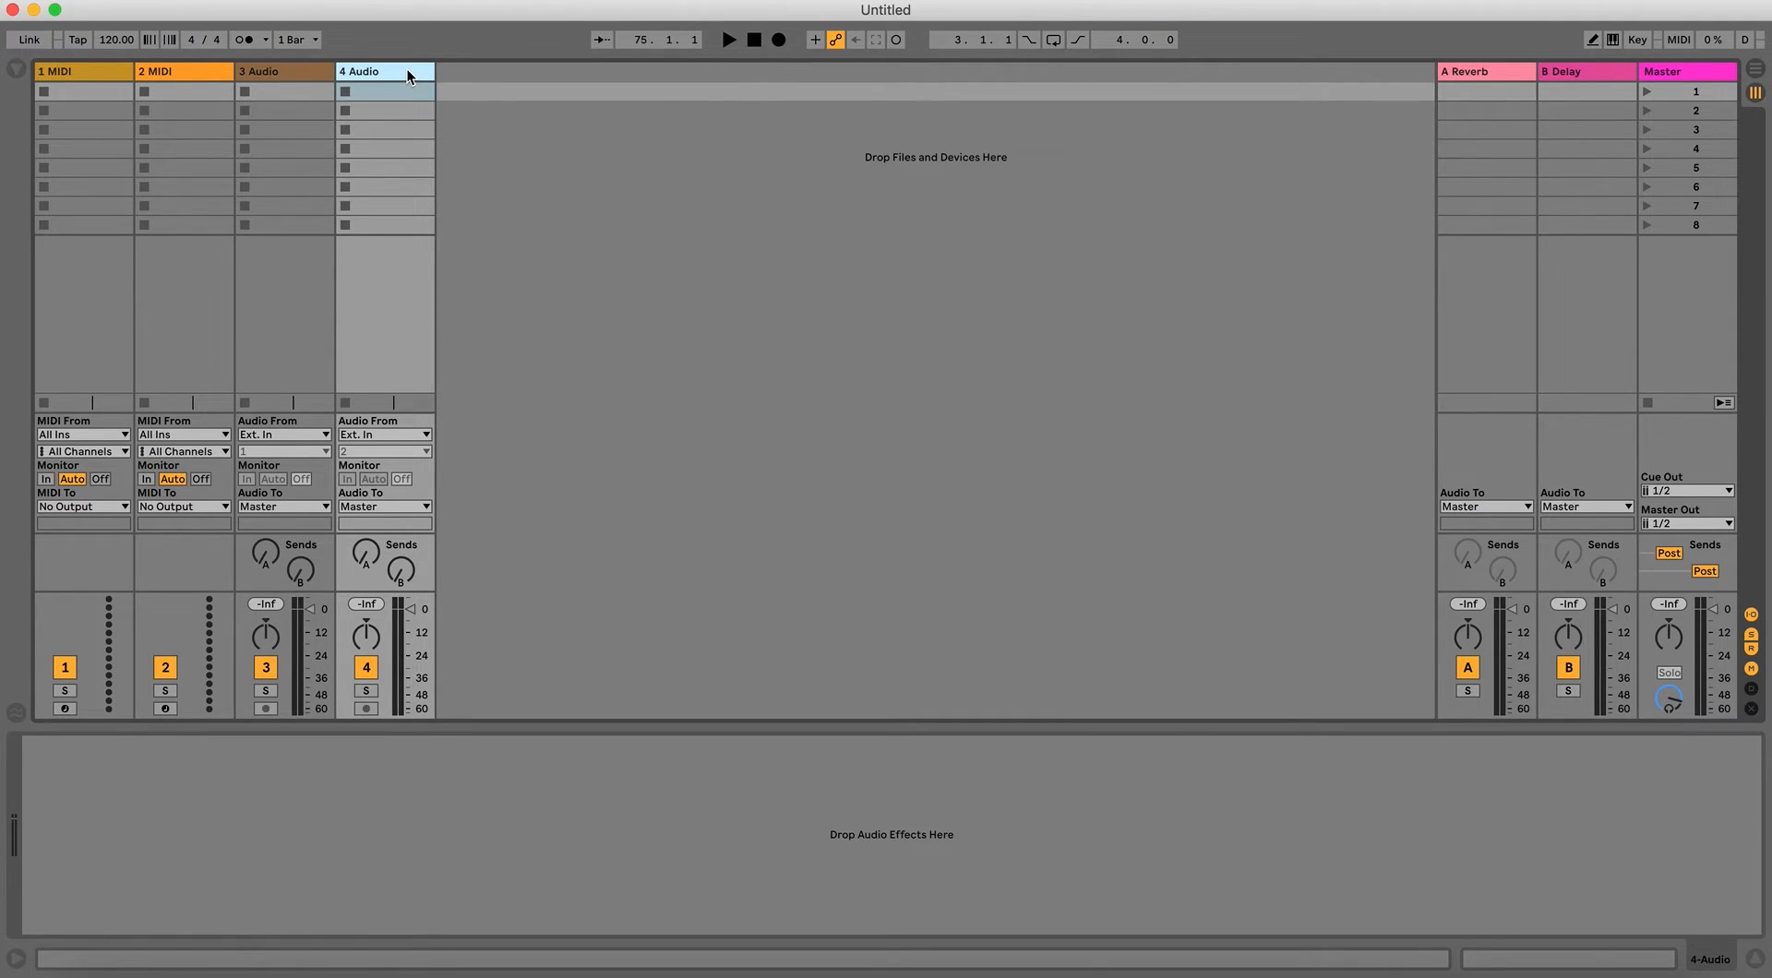
Delete both audio tracks and the second MIDI track, show the browser, and set the tempo to 132 BPM.
{"action": "key", "text": "Delete"}
{"action": "key", "text": "Delete"}
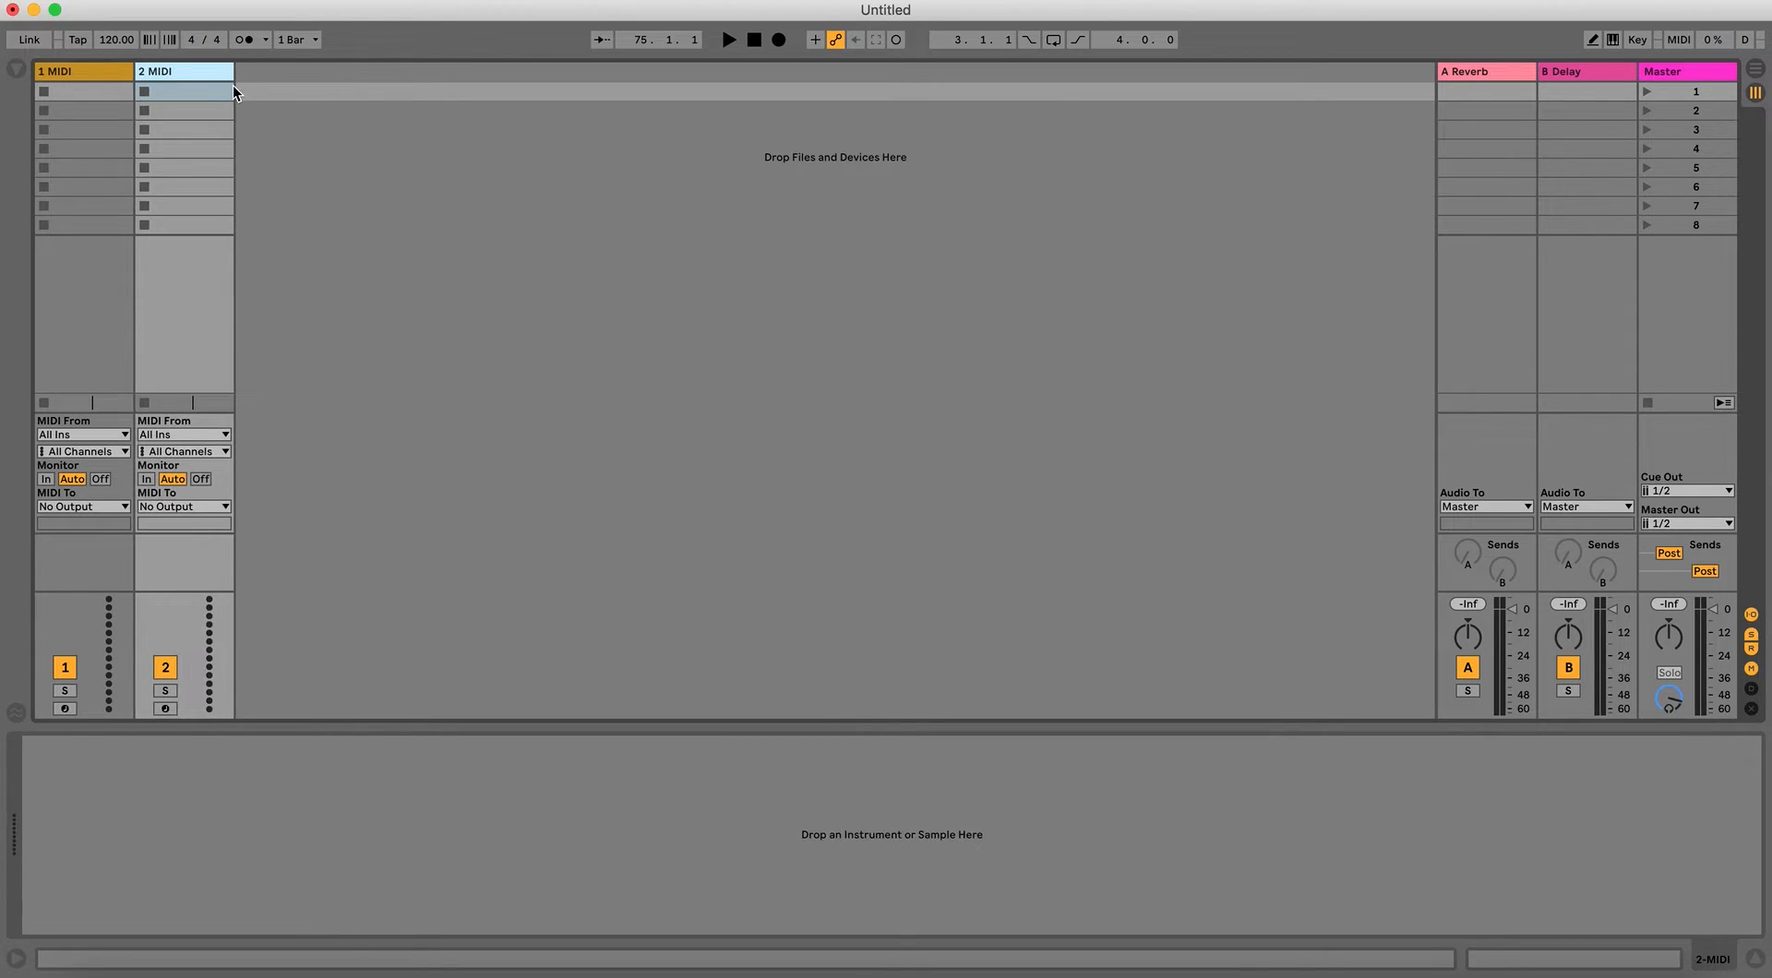
{"action": "key", "text": "Delete"}
{"action": "left_click", "coordinate": [22, 71]}
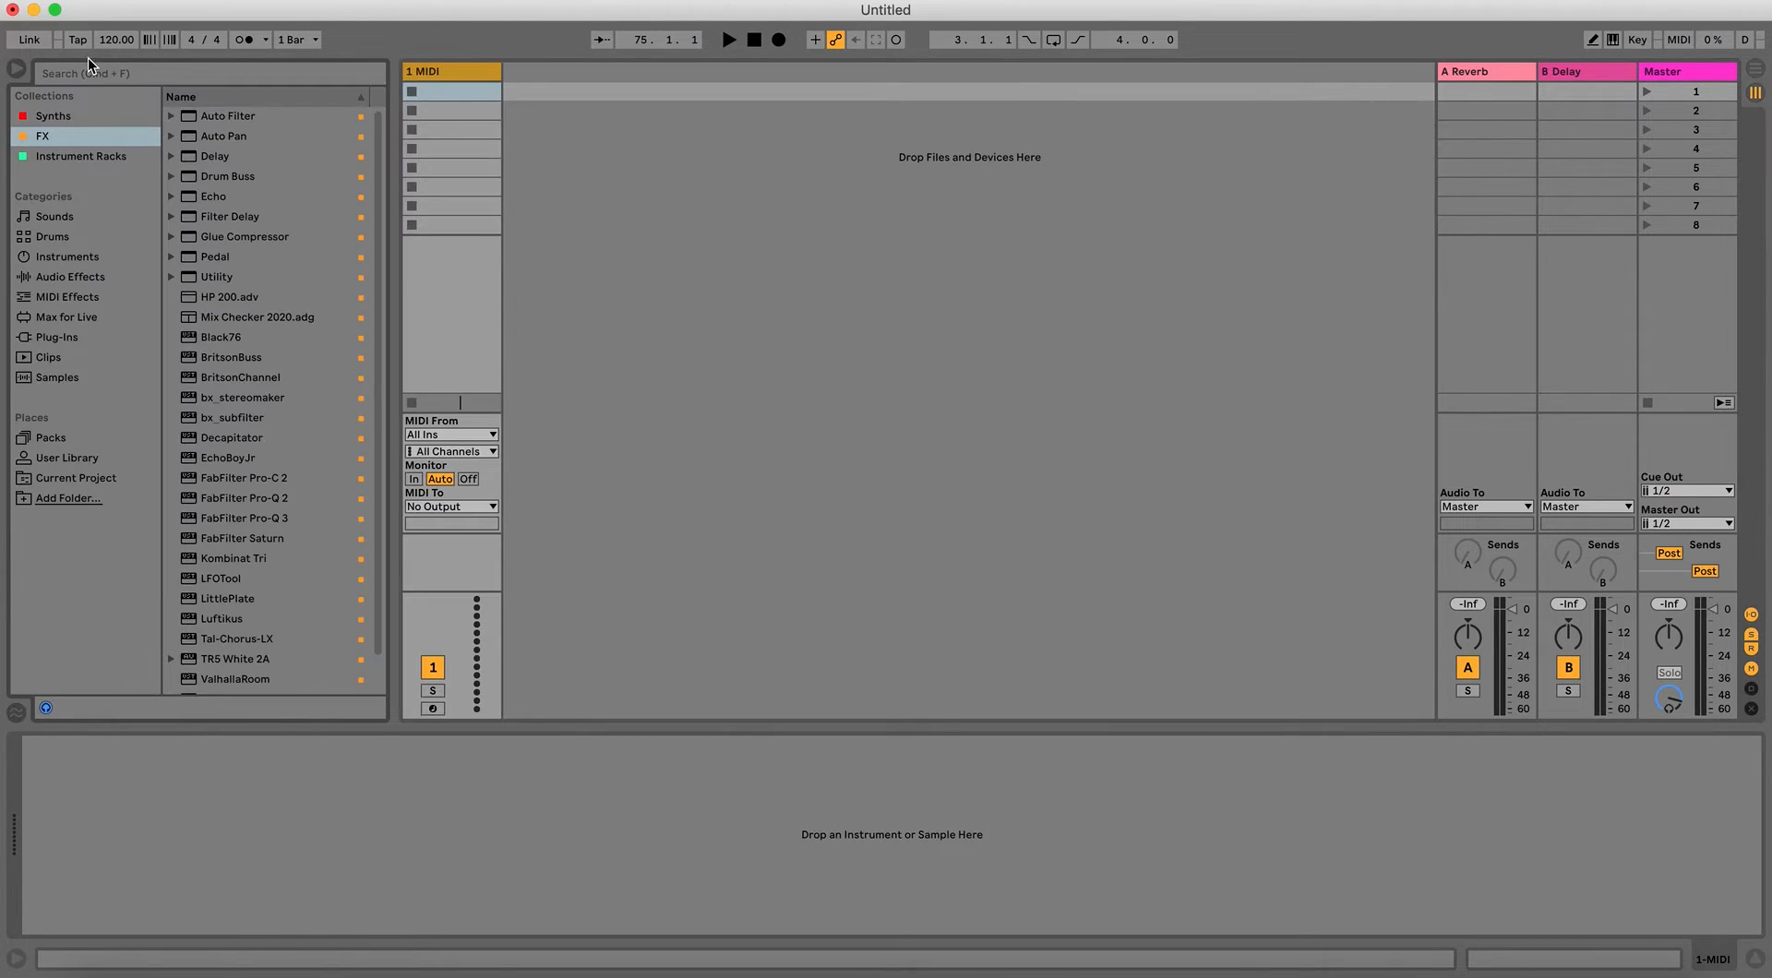
{"action": "left_click_drag", "start_coordinate": [116, 46], "coordinate": [117, 18]}
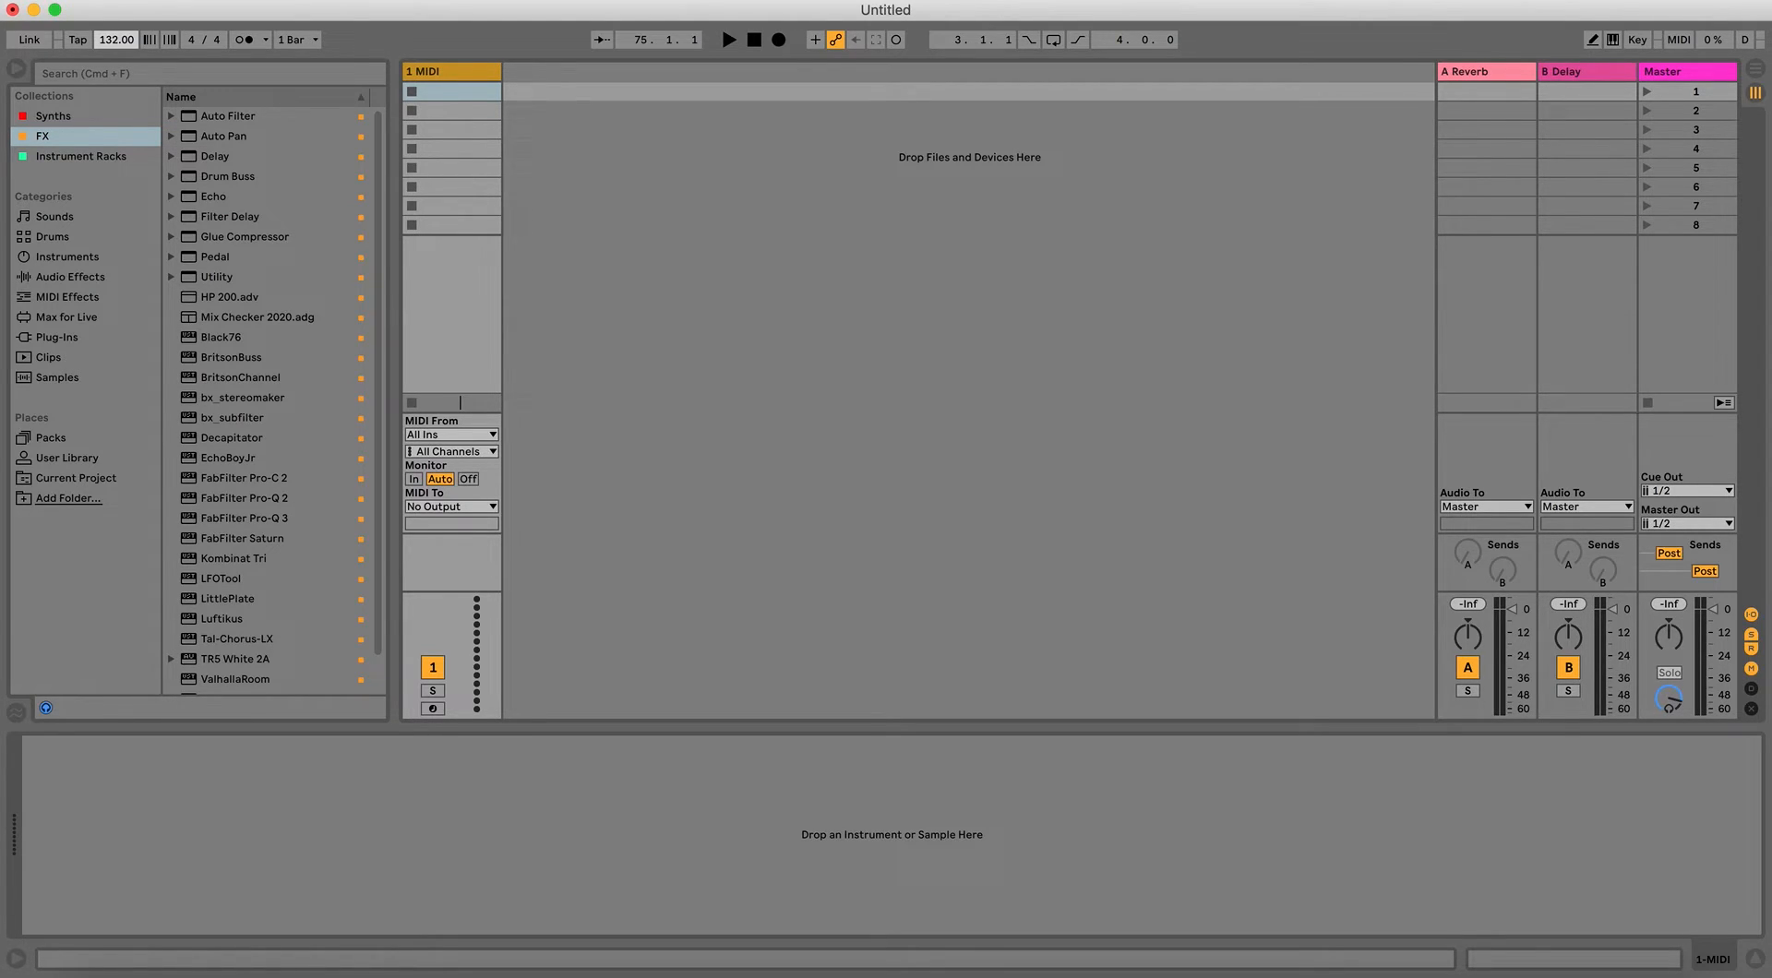
Load the Operator synth from the Synths collection onto the MIDI track and create an empty clip in its first slot.
{"action": "left_click", "coordinate": [67, 134]}
{"action": "left_click", "coordinate": [55, 116]}
{"action": "left_click_drag", "start_coordinate": [219, 134], "coordinate": [452, 74]}
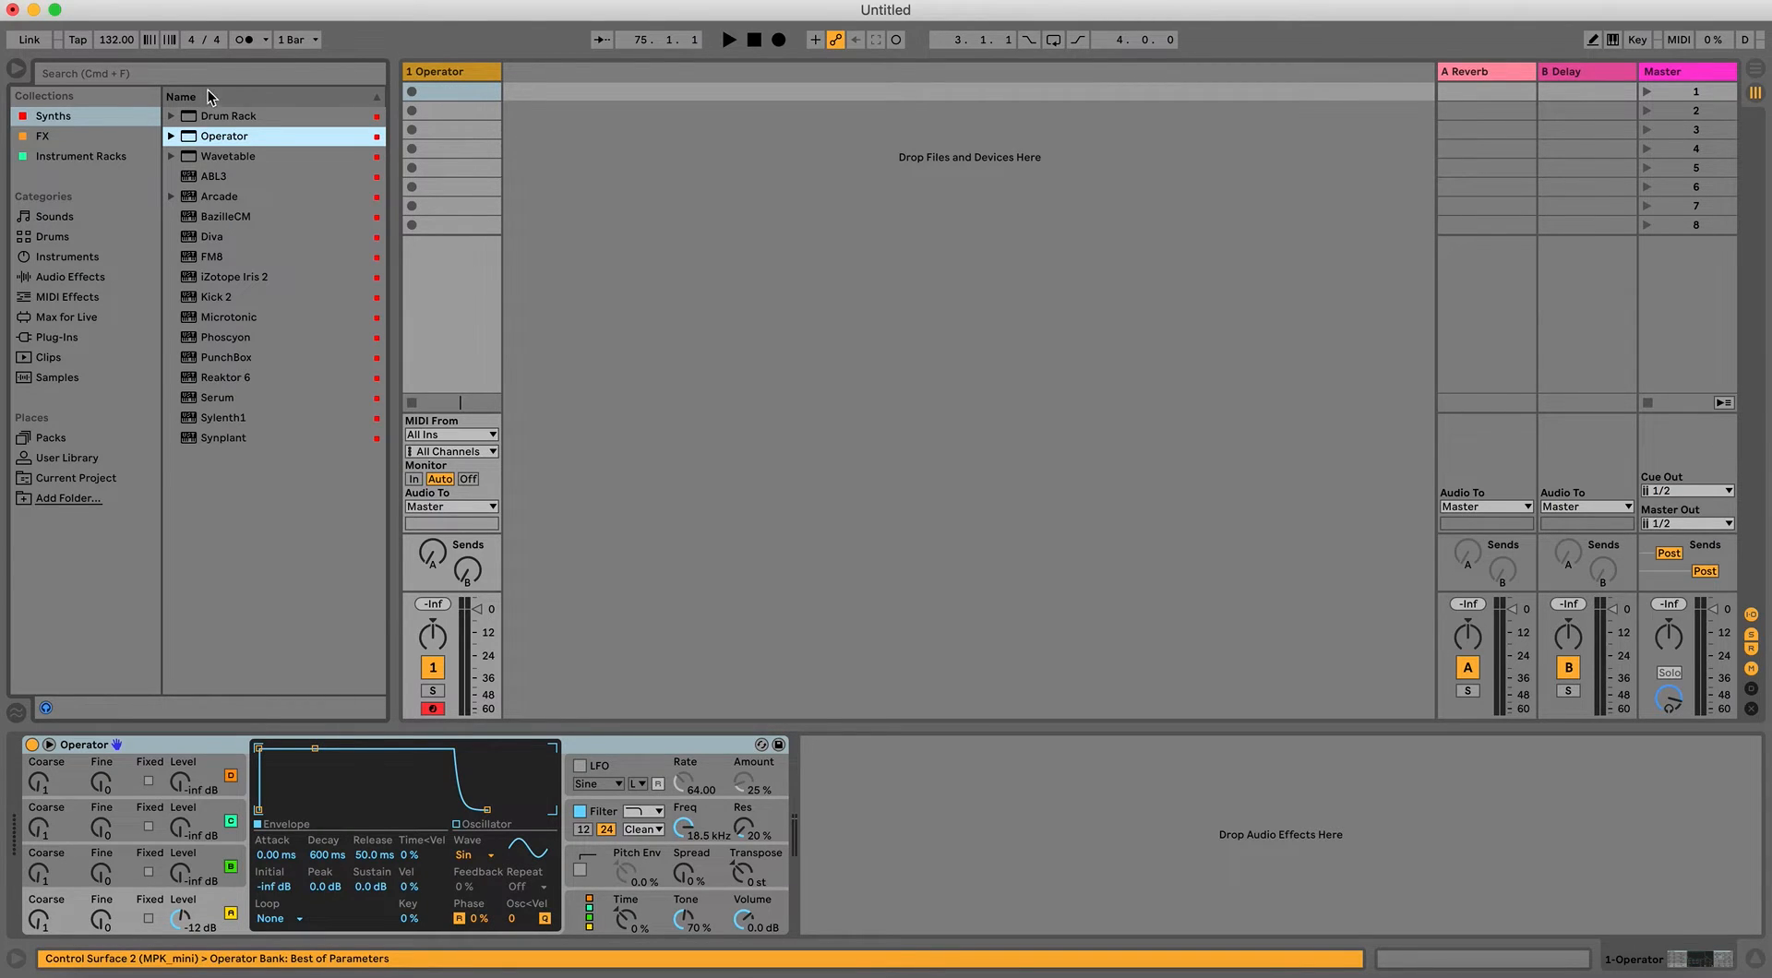
{"action": "double_click", "coordinate": [456, 93]}
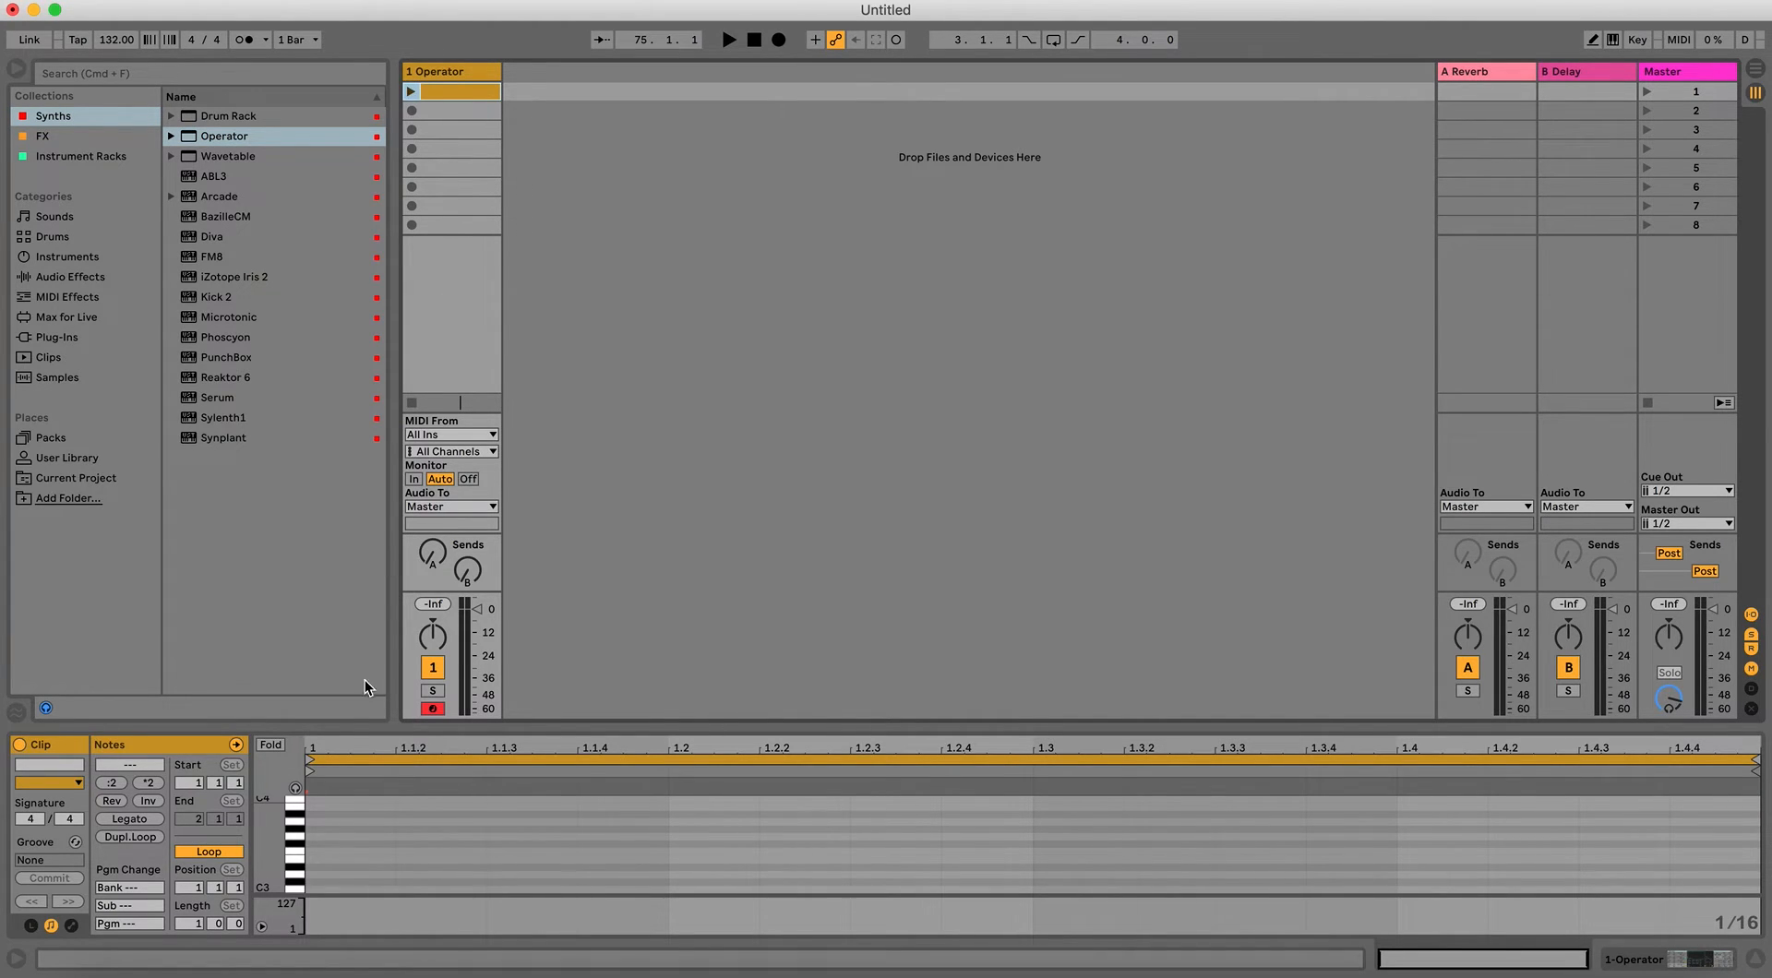
Add four sixteenth-length C1 notes to the clip, one on each beat of the bar.
{"action": "left_click", "coordinate": [338, 832]}
{"action": "scroll", "coordinate": [338, 832], "scroll_direction": "down", "scroll_amount": 3}
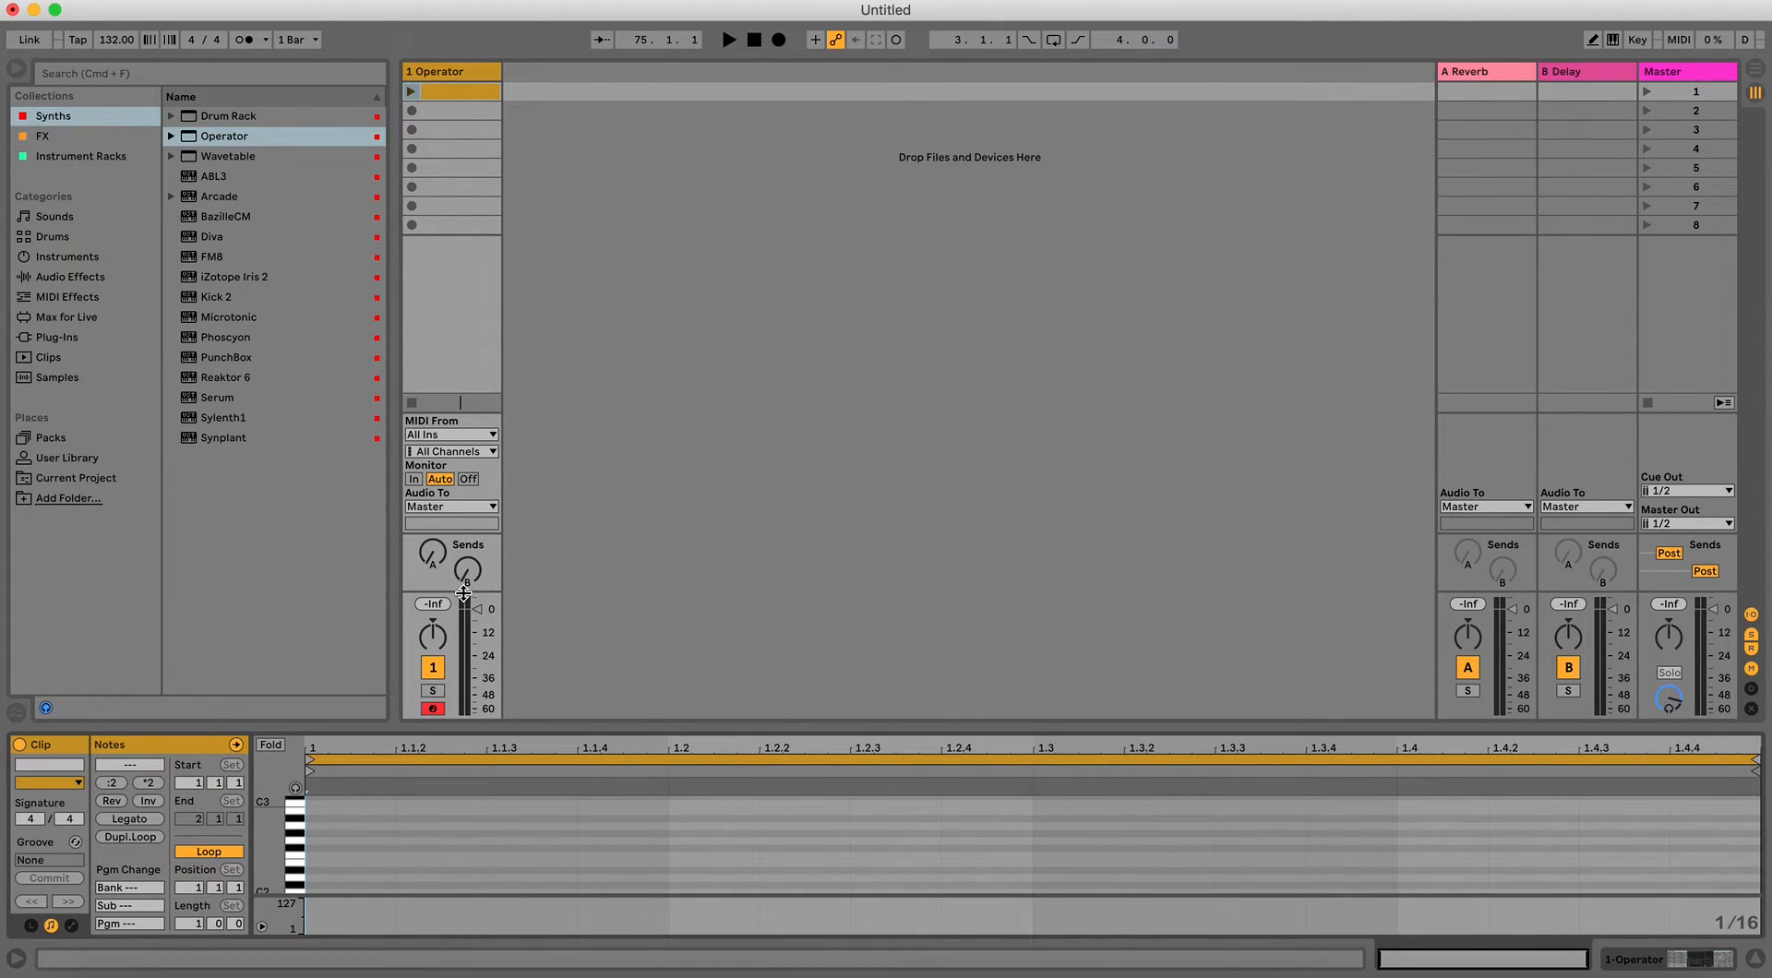
{"action": "left_click_drag", "start_coordinate": [464, 590], "coordinate": [465, 553]}
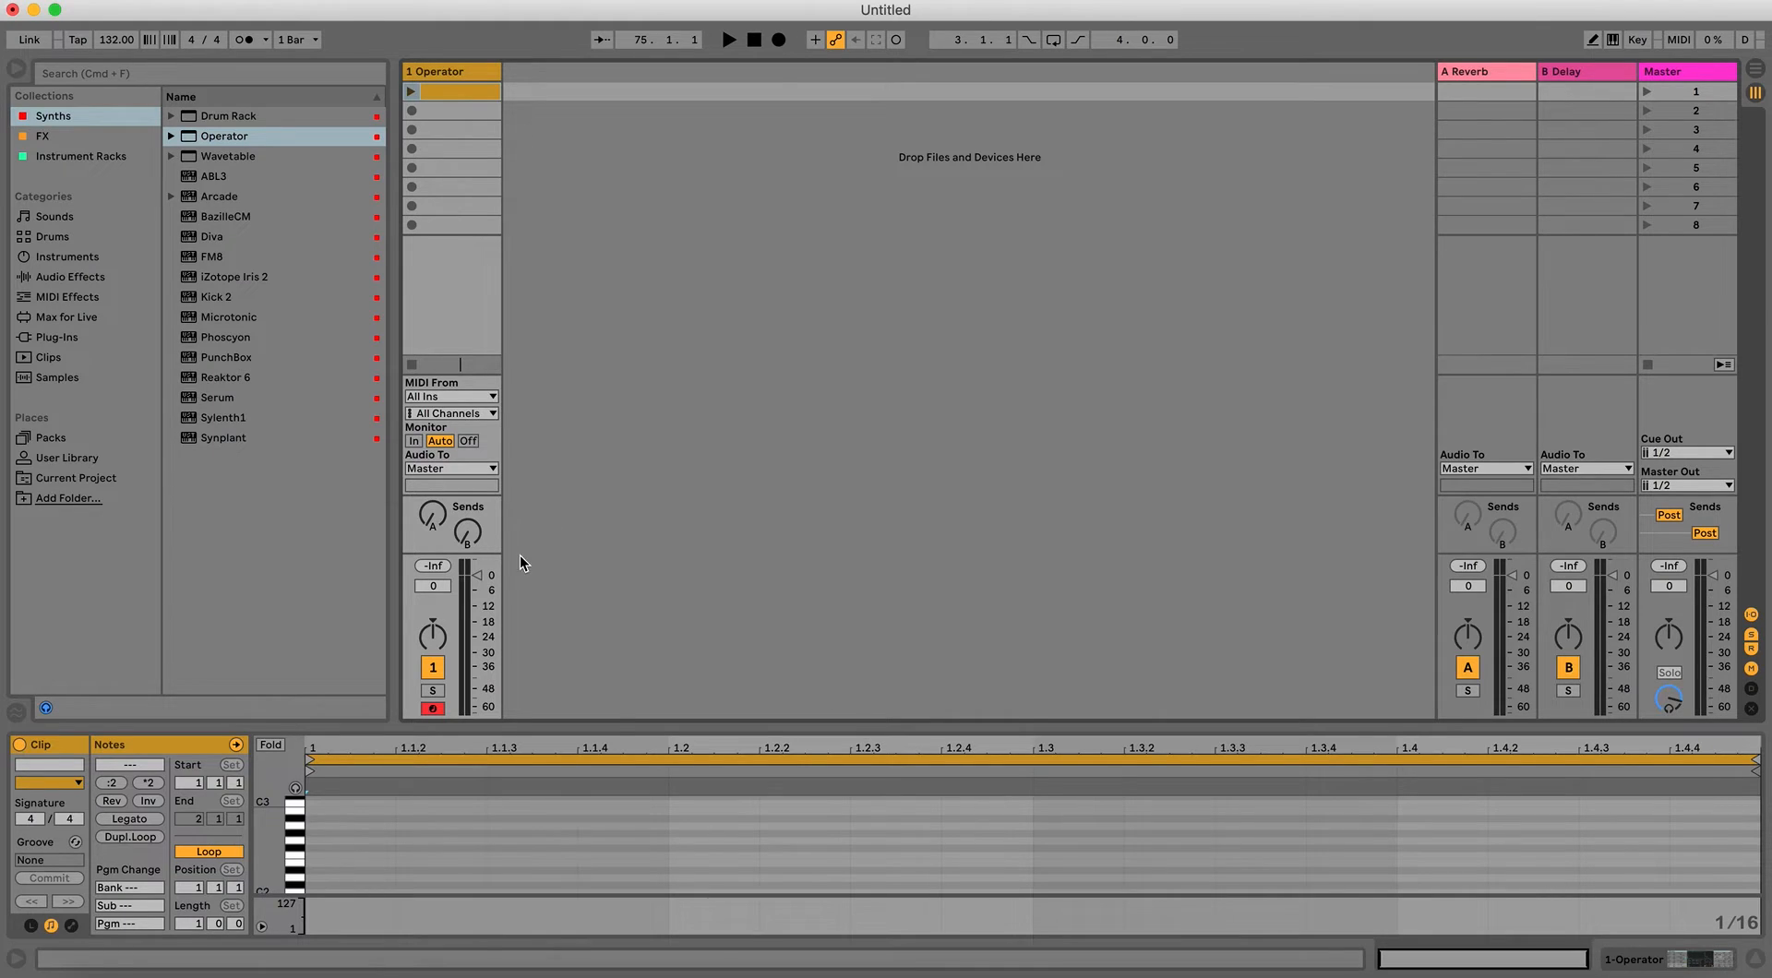
{"action": "scroll", "coordinate": [457, 840], "scroll_direction": "down", "scroll_amount": 5}
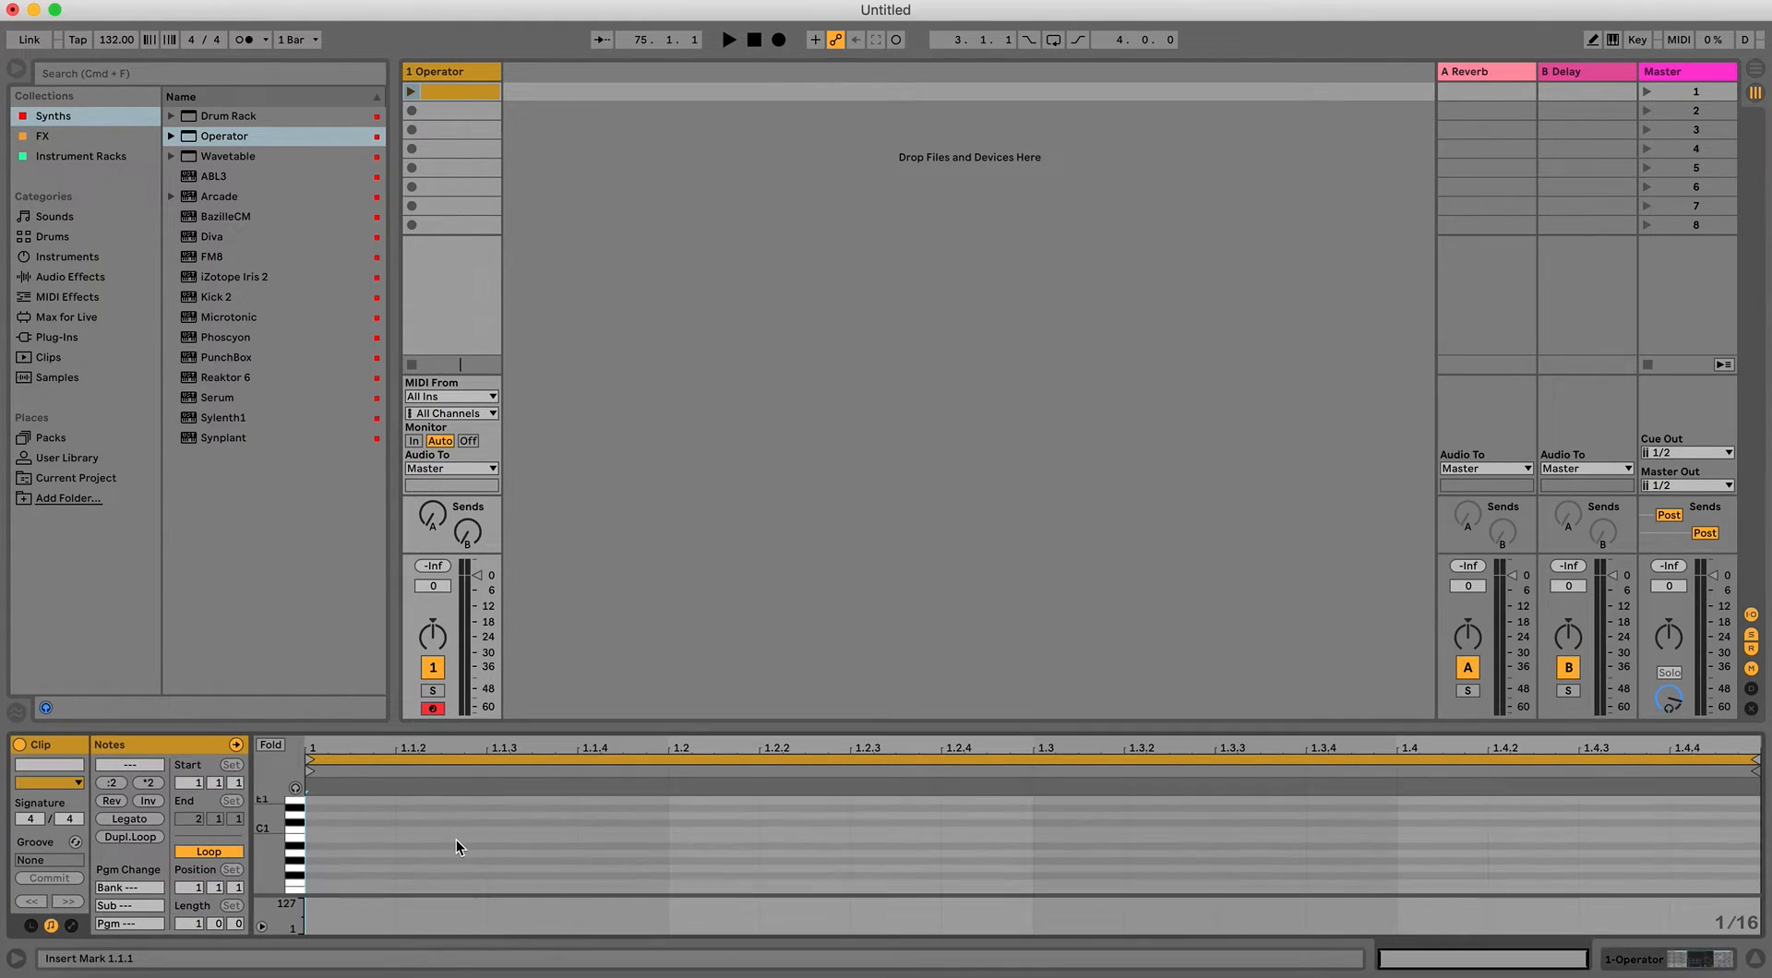
{"action": "scroll", "coordinate": [387, 857], "scroll_direction": "up", "scroll_amount": 1}
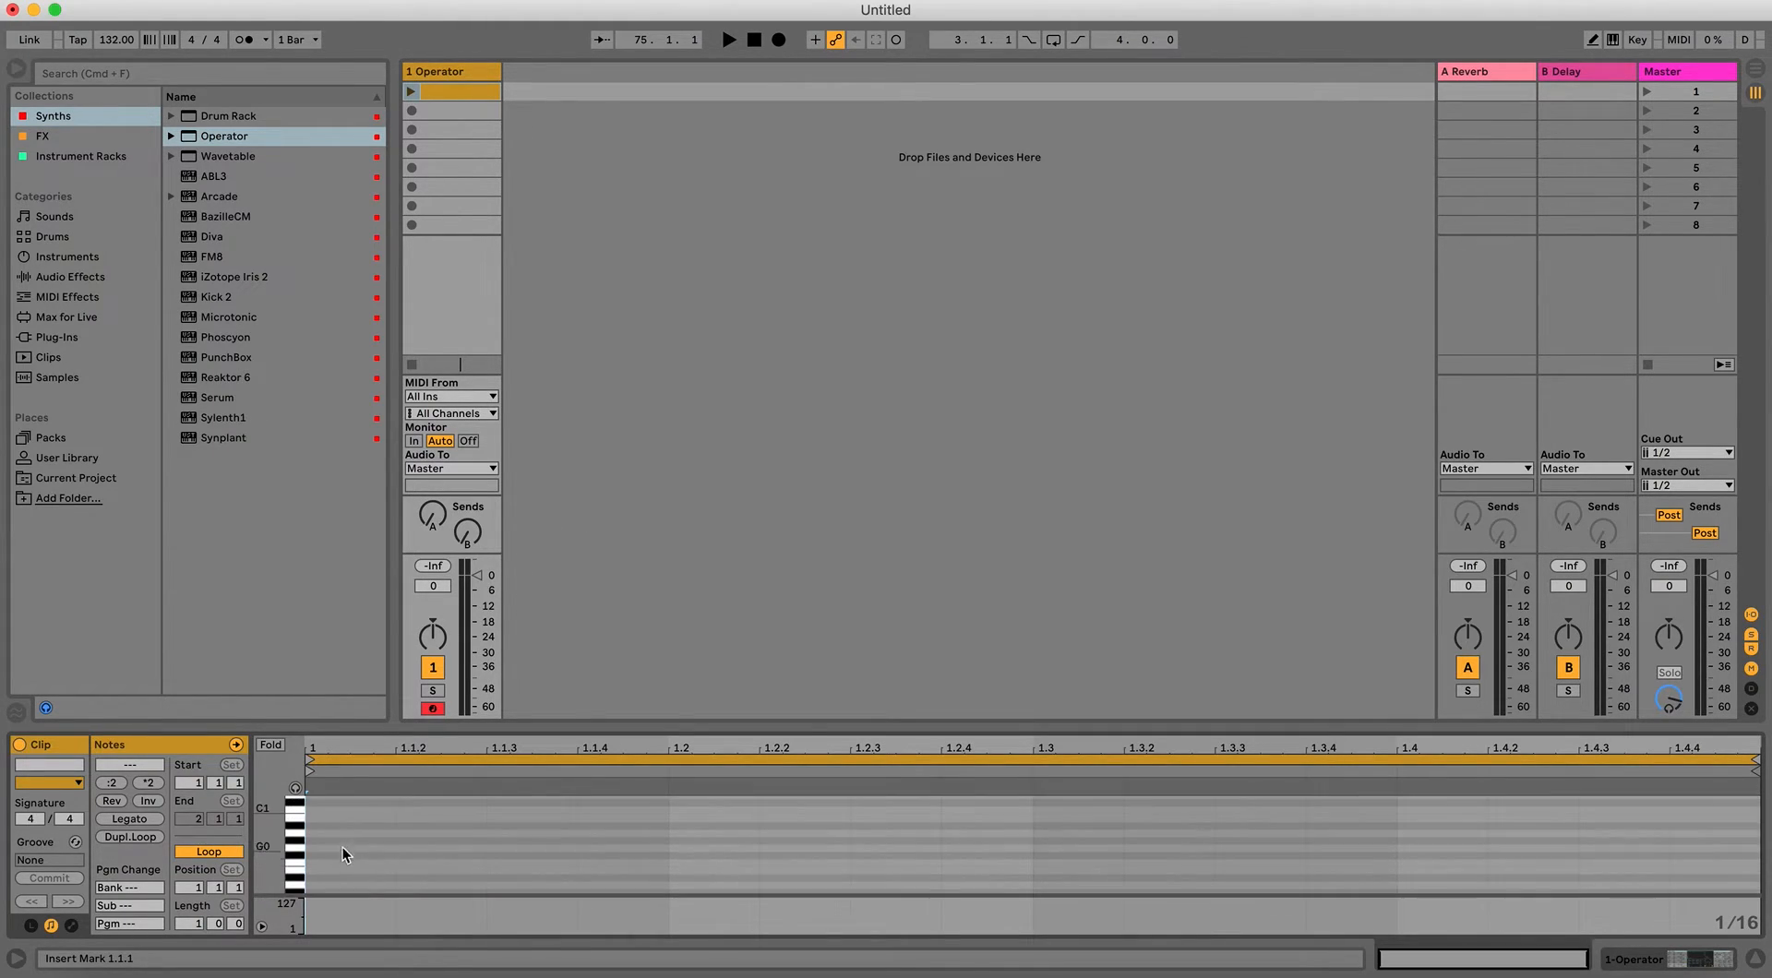
{"action": "double_click", "coordinate": [332, 812]}
{"action": "double_click", "coordinate": [690, 810]}
{"action": "double_click", "coordinate": [1045, 810]}
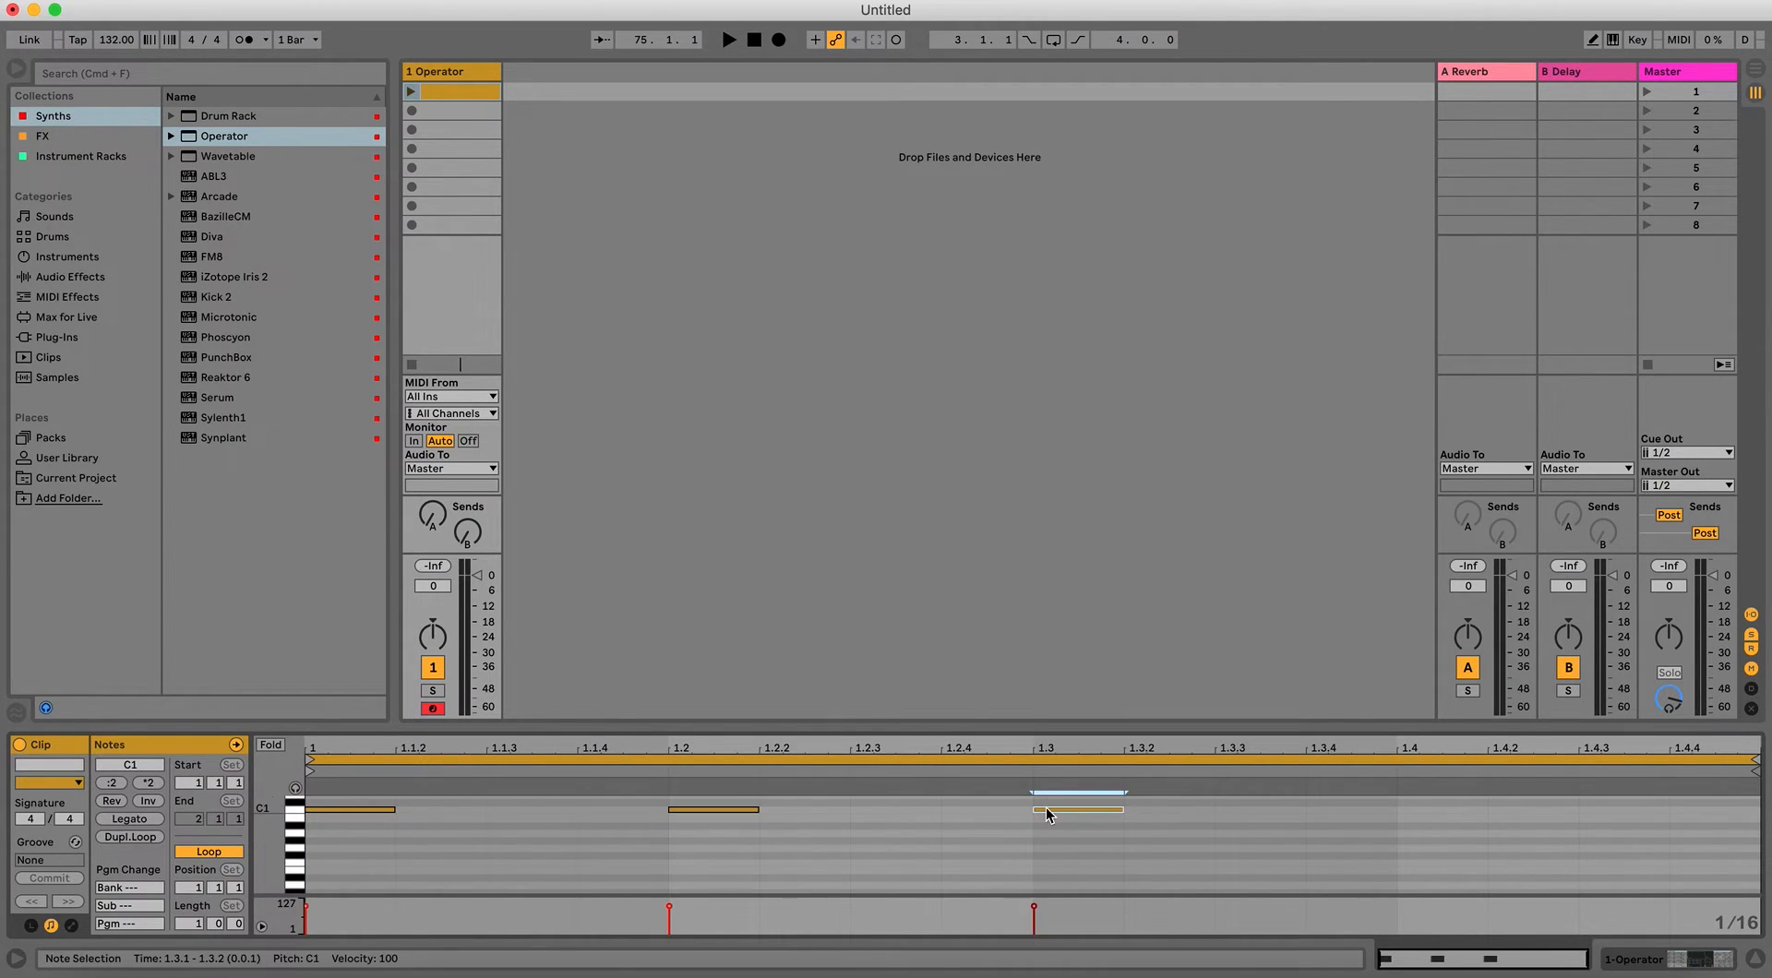
{"action": "double_click", "coordinate": [1426, 810]}
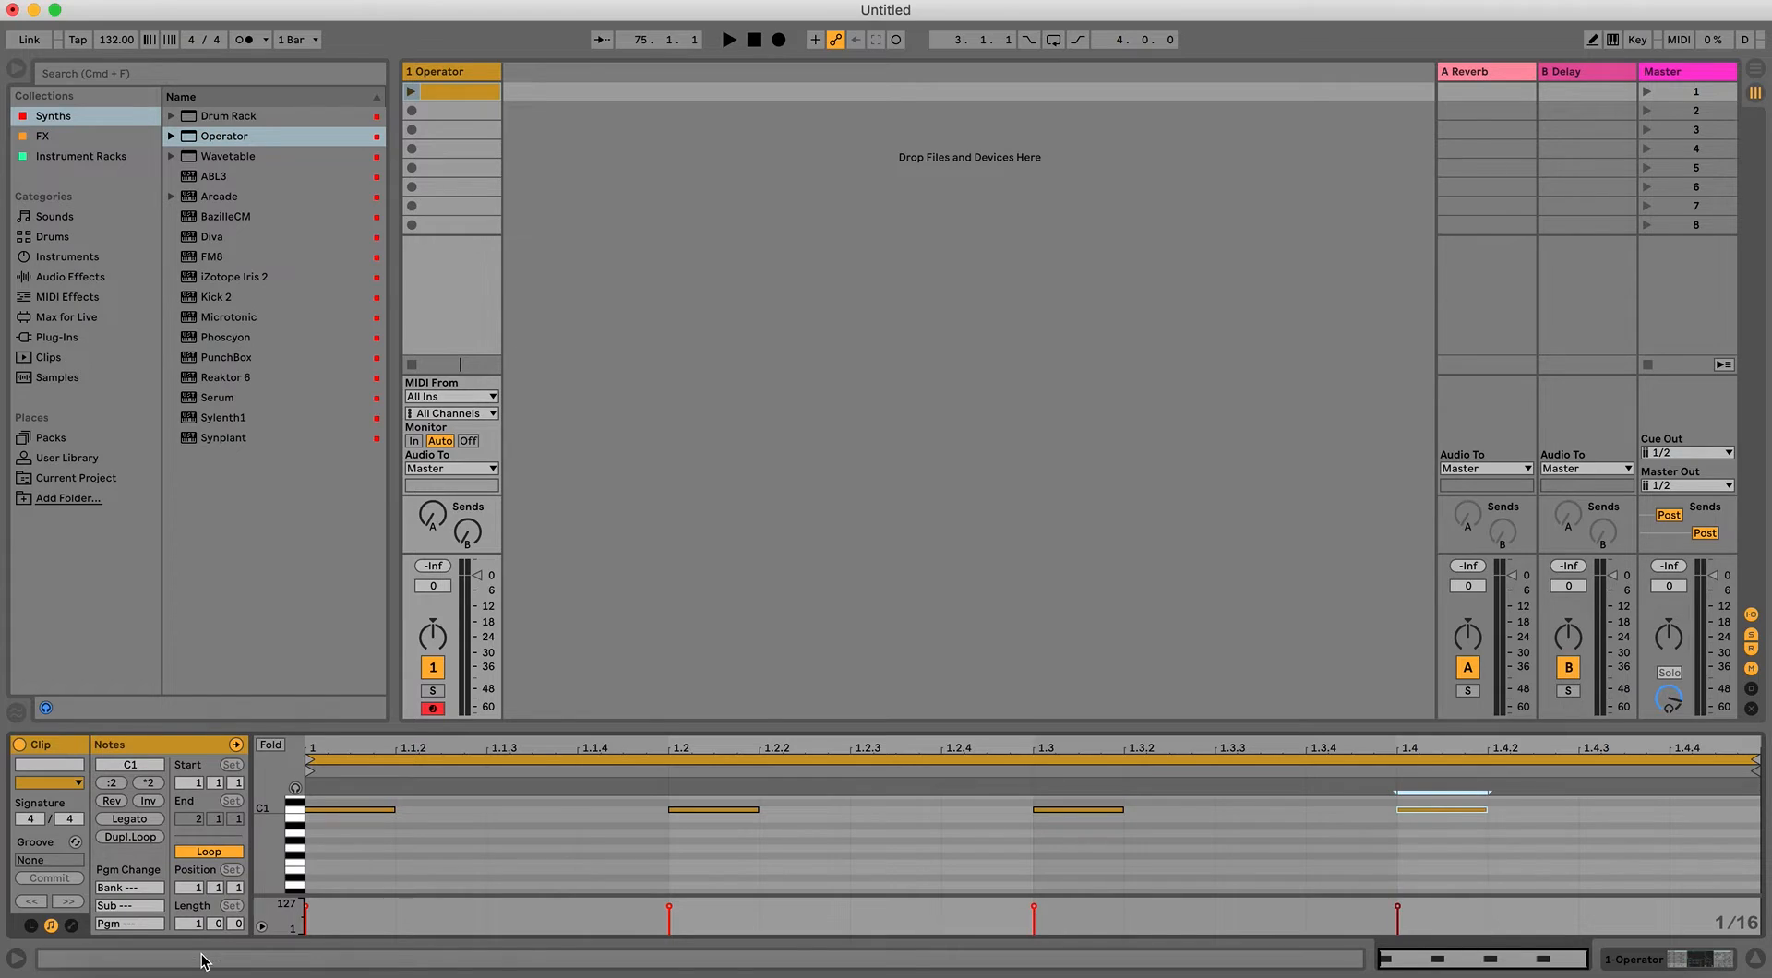
Transpose all four notes in the clip down to G0 and launch the clip.
{"action": "left_click", "coordinate": [355, 854]}
{"action": "left_click_drag", "start_coordinate": [356, 854], "coordinate": [1449, 801]}
{"action": "key", "text": "Down"}
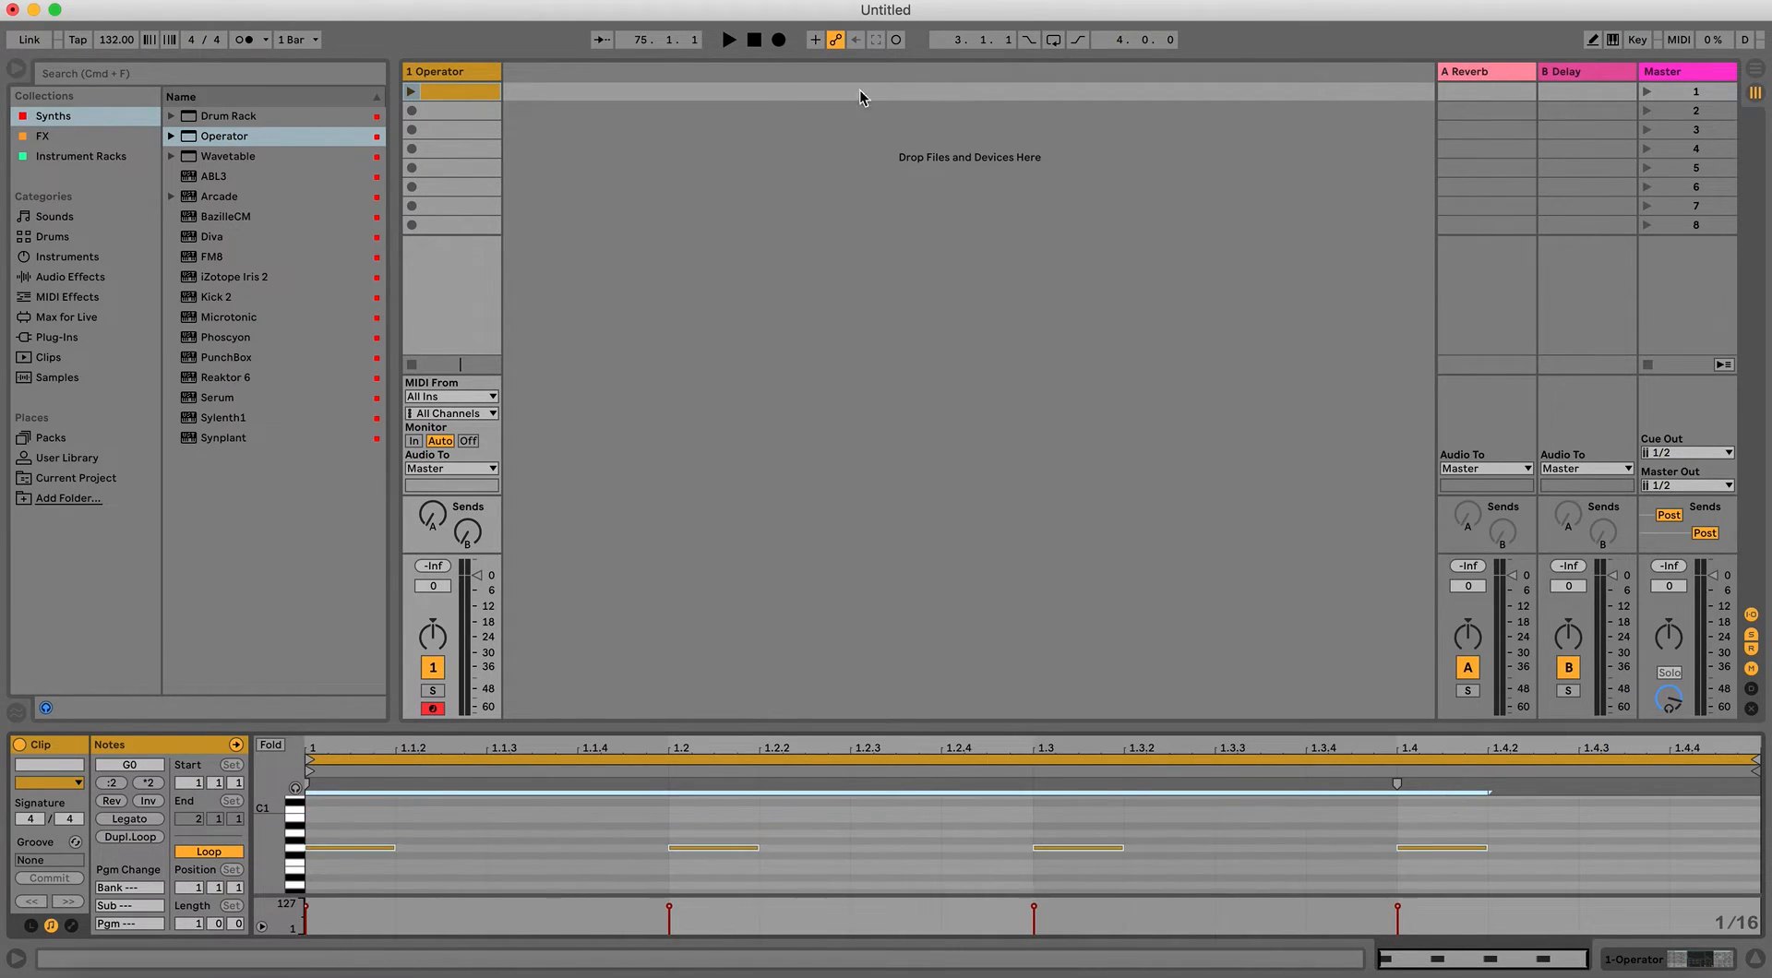
{"action": "left_click", "coordinate": [410, 91]}
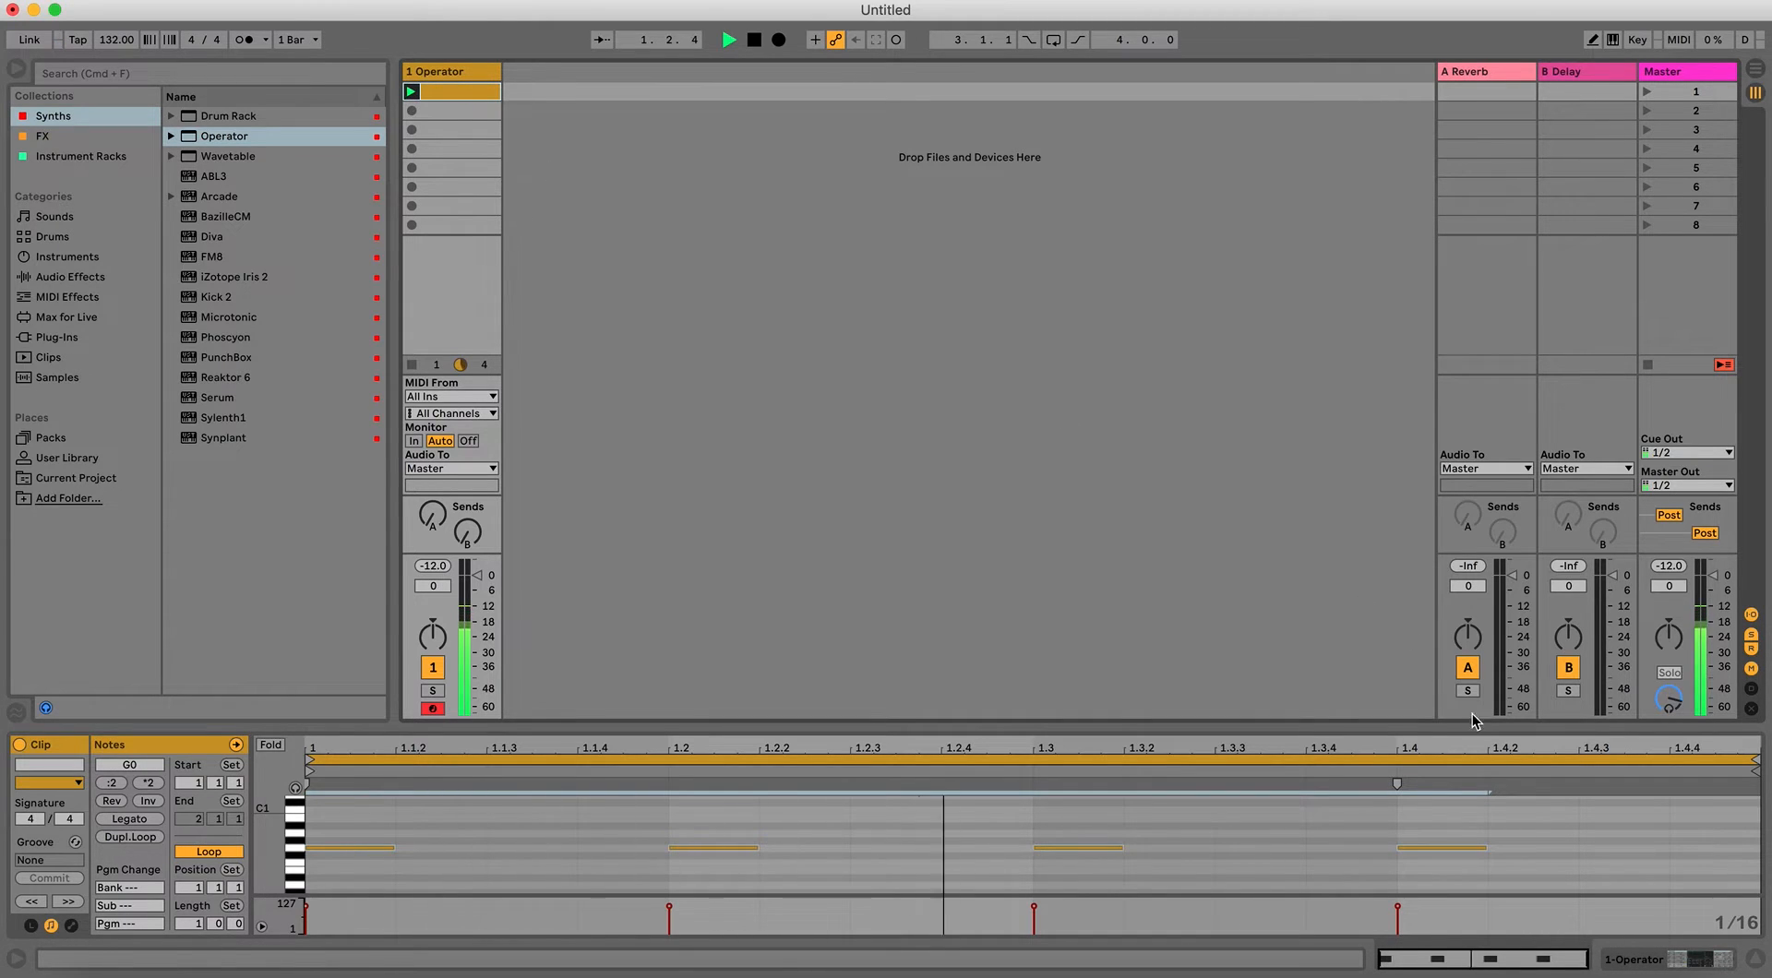
Enable Operator's pitch envelope at 100% and raise its initial and peak levels to +48 st.
{"action": "left_click", "coordinate": [1672, 961]}
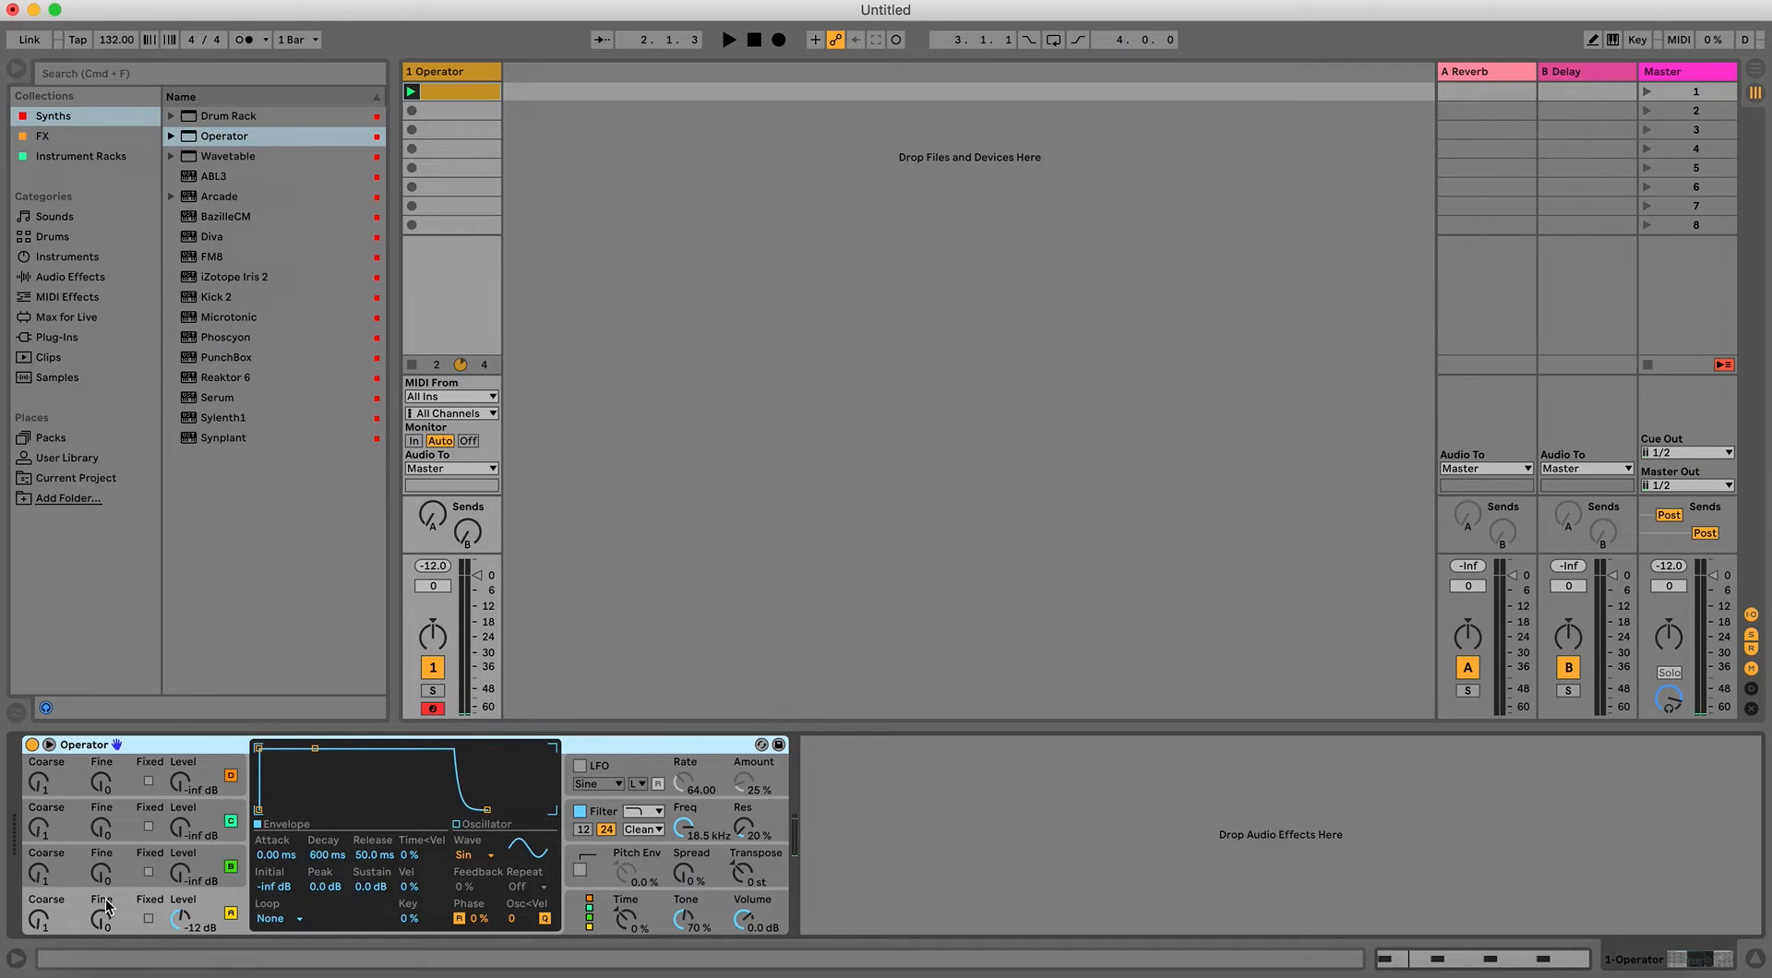
{"action": "left_click", "coordinate": [581, 871]}
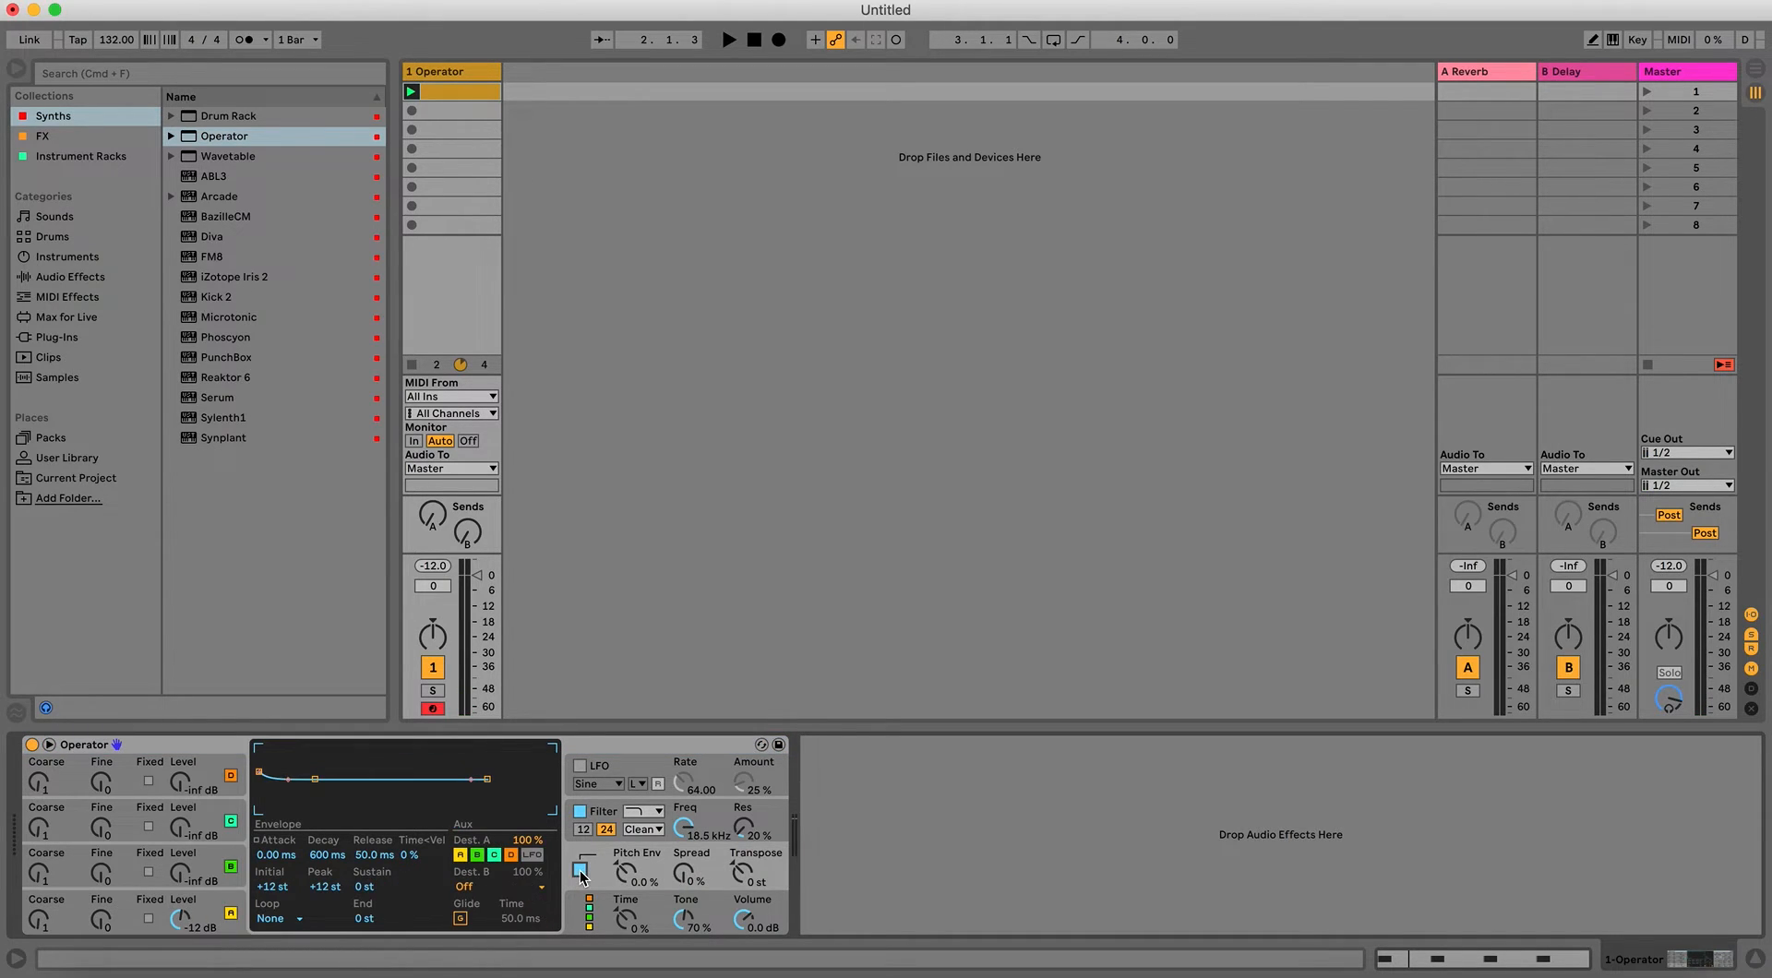
{"action": "left_click_drag", "start_coordinate": [626, 872], "coordinate": [633, 880]}
{"action": "left_click_drag", "start_coordinate": [260, 765], "coordinate": [258, 748]}
Lower the Operator track's volume to -9.0 dB and audition the loop.
{"action": "left_click_drag", "start_coordinate": [478, 575], "coordinate": [479, 605]}
{"action": "key", "text": "space"}
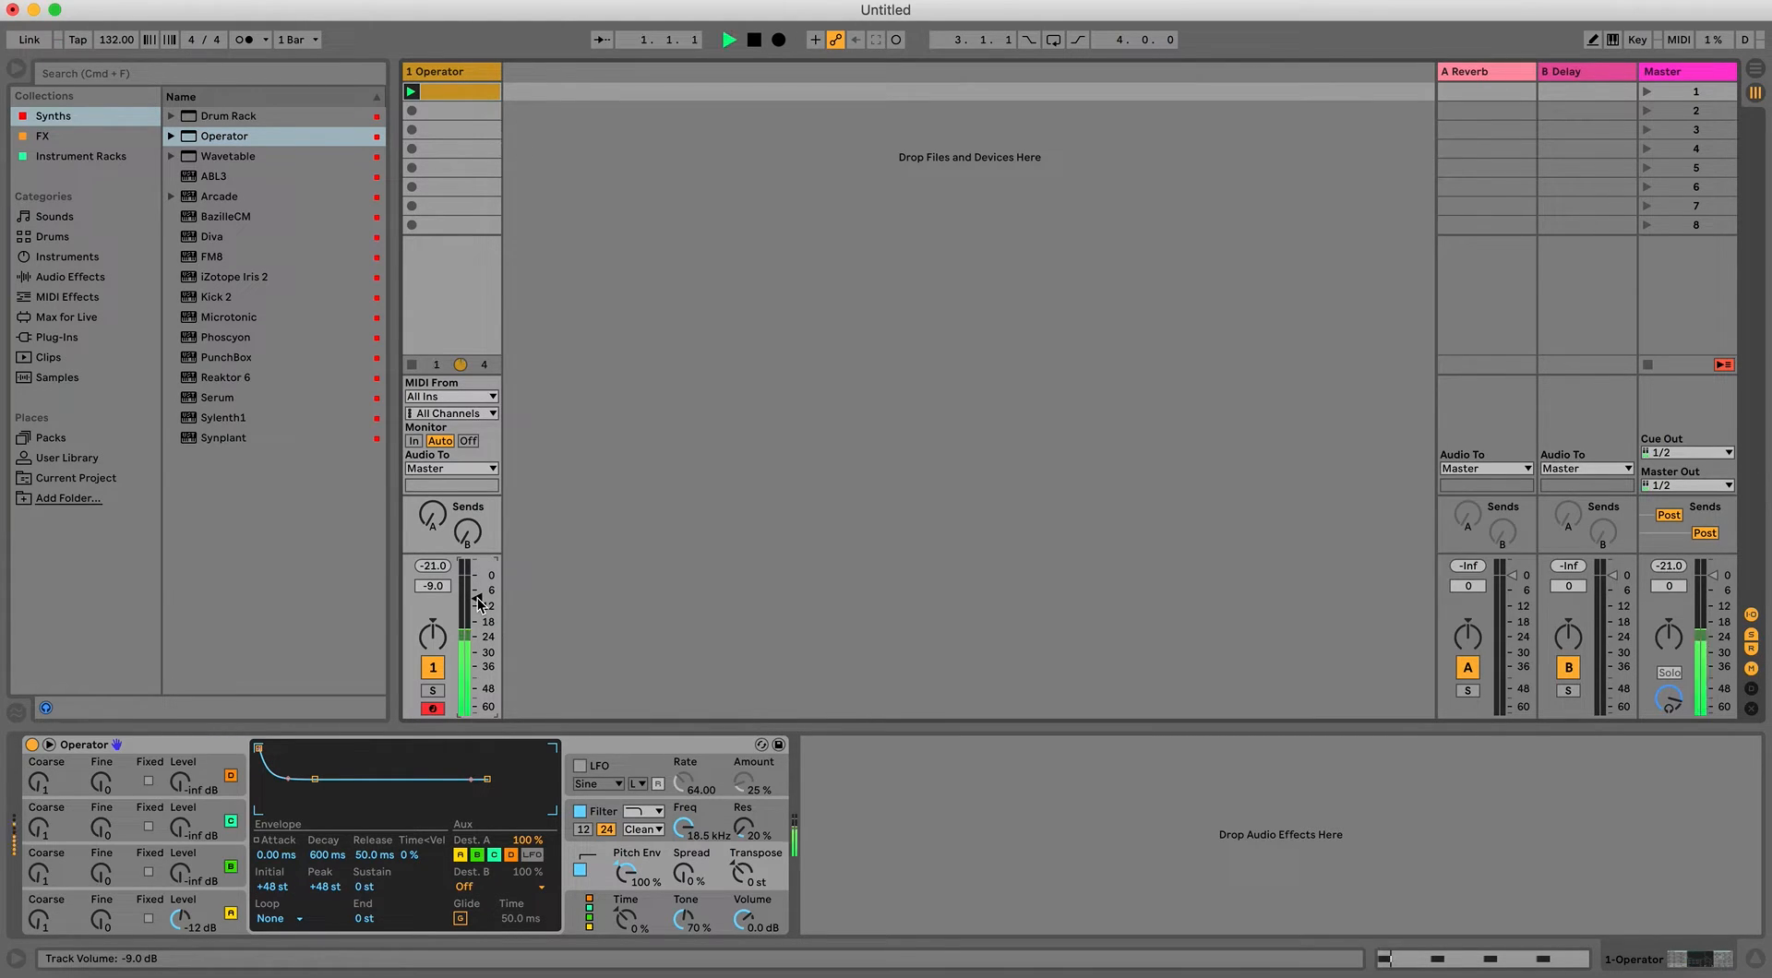
{"action": "key", "text": "space"}
Shorten the pitch envelope's decay to 33.9 ms and set its decay slope to 86% while auditioning the loop.
{"action": "mouse_move", "coordinate": [323, 855]}
{"action": "left_mouse_down"}
{"action": "mouse_move", "coordinate": [323, 900]}
{"action": "mouse_move", "coordinate": [323, 881]}
{"action": "left_mouse_up"}
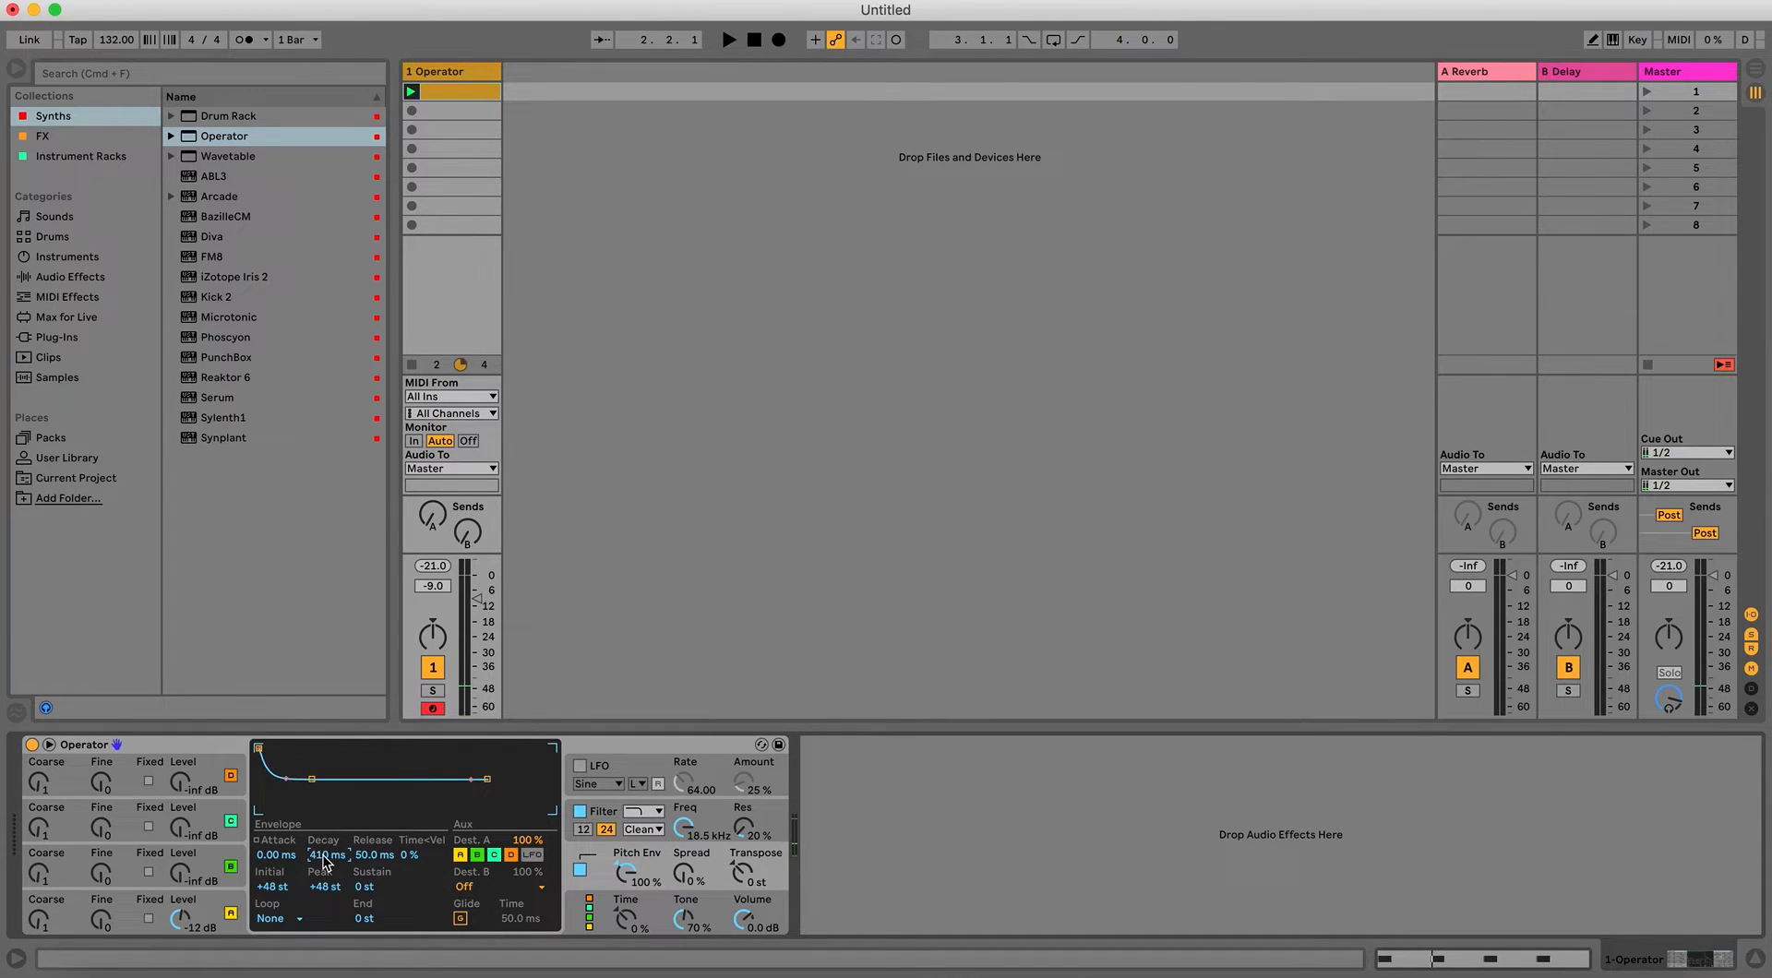
{"action": "key", "text": "space"}
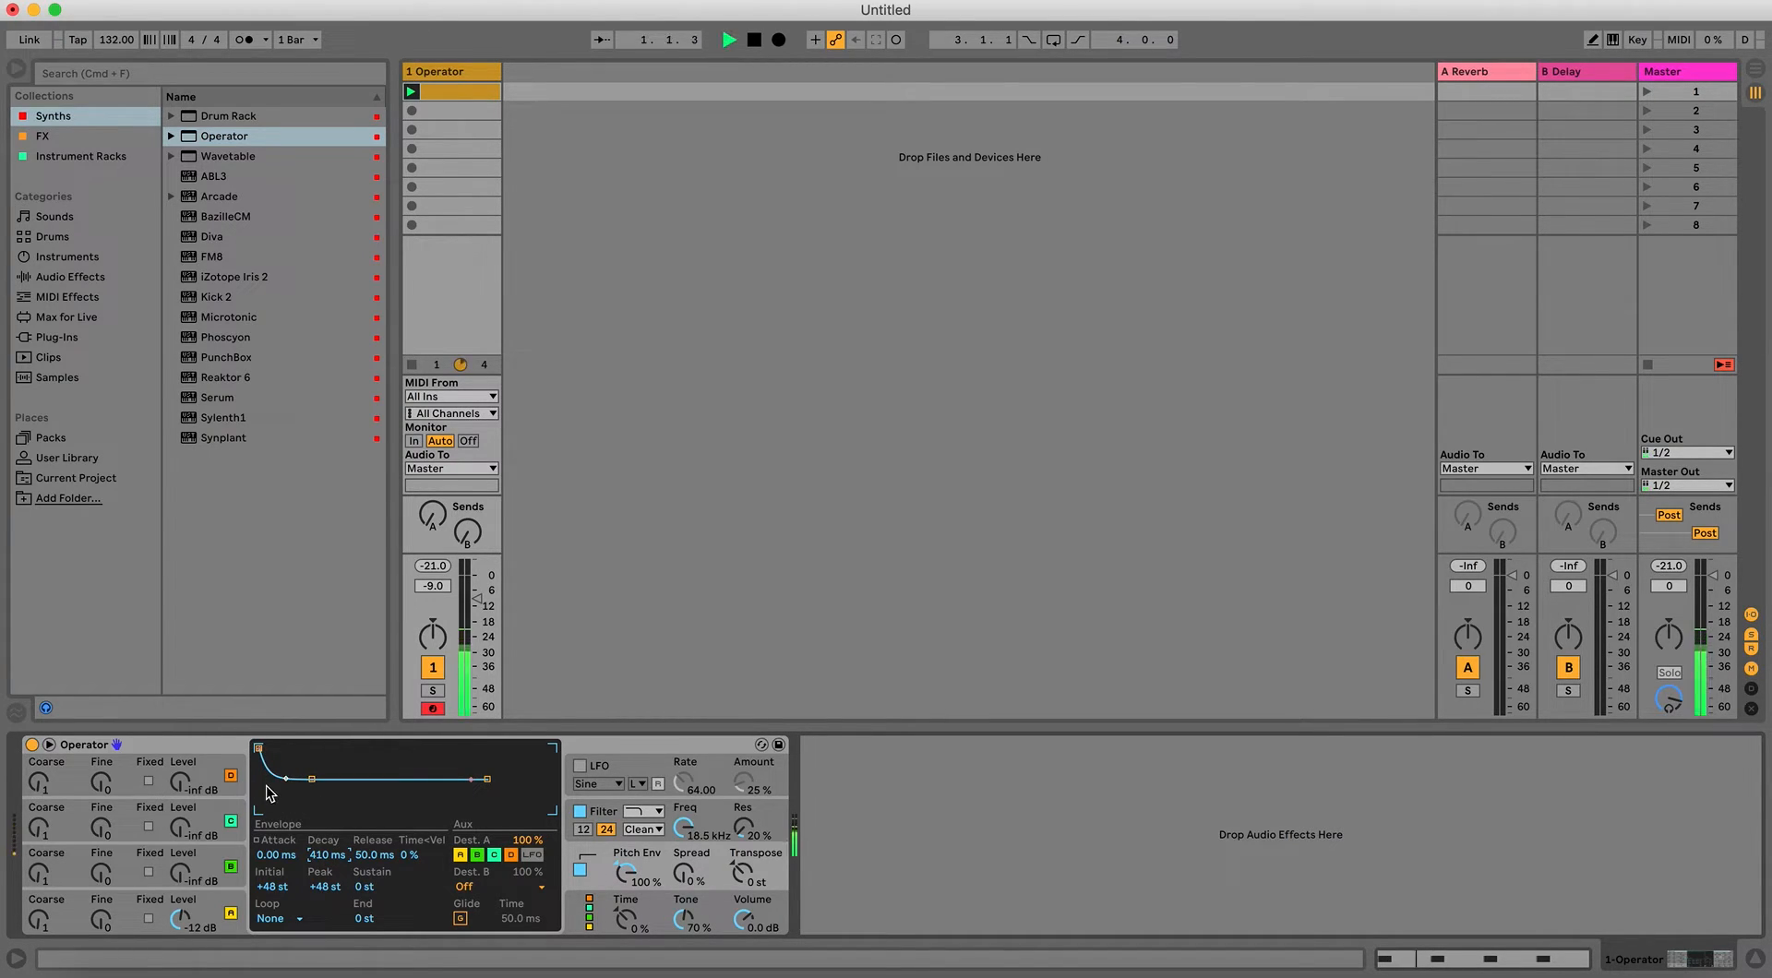
{"action": "key", "text": "space"}
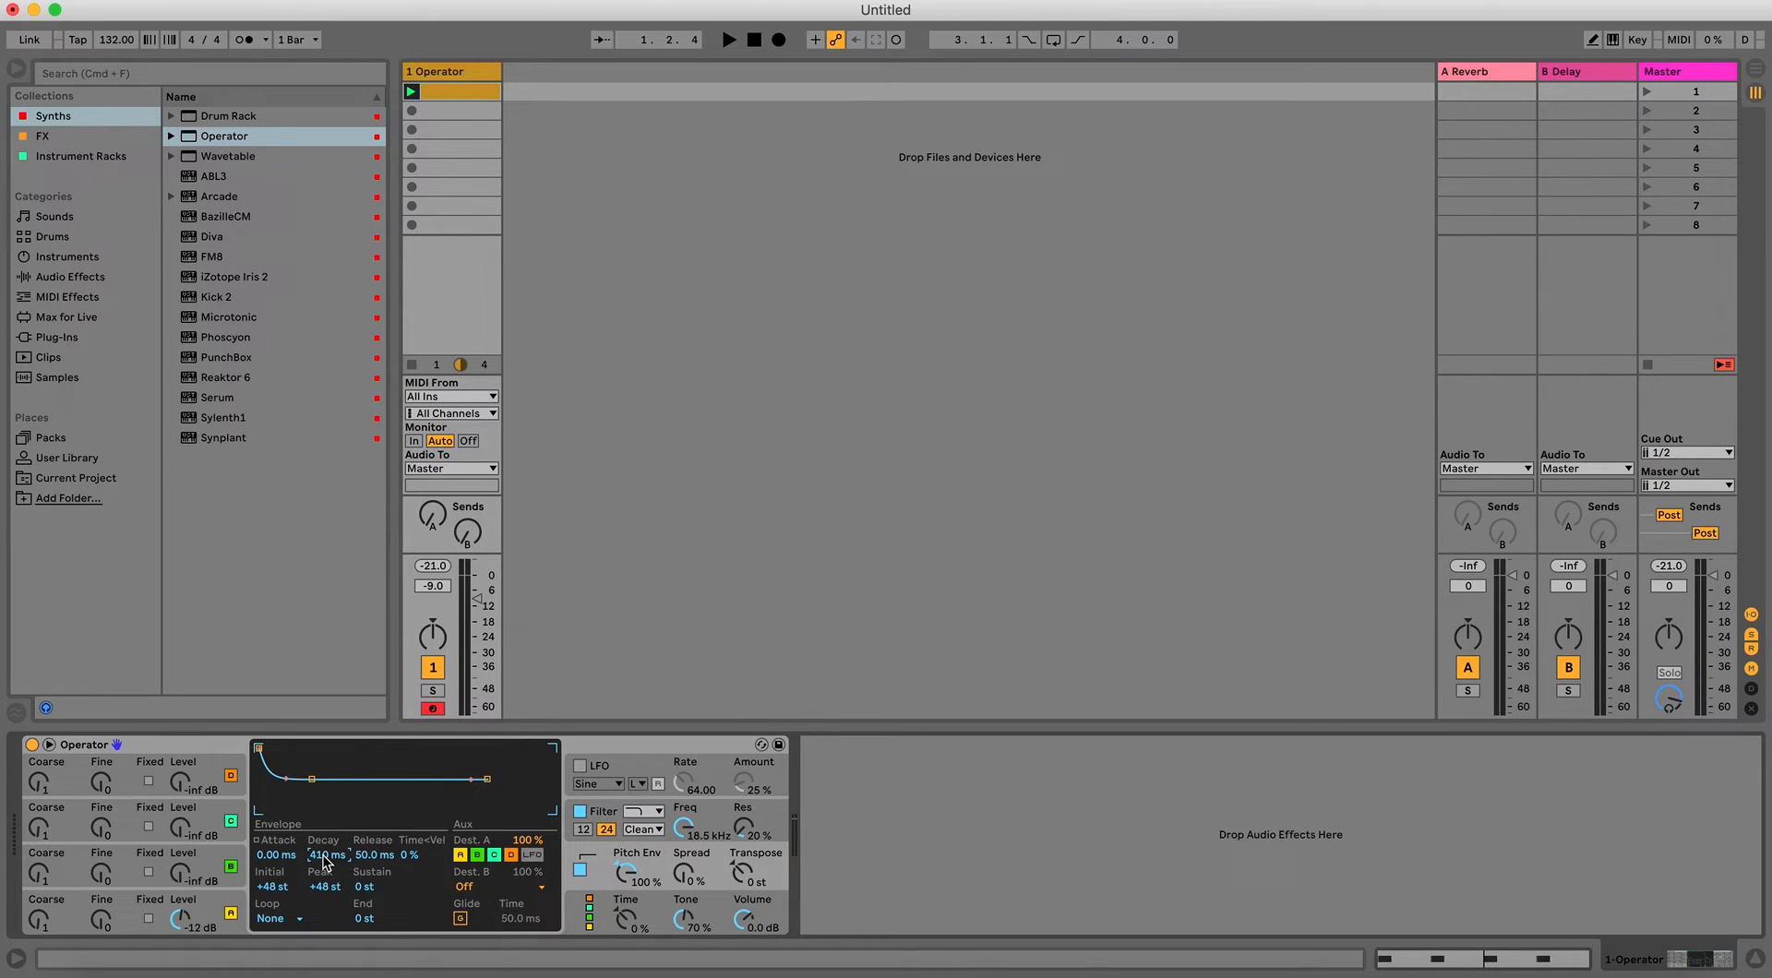
{"action": "left_click_drag", "start_coordinate": [329, 855], "coordinate": [328, 873]}
{"action": "key", "text": "space"}
{"action": "left_click_drag", "start_coordinate": [276, 779], "coordinate": [275, 774]}
Try a lower pitch envelope peak of +12 st and a different decay shape, and undo these envelope changes.
{"action": "left_click_drag", "start_coordinate": [324, 886], "coordinate": [324, 960]}
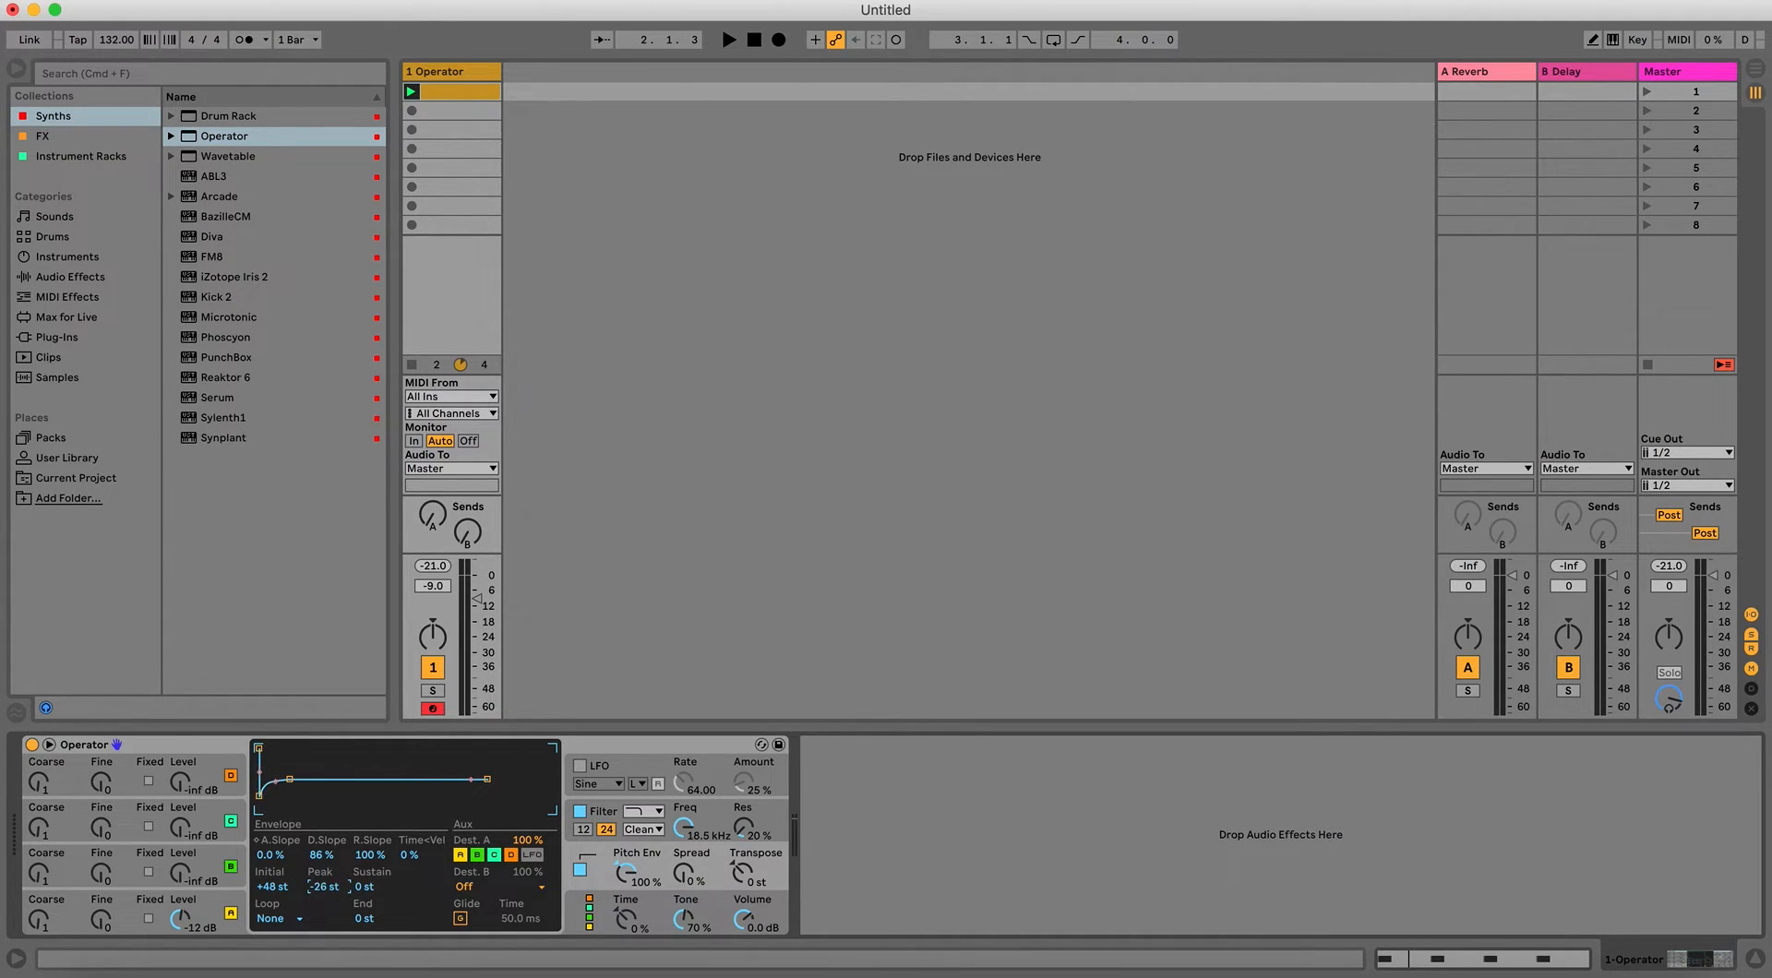
{"action": "mouse_move", "coordinate": [324, 886]}
{"action": "left_mouse_down"}
{"action": "mouse_move", "coordinate": [324, 863]}
{"action": "mouse_move", "coordinate": [323, 907]}
{"action": "left_mouse_up"}
{"action": "key", "text": "space"}
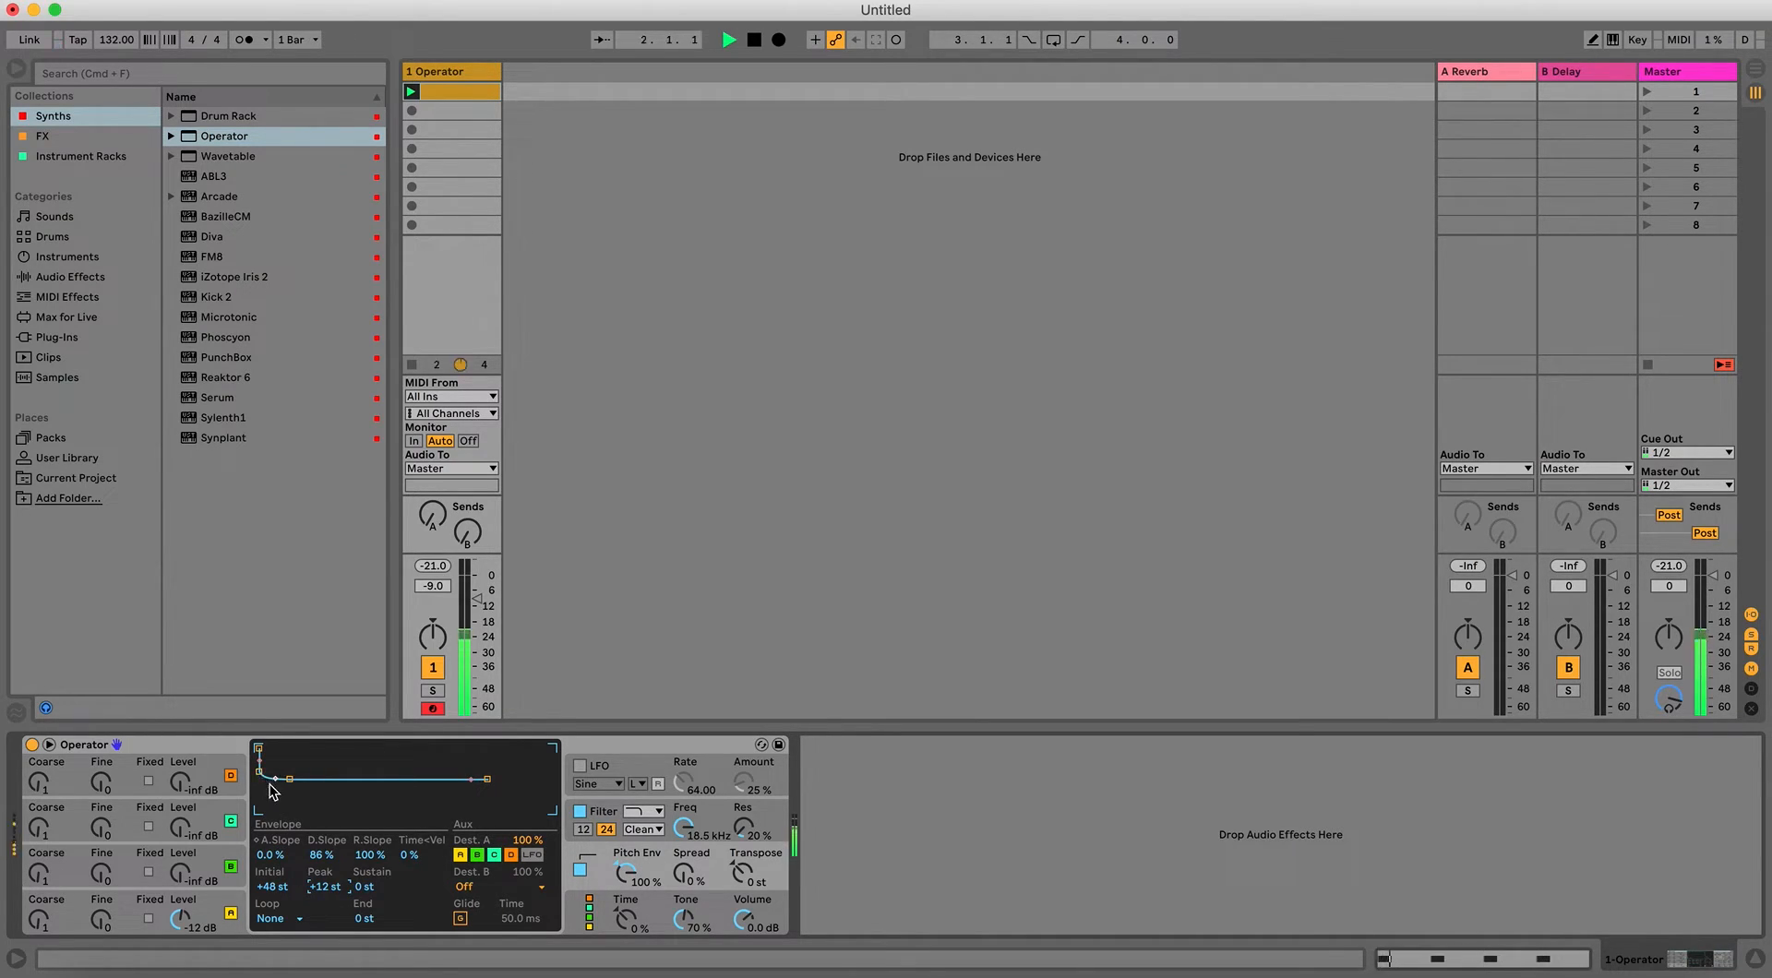
{"action": "left_click_drag", "start_coordinate": [274, 792], "coordinate": [277, 819]}
{"action": "left_click_drag", "start_coordinate": [291, 780], "coordinate": [296, 784]}
{"action": "left_click_drag", "start_coordinate": [328, 857], "coordinate": [327, 835]}
{"action": "key", "text": "super+z"}
{"action": "key", "text": "super+z"}
{"action": "key", "text": "super+z"}
{"action": "key", "text": "super+z"}
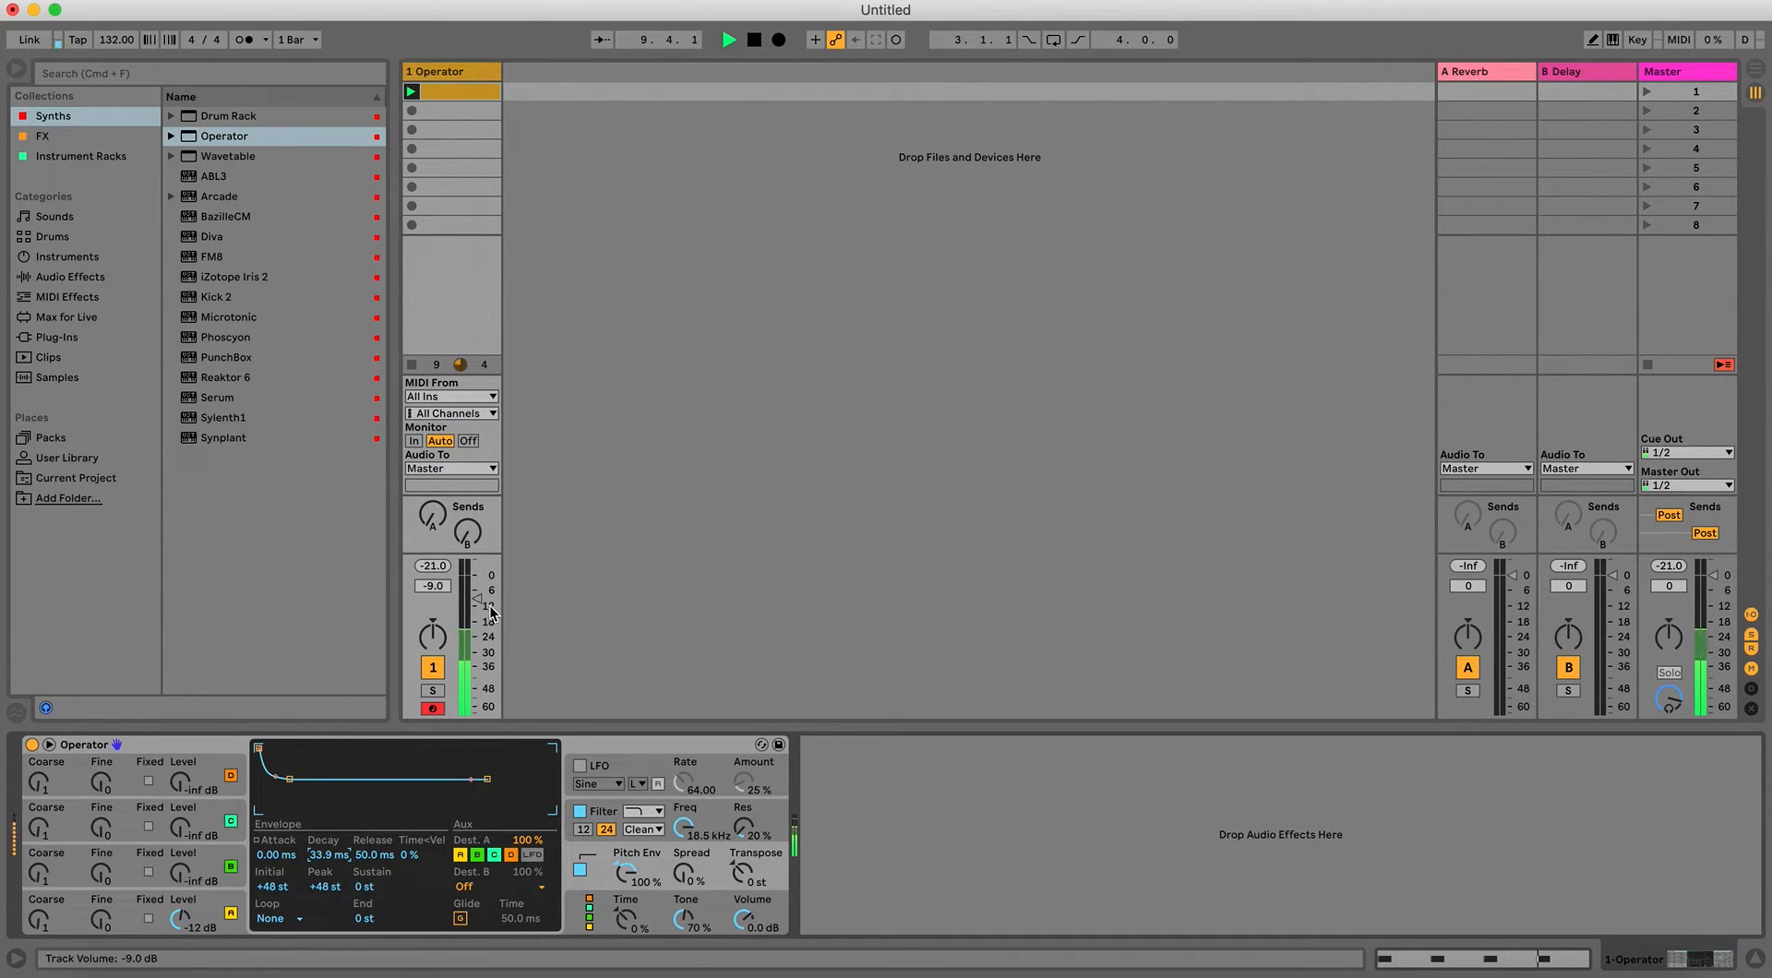
Raise the Operator track's volume to -5.0 dB and set oscillator A's envelope release to 749 ms.
{"action": "left_click_drag", "start_coordinate": [477, 598], "coordinate": [477, 587]}
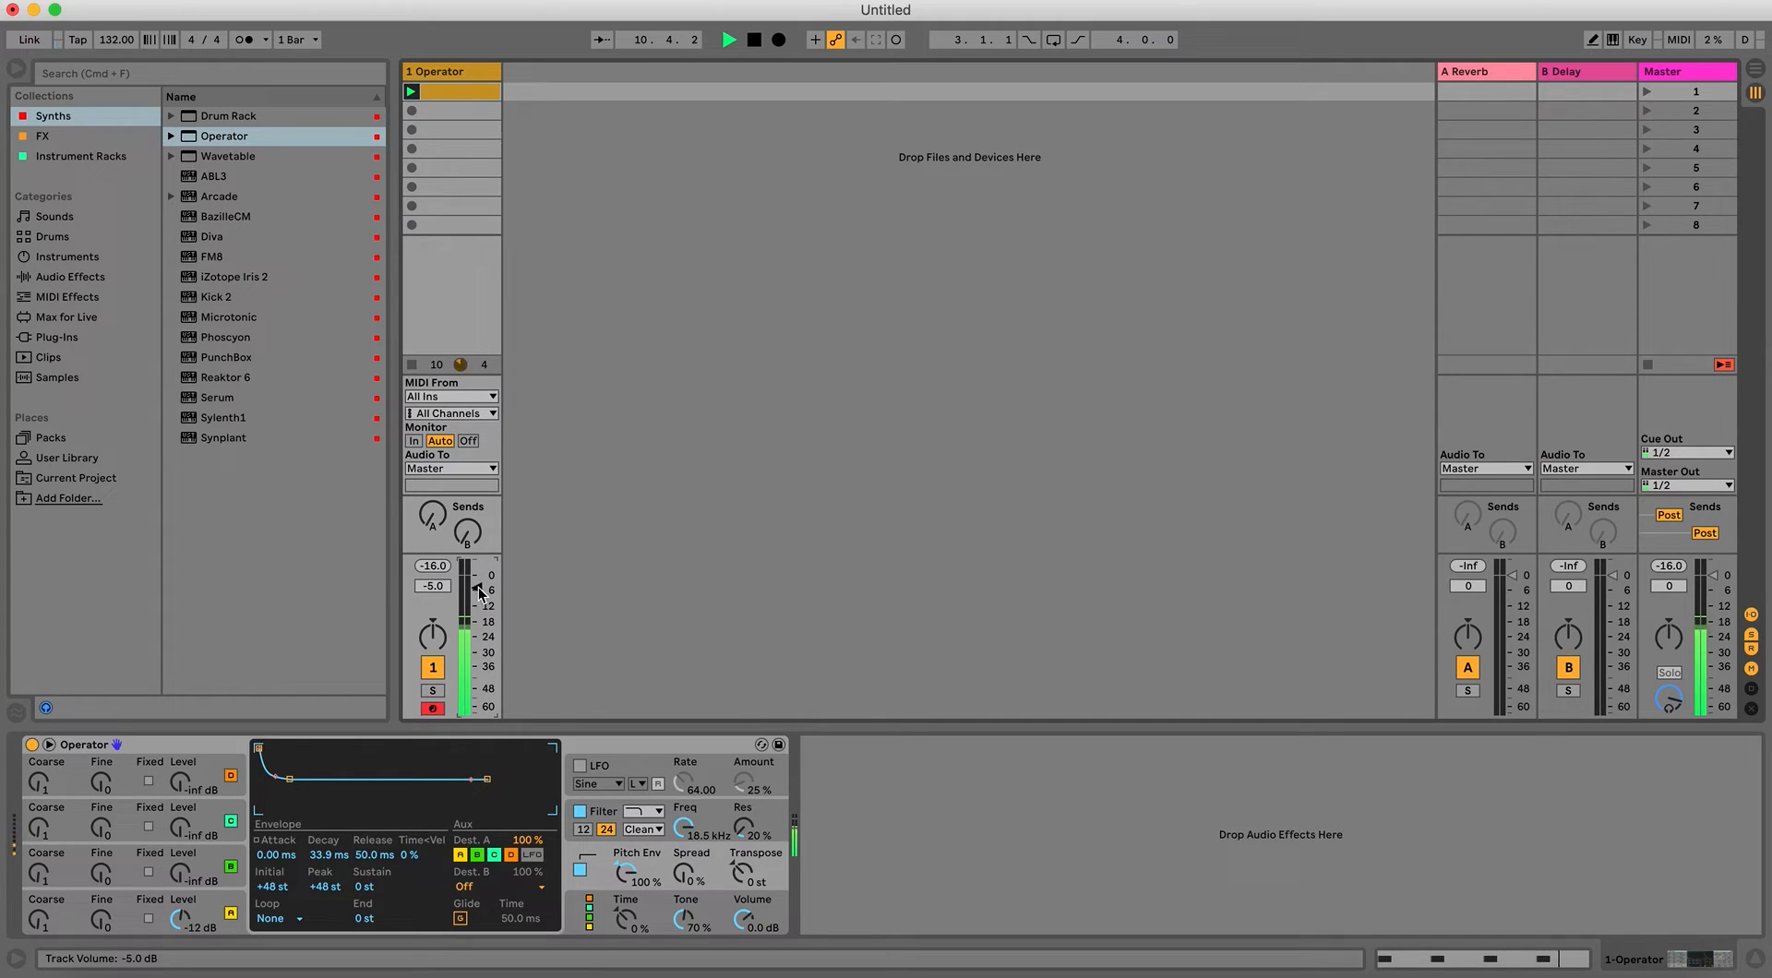
{"action": "left_click", "coordinate": [207, 908]}
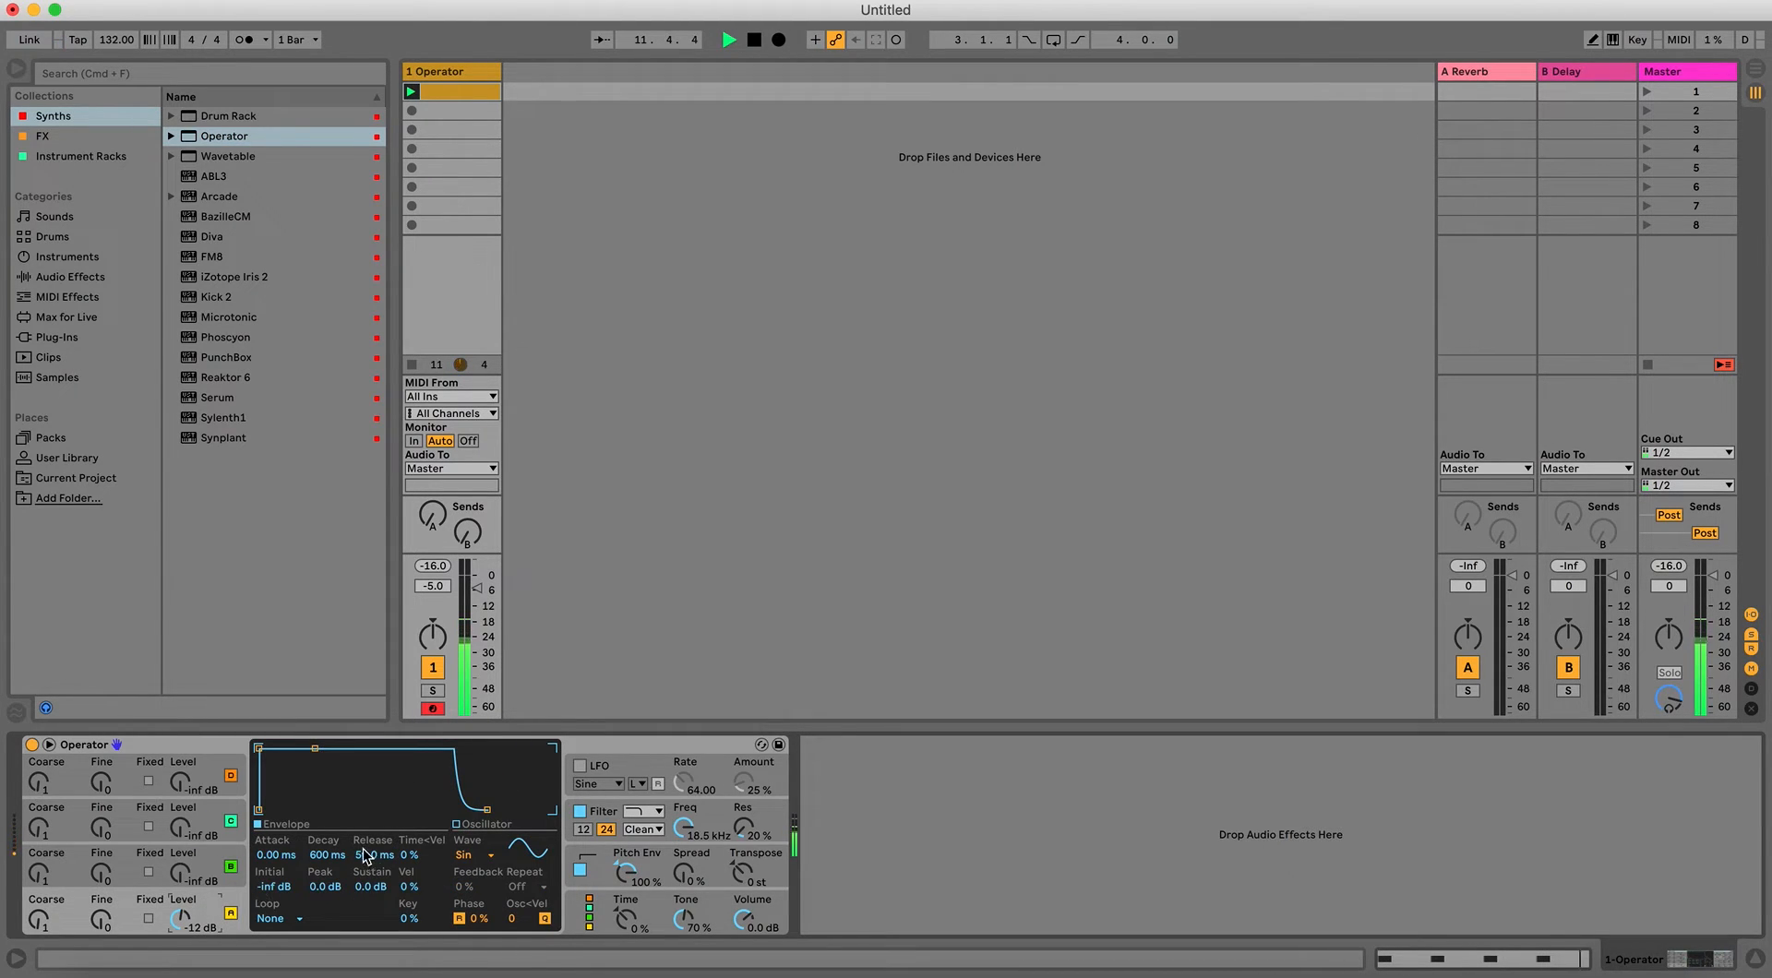
{"action": "left_click_drag", "start_coordinate": [373, 855], "coordinate": [374, 779]}
{"action": "key", "text": "space"}
Insert an audio track beside the Operator track, set its input to Resampling, and arm it for recording.
{"action": "left_click", "coordinate": [453, 71]}
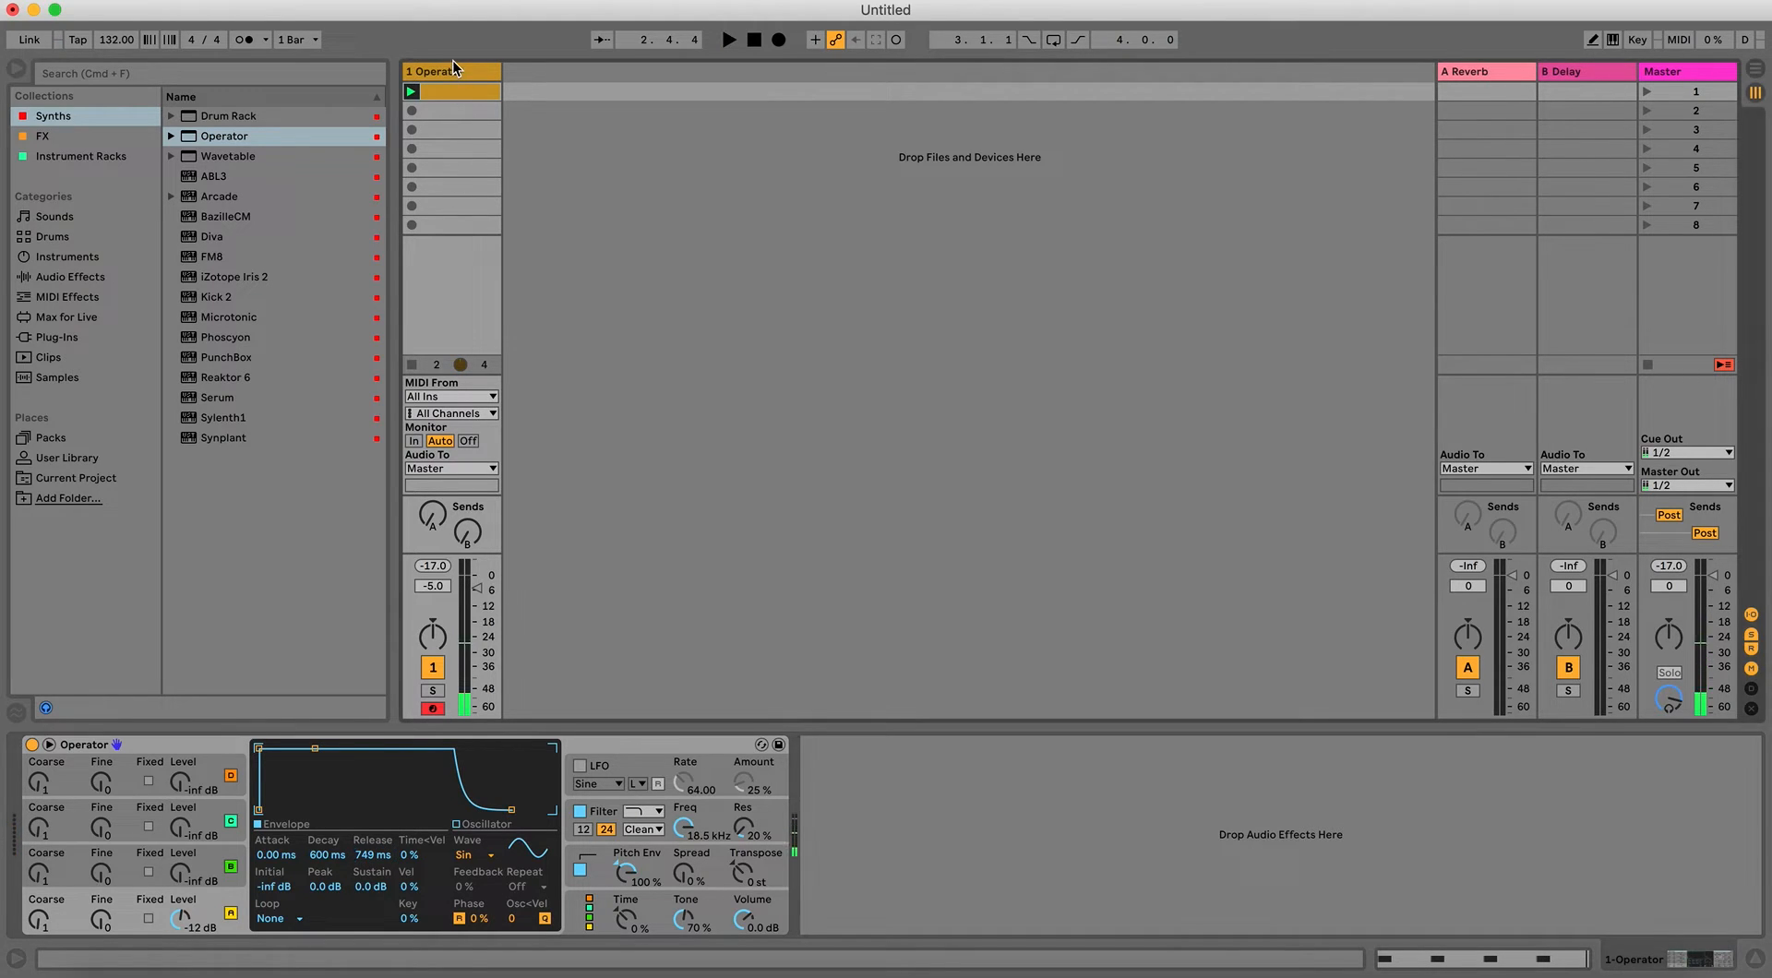
{"action": "key", "text": "super+t"}
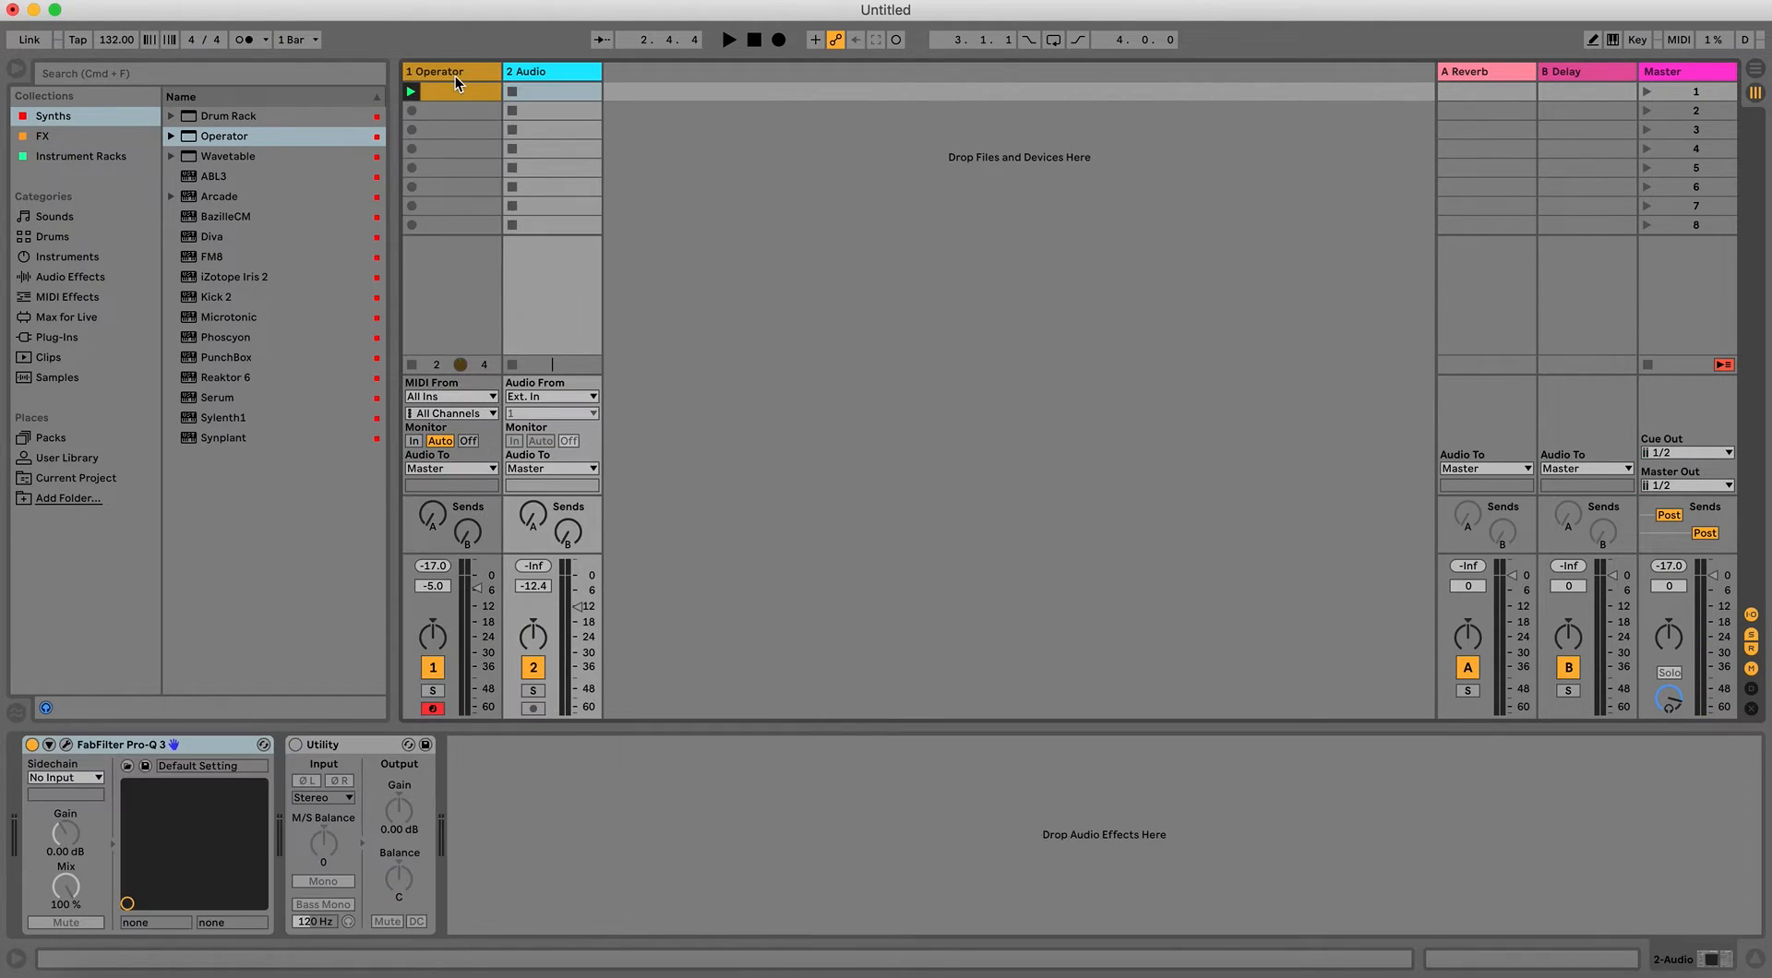
{"action": "left_click", "coordinate": [531, 396]}
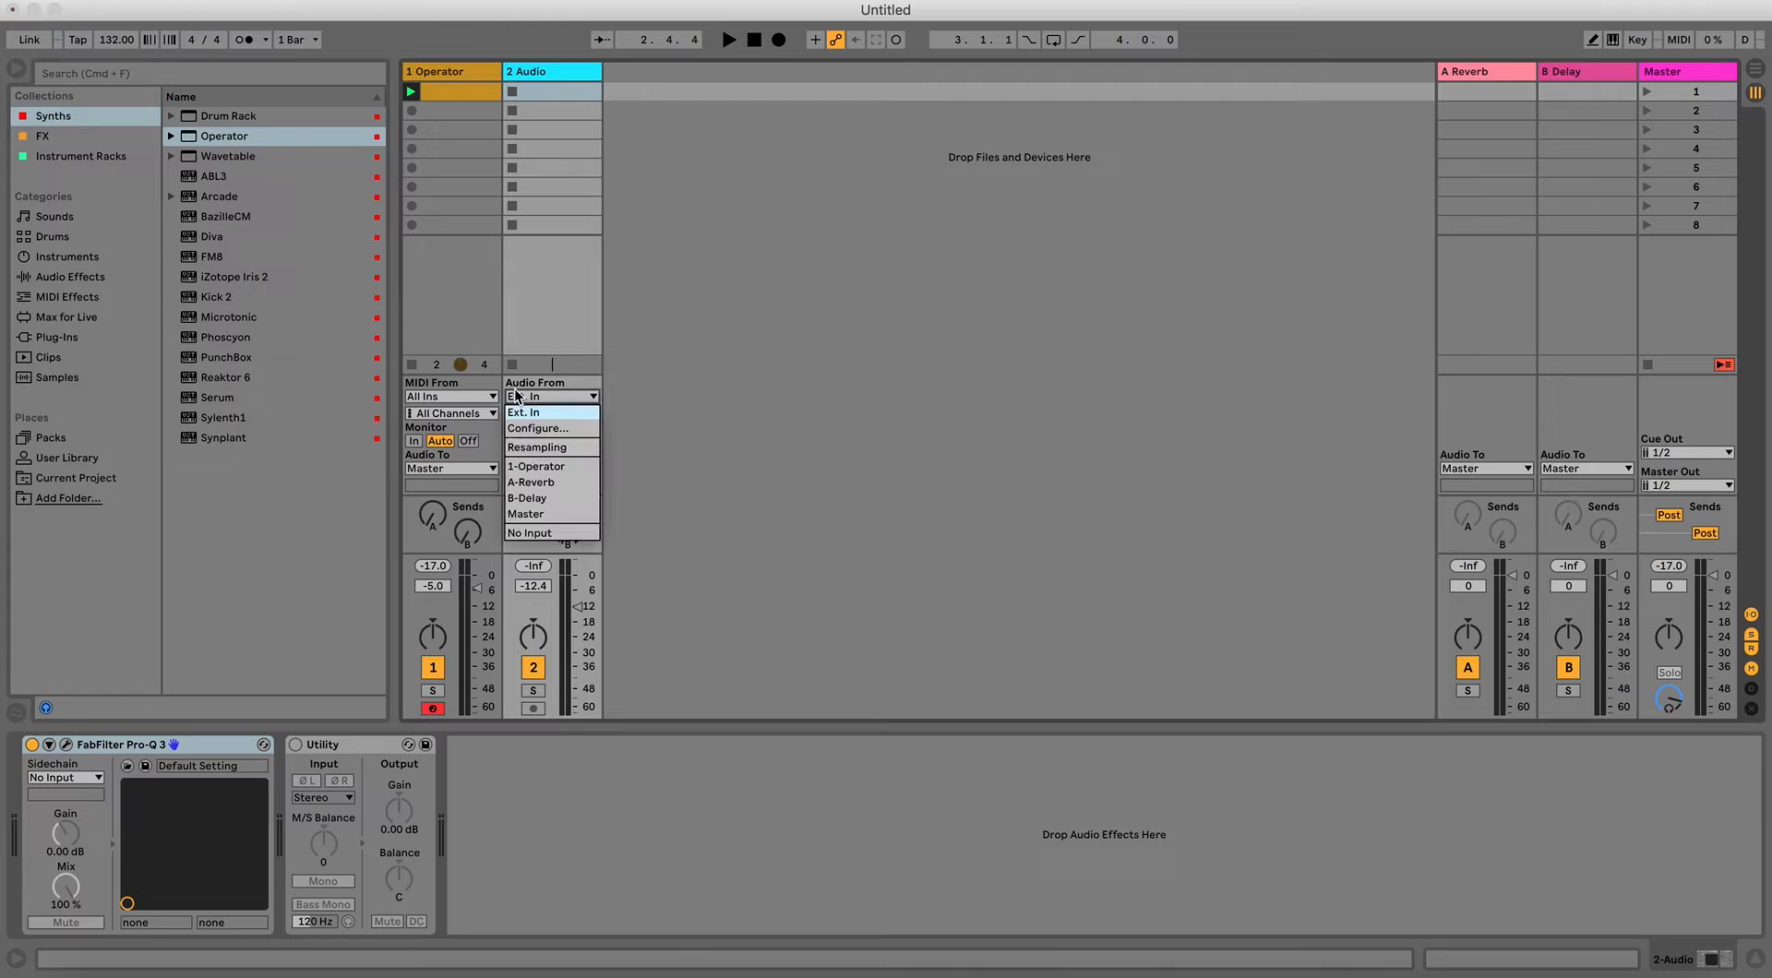
{"action": "left_click", "coordinate": [551, 446]}
{"action": "left_click", "coordinate": [534, 709]}
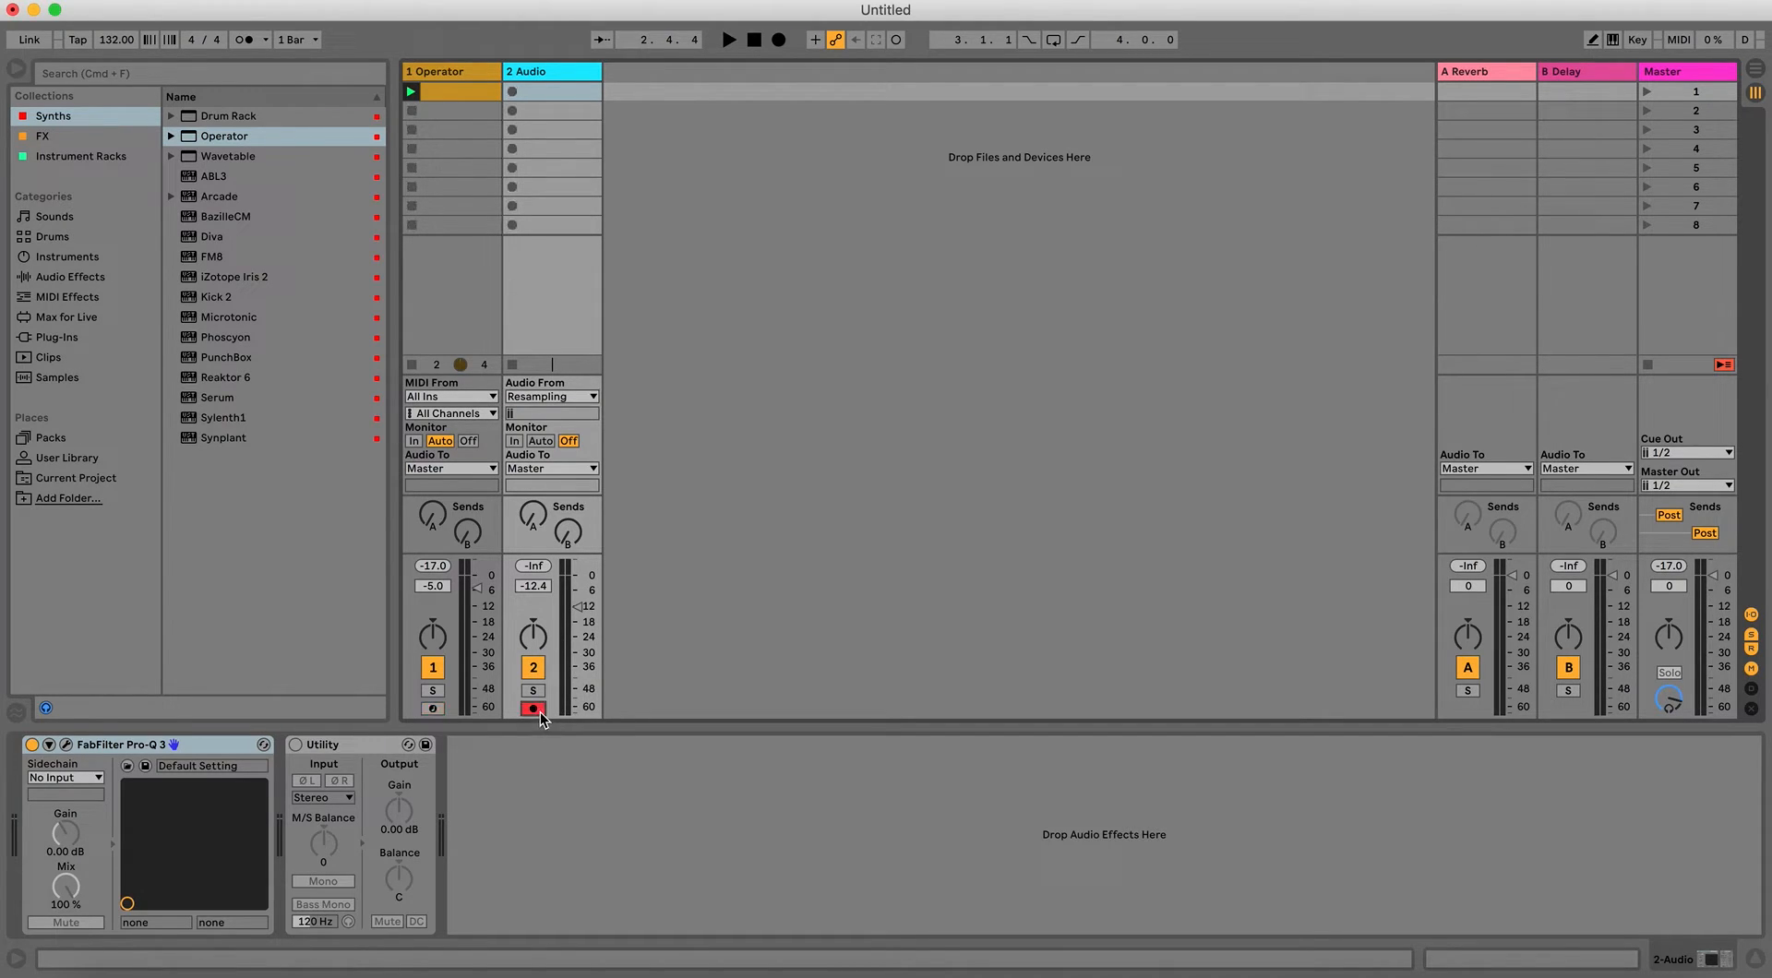
Record the loop into the audio track's first slot and raise the recorded clip's gain to 14.8 dB.
{"action": "left_click", "coordinate": [512, 91]}
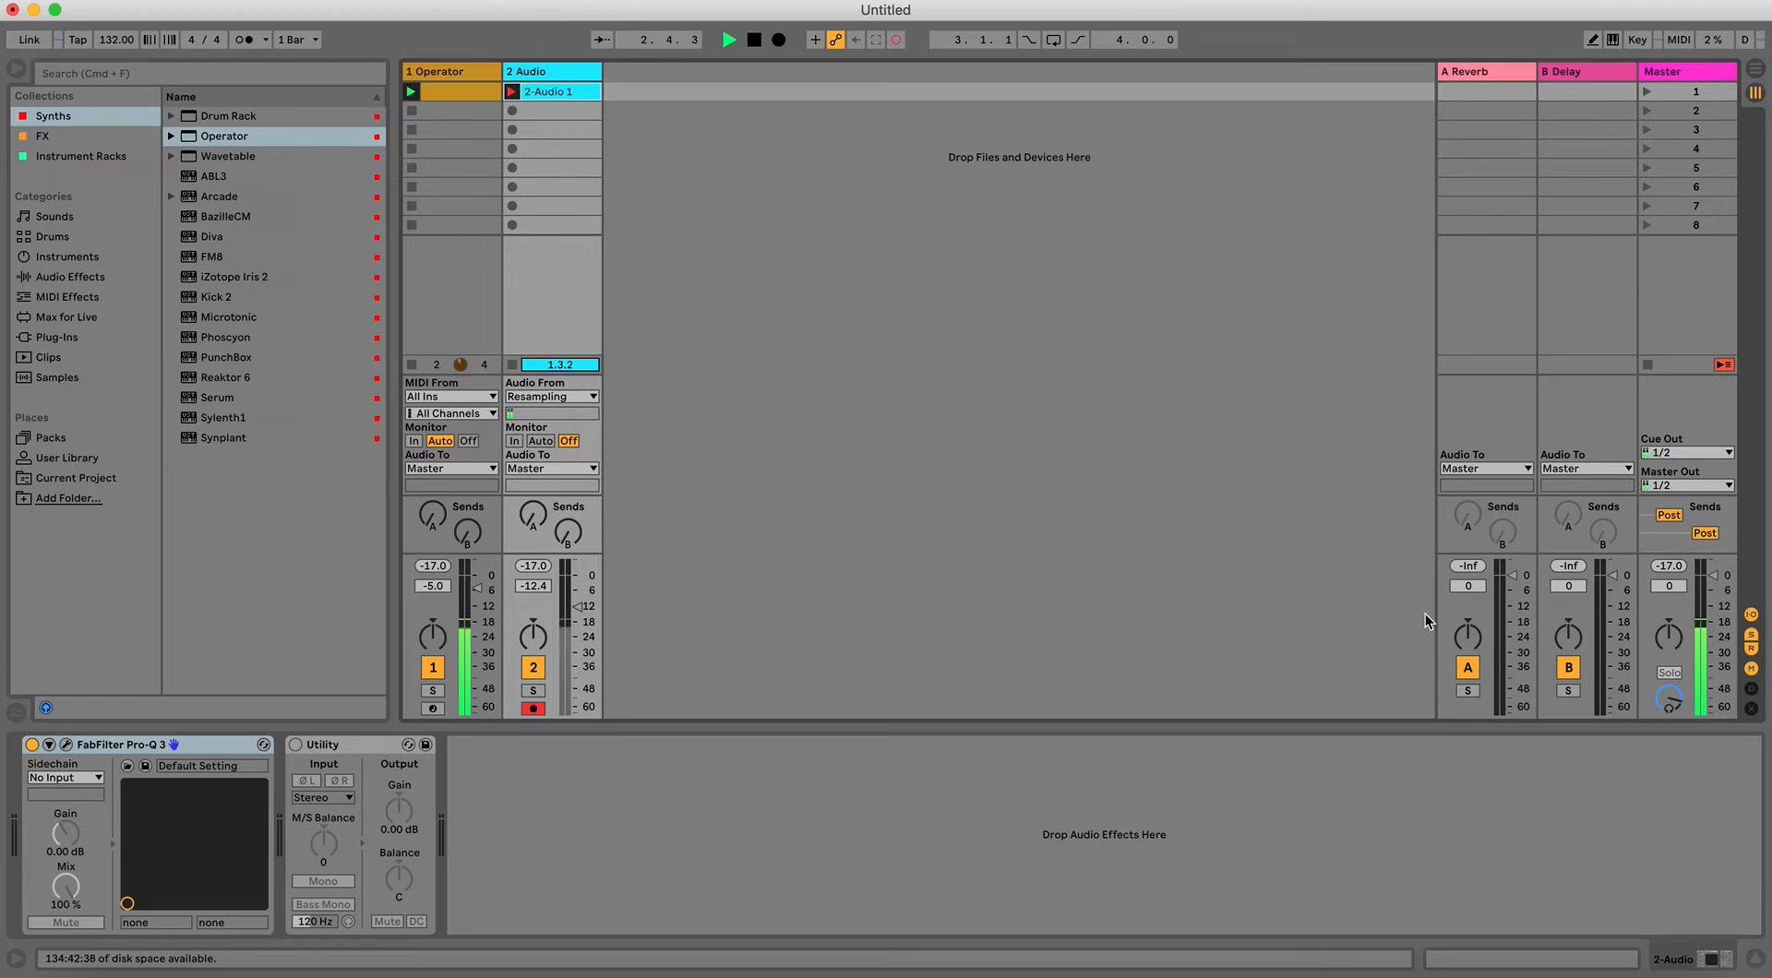
{"action": "key", "text": "space"}
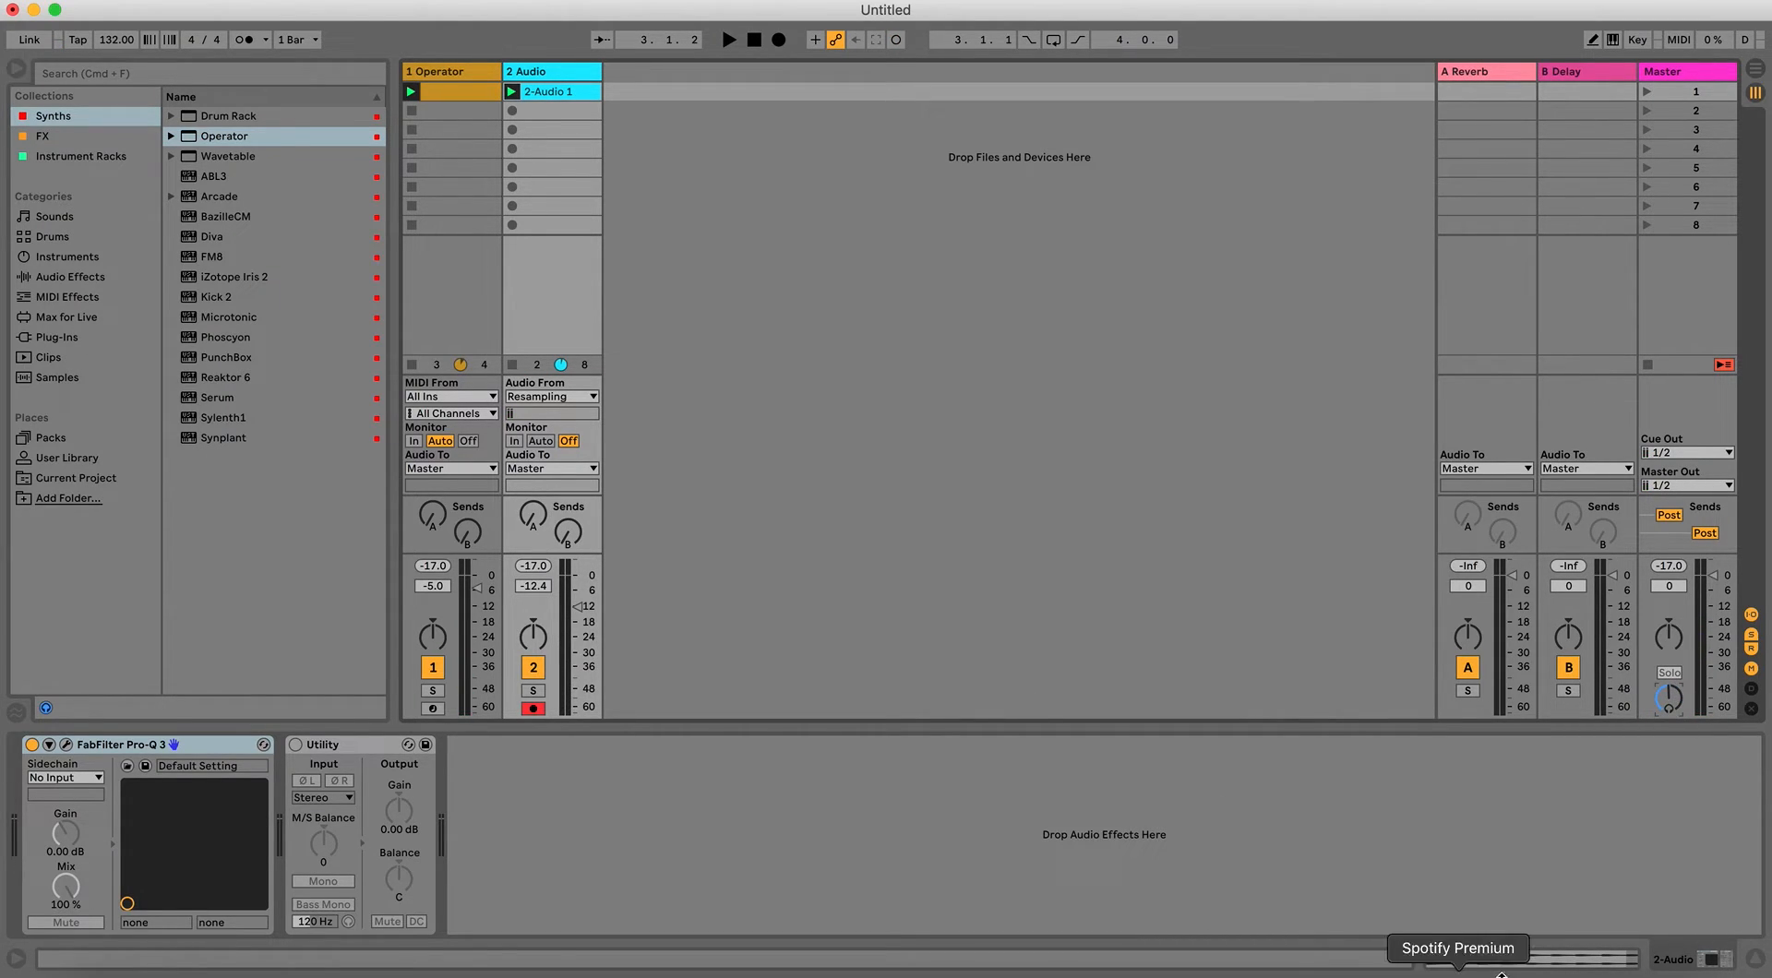
{"action": "left_click", "coordinate": [1478, 957]}
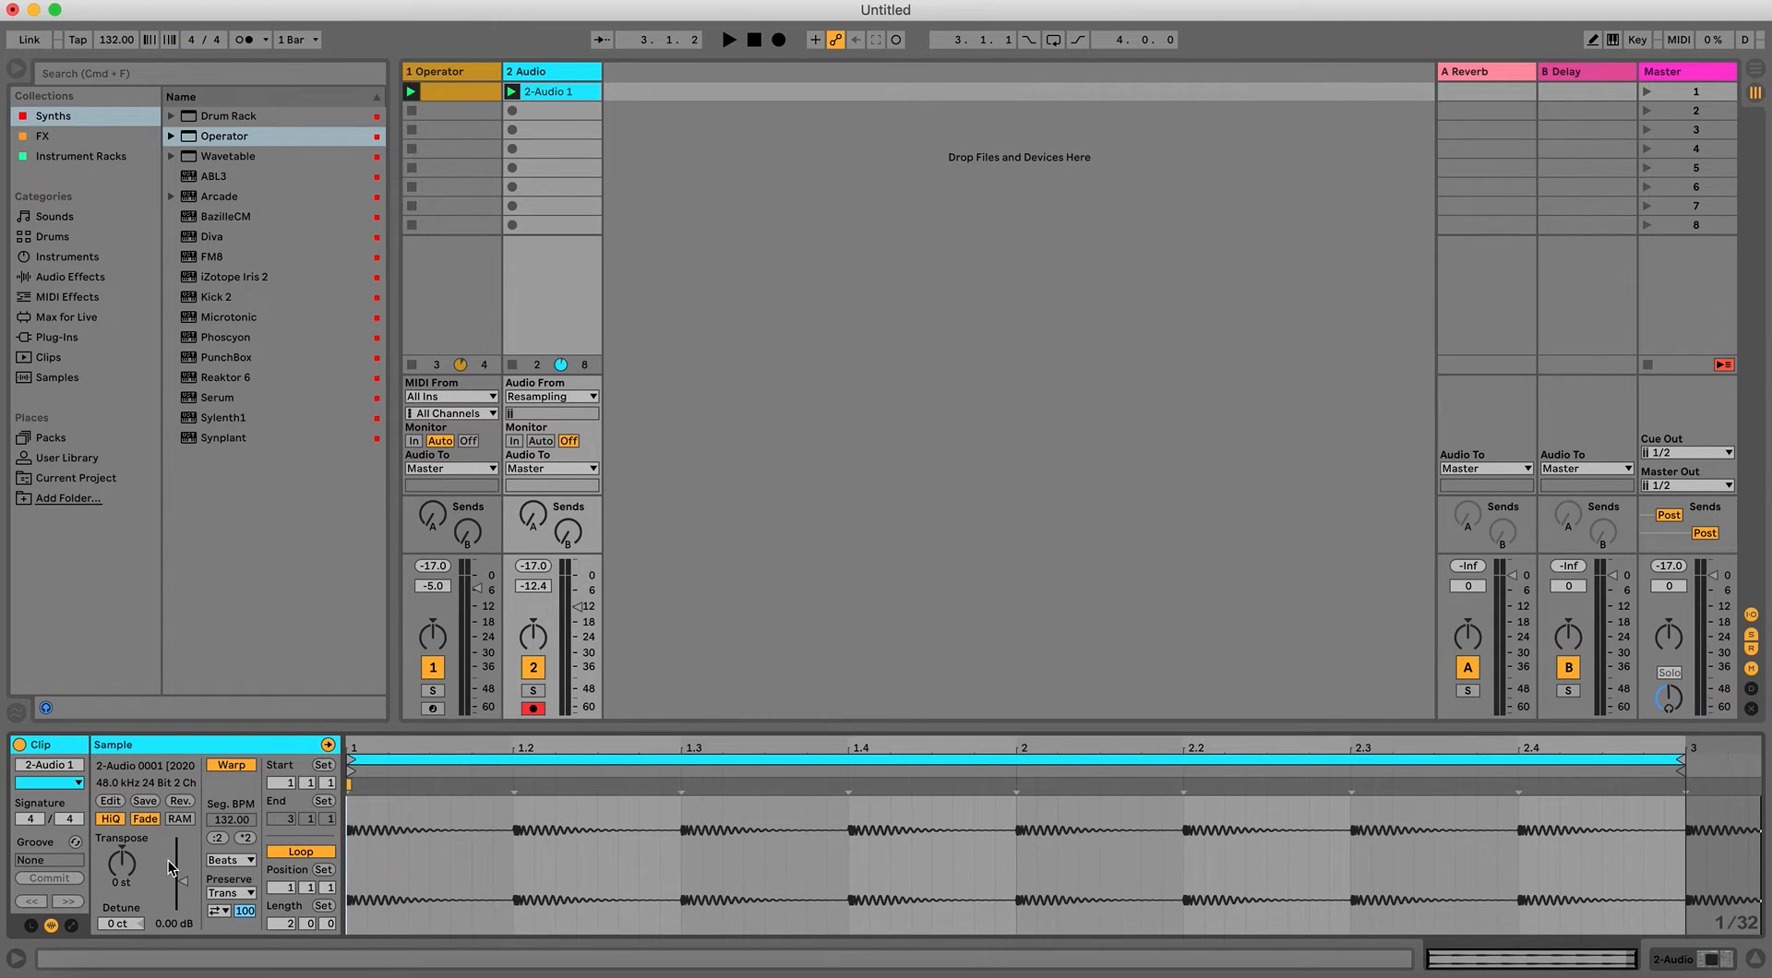
{"action": "left_click_drag", "start_coordinate": [168, 868], "coordinate": [168, 843]}
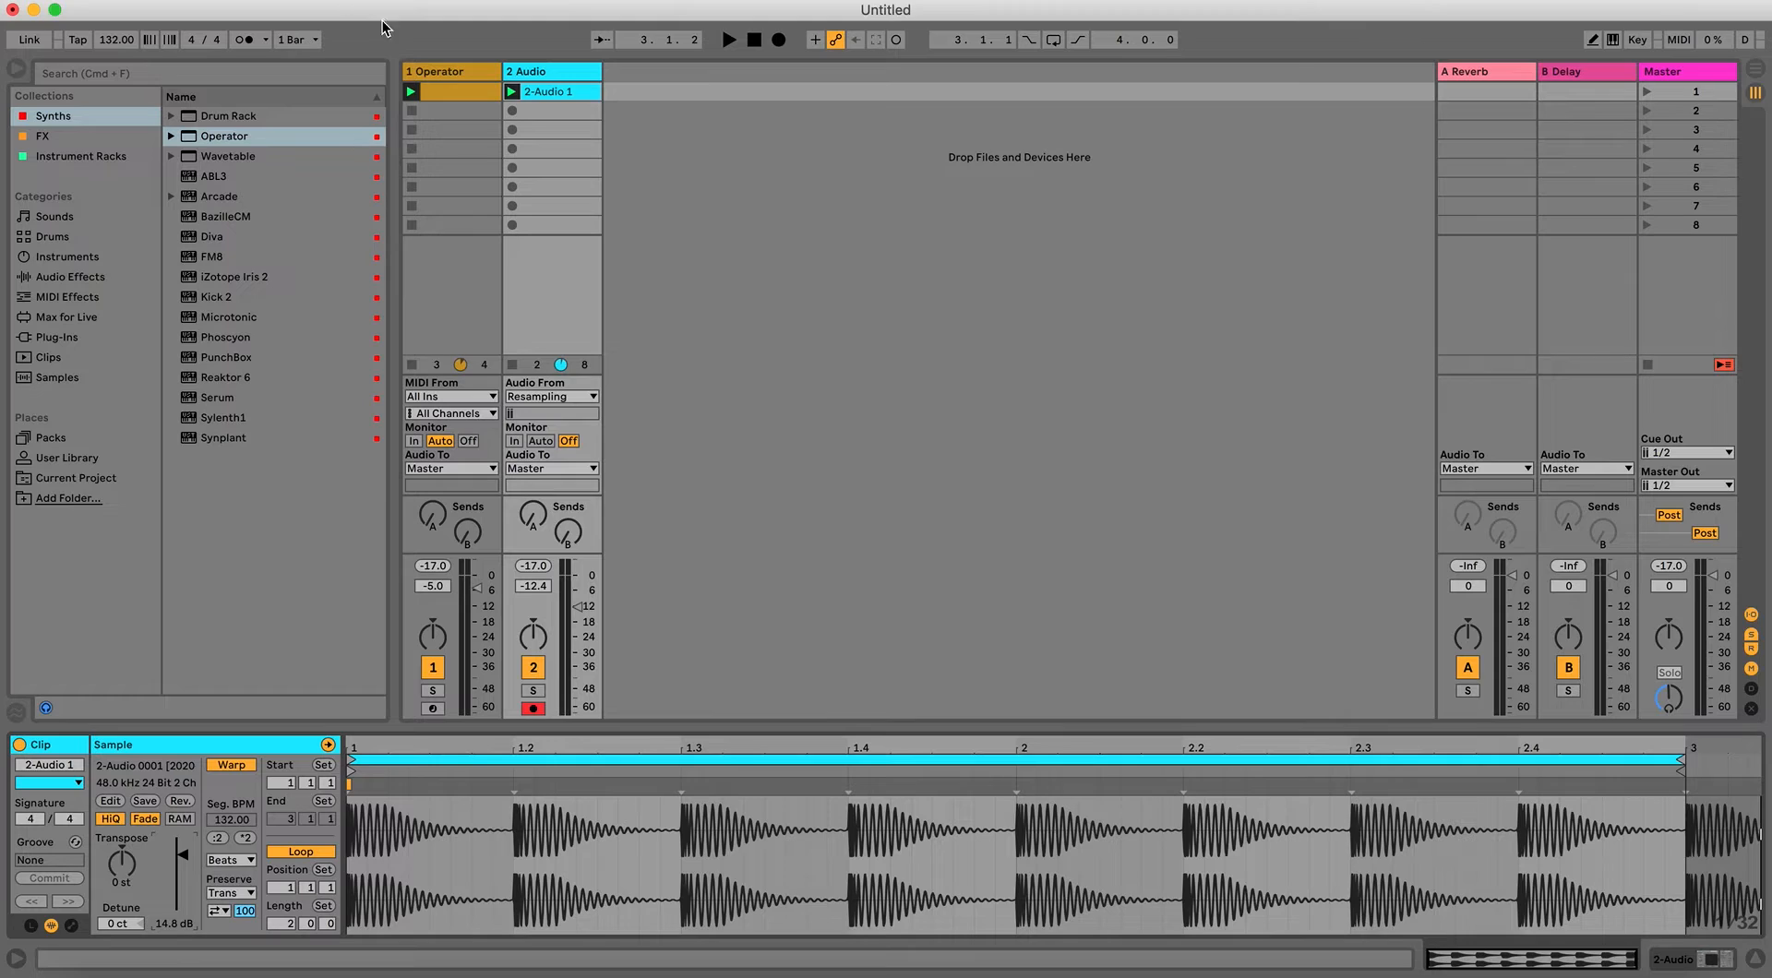
Play the kick loop and compare its MIDI notes and Operator's amplitude envelope with the recorded clip's waveform.
{"action": "left_click", "coordinate": [465, 96]}
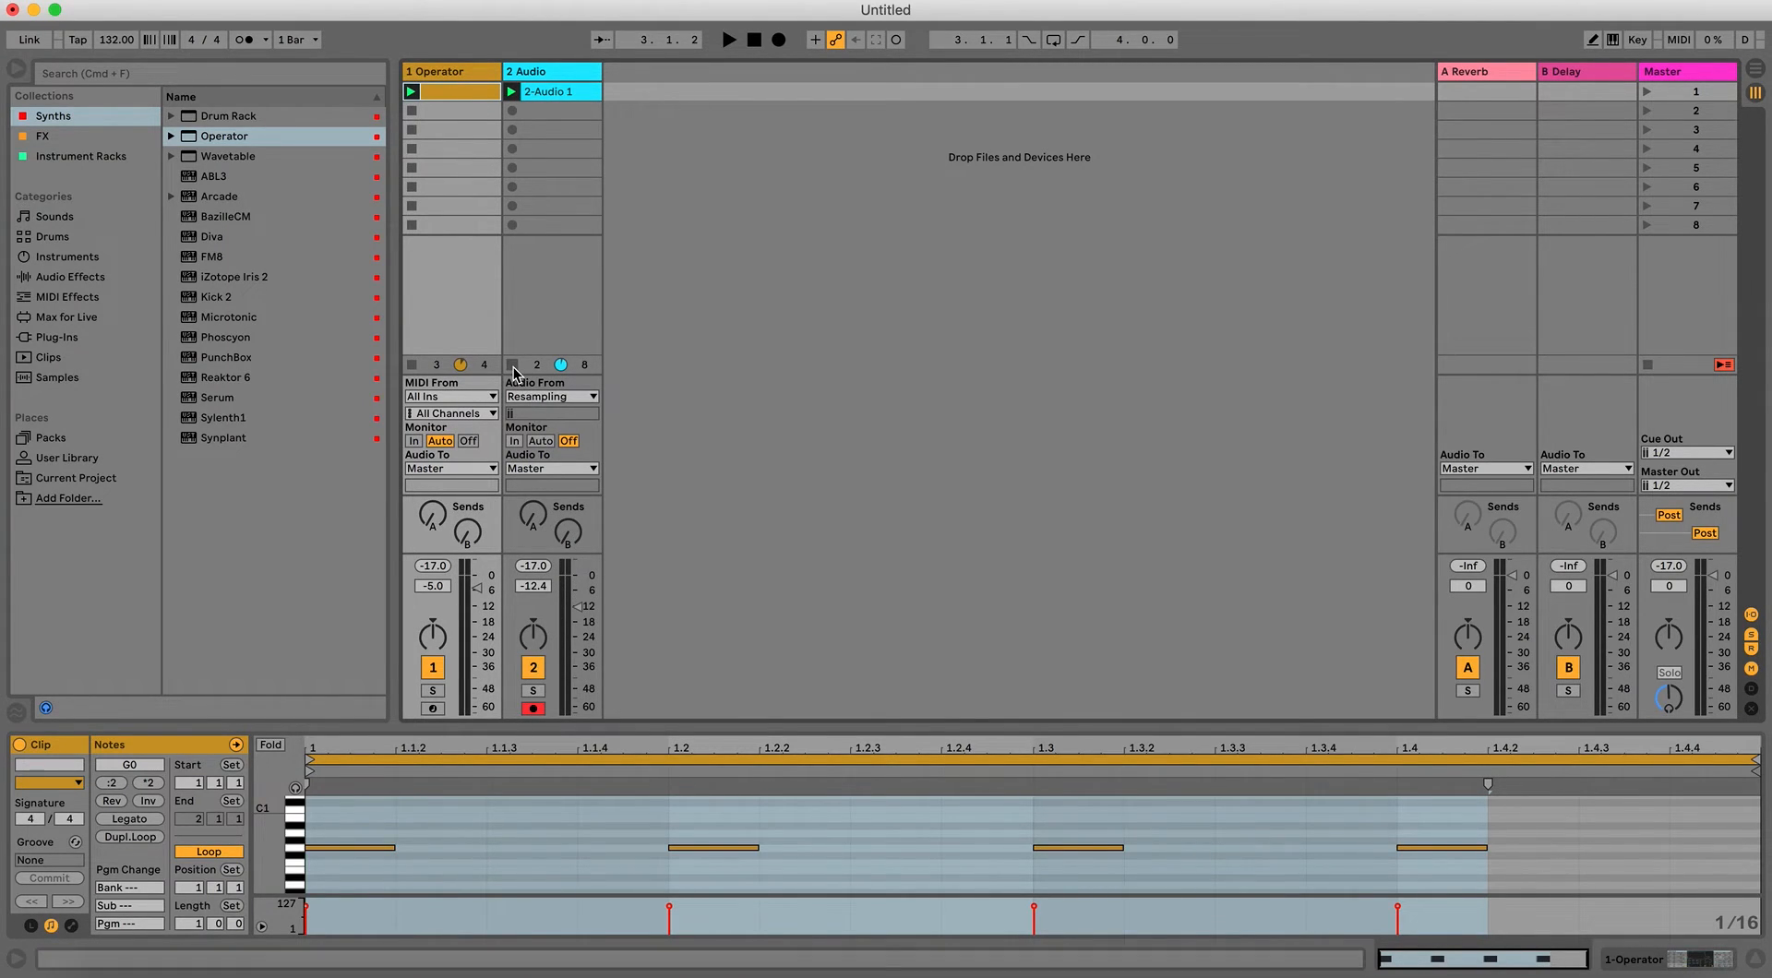
{"action": "key", "text": "space"}
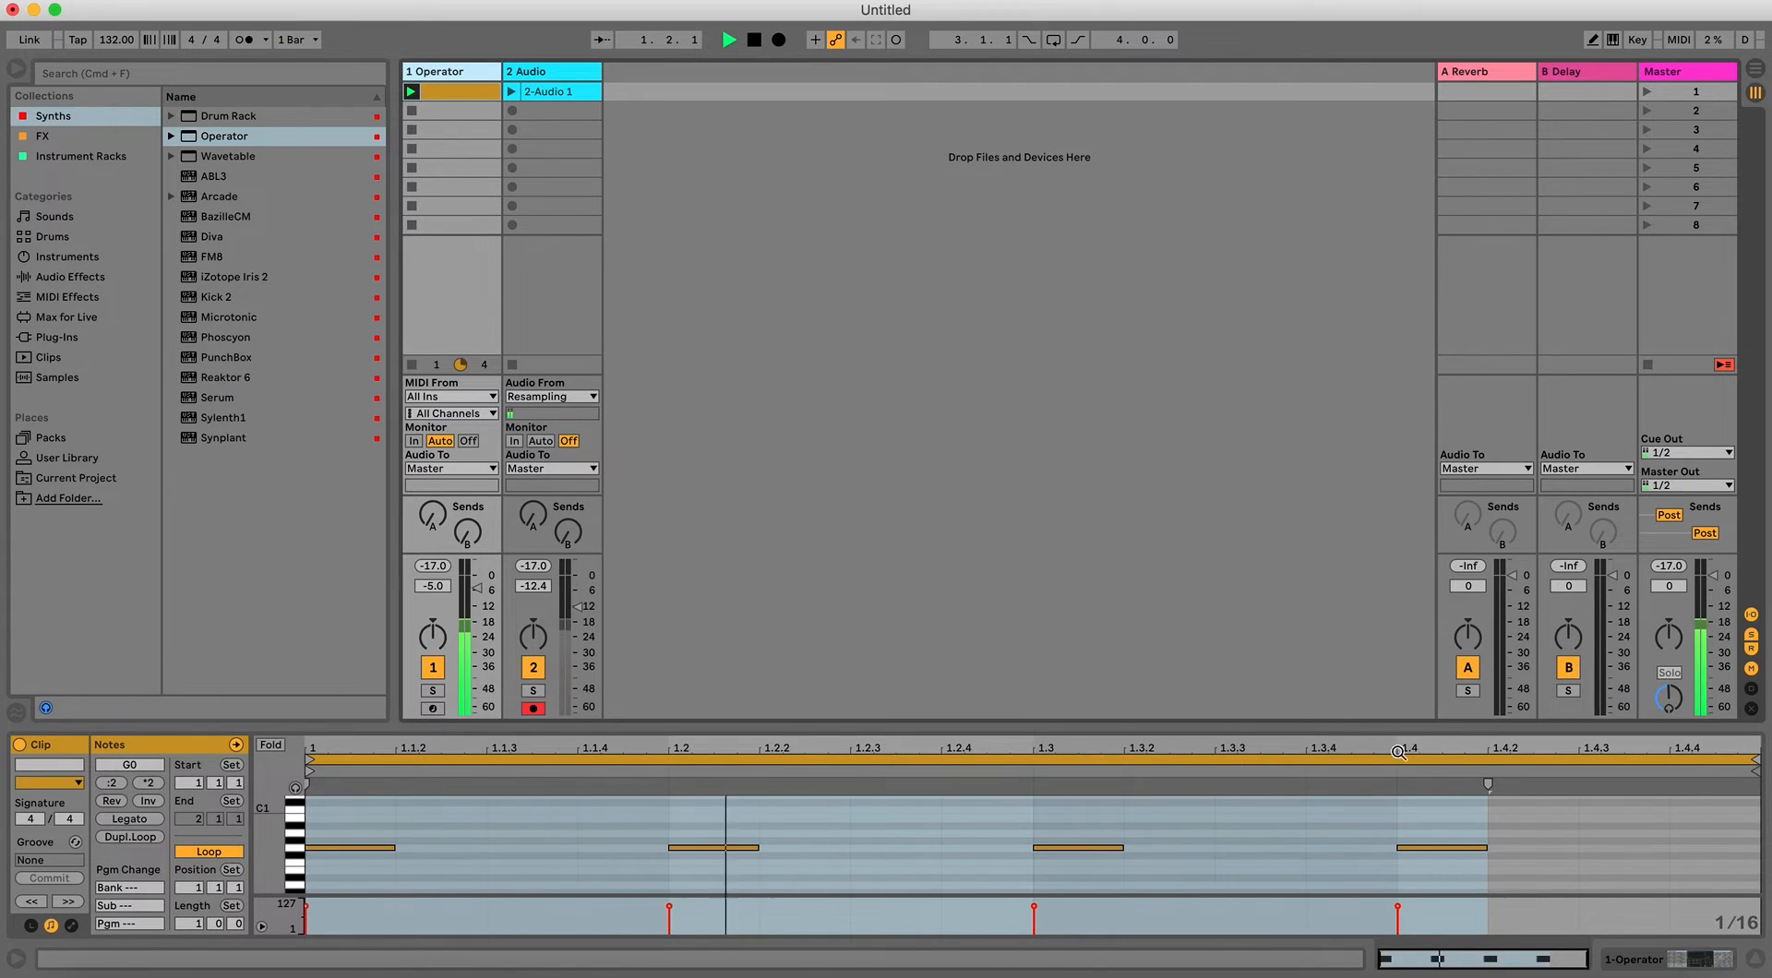
{"action": "left_click", "coordinate": [1639, 957]}
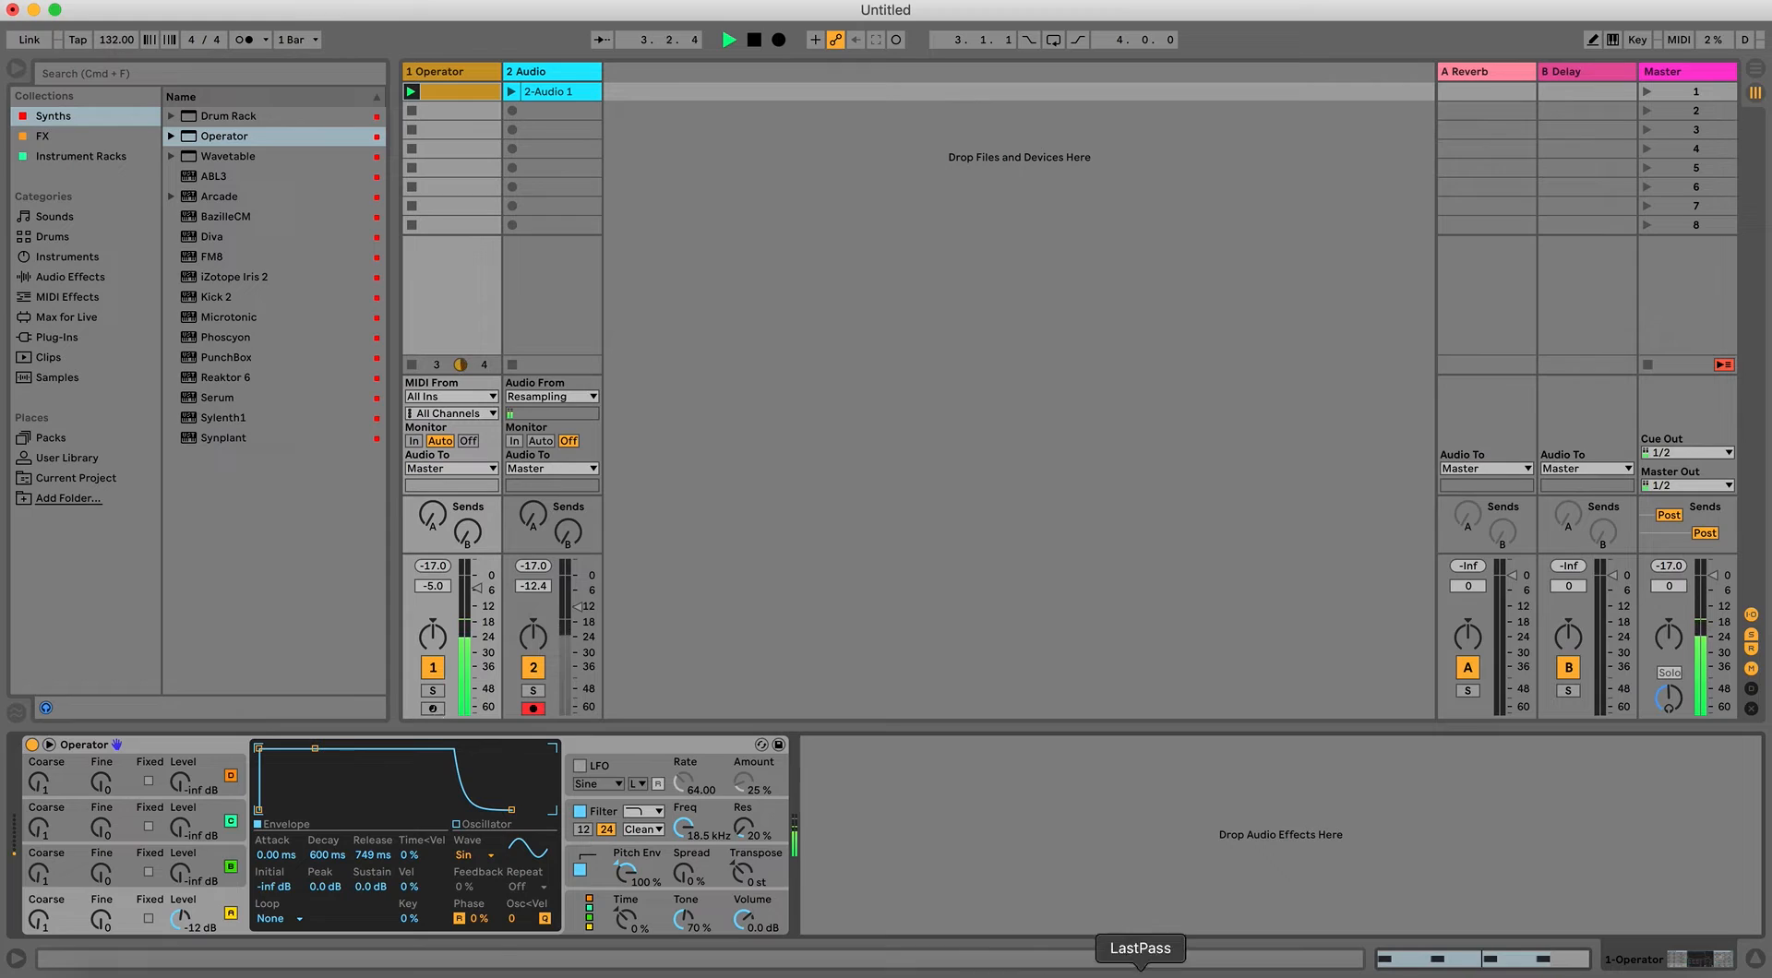
{"action": "left_click", "coordinate": [1435, 962]}
{"action": "key", "text": "space"}
{"action": "left_click", "coordinate": [550, 93]}
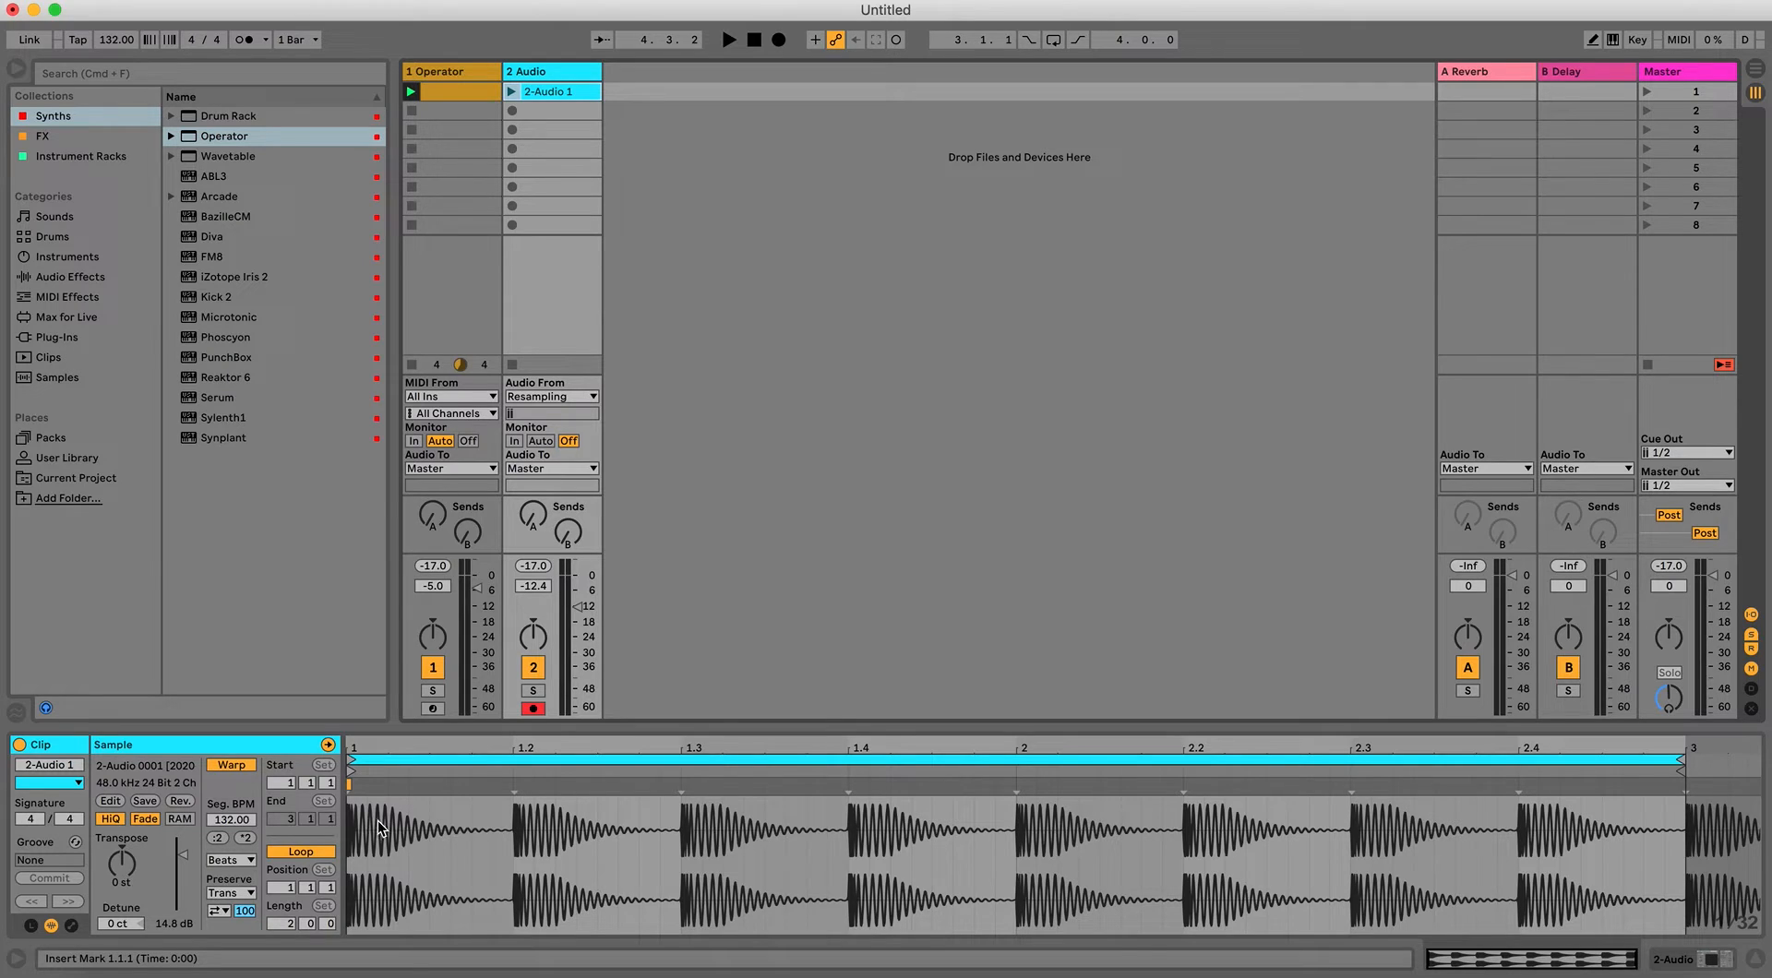
{"action": "left_click", "coordinate": [448, 90]}
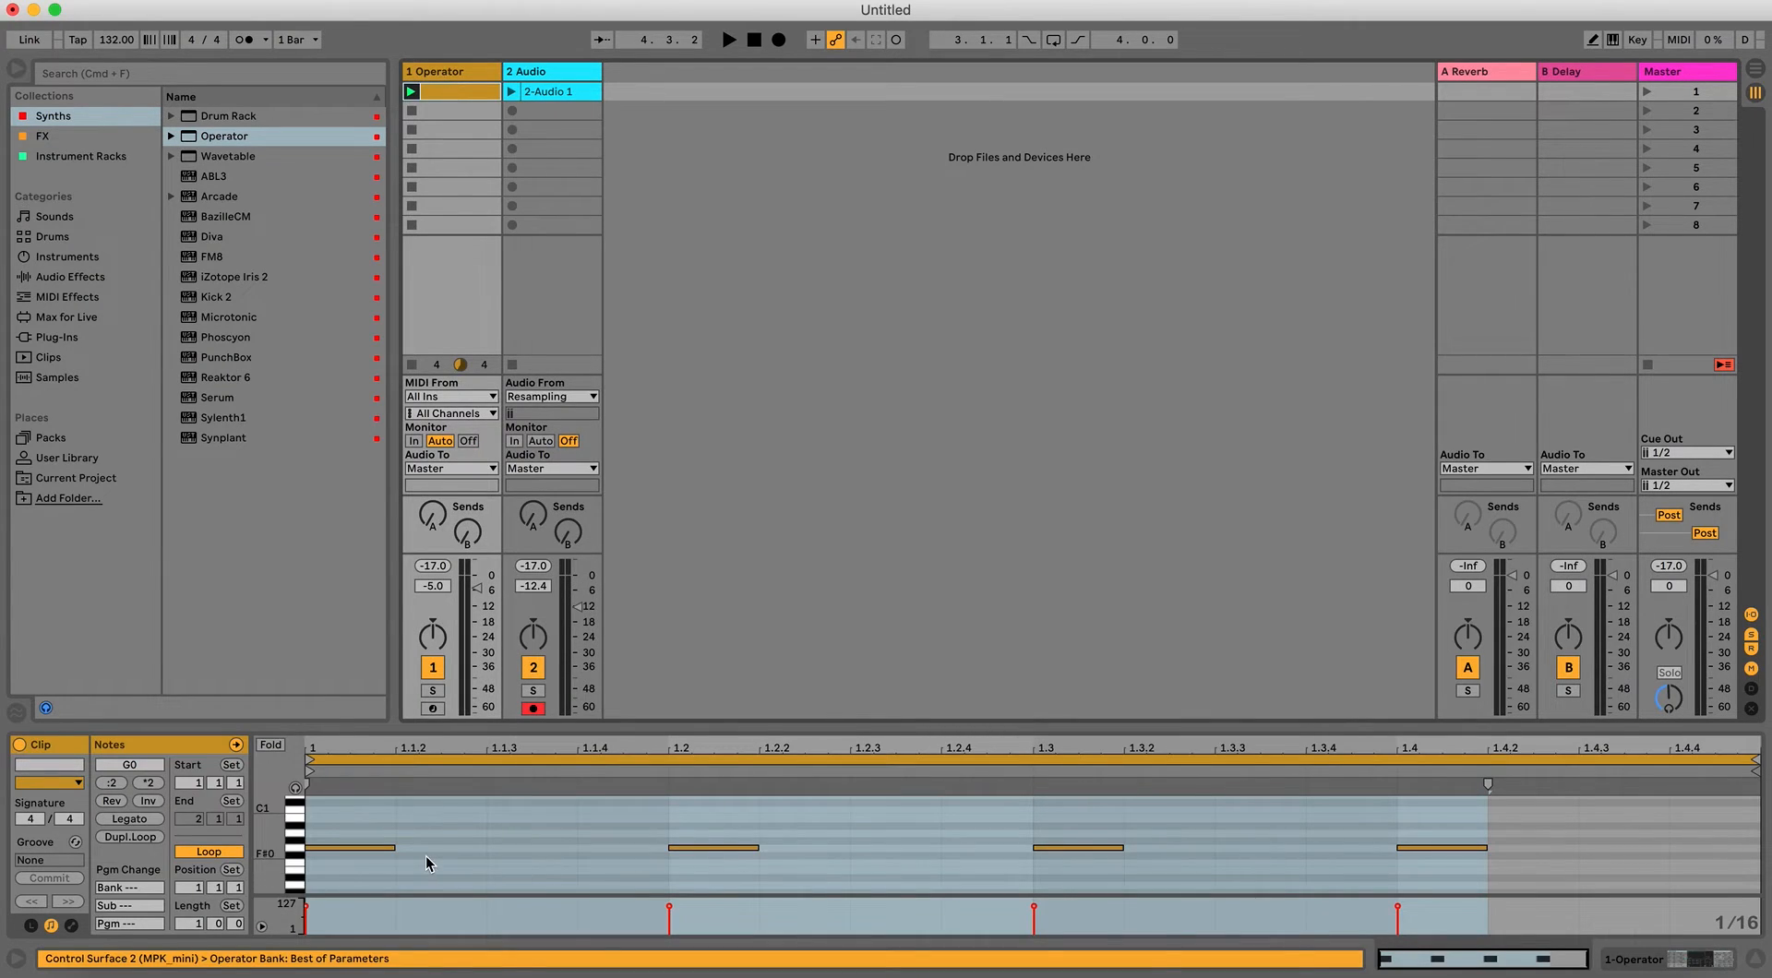
{"action": "left_click", "coordinate": [1650, 960]}
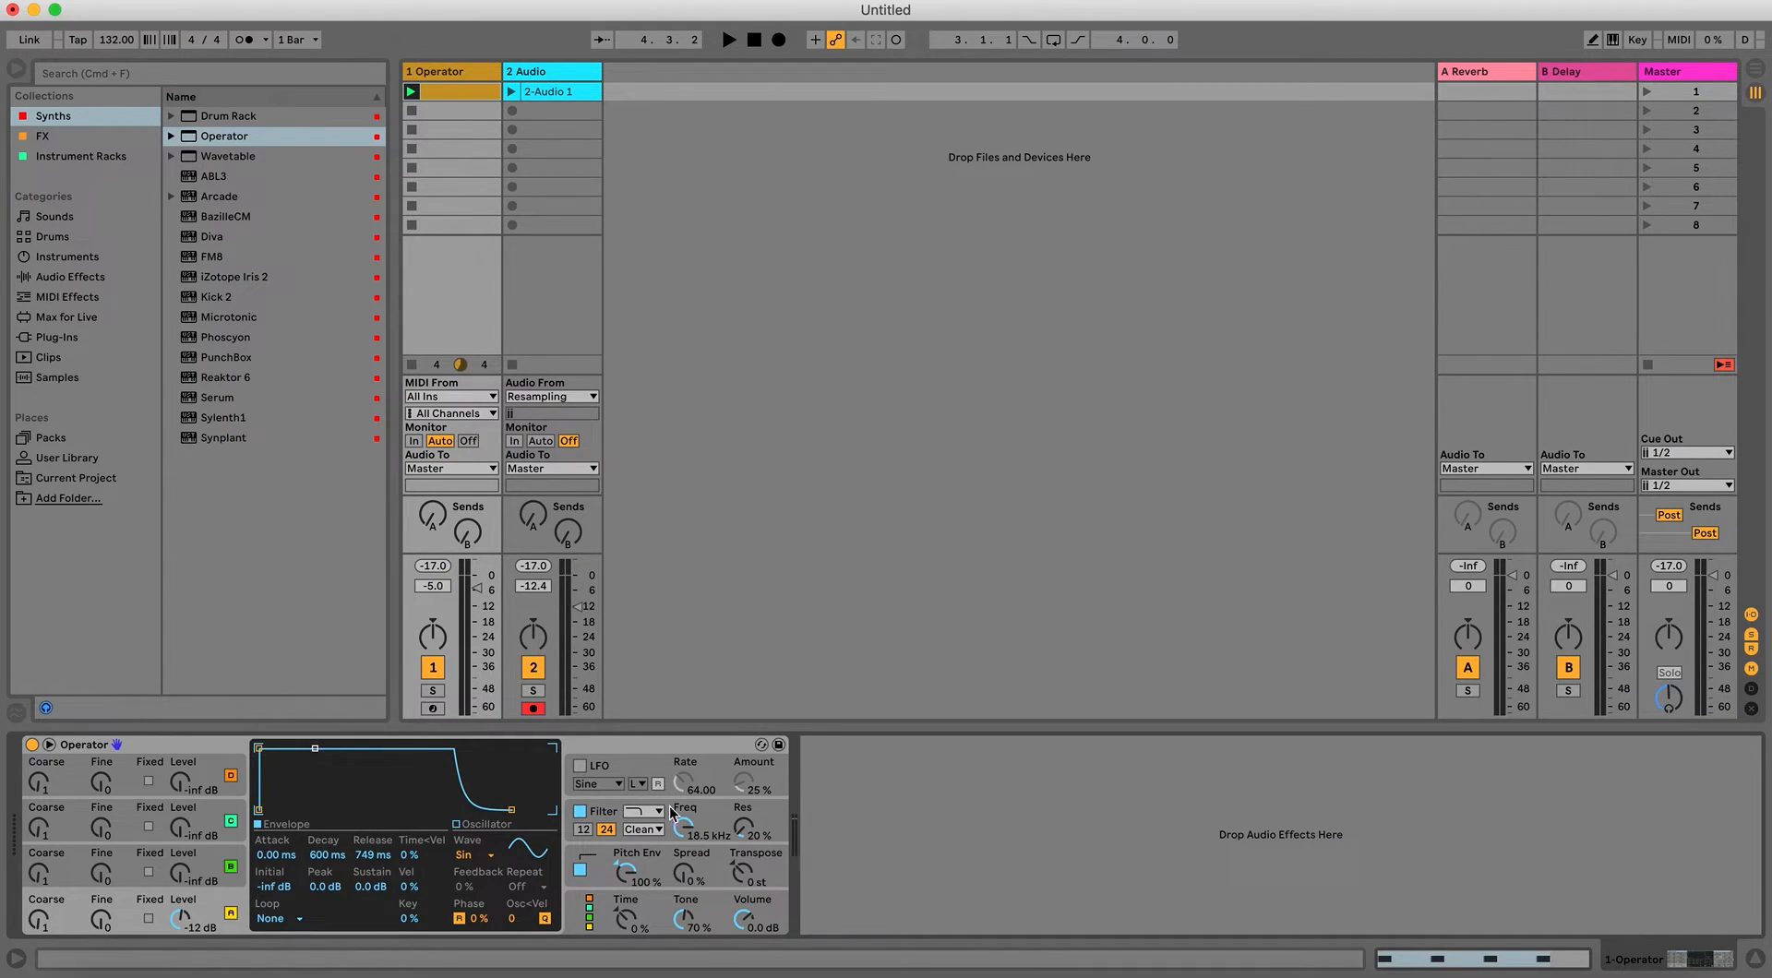
Select all four kick notes in the Operator clip and try lengthening them slightly while the loop plays.
{"action": "left_click", "coordinate": [1424, 952]}
{"action": "left_click_drag", "start_coordinate": [307, 819], "coordinate": [1489, 907]}
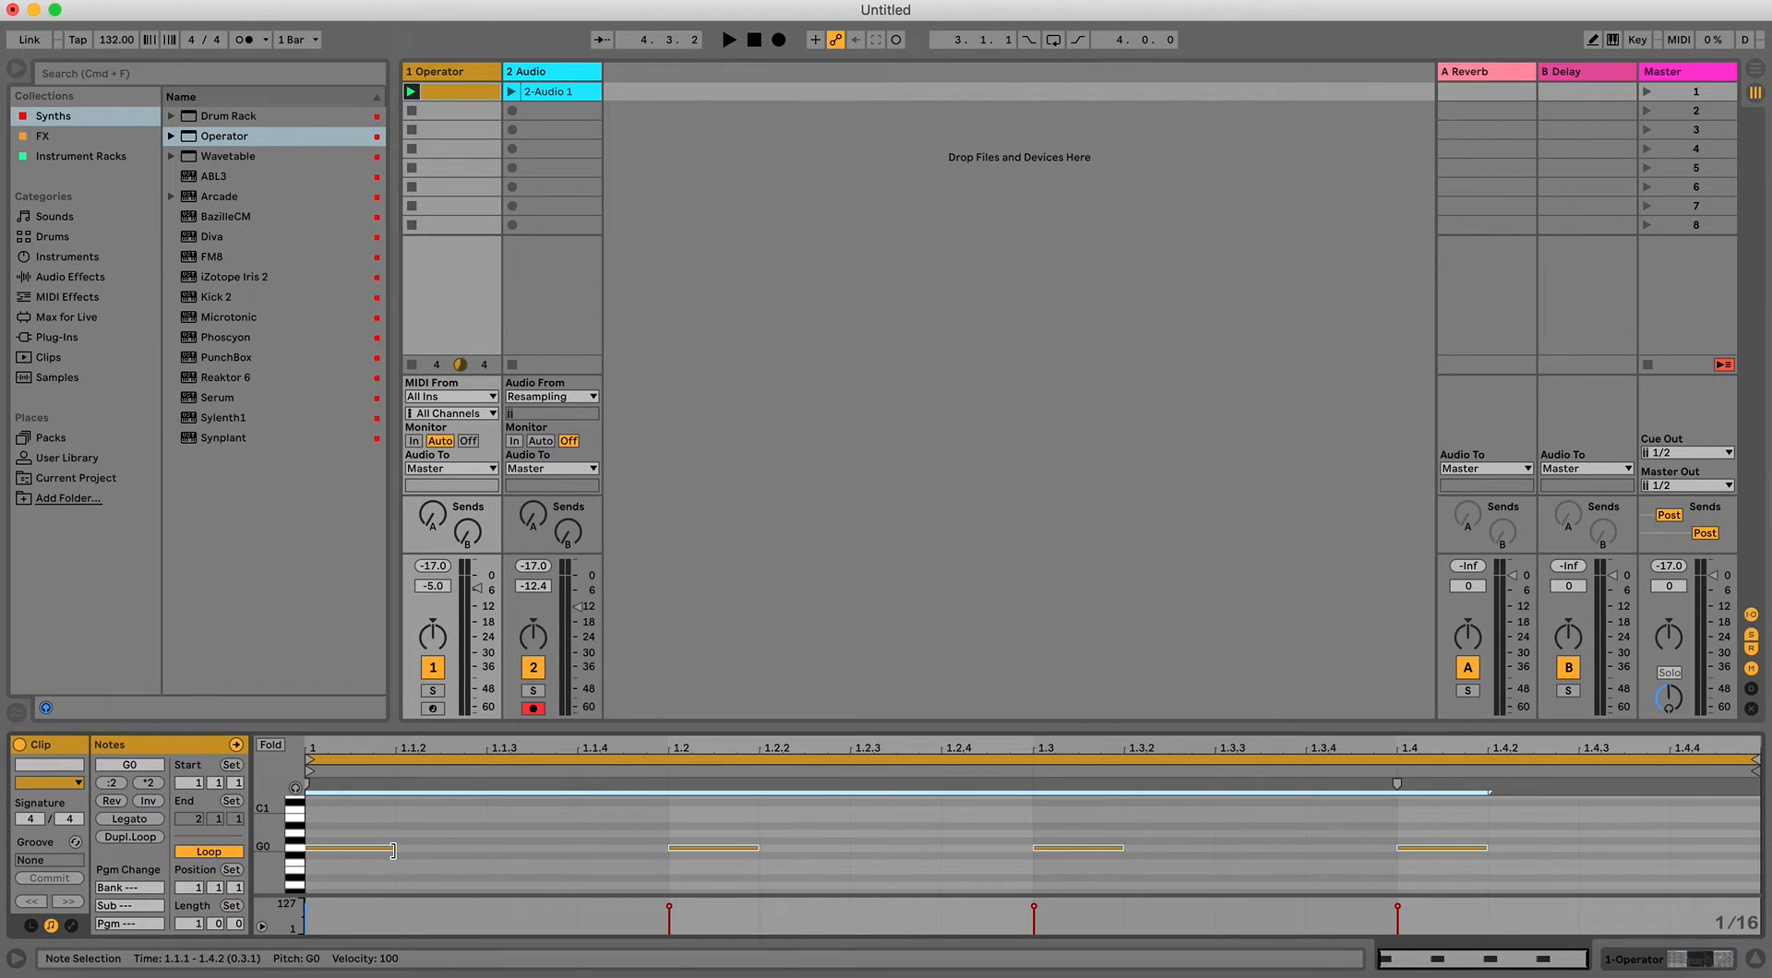
{"action": "key", "text": "space"}
{"action": "mouse_move", "coordinate": [394, 850]}
{"action": "left_mouse_down"}
{"action": "mouse_move", "coordinate": [297, 845]}
{"action": "mouse_move", "coordinate": [605, 869]}
{"action": "mouse_move", "coordinate": [410, 848]}
{"action": "left_mouse_up"}
{"action": "key", "text": "space"}
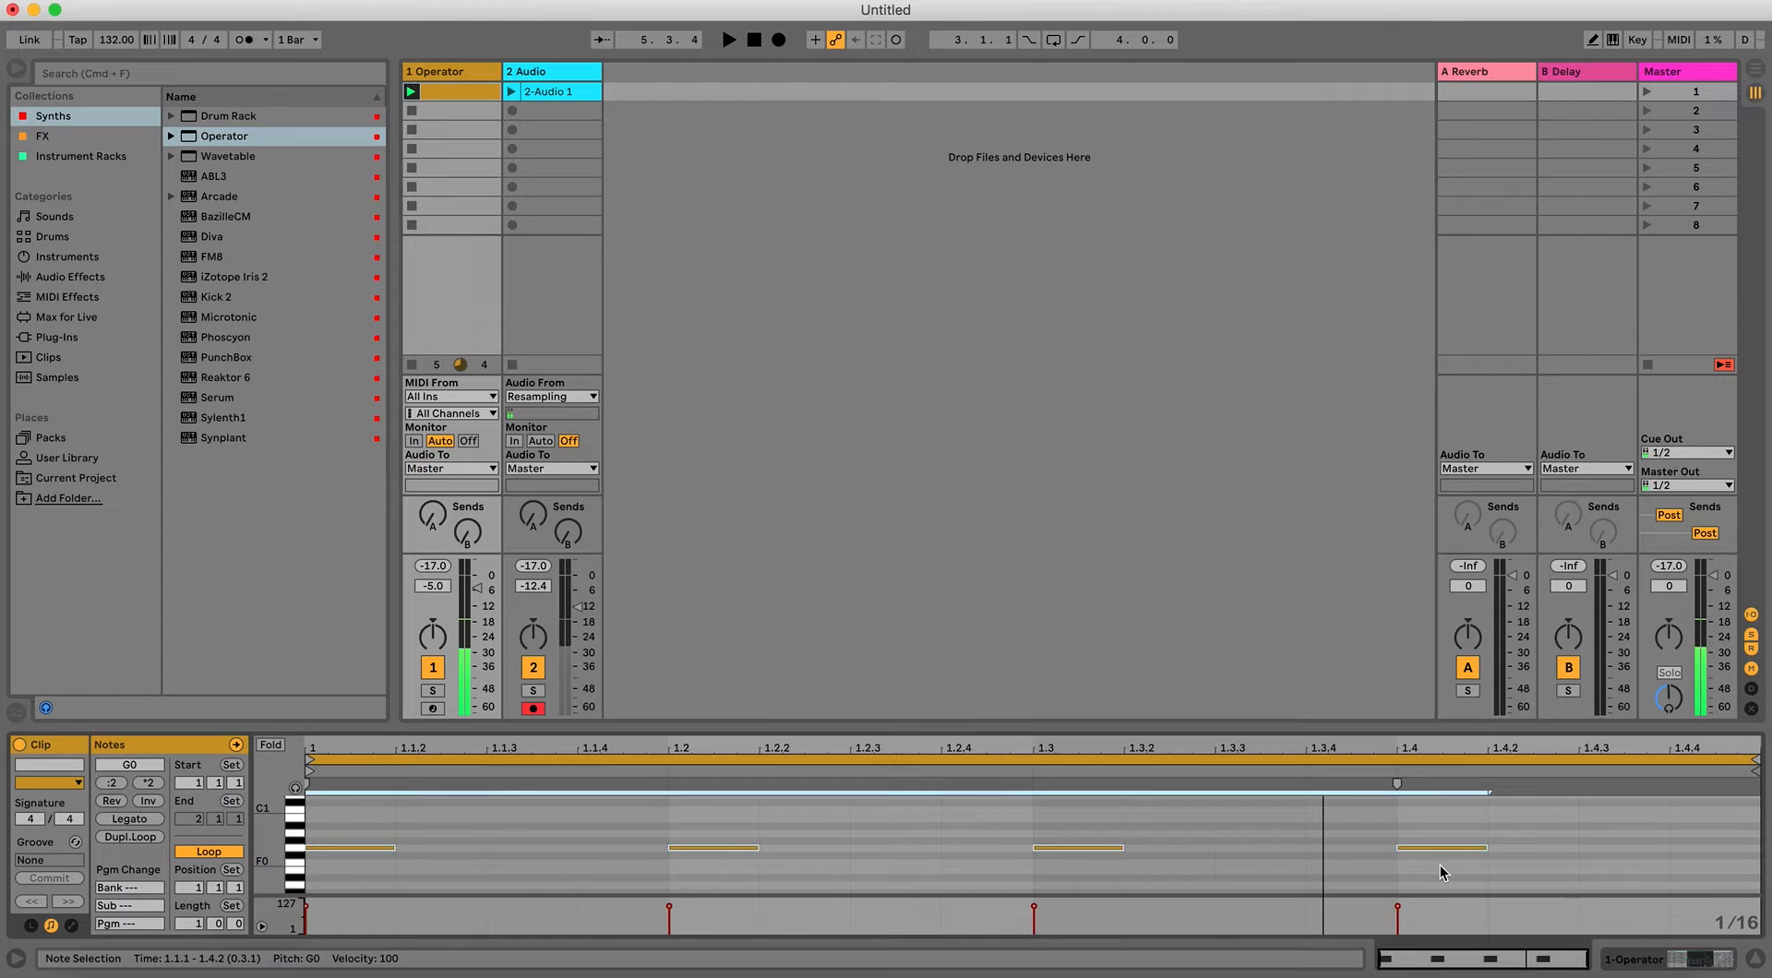
Shape oscillator A's amplitude envelope with sustain at -inf dB and a decay of 638 ms.
{"action": "left_click", "coordinate": [1635, 960]}
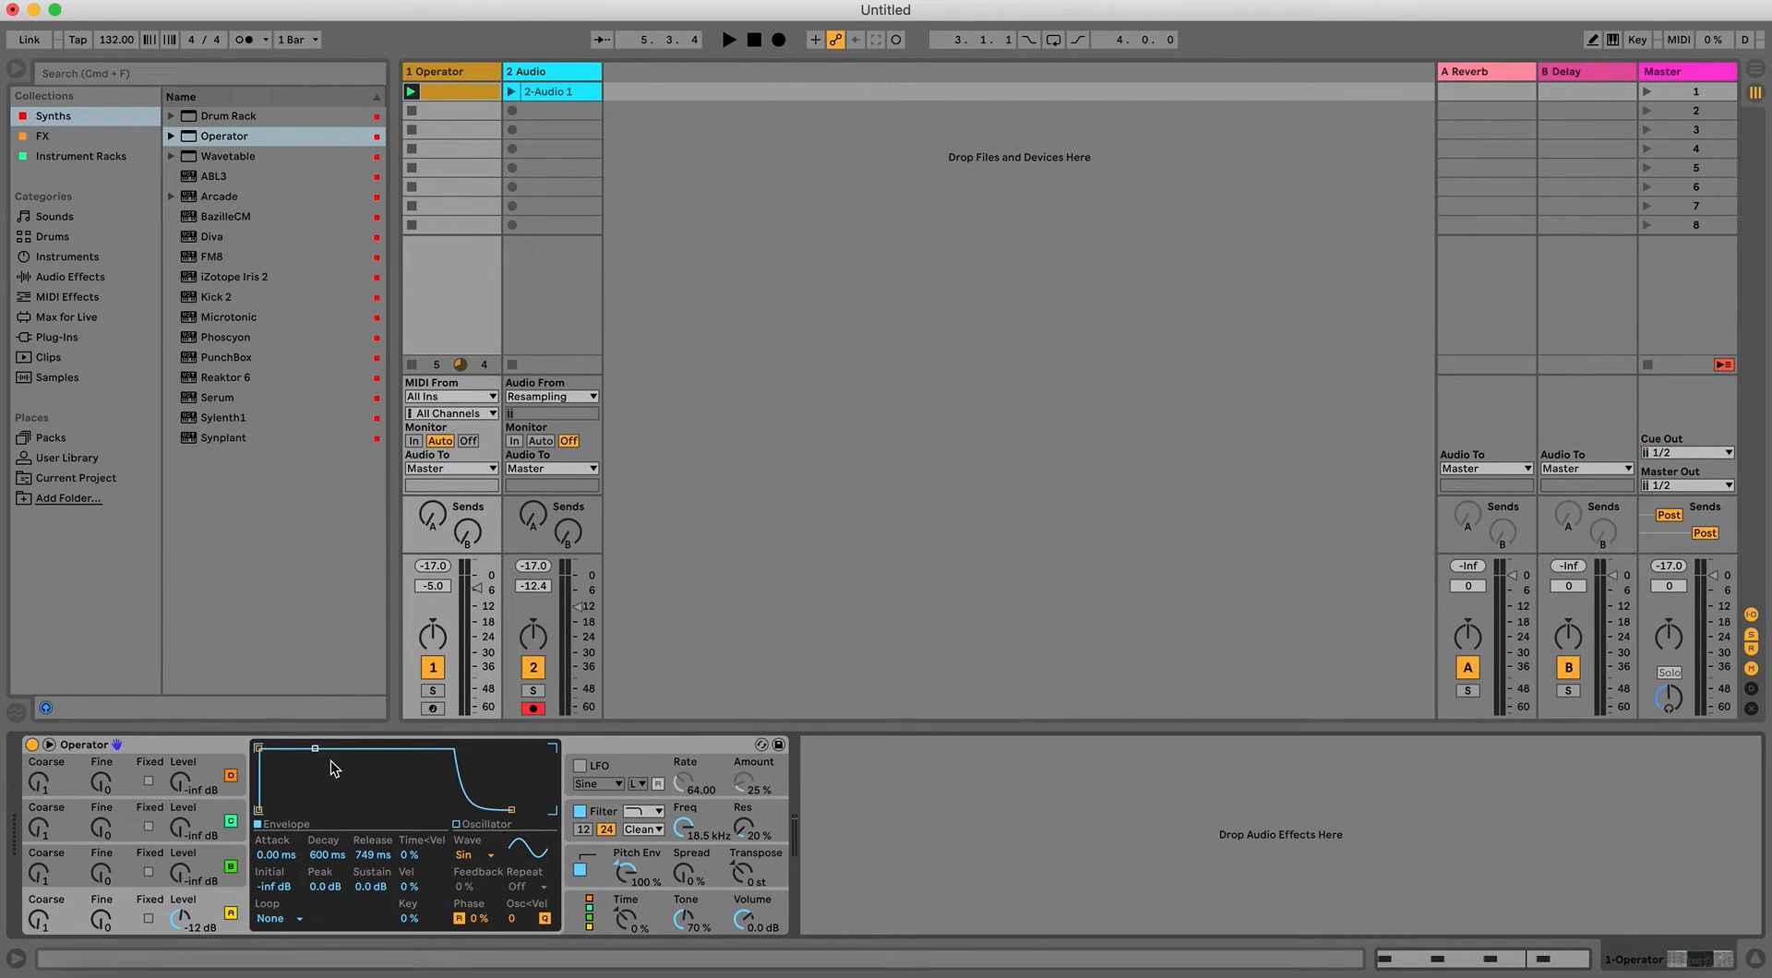
{"action": "left_click_drag", "start_coordinate": [315, 749], "coordinate": [312, 809]}
{"action": "key", "text": "space"}
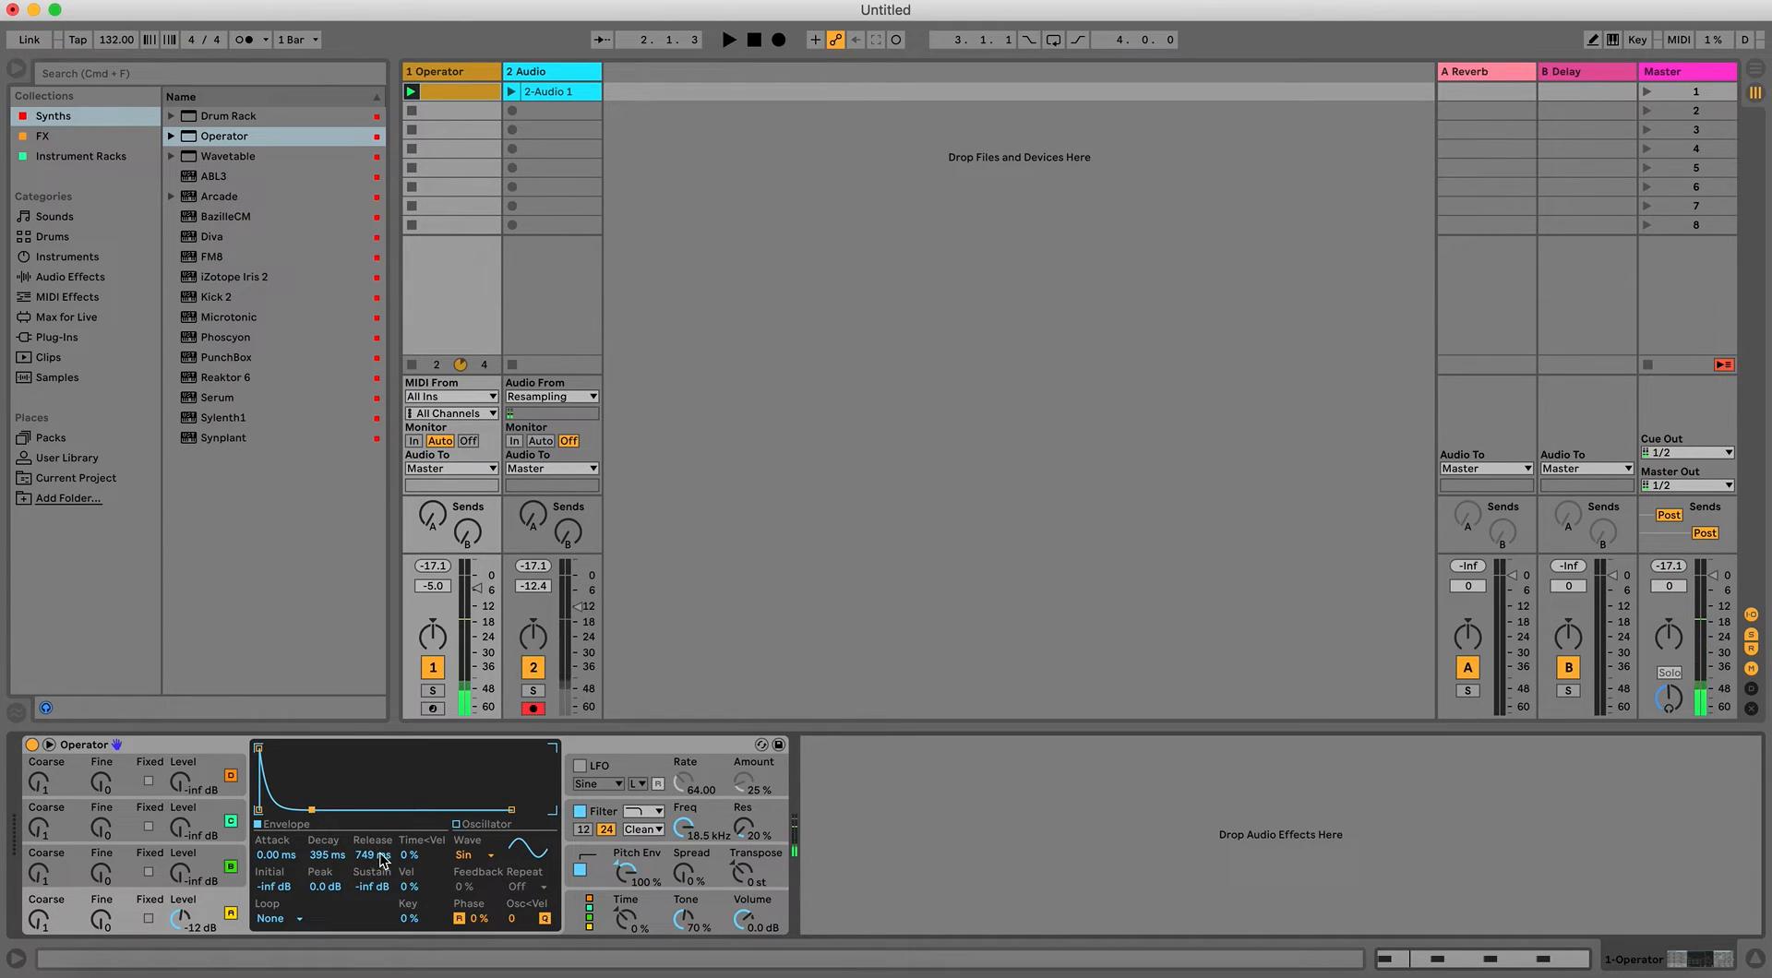
{"action": "left_click_drag", "start_coordinate": [310, 811], "coordinate": [311, 809]}
{"action": "key", "text": "space"}
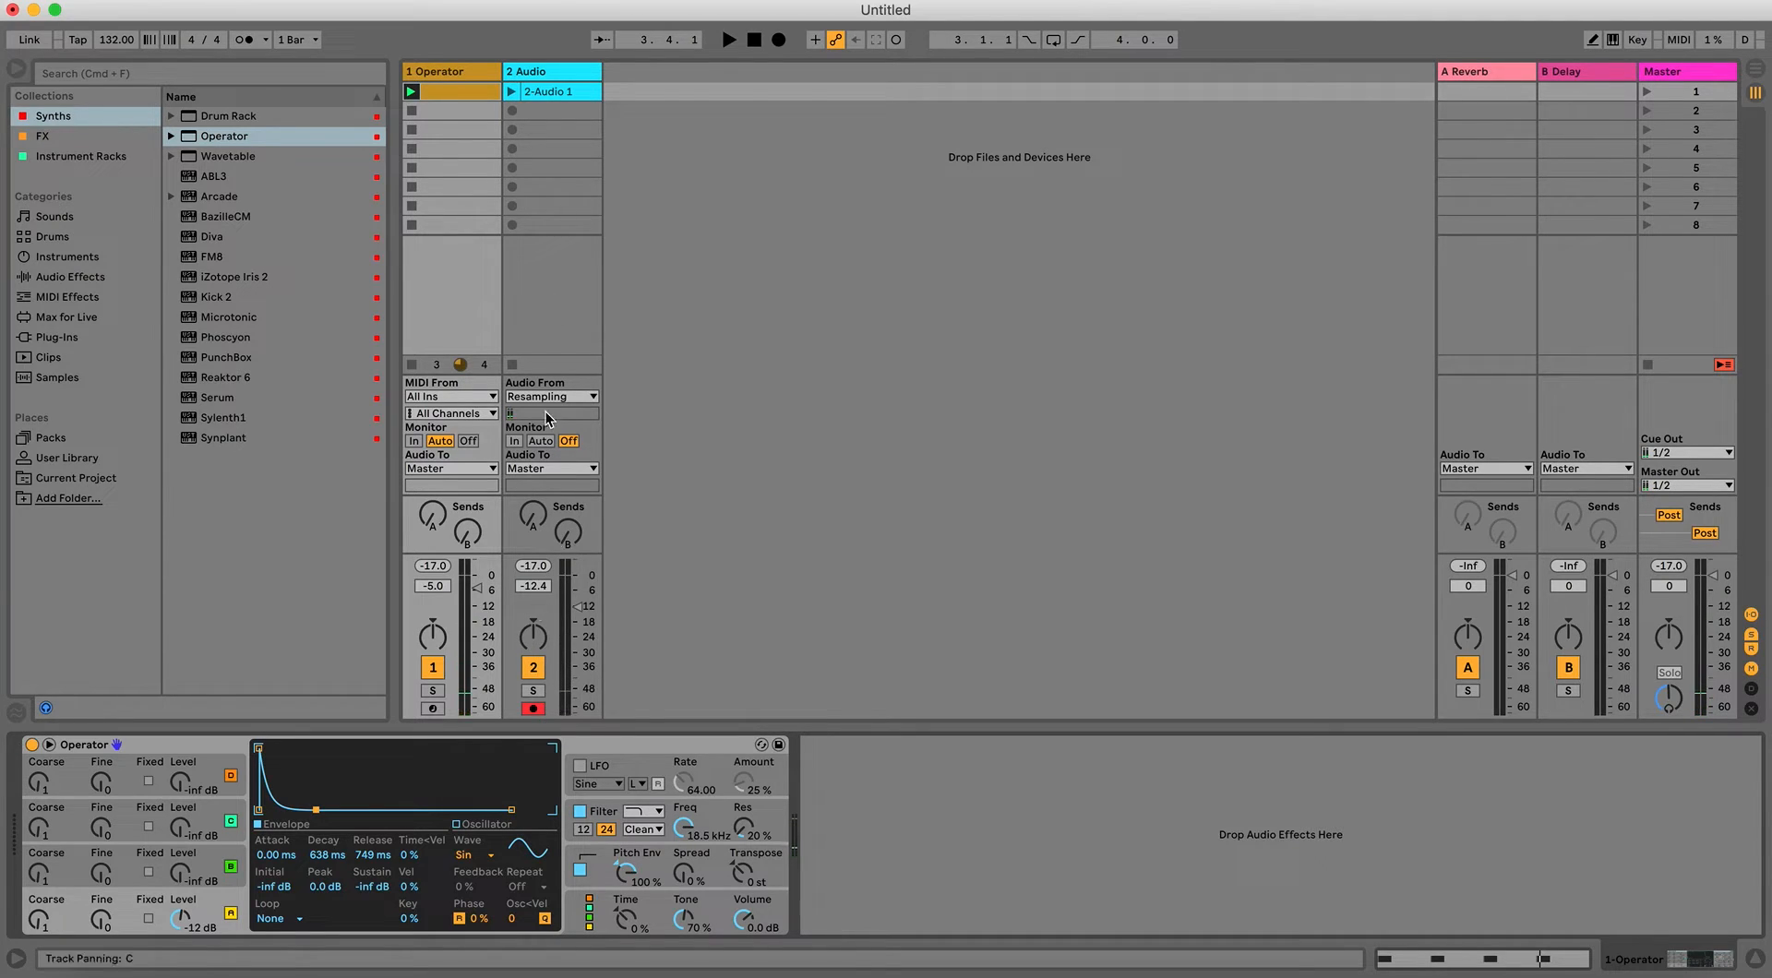
Record the changed kick into the audio track's second slot and set the recorded clip's gain to 15.0 dB.
{"action": "left_click", "coordinate": [514, 111]}
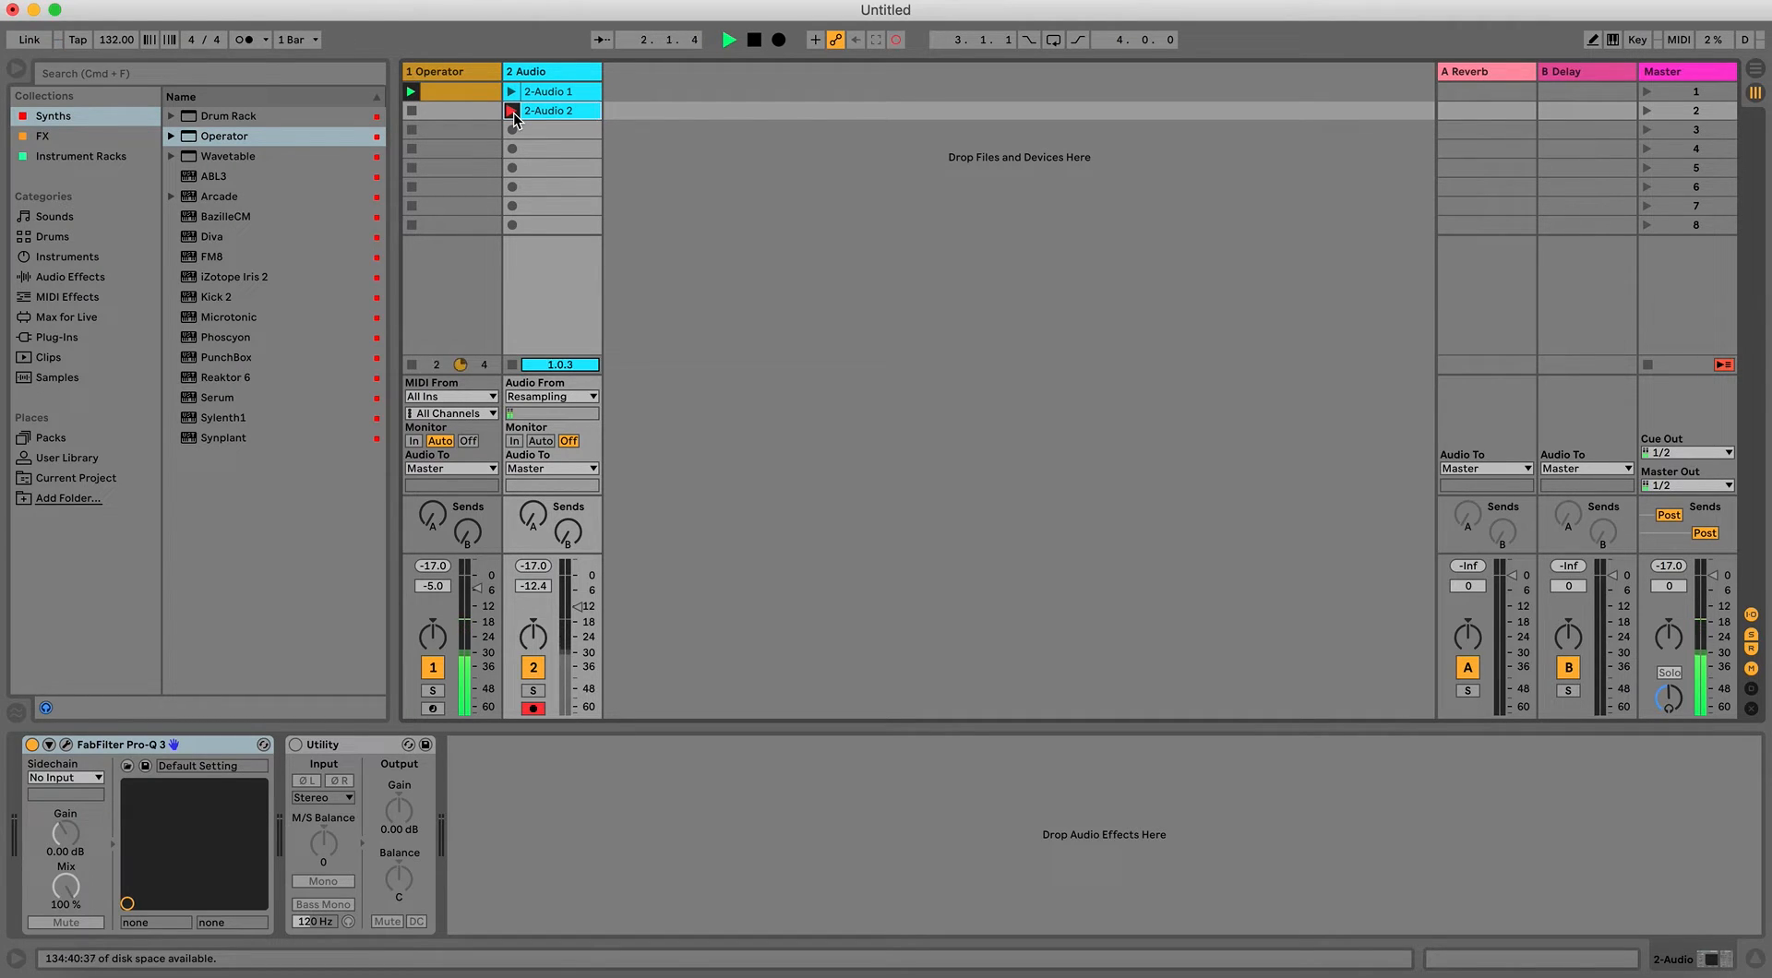
{"action": "key", "text": "space"}
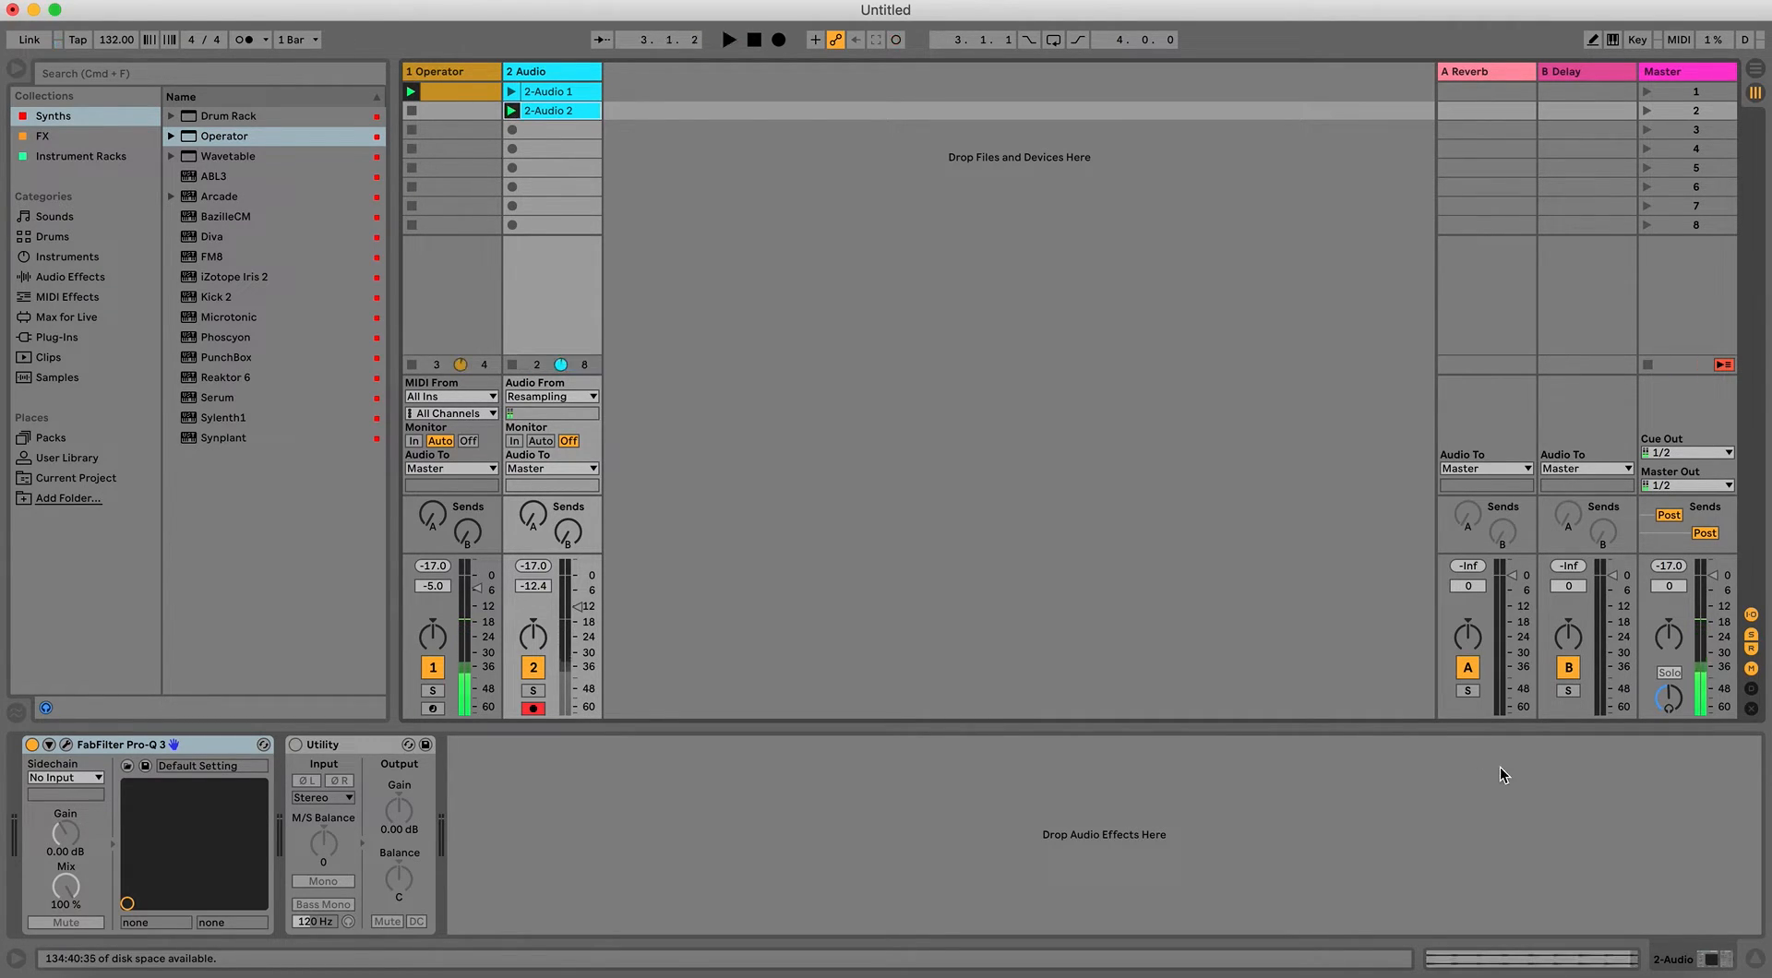
{"action": "left_click", "coordinate": [1527, 961]}
{"action": "left_click", "coordinate": [545, 90]}
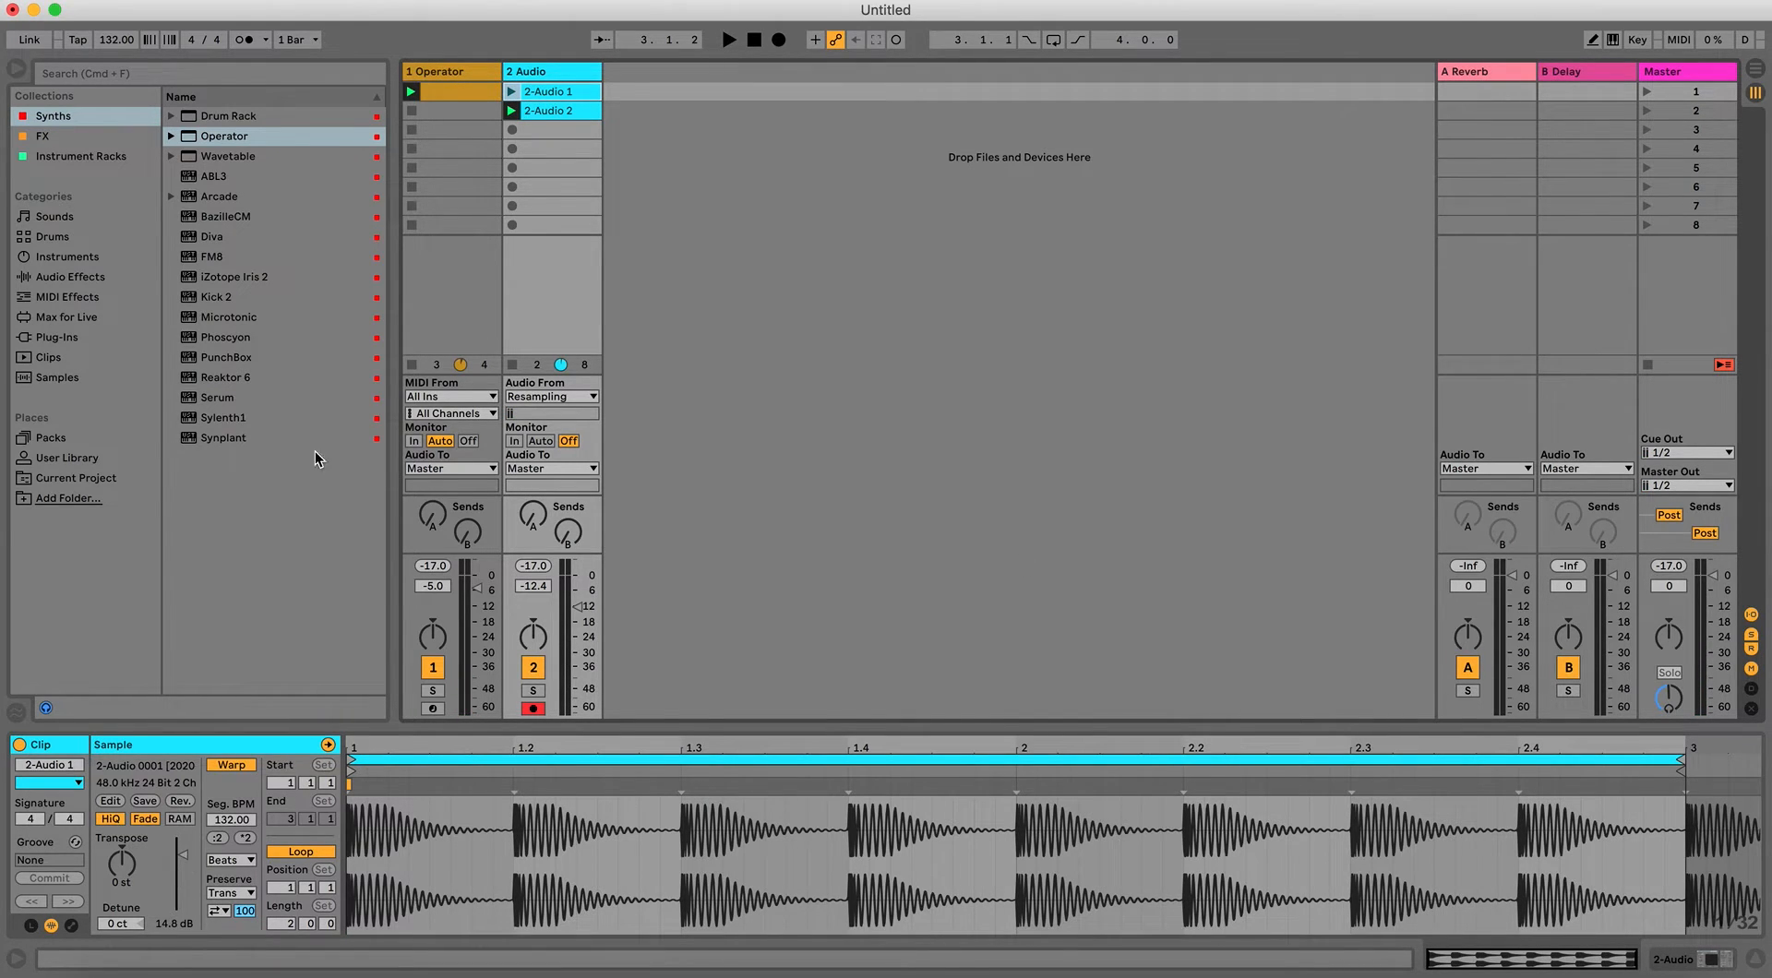
{"action": "left_click", "coordinate": [535, 112]}
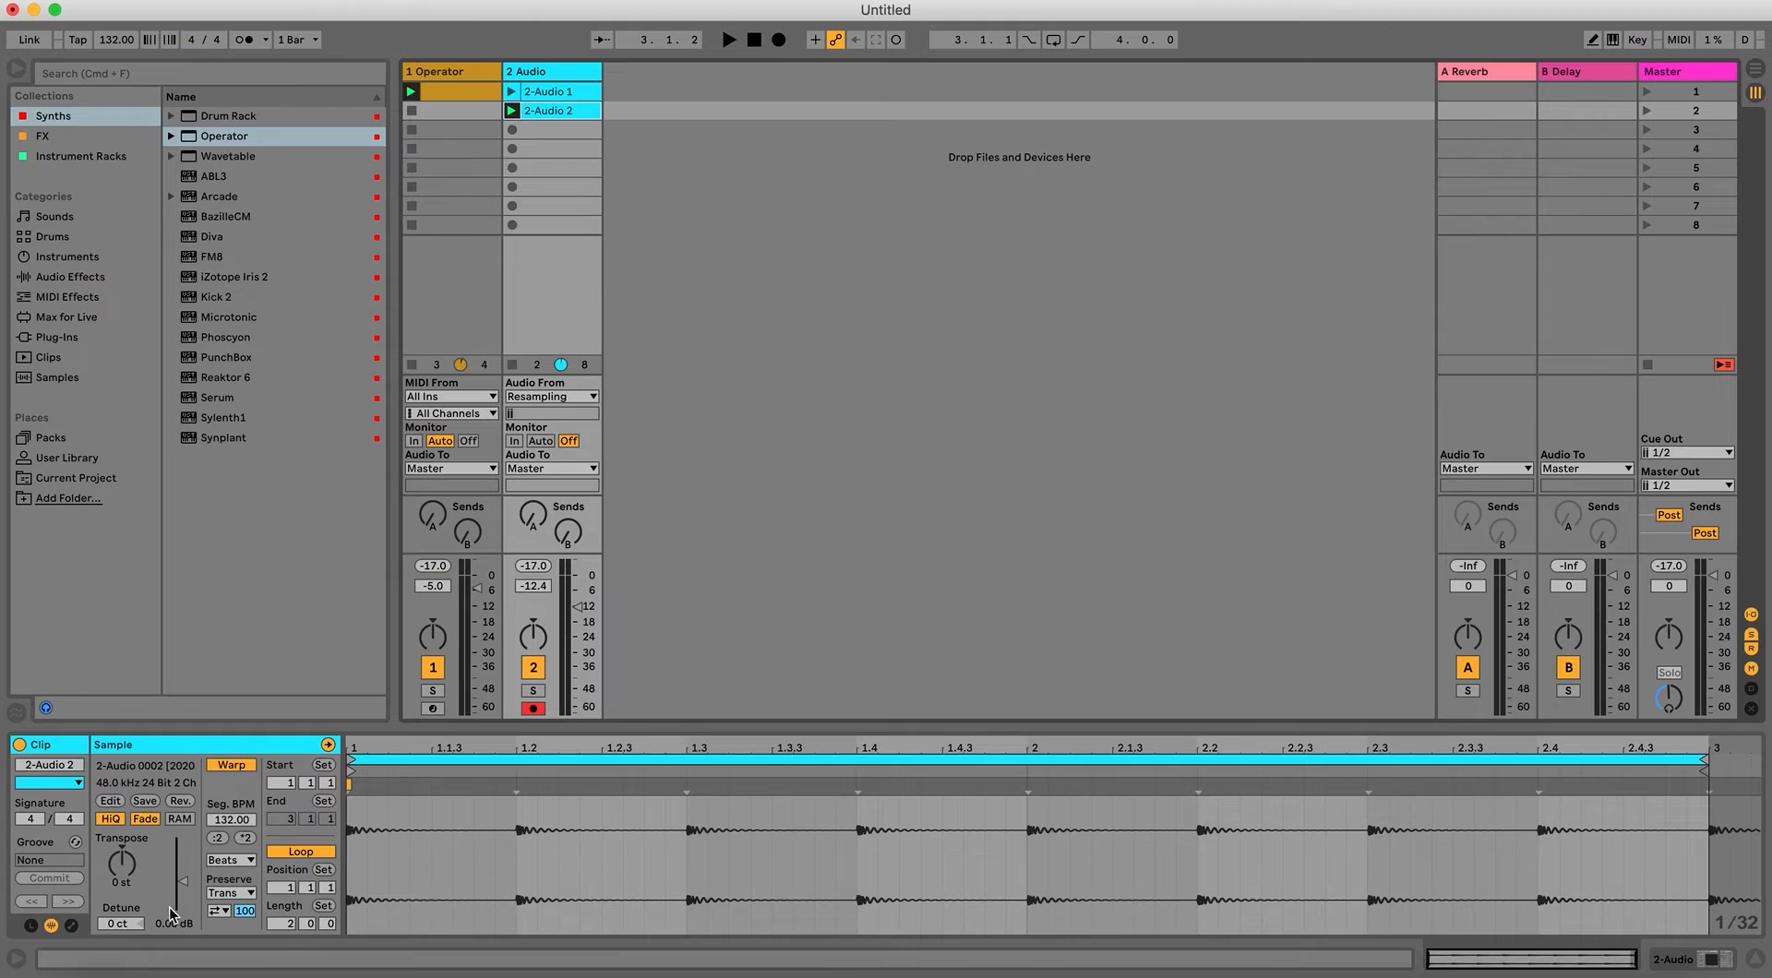
{"action": "key", "text": "Return"}
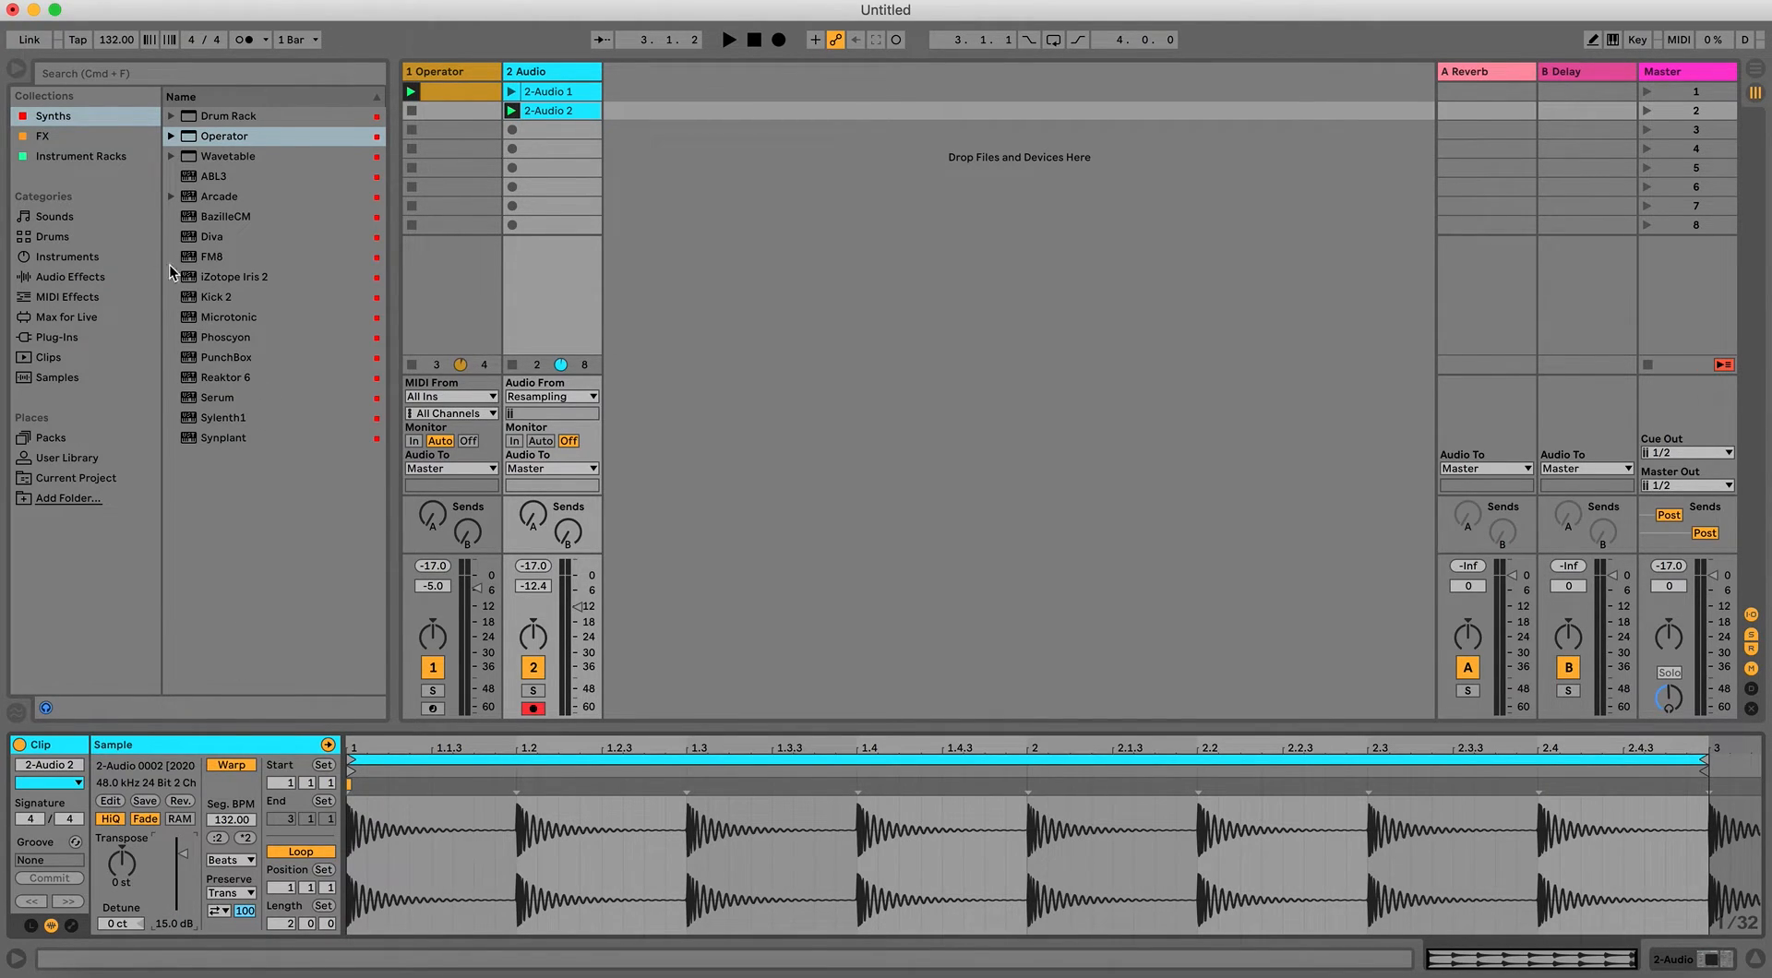
Mute the Operator track and play the second and first recorded clips to compare the two kicks.
{"action": "left_click", "coordinate": [435, 666]}
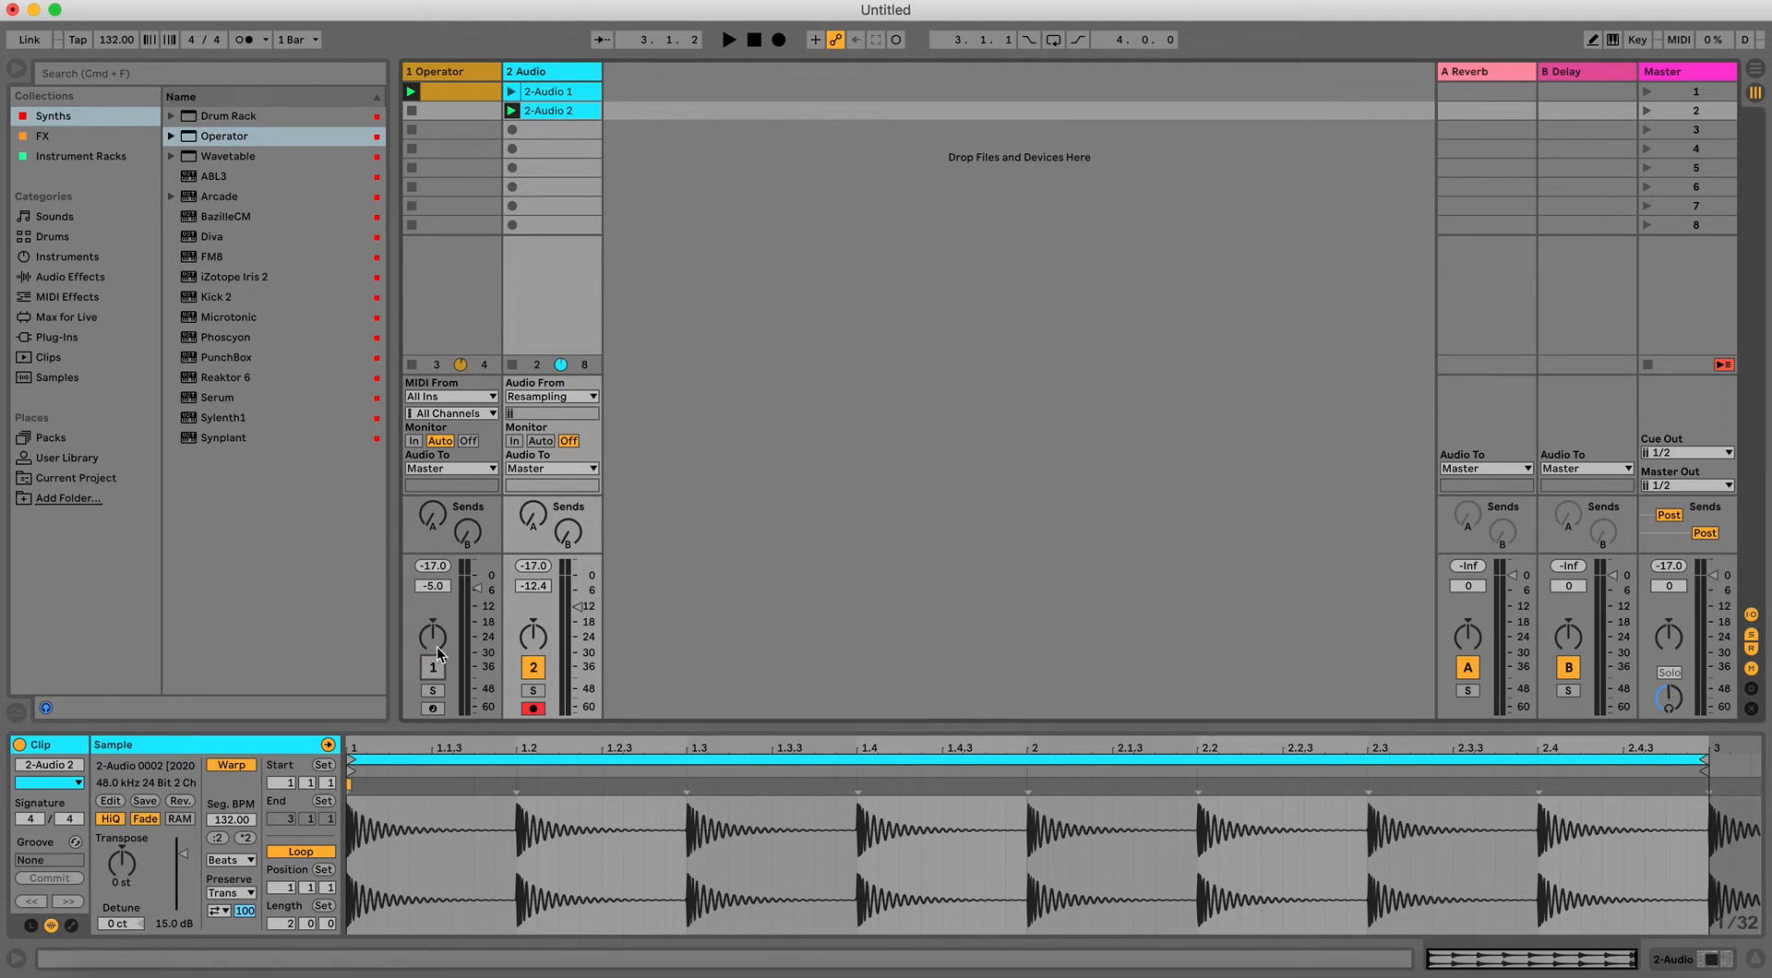
{"action": "left_click", "coordinate": [511, 111]}
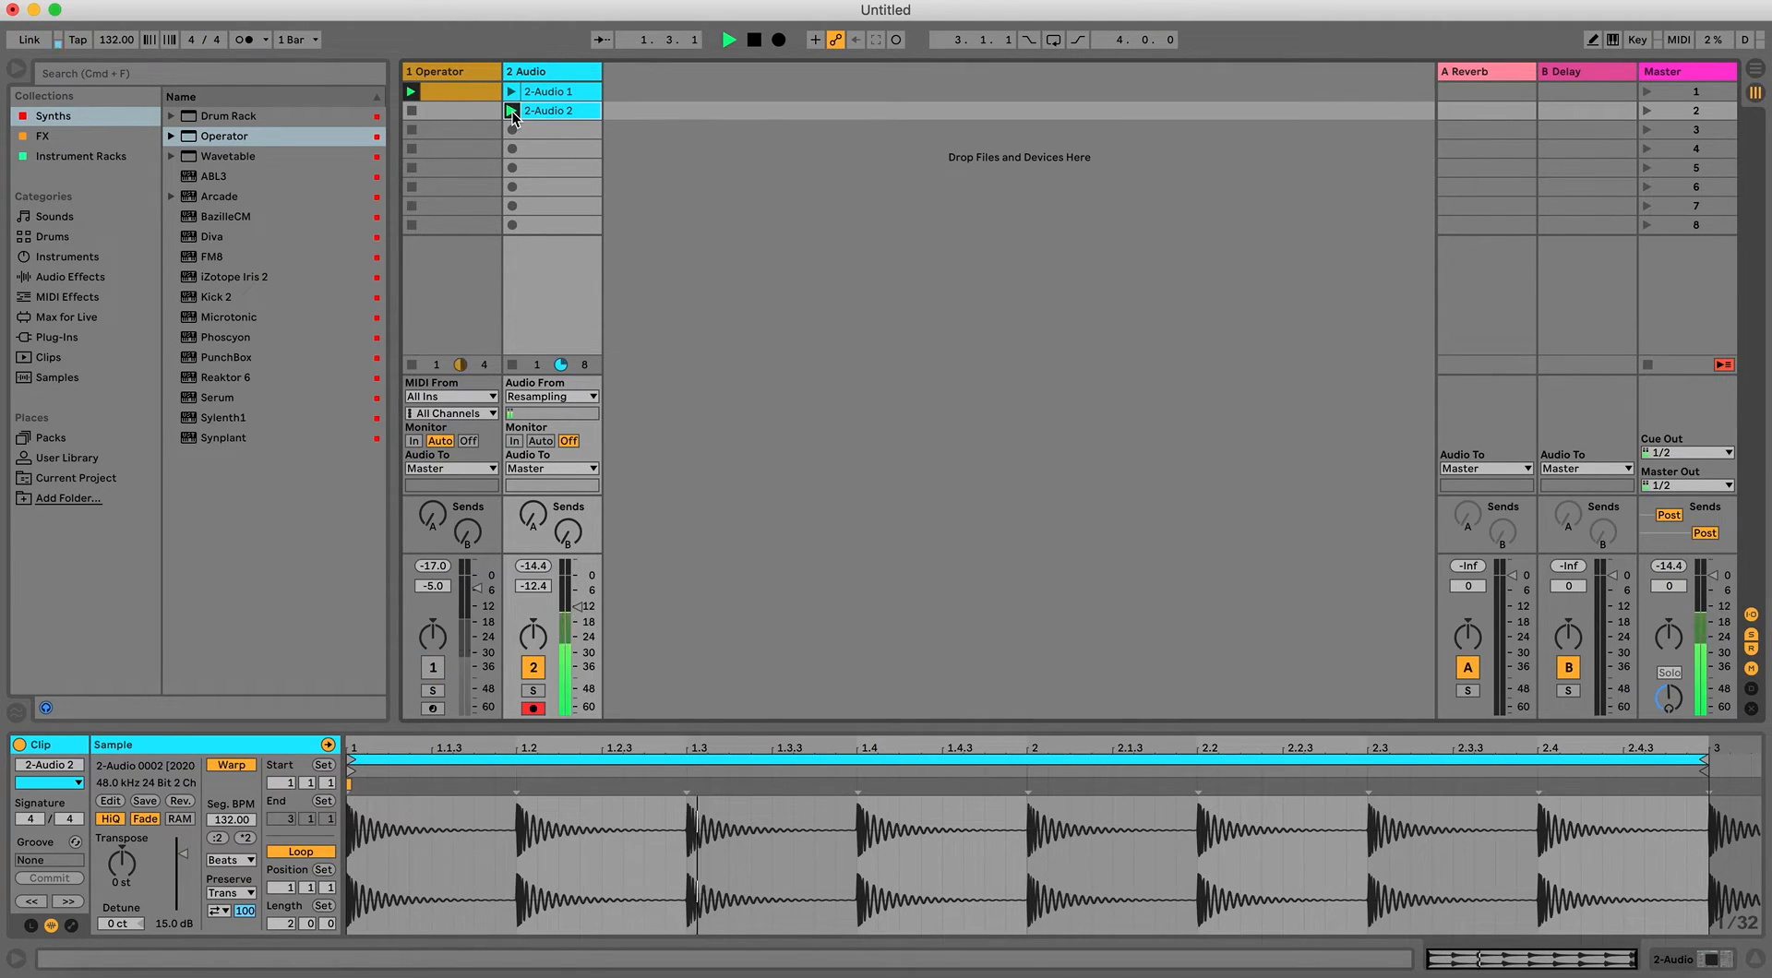
{"action": "left_click", "coordinate": [512, 92]}
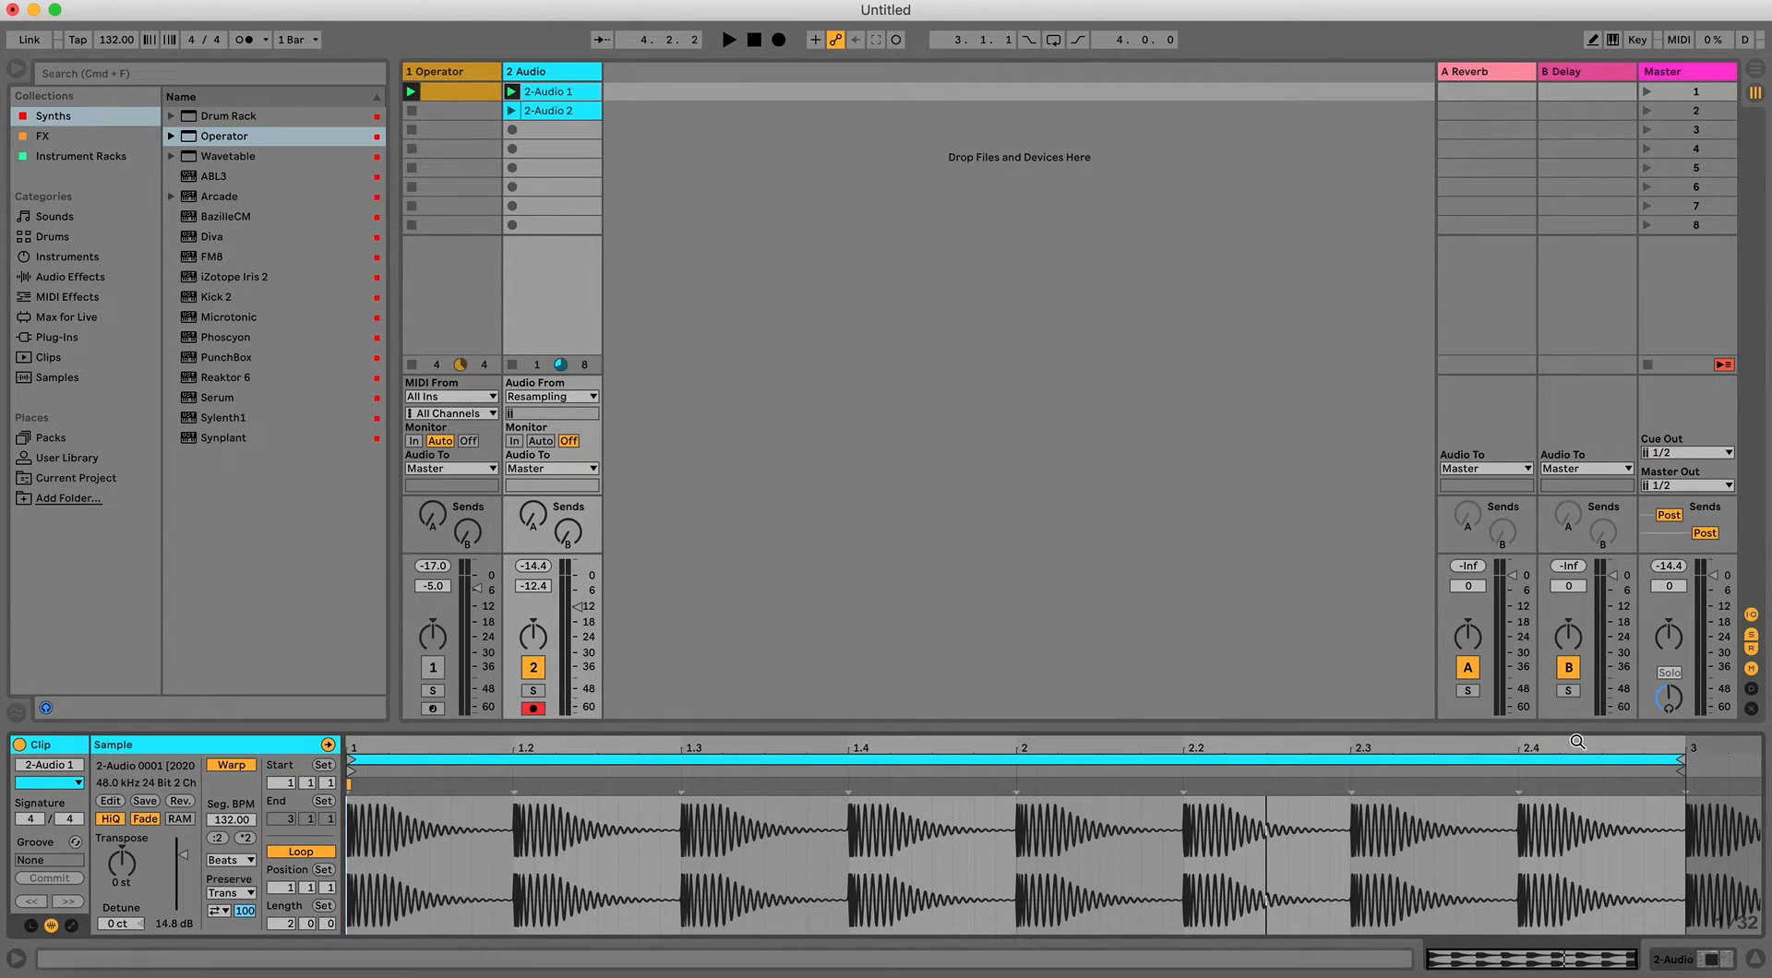
Solo the Operator track with the audio track armed for recording, and play the loop.
{"action": "left_click", "coordinate": [1694, 964]}
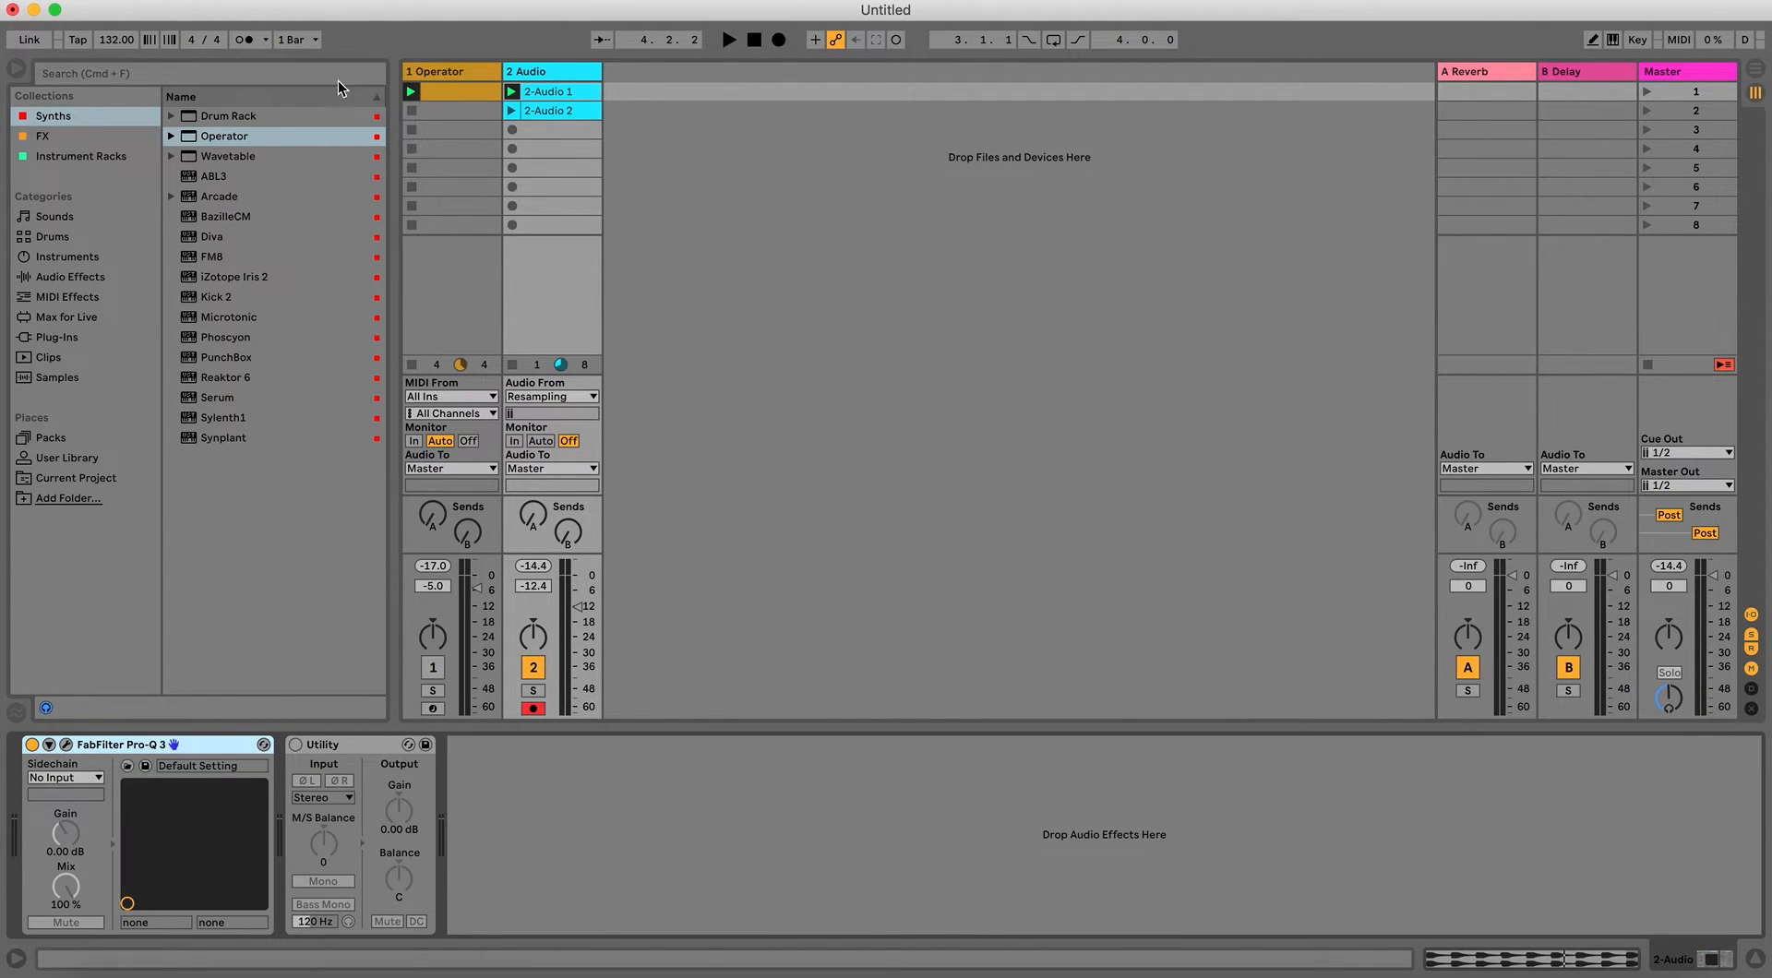
{"action": "left_click", "coordinate": [431, 70]}
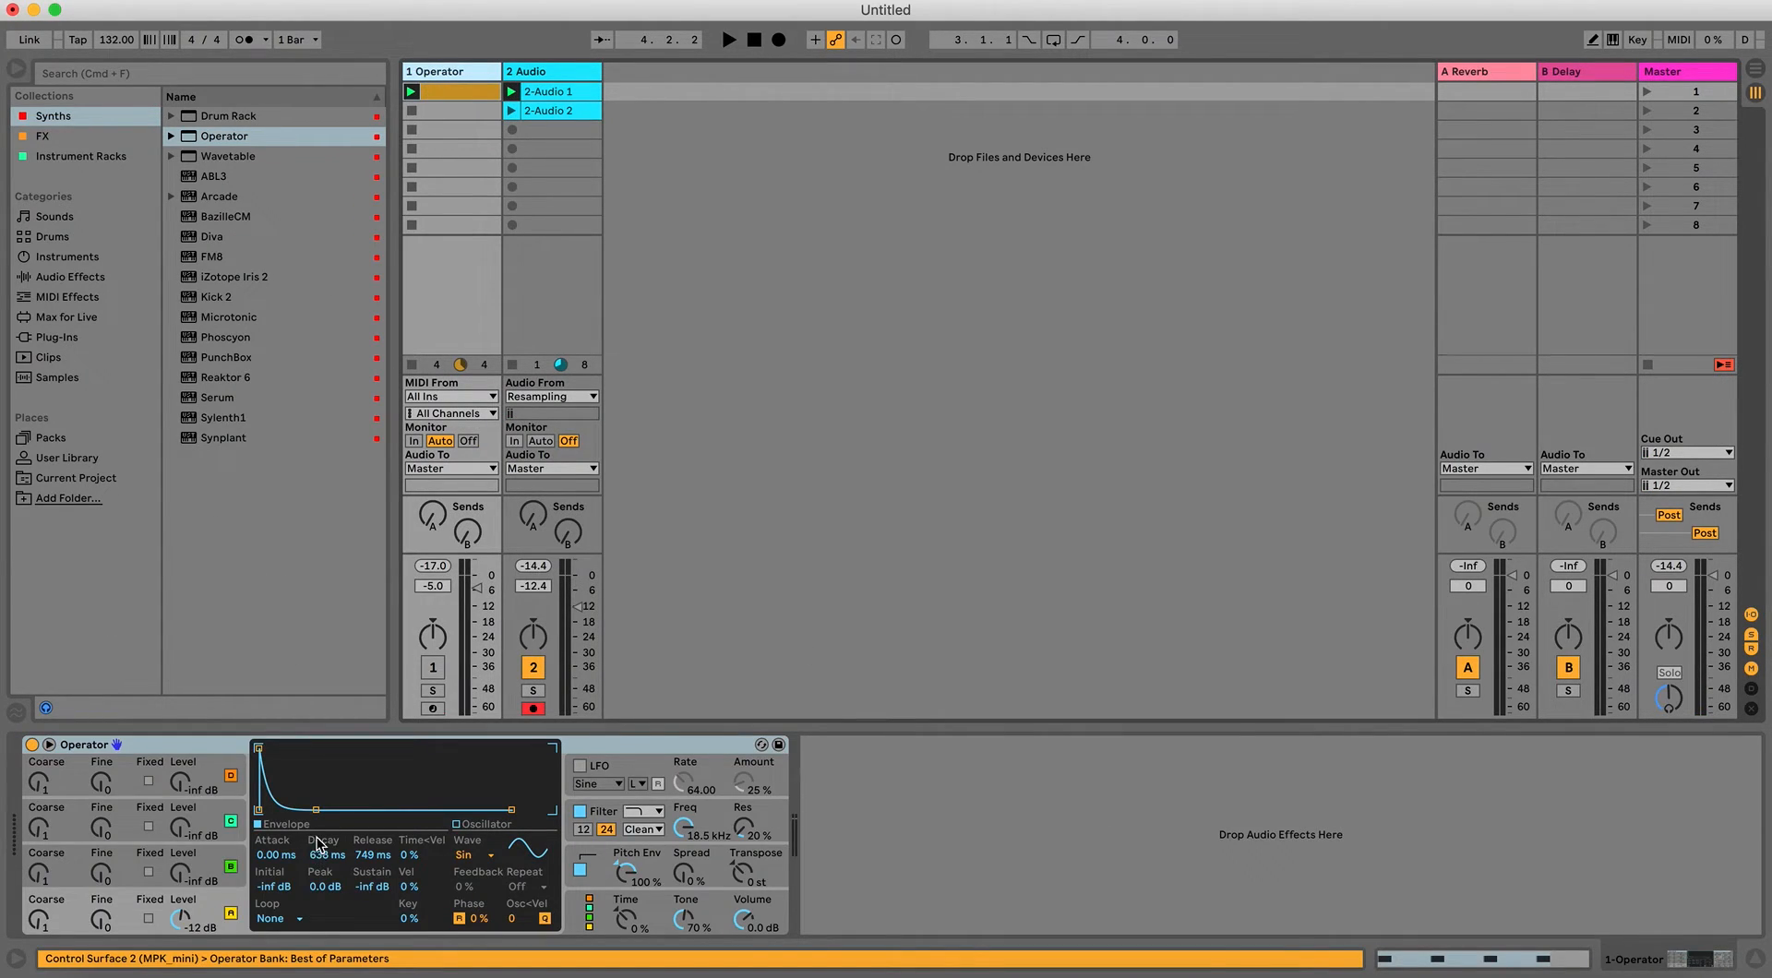
{"action": "left_click", "coordinate": [434, 708]}
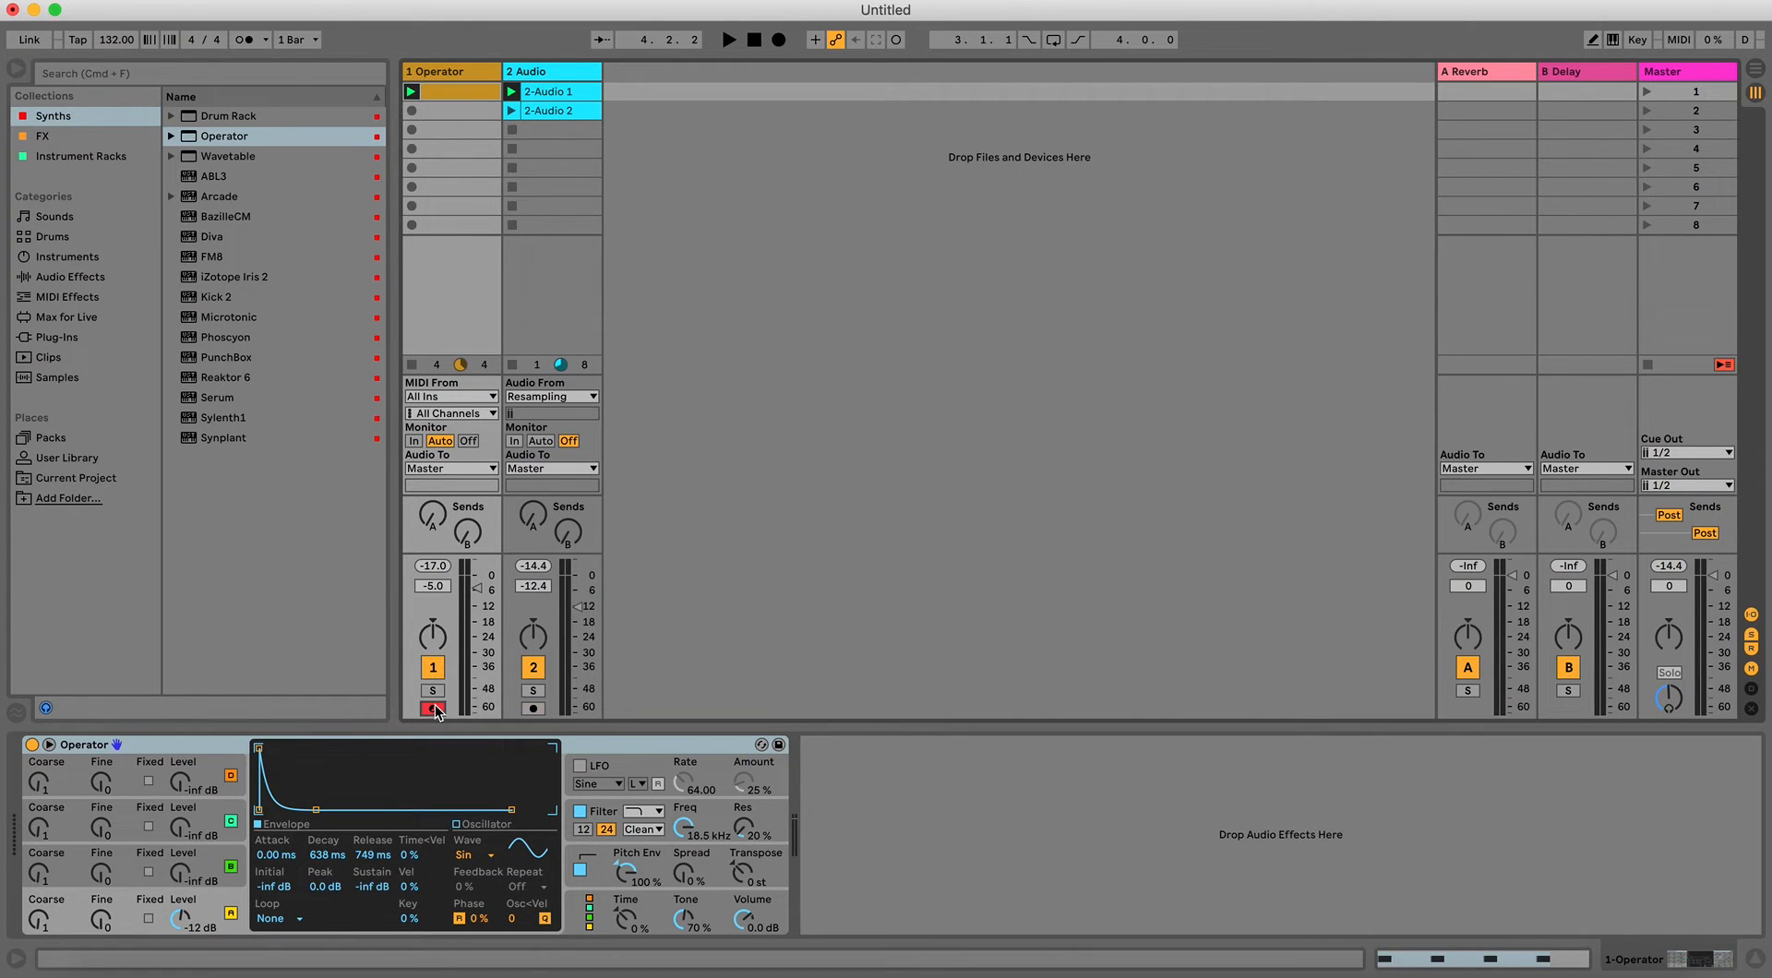
{"action": "left_click", "coordinate": [533, 708]}
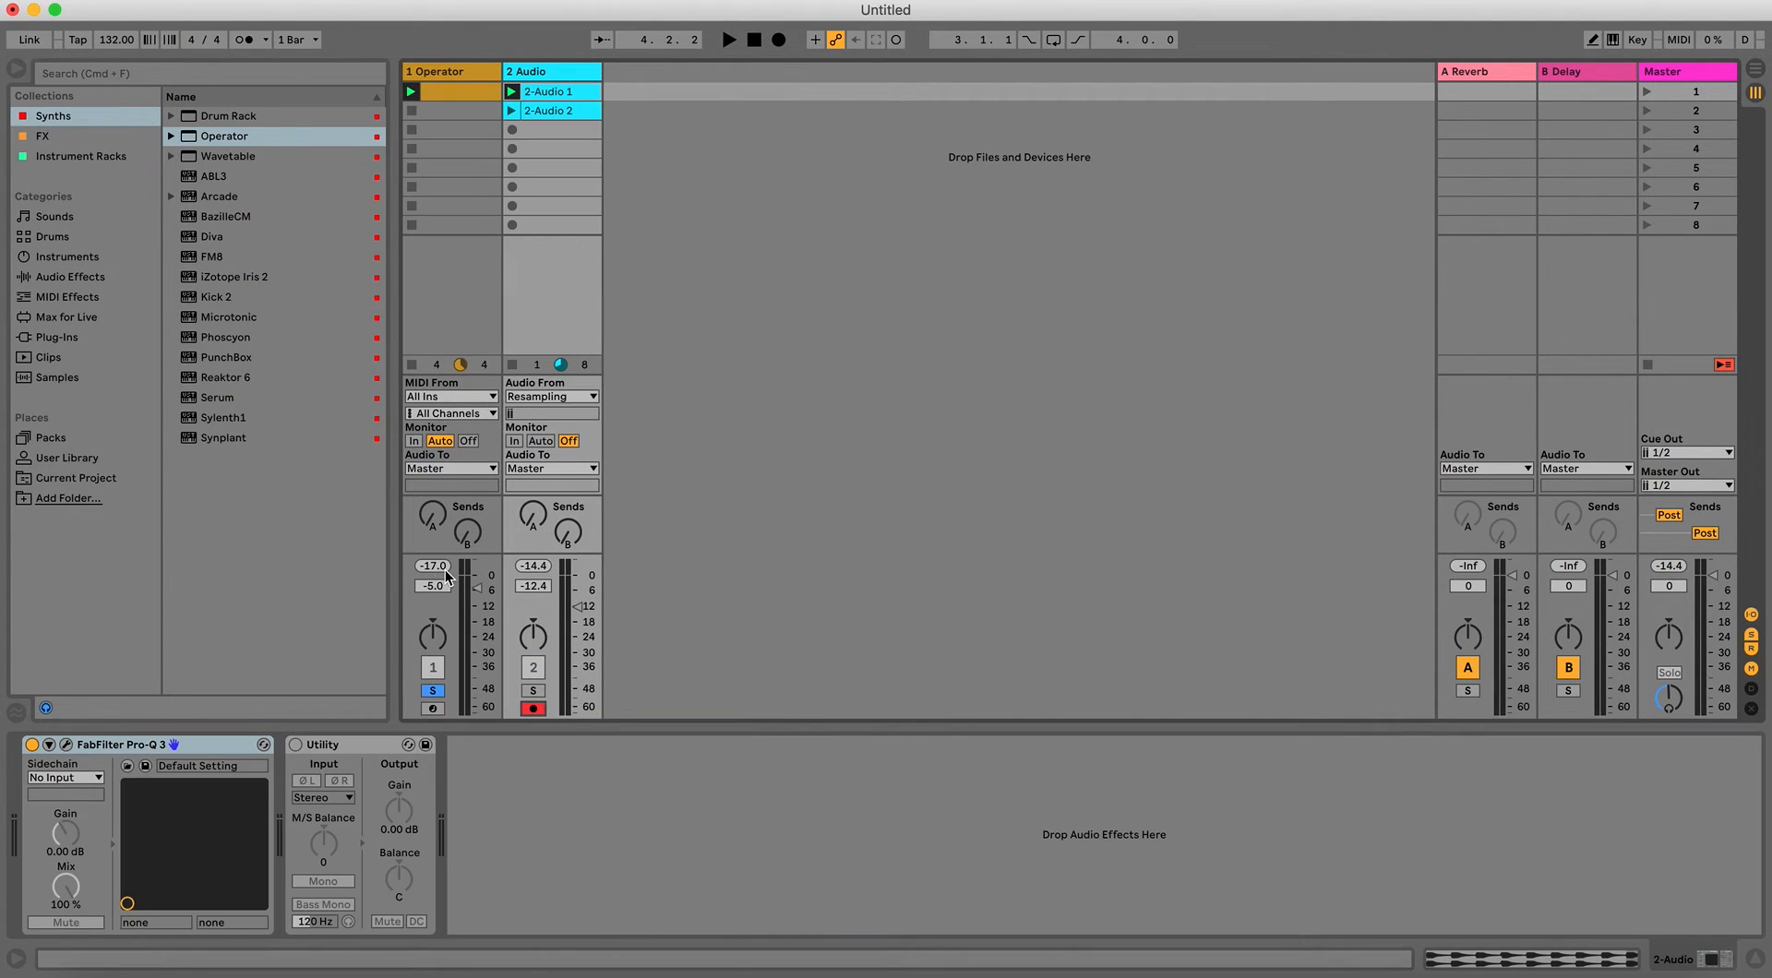
{"action": "left_click", "coordinate": [444, 308]}
{"action": "key", "text": "space"}
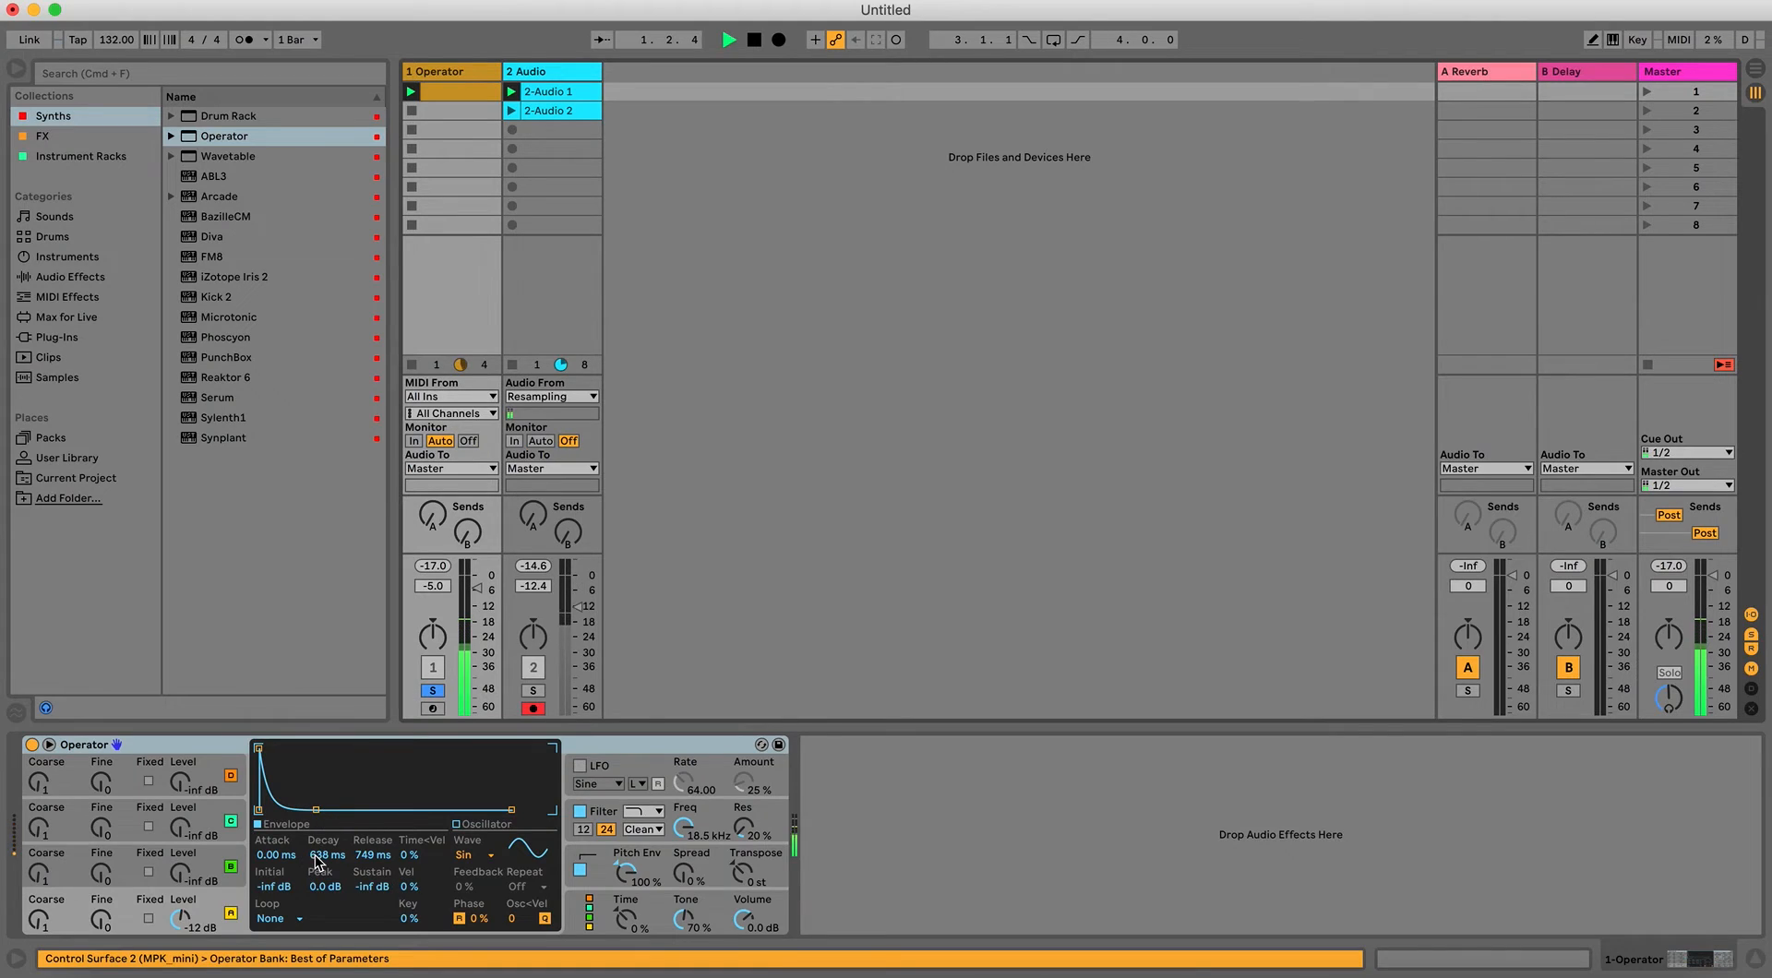
{"action": "key", "text": "space"}
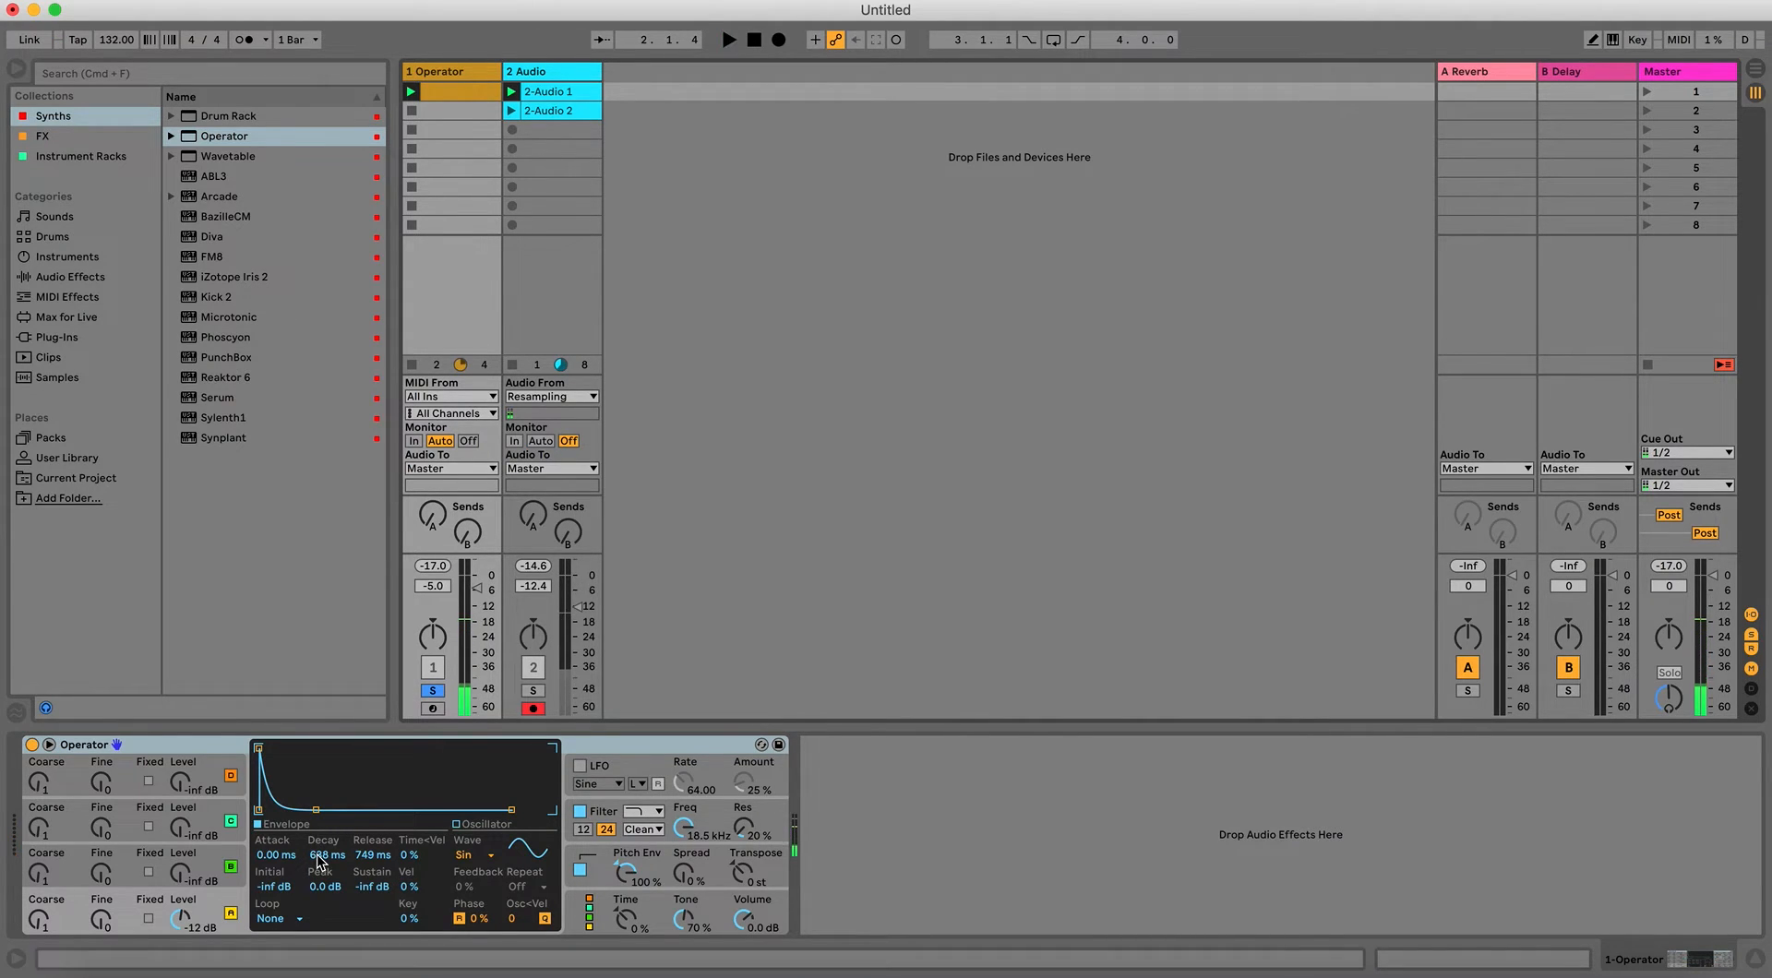
Lengthen oscillator A's envelope decay to 2.10 s while listening to the loop.
{"action": "left_click", "coordinate": [317, 856]}
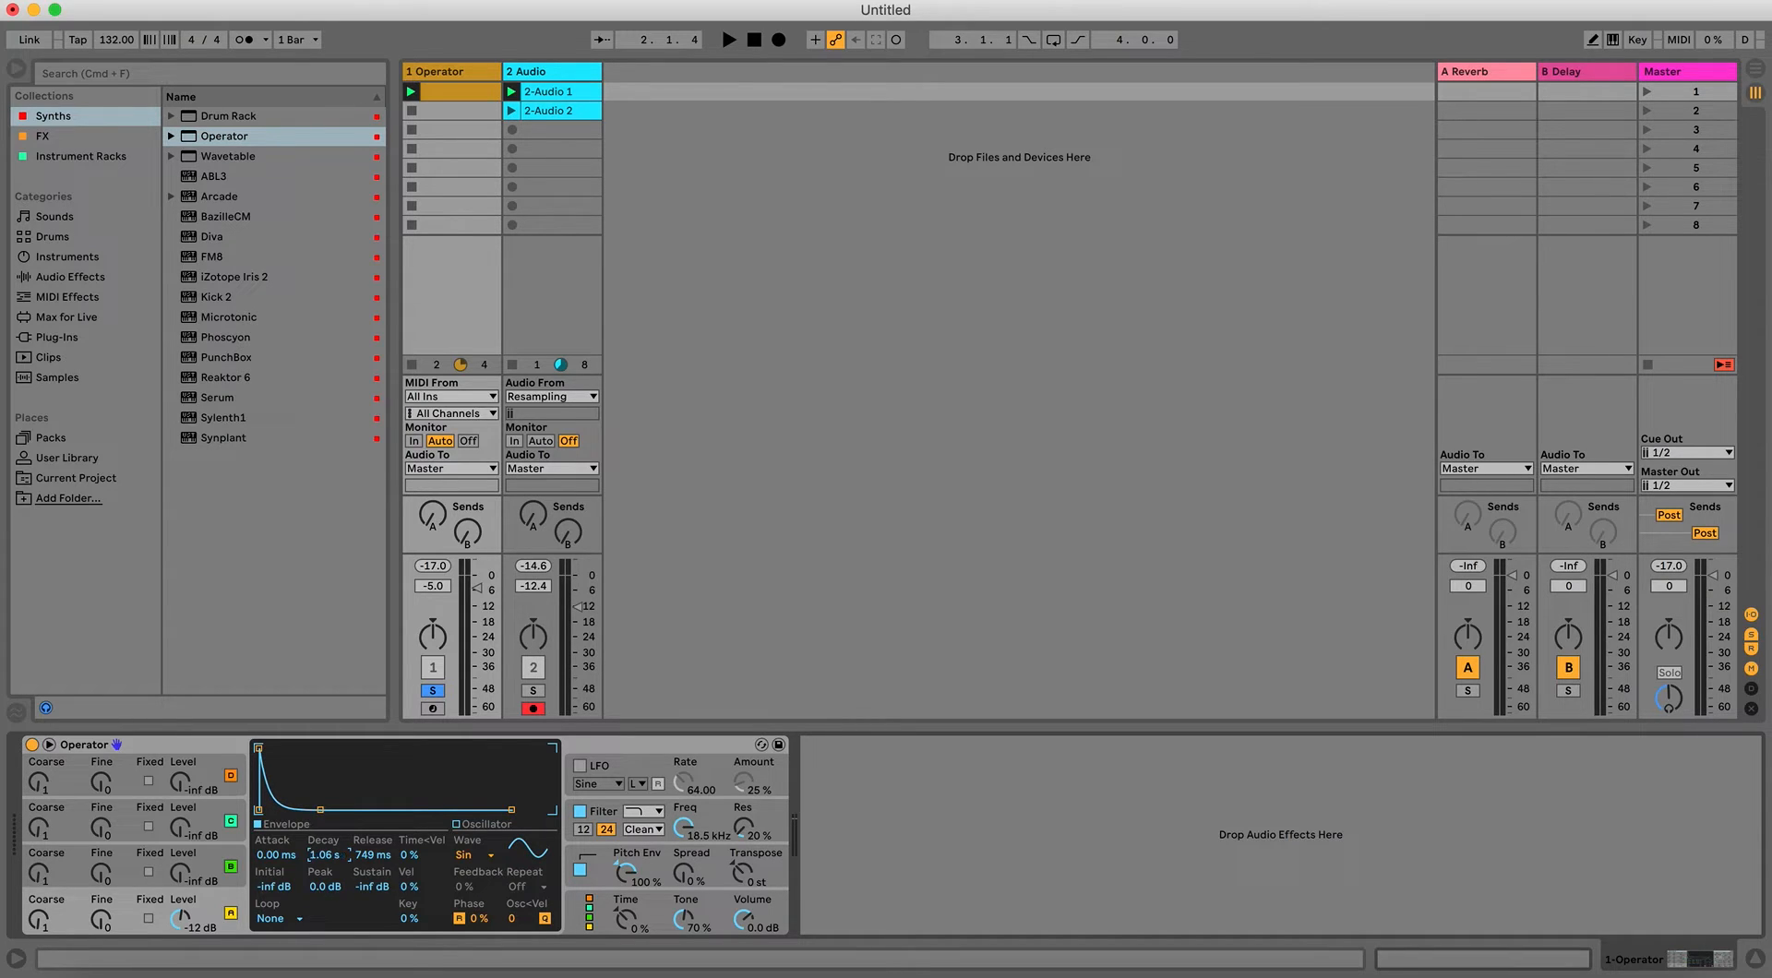
{"action": "key", "text": "space"}
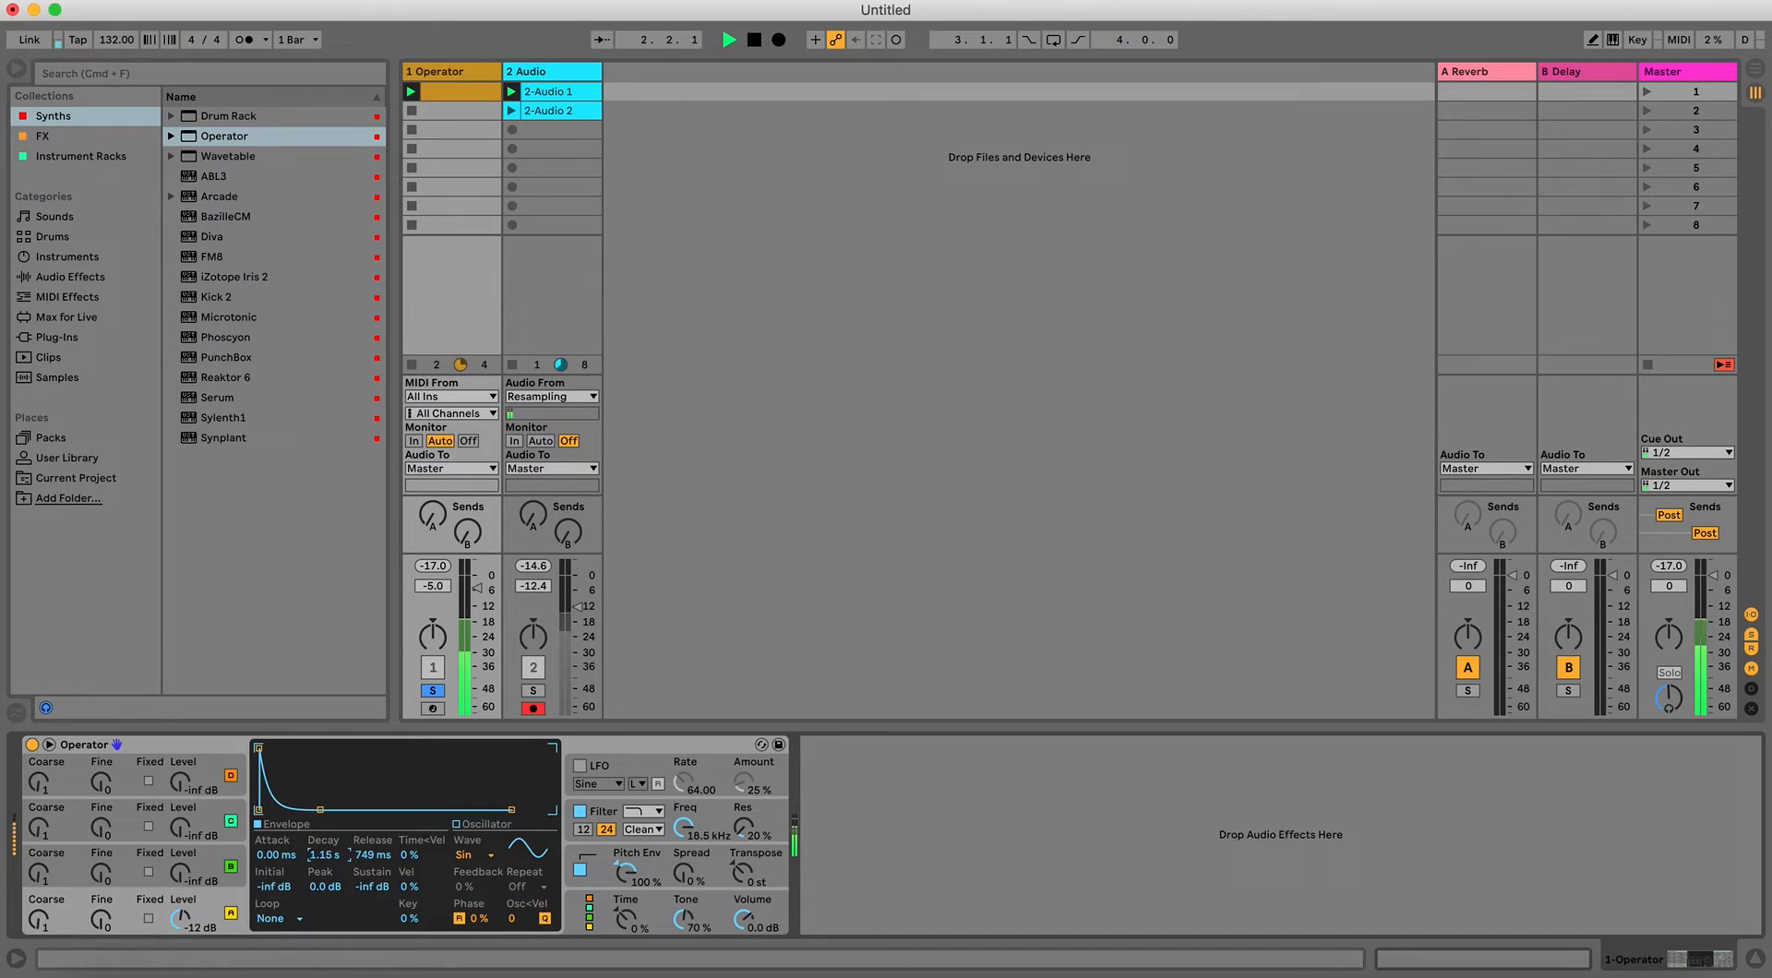
{"action": "left_click_drag", "start_coordinate": [318, 856], "coordinate": [318, 822]}
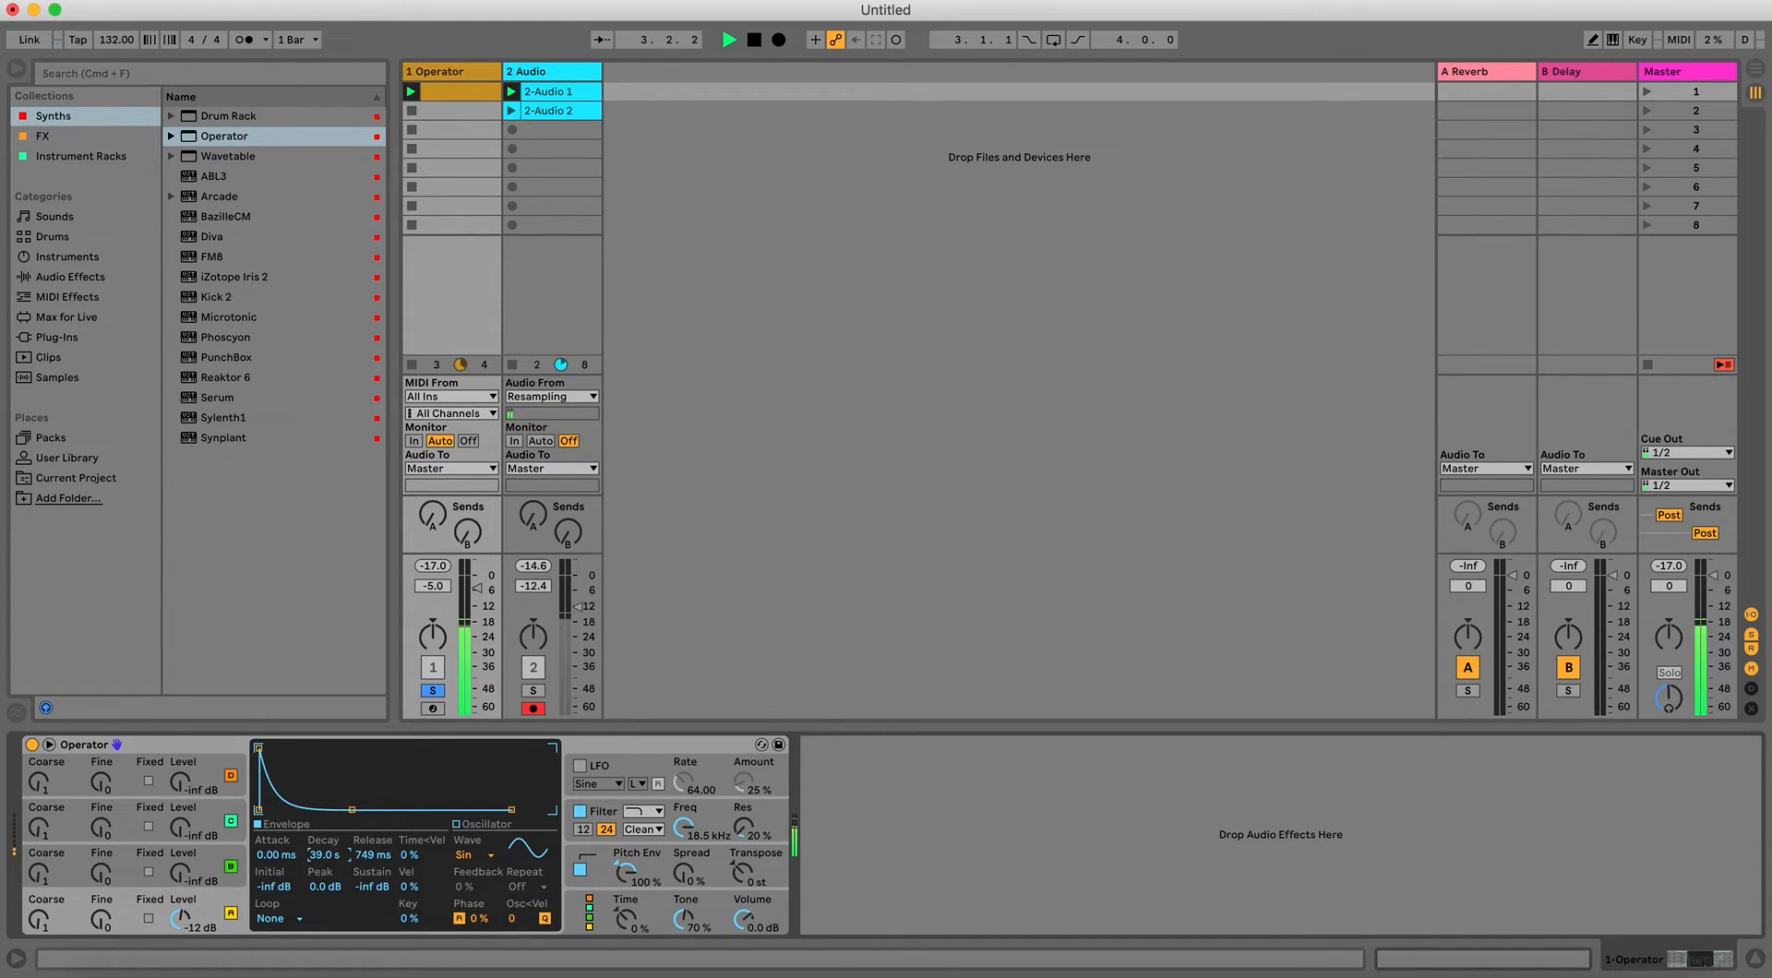
{"action": "left_click_drag", "start_coordinate": [324, 855], "coordinate": [324, 883]}
{"action": "key", "text": "space"}
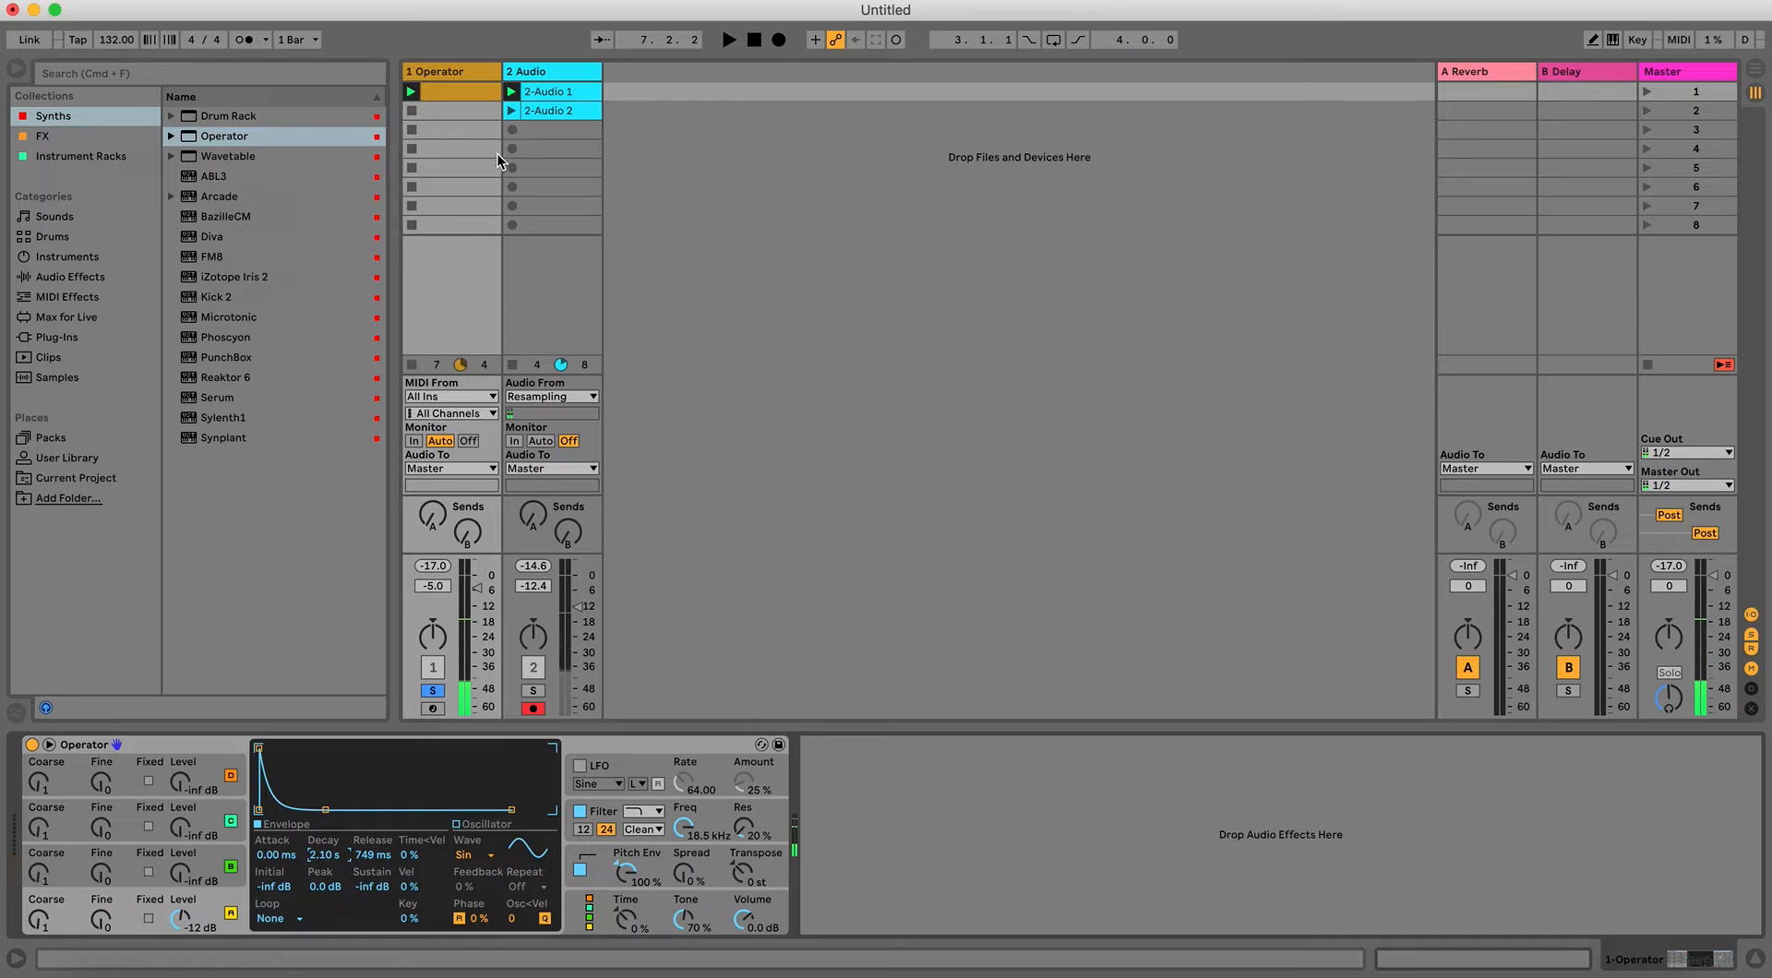
Record the longer kick into the audio track's third slot and set the recorded clip's gain to 15 dB.
{"action": "left_click", "coordinate": [511, 130]}
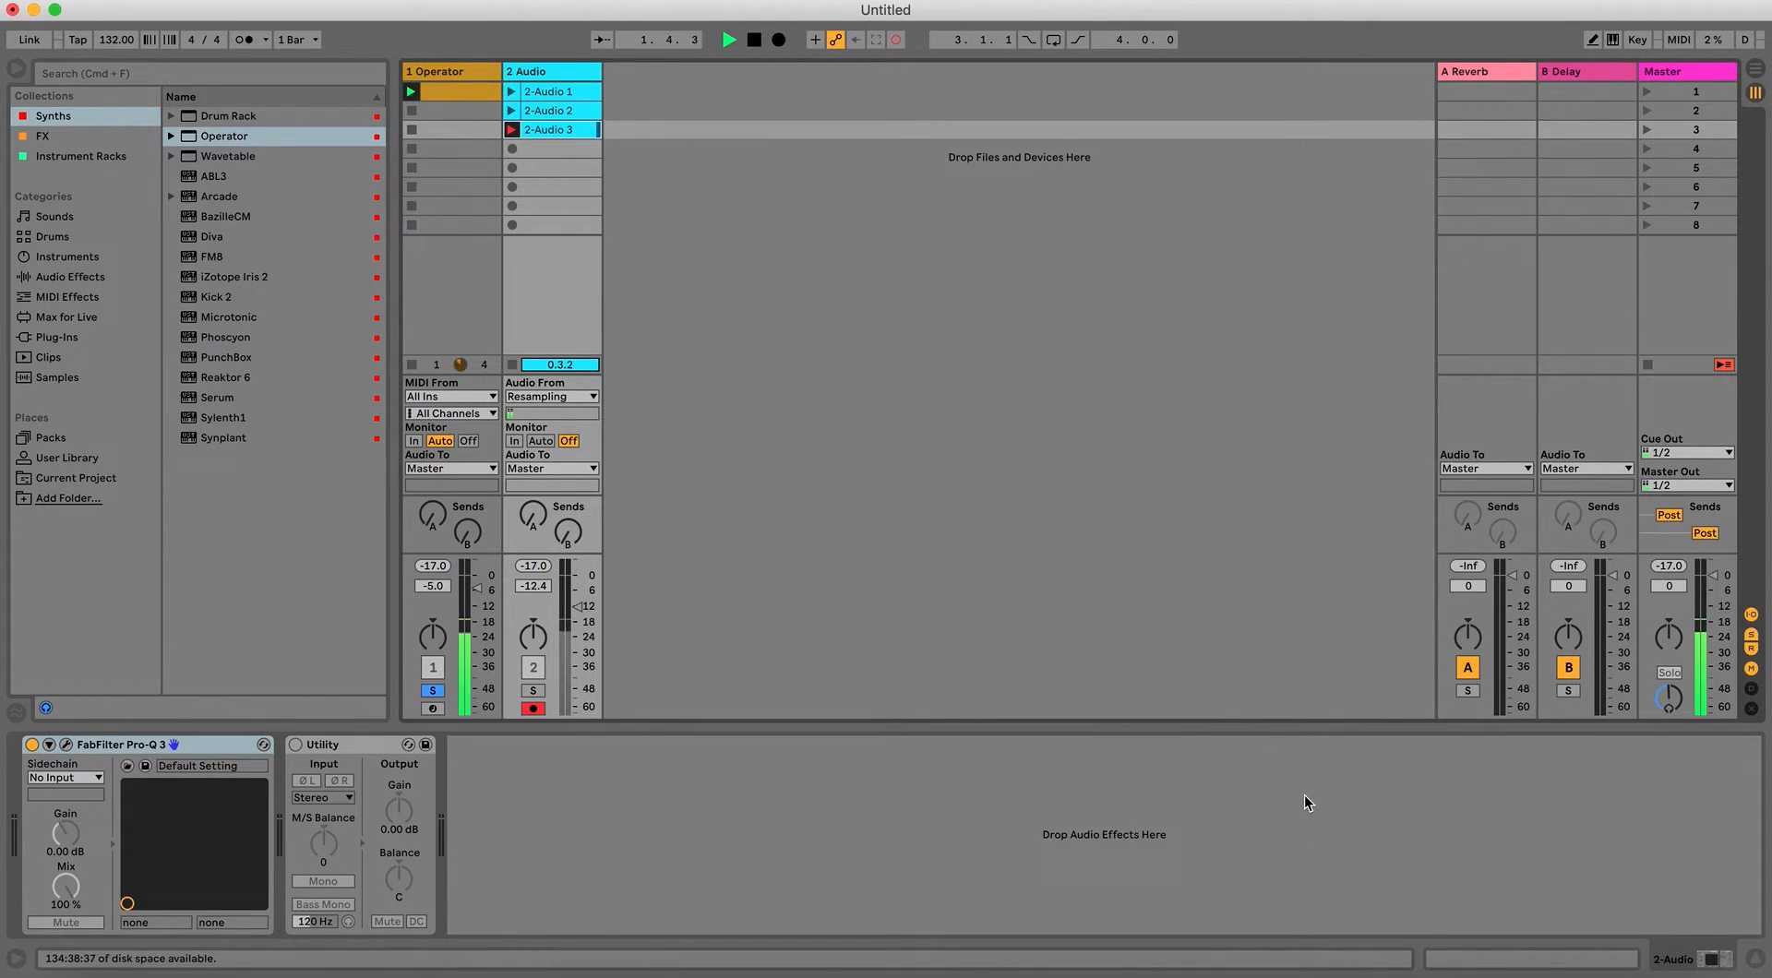
{"action": "key", "text": "space"}
{"action": "left_click", "coordinate": [1477, 959]}
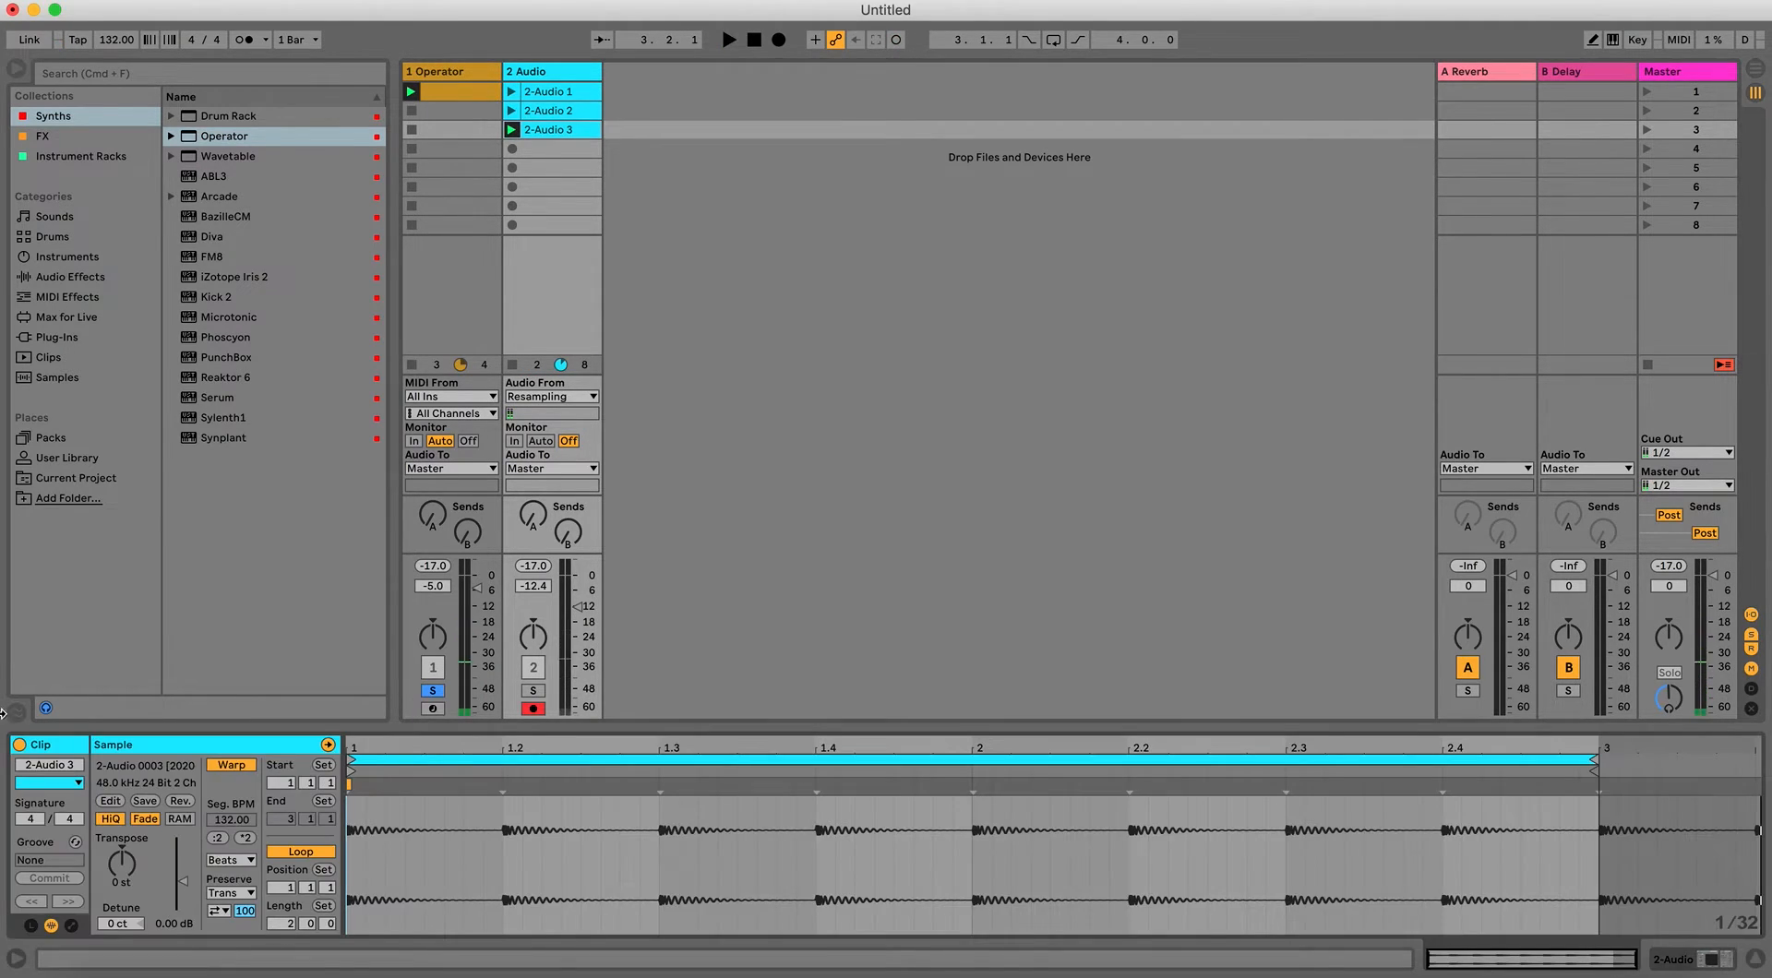
{"action": "left_click", "coordinate": [174, 929]}
{"action": "type", "text": "15"}
{"action": "key", "text": "Return"}
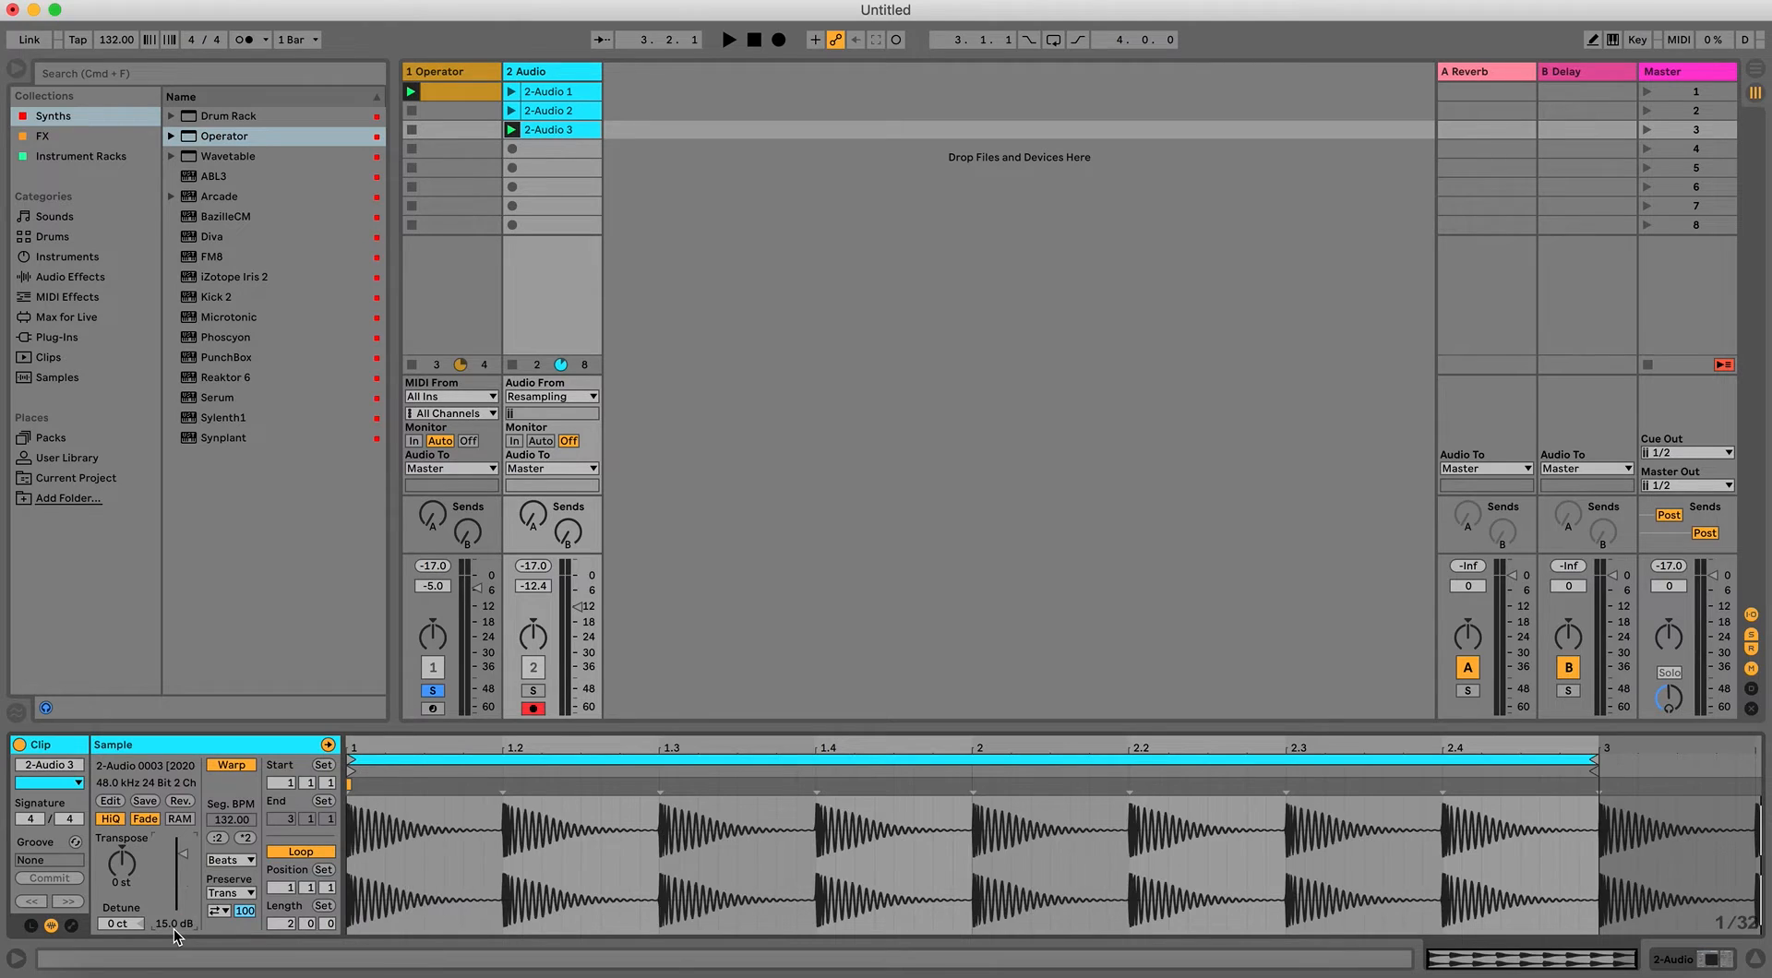
Move the first two recorded kick clips down to slots five and six, and the third to the first slot.
{"action": "left_click", "coordinate": [546, 110]}
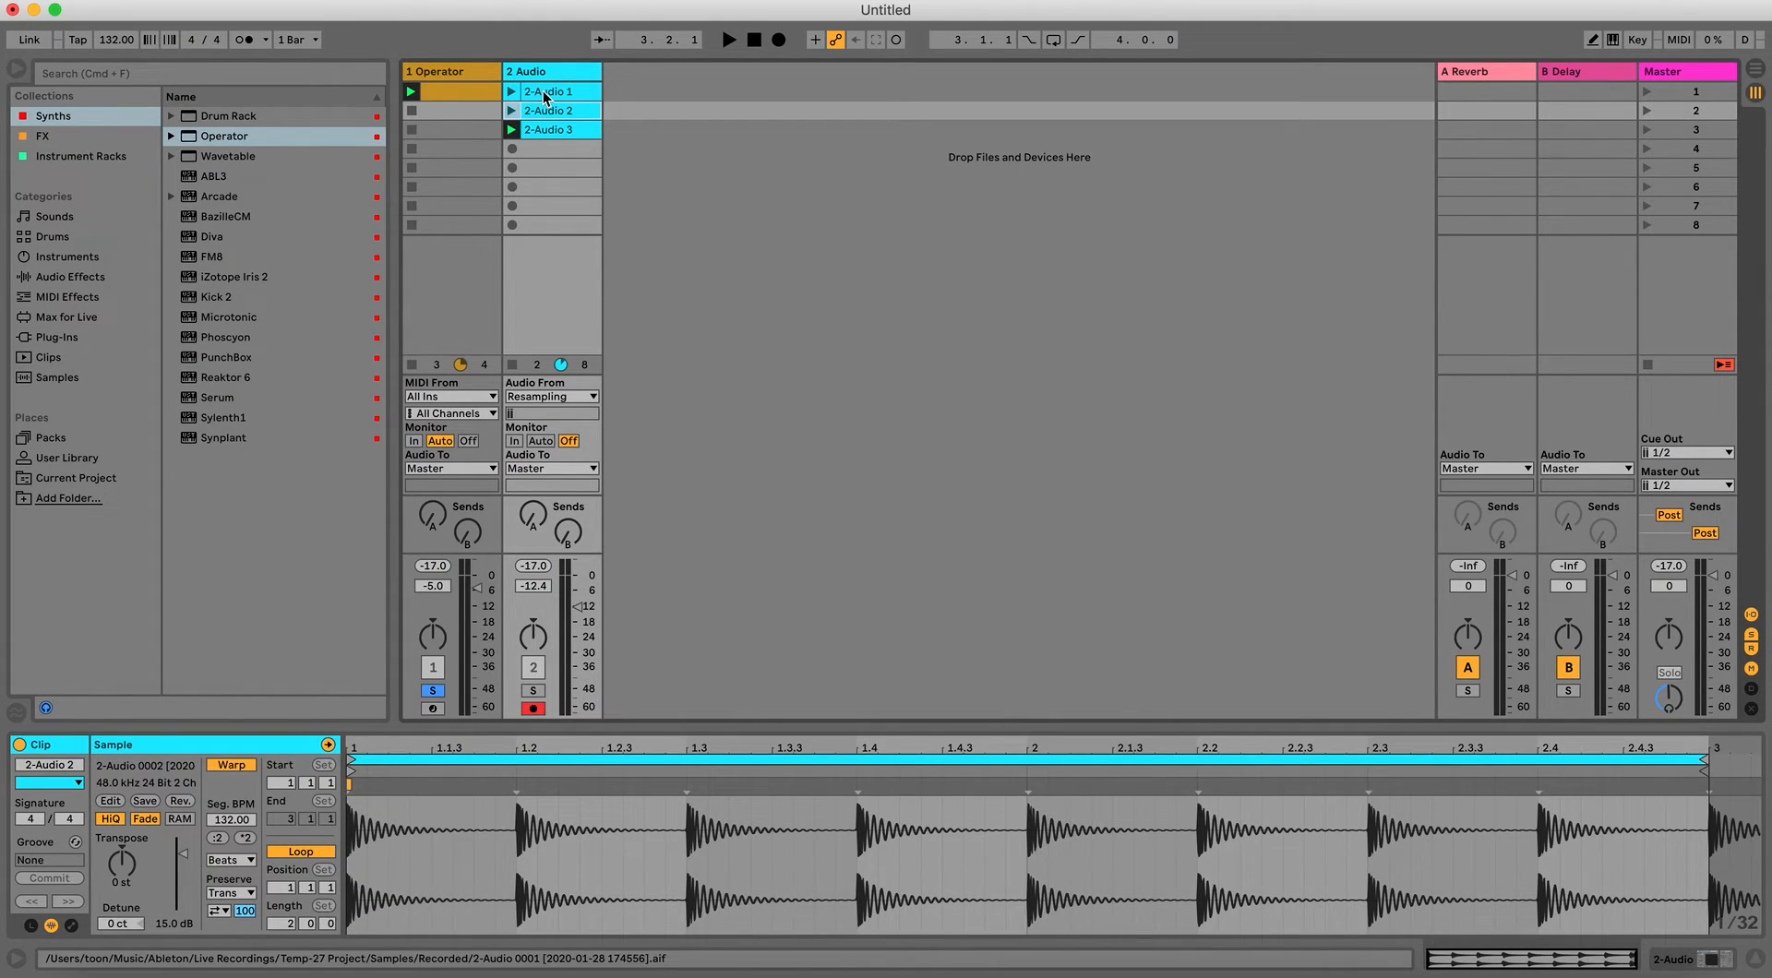
{"action": "left_click", "coordinate": [546, 92]}
{"action": "left_click", "coordinate": [545, 111]}
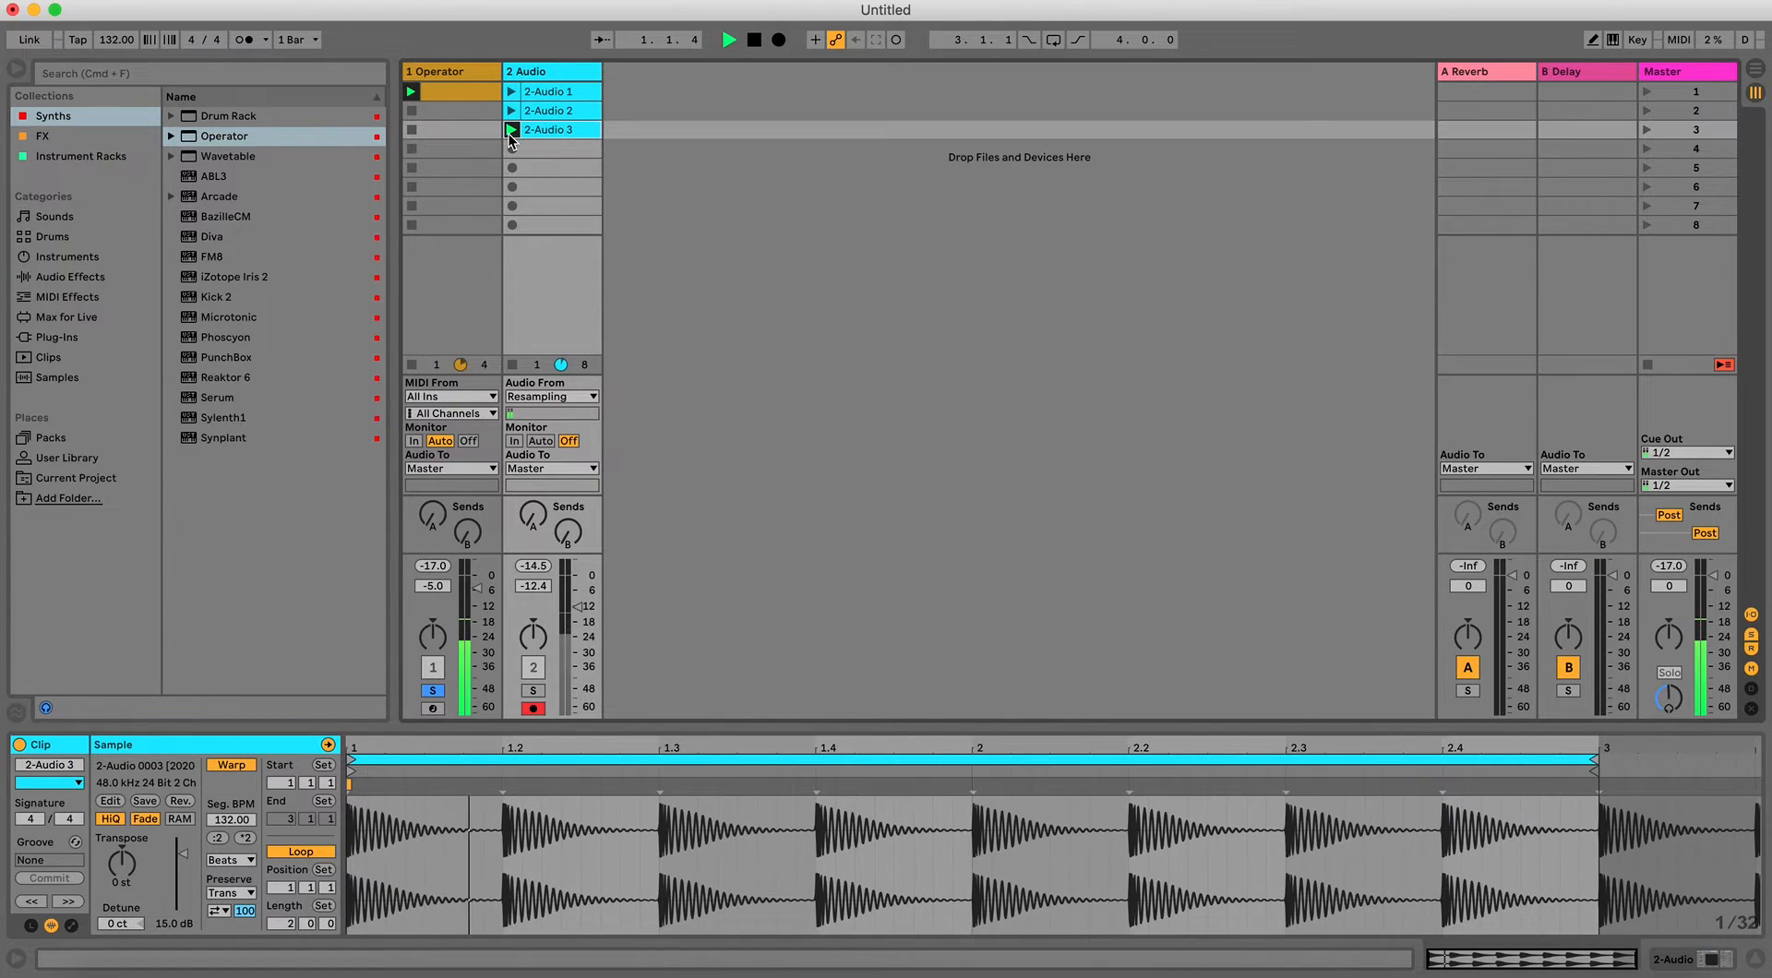
{"action": "left_click", "coordinate": [544, 96], "text": "shift"}
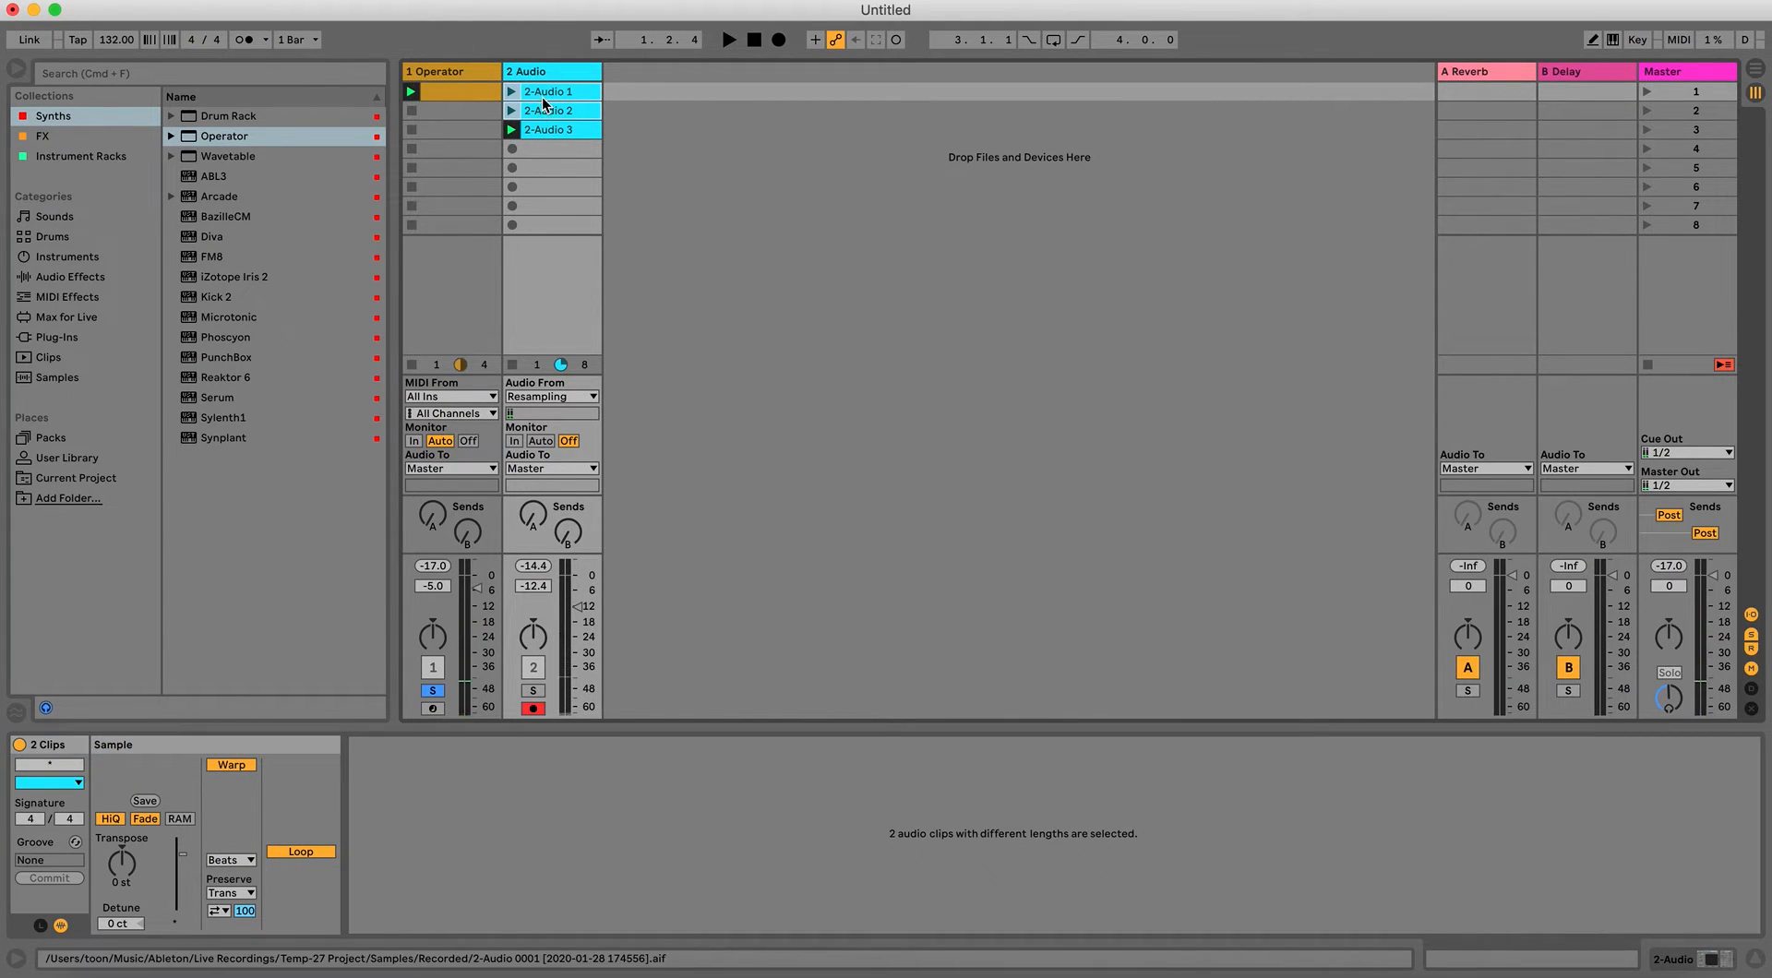
{"action": "left_click_drag", "start_coordinate": [559, 198], "coordinate": [547, 91]}
Insert a new audio track after the Operator track, set its input to Resampling and arm it for recording.
{"action": "left_click", "coordinate": [449, 88]}
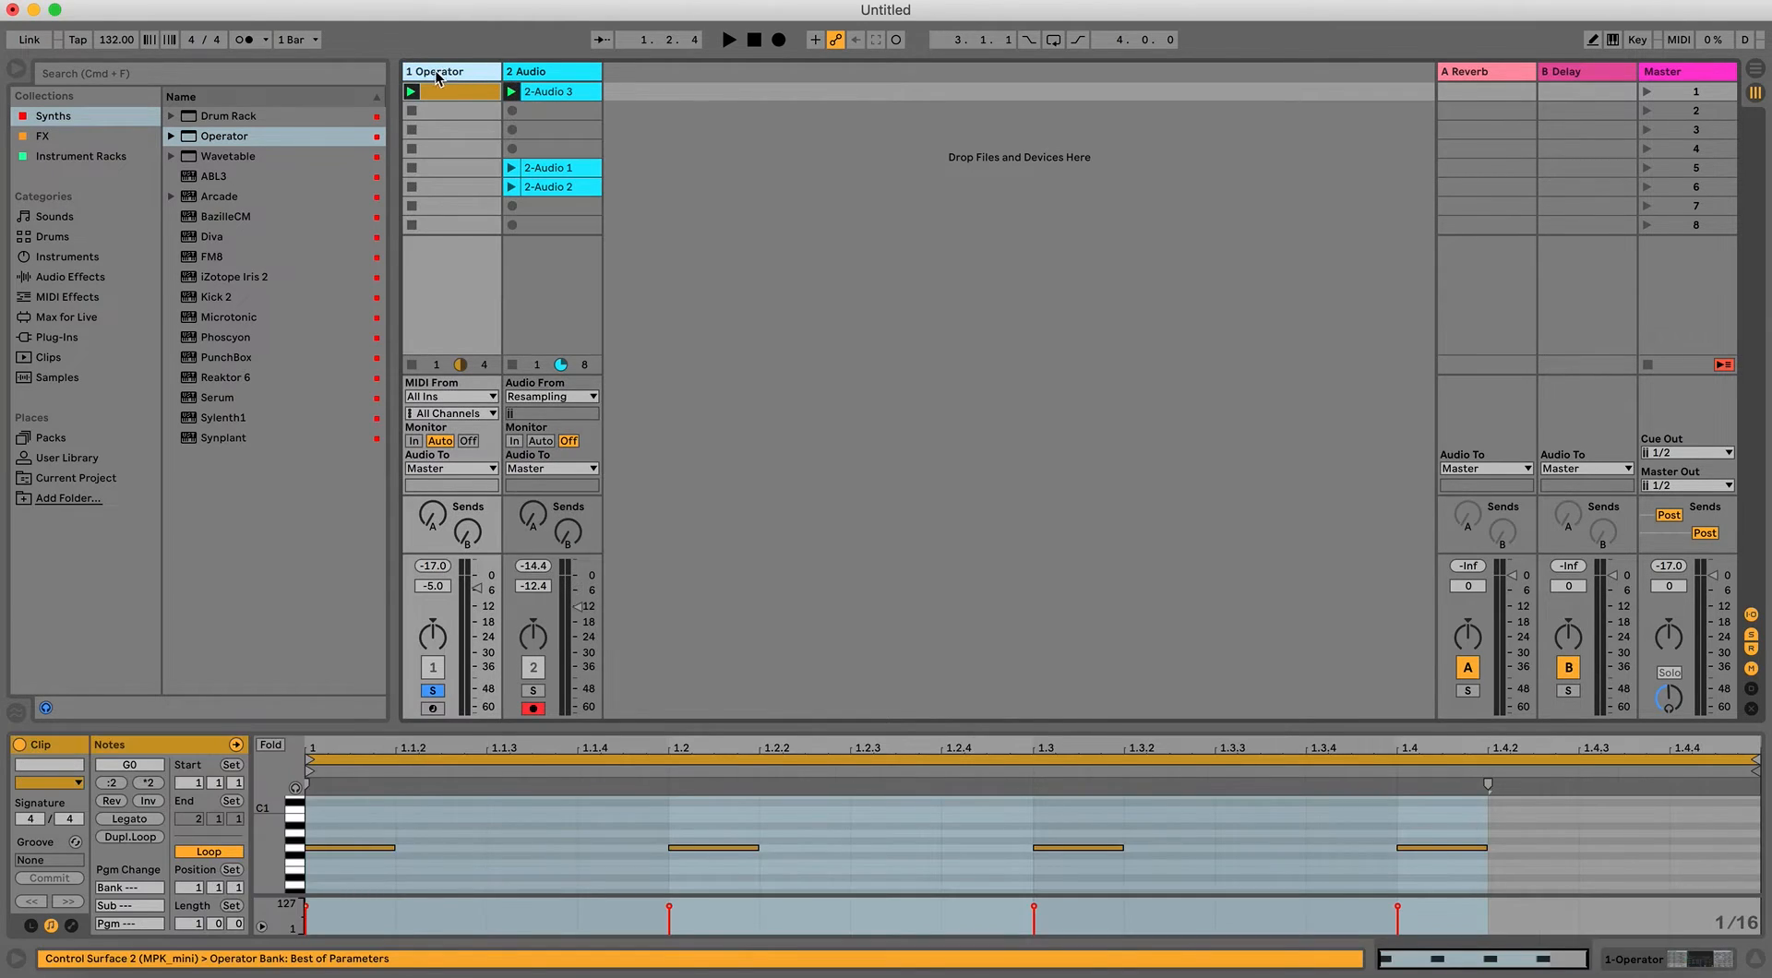
{"action": "key", "text": "super+t"}
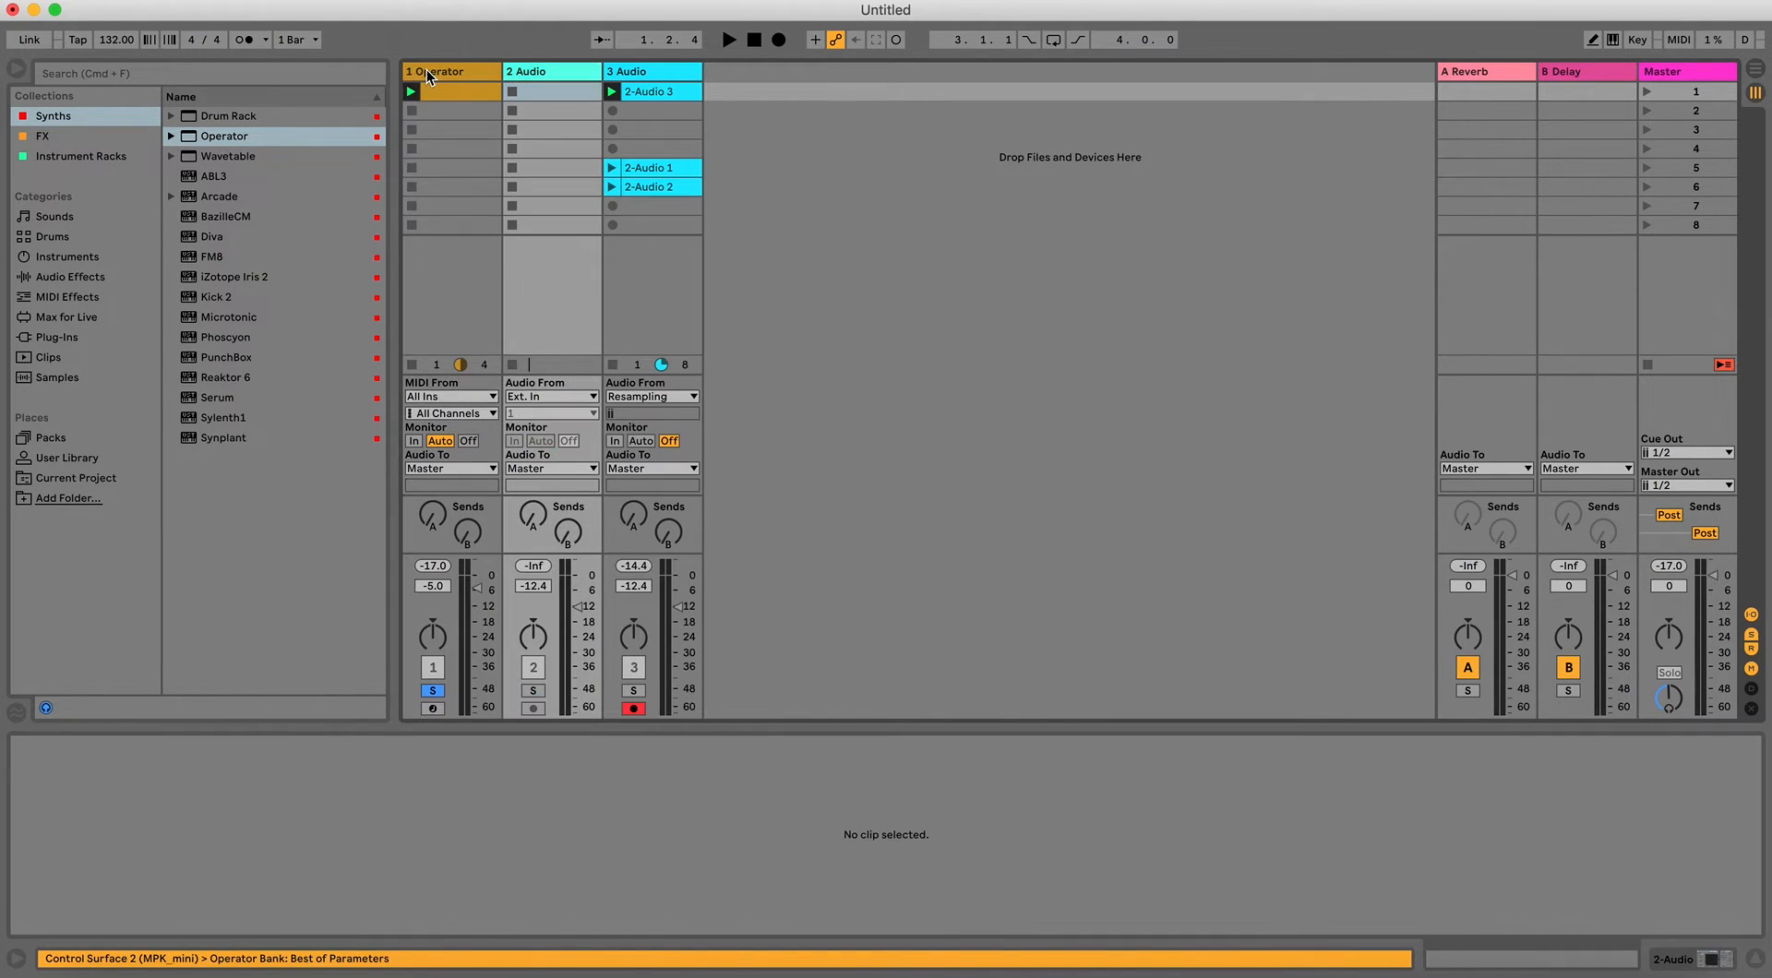
{"action": "left_click", "coordinate": [530, 396]}
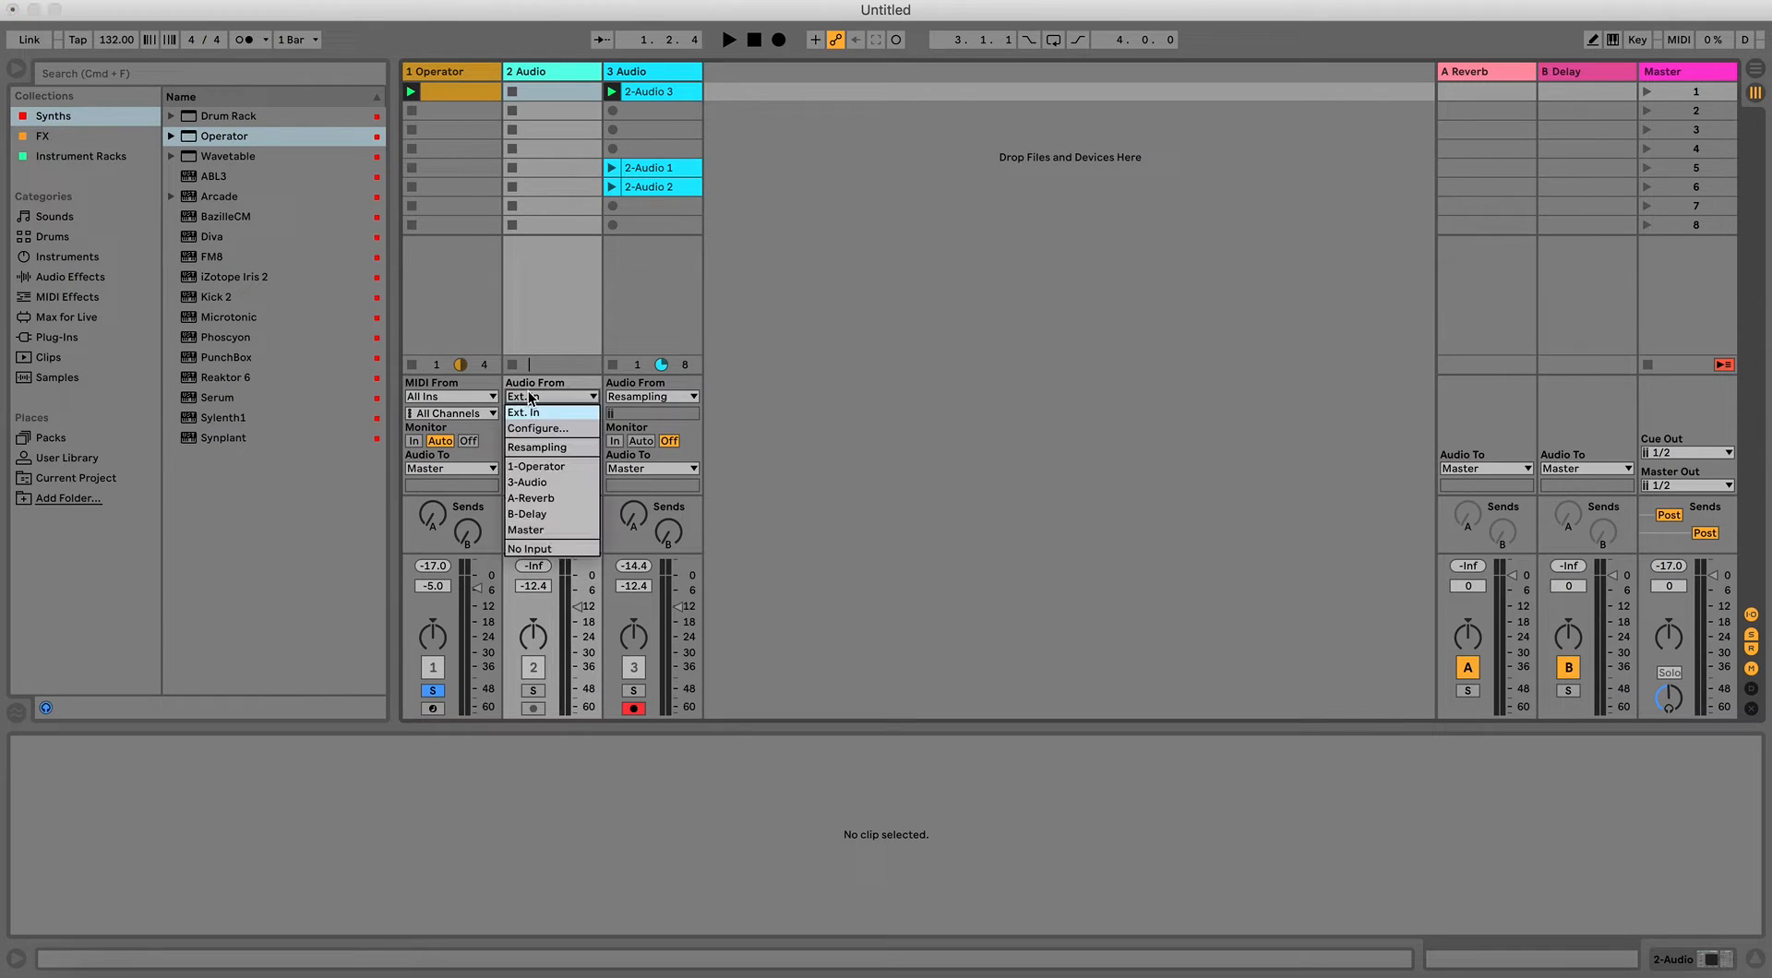
{"action": "left_click", "coordinate": [534, 409]}
{"action": "left_click", "coordinate": [533, 708]}
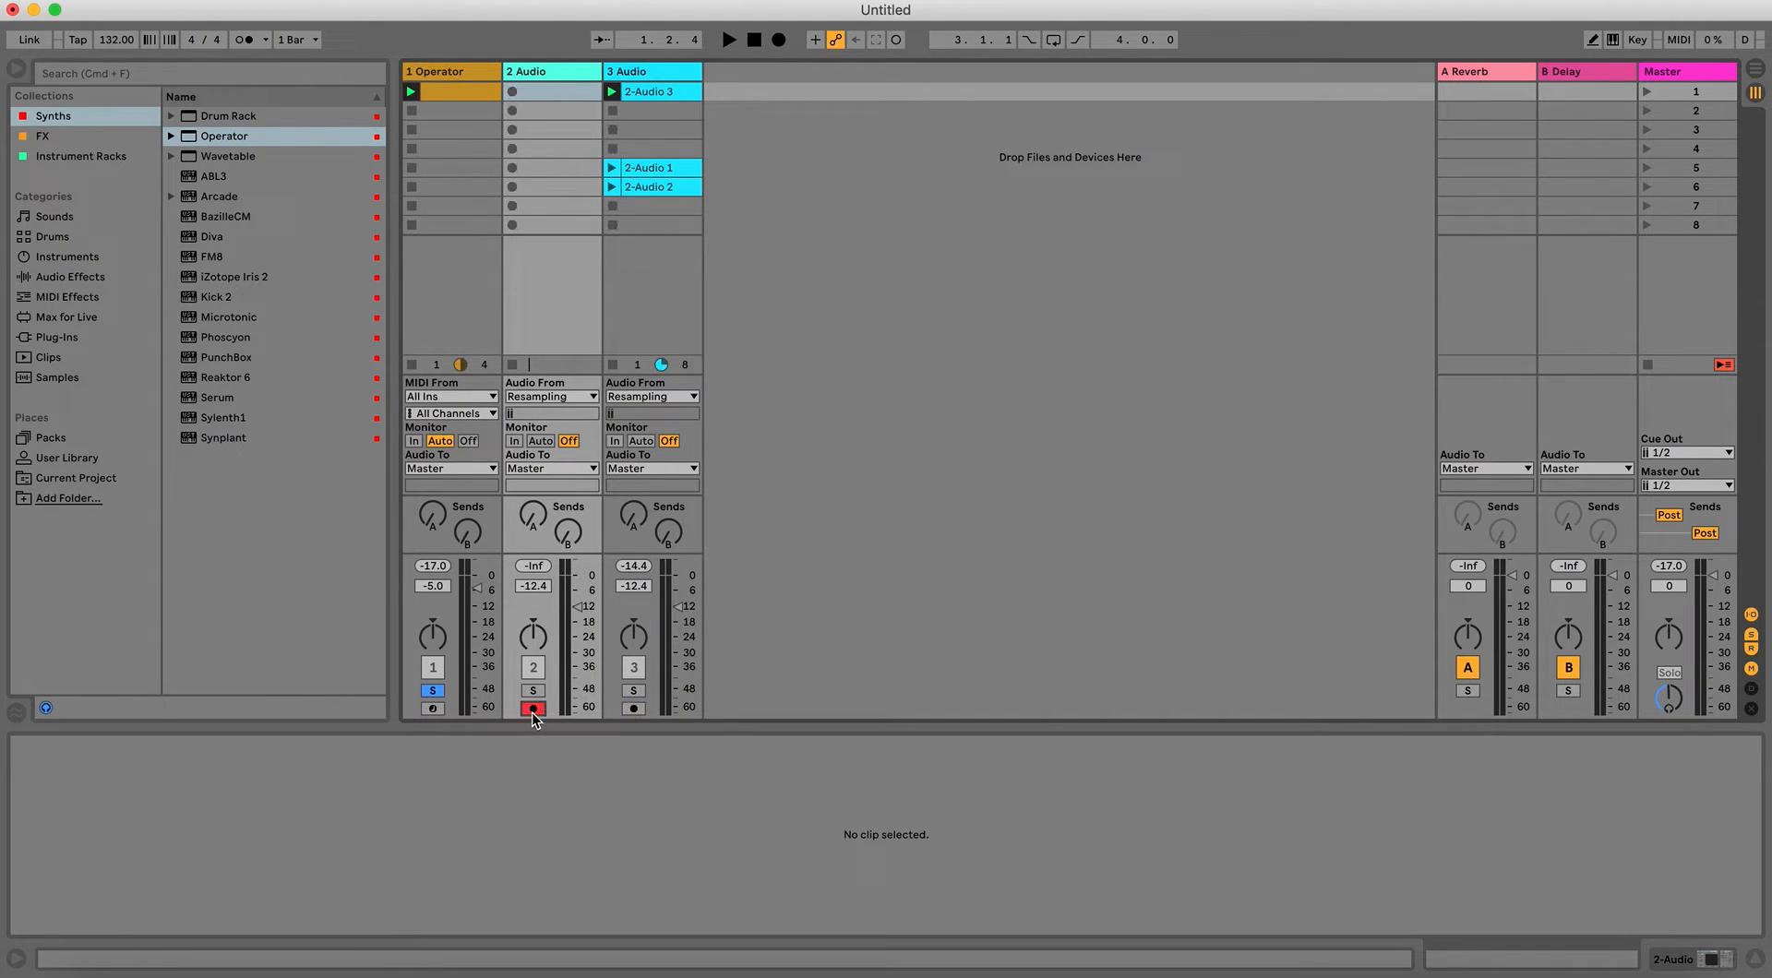
Fill the rest of the Operator clip's one-bar loop with continuous sixteenth notes on G0.
{"action": "left_click", "coordinate": [458, 86]}
{"action": "key", "text": "b"}
{"action": "mouse_move", "coordinate": [427, 847]}
{"action": "left_mouse_down"}
{"action": "mouse_move", "coordinate": [1608, 820]}
{"action": "mouse_move", "coordinate": [1680, 836]}
{"action": "left_mouse_up"}
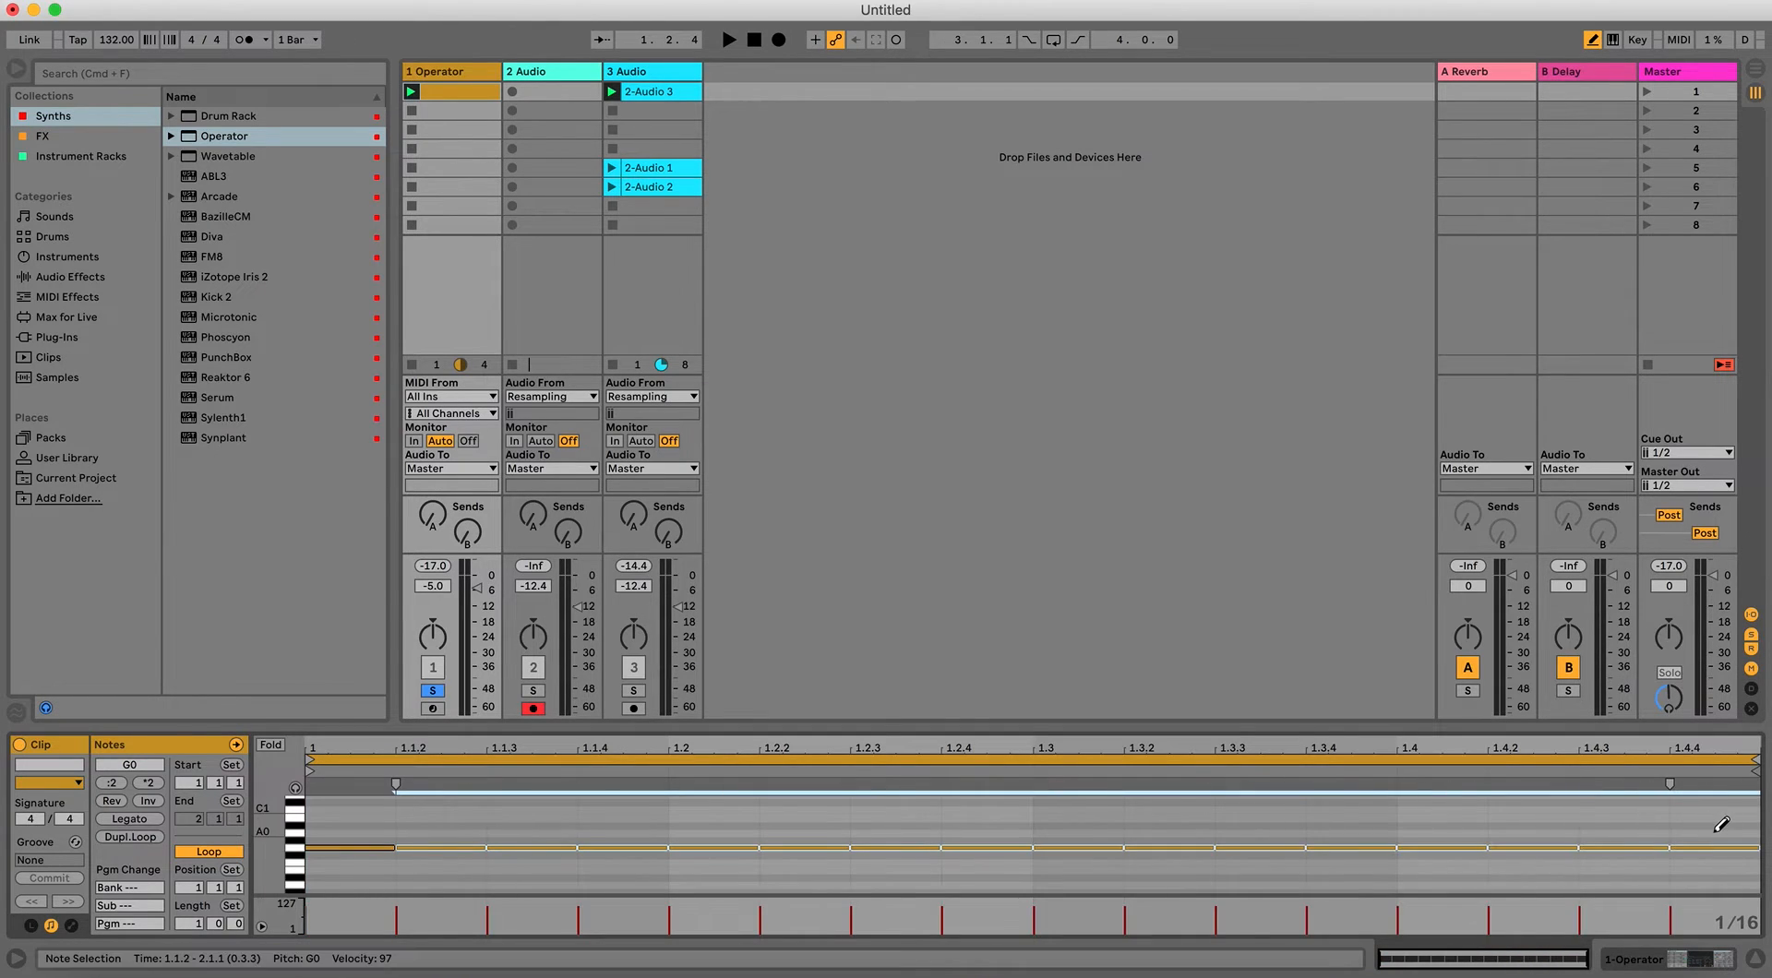
{"action": "key", "text": "b"}
Turn off Operator's pitch envelope and play the sixteenth-note pattern briefly.
{"action": "left_click", "coordinate": [1635, 963]}
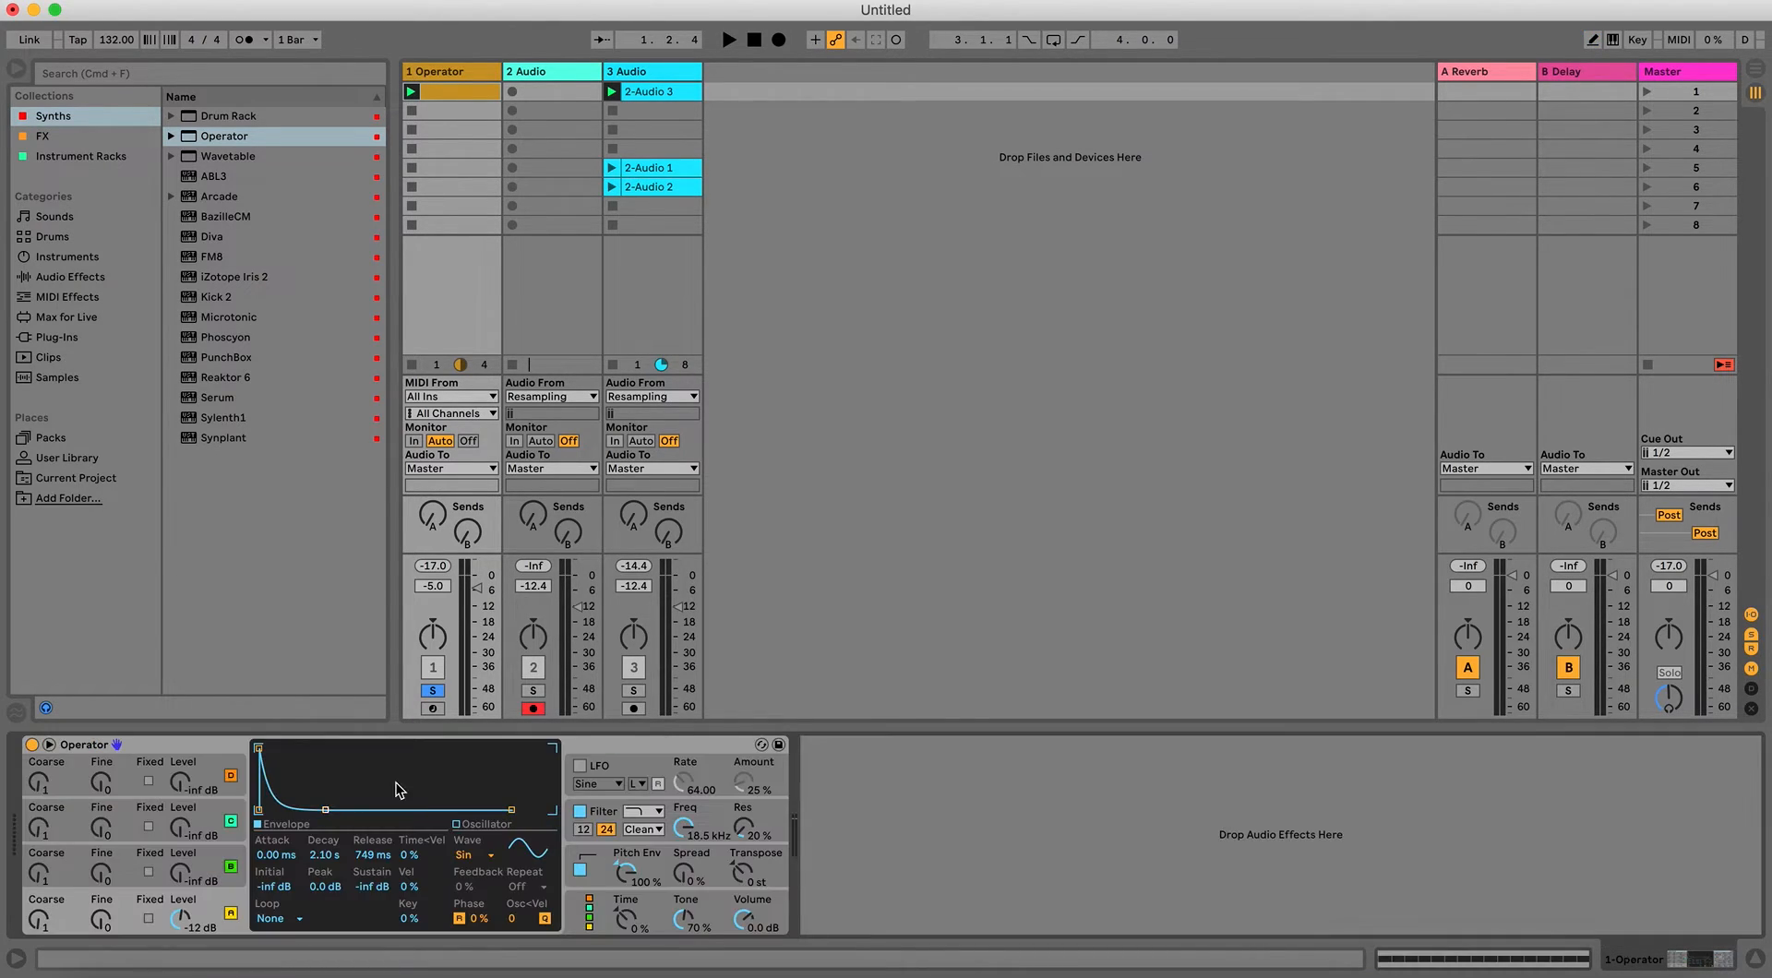
{"action": "left_click", "coordinate": [580, 869]}
{"action": "key", "text": "space"}
{"action": "key", "text": "space"}
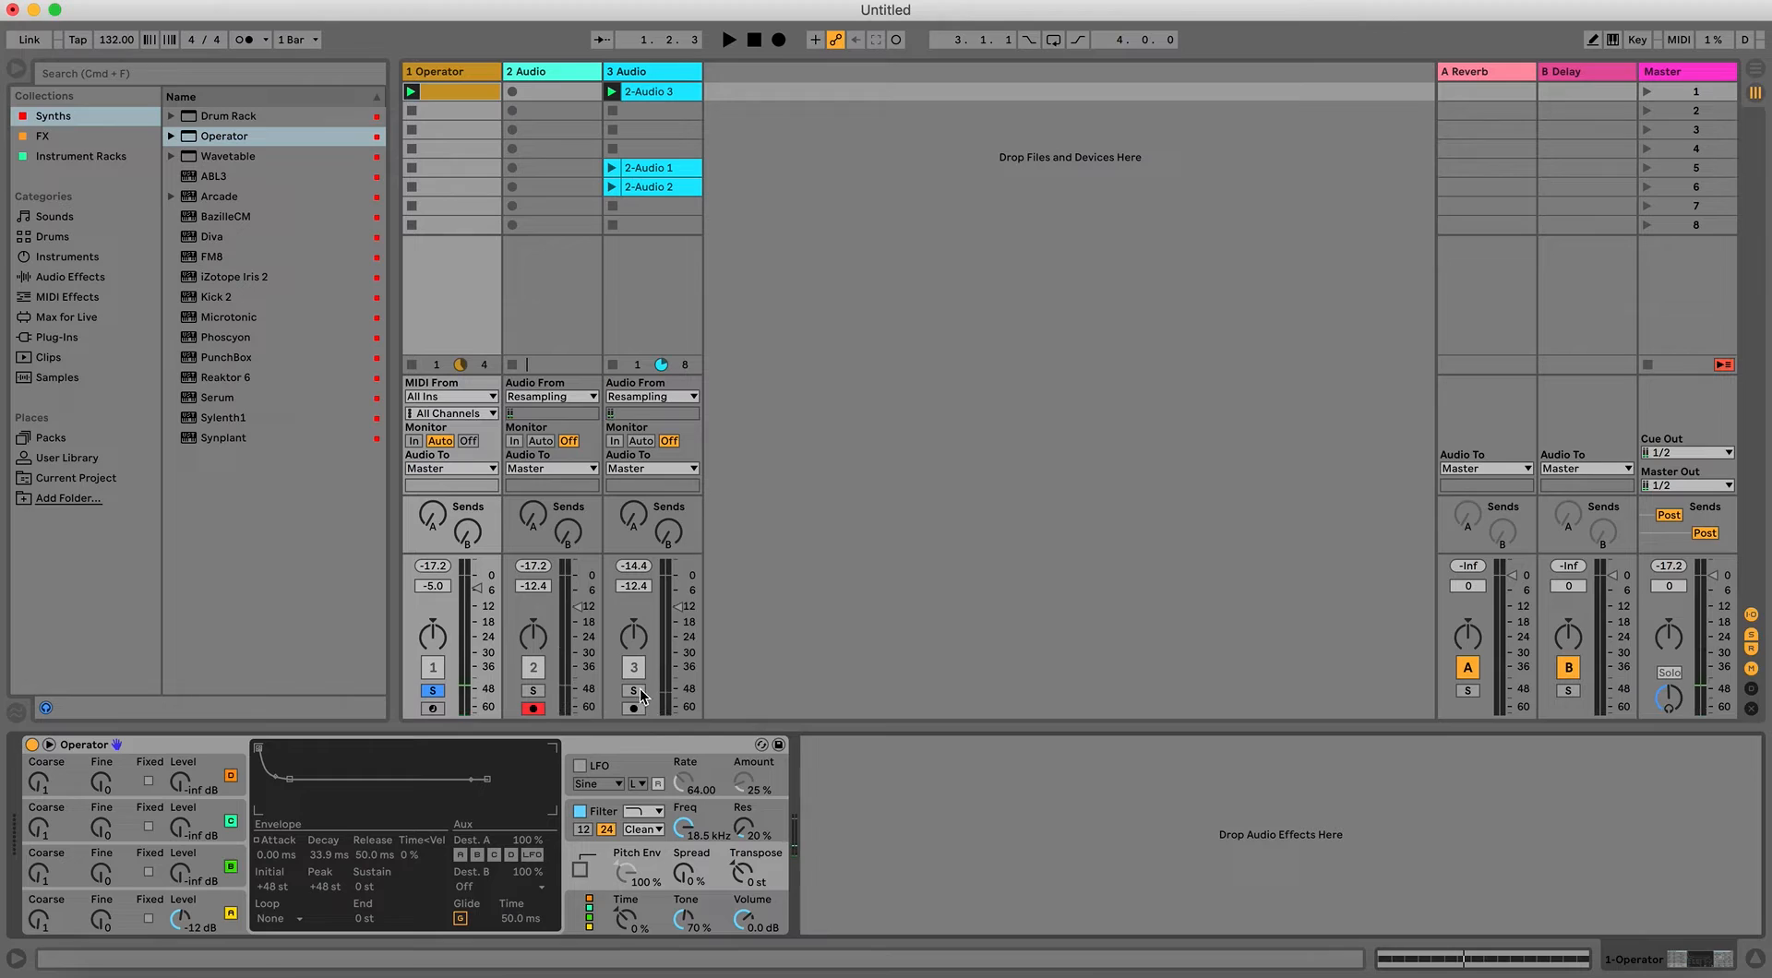
Solo the third track and play its first kick clip.
{"action": "left_click", "coordinate": [637, 692]}
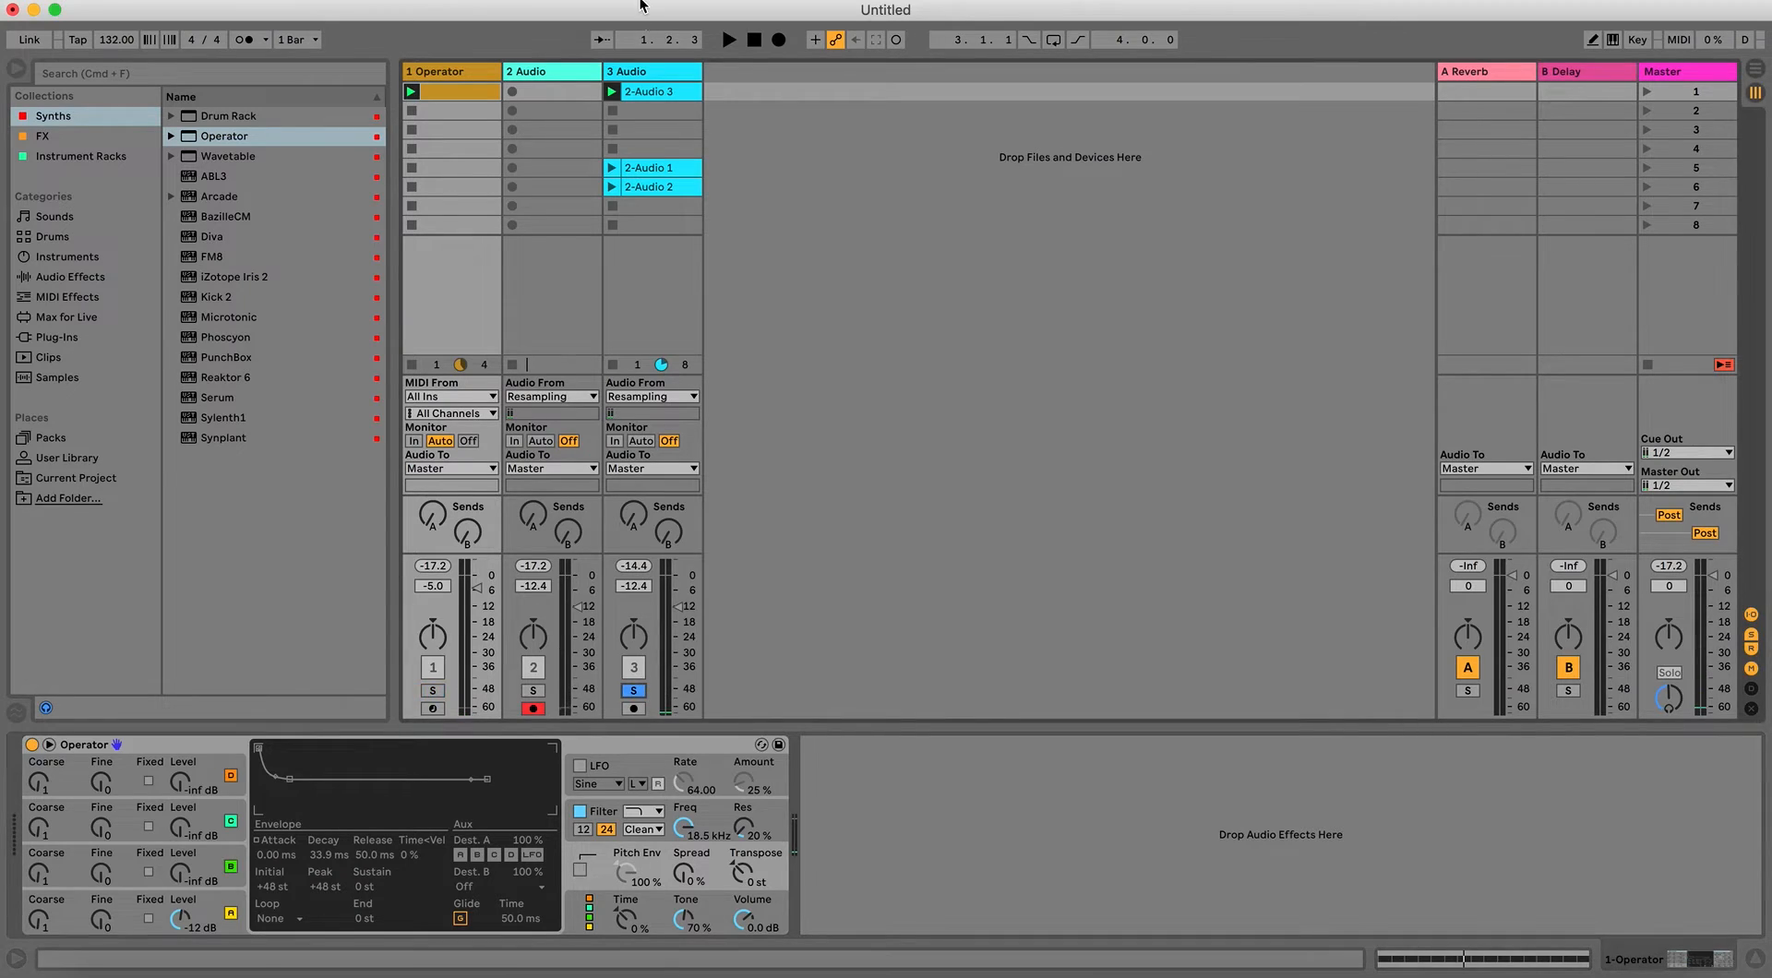
{"action": "left_click", "coordinate": [612, 93]}
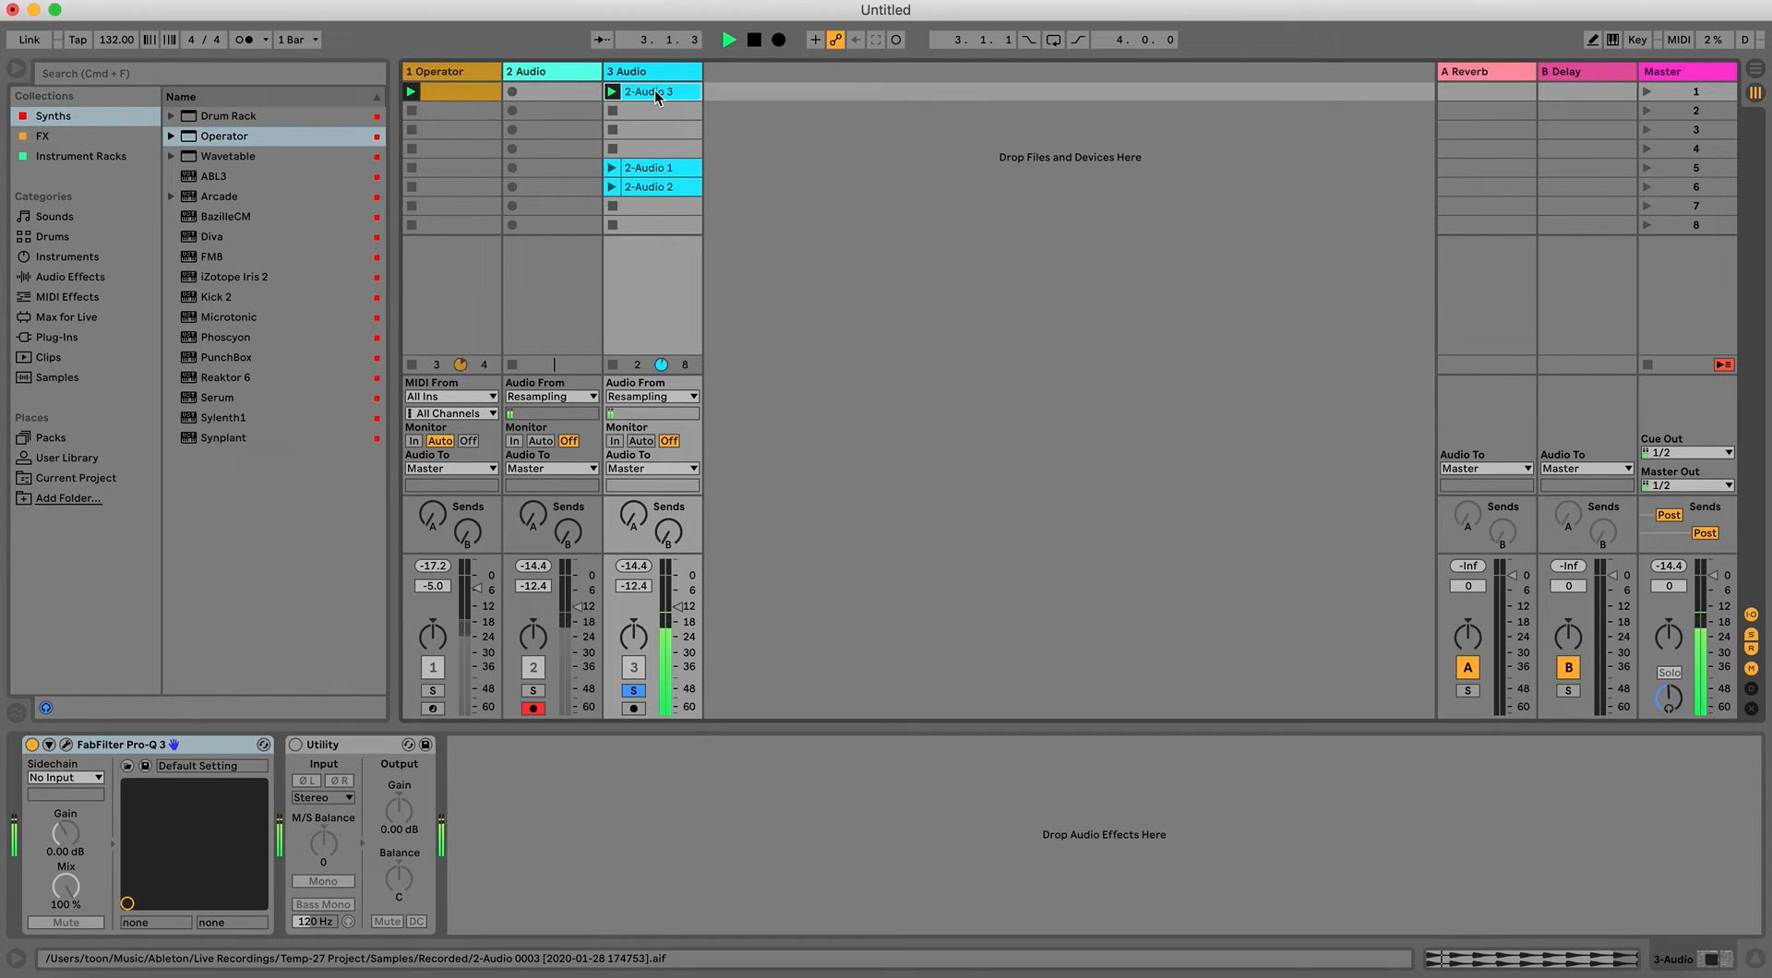
{"action": "key", "text": "space"}
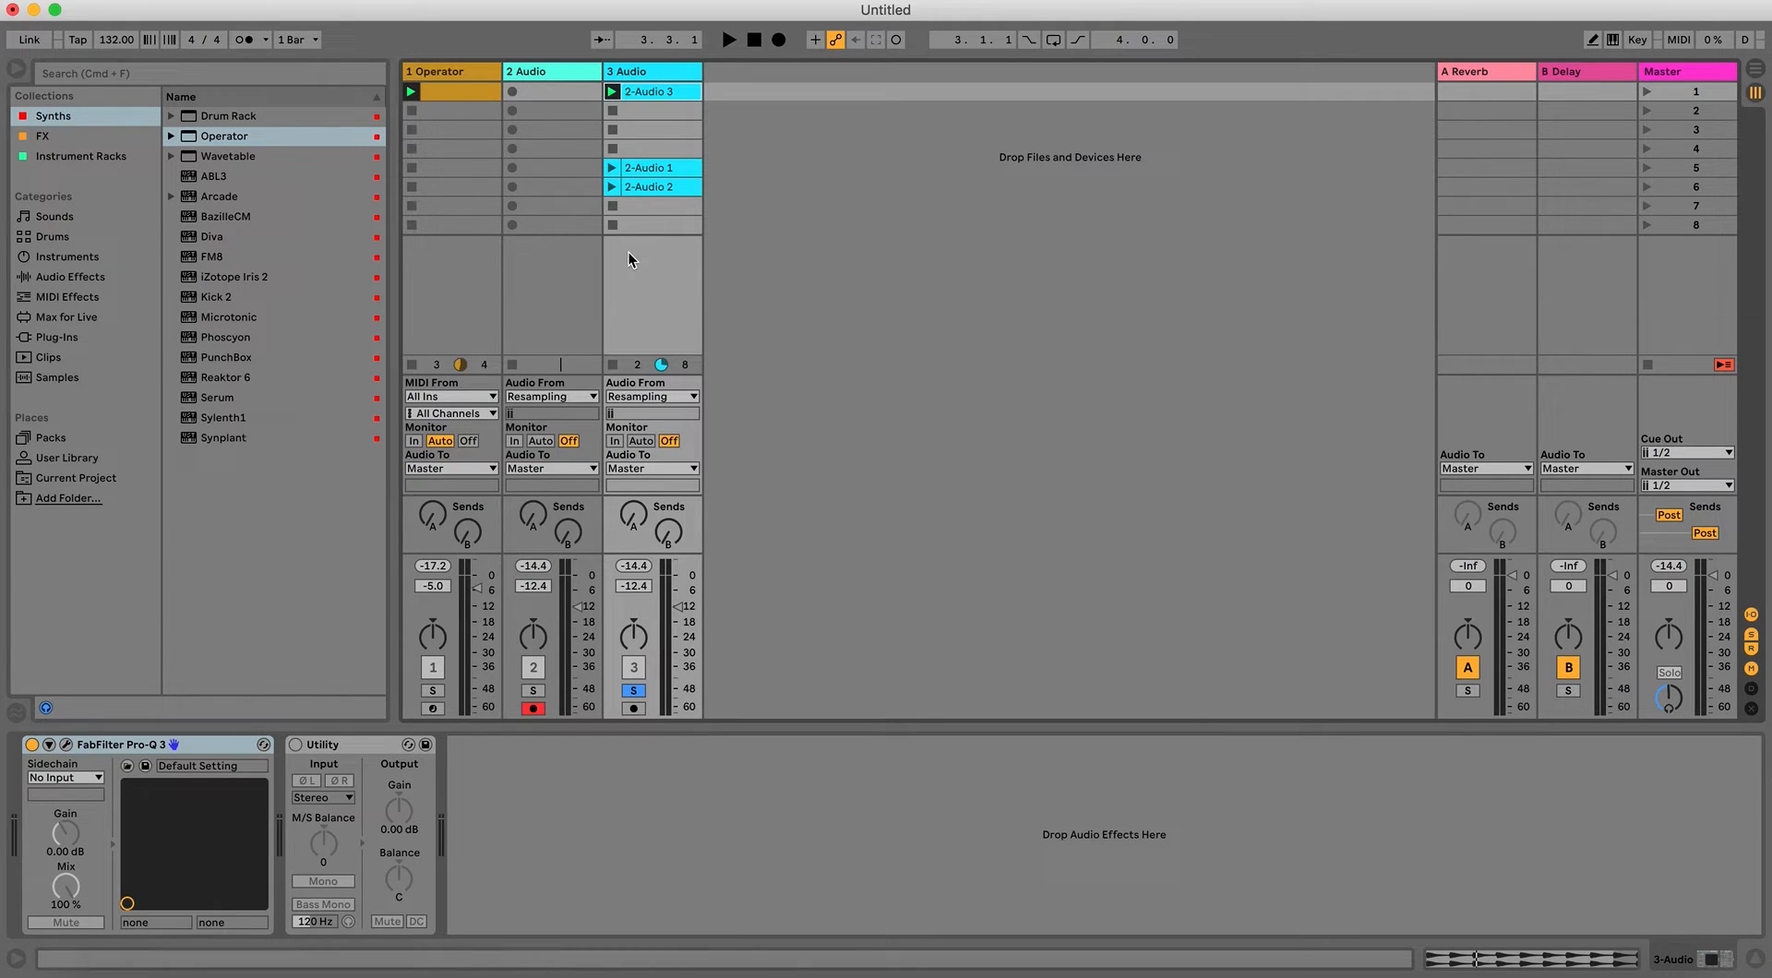
Disarm the new audio track, solo the Operator track and play its pattern.
{"action": "left_click", "coordinate": [533, 708]}
{"action": "left_click", "coordinate": [433, 691]}
{"action": "key", "text": "space"}
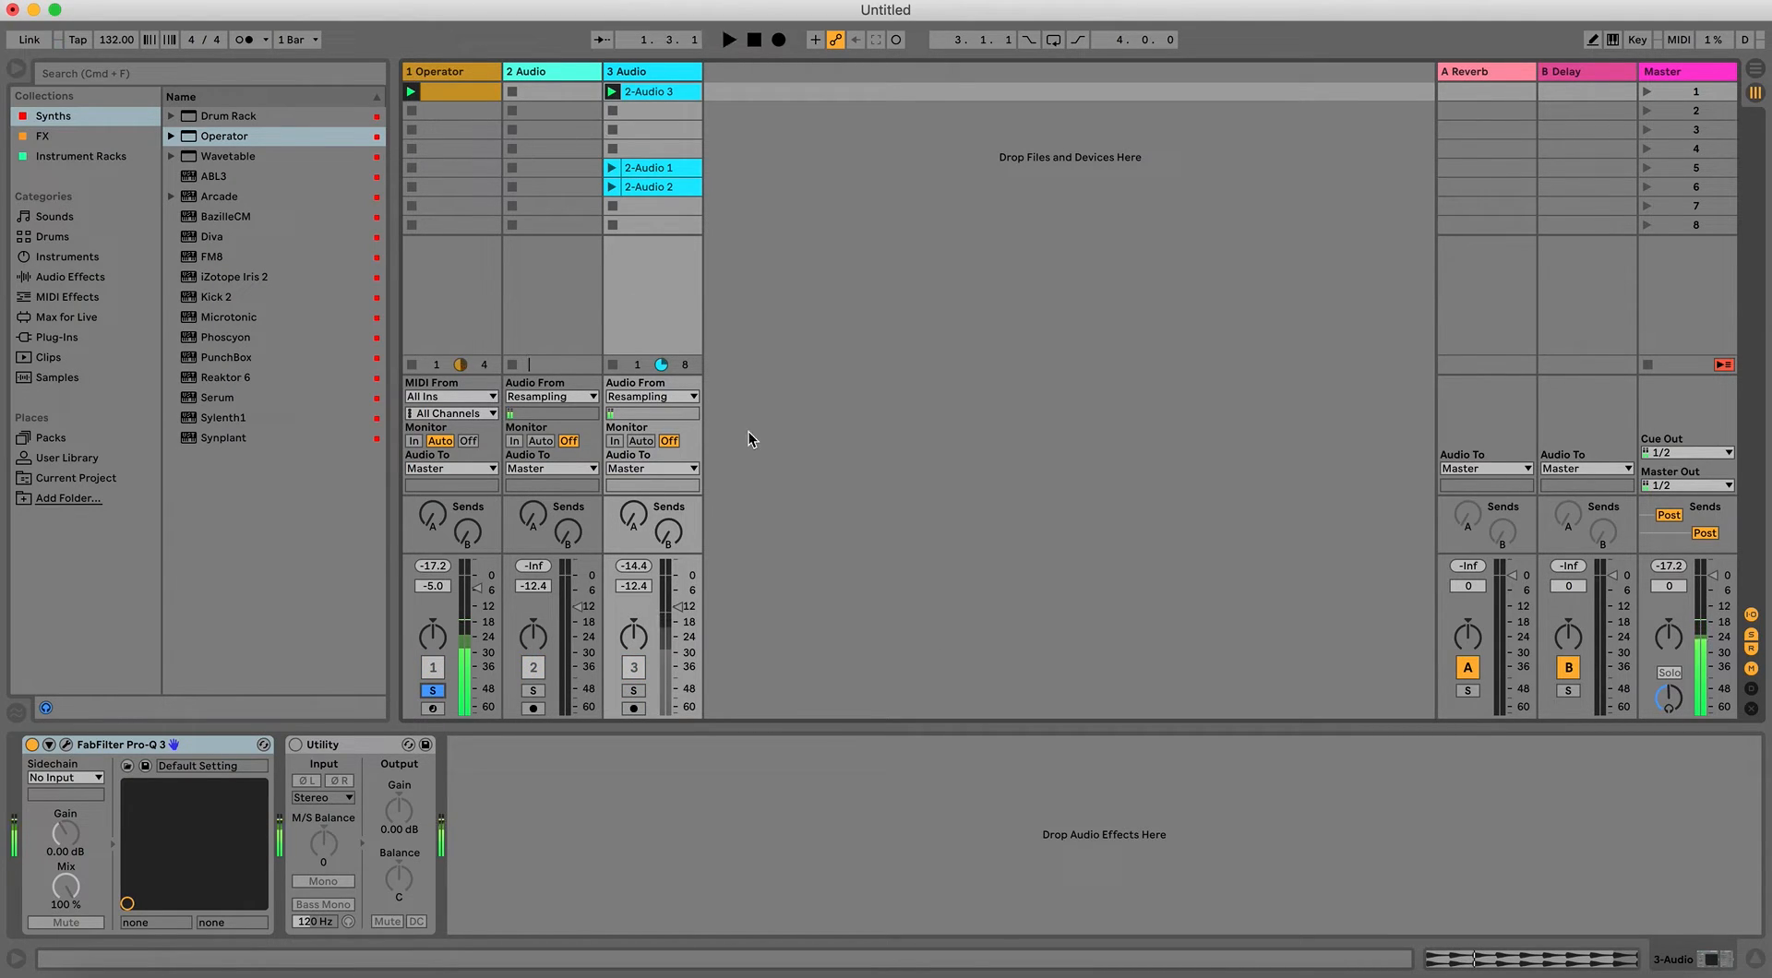
{"action": "left_click", "coordinate": [1493, 958]}
{"action": "key", "text": "space"}
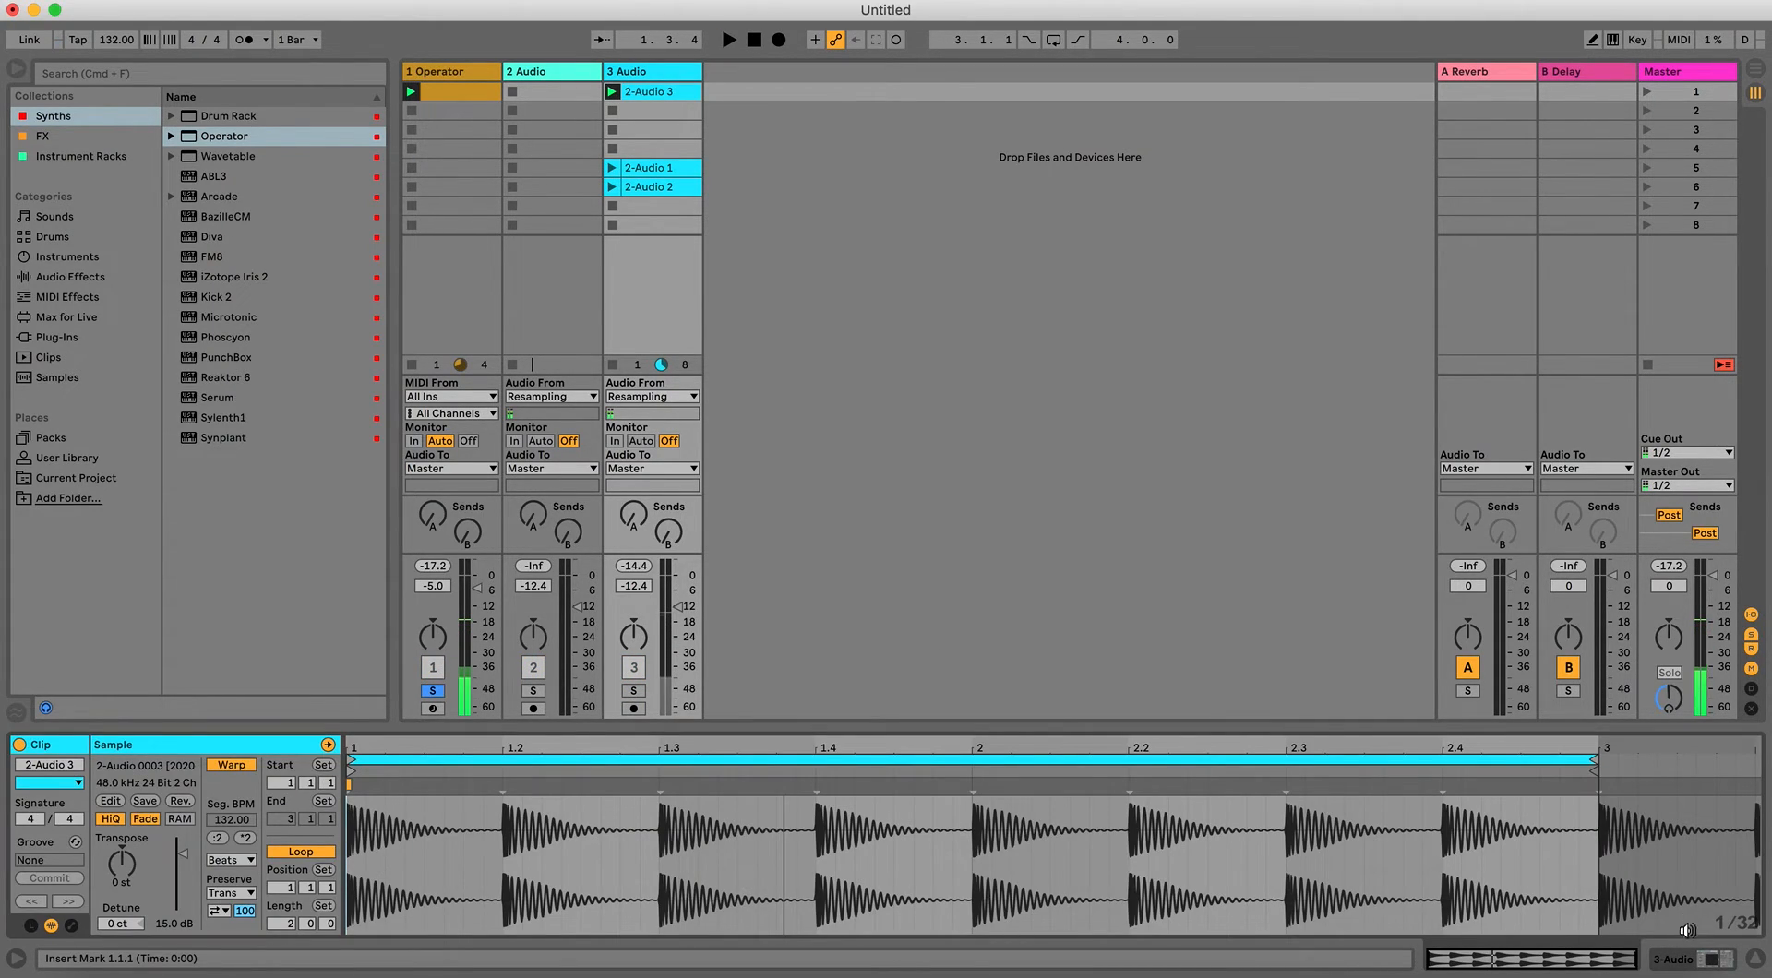
{"action": "left_click", "coordinate": [1687, 960]}
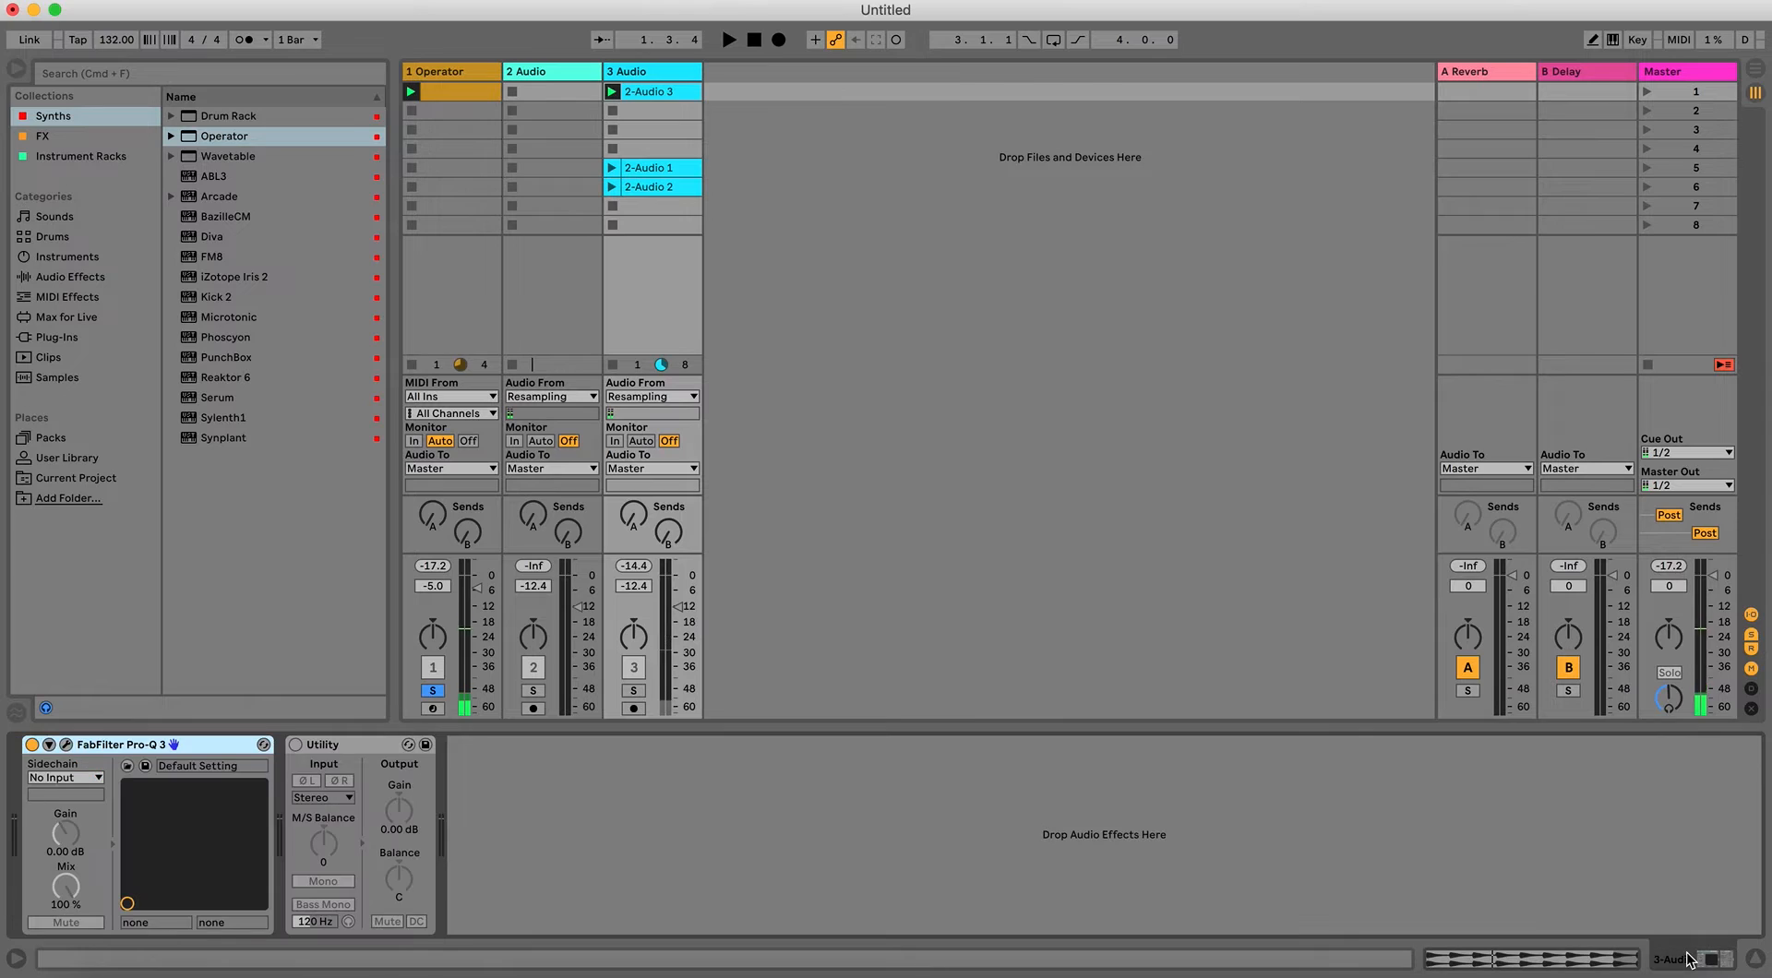
Raise Operator's oscillator B level to -29 dB while the loop plays.
{"action": "left_click", "coordinate": [451, 72]}
{"action": "key", "text": "space"}
{"action": "left_click", "coordinate": [166, 879]}
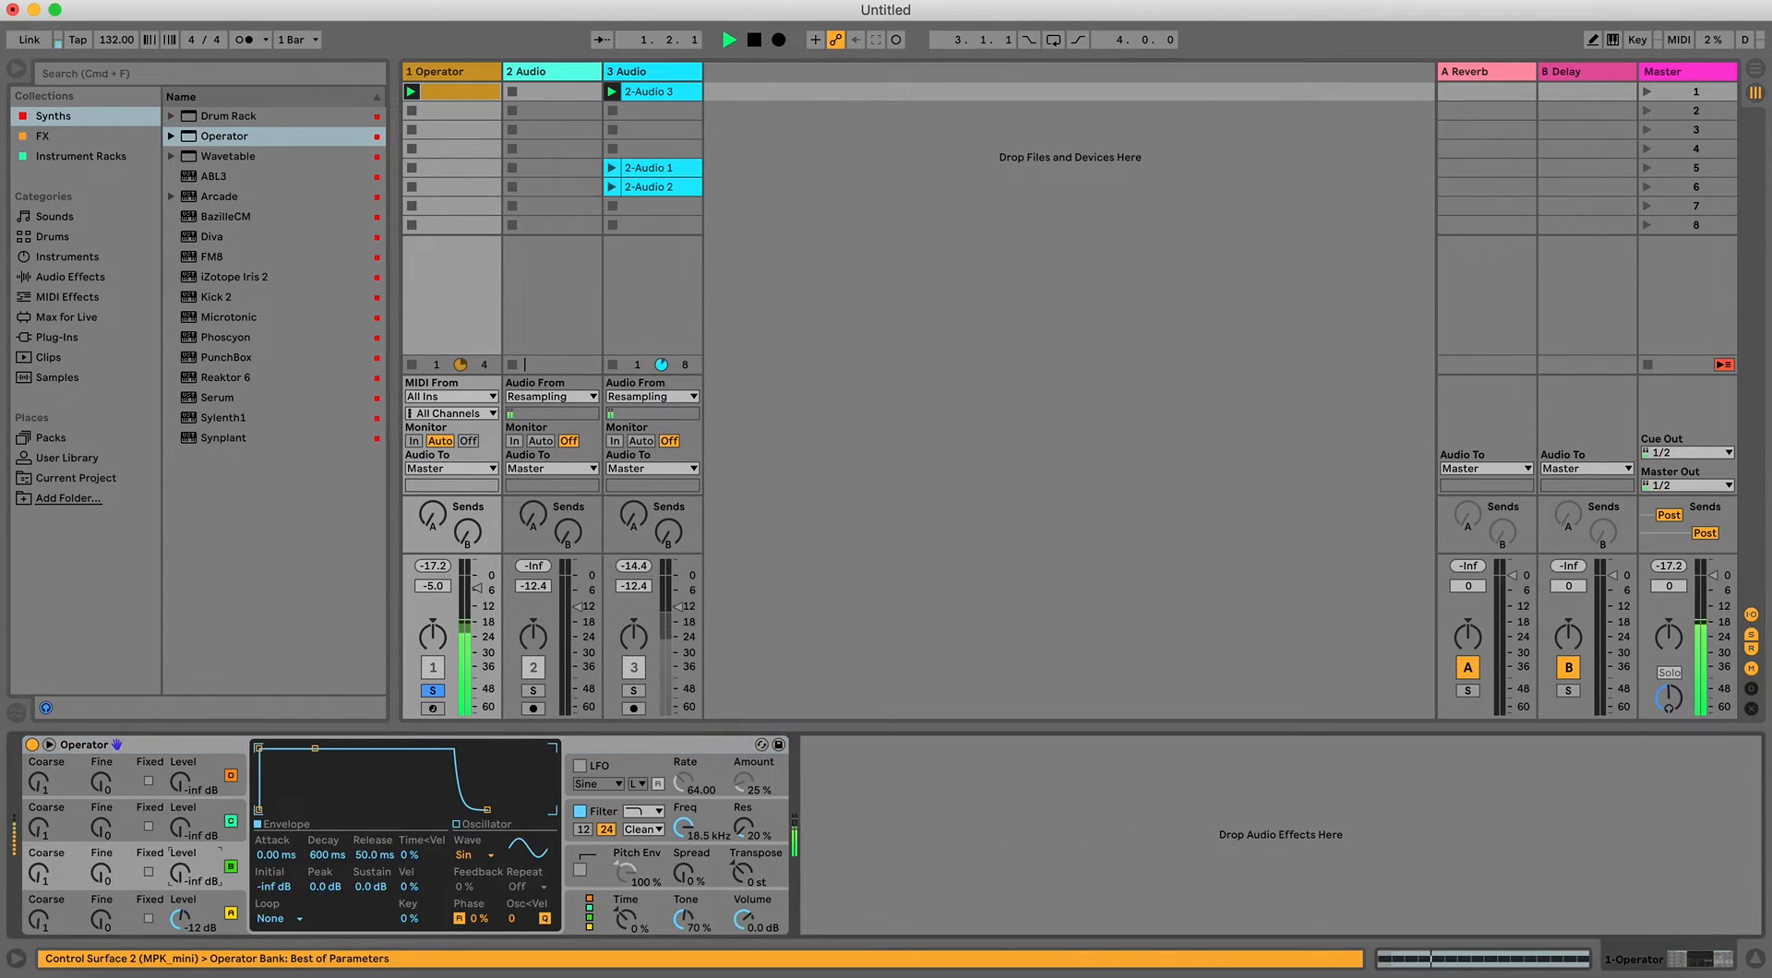
{"action": "left_click_drag", "start_coordinate": [180, 872], "coordinate": [180, 873]}
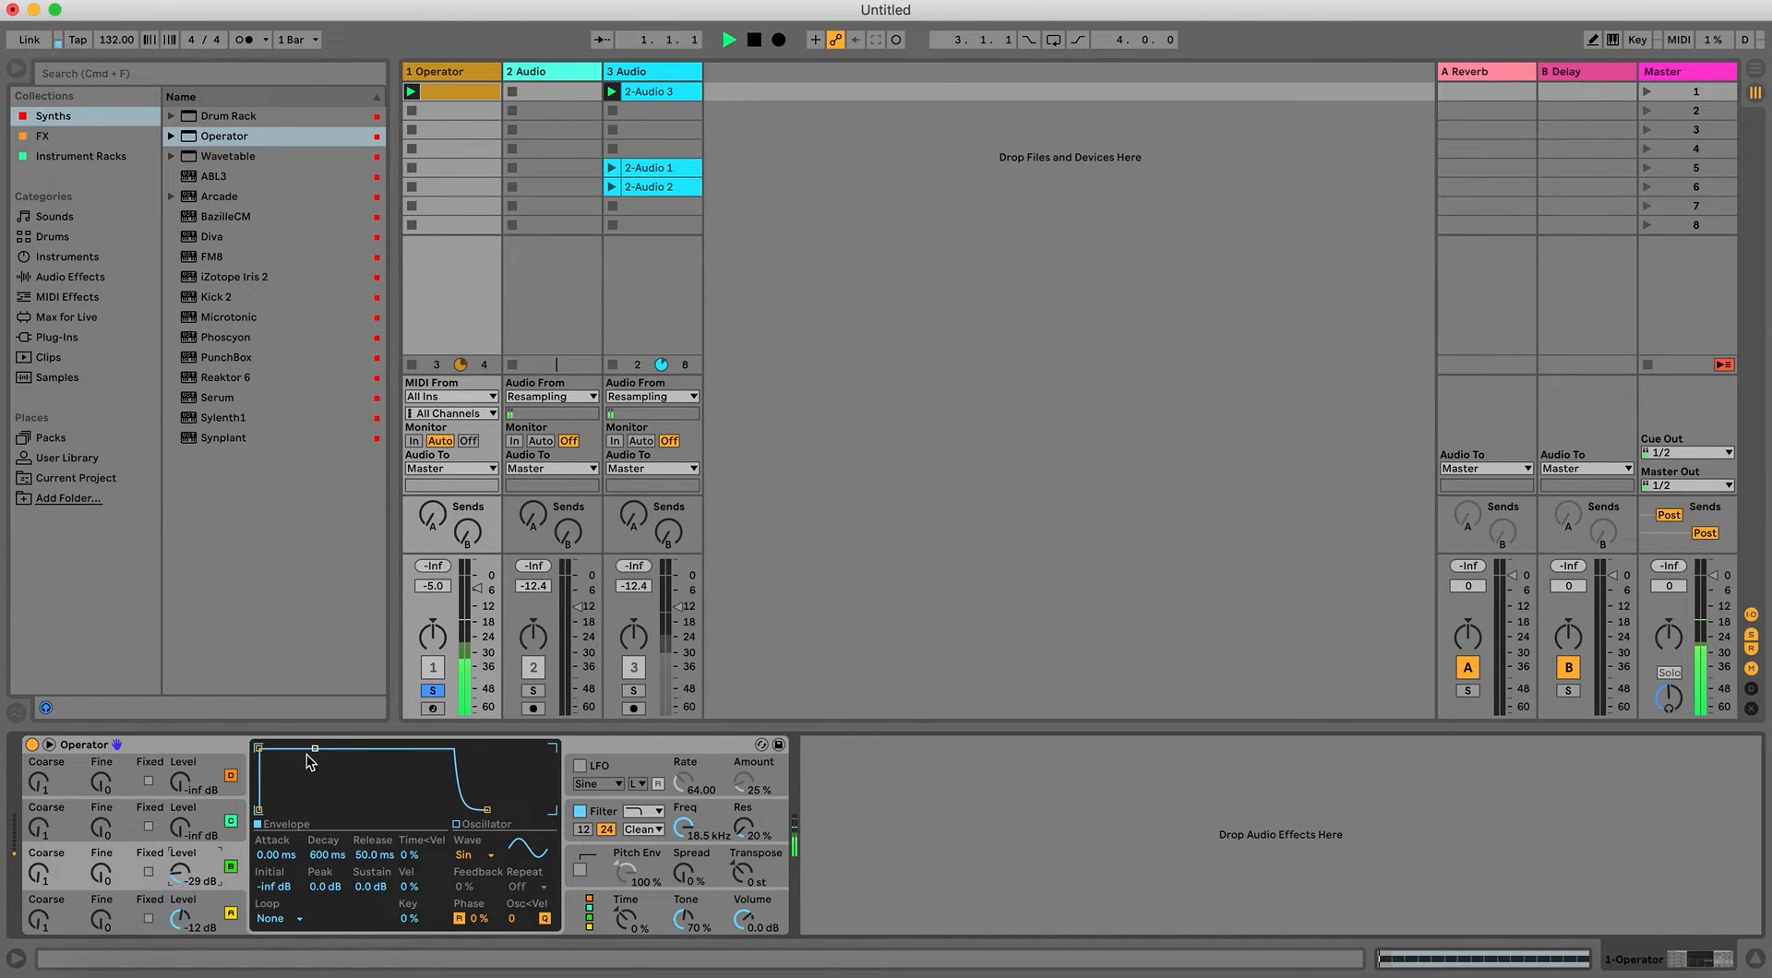
{"action": "key", "text": "space"}
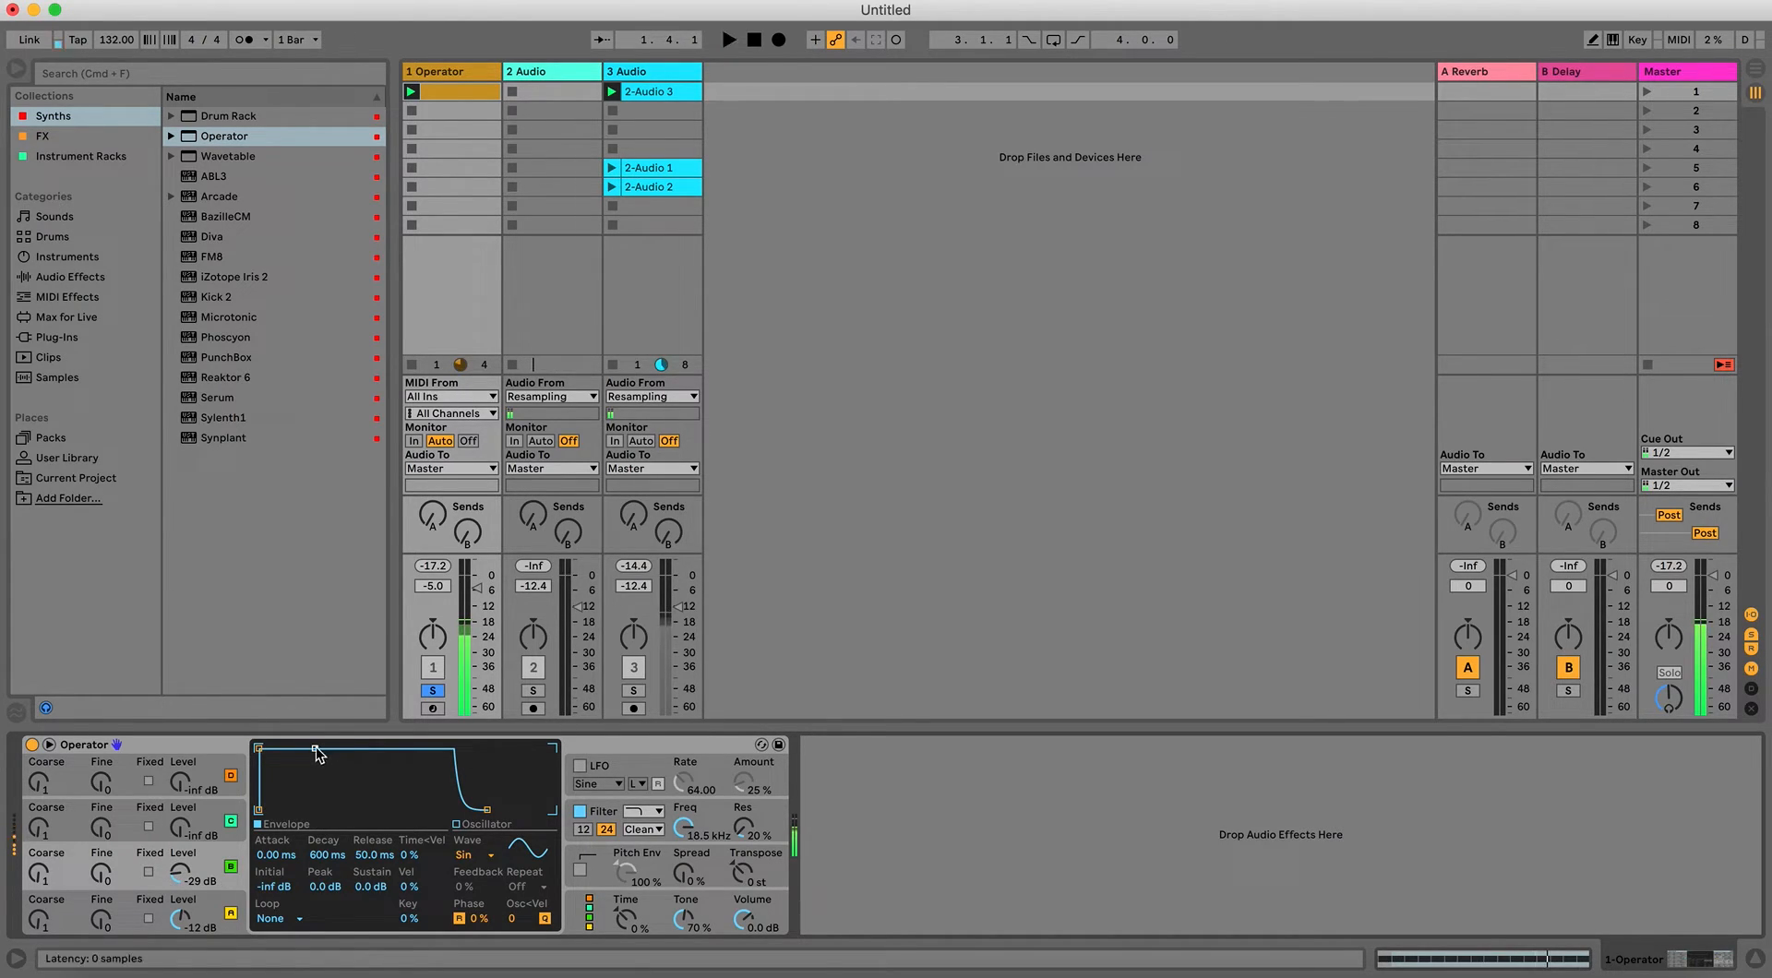
Set oscillator A's envelope to an attack of 7.31 ms and a decay of 410 ms while listening to the loop.
{"action": "left_click", "coordinate": [218, 906]}
{"action": "key", "text": "space"}
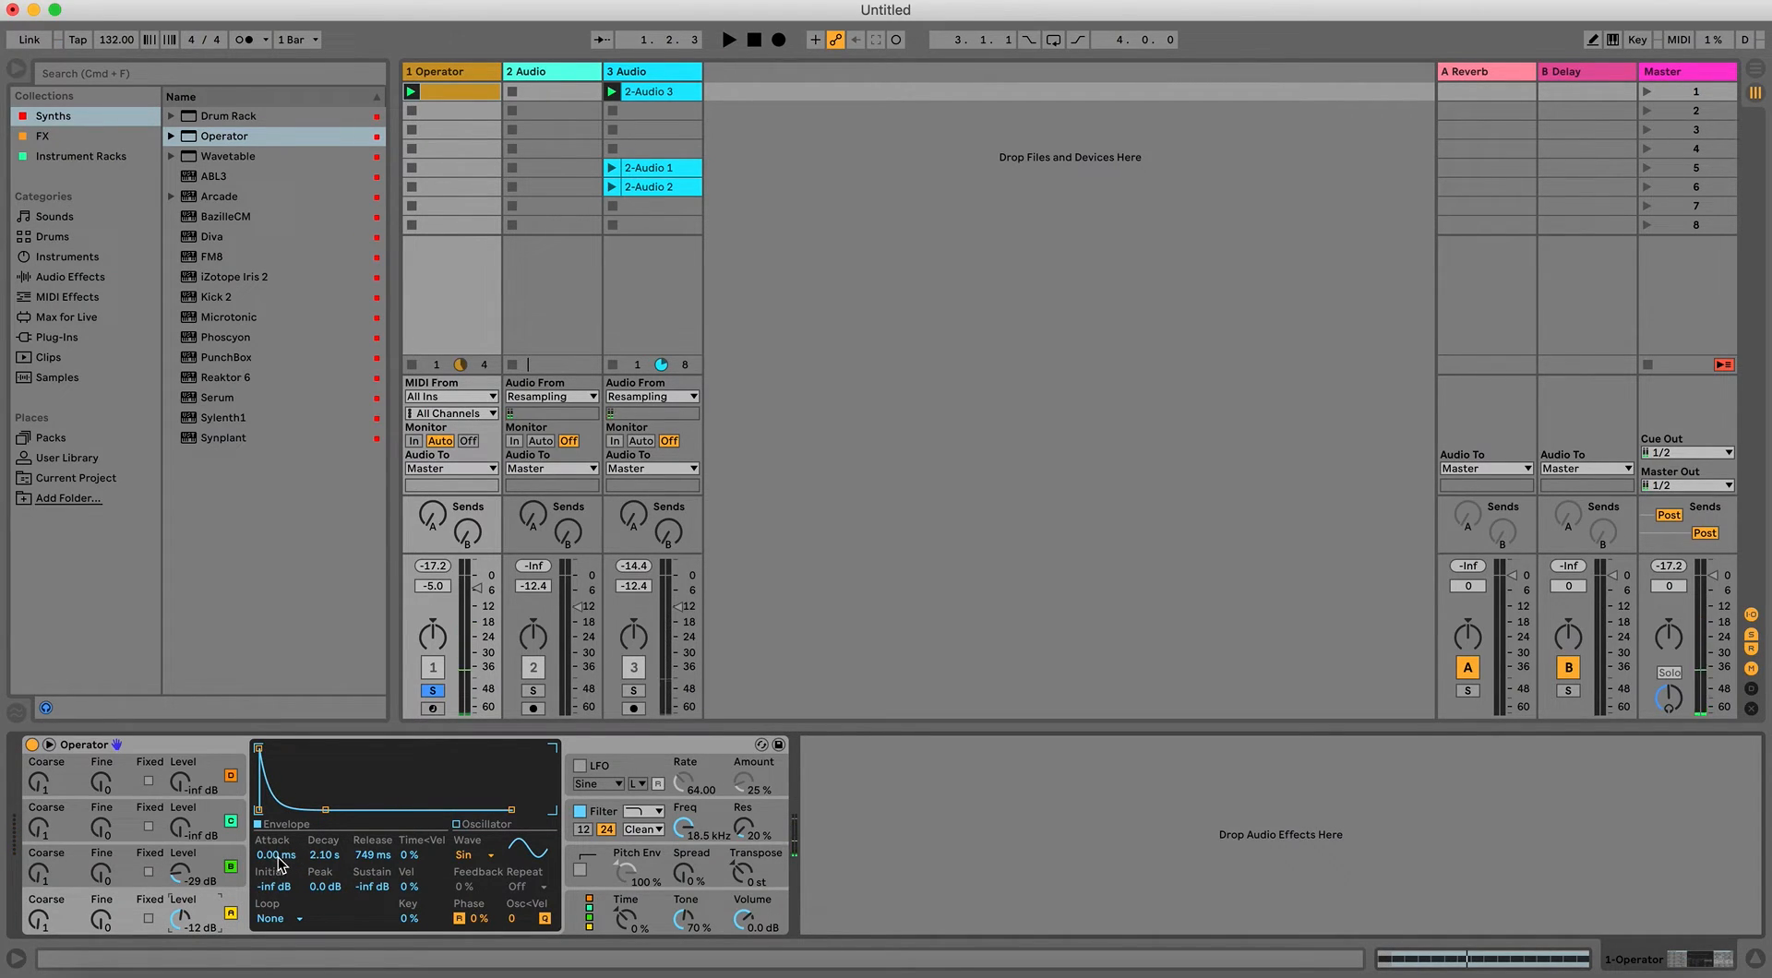
{"action": "left_click_drag", "start_coordinate": [277, 854], "coordinate": [328, 869]}
{"action": "key", "text": "space"}
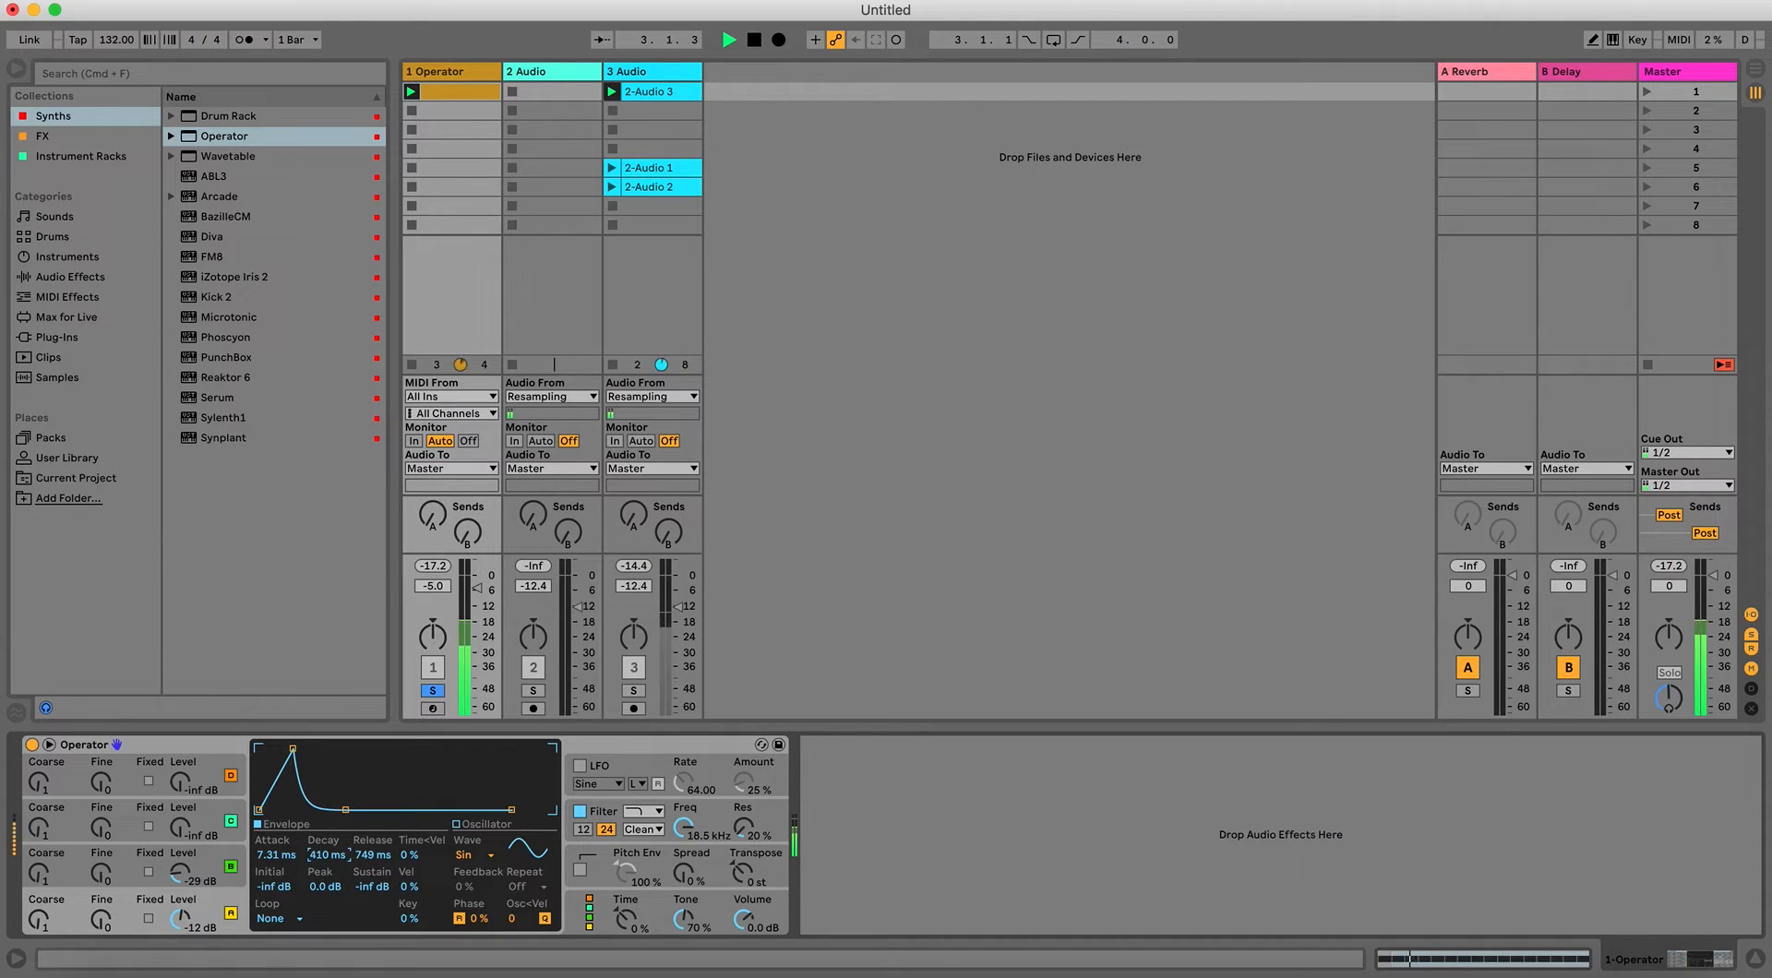
Reset the Operator track's peak reading and lower oscillator B's level to -31 dB.
{"action": "left_click", "coordinate": [428, 568]}
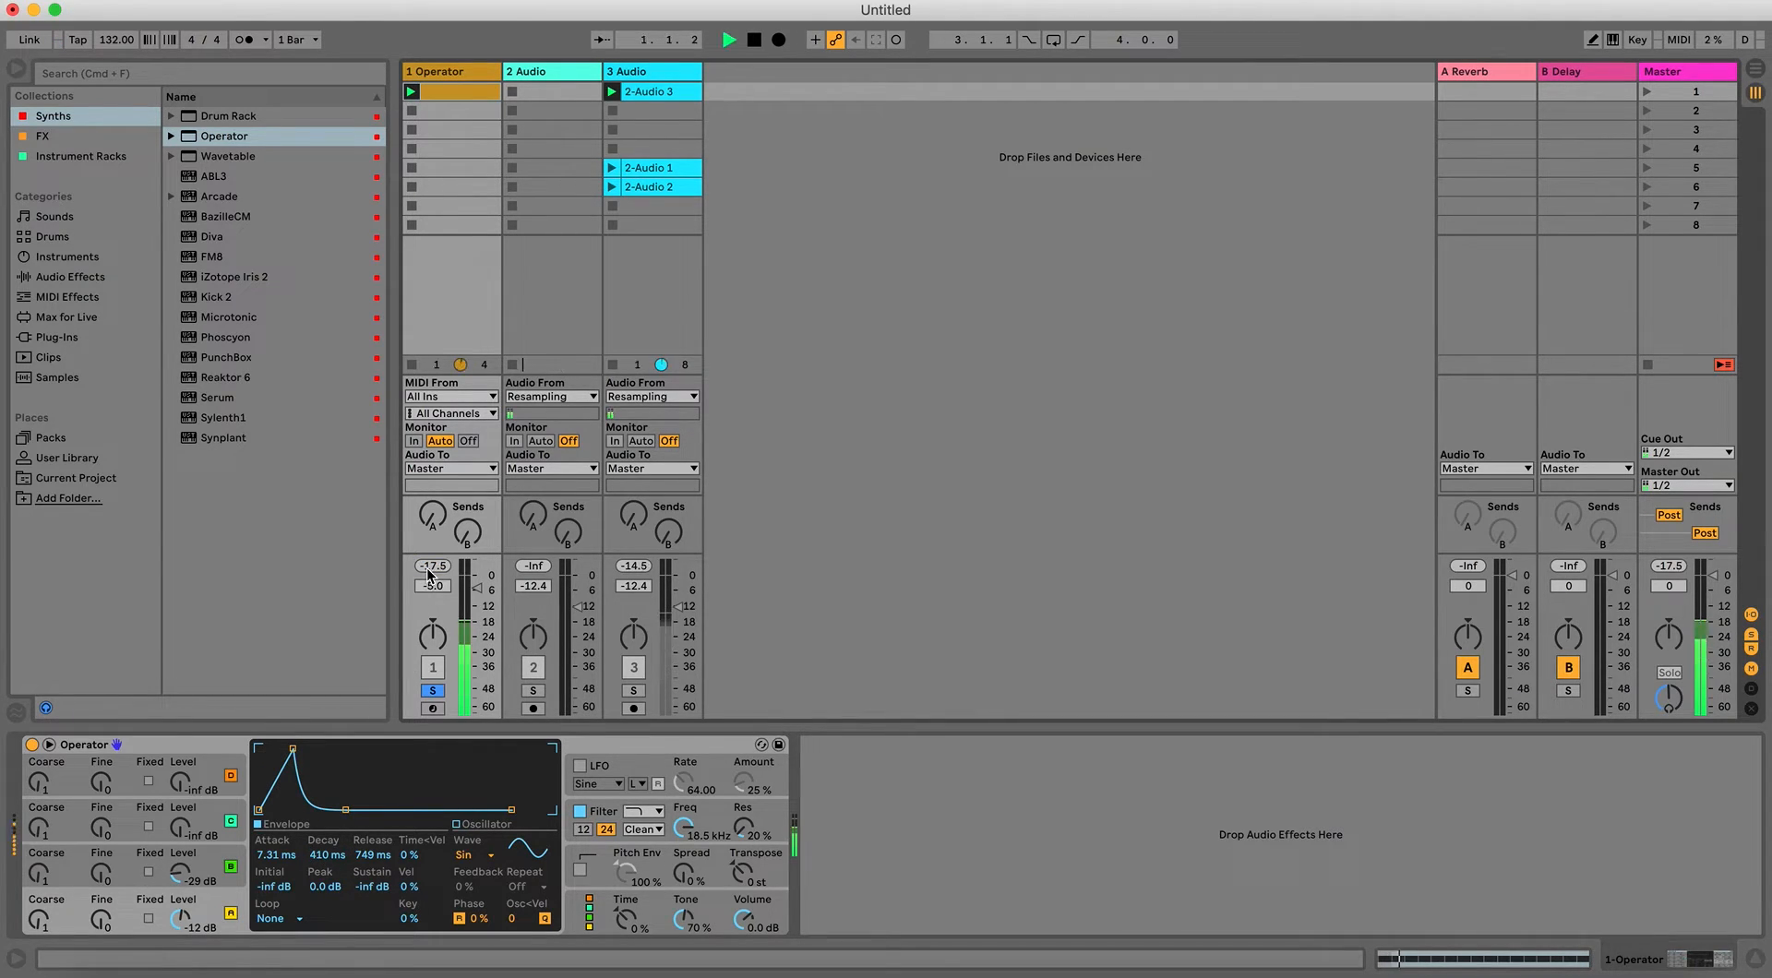
{"action": "left_click_drag", "start_coordinate": [181, 873], "coordinate": [181, 866]}
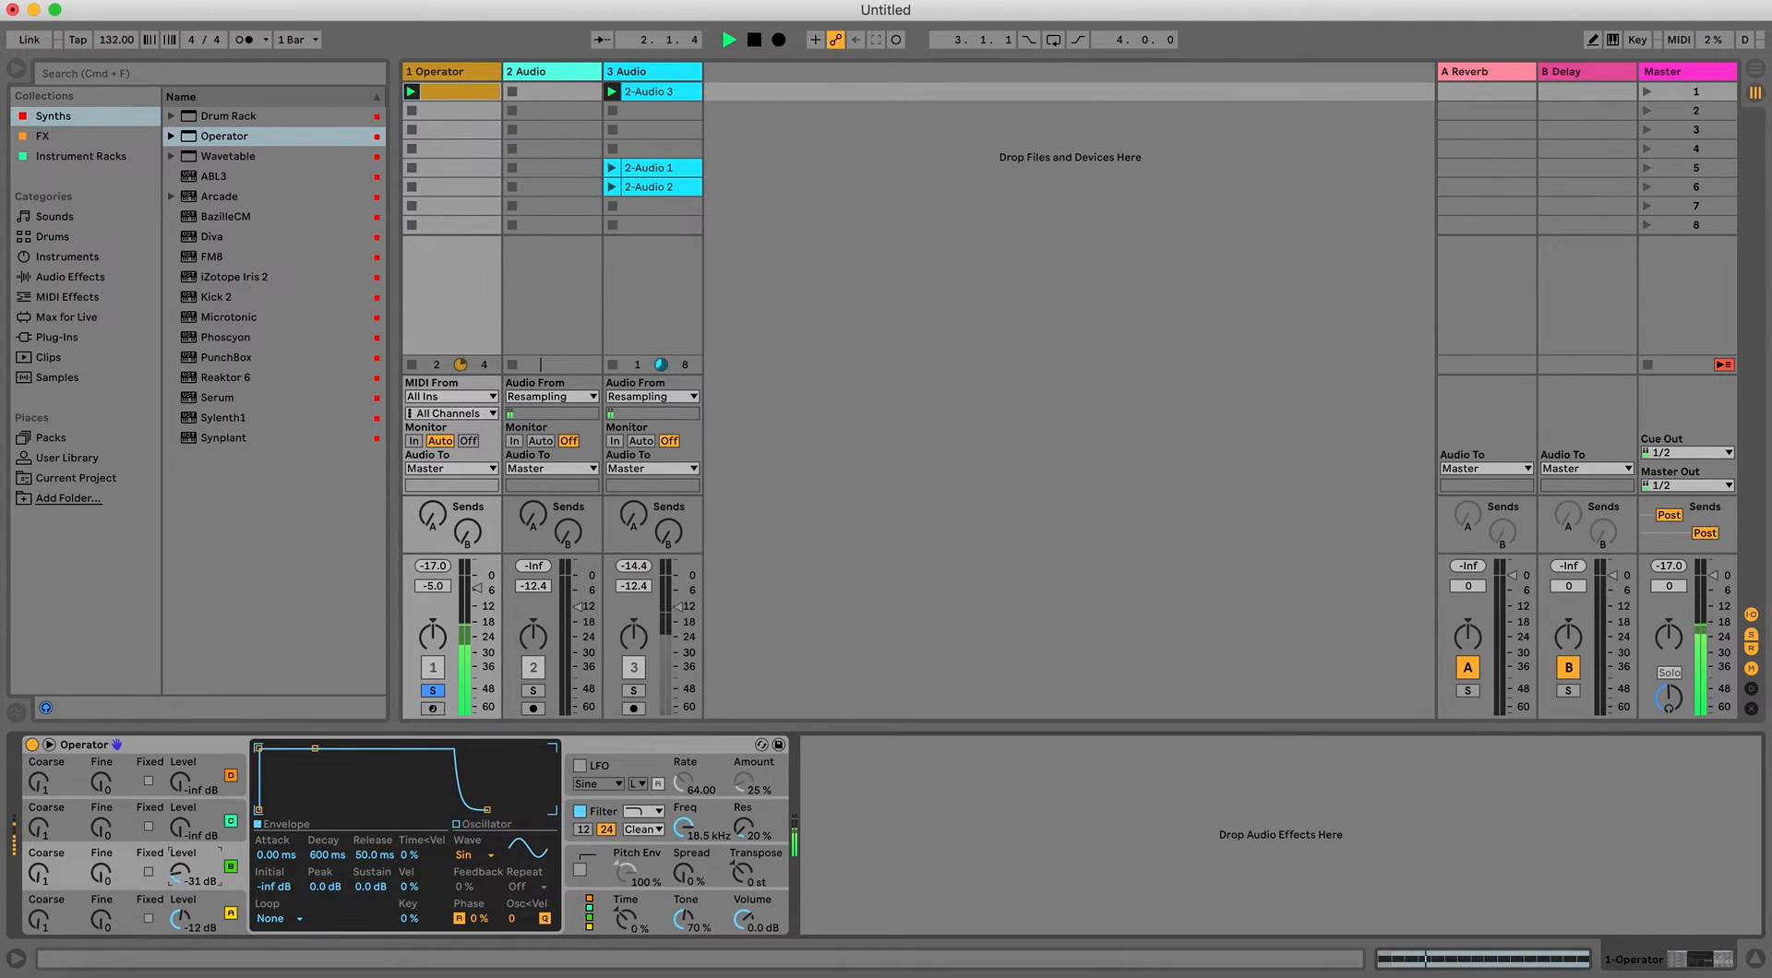
{"action": "key", "text": "space"}
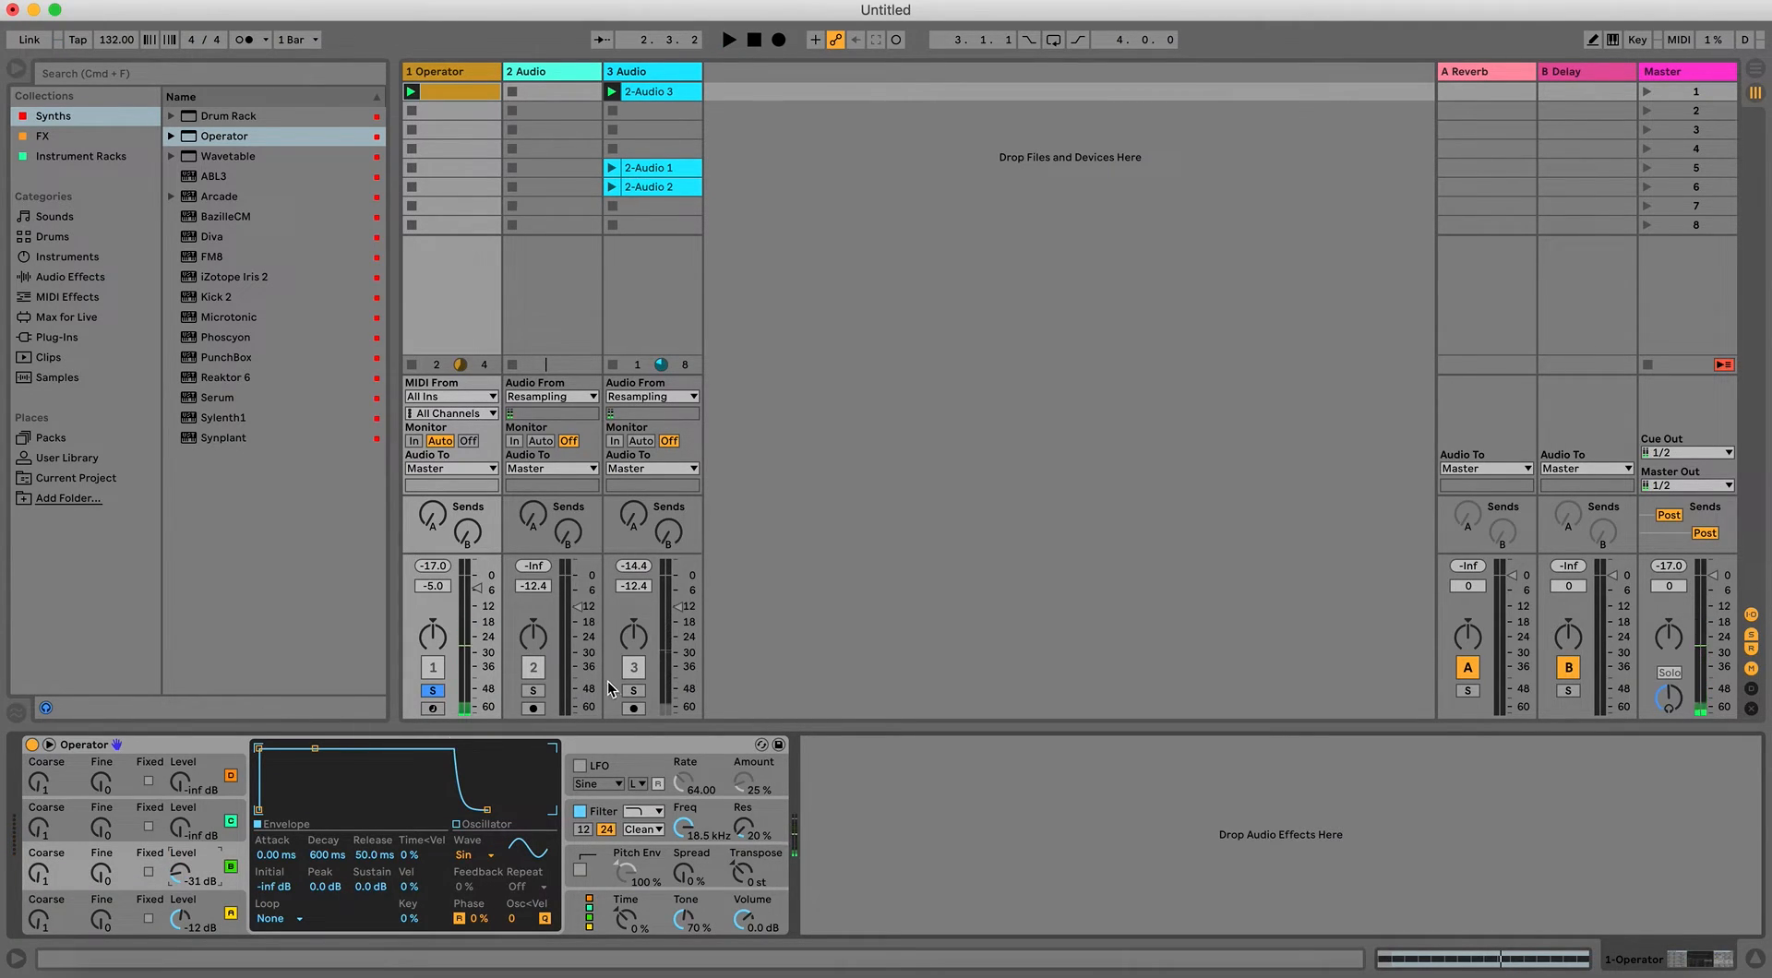
Solo the kick track alongside the Operator track and play both together.
{"action": "left_click", "coordinate": [634, 692]}
{"action": "key", "text": "space"}
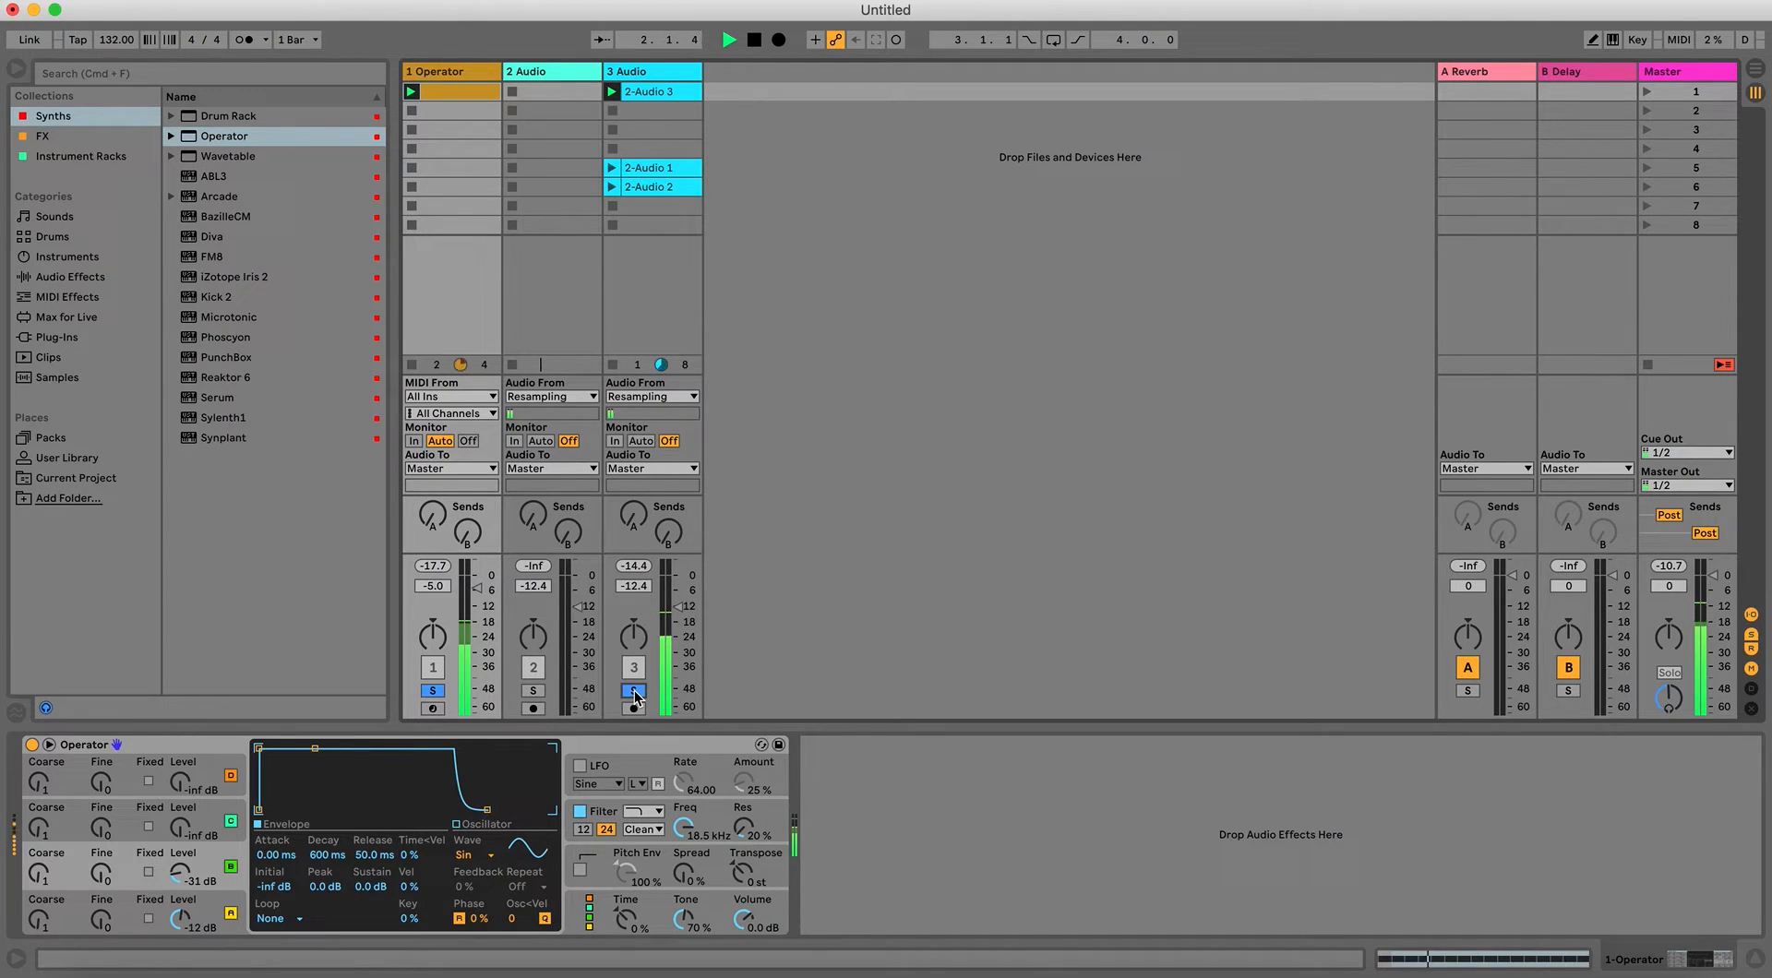
{"action": "key", "text": "space"}
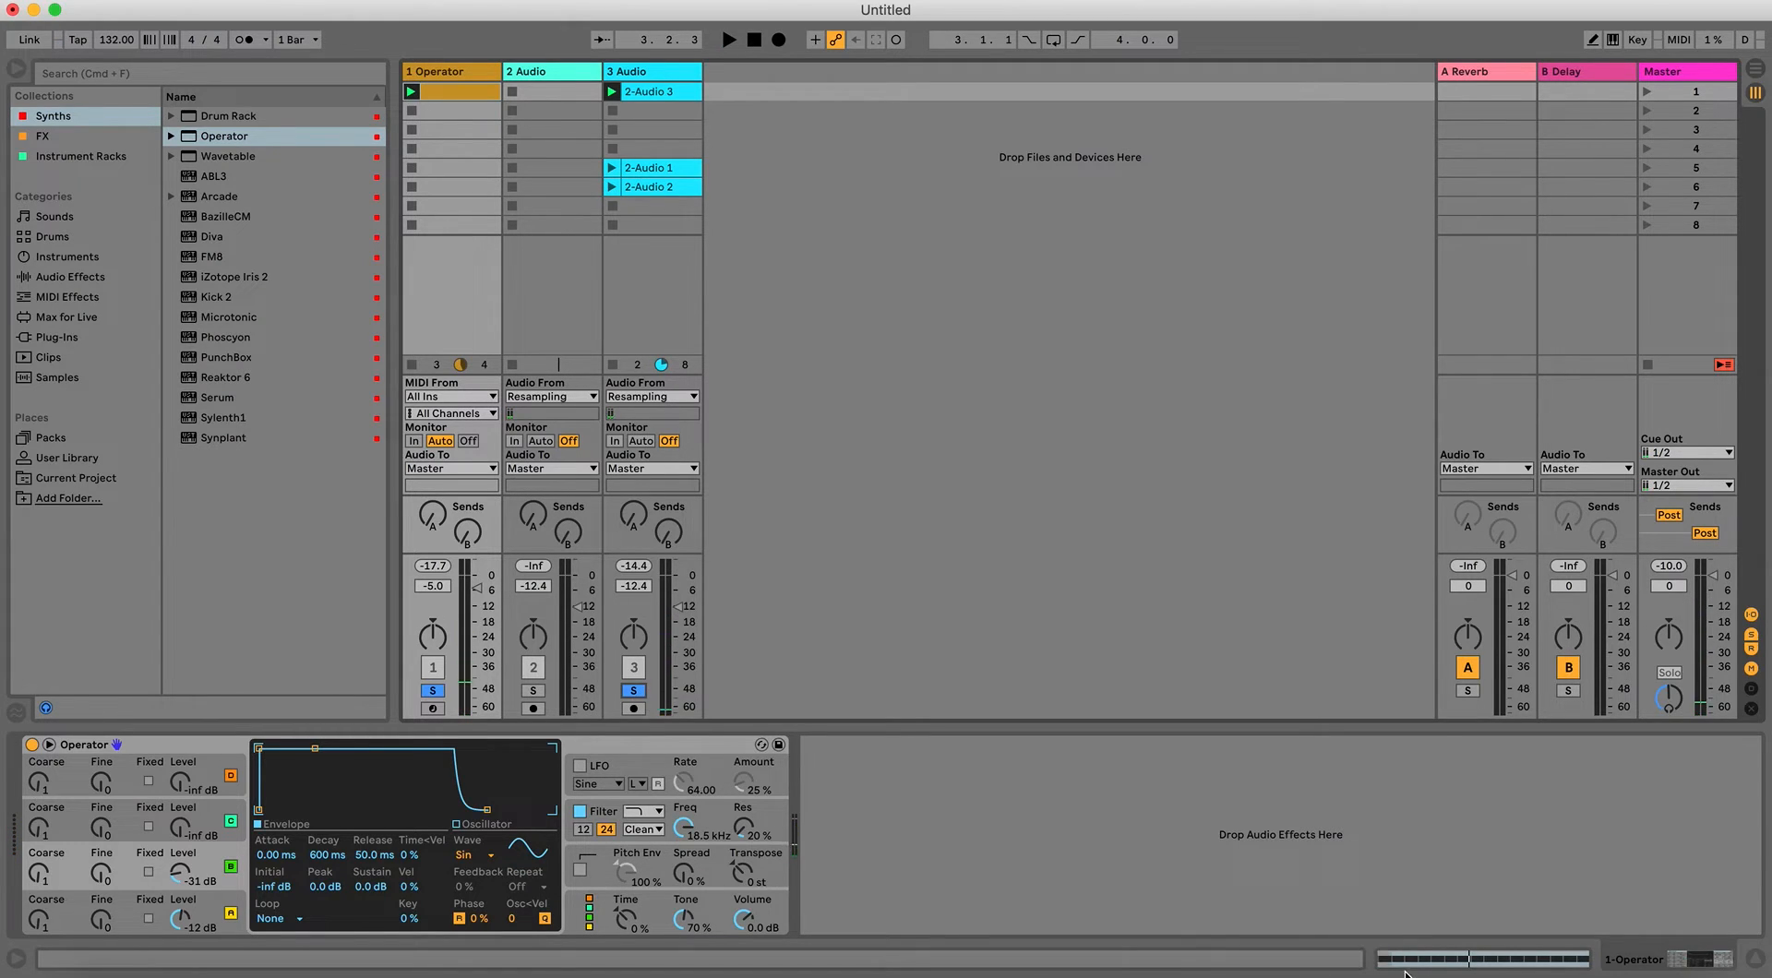
Solo only the Operator track, arm the second track and record the bass pattern into its first slot.
{"action": "key", "text": "shift+Tab"}
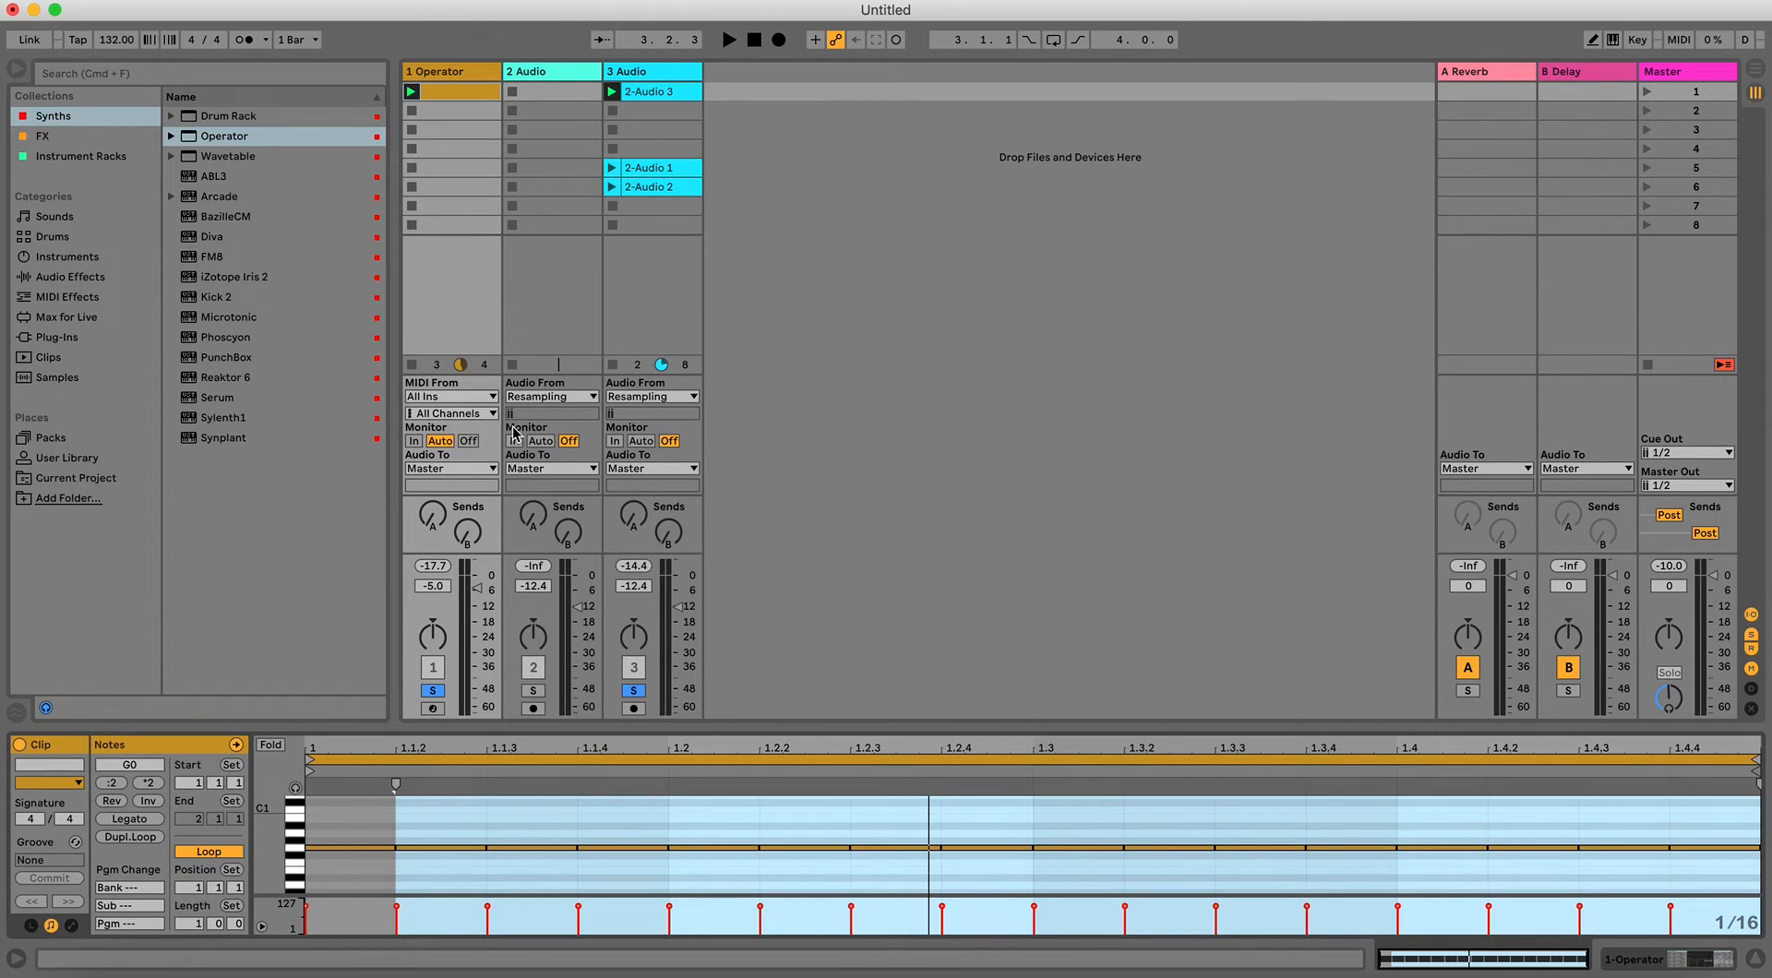
{"action": "left_click", "coordinate": [432, 690]}
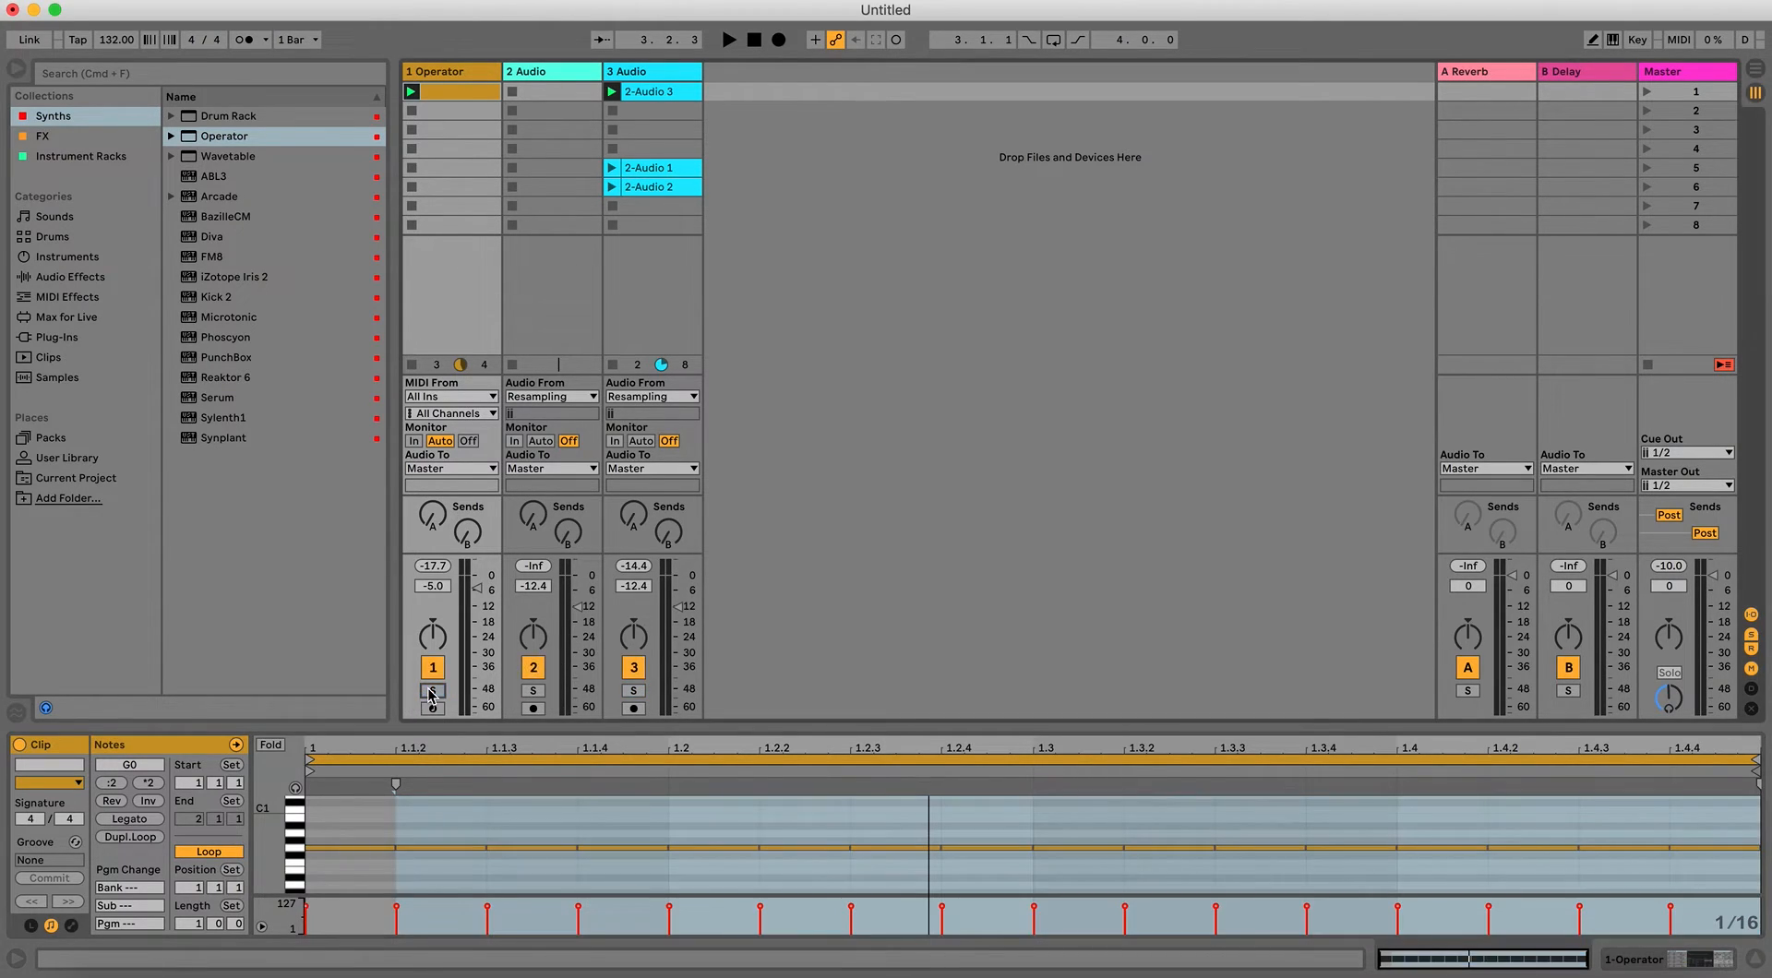
{"action": "left_click", "coordinate": [533, 708]}
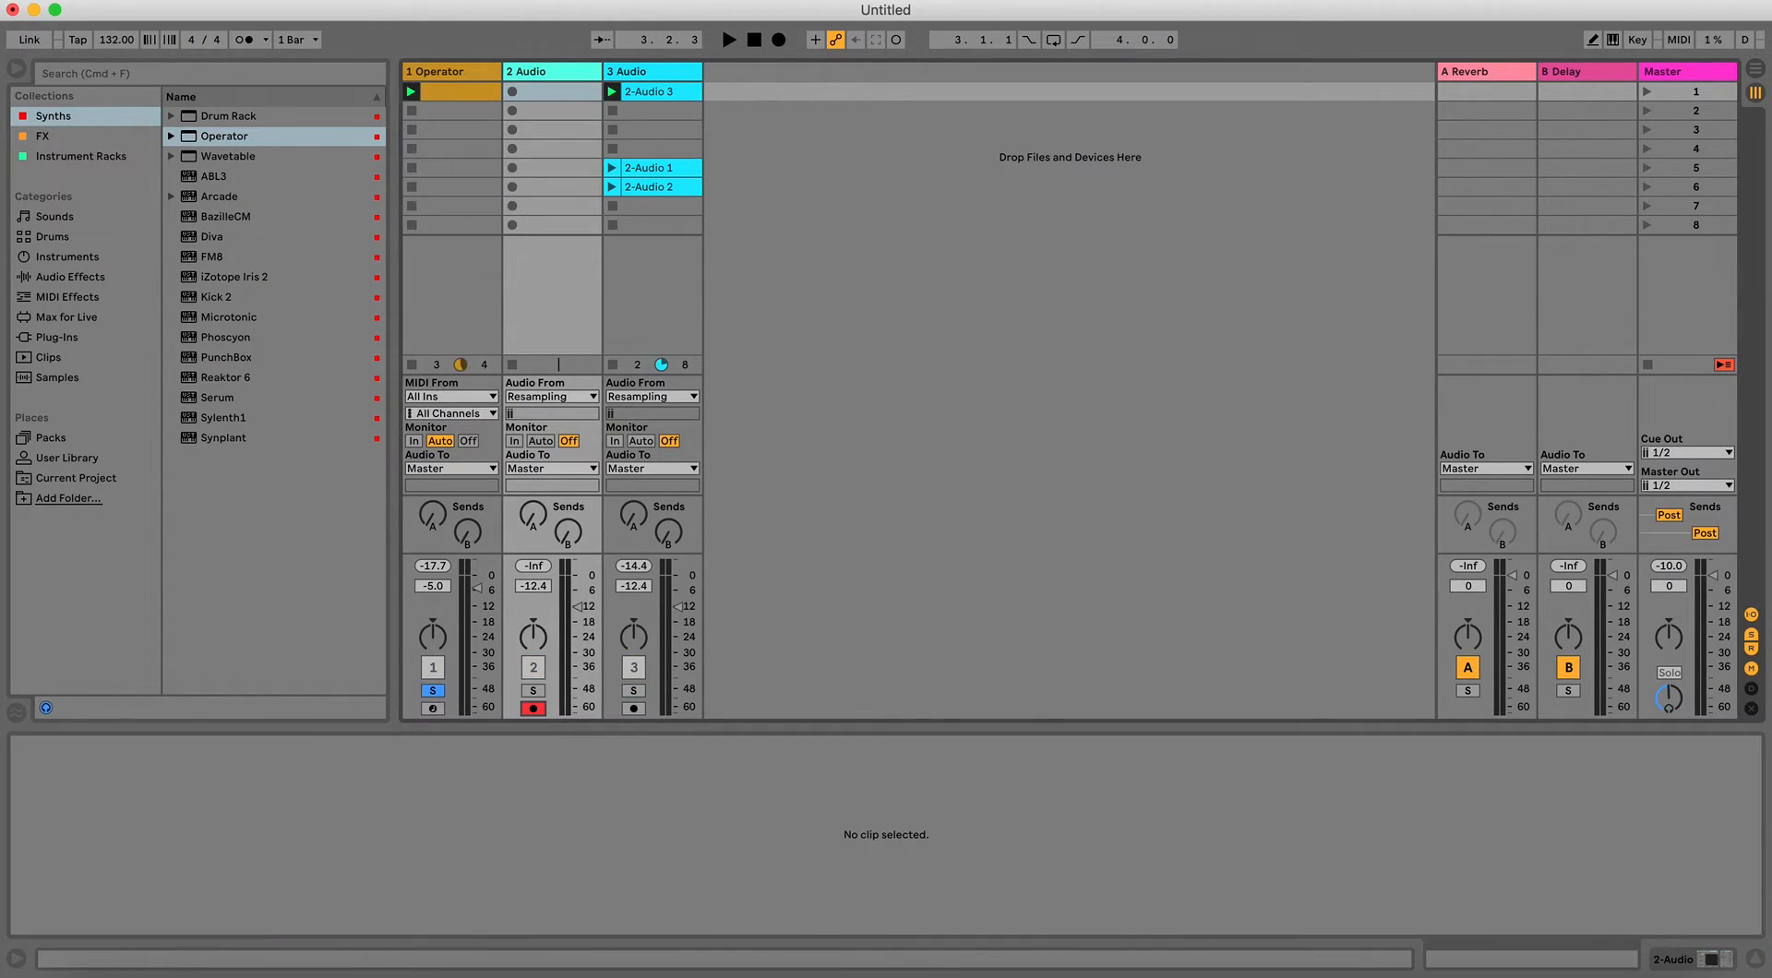
{"action": "left_click", "coordinate": [513, 90]}
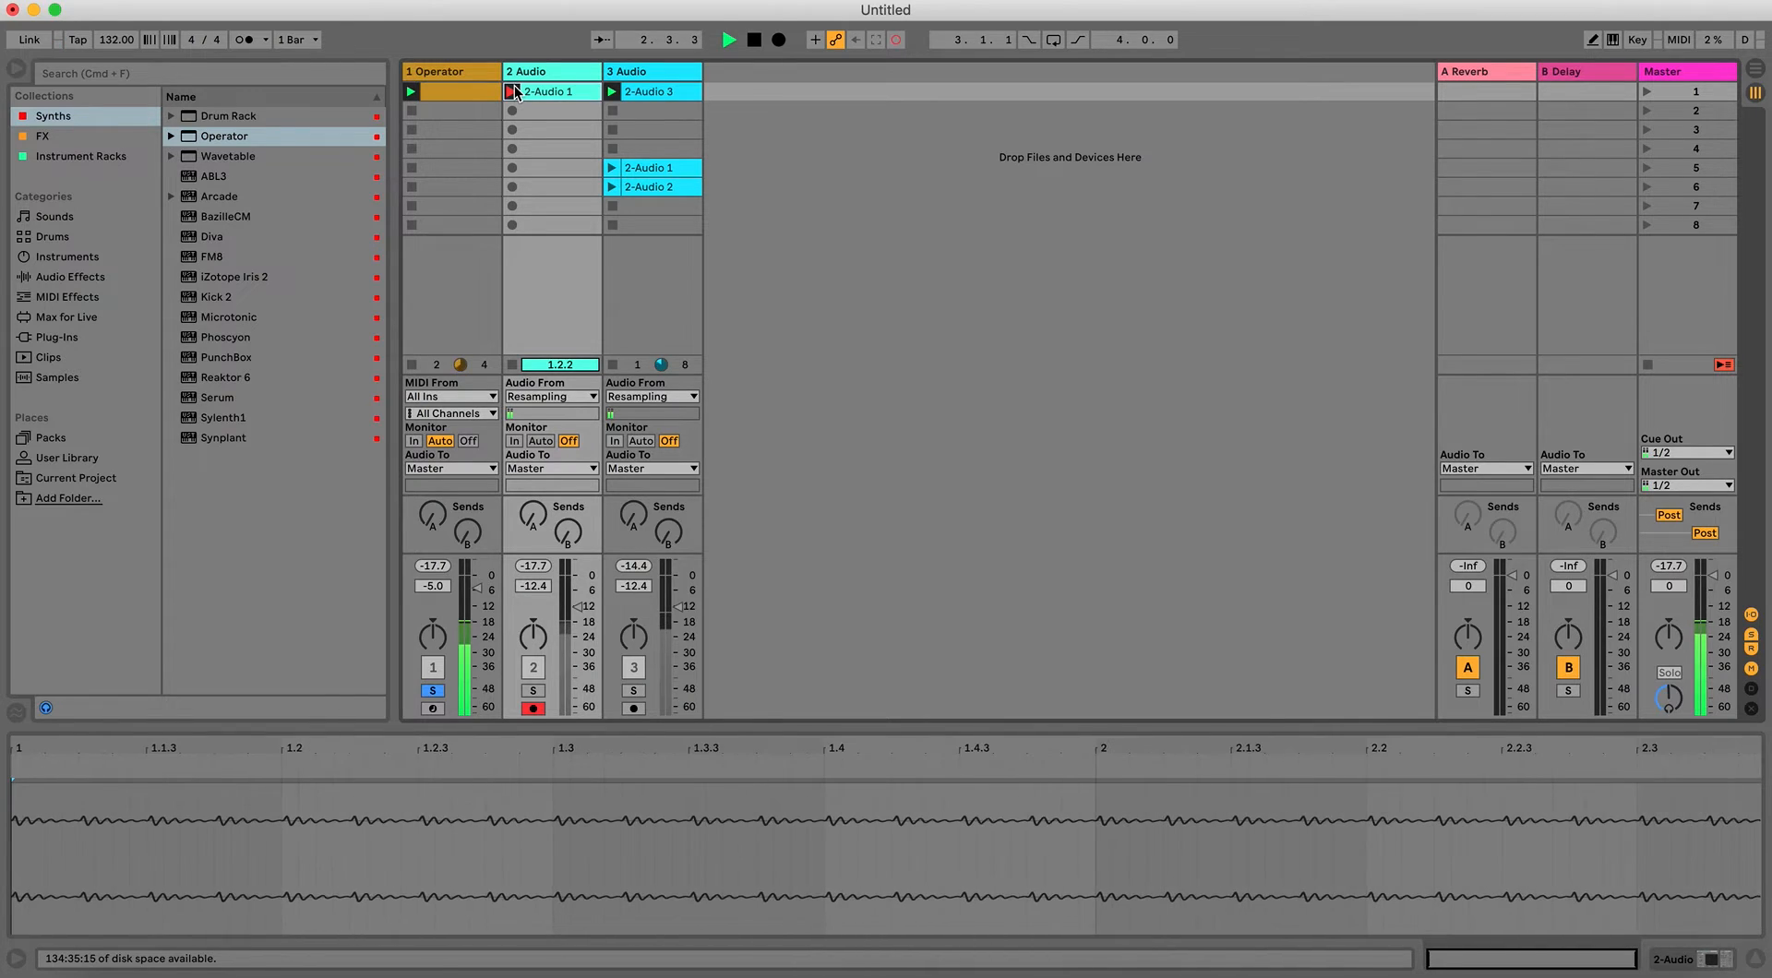
{"action": "left_click", "coordinate": [513, 91]}
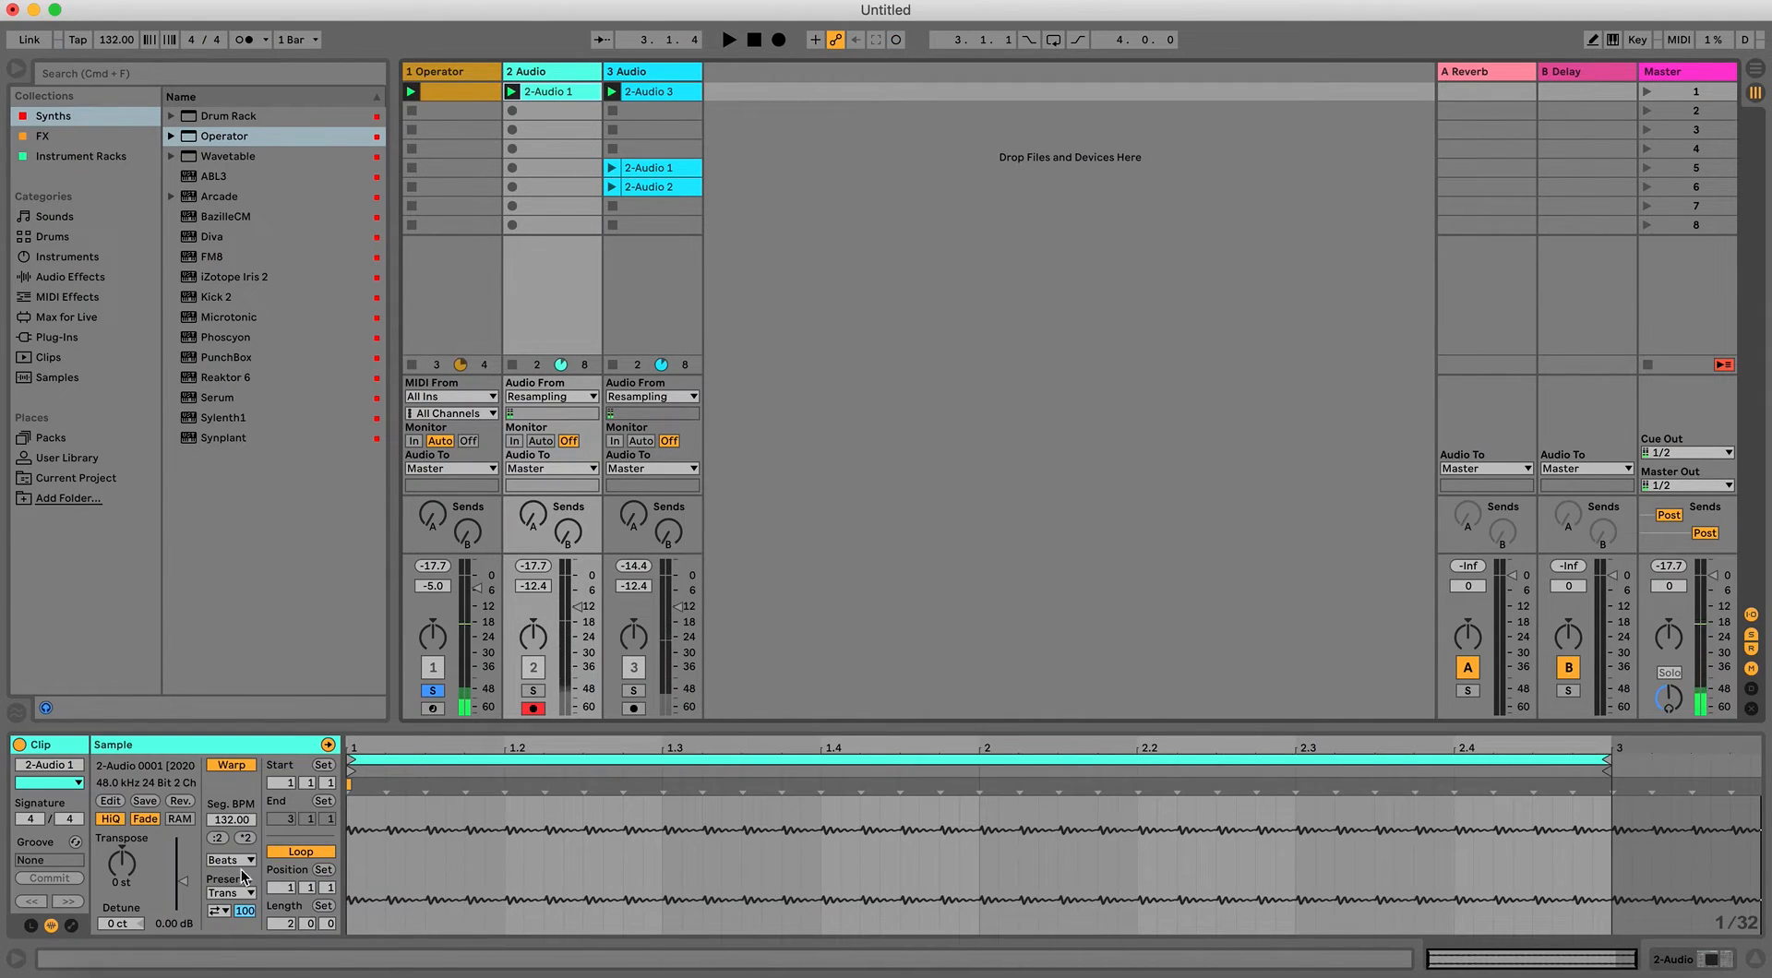
Set the recorded bass clip's gain to 15 dB and play it with the kick clip while Operator is muted.
{"action": "key", "text": "Tab"}
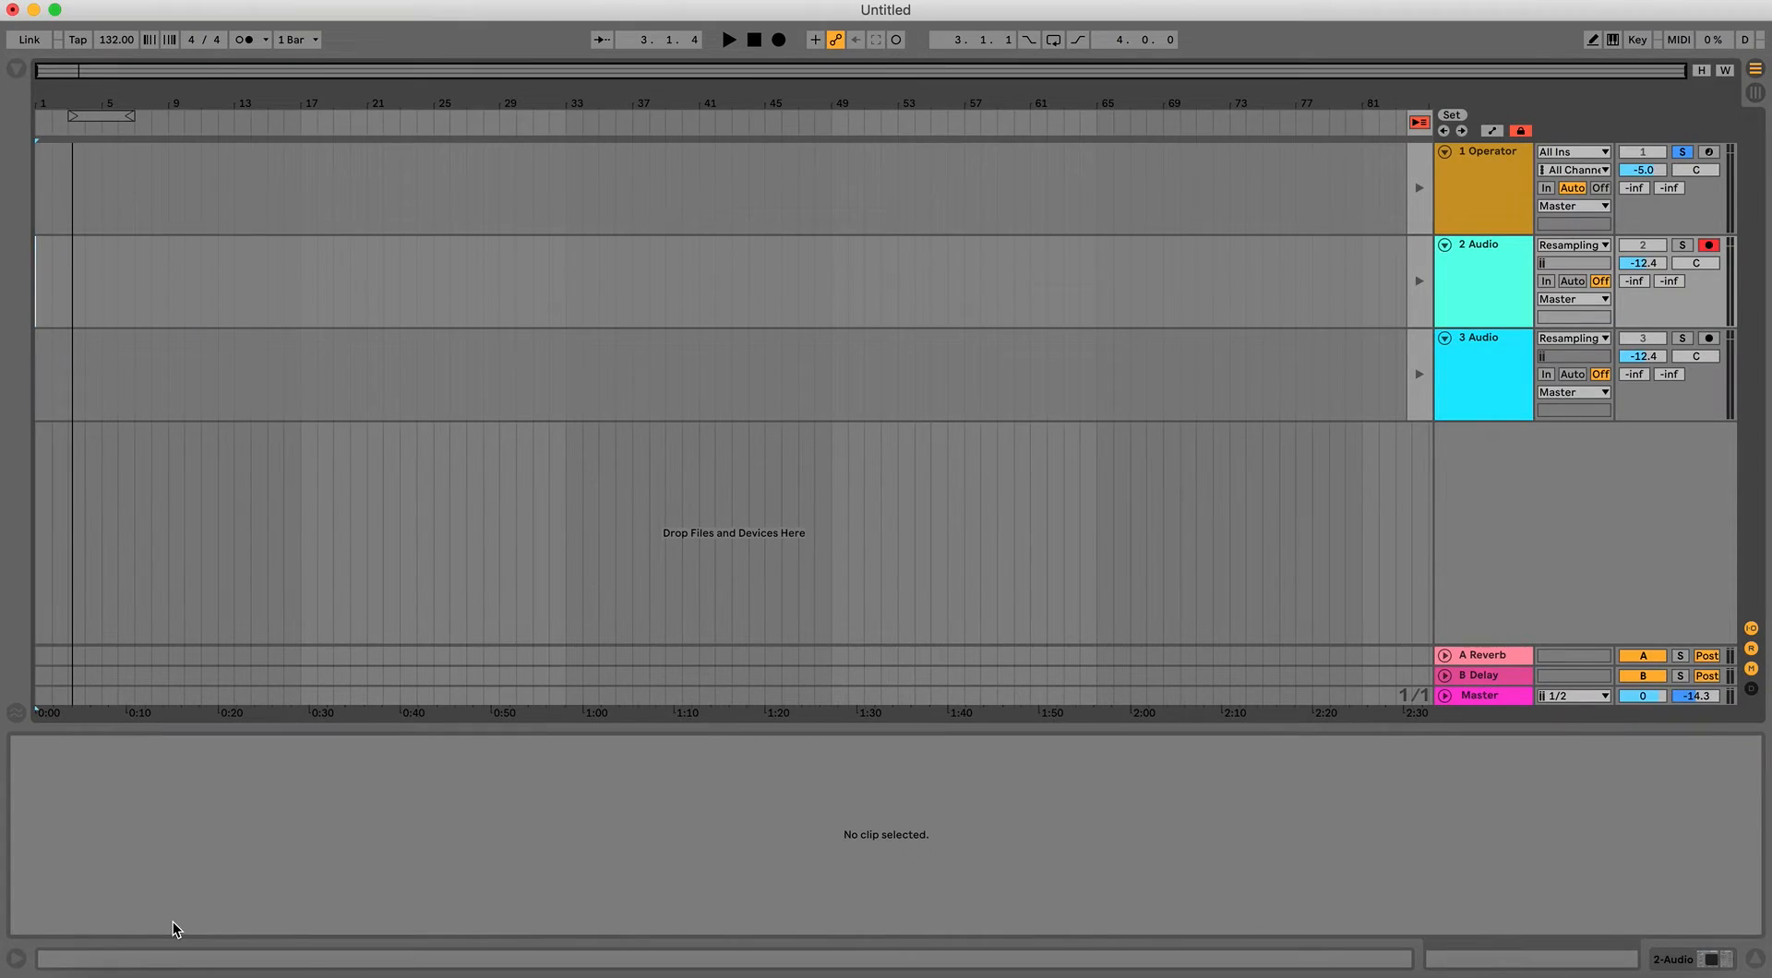
{"action": "key", "text": "Tab"}
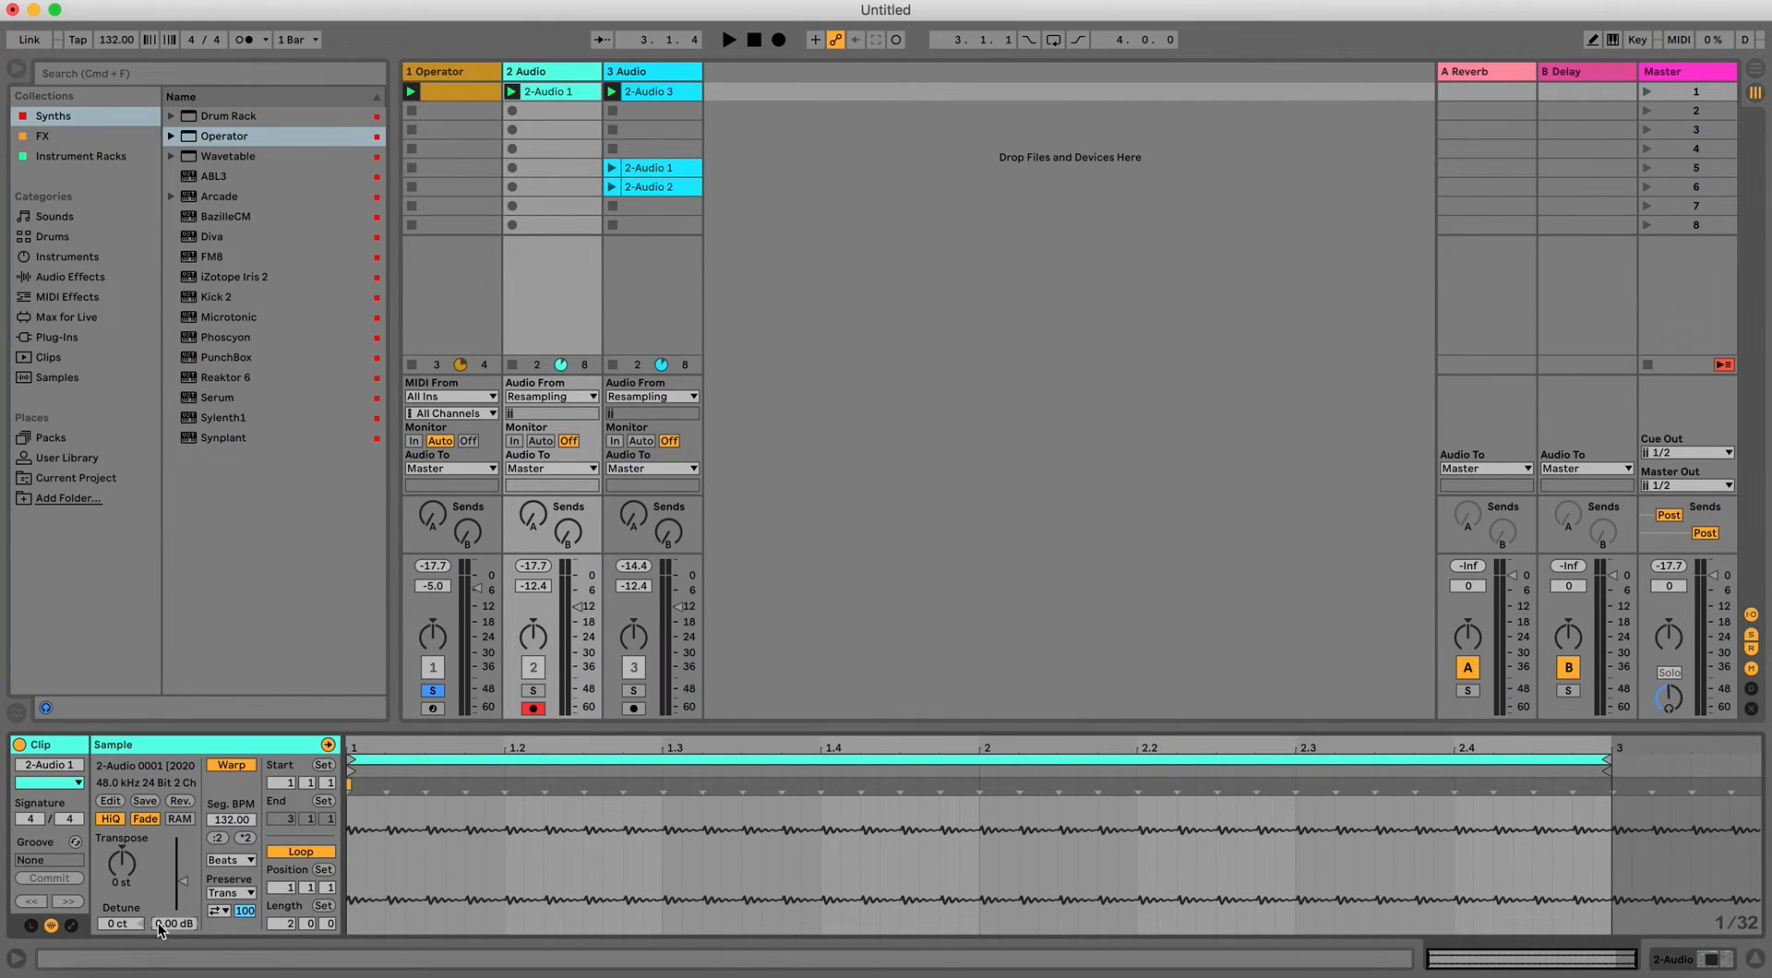
{"action": "type", "text": "5"}
{"action": "key", "text": "Return"}
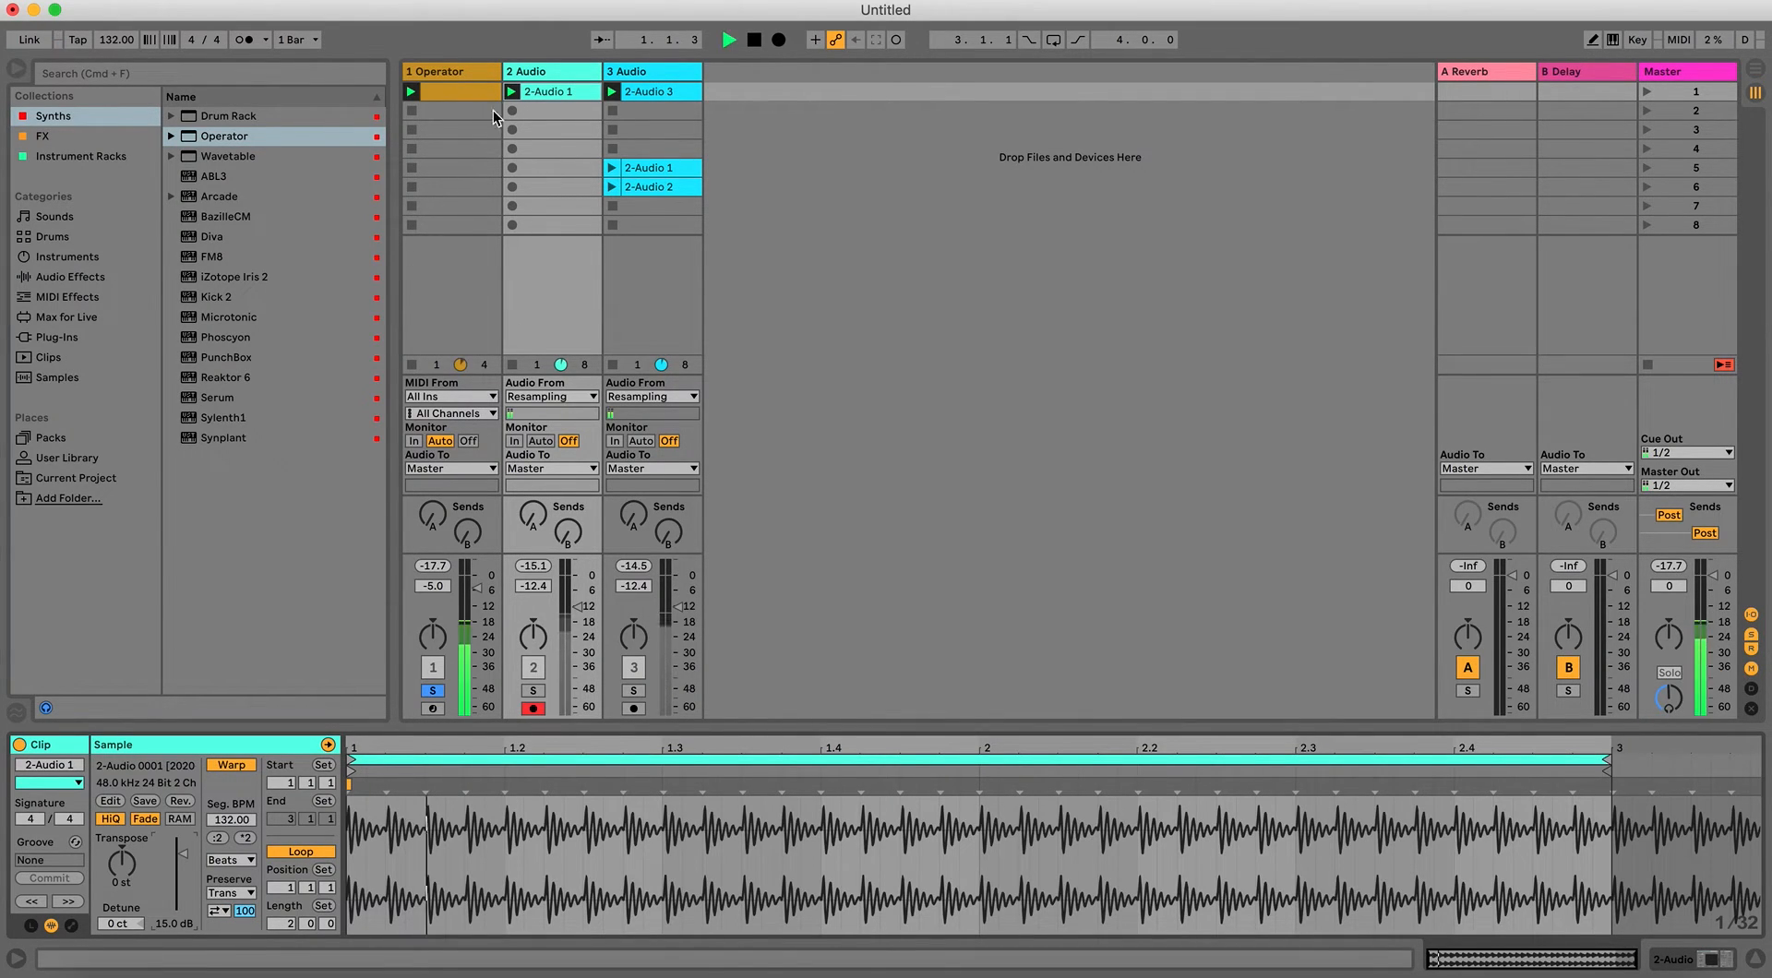
{"action": "key", "text": "space"}
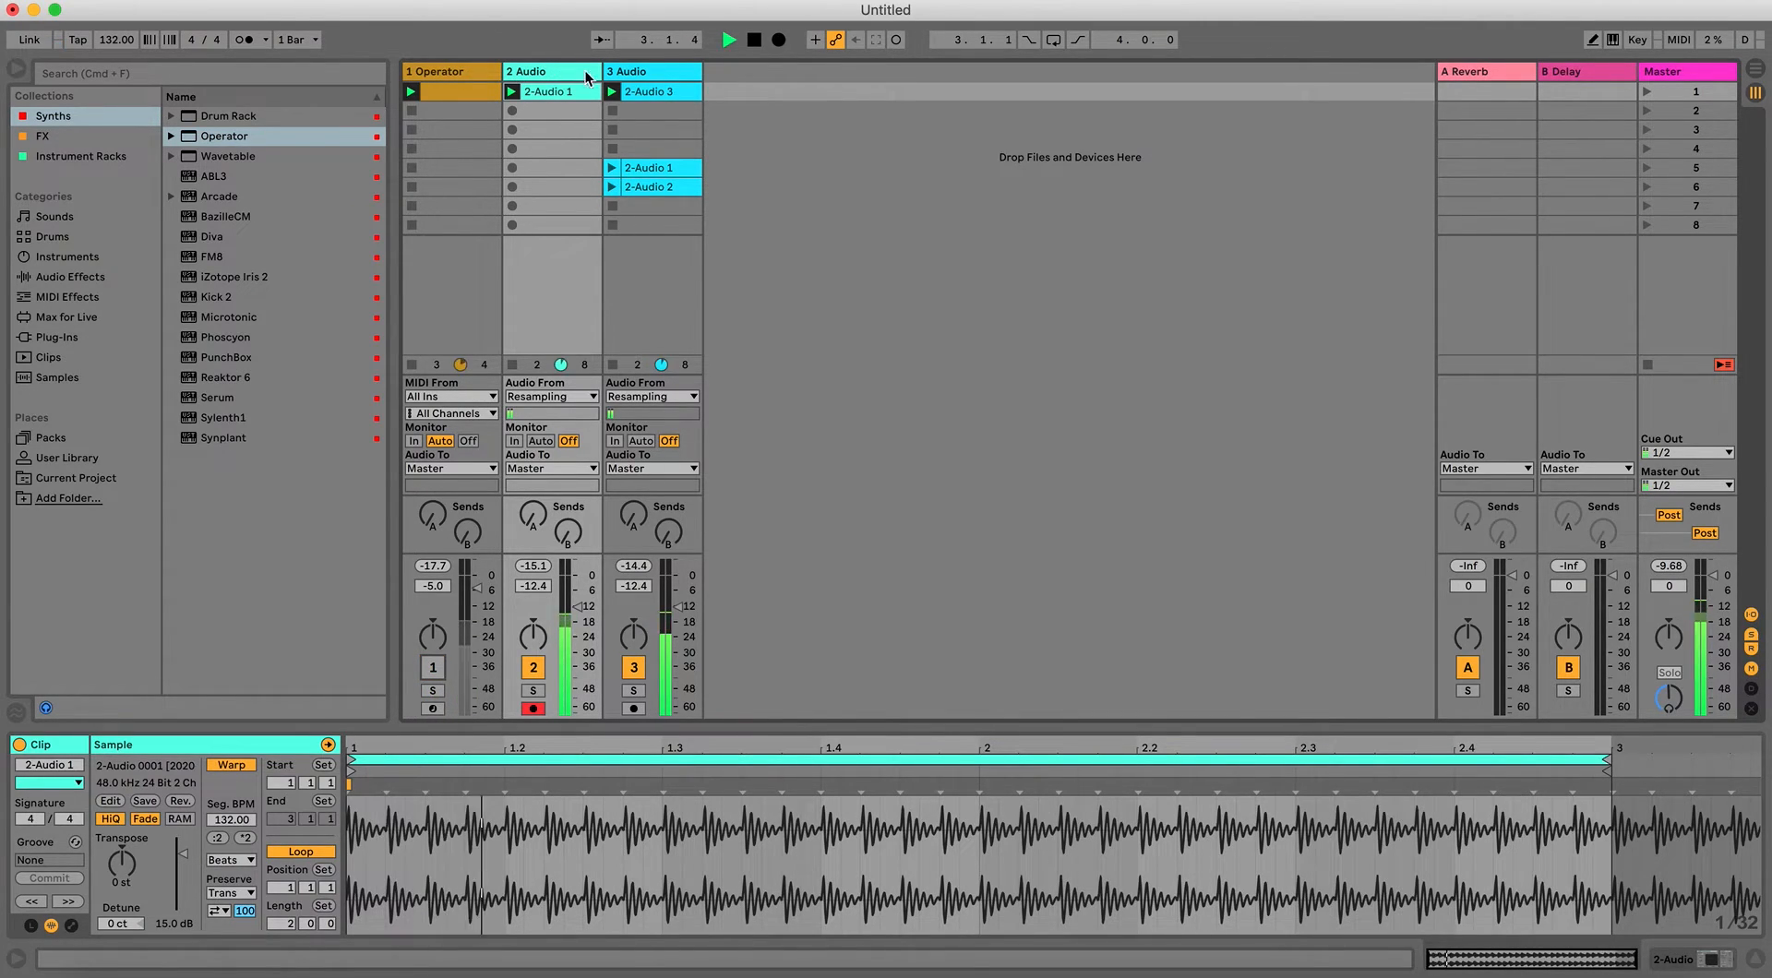
Stop playback and move the recorded bass clip on the second track down to the fifth slot.
{"action": "left_click", "coordinate": [635, 72]}
{"action": "key", "text": "space"}
{"action": "left_click", "coordinate": [475, 74]}
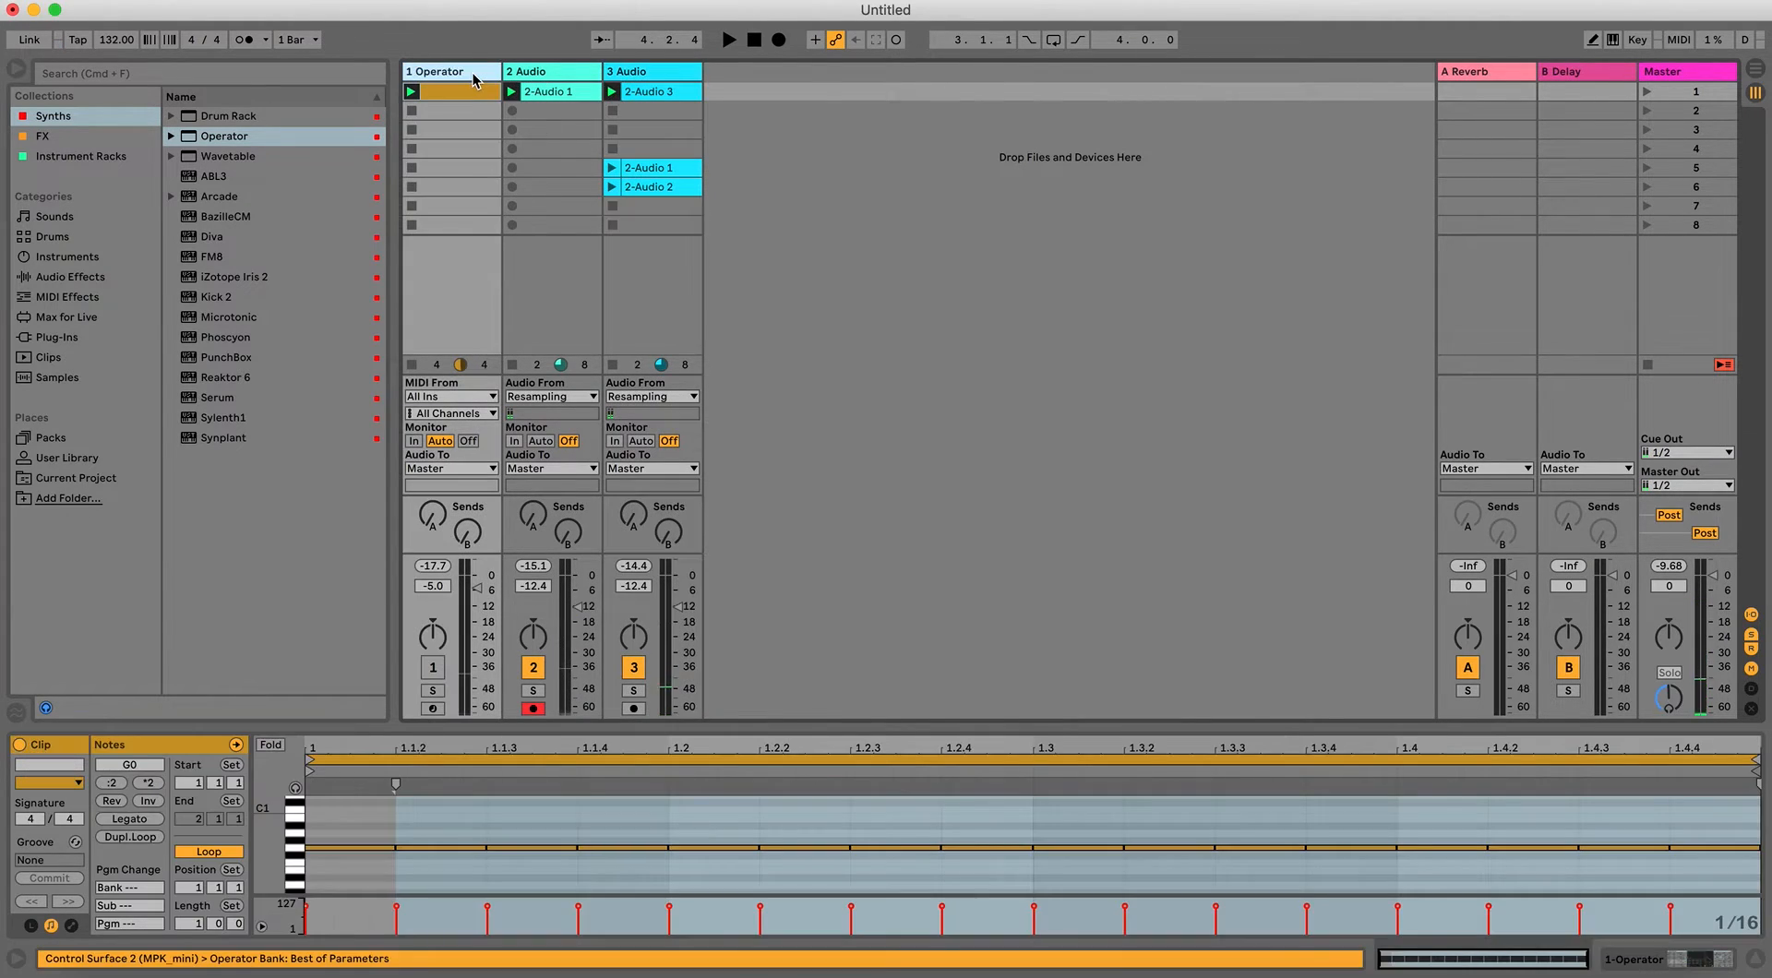
{"action": "left_click", "coordinate": [1657, 957]}
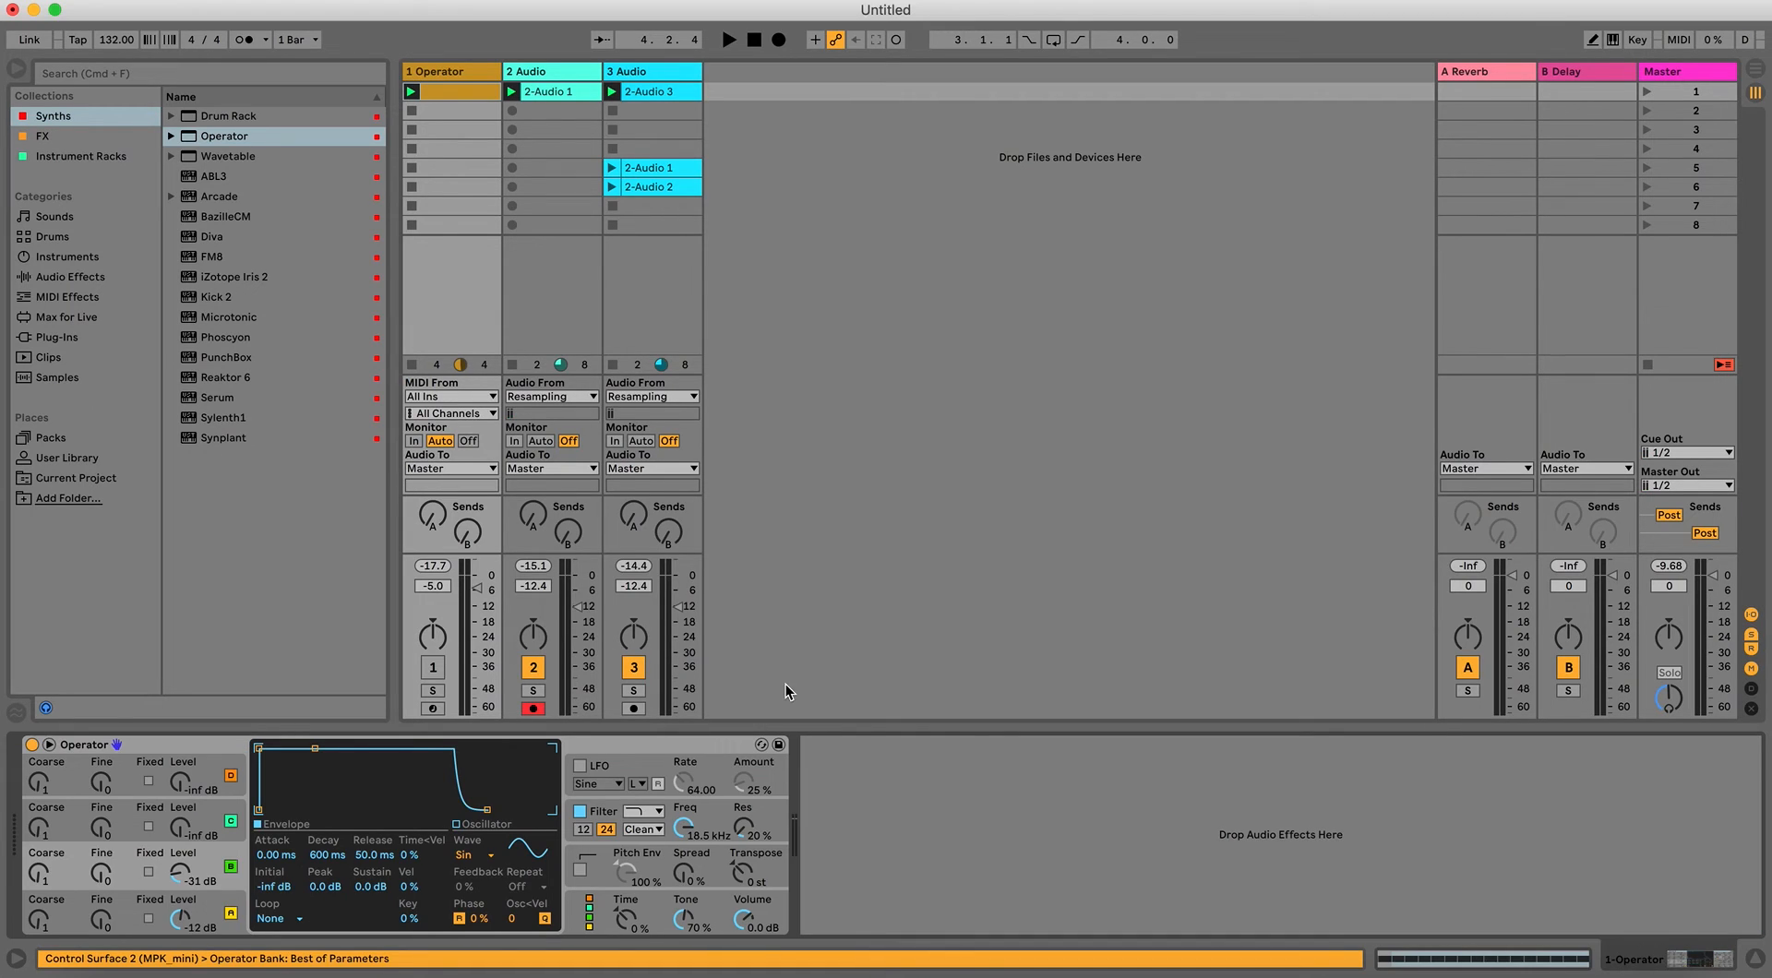
{"action": "left_click", "coordinate": [434, 69]}
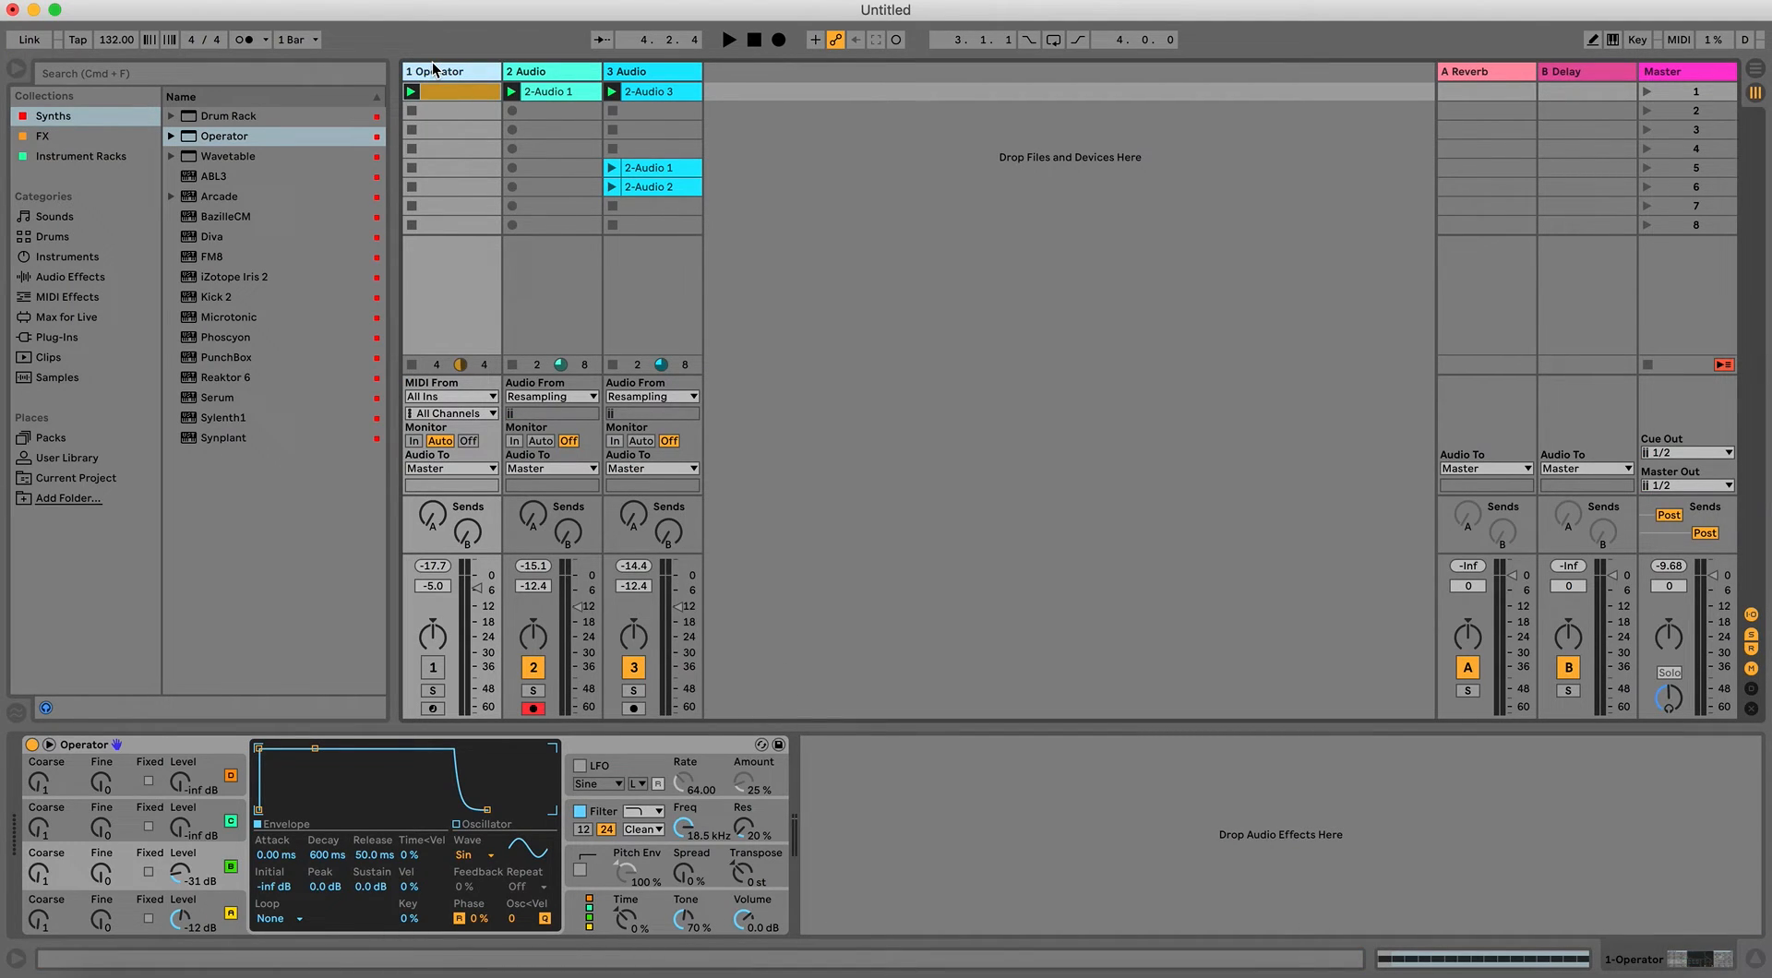
{"action": "key", "text": "space"}
{"action": "key", "text": "space"}
{"action": "left_click_drag", "start_coordinate": [539, 96], "coordinate": [558, 170]}
{"action": "left_click", "coordinate": [486, 114]}
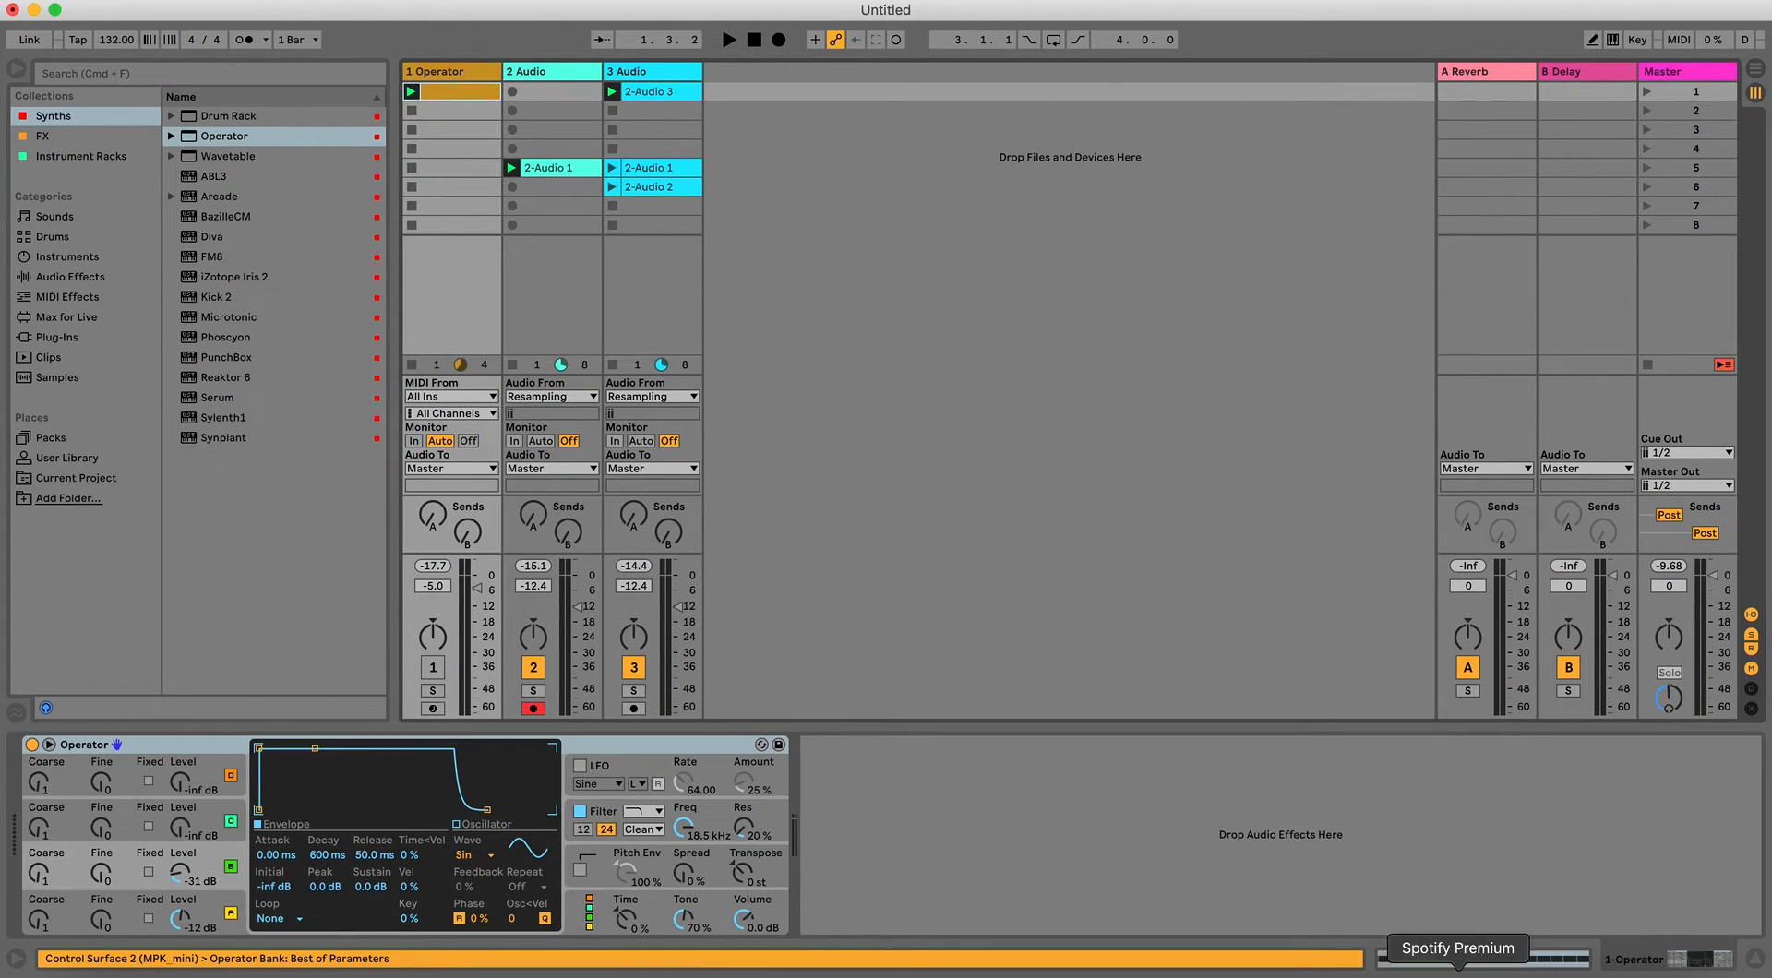
Unmute the Operator track and raise the second sixteenth note of its MIDI clip to A#0.
{"action": "left_click", "coordinate": [1440, 960]}
{"action": "double_click", "coordinate": [429, 848]}
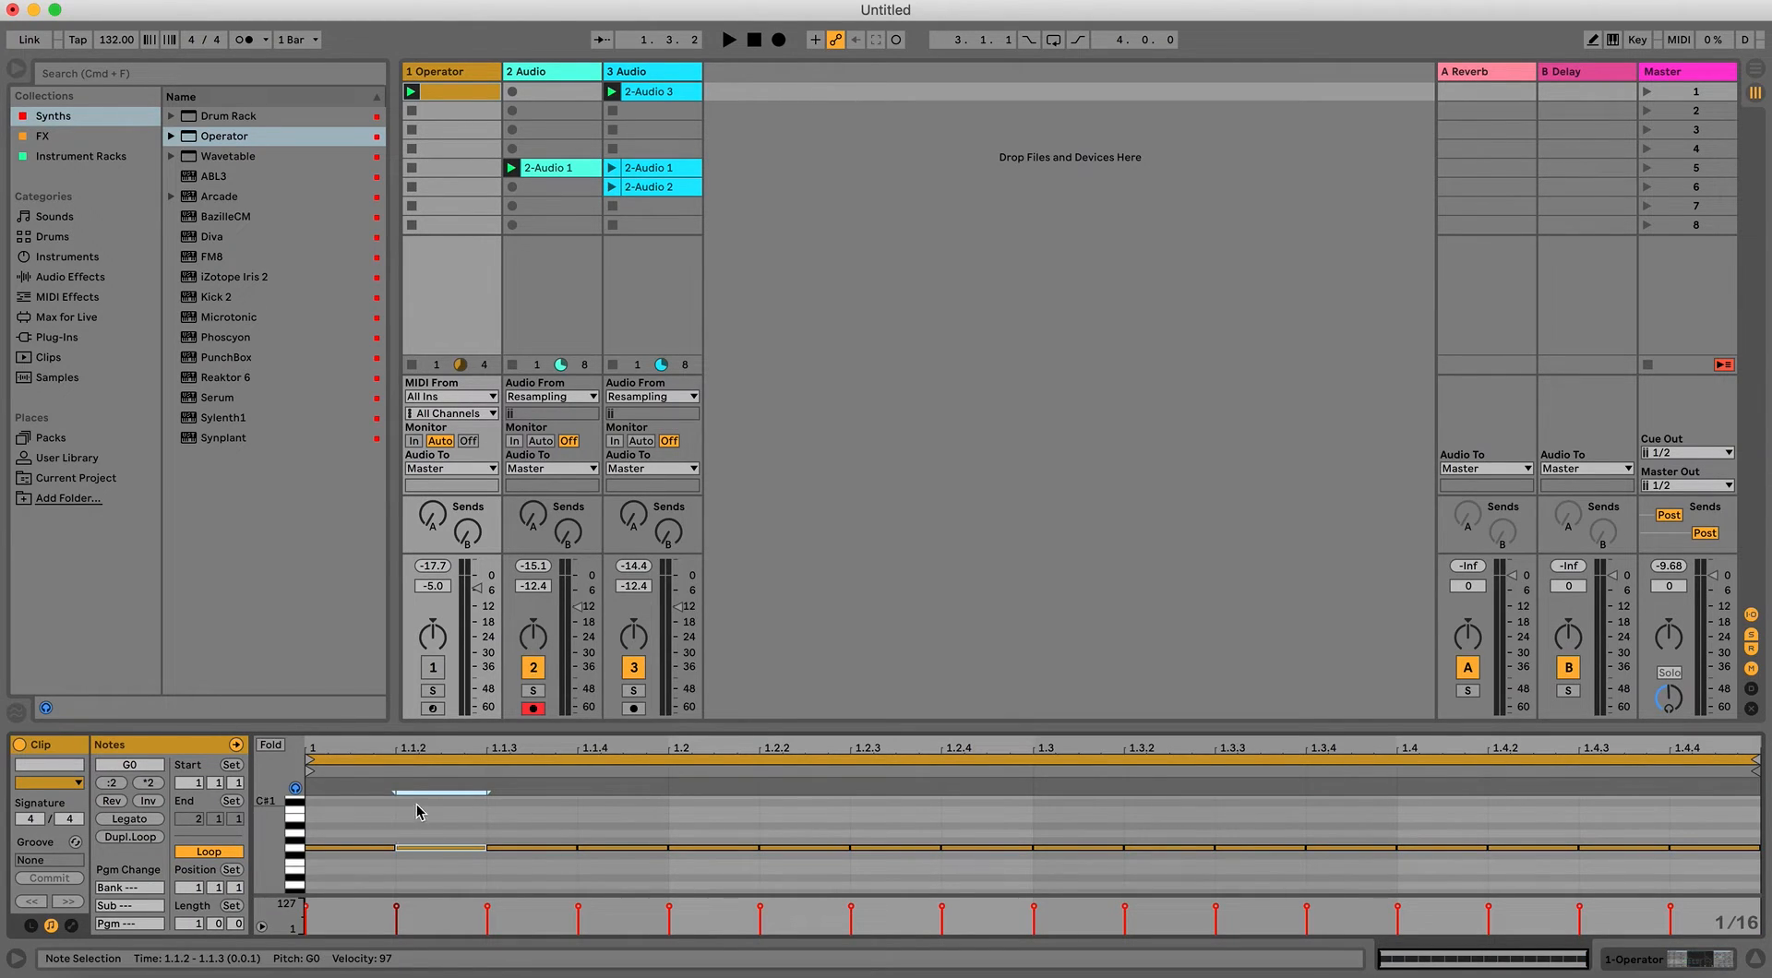
{"action": "key", "text": "Up"}
{"action": "key", "text": "Up"}
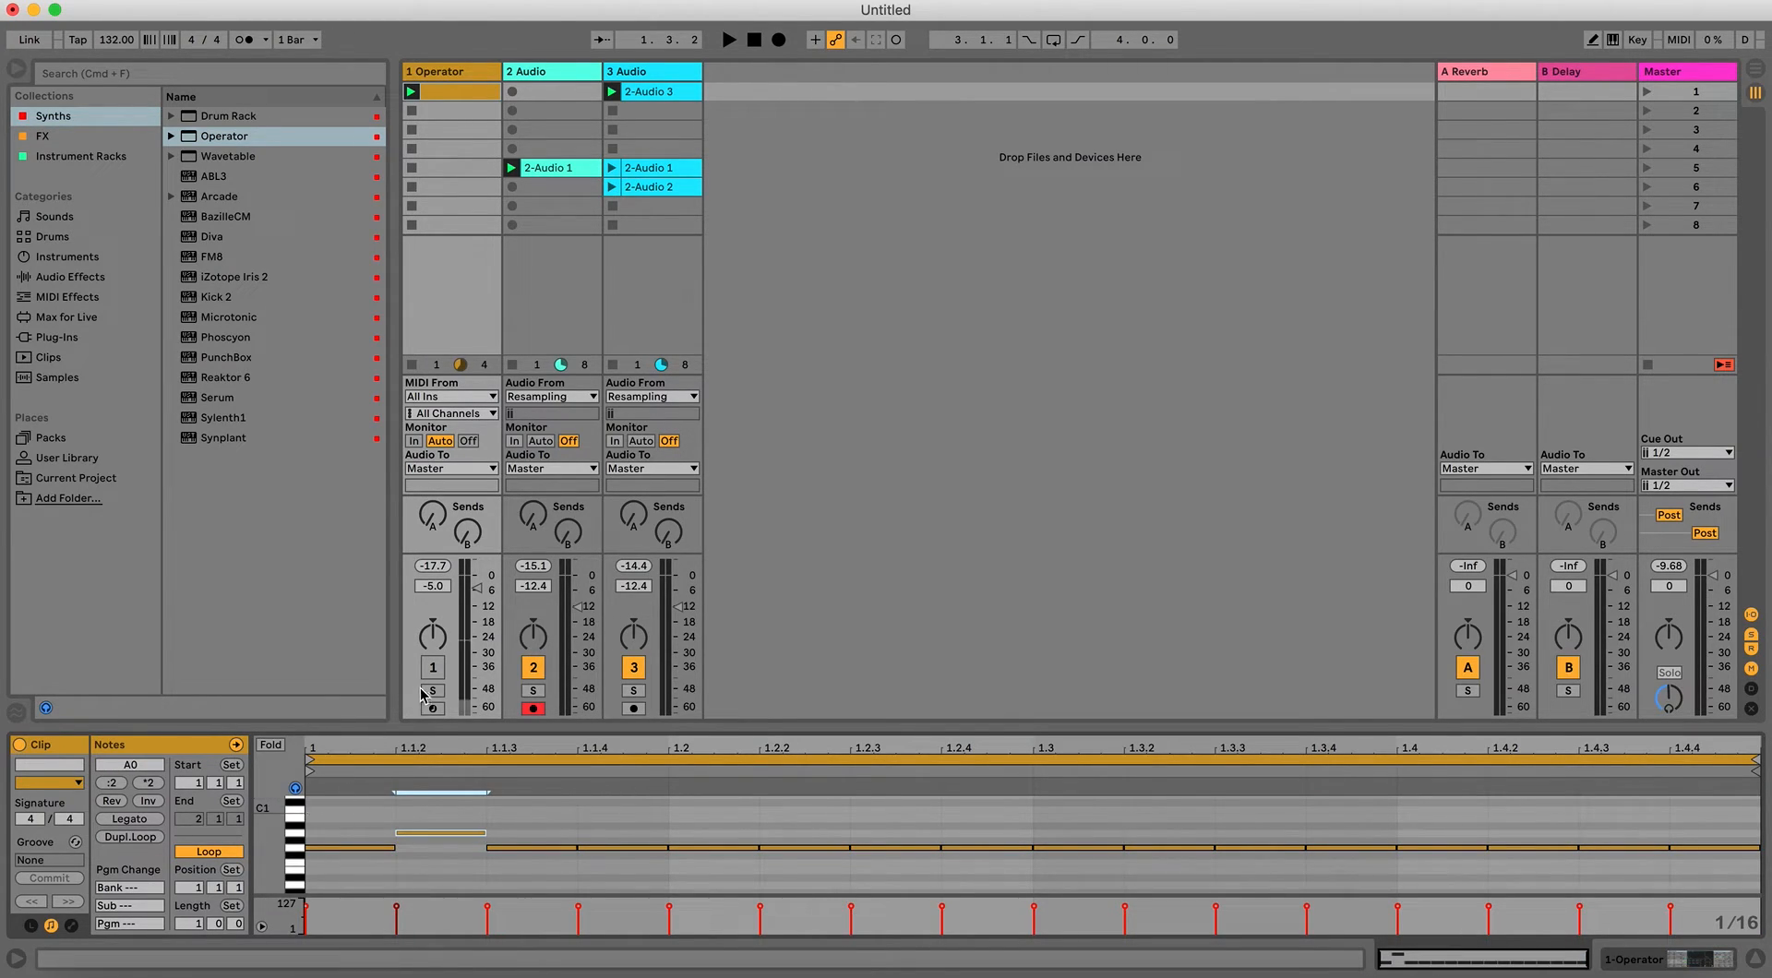
{"action": "left_click", "coordinate": [438, 835]}
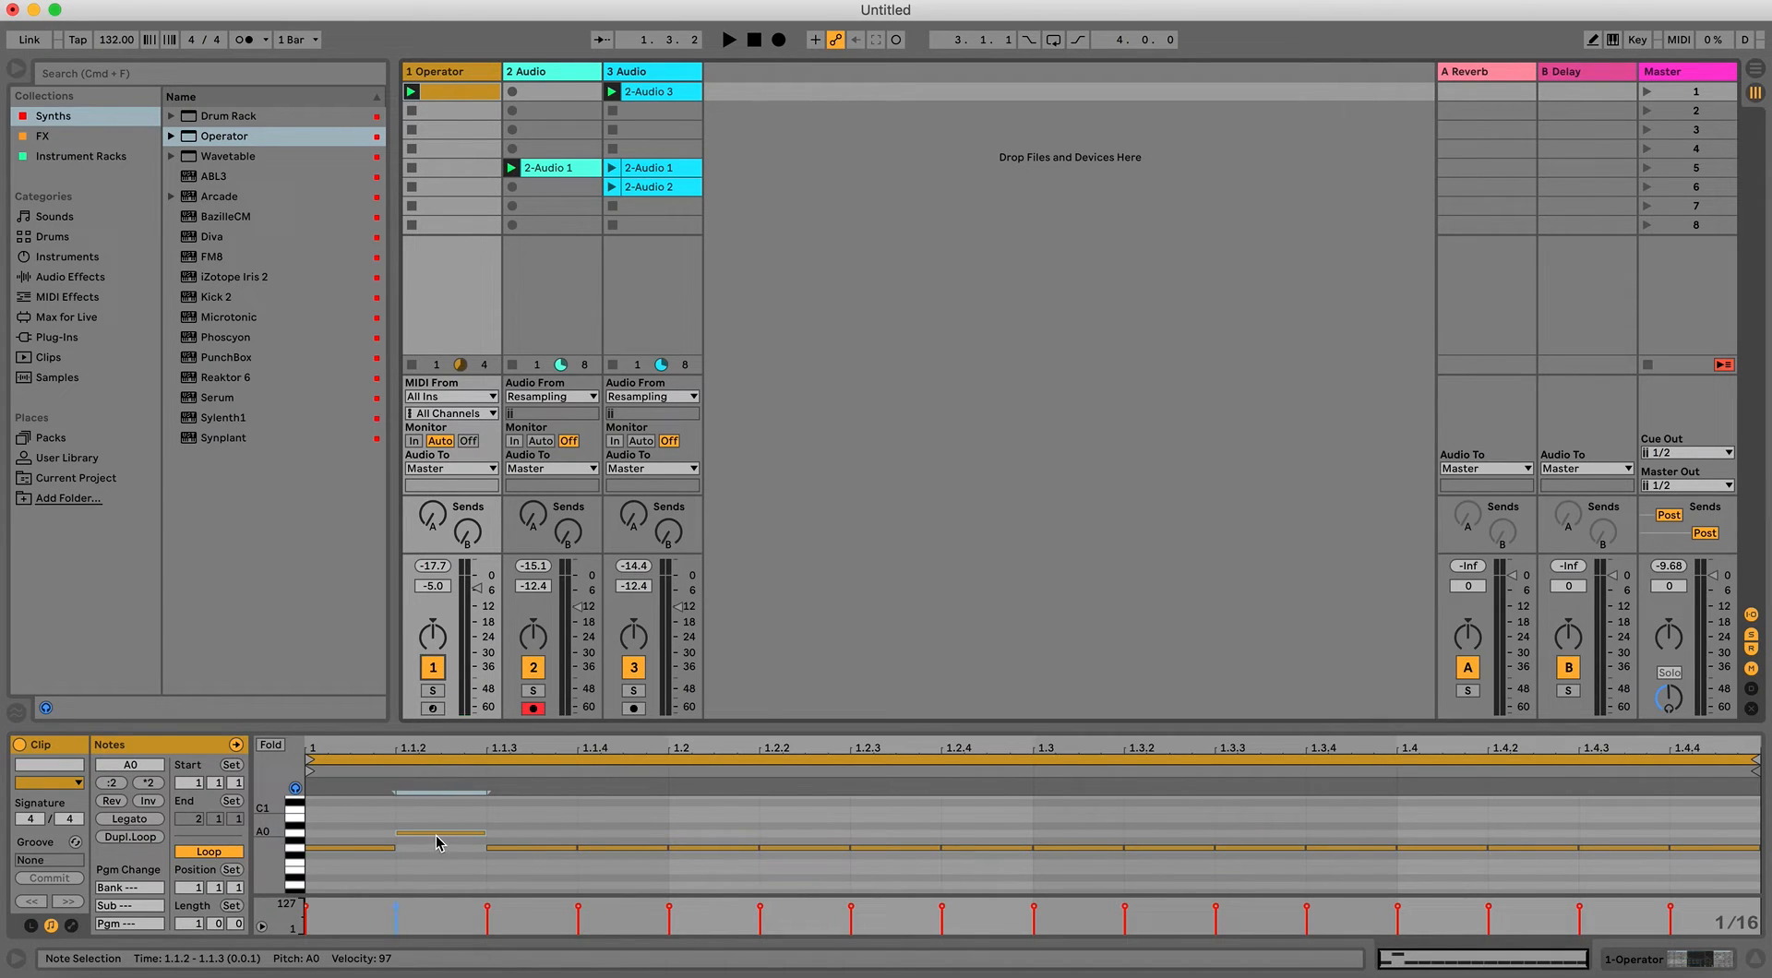
{"action": "key", "text": "Up"}
{"action": "left_click", "coordinate": [532, 860]}
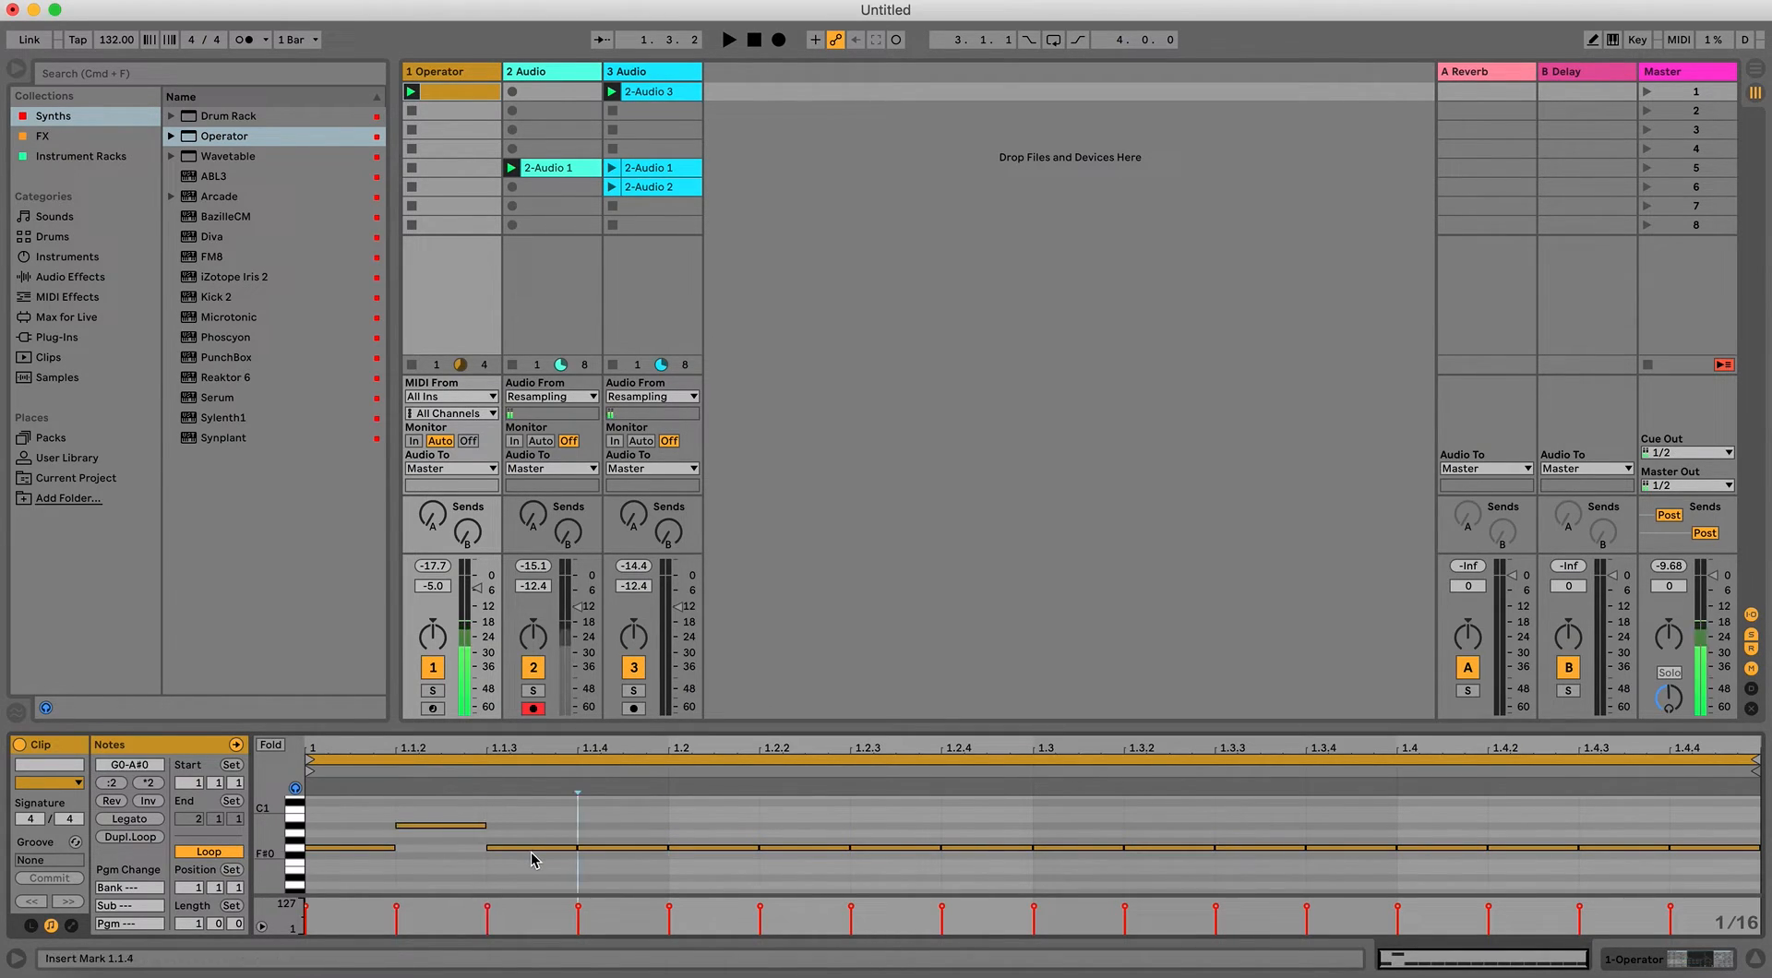
Raise the third sixteenth note of the Operator clip to C1.
{"action": "key", "text": "Right"}
{"action": "key", "text": "Right"}
{"action": "key", "text": "Right"}
{"action": "left_click", "coordinate": [531, 850]}
{"action": "key", "text": "Up"}
{"action": "key", "text": "Up"}
{"action": "key", "text": "Up"}
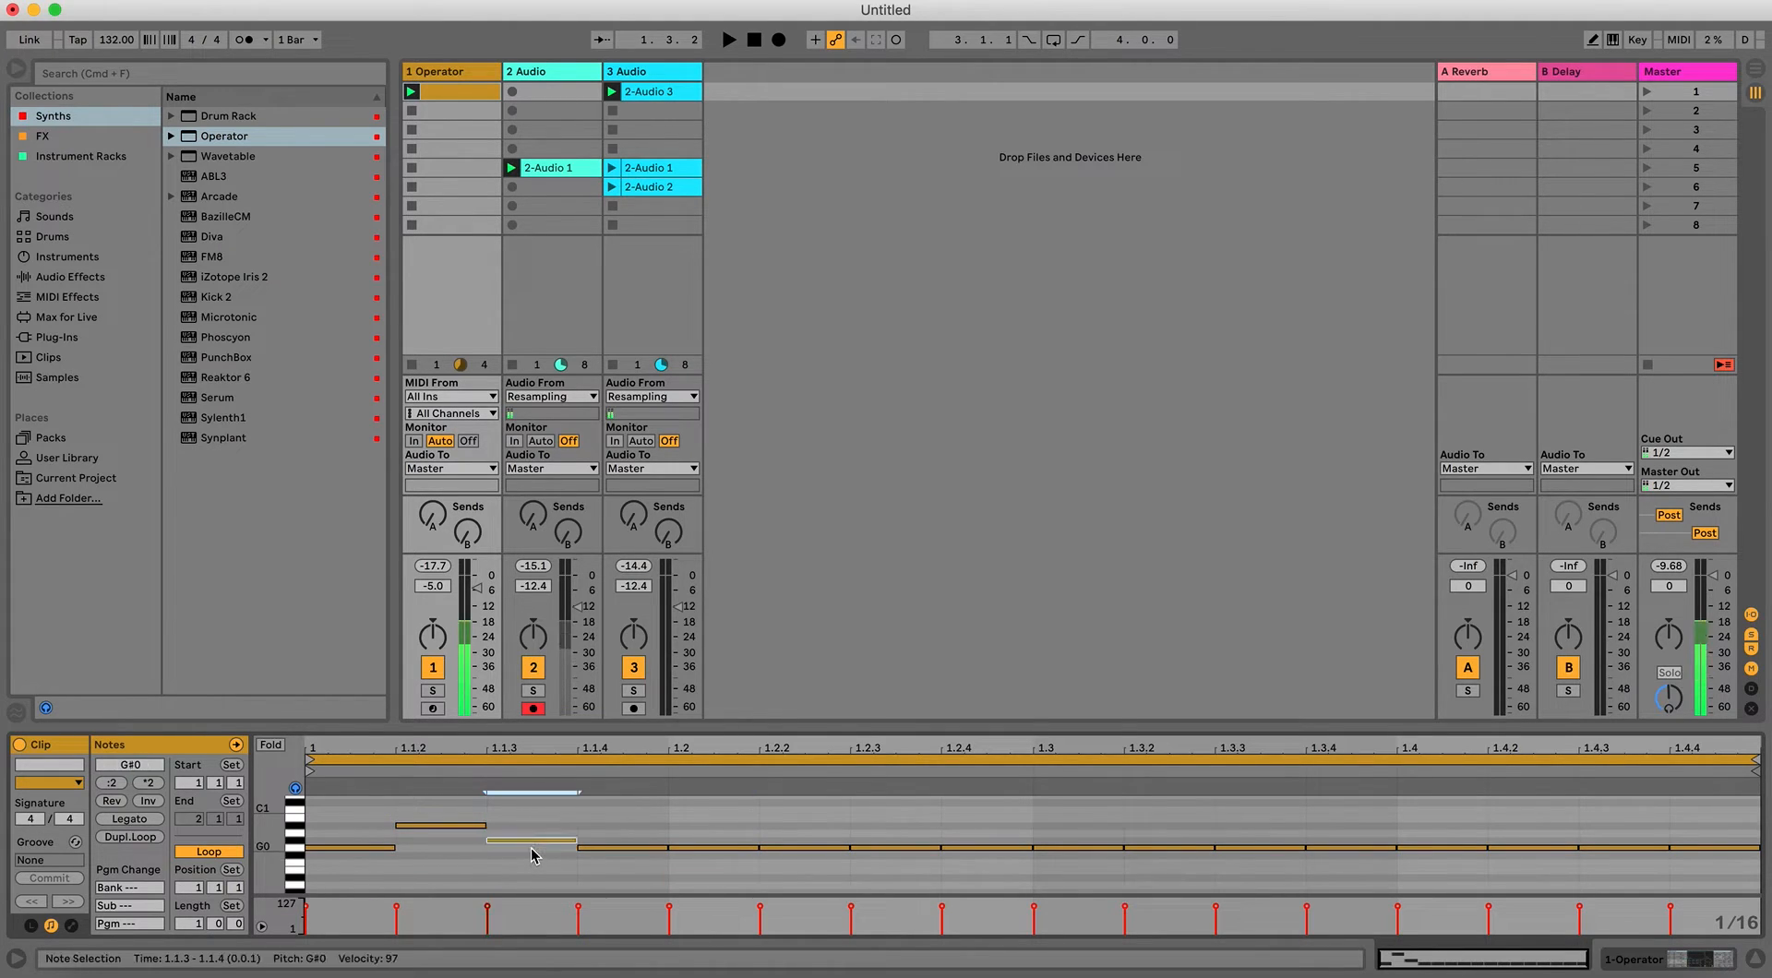
{"action": "key", "text": "Up"}
{"action": "key", "text": "Up"}
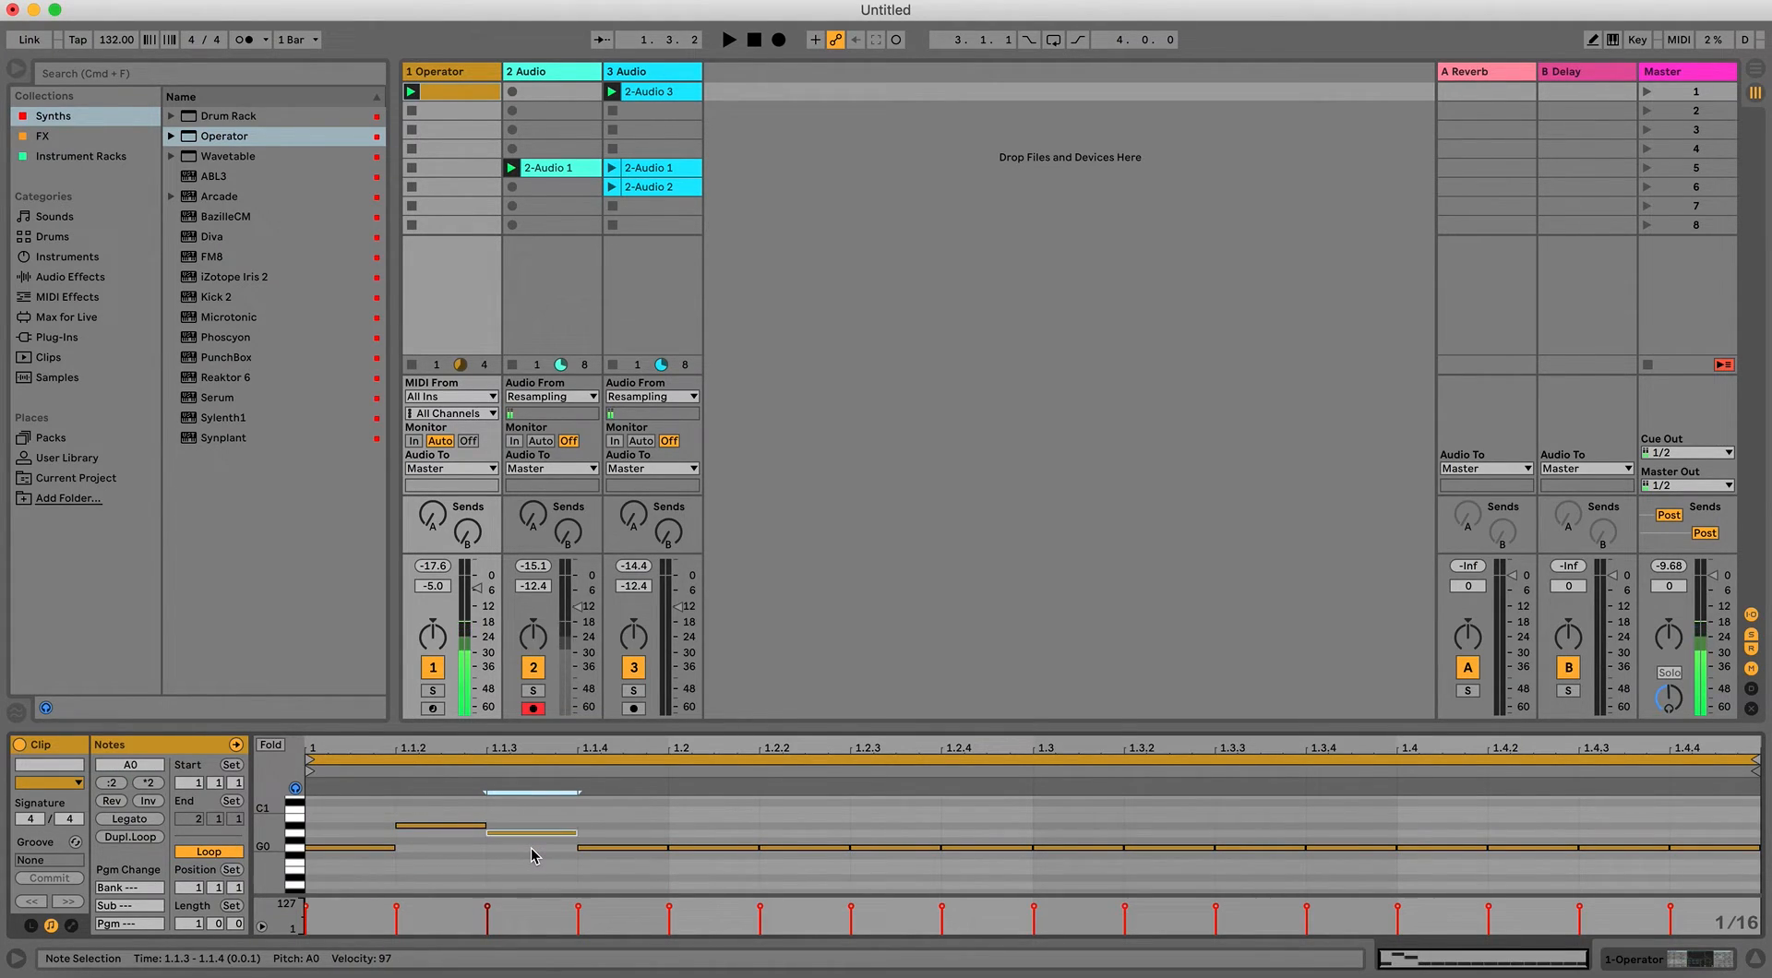
Raise the fourth sixteenth note of the Operator clip to A0.
{"action": "left_click", "coordinate": [590, 849]}
{"action": "key", "text": "Up"}
{"action": "key", "text": "Up"}
{"action": "key", "text": "Up"}
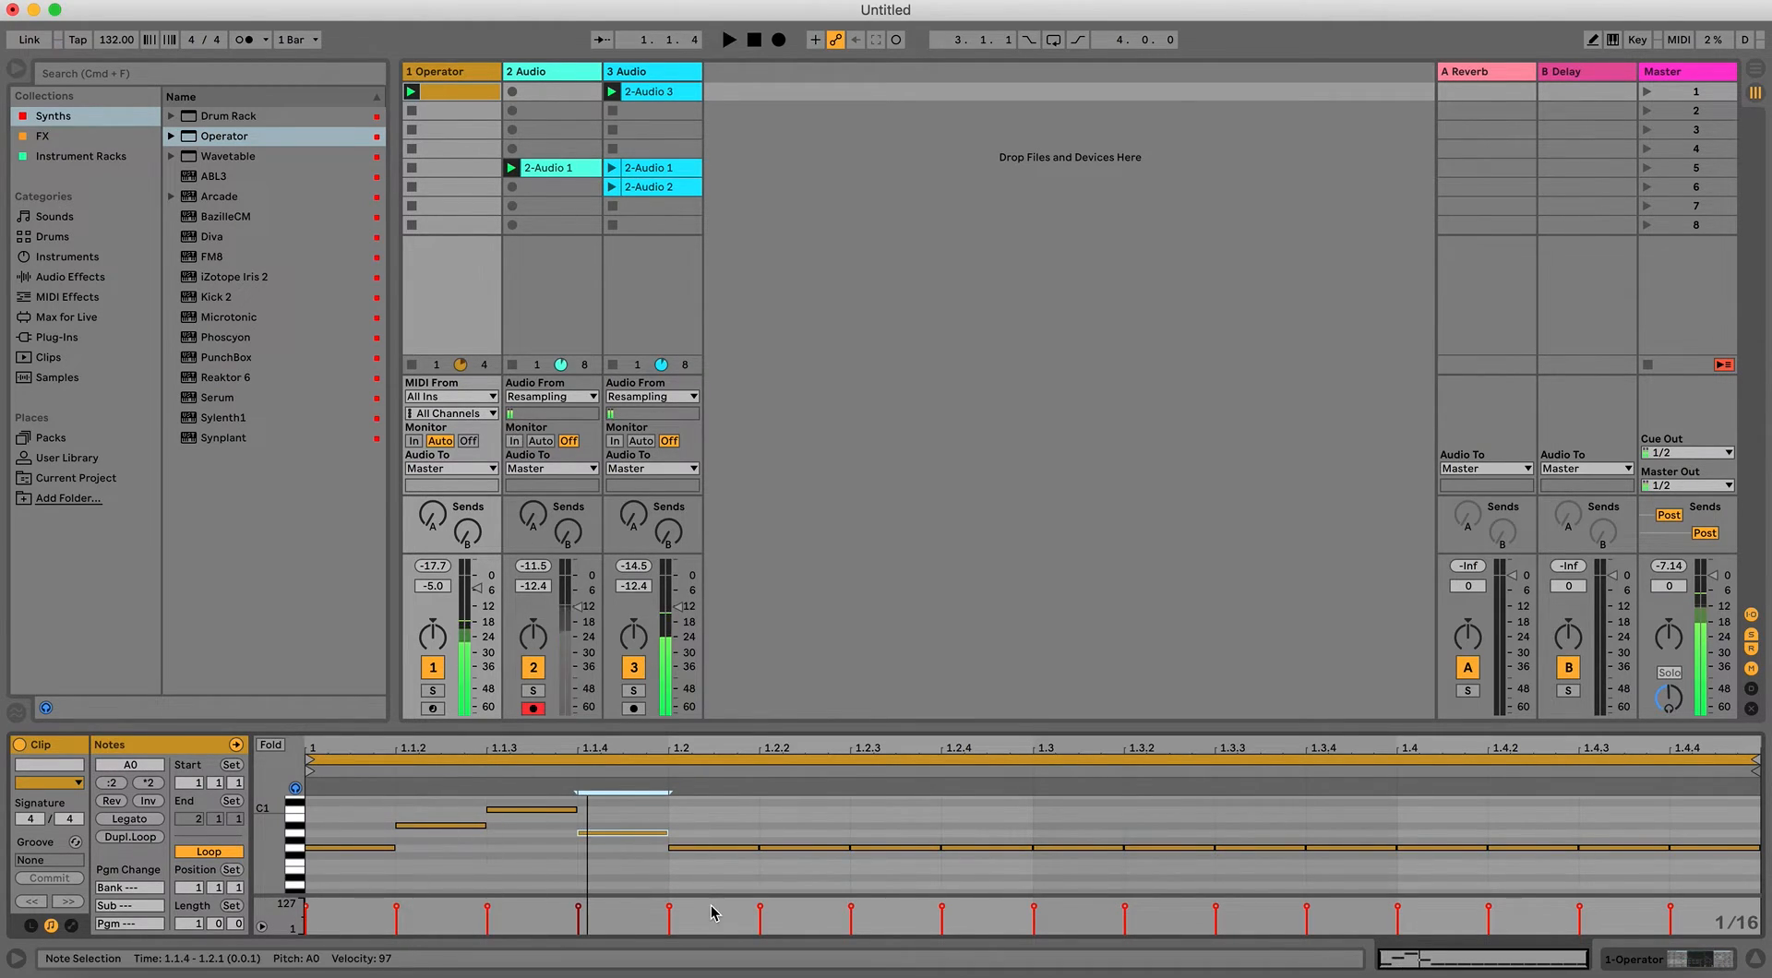
Delete the notes from beat 2 onward, duplicate the four-note pattern three times to fill the bar, and play it.
{"action": "left_click_drag", "start_coordinate": [694, 827], "coordinate": [1723, 771]}
{"action": "key", "text": "Delete"}
{"action": "left_click_drag", "start_coordinate": [349, 879], "coordinate": [665, 763]}
{"action": "key", "text": "ctrl+d"}
{"action": "key", "text": "ctrl+d"}
{"action": "key", "text": "ctrl+d"}
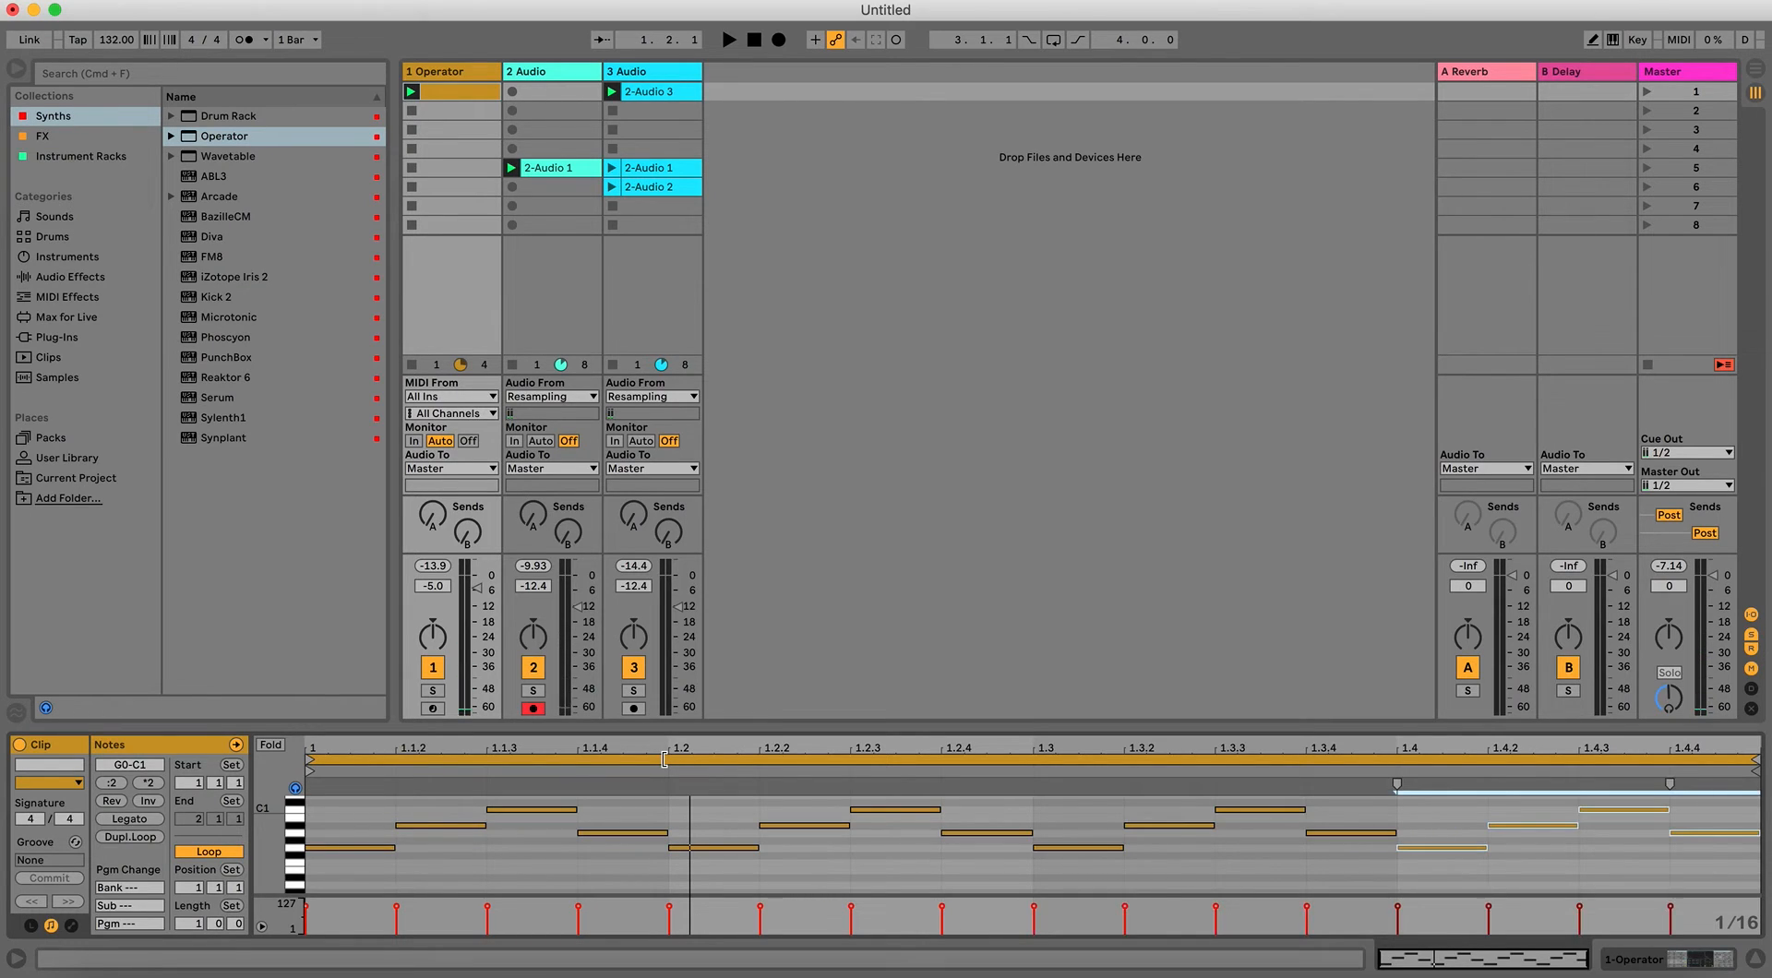
{"action": "key", "text": "space"}
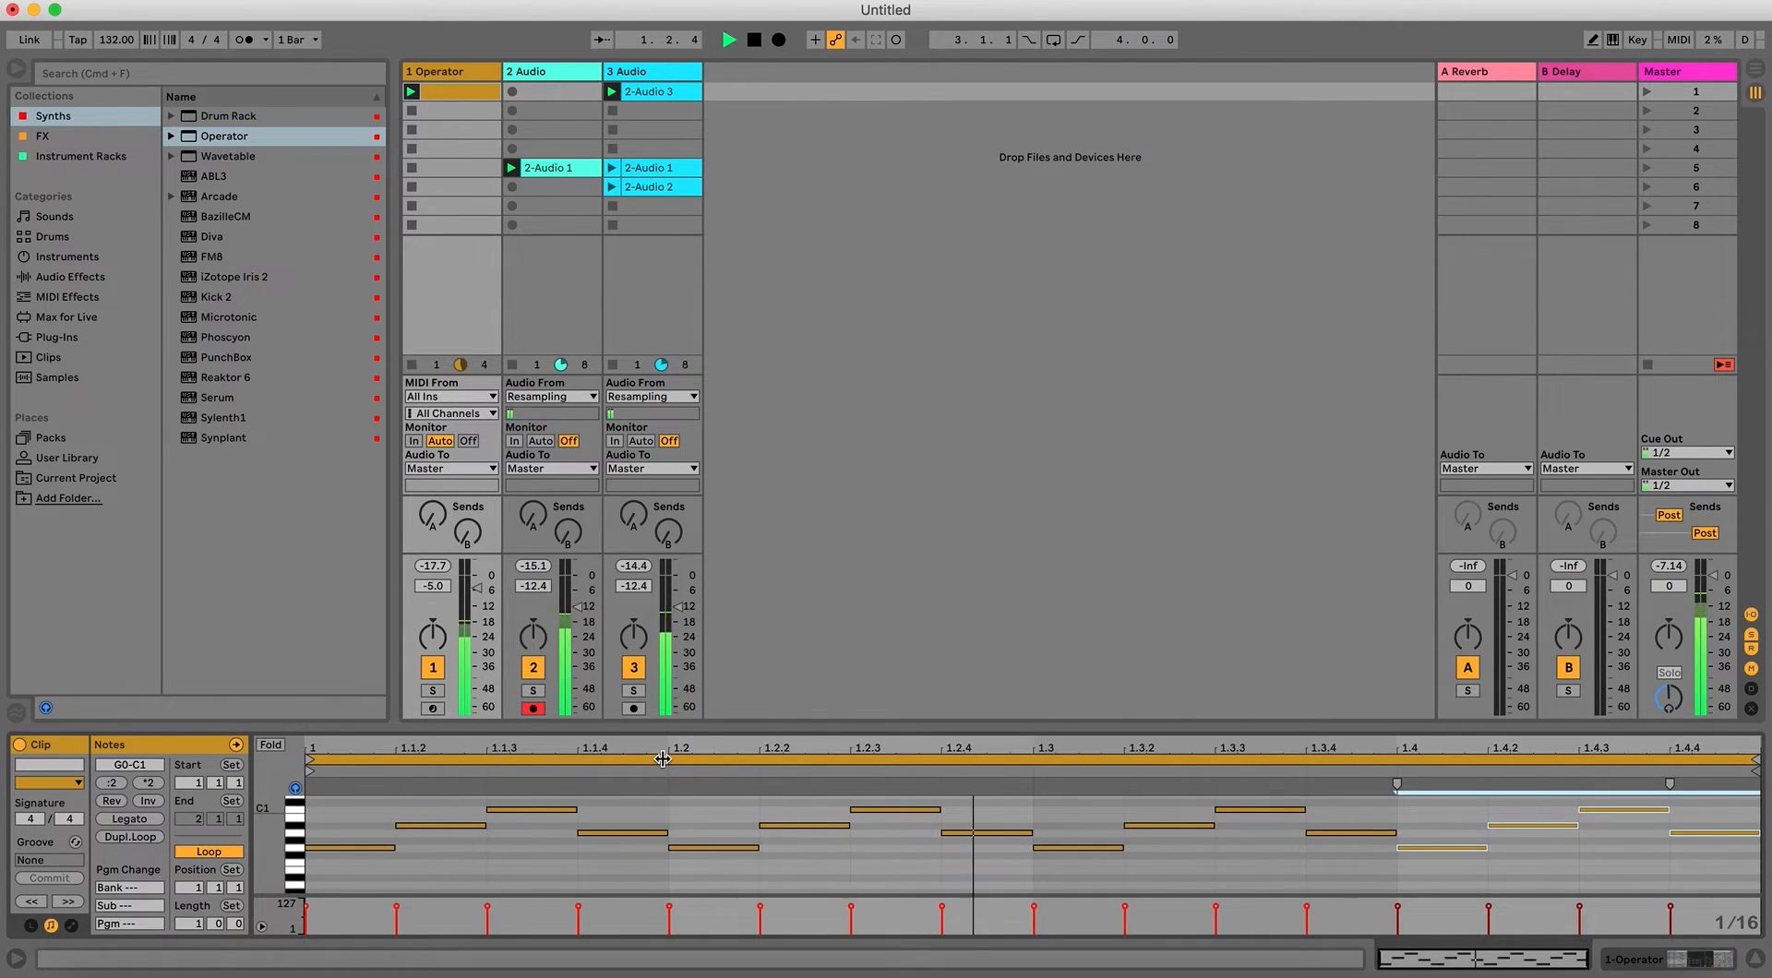
Mute the second track, solo Operator, and record the melodic bass pattern into the second track's first slot.
{"action": "left_click", "coordinate": [540, 660]}
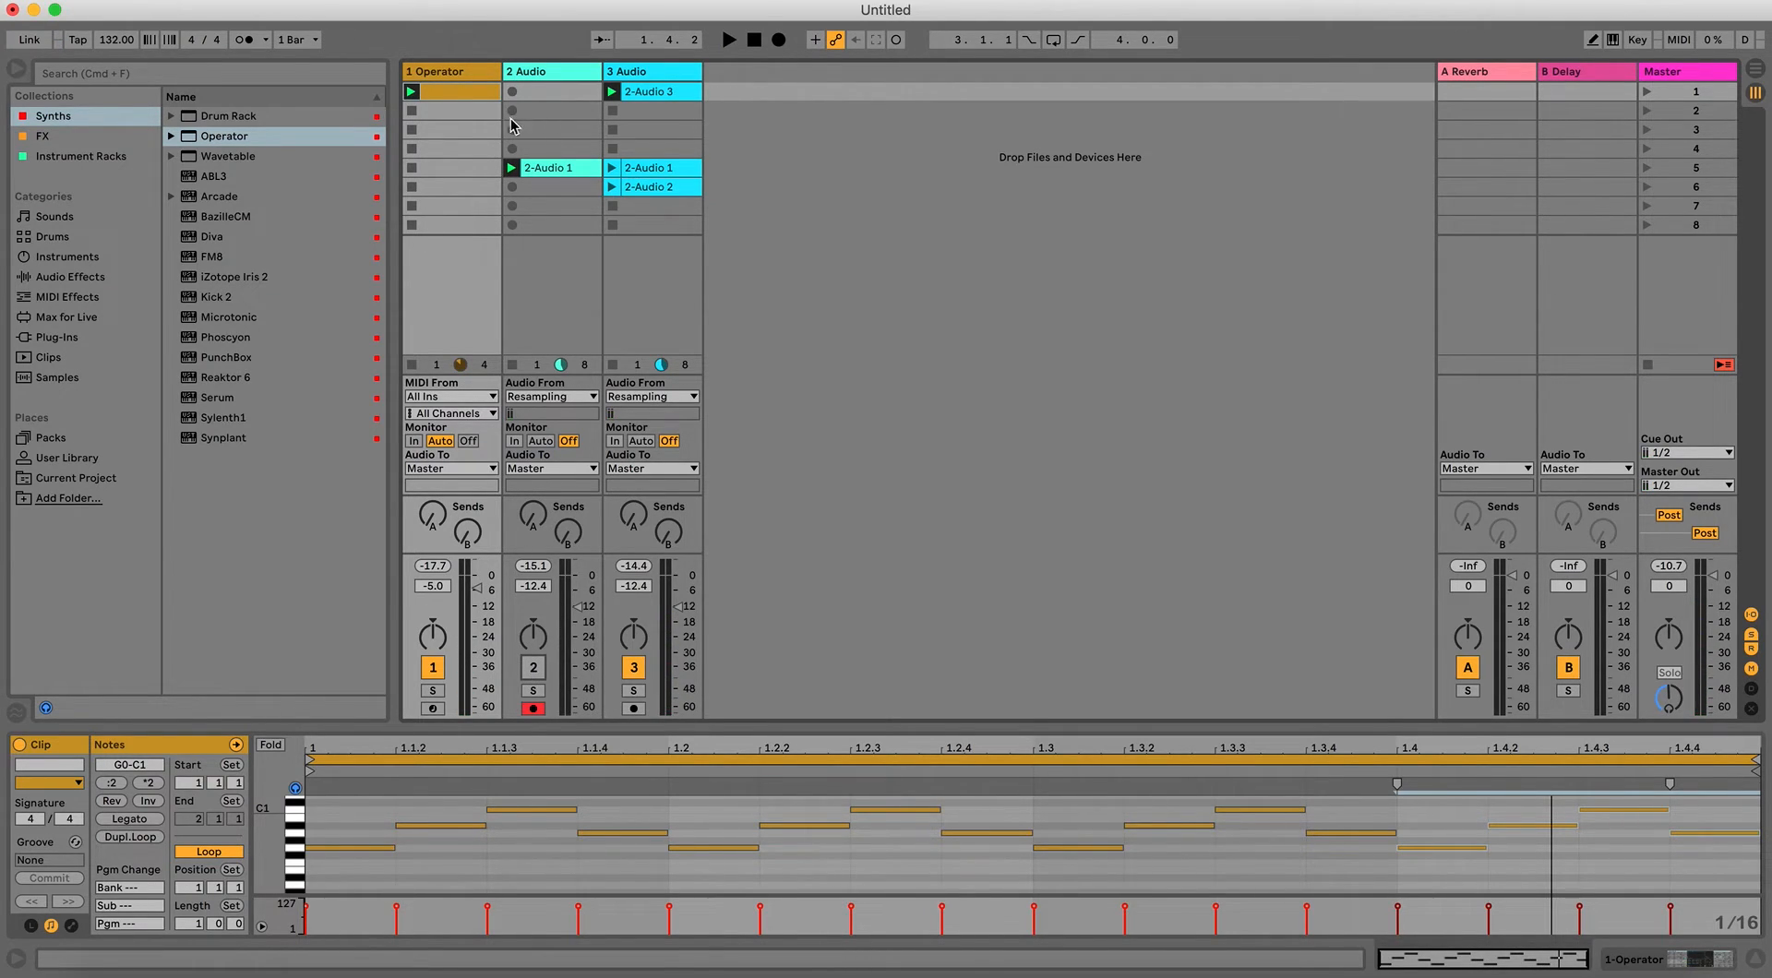
{"action": "left_click", "coordinate": [433, 692]}
{"action": "left_click", "coordinate": [512, 92]}
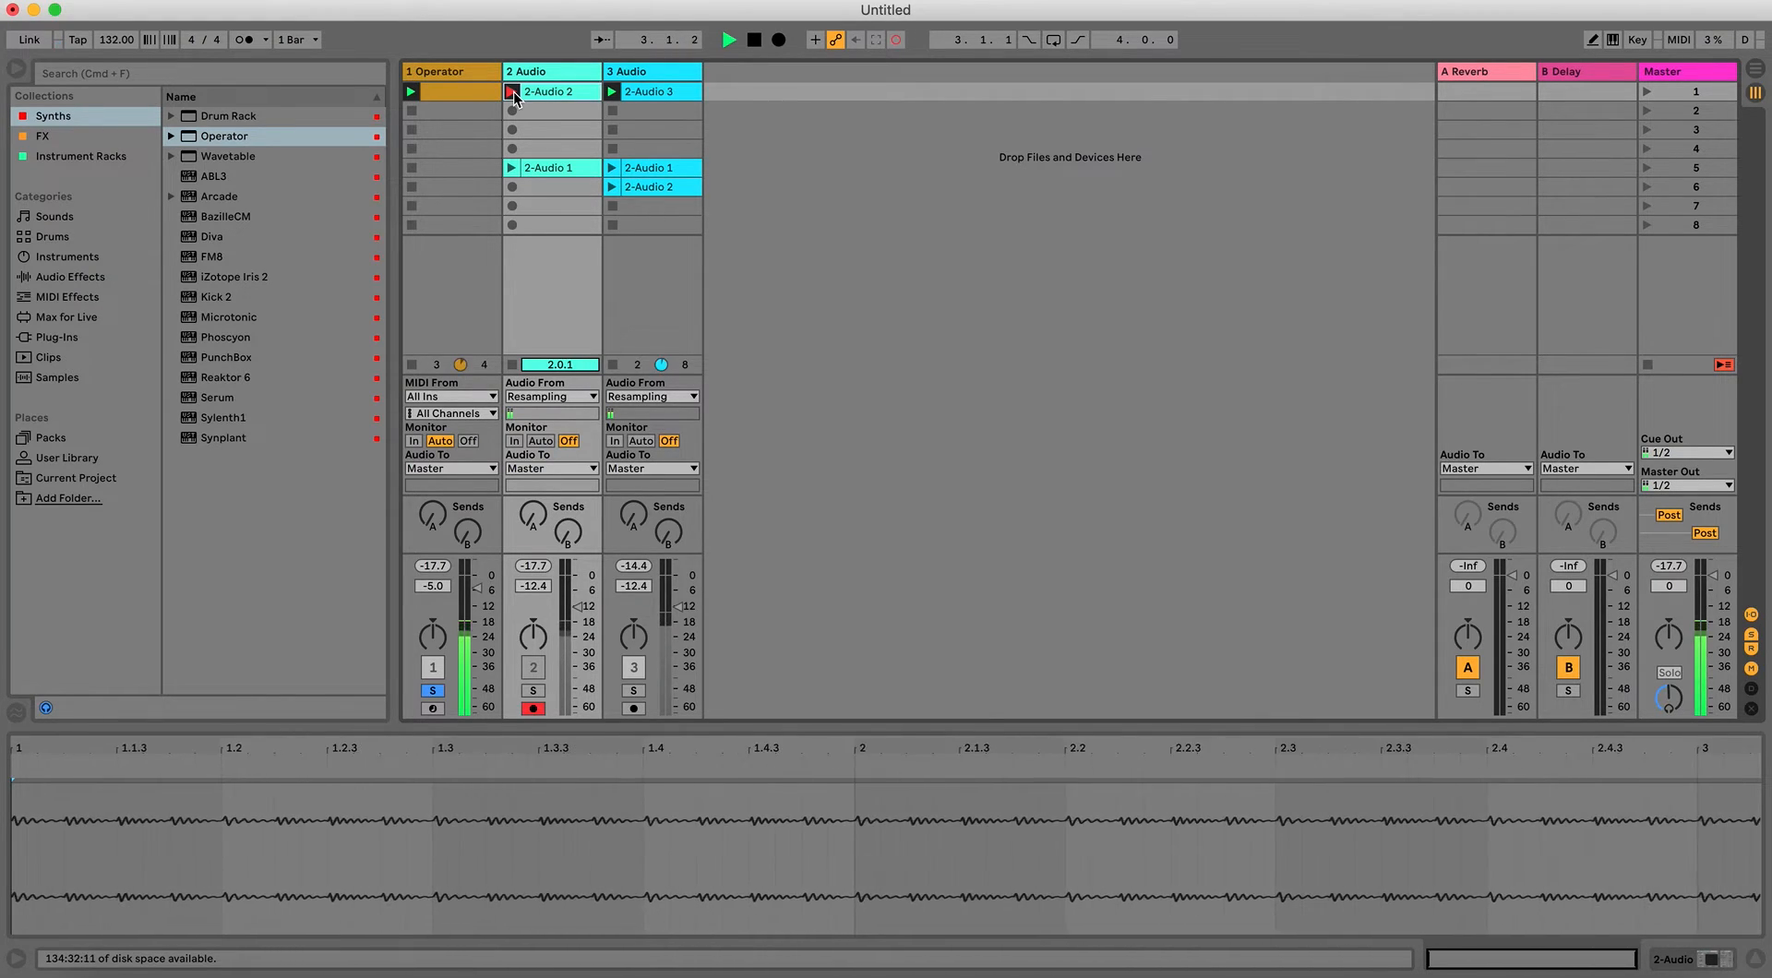
{"action": "key", "text": "space"}
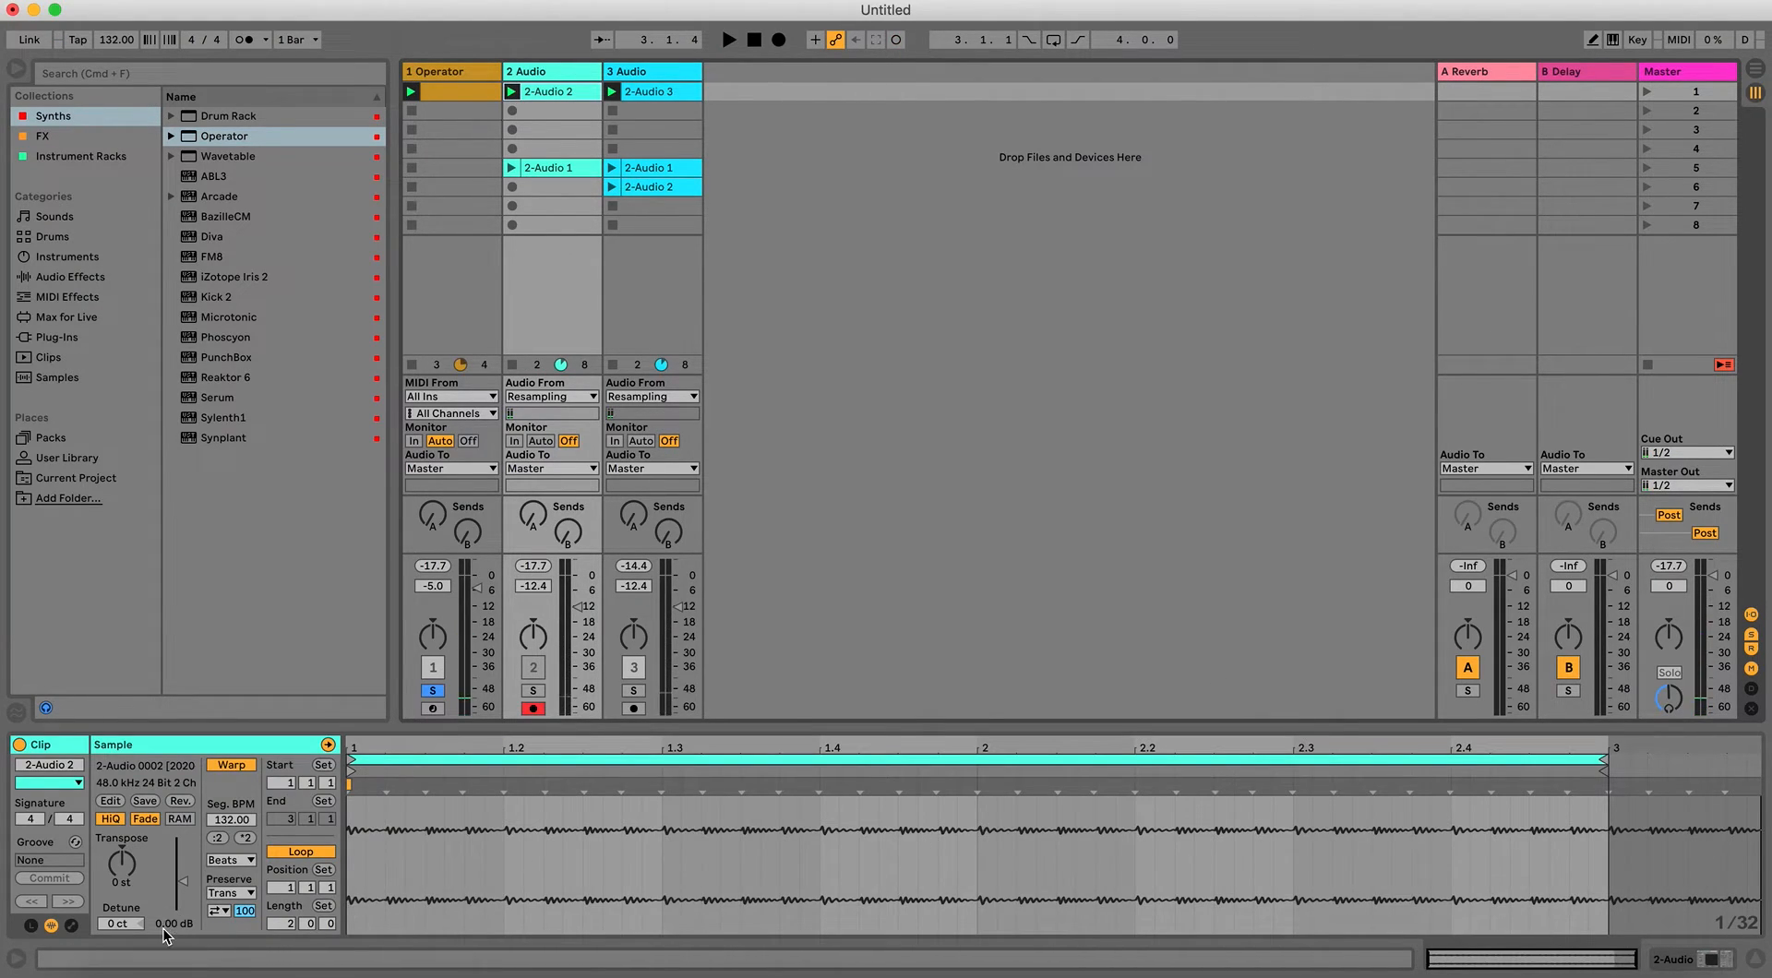
Set the new bass recording's gain to 15 dB and play it with the kick while Operator is muted.
{"action": "type", "text": "5"}
{"action": "key", "text": "Return"}
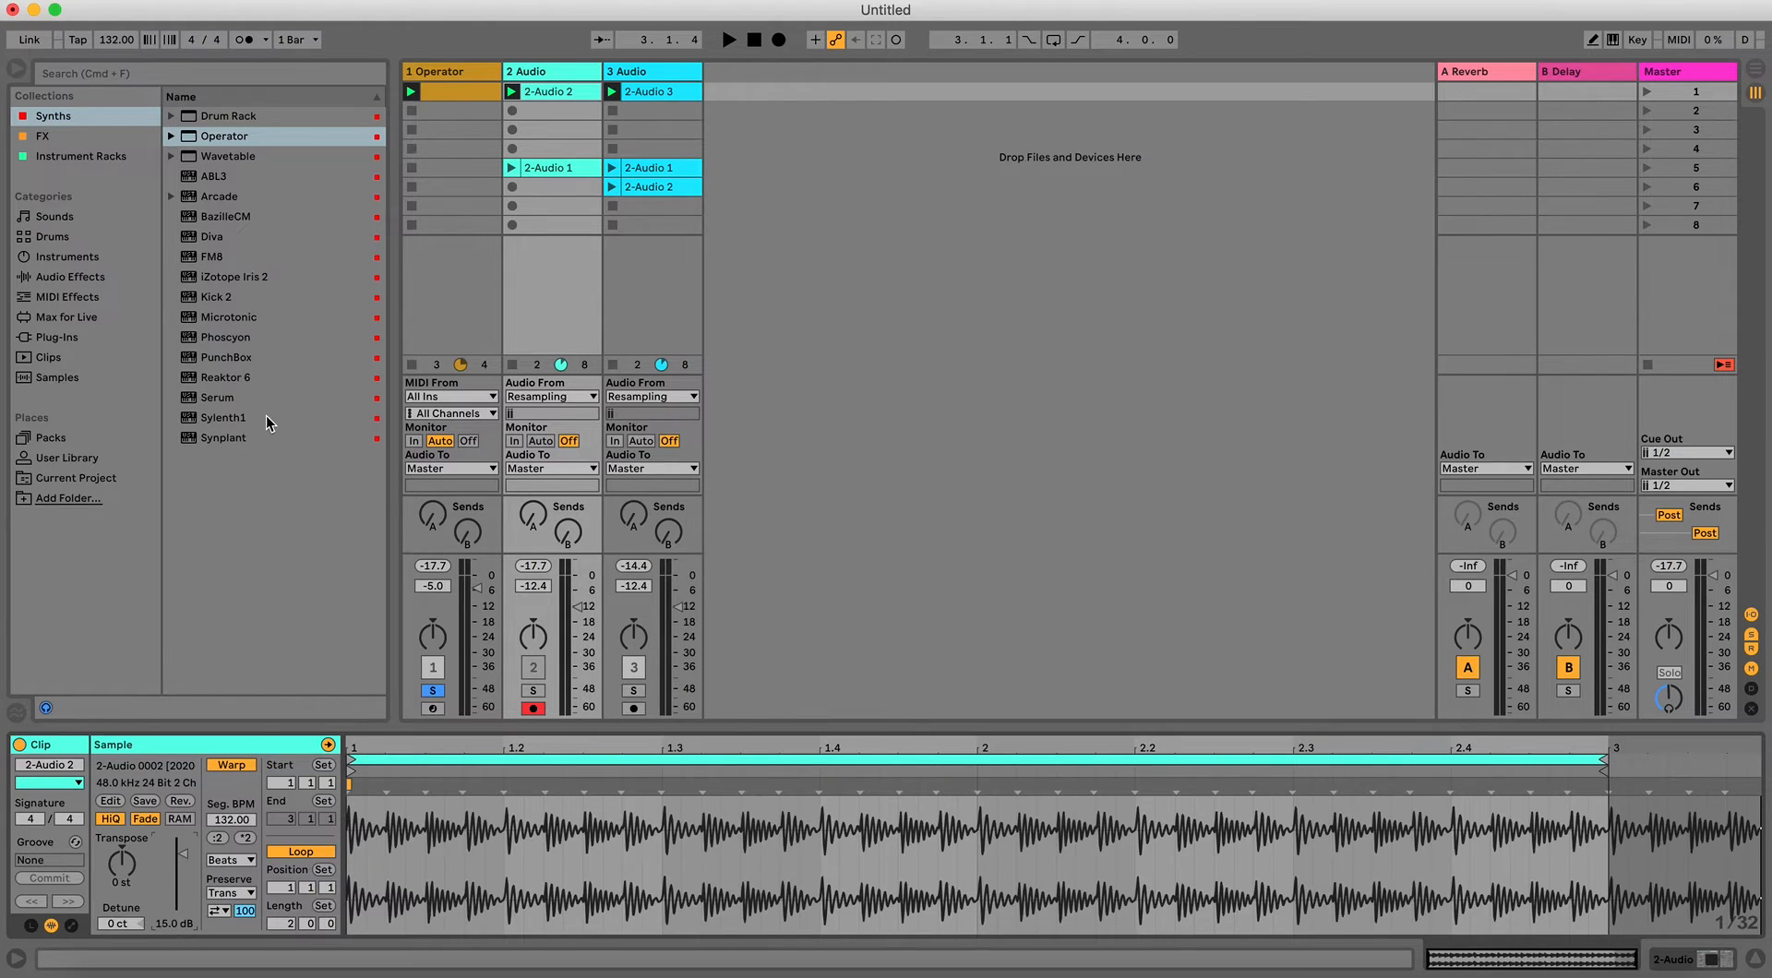
{"action": "key", "text": "space"}
{"action": "key", "text": "space"}
{"action": "left_click", "coordinate": [432, 691]}
{"action": "left_click", "coordinate": [432, 668]}
{"action": "left_click", "coordinate": [533, 667]}
{"action": "key", "text": "space"}
Move the bass audio track behind the kick audio track, select the Operator clip and stop playback.
{"action": "left_click_drag", "start_coordinate": [554, 71], "coordinate": [716, 70]}
{"action": "left_click", "coordinate": [451, 85]}
{"action": "key", "text": "space"}
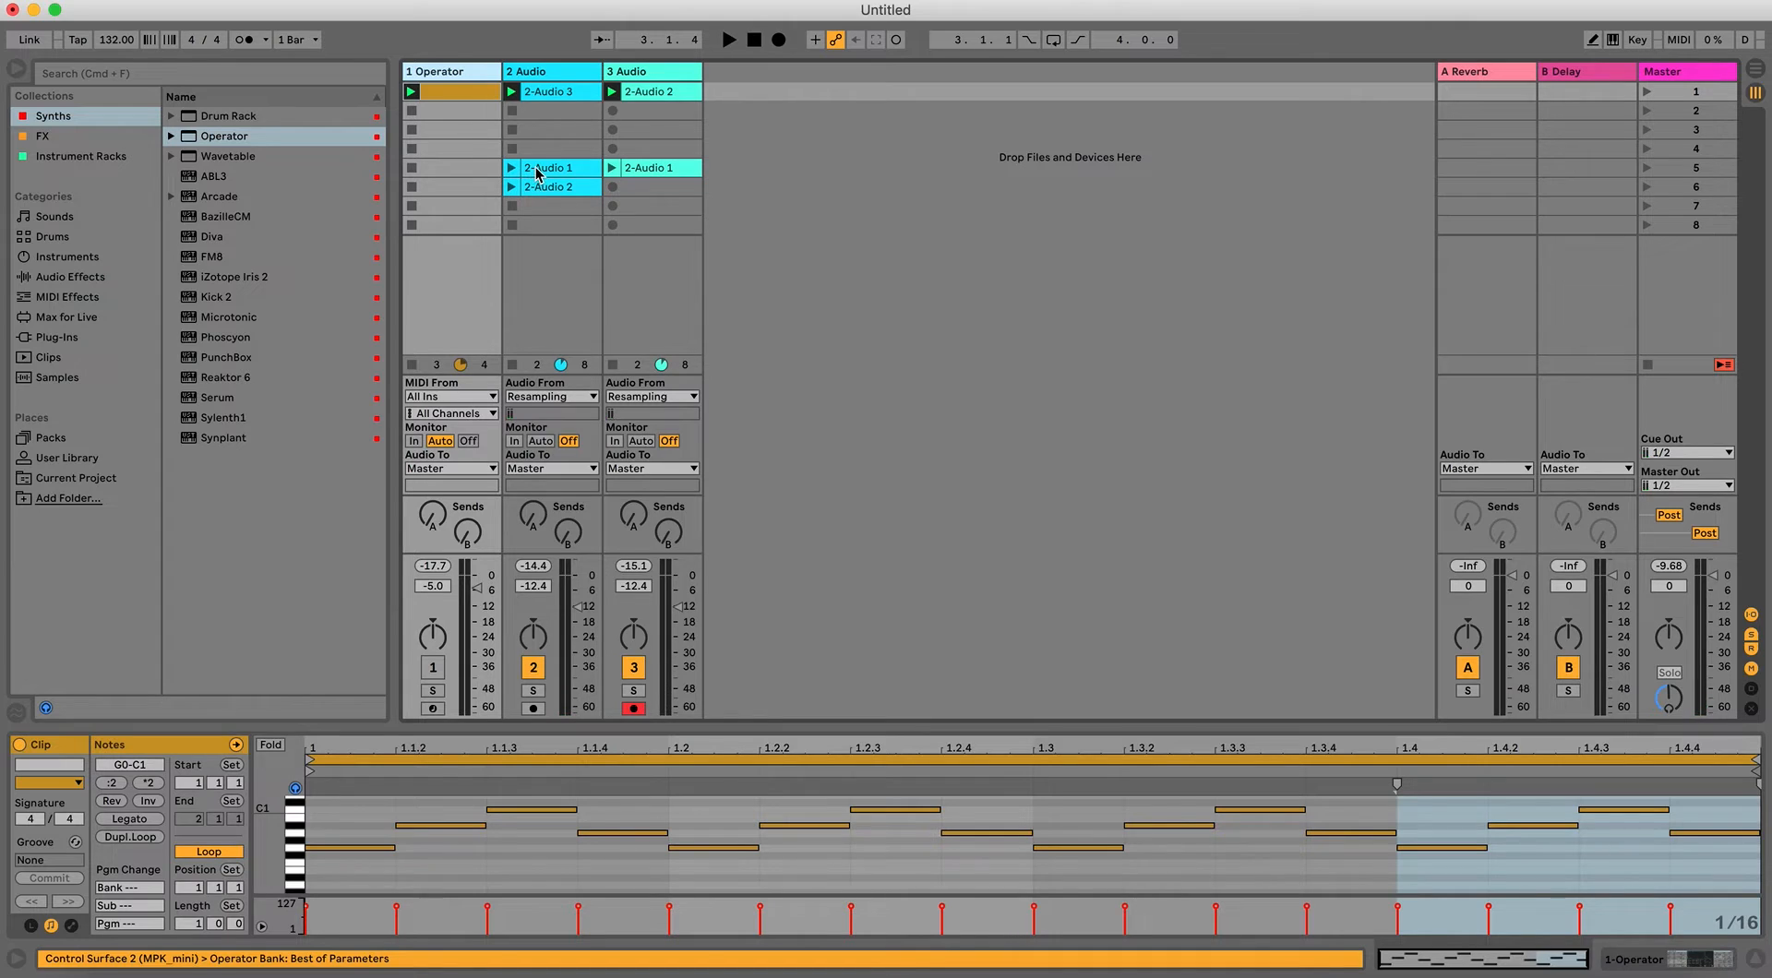
Deactivate the older recordings in the fifth and sixth slots of the two audio tracks.
{"action": "left_click", "coordinate": [535, 168]}
{"action": "key", "text": "0"}
{"action": "left_click", "coordinate": [626, 168]}
{"action": "key", "text": "0"}
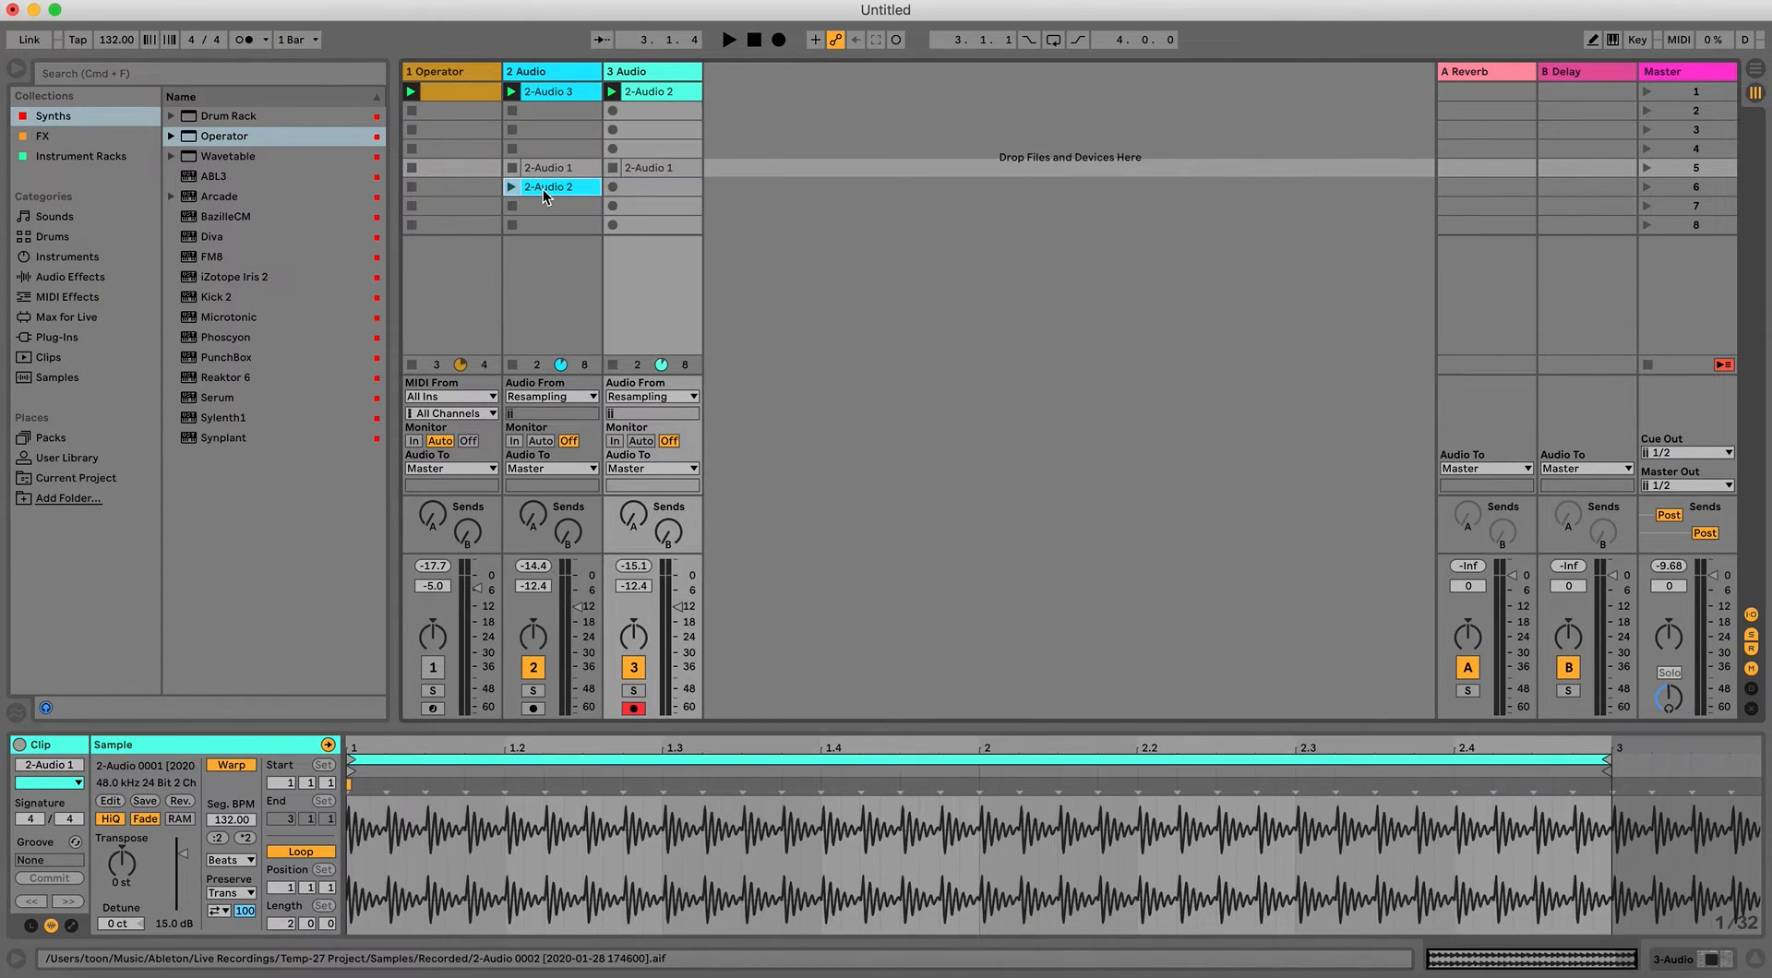
{"action": "left_click", "coordinate": [542, 189]}
{"action": "key", "text": "0"}
Open the Operator track's MIDI clip and delete all of its notes.
{"action": "left_click", "coordinate": [453, 72]}
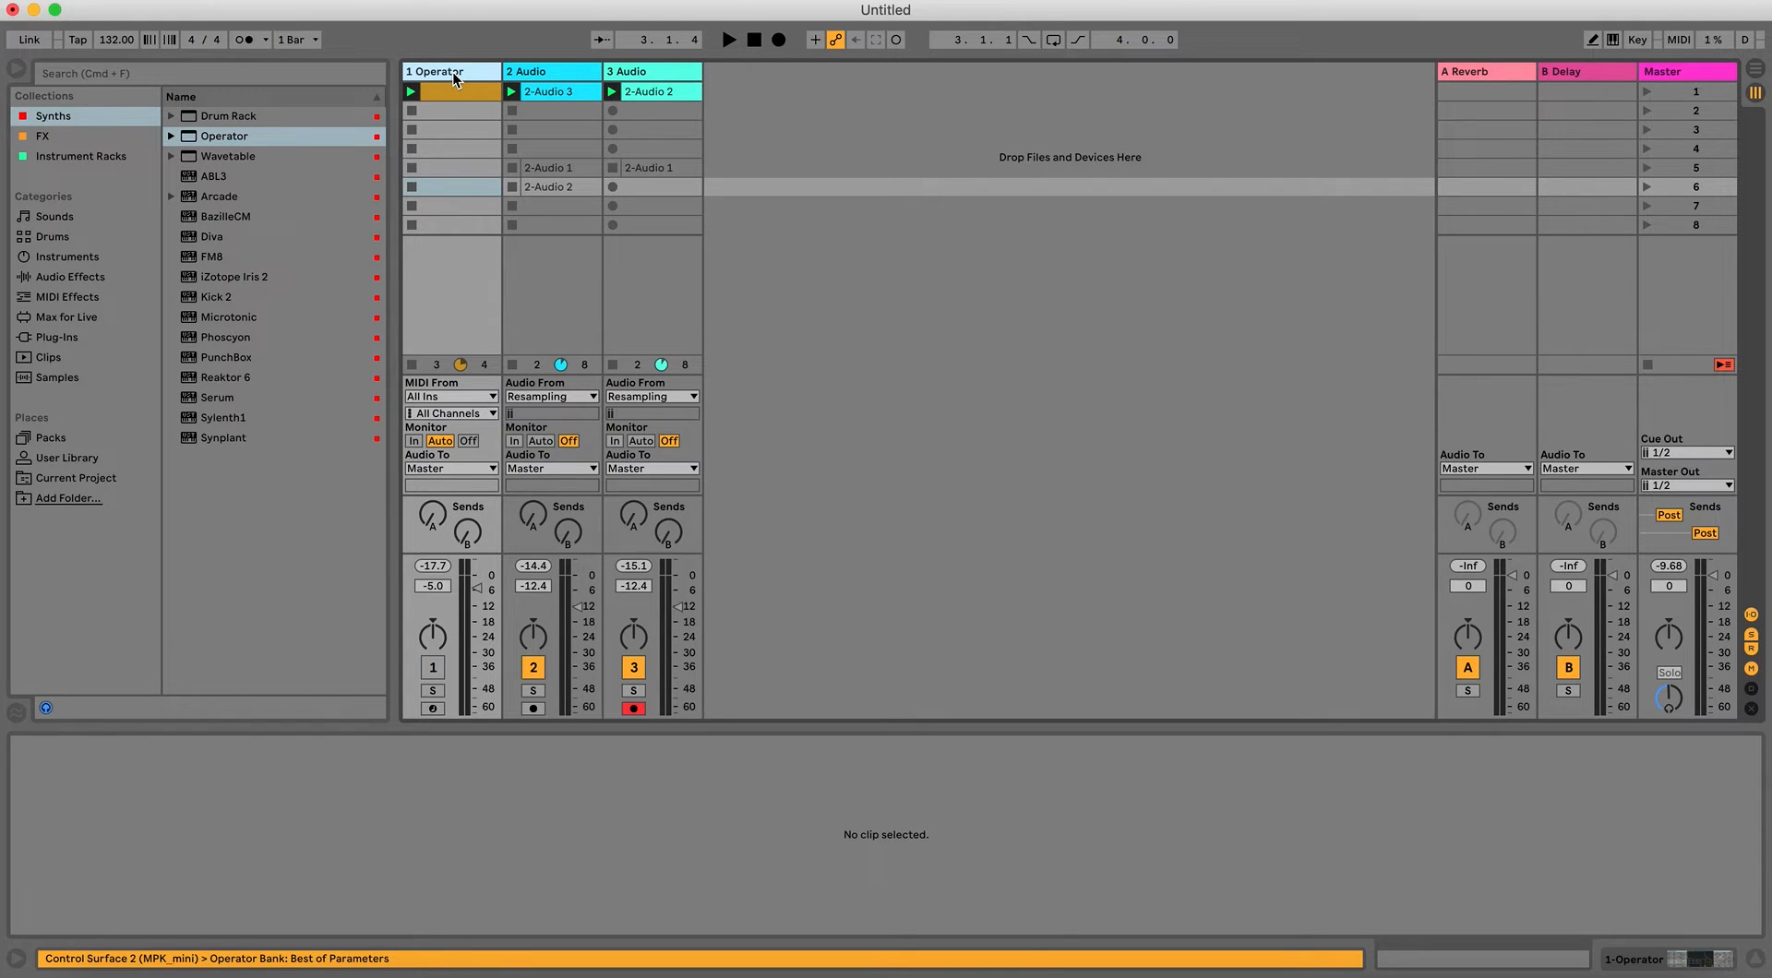
{"action": "left_click", "coordinate": [1445, 961]}
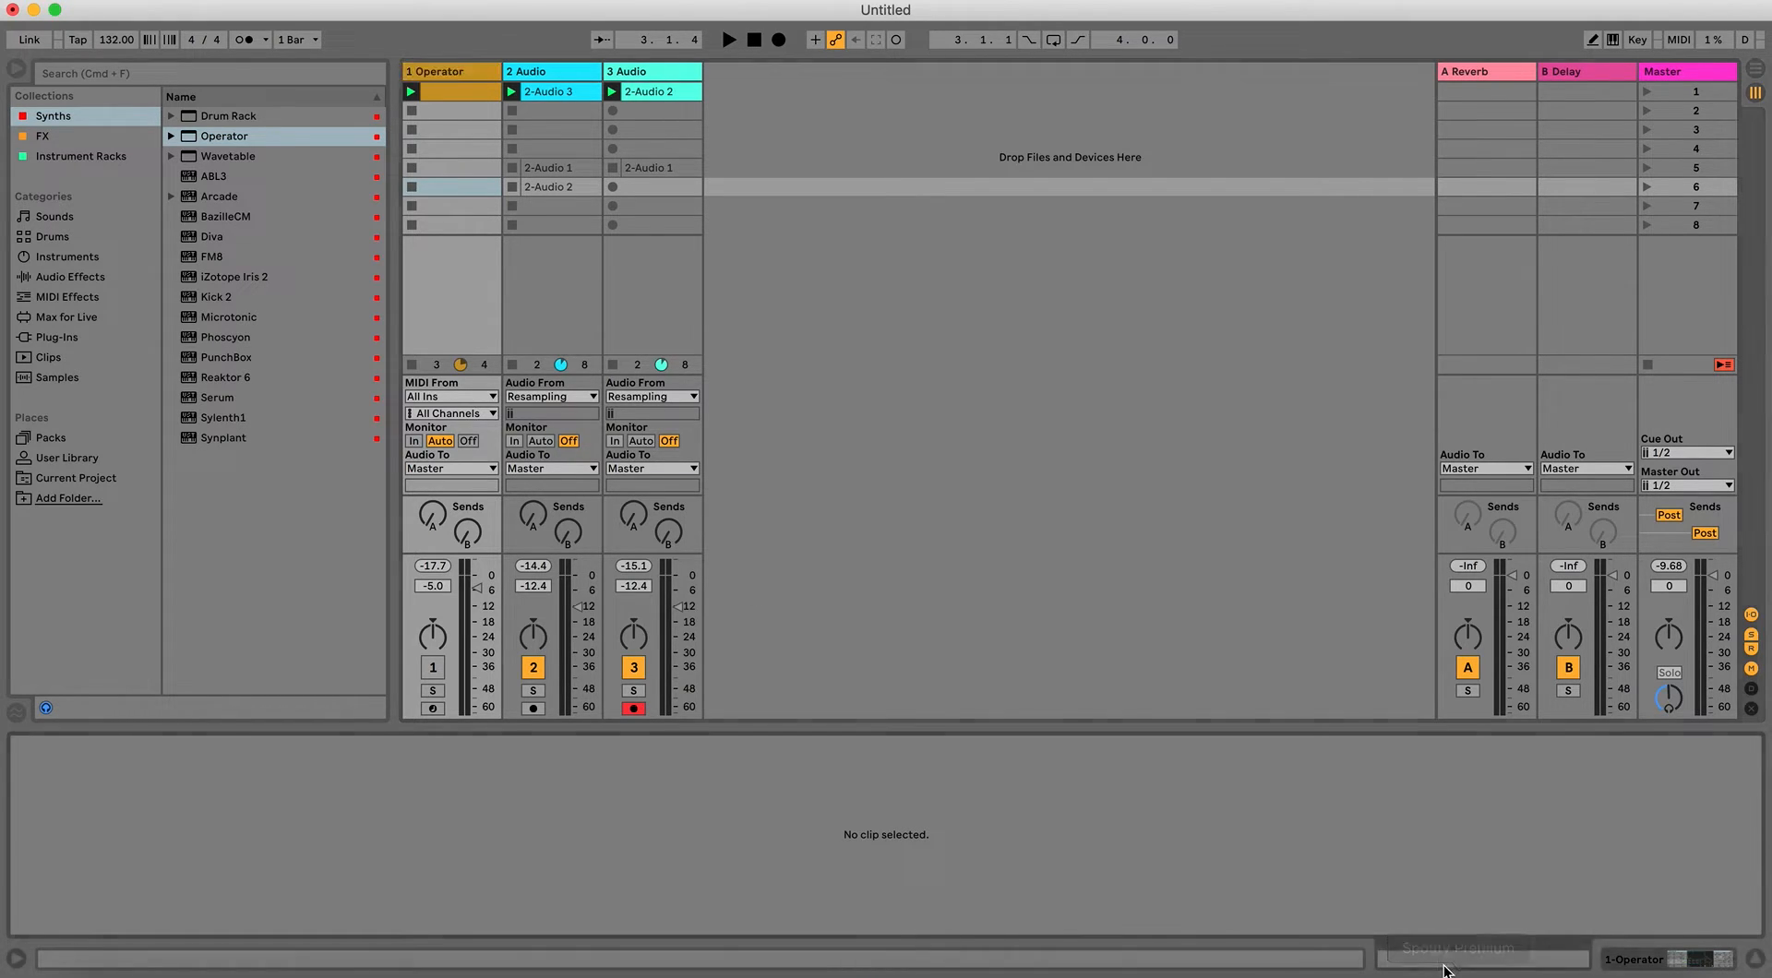
{"action": "left_click", "coordinate": [420, 92]}
{"action": "left_click_drag", "start_coordinate": [1761, 795], "coordinate": [1767, 750]}
{"action": "key", "text": "Delete"}
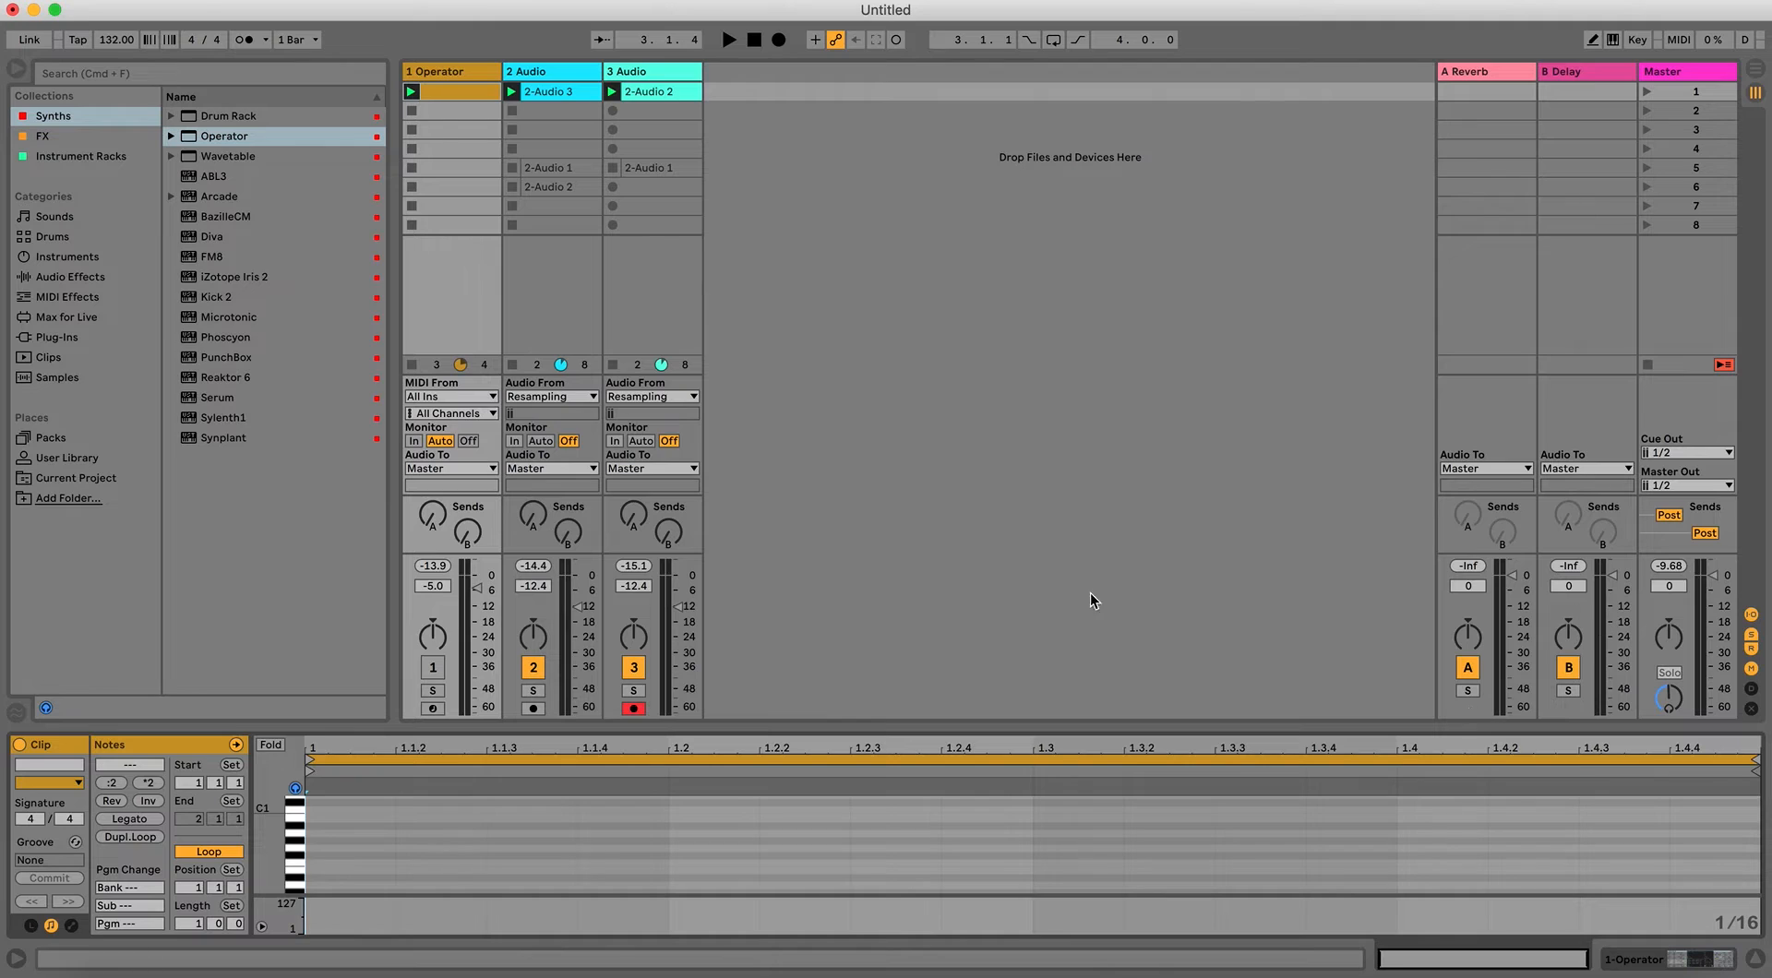
Unmute the Operator track and disarm the bass audio track.
{"action": "left_click", "coordinate": [435, 674]}
{"action": "left_click", "coordinate": [632, 709]}
{"action": "scroll", "coordinate": [389, 892], "scroll_direction": "up", "scroll_amount": 2}
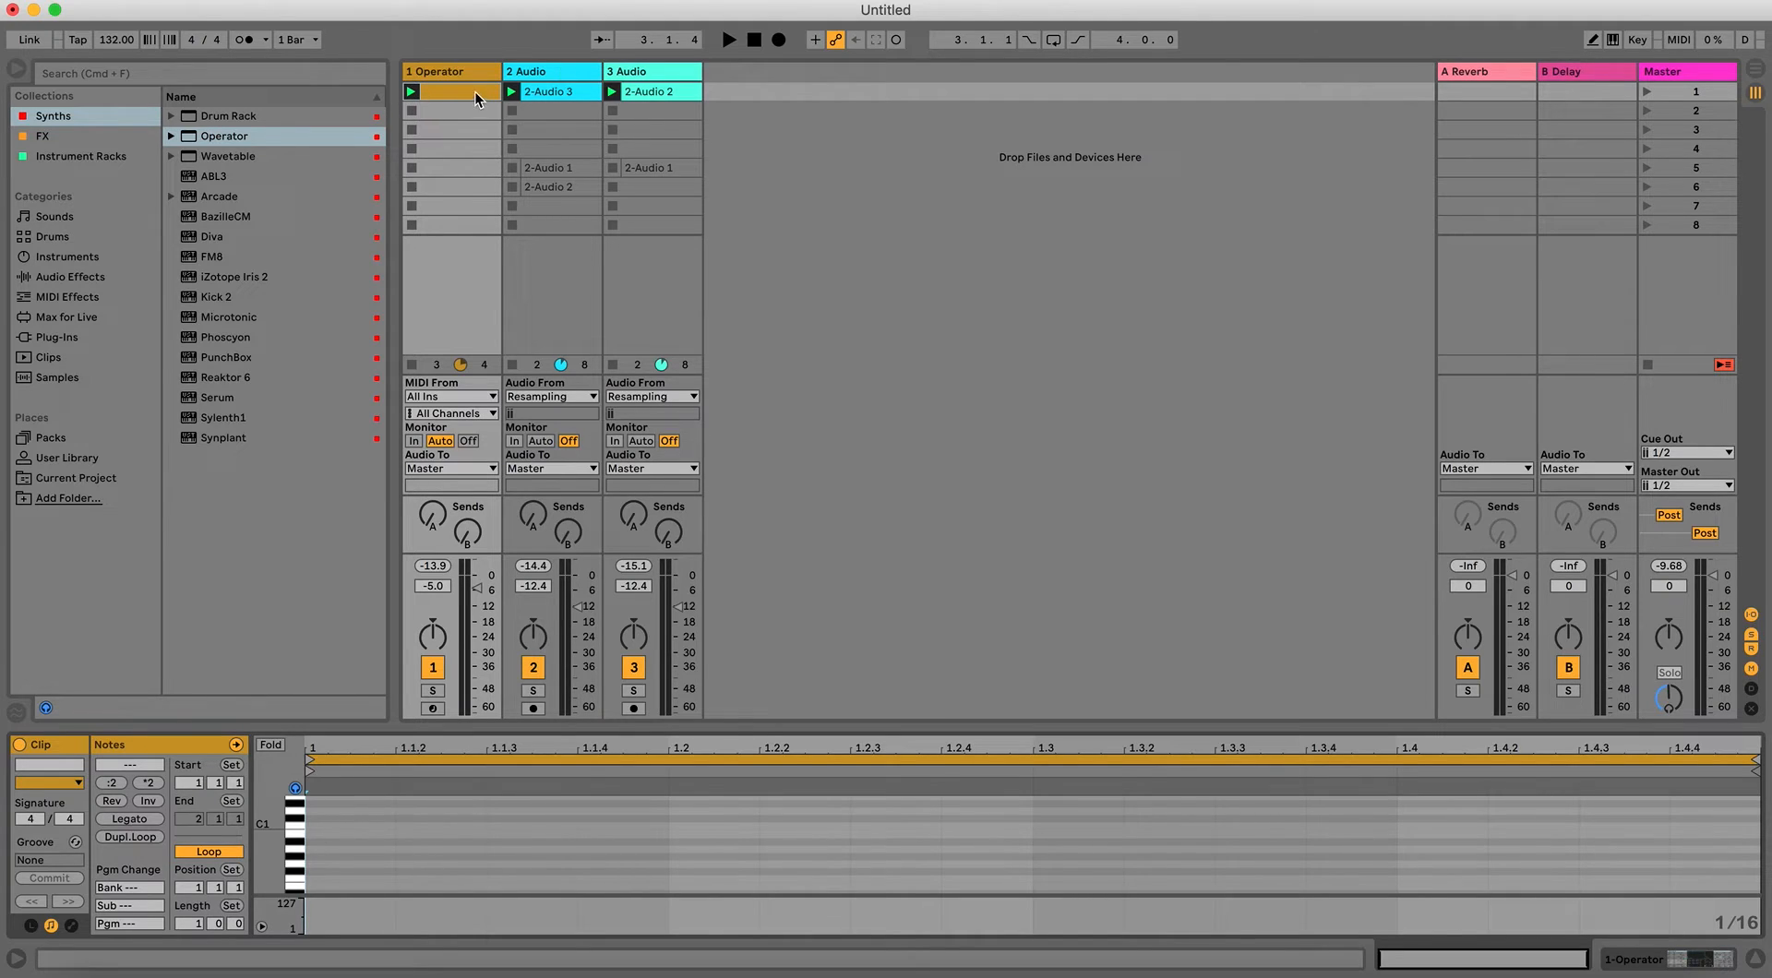
Audition higher keys for the Operator clip and draw sixteenth notes on G2 across the whole bar.
{"action": "left_click", "coordinate": [457, 73]}
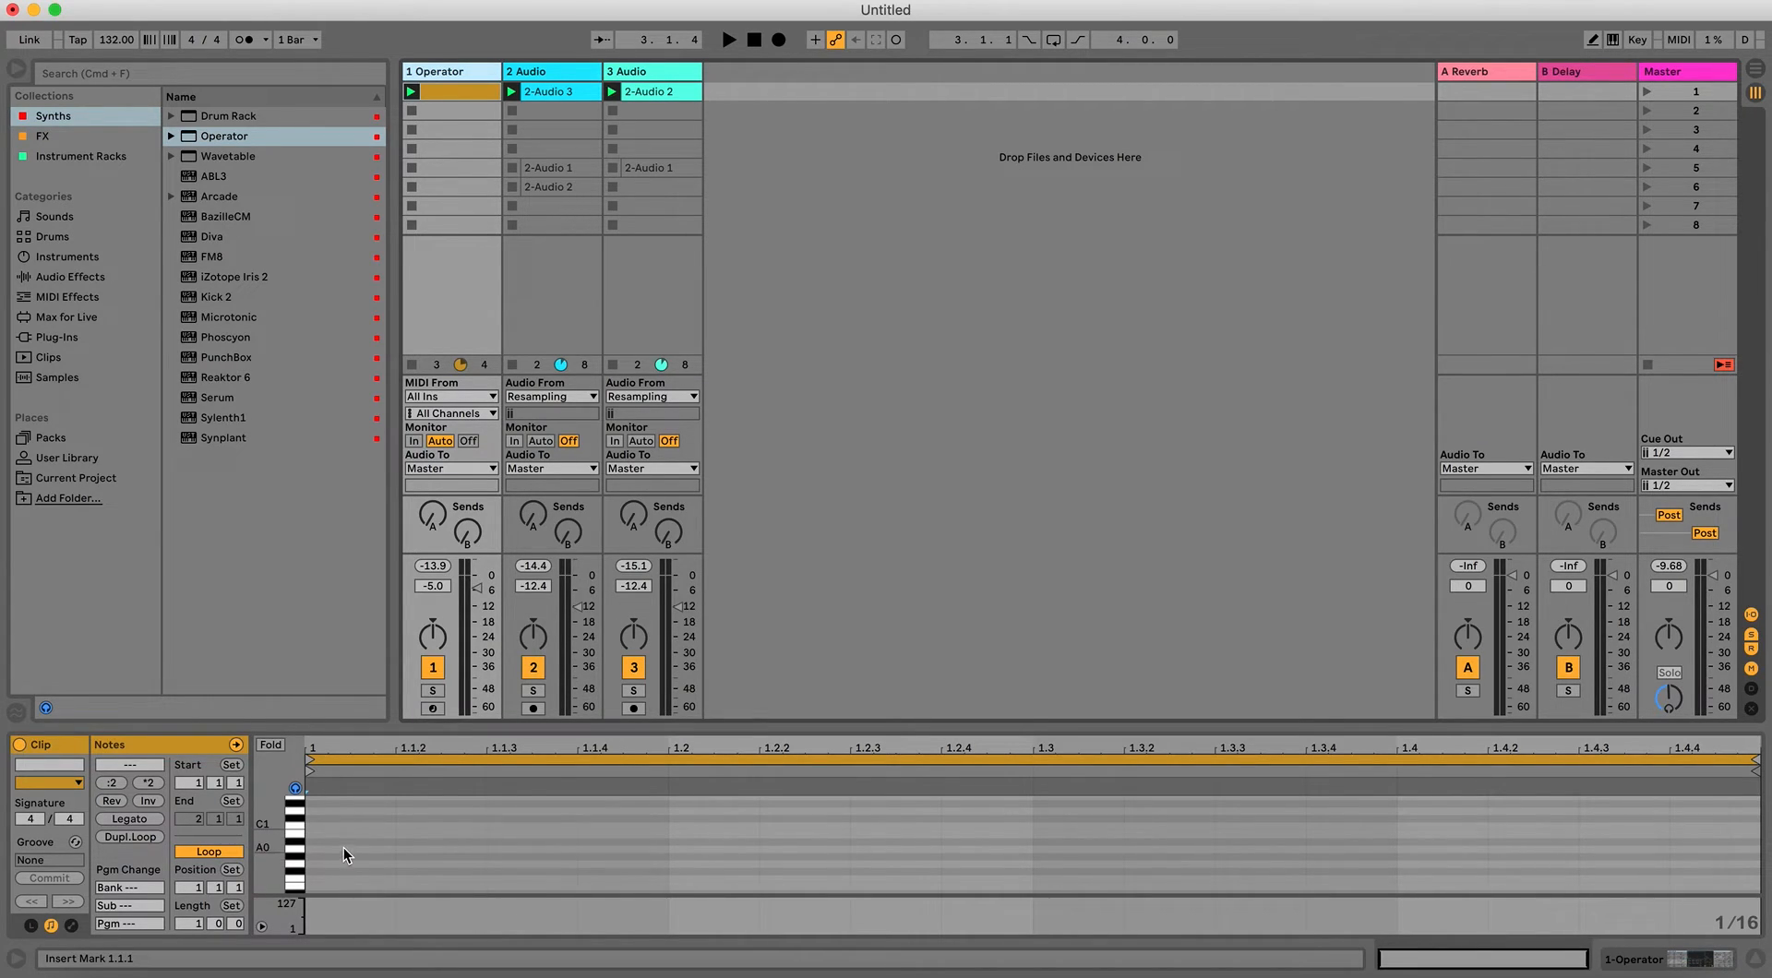
{"action": "left_click", "coordinate": [295, 829]}
{"action": "scroll", "coordinate": [331, 830], "scroll_direction": "up", "scroll_amount": 2}
{"action": "scroll", "coordinate": [331, 831], "scroll_direction": "up", "scroll_amount": 1}
{"action": "left_click", "coordinate": [288, 828]}
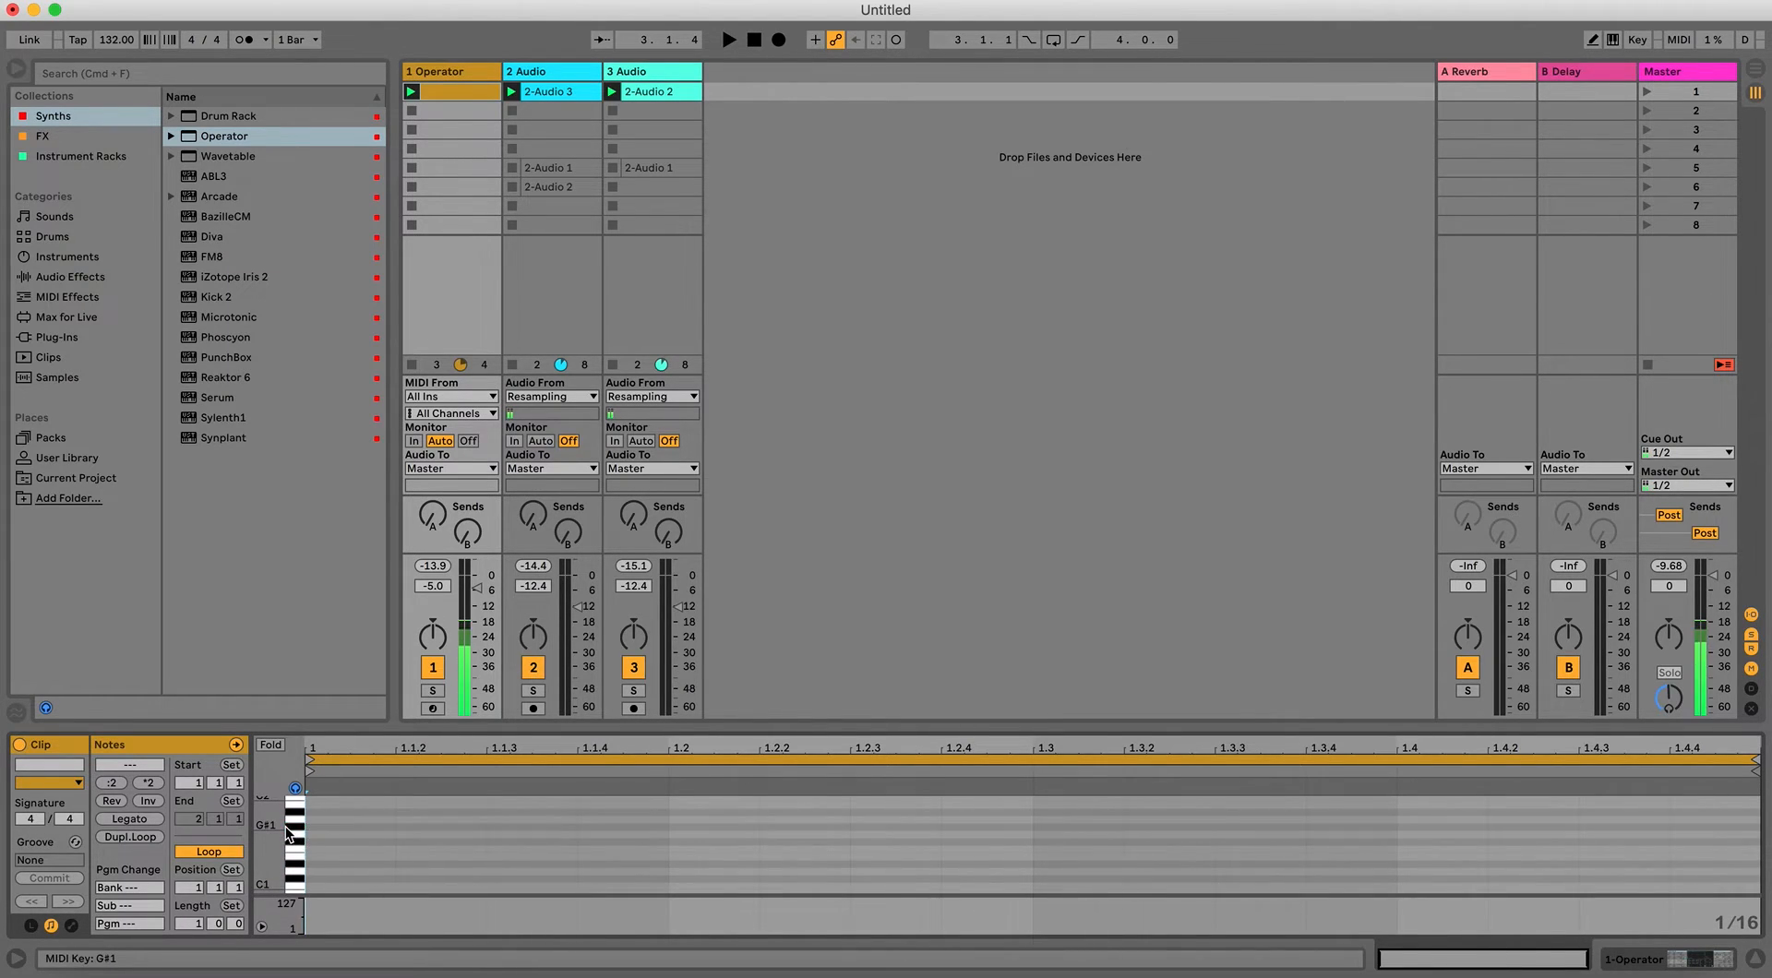
{"action": "scroll", "coordinate": [286, 828], "scroll_direction": "up", "scroll_amount": 2}
{"action": "scroll", "coordinate": [286, 829], "scroll_direction": "up", "scroll_amount": 4}
{"action": "left_click", "coordinate": [288, 827]}
{"action": "key", "text": "b"}
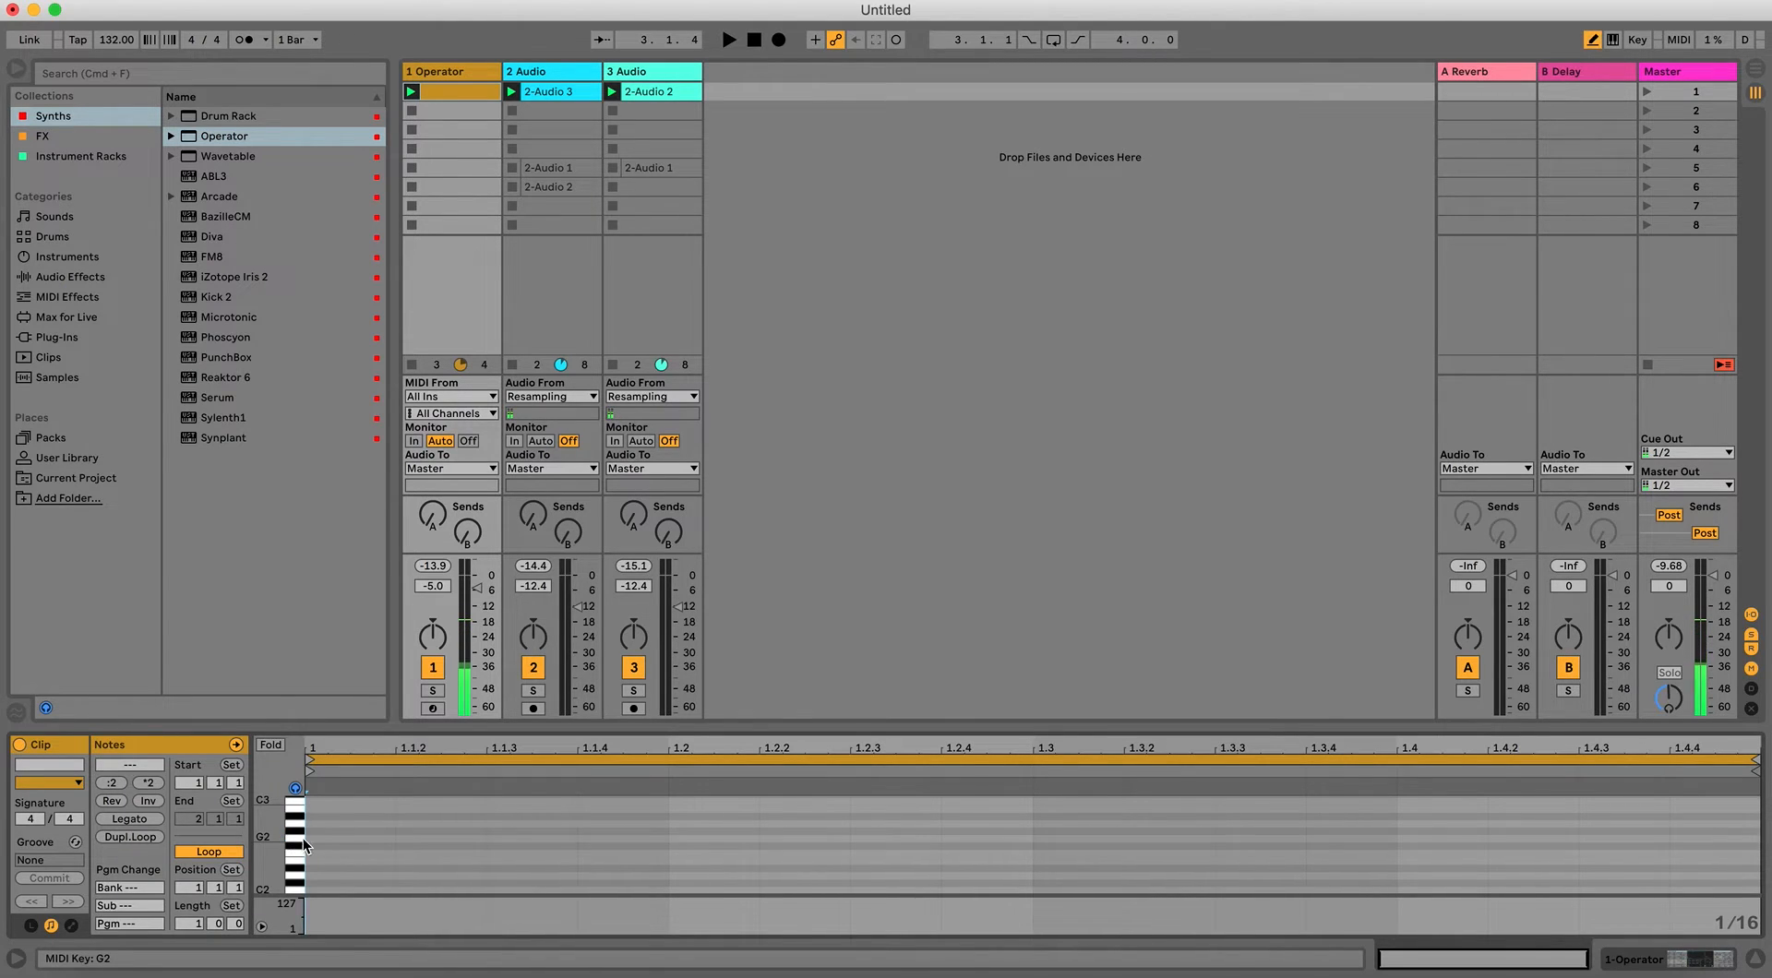
{"action": "left_click_drag", "start_coordinate": [333, 829], "coordinate": [1719, 754]}
{"action": "key", "text": "b"}
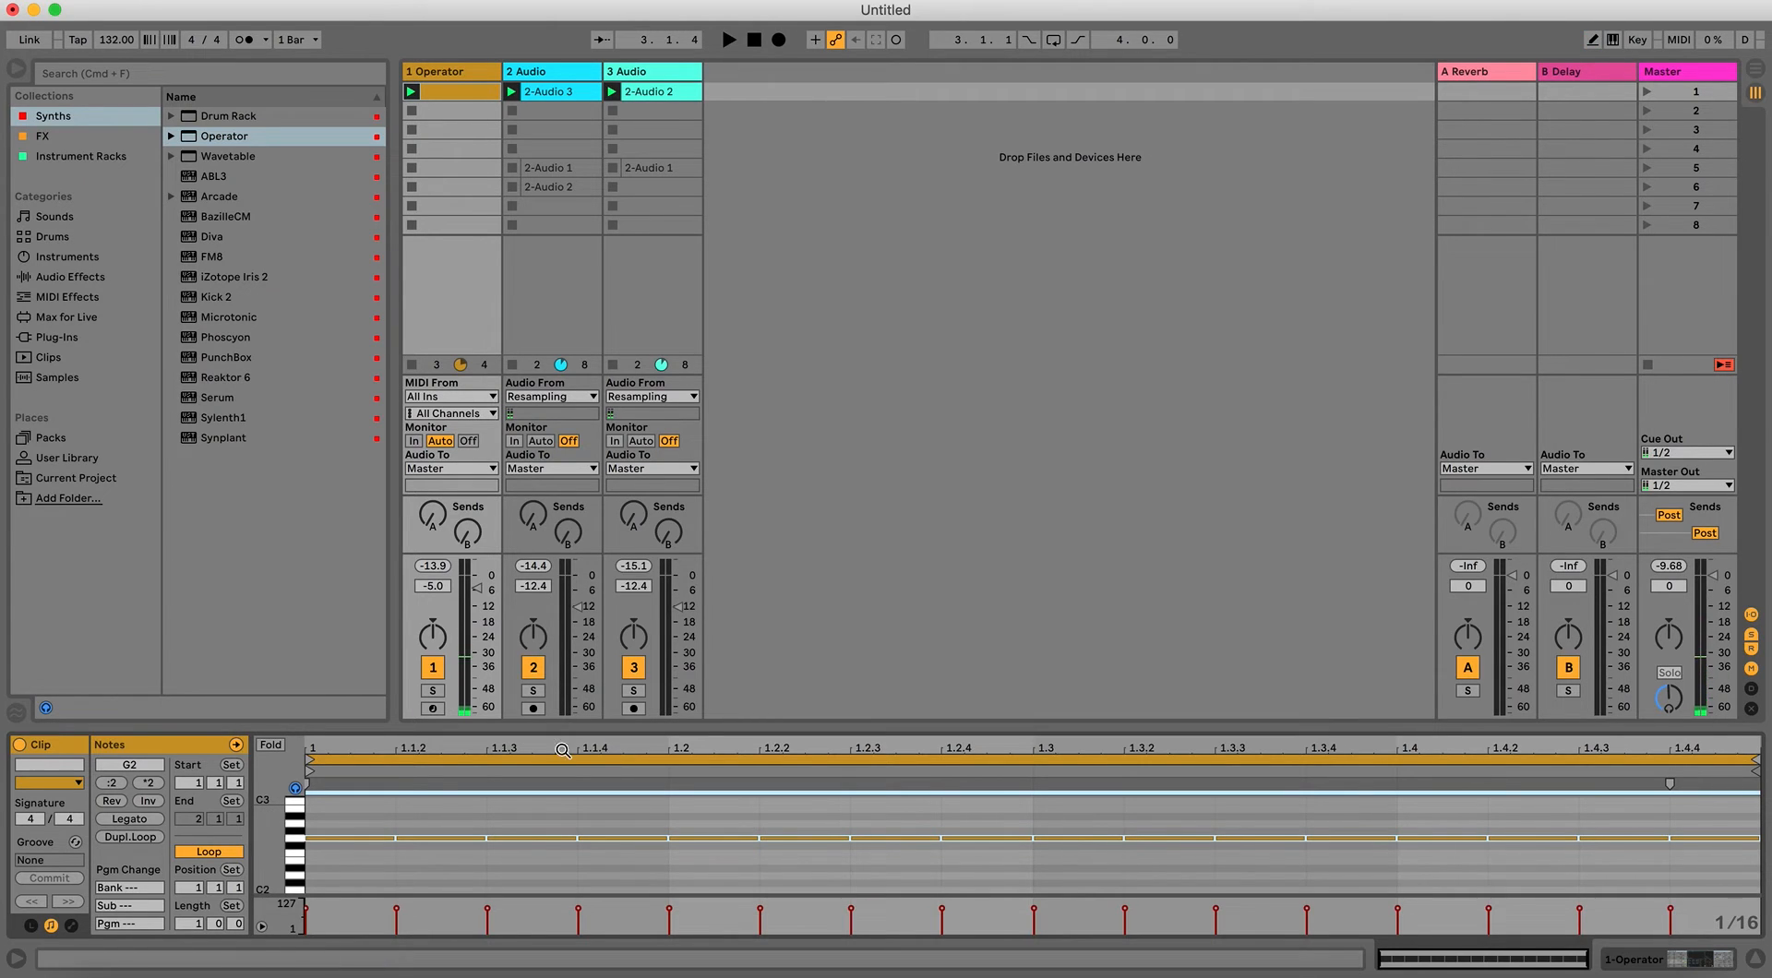
Solo the Operator track and turn off the synth's filter while playing the pattern.
{"action": "left_click", "coordinate": [434, 692]}
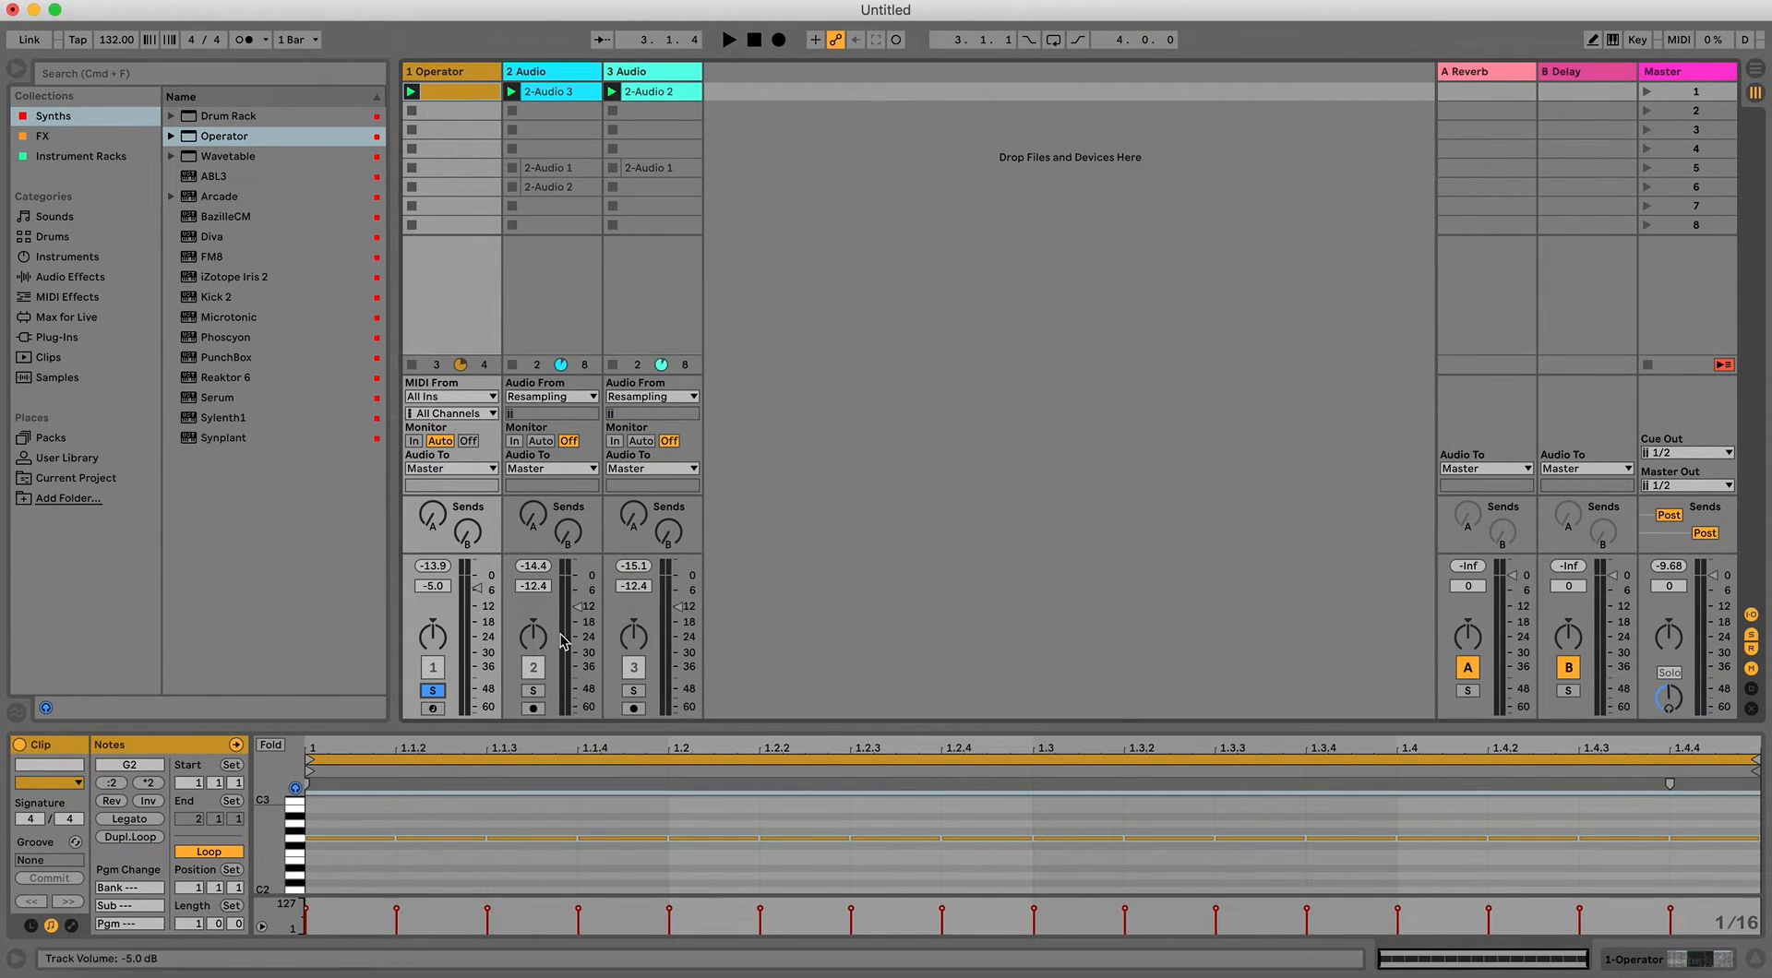
{"action": "left_click", "coordinate": [1655, 958]}
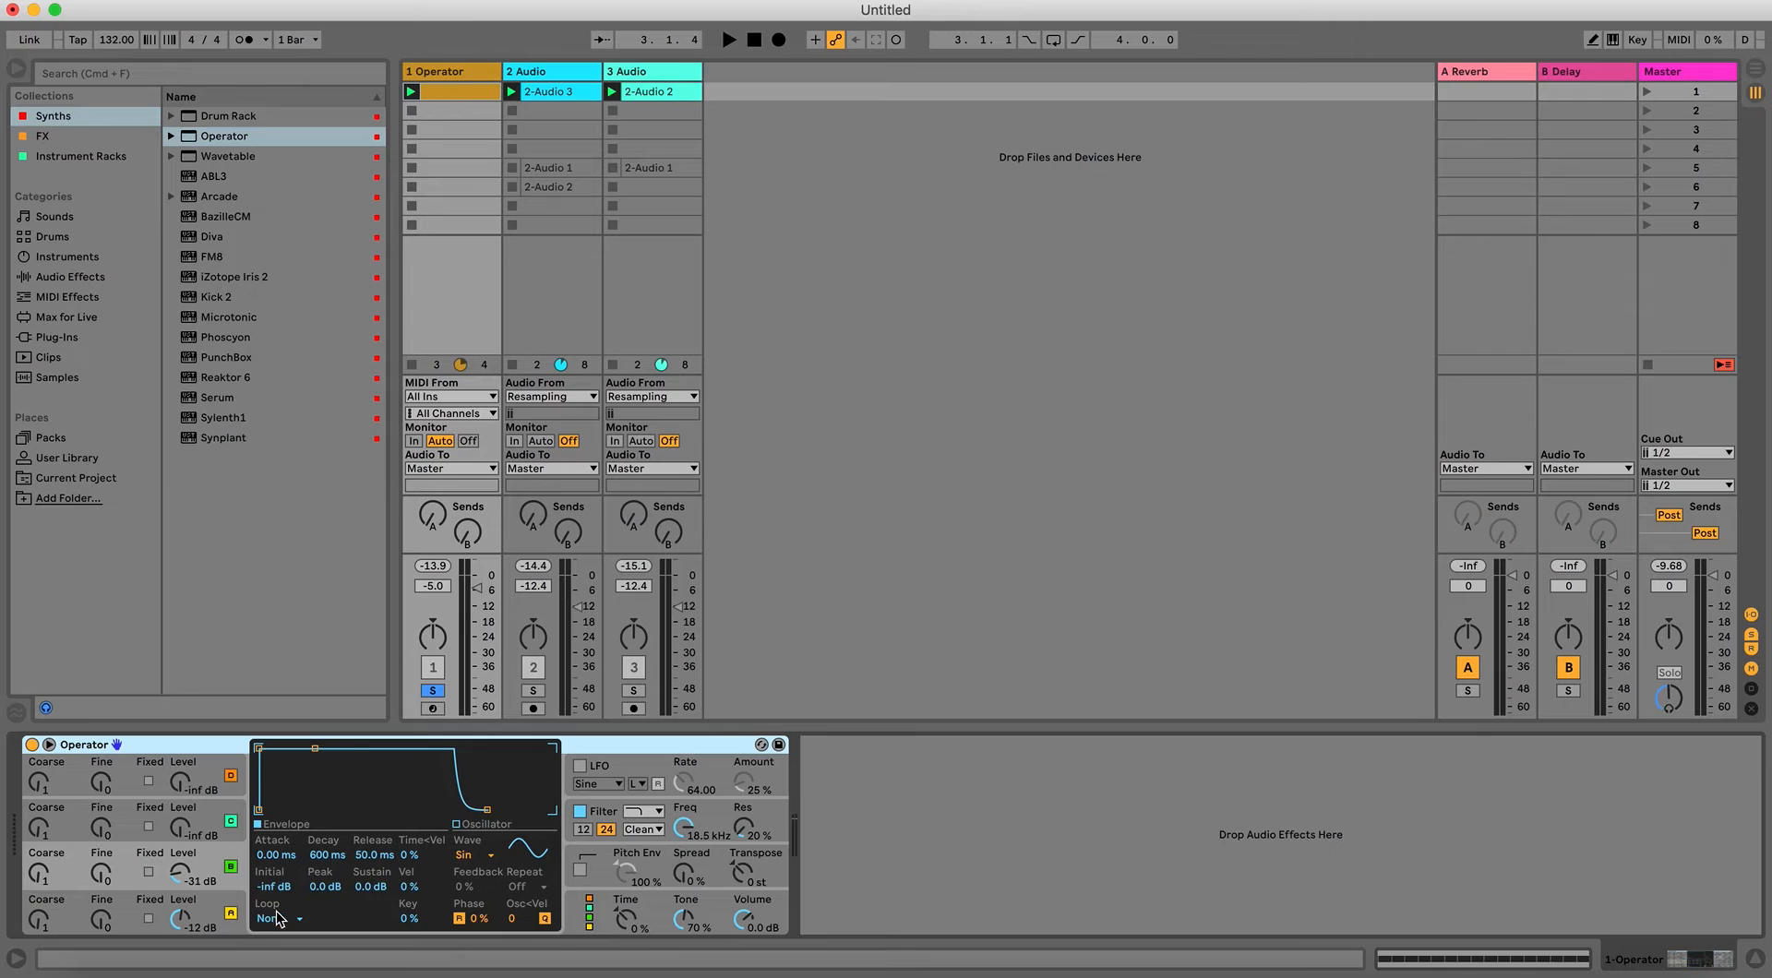
{"action": "key", "text": "space"}
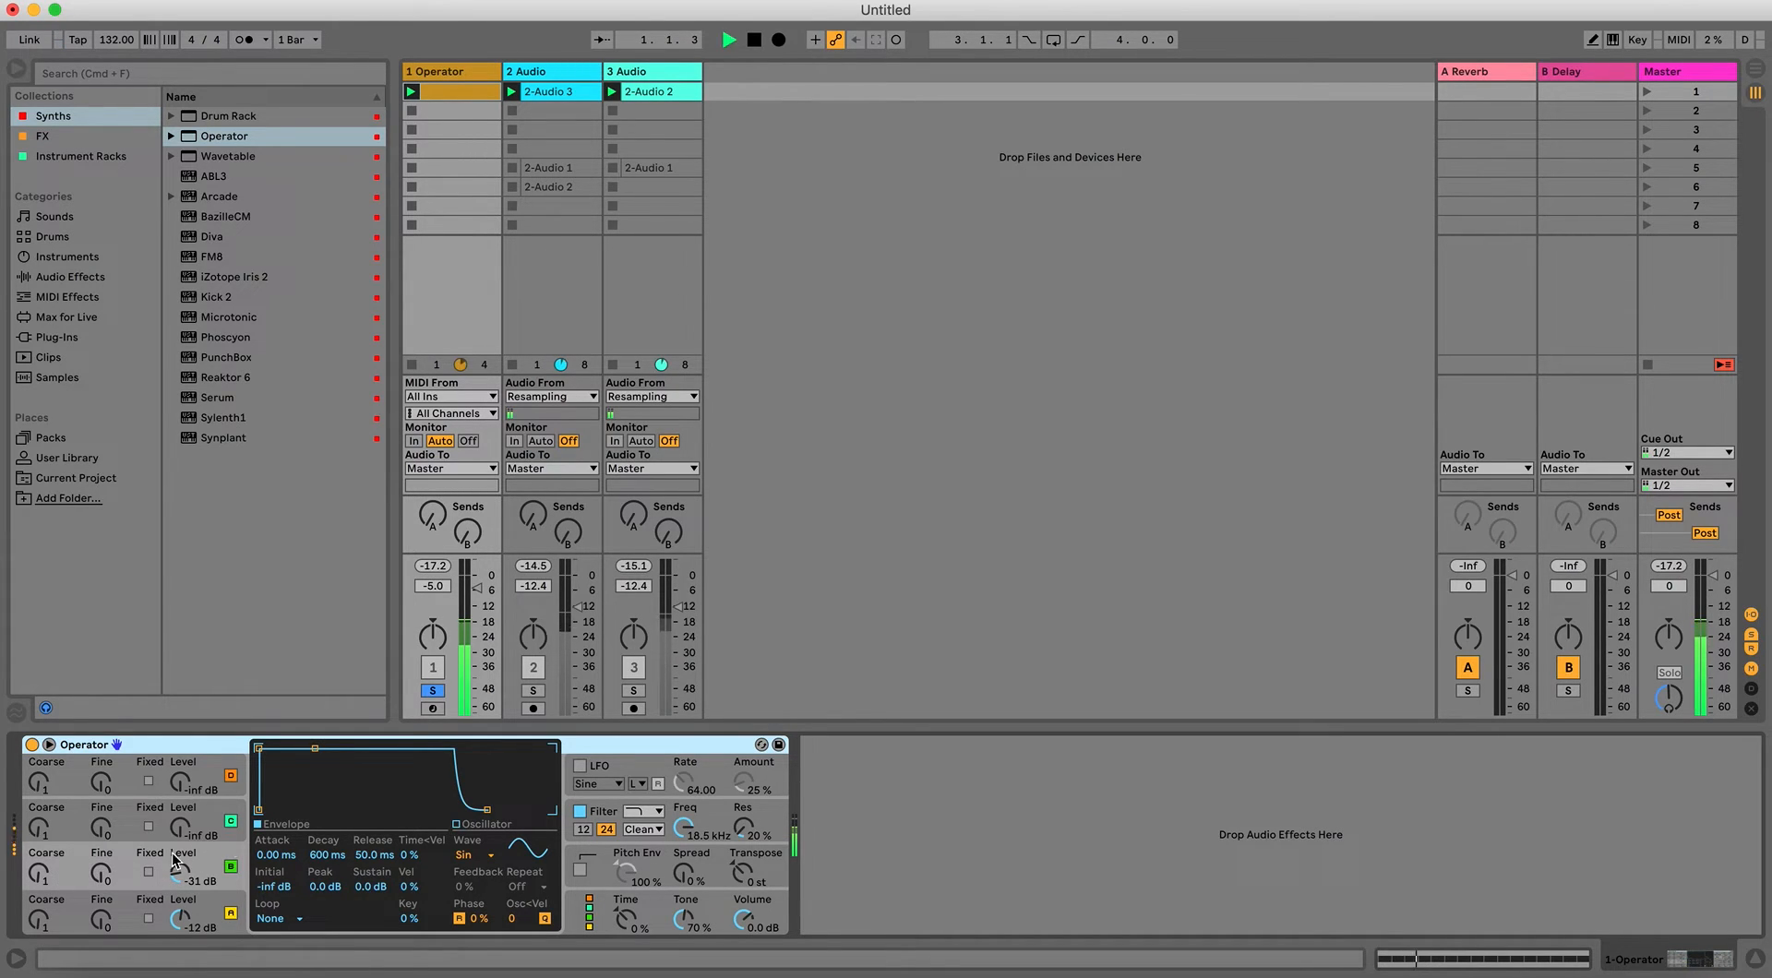
{"action": "left_click", "coordinate": [590, 812]}
{"action": "left_click", "coordinate": [579, 811]}
{"action": "left_click", "coordinate": [580, 811]}
{"action": "left_click", "coordinate": [580, 811]}
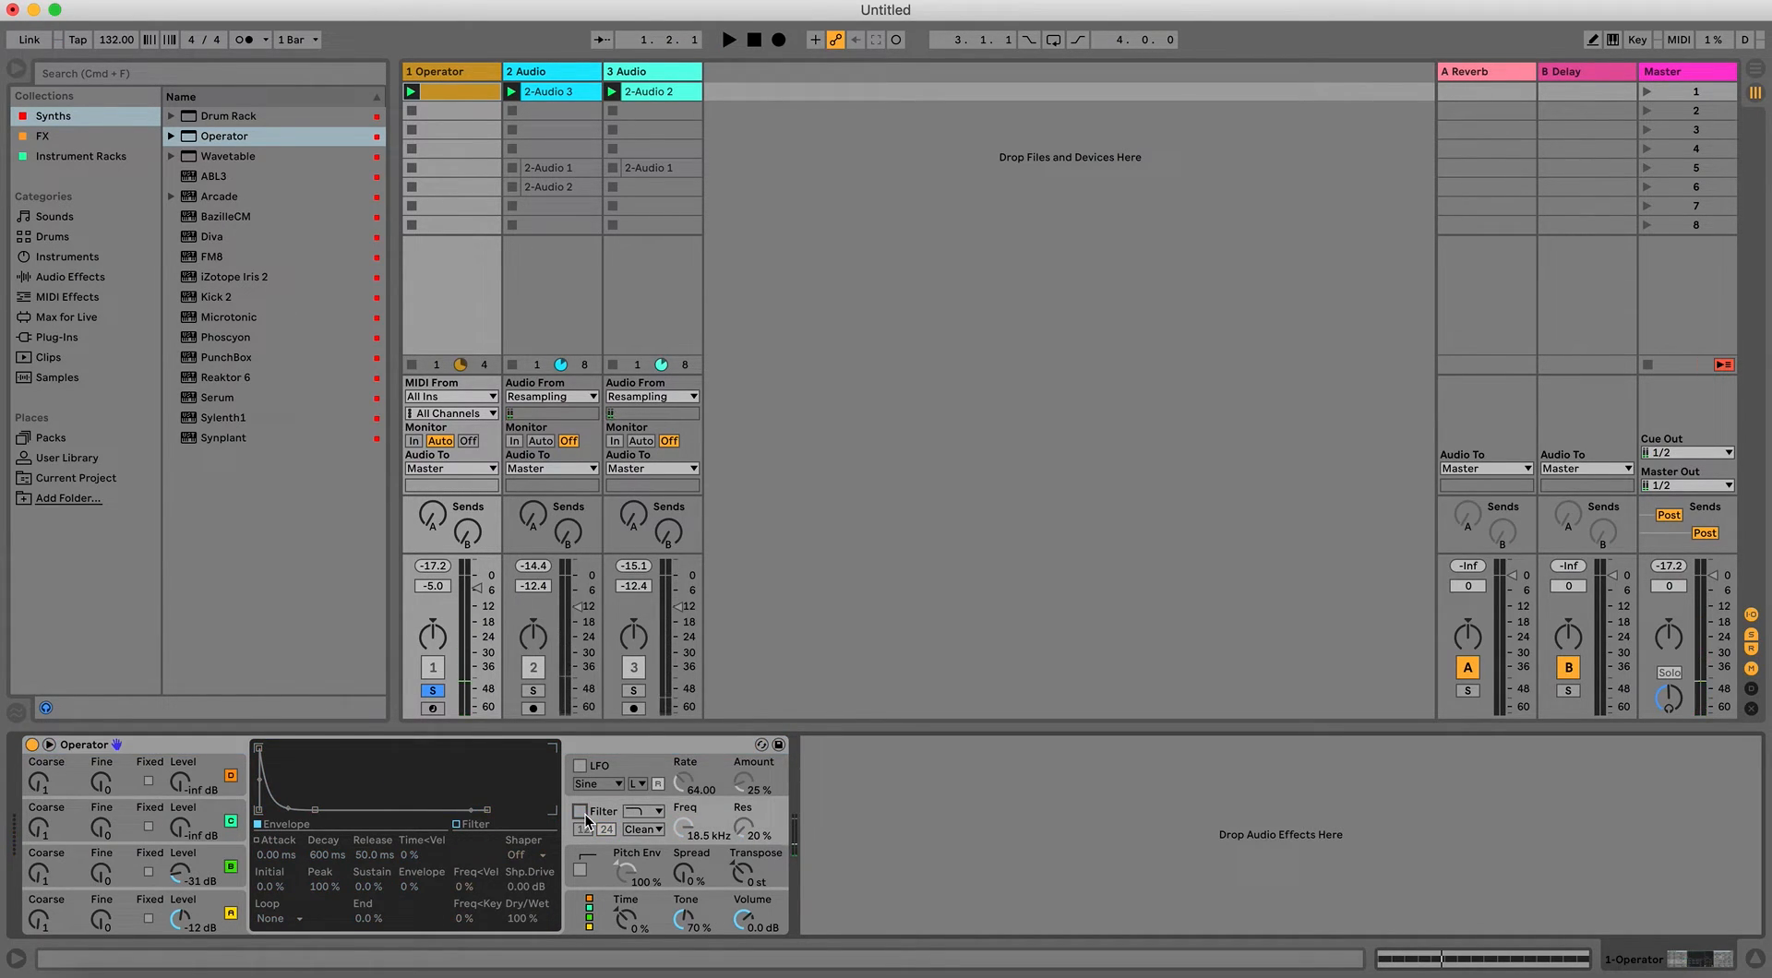
{"action": "key", "text": "space"}
{"action": "key", "text": "space"}
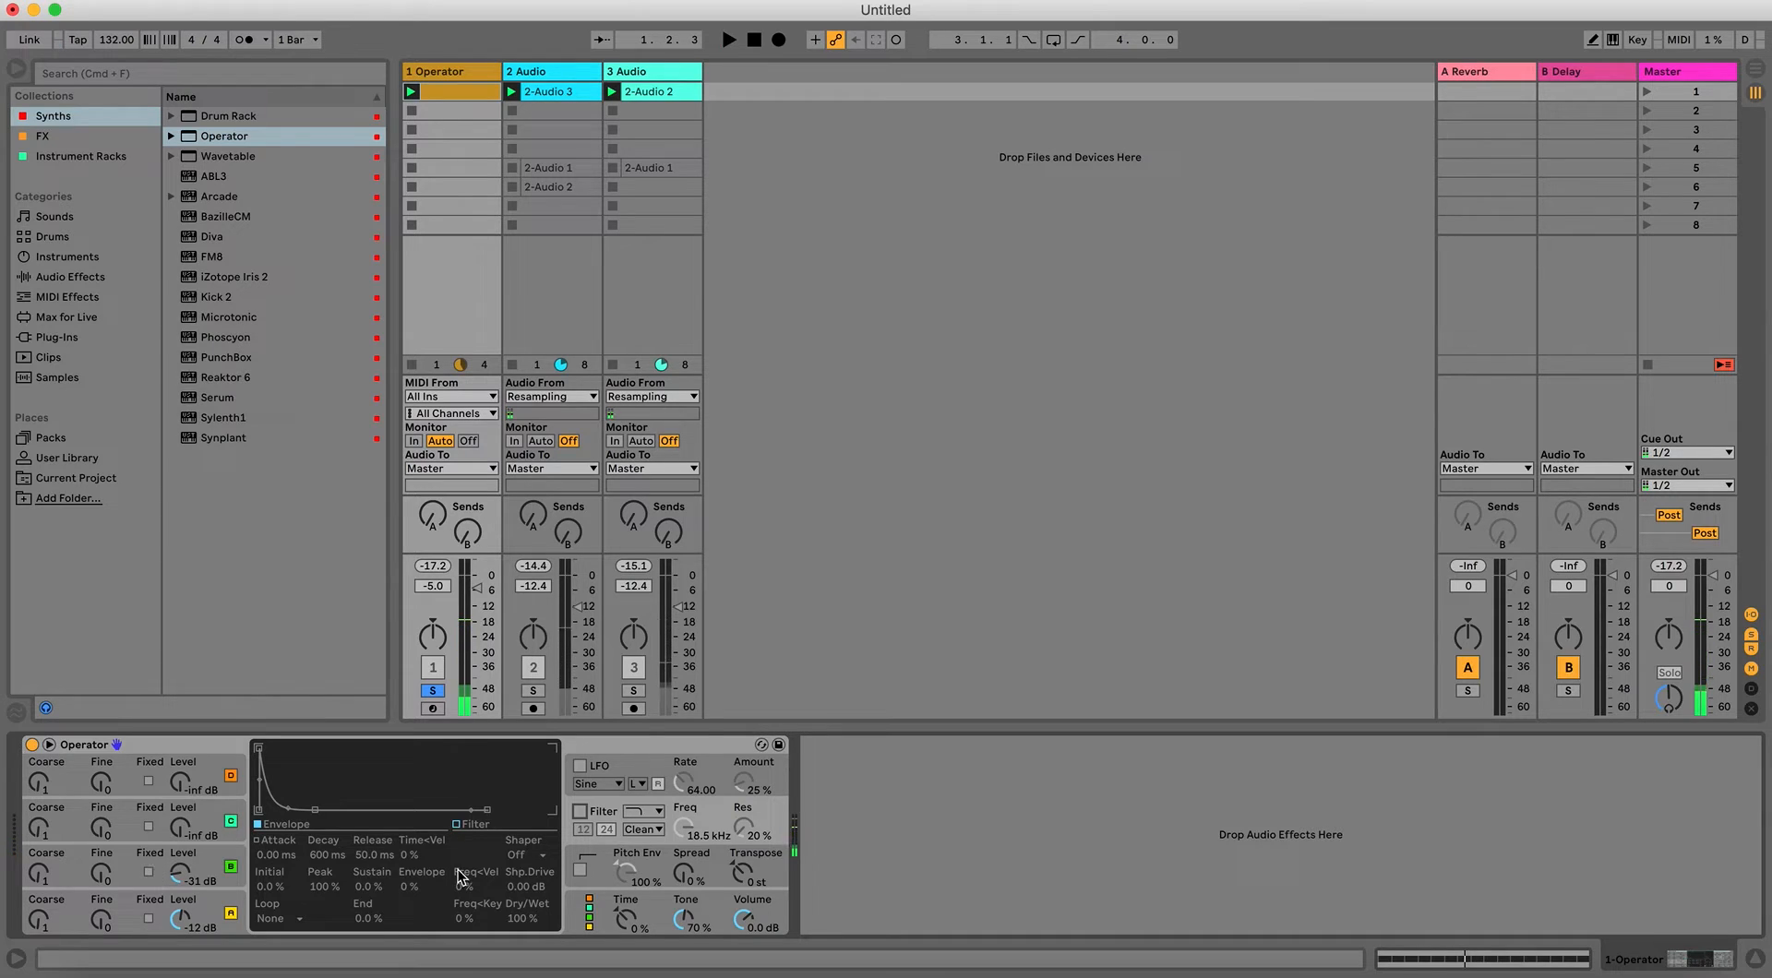
During playback, raise oscillator B's level to -13 dB with a lower envelope sustain, and raise oscillator C's level to -17 dB.
{"action": "left_click", "coordinate": [601, 913]}
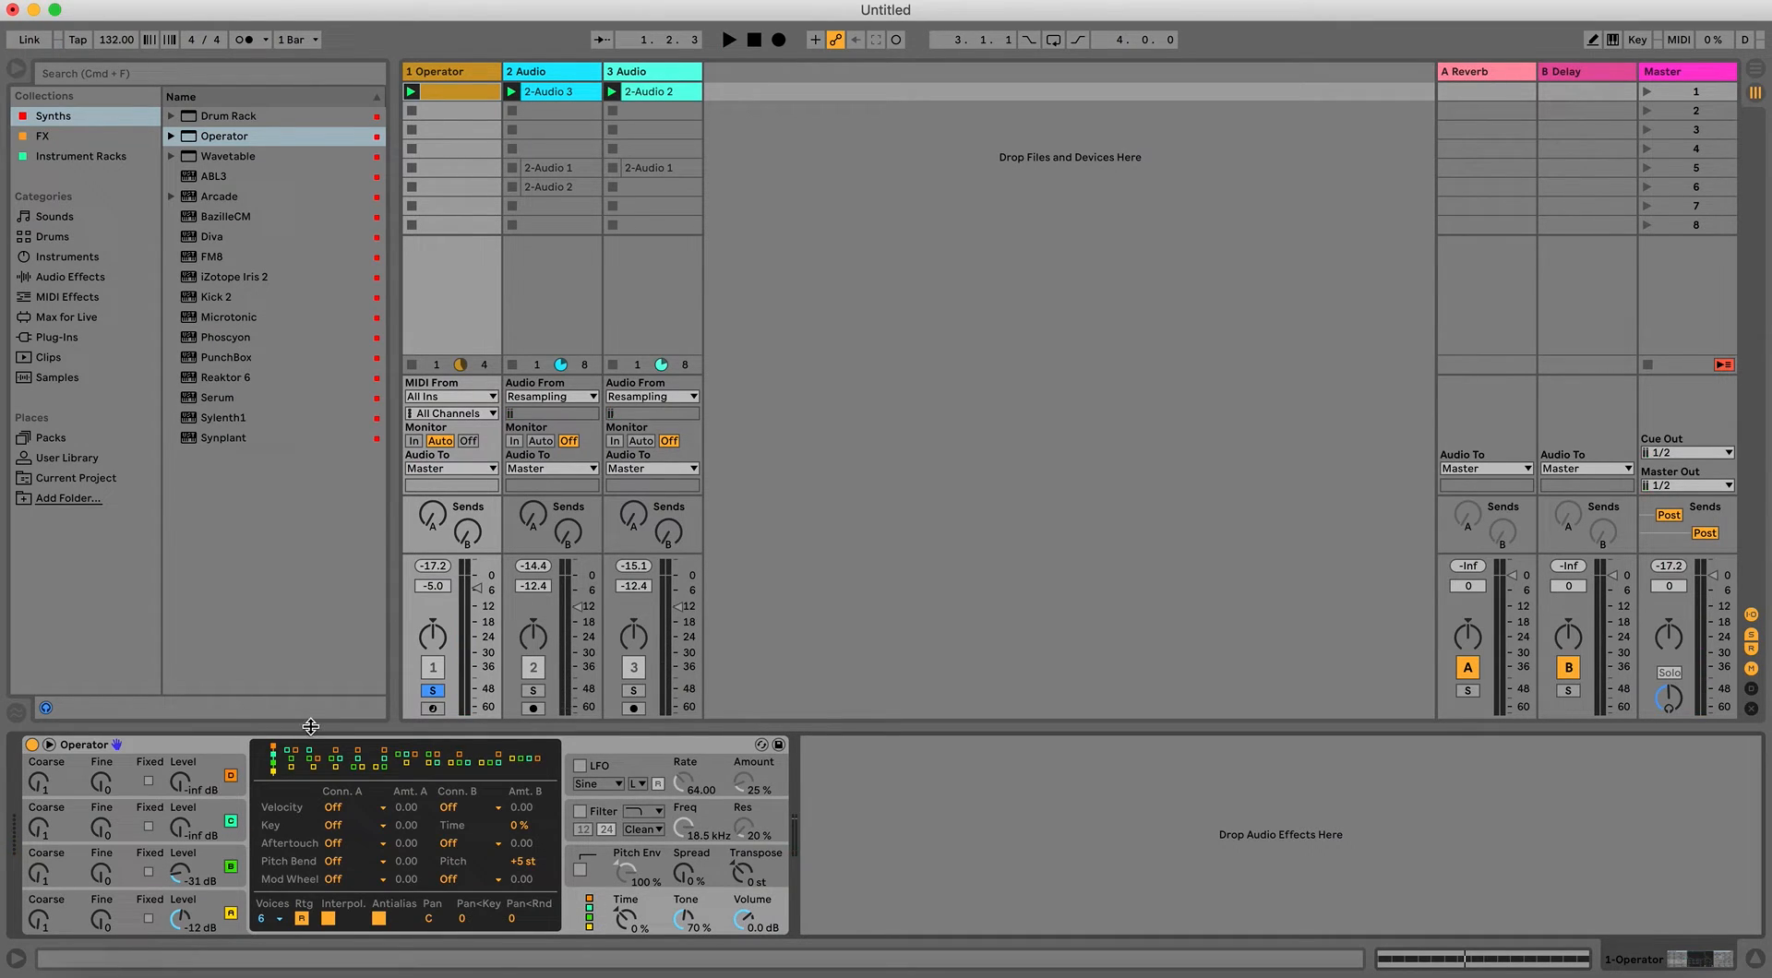
{"action": "left_click", "coordinate": [212, 907]}
{"action": "key", "text": "space"}
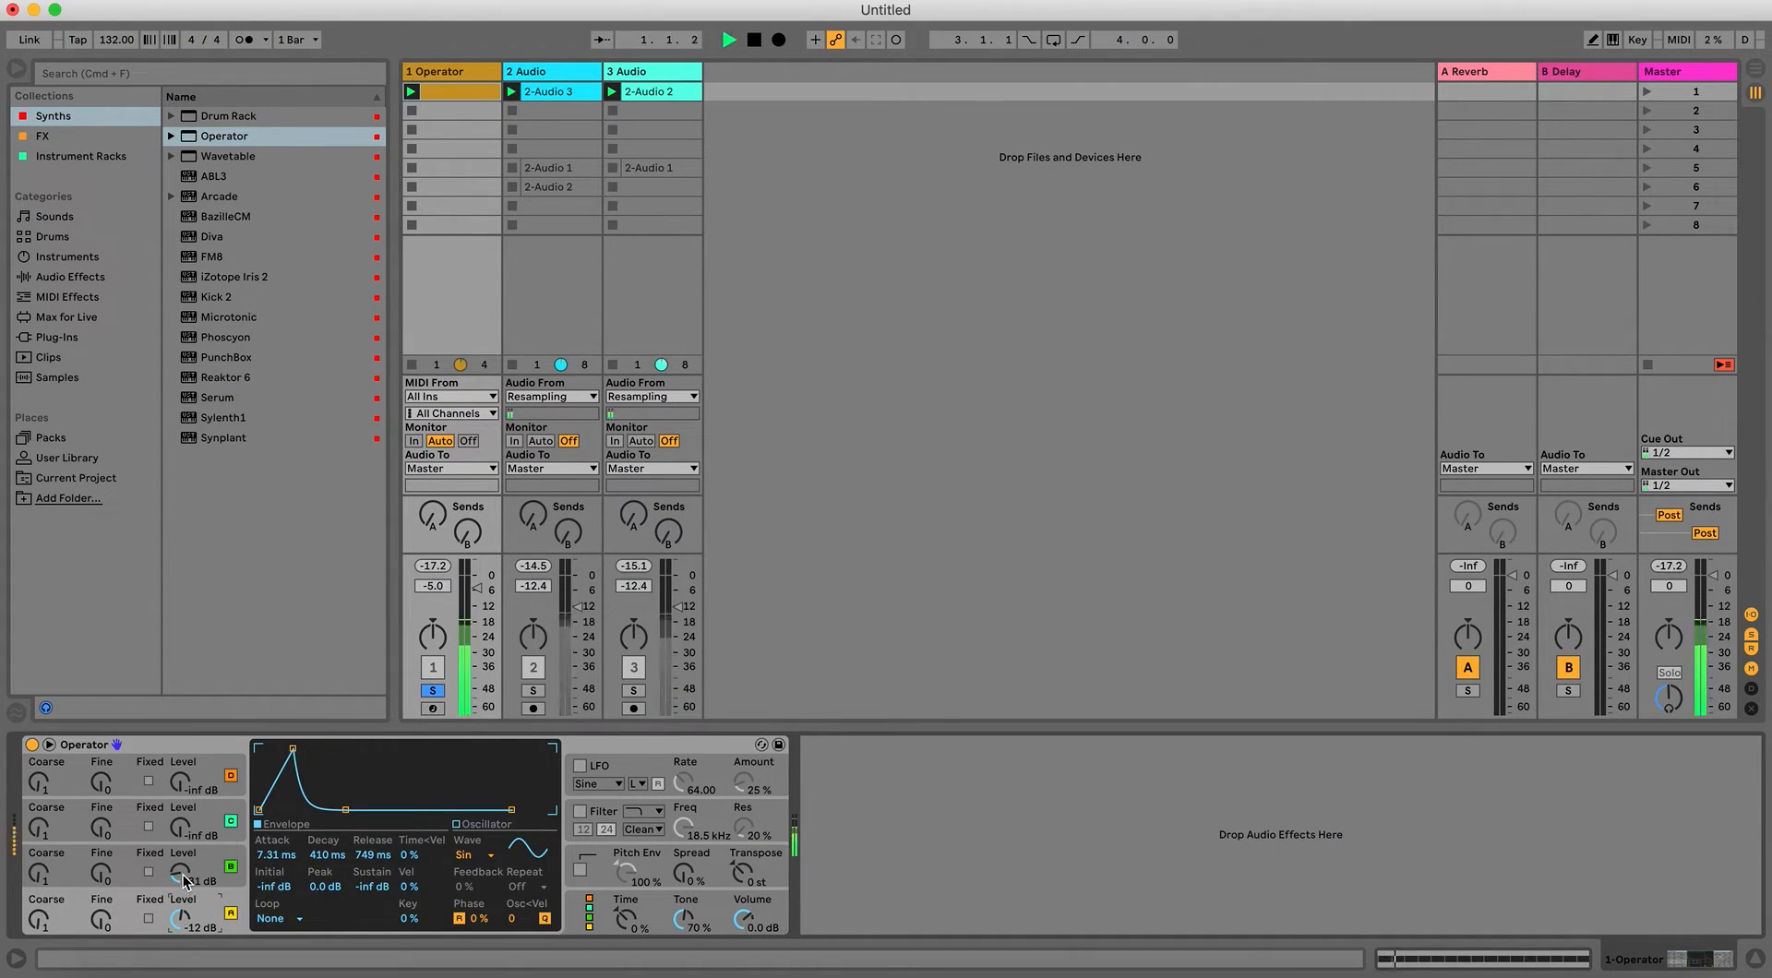
{"action": "left_click_drag", "start_coordinate": [184, 873], "coordinate": [184, 853]}
{"action": "left_click_drag", "start_coordinate": [315, 749], "coordinate": [310, 810]}
{"action": "left_click_drag", "start_coordinate": [182, 874], "coordinate": [180, 810]}
{"action": "key", "text": "space"}
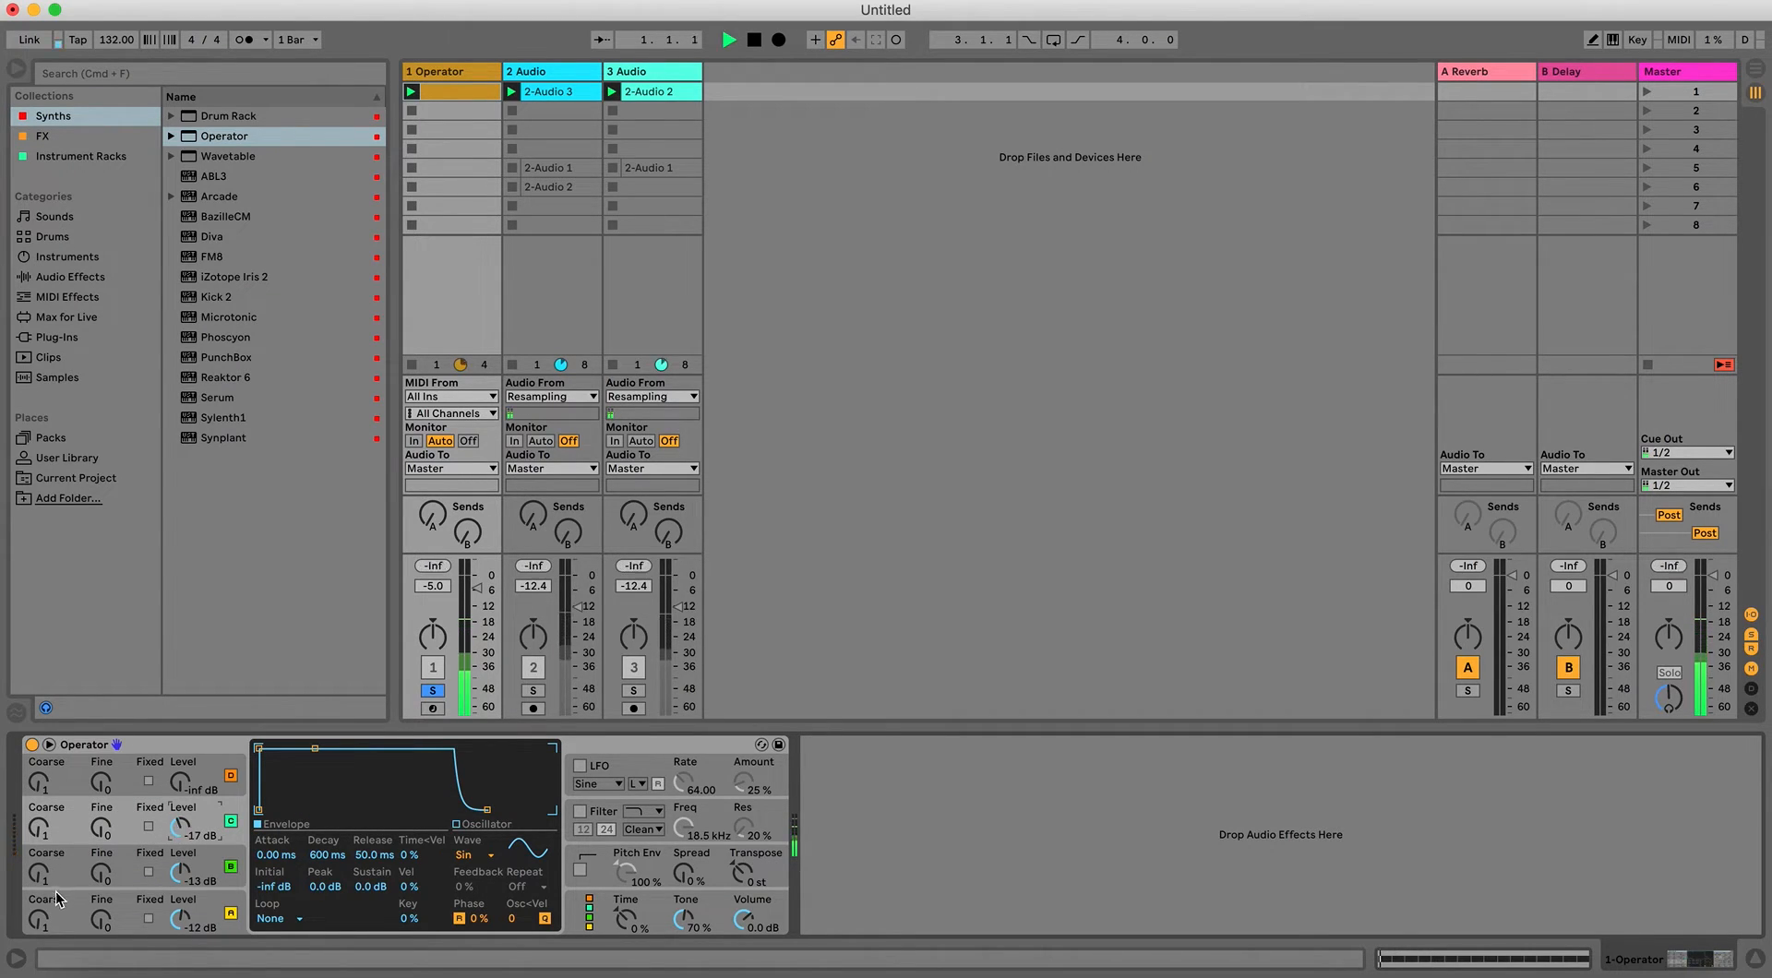
Set oscillator B's coarse tuning to 0.5 and oscillator C's tuning to coarse 4 and fine 588 while playing the pattern.
{"action": "left_click", "coordinate": [38, 875]}
{"action": "mouse_move", "coordinate": [44, 824]}
{"action": "left_mouse_down"}
{"action": "mouse_move", "coordinate": [45, 803]}
{"action": "mouse_move", "coordinate": [39, 844]}
{"action": "left_mouse_up"}
{"action": "right_click", "coordinate": [39, 822]}
{"action": "left_click", "coordinate": [39, 822]}
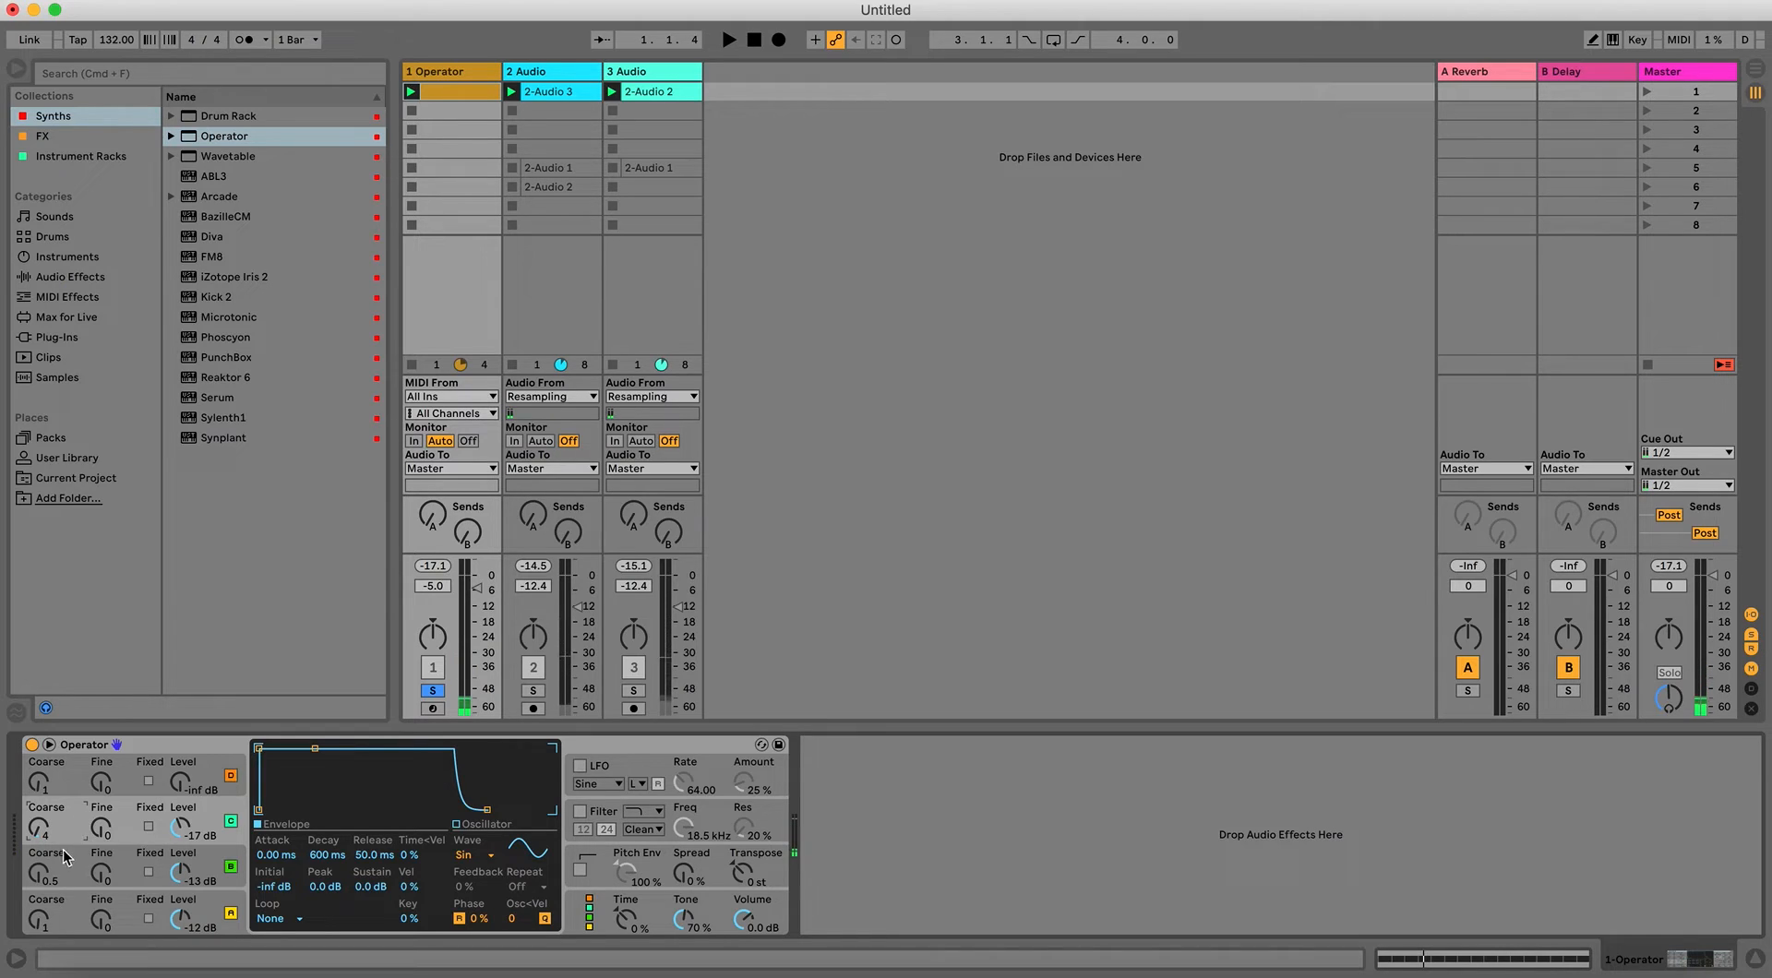
{"action": "key", "text": "space"}
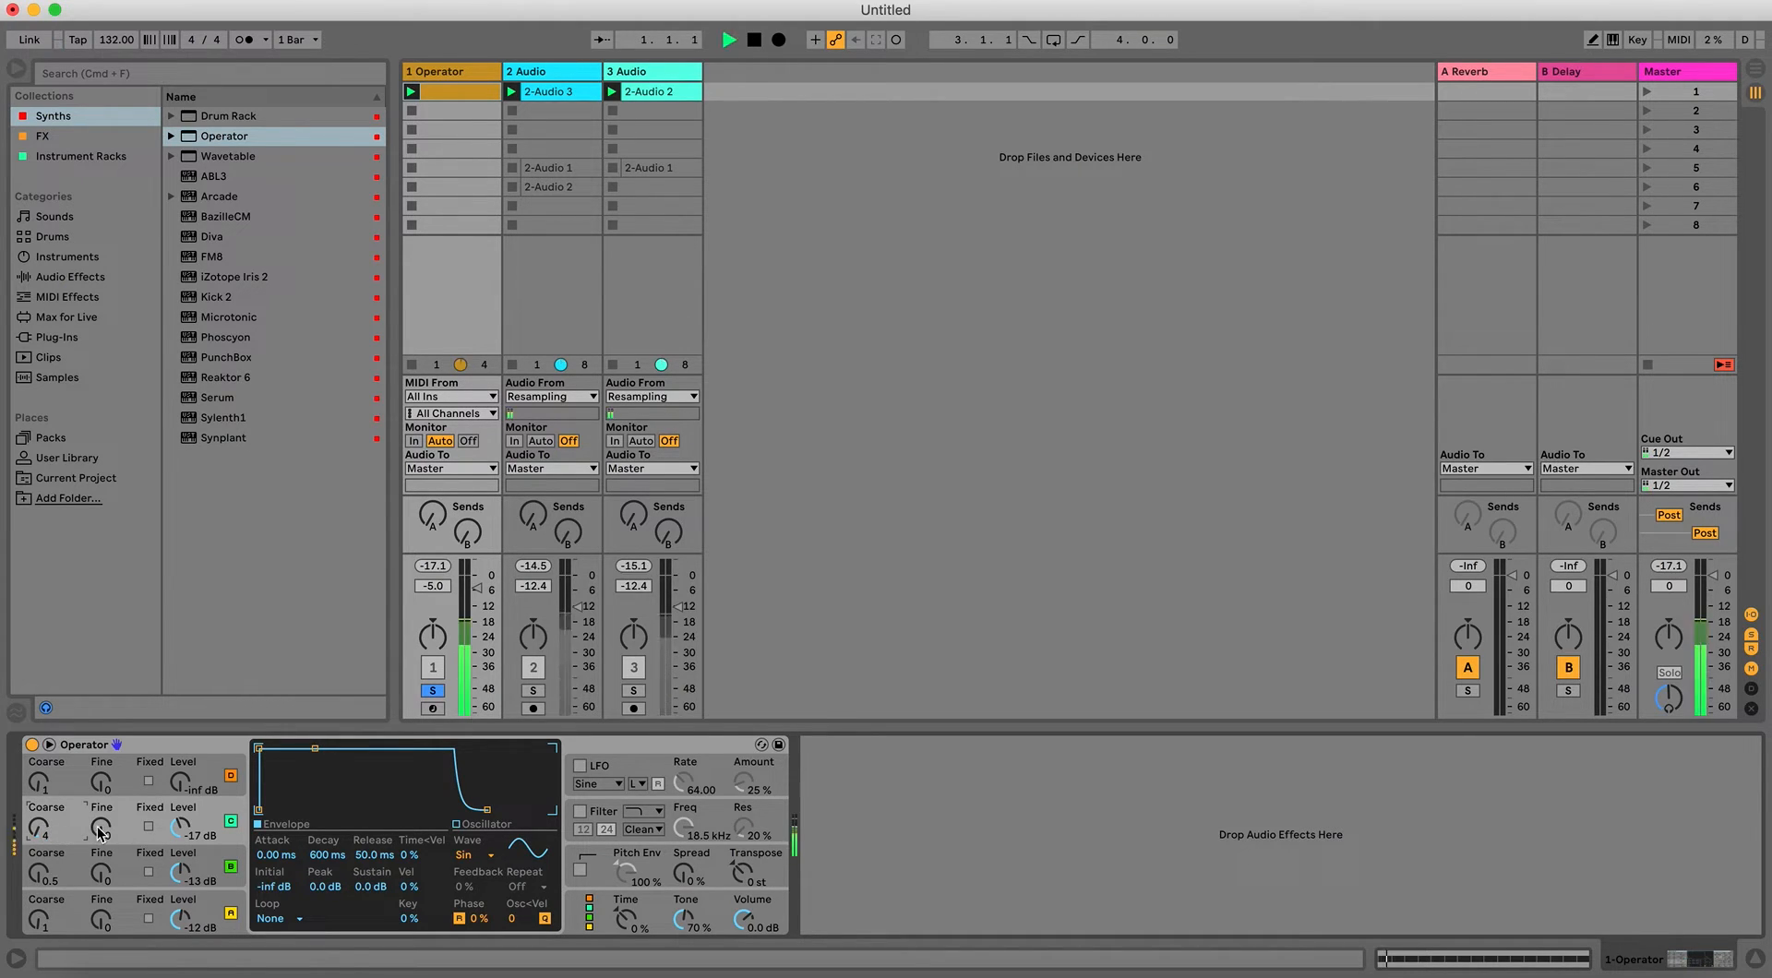
{"action": "left_click_drag", "start_coordinate": [101, 828], "coordinate": [101, 812]}
Shorten oscillator C's envelope to a 19.9 ms decay with sustain at -inf dB, and unsolo the Operator track to hear it with the audio tracks.
{"action": "left_click_drag", "start_coordinate": [314, 747], "coordinate": [292, 810]}
{"action": "left_click_drag", "start_coordinate": [305, 810], "coordinate": [286, 809]}
{"action": "key", "text": "space"}
{"action": "left_click", "coordinate": [430, 691]}
{"action": "left_click", "coordinate": [430, 709]}
{"action": "left_click", "coordinate": [430, 708]}
{"action": "key", "text": "space"}
{"action": "key", "text": "space"}
{"action": "left_click_drag", "start_coordinate": [286, 810], "coordinate": [275, 810]}
{"action": "key", "text": "space"}
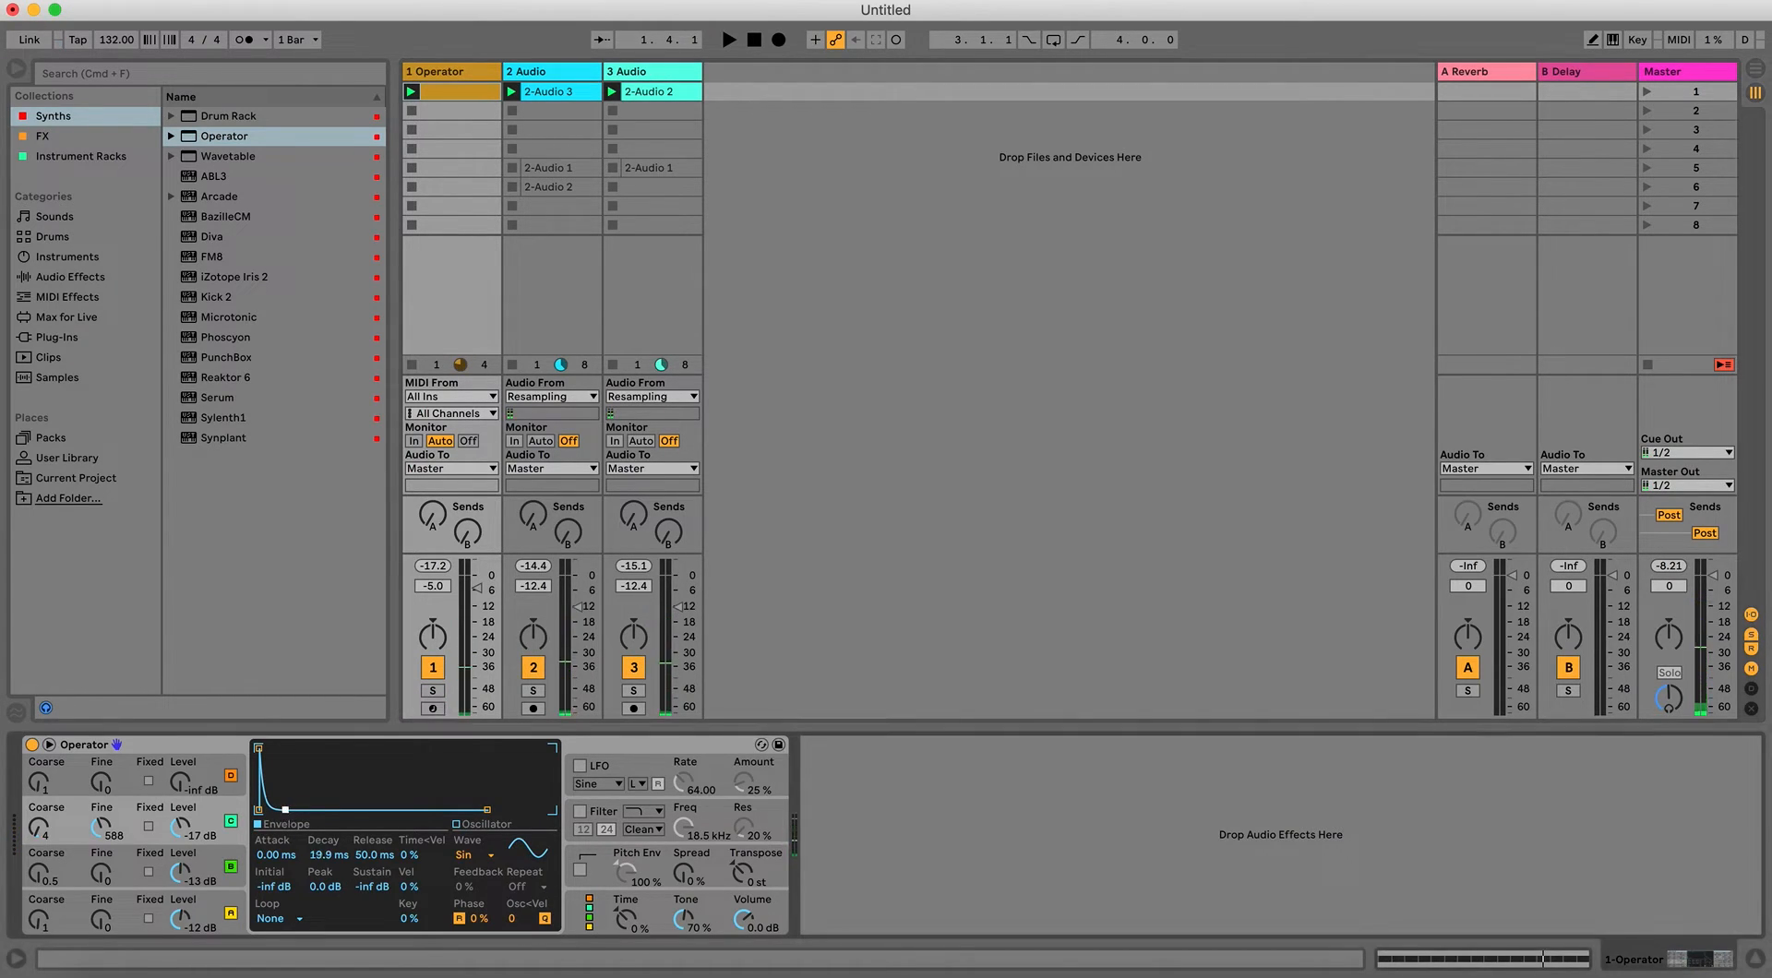
Set oscillator A's envelope decay to 45.9 ms with sustain at -inf dB, and solo the Operator track.
{"action": "key", "text": "space"}
{"action": "left_click", "coordinate": [216, 897]}
{"action": "key", "text": "space"}
{"action": "key", "text": "space"}
{"action": "left_click_drag", "start_coordinate": [293, 749], "coordinate": [258, 748]}
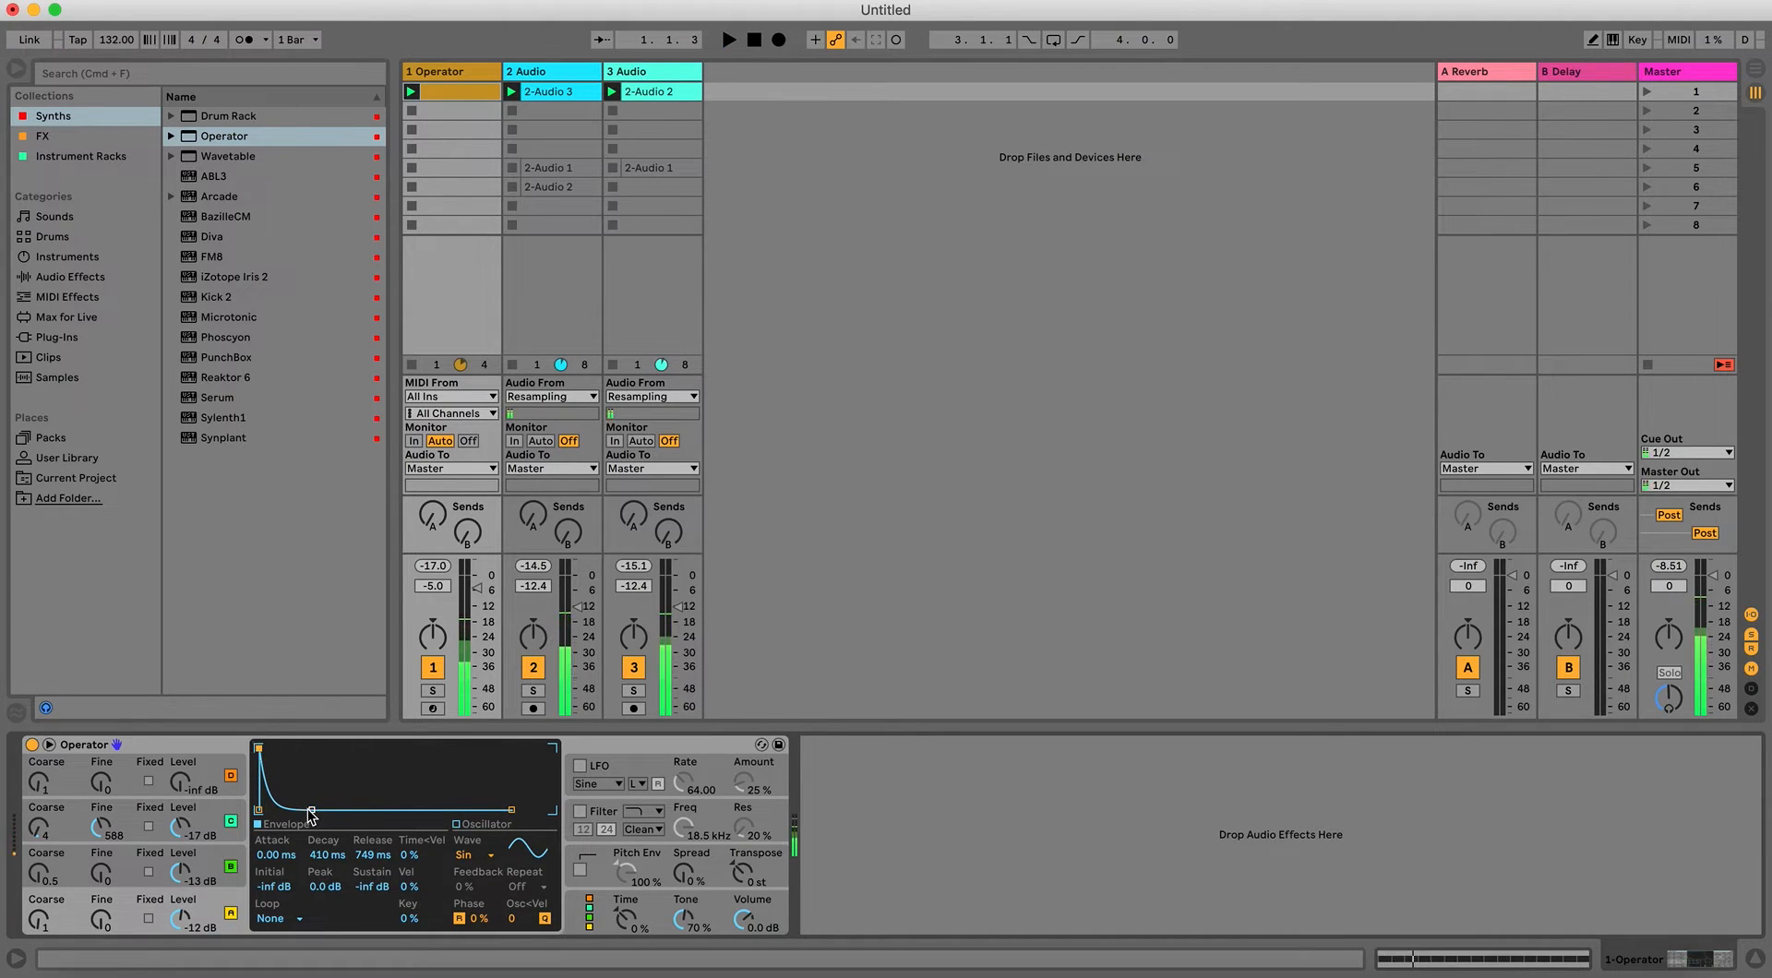
{"action": "key", "text": "space"}
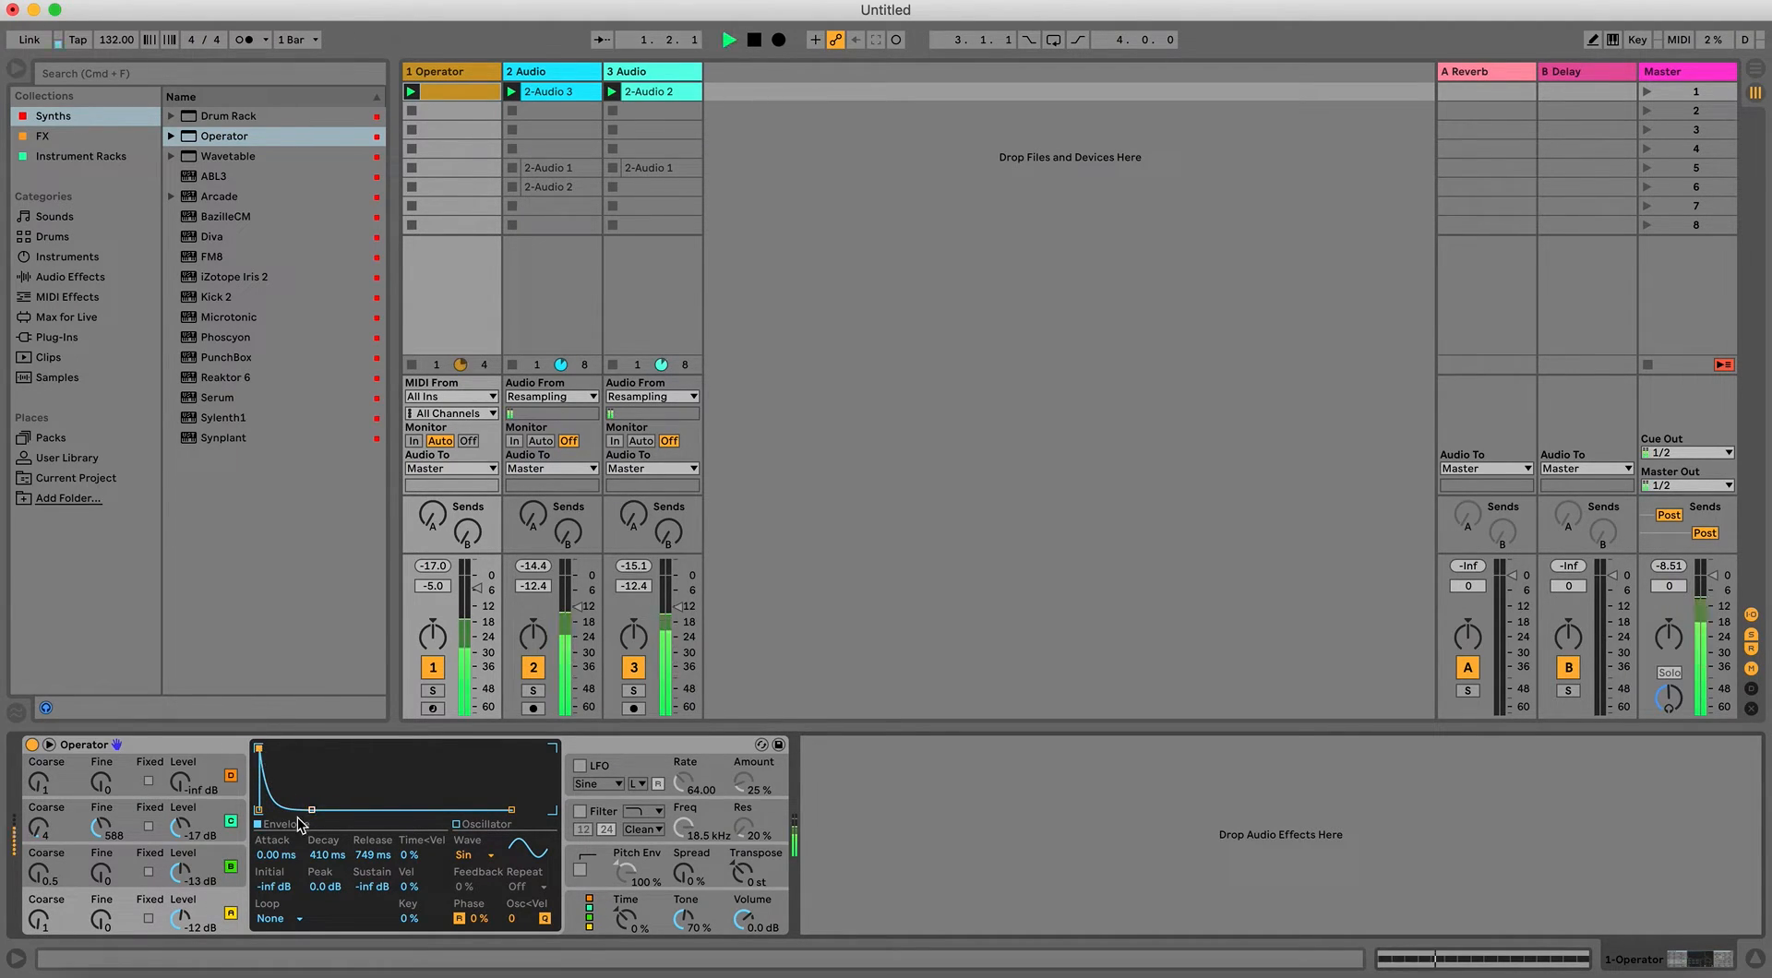
{"action": "mouse_move", "coordinate": [311, 812]}
{"action": "left_mouse_down"}
{"action": "mouse_move", "coordinate": [275, 809]}
{"action": "mouse_move", "coordinate": [301, 810]}
{"action": "left_mouse_up"}
{"action": "key", "text": "space"}
{"action": "left_click", "coordinate": [430, 697]}
{"action": "key", "text": "space"}
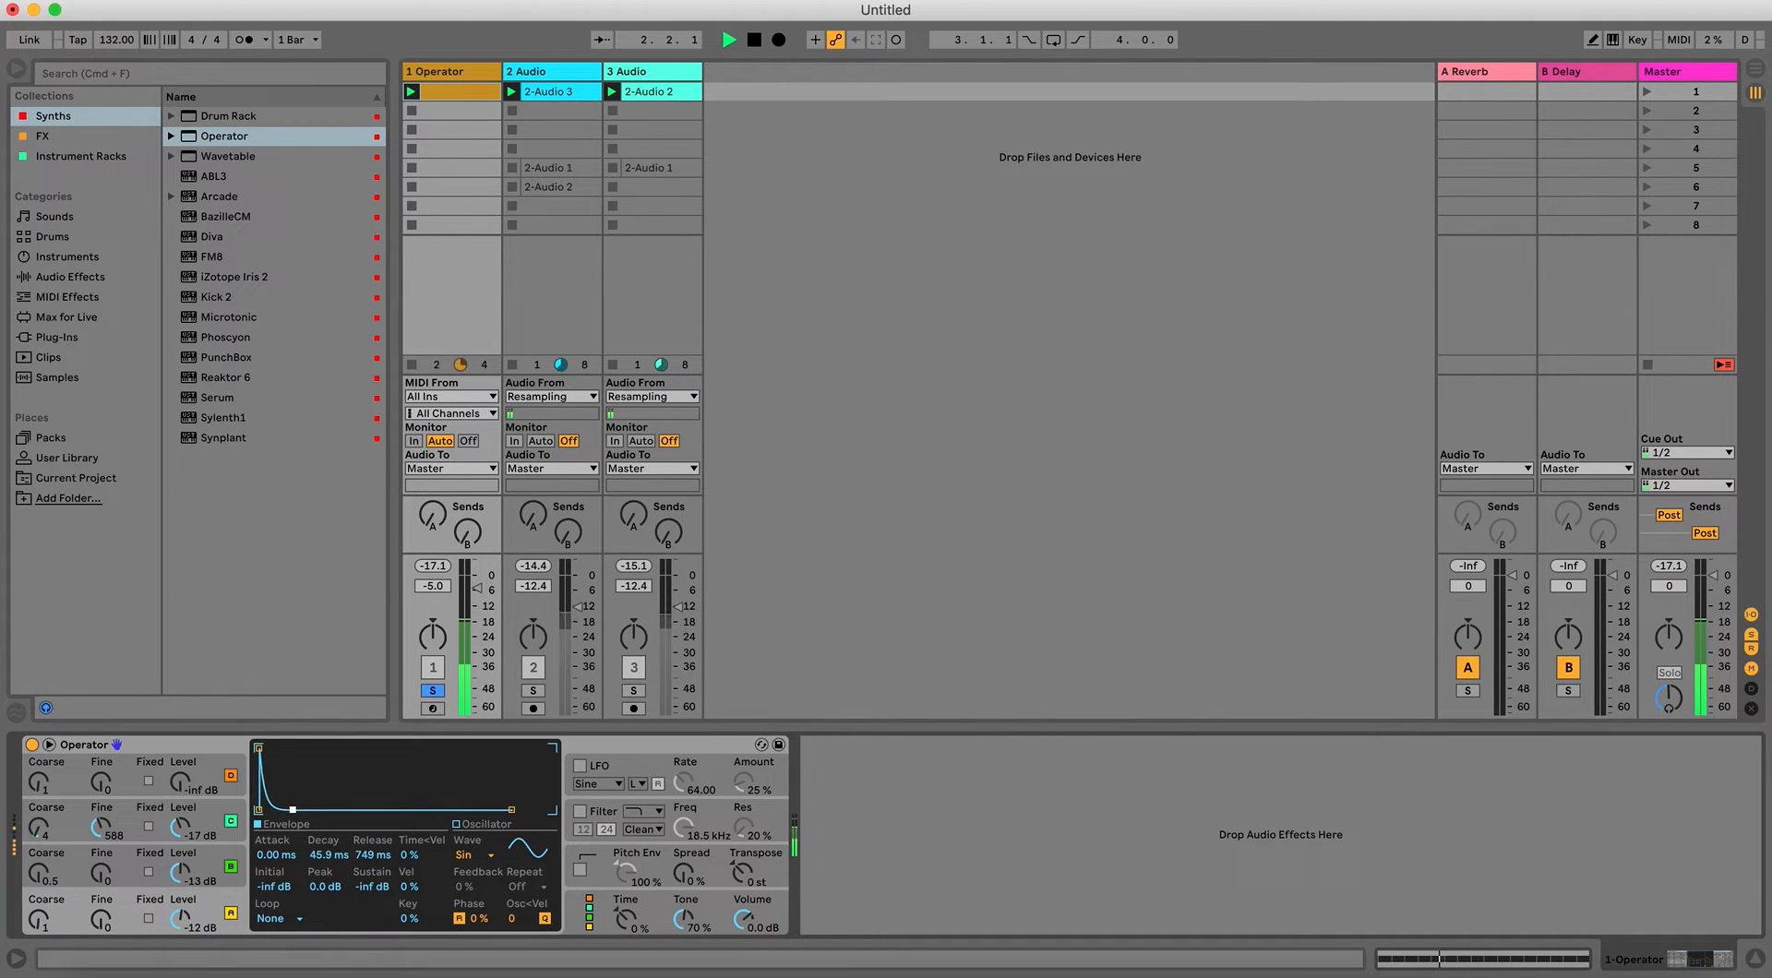
Try the synth's filter with a changed frequency during playback and switch it back off.
{"action": "left_click", "coordinate": [580, 811]}
{"action": "left_click_drag", "start_coordinate": [684, 827], "coordinate": [684, 780]}
{"action": "key", "text": "space"}
{"action": "left_click", "coordinate": [579, 811]}
{"action": "left_click", "coordinate": [452, 71]}
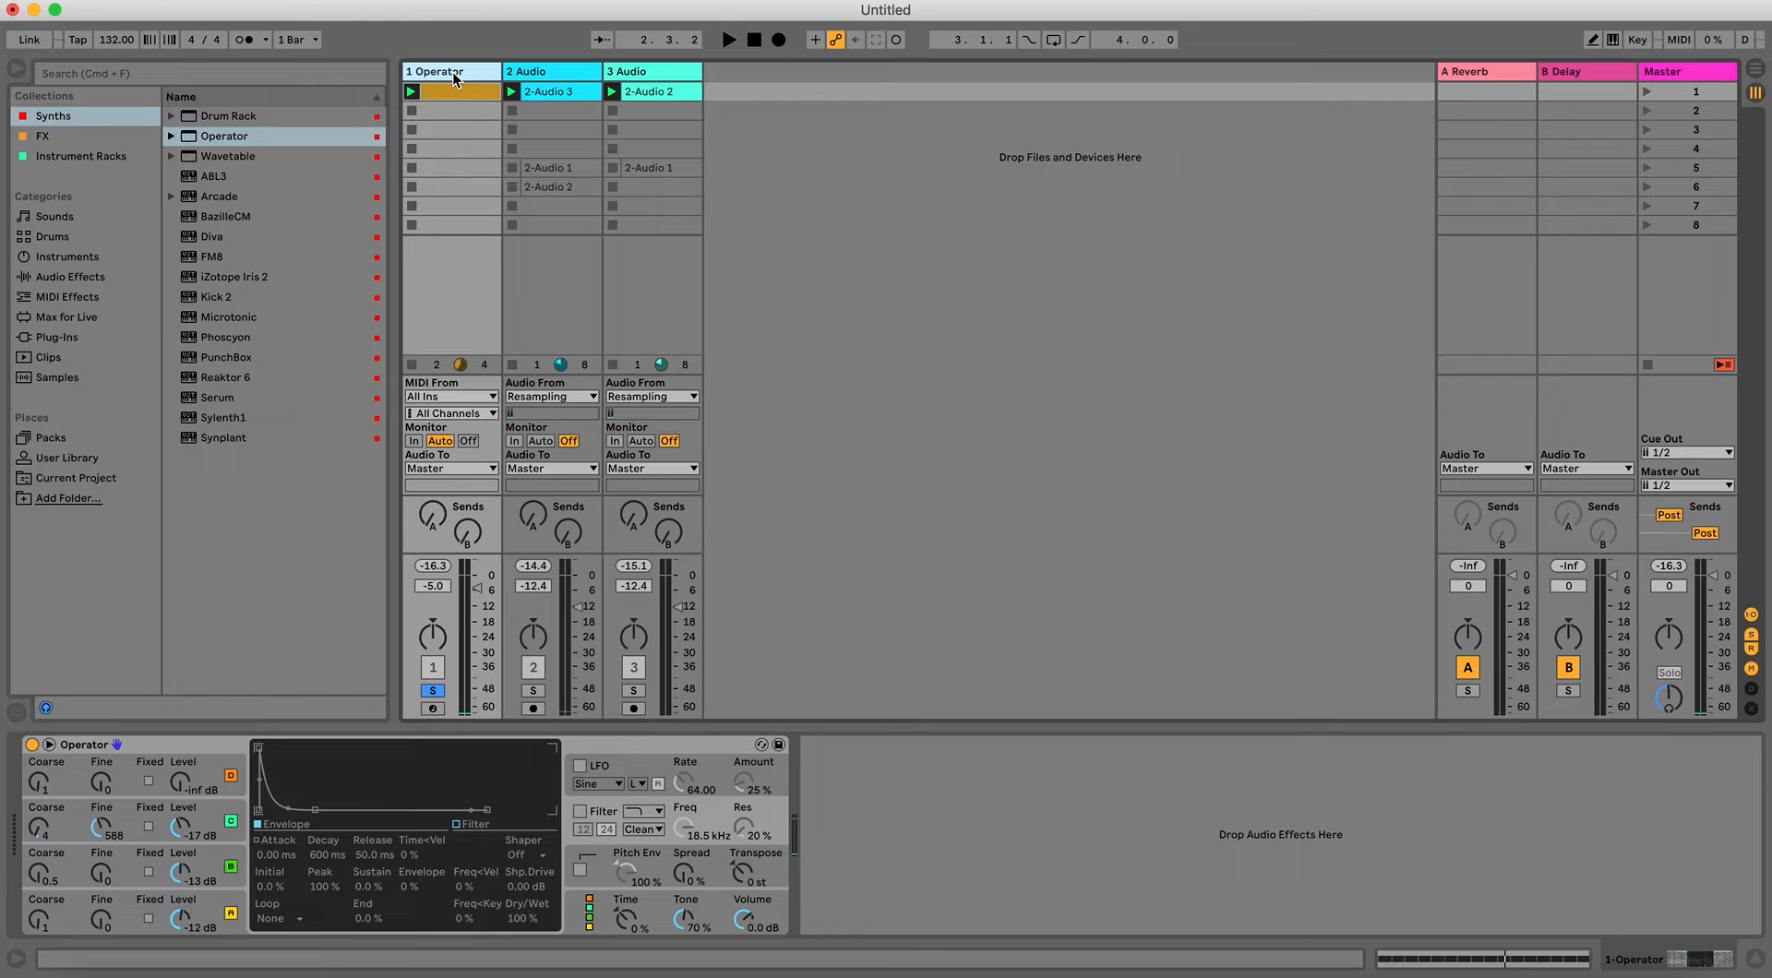
{"action": "key", "text": "super+shift+t"}
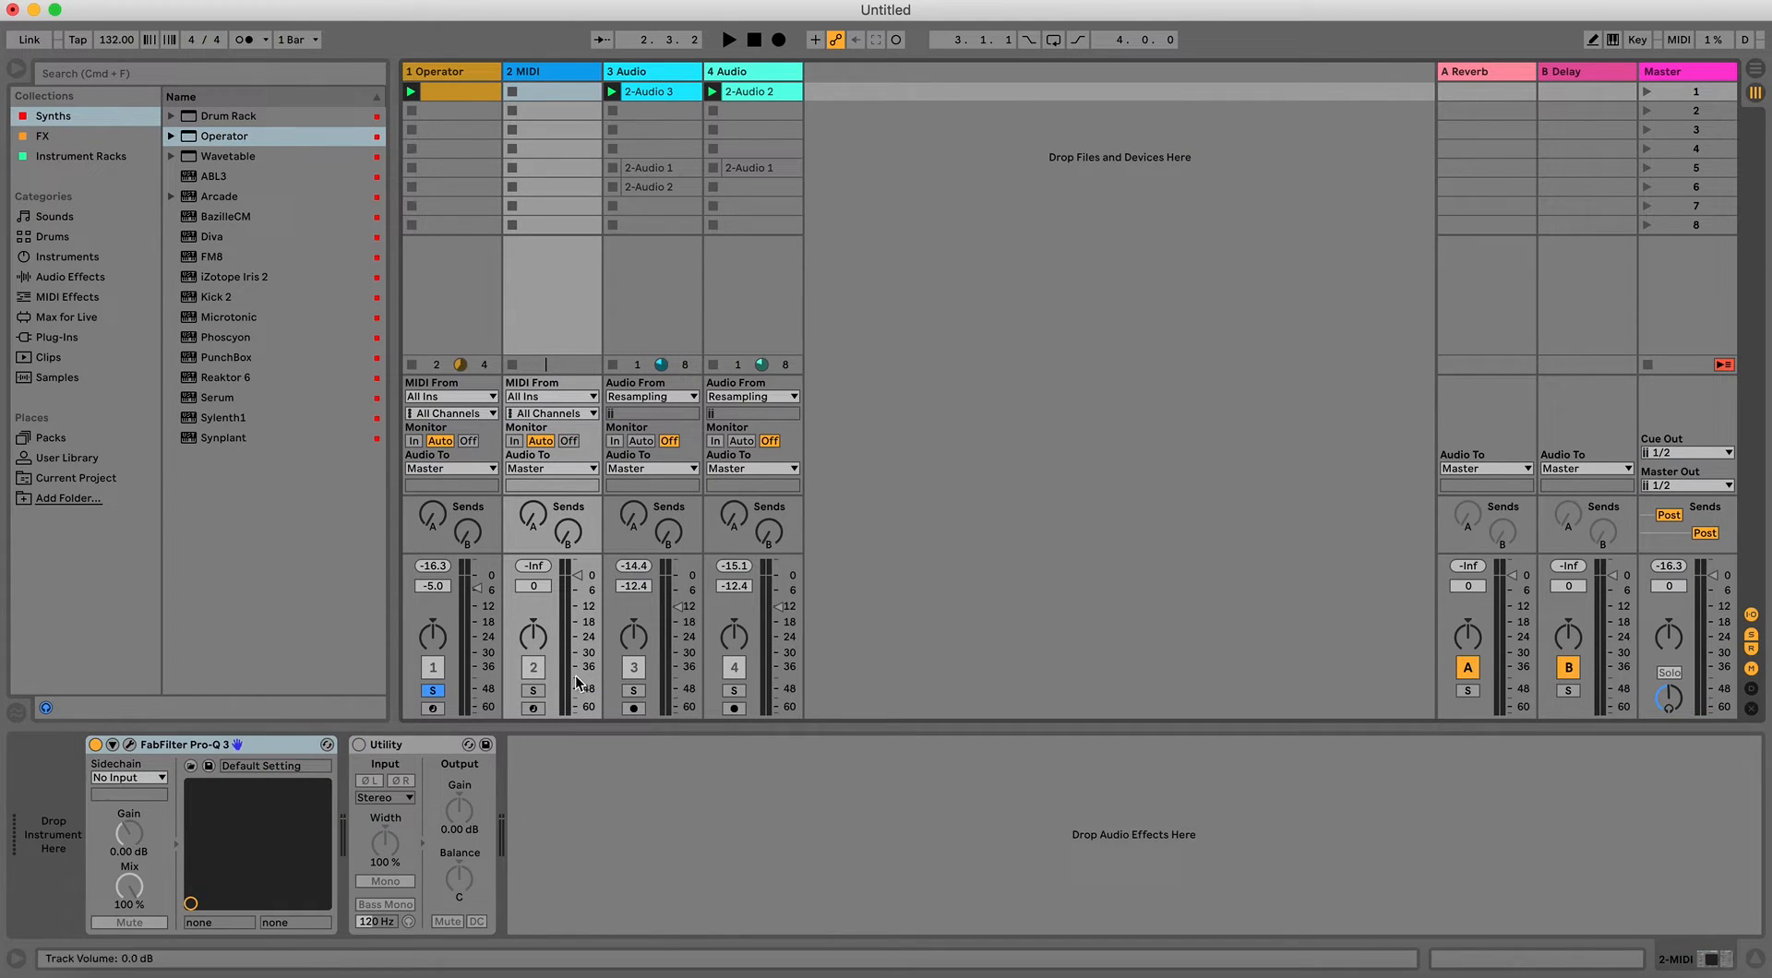
{"action": "left_click", "coordinate": [542, 395]}
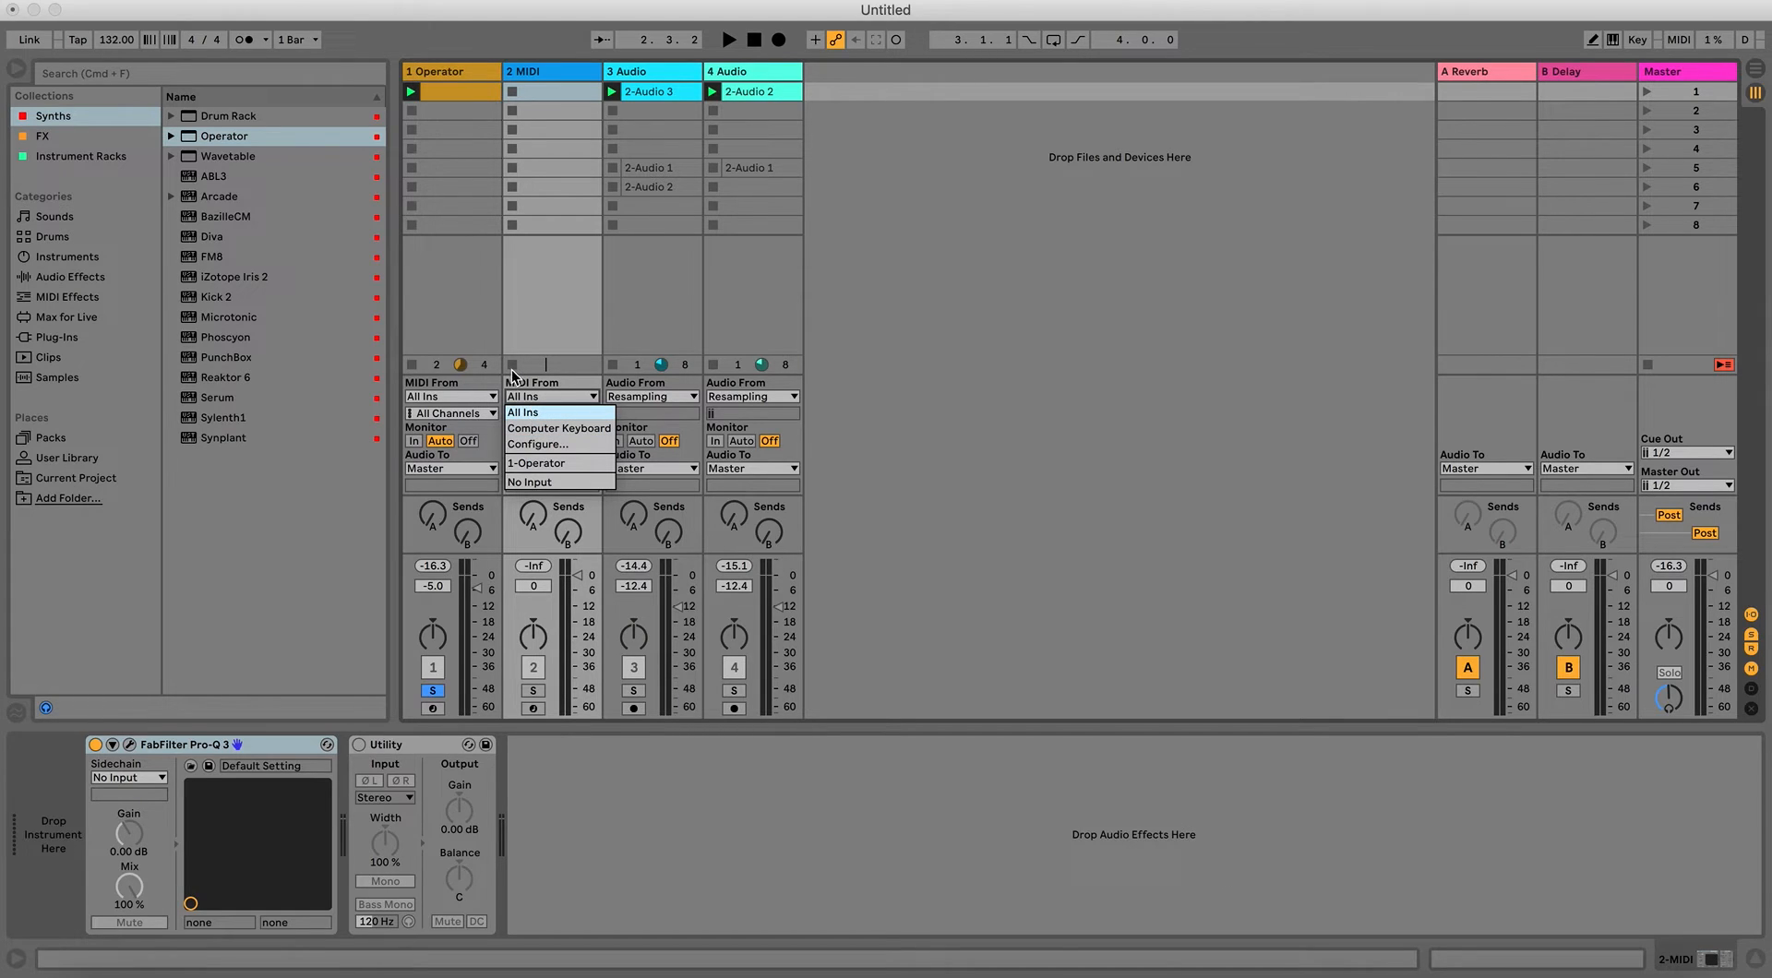
{"action": "left_click", "coordinate": [537, 70]}
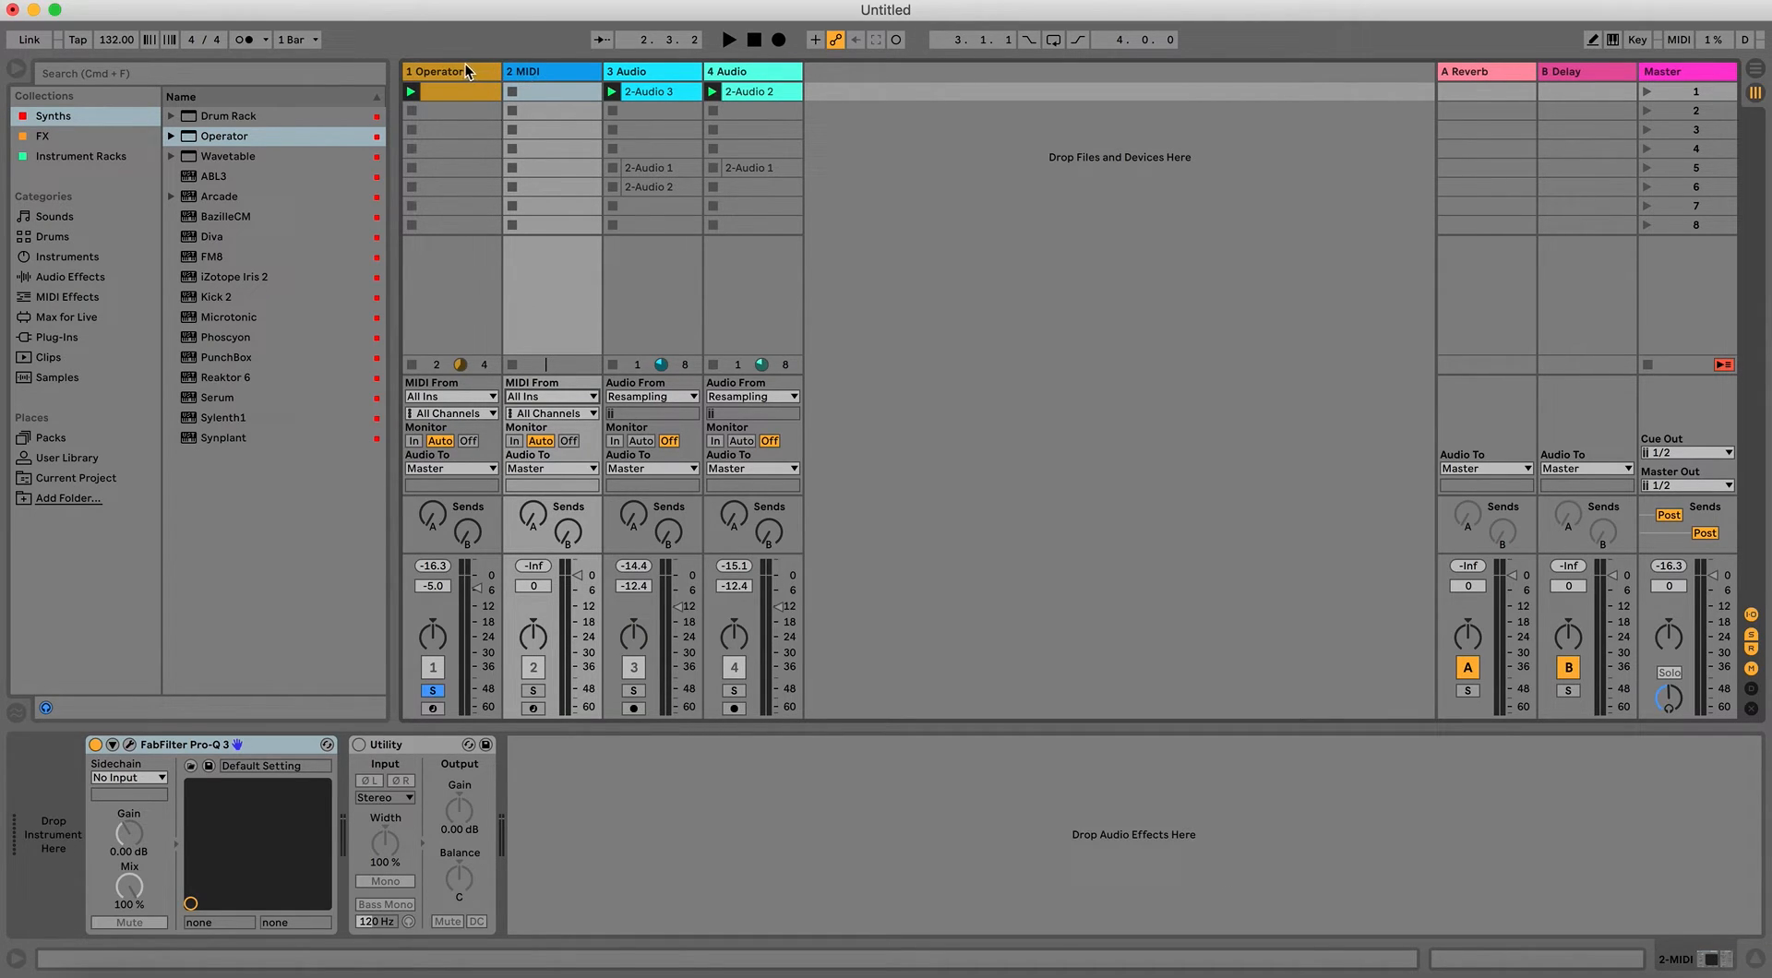
{"action": "left_click", "coordinate": [517, 69]}
{"action": "key", "text": "Delete"}
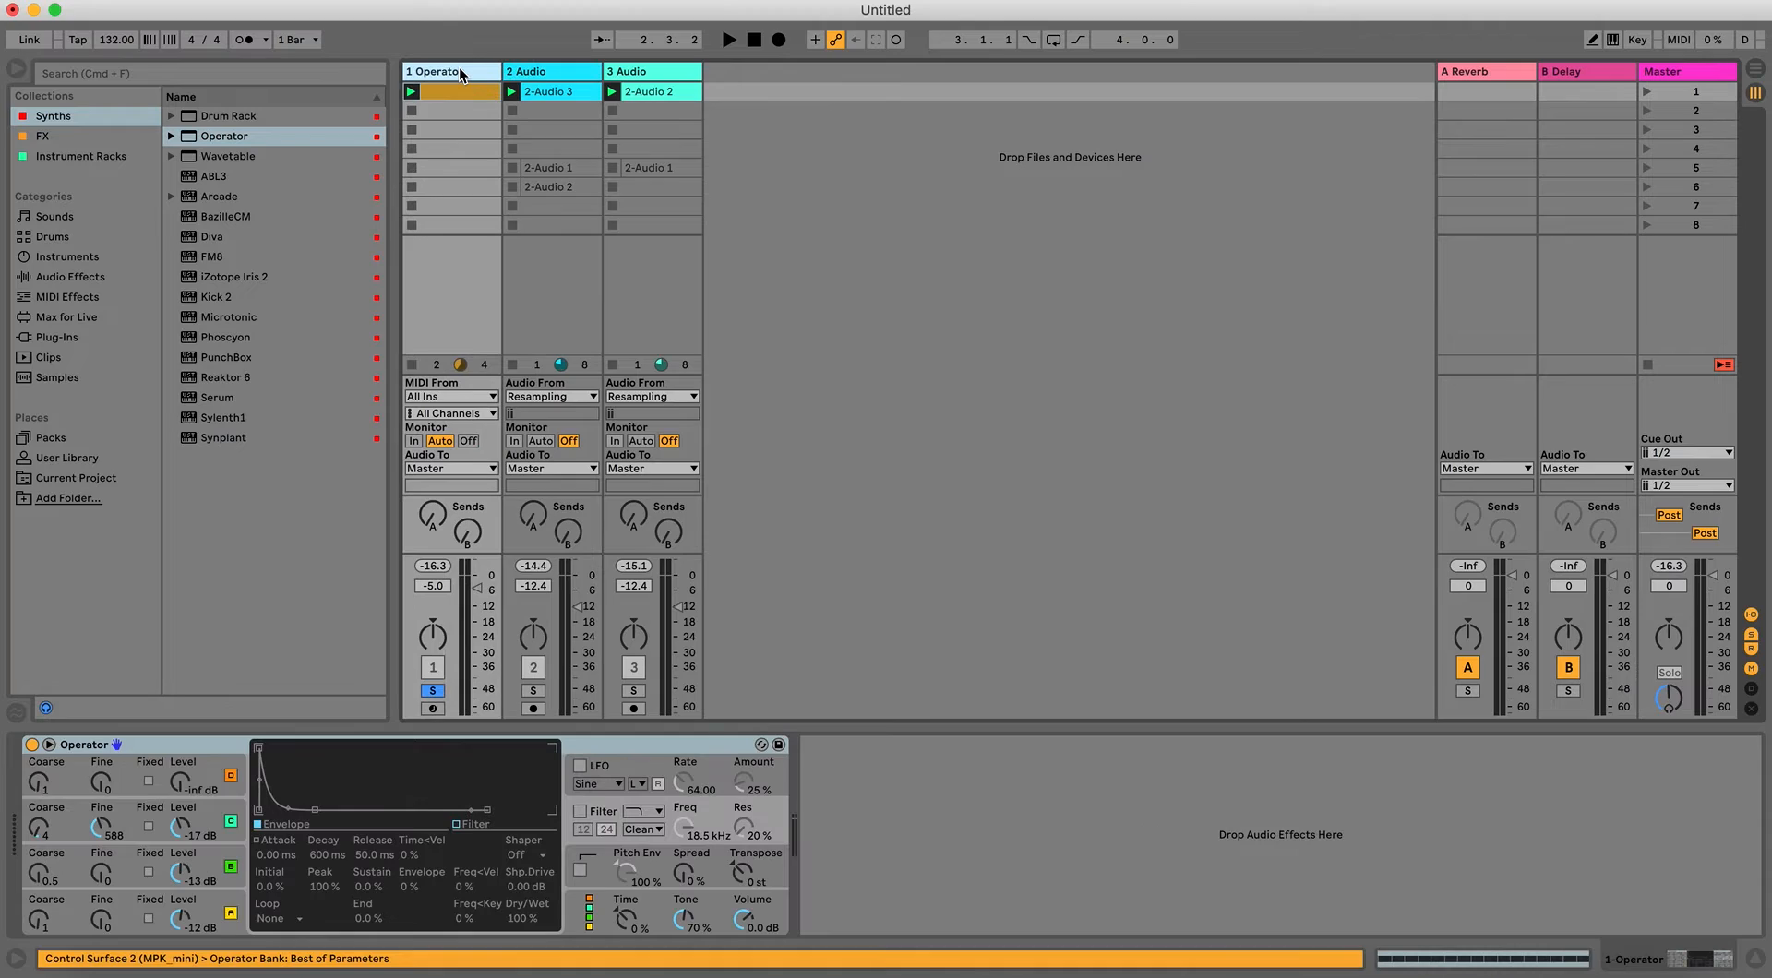
Insert an audio track next to the Operator track, set its input to Resampling and arm it.
{"action": "key", "text": "super+t"}
{"action": "left_click", "coordinate": [521, 396]}
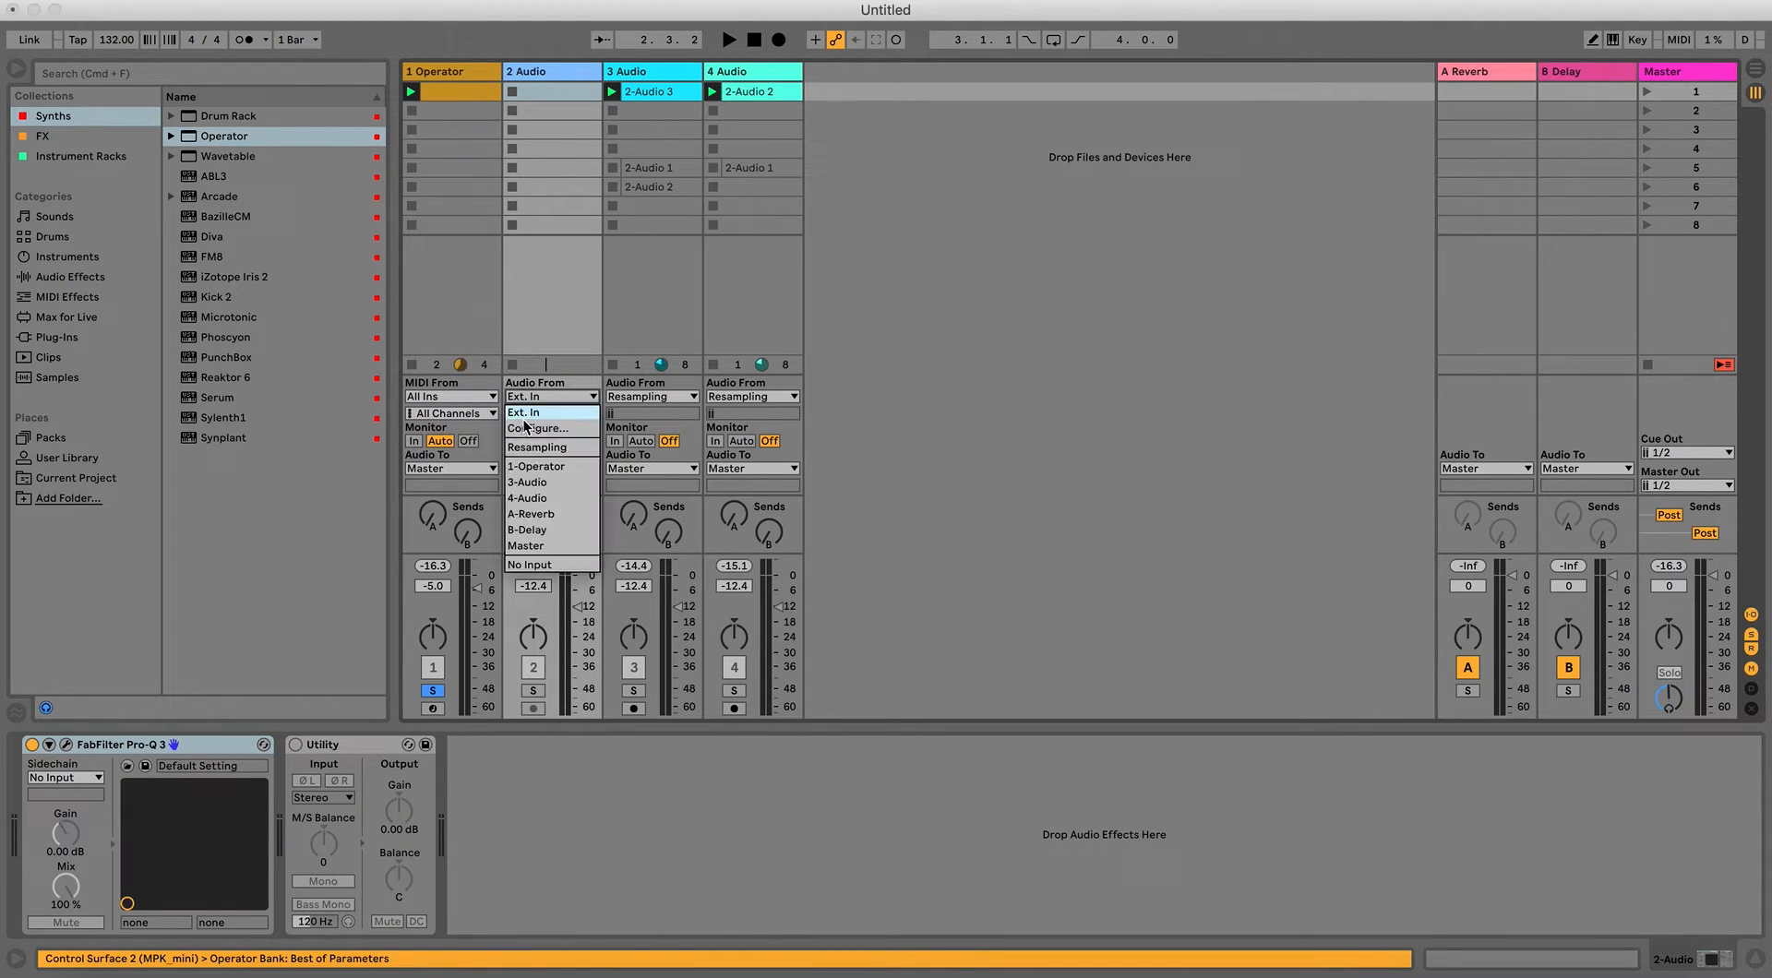
{"action": "left_click", "coordinate": [530, 447]}
{"action": "left_click", "coordinate": [534, 708]}
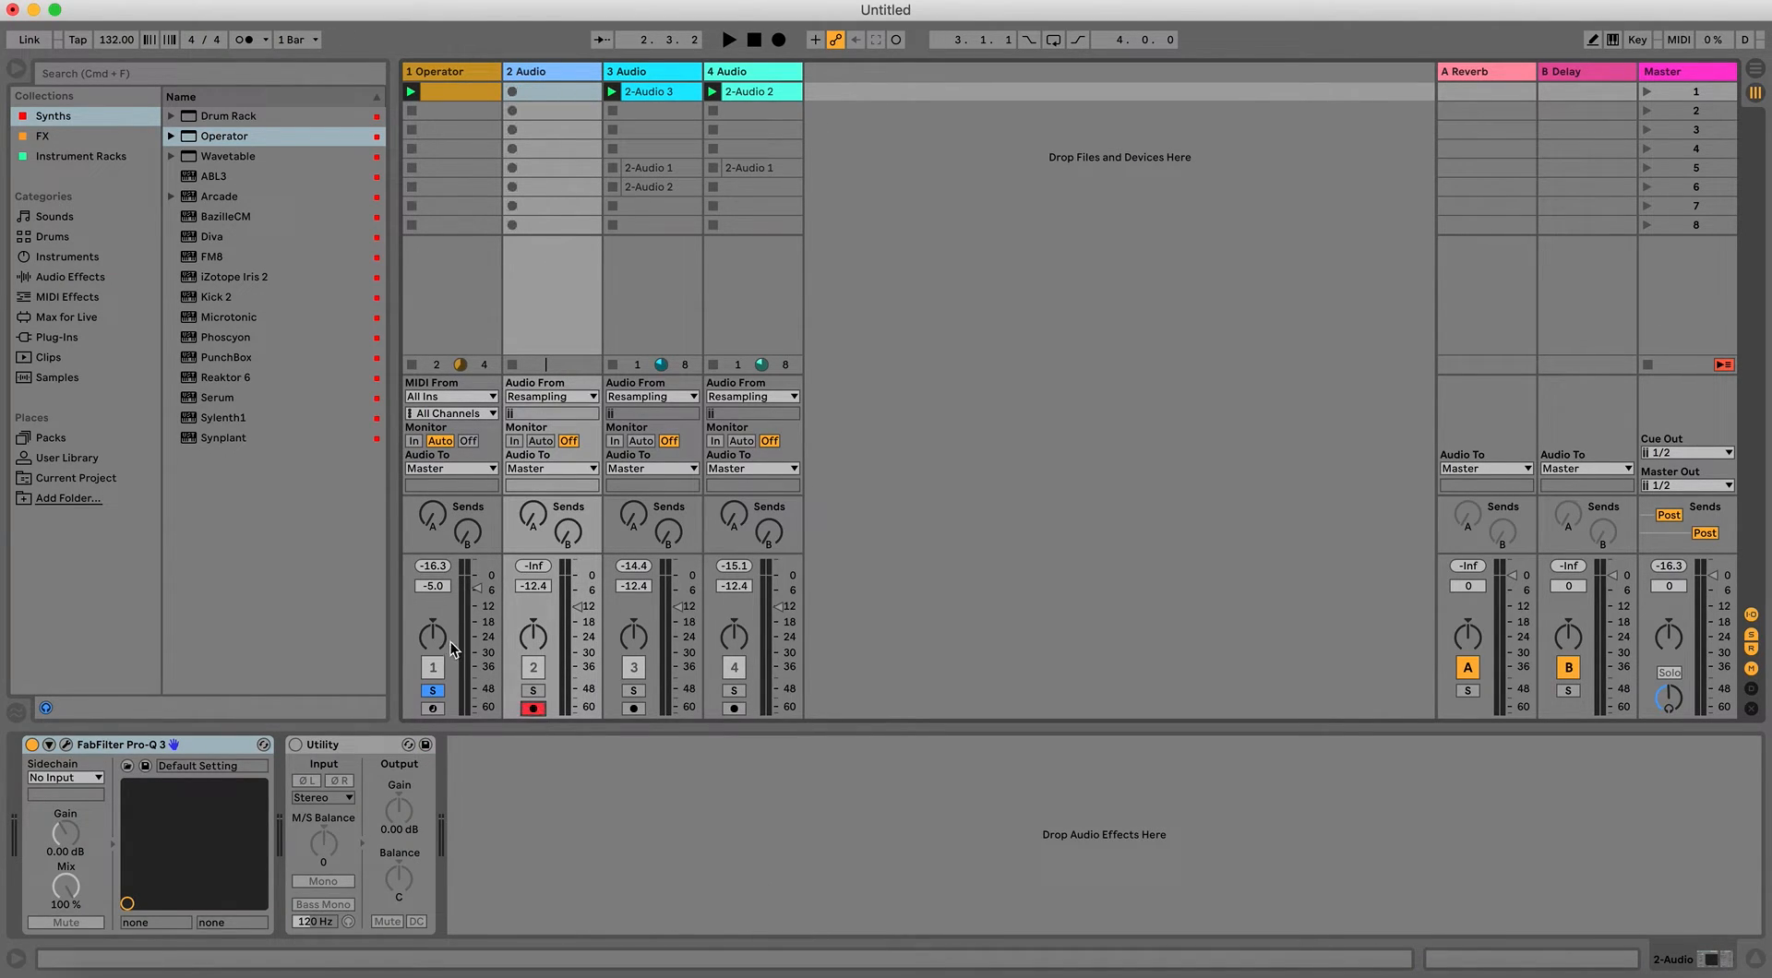
Raise the Operator track's volume to -0.1 dB and record its output into the first slot of the armed audio track.
{"action": "left_click_drag", "start_coordinate": [478, 577], "coordinate": [478, 565]}
{"action": "key", "text": "space"}
{"action": "key", "text": "space"}
{"action": "left_click", "coordinate": [512, 91]}
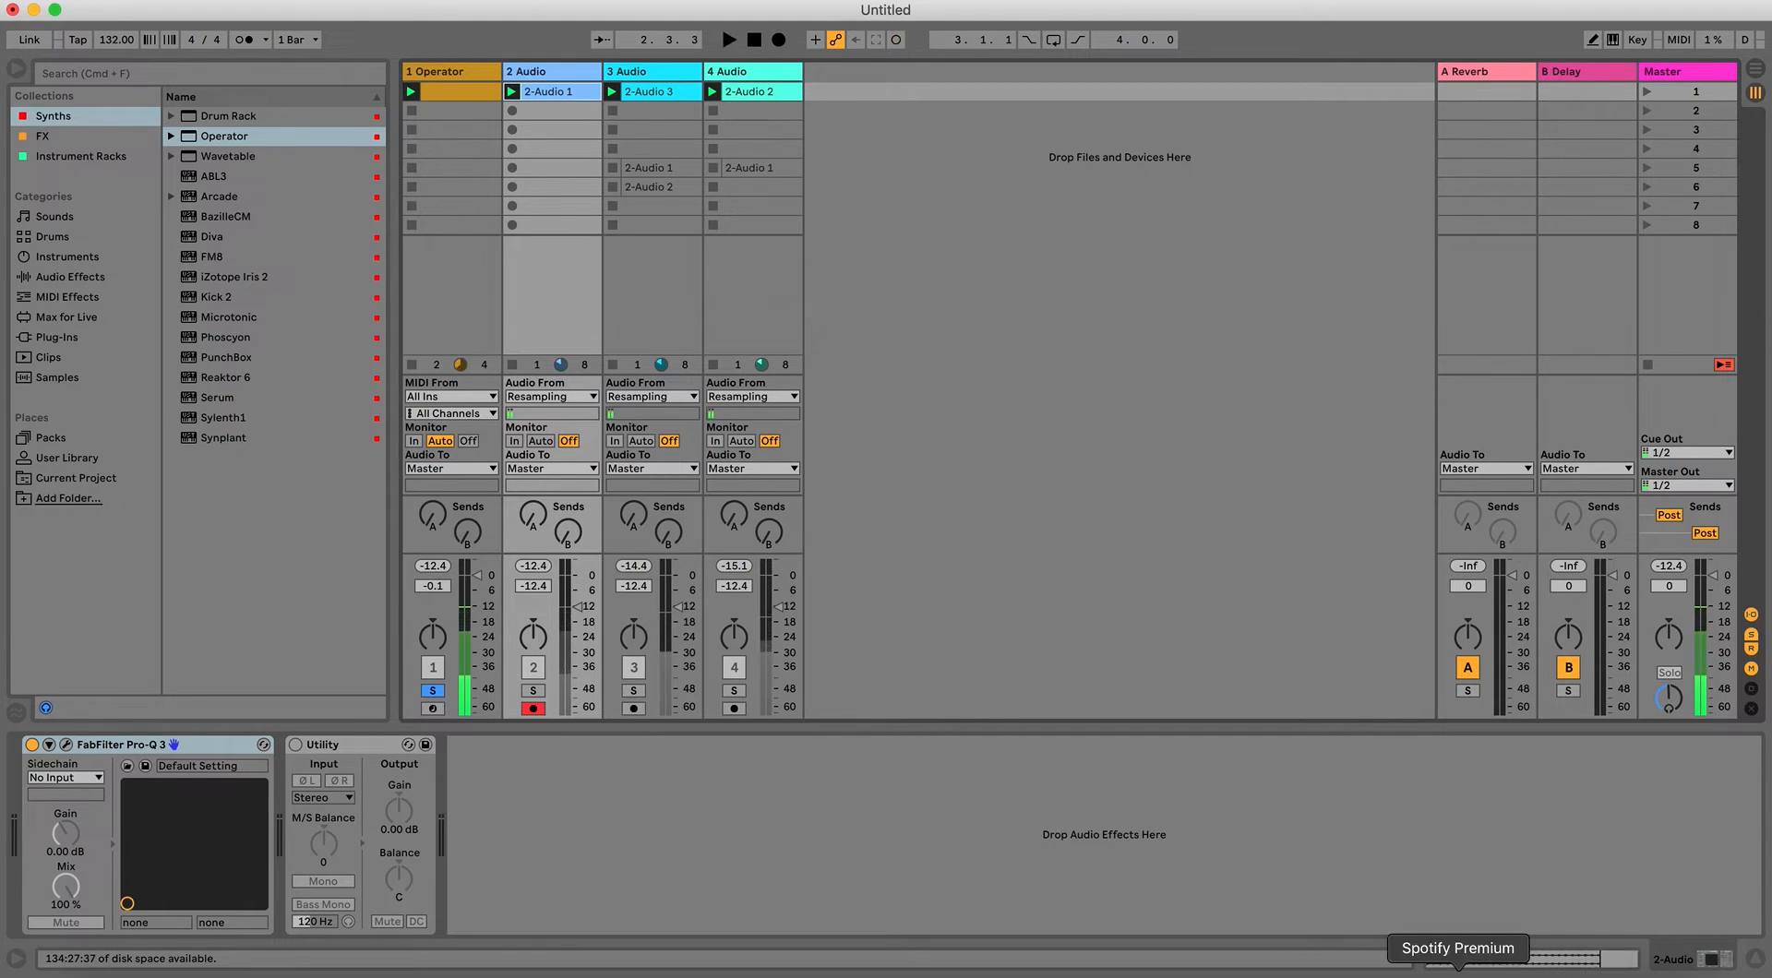
Trim the loop of the newly recorded clip to one bar, from 1.3 to 2.3, and play it.
{"action": "left_click", "coordinate": [1474, 965]}
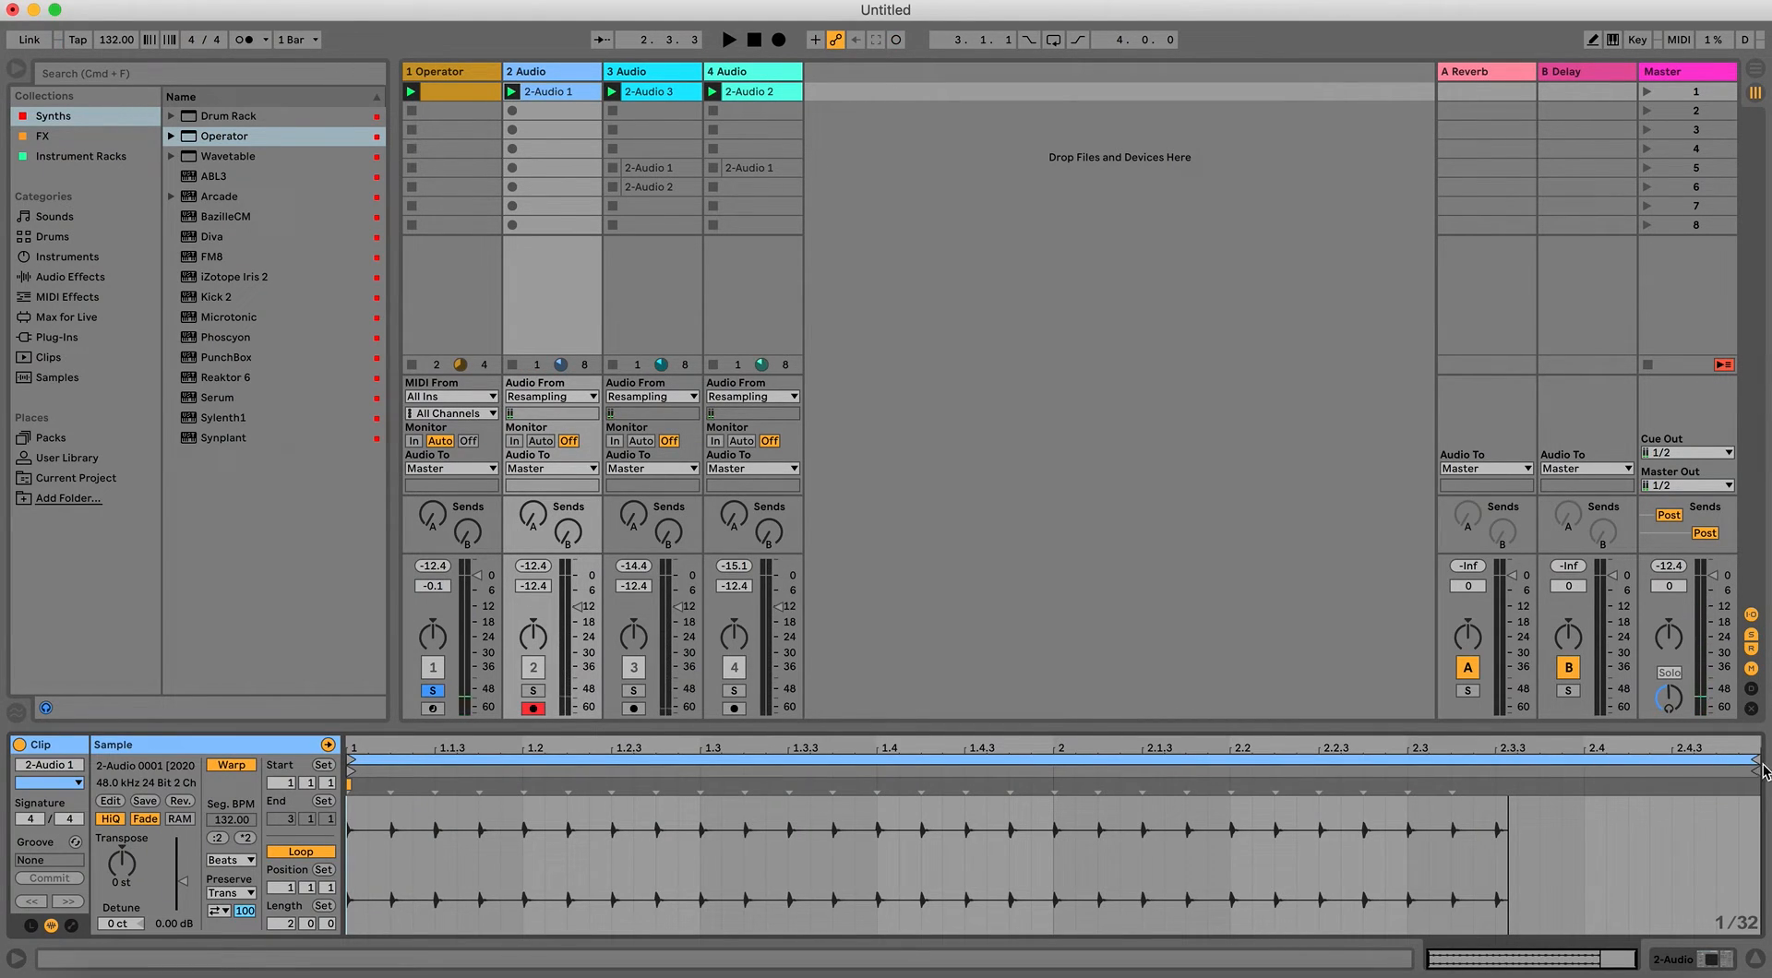
{"action": "left_click_drag", "start_coordinate": [1761, 768], "coordinate": [1406, 769]}
{"action": "left_click_drag", "start_coordinate": [351, 764], "coordinate": [703, 765]}
{"action": "key", "text": "space"}
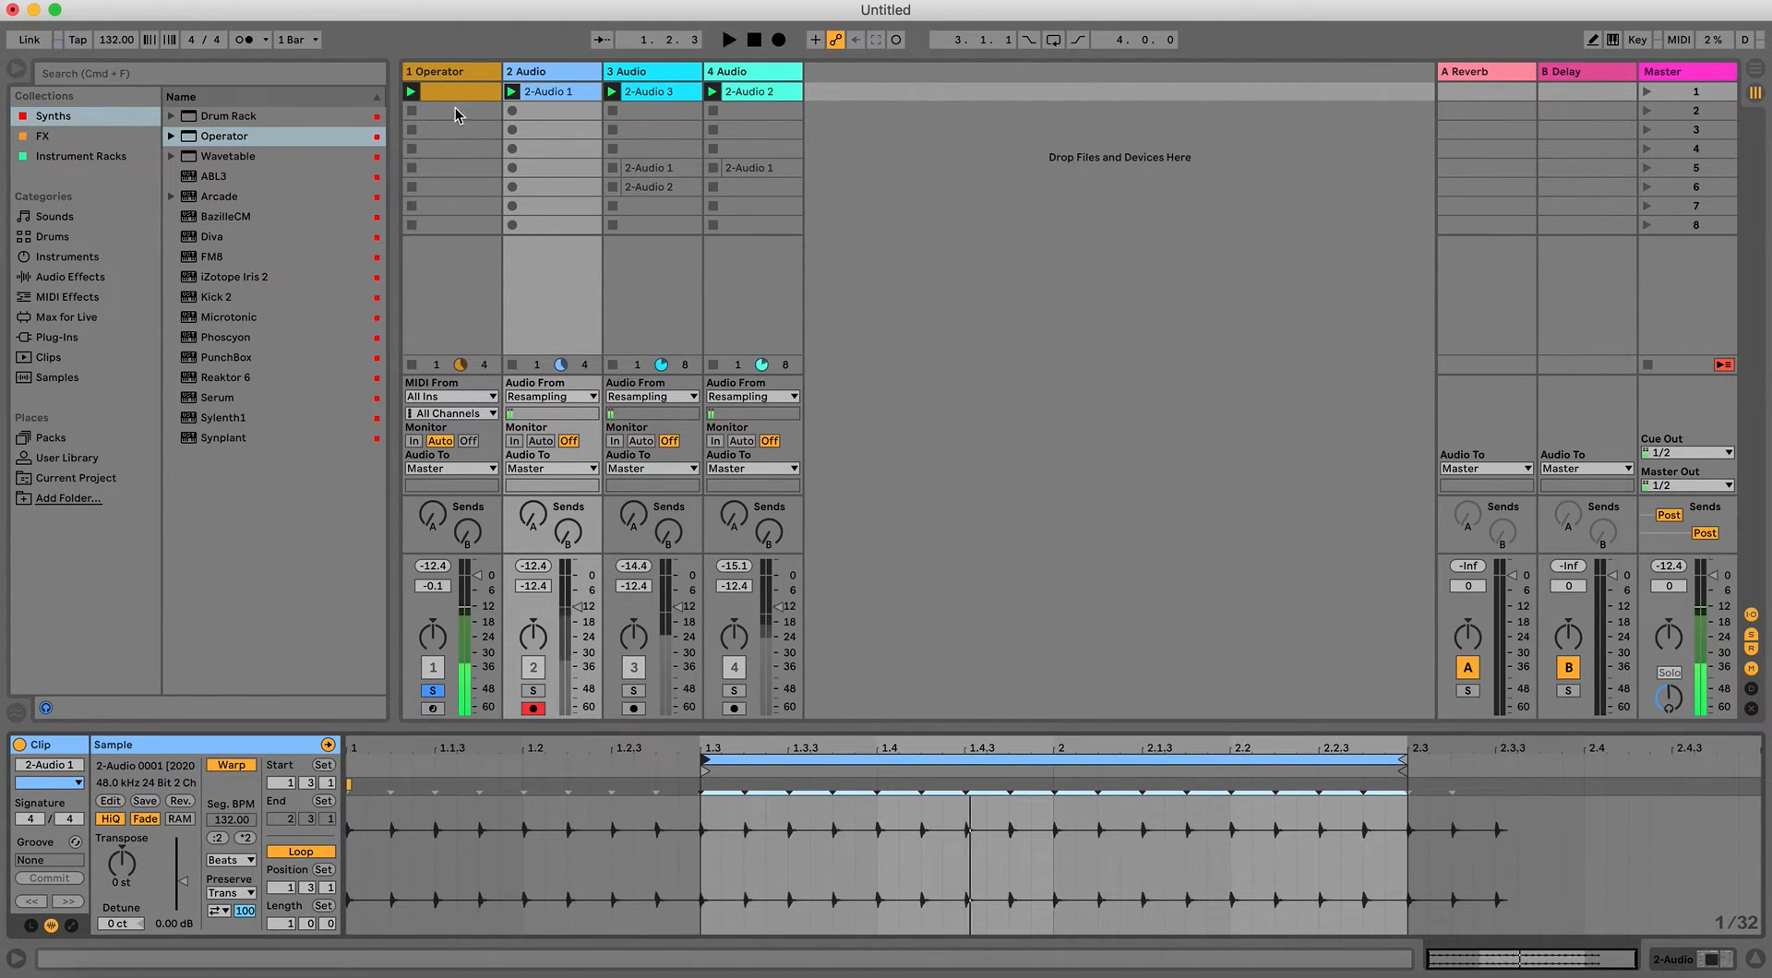
Insert another audio track next to Operator with Resampling as its input, and disarm the previously recorded audio track.
{"action": "left_click", "coordinate": [477, 88]}
{"action": "key", "text": "super+t"}
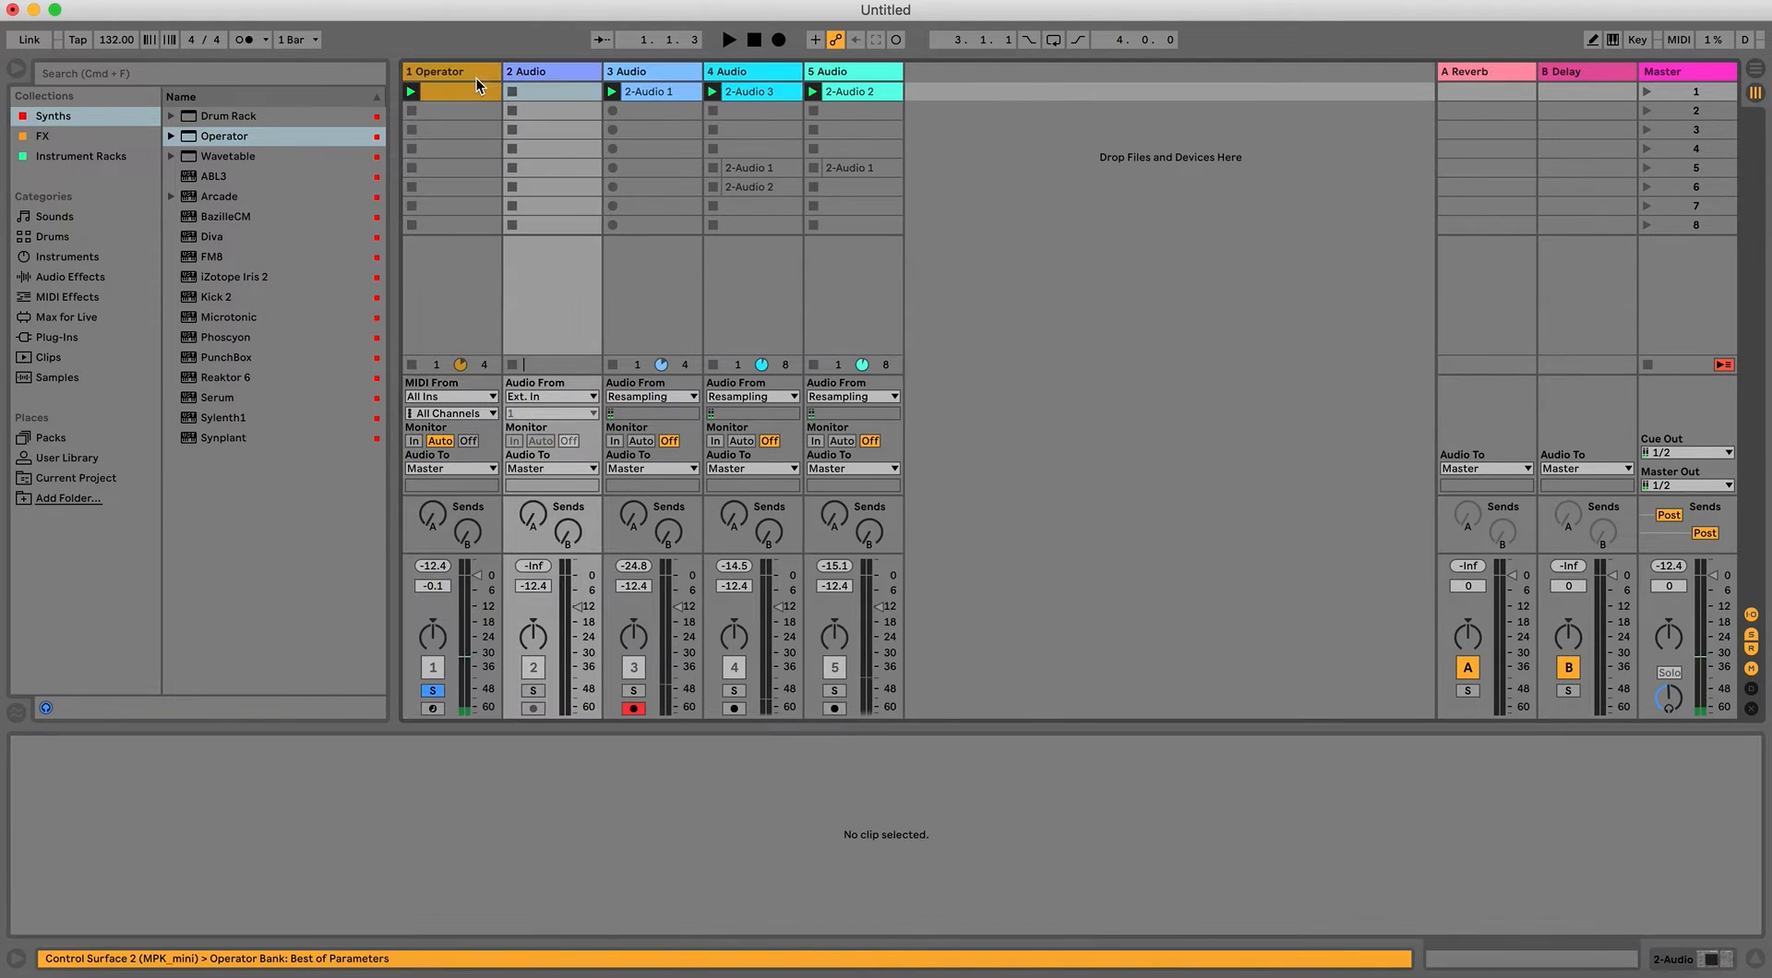
{"action": "left_click", "coordinate": [476, 89]}
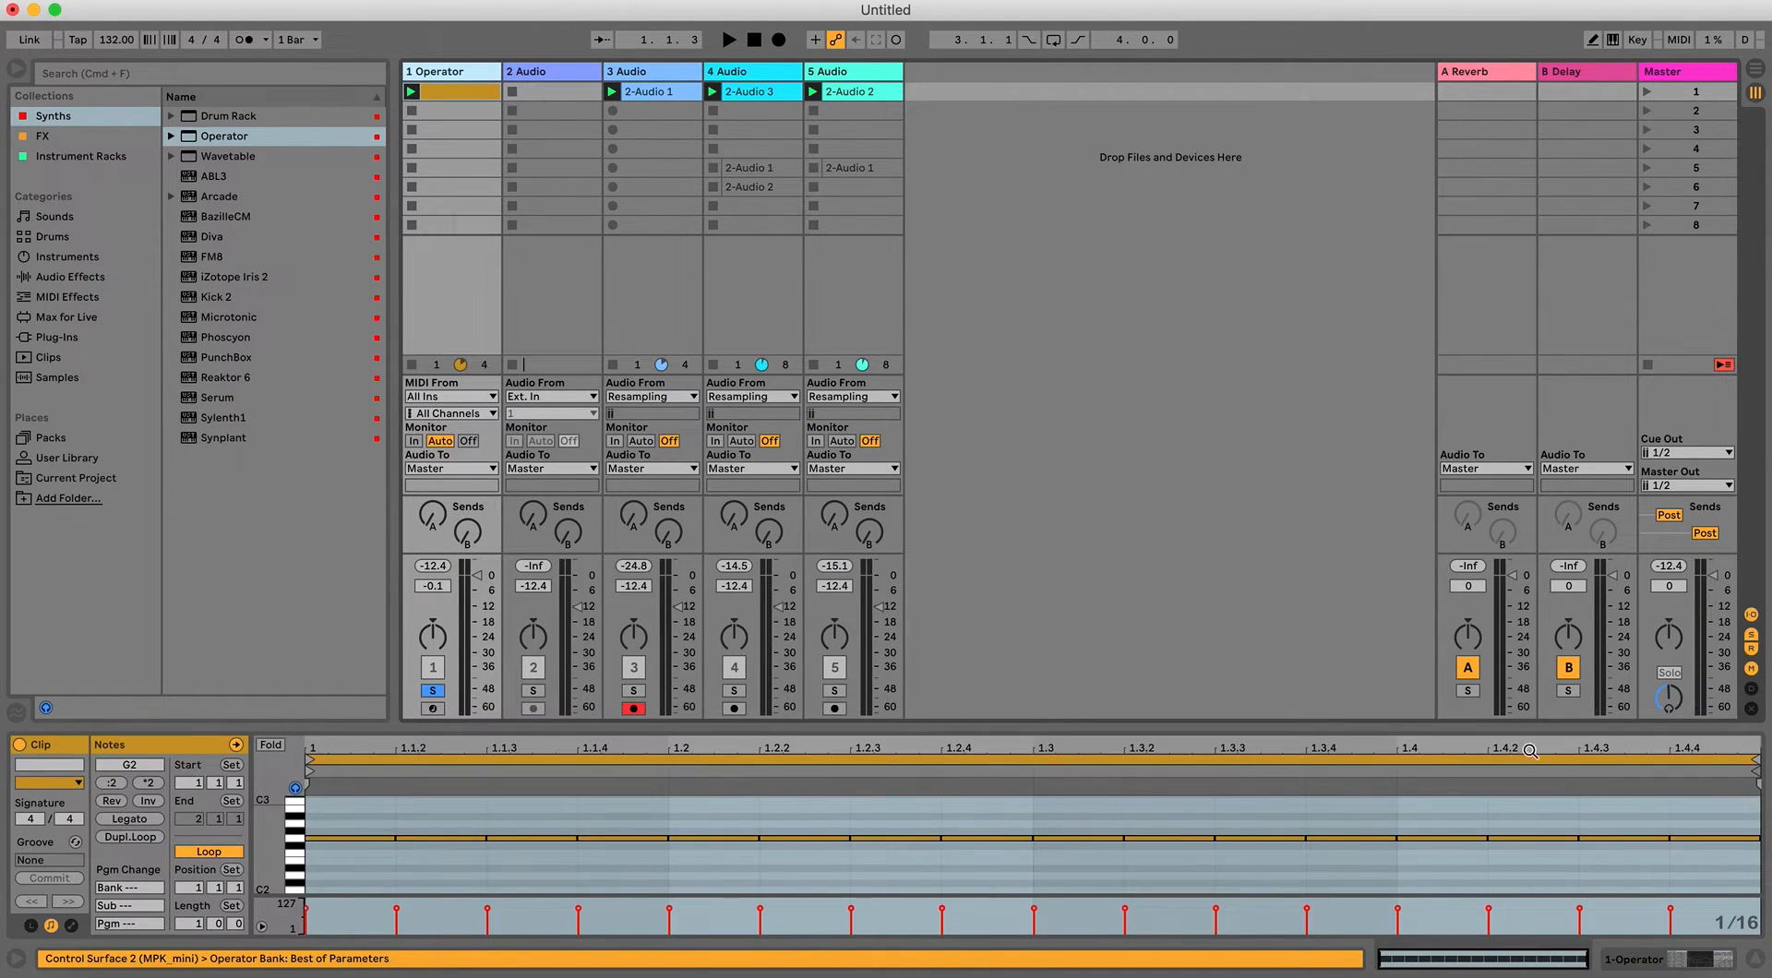
{"action": "left_click", "coordinate": [1640, 960]}
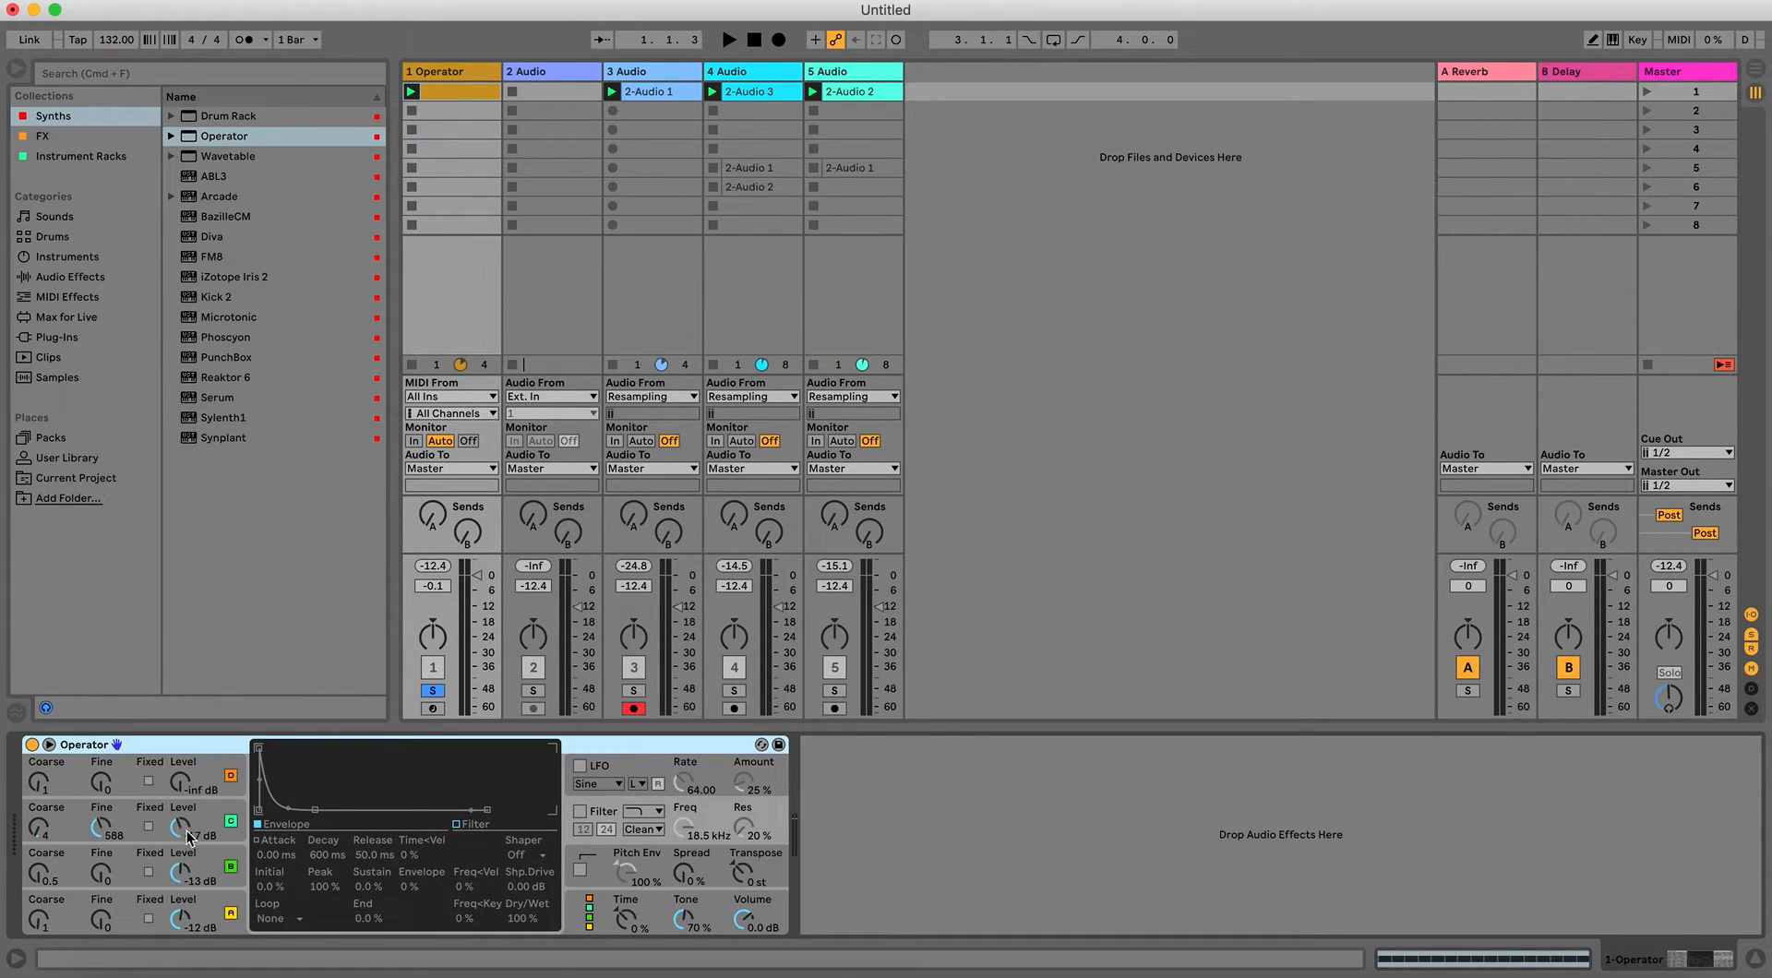
{"action": "left_click", "coordinate": [203, 907]}
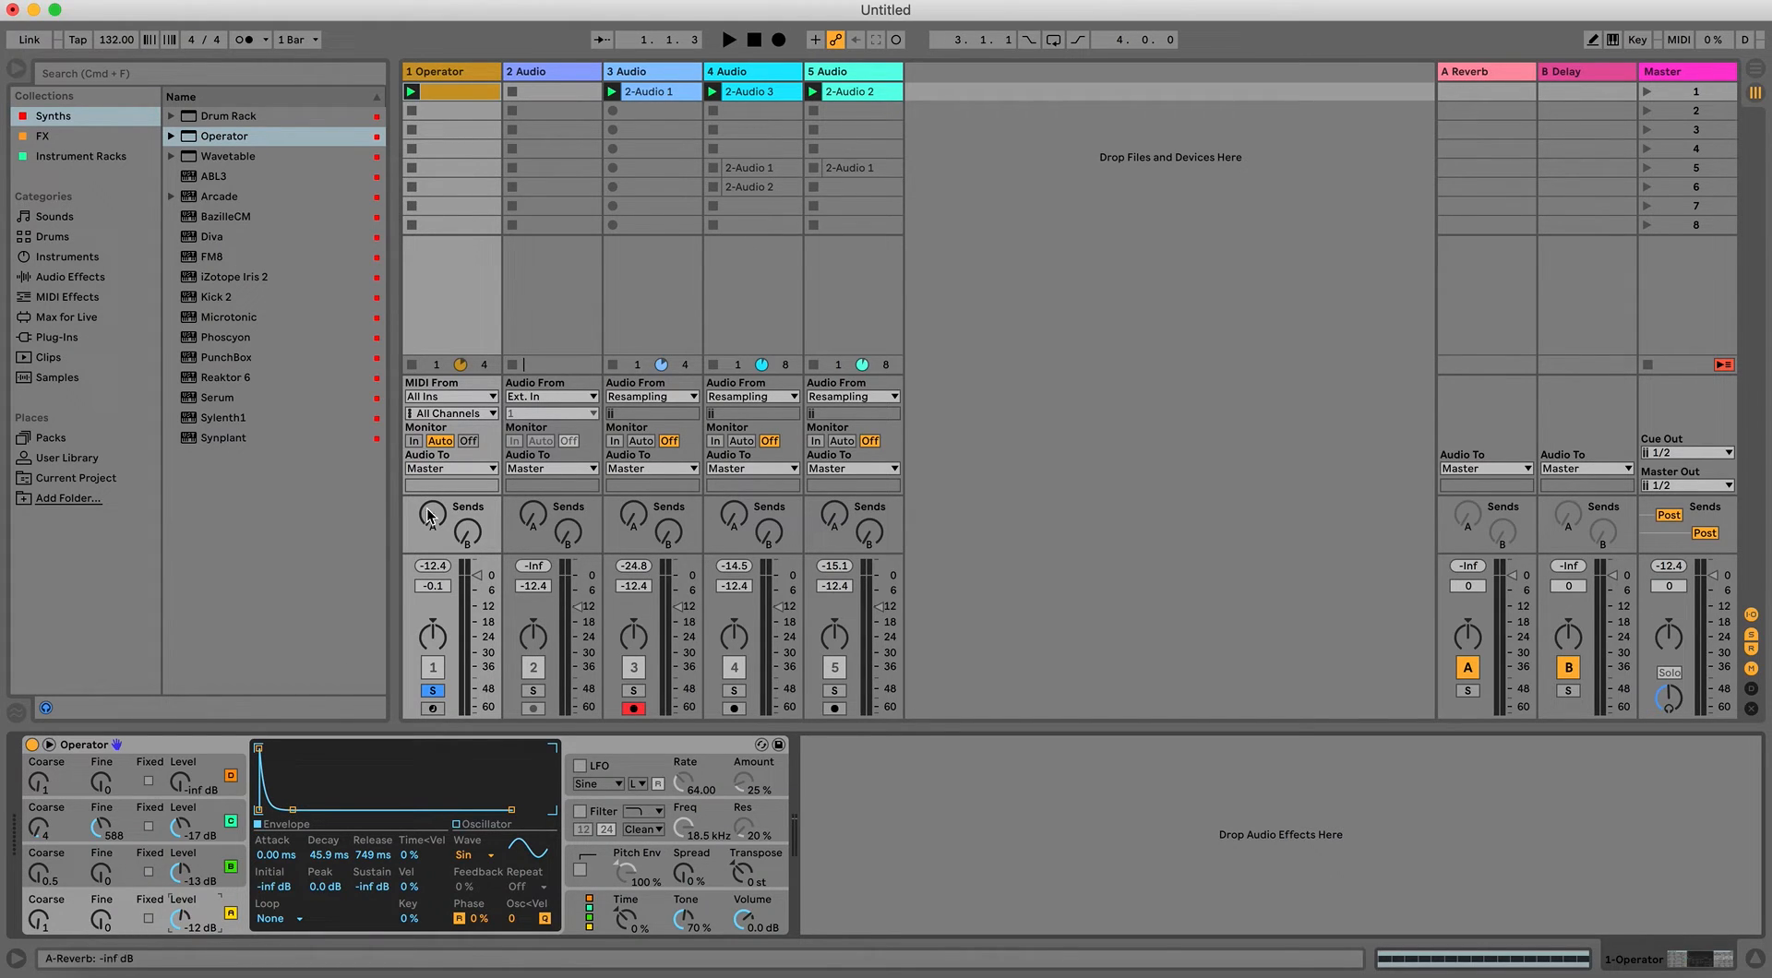
{"action": "left_click", "coordinate": [634, 709]}
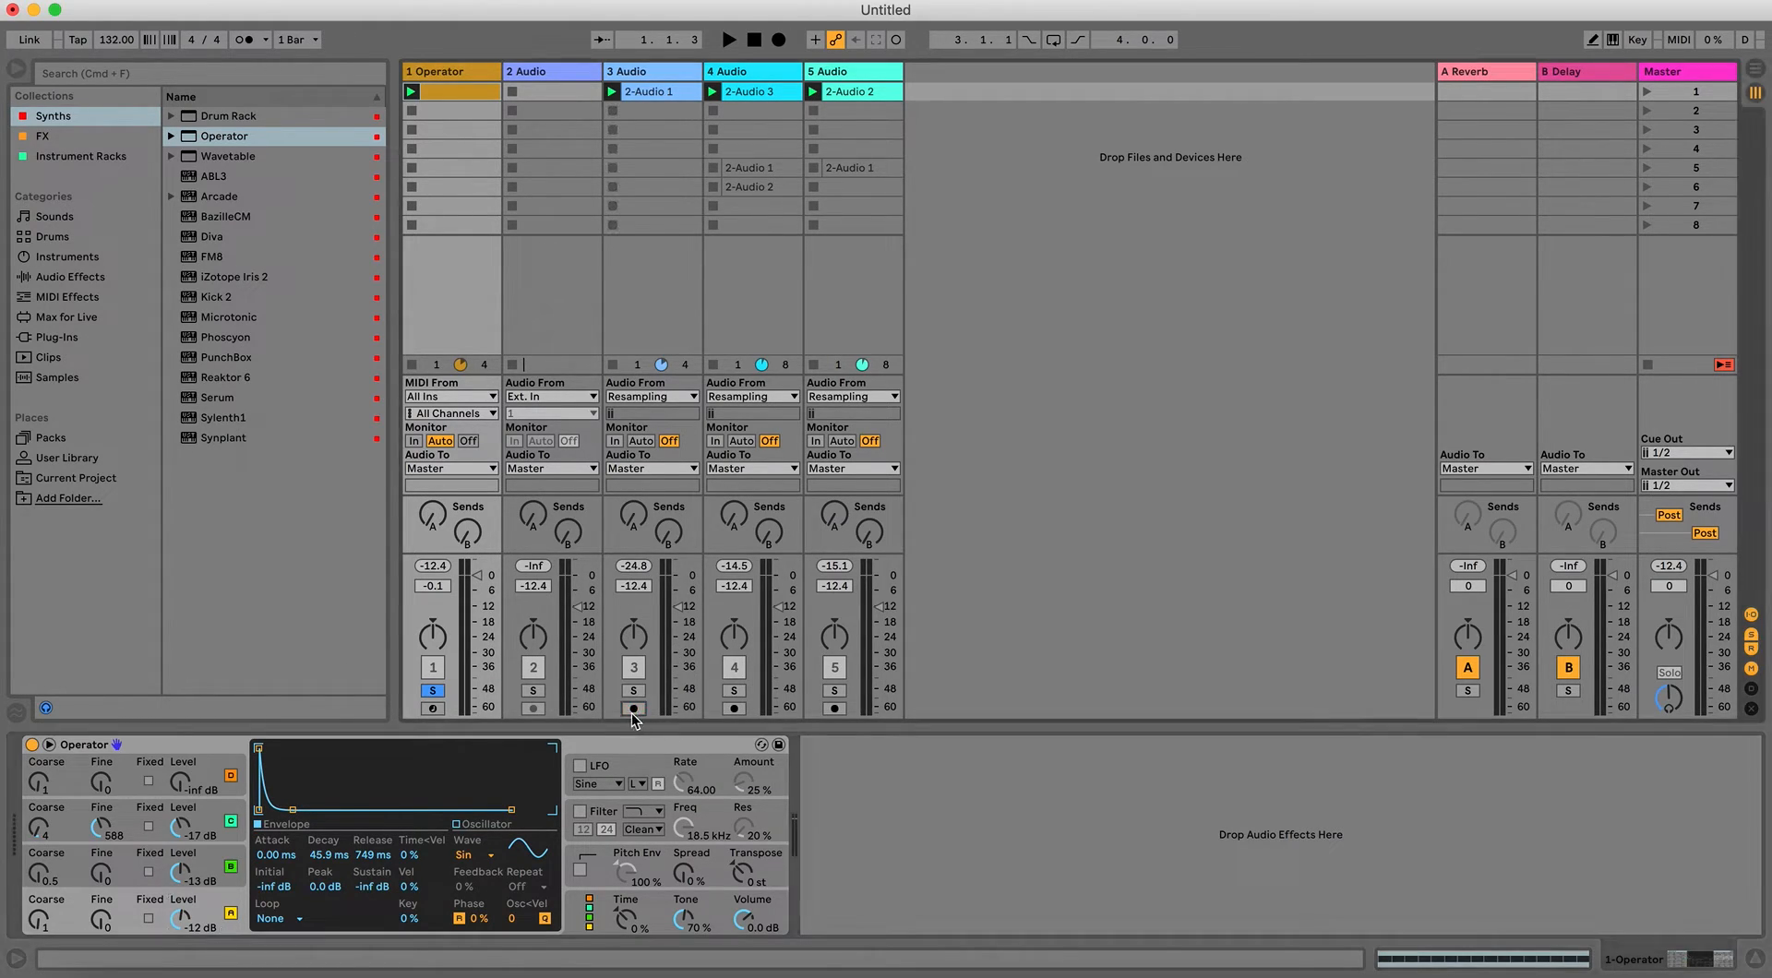
{"action": "left_click", "coordinate": [546, 397]}
{"action": "left_click", "coordinate": [554, 448]}
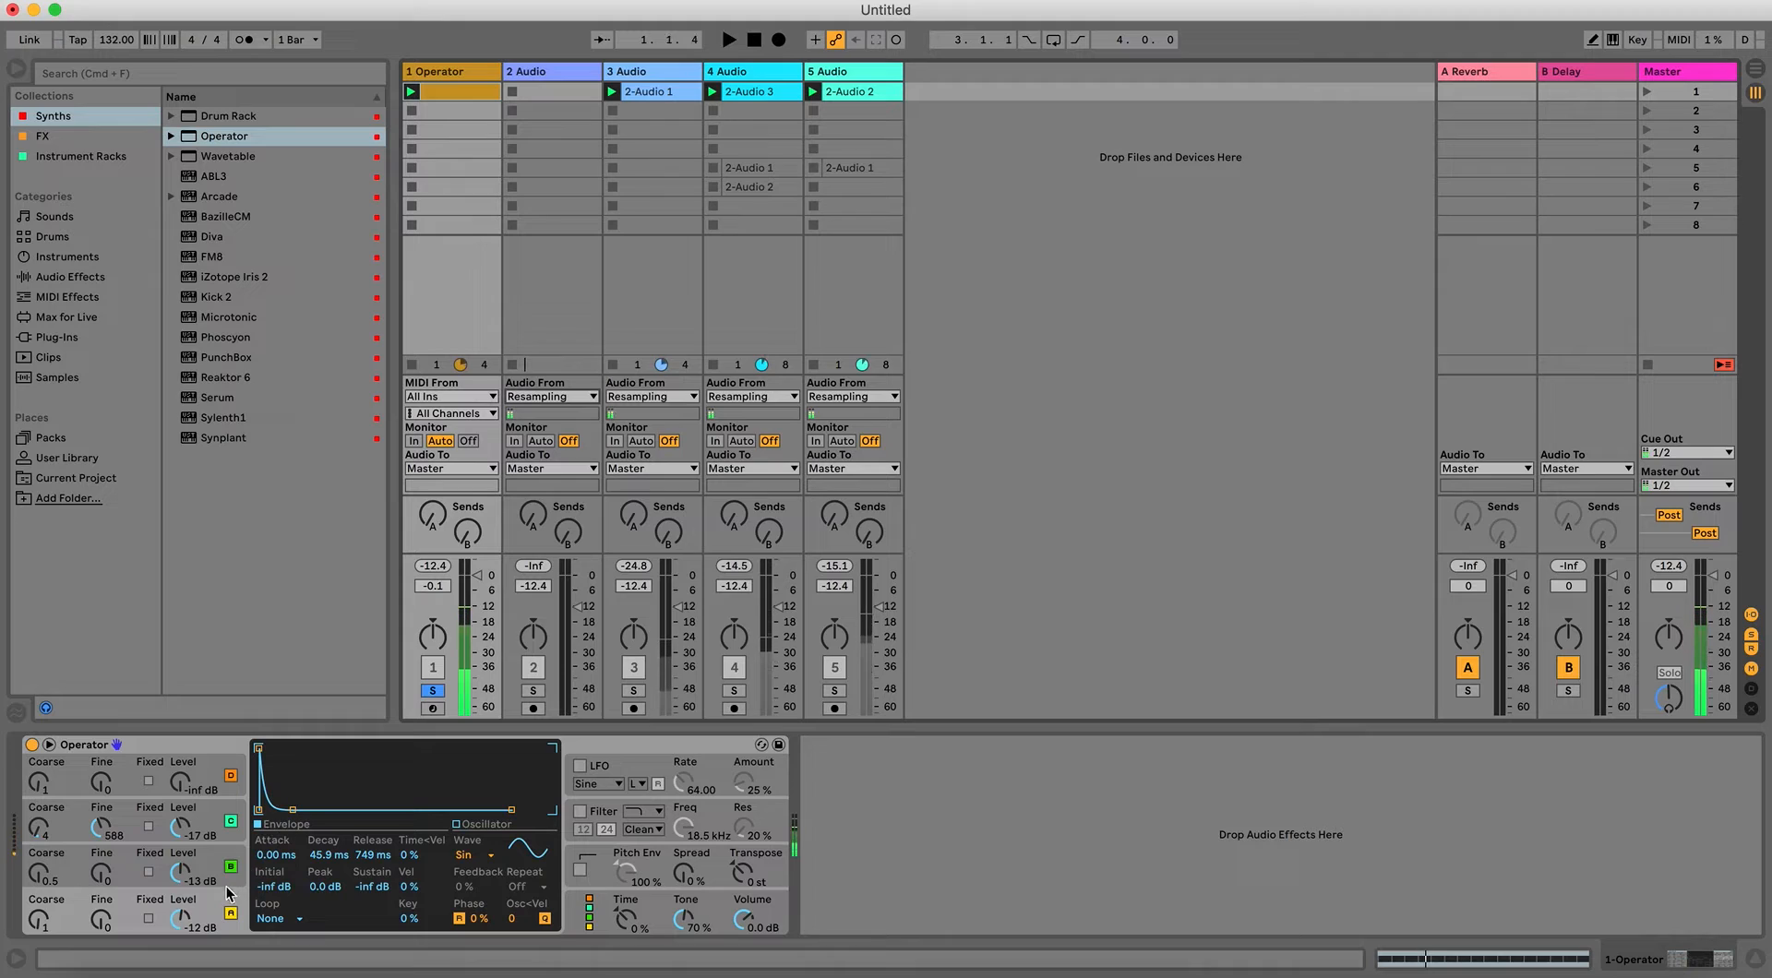
Lengthen oscillator A's envelope decay to 351 ms, and raise oscillator D's level to 0.0 dB with coarse tuning 9.
{"action": "left_click_drag", "start_coordinate": [292, 810], "coordinate": [334, 809]}
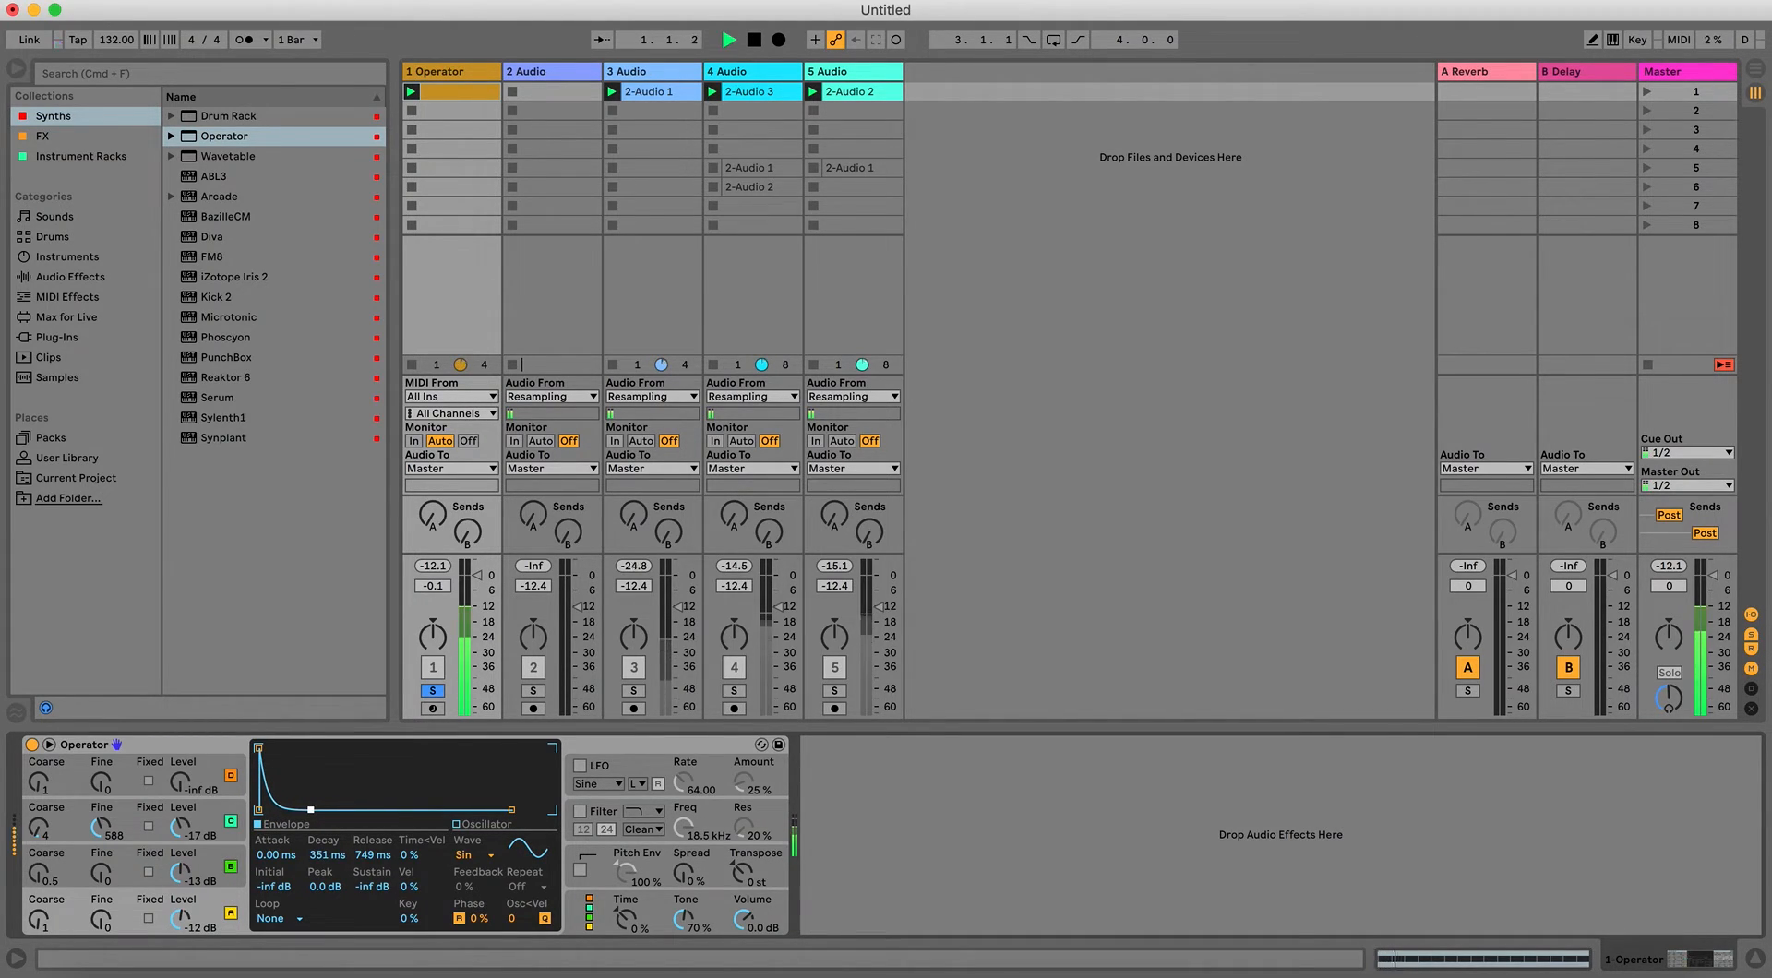
{"action": "left_click", "coordinate": [183, 781]}
{"action": "left_click_drag", "start_coordinate": [183, 781], "coordinate": [183, 646]}
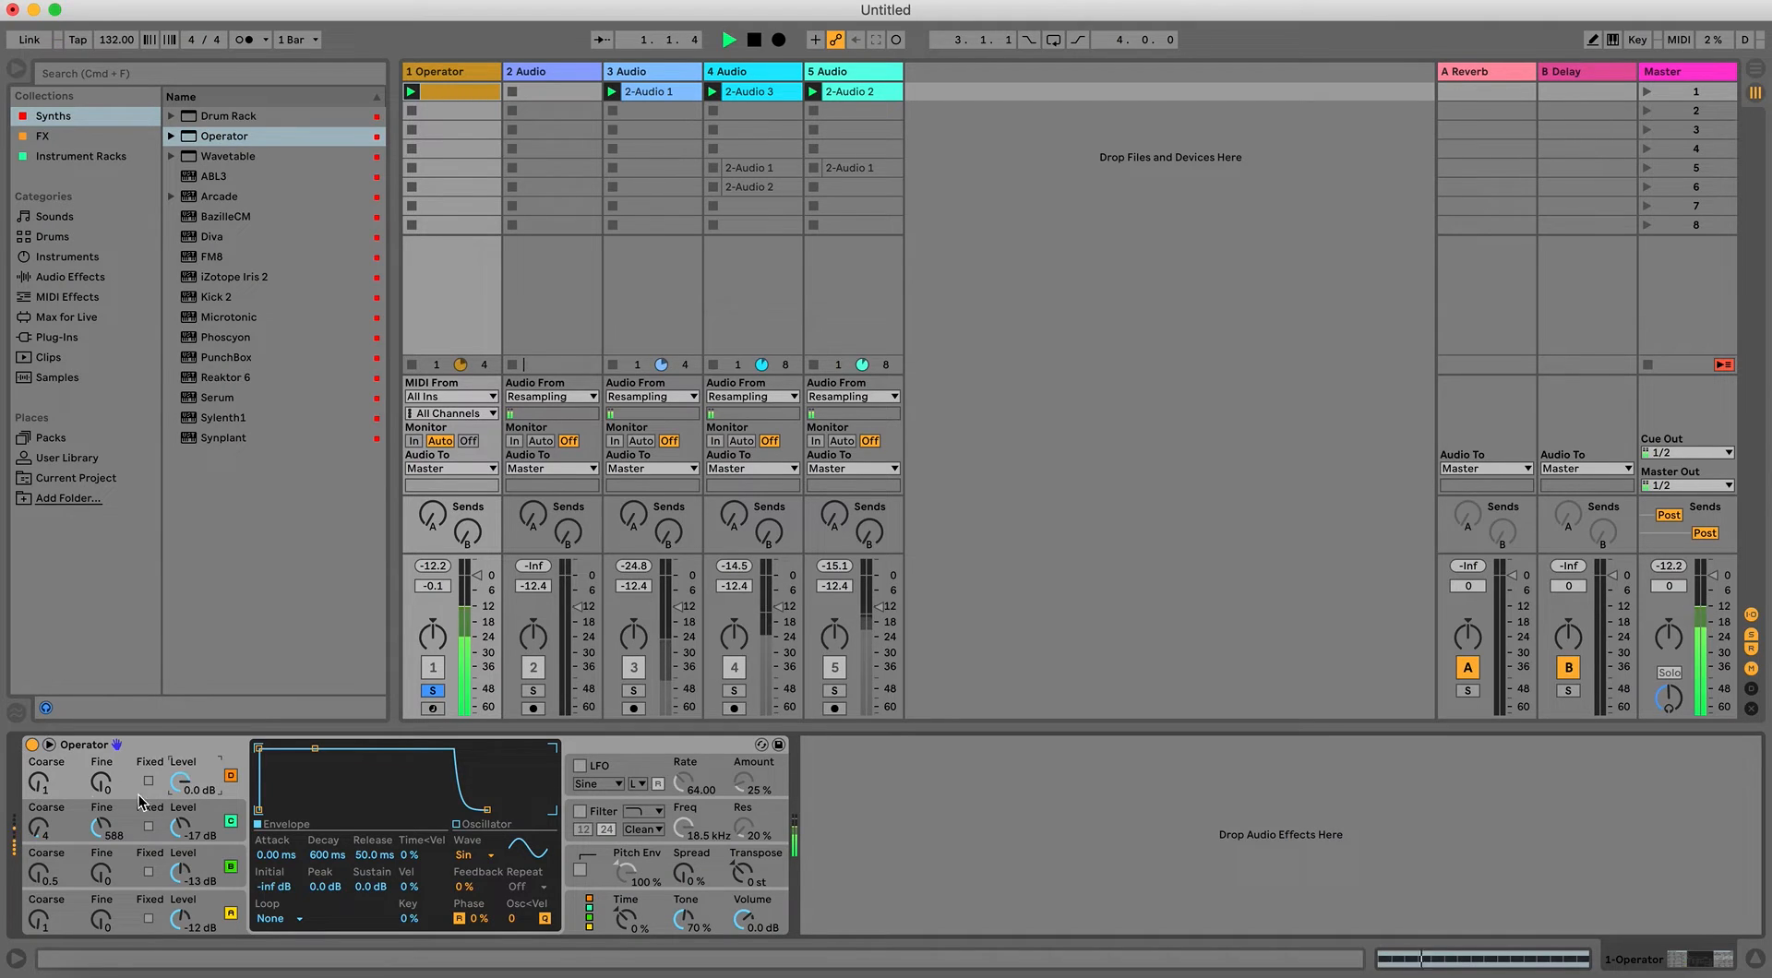
{"action": "left_click_drag", "start_coordinate": [43, 786], "coordinate": [43, 752]}
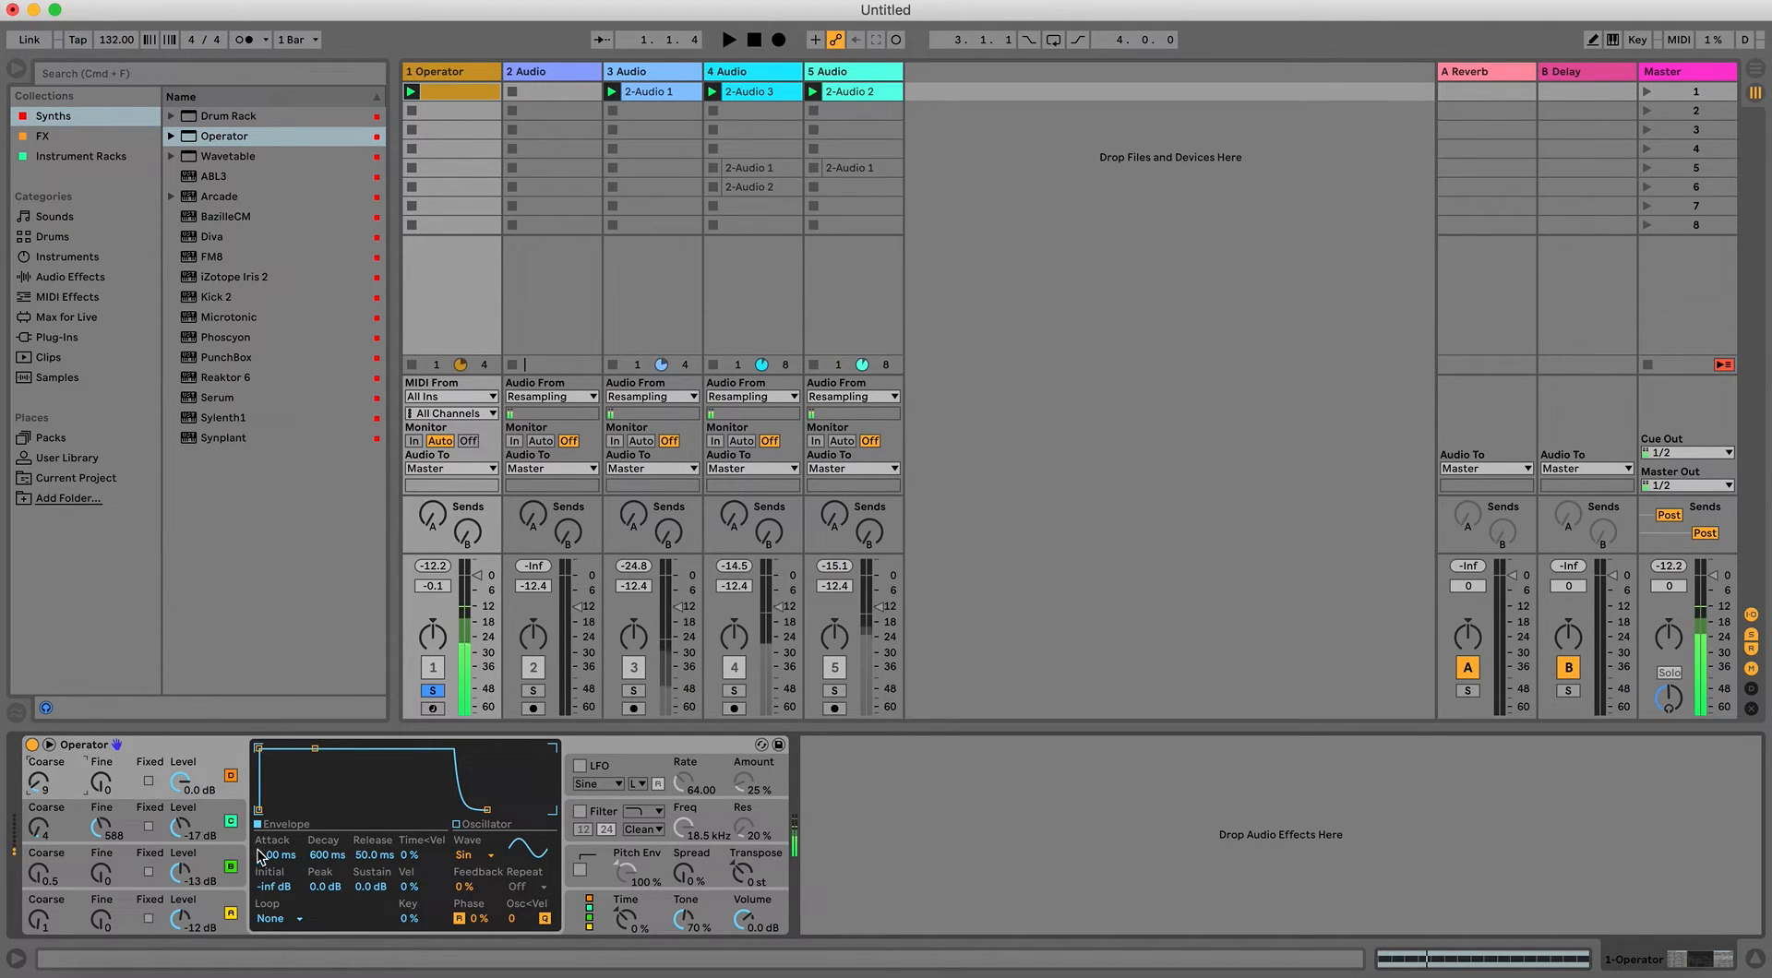
Switch the synth's oscillator routing to the diamond-shaped algorithm.
{"action": "left_click", "coordinate": [213, 842]}
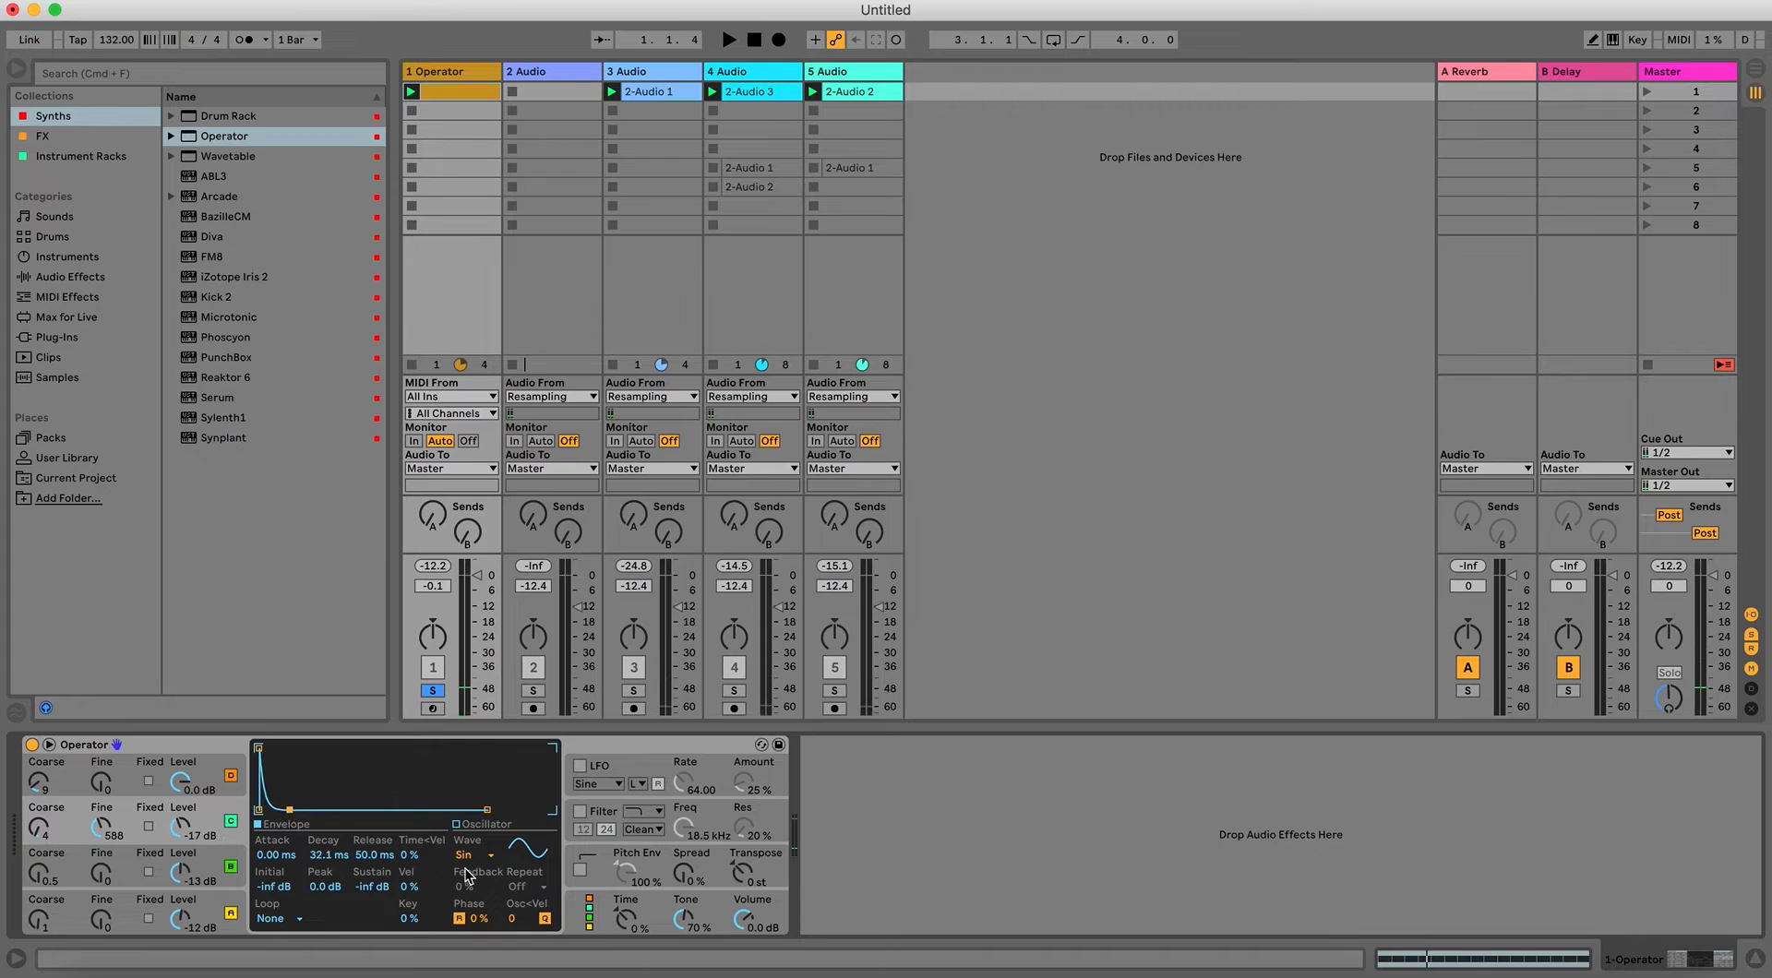
{"action": "left_click", "coordinate": [588, 900]}
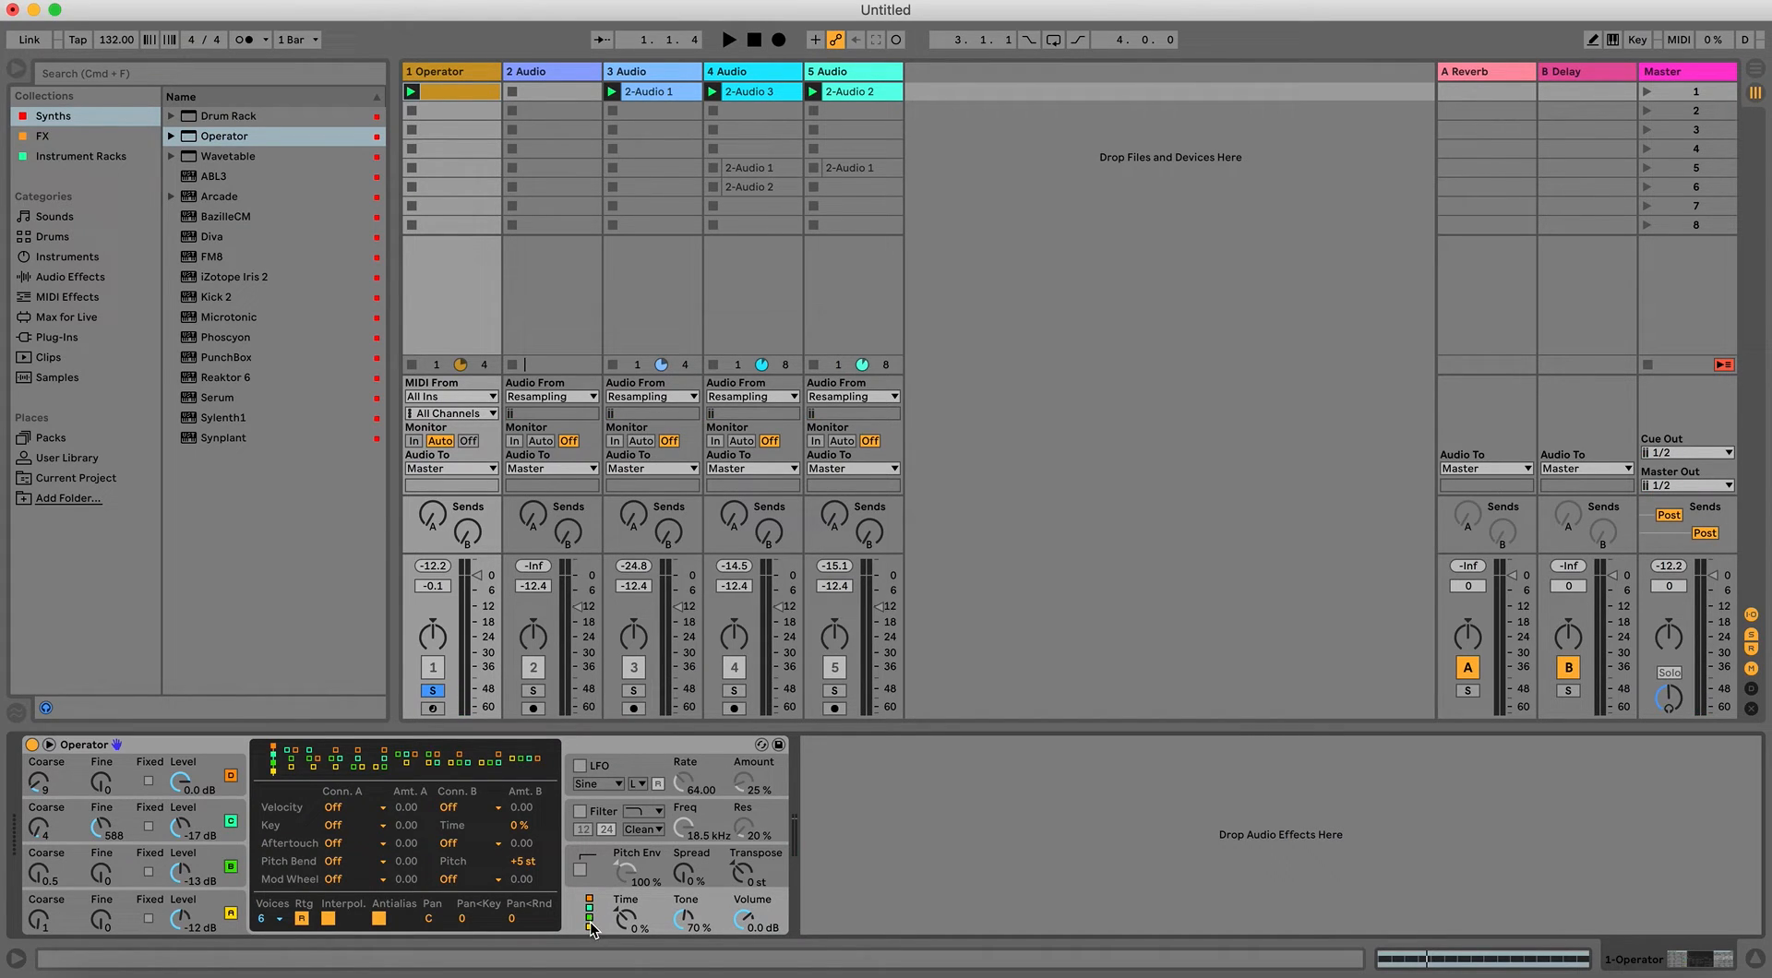
{"action": "left_click", "coordinate": [334, 764]}
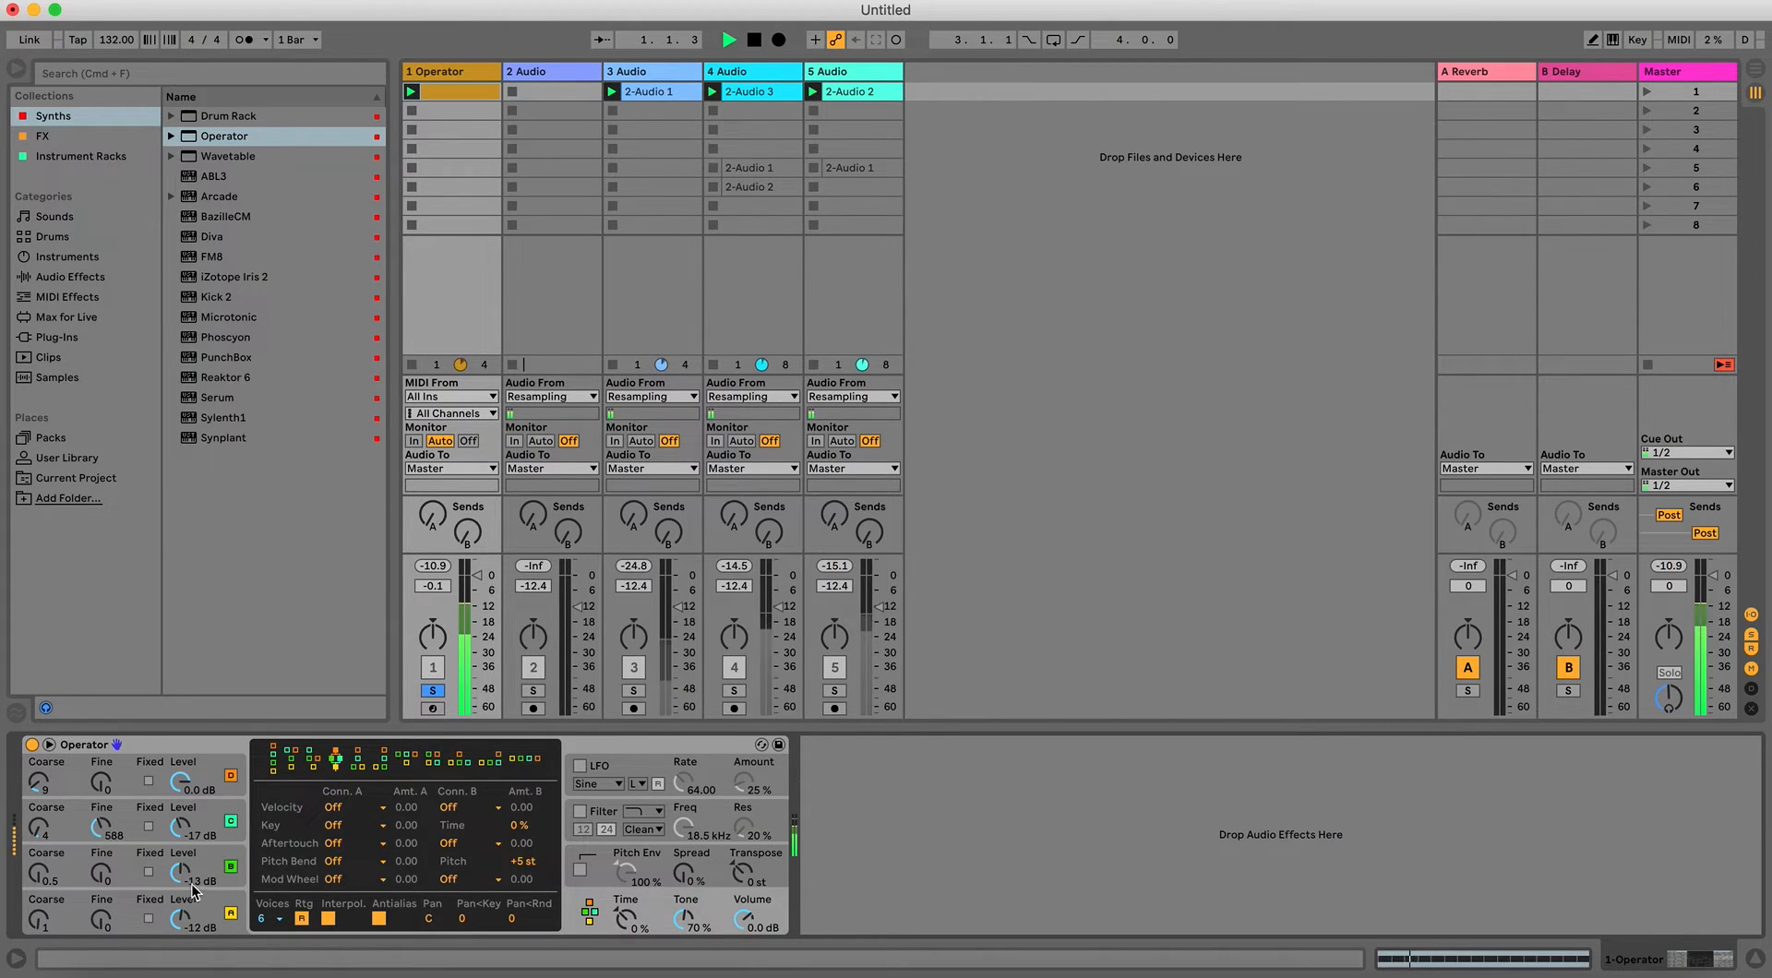
Adjust oscillator B's envelope decay, and set the levels of oscillator C to -13 dB and oscillator D to -21 dB during playback.
{"action": "left_click", "coordinate": [207, 858]}
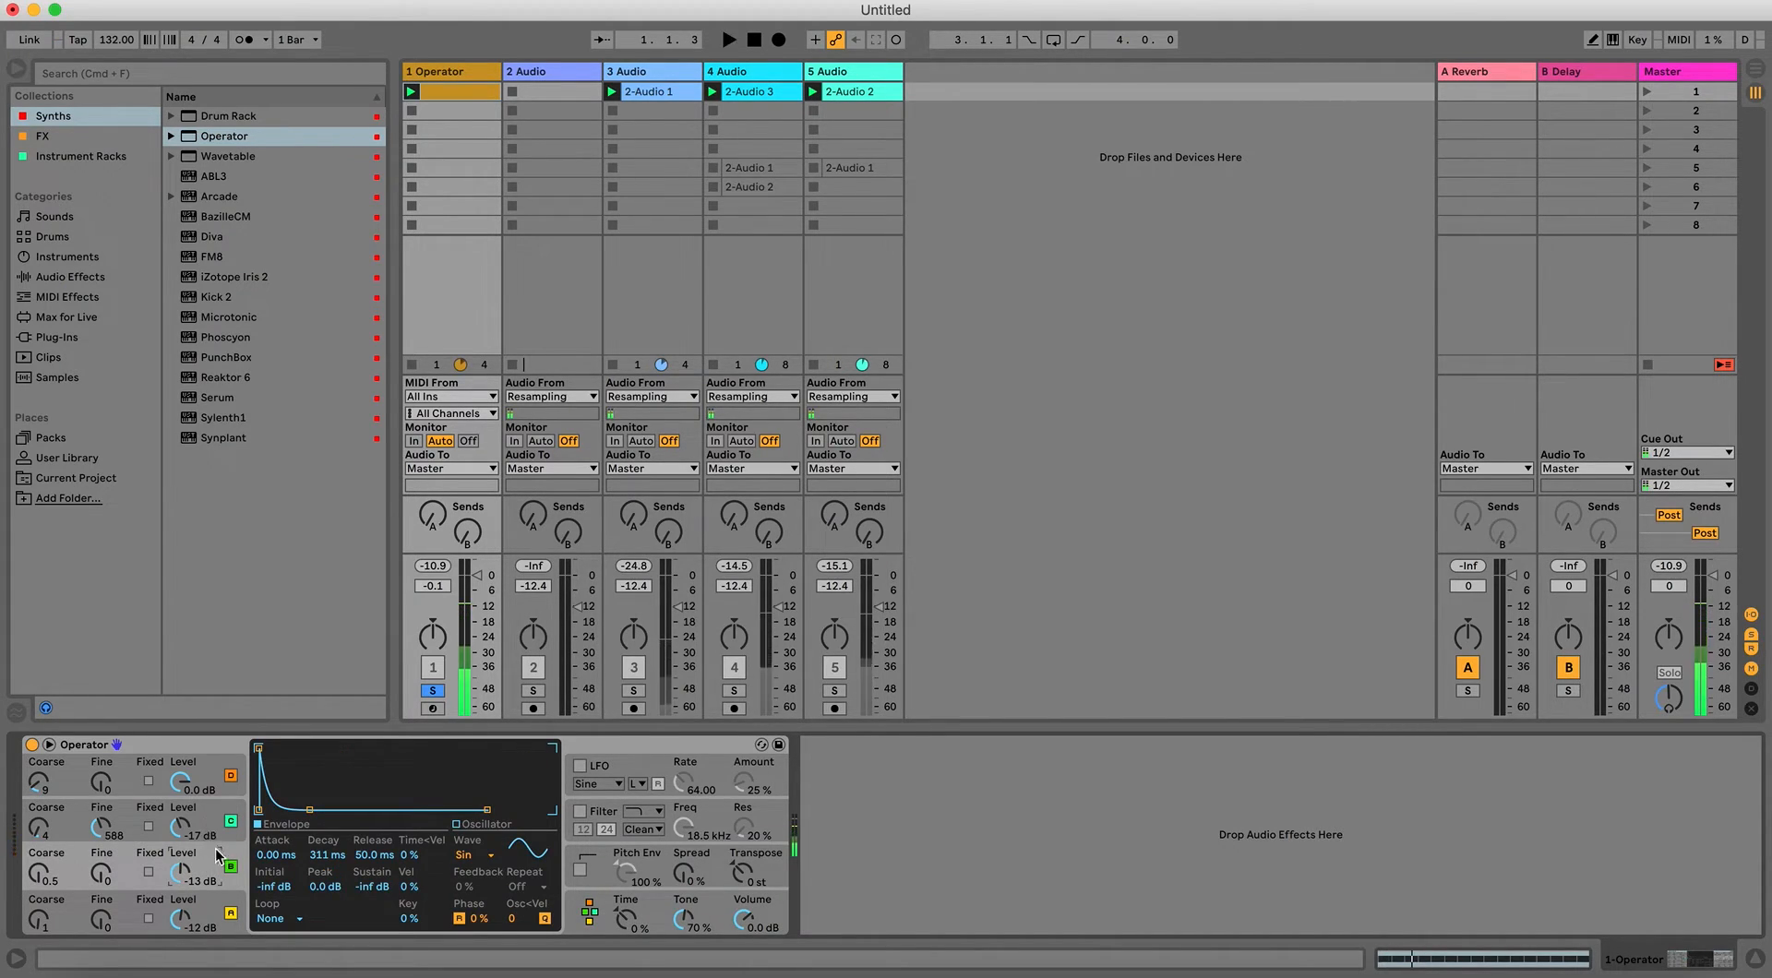
{"action": "key", "text": "space"}
{"action": "left_click_drag", "start_coordinate": [310, 806], "coordinate": [310, 812]}
{"action": "key", "text": "space"}
{"action": "left_click", "coordinate": [218, 818]}
{"action": "mouse_move", "coordinate": [171, 783]}
{"action": "left_mouse_down"}
{"action": "mouse_move", "coordinate": [170, 830]}
{"action": "mouse_move", "coordinate": [173, 813]}
{"action": "left_mouse_up"}
{"action": "key", "text": "space"}
{"action": "key", "text": "space"}
Give oscillator D's envelope a 65.7 ms decay with sustain at -inf dB, and lower the Operator track's volume to -3.4 dB.
{"action": "left_click", "coordinate": [153, 772]}
{"action": "key", "text": "space"}
{"action": "left_click_drag", "start_coordinate": [315, 751], "coordinate": [297, 812]}
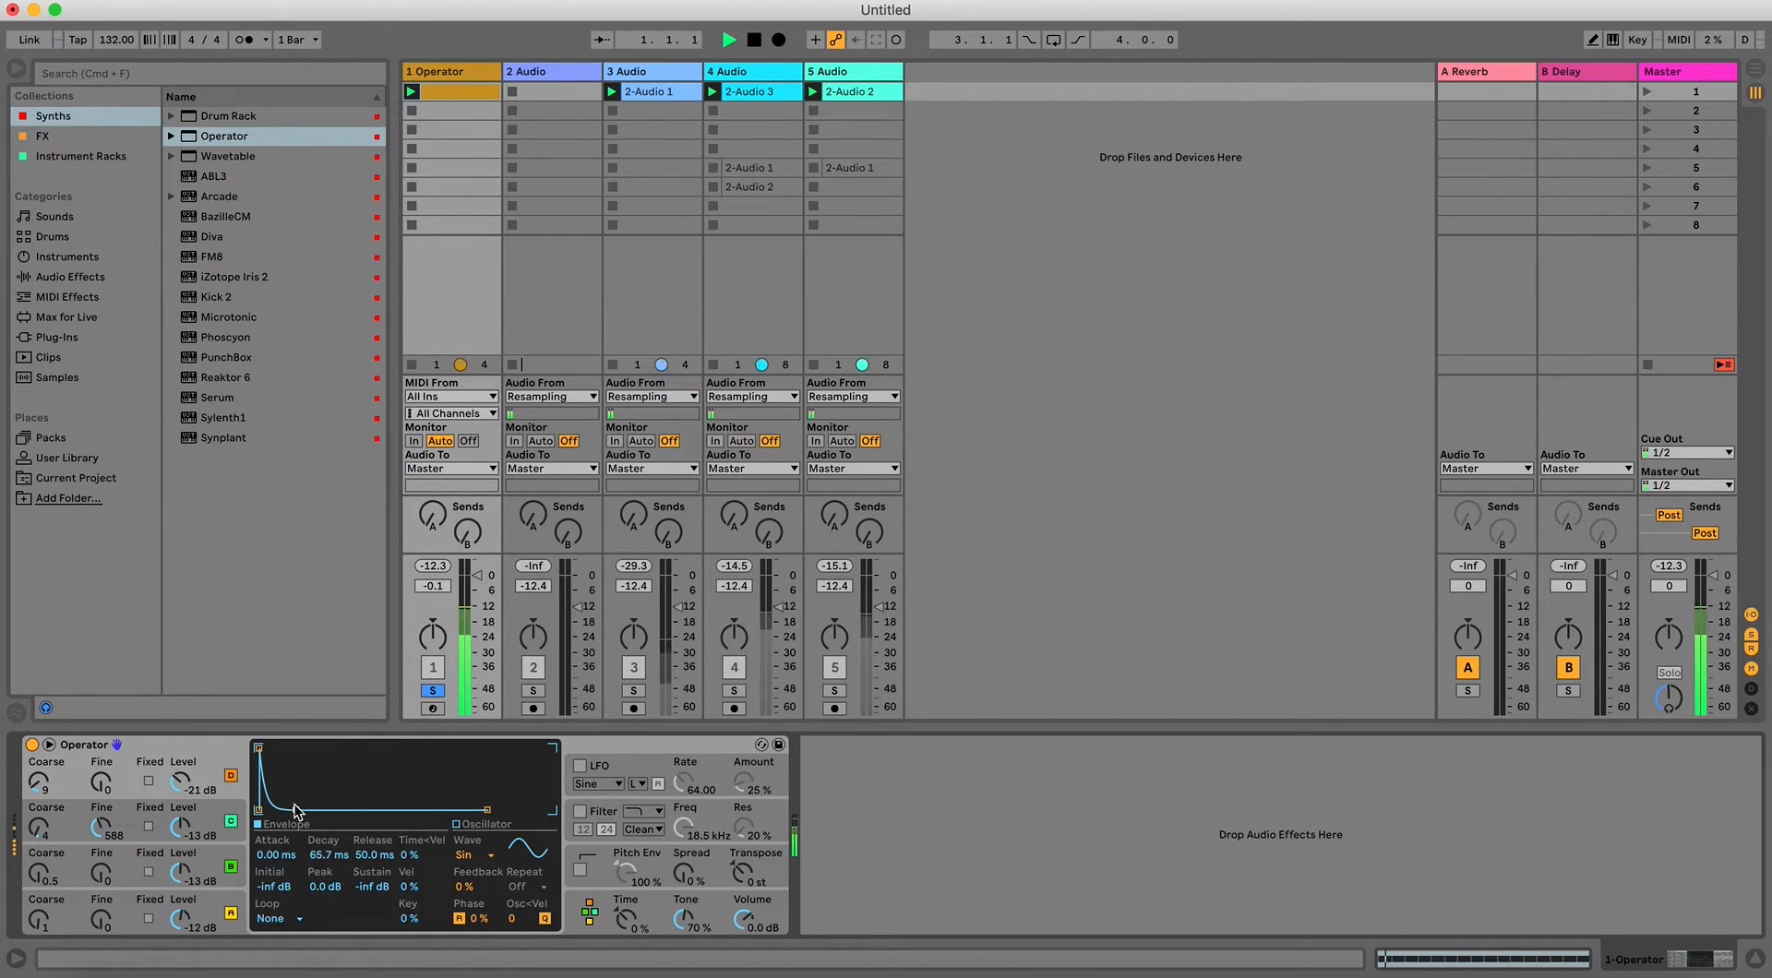
{"action": "mouse_move", "coordinate": [476, 575]}
{"action": "left_mouse_down"}
{"action": "mouse_move", "coordinate": [476, 636]}
{"action": "mouse_move", "coordinate": [476, 588]}
{"action": "left_mouse_up"}
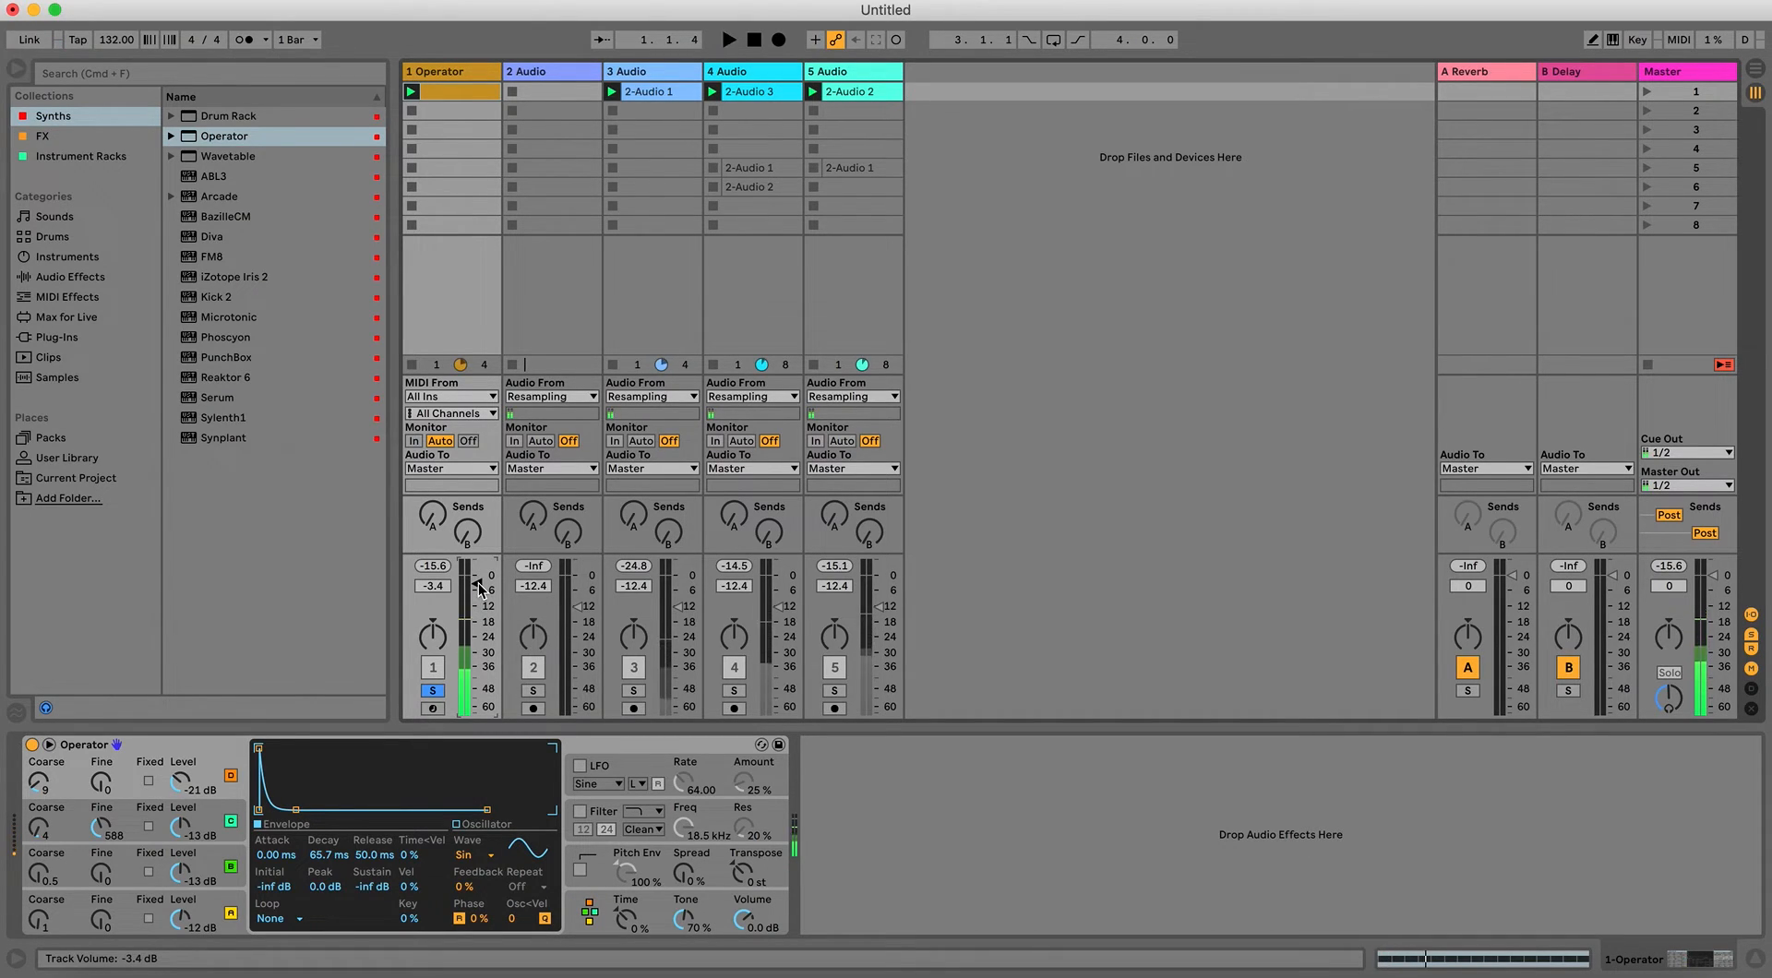
Unsolo the Operator track, move the newest resampled audio track behind the other audio tracks, and play everything together.
{"action": "left_click", "coordinate": [1412, 958]}
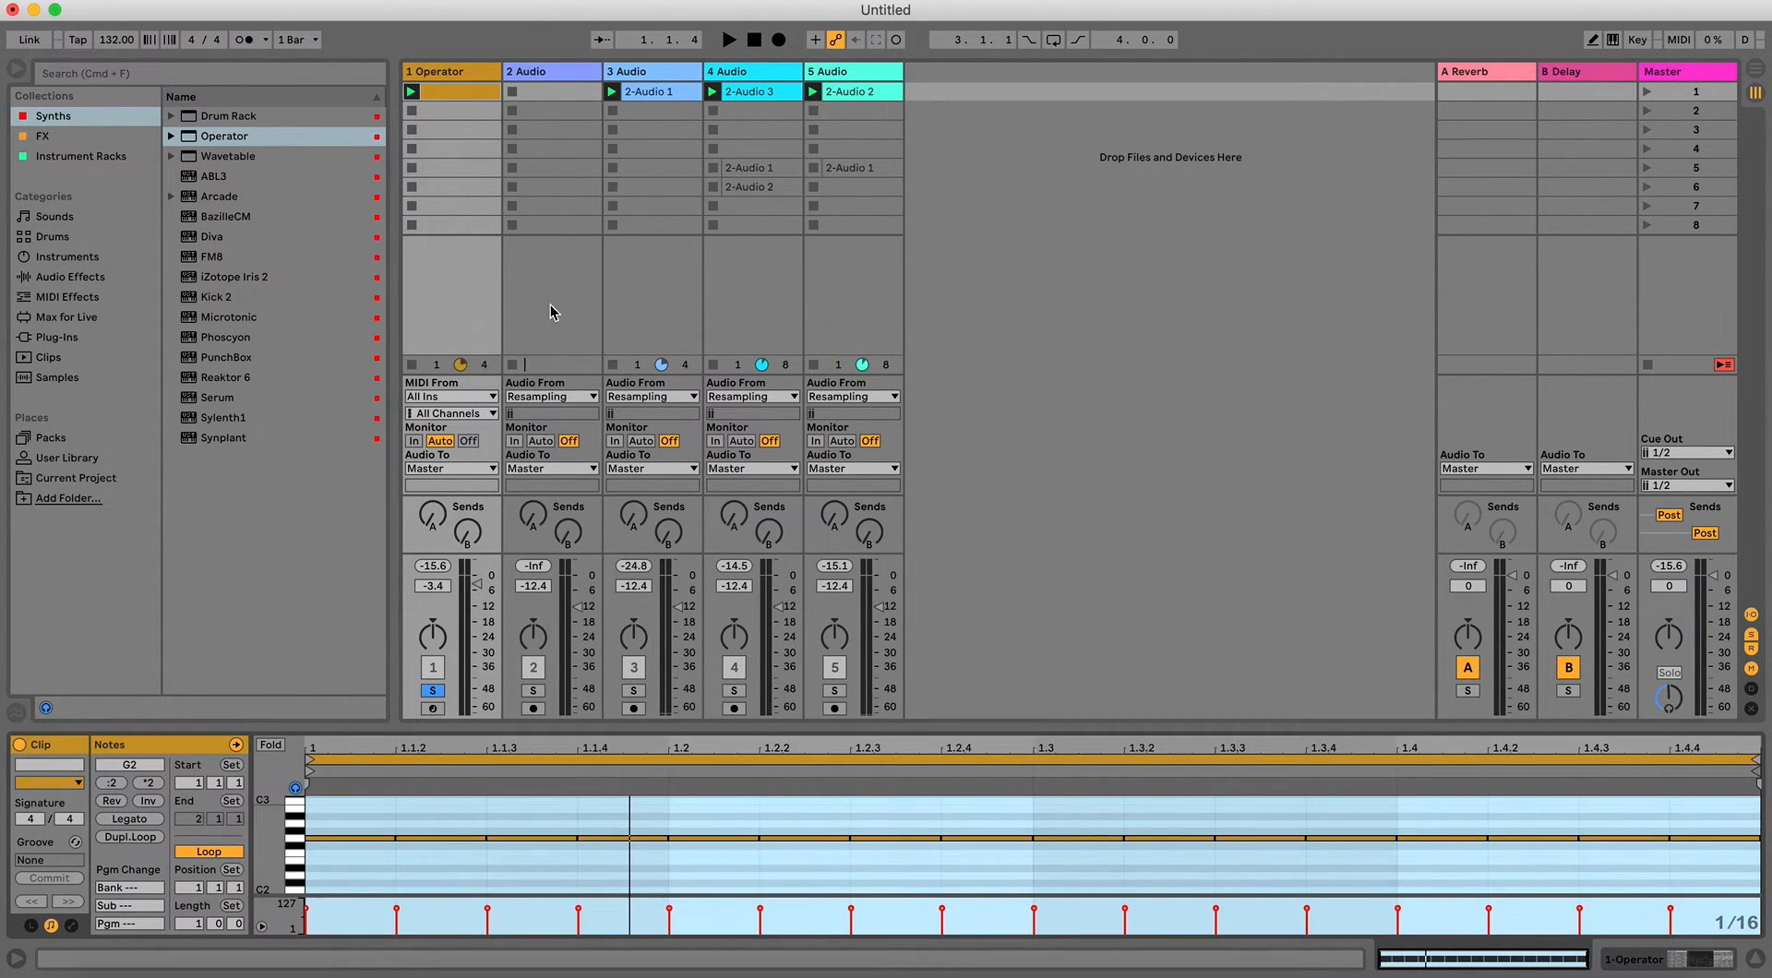
{"action": "left_click", "coordinate": [433, 690]}
{"action": "left_click_drag", "start_coordinate": [634, 81], "coordinate": [961, 84]}
{"action": "key", "text": "space"}
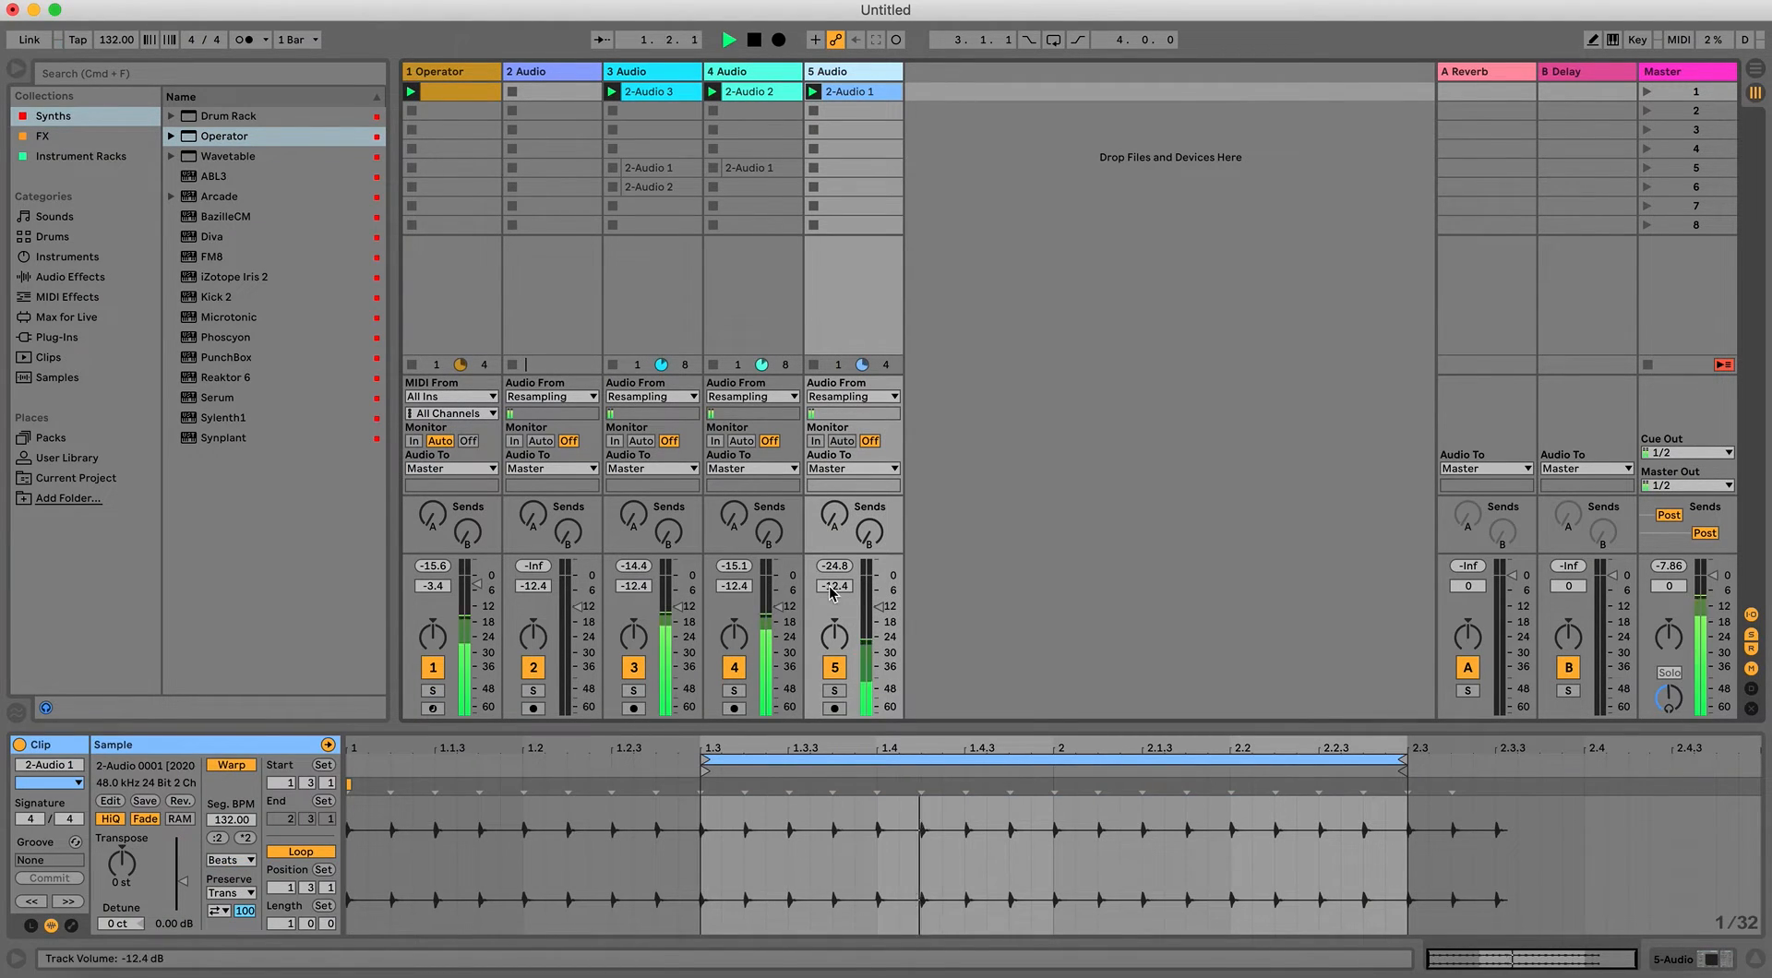
Solo the last audio track, raise its volume to -9.5 dB, and unsolo it during playback.
{"action": "left_click", "coordinate": [835, 690]}
{"action": "left_click_drag", "start_coordinate": [873, 605], "coordinate": [870, 597]}
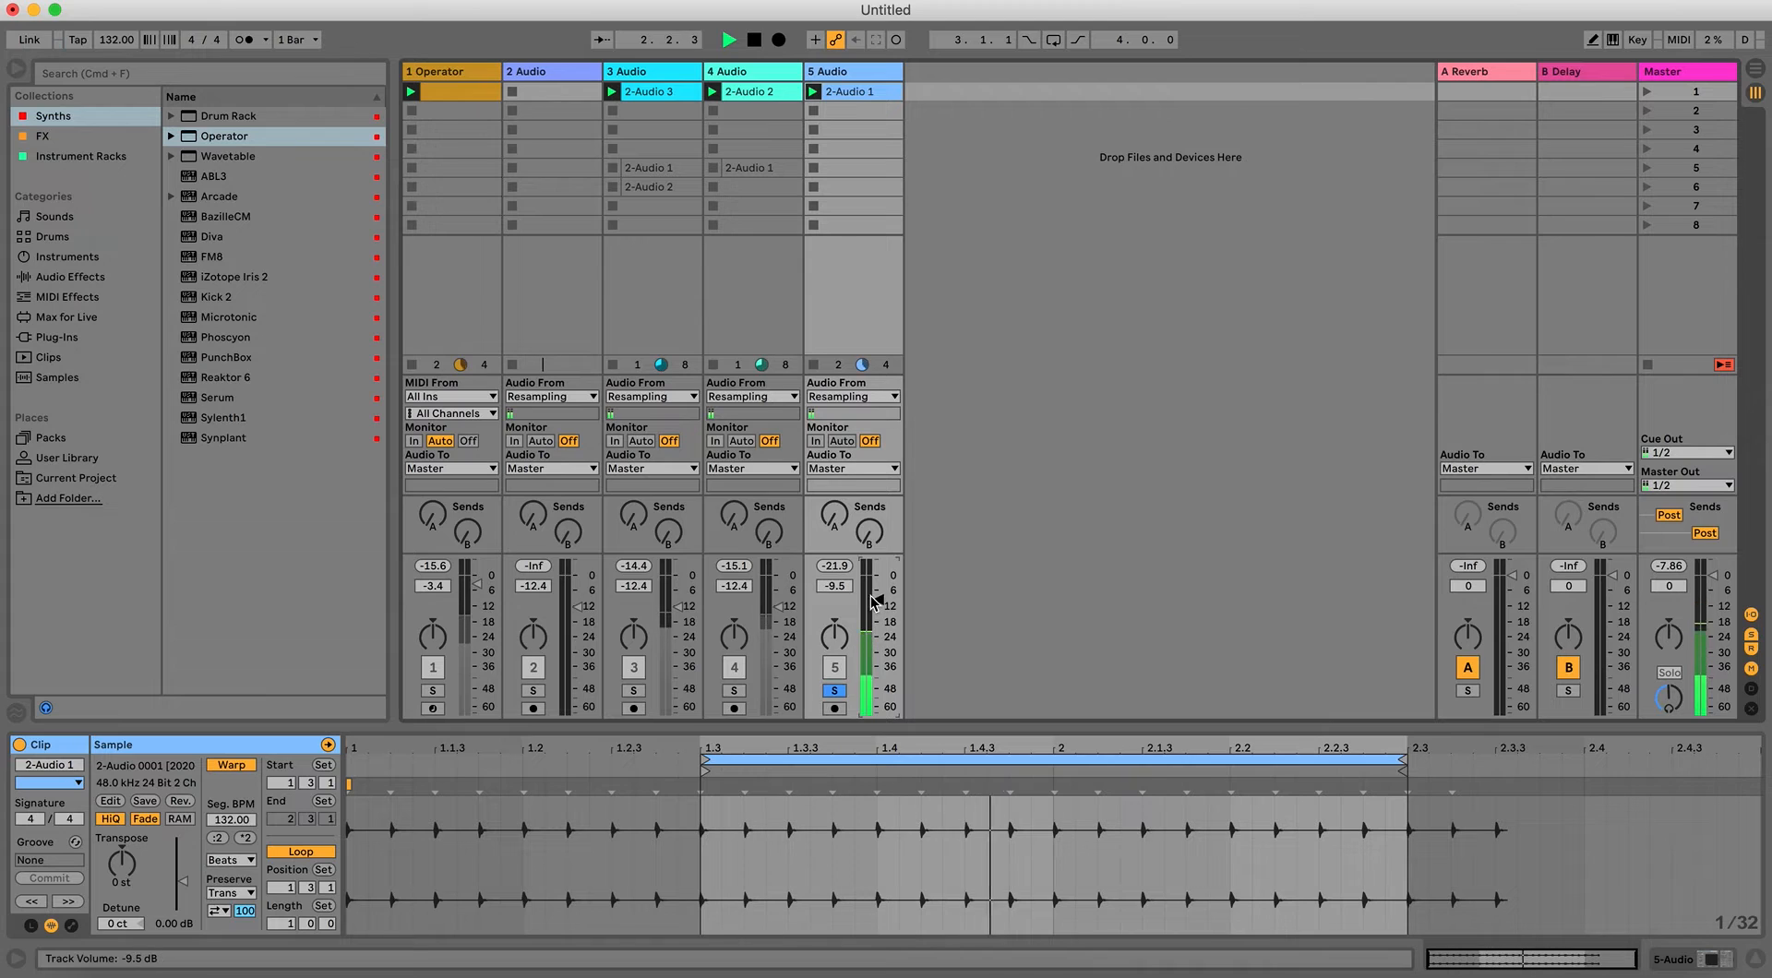
{"action": "left_click", "coordinate": [835, 690]}
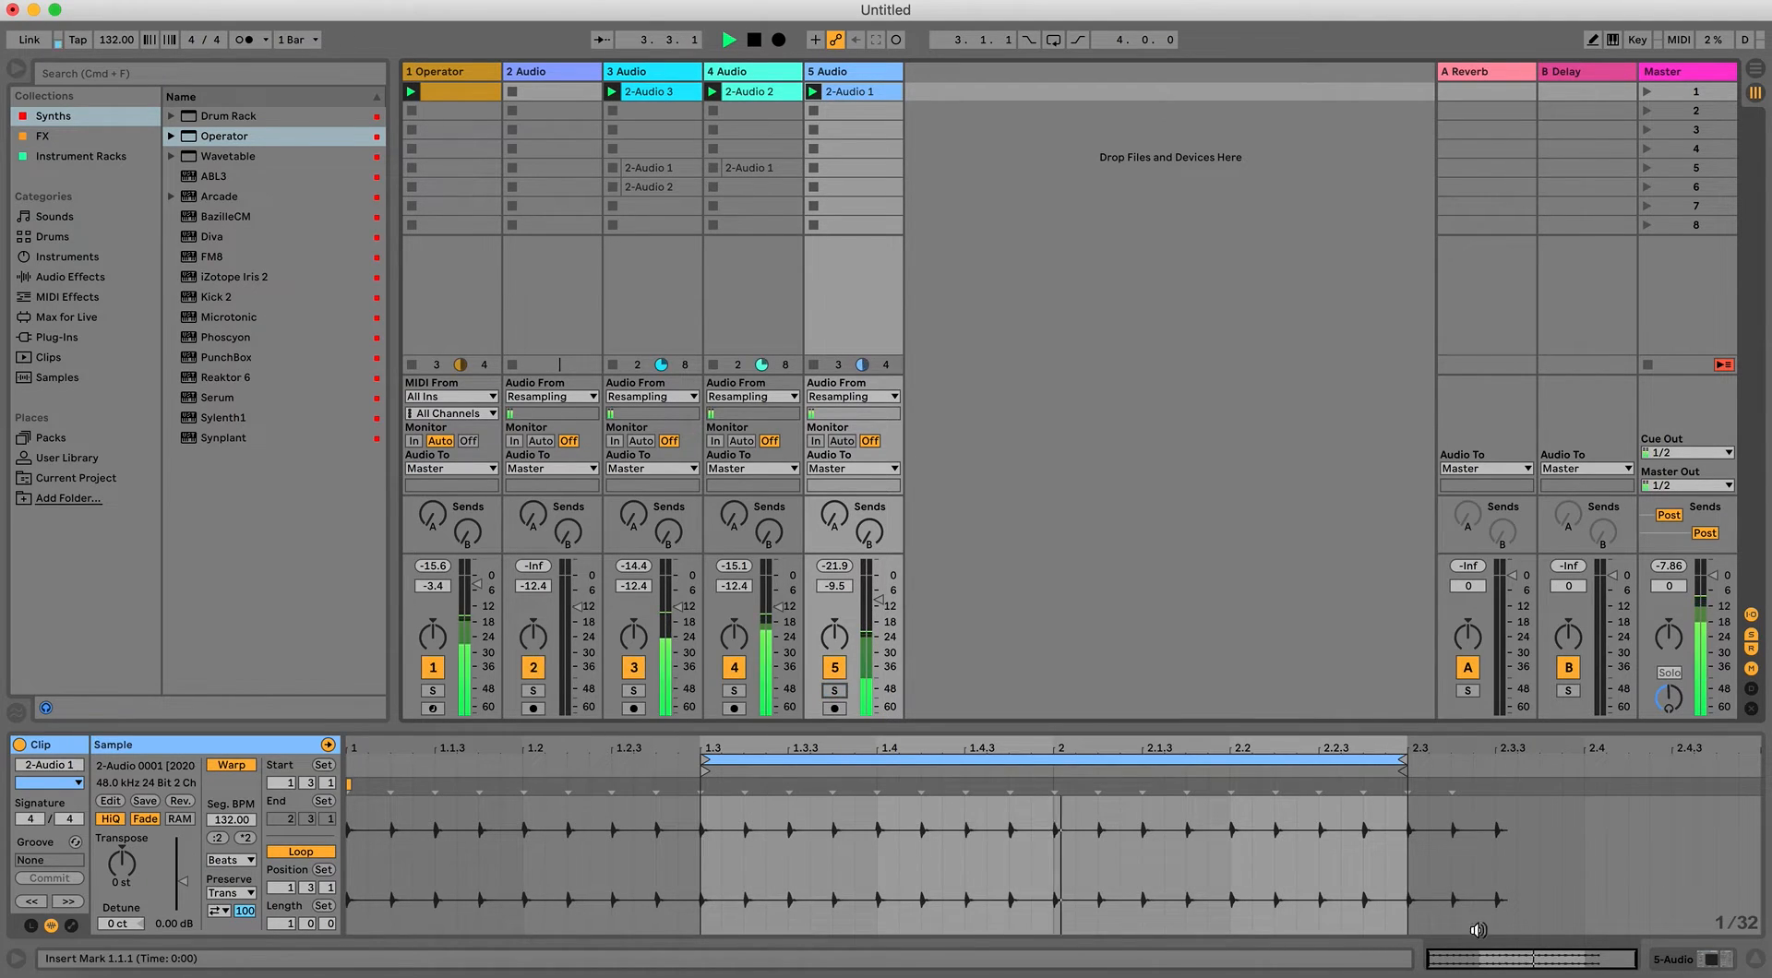
Add a low cut at about 1086 Hz in FabFilter Pro-Q 3 on the 5 Audio track and check it in playback.
{"action": "key", "text": "shift+Tab"}
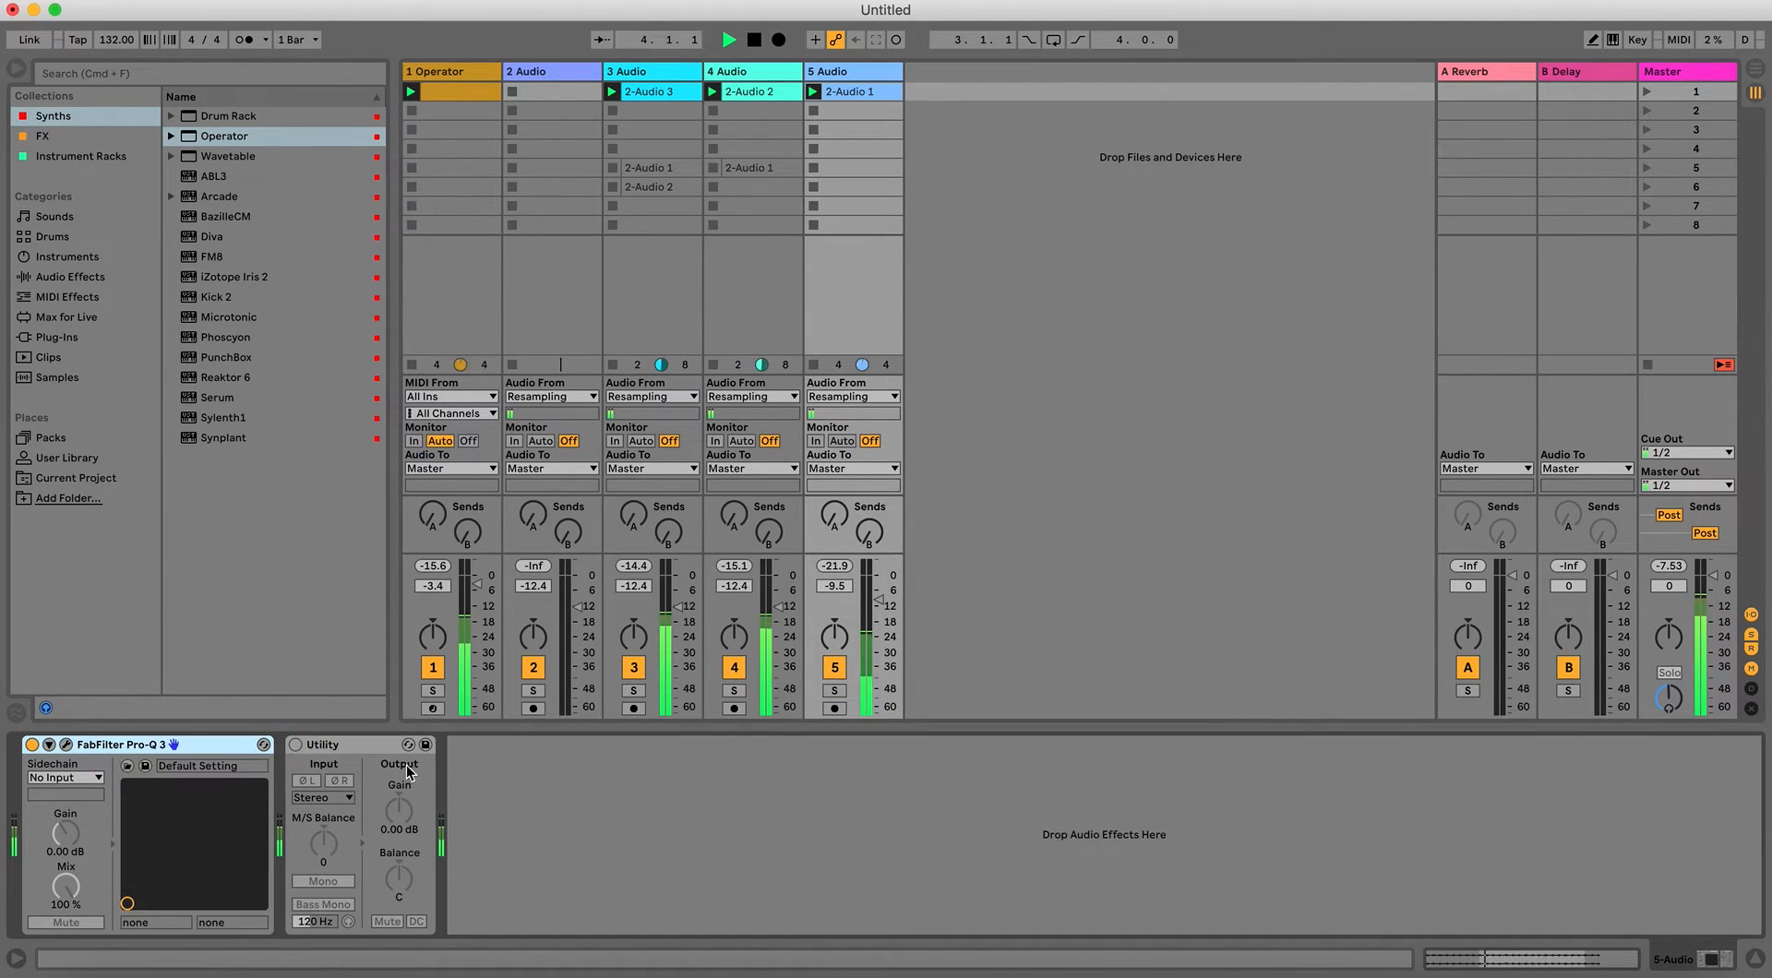
{"action": "left_click", "coordinate": [68, 746]}
{"action": "left_click", "coordinate": [921, 386]}
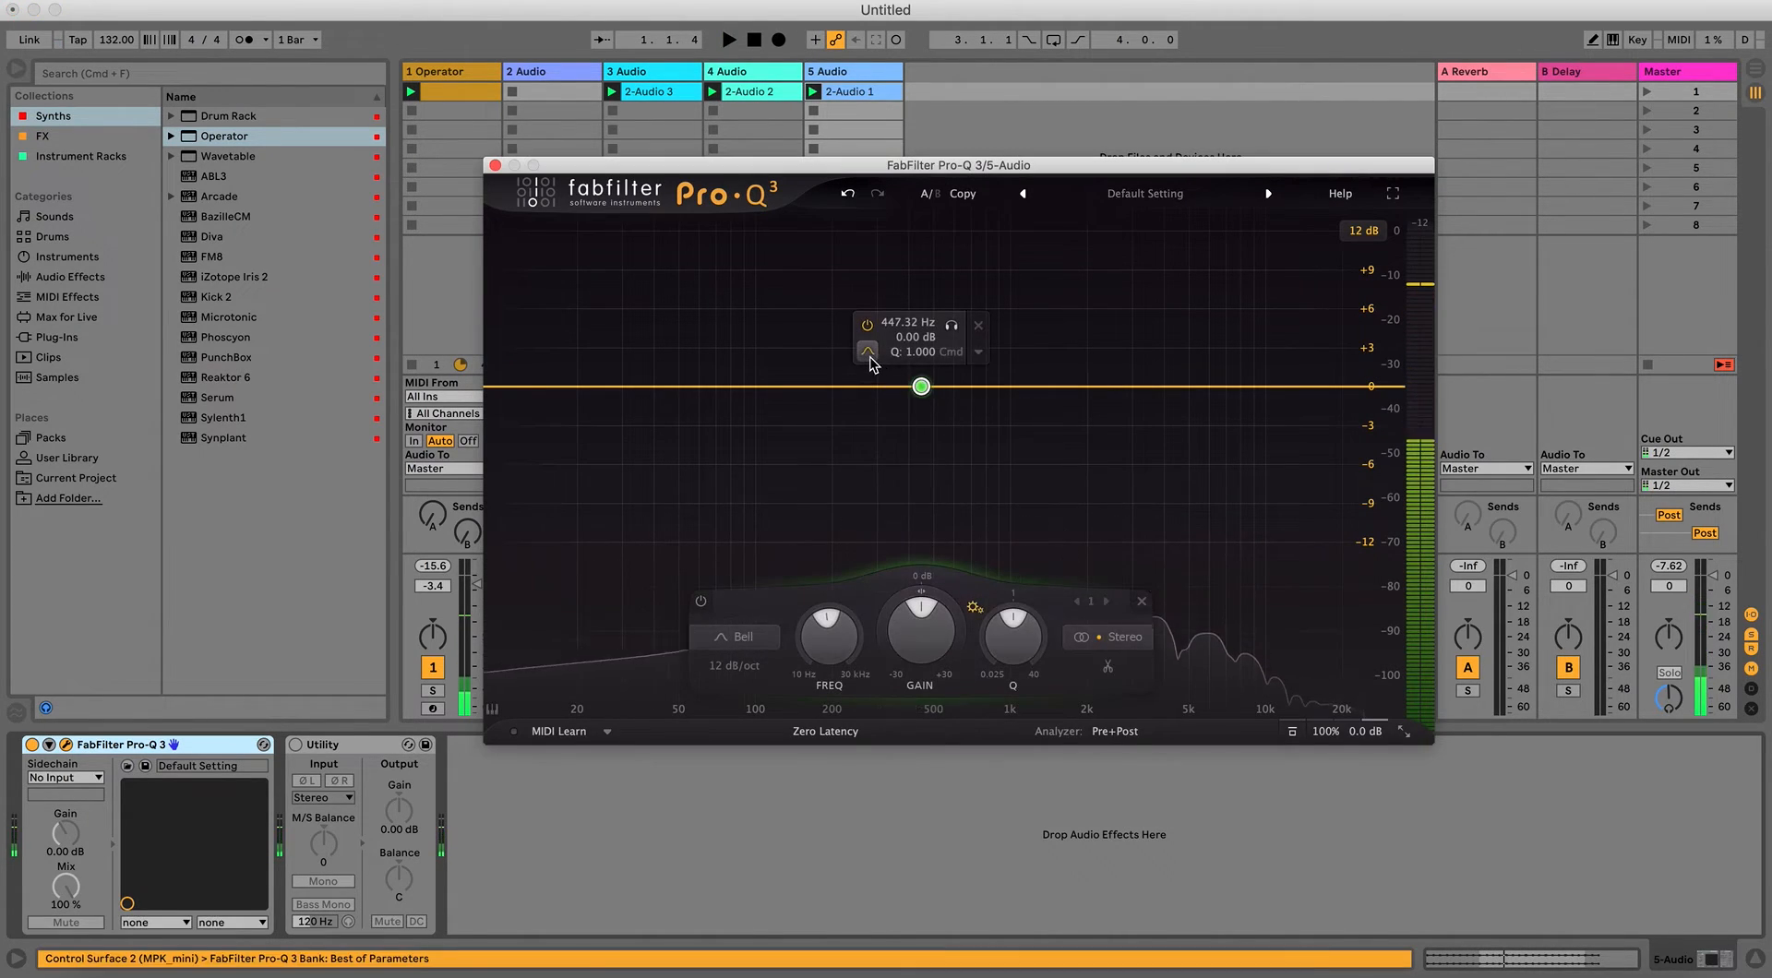
{"action": "left_click", "coordinate": [869, 353]}
{"action": "left_click", "coordinate": [918, 375]}
{"action": "left_click_drag", "start_coordinate": [921, 387], "coordinate": [1019, 387]}
{"action": "key", "text": "space"}
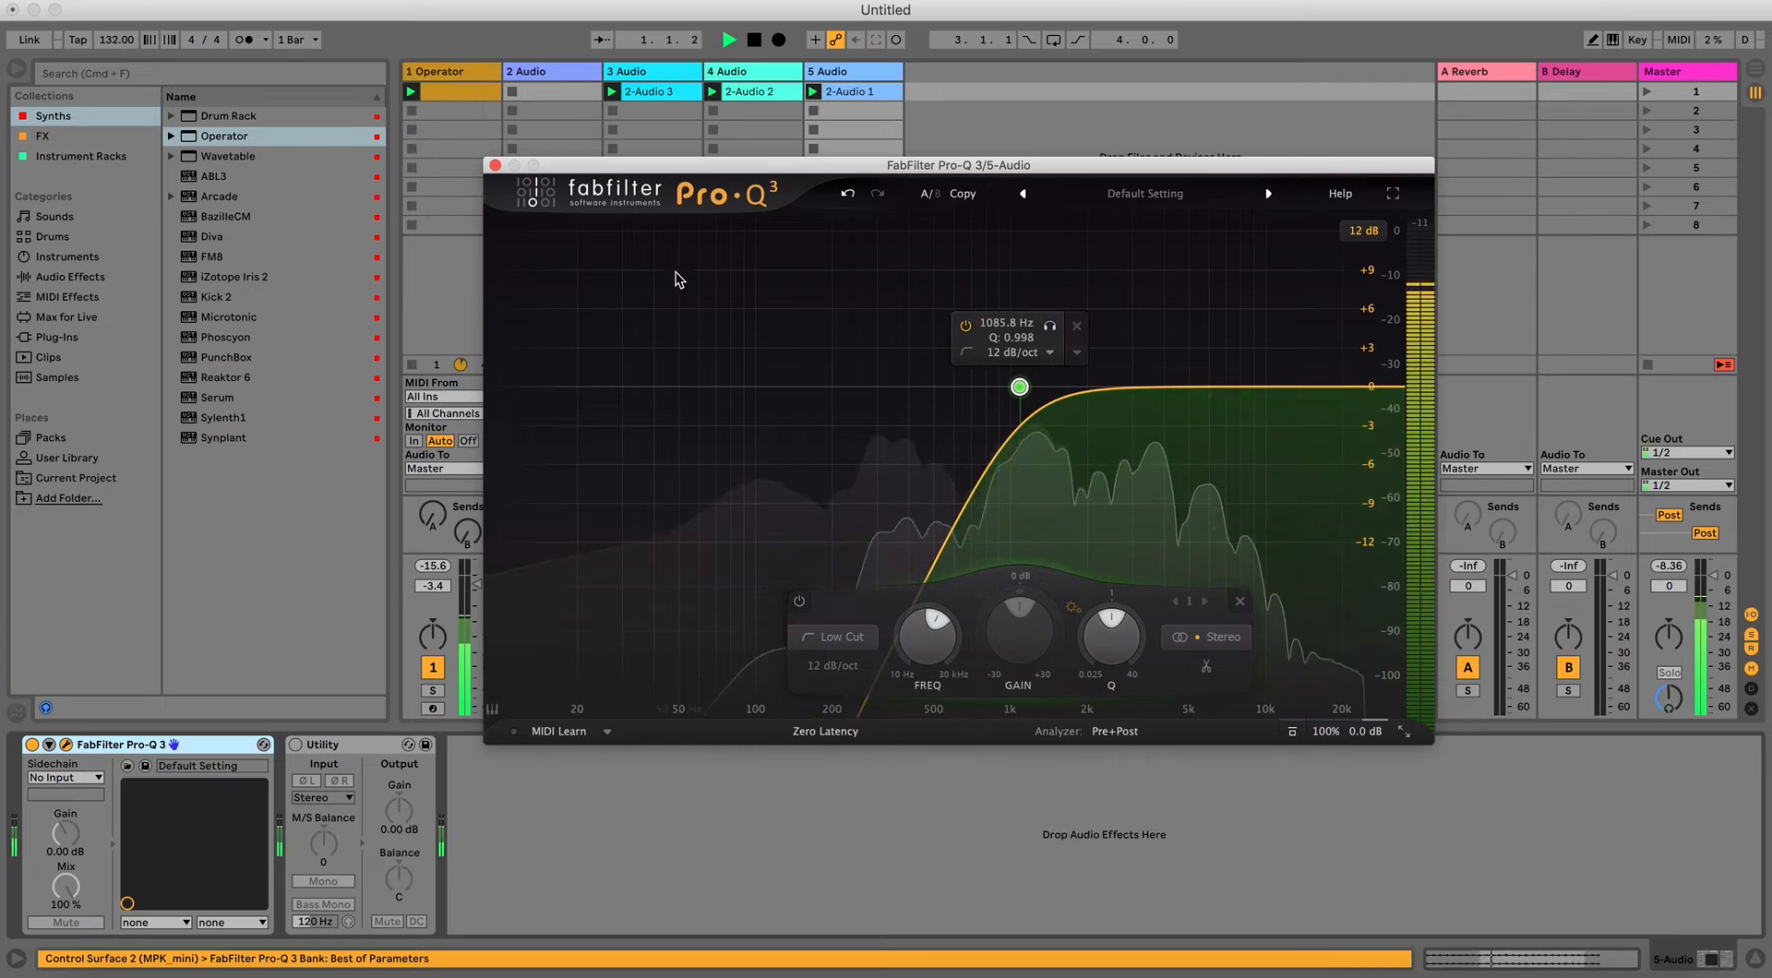
{"action": "left_click", "coordinate": [495, 166]}
{"action": "key", "text": "space"}
{"action": "left_click", "coordinate": [526, 72]}
{"action": "left_click", "coordinate": [672, 91]}
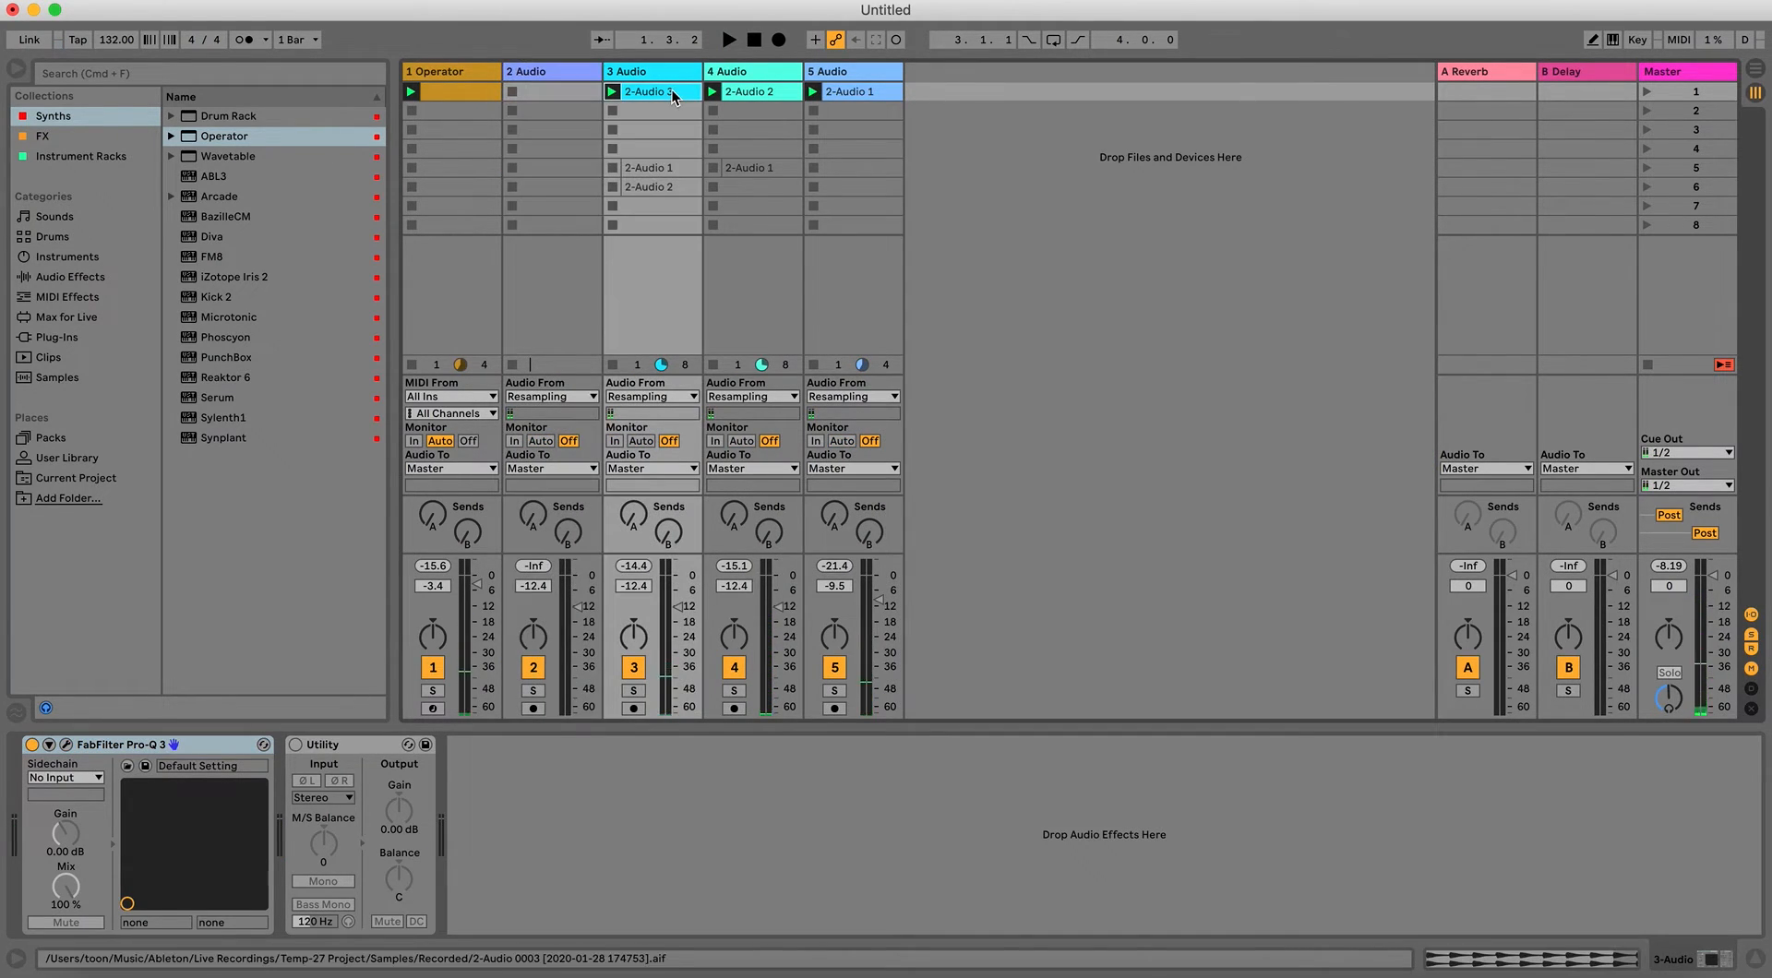
{"action": "left_click", "coordinate": [740, 93]}
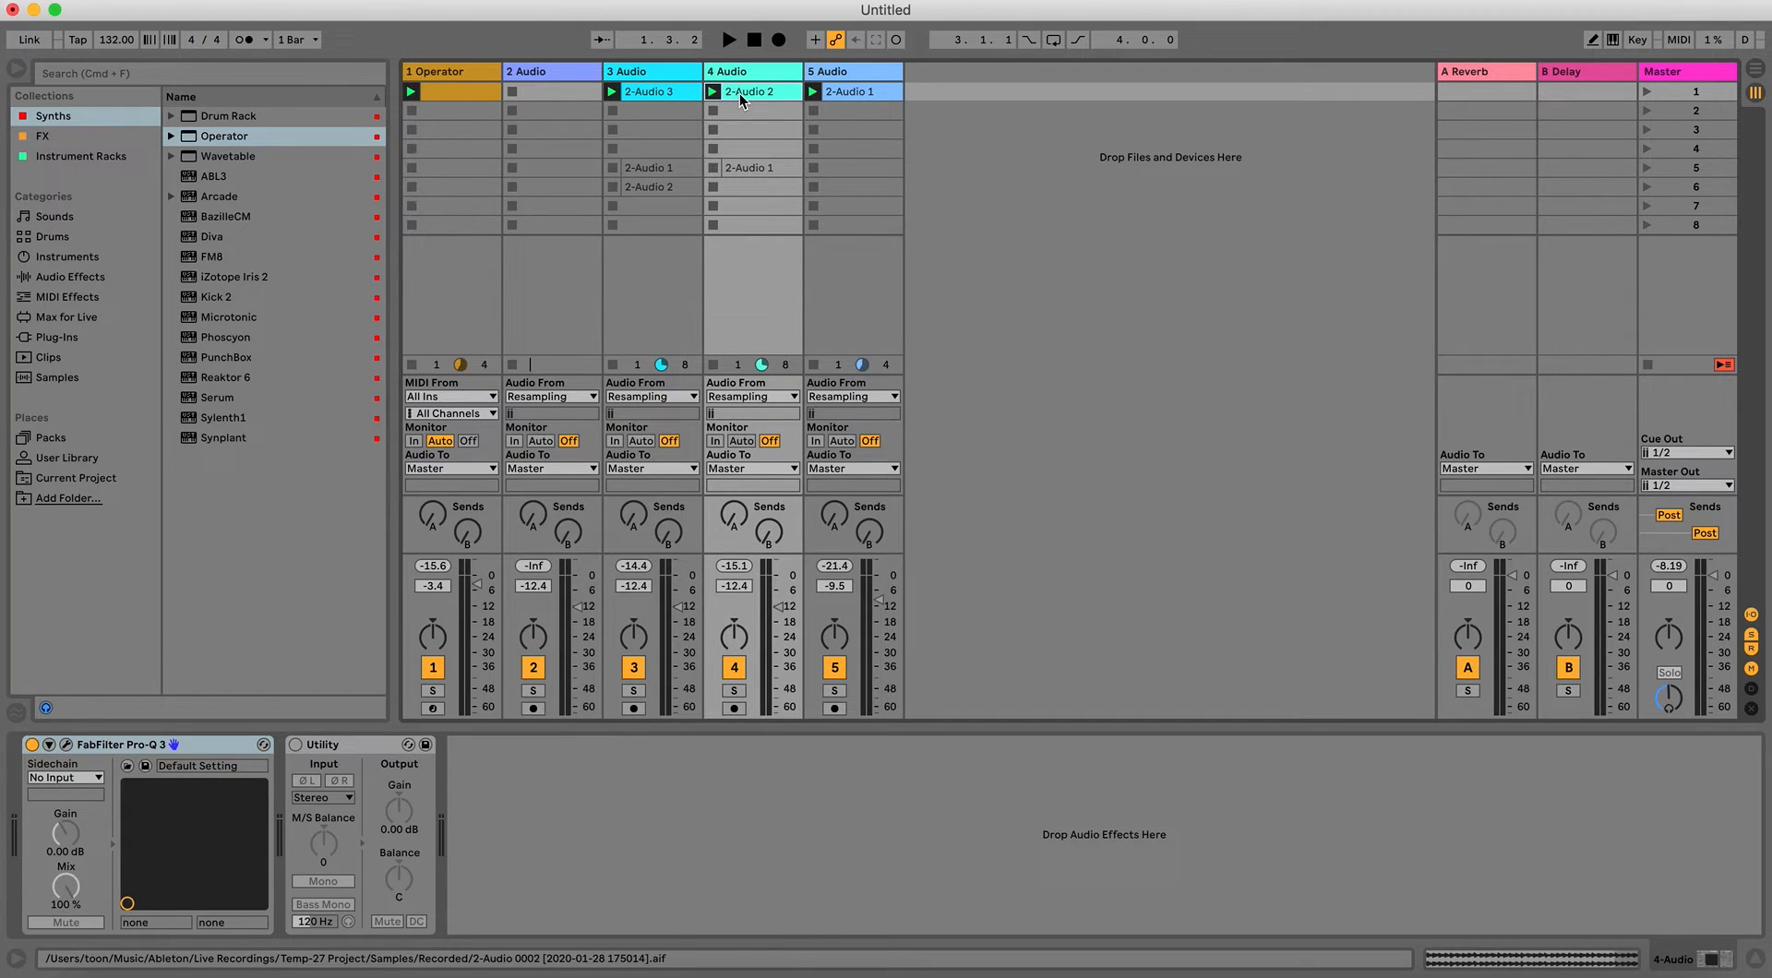
{"action": "left_click_drag", "start_coordinate": [739, 92], "coordinate": [441, 129]}
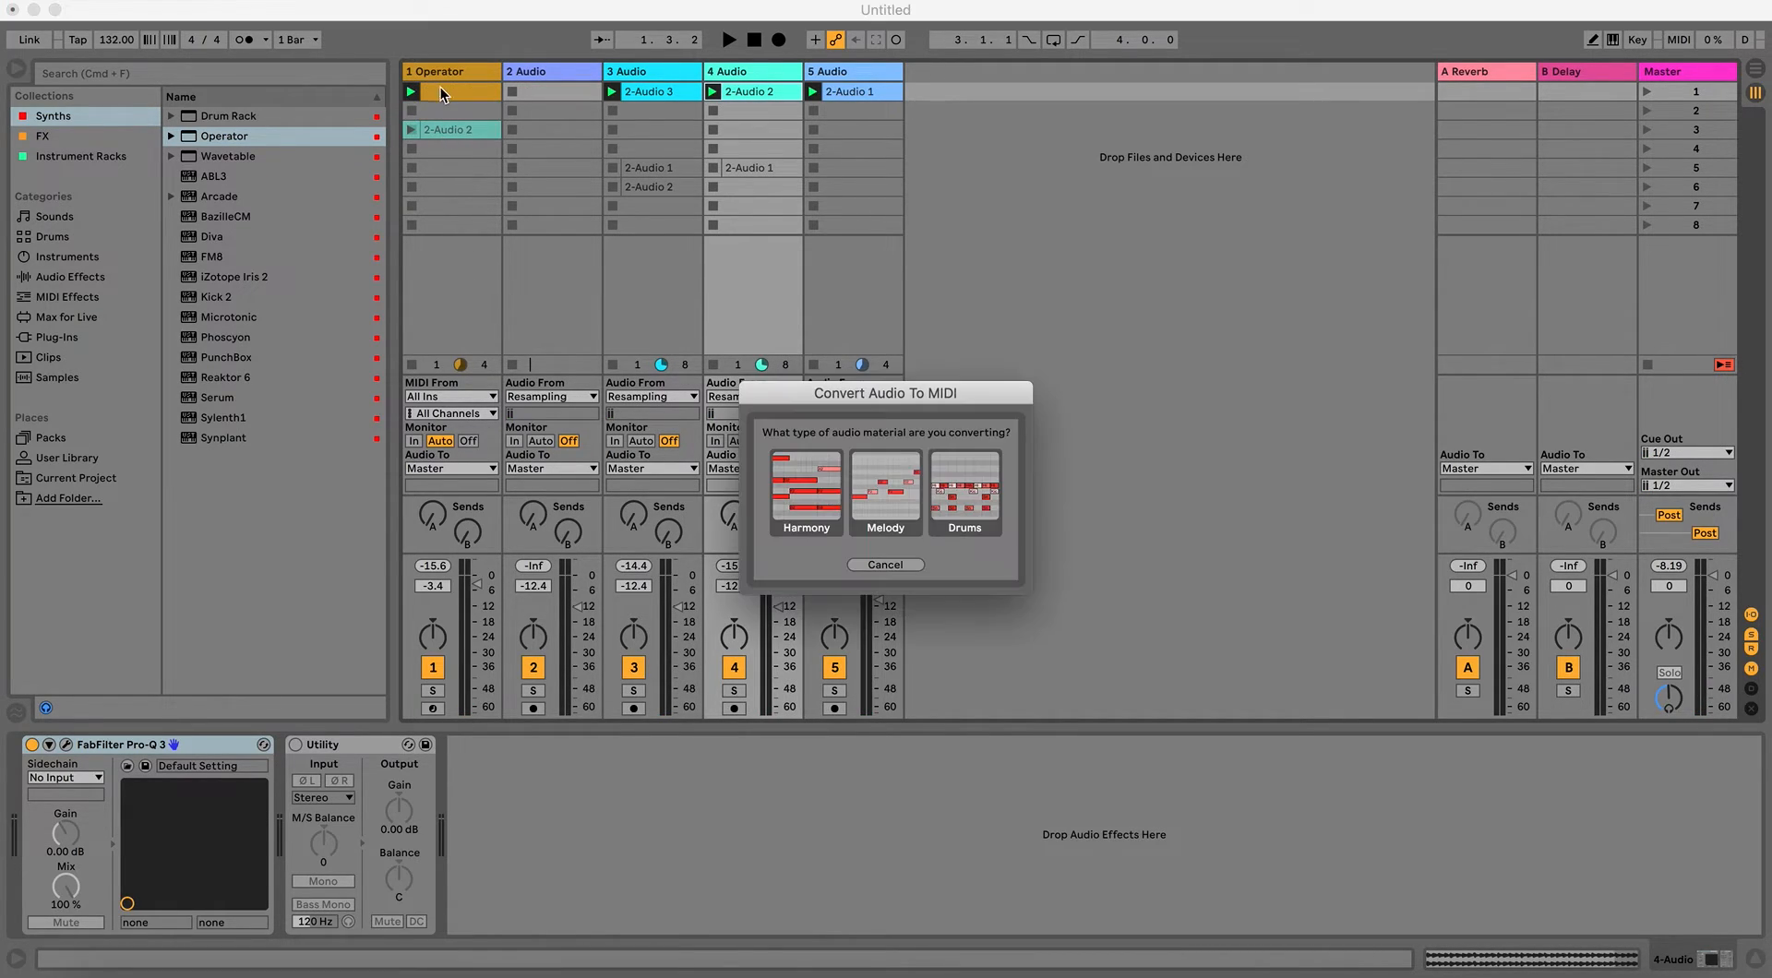
{"action": "left_click", "coordinate": [884, 565]}
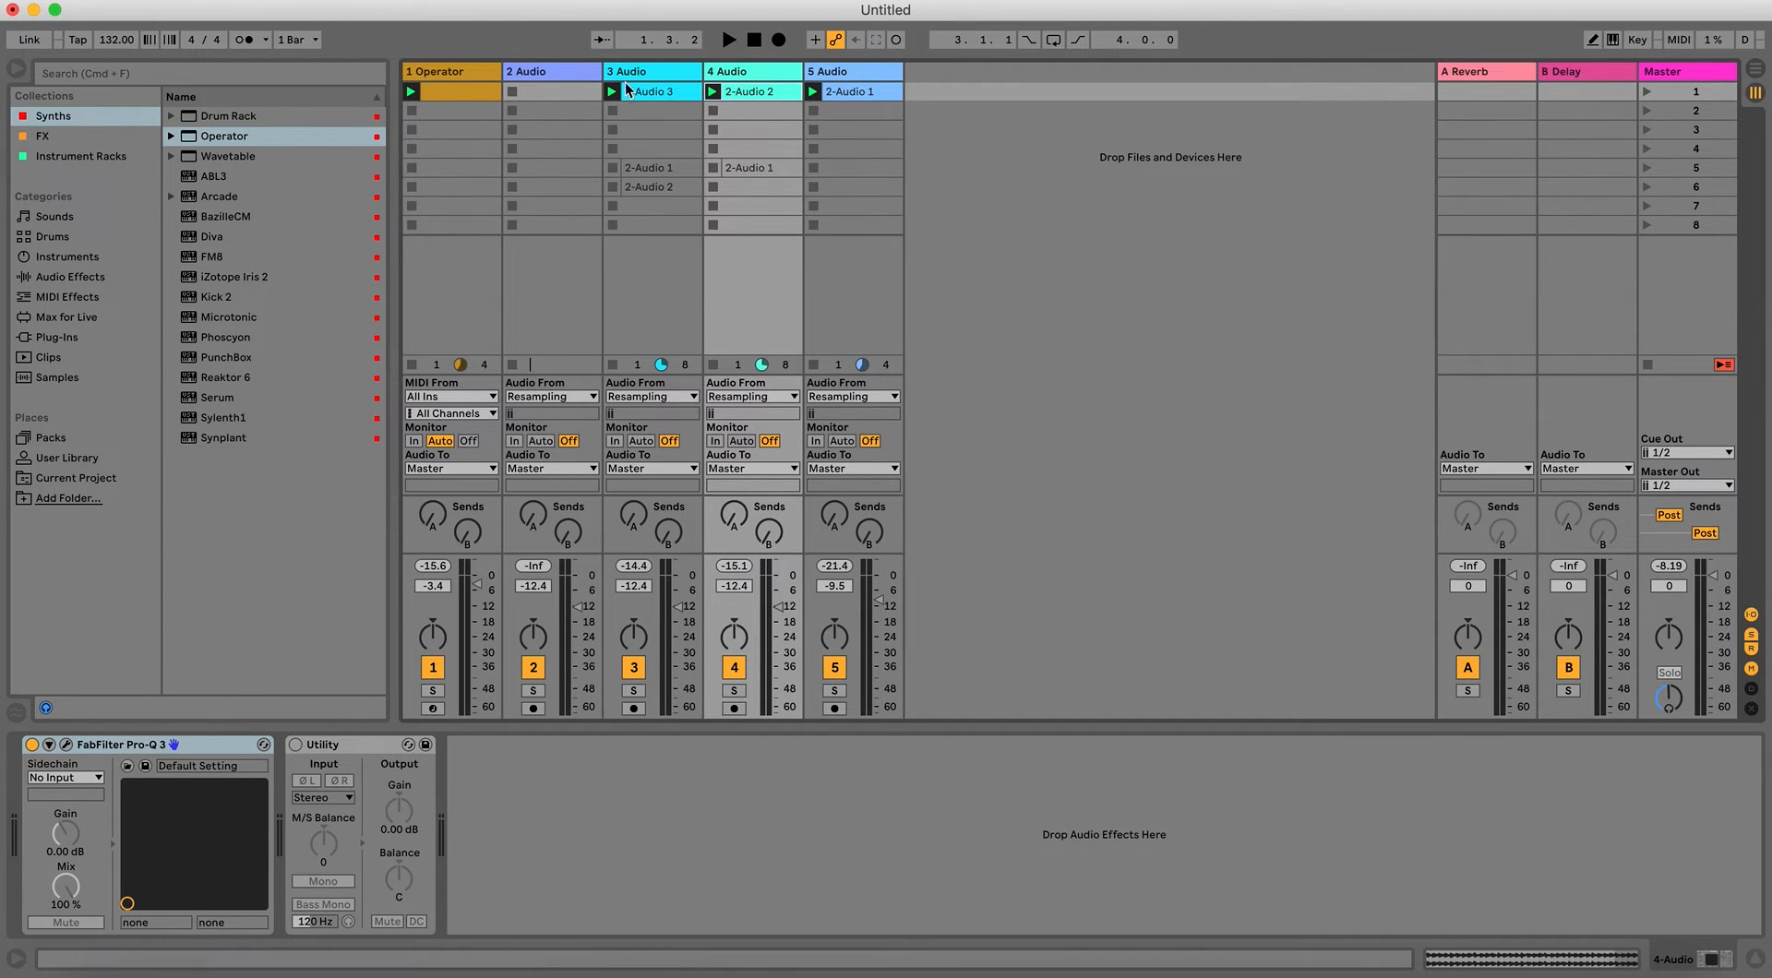
Examine the Operator track's sixteenth-note MIDI clip and compare it with the resampled audio clips on tracks 3, 4 and 5.
{"action": "left_click", "coordinate": [447, 90]}
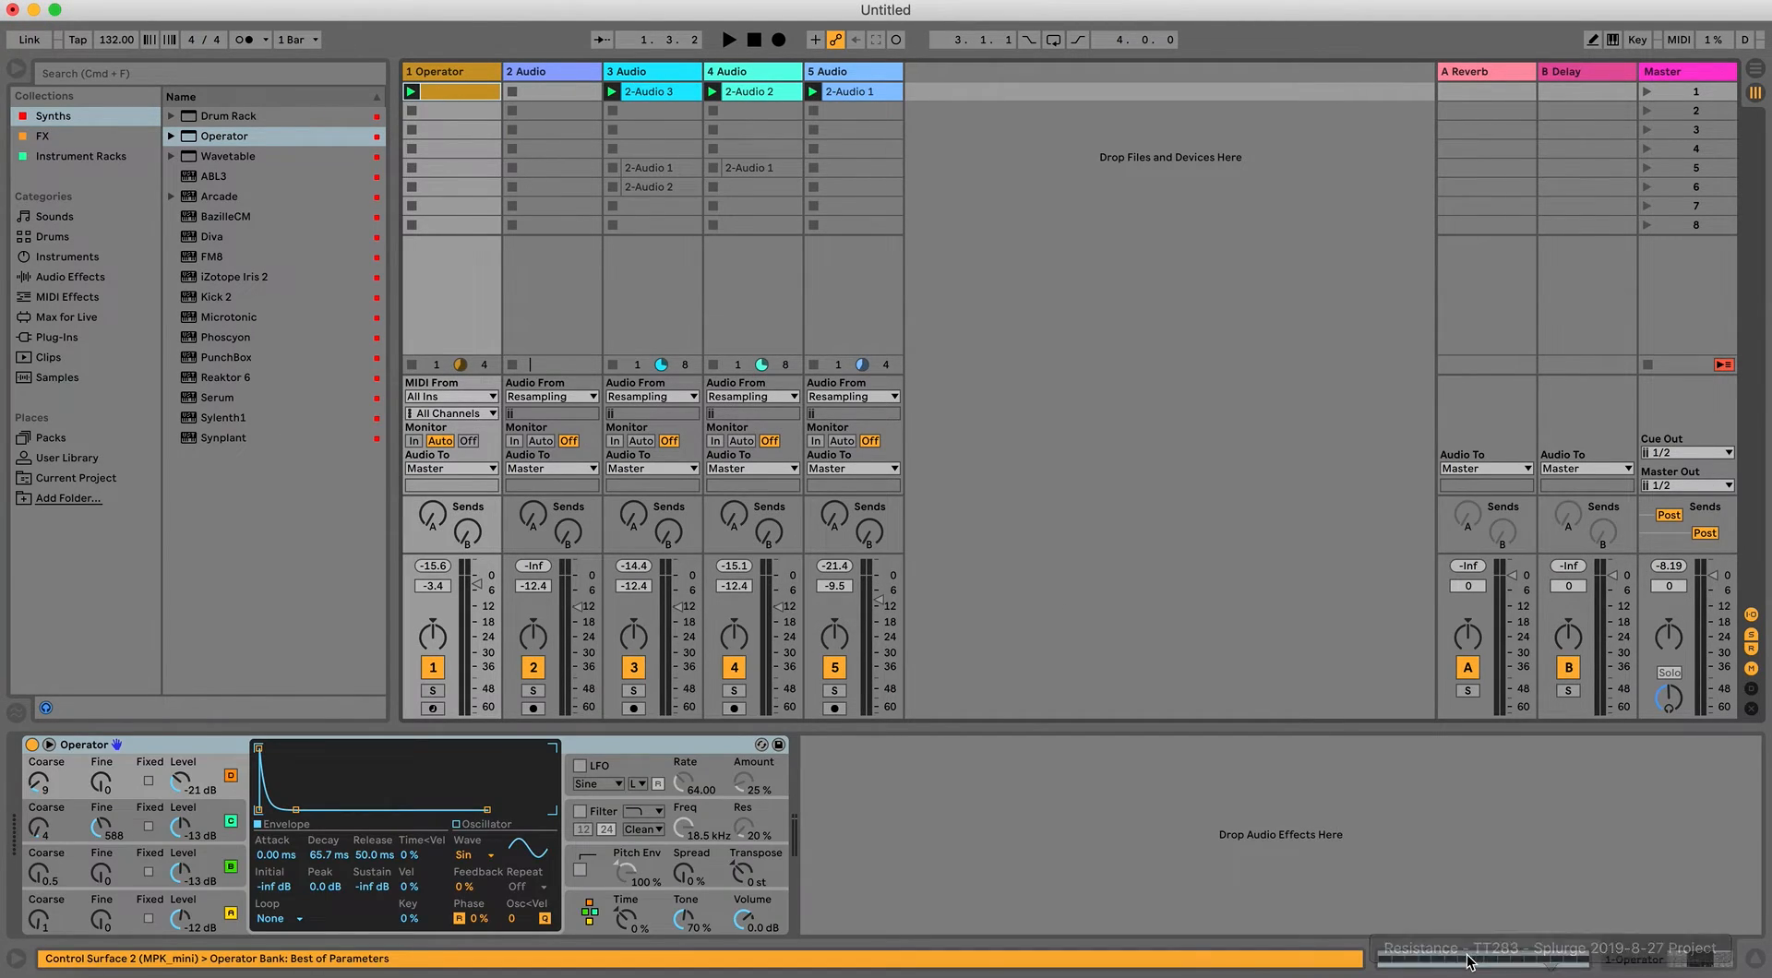
{"action": "key", "text": "shift+Tab"}
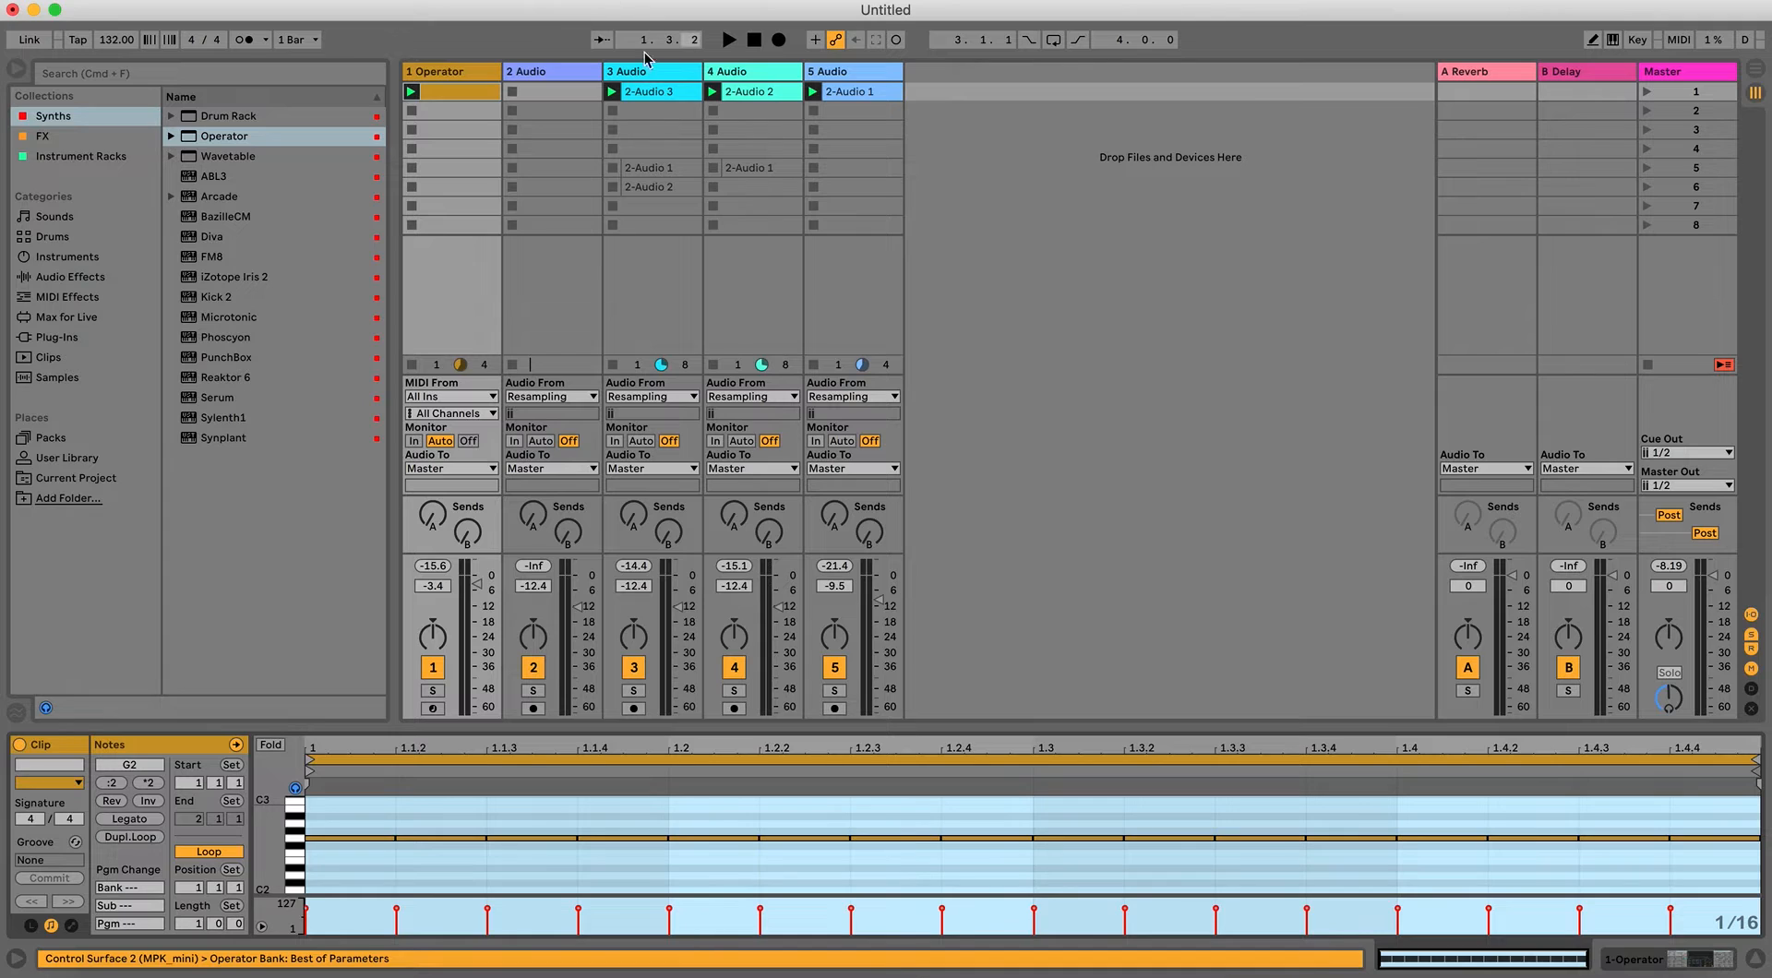
{"action": "left_click", "coordinate": [661, 169]}
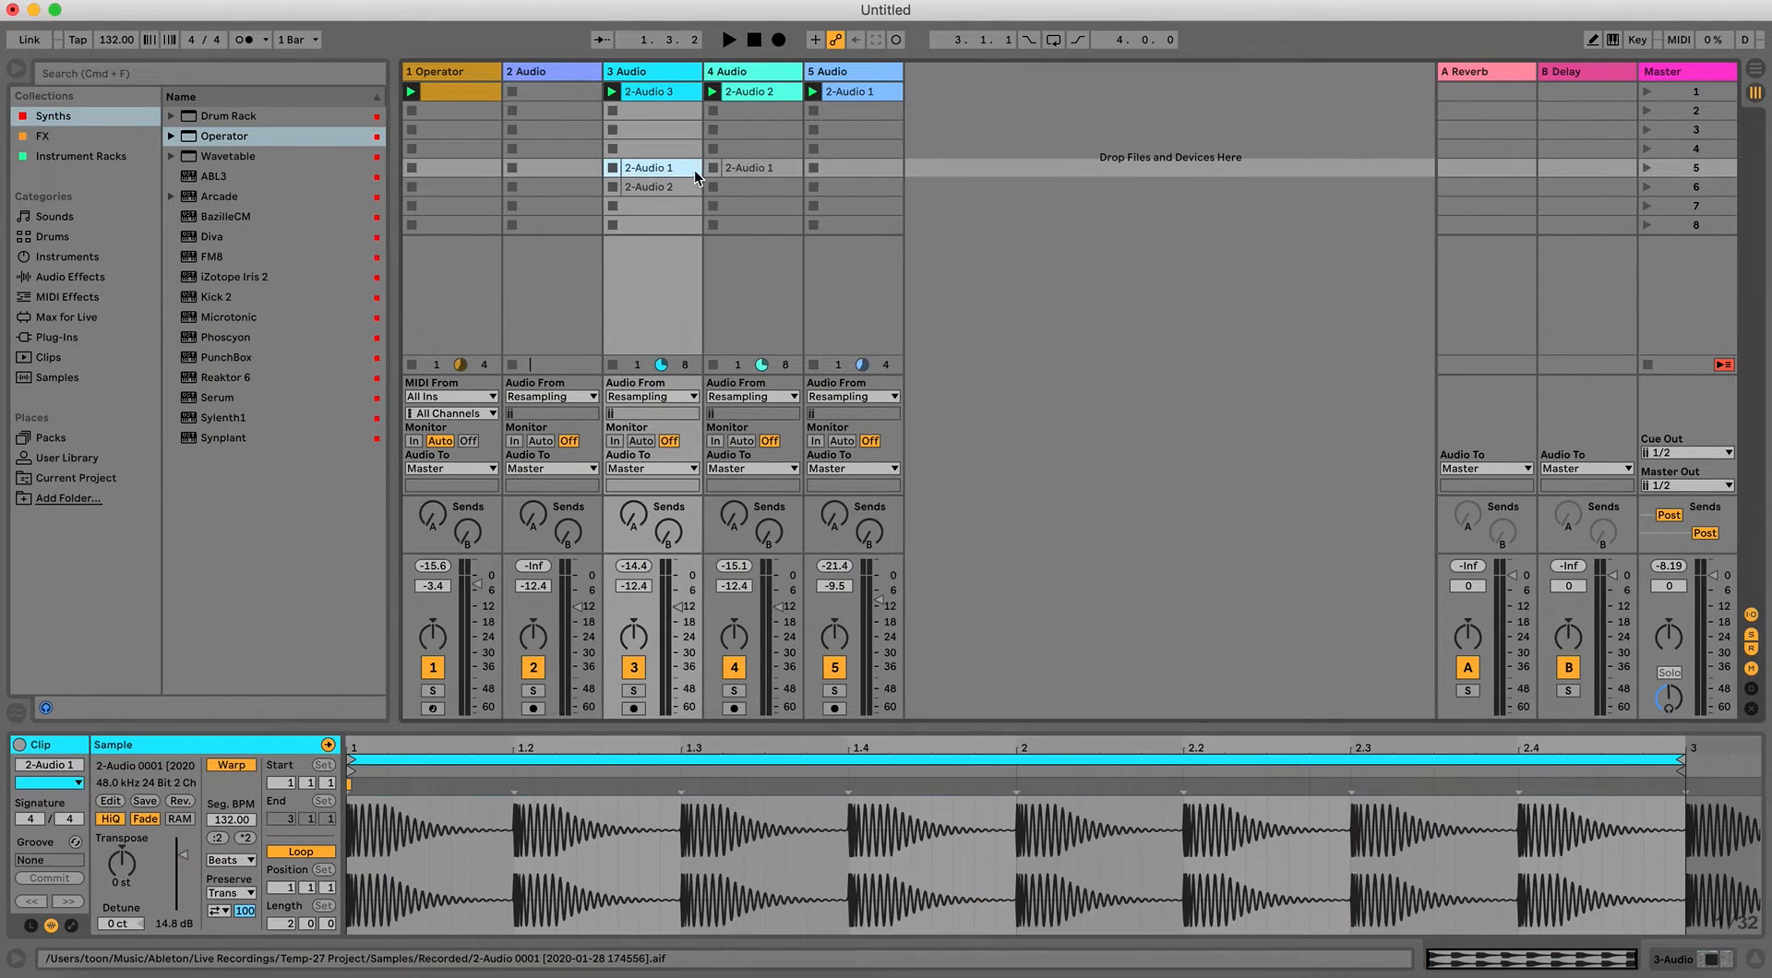
{"action": "left_click", "coordinate": [738, 170]}
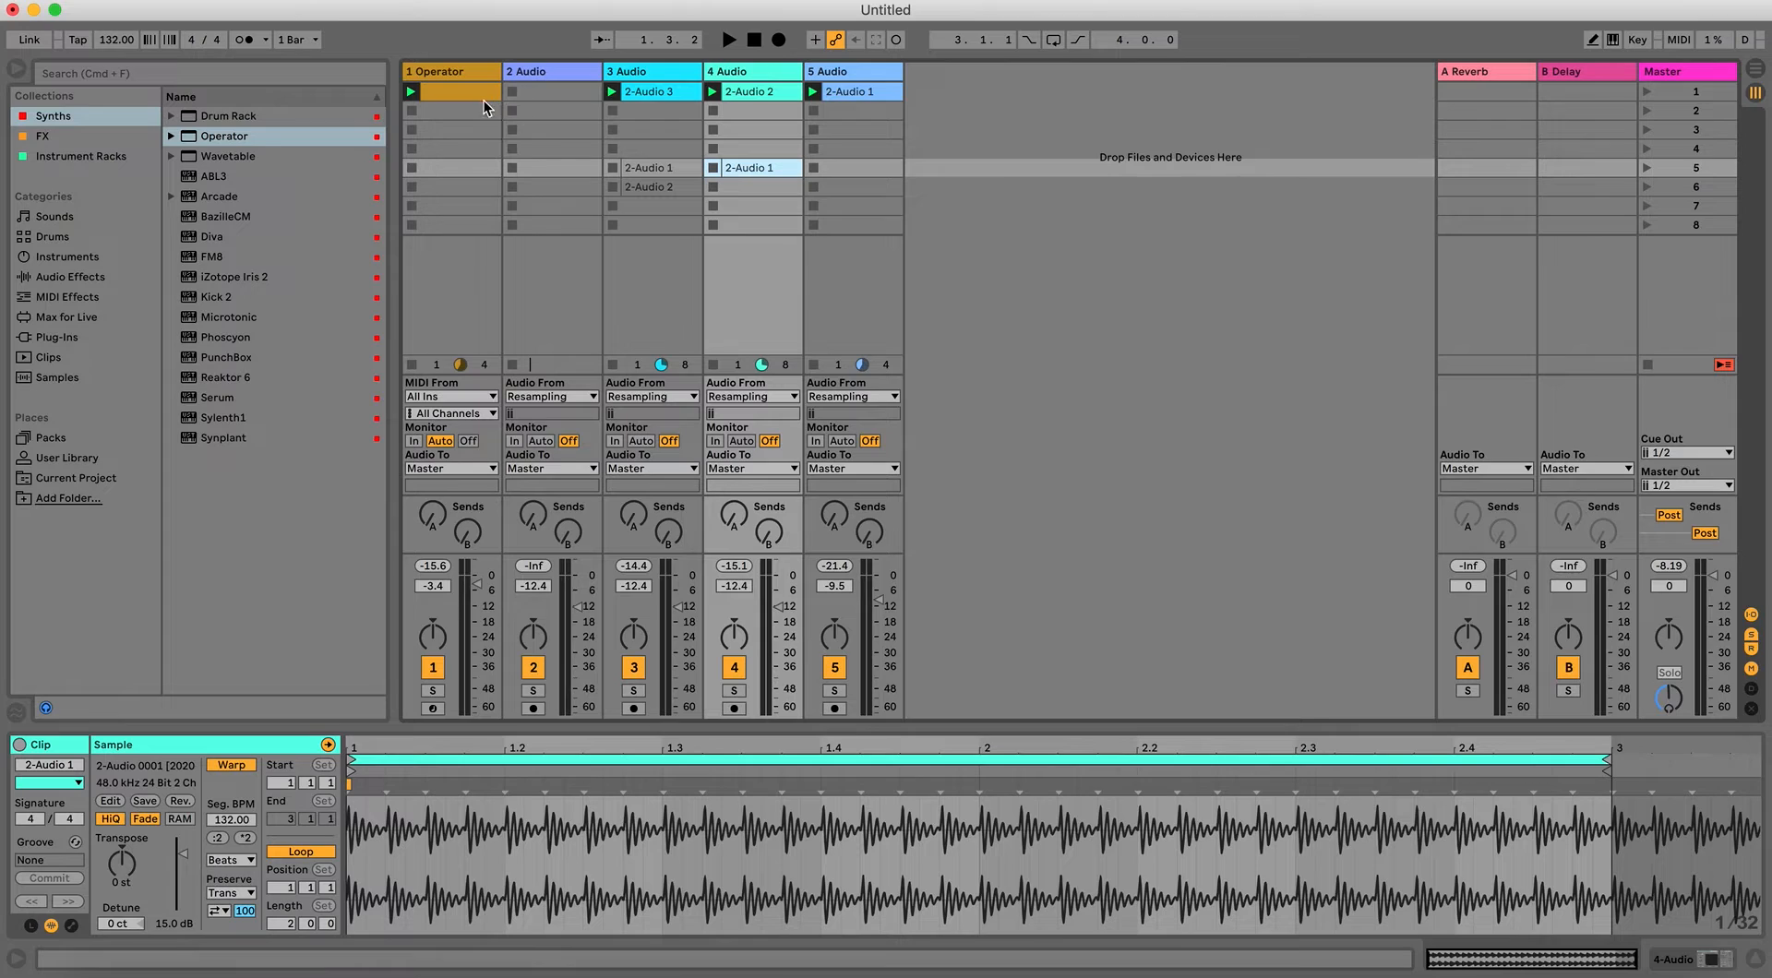
{"action": "left_click", "coordinate": [862, 98]}
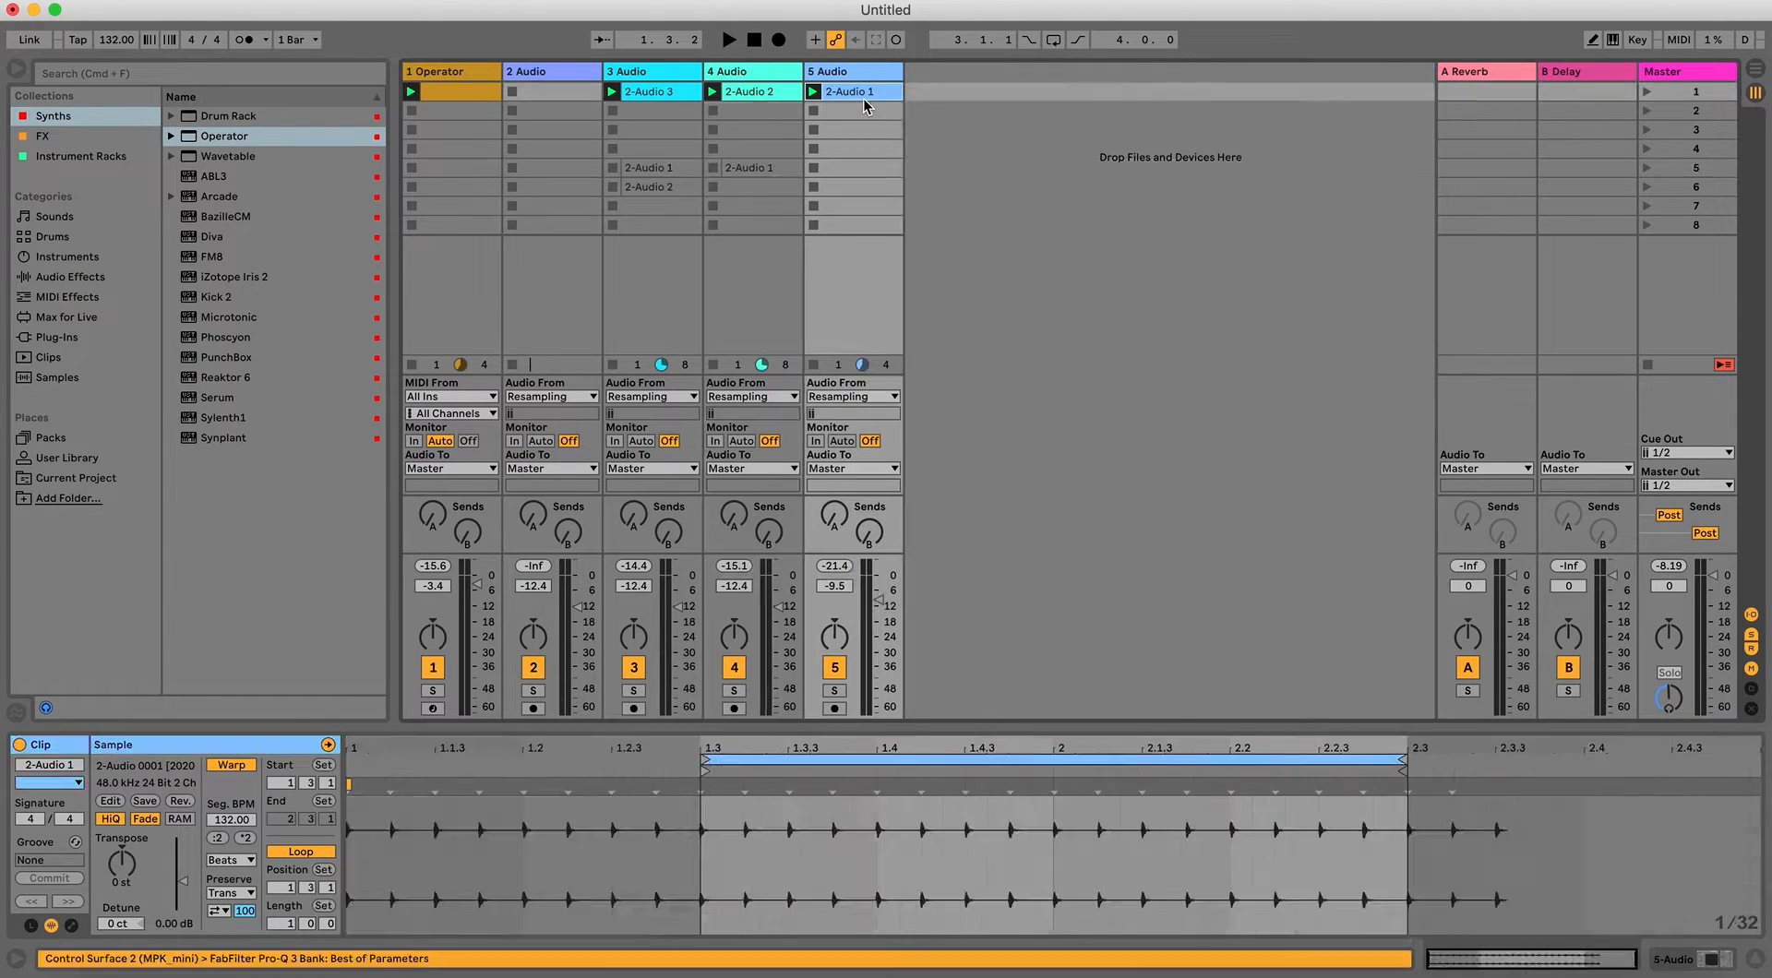
{"action": "left_click", "coordinate": [460, 93]}
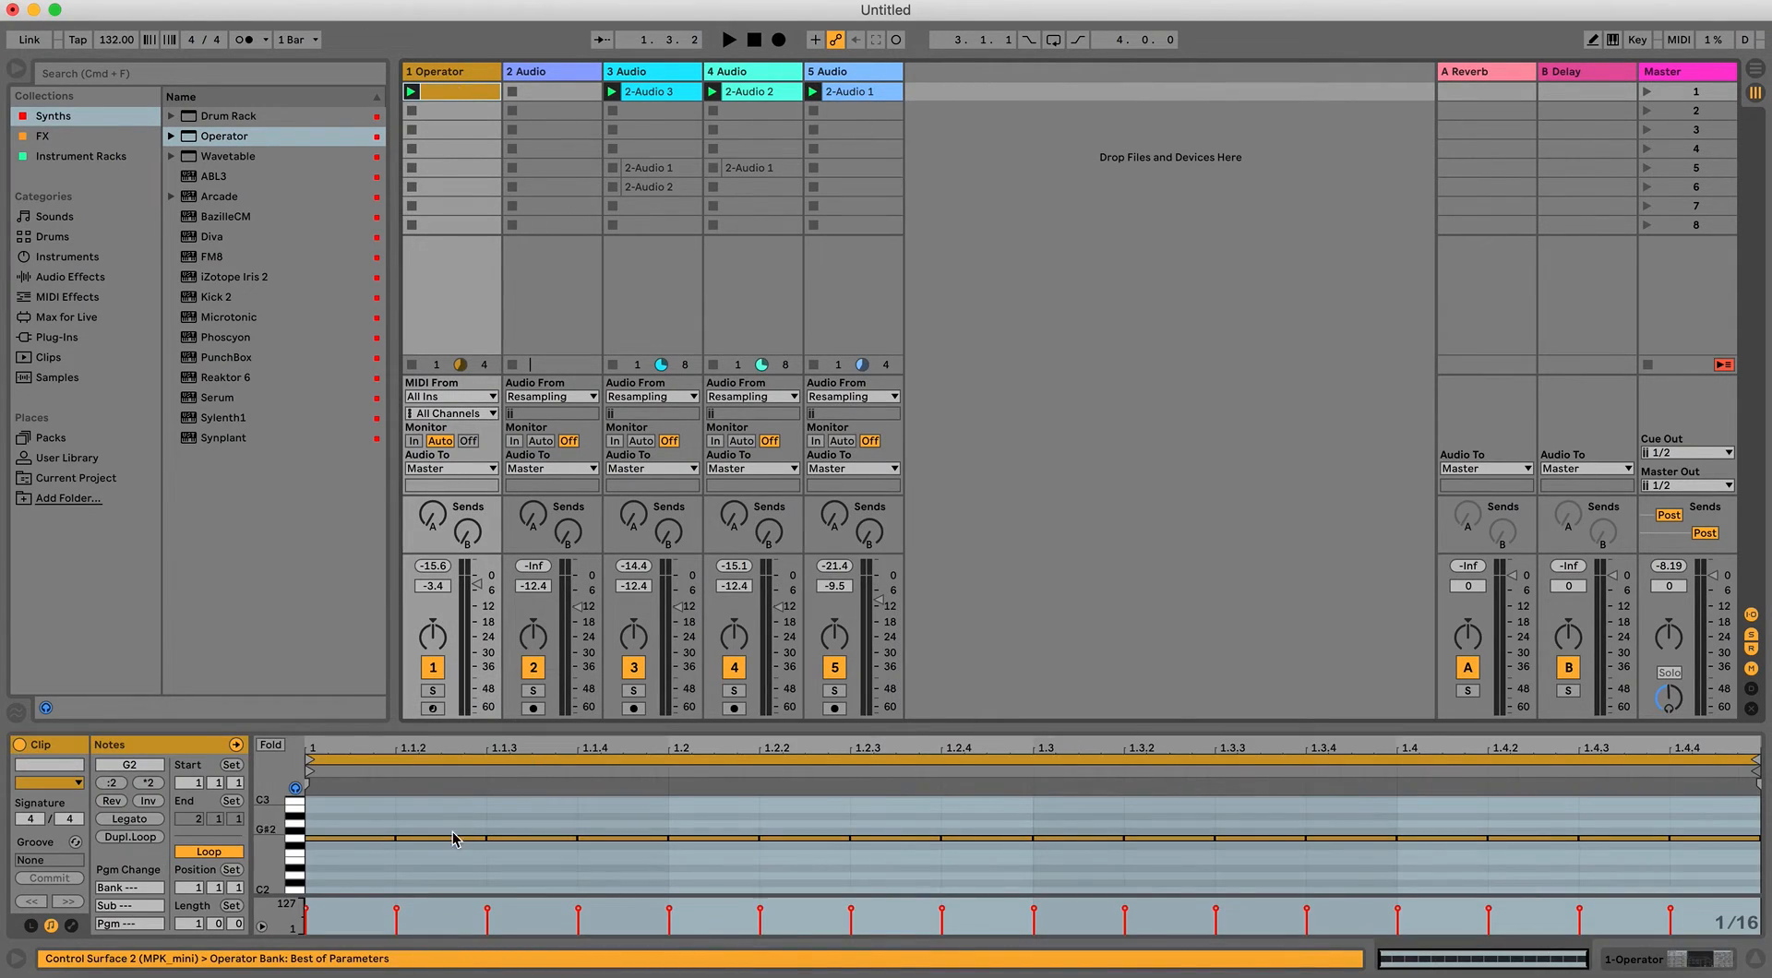
{"action": "left_click", "coordinate": [364, 828]}
{"action": "scroll", "coordinate": [367, 823], "scroll_direction": "up", "scroll_amount": 2}
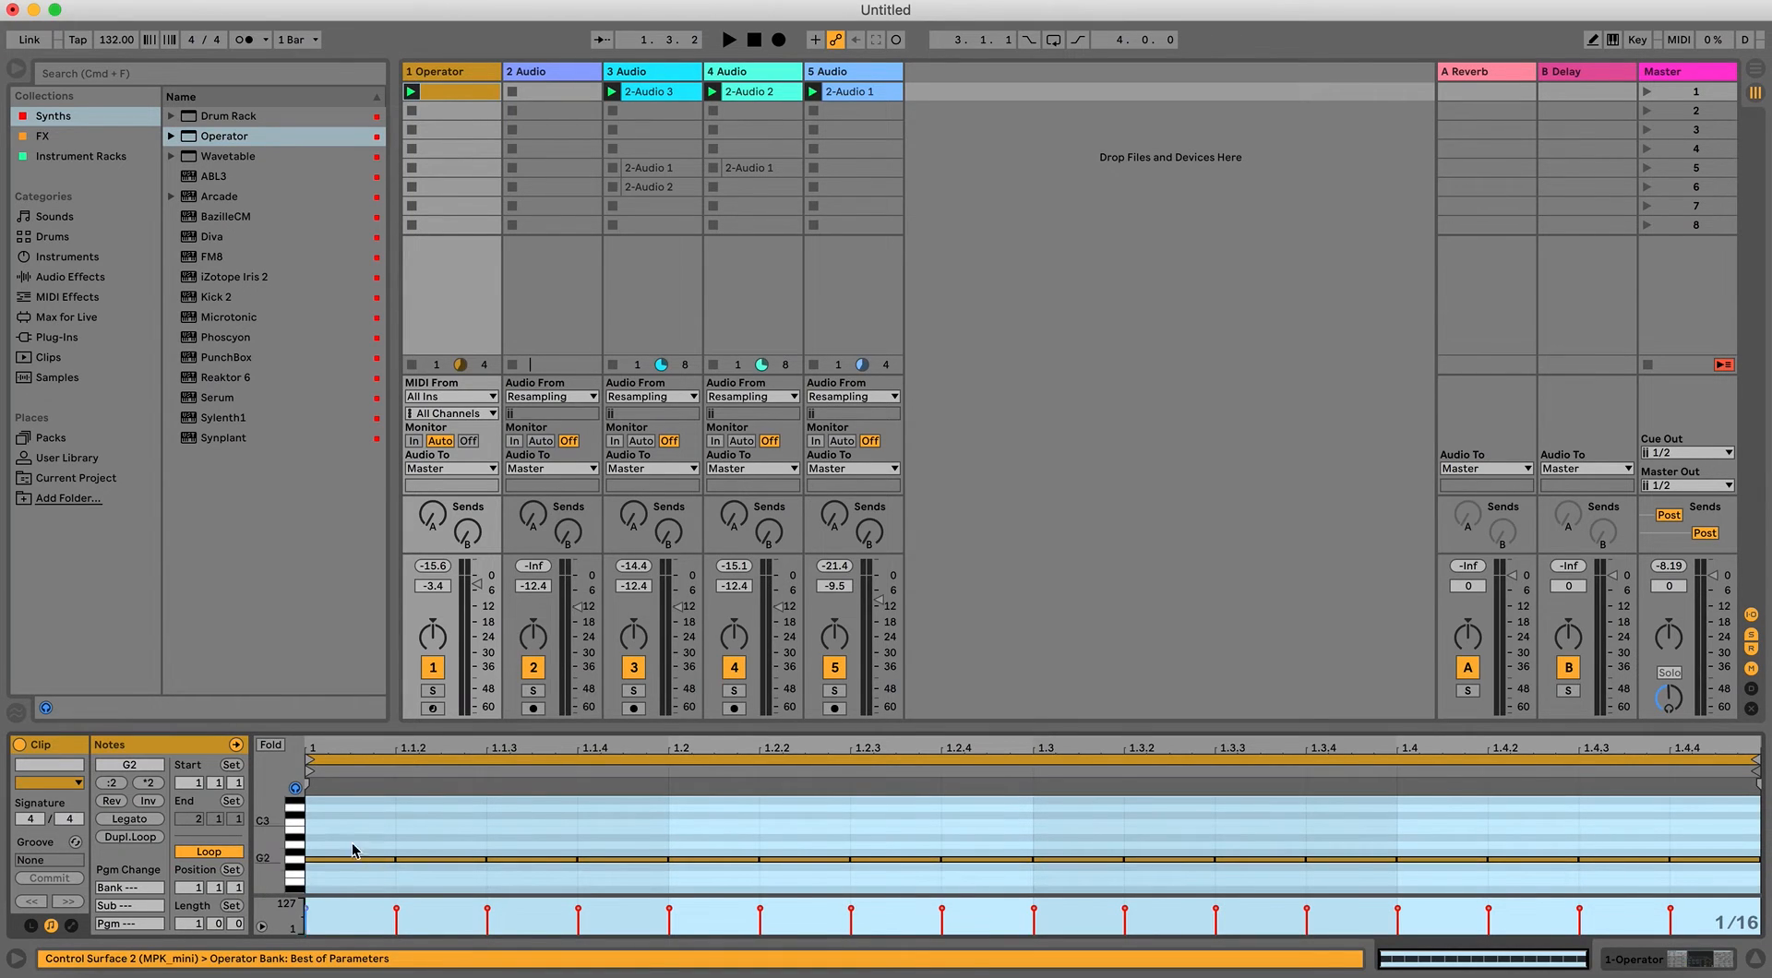
{"action": "scroll", "coordinate": [374, 835], "scroll_direction": "down", "scroll_amount": 2}
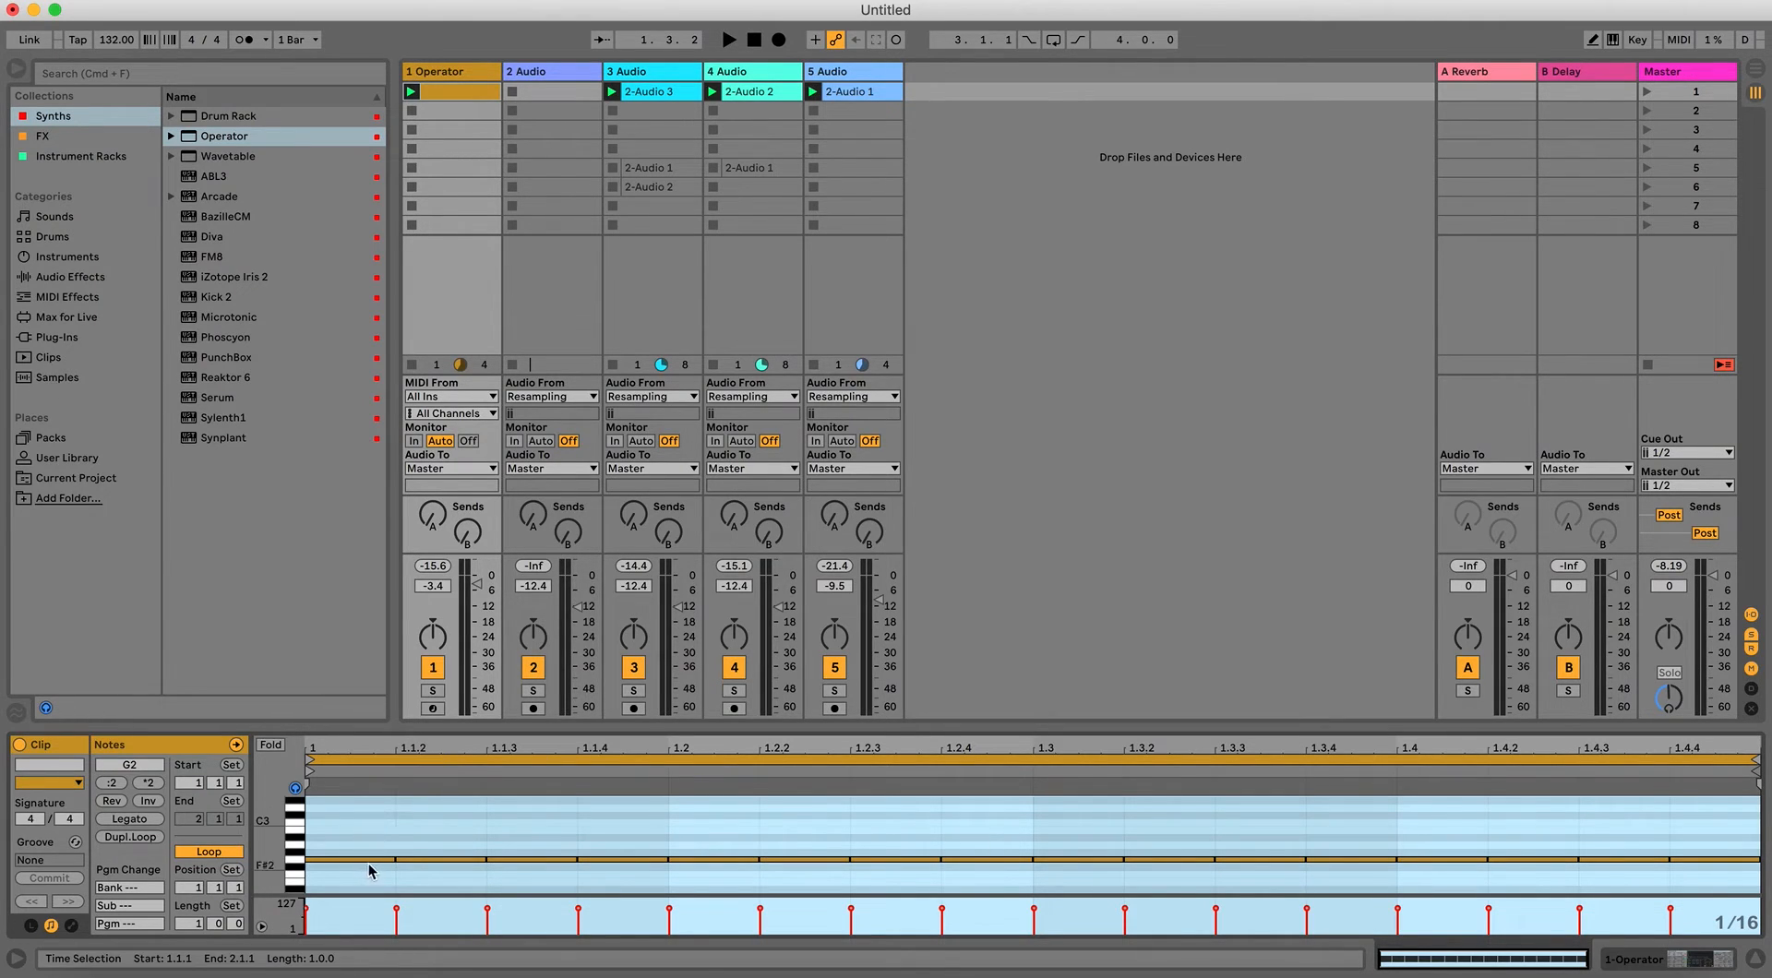
Deactivate the Operator clip's notes at 1.1.3, 1.1.4, 1.2.2, 1.3, 1.3.4, 1.4 and 1.4.3 to create a broken rhythm.
{"action": "left_click", "coordinate": [444, 834]}
{"action": "left_click_drag", "start_coordinate": [443, 828], "coordinate": [611, 889]}
{"action": "left_click", "coordinate": [517, 849]}
{"action": "left_click_drag", "start_coordinate": [518, 835], "coordinate": [635, 902]}
{"action": "key", "text": "0"}
{"action": "left_click", "coordinate": [825, 860]}
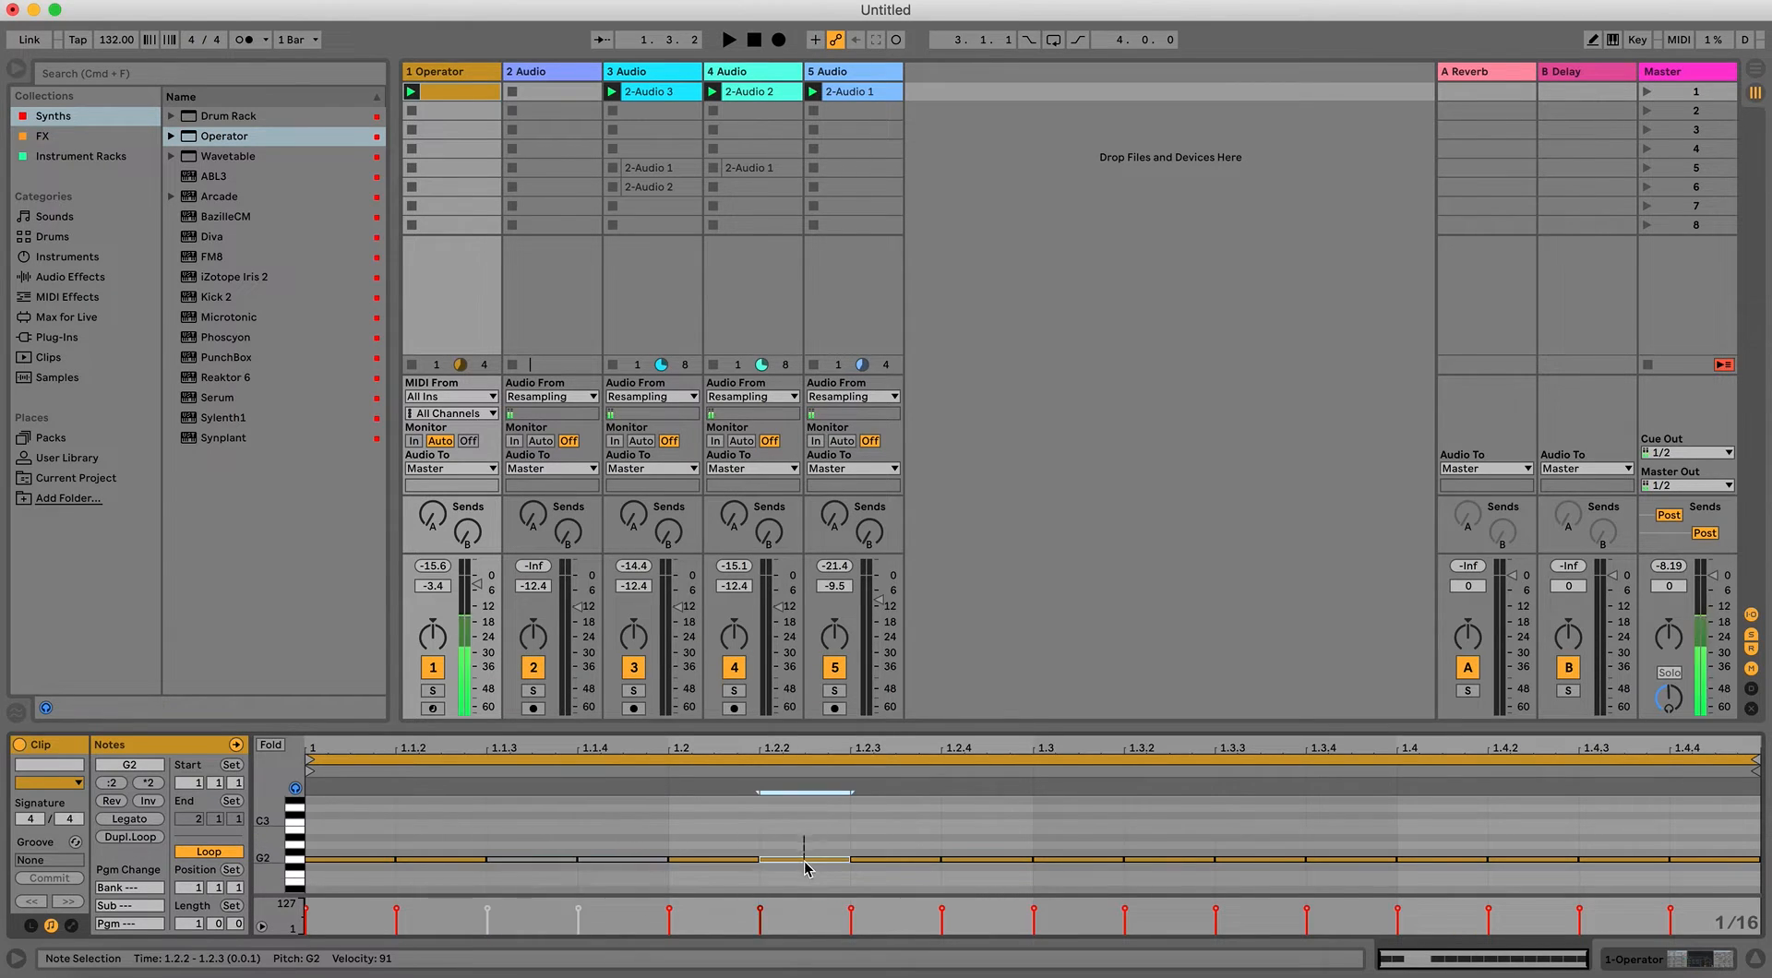
{"action": "left_click", "coordinate": [1080, 860]}
{"action": "key", "text": "0"}
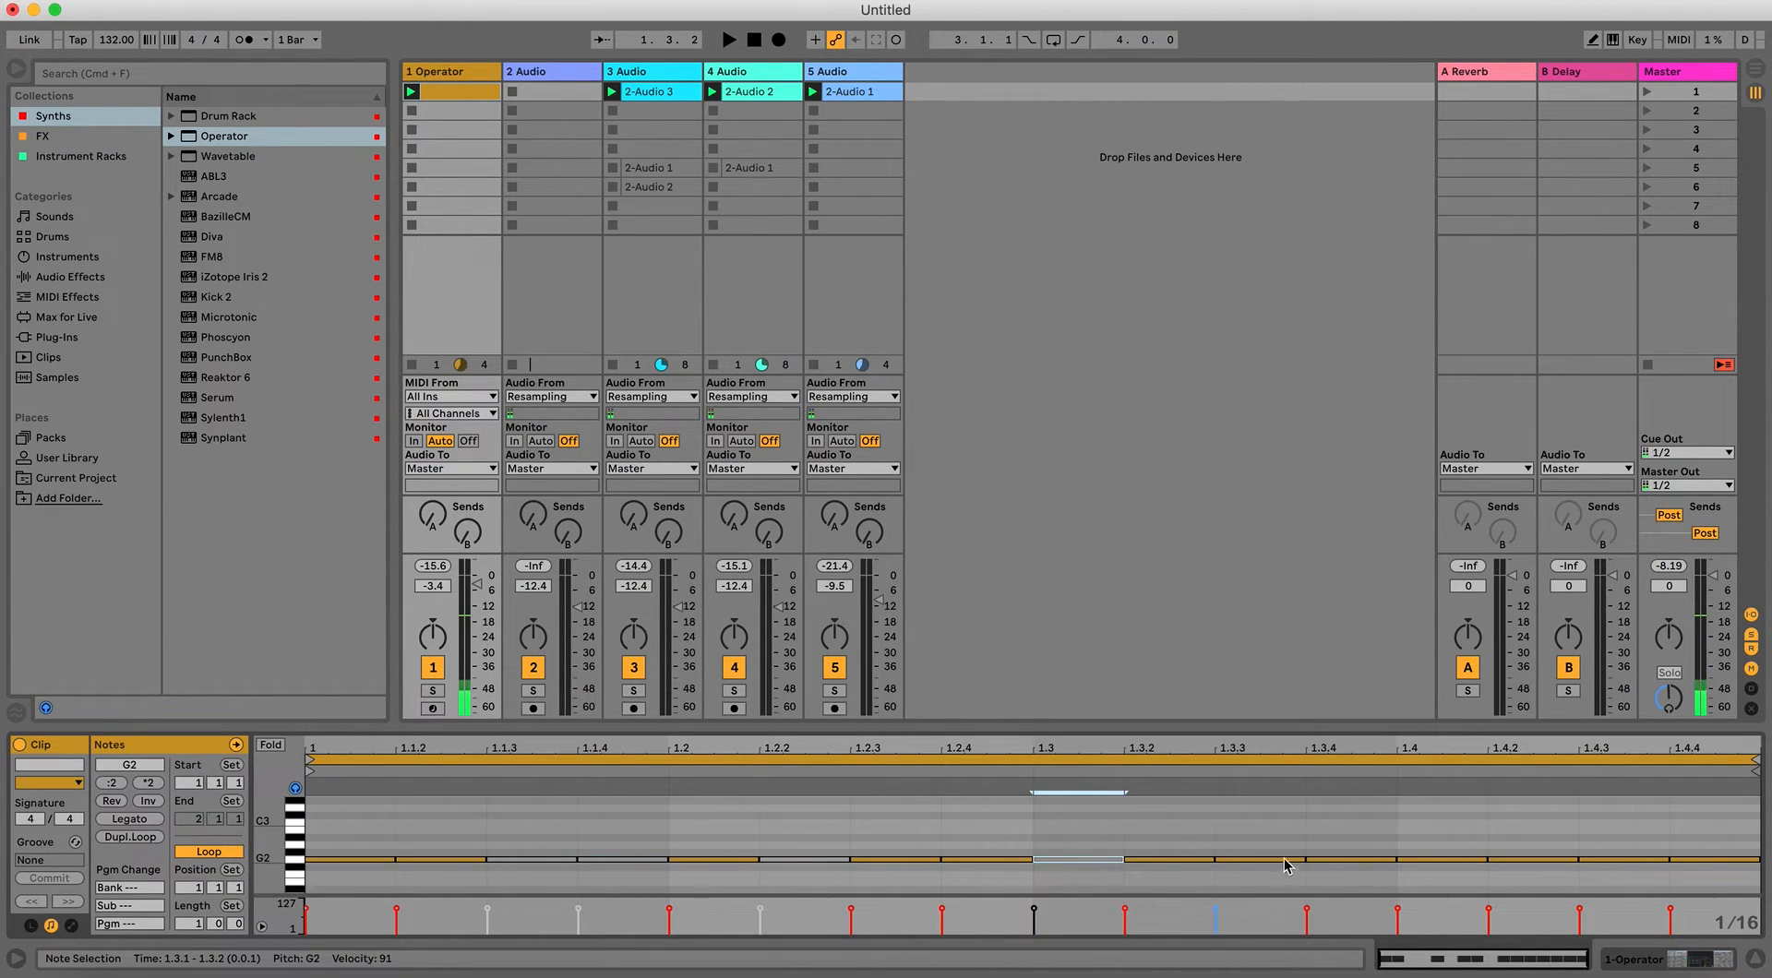
{"action": "left_click_drag", "start_coordinate": [1275, 841], "coordinate": [1424, 894]}
{"action": "key", "text": "0"}
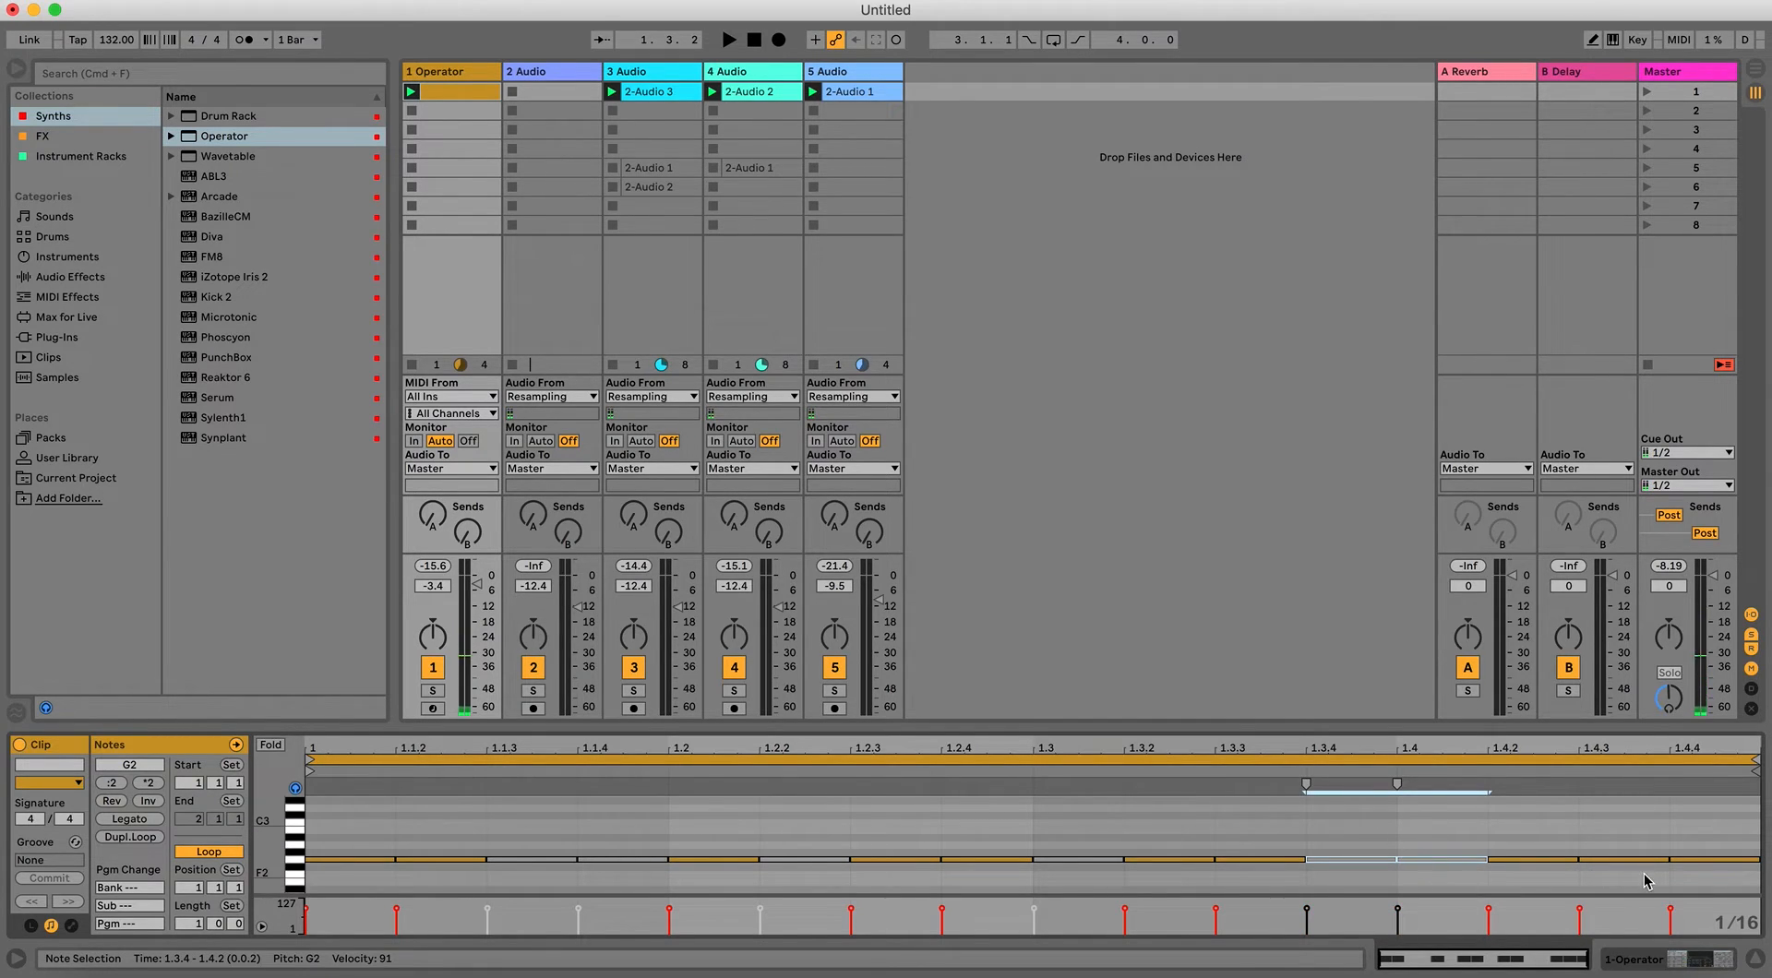
{"action": "left_click", "coordinate": [1620, 860]}
Lower the Operator track's volume to -8.3 dB and compare the full playback with that track muted and unmuted.
{"action": "key", "text": "space"}
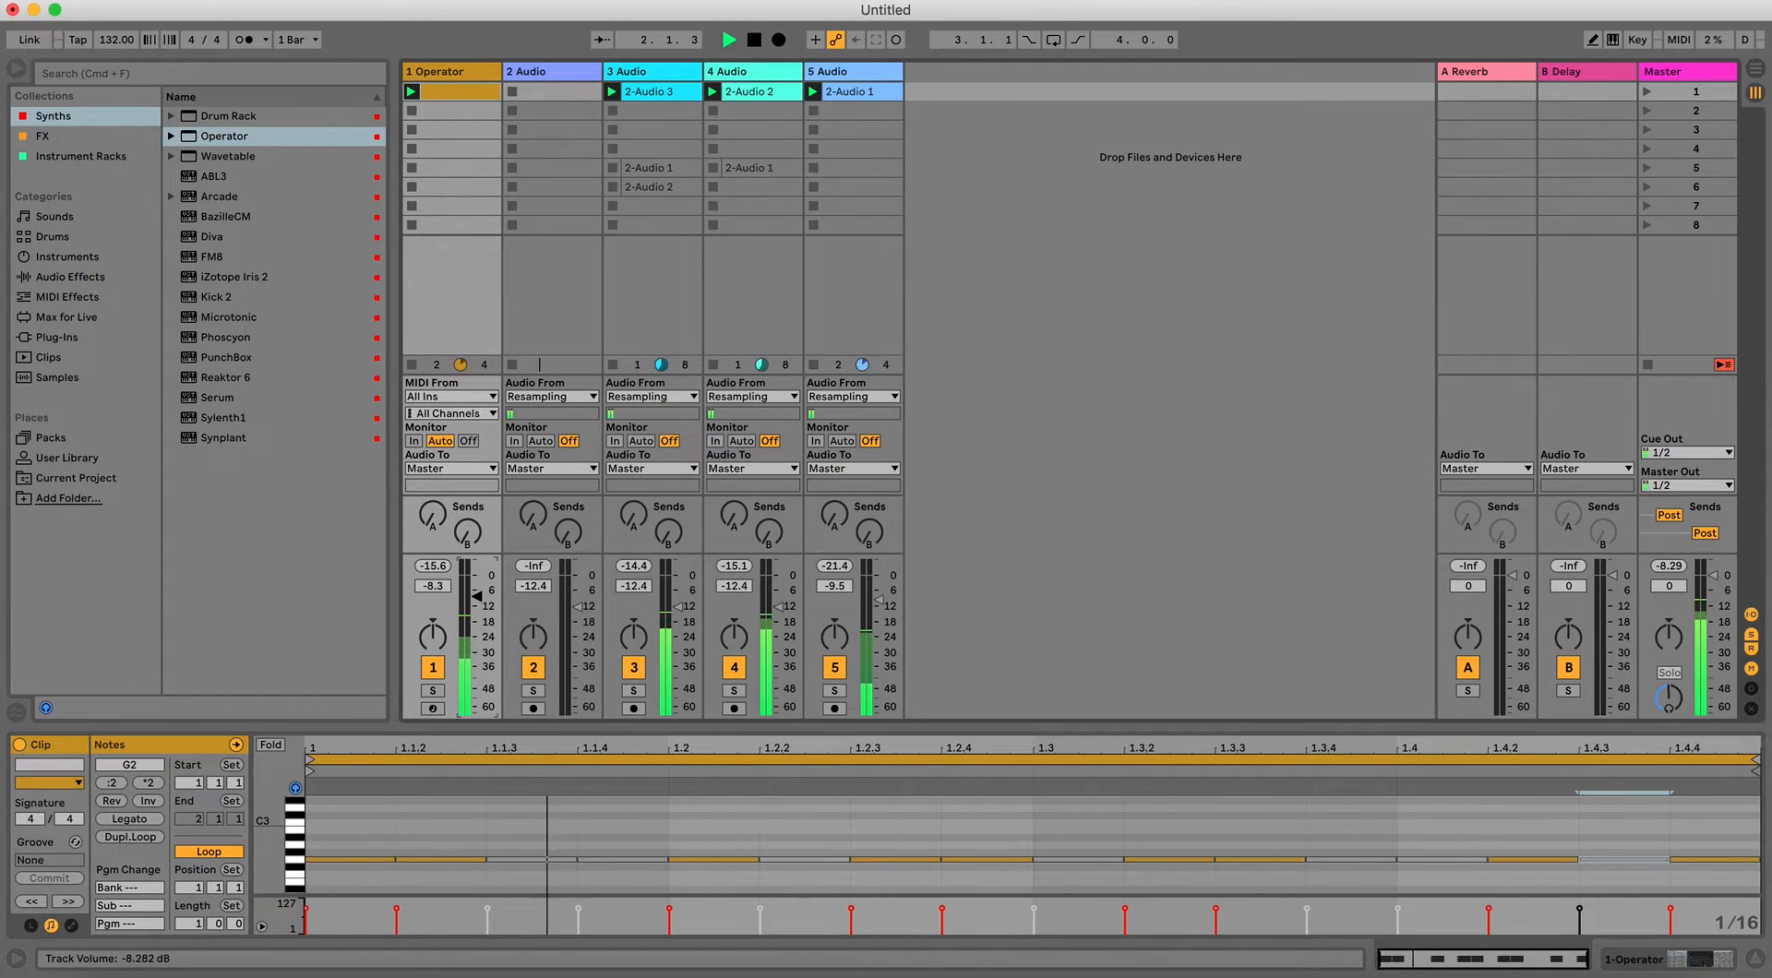
{"action": "scroll", "coordinate": [477, 603], "scroll_direction": "down", "scroll_amount": 5}
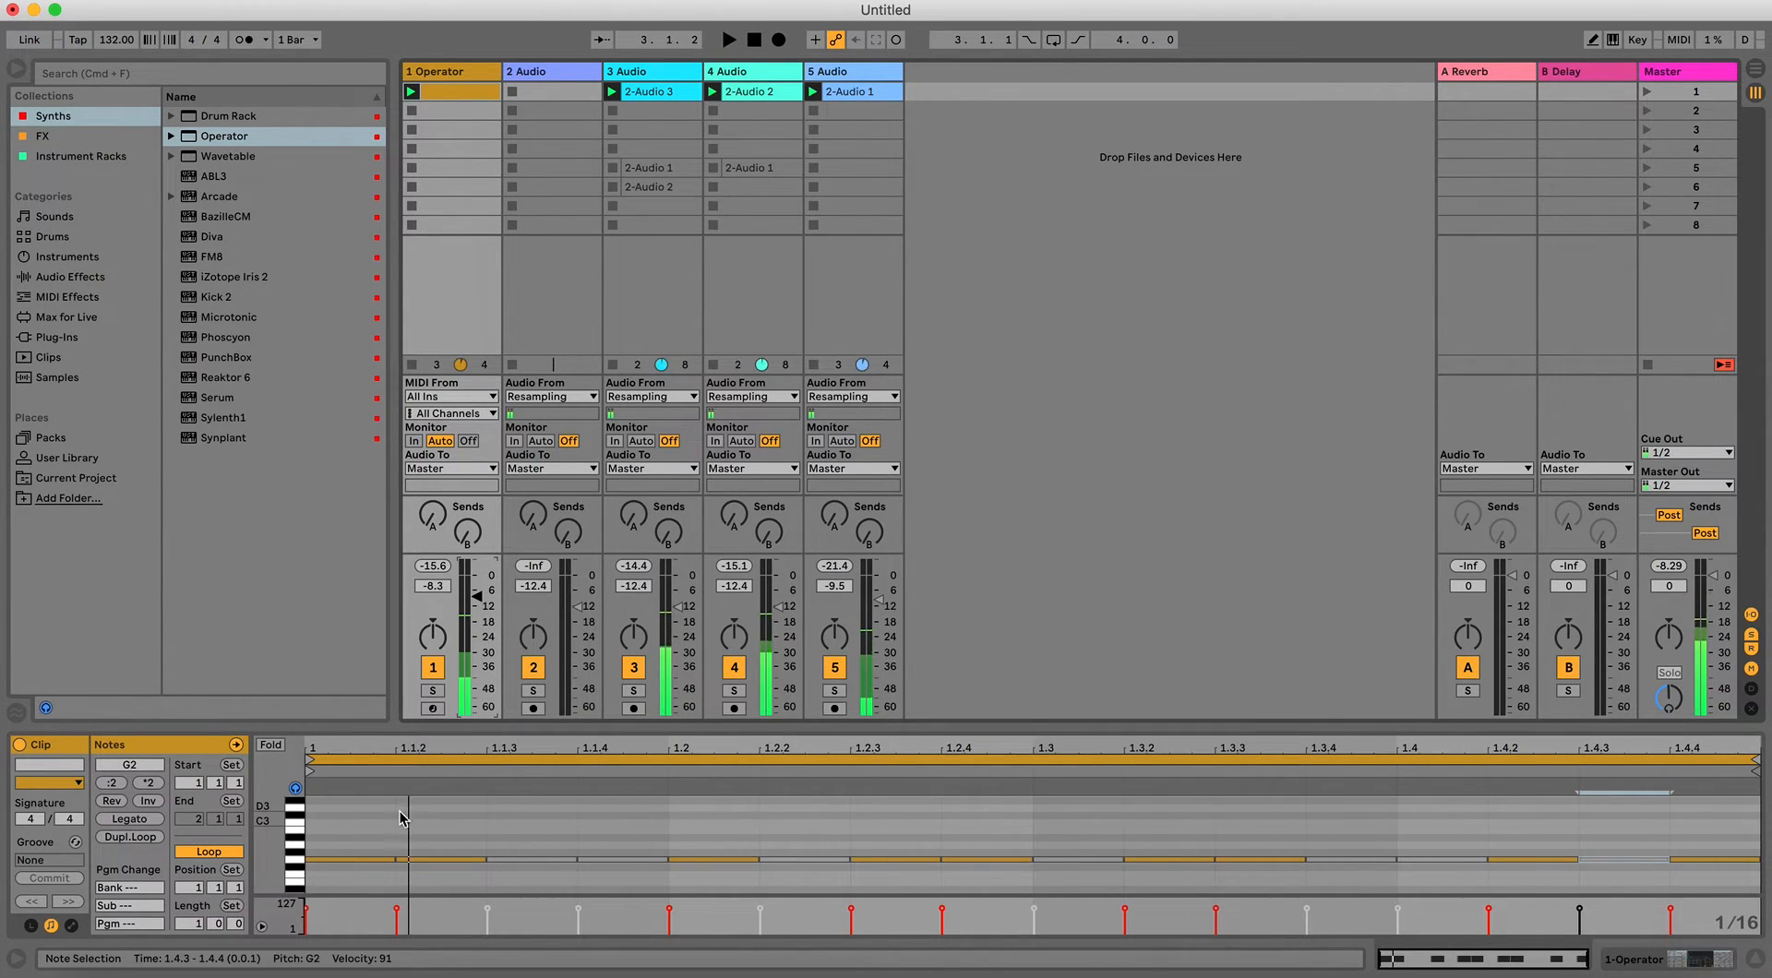
{"action": "left_click", "coordinate": [289, 867]}
{"action": "key", "text": "space"}
{"action": "key", "text": "space"}
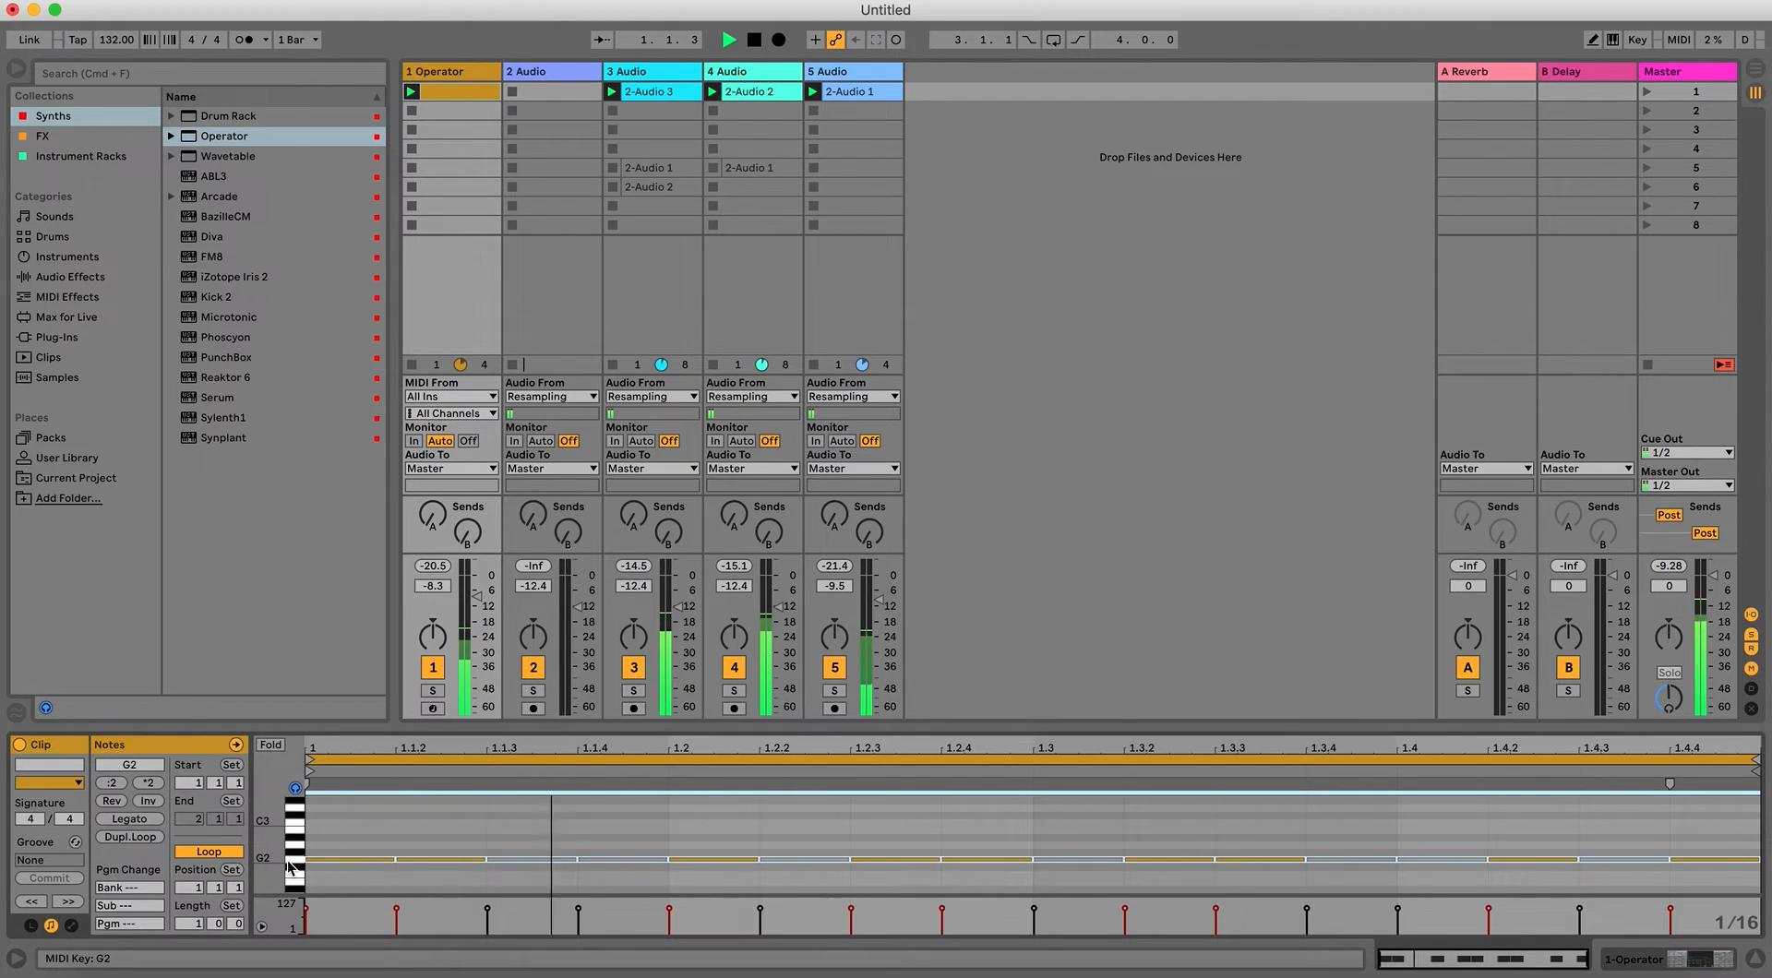
{"action": "left_click", "coordinate": [441, 664]}
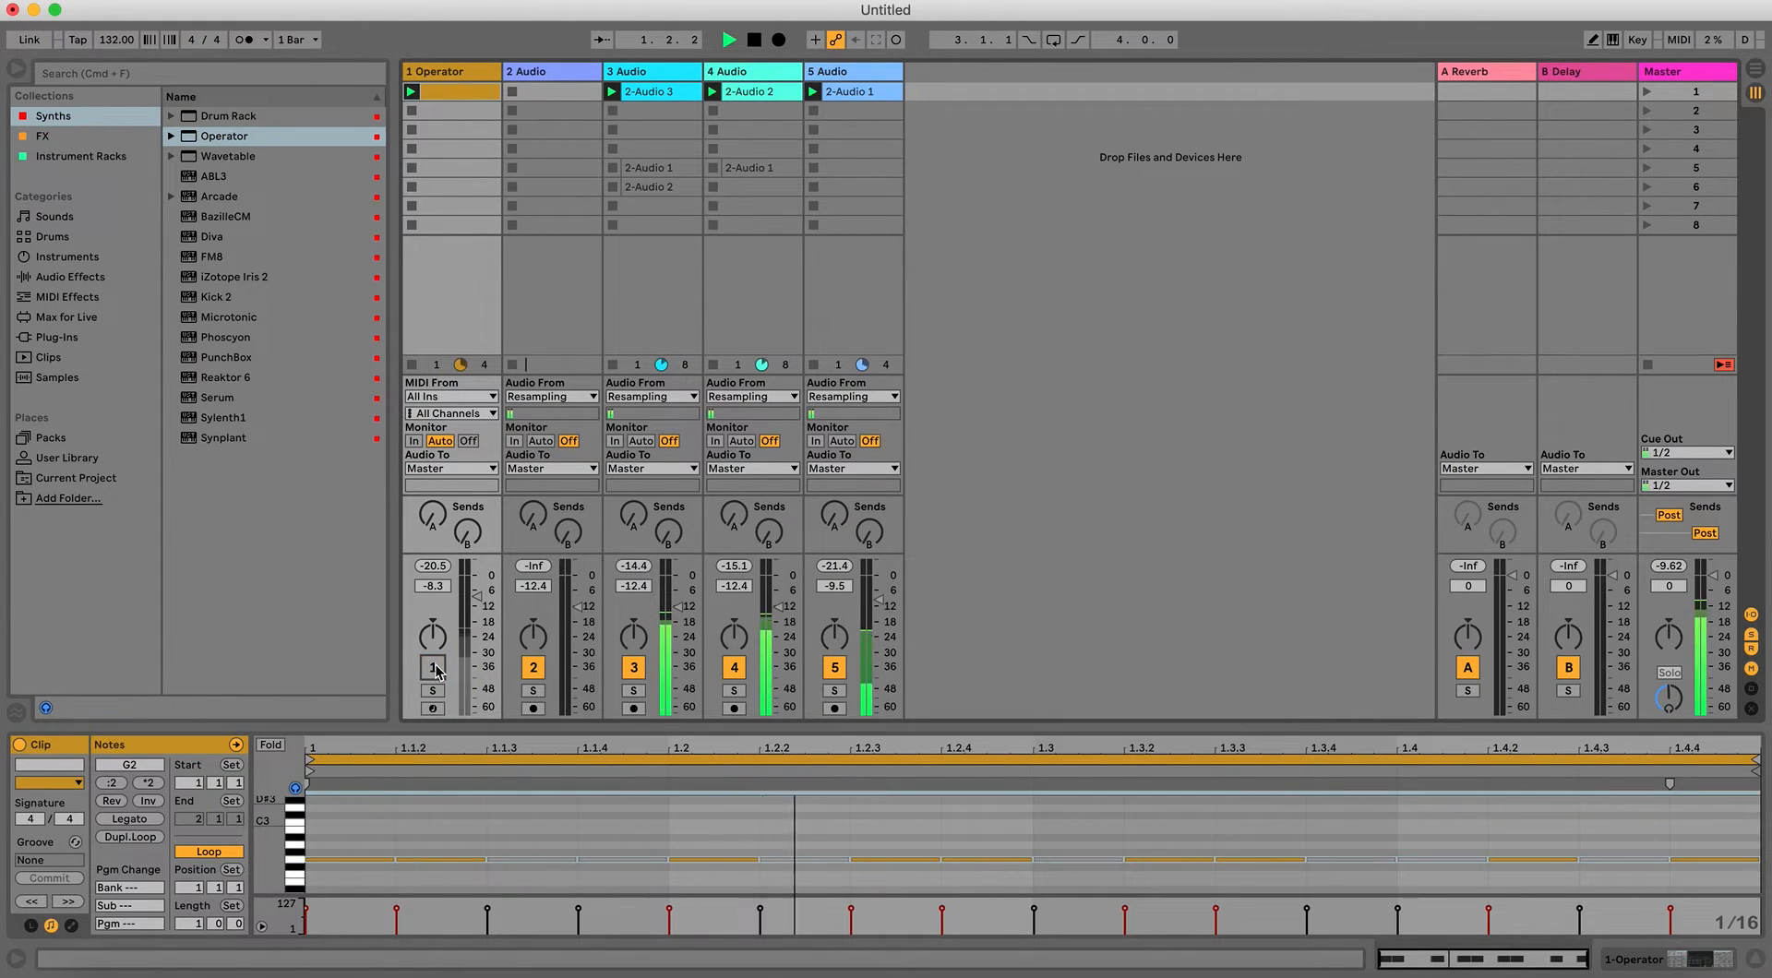
{"action": "left_click", "coordinate": [440, 668]}
{"action": "key", "text": "space"}
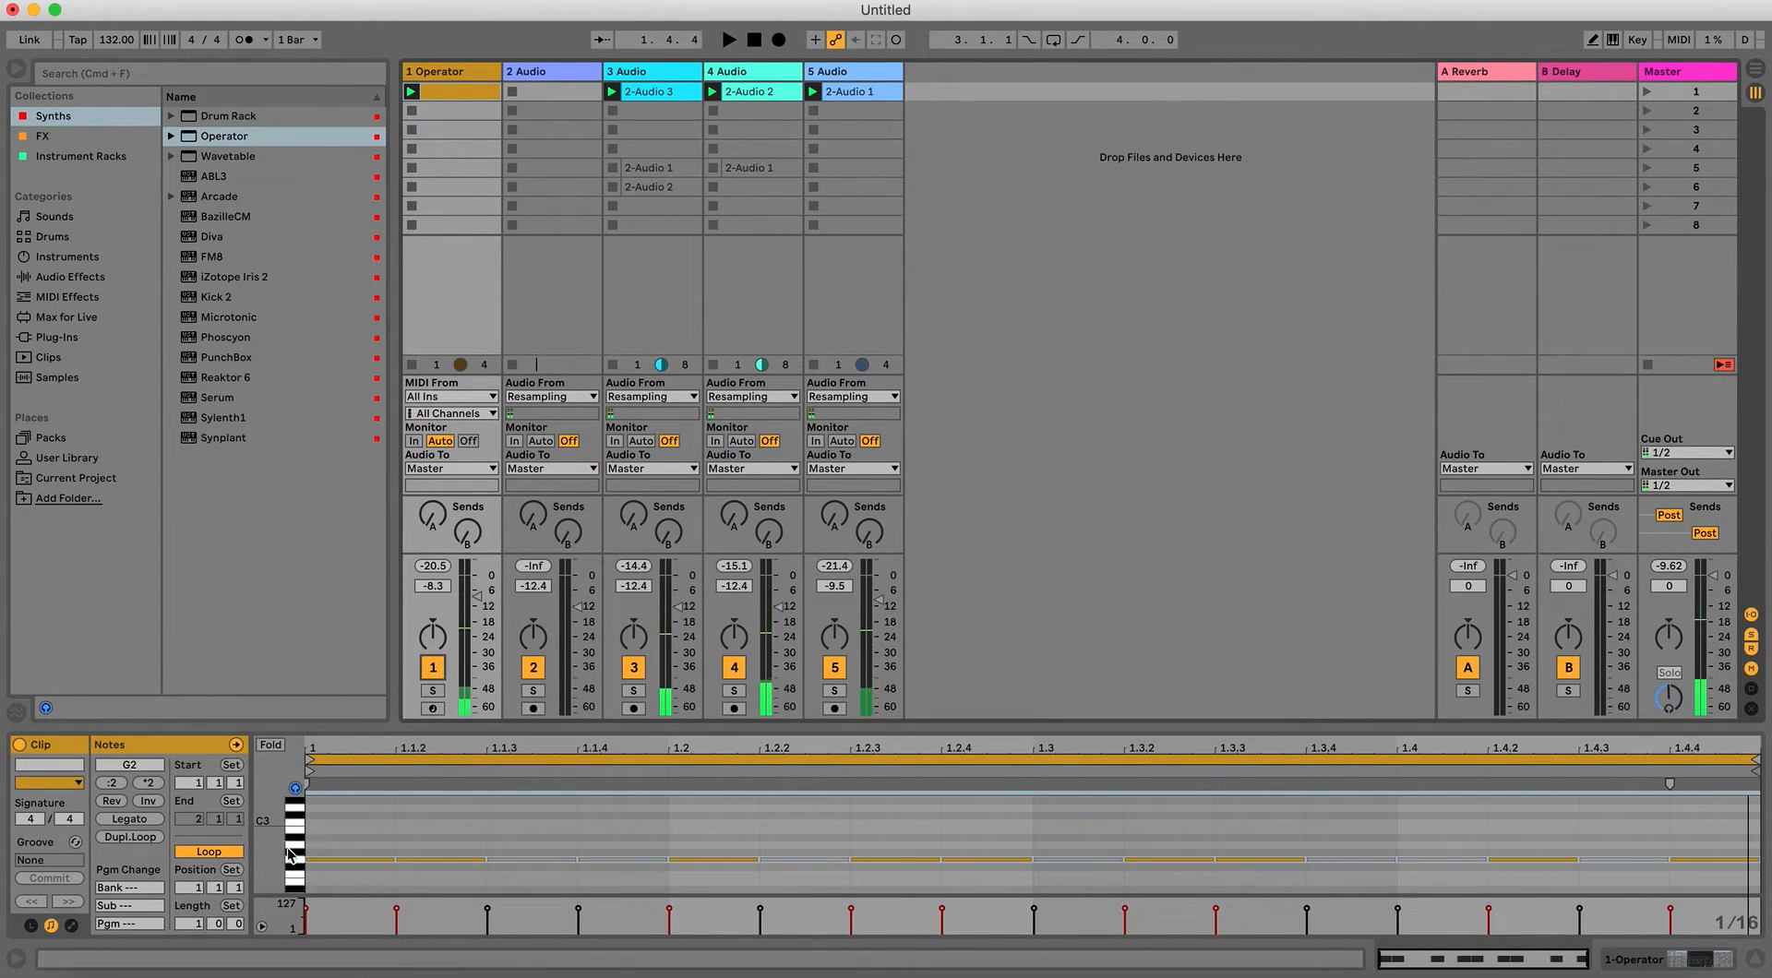
Try different pitches for all the Operator clip's notes during playback and settle on C2.
{"action": "key", "text": "space"}
{"action": "key", "text": "Up"}
{"action": "key", "text": "Up"}
{"action": "key", "text": "Up"}
{"action": "key", "text": "Down"}
{"action": "key", "text": "Down"}
{"action": "key", "text": "Down"}
{"action": "key", "text": "Down"}
{"action": "key", "text": "Down"}
{"action": "key", "text": "Down"}
{"action": "key", "text": "Down"}
{"action": "key", "text": "Down"}
{"action": "key", "text": "Down"}
{"action": "key", "text": "Down"}
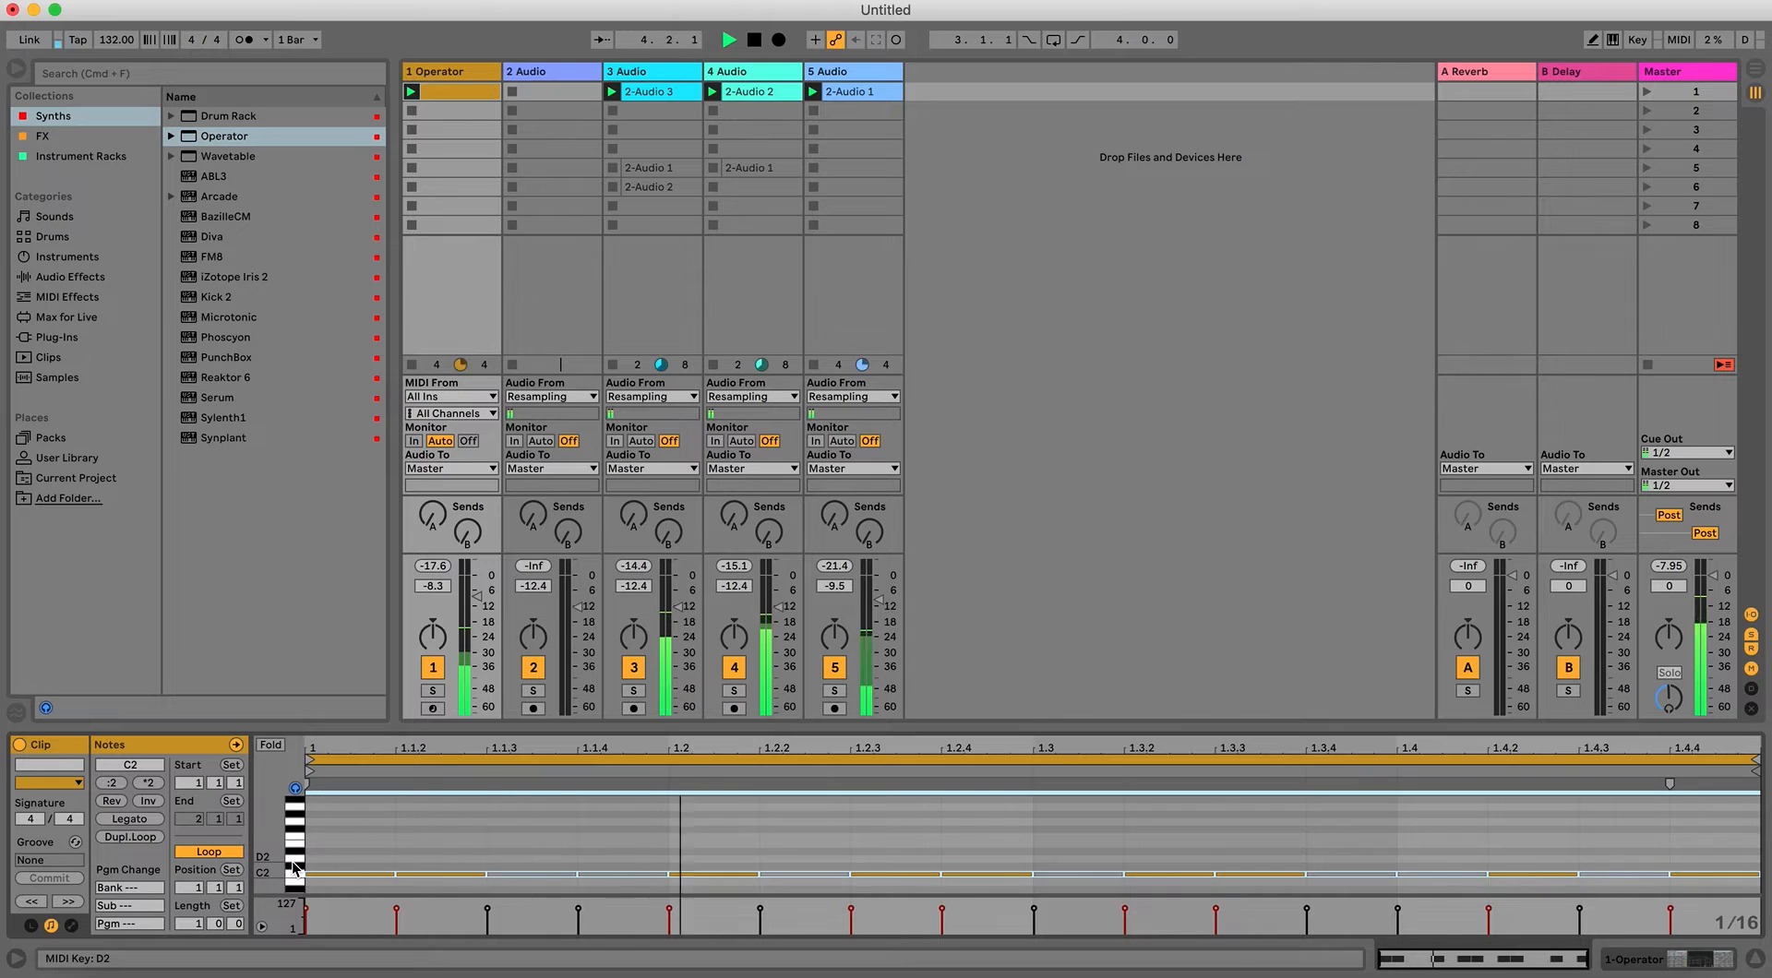
{"action": "key", "text": "shift+Up"}
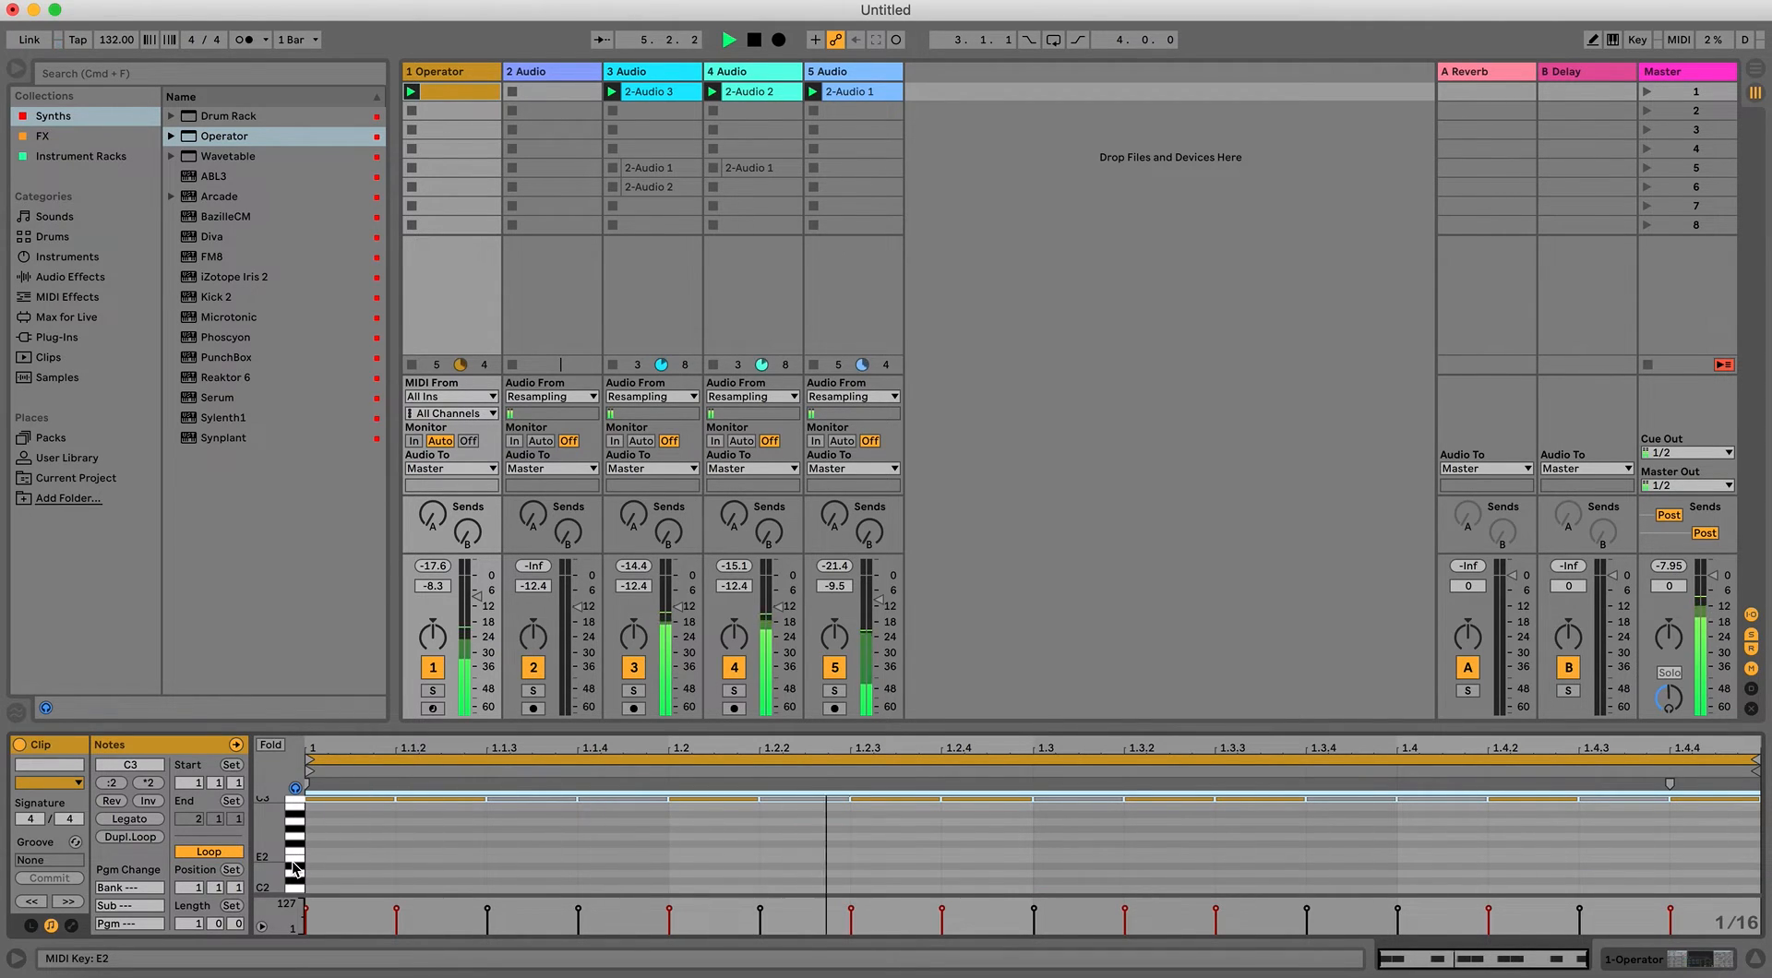
{"action": "key", "text": "shift+Down"}
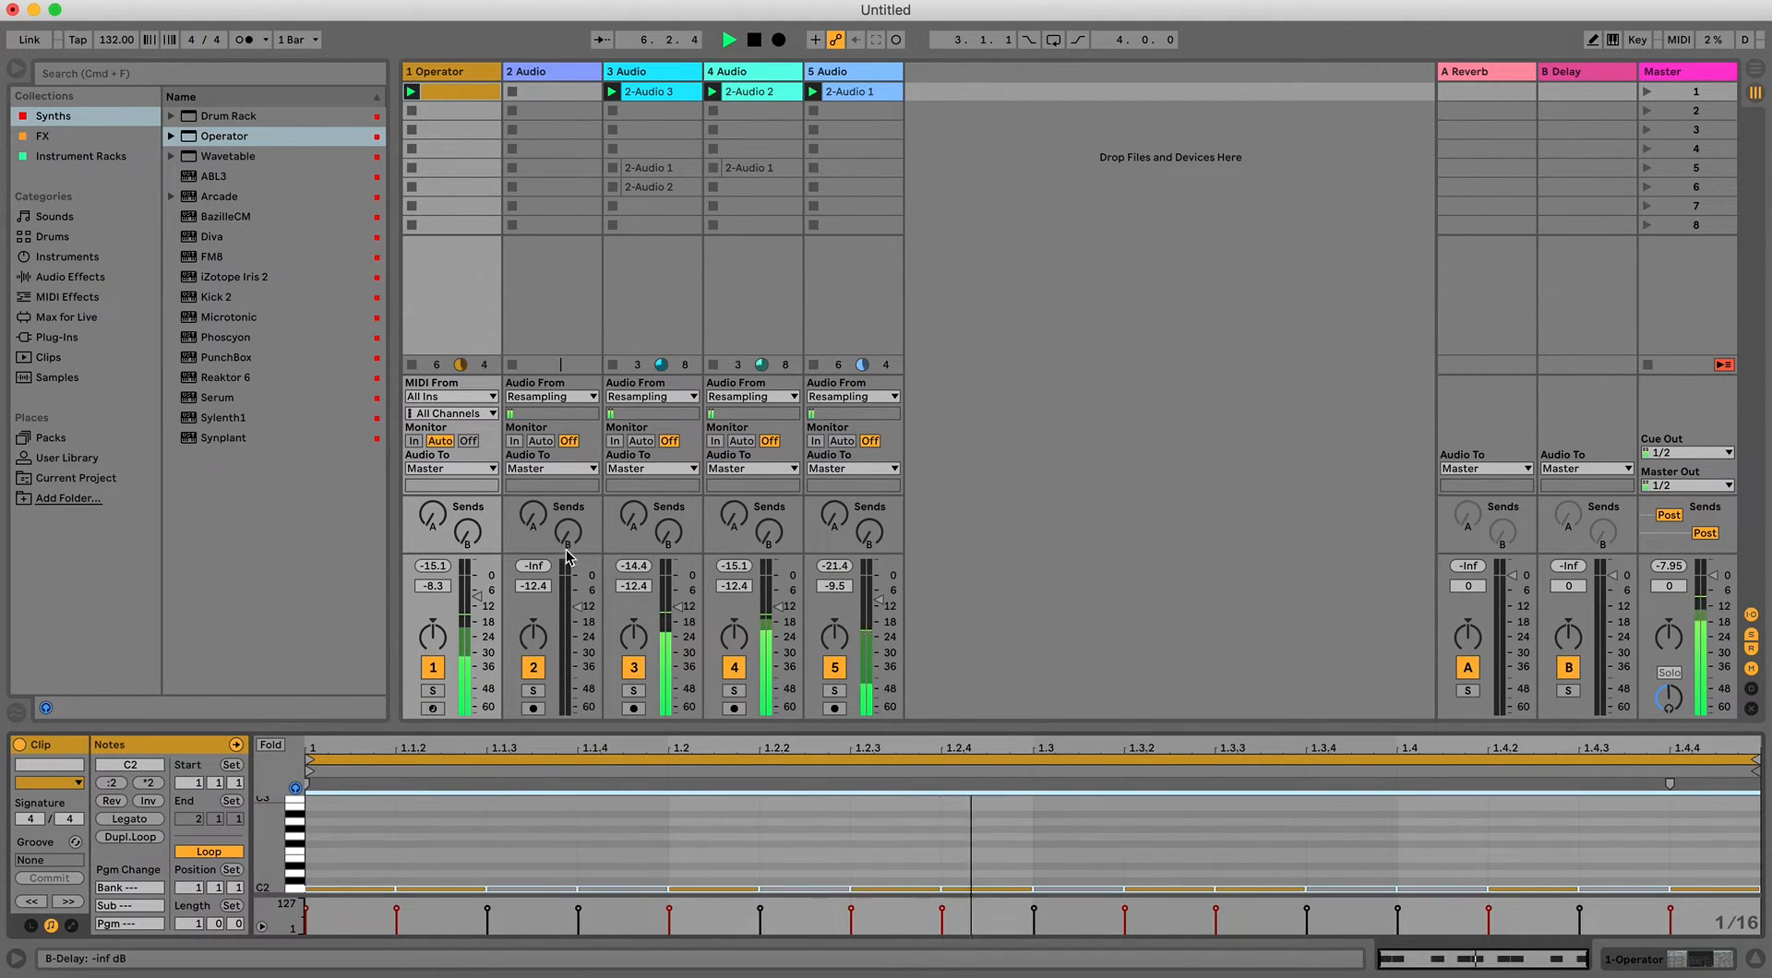
{"action": "key", "text": "space"}
Play the parts with the Operator device in view and add ValhallaRoom from the FX collection to its track.
{"action": "key", "text": "shift+Tab"}
{"action": "key", "text": "space"}
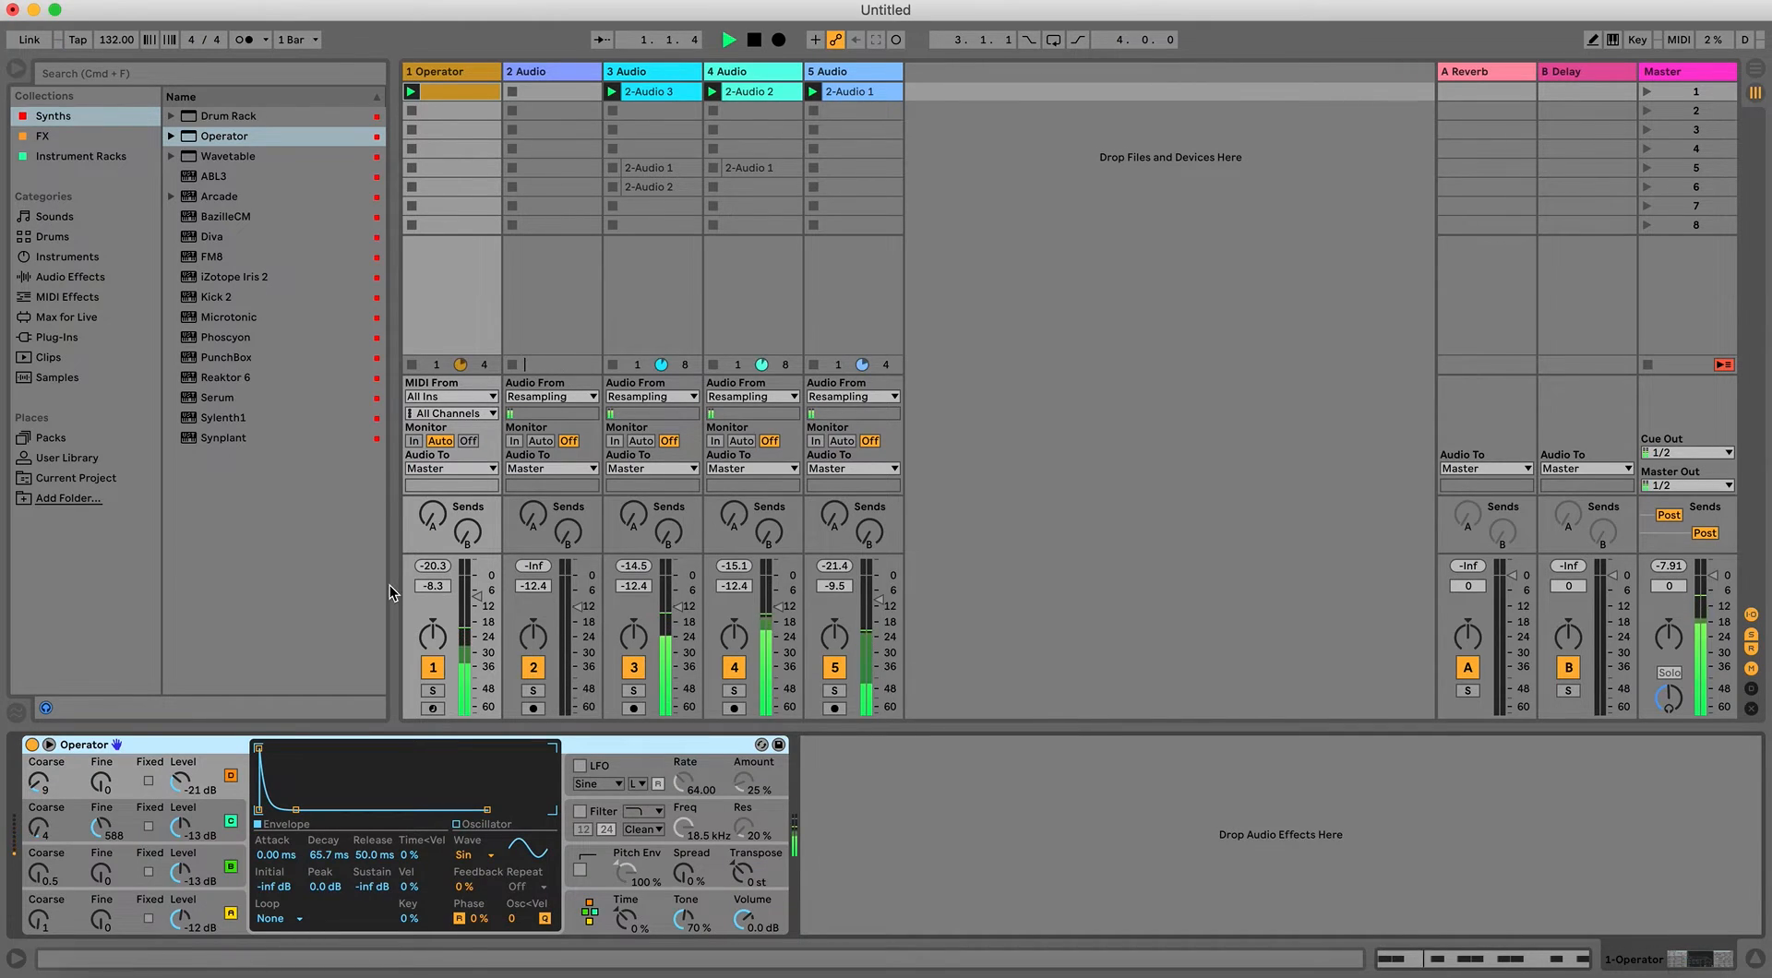
{"action": "left_click", "coordinate": [42, 136]}
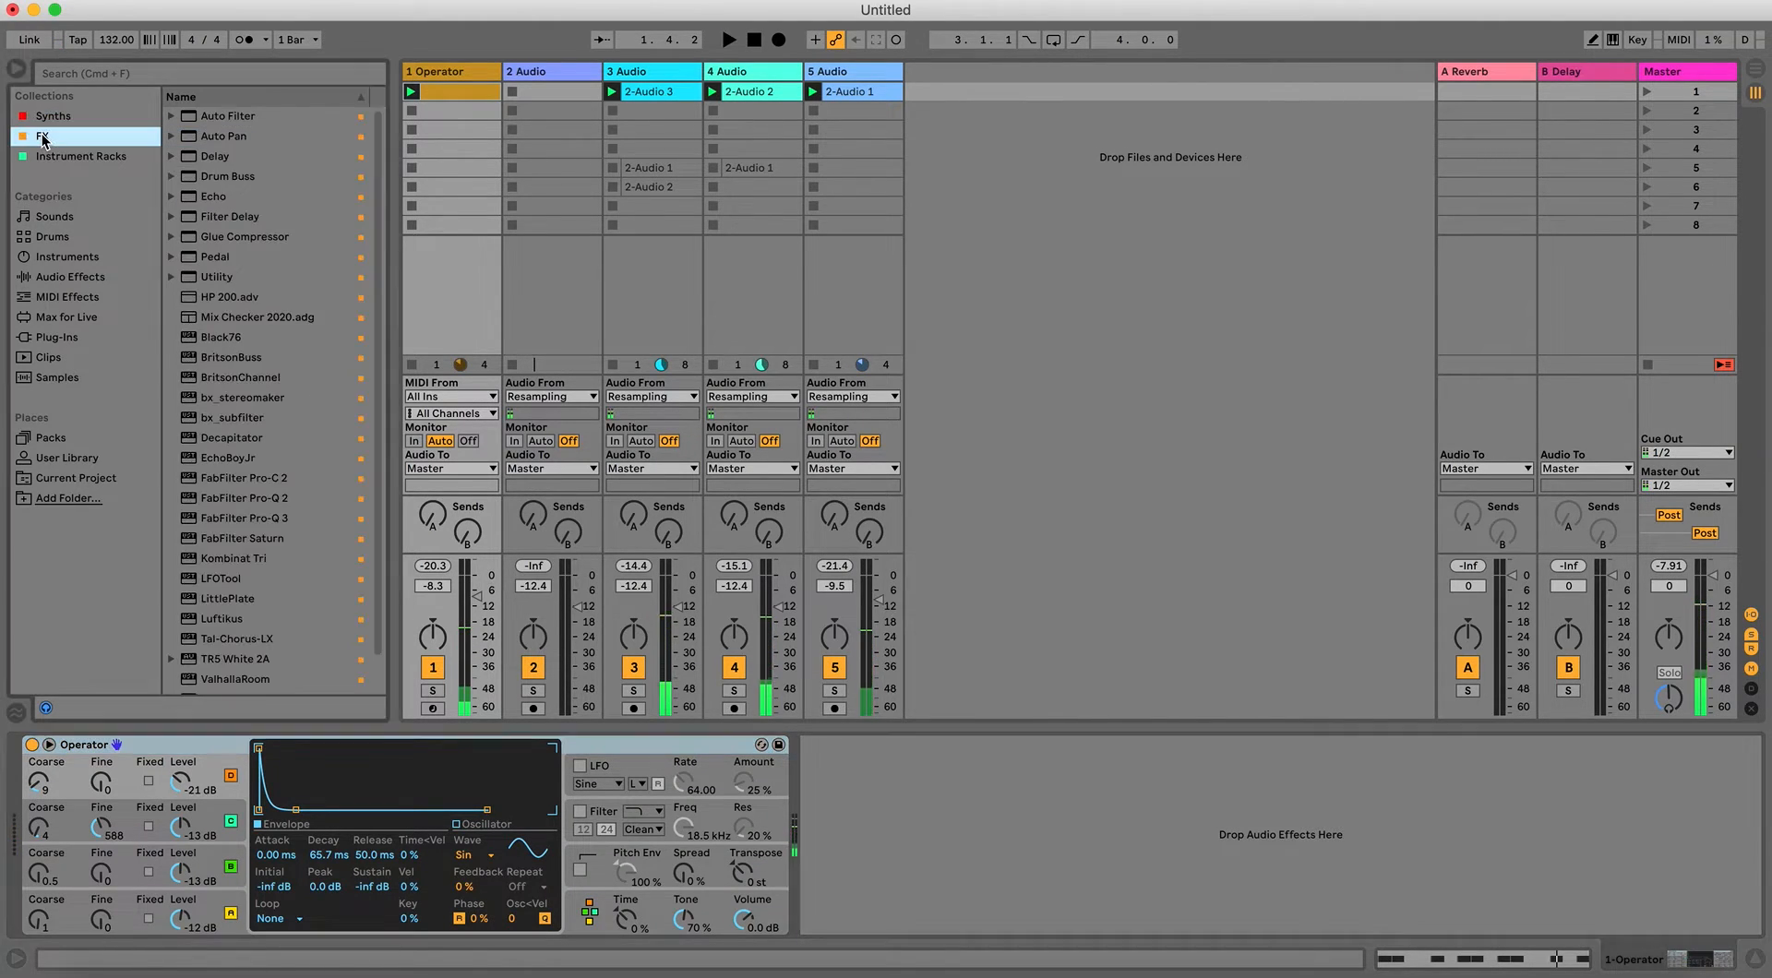
{"action": "scroll", "coordinate": [231, 646], "scroll_direction": "down", "scroll_amount": 2}
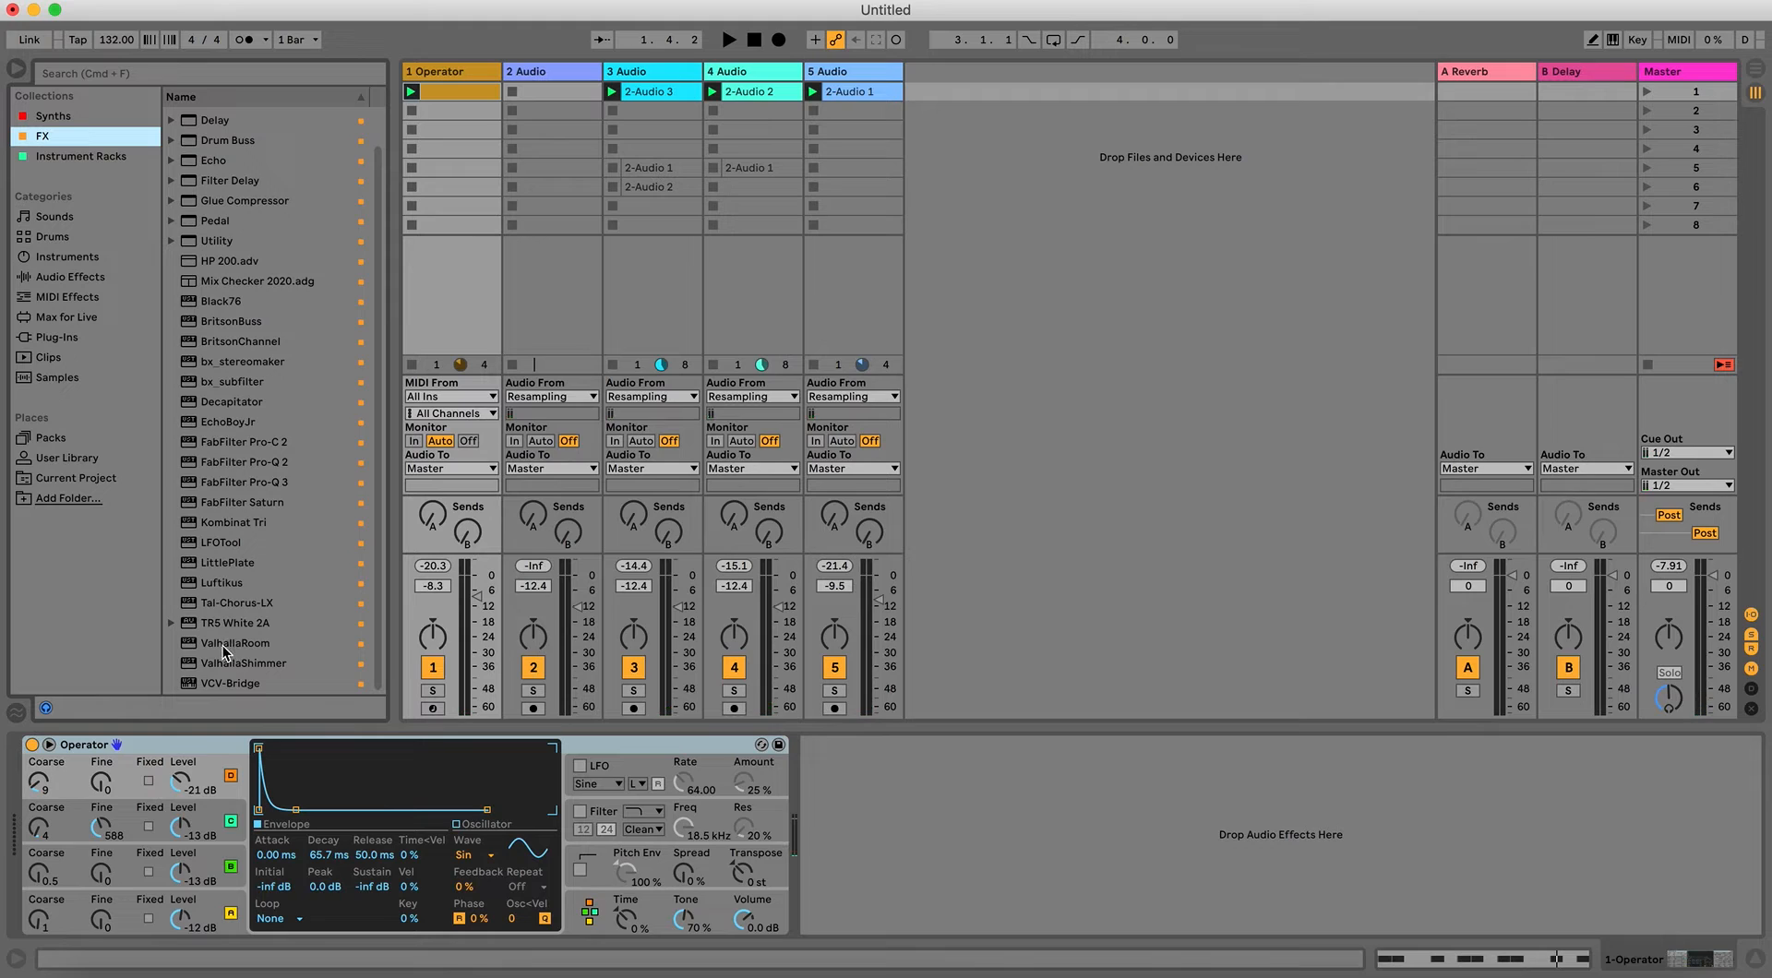
{"action": "double_click", "coordinate": [233, 643]}
Set ValhallaRoom's mix to 15.7 %, decay to 1.81 s and high cut to 2710 Hz while listening.
{"action": "left_click", "coordinate": [552, 439]}
{"action": "mouse_move", "coordinate": [683, 472]}
{"action": "left_mouse_down"}
{"action": "mouse_move", "coordinate": [683, 508]}
{"action": "mouse_move", "coordinate": [683, 469]}
{"action": "left_mouse_up"}
{"action": "left_click_drag", "start_coordinate": [544, 471], "coordinate": [544, 501]}
{"action": "mouse_move", "coordinate": [766, 490]}
{"action": "left_mouse_down"}
{"action": "mouse_move", "coordinate": [771, 524]}
{"action": "mouse_move", "coordinate": [771, 500]}
{"action": "left_mouse_up"}
{"action": "left_click", "coordinate": [503, 168]}
{"action": "key", "text": "space"}
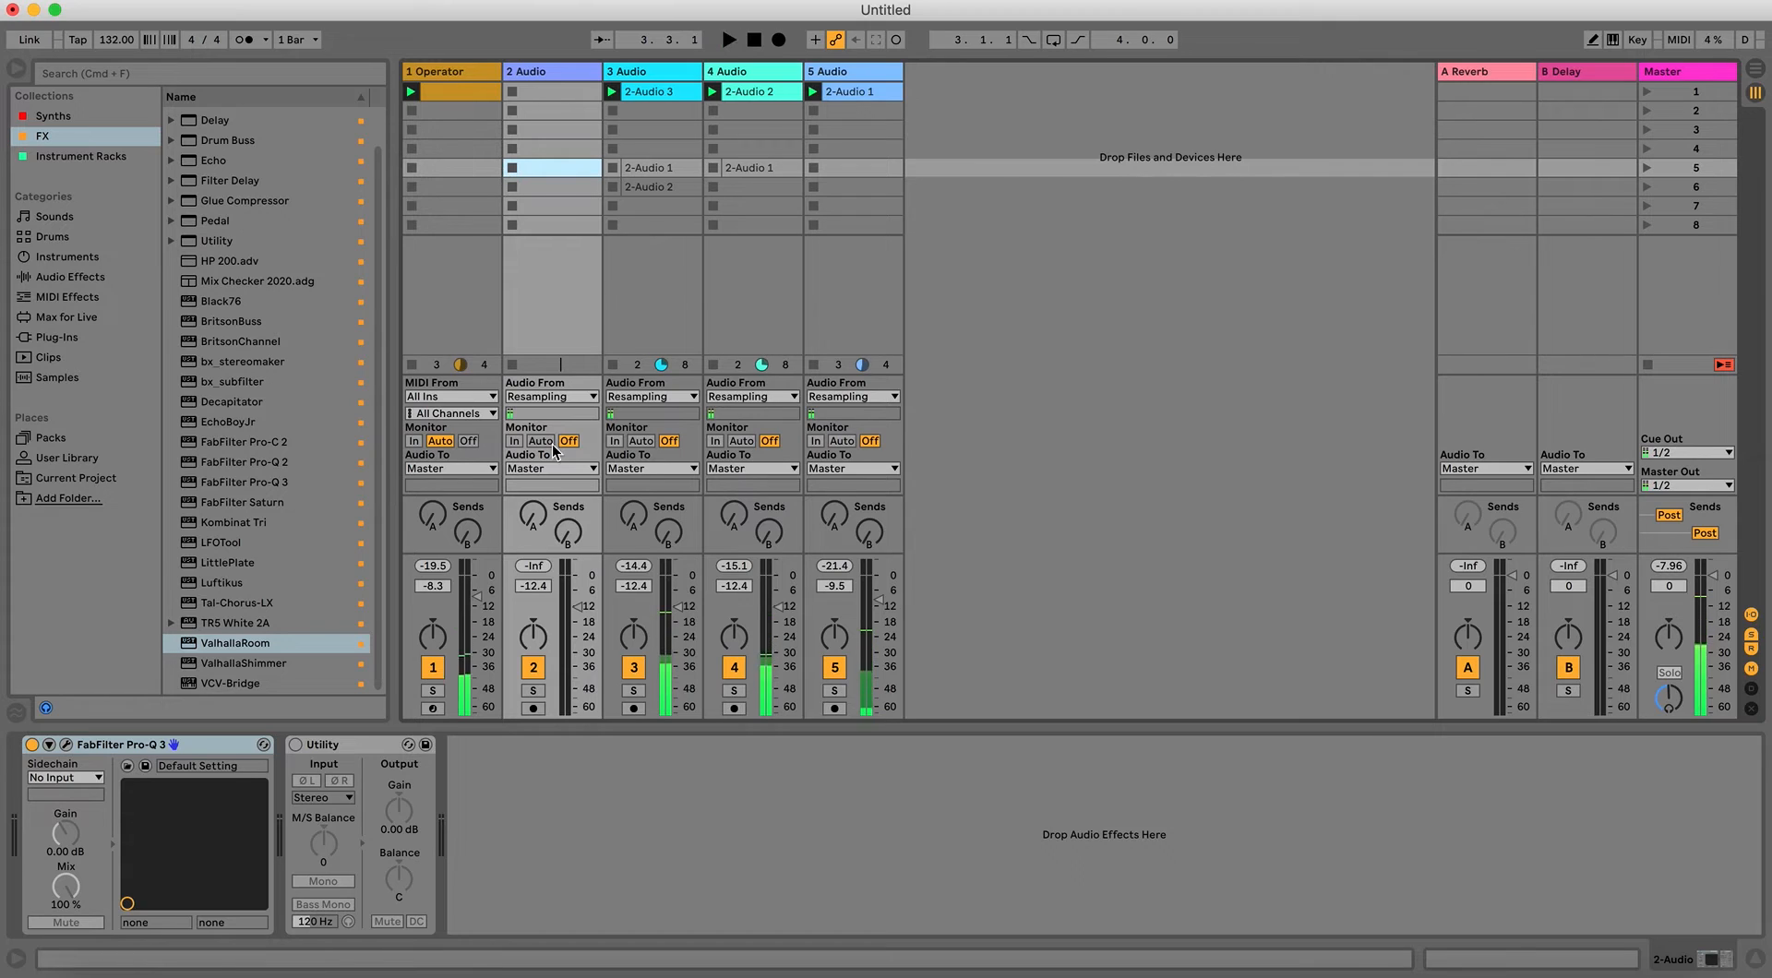
Set oscillator B's level to -9.5 dB and ValhallaRoom's mix to 14.3 % during playback, and close the reverb window.
{"action": "left_click", "coordinate": [466, 71]}
{"action": "key", "text": "space"}
{"action": "left_click_drag", "start_coordinate": [189, 879], "coordinate": [189, 872]}
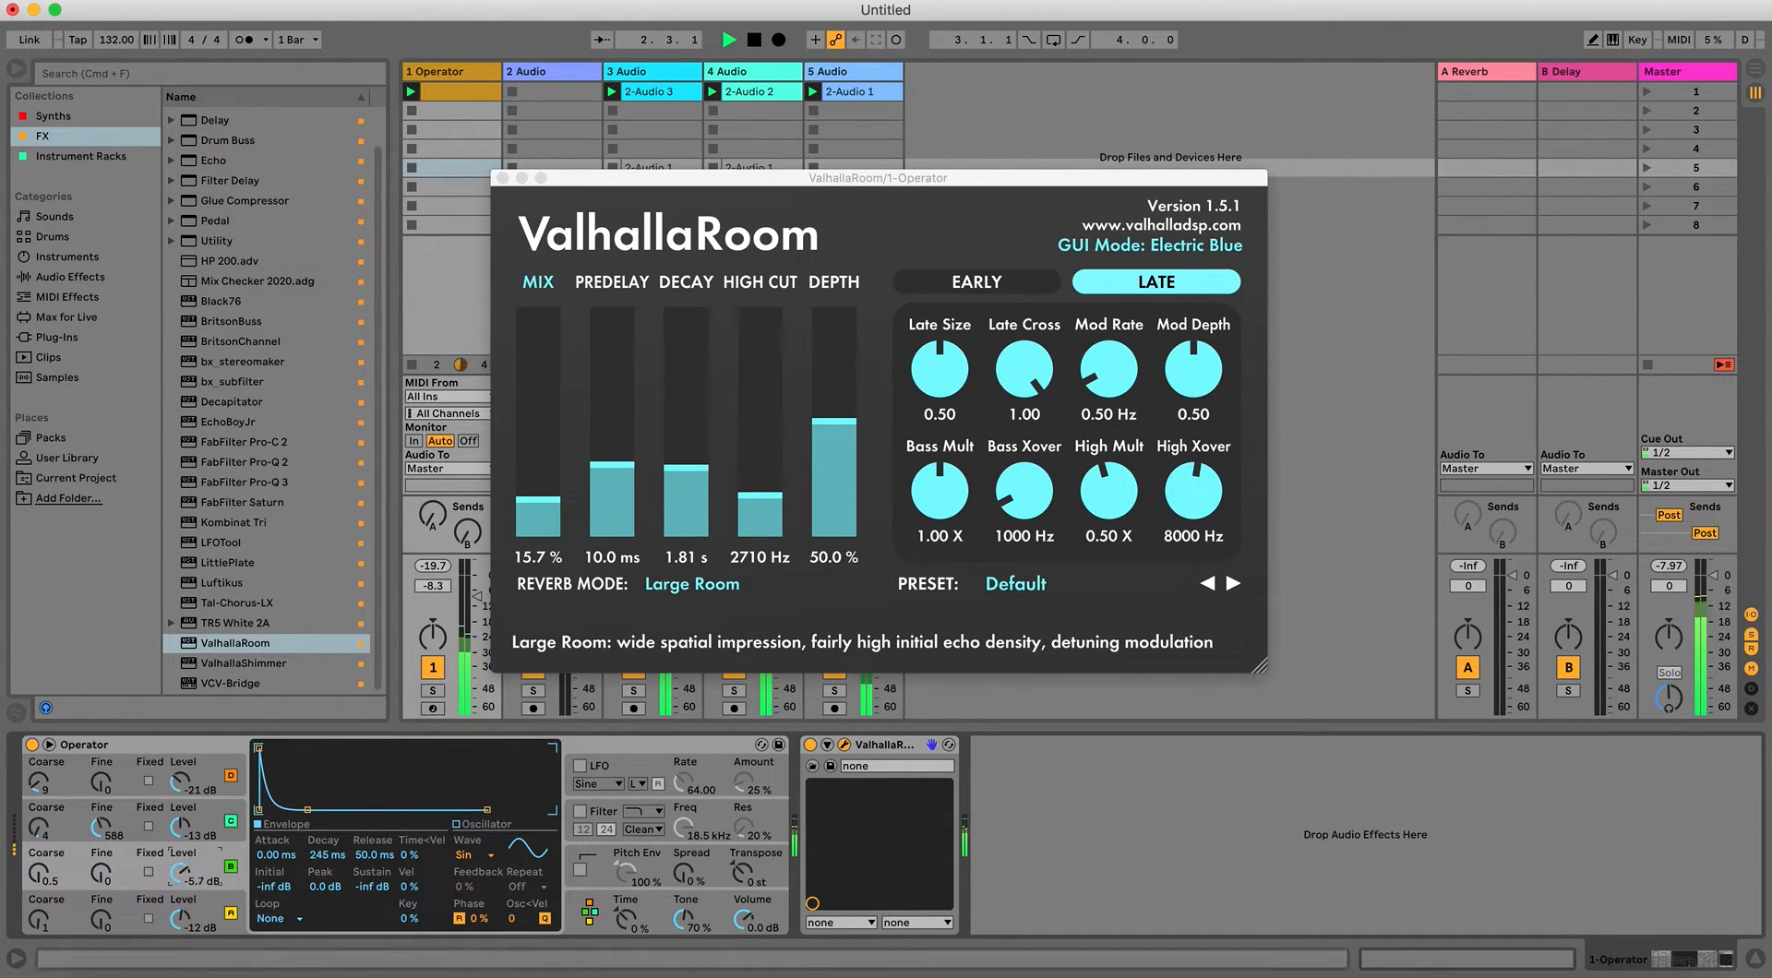
{"action": "key", "text": "space"}
{"action": "key", "text": "space"}
{"action": "key", "text": "space"}
{"action": "left_click_drag", "start_coordinate": [544, 502], "coordinate": [546, 510]}
{"action": "key", "text": "space"}
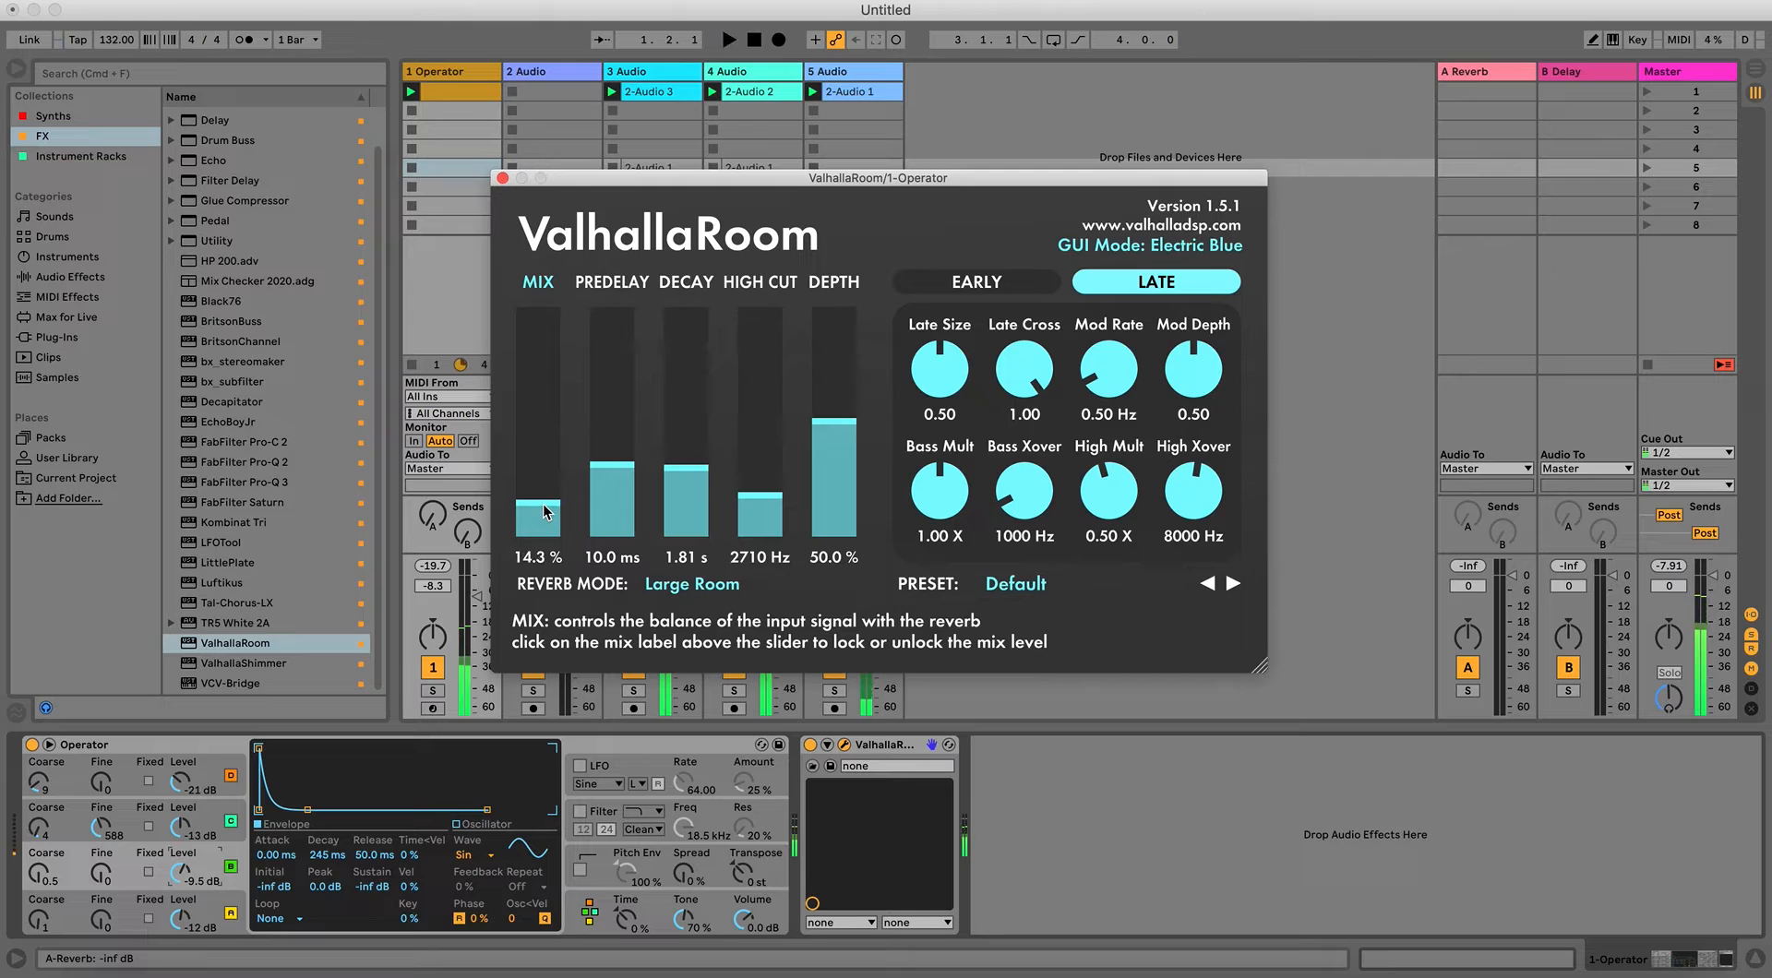
{"action": "key", "text": "space"}
{"action": "key", "text": "space"}
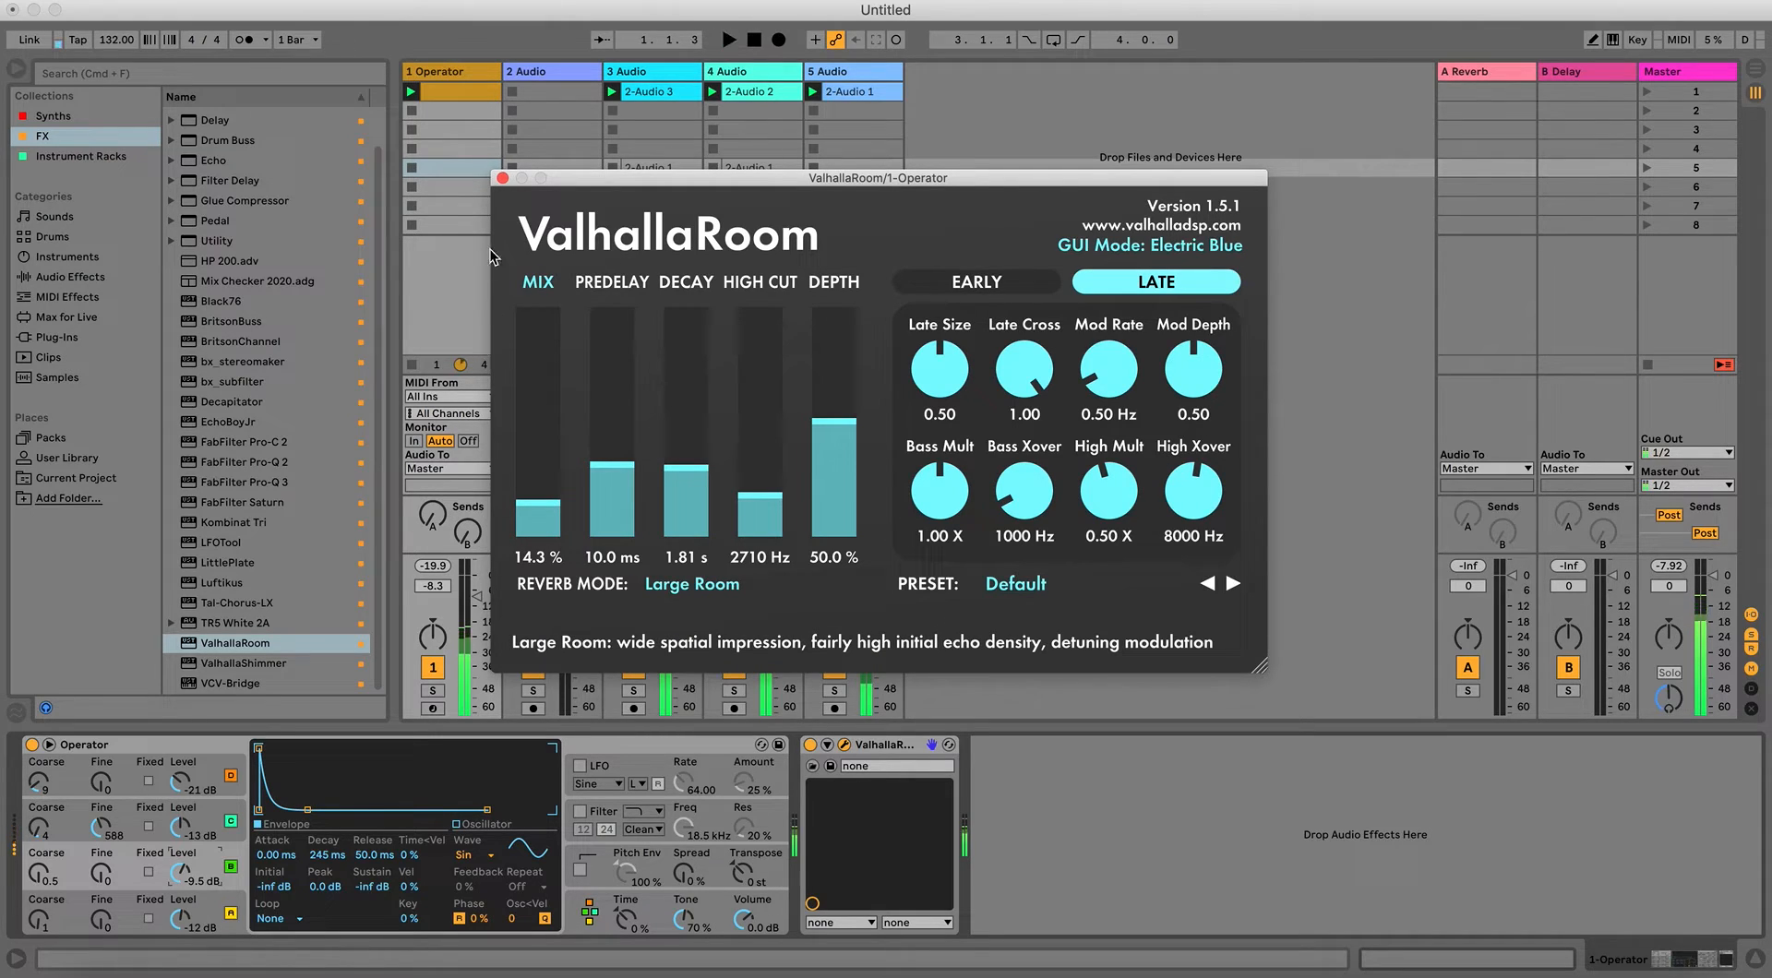
{"action": "left_click", "coordinate": [502, 177]}
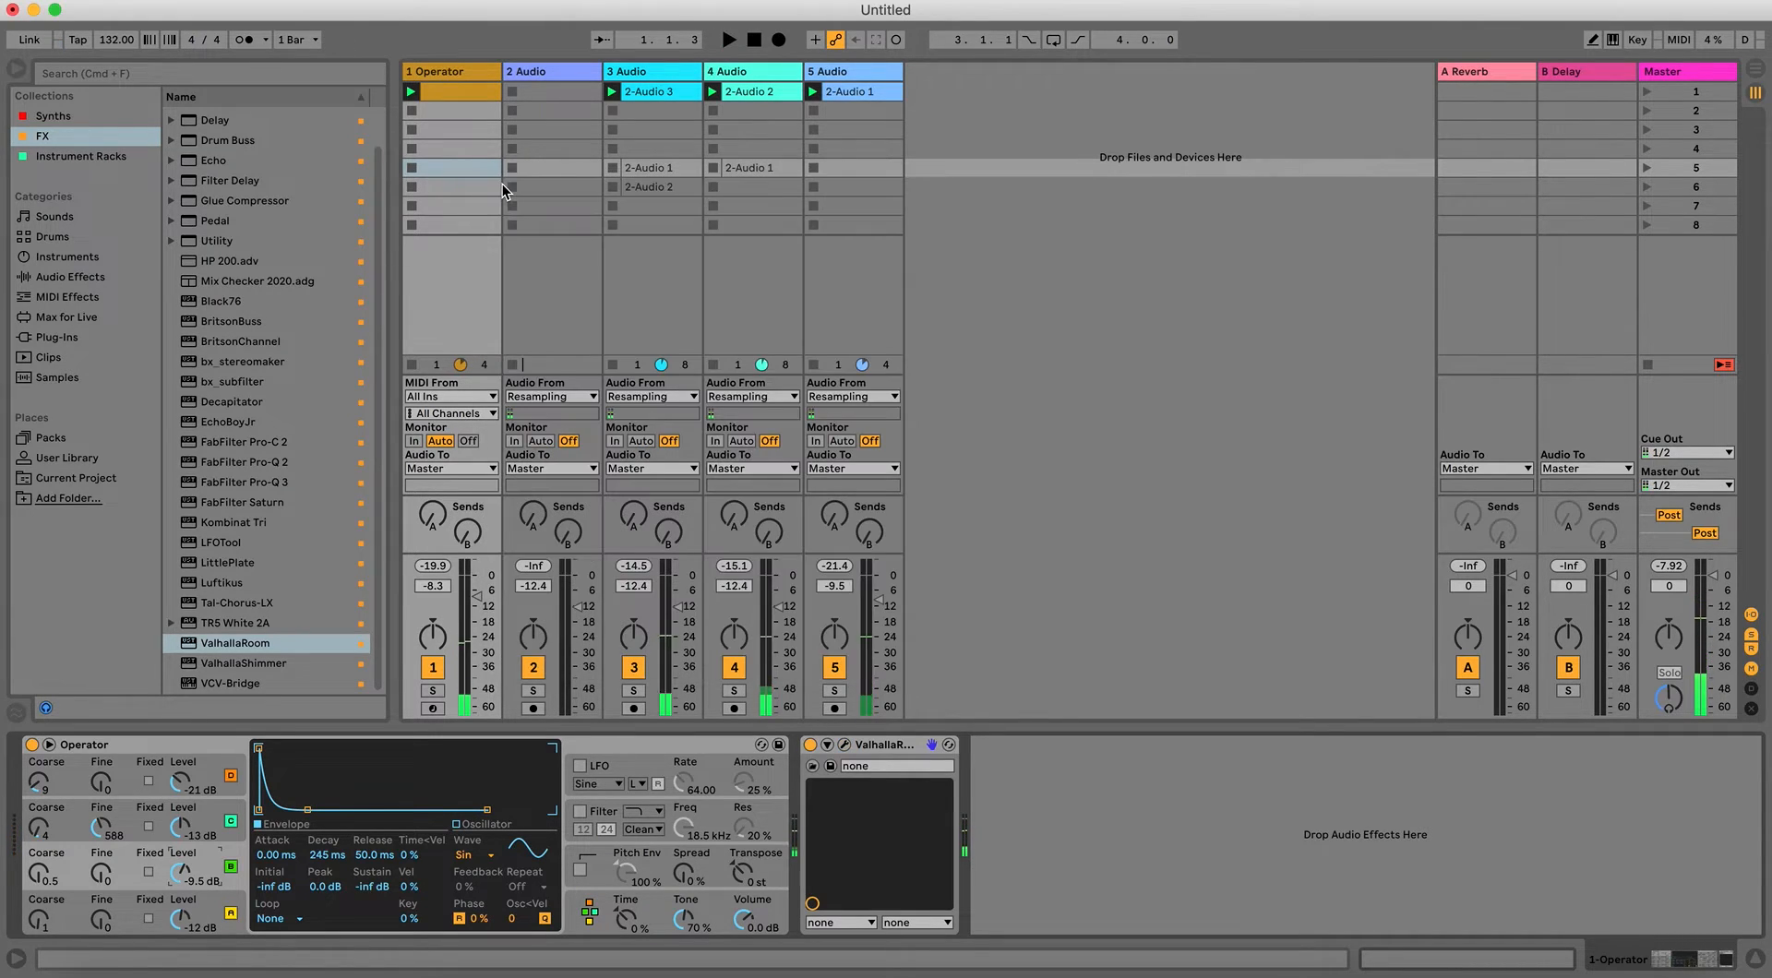
Turn on the Operator's pitch envelope, with its initial pitch at +5 st and its amount at 67 %, and listen.
{"action": "left_click", "coordinate": [581, 871]}
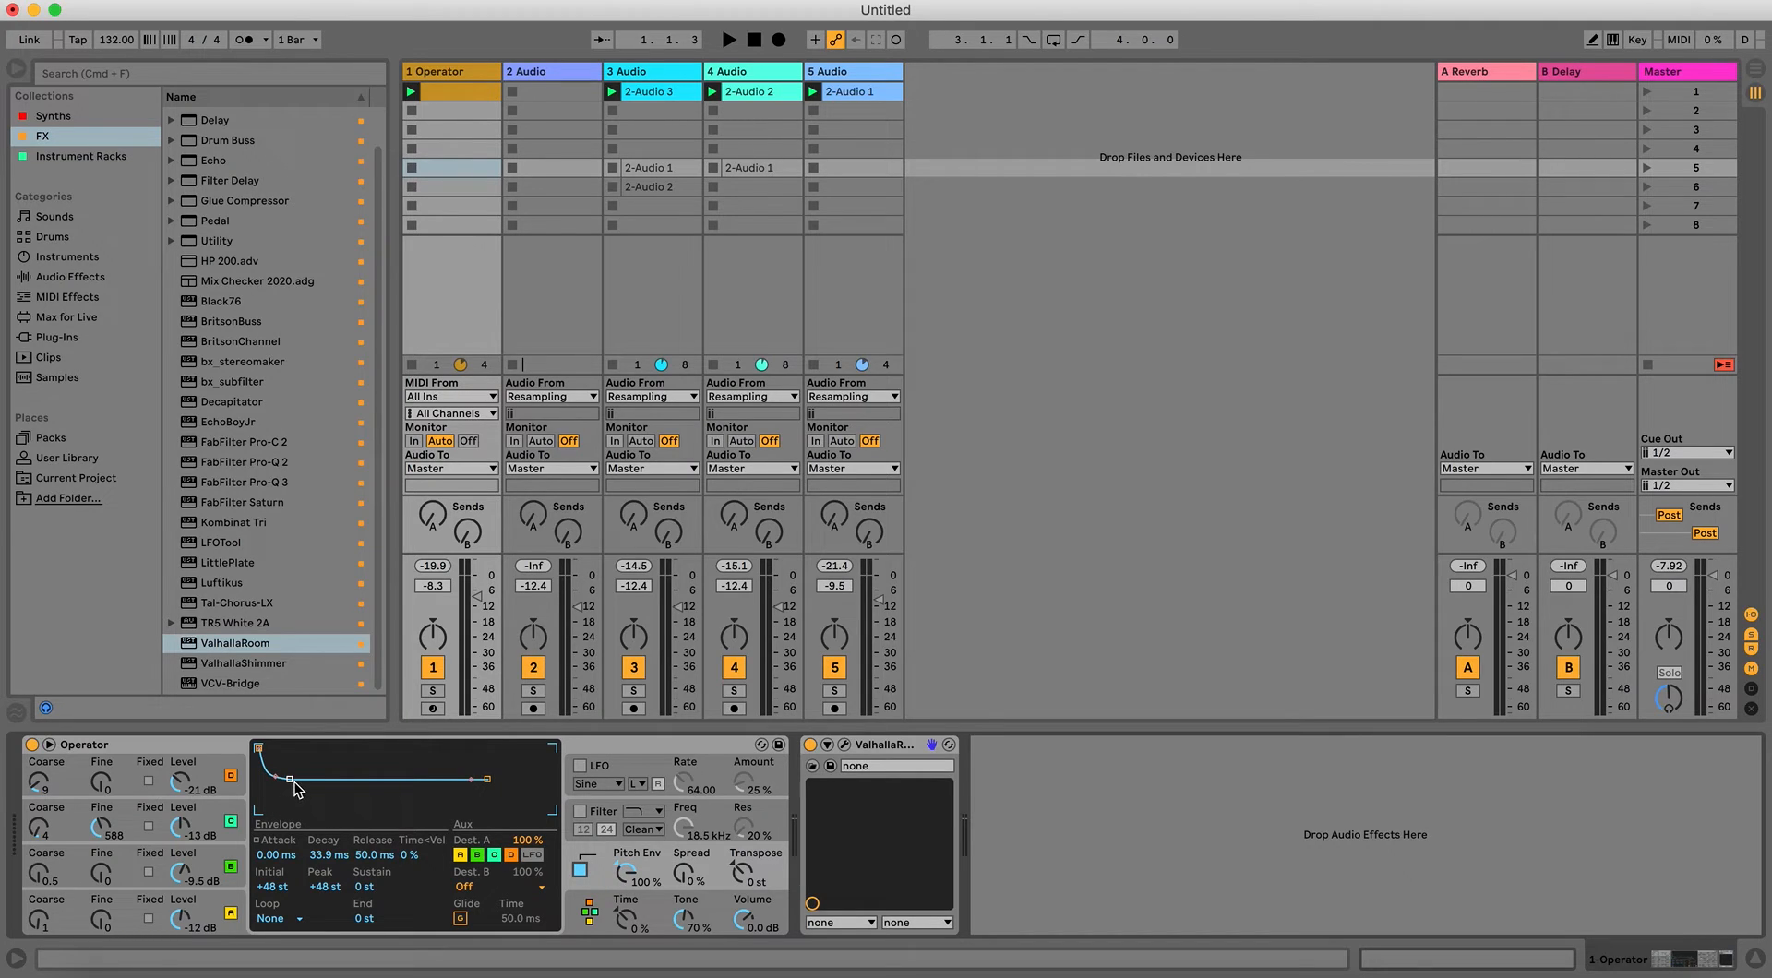
{"action": "left_click_drag", "start_coordinate": [267, 887], "coordinate": [268, 897]}
{"action": "key", "text": "space"}
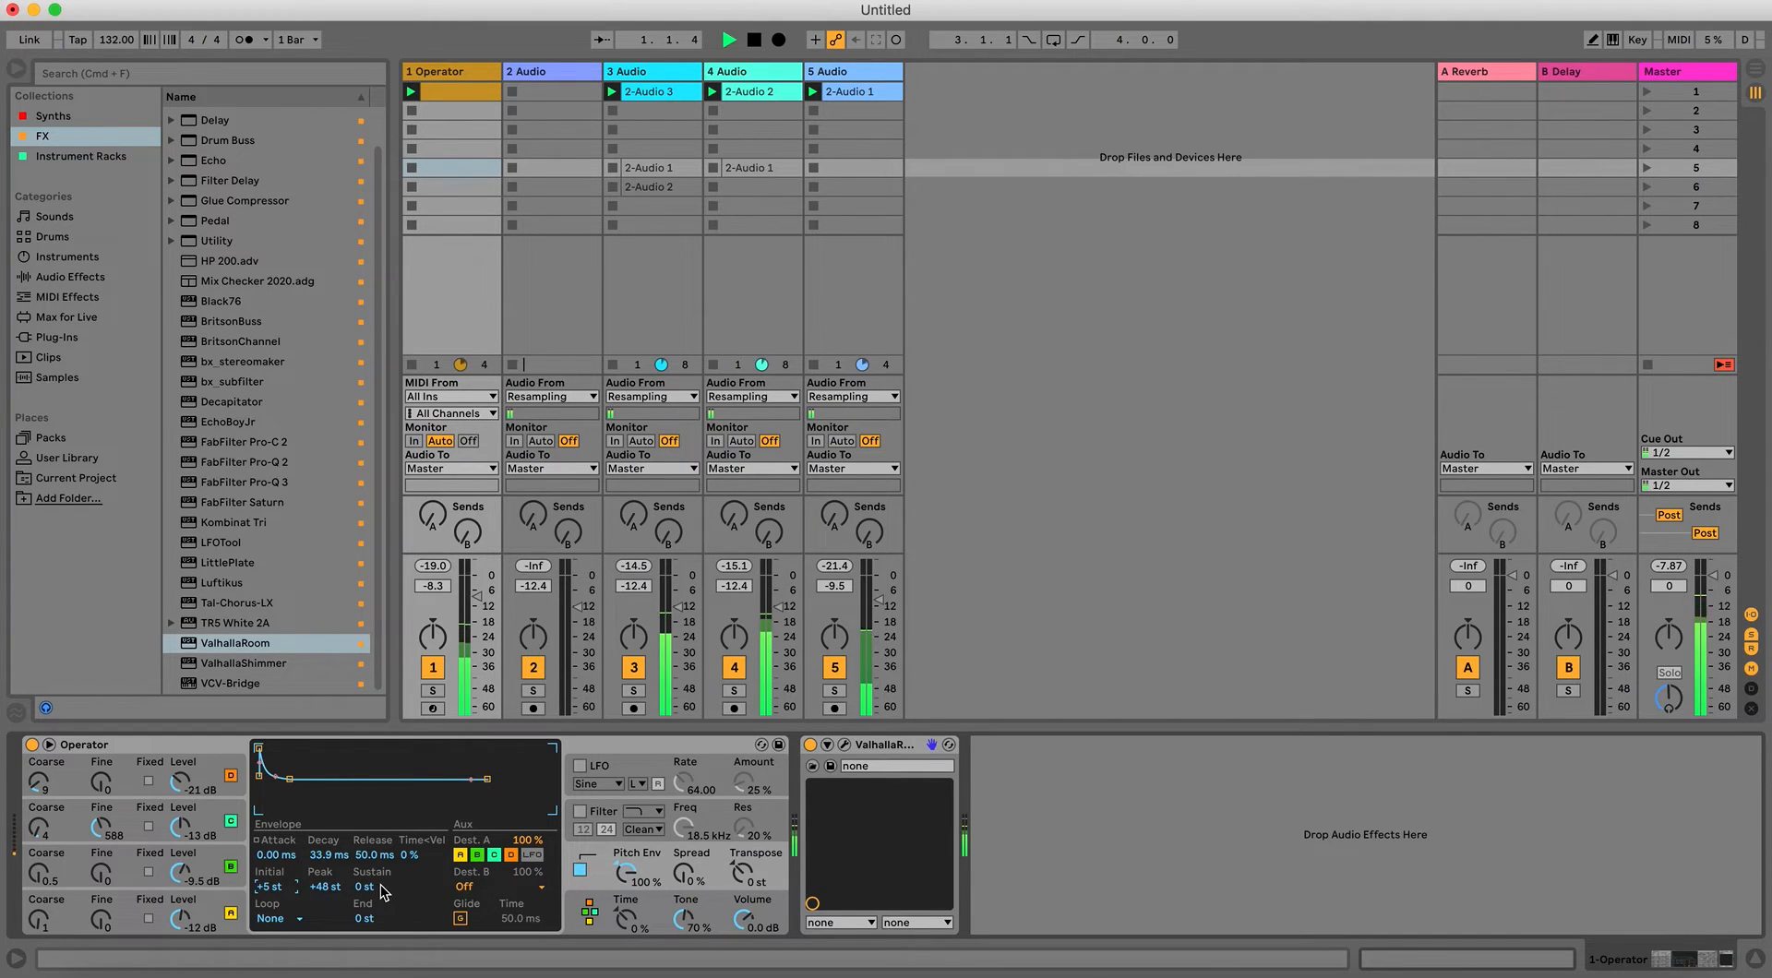
{"action": "mouse_move", "coordinate": [620, 883]}
{"action": "left_mouse_down"}
{"action": "mouse_move", "coordinate": [620, 923]}
{"action": "mouse_move", "coordinate": [636, 875]}
{"action": "left_mouse_up"}
{"action": "key", "text": "space"}
{"action": "key", "text": "space"}
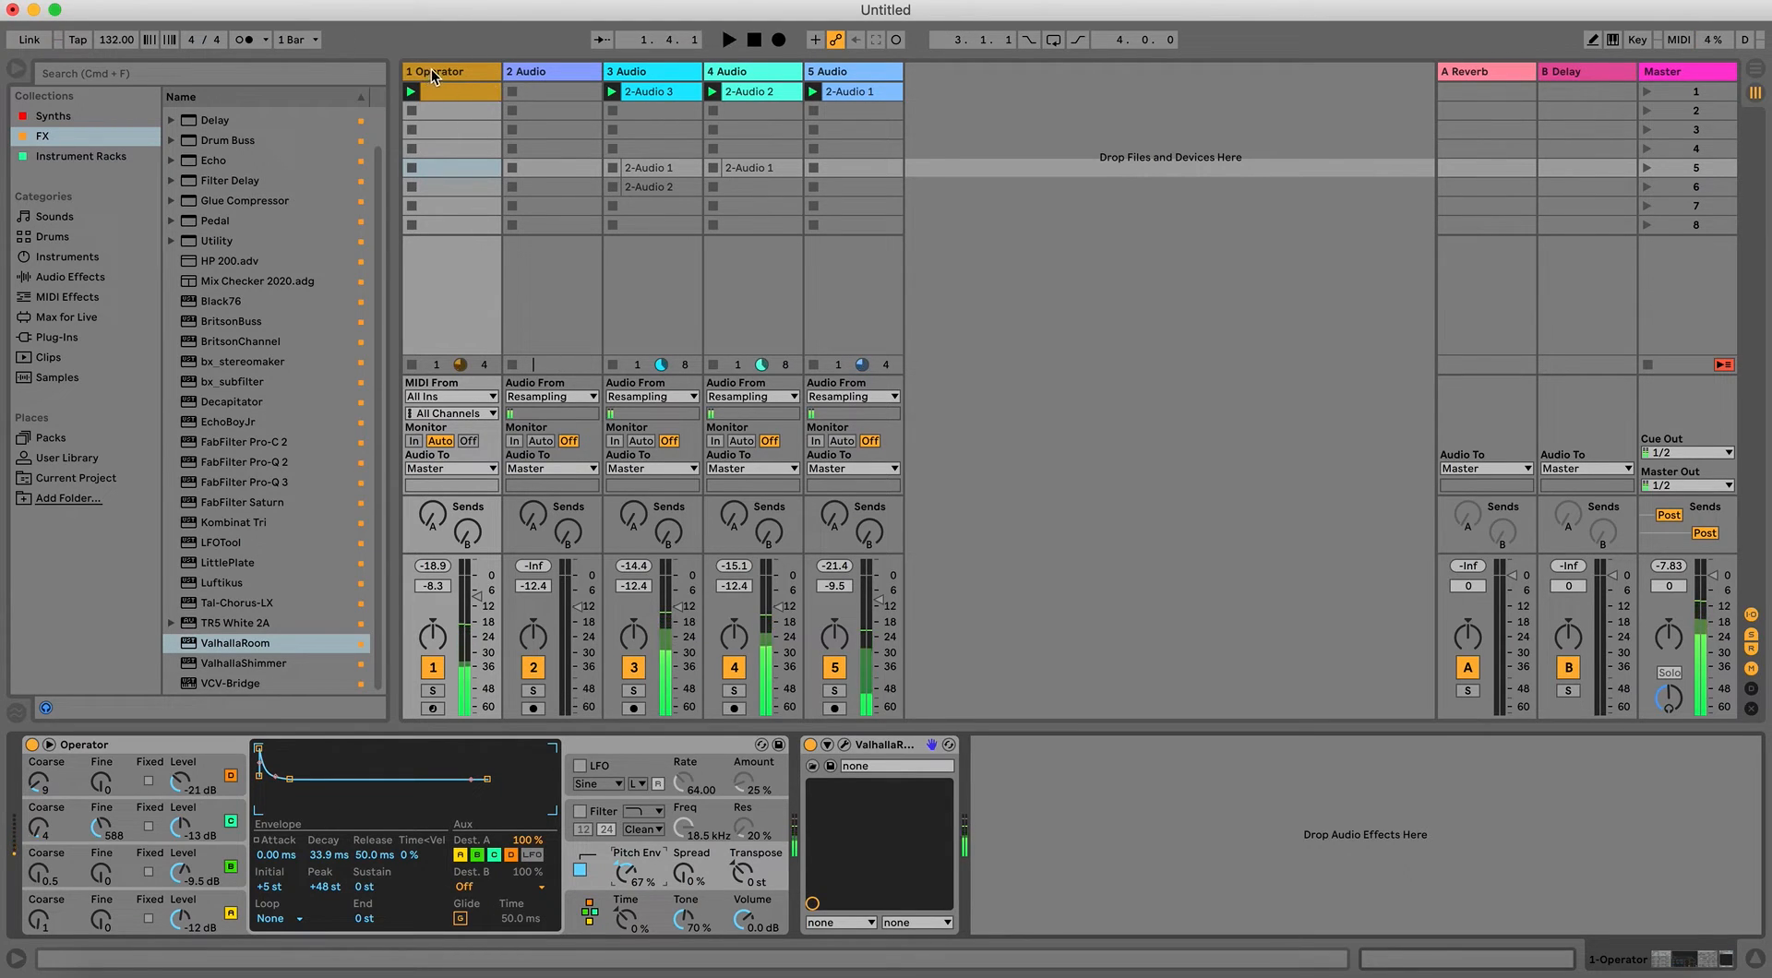
Move the Operator track behind the last audio track.
{"action": "left_click", "coordinate": [430, 70]}
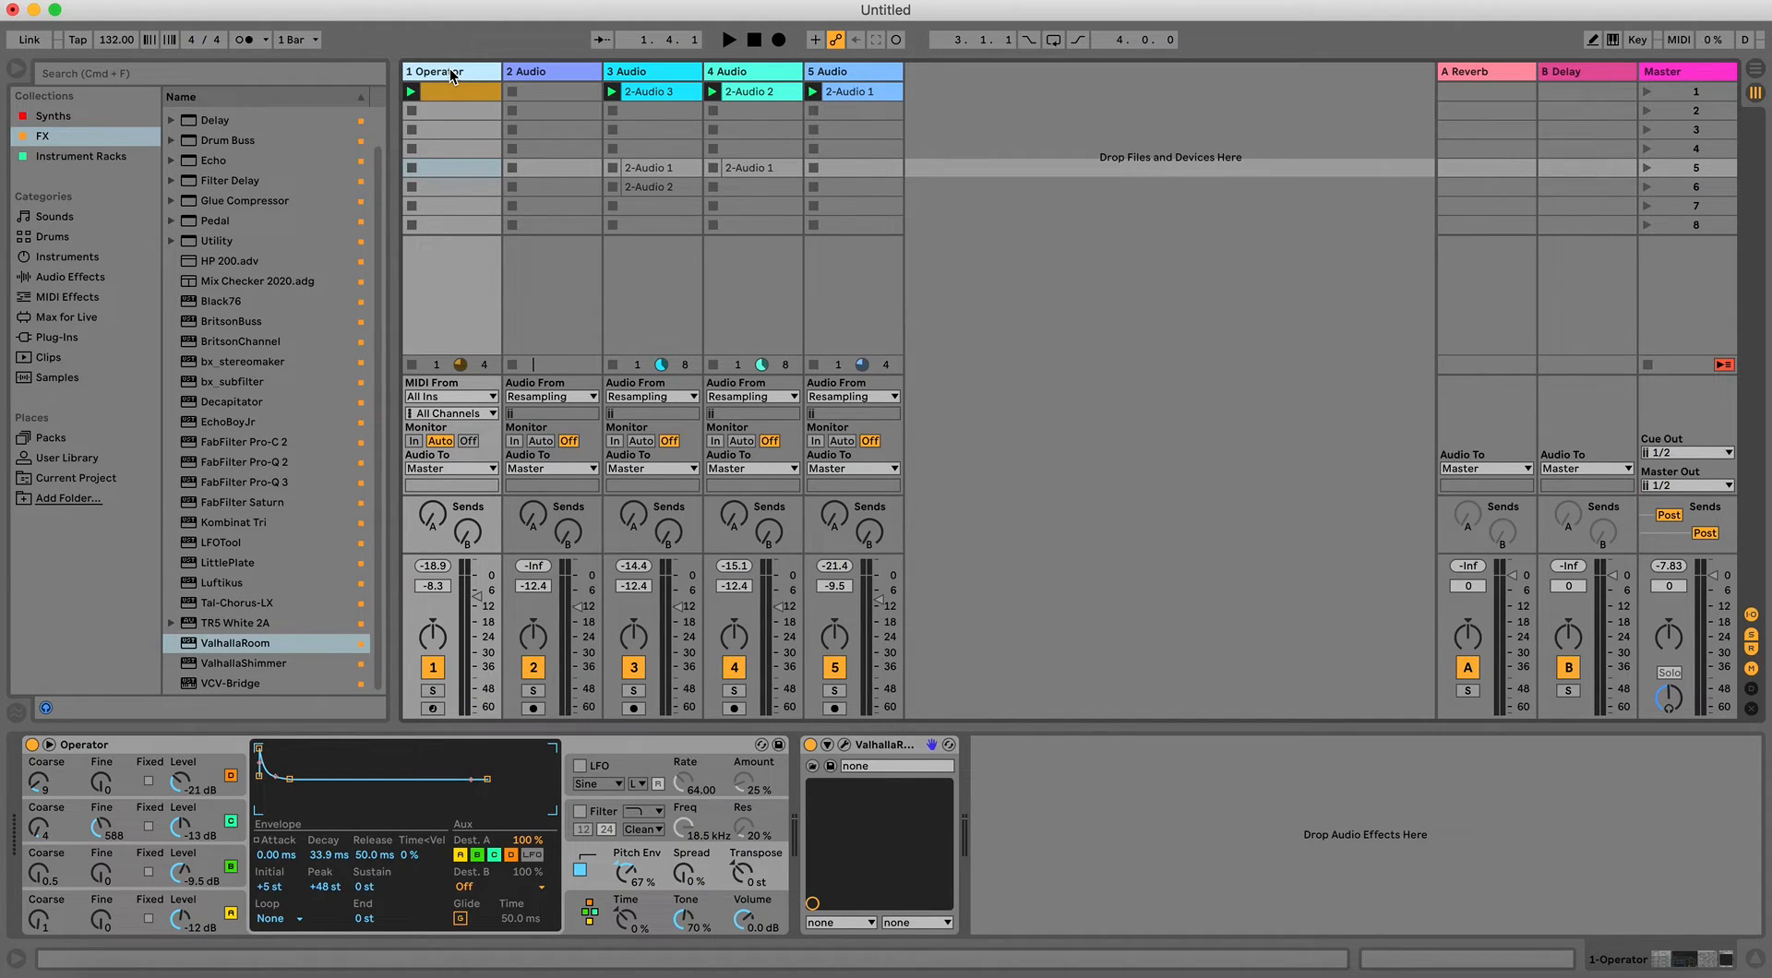
{"action": "left_click", "coordinate": [555, 72]}
{"action": "left_click", "coordinate": [474, 76]}
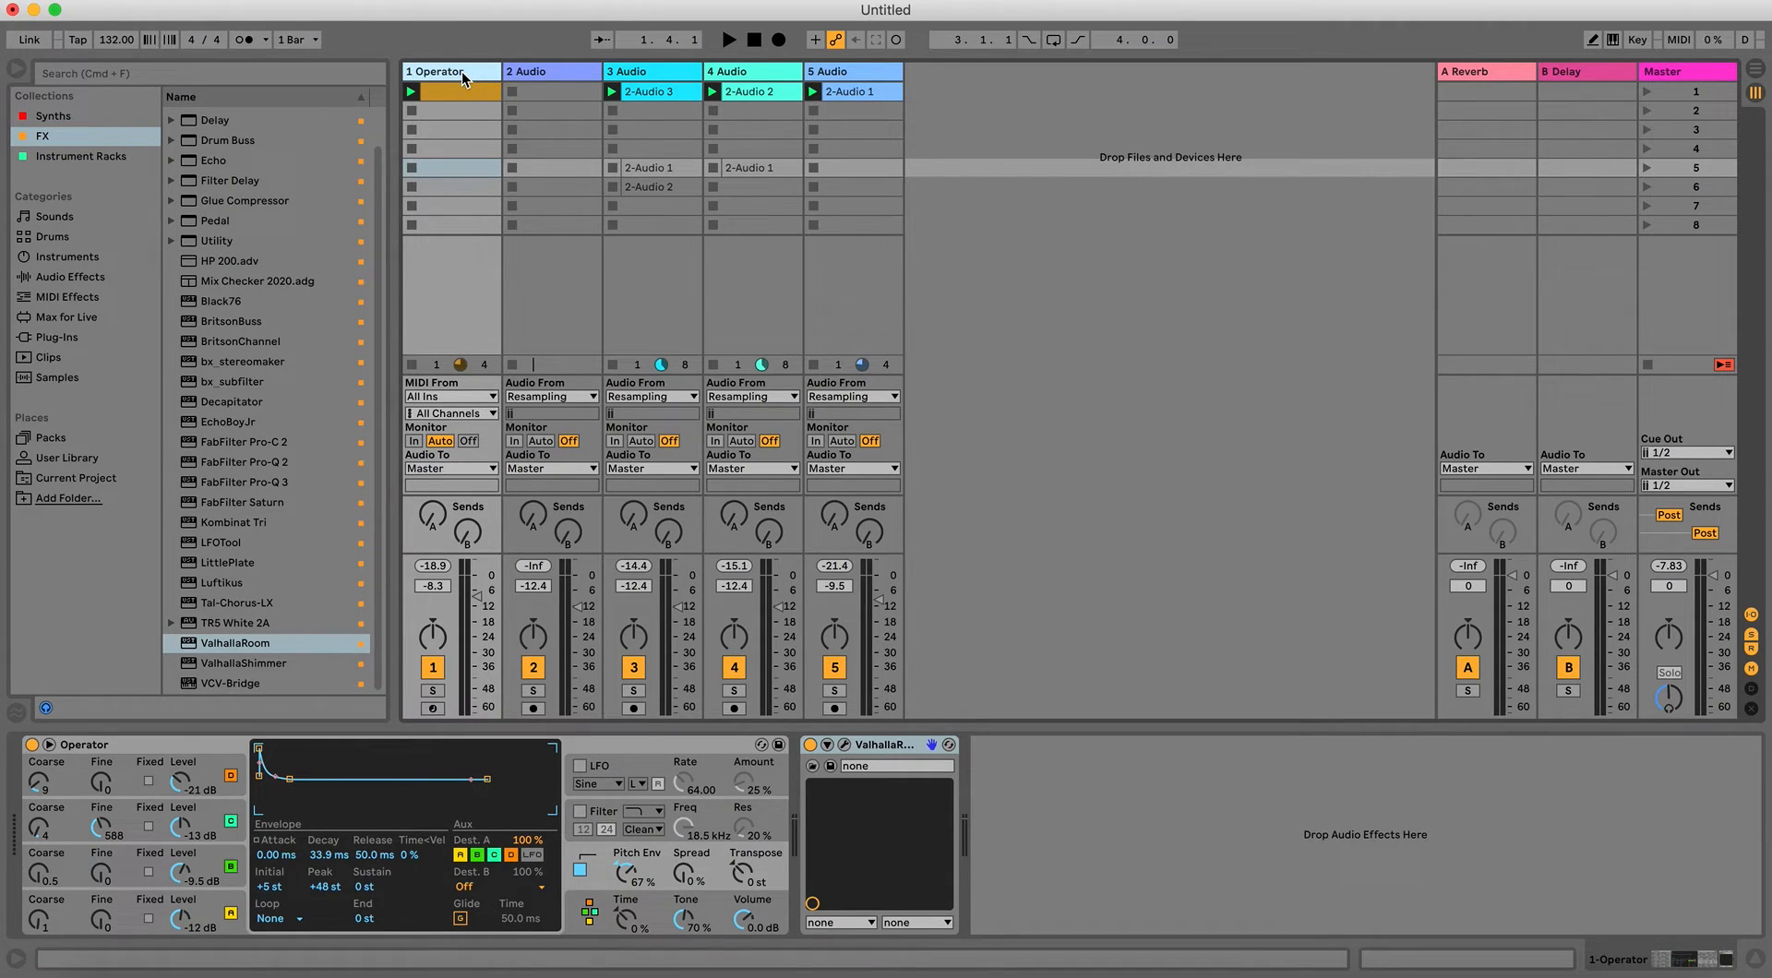
{"action": "left_click", "coordinate": [210, 863]}
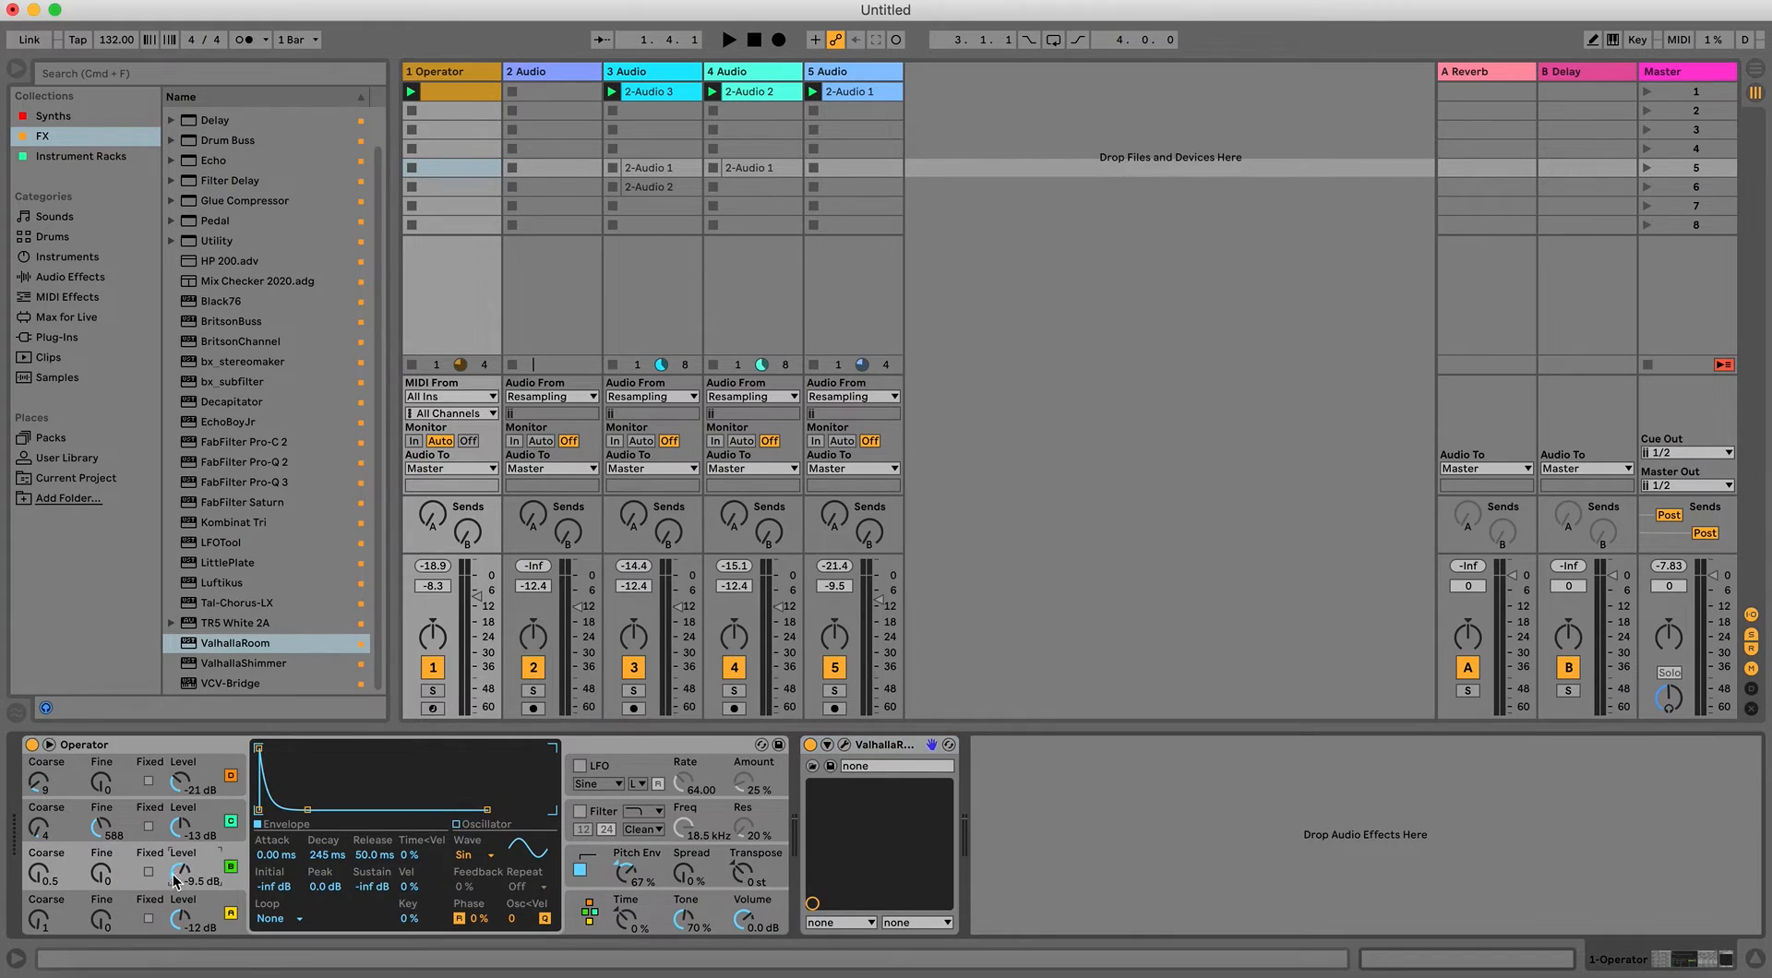
{"action": "left_click_drag", "start_coordinate": [452, 70], "coordinate": [904, 74]}
Insert a new MIDI track and place it ahead of the empty audio track.
{"action": "left_click", "coordinate": [451, 74]}
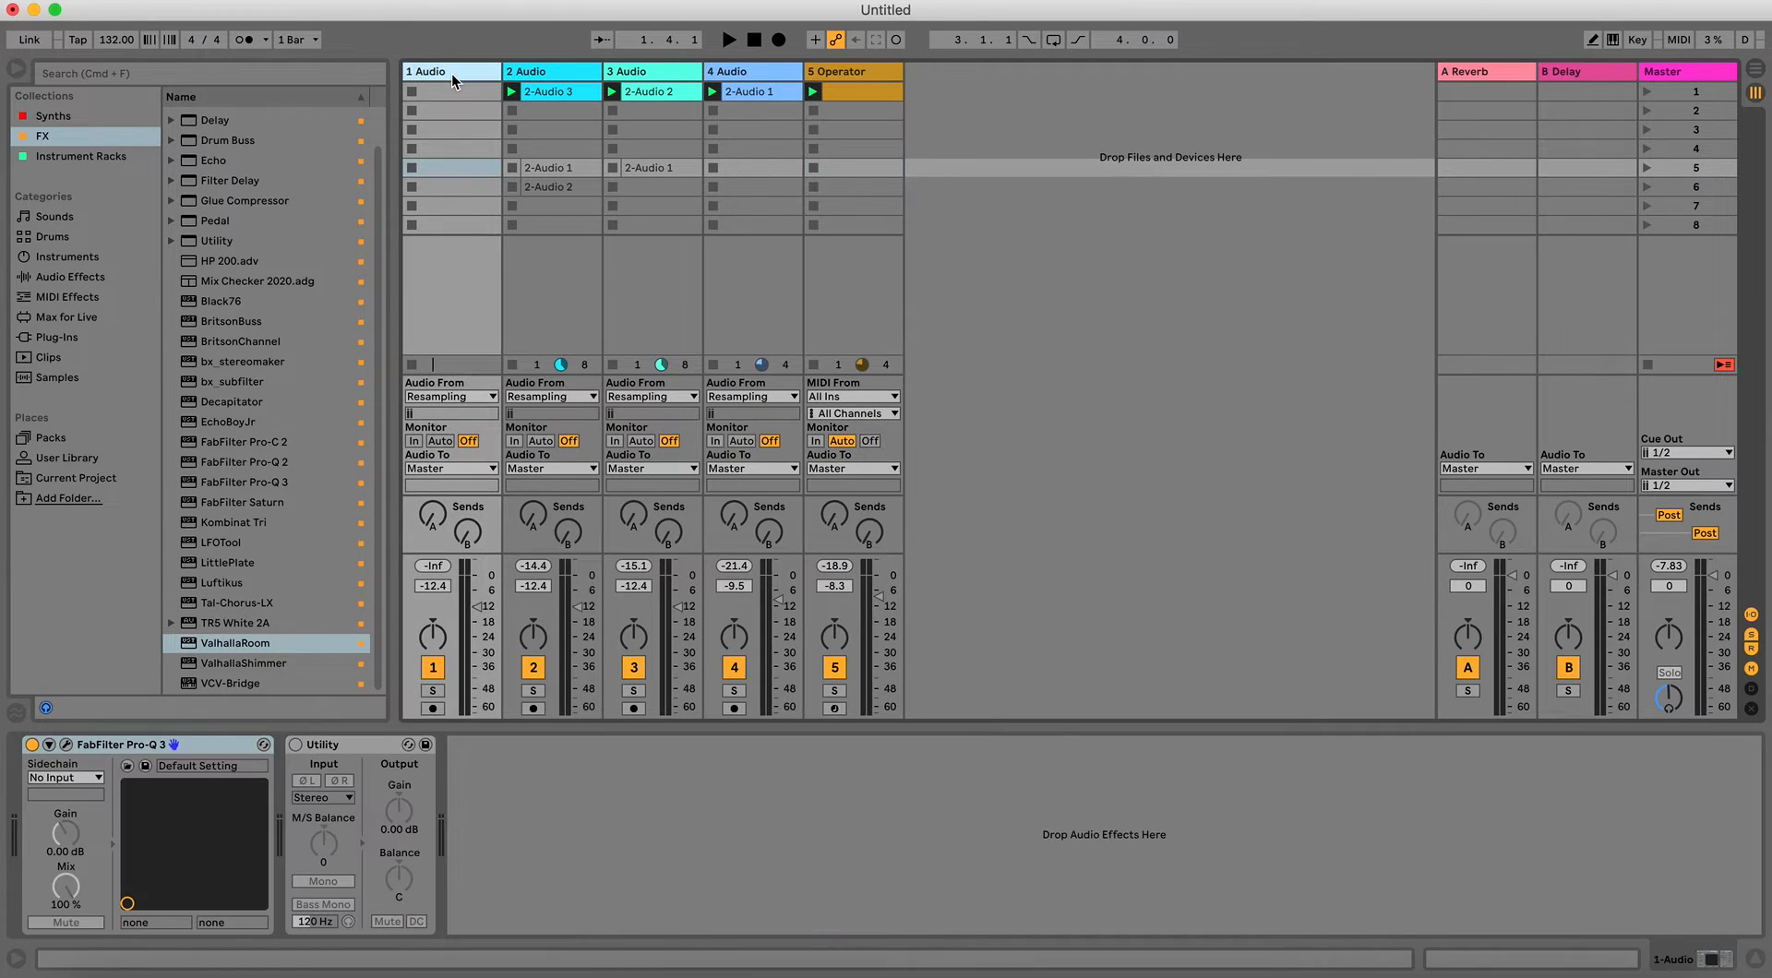
{"action": "key", "text": "super+shift+t"}
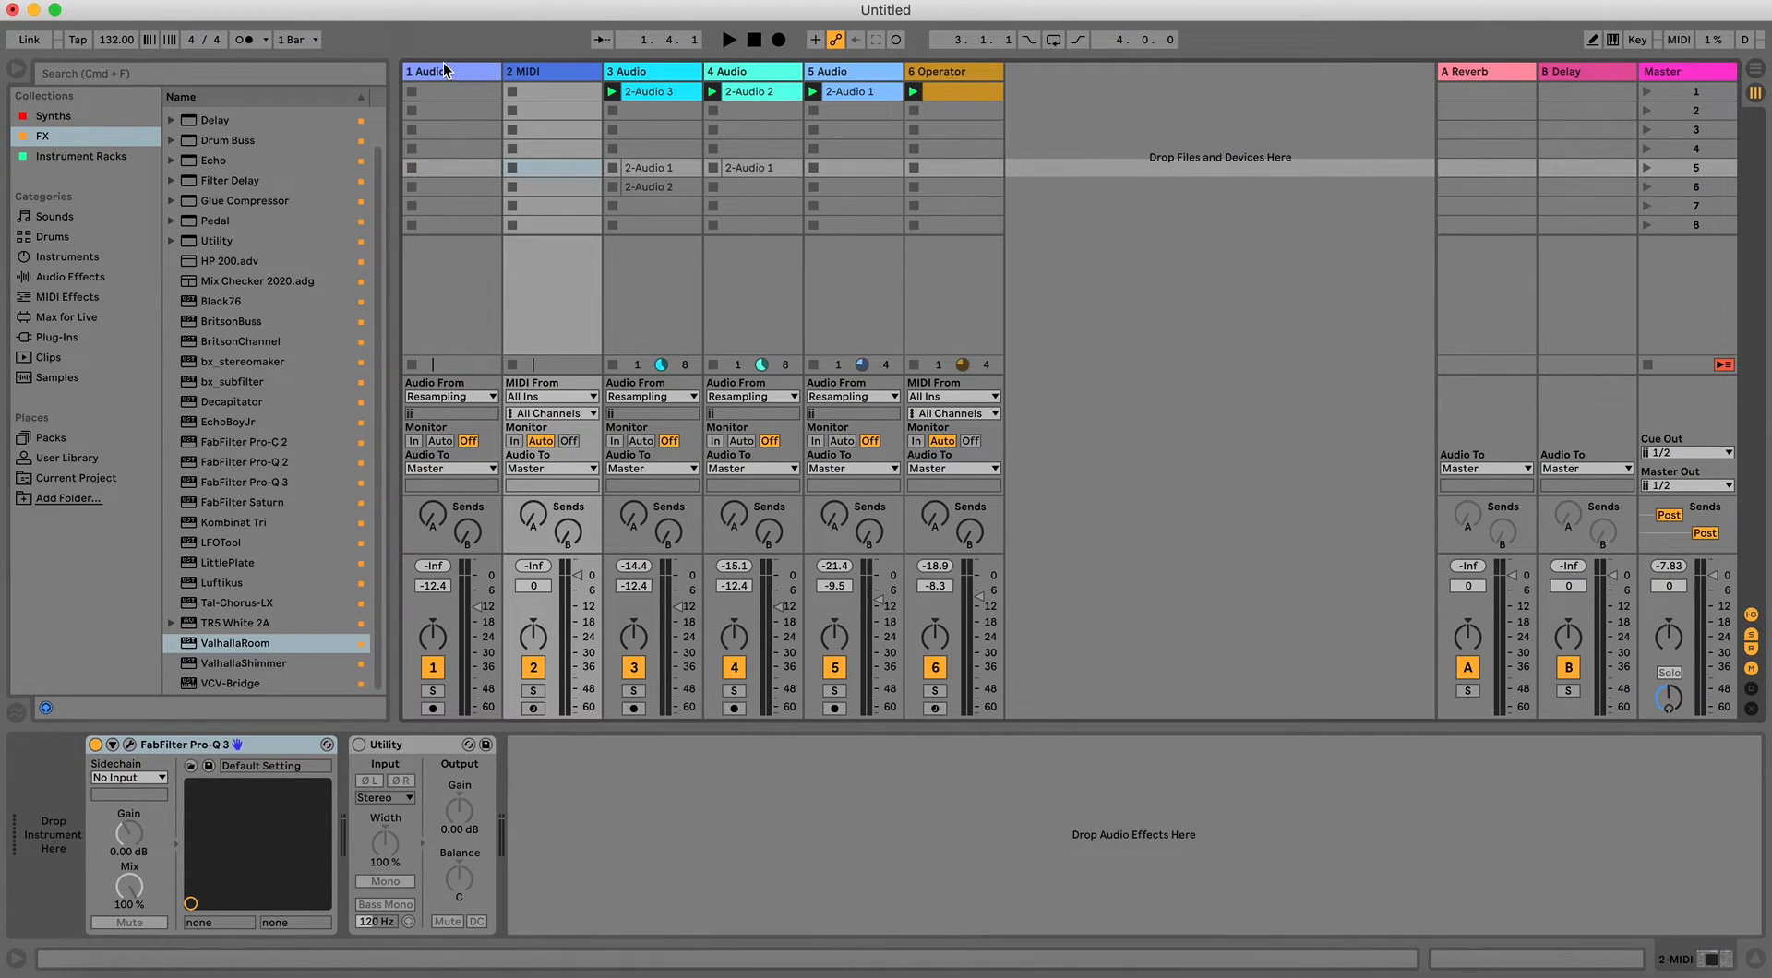
{"action": "left_click_drag", "start_coordinate": [444, 71], "coordinate": [591, 65]}
{"action": "left_click_drag", "start_coordinate": [468, 76], "coordinate": [600, 76]}
Load a new Operator from the Synths collection on its own track and move that track to the first position.
{"action": "left_click", "coordinate": [65, 118]}
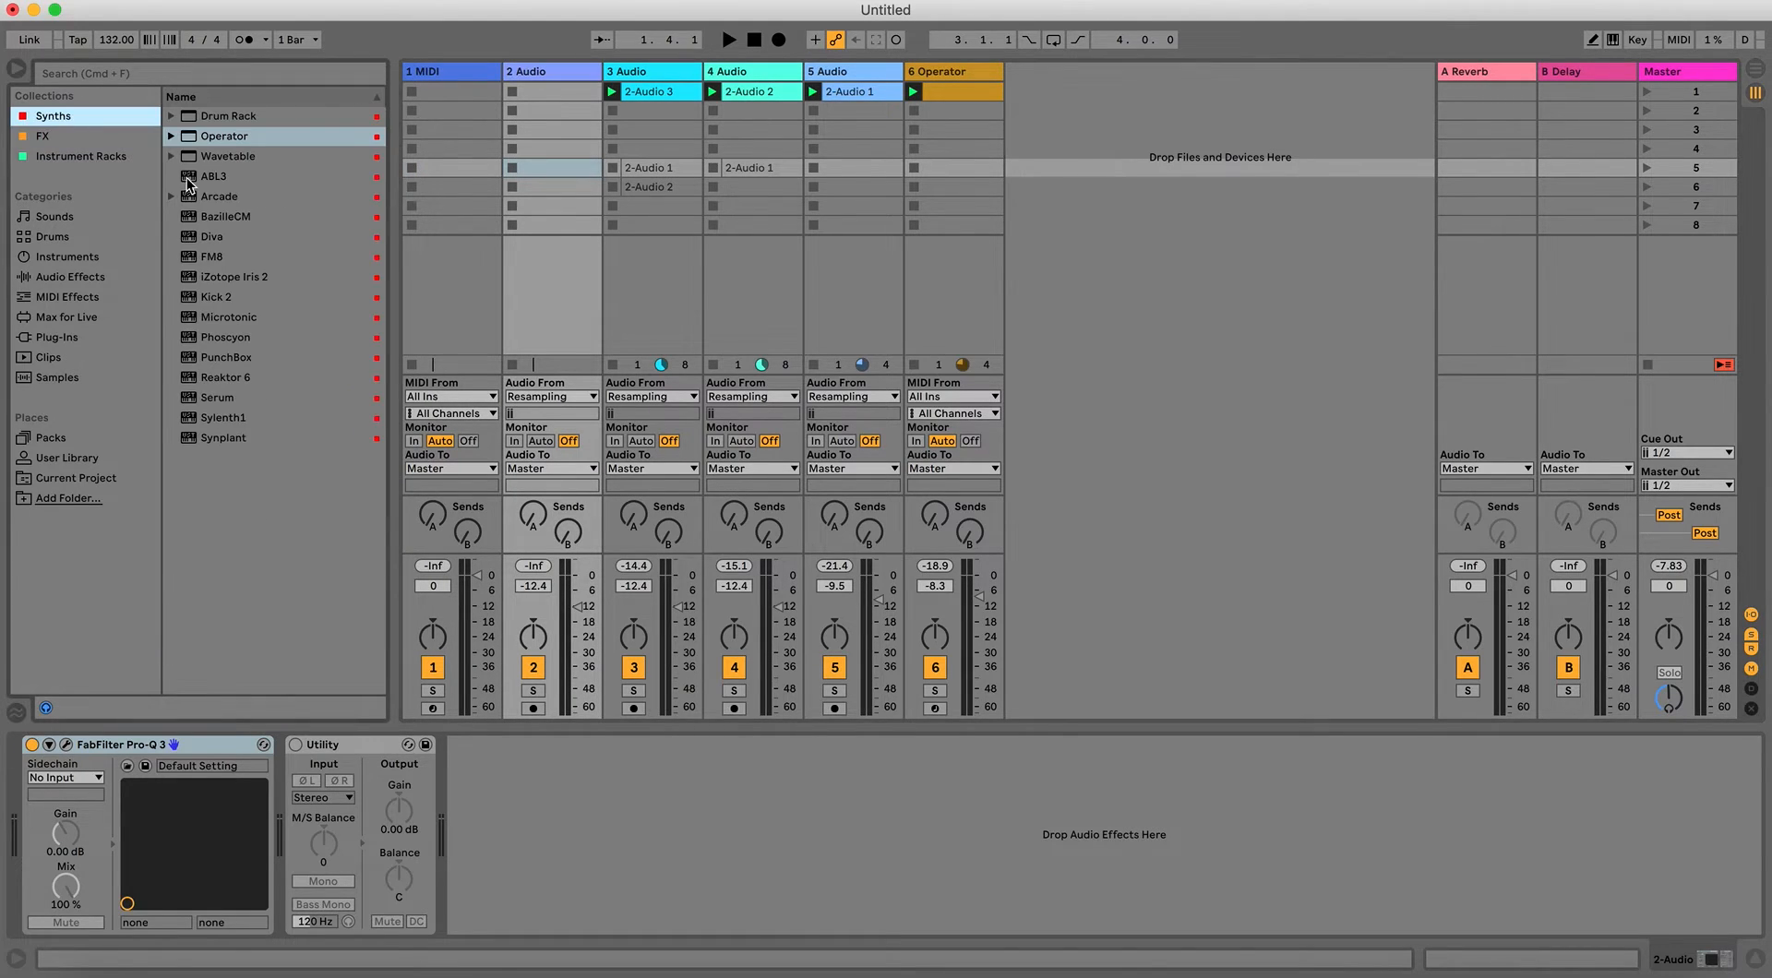
{"action": "double_click", "coordinate": [219, 138]}
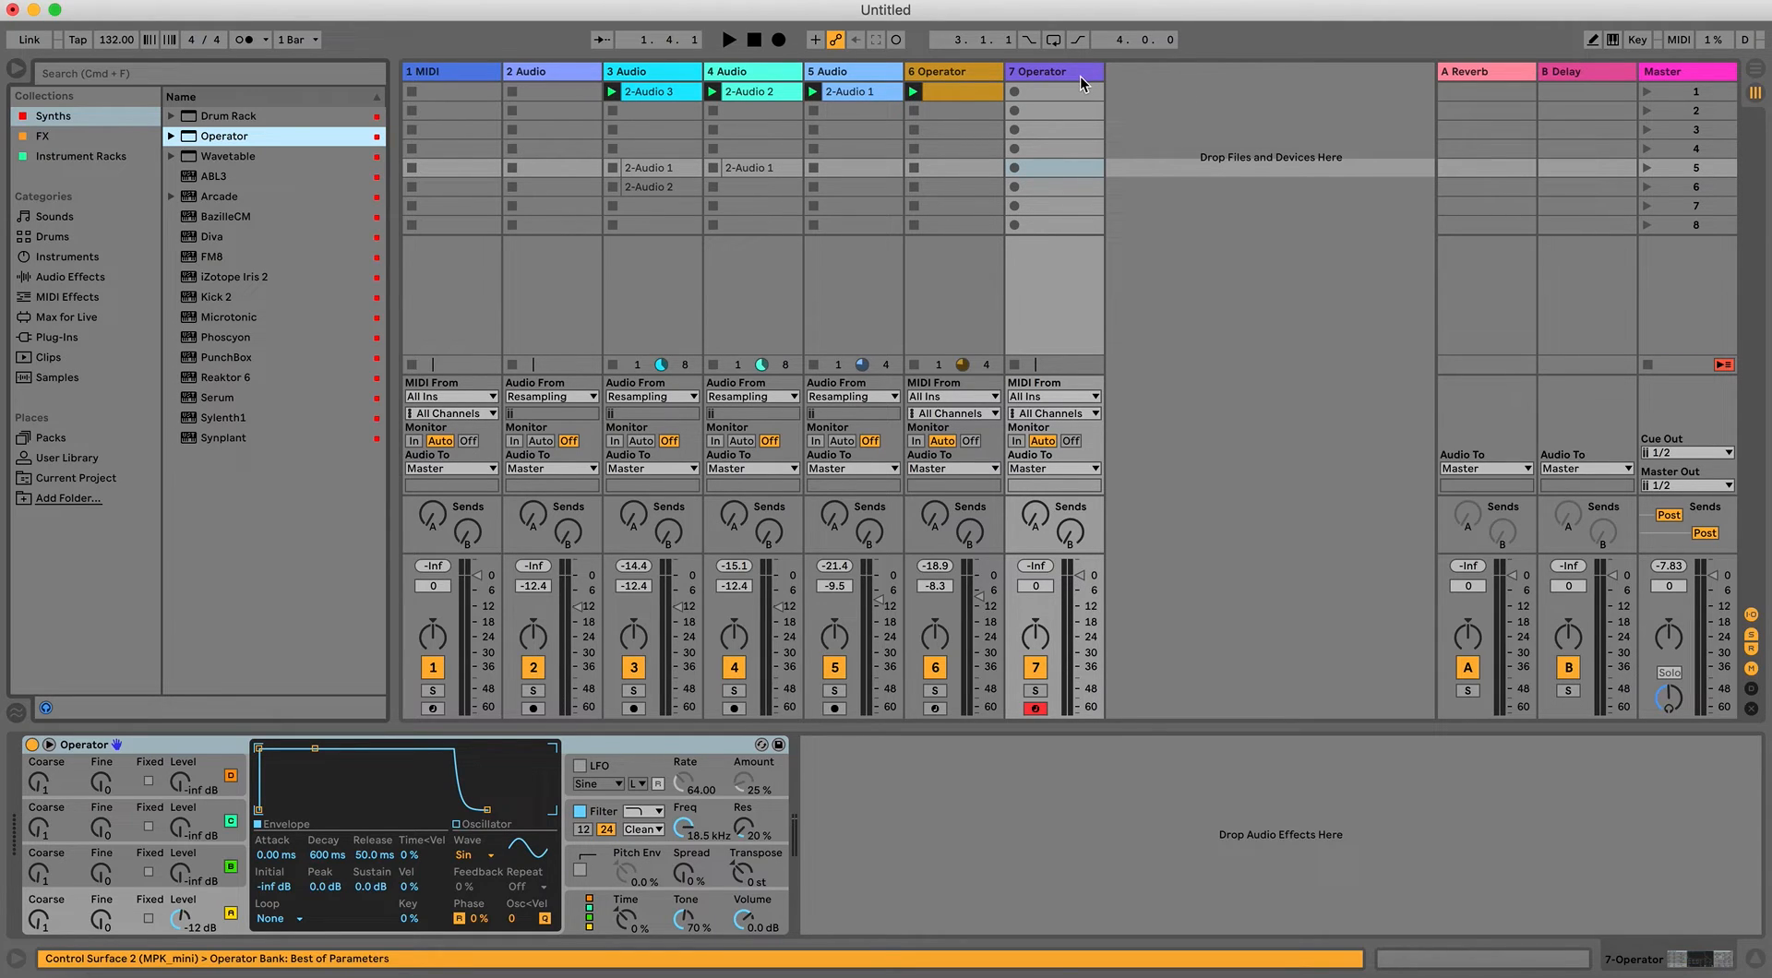
{"action": "left_click_drag", "start_coordinate": [1080, 75], "coordinate": [415, 69]}
Delete the empty MIDI track and create a MIDI clip in the new Operator track's first slot.
{"action": "left_click", "coordinate": [561, 72]}
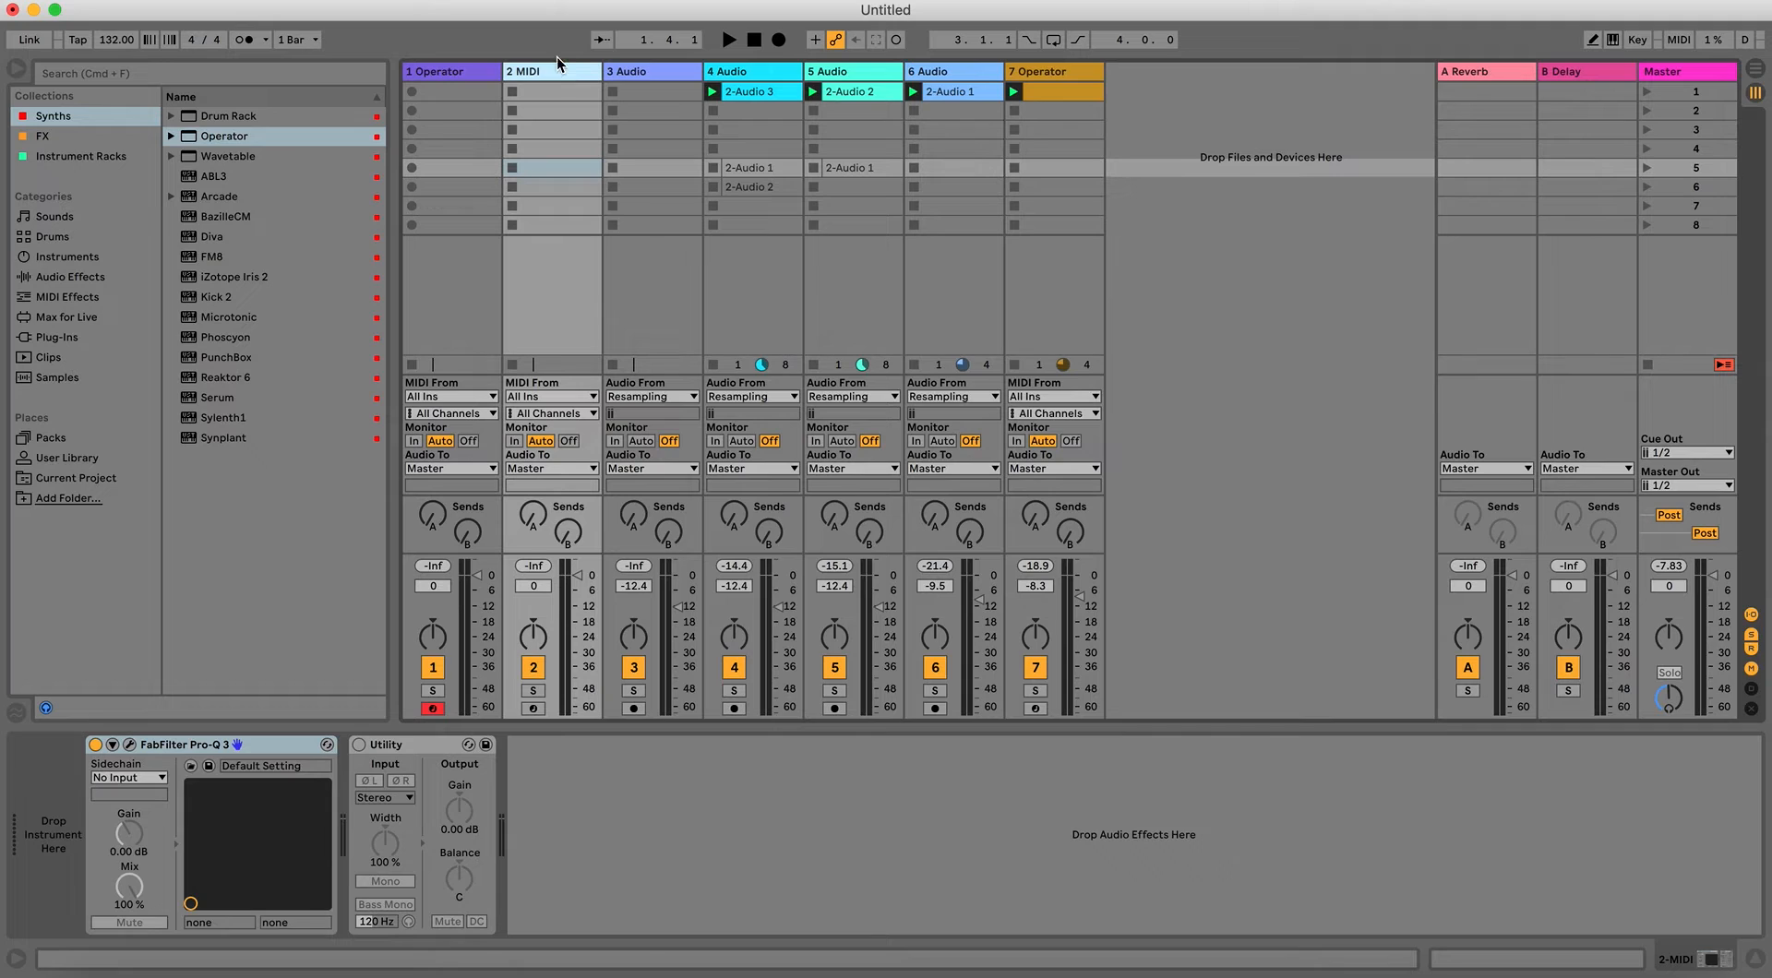
{"action": "key", "text": "Delete"}
{"action": "double_click", "coordinate": [452, 92]}
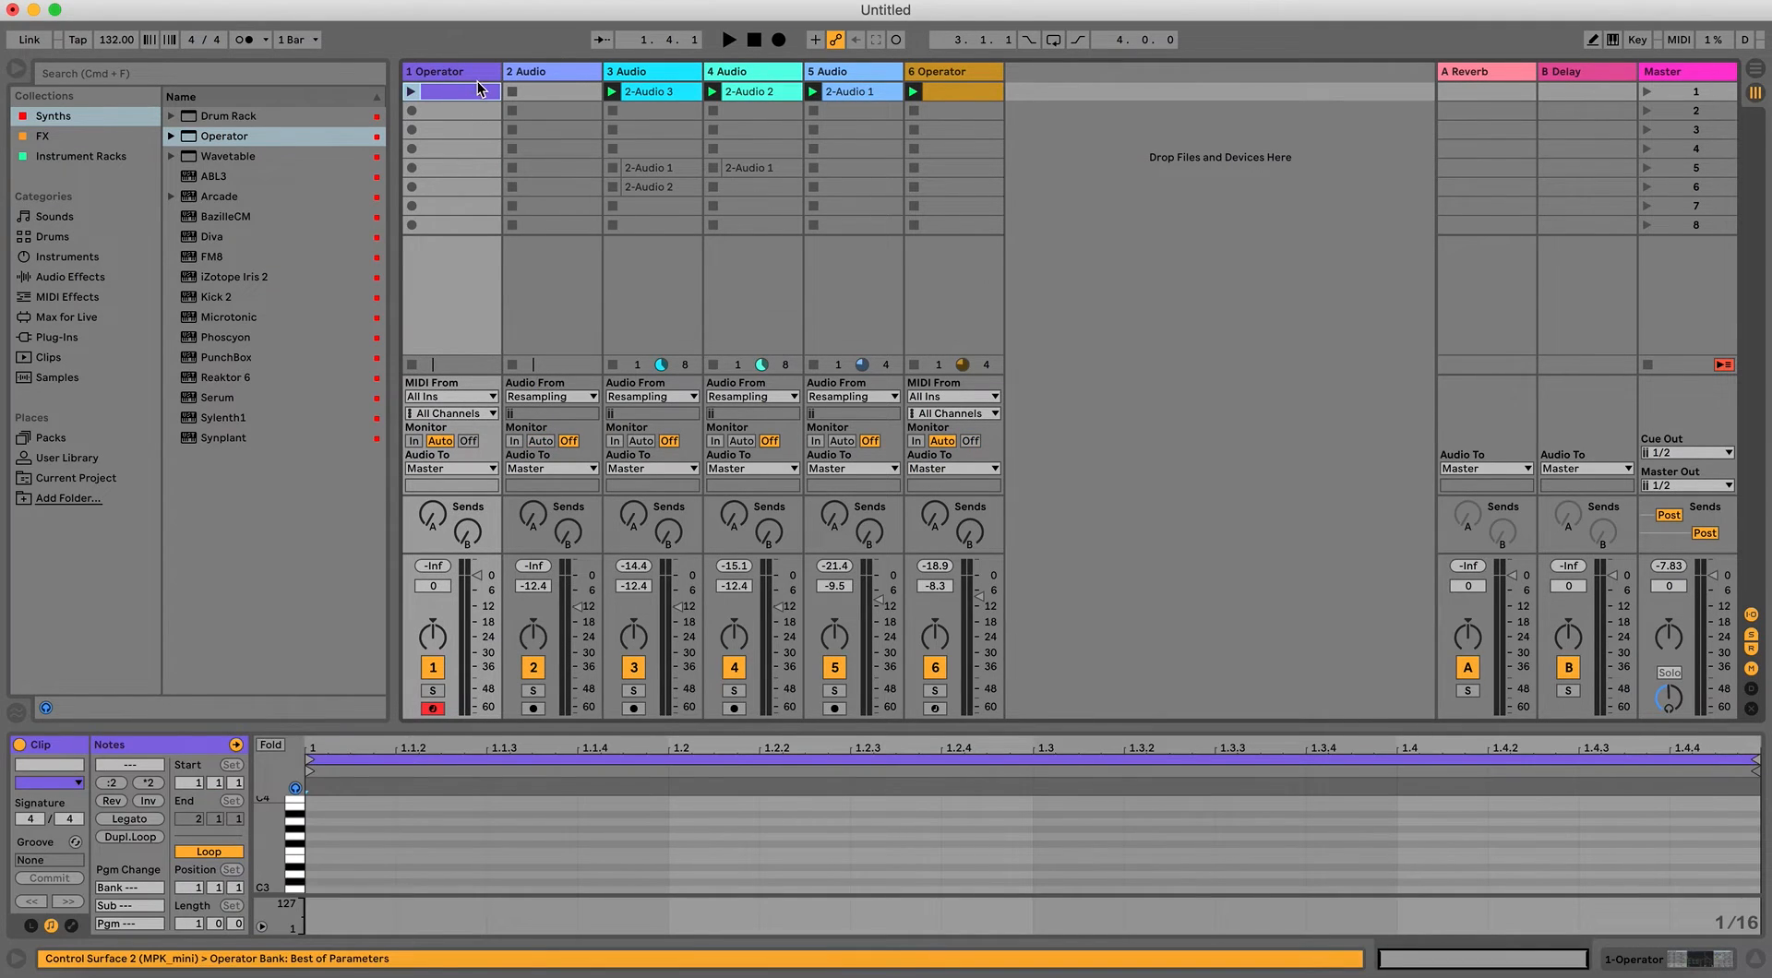
Set the ValhallaRoom mix on the last Operator track to 11.5 % and check it during playback.
{"action": "key", "text": "space"}
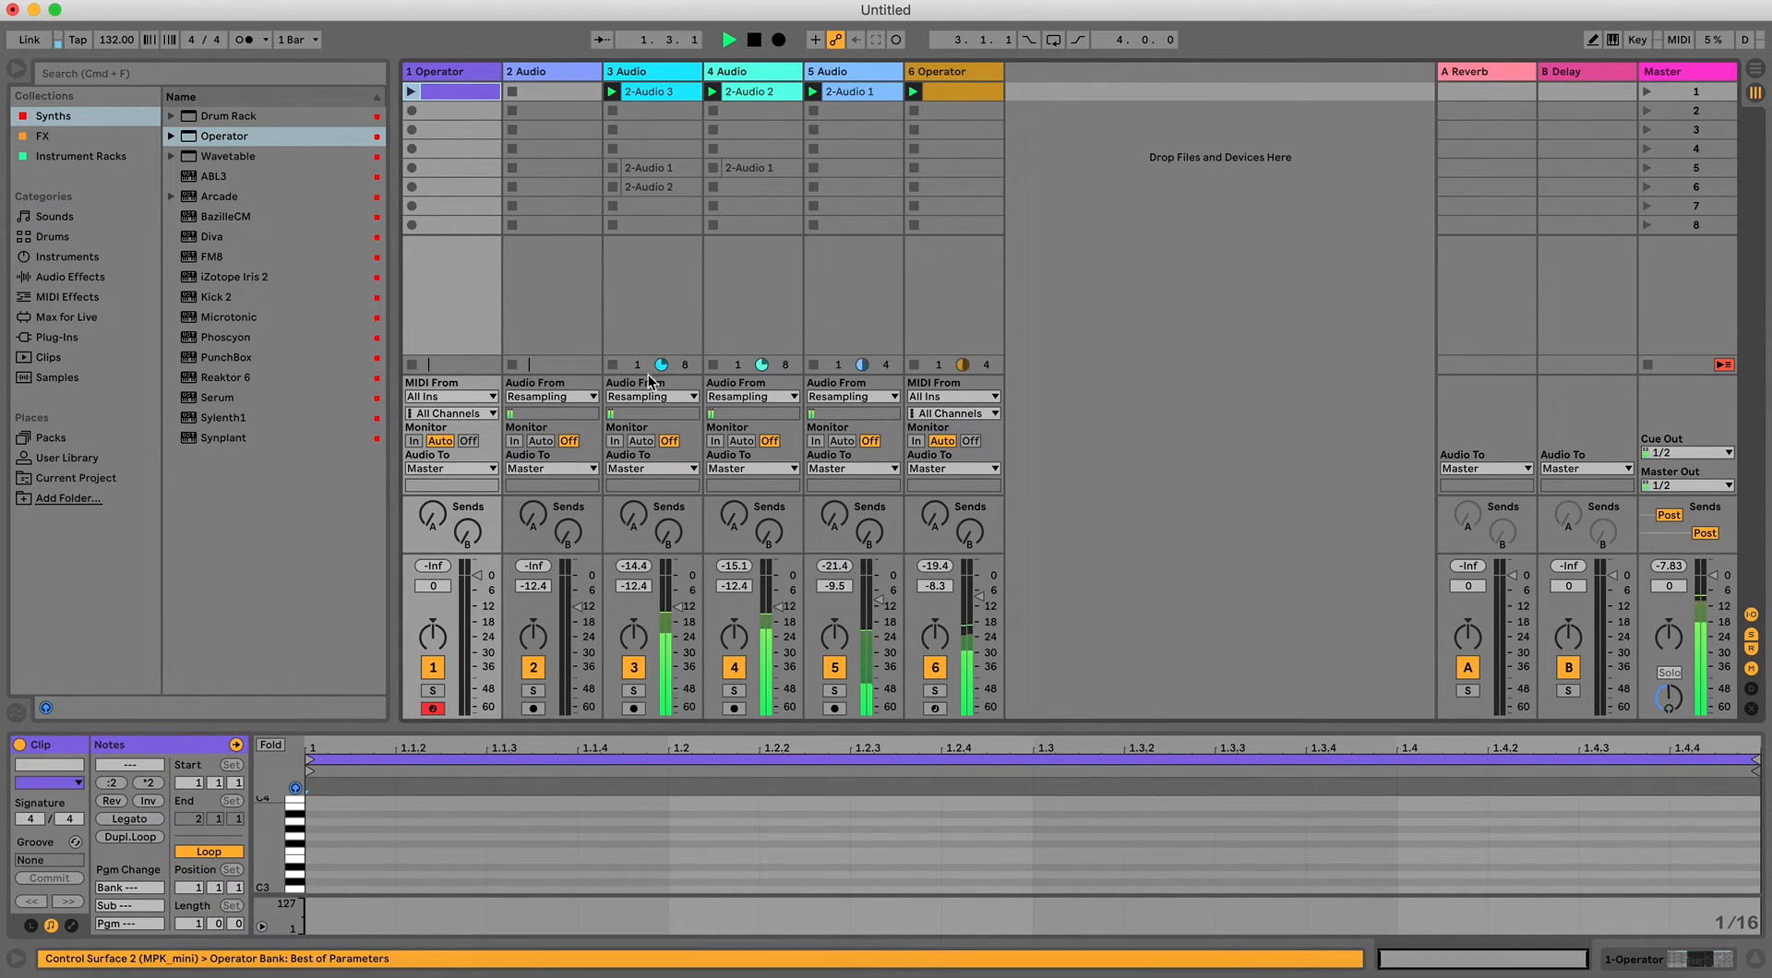
{"action": "left_click", "coordinate": [930, 71]}
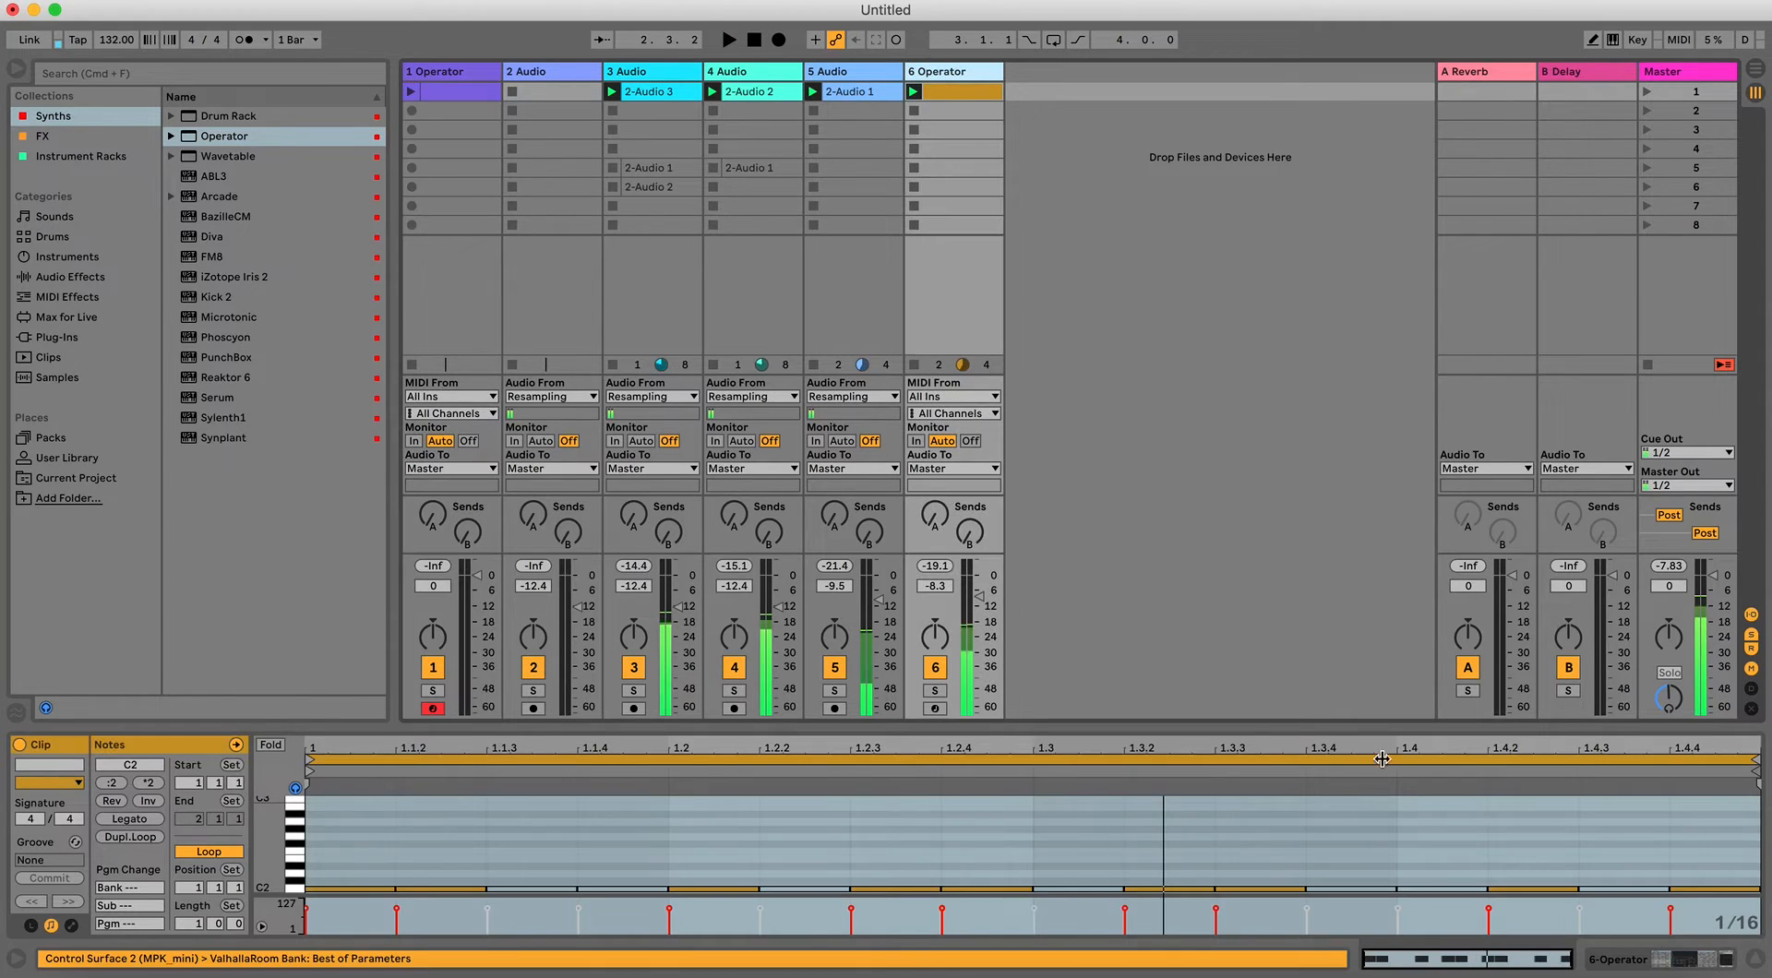
{"action": "left_click", "coordinate": [1604, 971]}
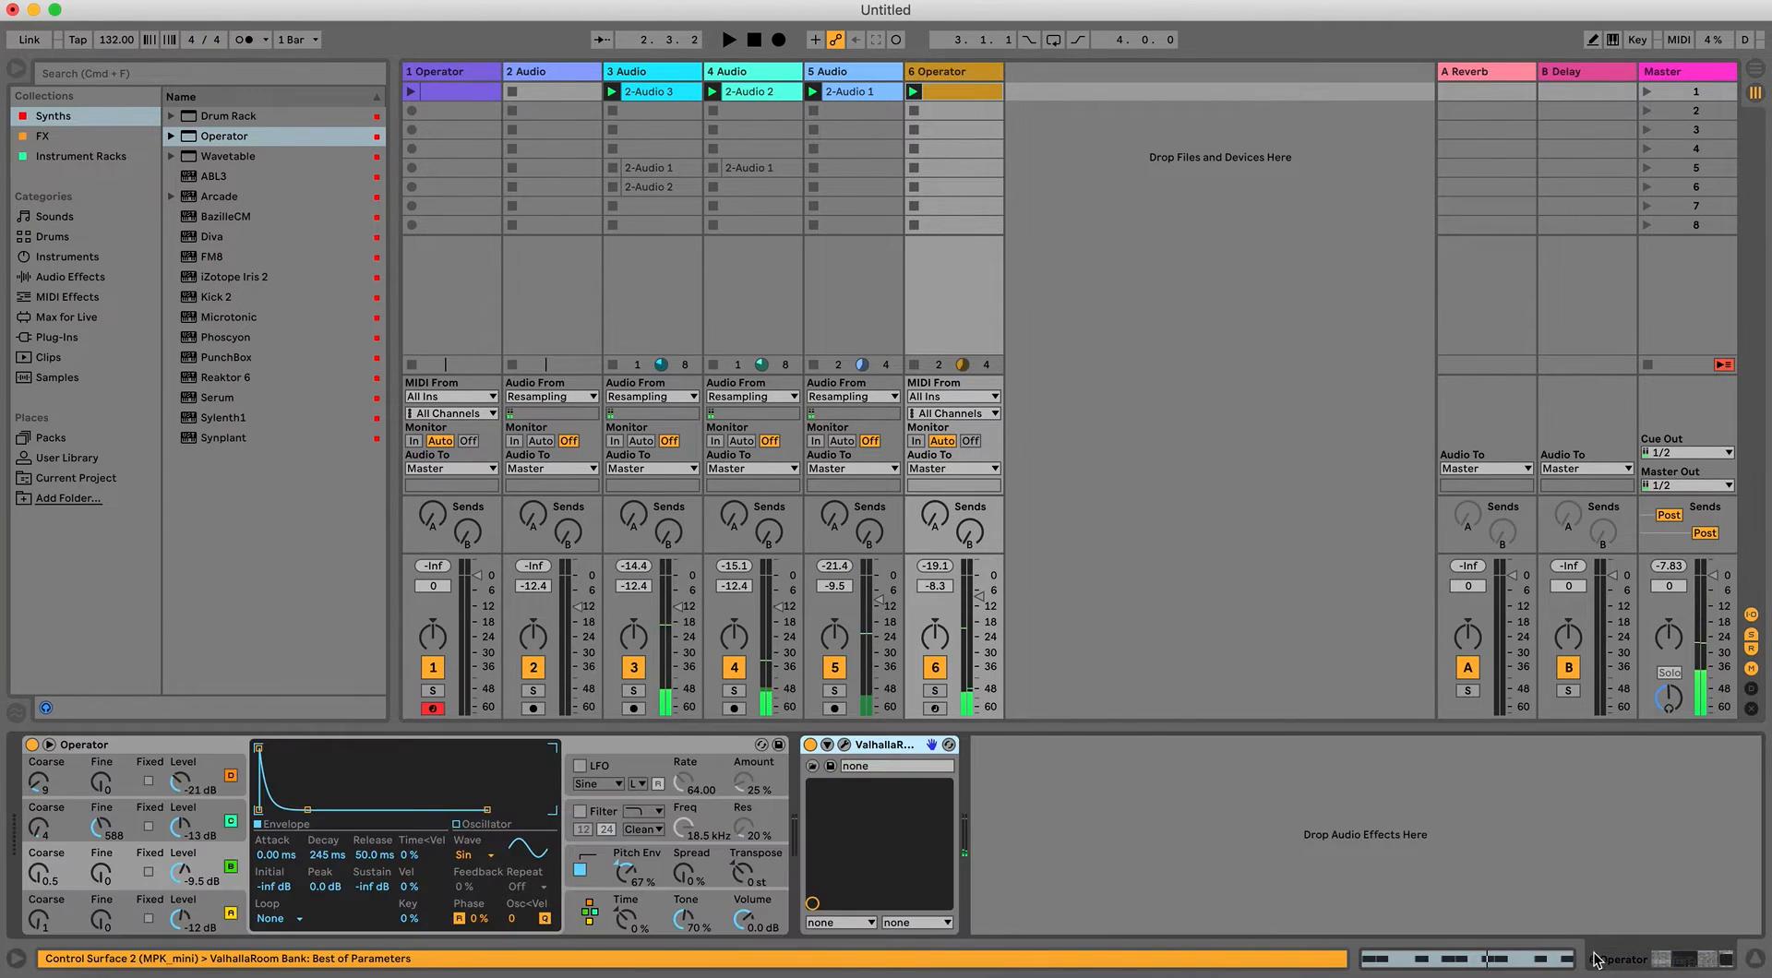
{"action": "left_click", "coordinate": [844, 745]}
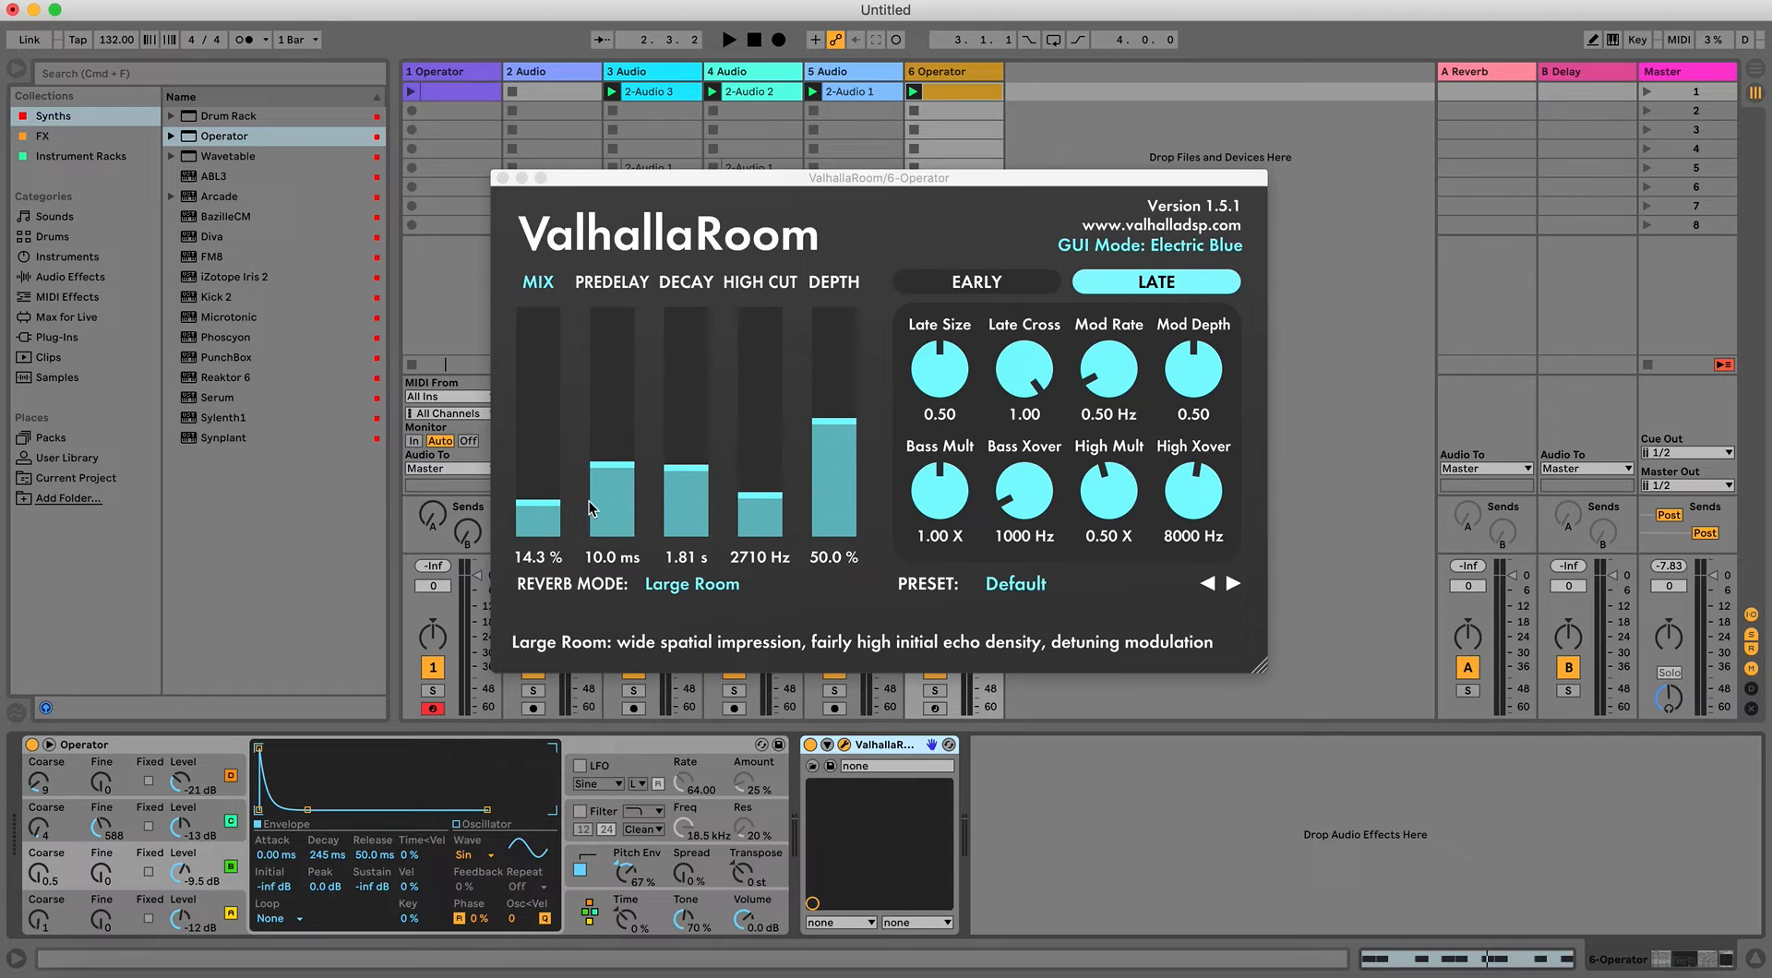
{"action": "left_click_drag", "start_coordinate": [547, 520], "coordinate": [544, 518]}
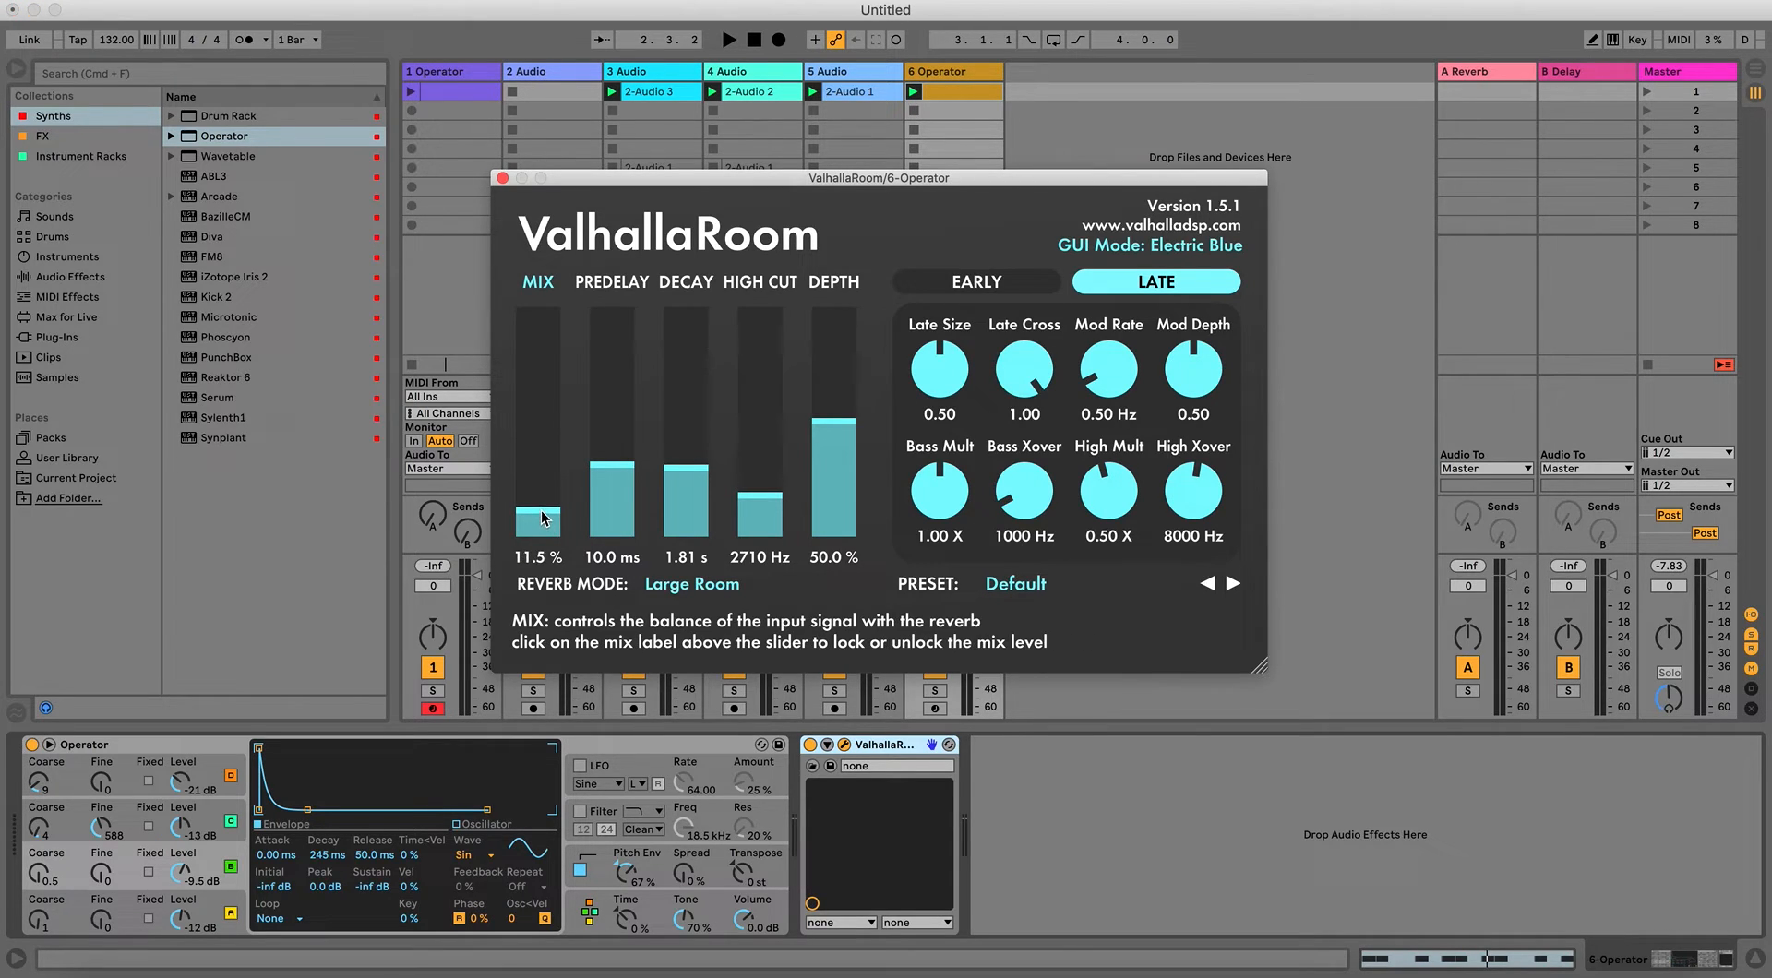
{"action": "left_click", "coordinate": [502, 178]}
{"action": "key", "text": "space"}
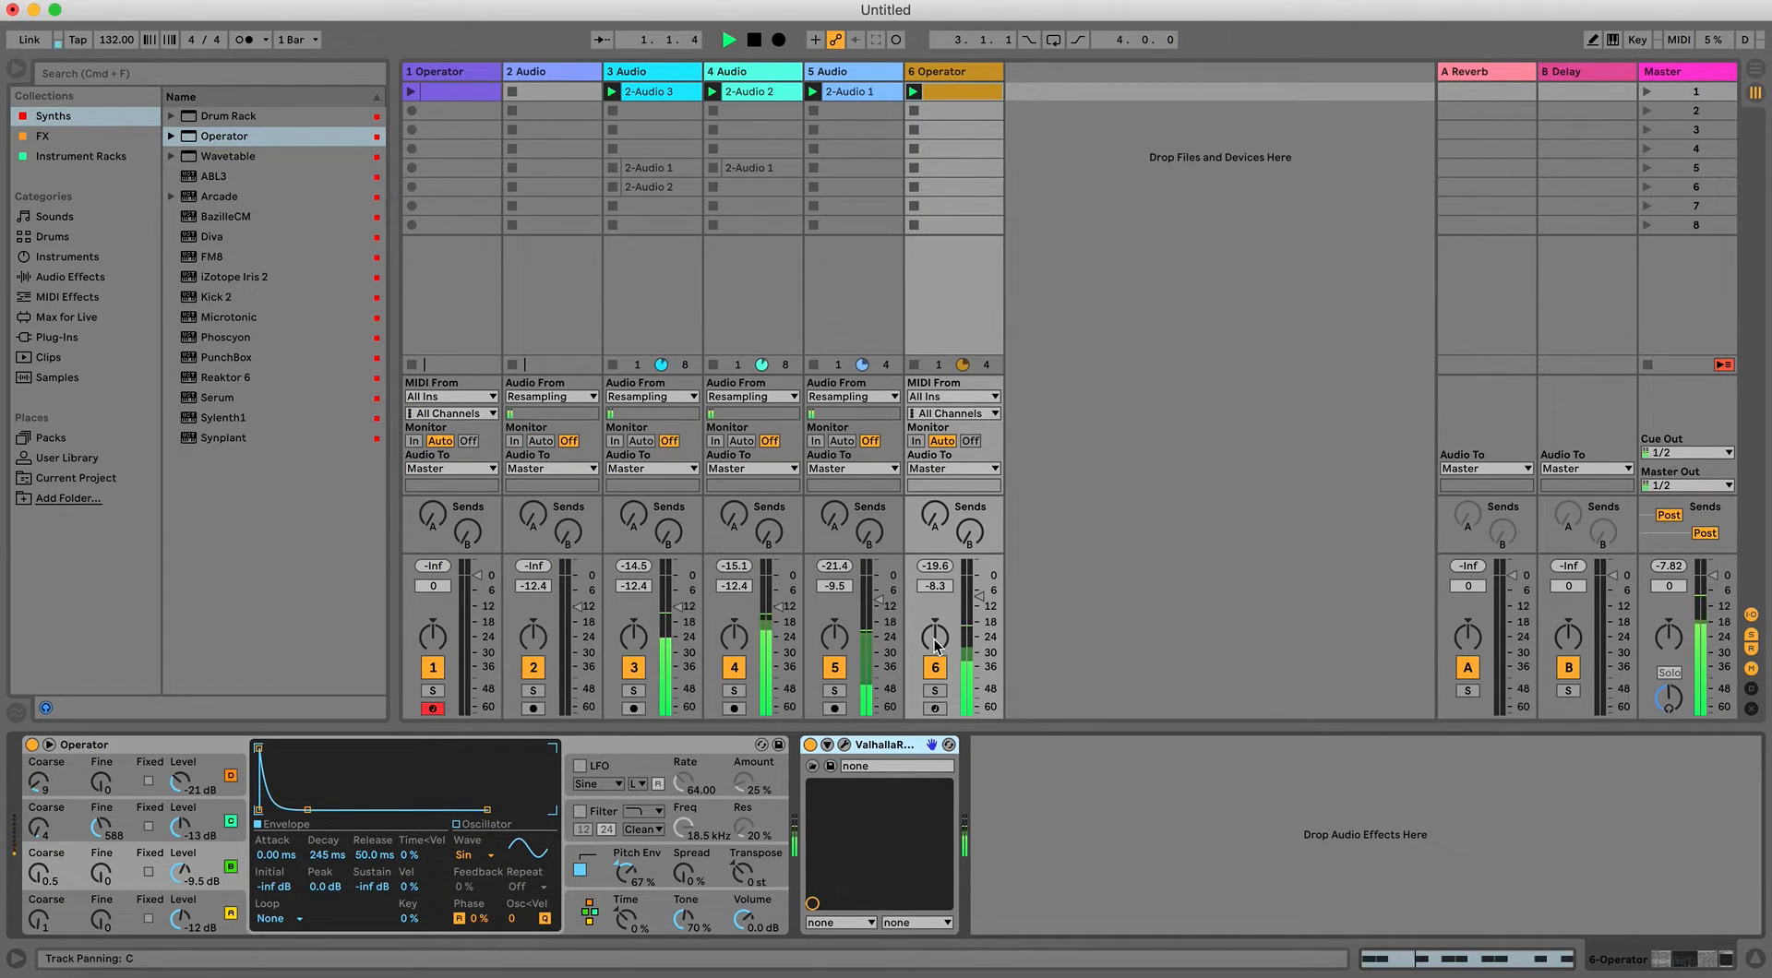
{"action": "key", "text": "space"}
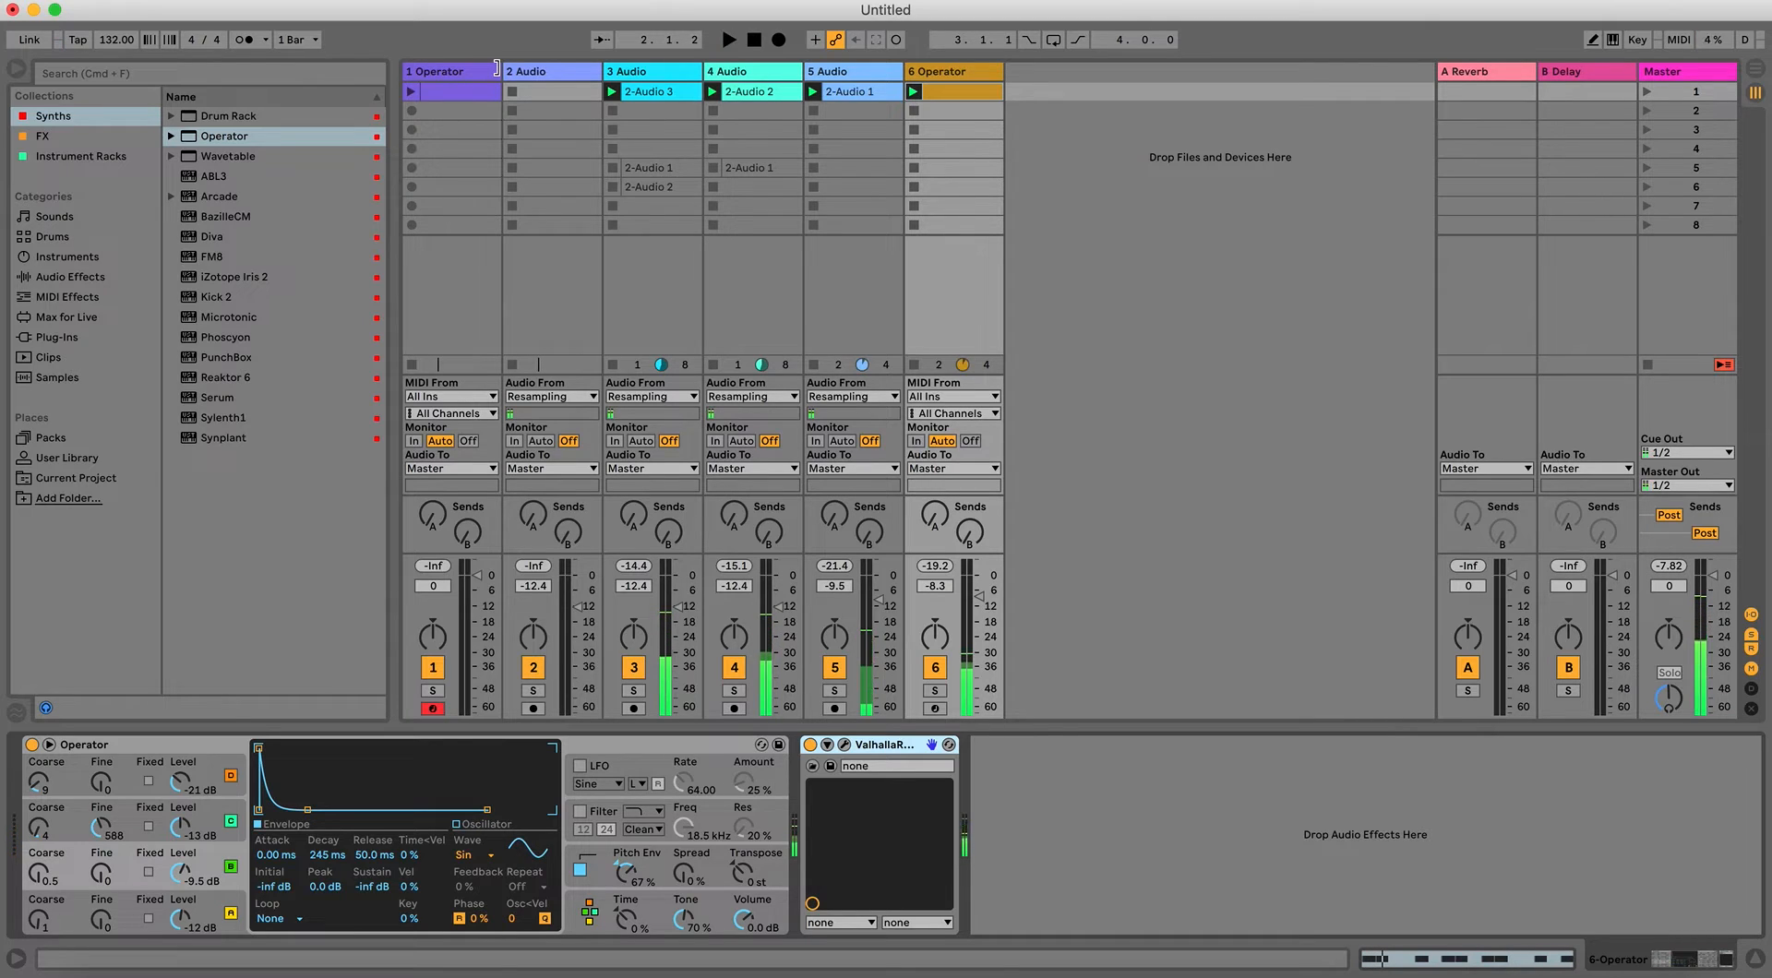
Try the algorithm with two parallel oscillator pairs in the first track's Operator and return to the four-oscillator stack.
{"action": "left_click", "coordinate": [453, 74]}
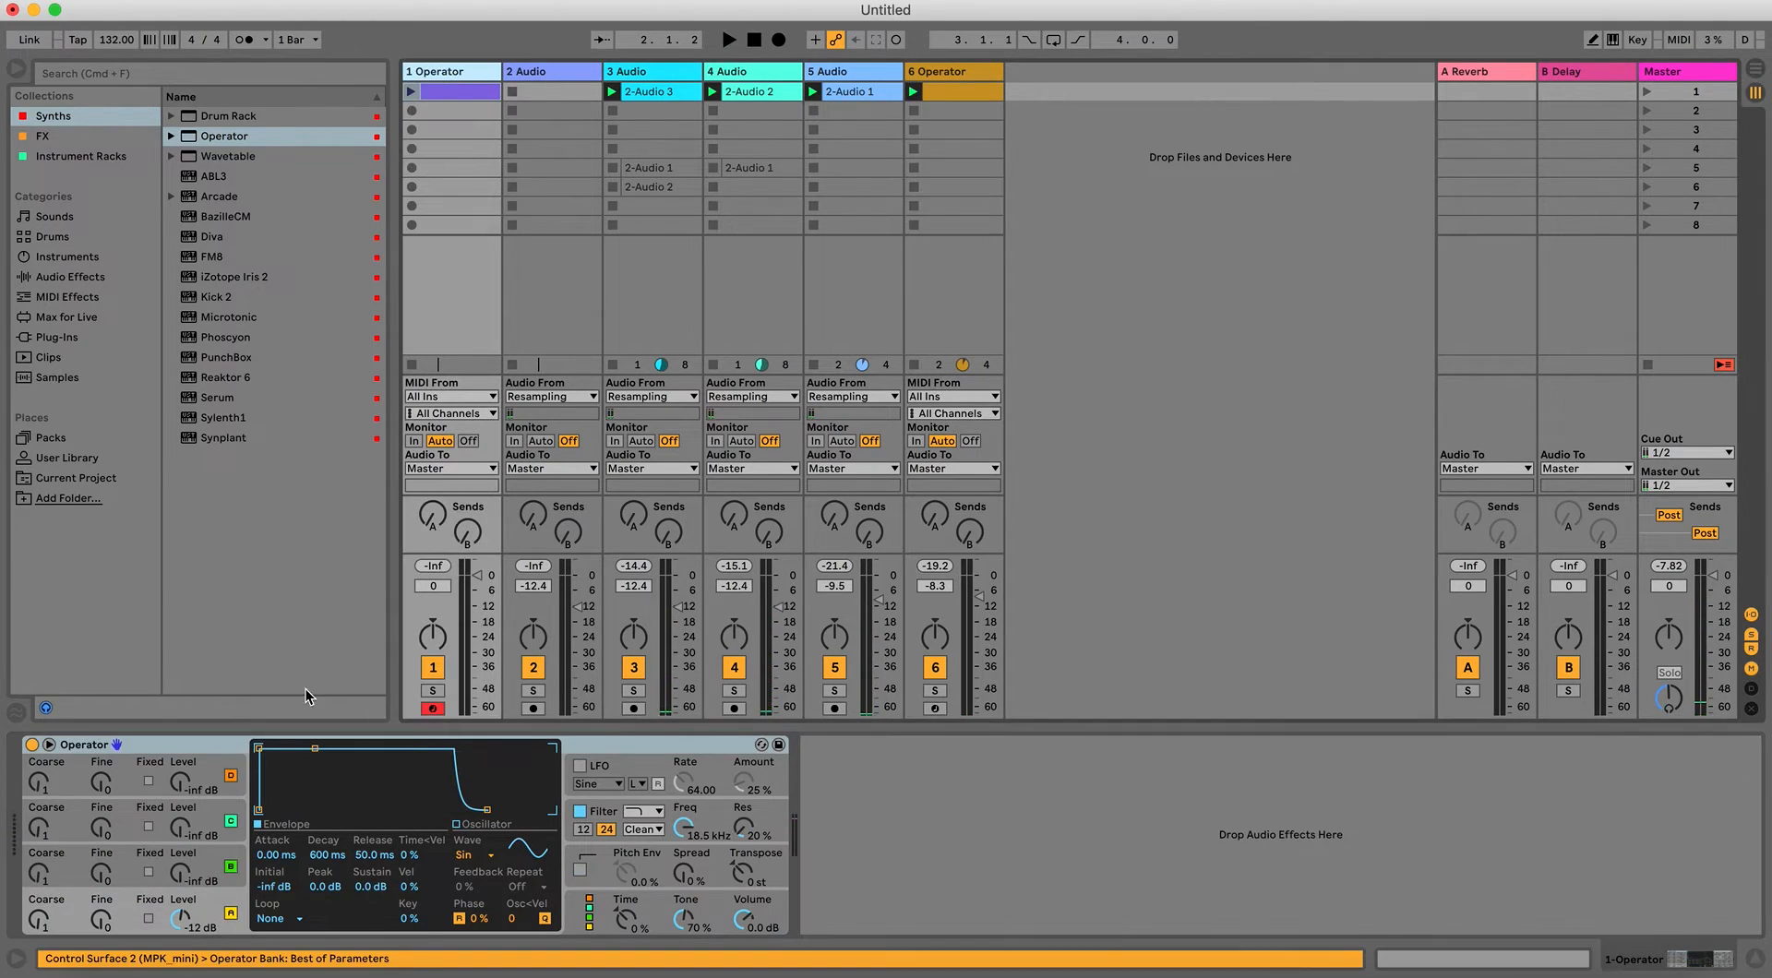
{"action": "left_click", "coordinate": [590, 926]}
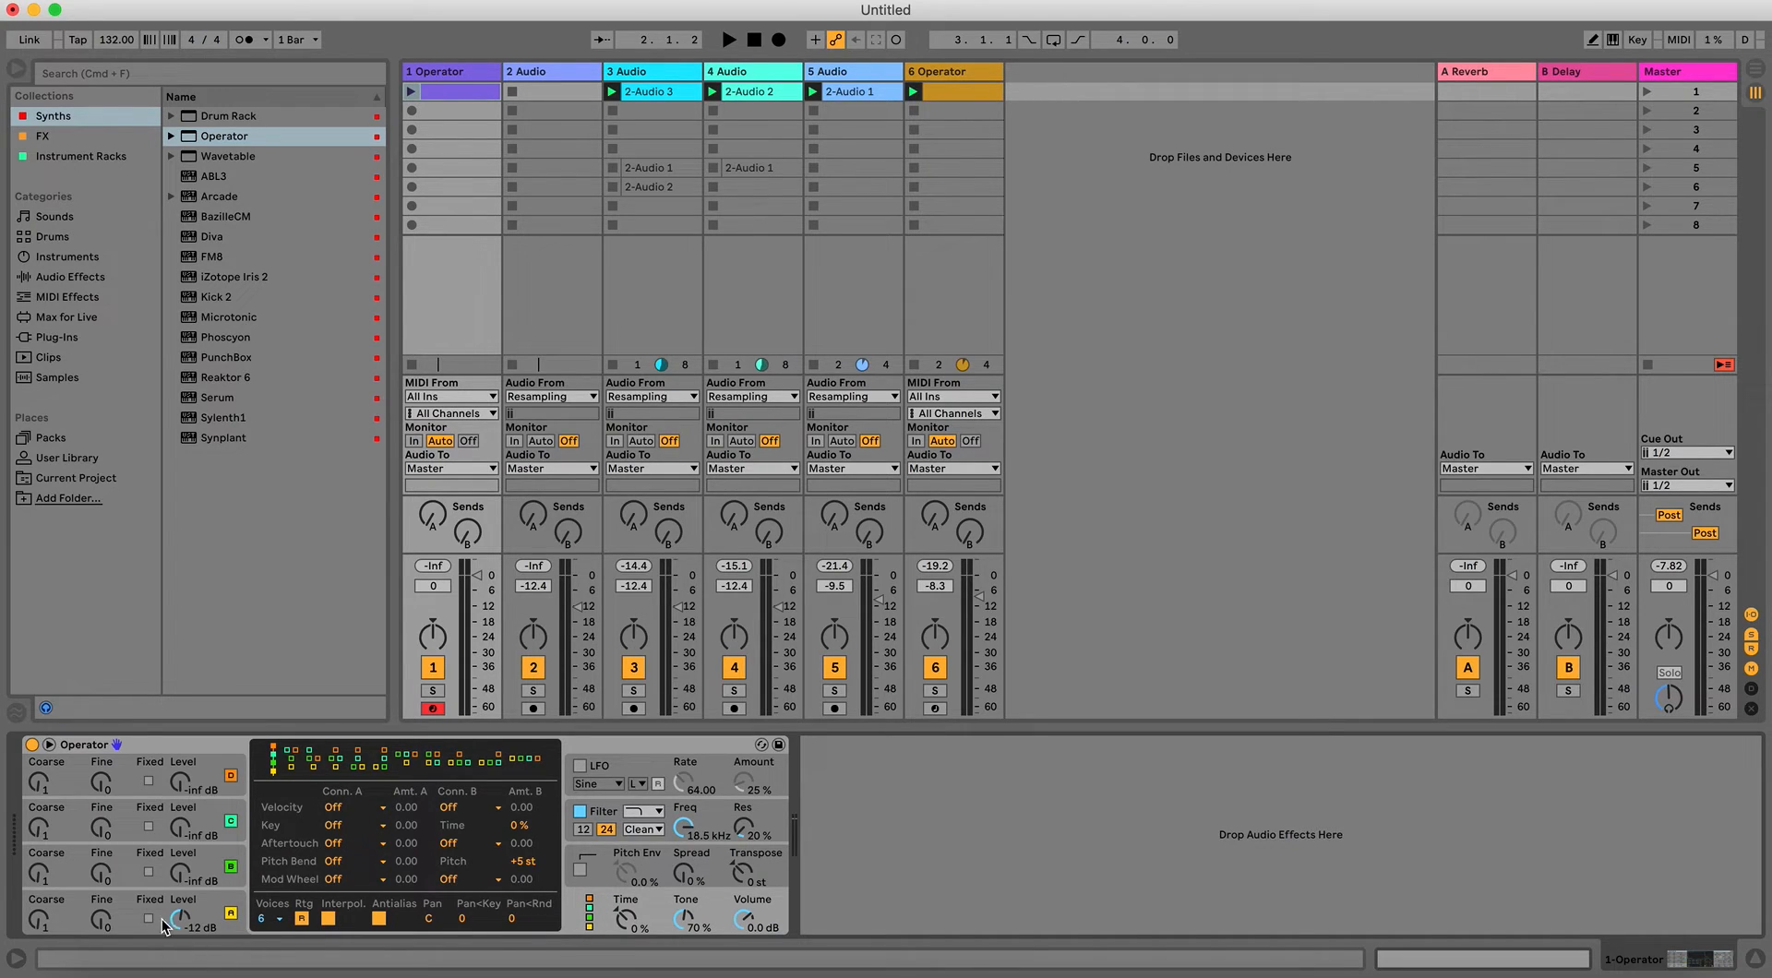
{"action": "left_click", "coordinate": [433, 763]}
{"action": "left_click", "coordinate": [205, 915]}
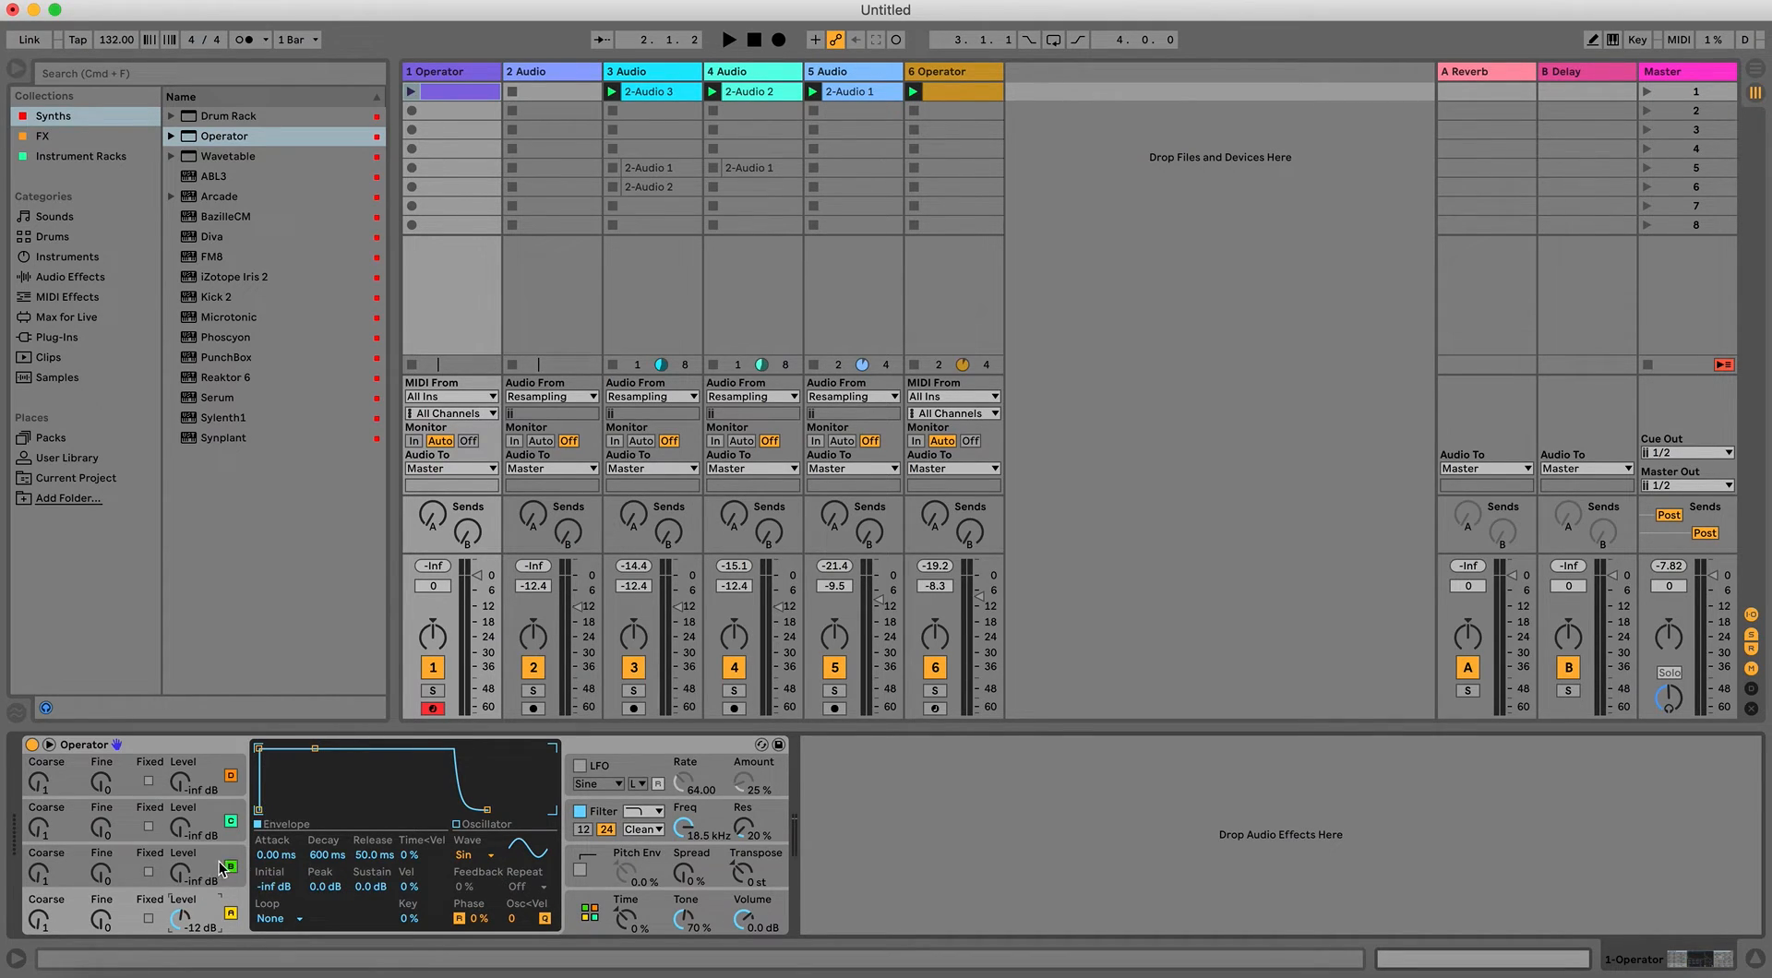
{"action": "left_click", "coordinate": [602, 925]}
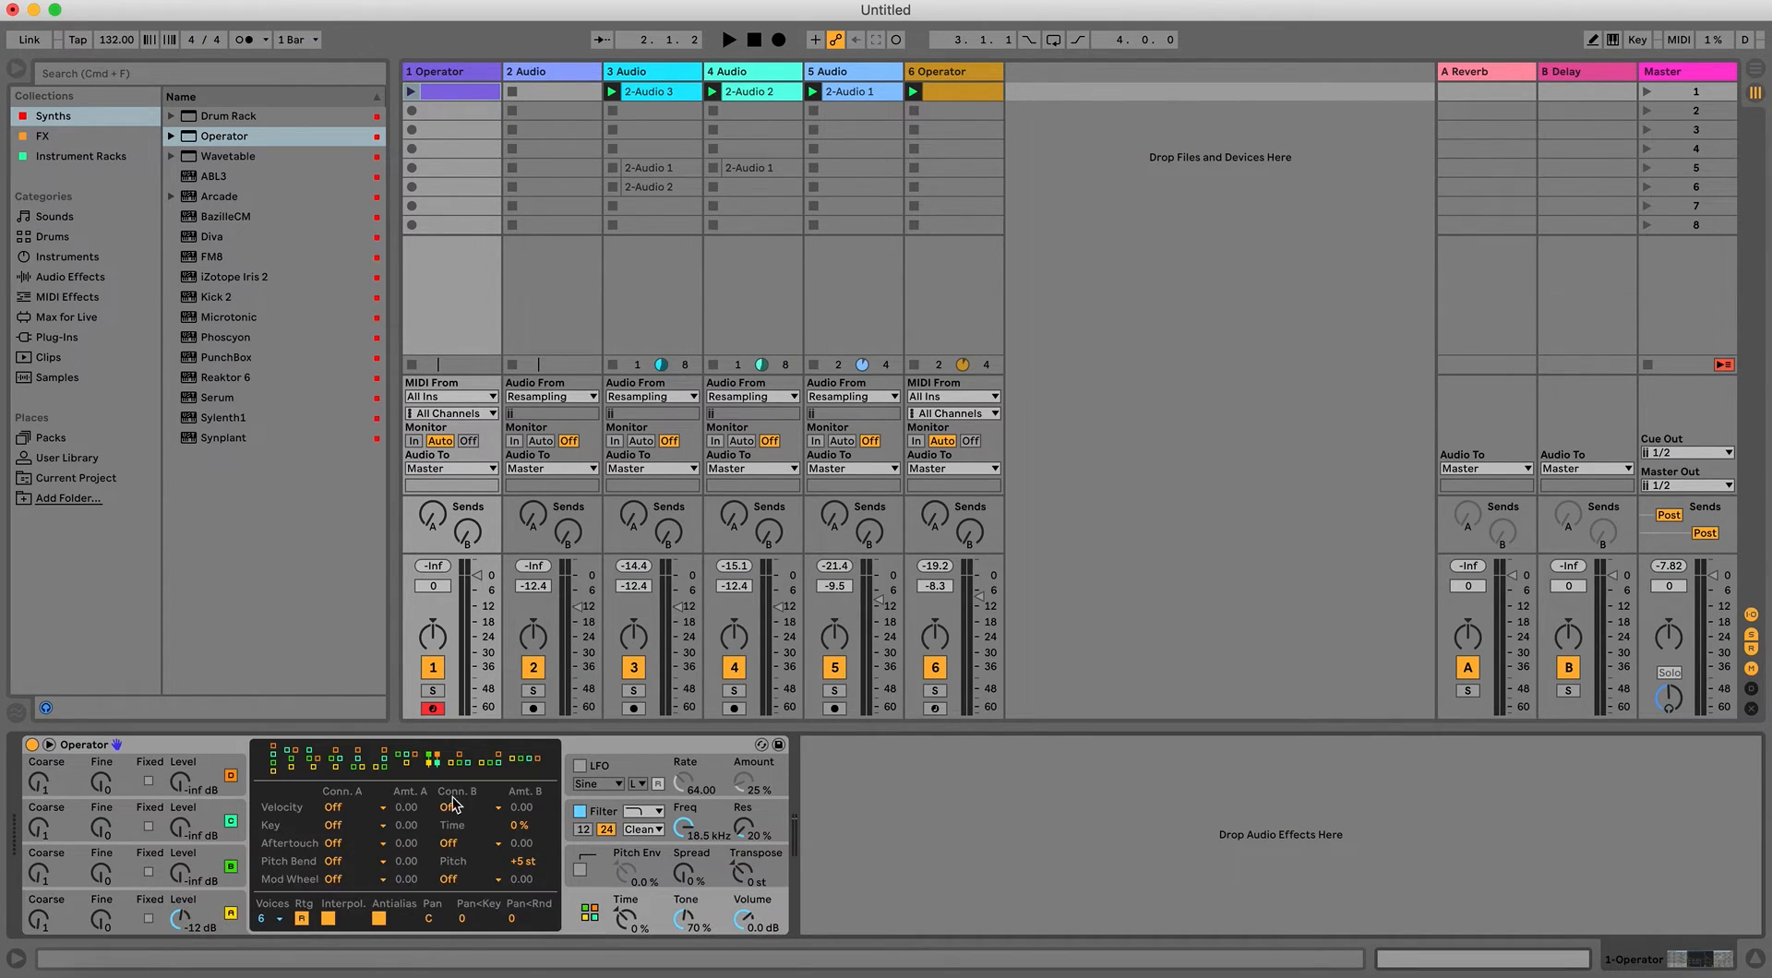
{"action": "left_click", "coordinate": [275, 763]}
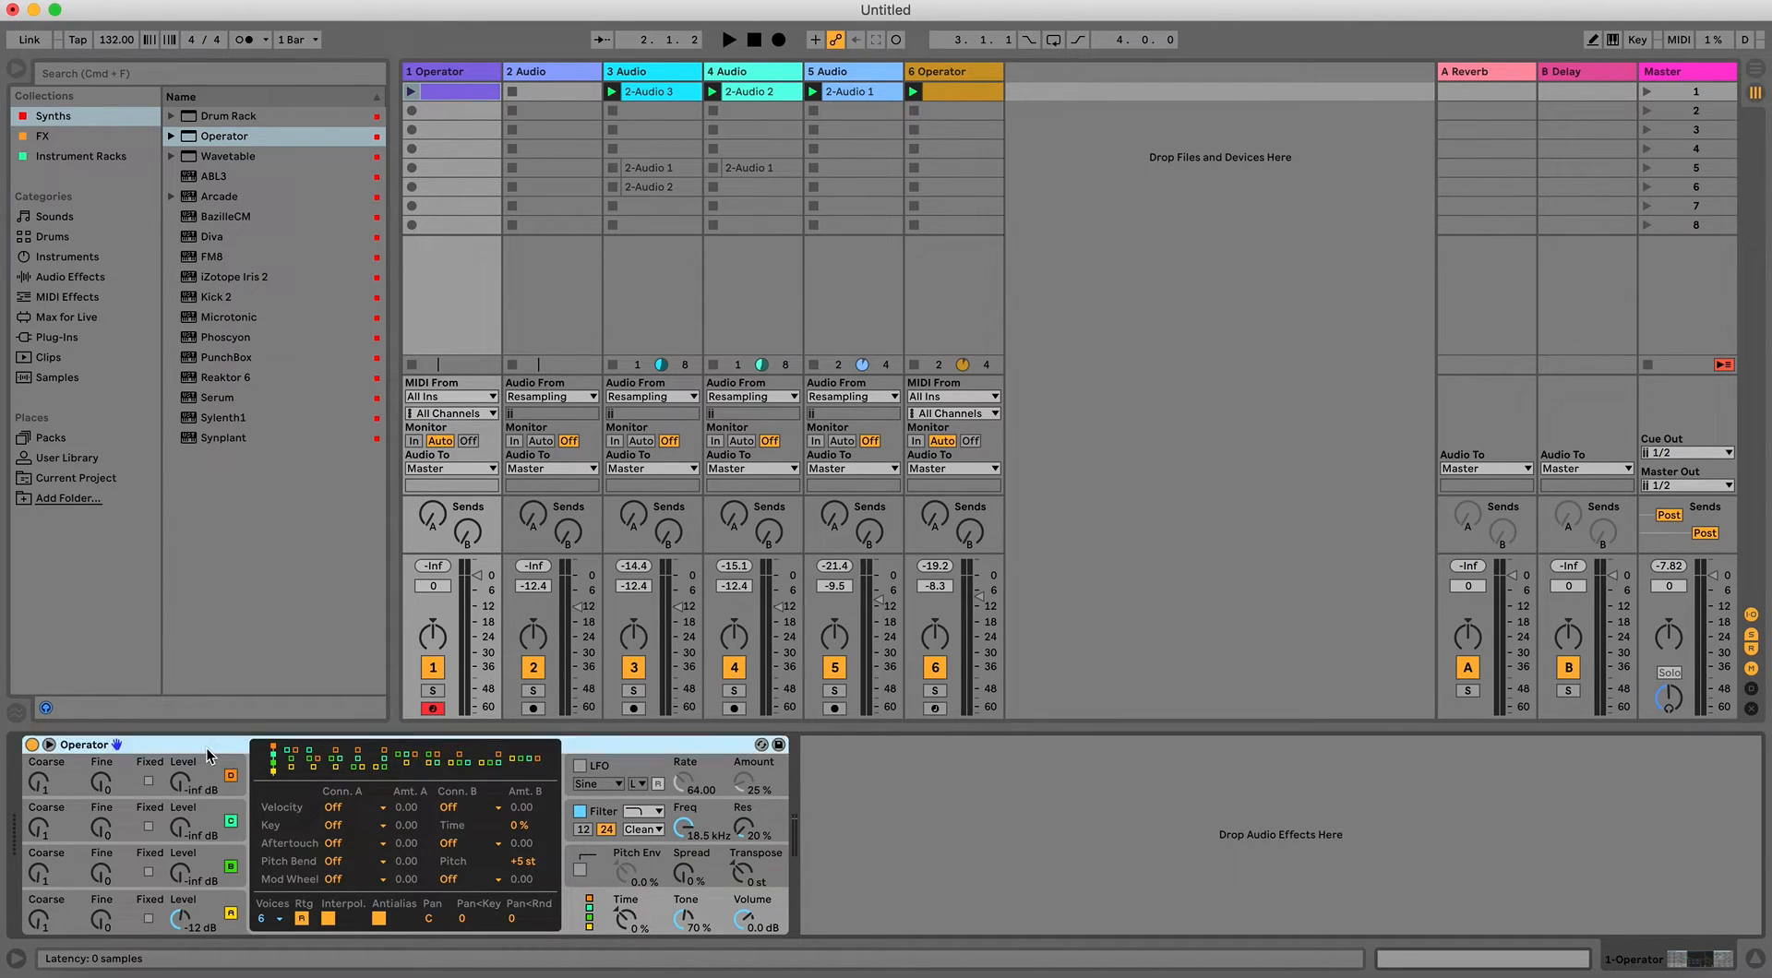
Group the first track's Operator into an Instrument Rack and duplicate its chain.
{"action": "key", "text": "super+g"}
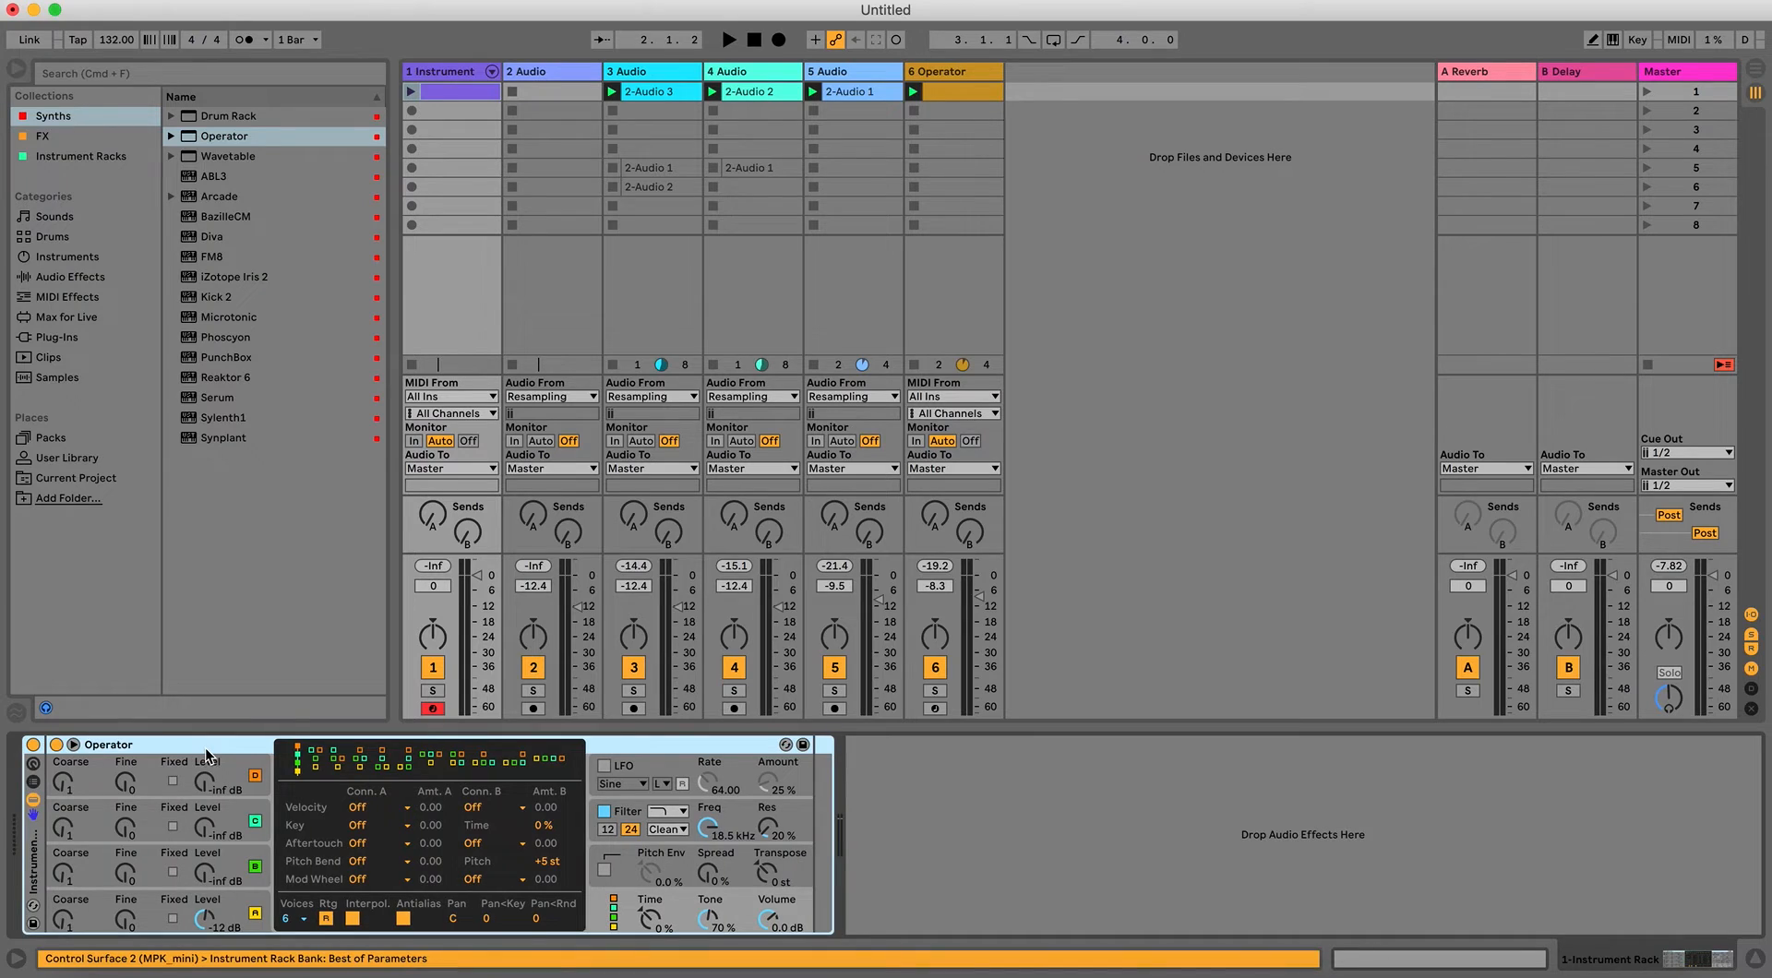
{"action": "left_click", "coordinate": [33, 781]}
{"action": "left_click", "coordinate": [98, 800]}
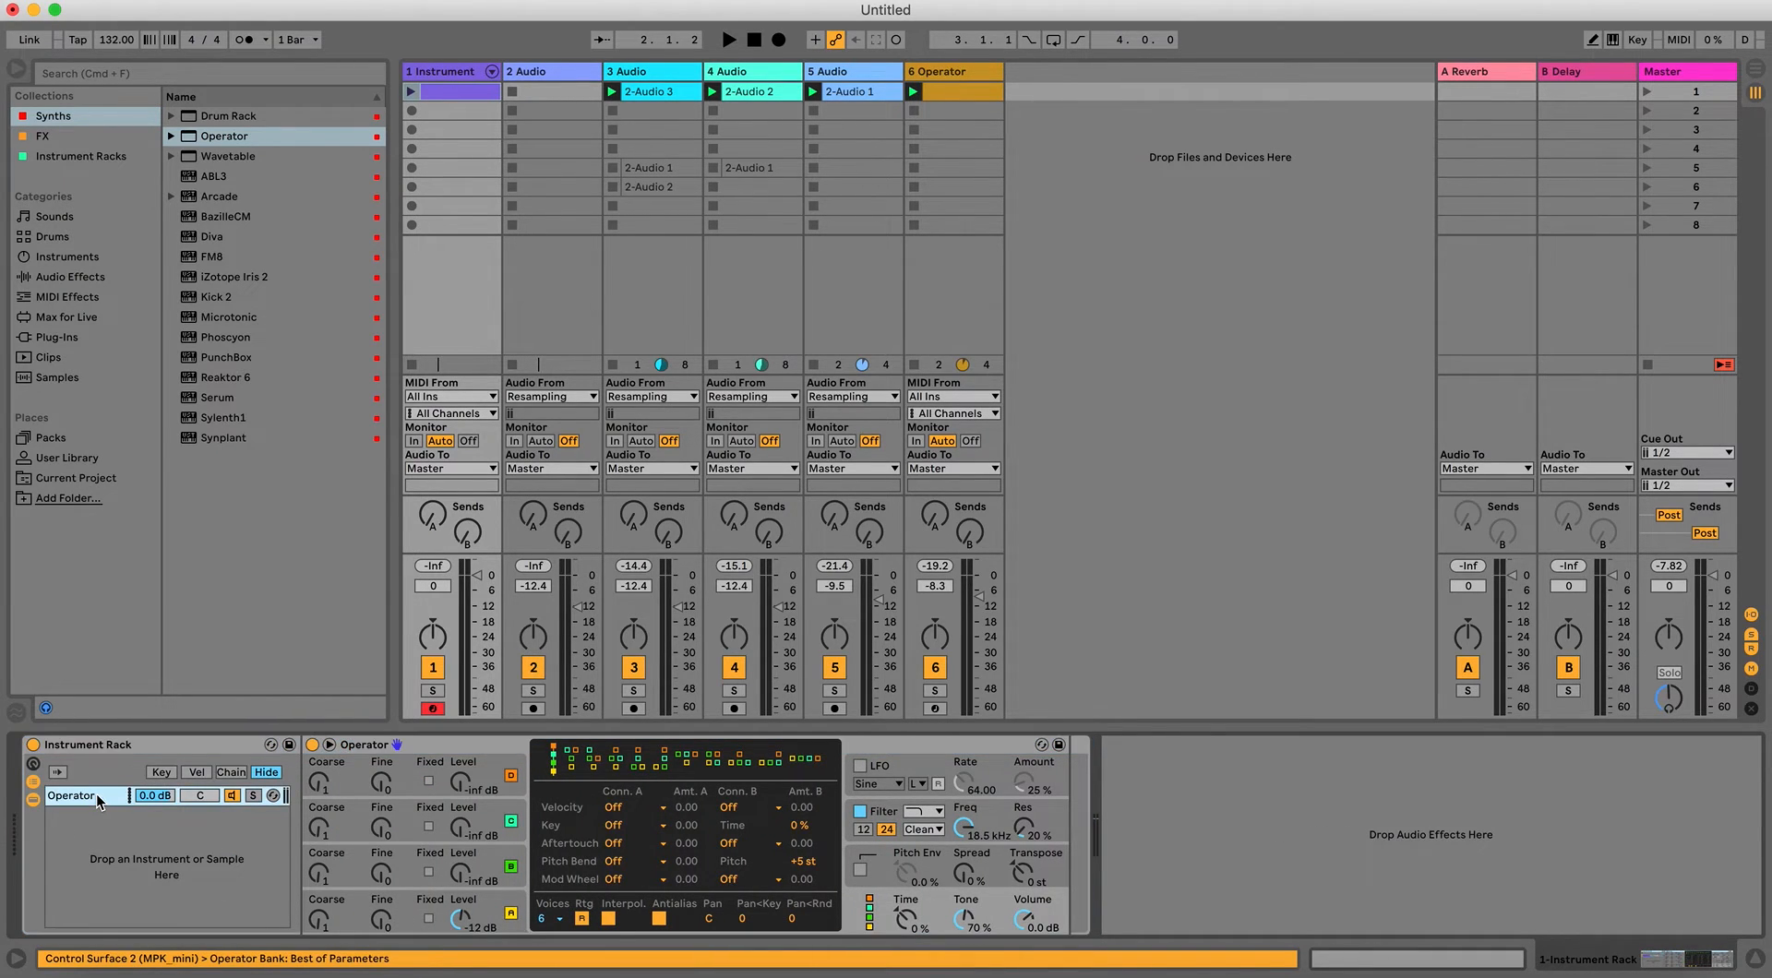
{"action": "key", "text": "super+d"}
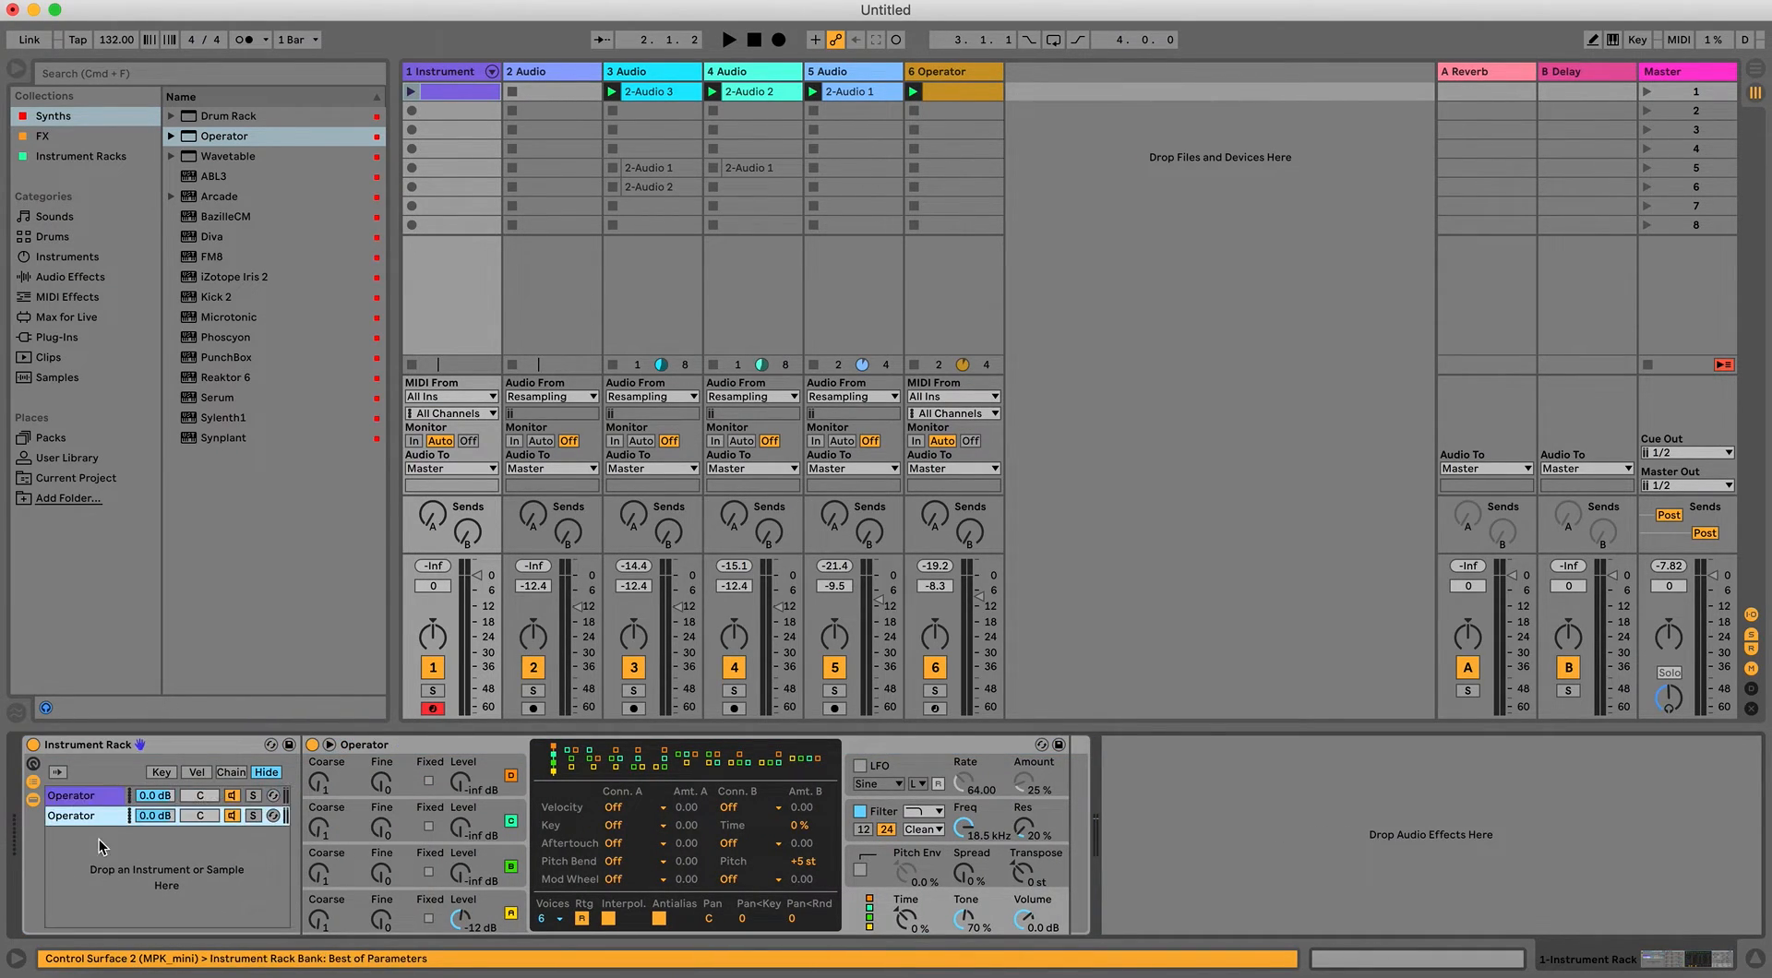
Pan the rack's first chain to 50L and second to 50R, and delete the Operator from the second chain.
{"action": "left_click", "coordinate": [96, 799]}
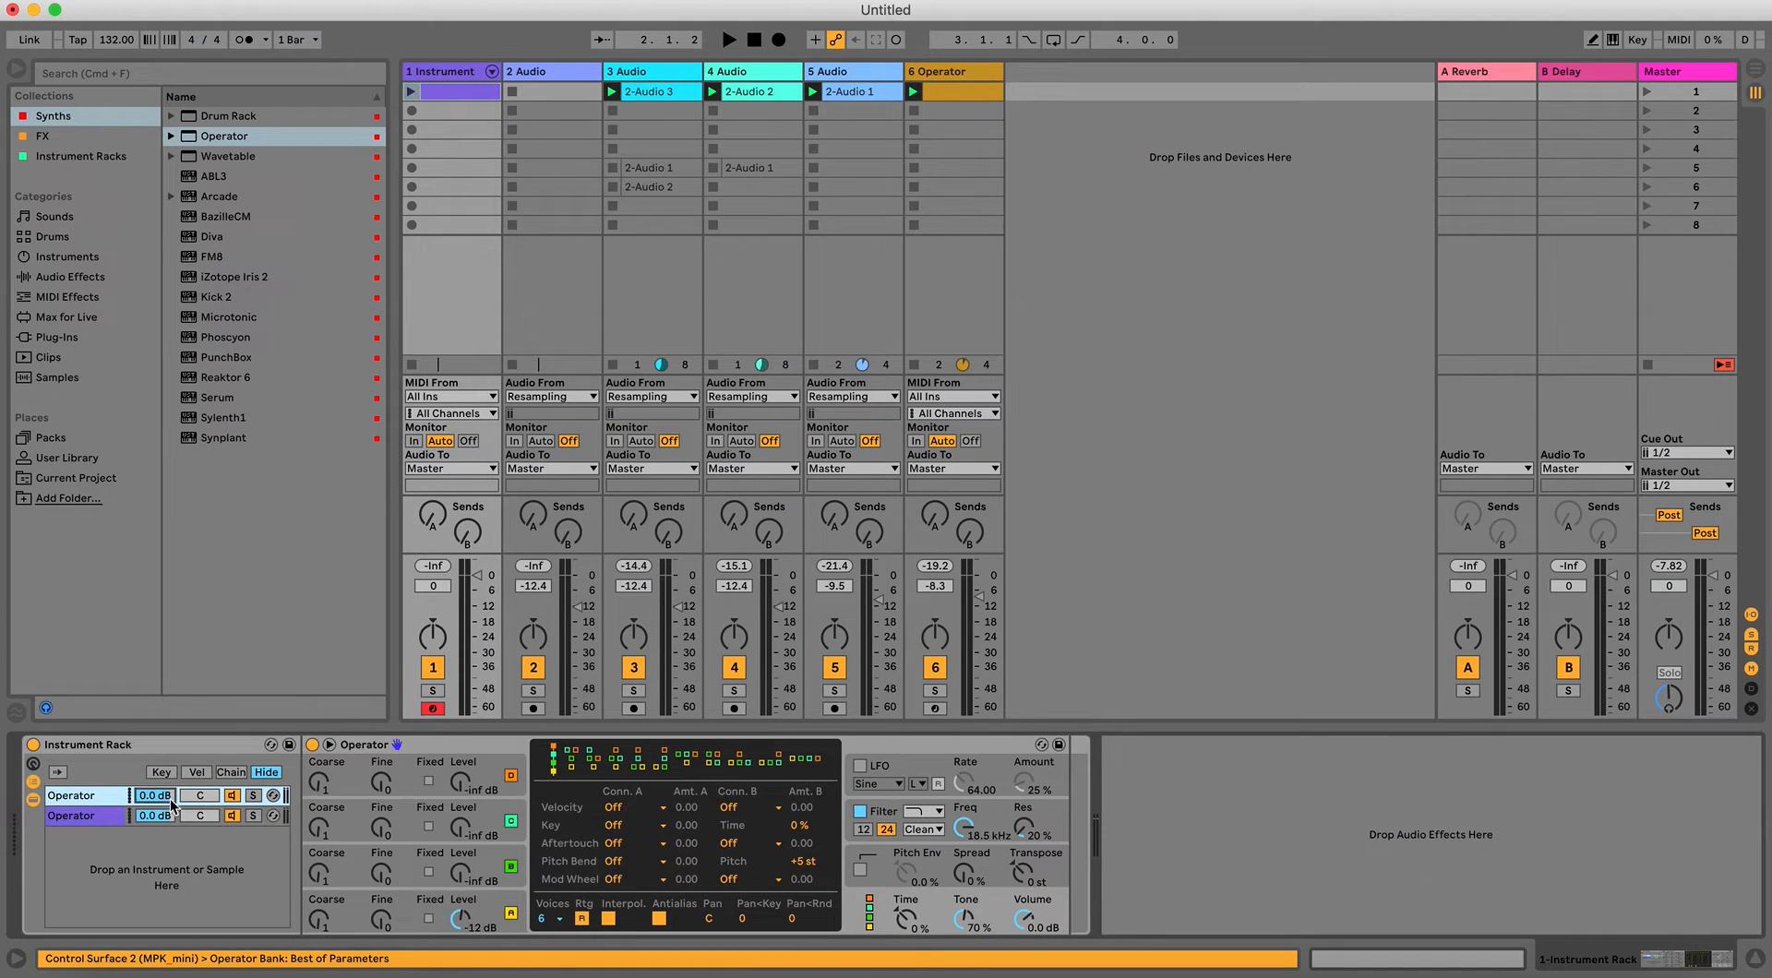
{"action": "left_click_drag", "start_coordinate": [193, 802], "coordinate": [203, 785]}
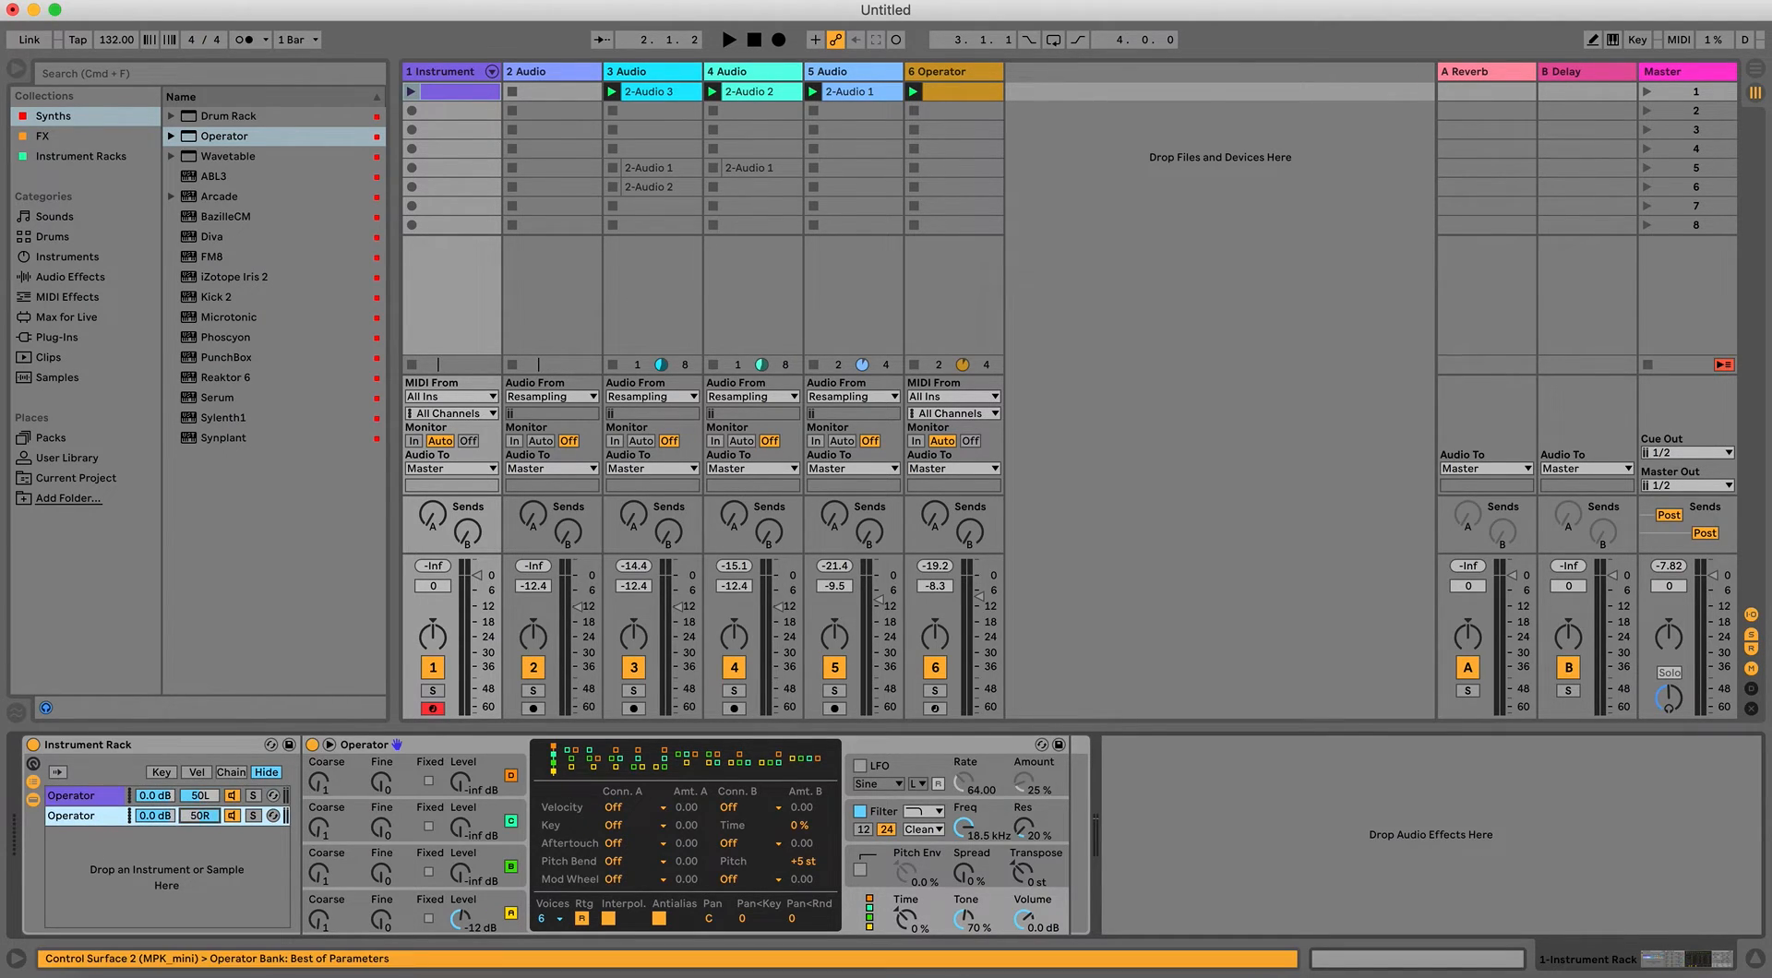
{"action": "left_click", "coordinate": [93, 800]}
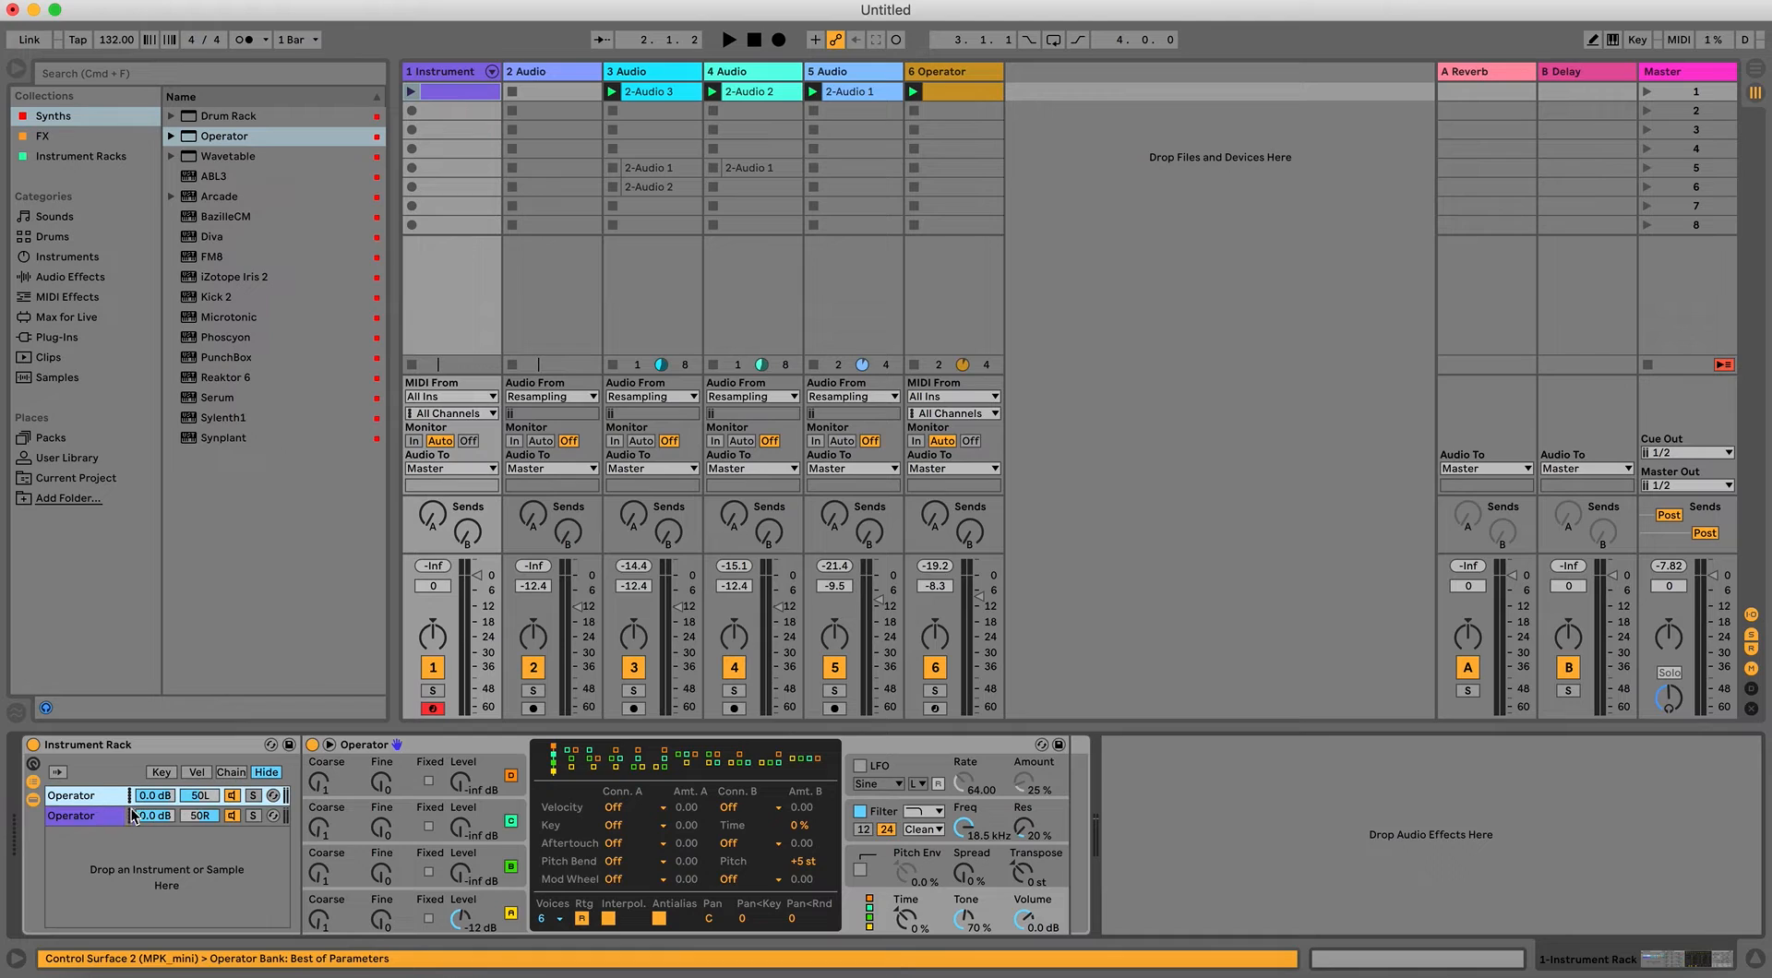
{"action": "left_click", "coordinate": [104, 822]}
{"action": "left_click", "coordinate": [409, 755]}
{"action": "key", "text": "Delete"}
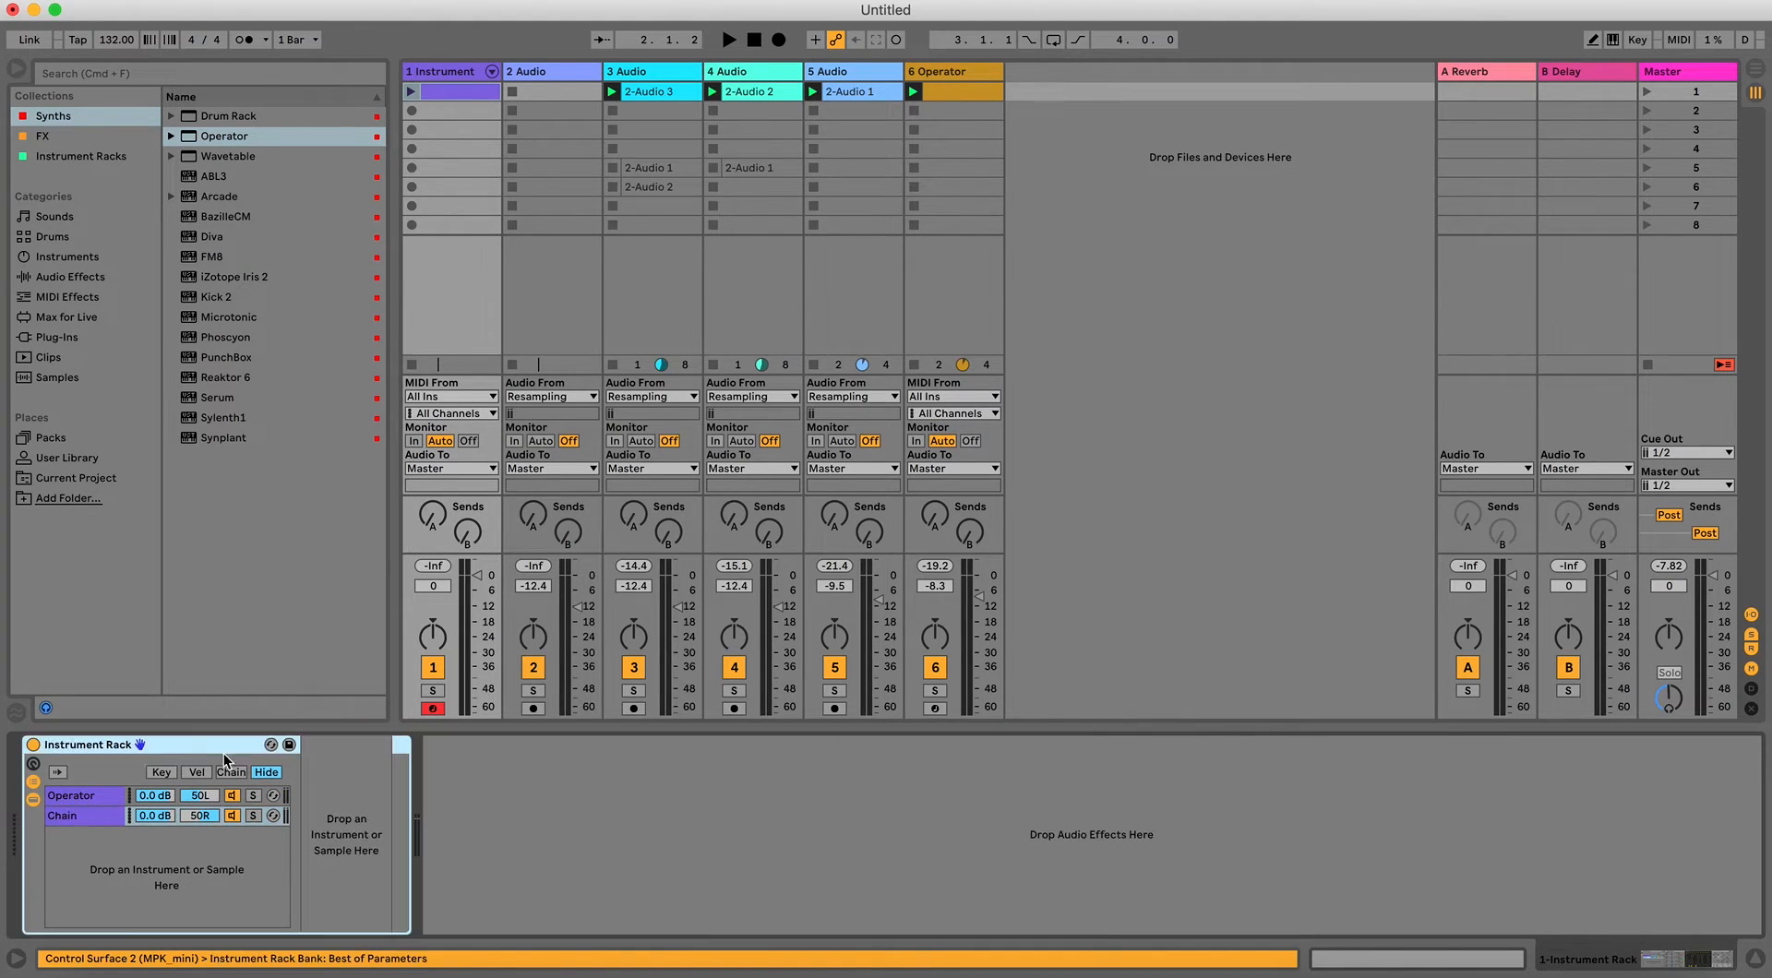
Turn off oscillators B, C and D in the first chain's Operator.
{"action": "left_click", "coordinate": [97, 800]}
{"action": "left_click", "coordinate": [453, 753]}
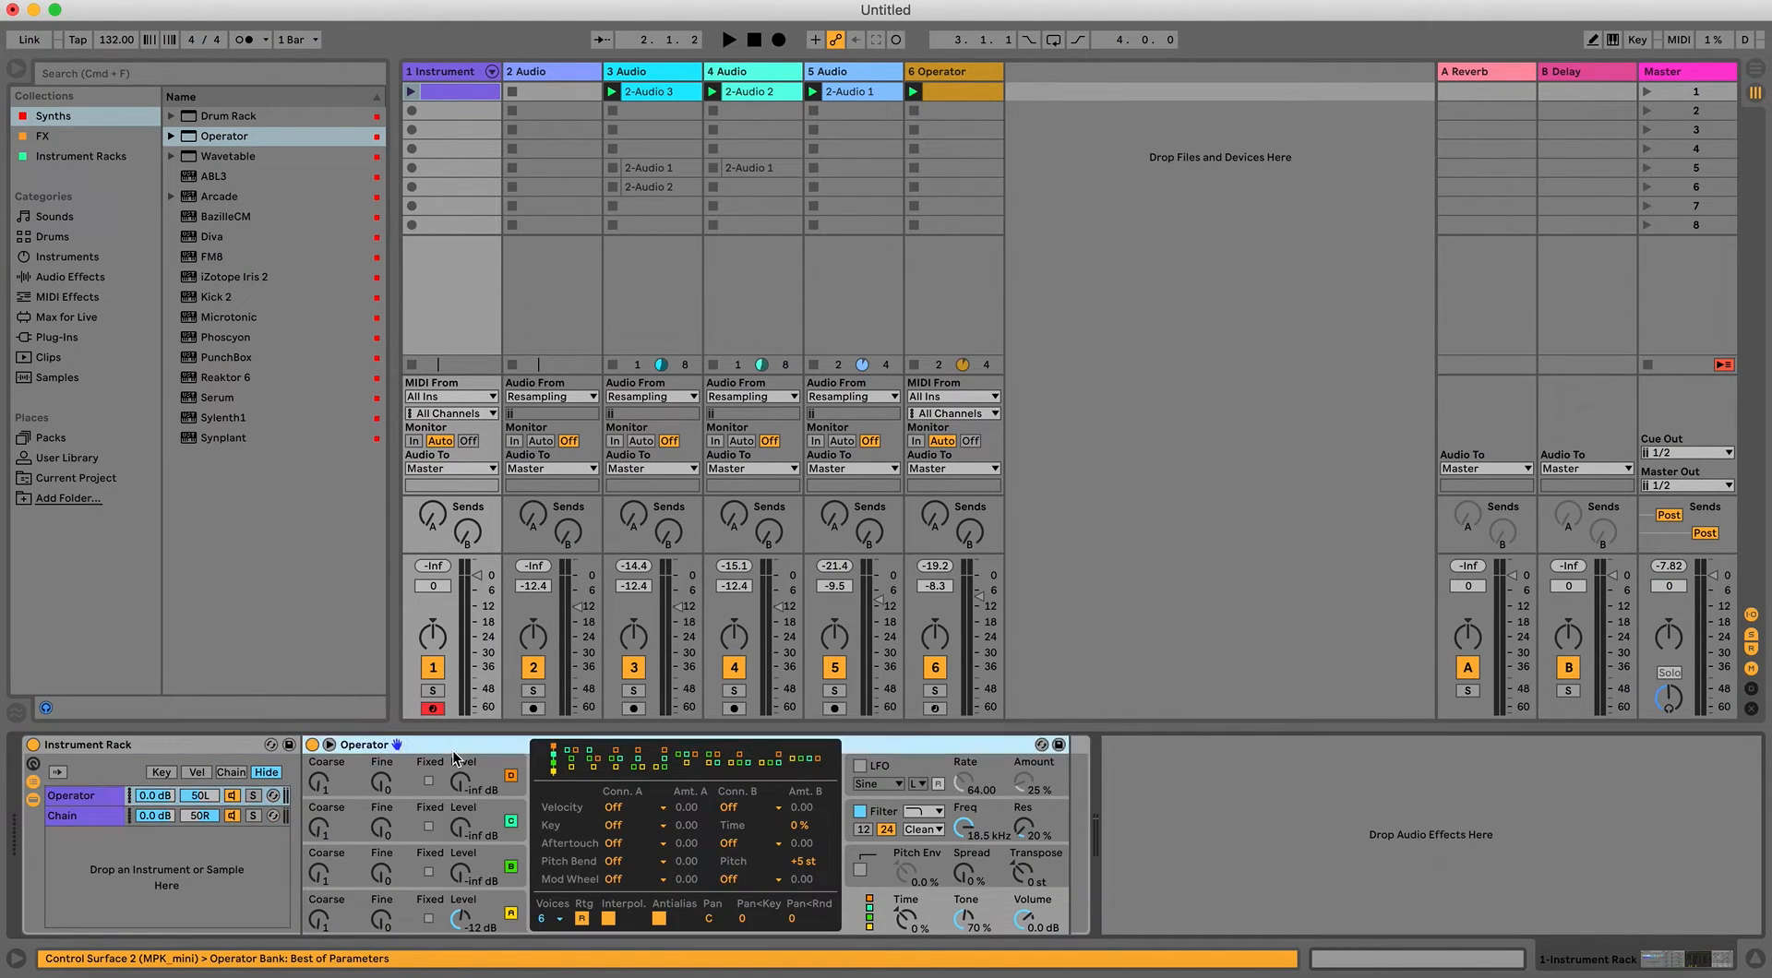
{"action": "left_click", "coordinate": [477, 915]}
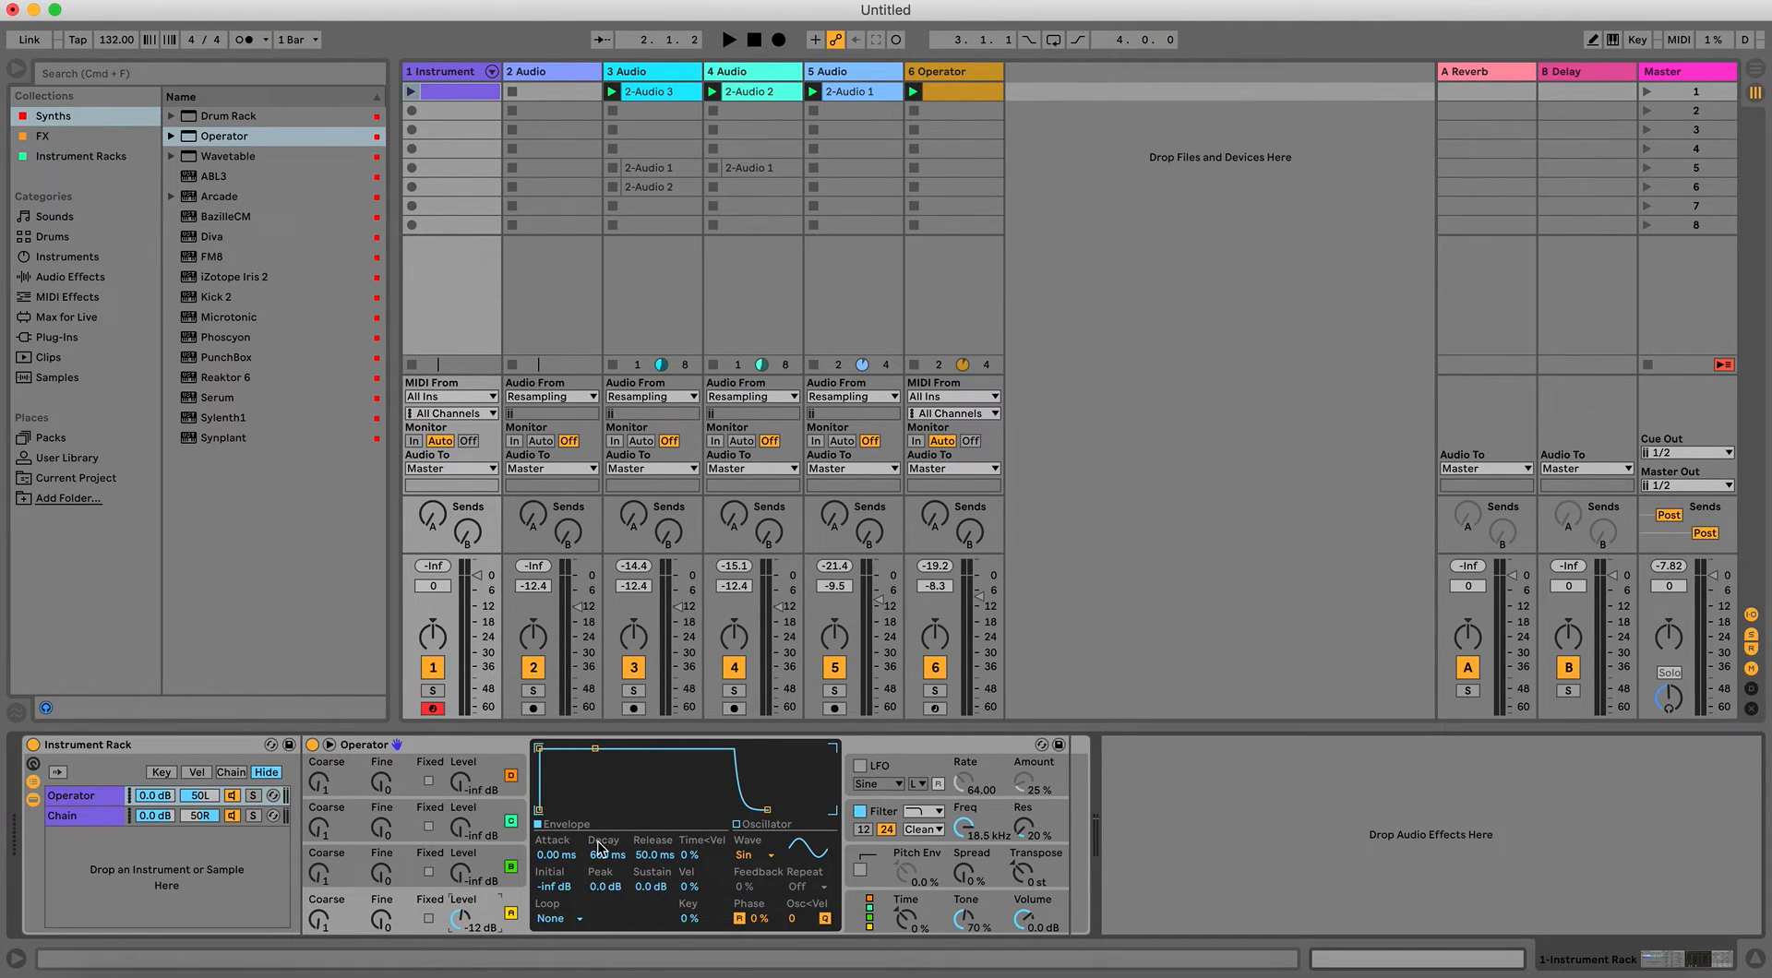
{"action": "left_click", "coordinate": [511, 867]}
{"action": "left_click", "coordinate": [512, 822]}
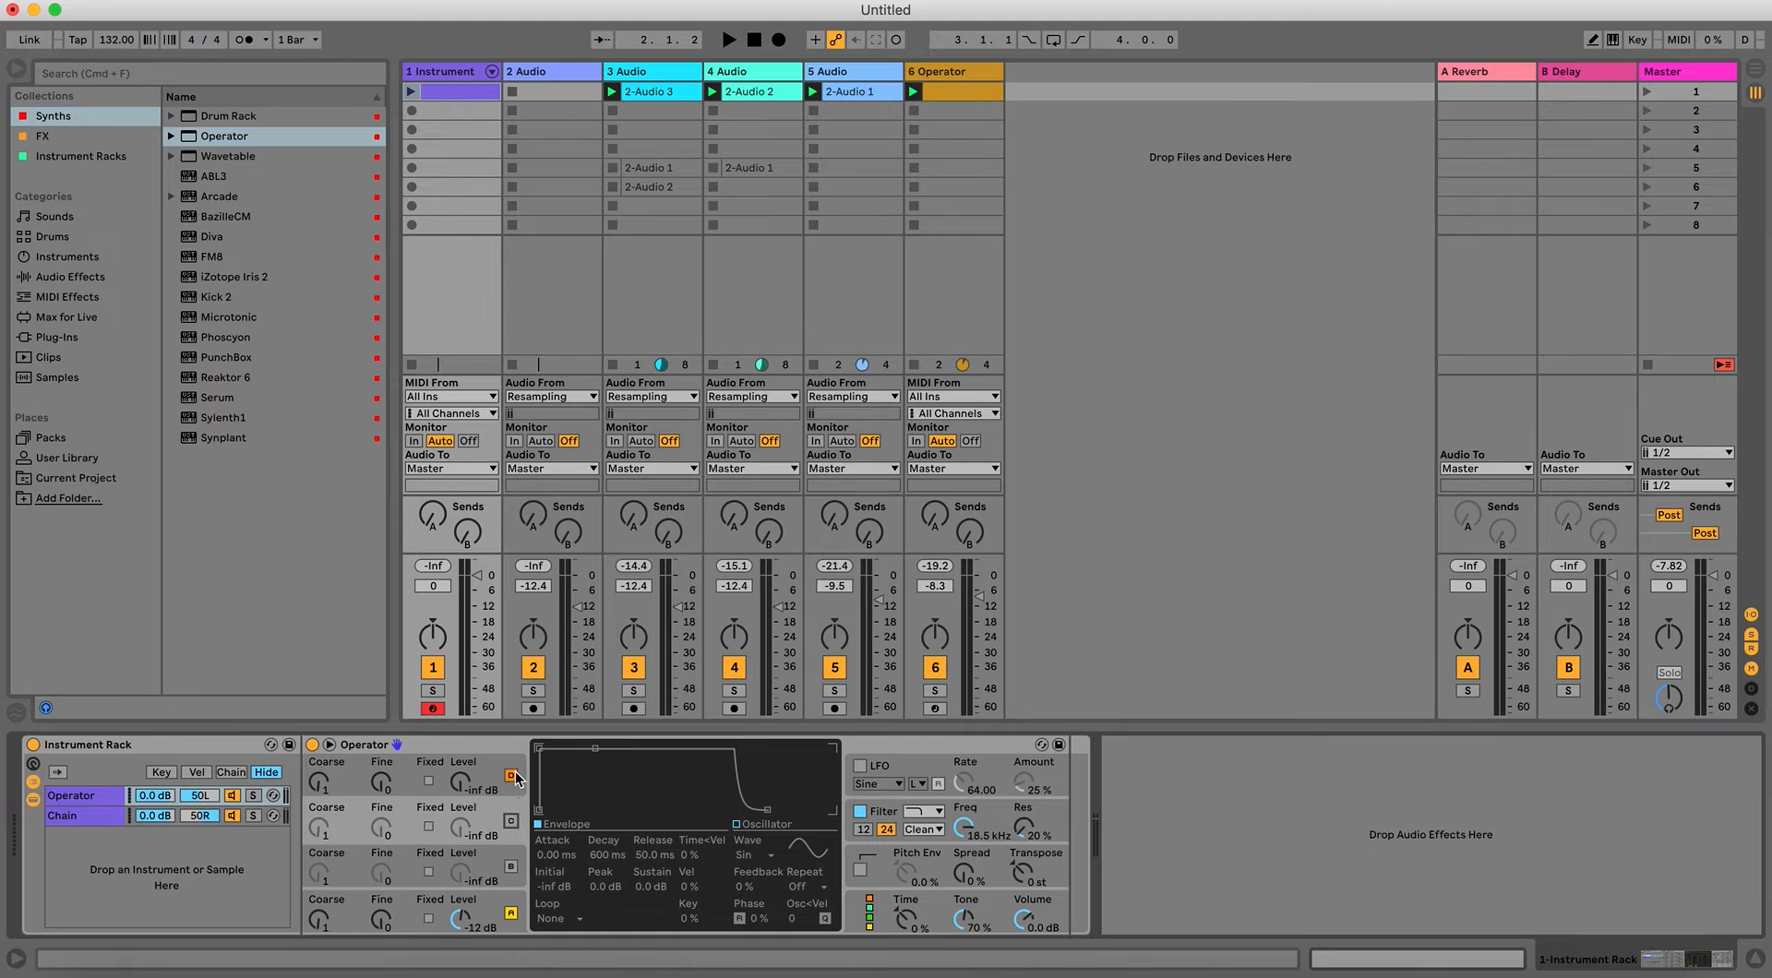
{"action": "left_click", "coordinate": [513, 776]}
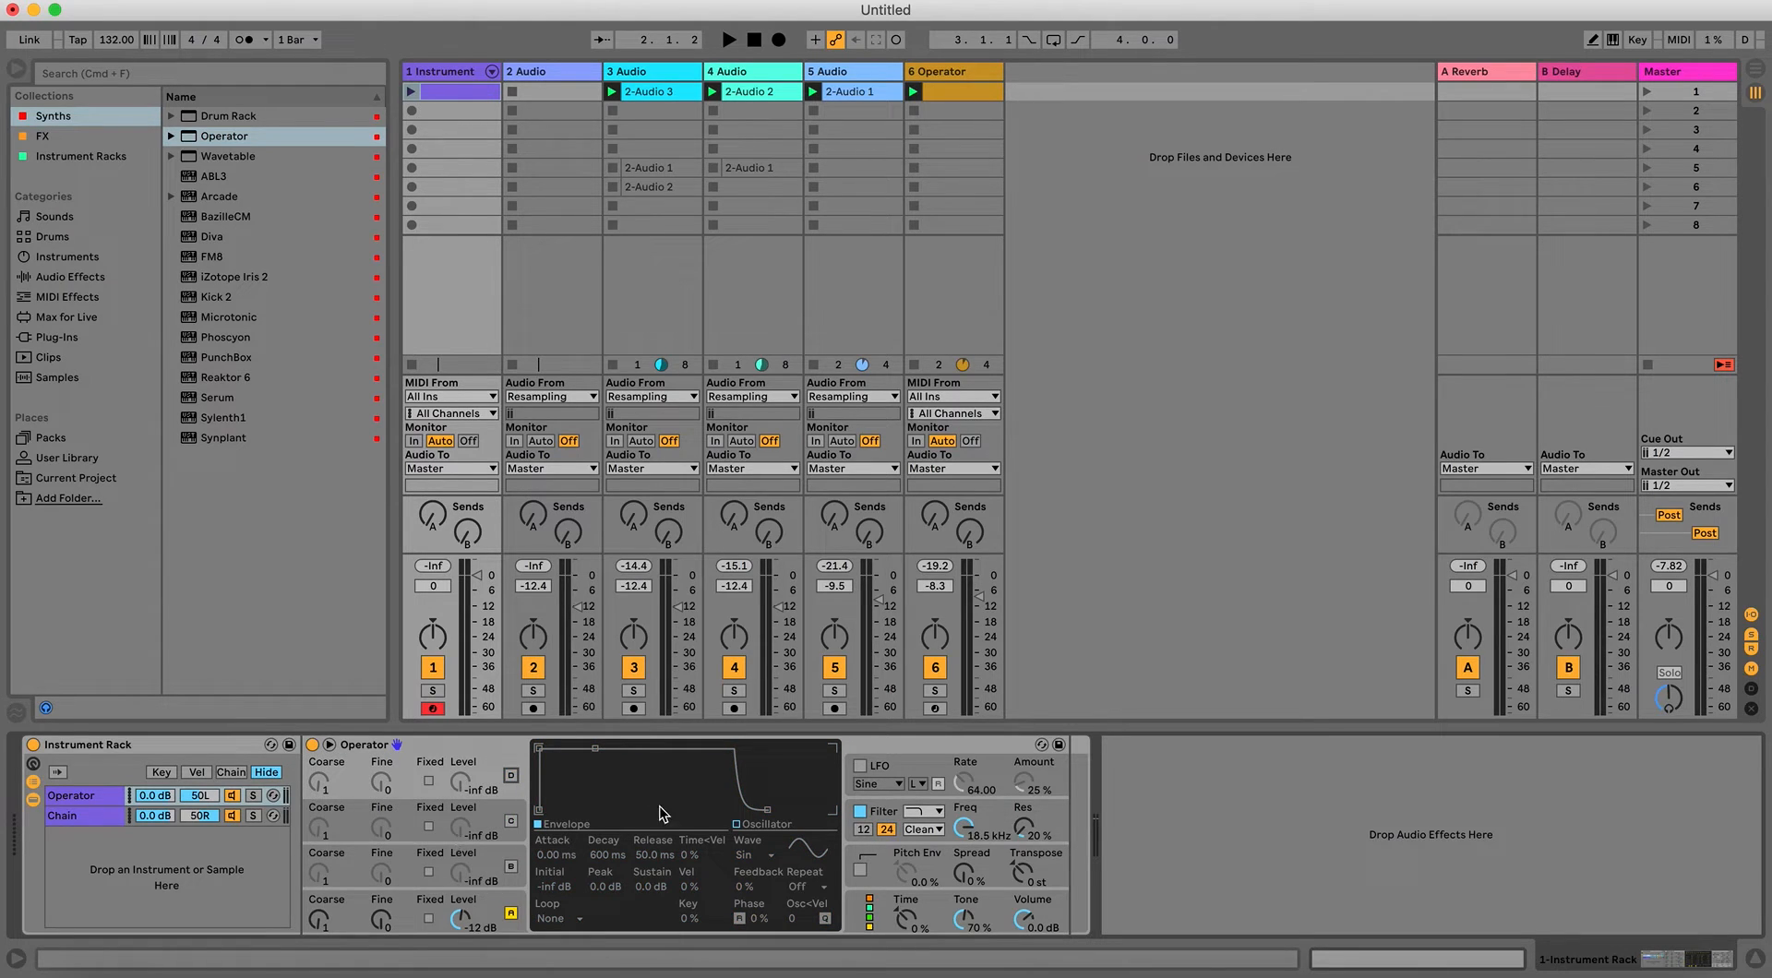
Set oscillator A in the first chain's Operator to the Noise White waveform.
{"action": "left_click", "coordinate": [499, 907]}
{"action": "left_click", "coordinate": [744, 854]}
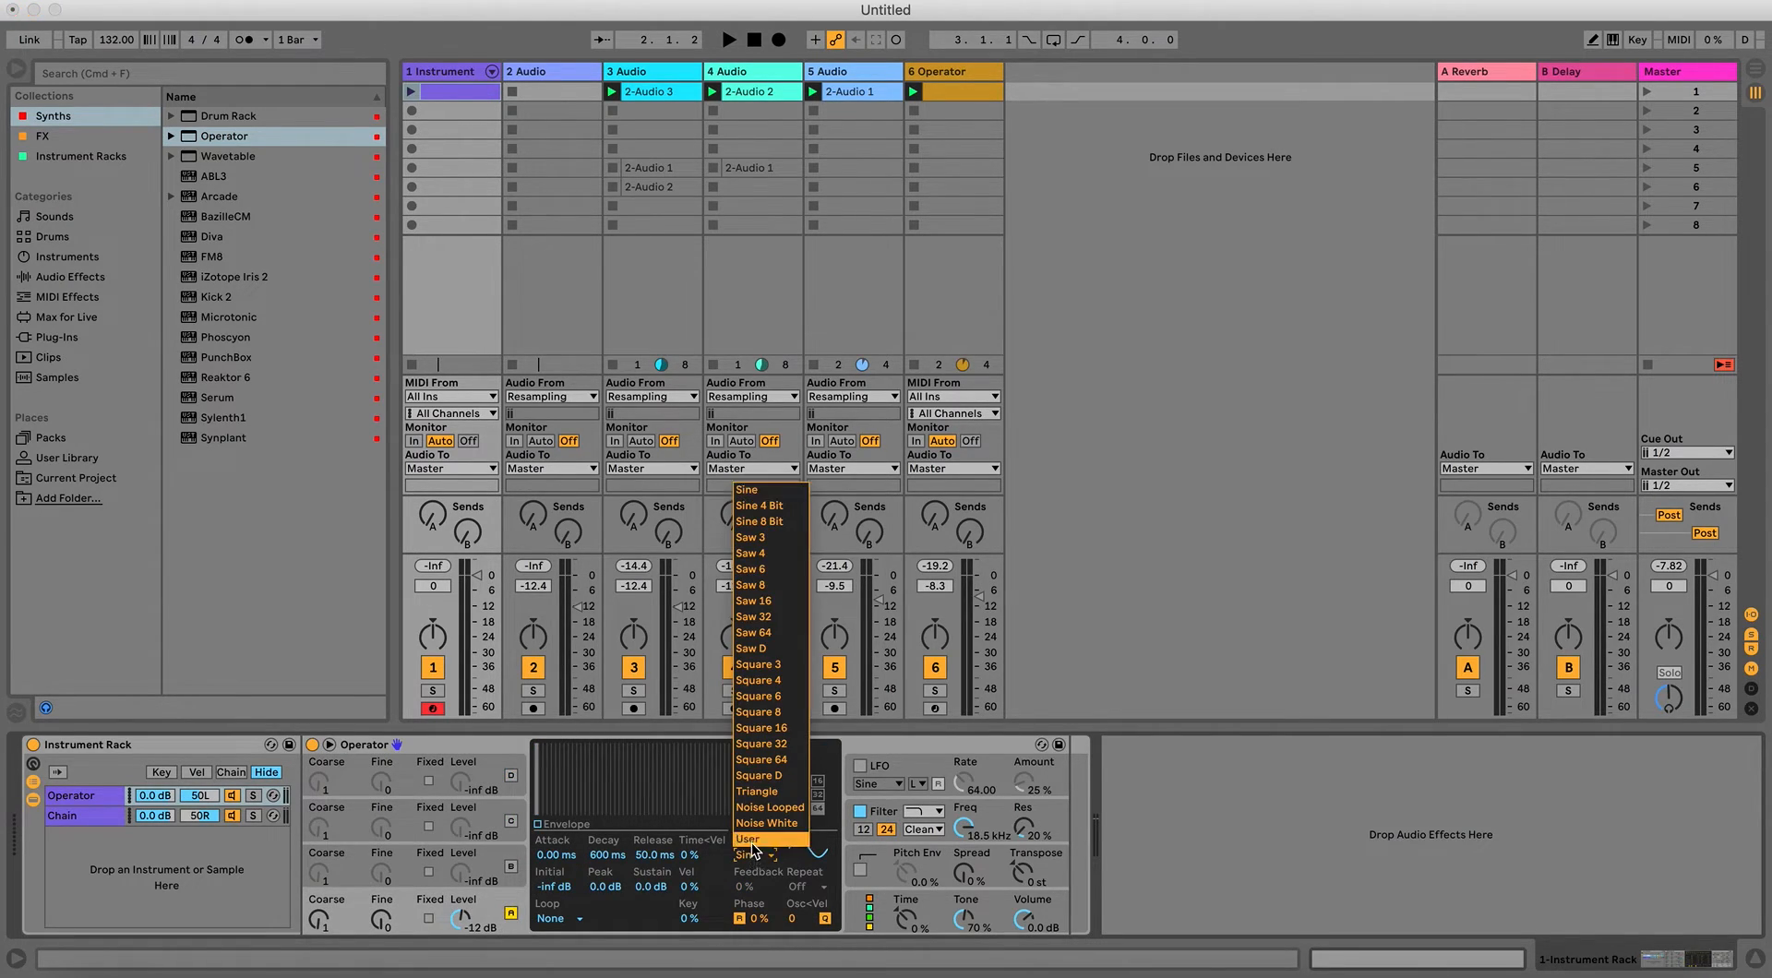
{"action": "left_click", "coordinate": [758, 824]}
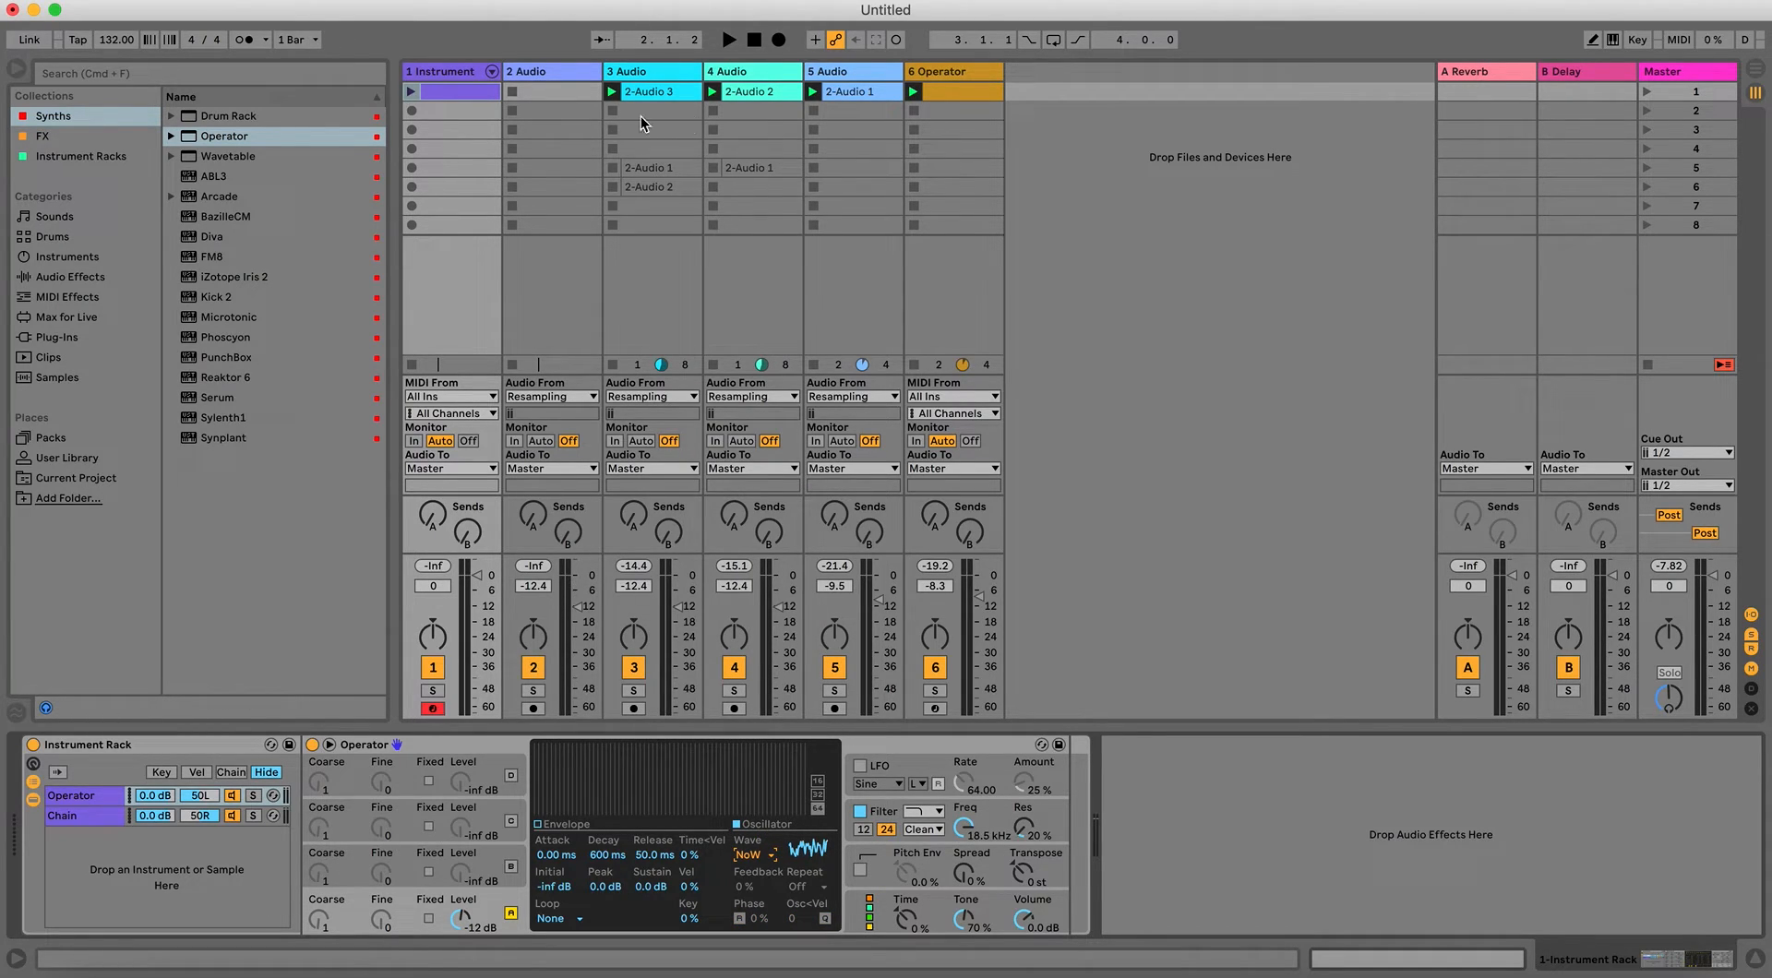
Lower the first track's volume to -17.0 dB and move its clip's note to C3.
{"action": "left_click", "coordinate": [1343, 954]}
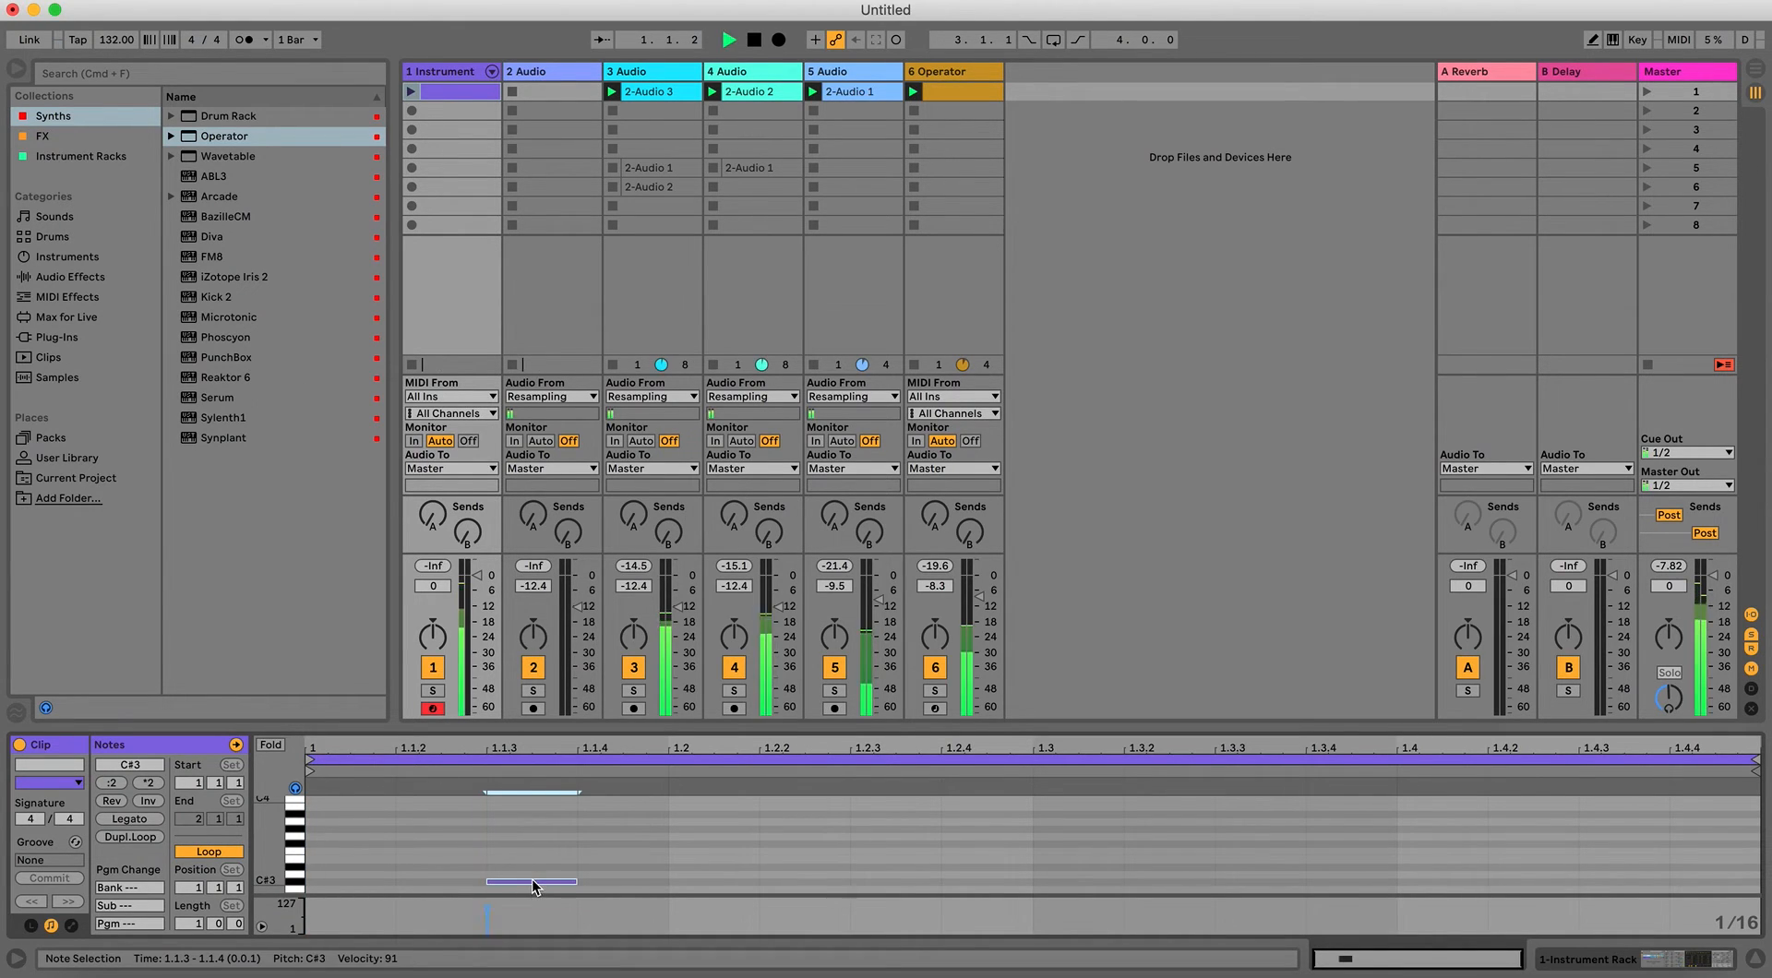
{"action": "left_click_drag", "start_coordinate": [476, 575], "coordinate": [477, 621]}
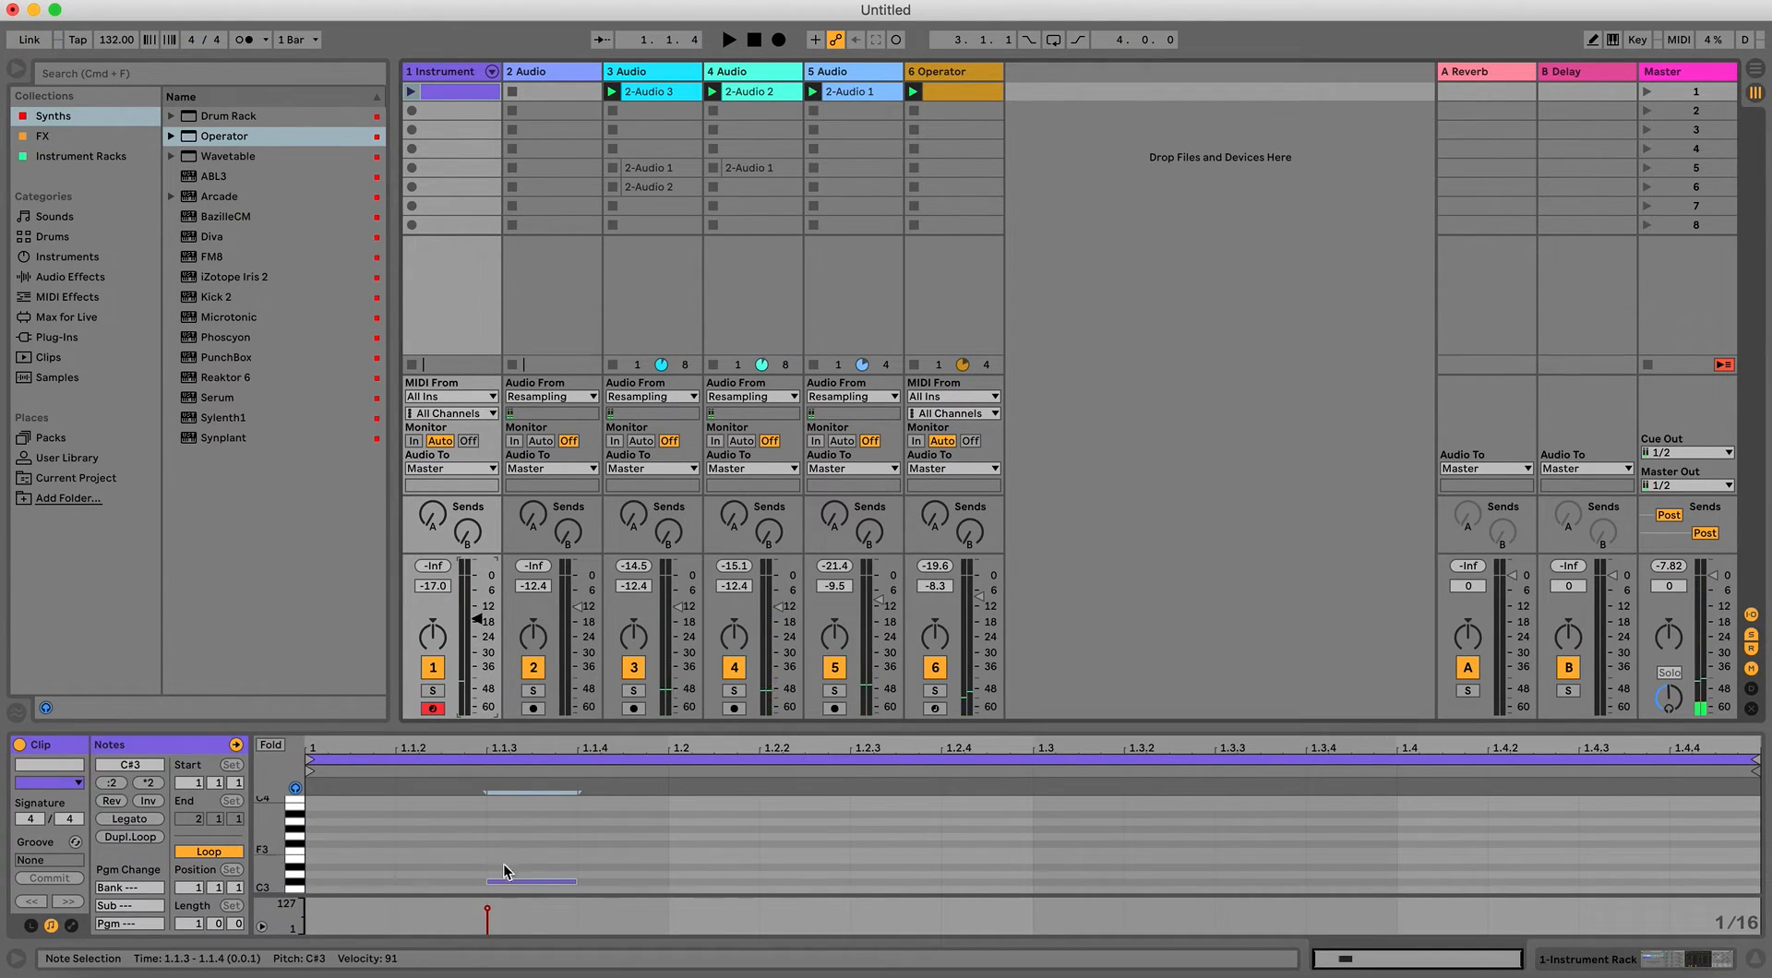
{"action": "left_click_drag", "start_coordinate": [513, 881], "coordinate": [520, 888]}
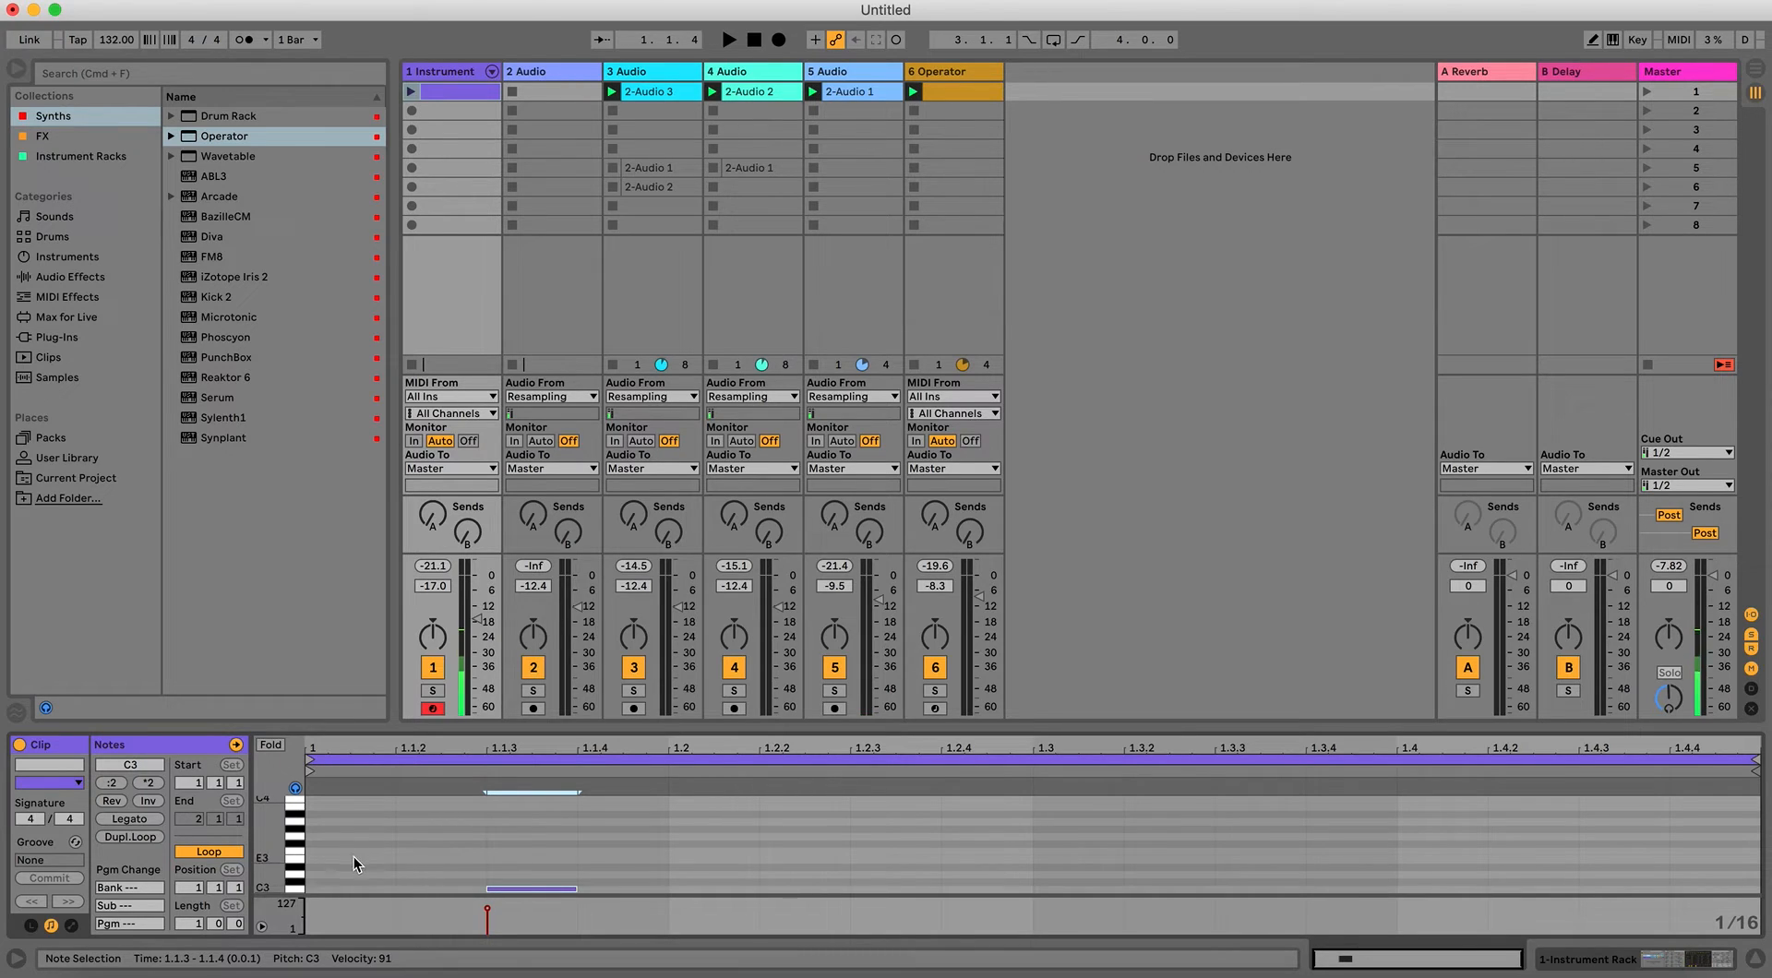
{"action": "left_click", "coordinate": [1605, 956]}
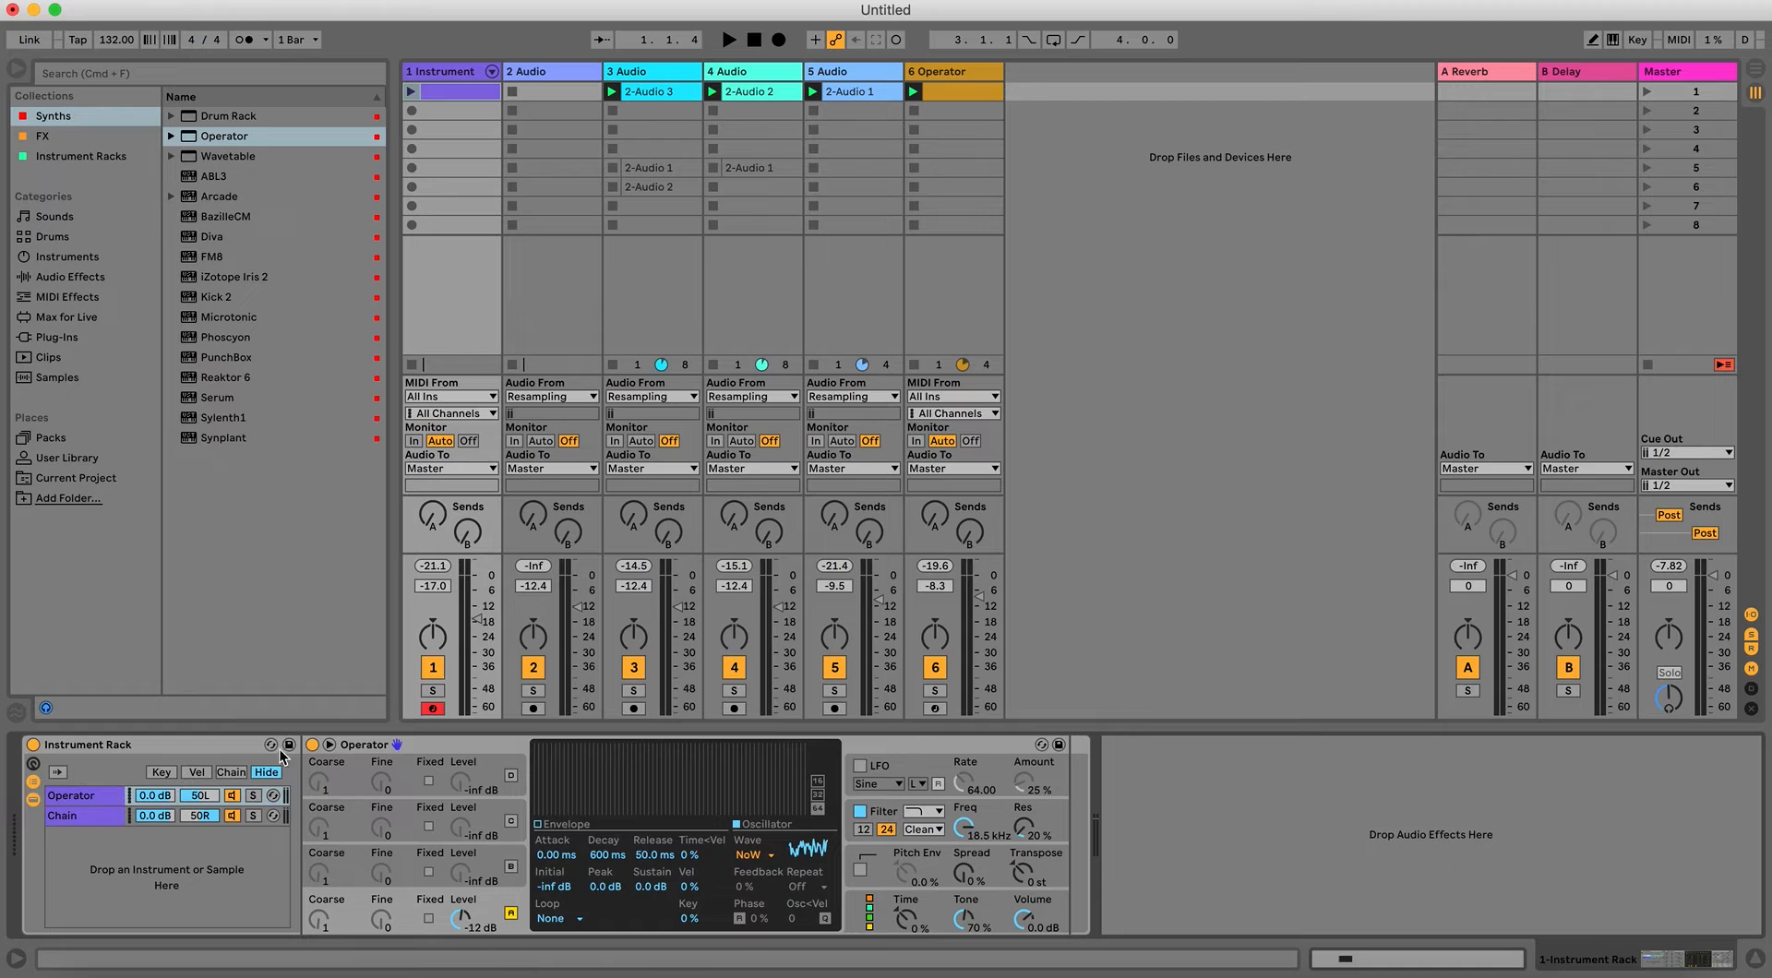
Reset the rack's first chain pan to centre and audition the first track's clip with the loop.
{"action": "left_click", "coordinate": [195, 800]}
{"action": "key", "text": "Delete"}
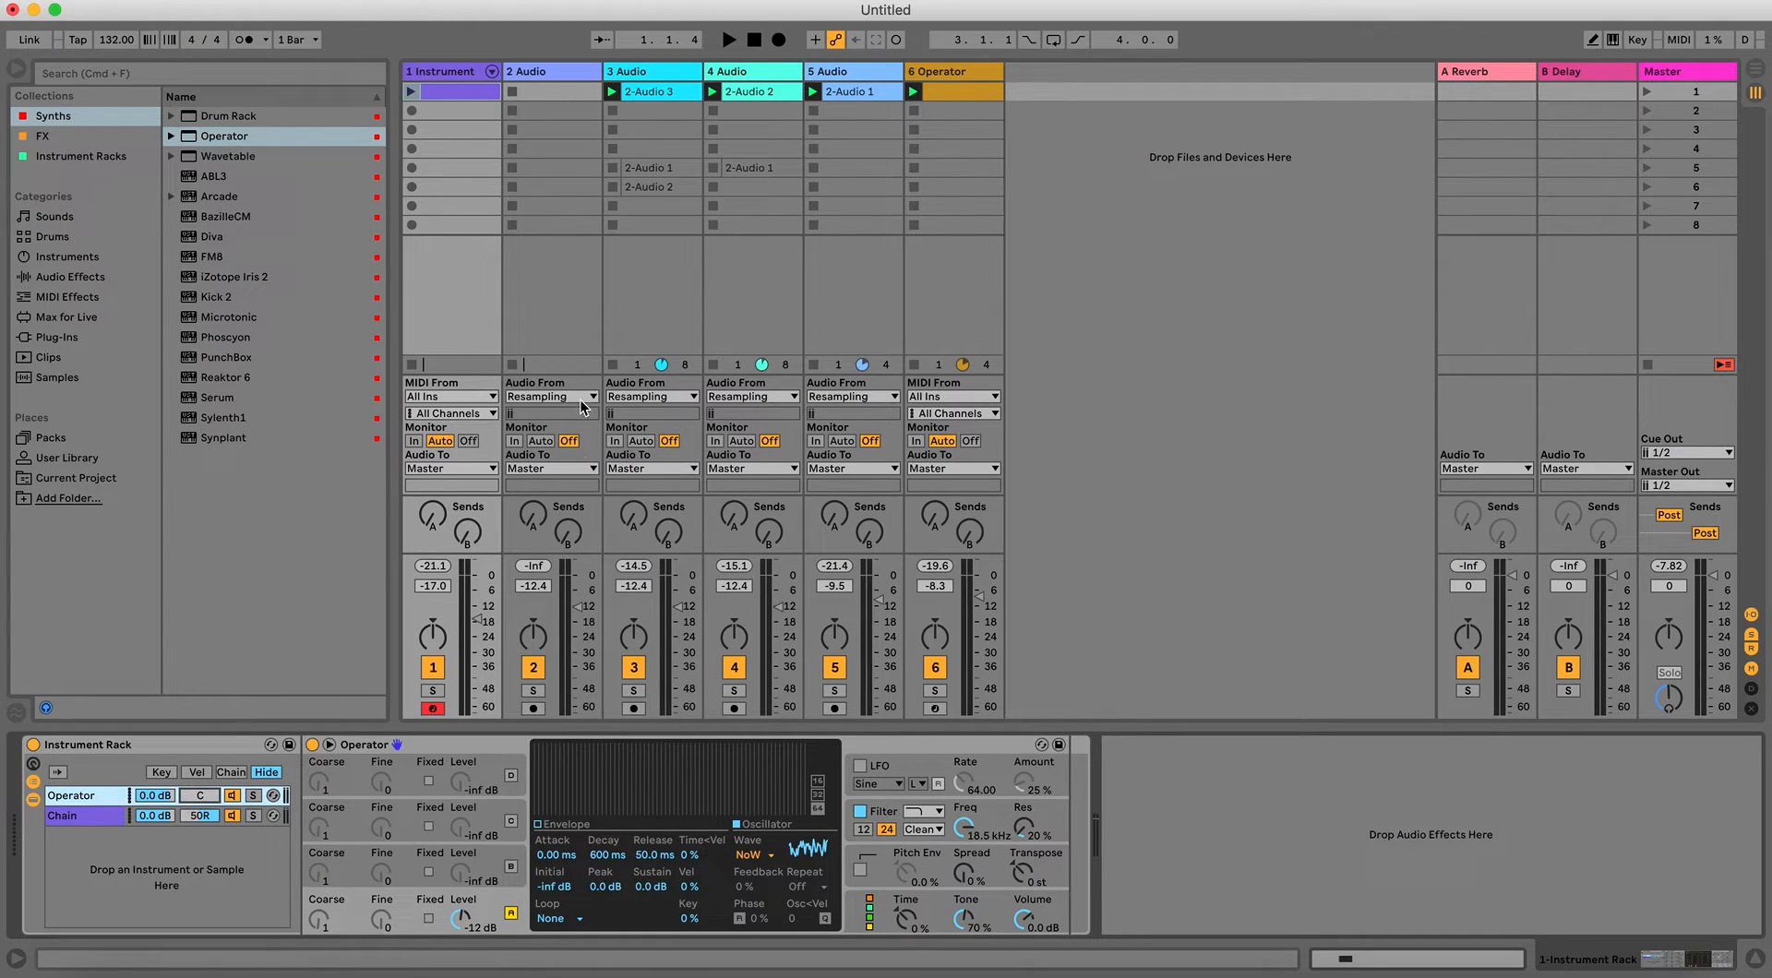
{"action": "key", "text": "space"}
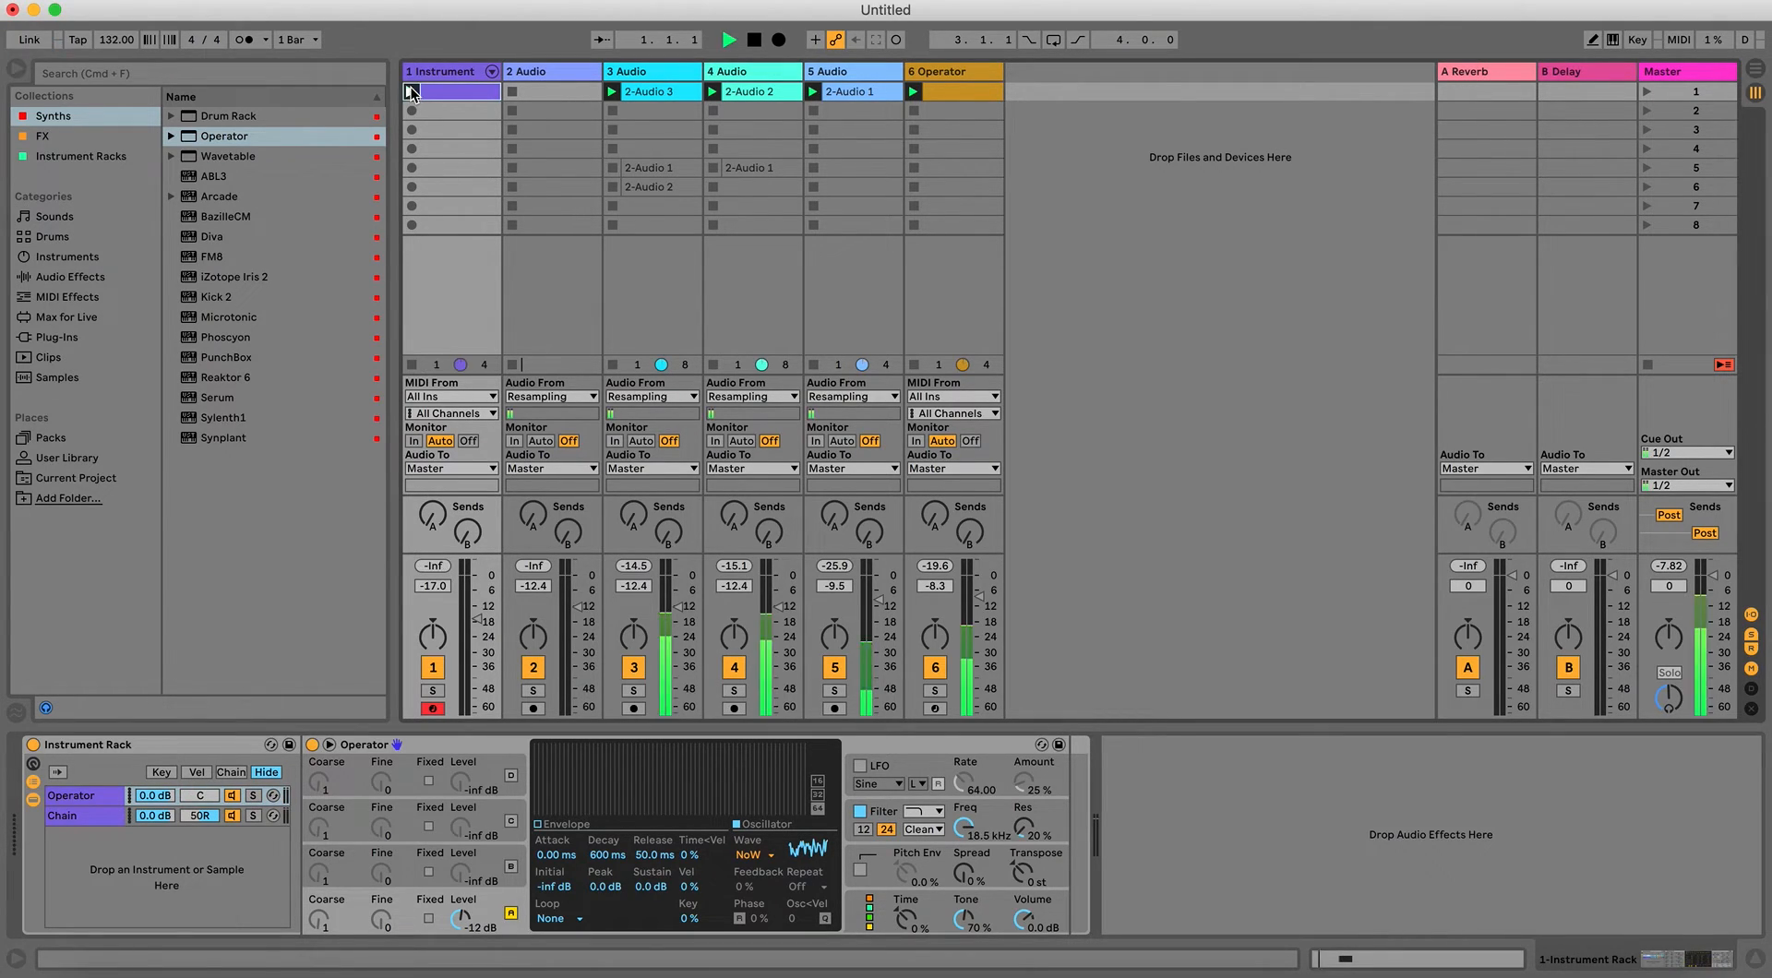
{"action": "key", "text": "space"}
Draw sixteenth-note C3 hits at 1.2.3, 1.3.3 and 1.4.3 in the first track's clip.
{"action": "key", "text": "shift+Tab"}
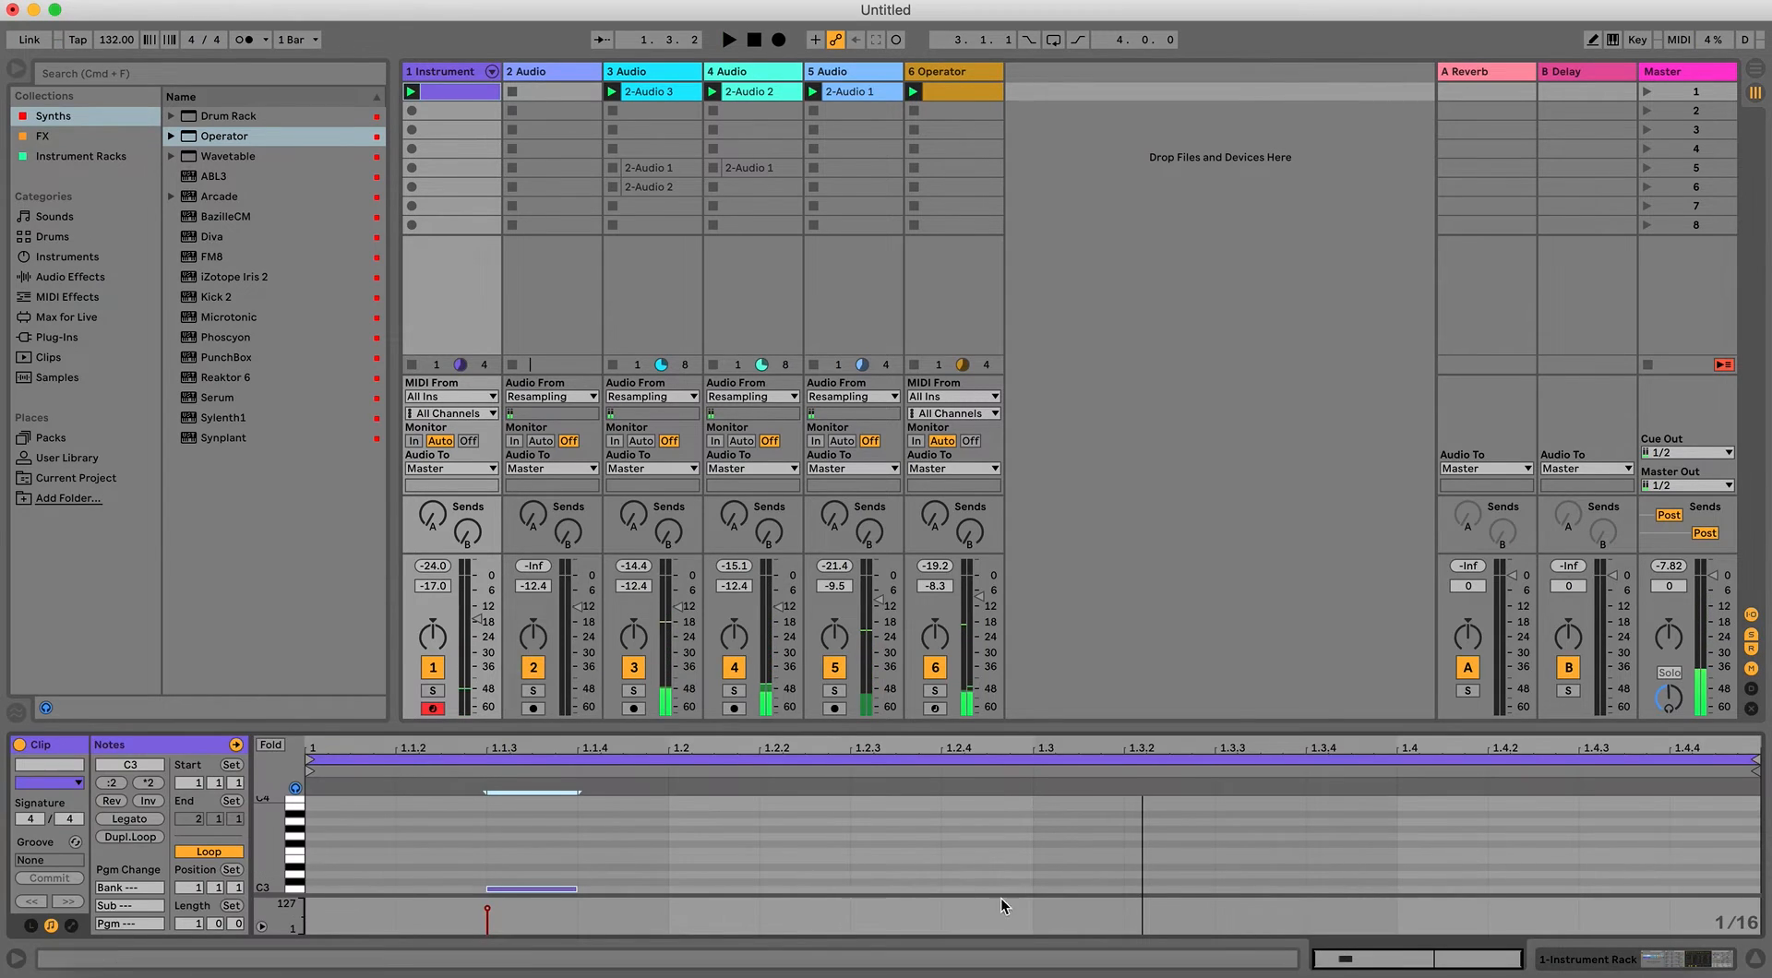
{"action": "key", "text": "b"}
{"action": "left_click", "coordinate": [909, 889]}
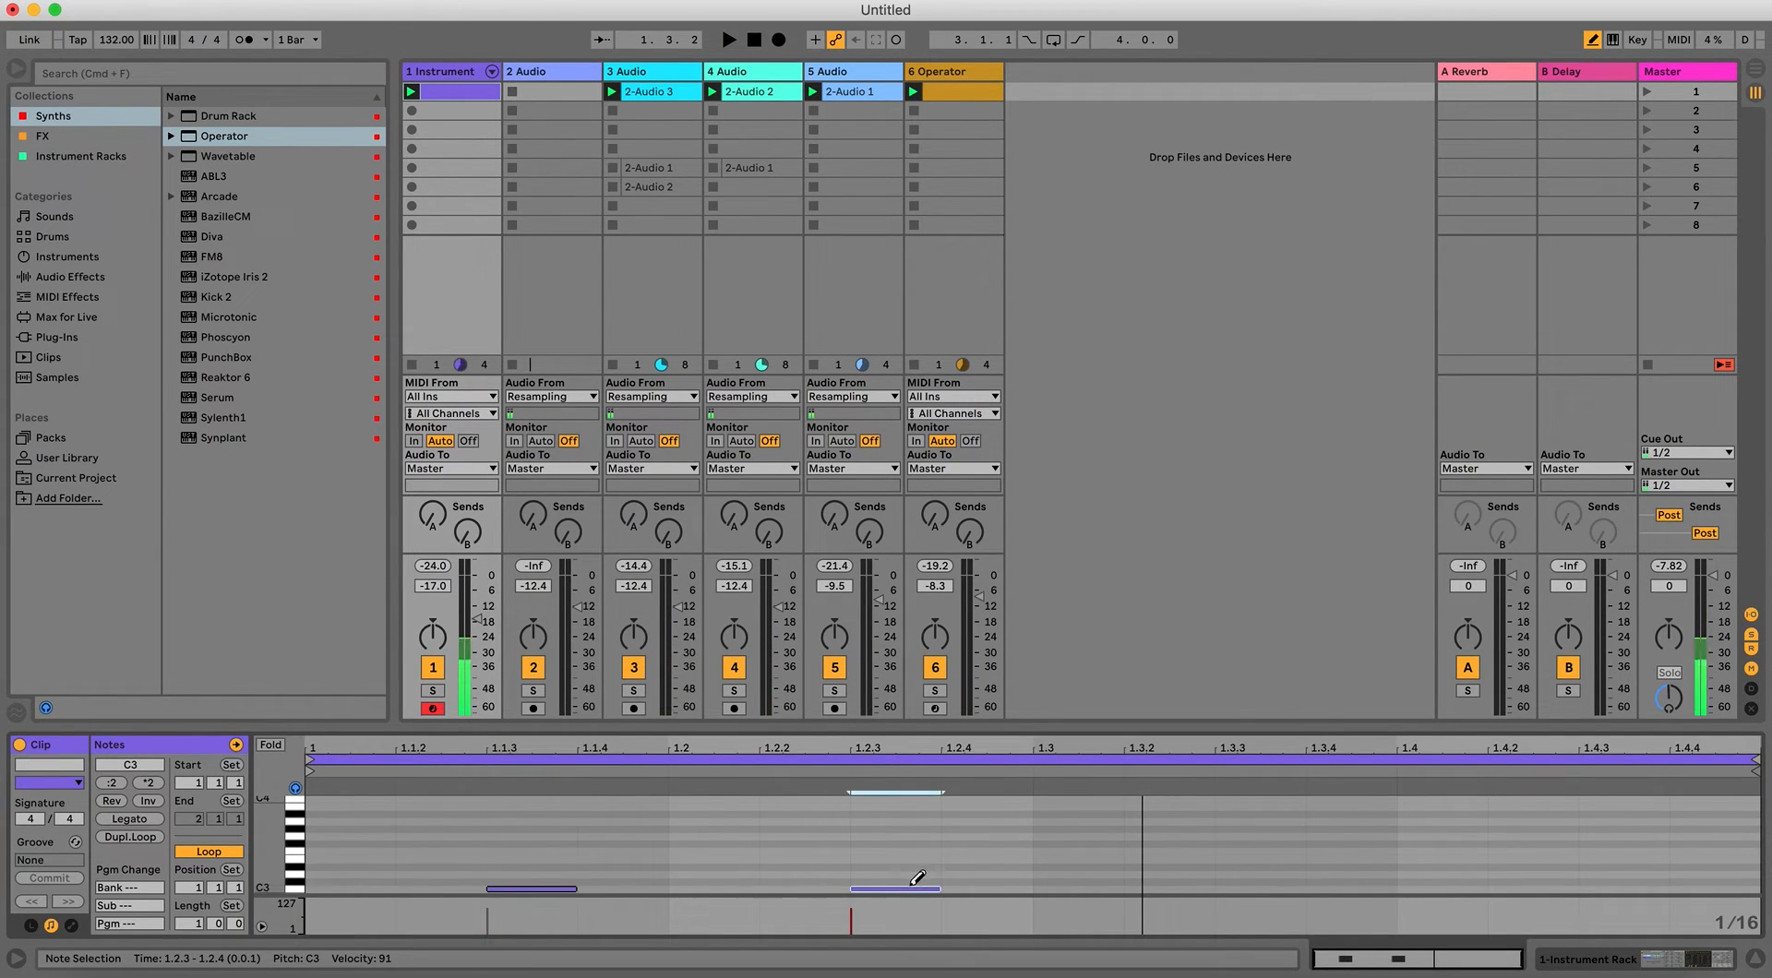
{"action": "left_click", "coordinate": [1291, 887]}
{"action": "left_click", "coordinate": [1623, 888]}
{"action": "key", "text": "b"}
{"action": "key", "text": "shift+Tab"}
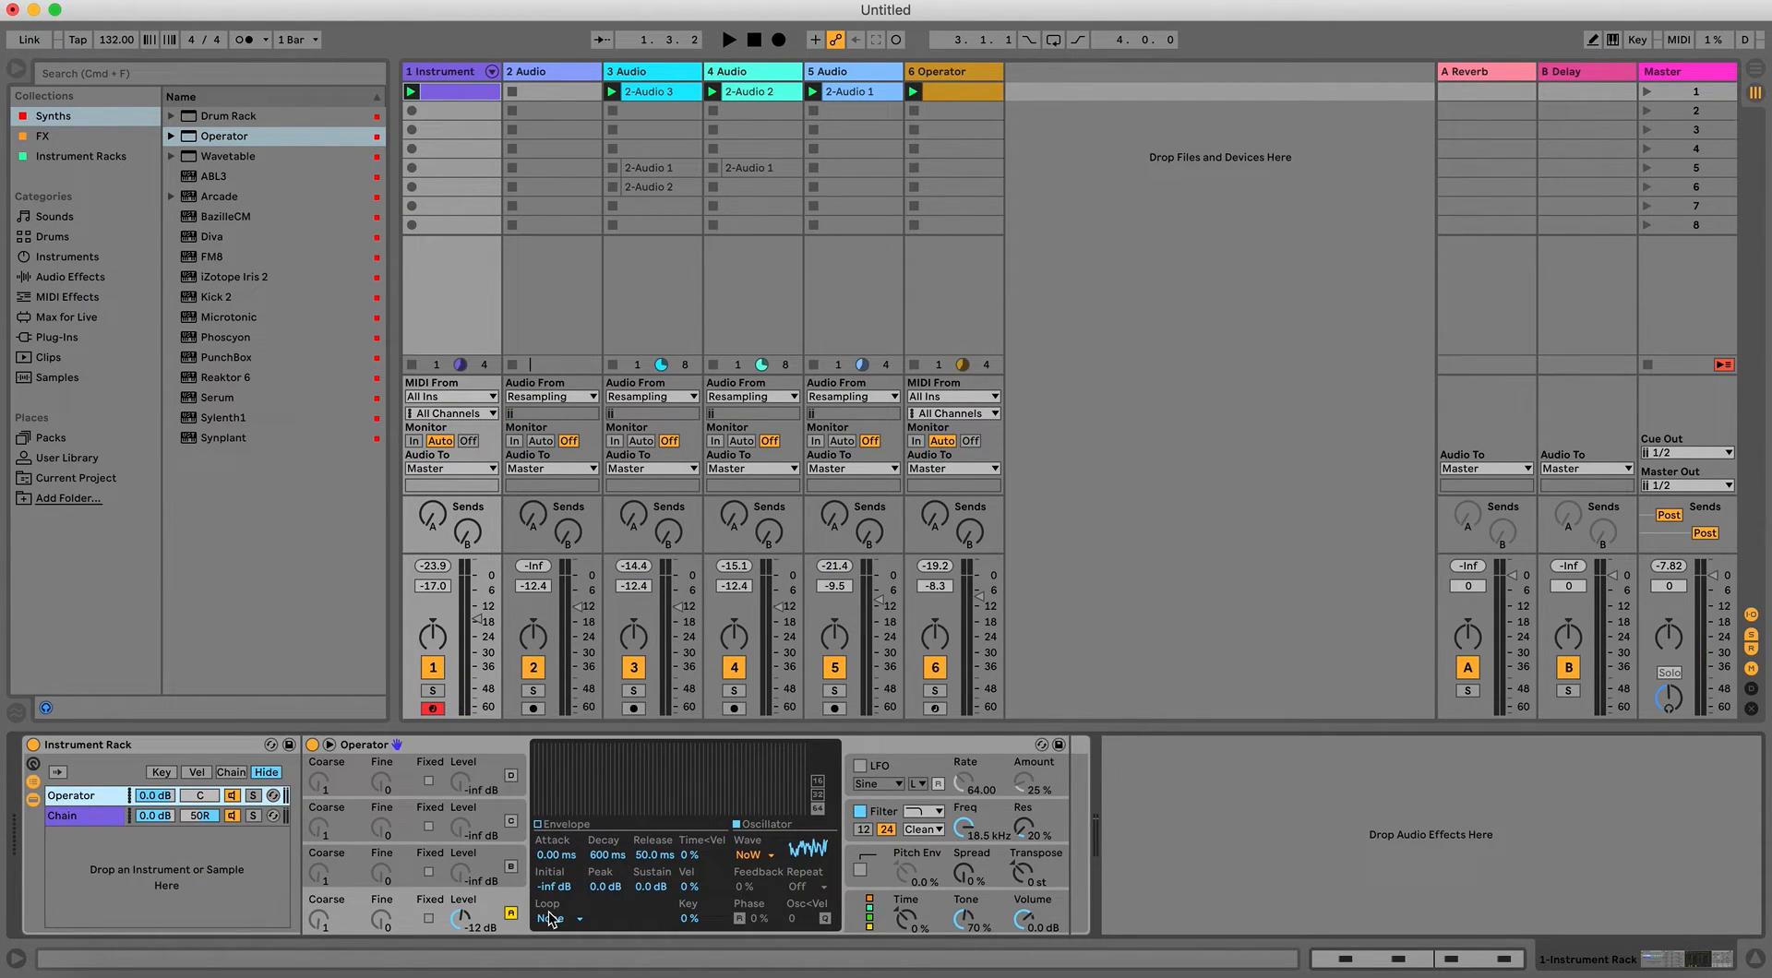
Shape oscillator A's envelope to a 152 ms decay with sustain at -inf dB during playback.
{"action": "left_click", "coordinate": [496, 912]}
{"action": "left_click", "coordinate": [582, 824]}
{"action": "key", "text": "space"}
{"action": "left_click_drag", "start_coordinate": [598, 749], "coordinate": [583, 809]}
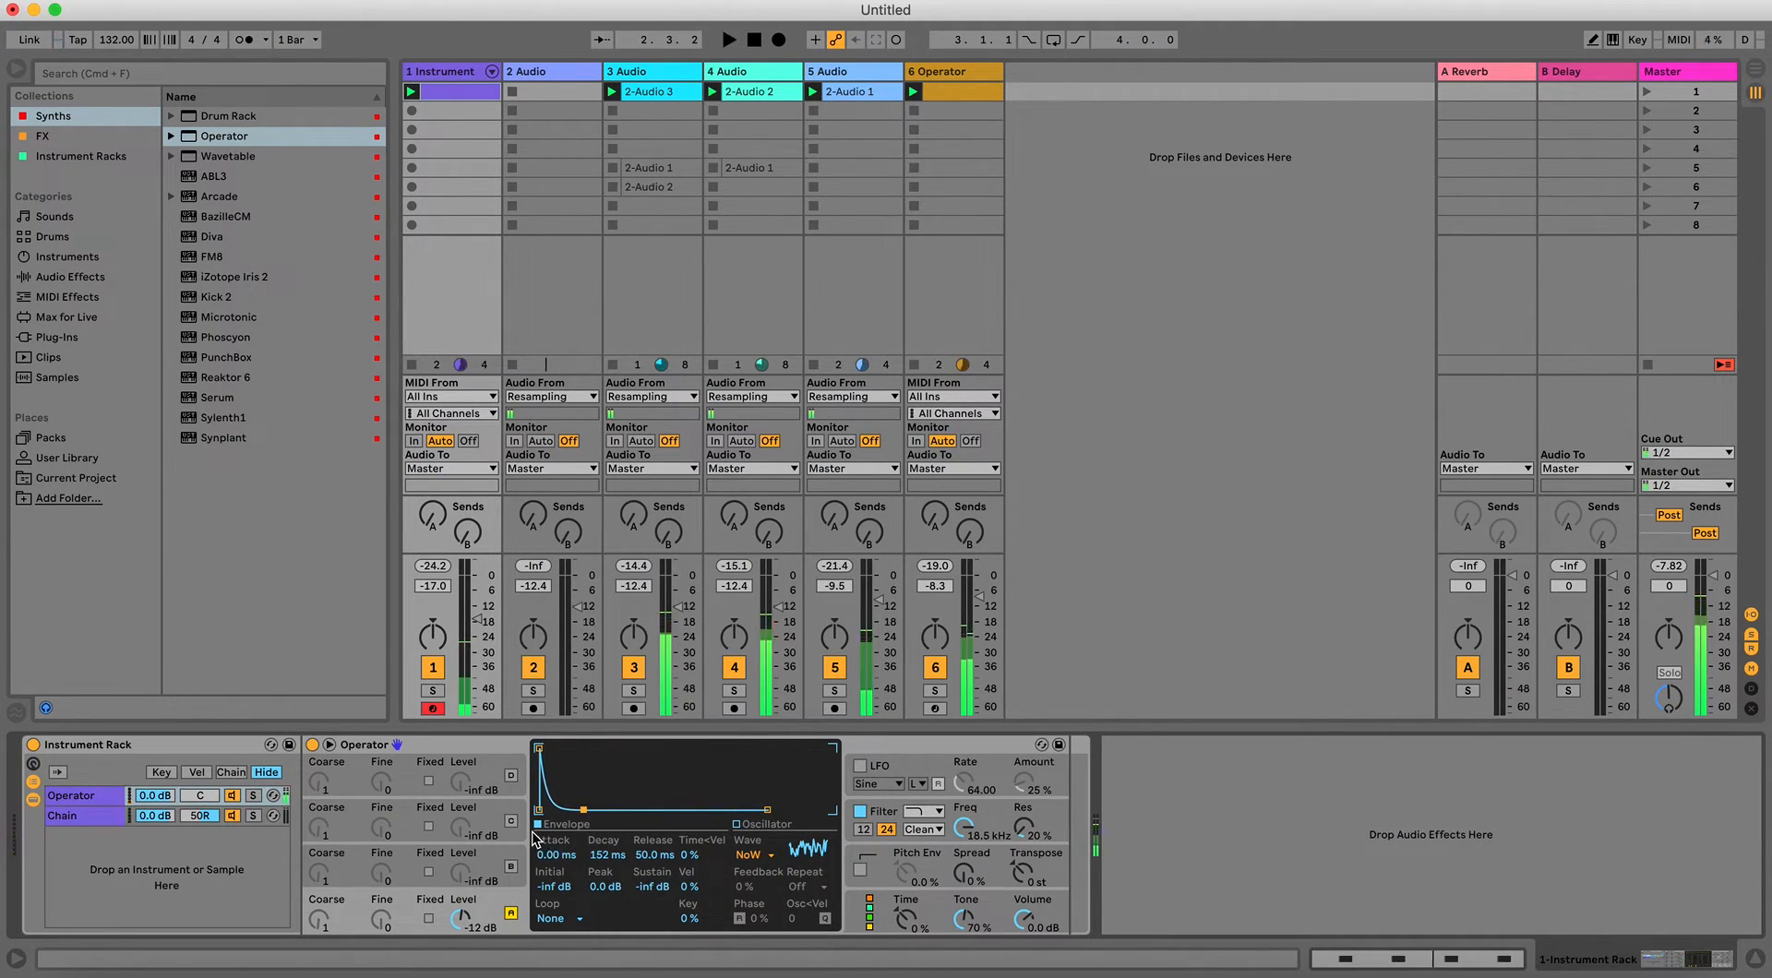
Solo the first track and set its Operator filter to a 12 dB high-pass at 3.27 kHz with 40% resonance.
{"action": "left_click", "coordinate": [432, 691]}
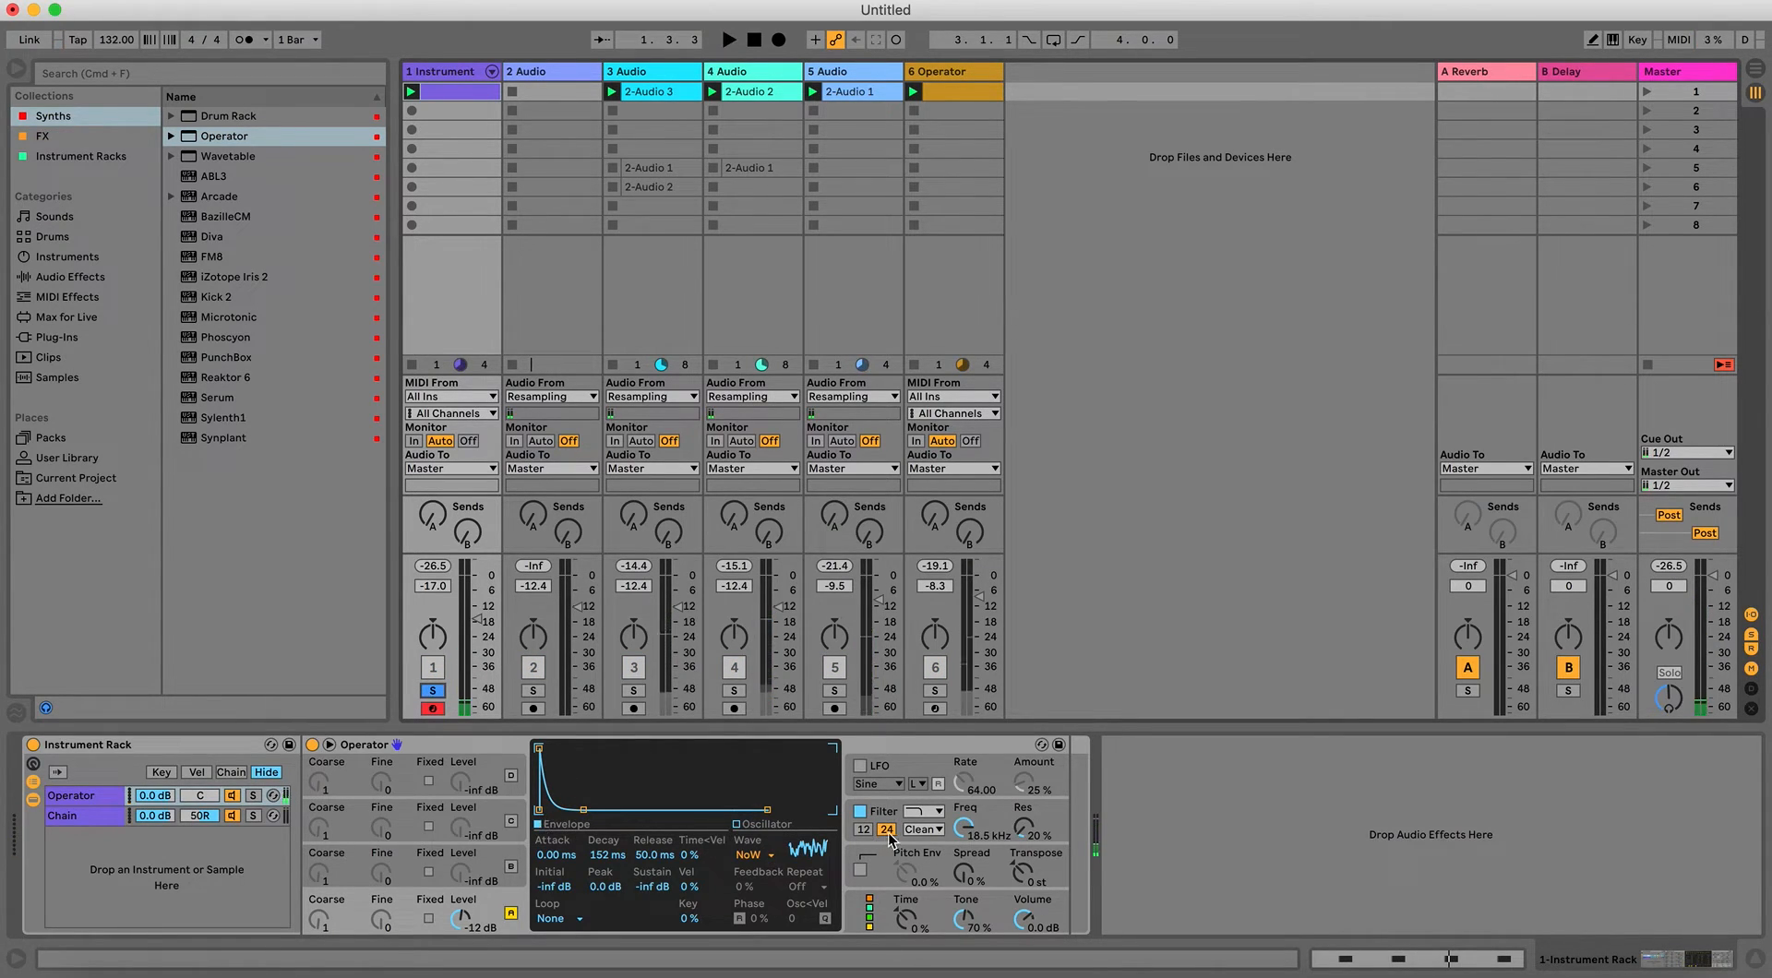
{"action": "left_click", "coordinate": [920, 813]}
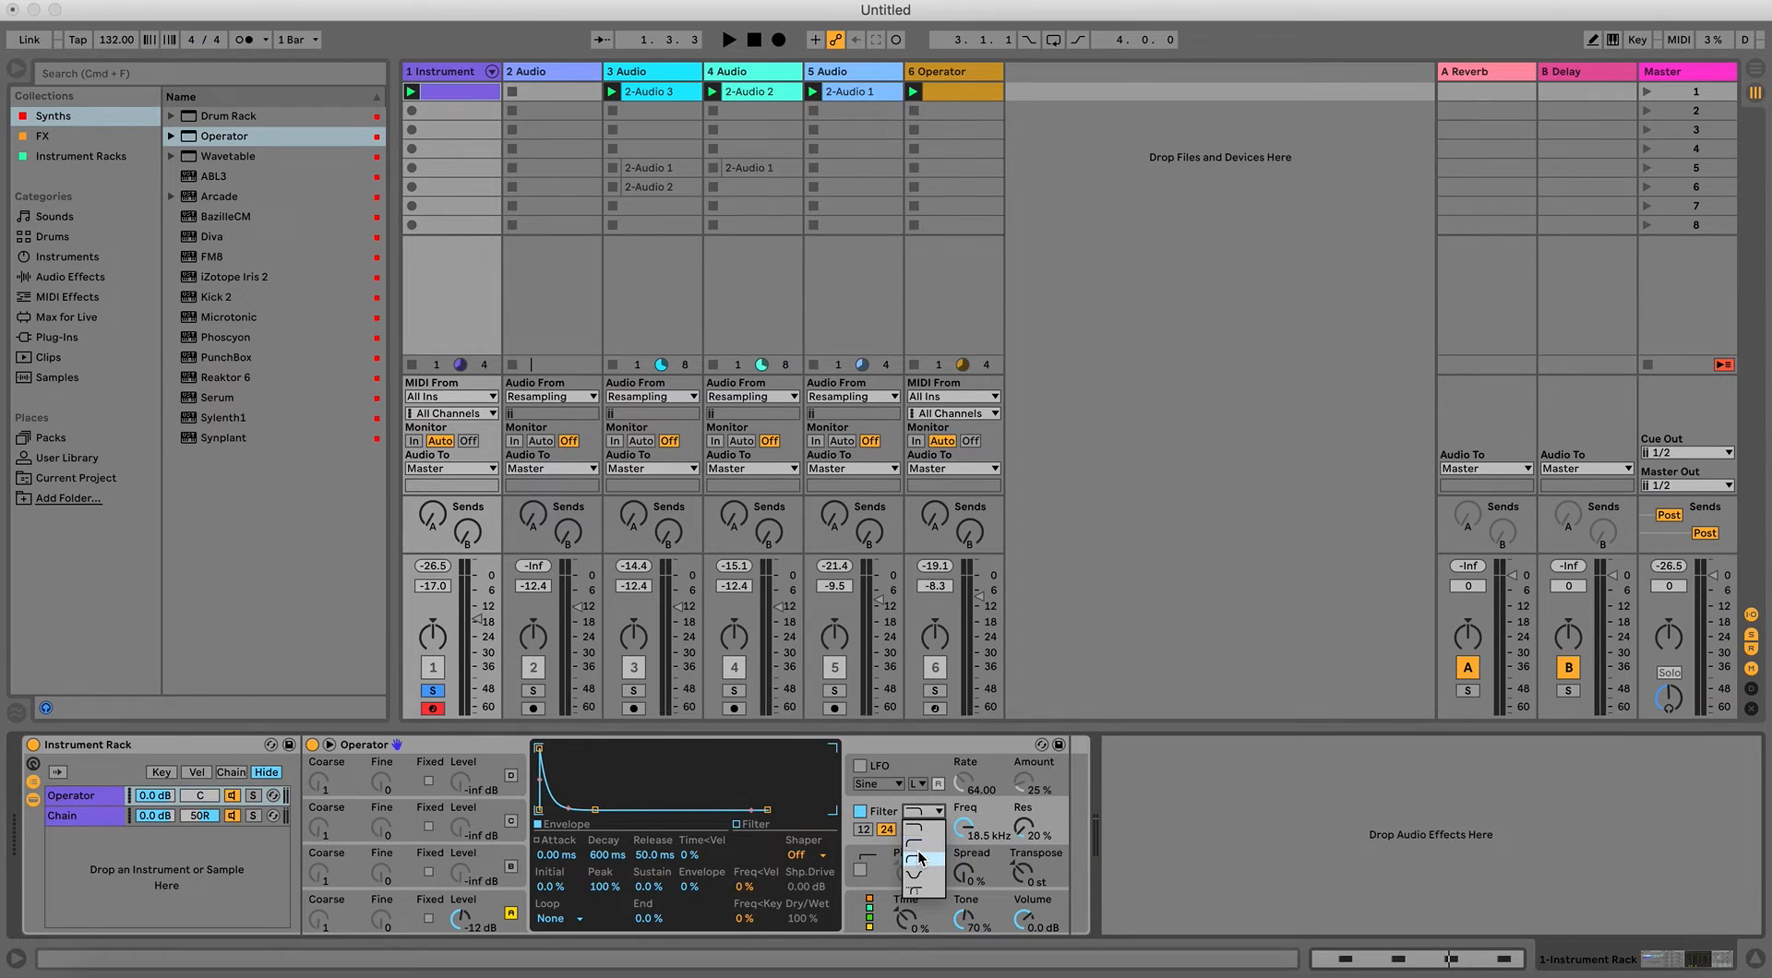
{"action": "left_click", "coordinate": [920, 858]}
{"action": "left_click_drag", "start_coordinate": [964, 828], "coordinate": [964, 845]}
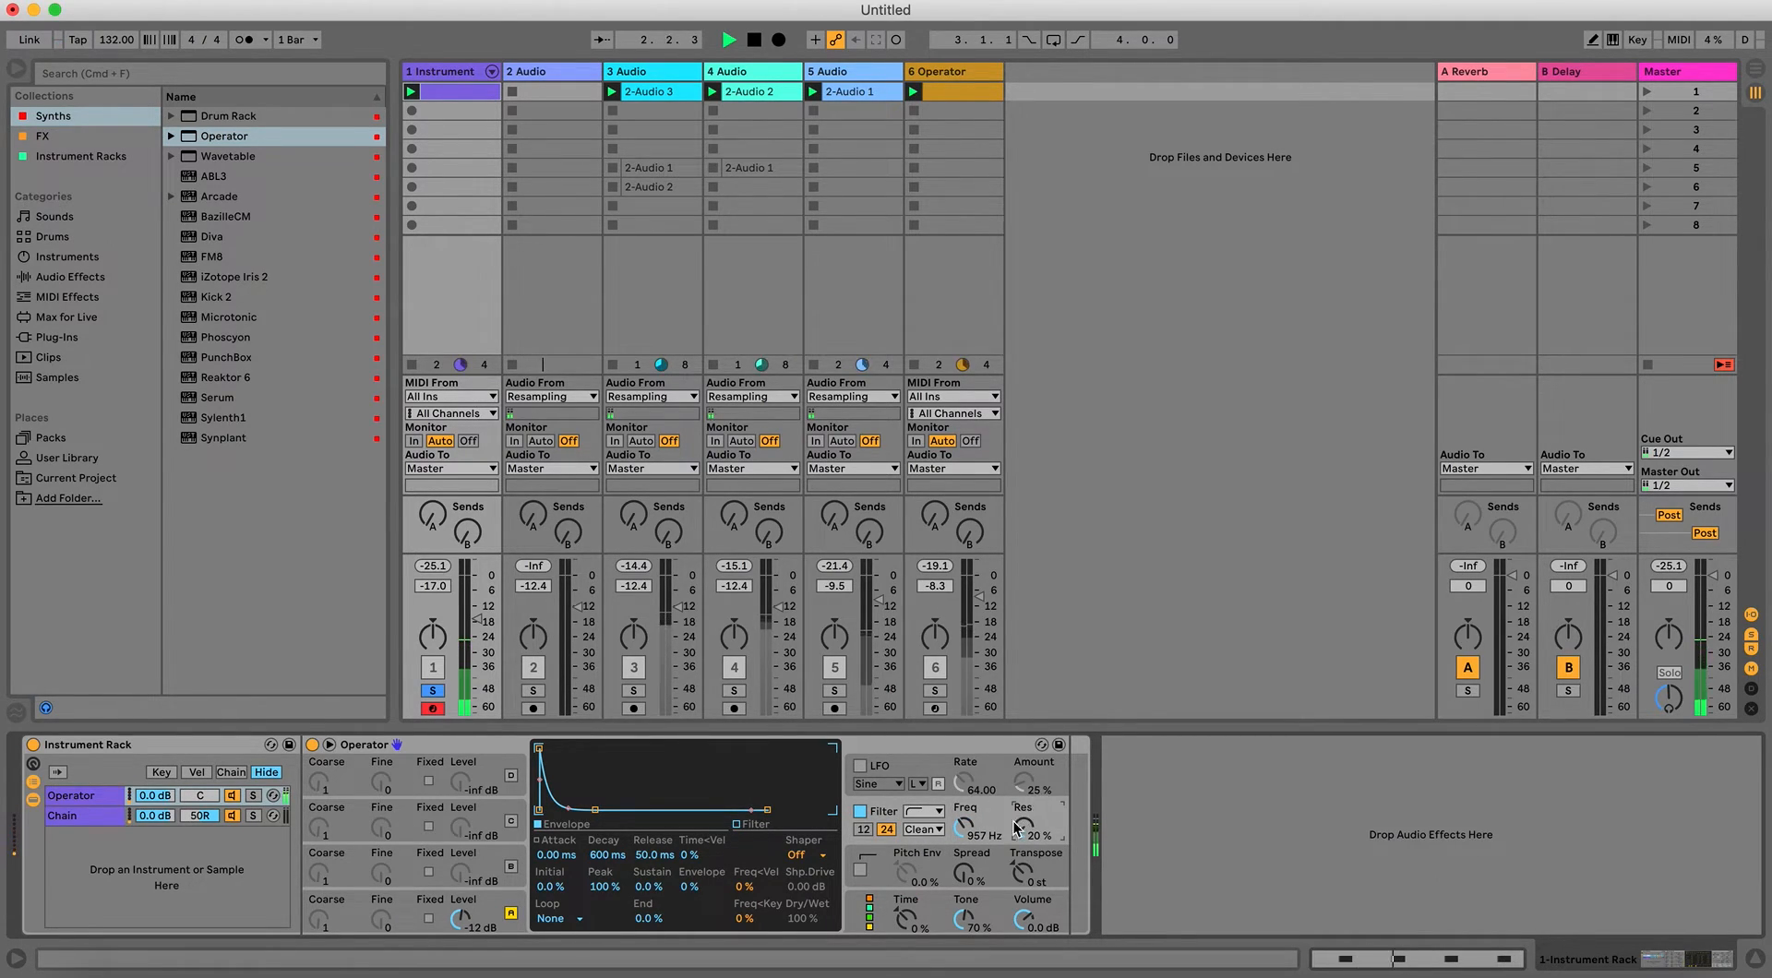
{"action": "left_click_drag", "start_coordinate": [1020, 815], "coordinate": [964, 814]}
{"action": "left_click", "coordinate": [863, 829]}
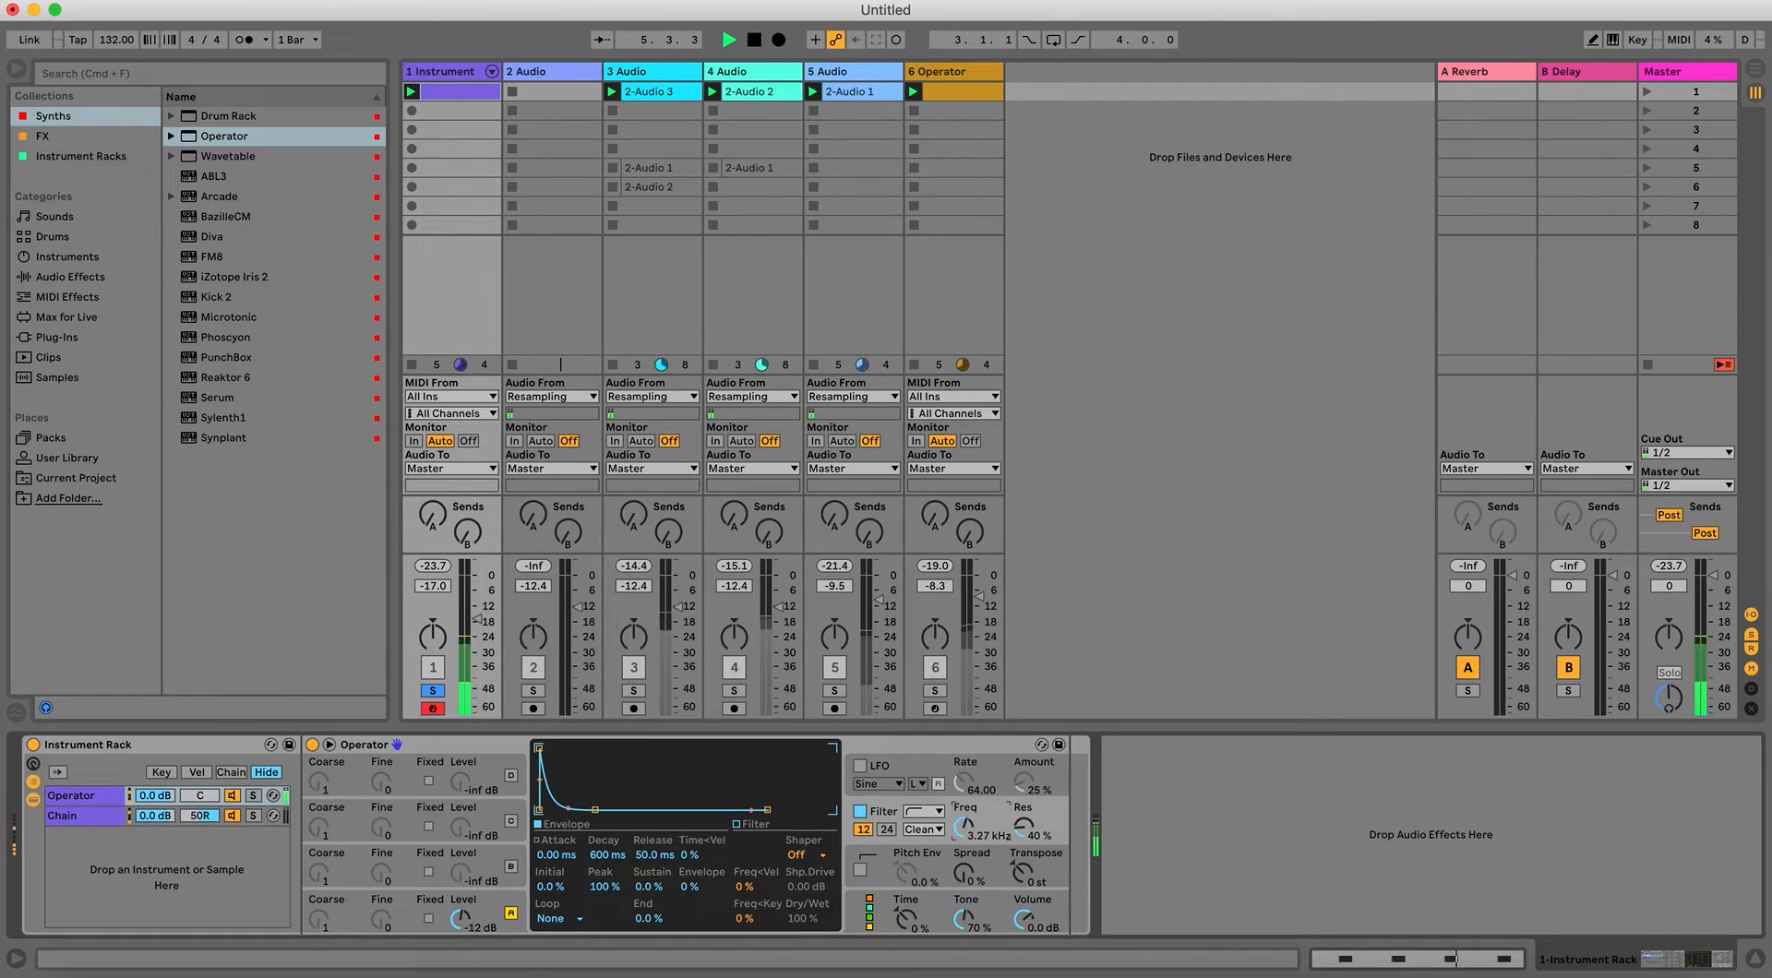
{"action": "key", "text": "space"}
Copy the Operator from the rack's first chain into the empty second chain.
{"action": "left_click", "coordinate": [359, 747]}
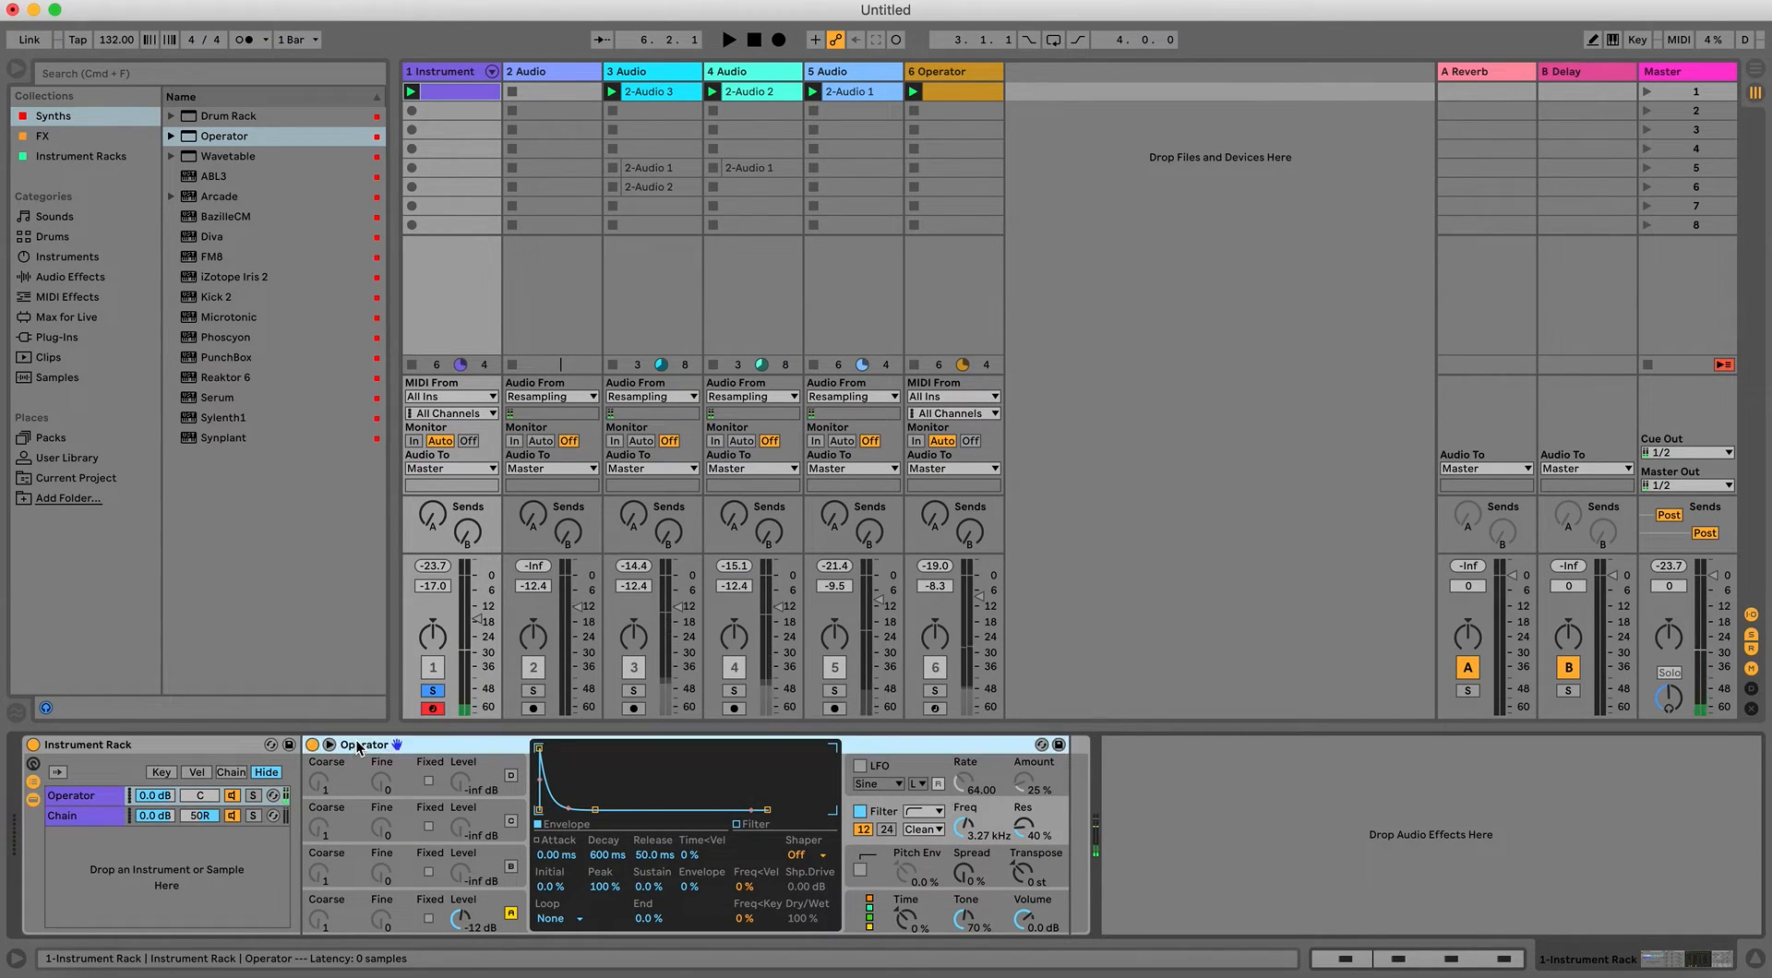
{"action": "left_click", "coordinate": [70, 816]}
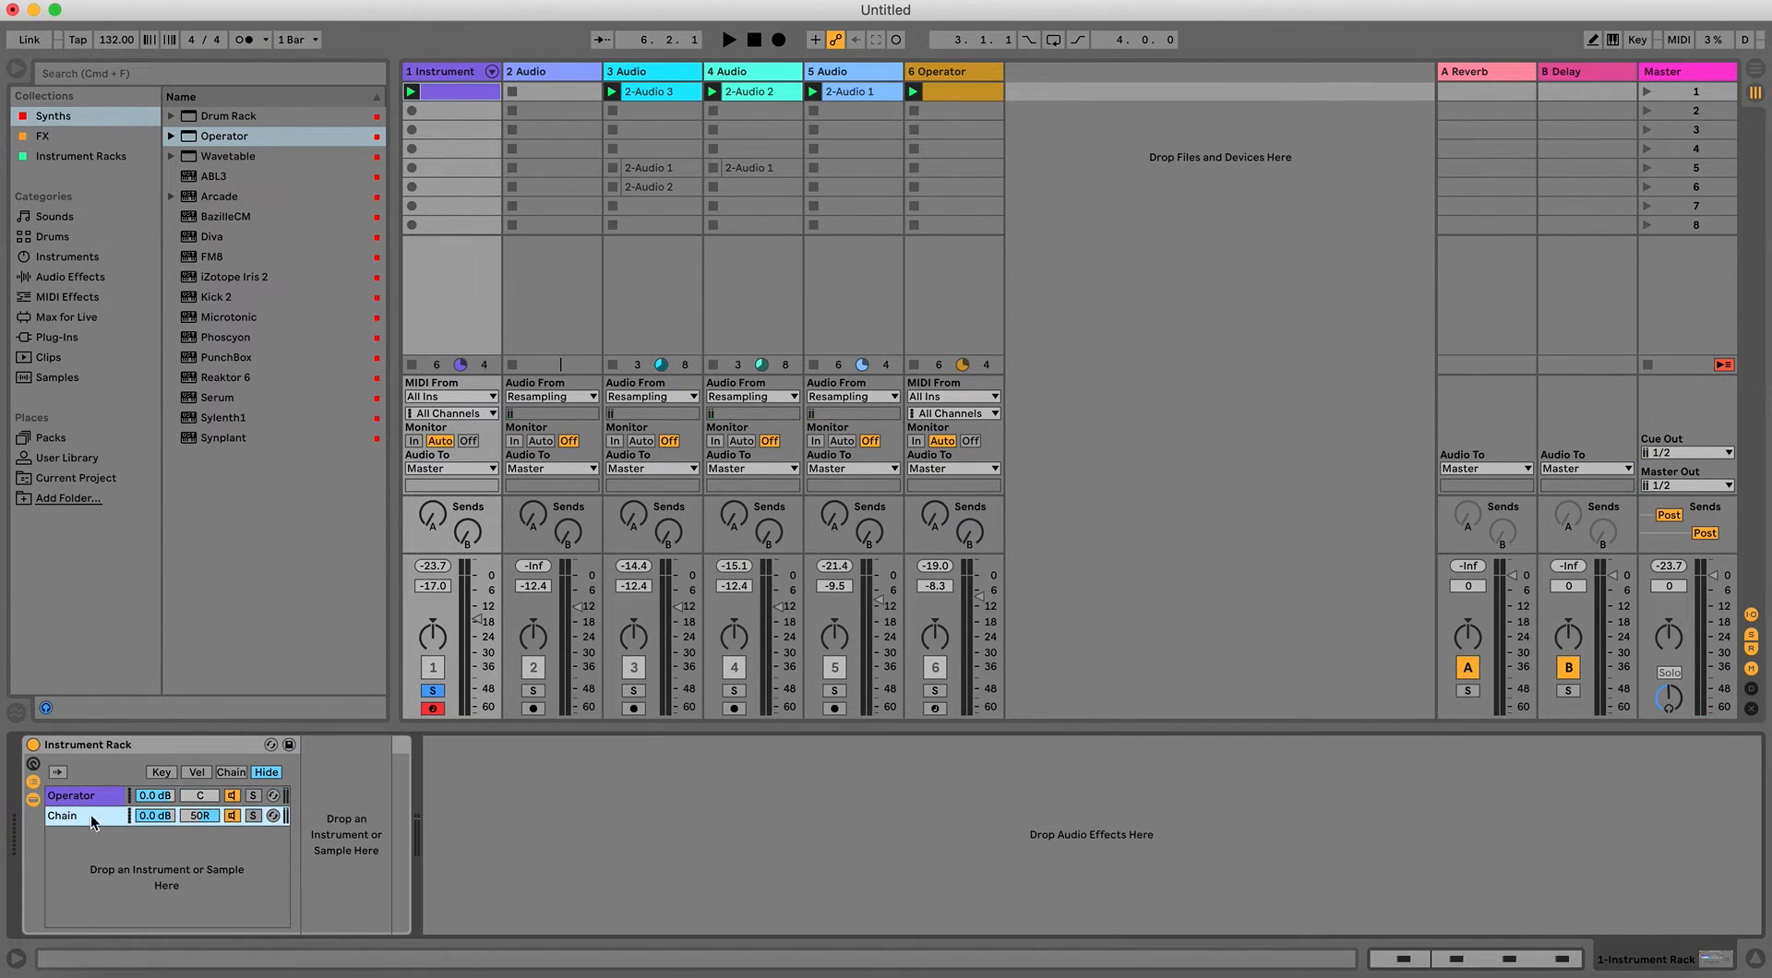
Paste the Operator copy into the rack's empty second chain, and pan the first chain to 50L while checking playback.
{"action": "left_click", "coordinate": [320, 849]}
{"action": "key", "text": "super+v"}
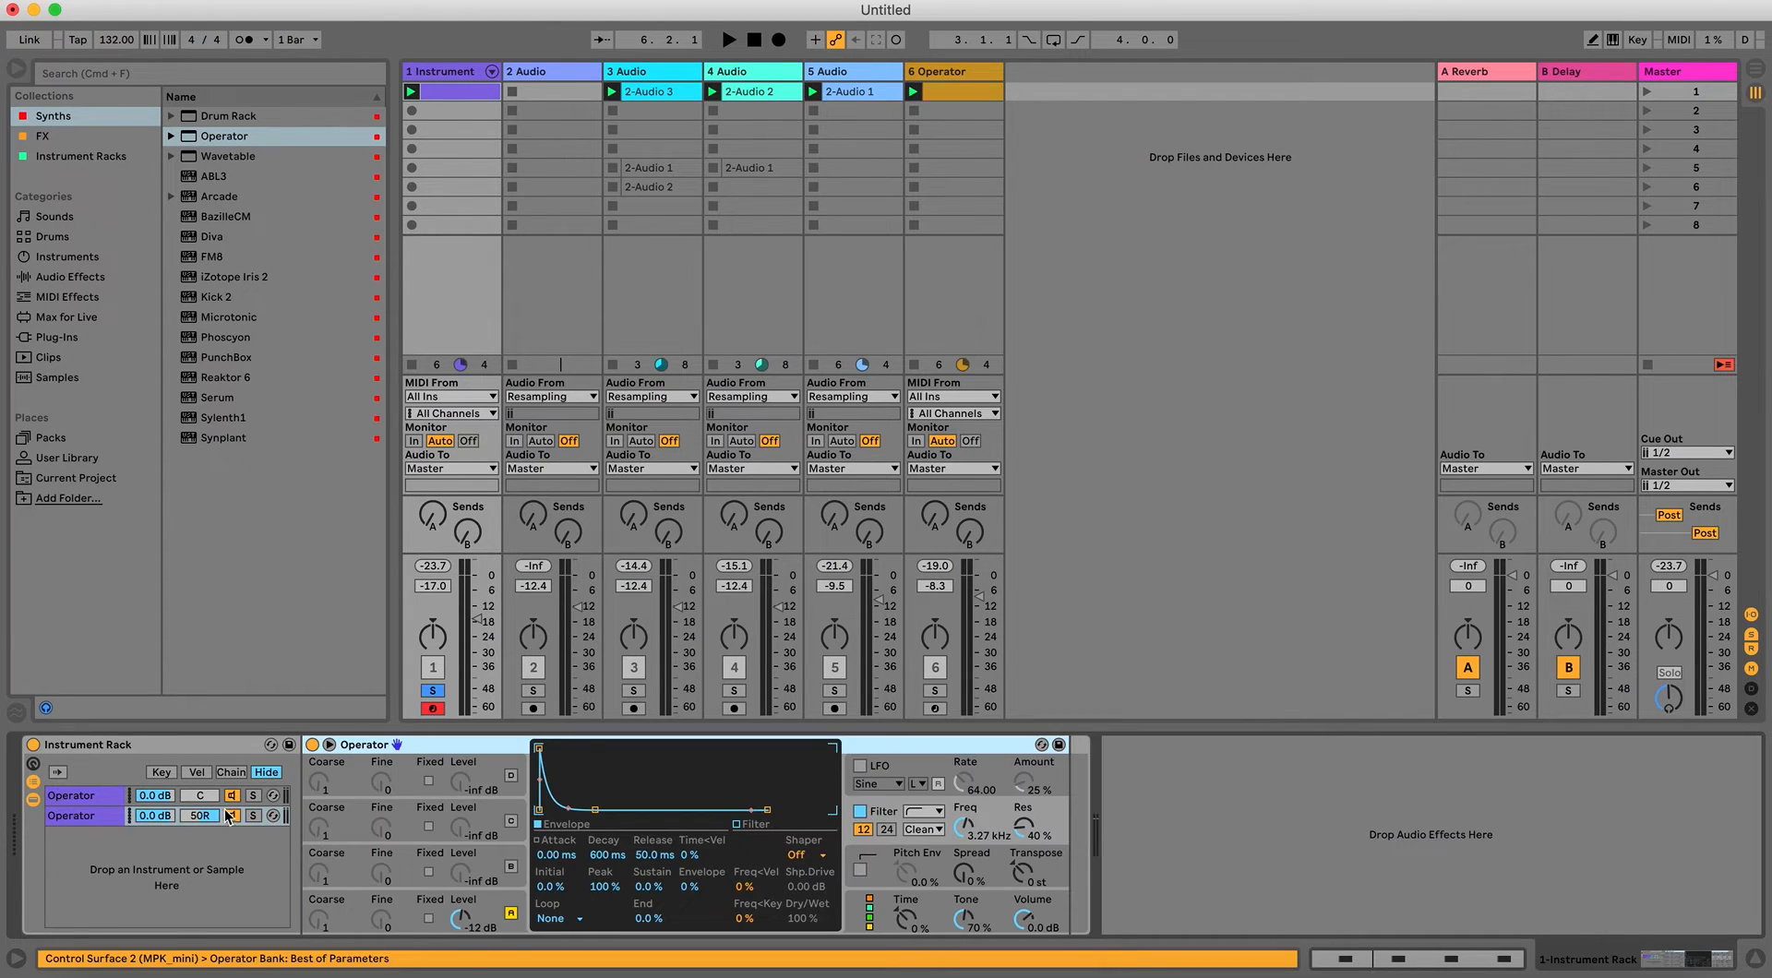
{"action": "left_click_drag", "start_coordinate": [197, 799], "coordinate": [198, 753]}
{"action": "key", "text": "space"}
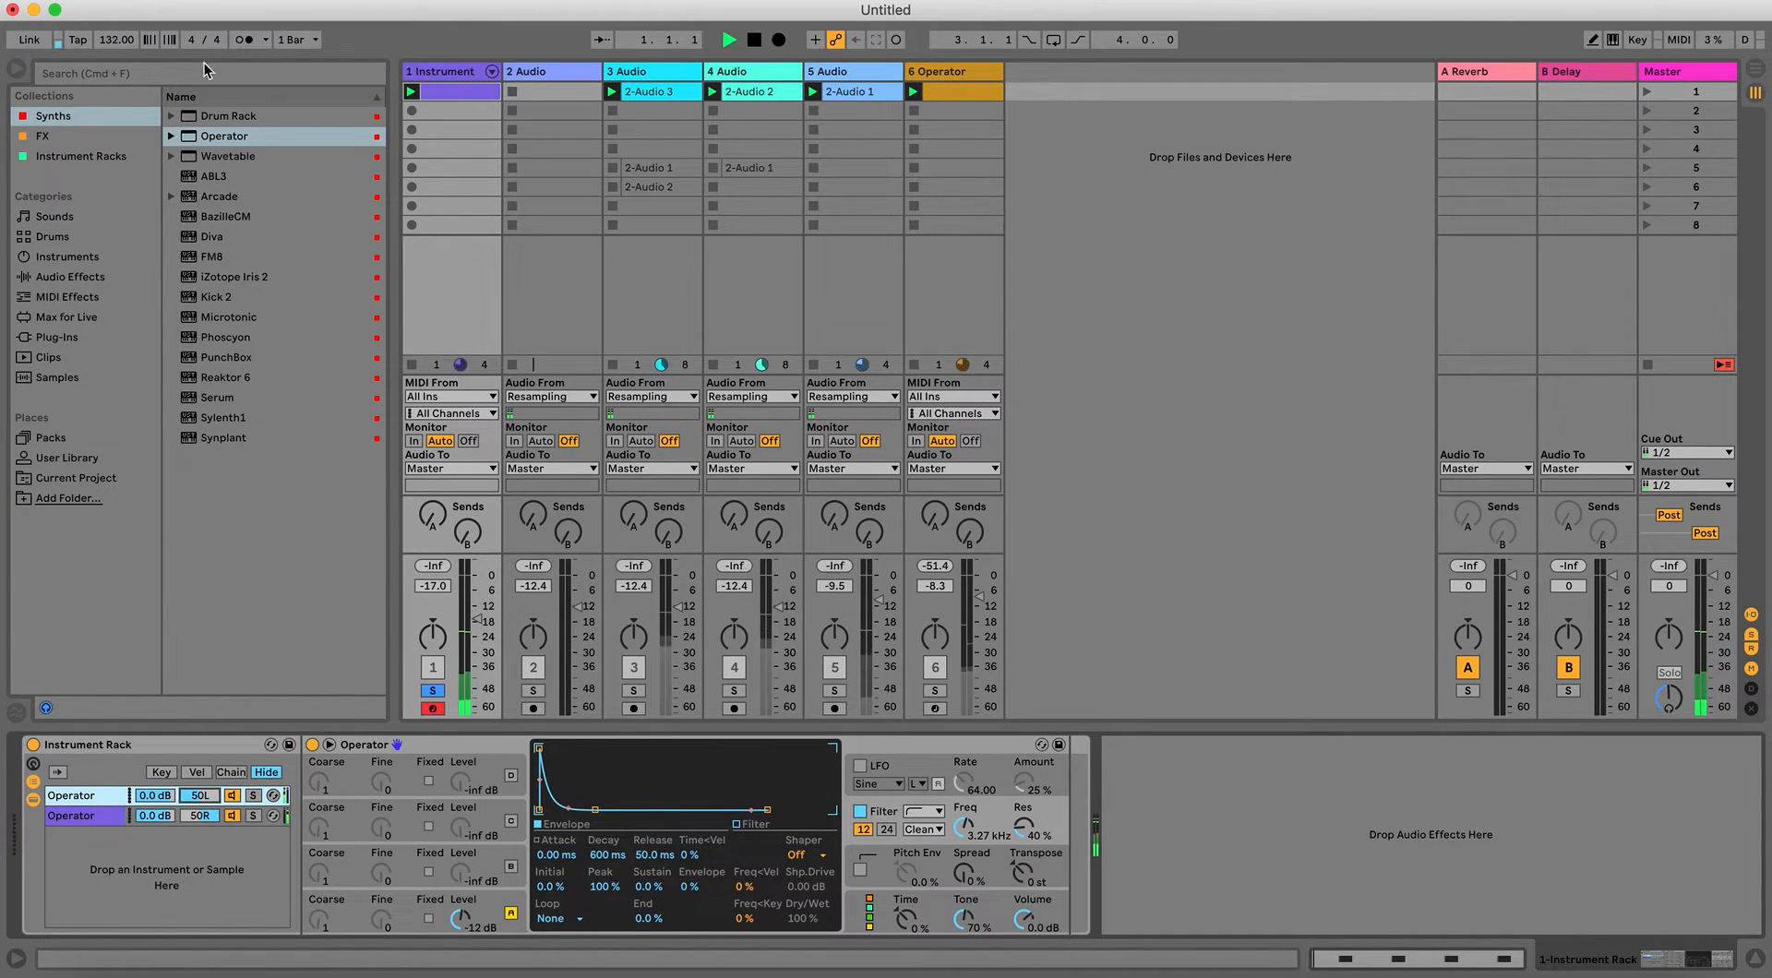
Narrow the stereo spread of the two Operator chains to 25L and 25R and play the result.
{"action": "left_click", "coordinate": [40, 138]}
{"action": "key", "text": "space"}
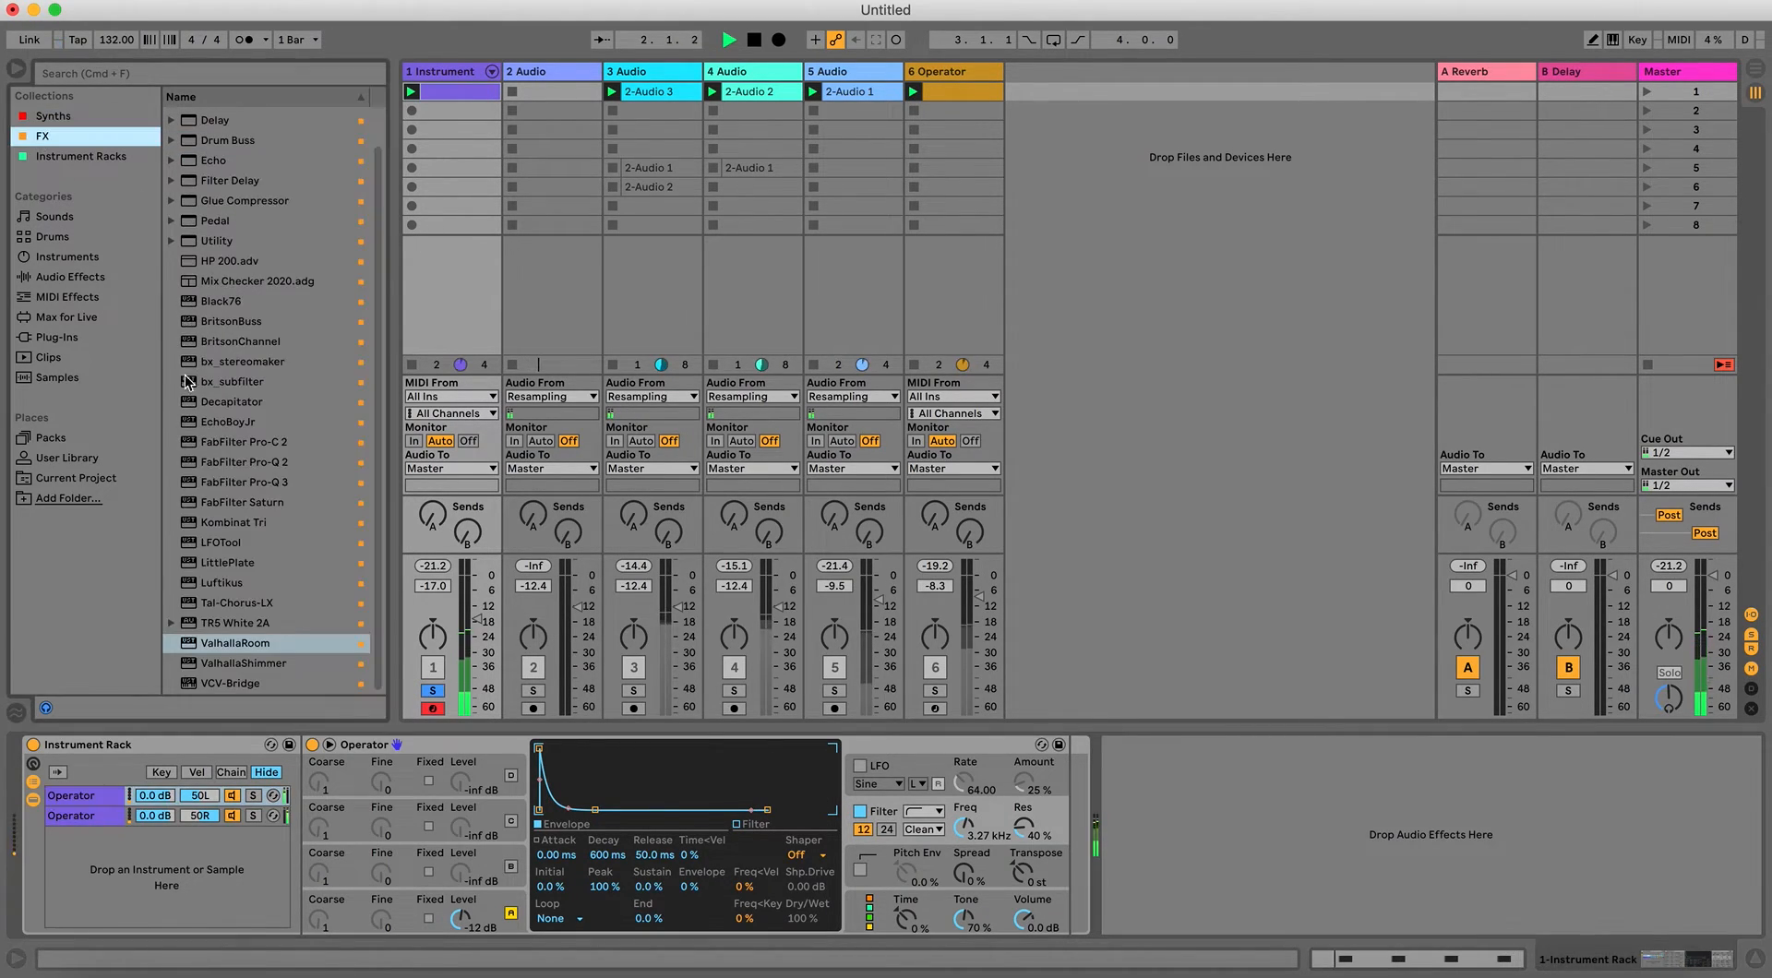
{"action": "left_click", "coordinate": [195, 798]}
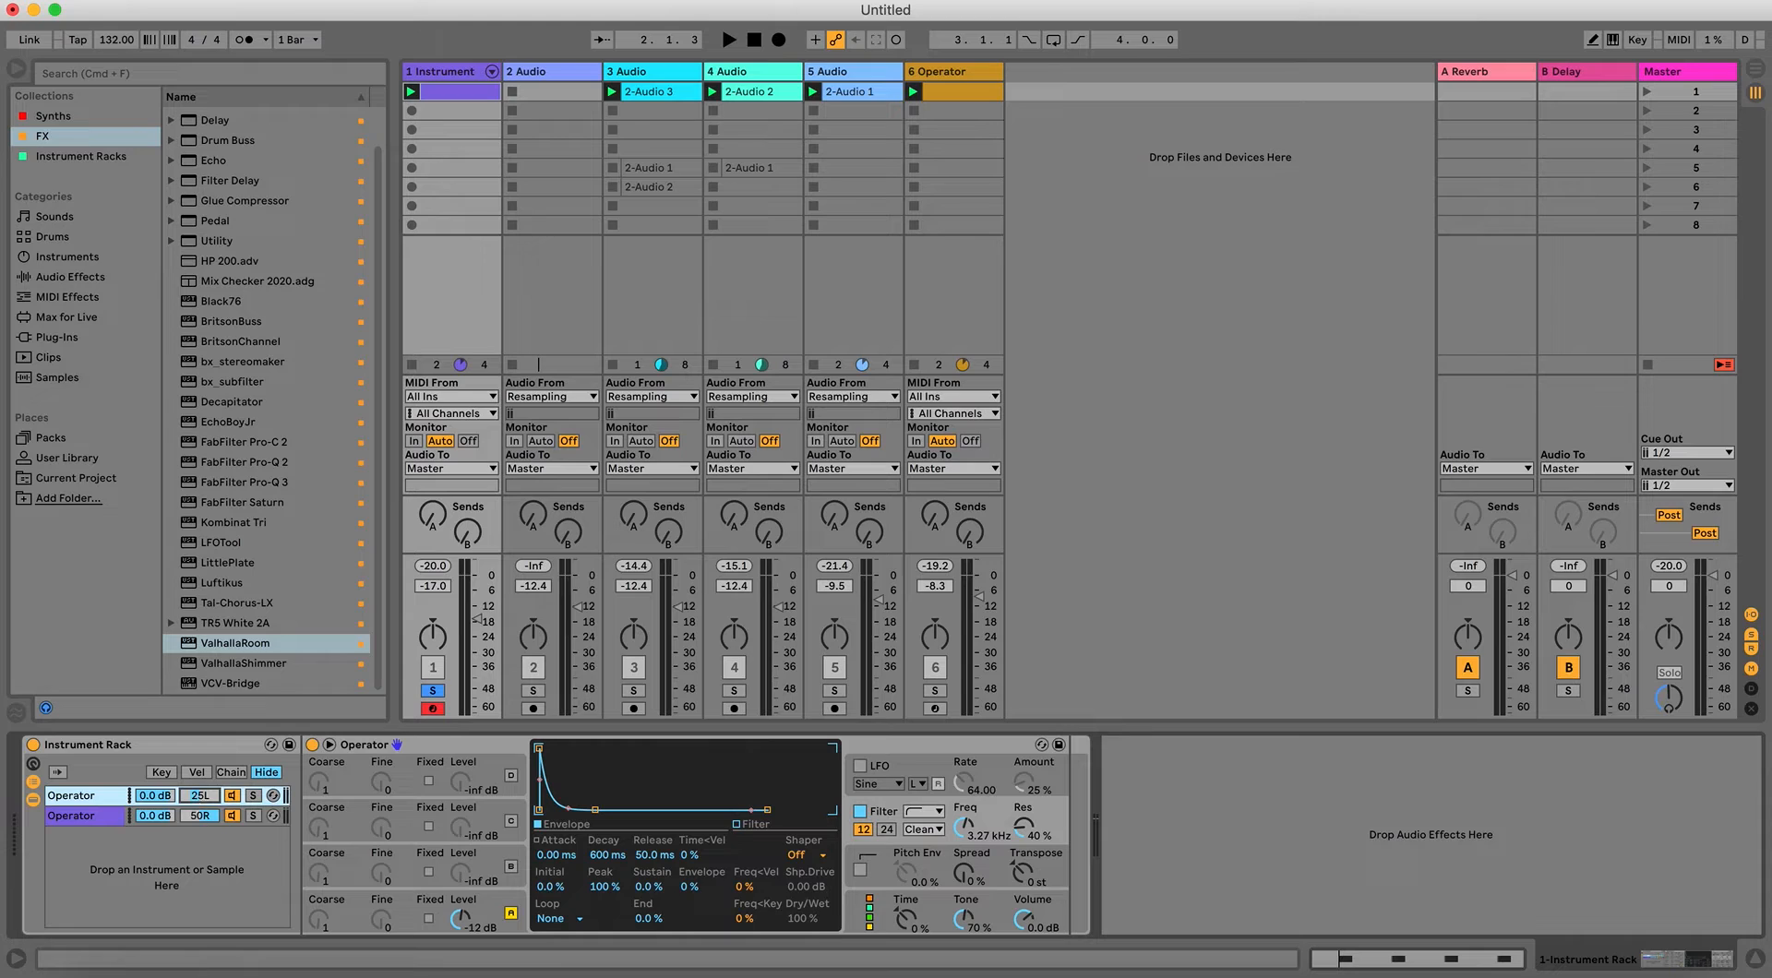
{"action": "left_click", "coordinate": [202, 819]}
{"action": "key", "text": "space"}
{"action": "key", "text": "space"}
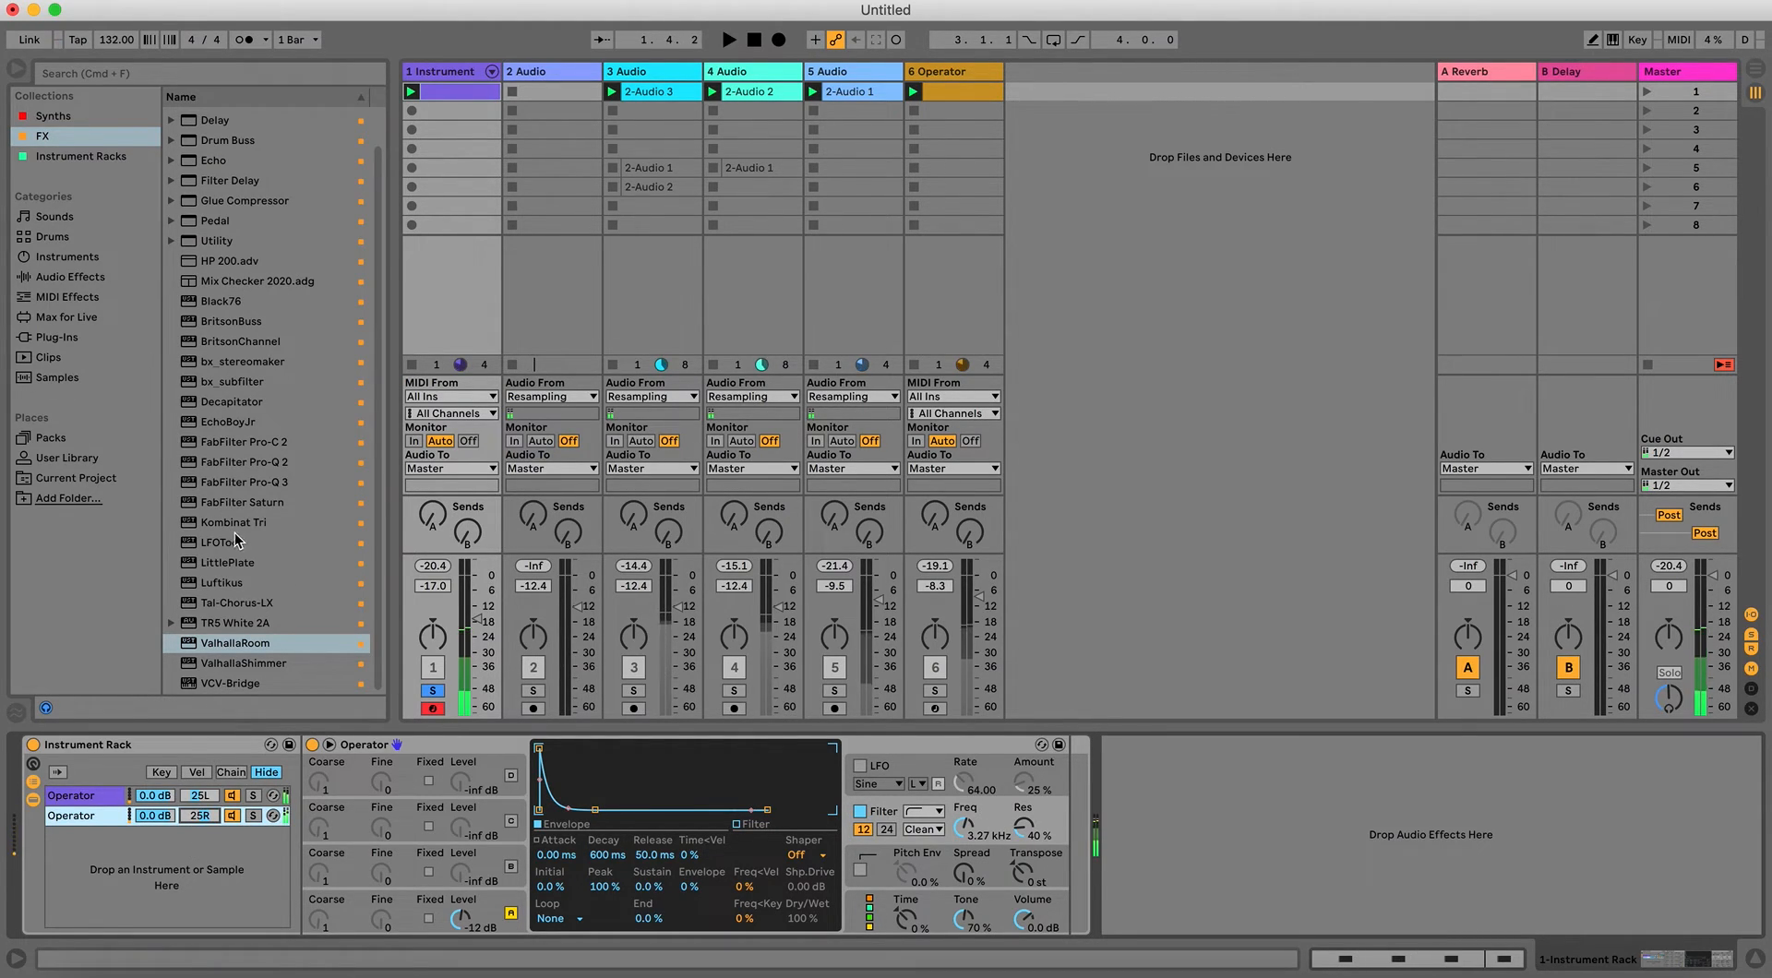
Add FabFilter Pro-Q 3 from the FX collection after the rack, with a low cut at about 2595 Hz and Q about 1.5.
{"action": "double_click", "coordinate": [241, 482]}
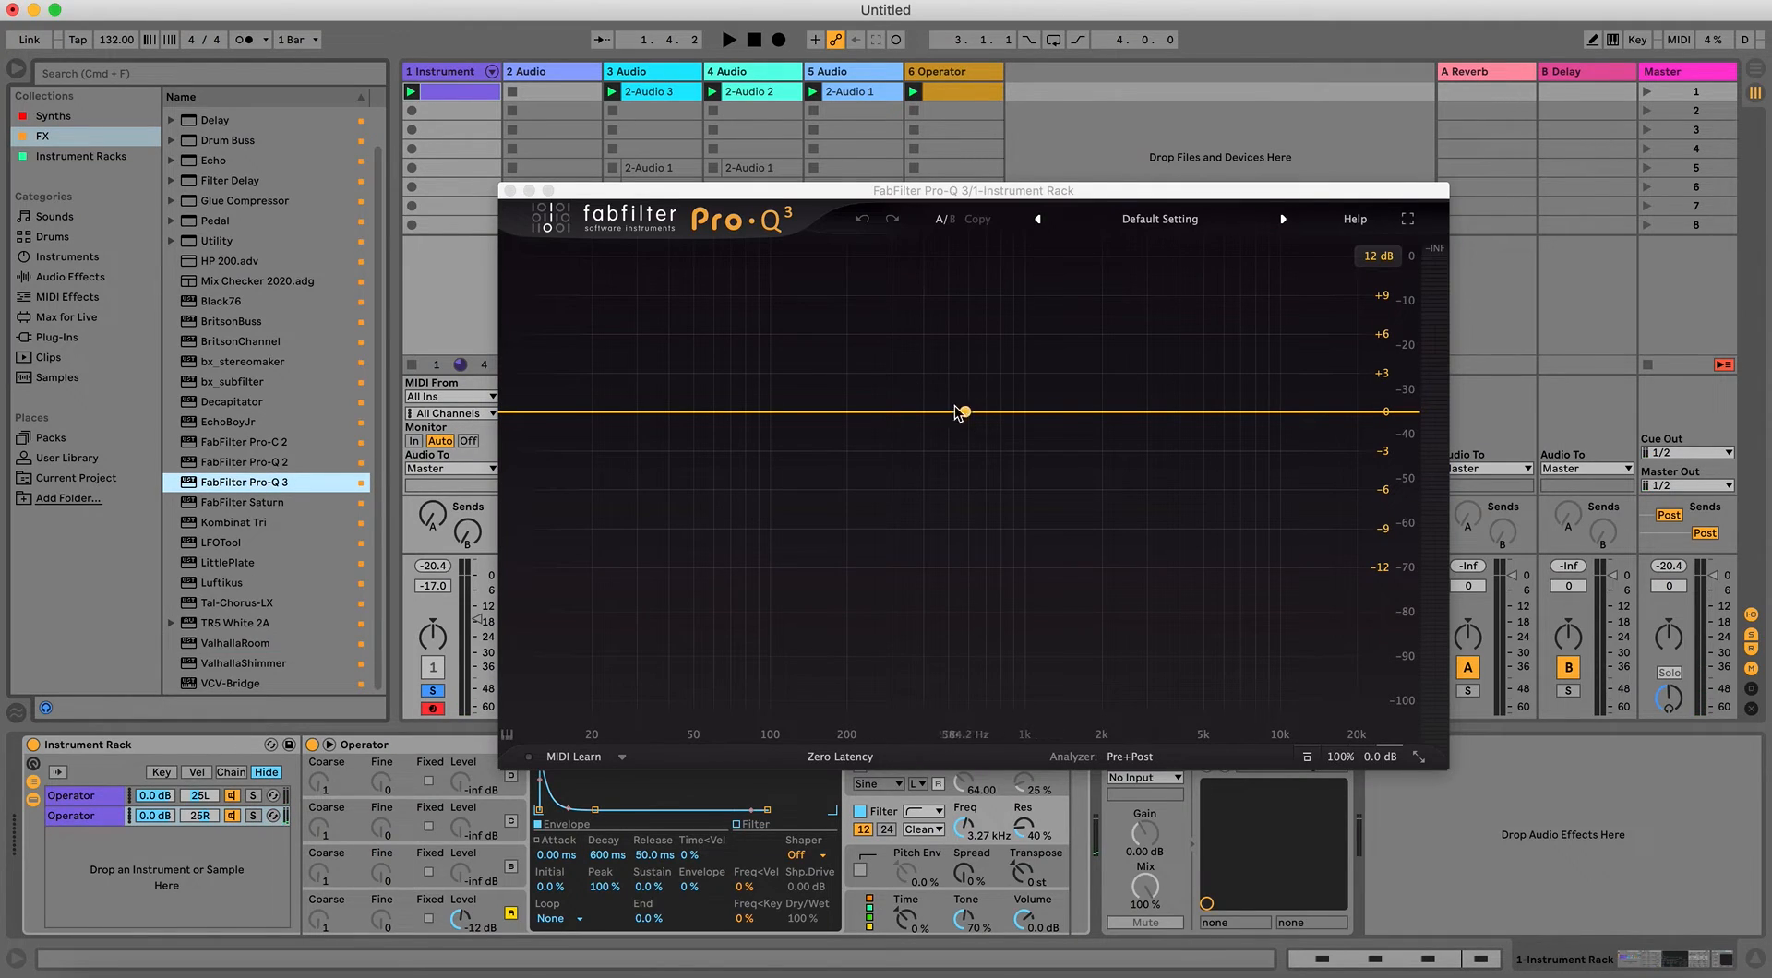
{"action": "double_click", "coordinate": [954, 412]}
{"action": "left_click_drag", "start_coordinate": [954, 411], "coordinate": [1129, 367]}
{"action": "key", "text": "space"}
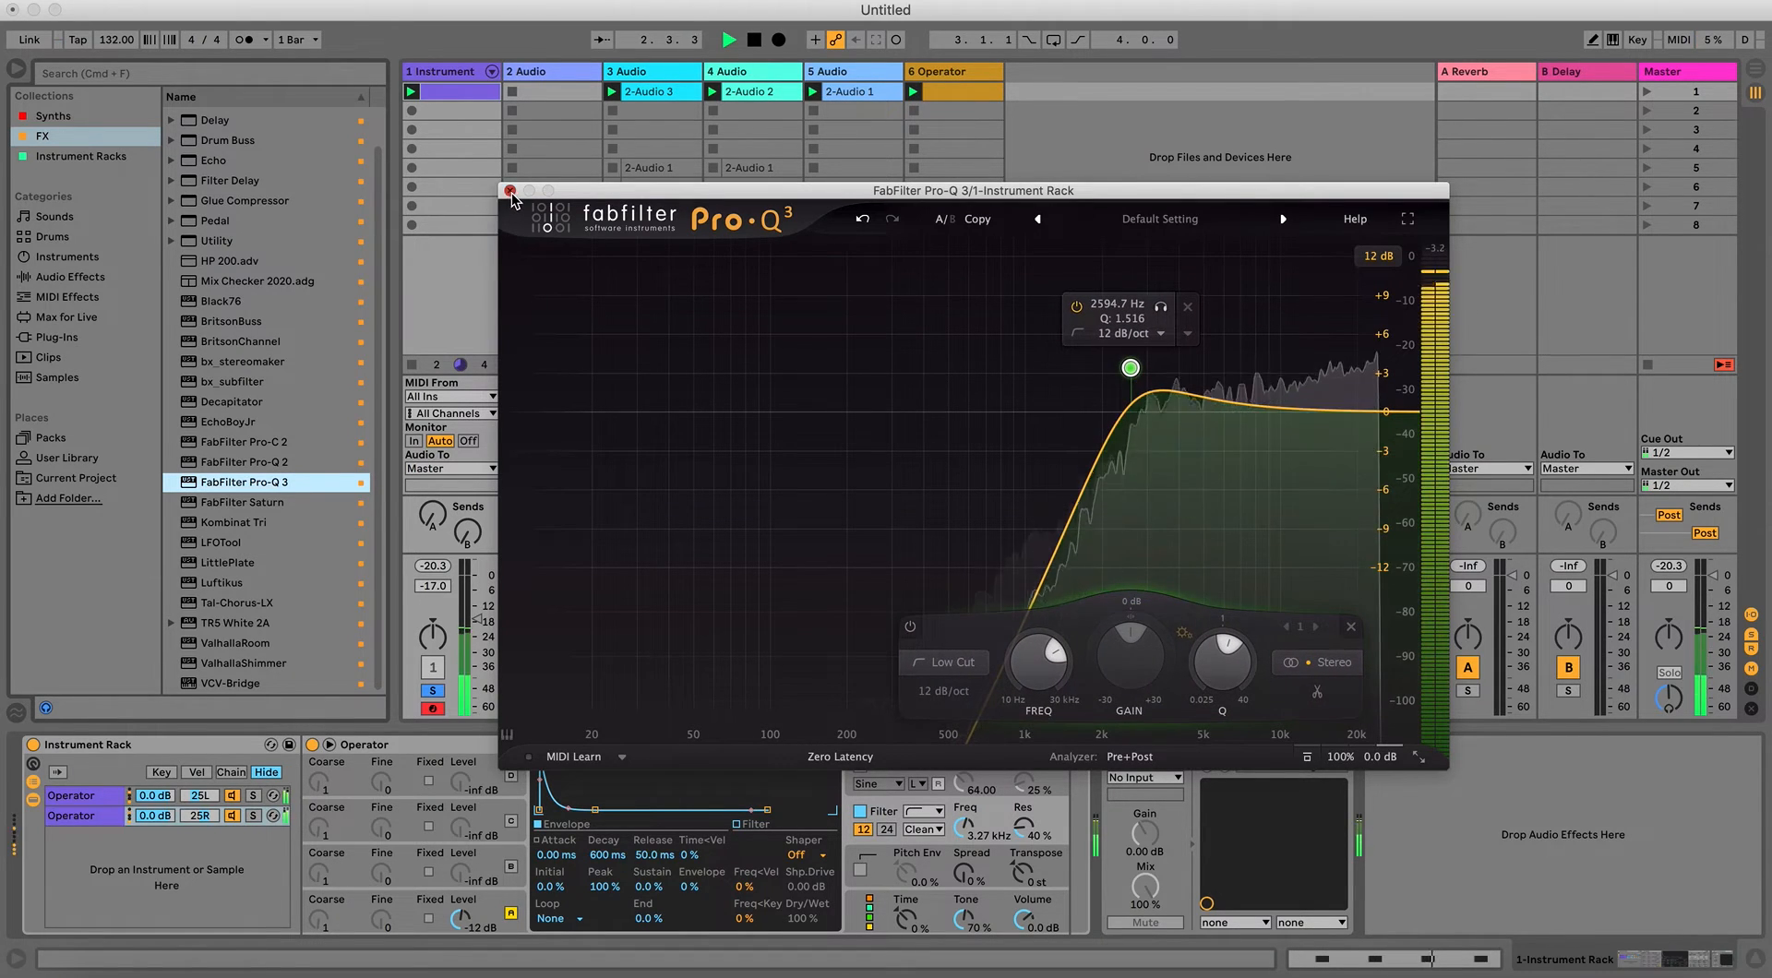
{"action": "left_click", "coordinate": [510, 190]}
{"action": "key", "text": "space"}
Take the Instrument track out of solo, disarm it and play it within the full mix.
{"action": "left_click", "coordinate": [432, 693]}
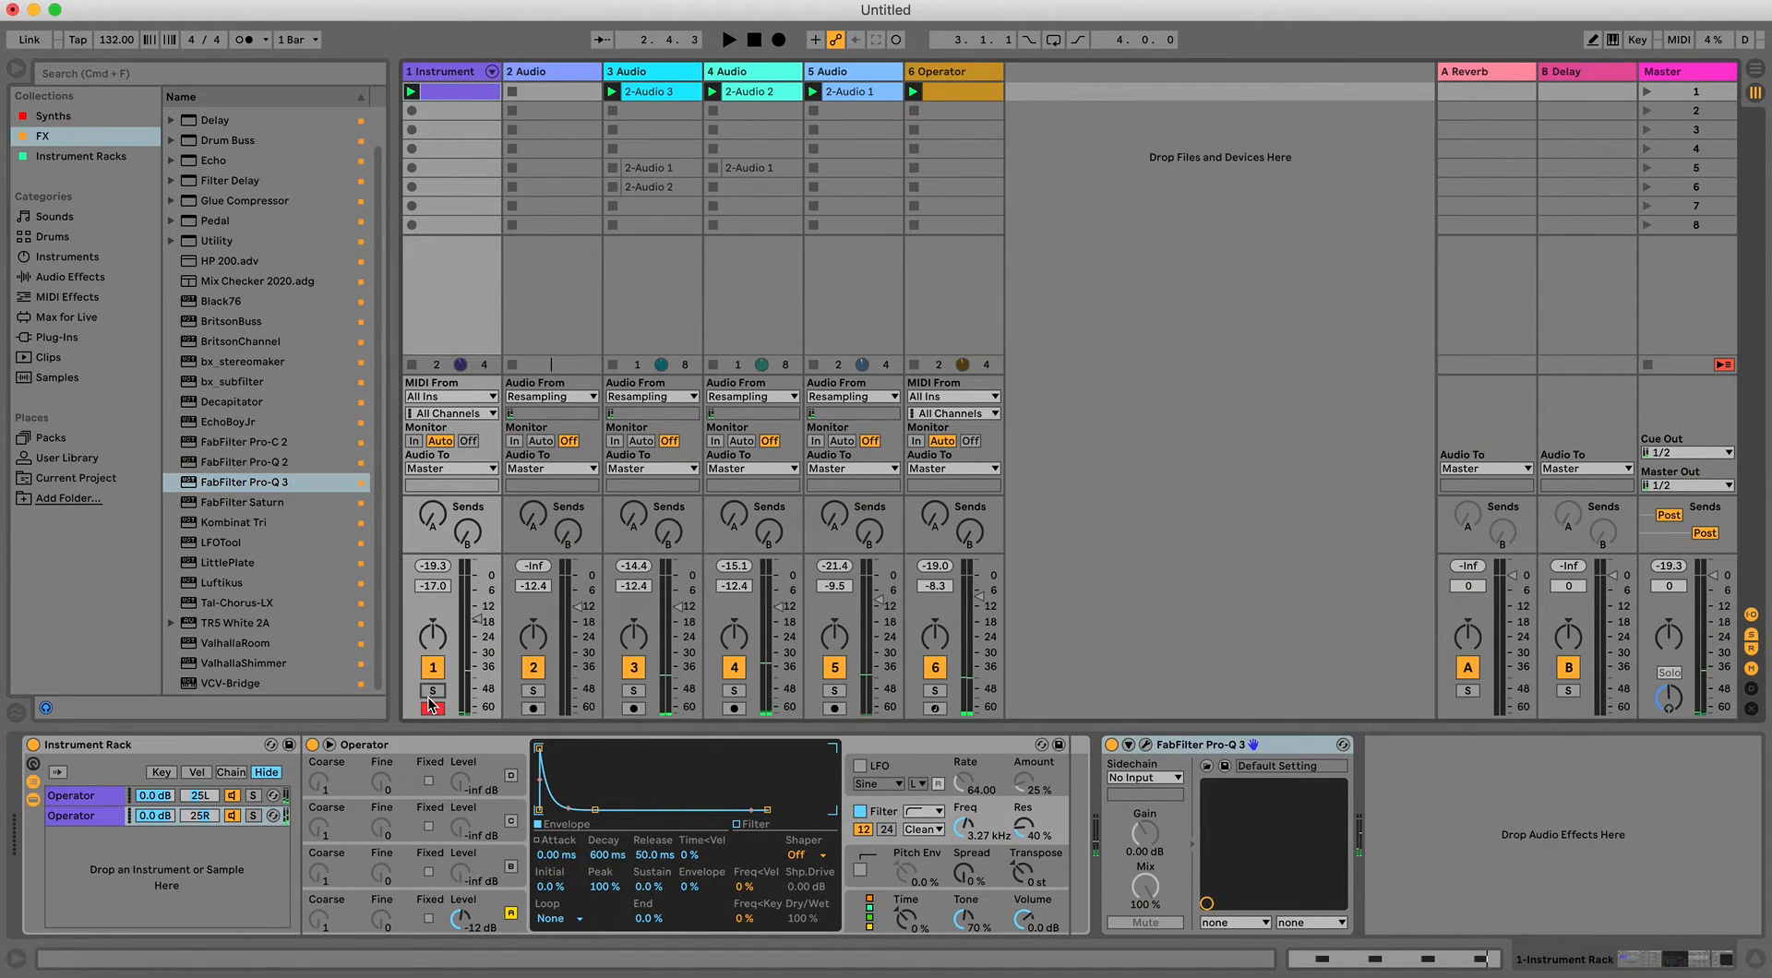
{"action": "key", "text": "space"}
{"action": "left_click", "coordinate": [432, 708]}
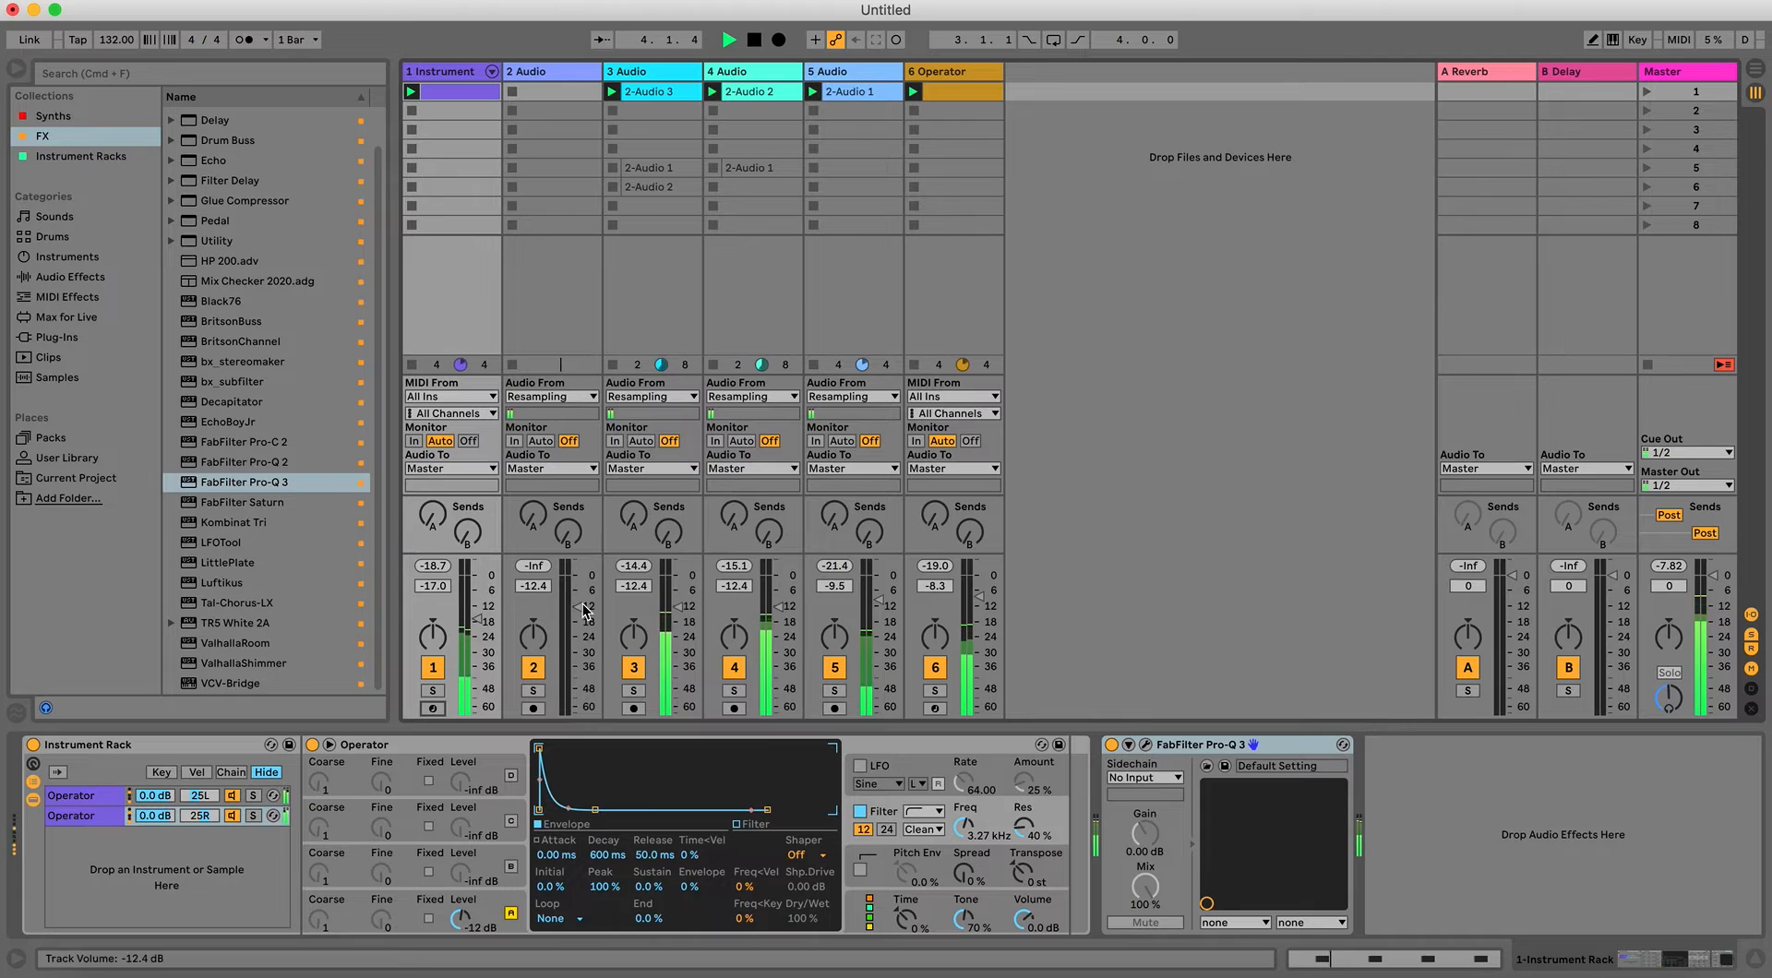
{"action": "left_click_drag", "start_coordinate": [475, 619], "coordinate": [476, 615]}
{"action": "key", "text": "space"}
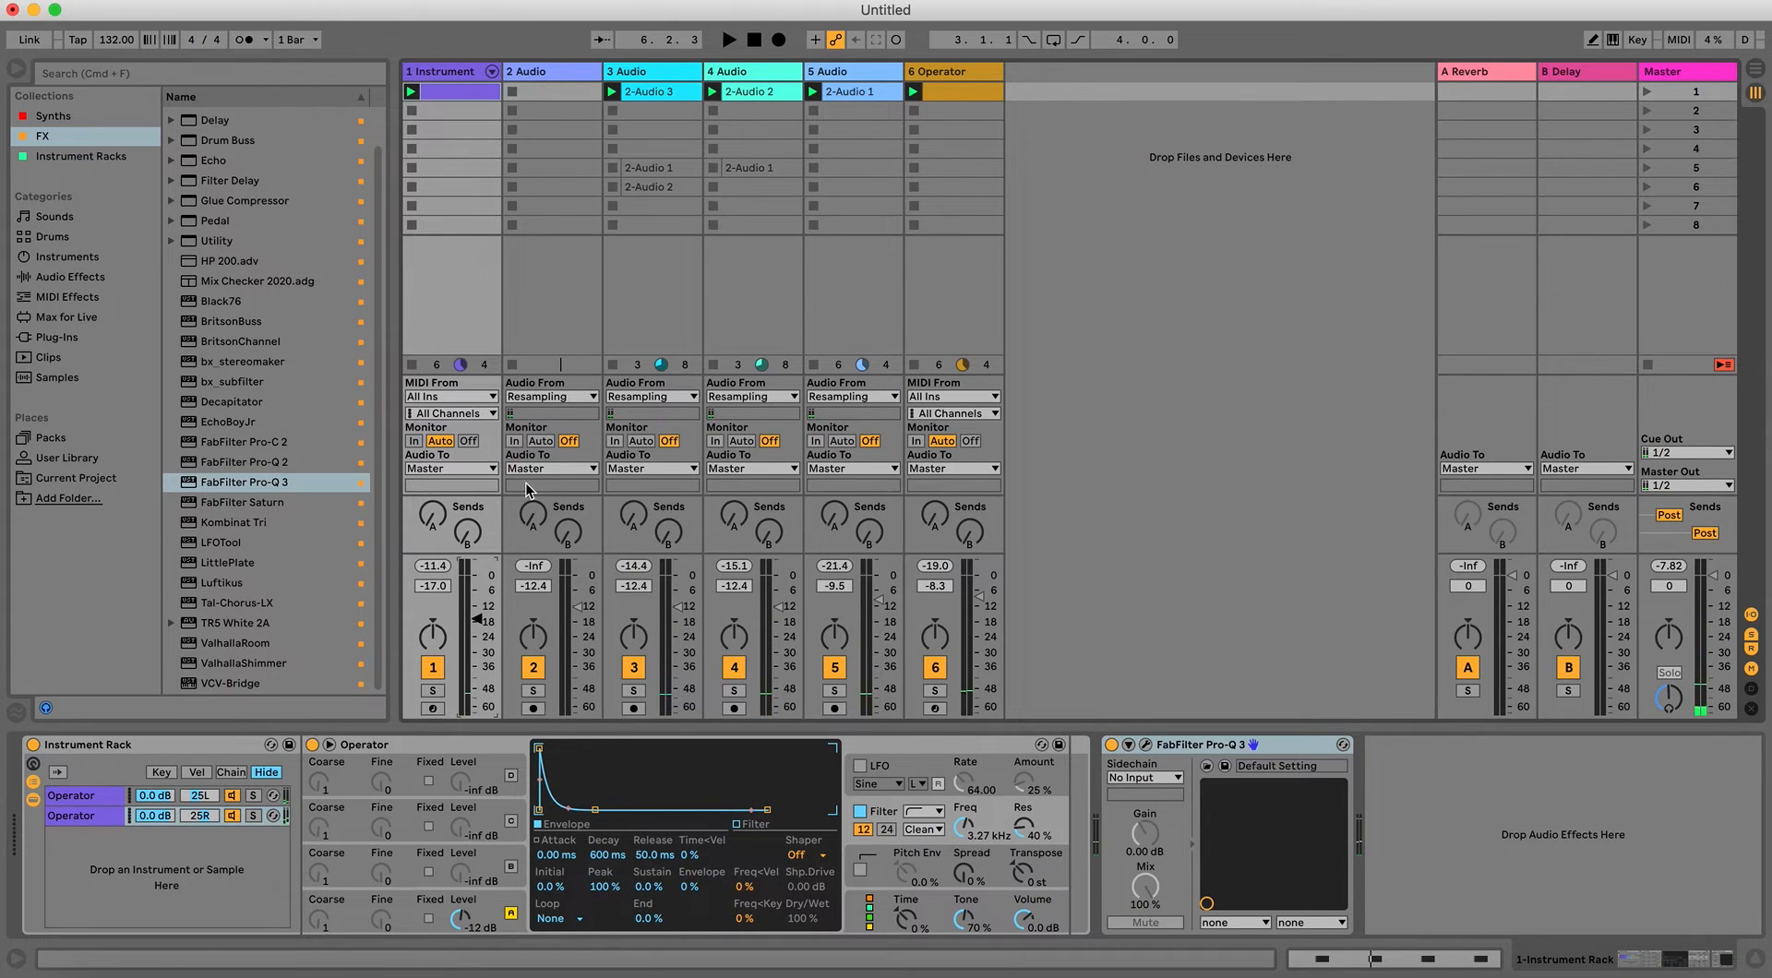
Solo the Instrument track at 0.7 dB and record its resampled output into the first slot of the armed 2 Audio track.
{"action": "left_click", "coordinate": [532, 709]}
{"action": "left_click", "coordinate": [433, 691]}
{"action": "left_click_drag", "start_coordinate": [476, 618], "coordinate": [480, 578]}
{"action": "key", "text": "space"}
{"action": "key", "text": "space"}
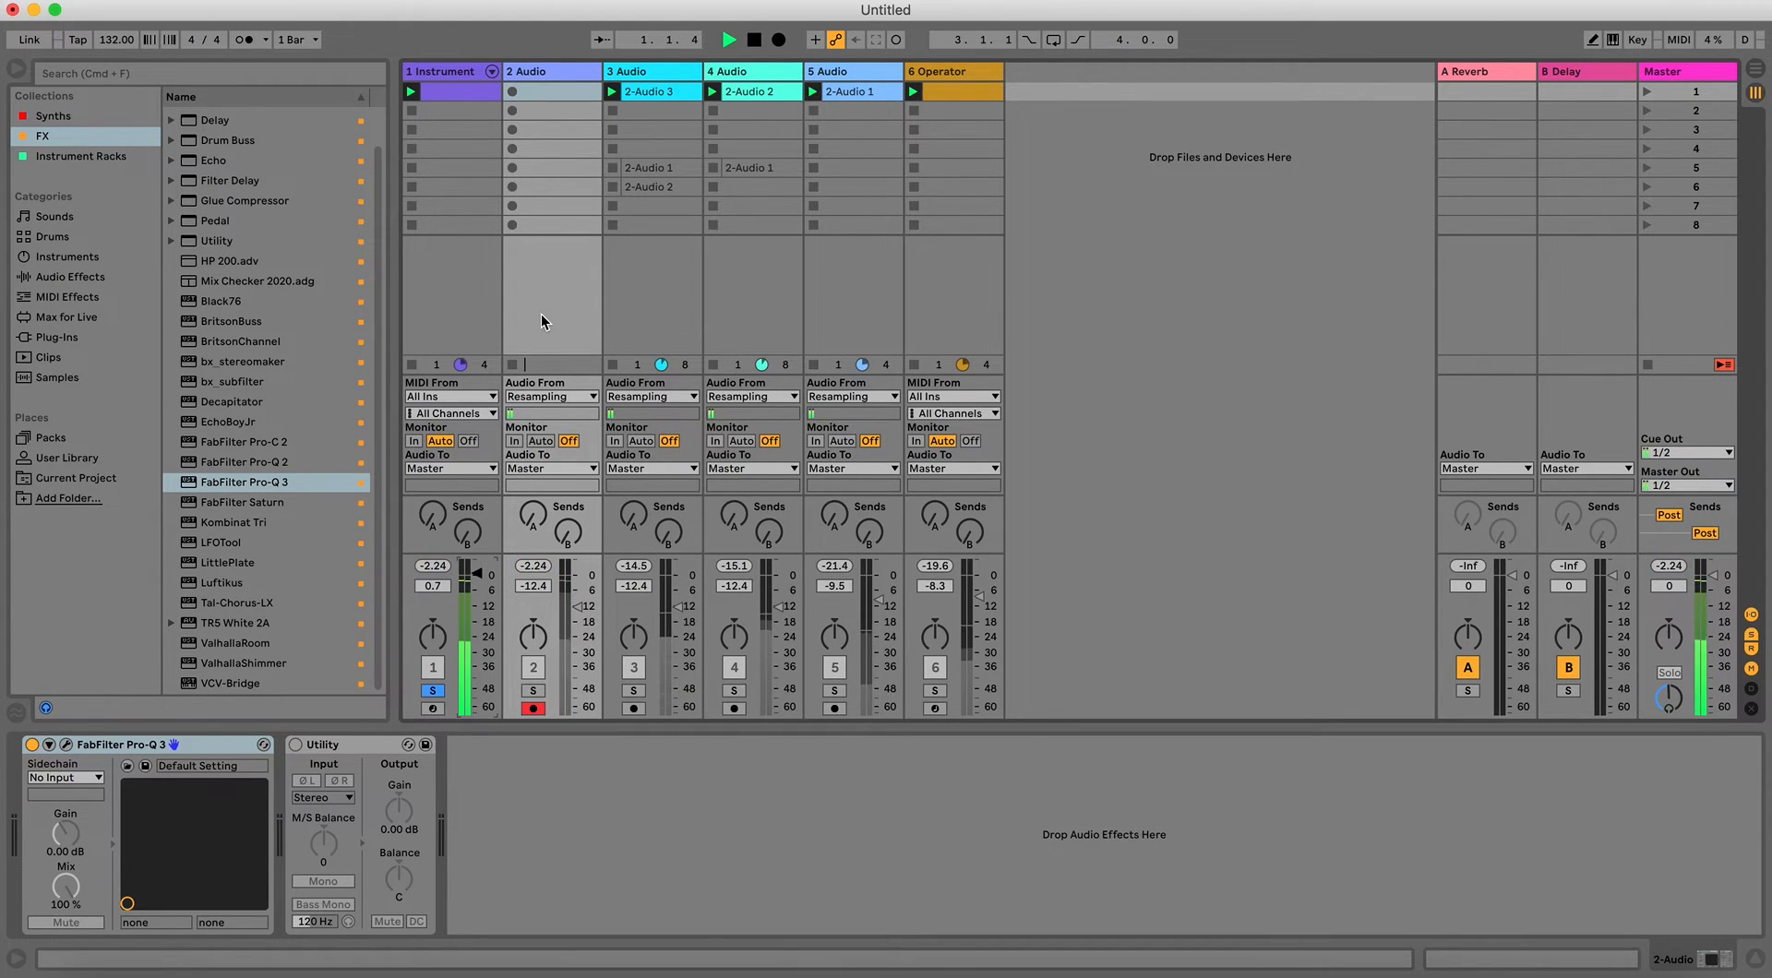
{"action": "left_click", "coordinate": [515, 93]}
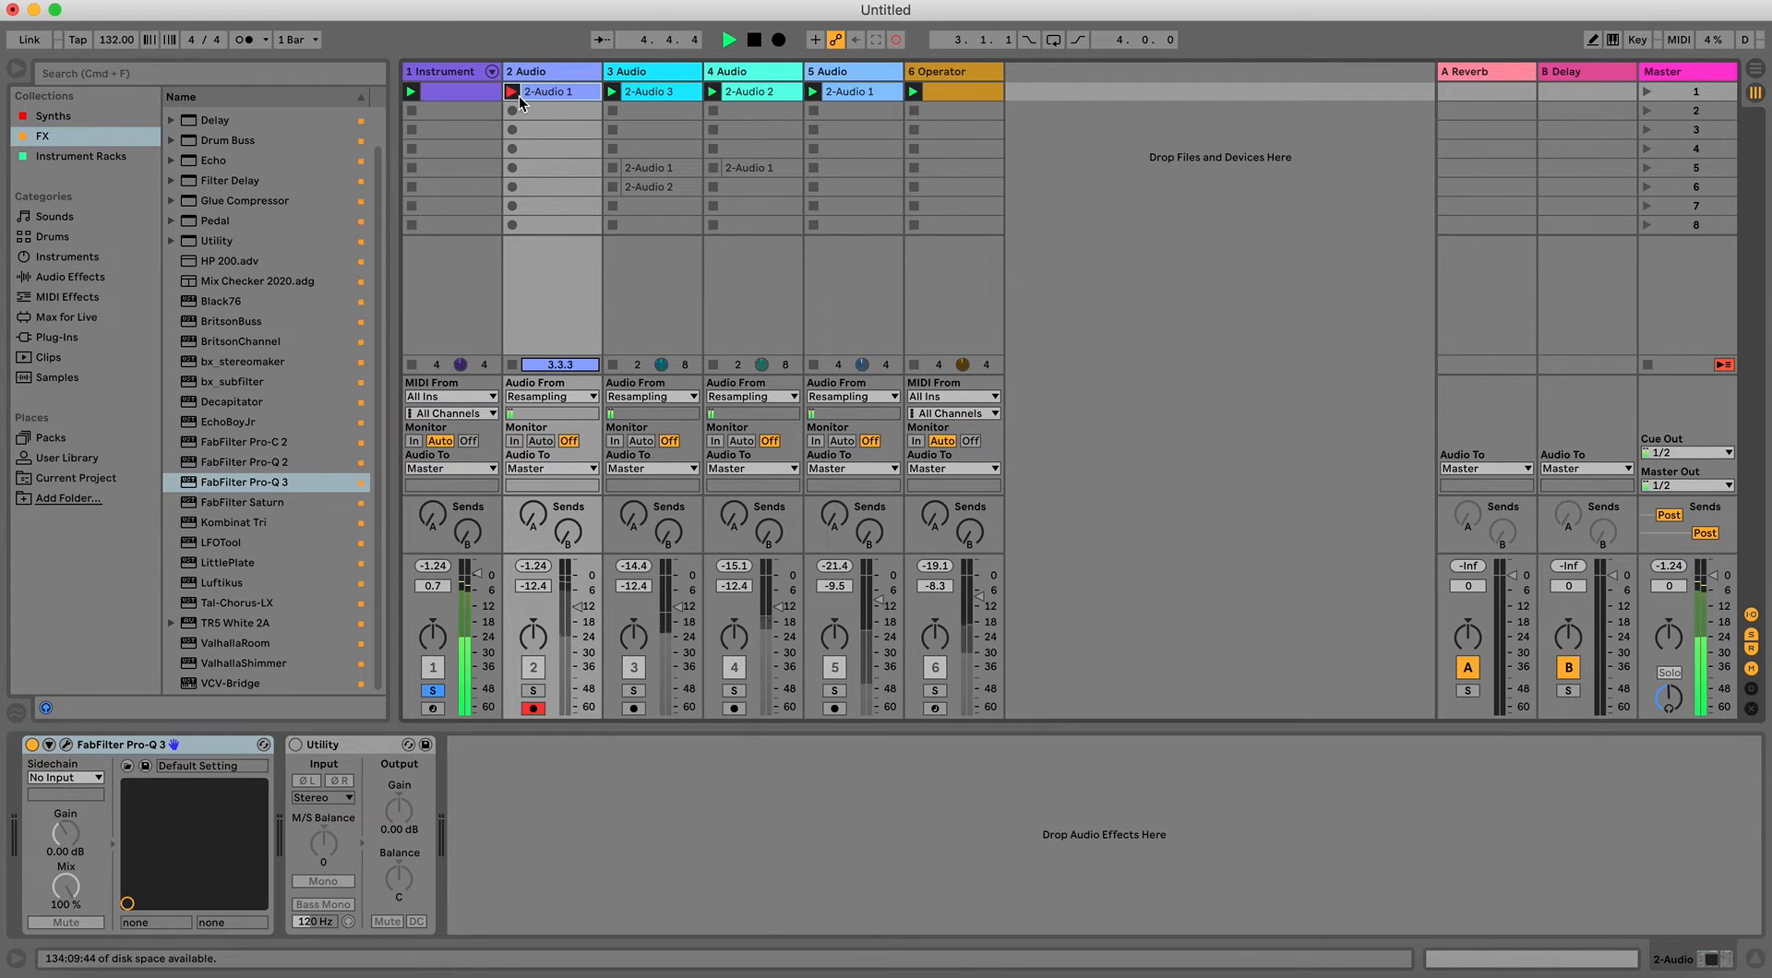
{"action": "key", "text": "space"}
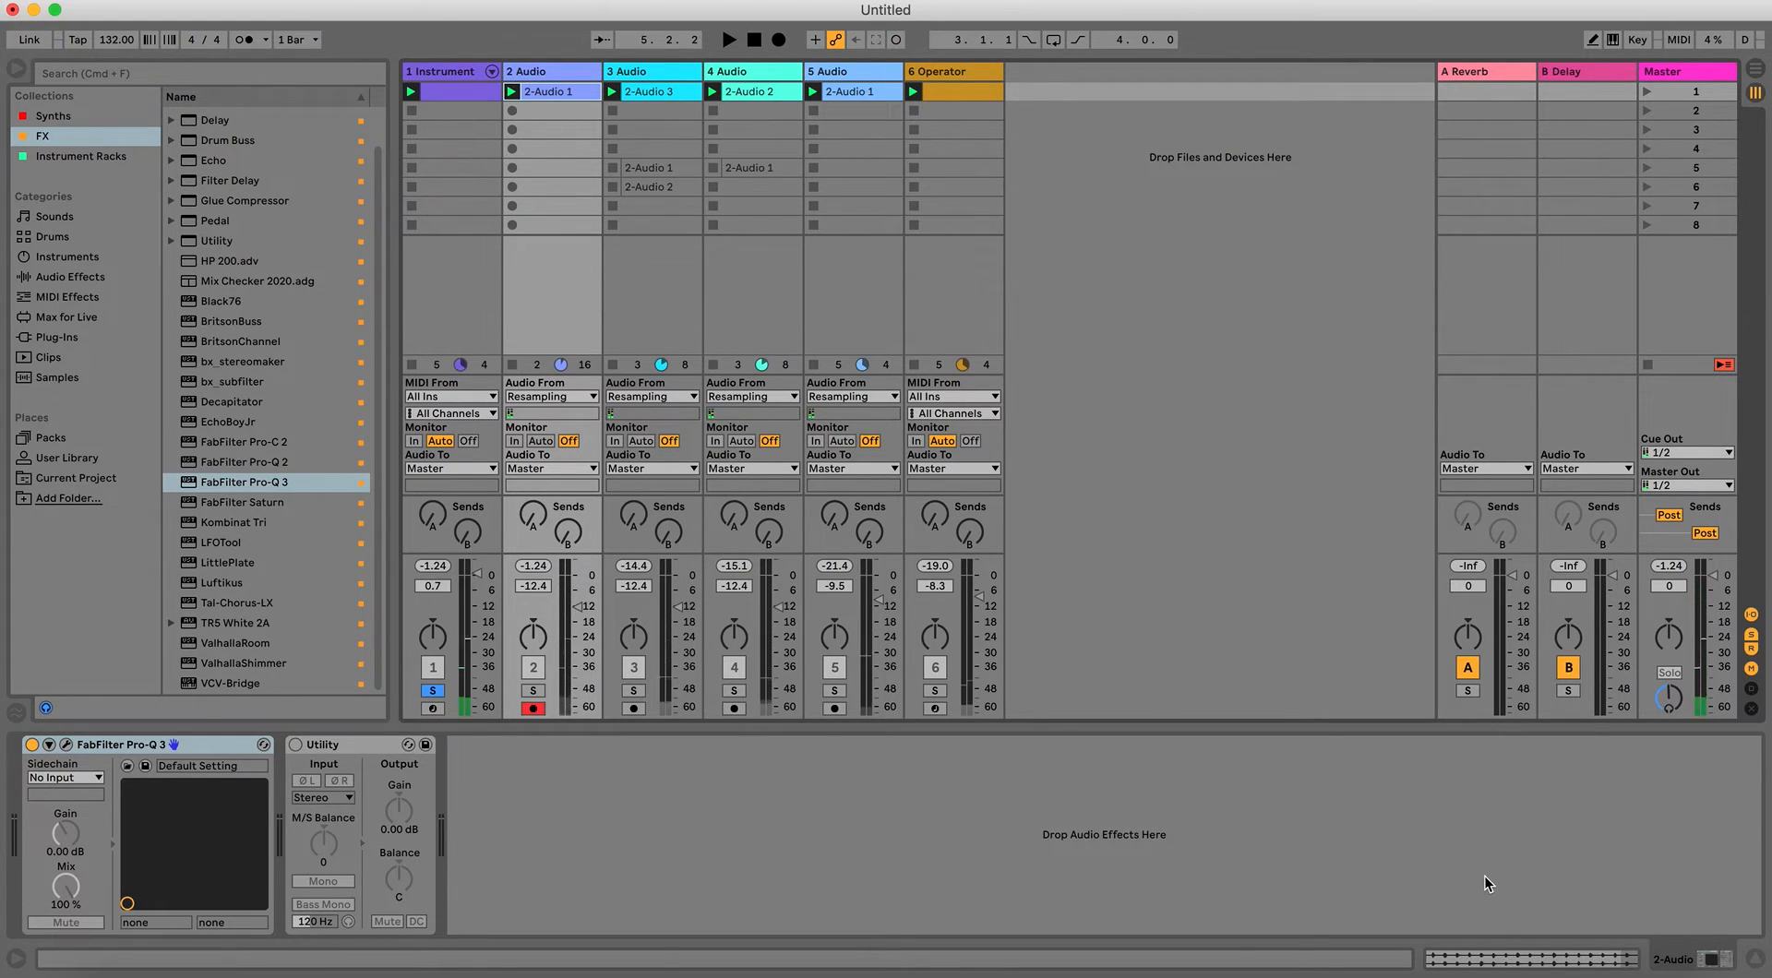
Move the recorded 2 Audio track behind the last track and take the Instrument track out of solo.
{"action": "left_click", "coordinate": [549, 74]}
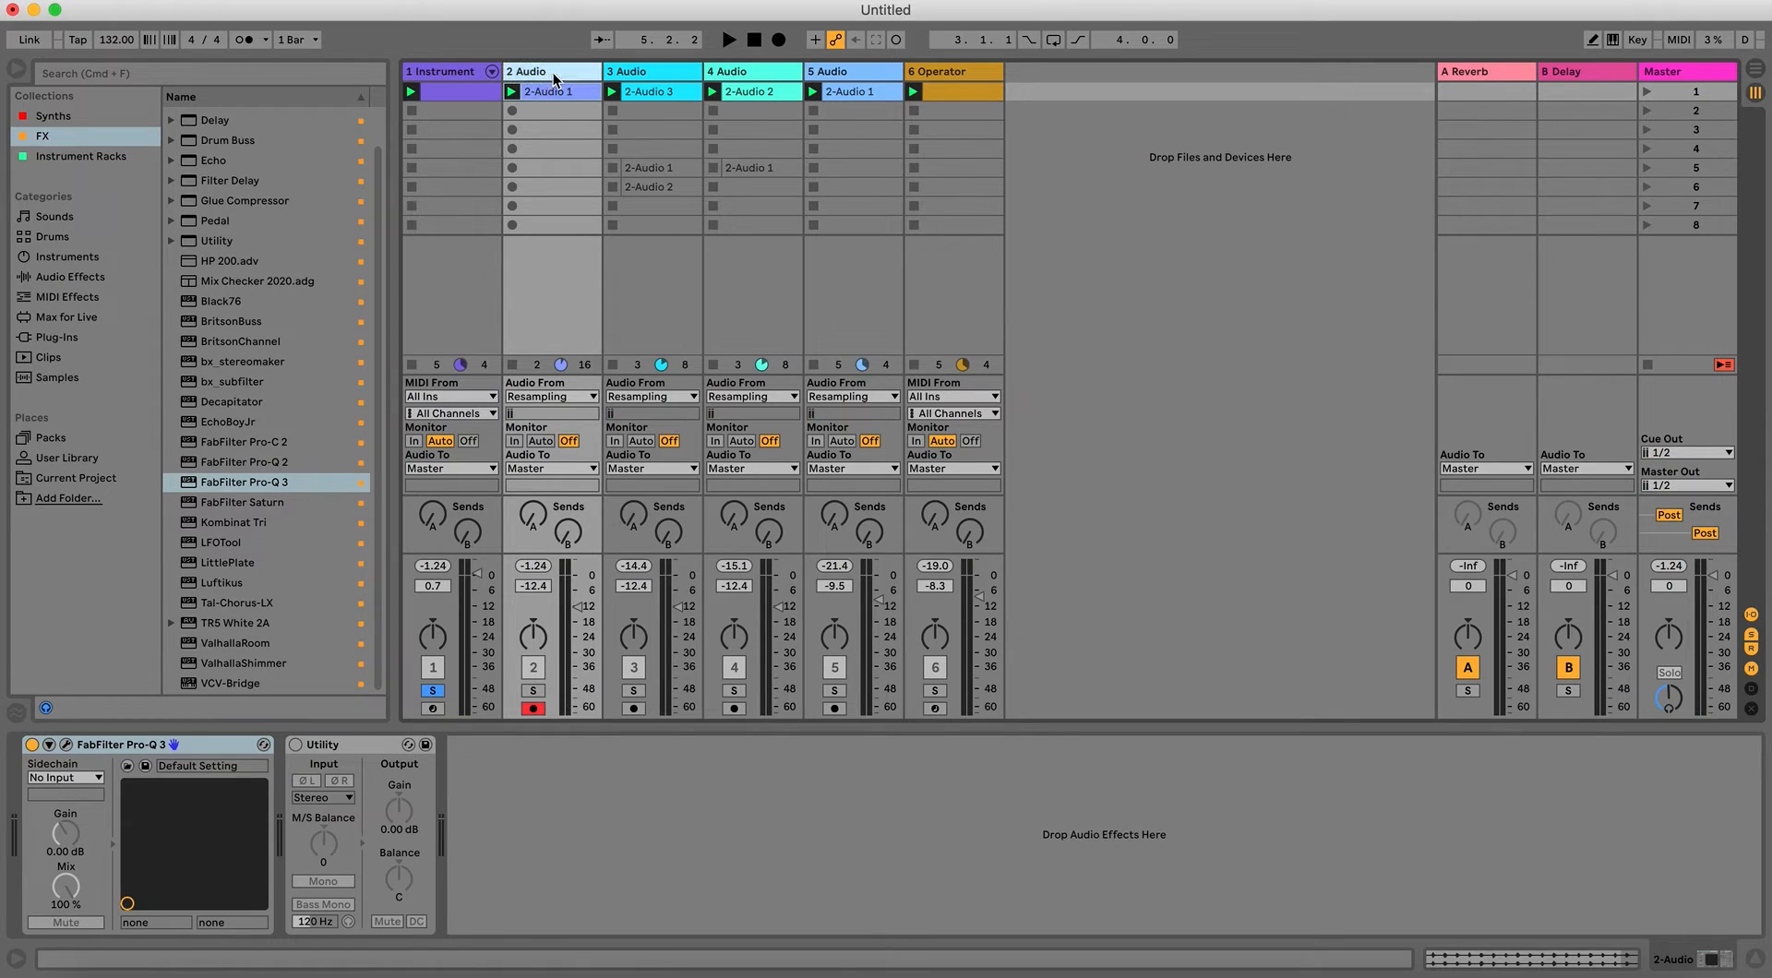
{"action": "left_click_drag", "start_coordinate": [1008, 81], "coordinate": [1011, 83]}
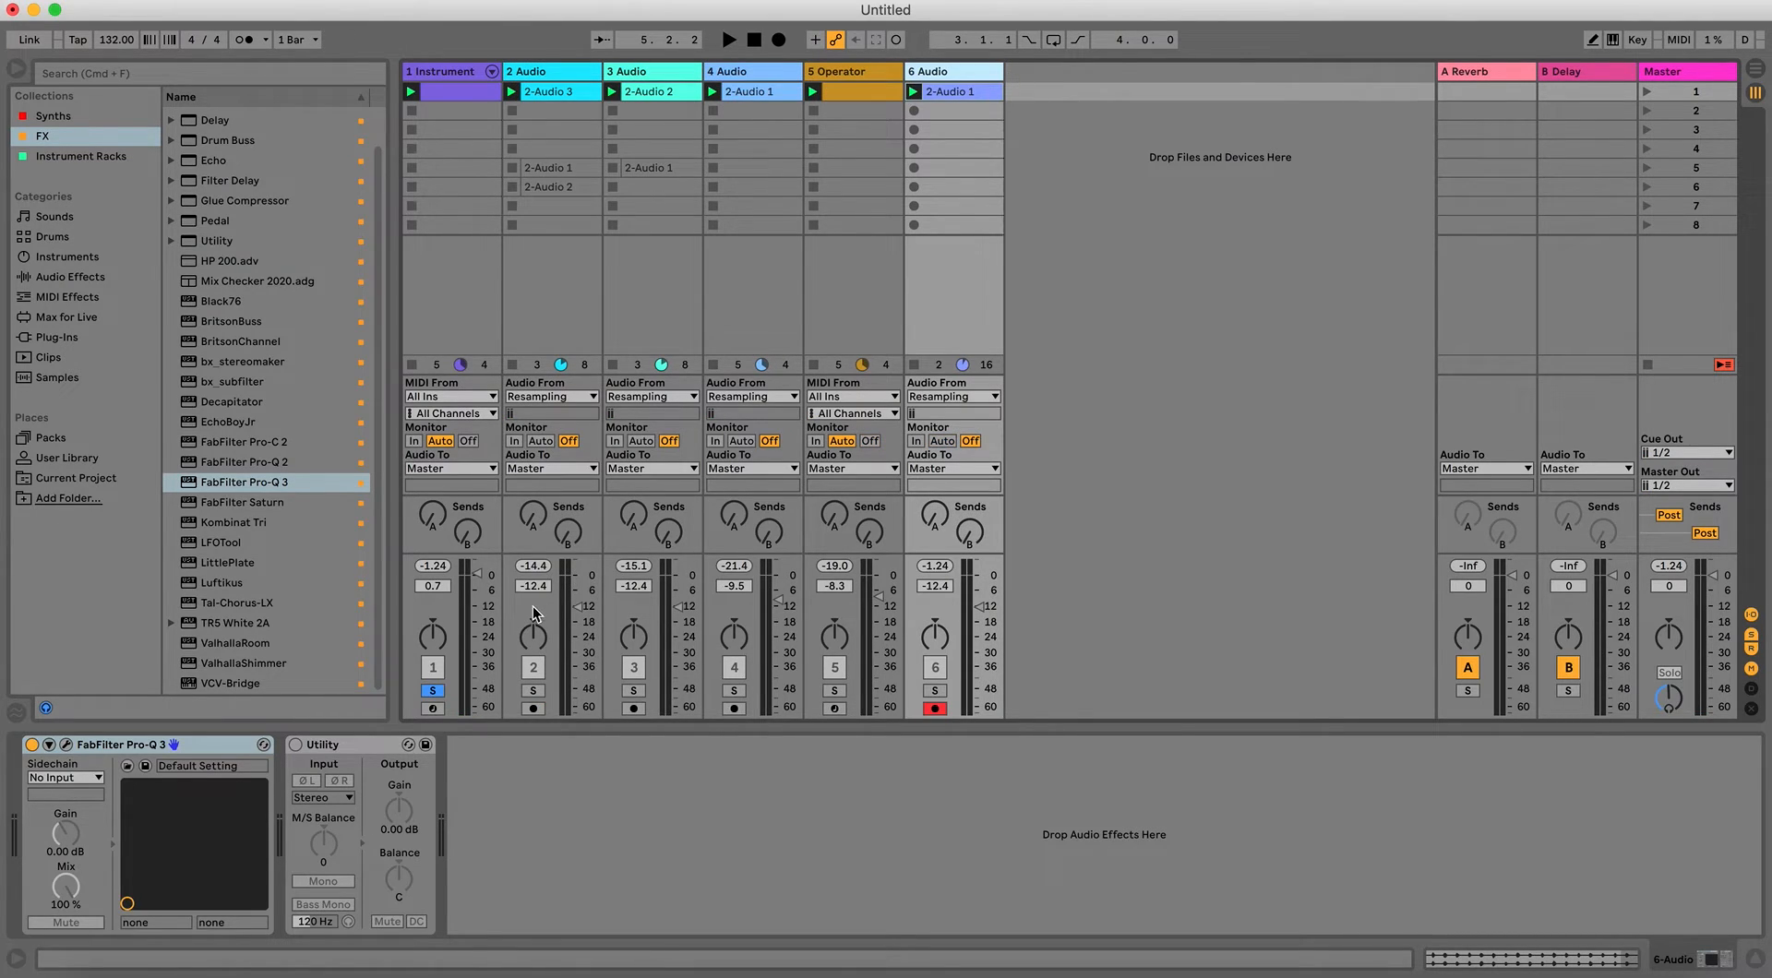
{"action": "left_click", "coordinate": [433, 691]}
Play the mix and set the 6 Audio track's volume to -11.5 dB.
{"action": "key", "text": "space"}
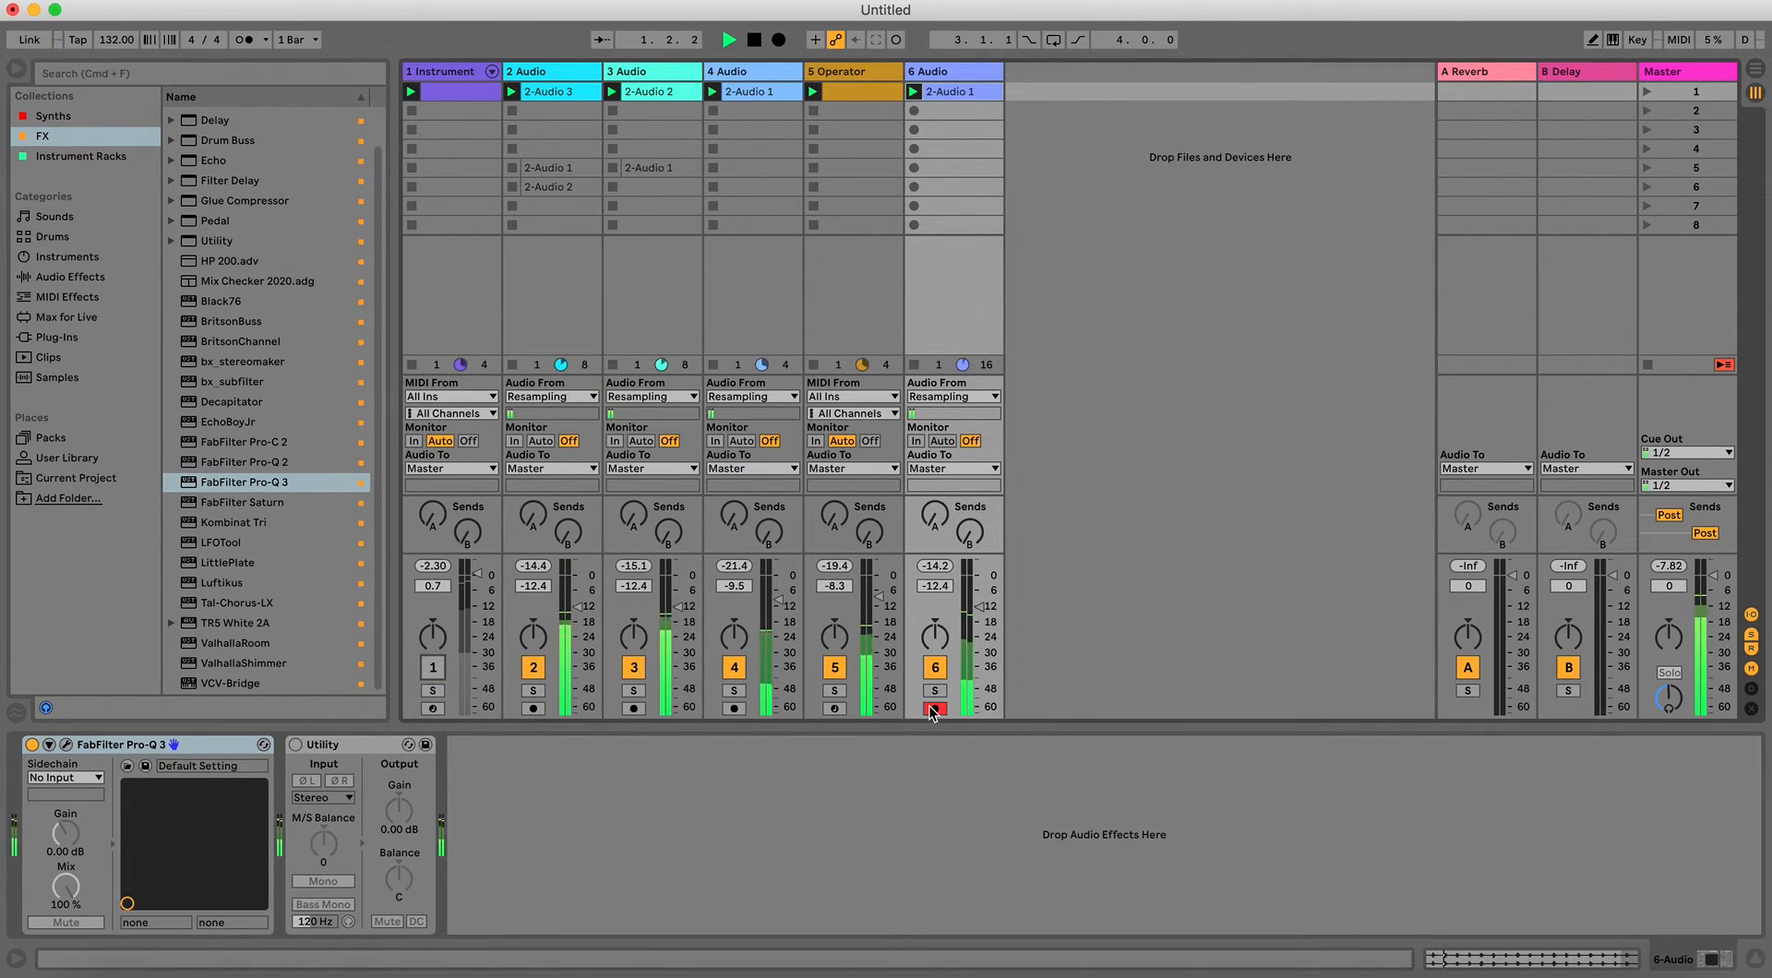
{"action": "left_click_drag", "start_coordinate": [979, 606], "coordinate": [979, 605]}
{"action": "key", "text": "space"}
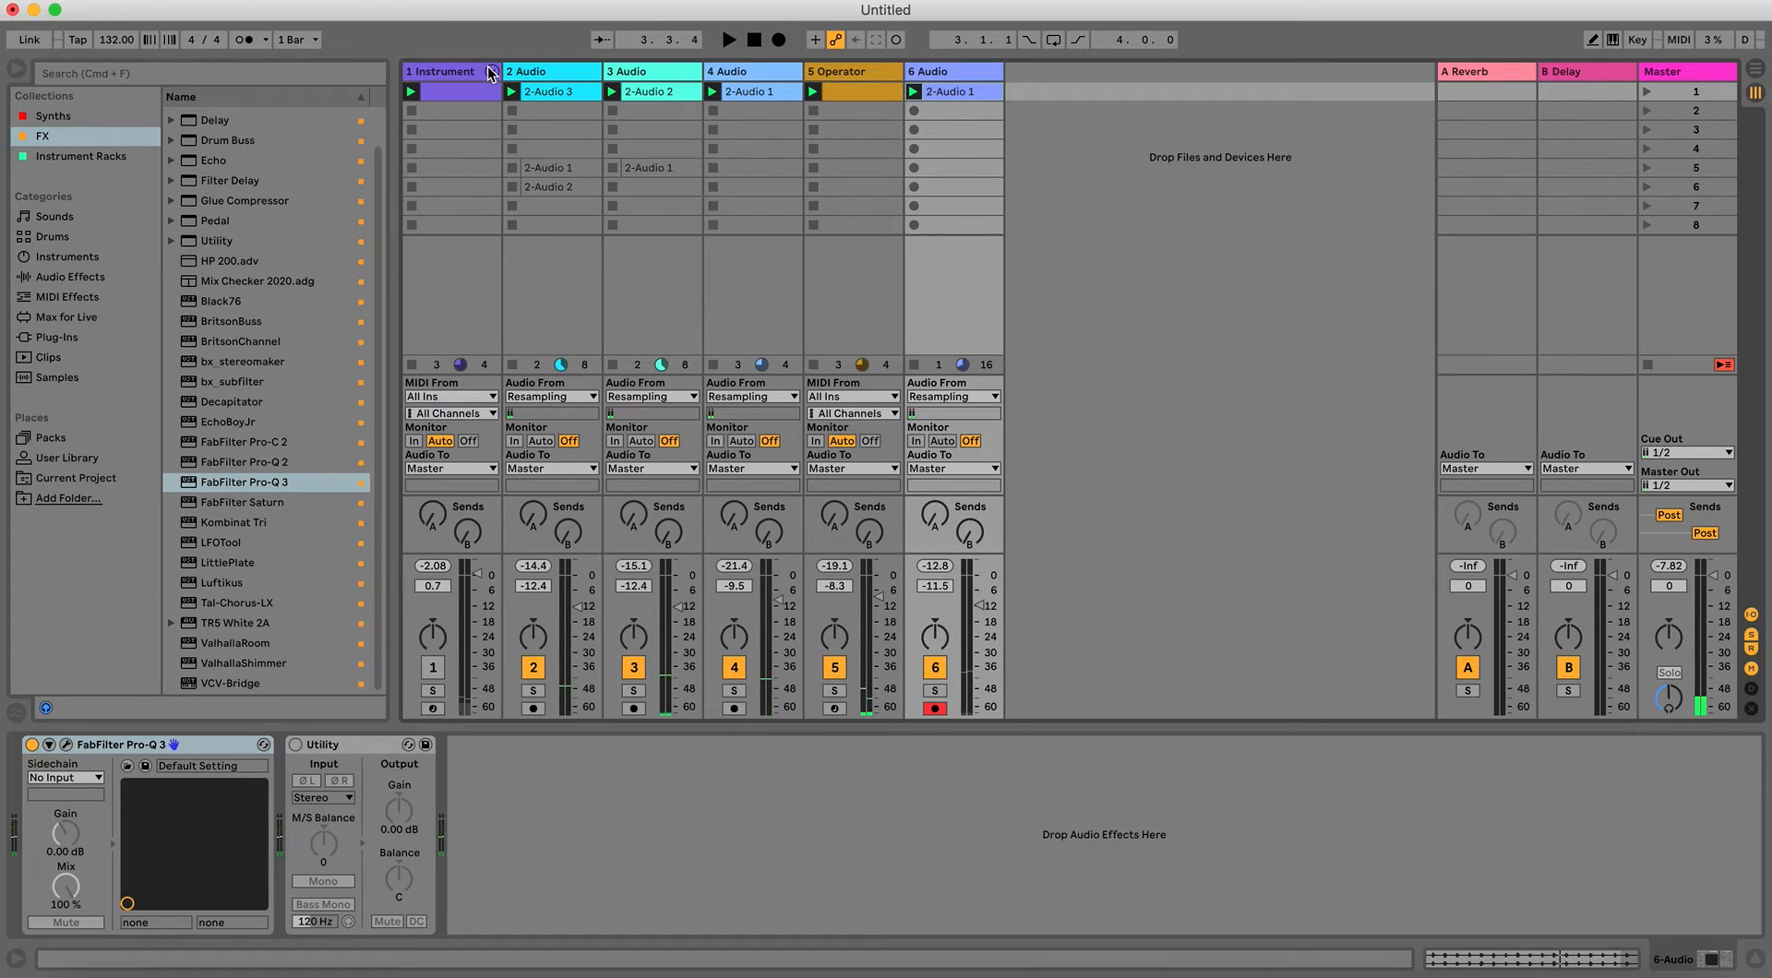
Replace the Instrument Rack on the first track with a fresh Operator from the Synths collection.
{"action": "left_click", "coordinate": [469, 66]}
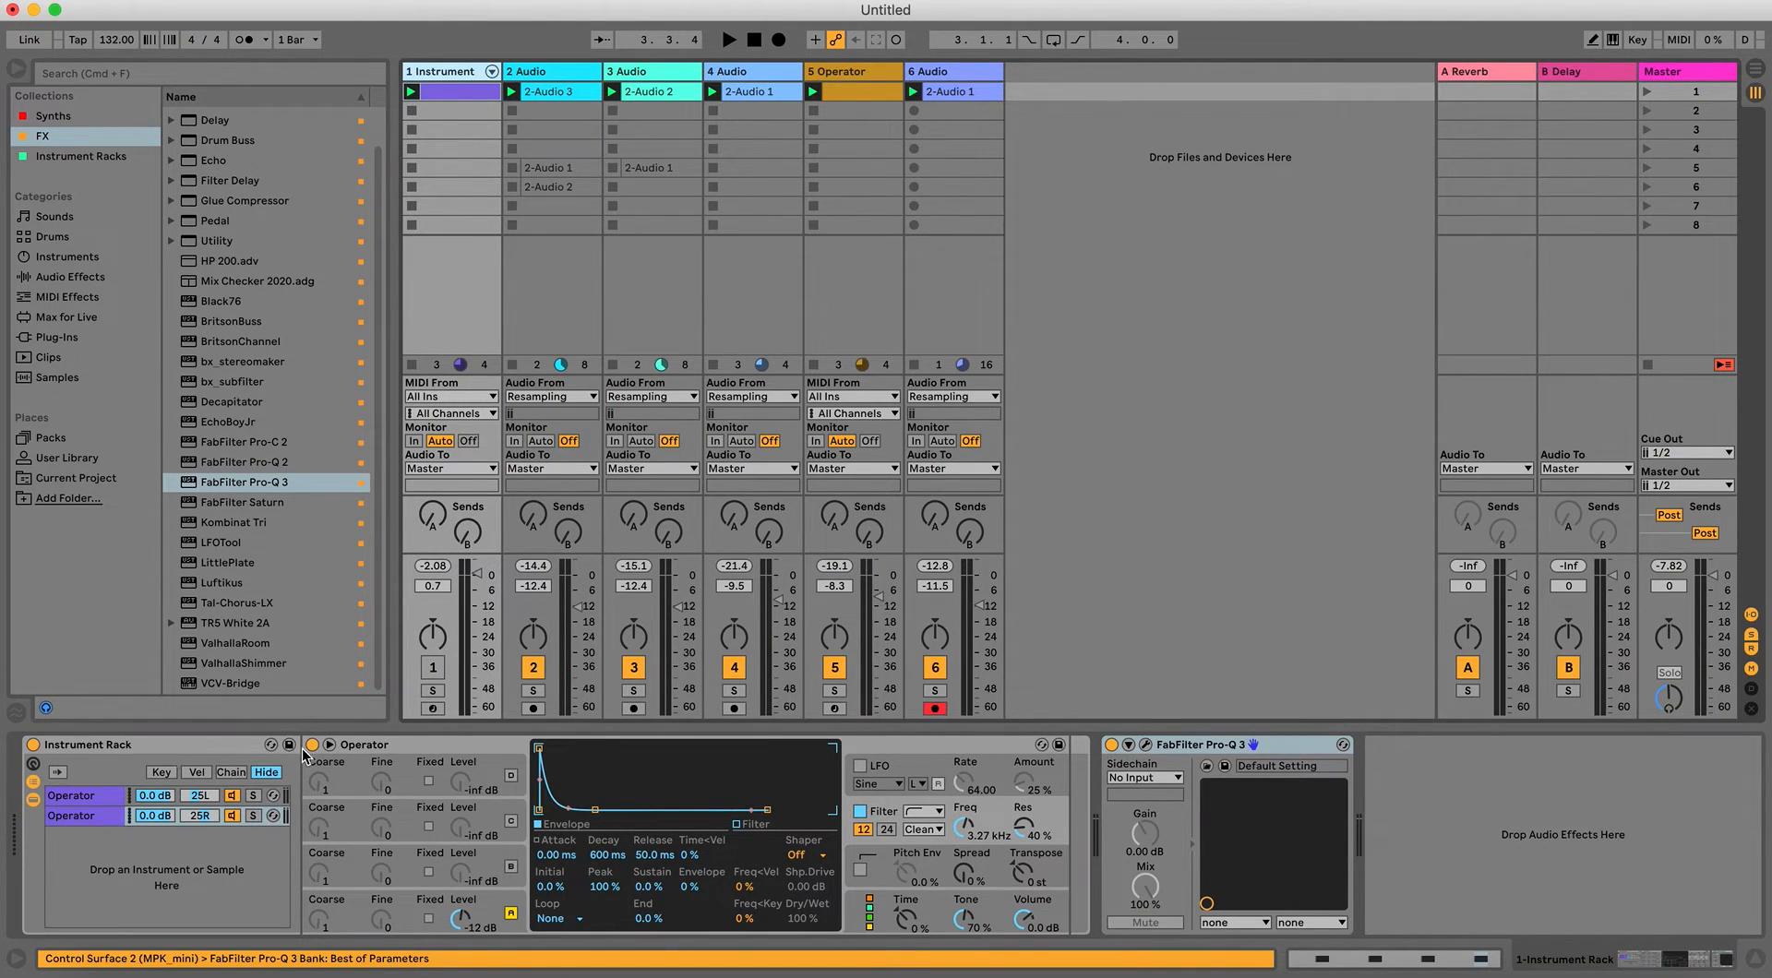
{"action": "left_click", "coordinate": [201, 742]}
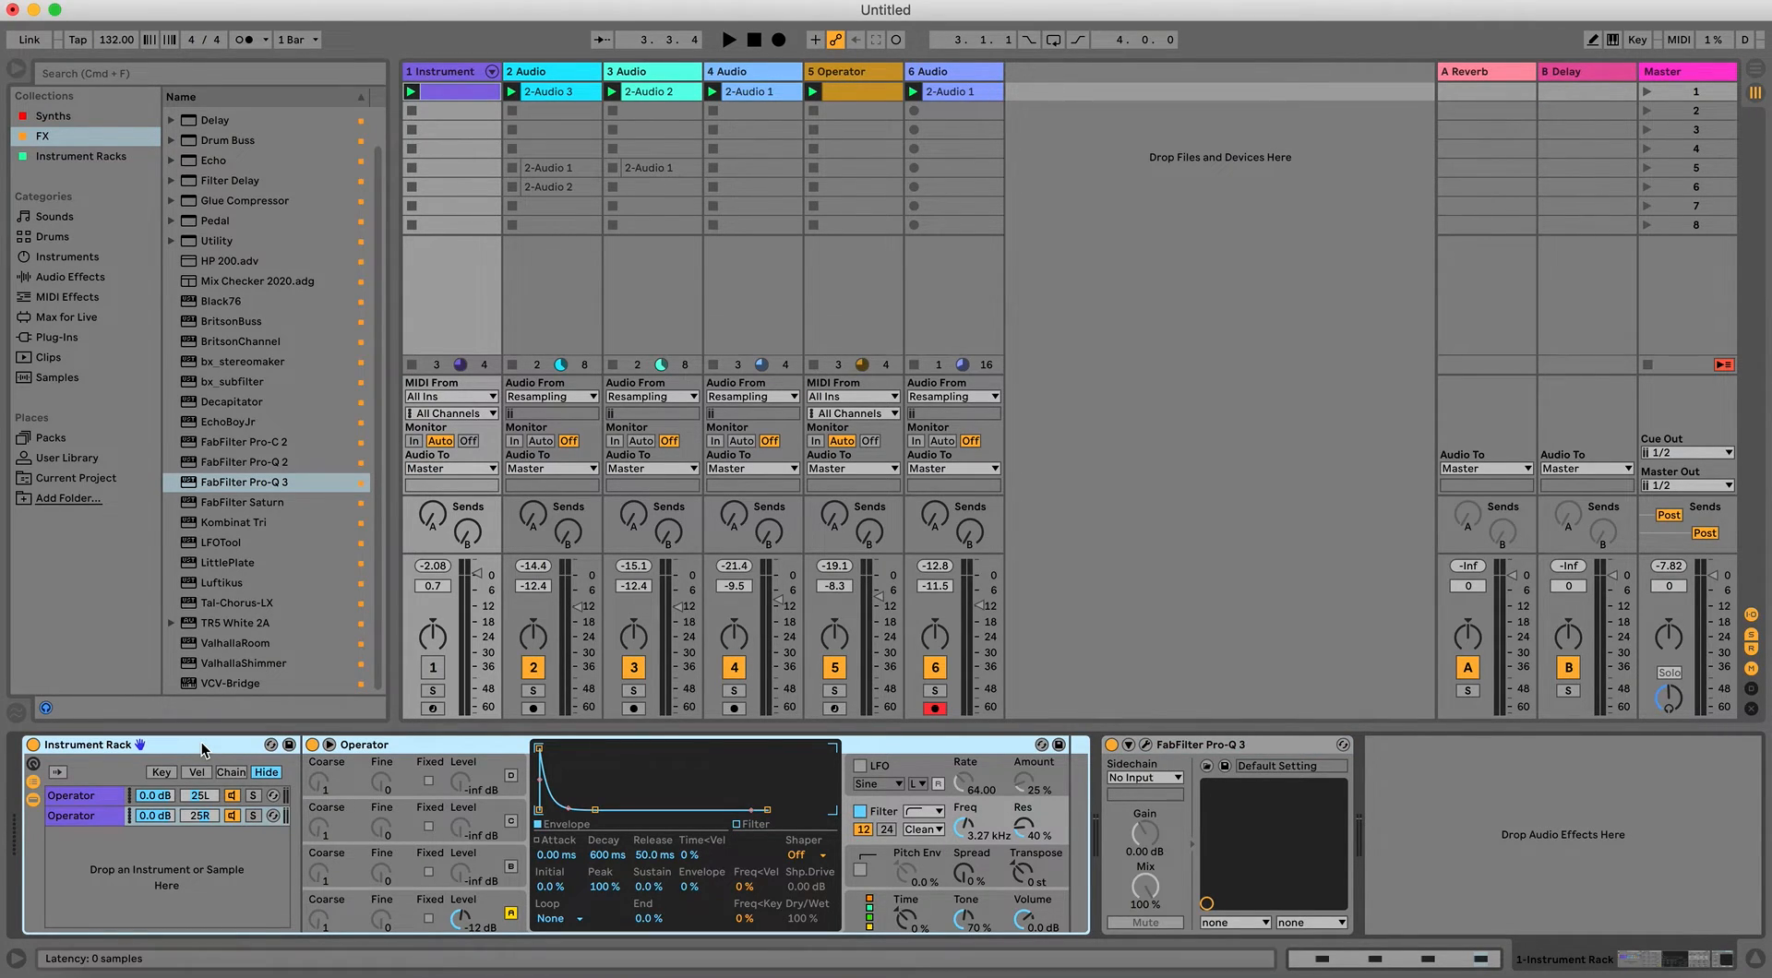
{"action": "key", "text": "Delete"}
{"action": "left_click", "coordinate": [35, 124]}
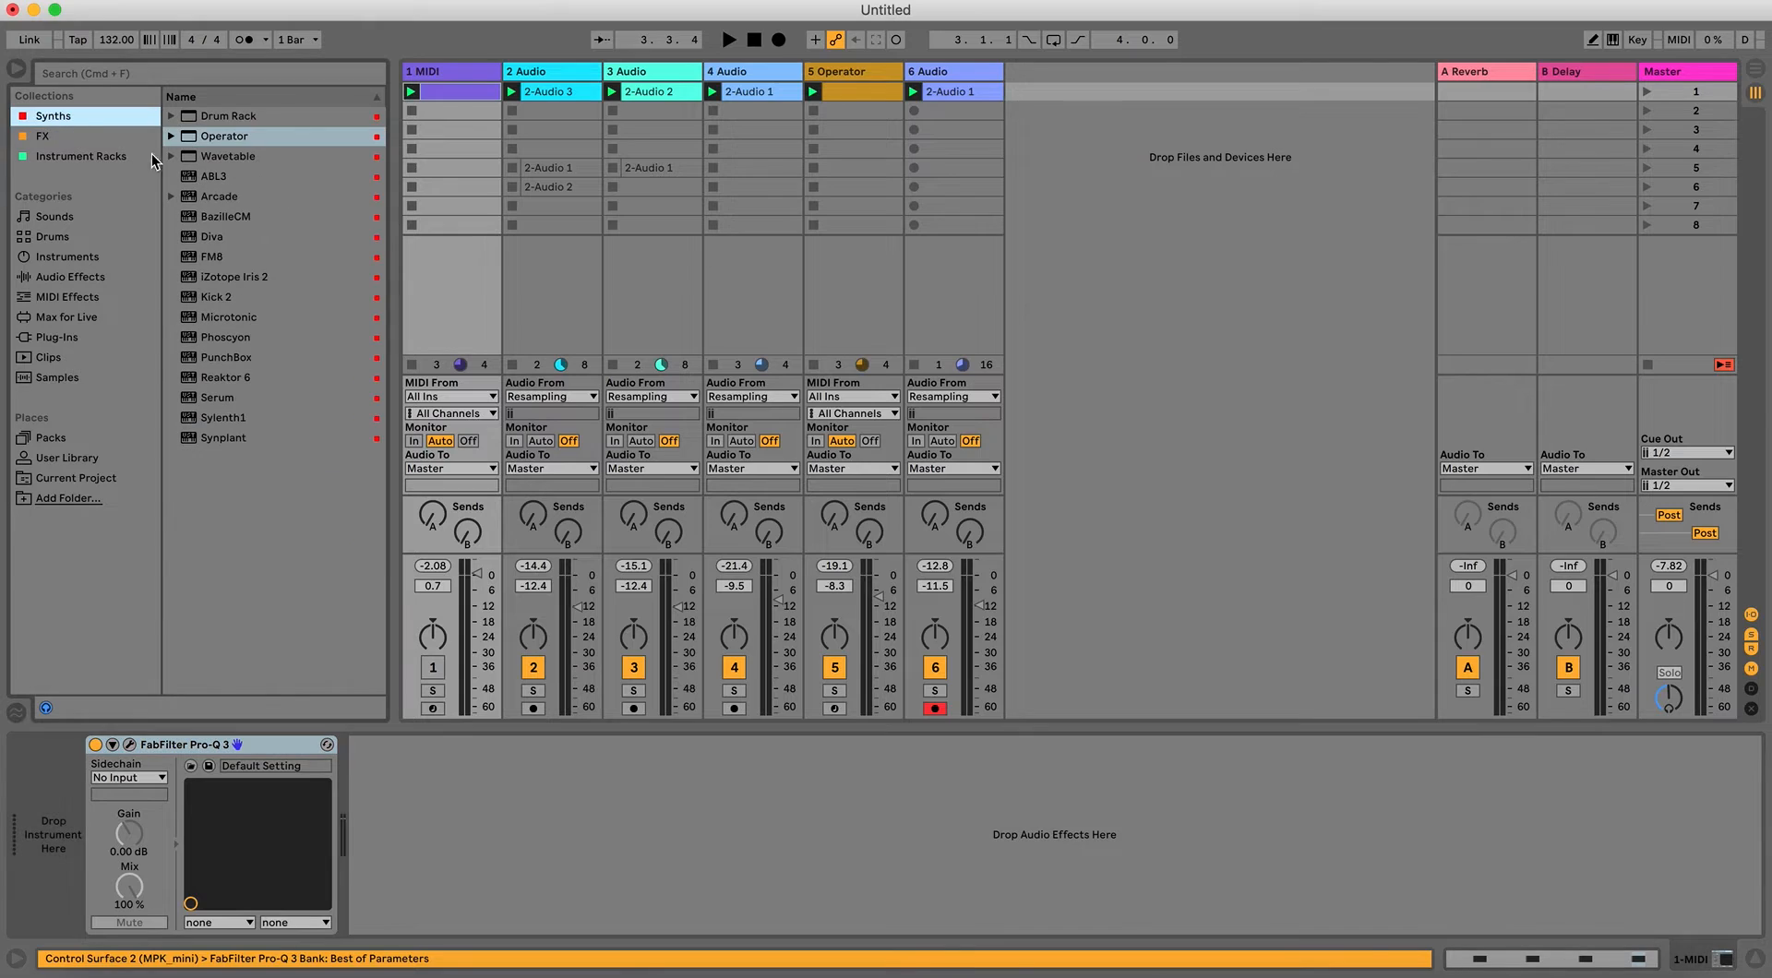
{"action": "left_click_drag", "start_coordinate": [207, 146], "coordinate": [63, 857]}
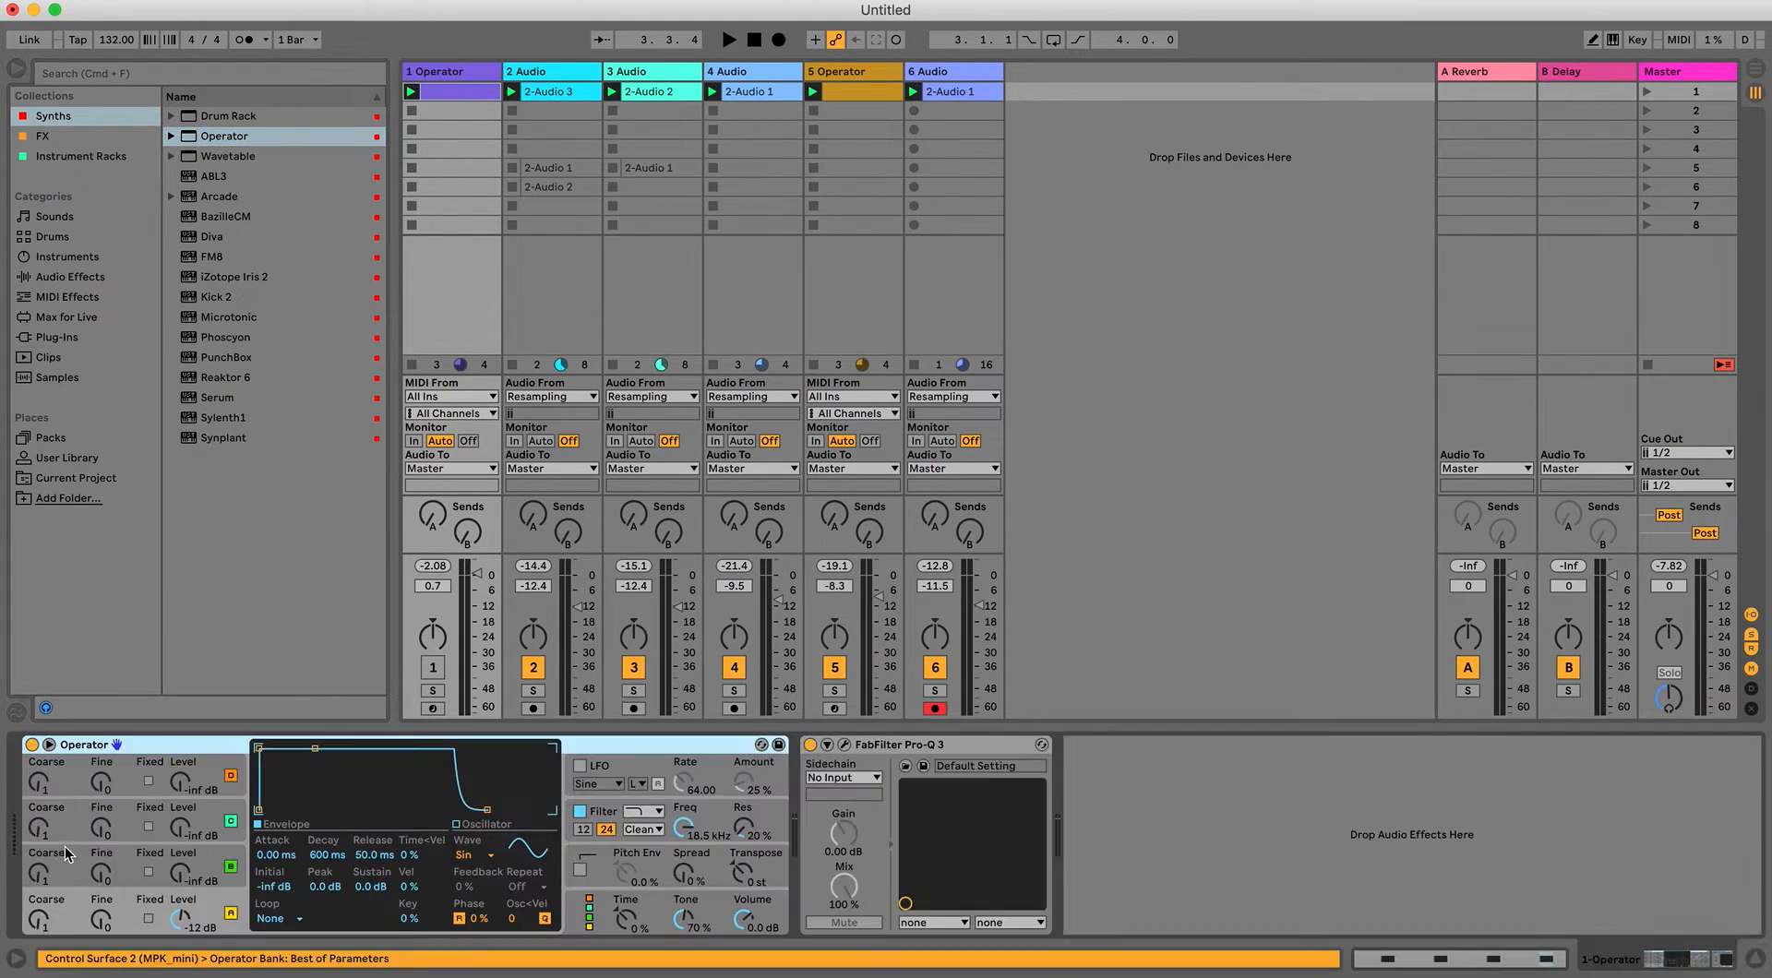
Set the Operator oscillator's wave to Noise White and switch off the FabFilter Pro-Q 3 behind it.
{"action": "left_click", "coordinate": [457, 825]}
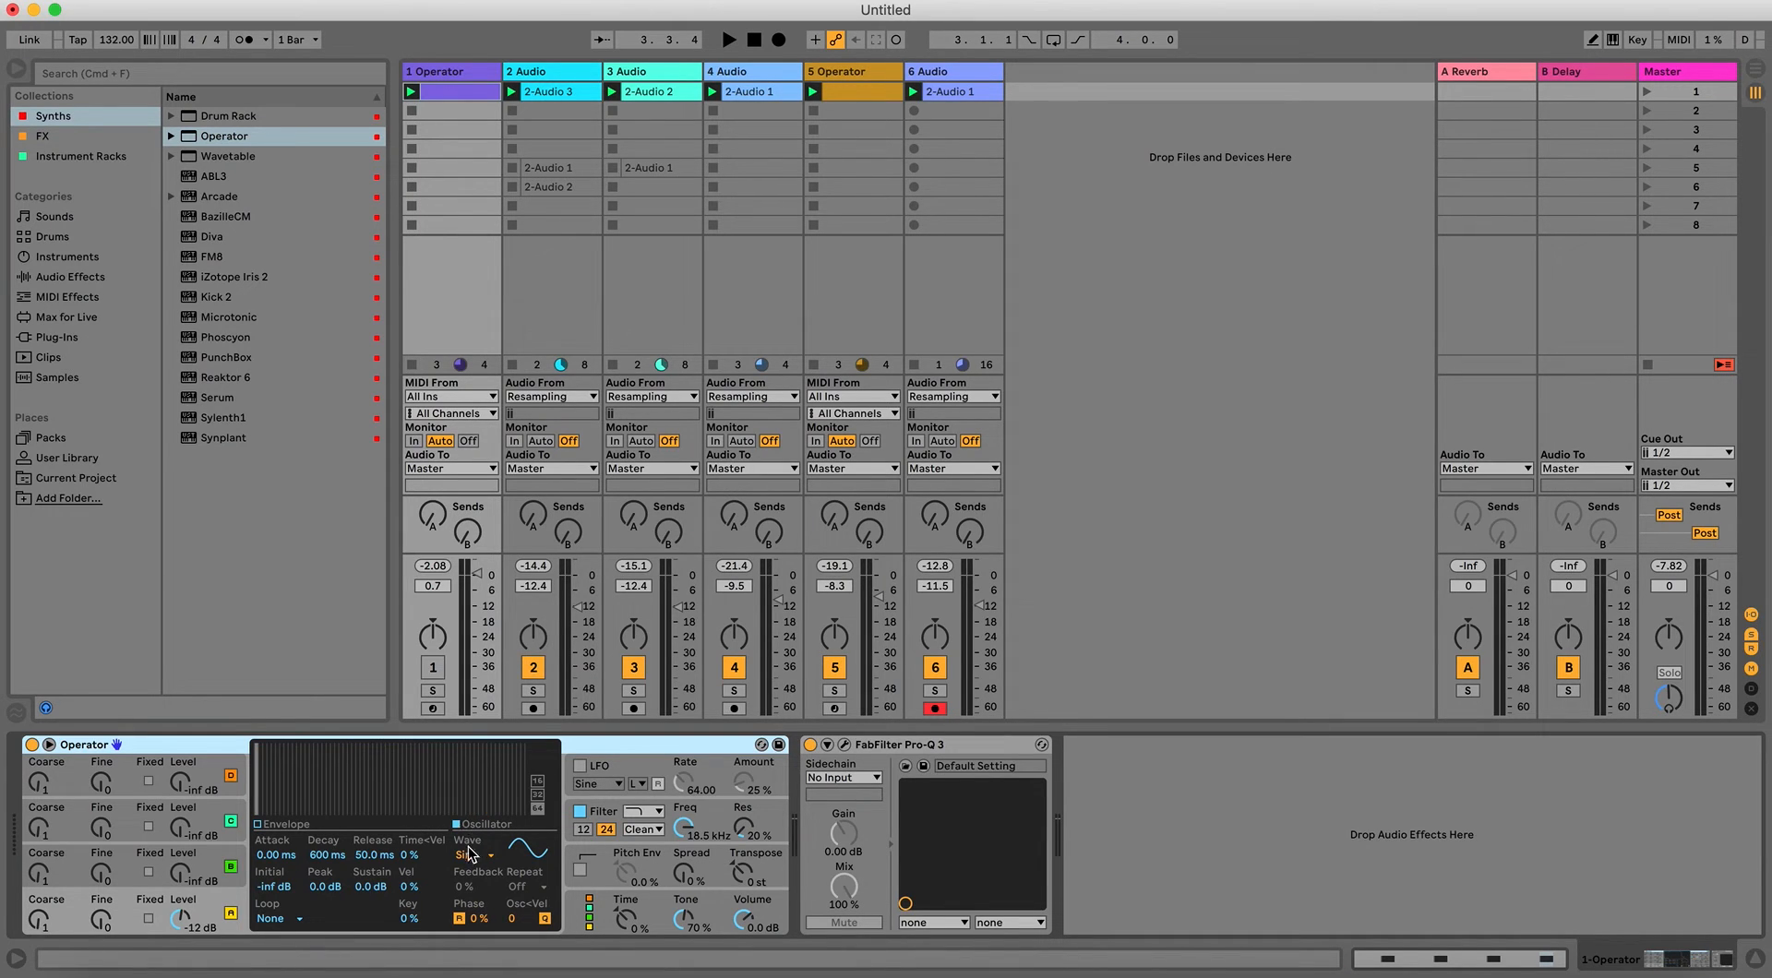
{"action": "left_click", "coordinate": [466, 855]}
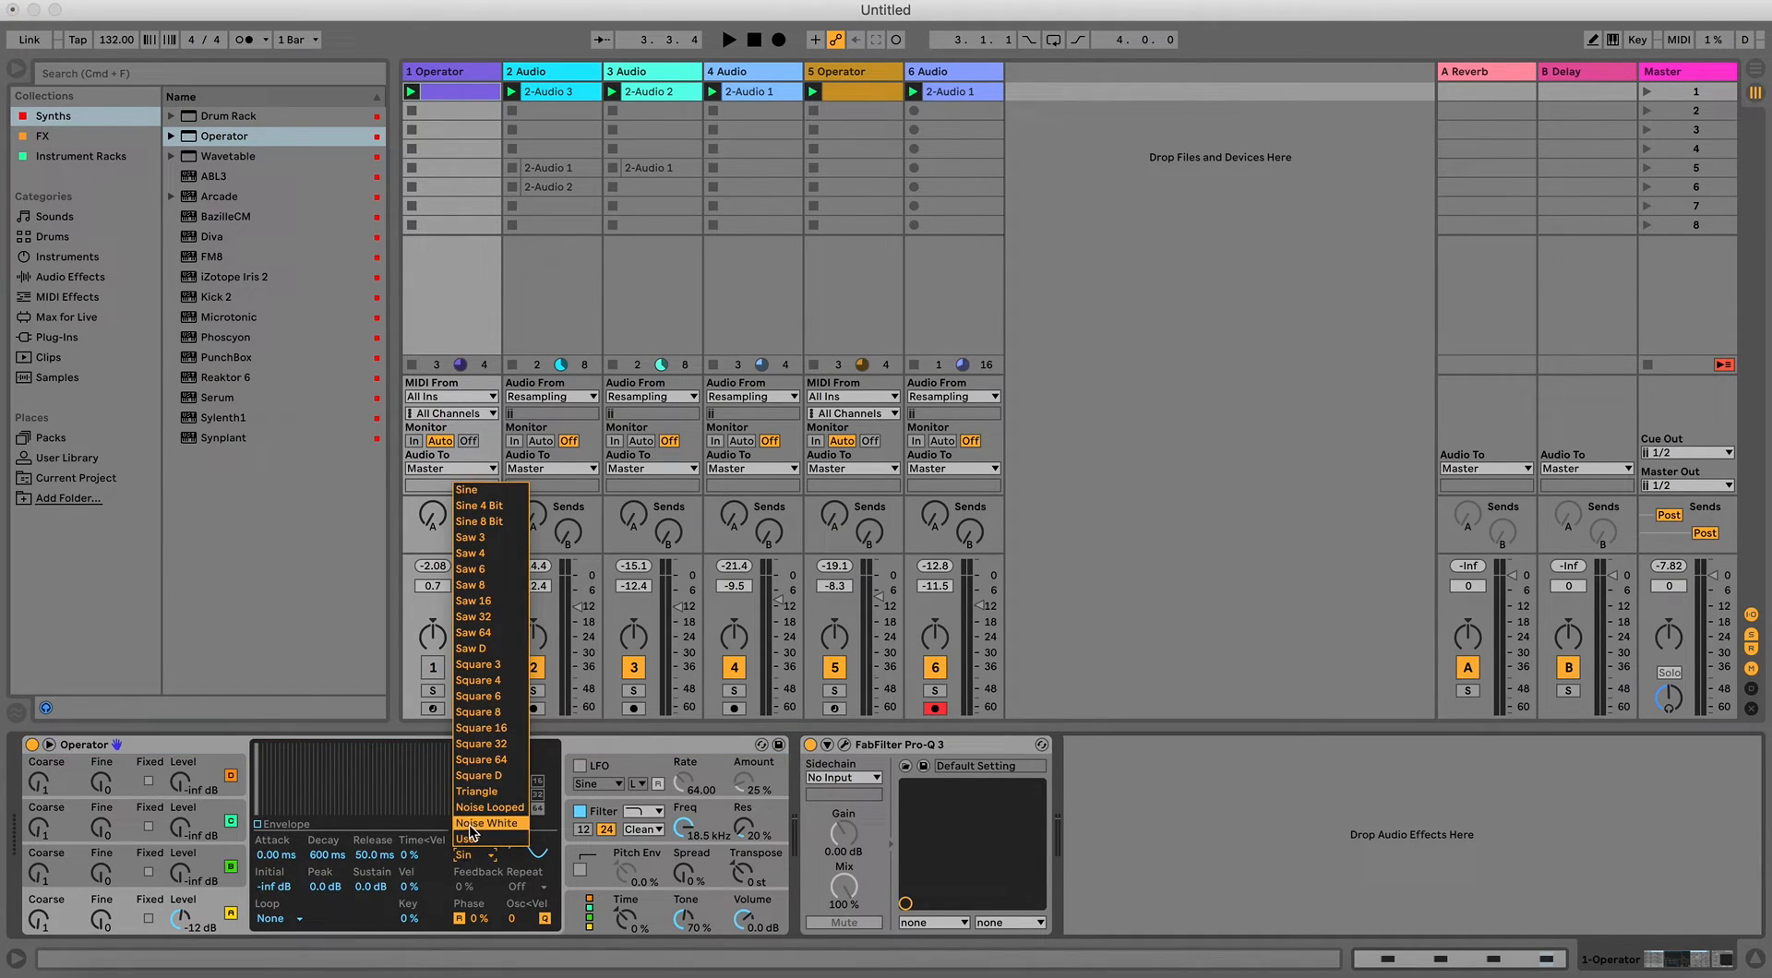
{"action": "left_click", "coordinate": [469, 824]}
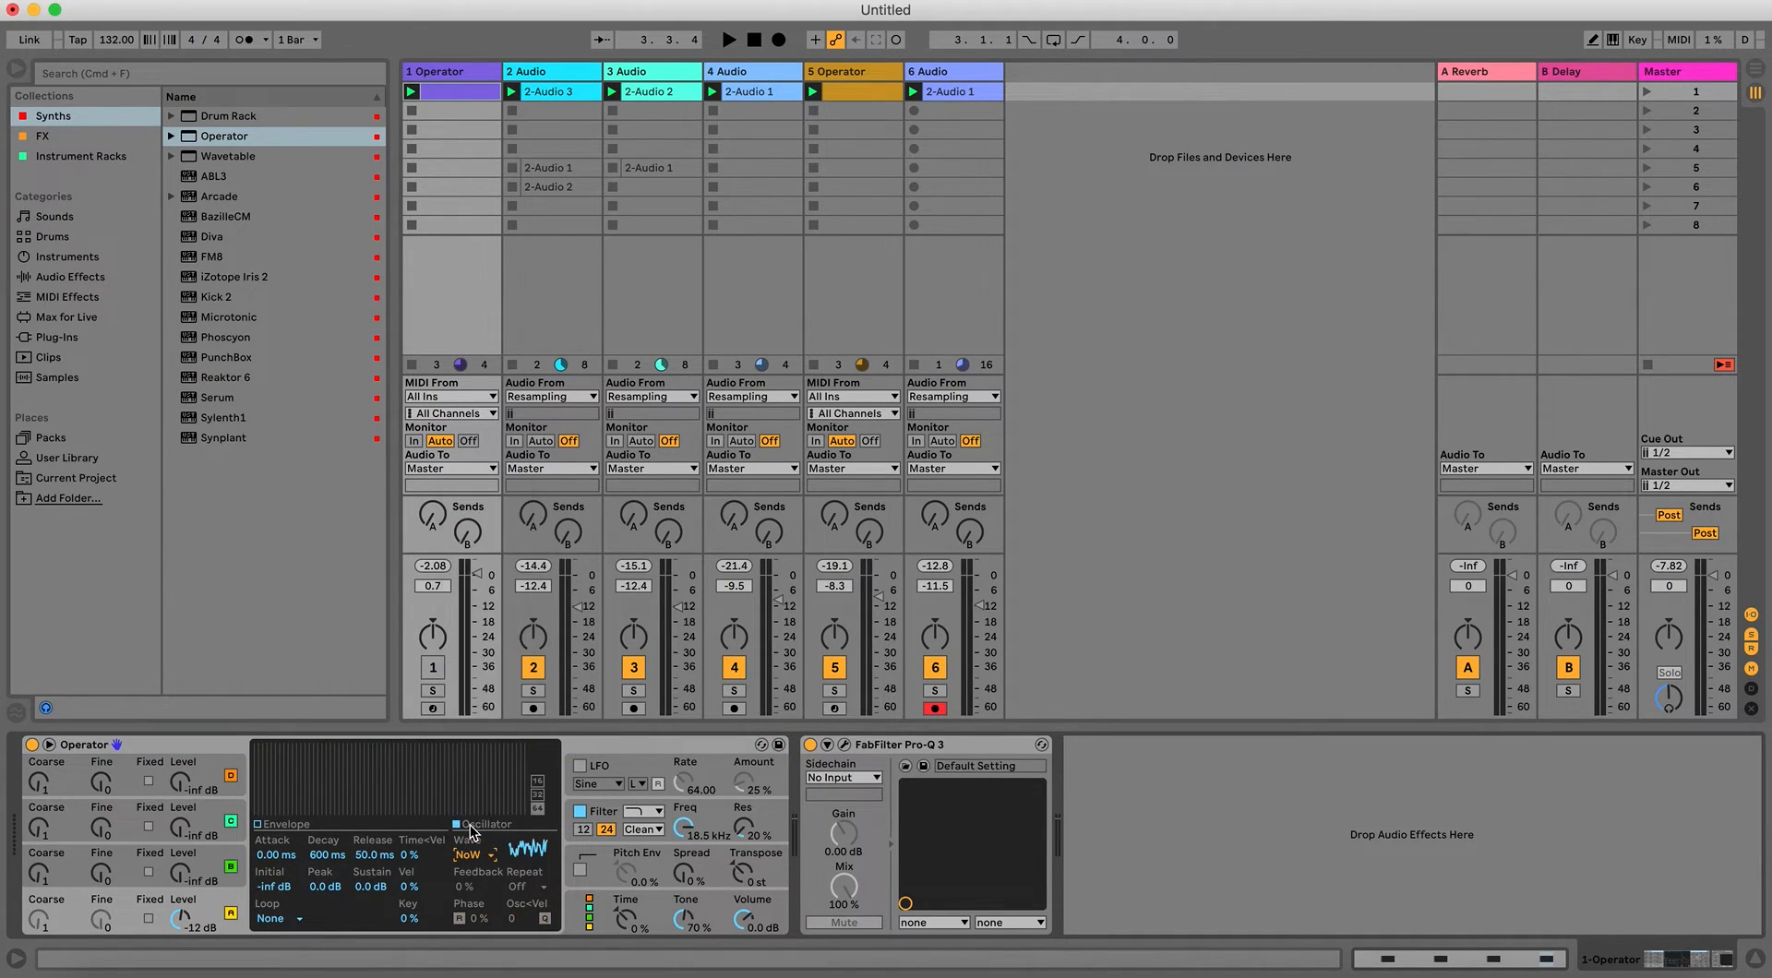
{"action": "left_click", "coordinate": [810, 744]}
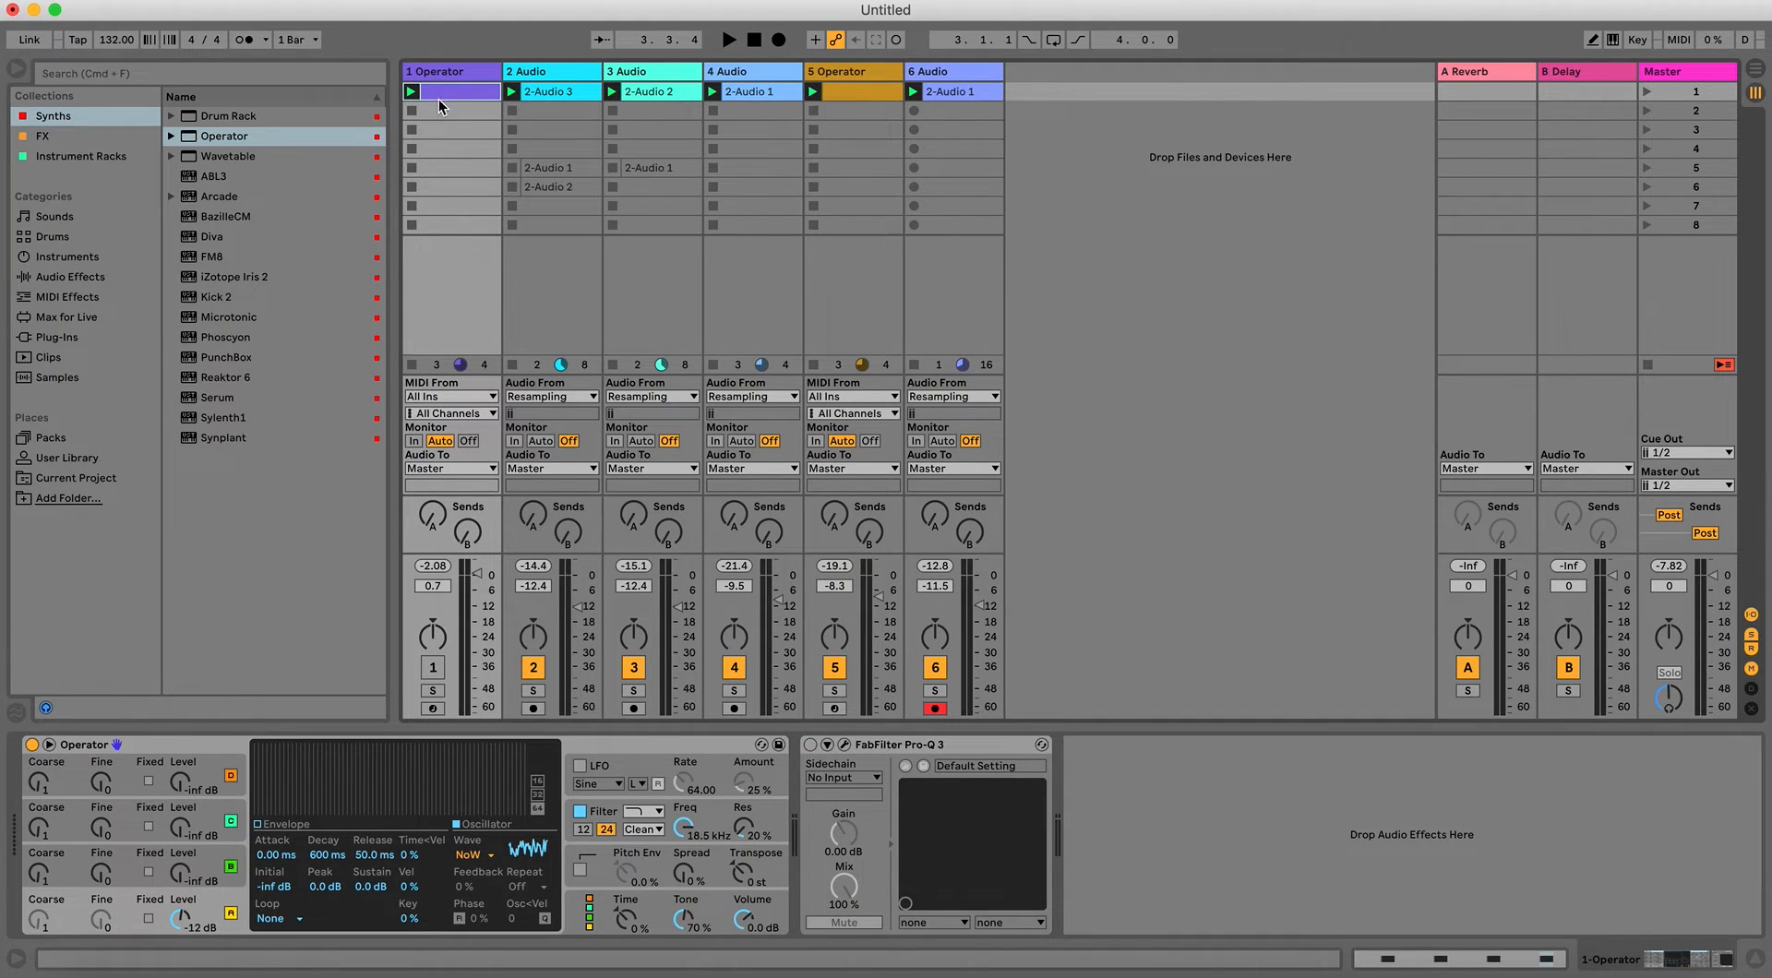
Fill the first track's one-bar MIDI clip with continuous 1/16 notes on the existing note row.
{"action": "left_click", "coordinate": [1391, 957]}
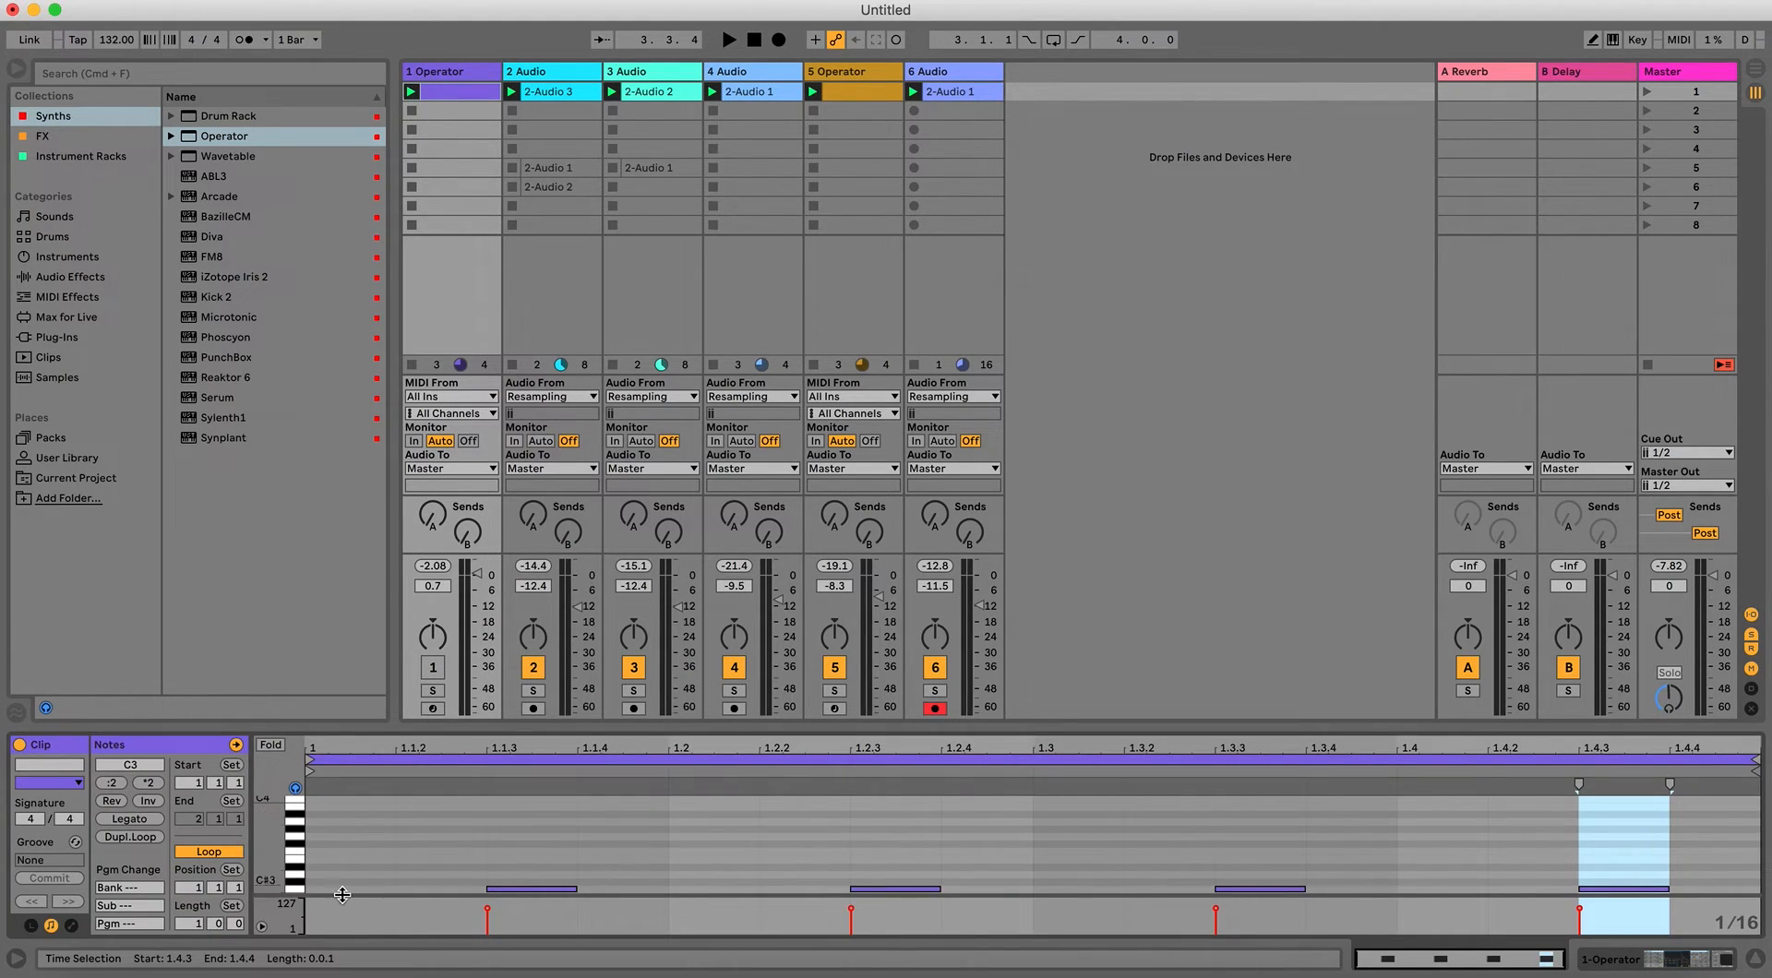
{"action": "key", "text": "b"}
{"action": "left_click_drag", "start_coordinate": [314, 888], "coordinate": [1672, 875]}
{"action": "key", "text": "b"}
{"action": "left_click", "coordinate": [1657, 965]}
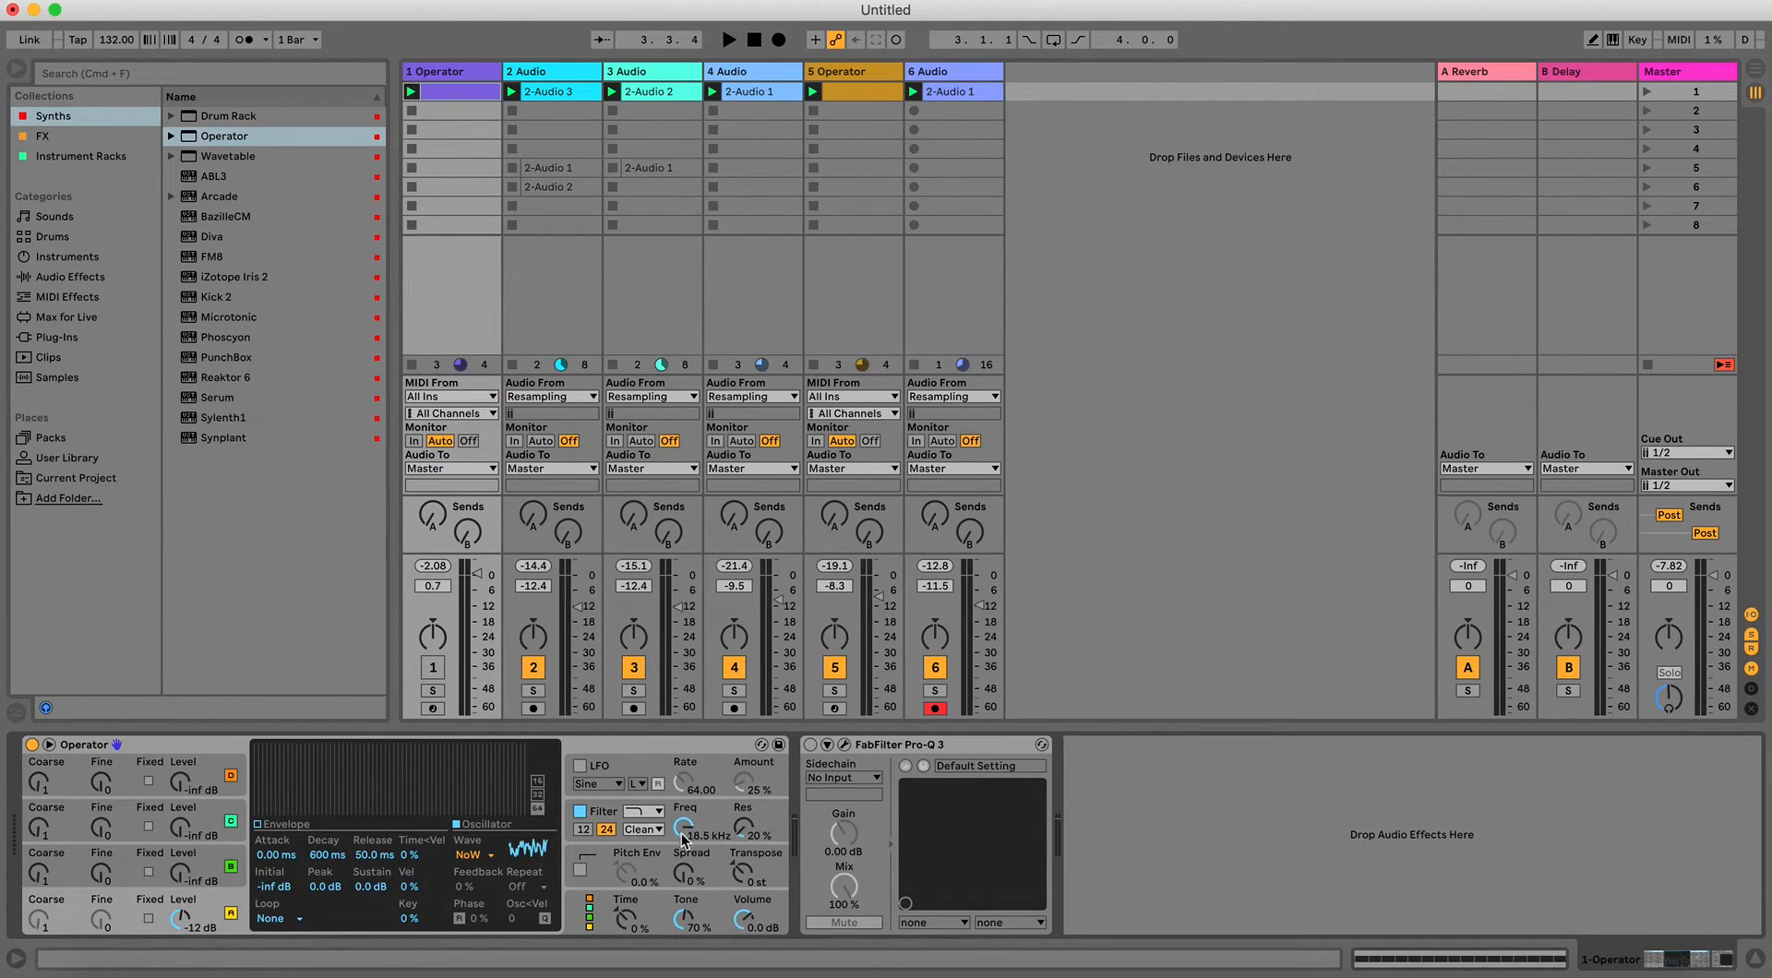
Set Operator's filter to band-pass with a frequency of 6.34 kHz and a resonance of 59%.
{"action": "left_click", "coordinate": [615, 818]}
{"action": "left_click", "coordinate": [639, 813]}
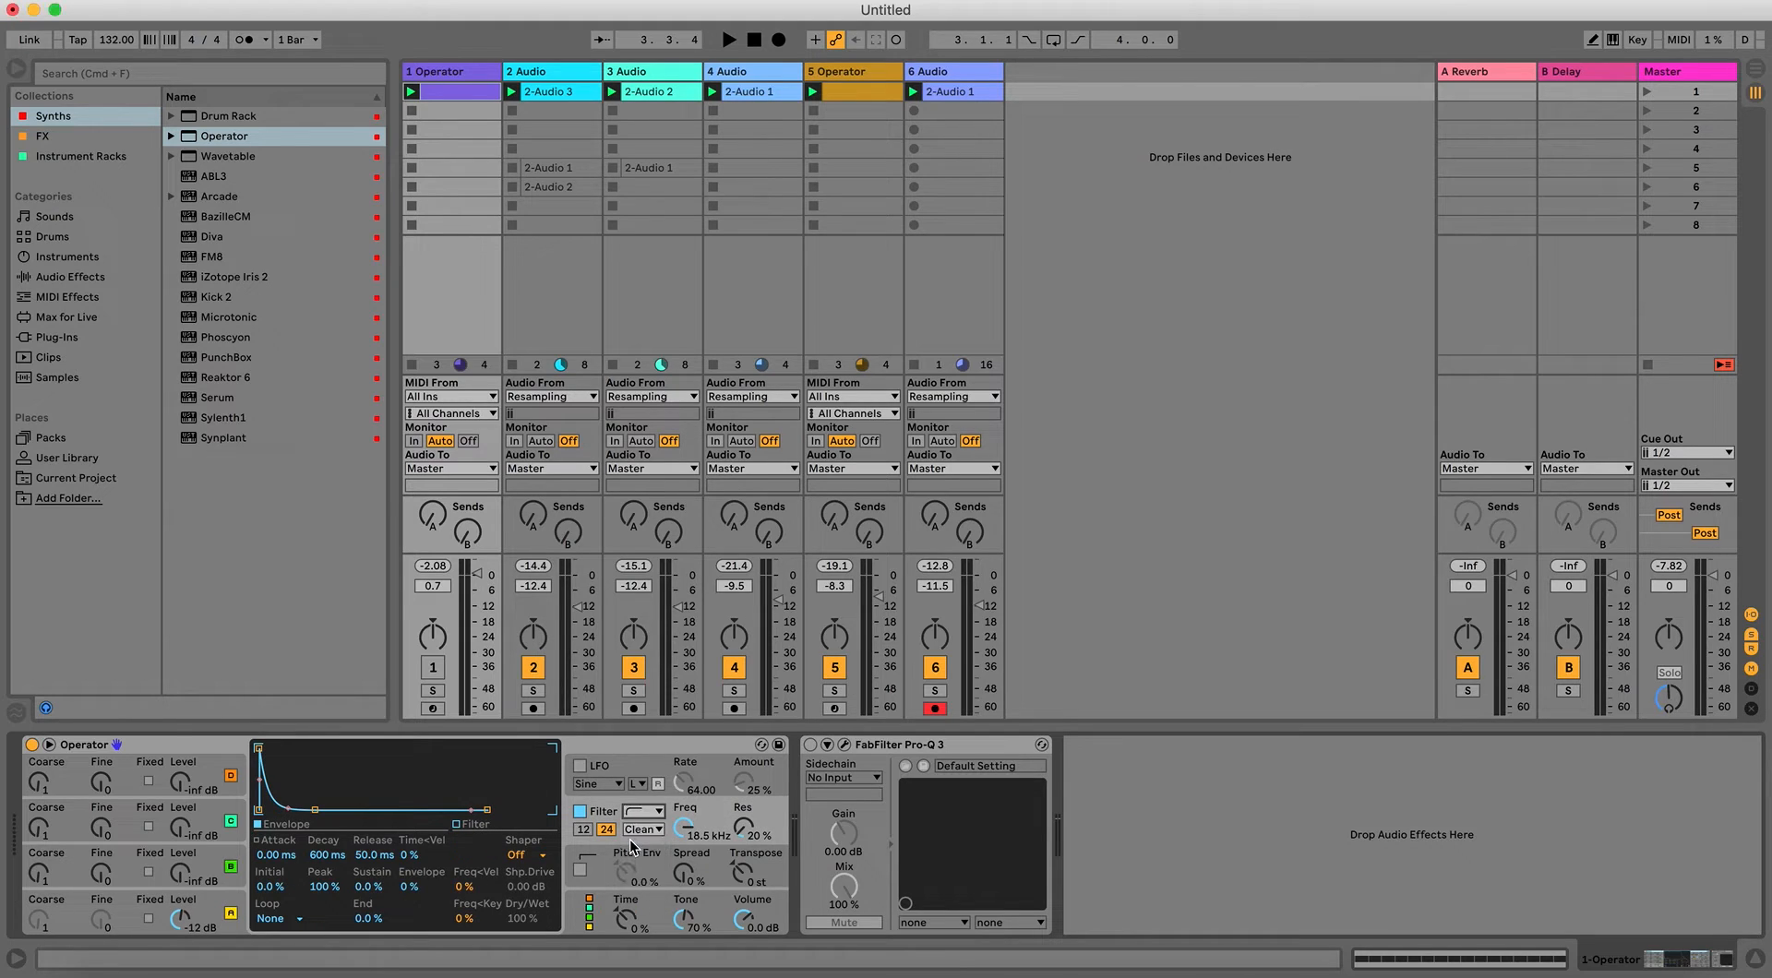
{"action": "left_click", "coordinate": [635, 857]}
Solo the Operator track and shorten the noise oscillator's envelope to a 65.7 ms decay with sustain at -inf dB.
{"action": "left_click", "coordinate": [433, 691]}
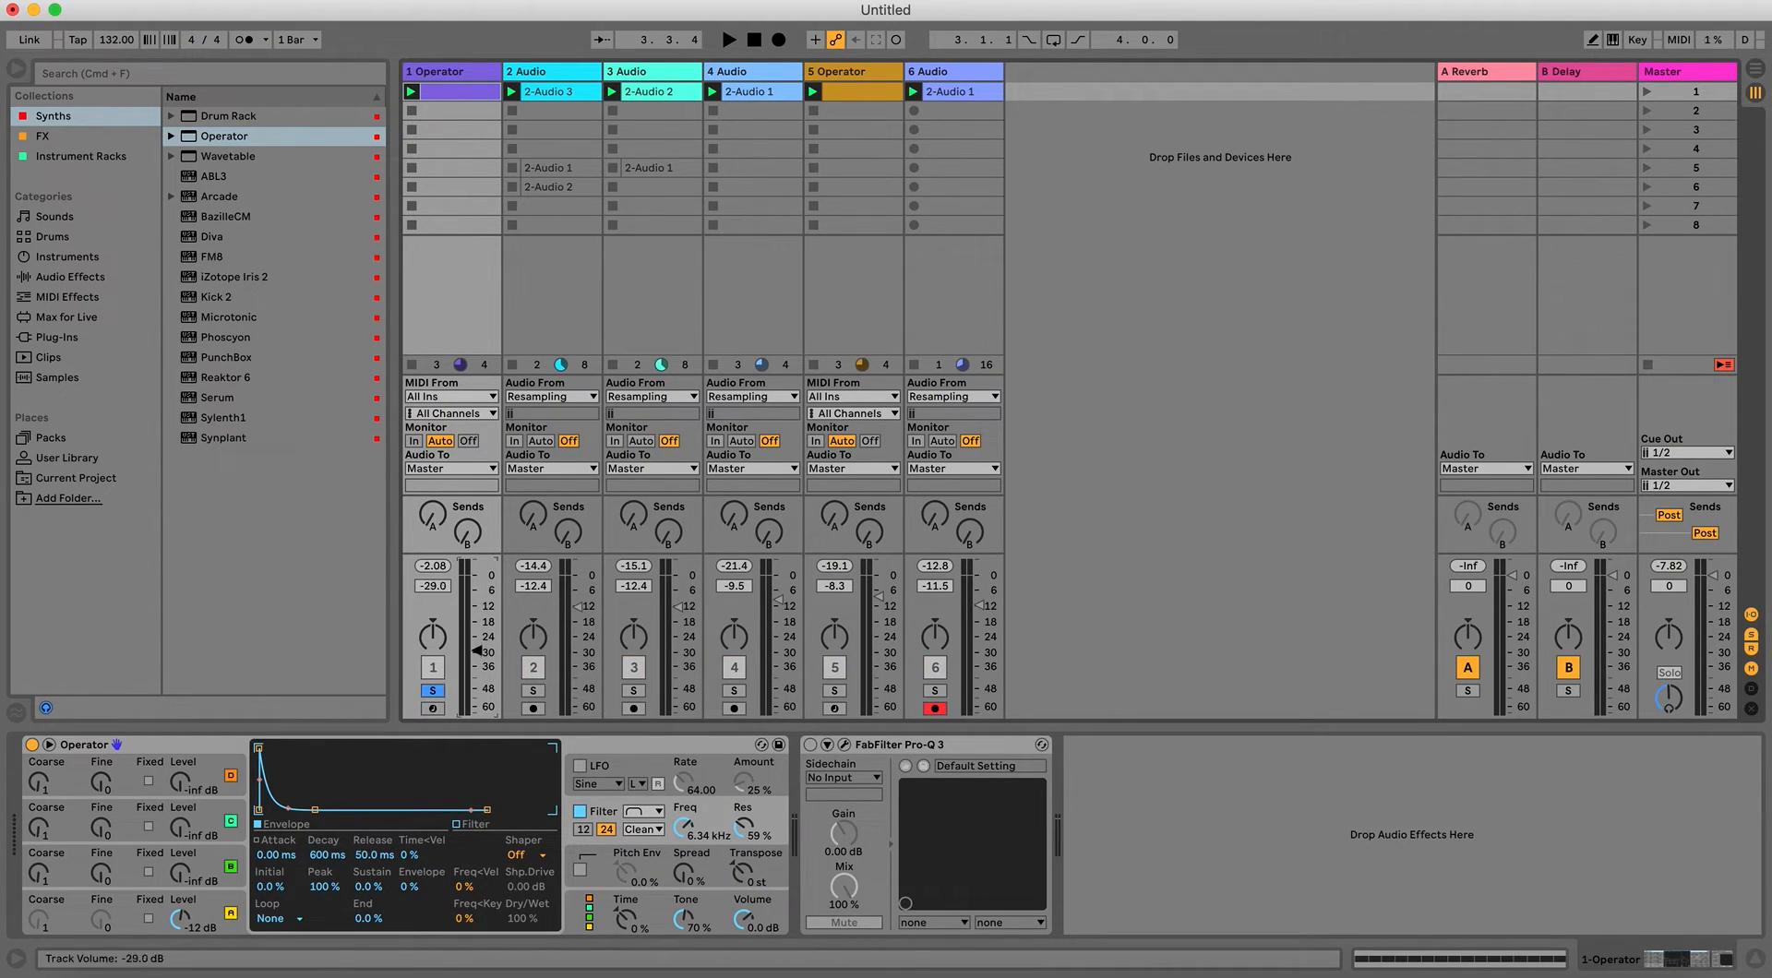
{"action": "key", "text": "space"}
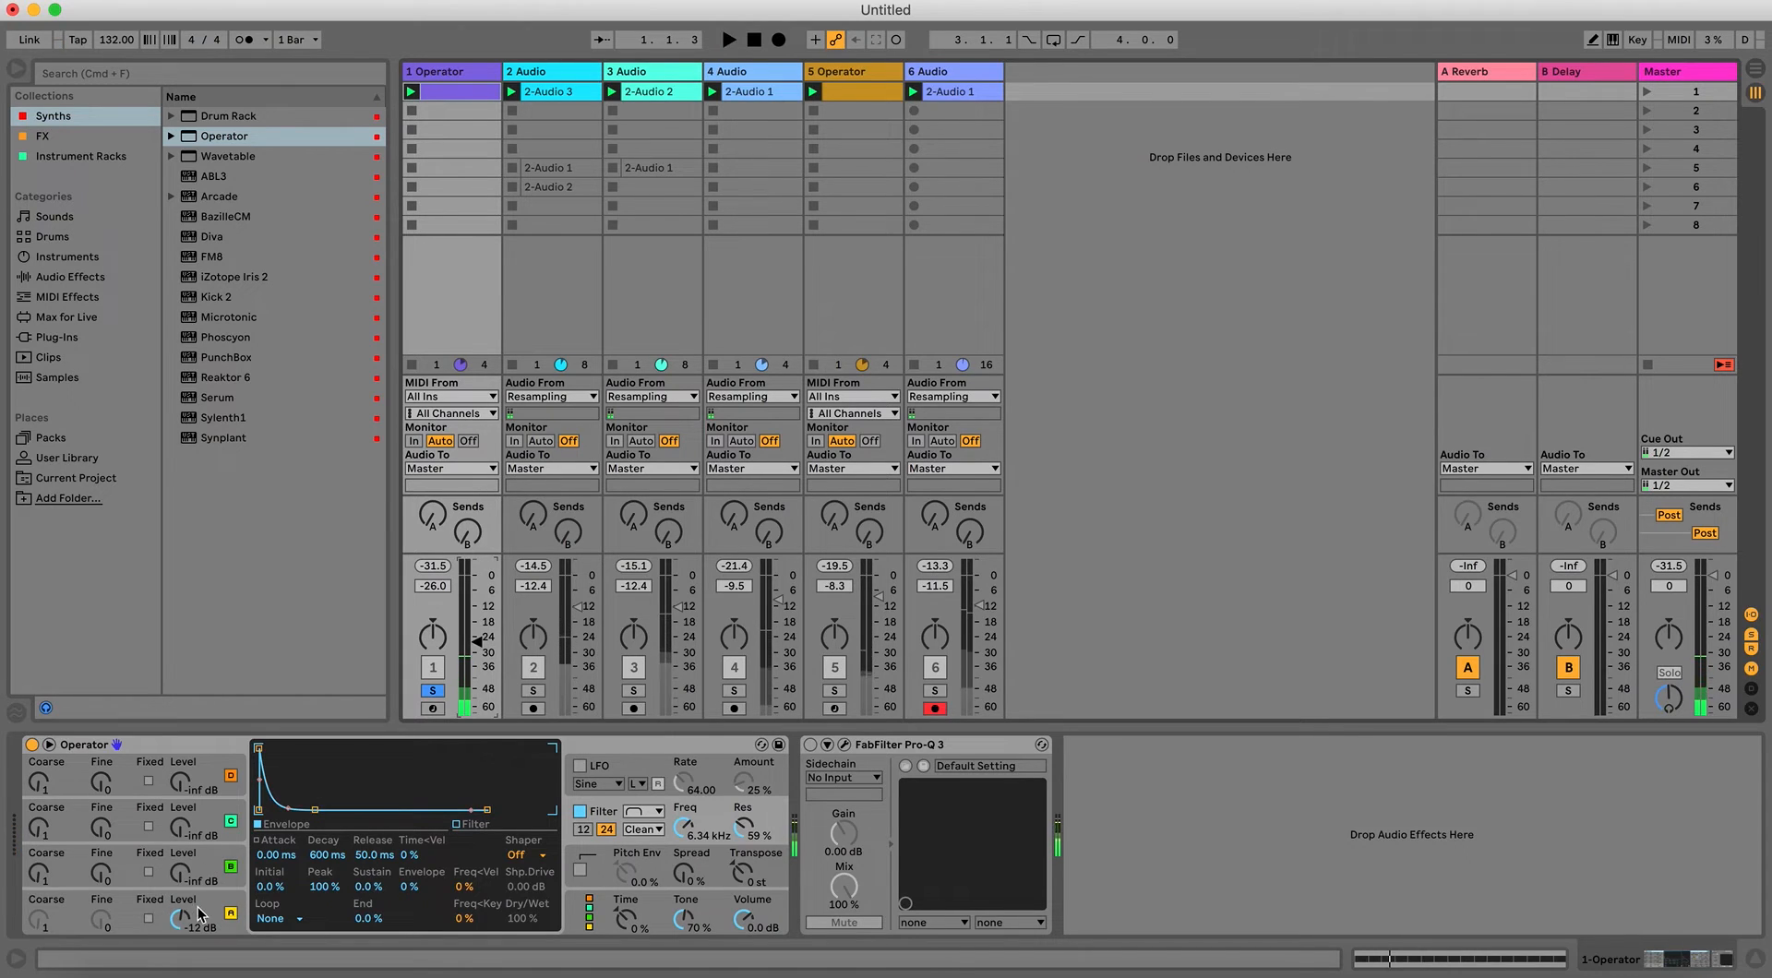
{"action": "left_click", "coordinate": [254, 848]}
{"action": "left_click", "coordinate": [259, 825]}
{"action": "left_click_drag", "start_coordinate": [315, 753], "coordinate": [295, 808]}
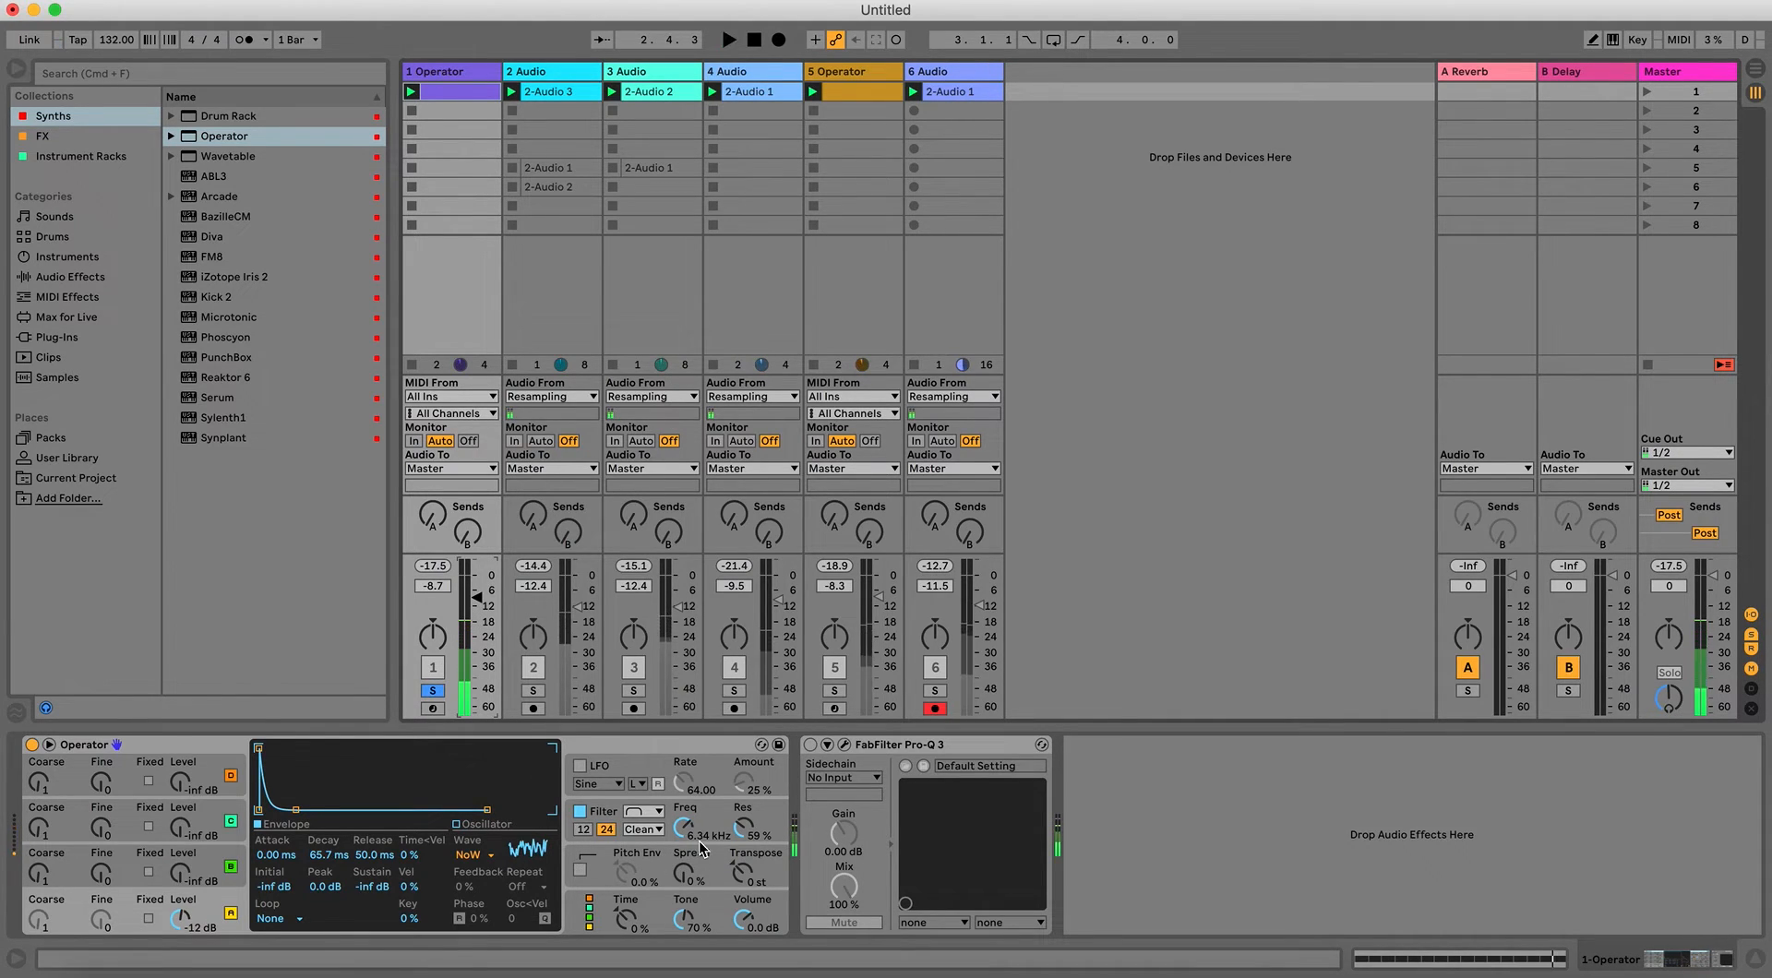
Set Operator's random panning (Pan<Rnd) to 6 and play the track alone and within the full mix.
{"action": "left_click", "coordinate": [646, 912]}
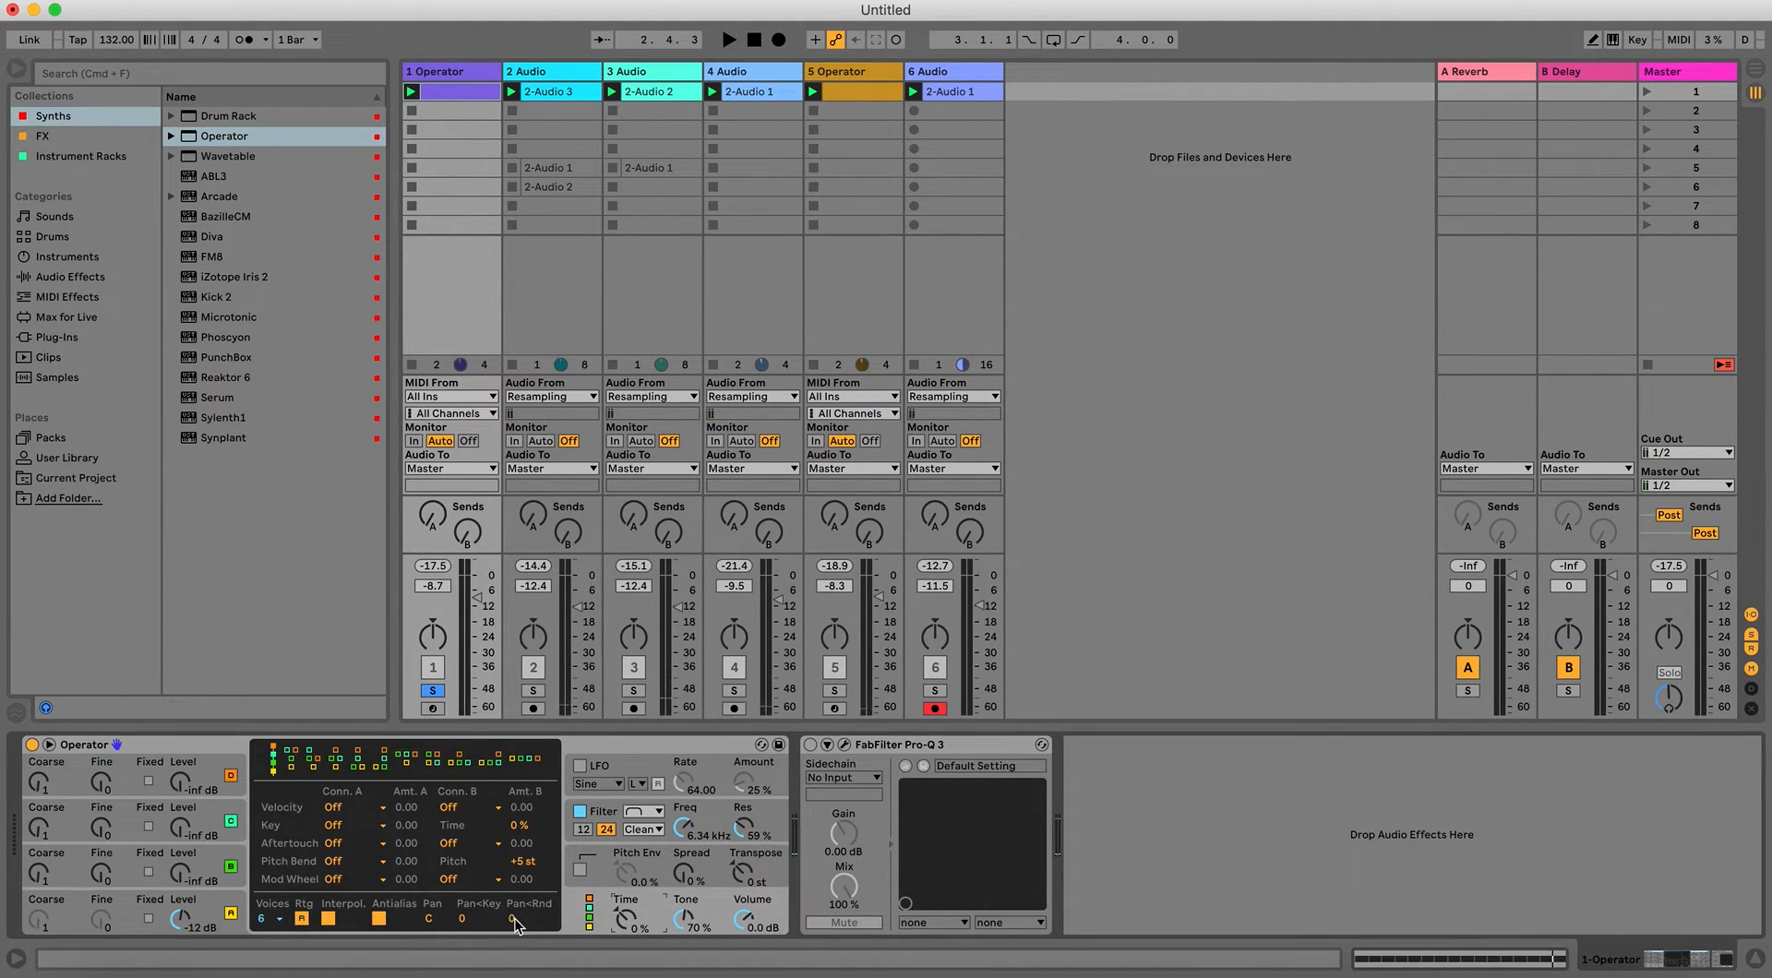
{"action": "key", "text": "space"}
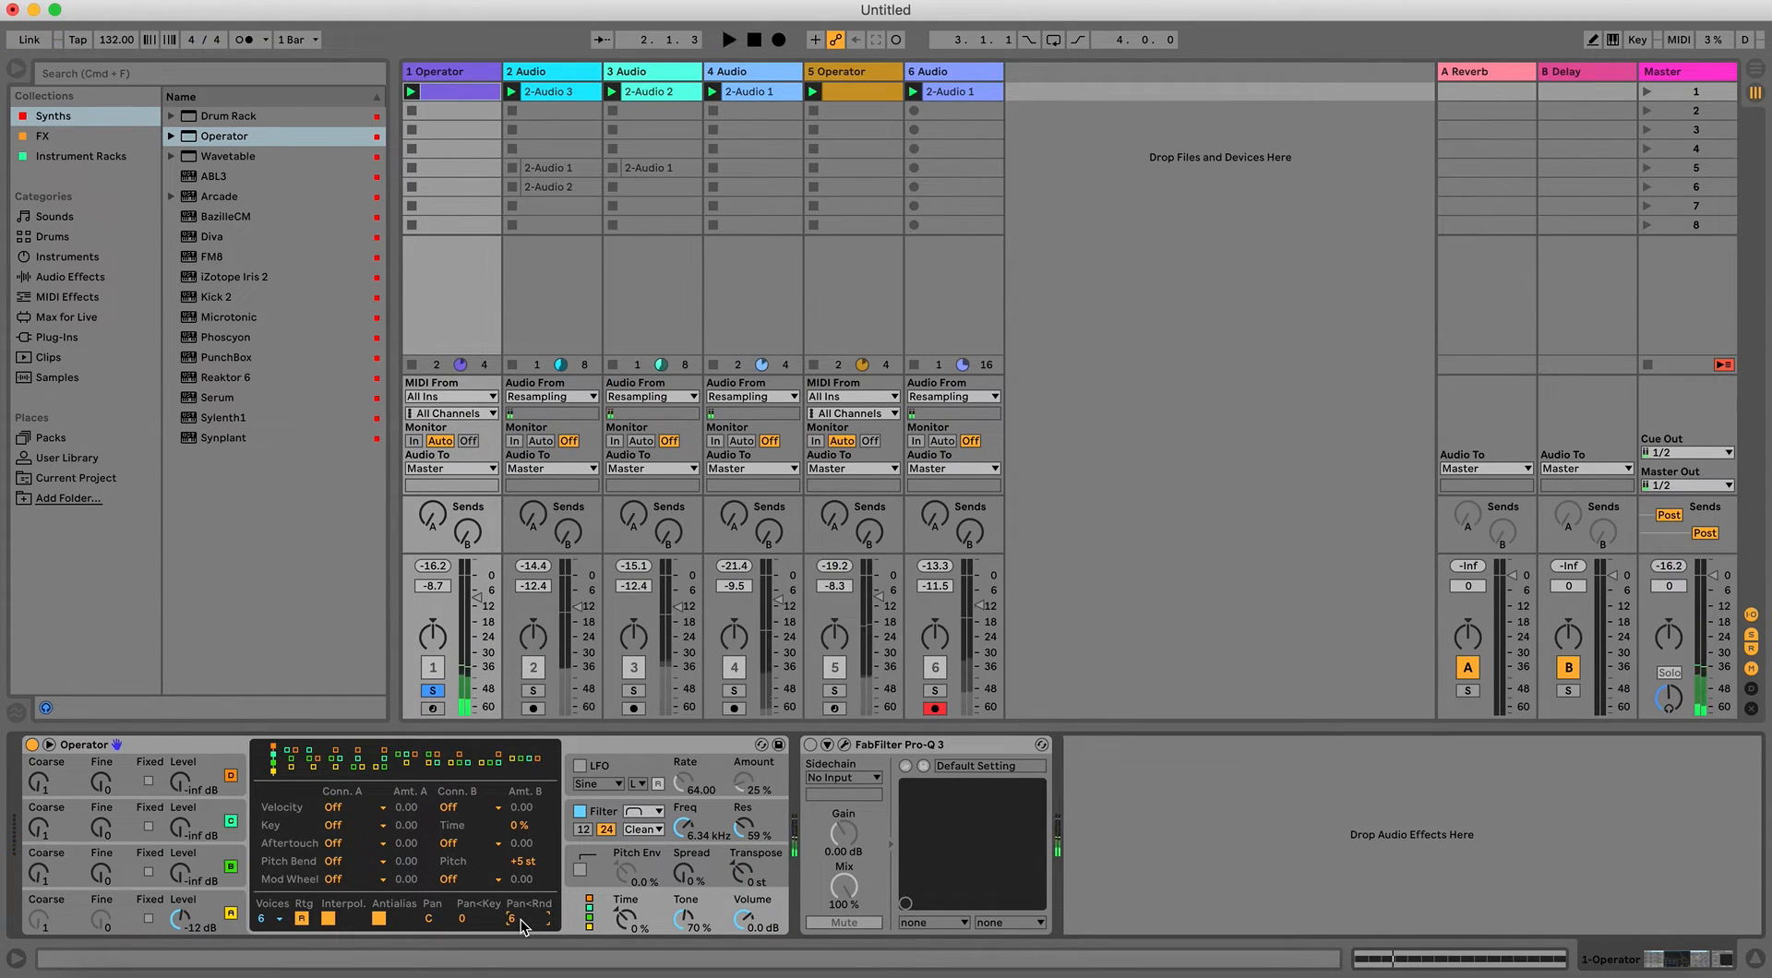
{"action": "key", "text": "space"}
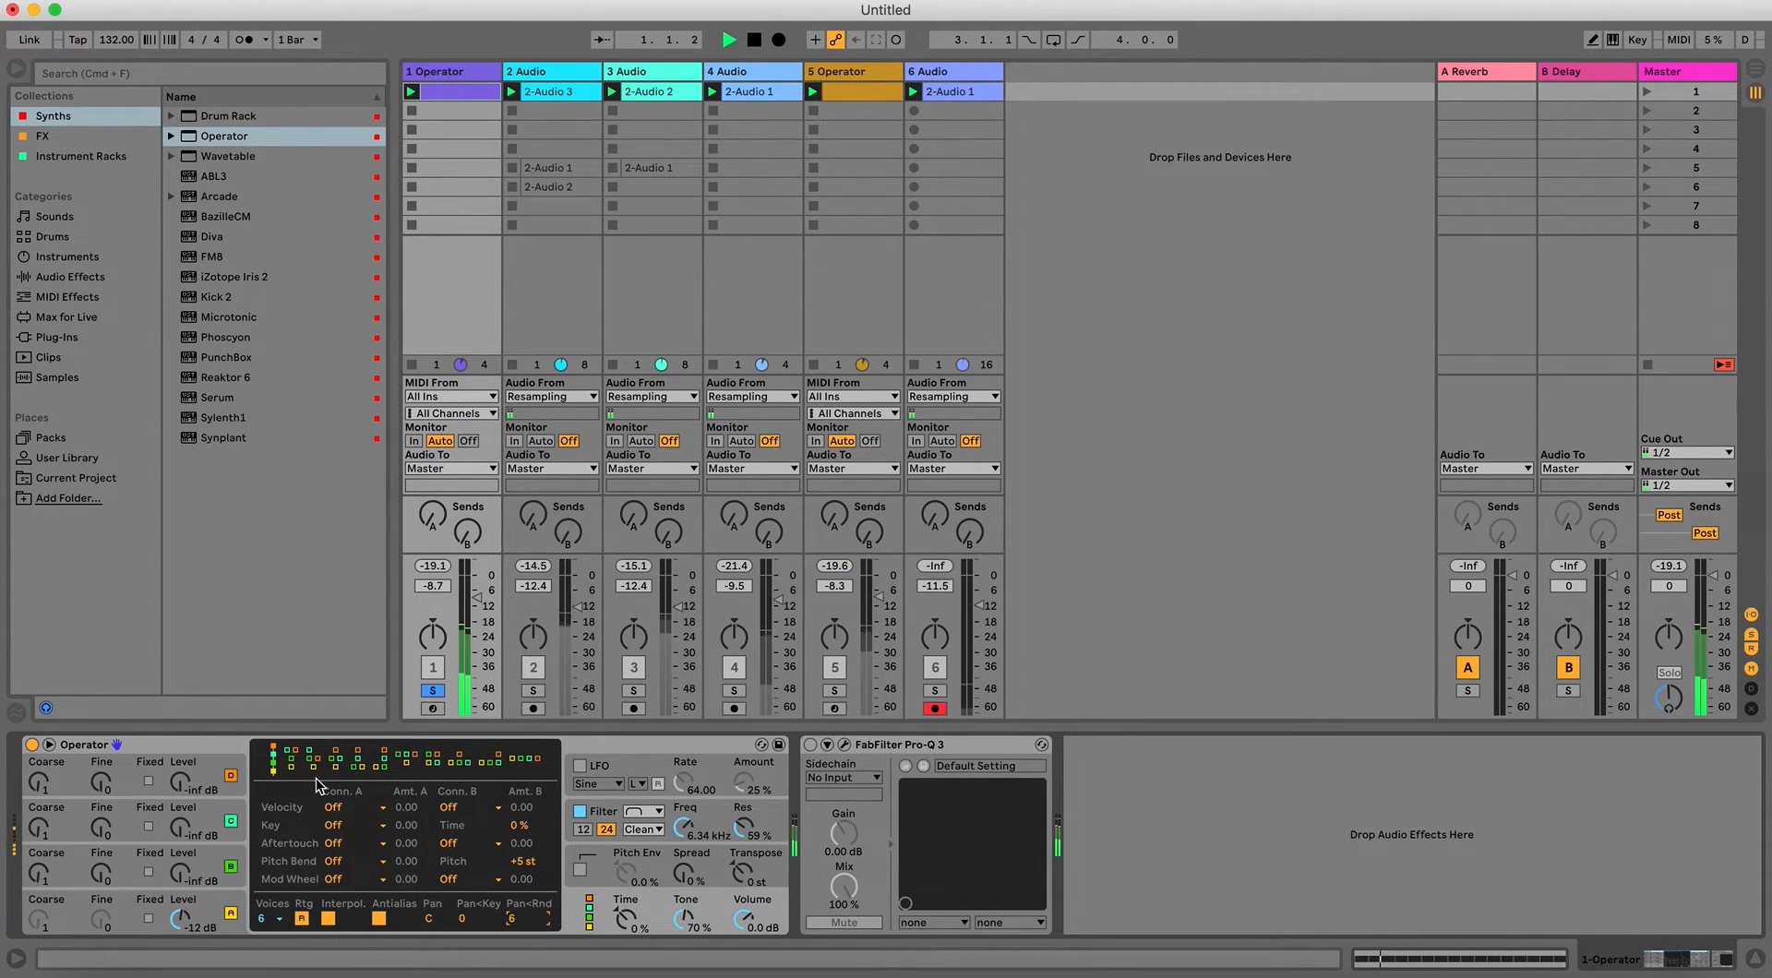
{"action": "left_click", "coordinate": [434, 694]}
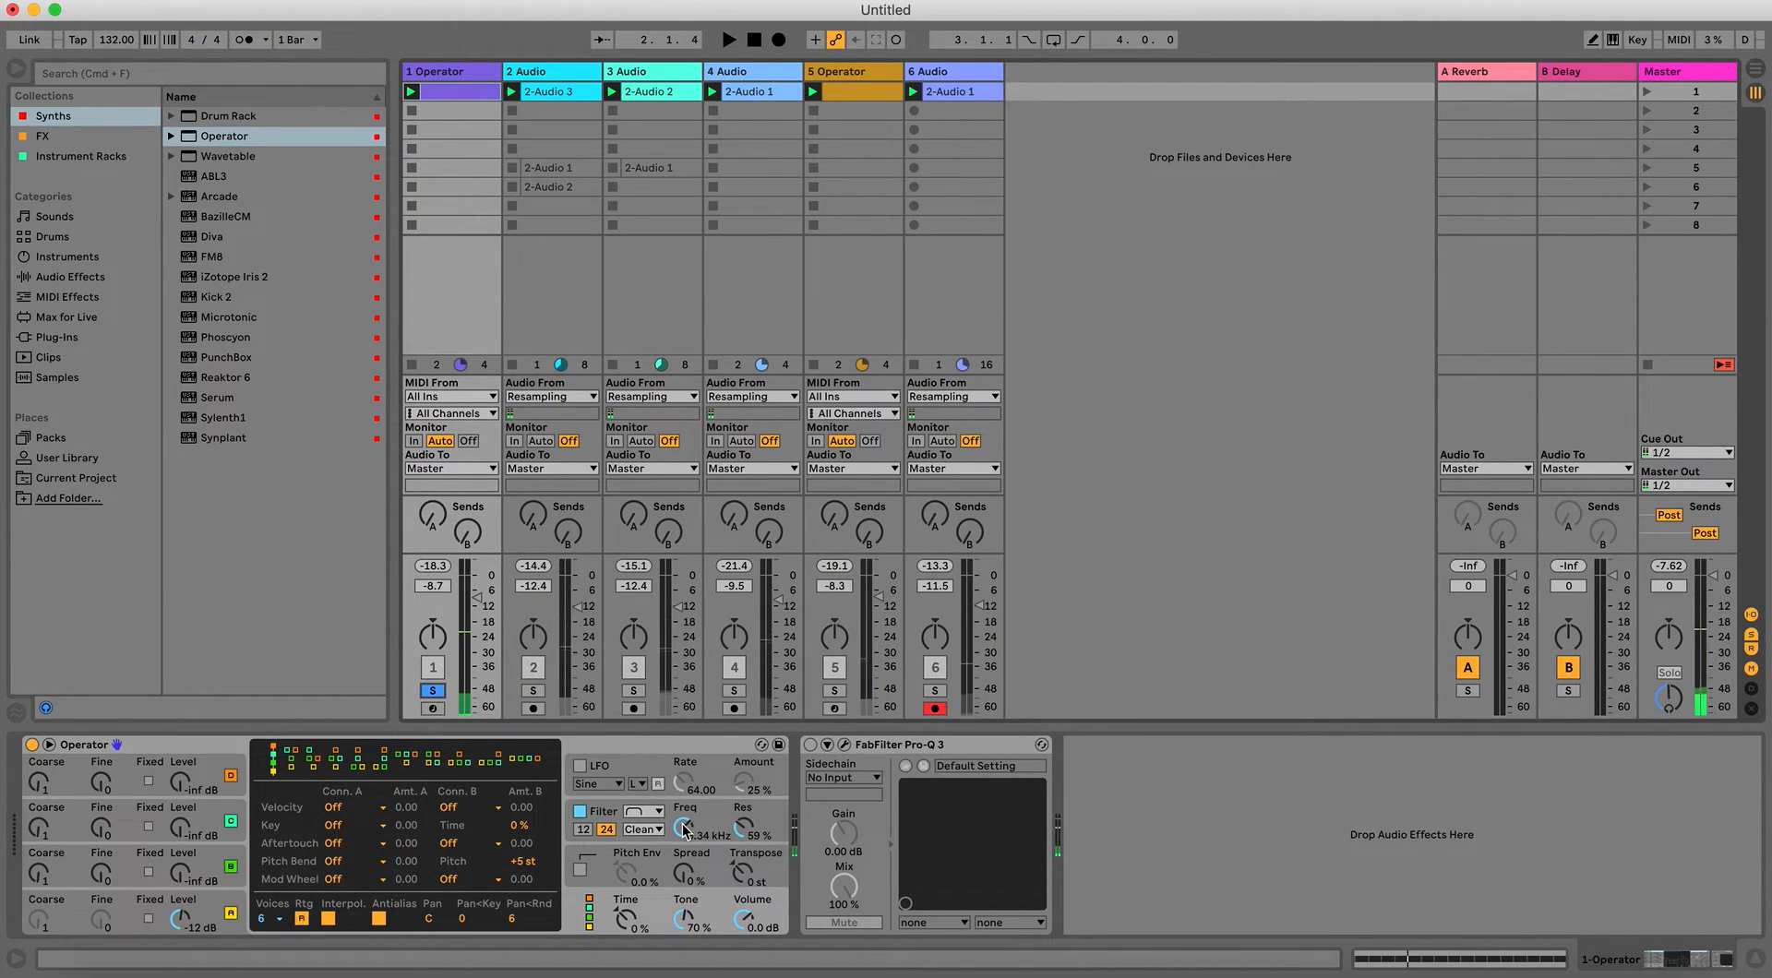
Lower Operator's filter frequency to 4.91 kHz and compare the track soloed and within the full mix.
{"action": "left_click", "coordinate": [434, 692]}
{"action": "key", "text": "space"}
{"action": "key", "text": "space"}
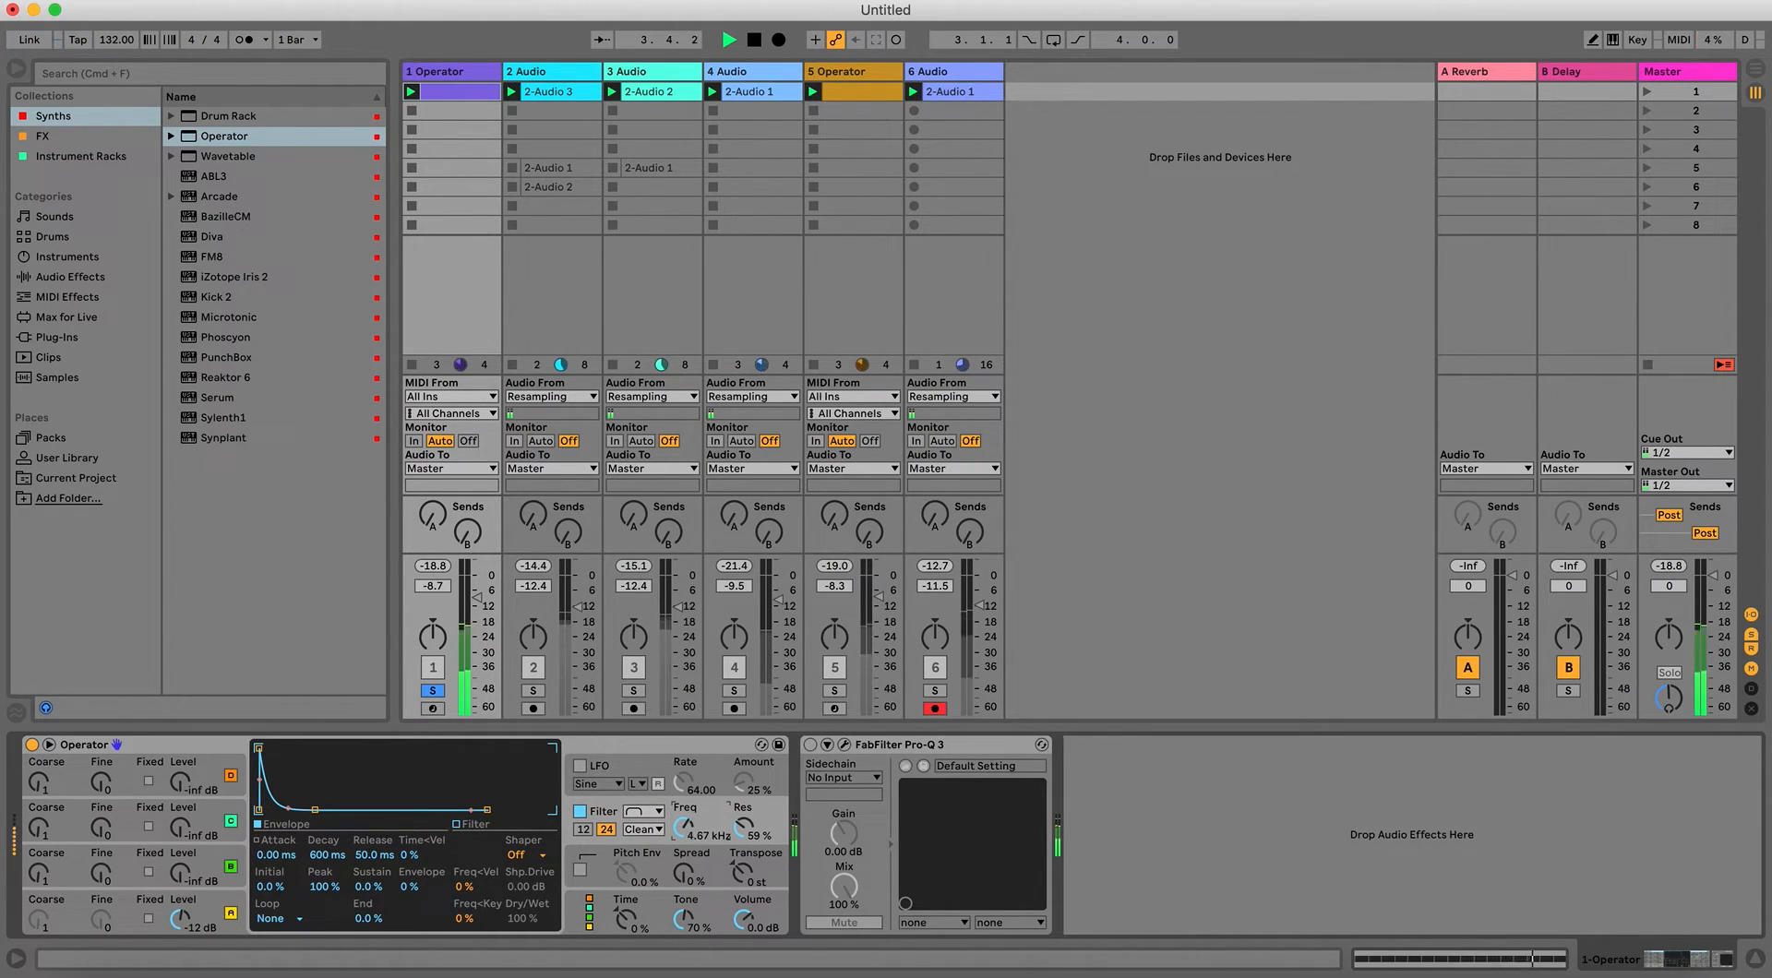
{"action": "key", "text": "space"}
{"action": "left_click", "coordinate": [433, 690]}
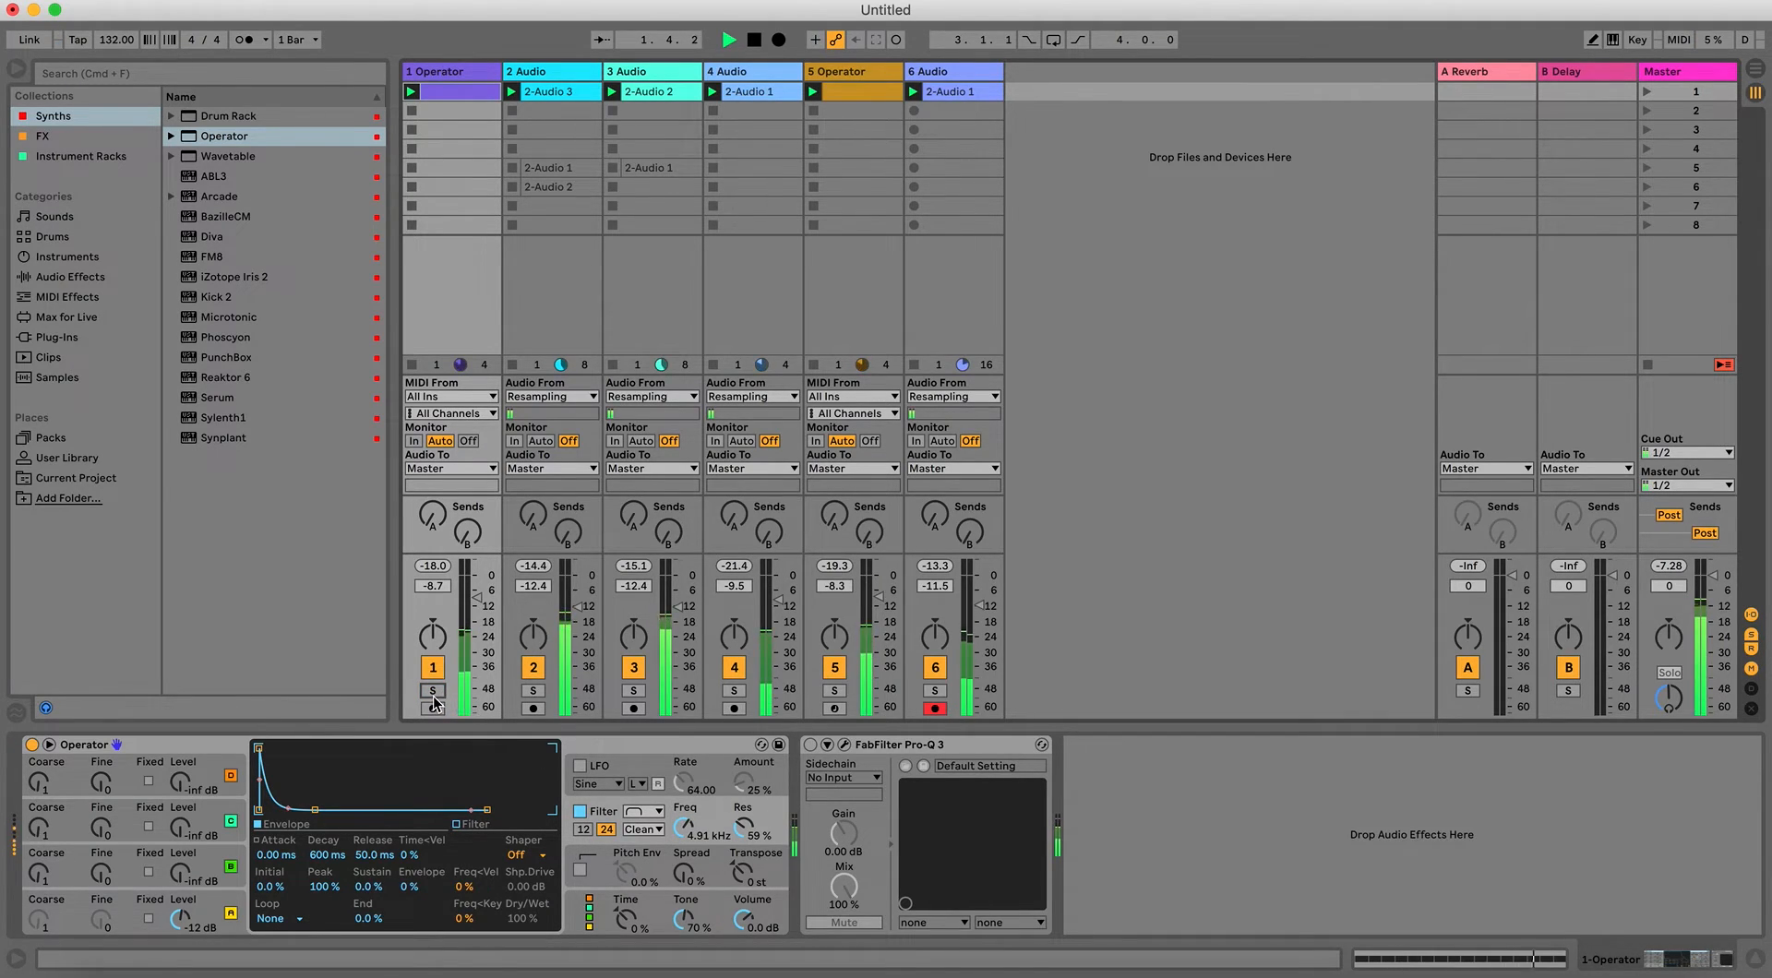
{"action": "left_click", "coordinate": [433, 691]}
{"action": "left_click", "coordinate": [433, 692]}
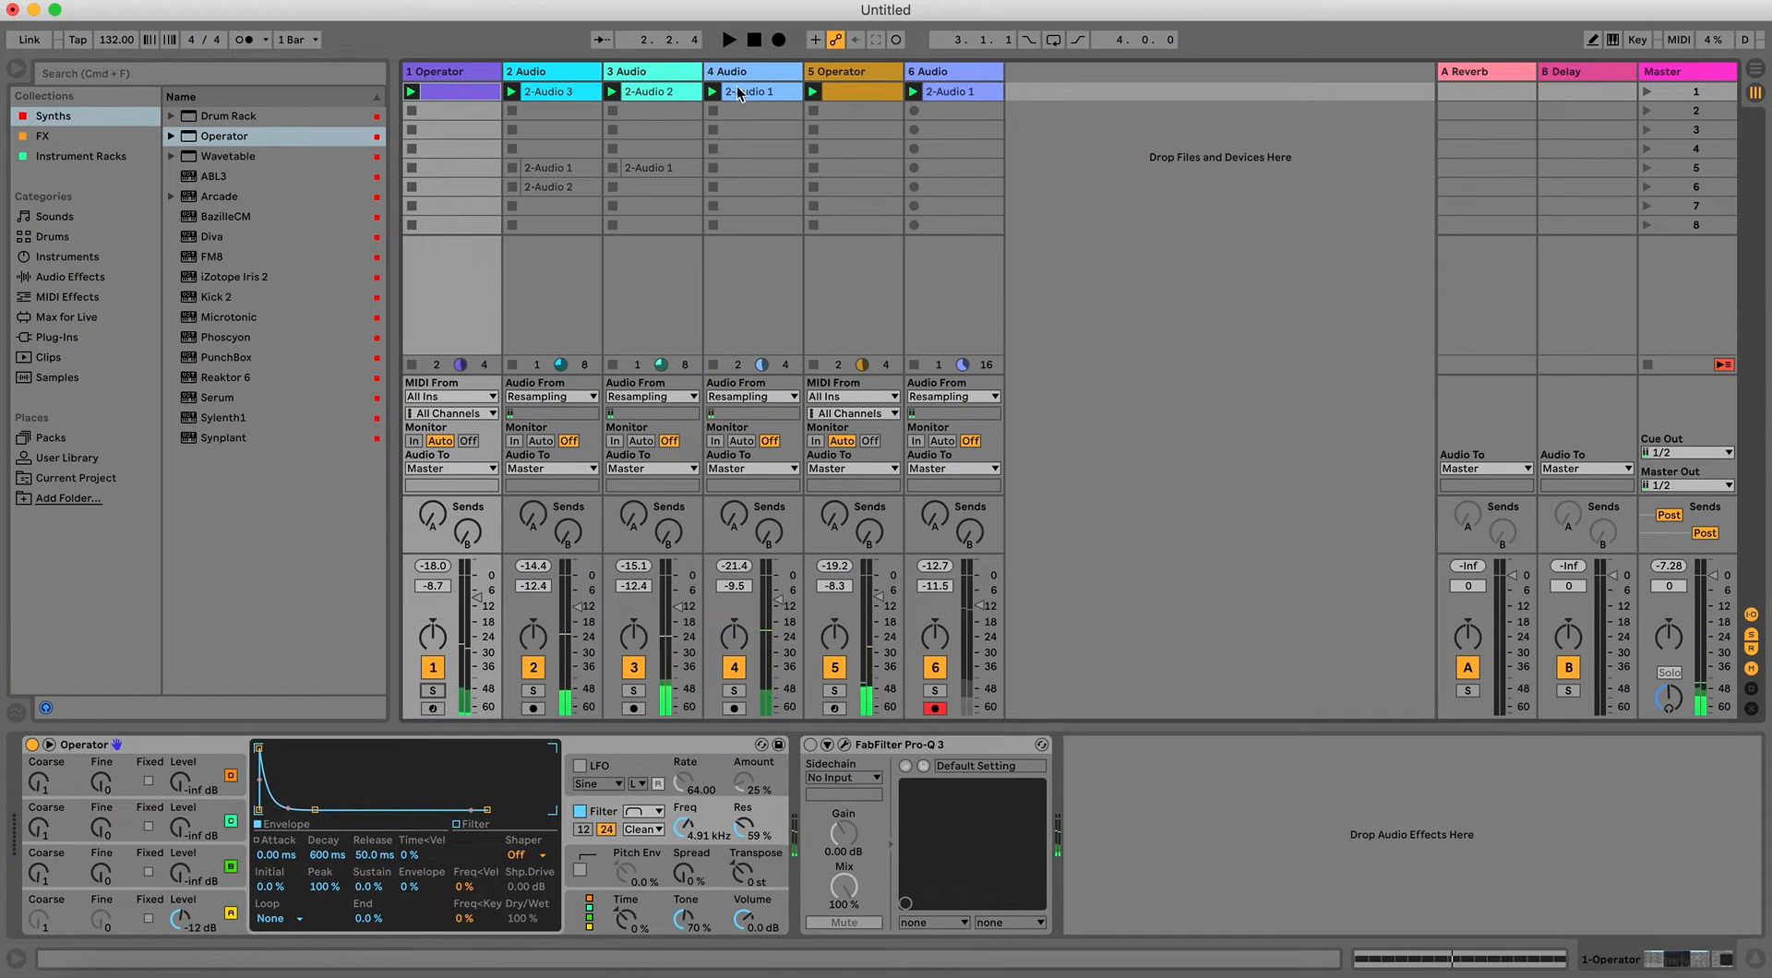
{"action": "key", "text": "space"}
Add a new audio track after track 6, set its input to Resampling and arm it for recording.
{"action": "left_click", "coordinate": [952, 67]}
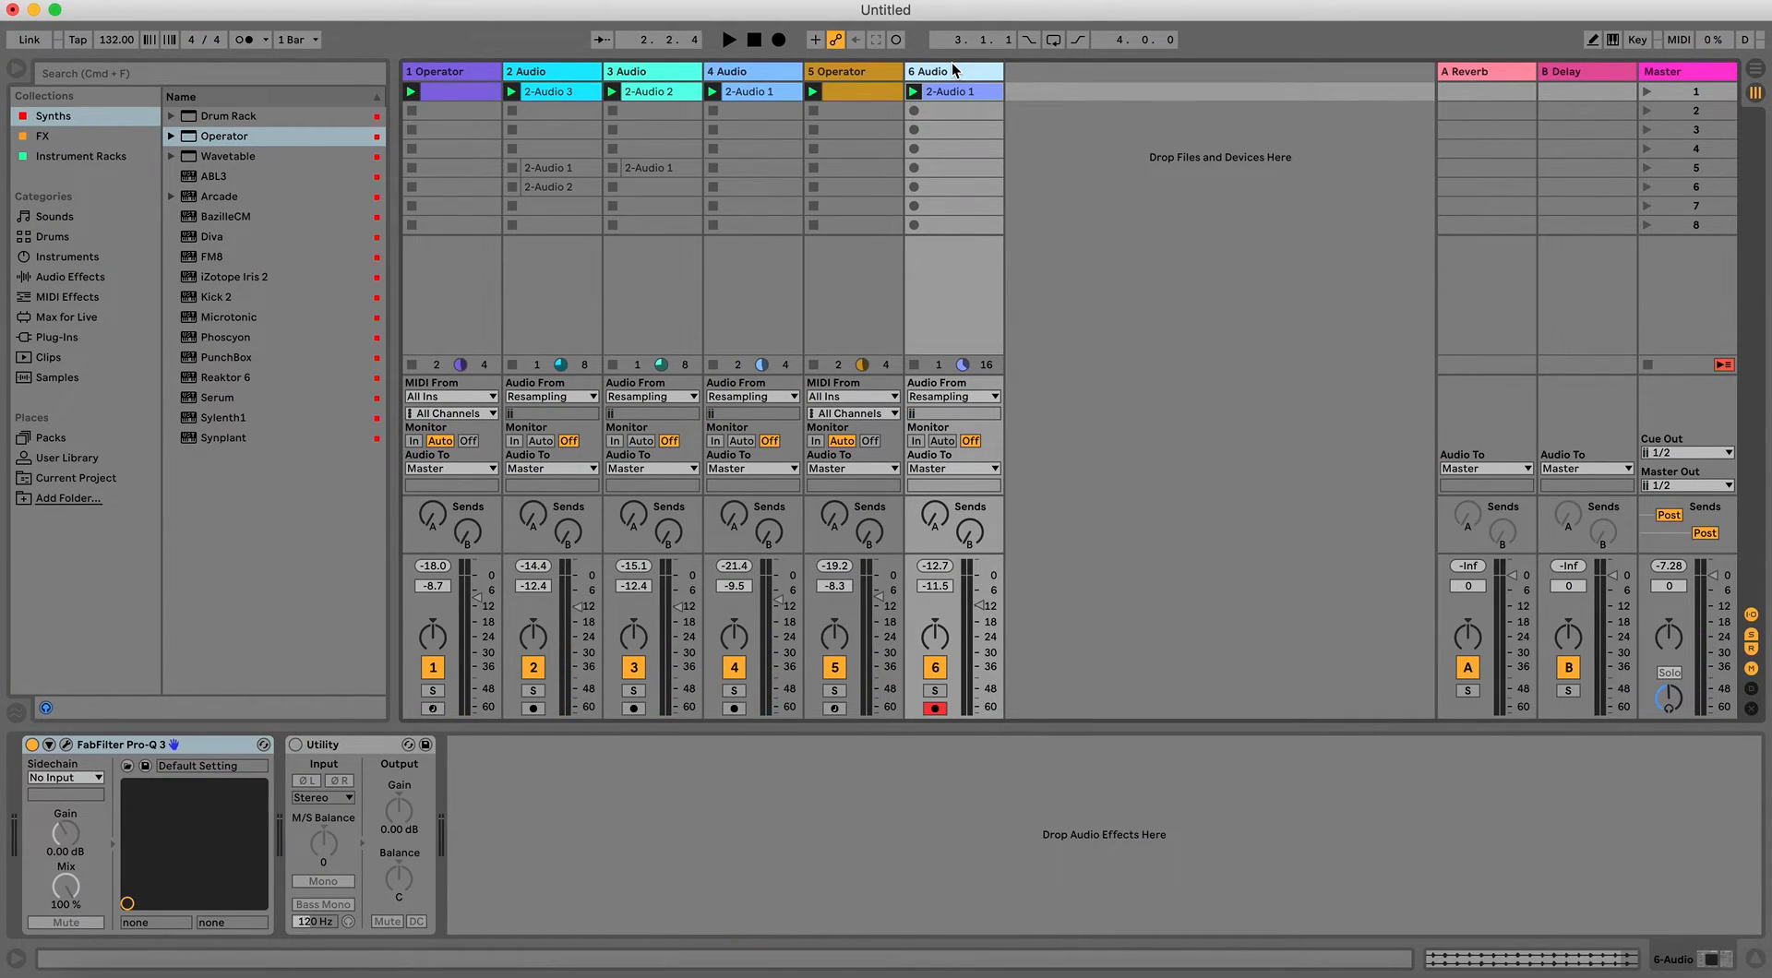
{"action": "key", "text": "super+t"}
{"action": "left_click", "coordinate": [1036, 708]}
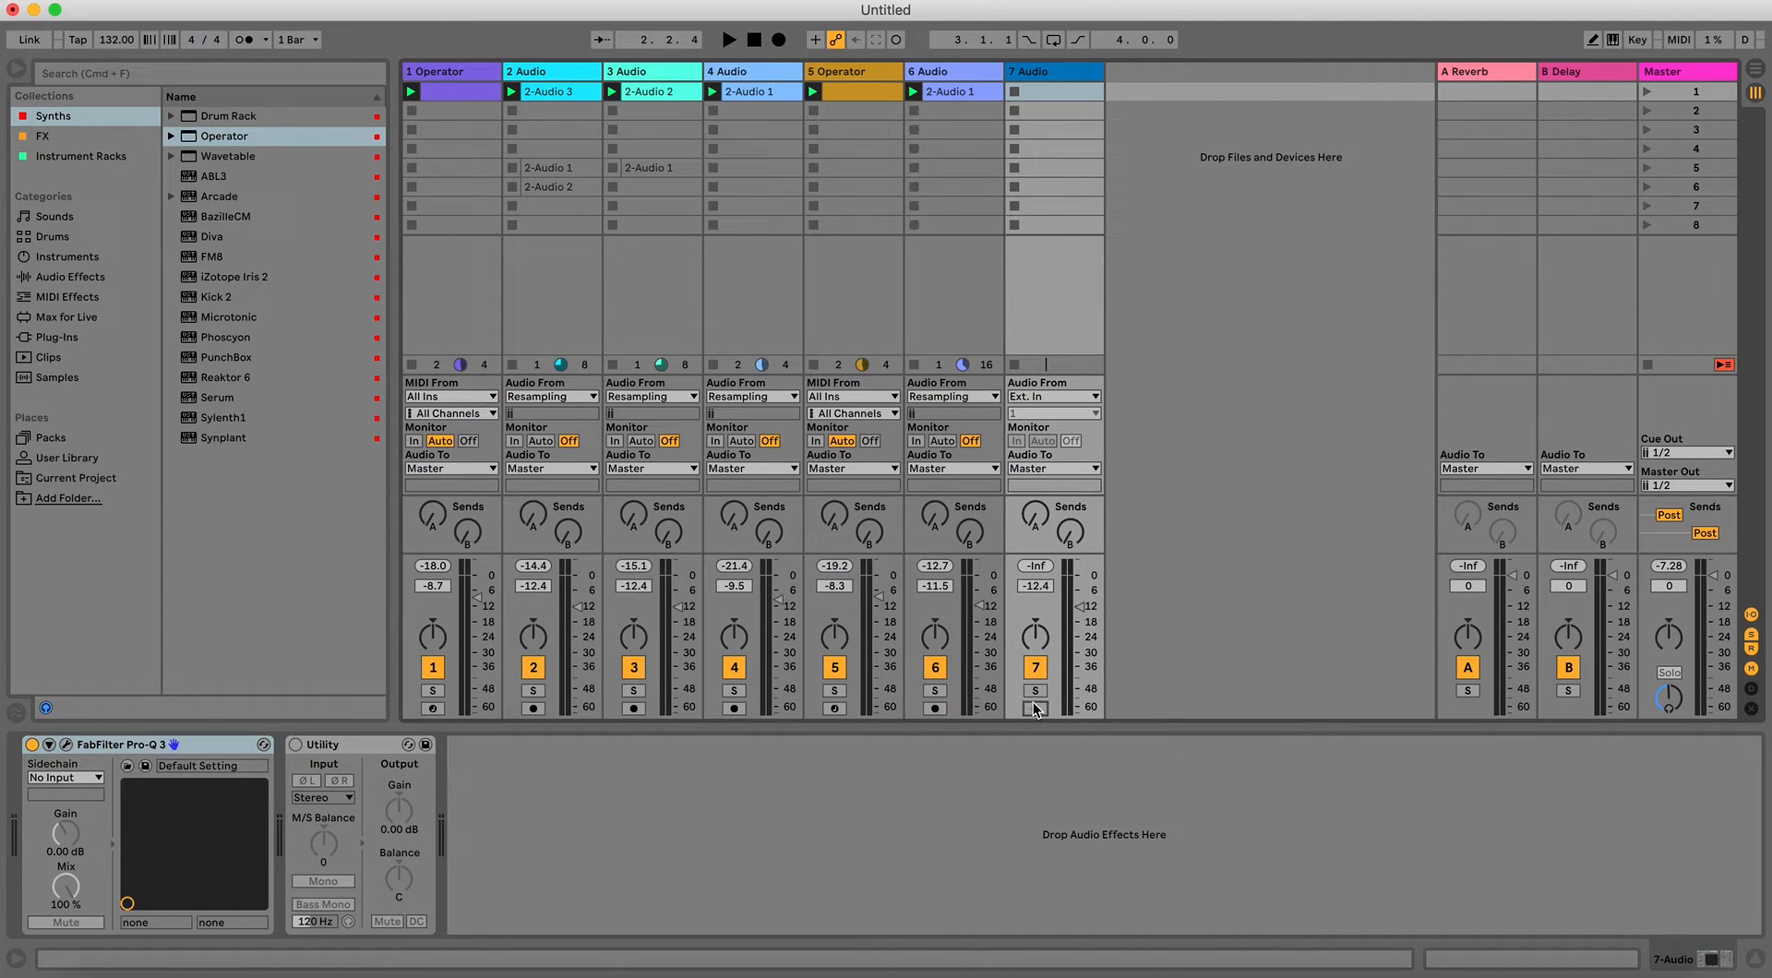
{"action": "left_click", "coordinate": [1016, 395]}
{"action": "left_click", "coordinate": [1034, 417]}
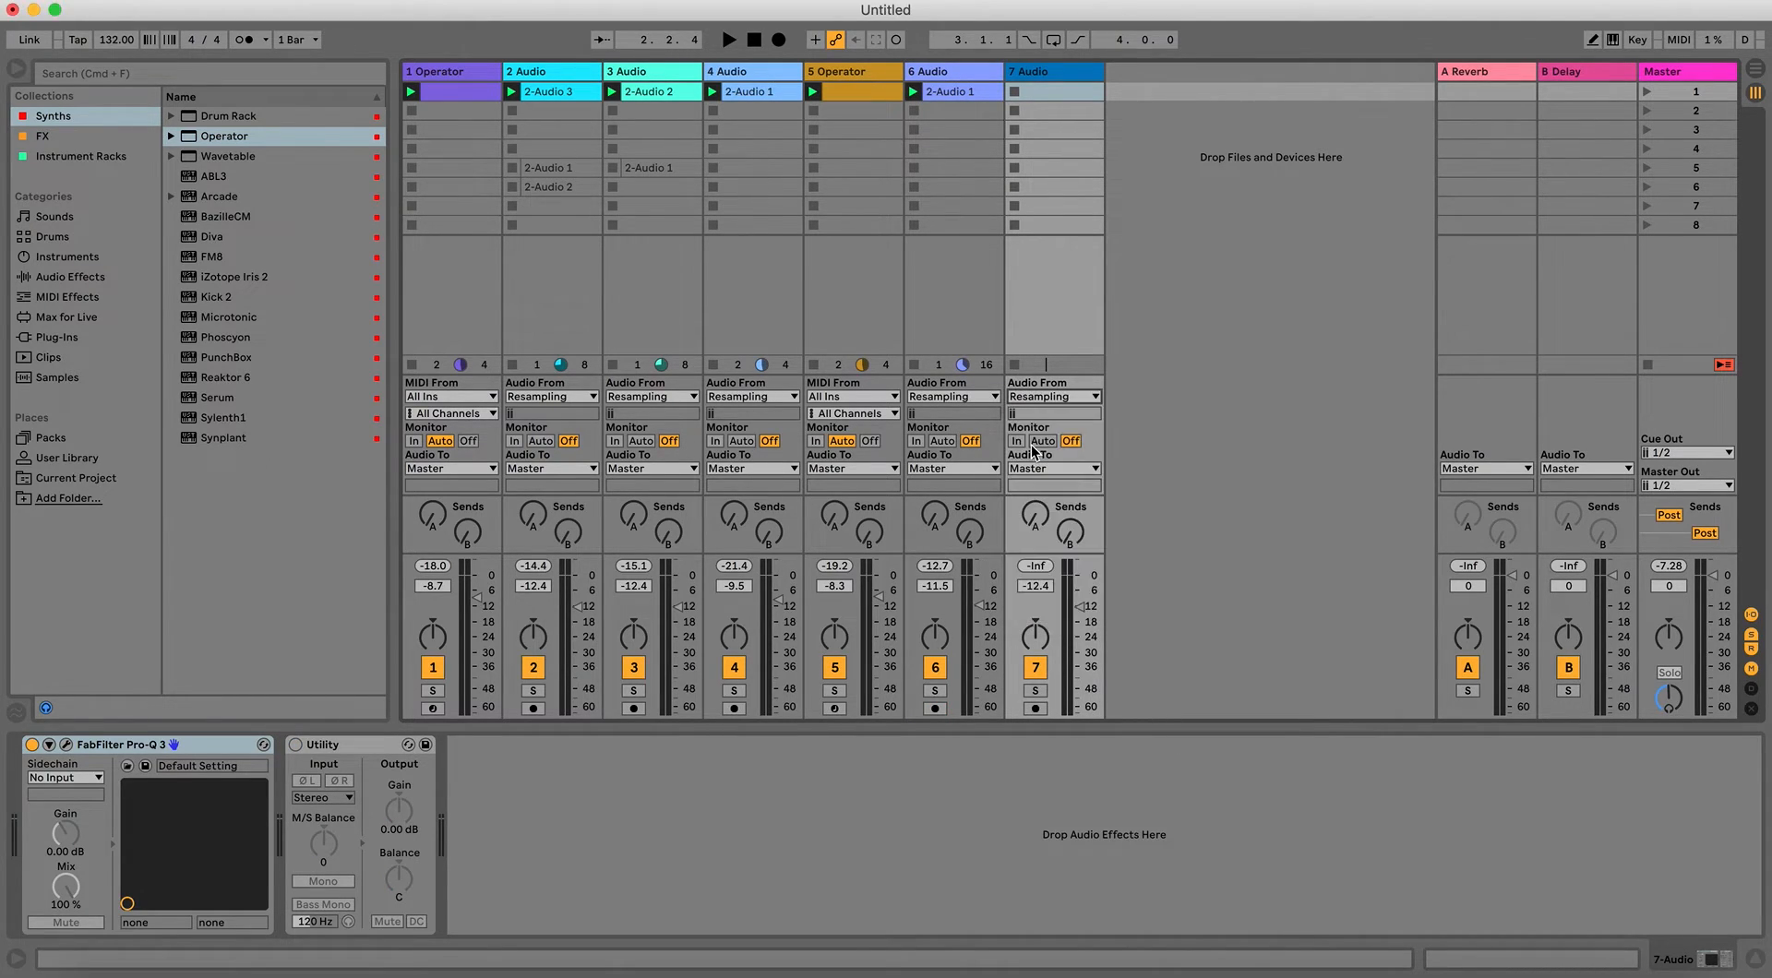
{"action": "left_click", "coordinate": [1036, 708]}
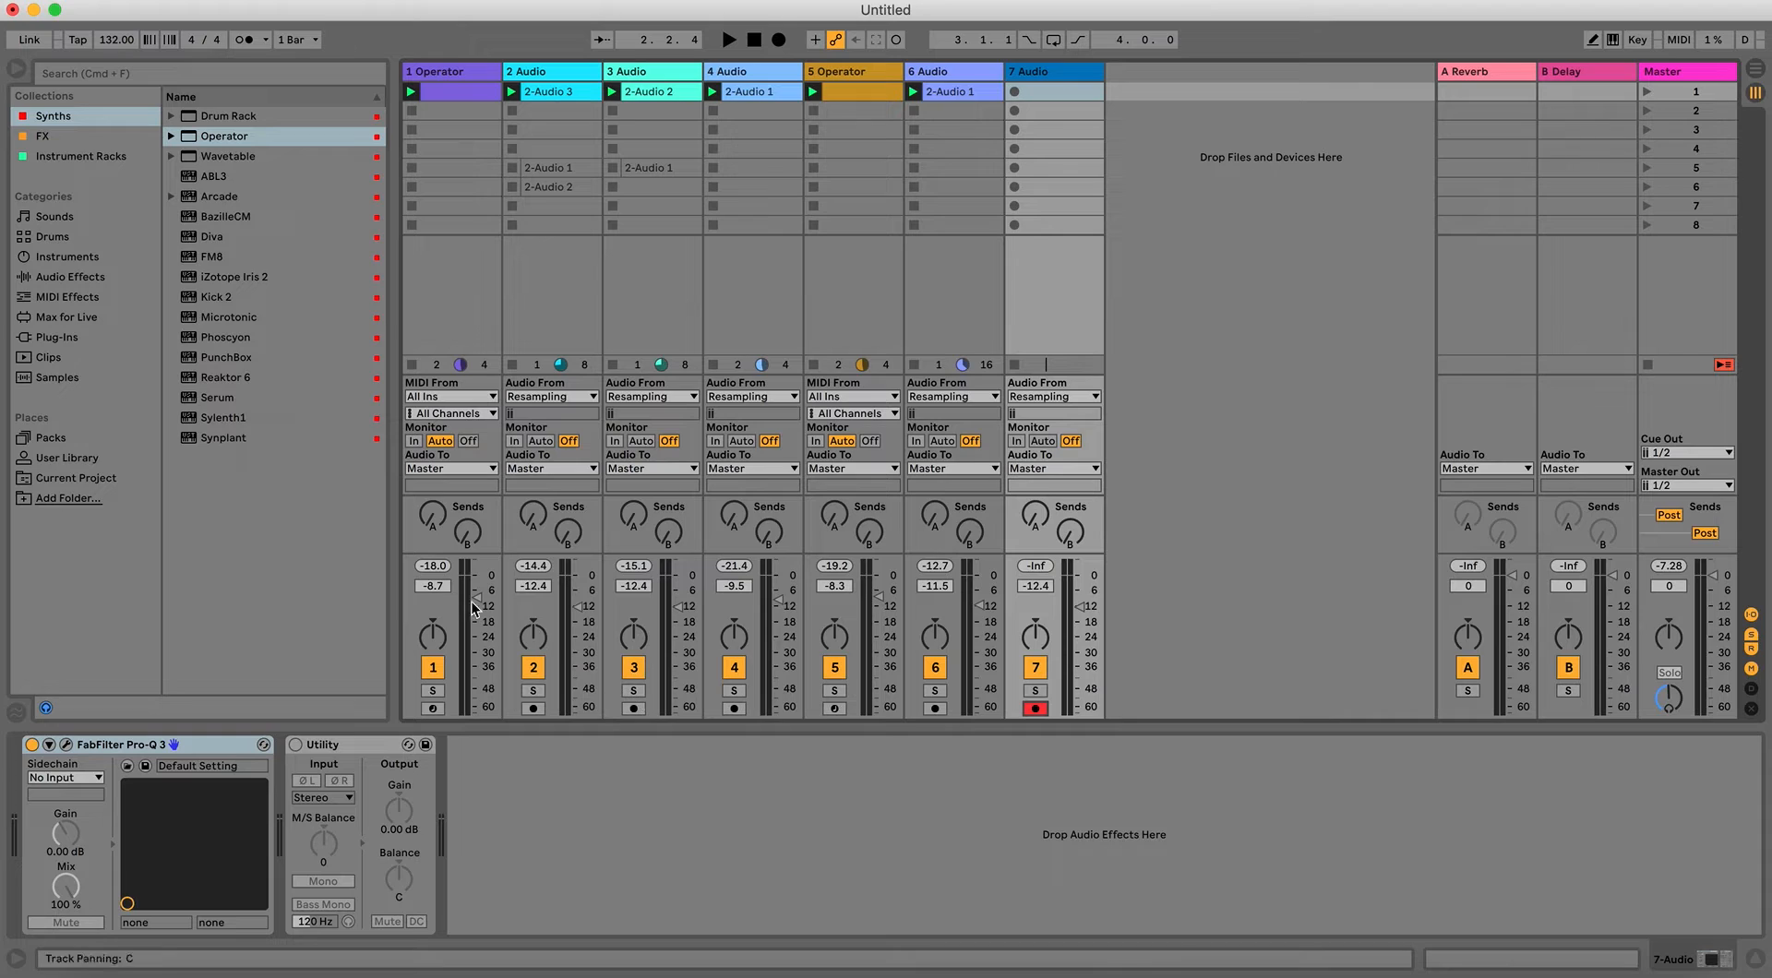
Solo the Operator track with its volume raised to -1.8 dB and cue a recording in track 7's first slot.
{"action": "left_click", "coordinate": [432, 691]}
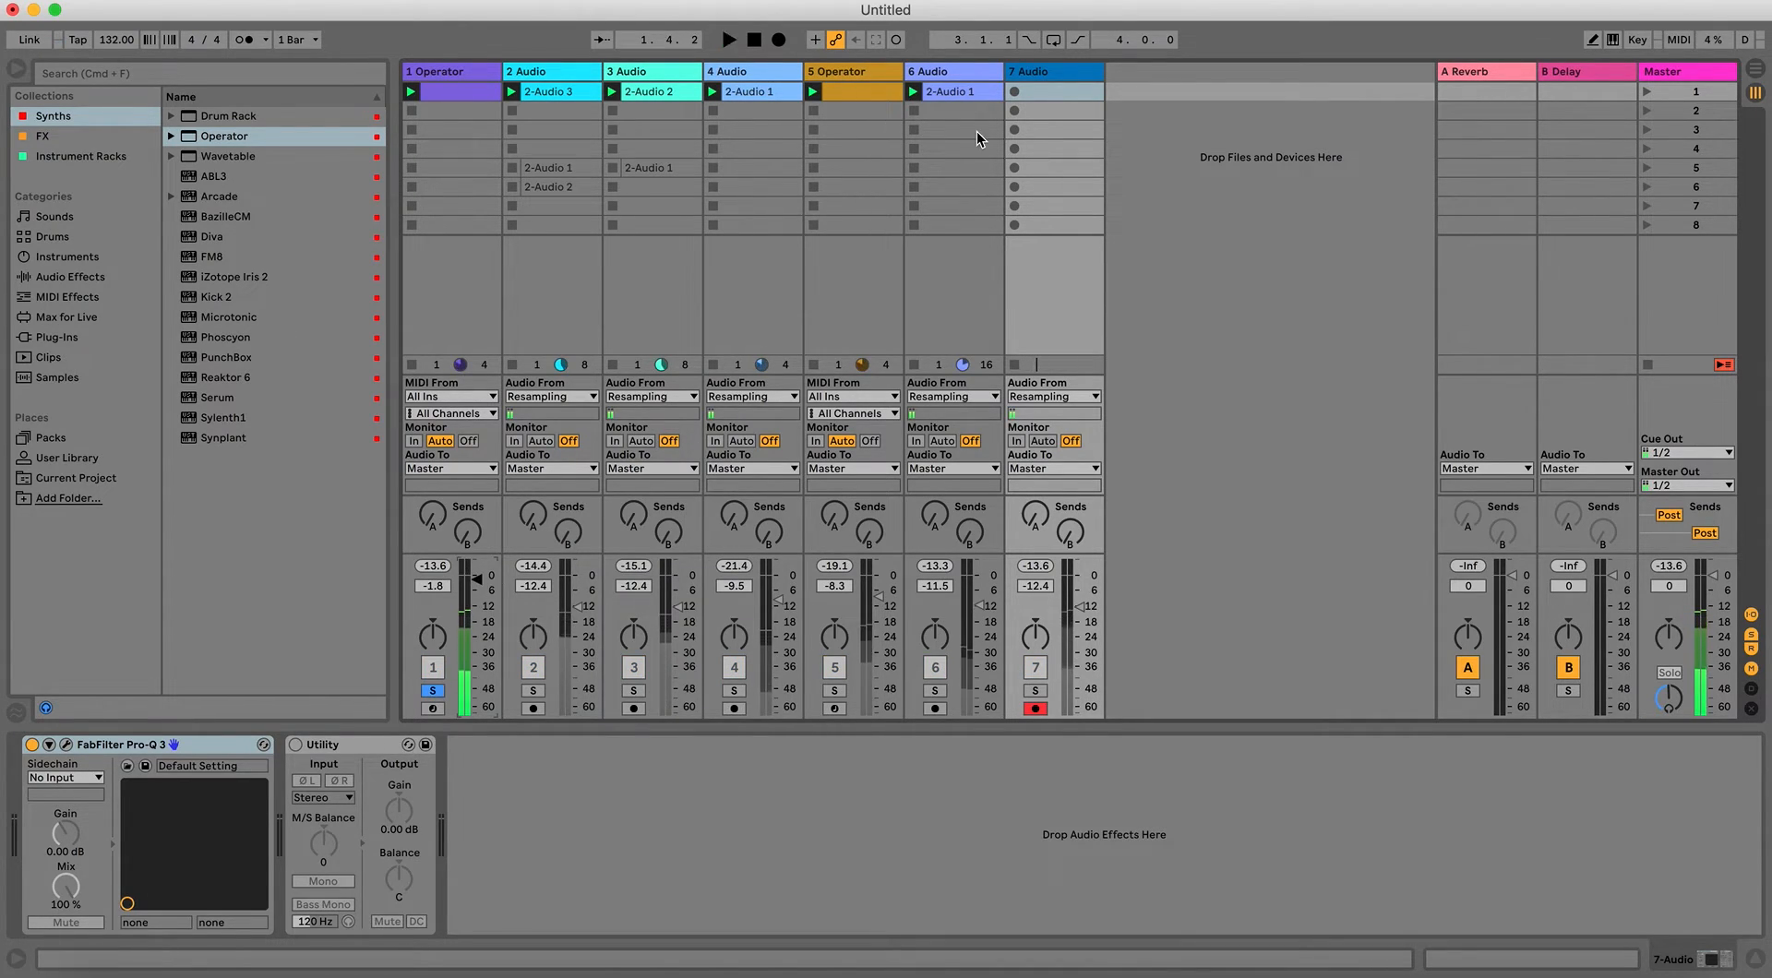
{"action": "left_click", "coordinate": [1015, 91]}
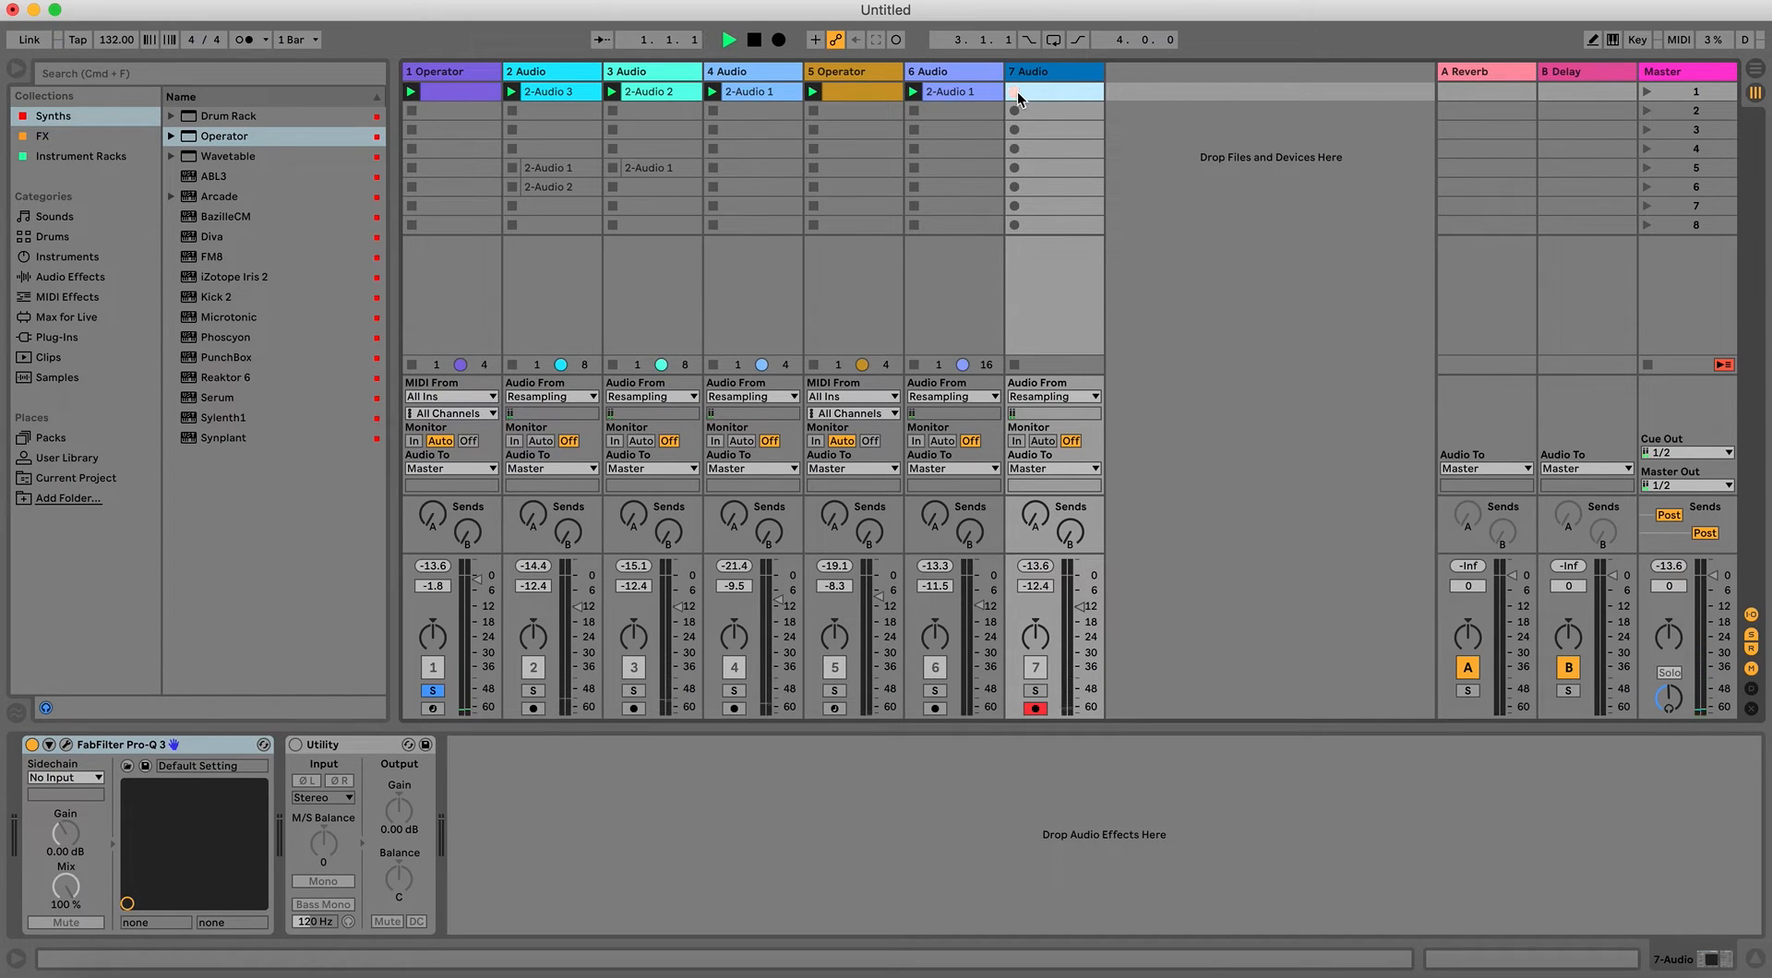
Enable the LFO in track 1's Operator, sync it at a 1/16 rate and set its amount to 11%.
{"action": "left_click", "coordinate": [479, 90]}
{"action": "key", "text": "shift+Tab"}
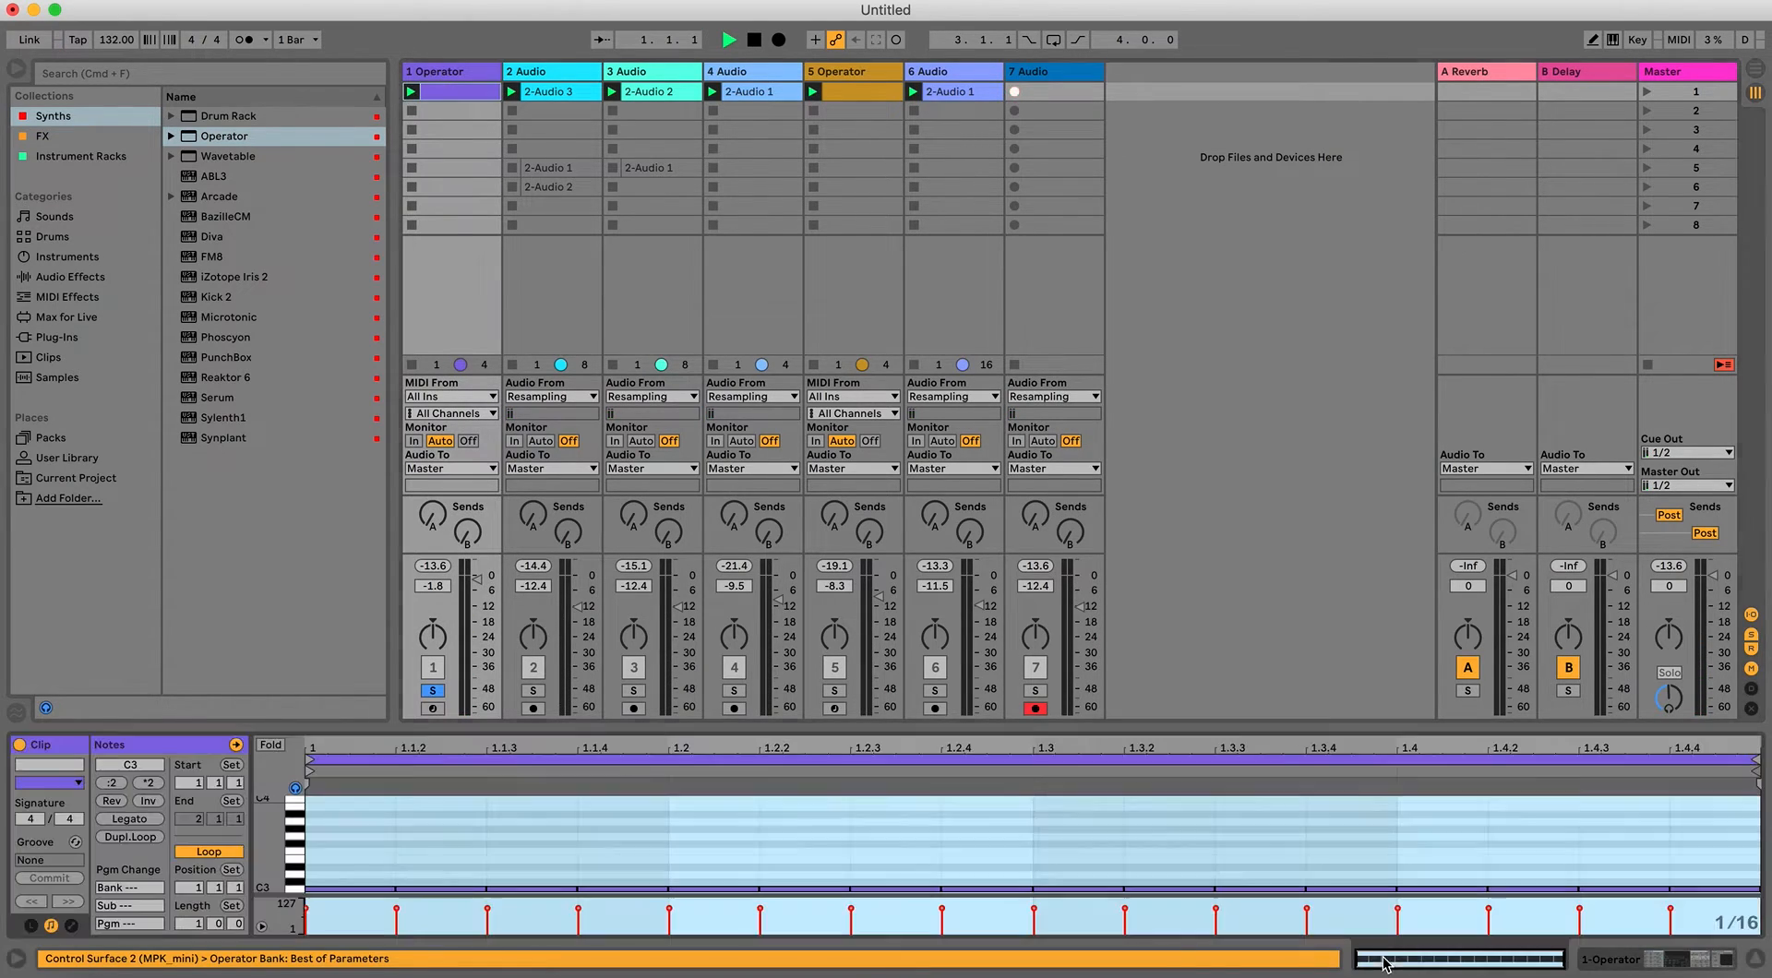
{"action": "key", "text": "shift+Tab"}
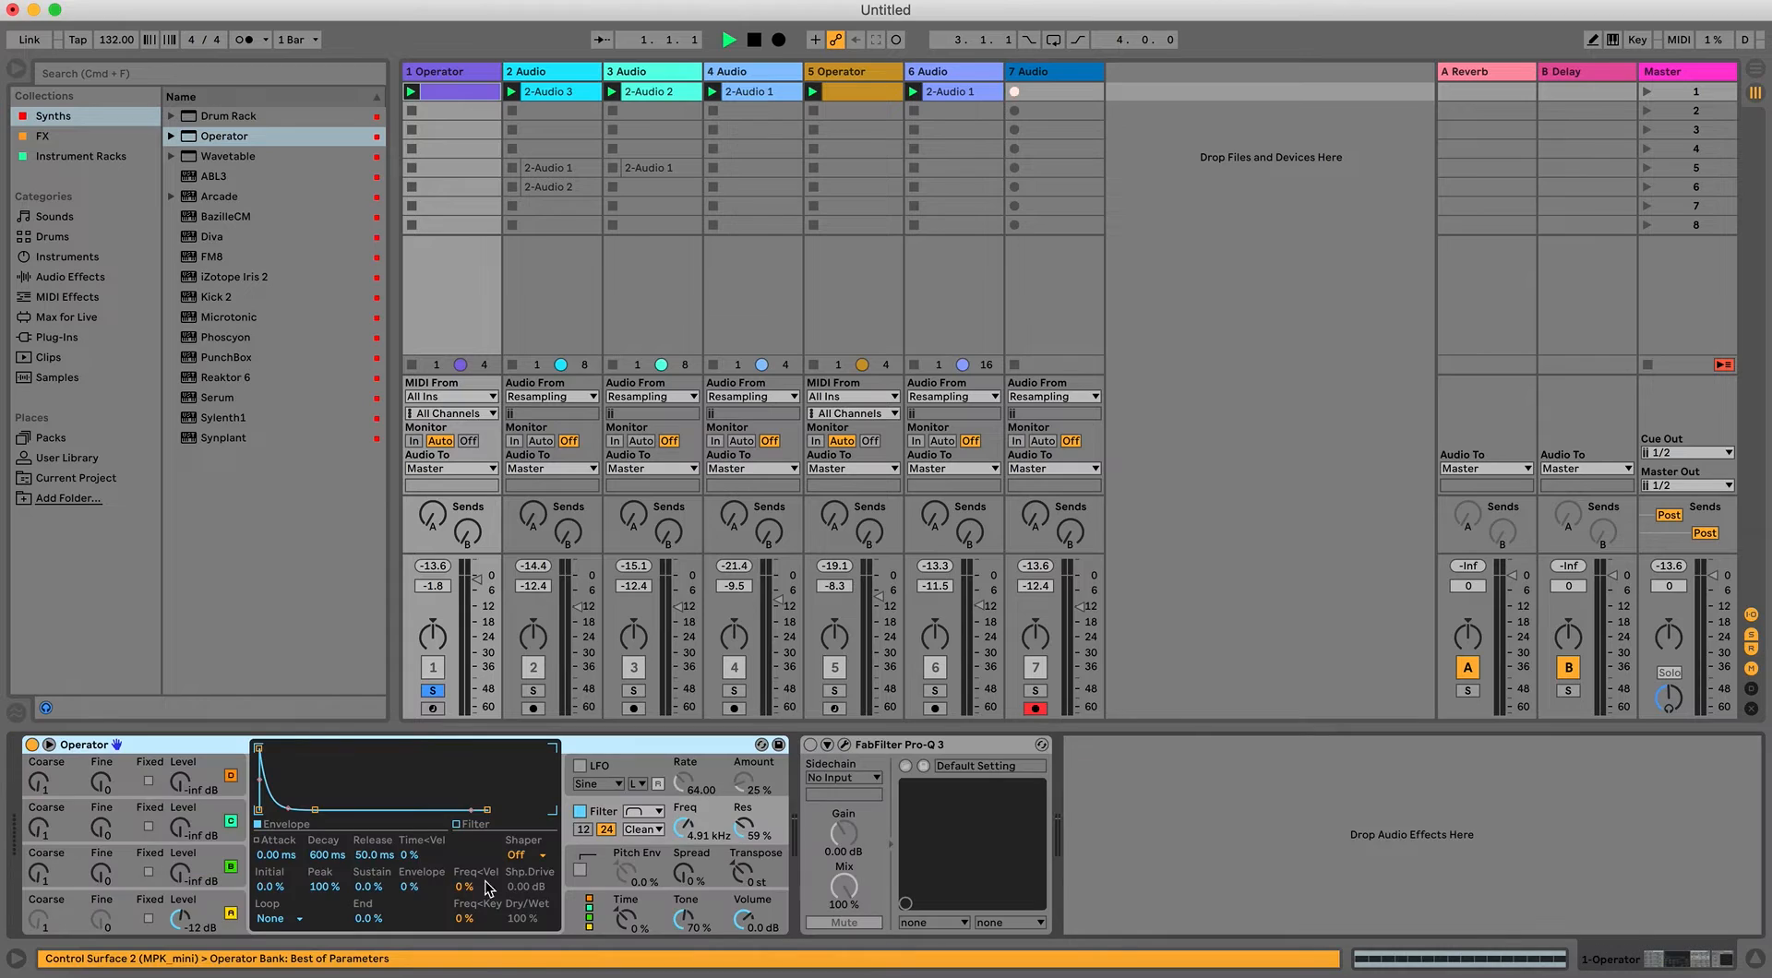
{"action": "left_click", "coordinate": [209, 916]}
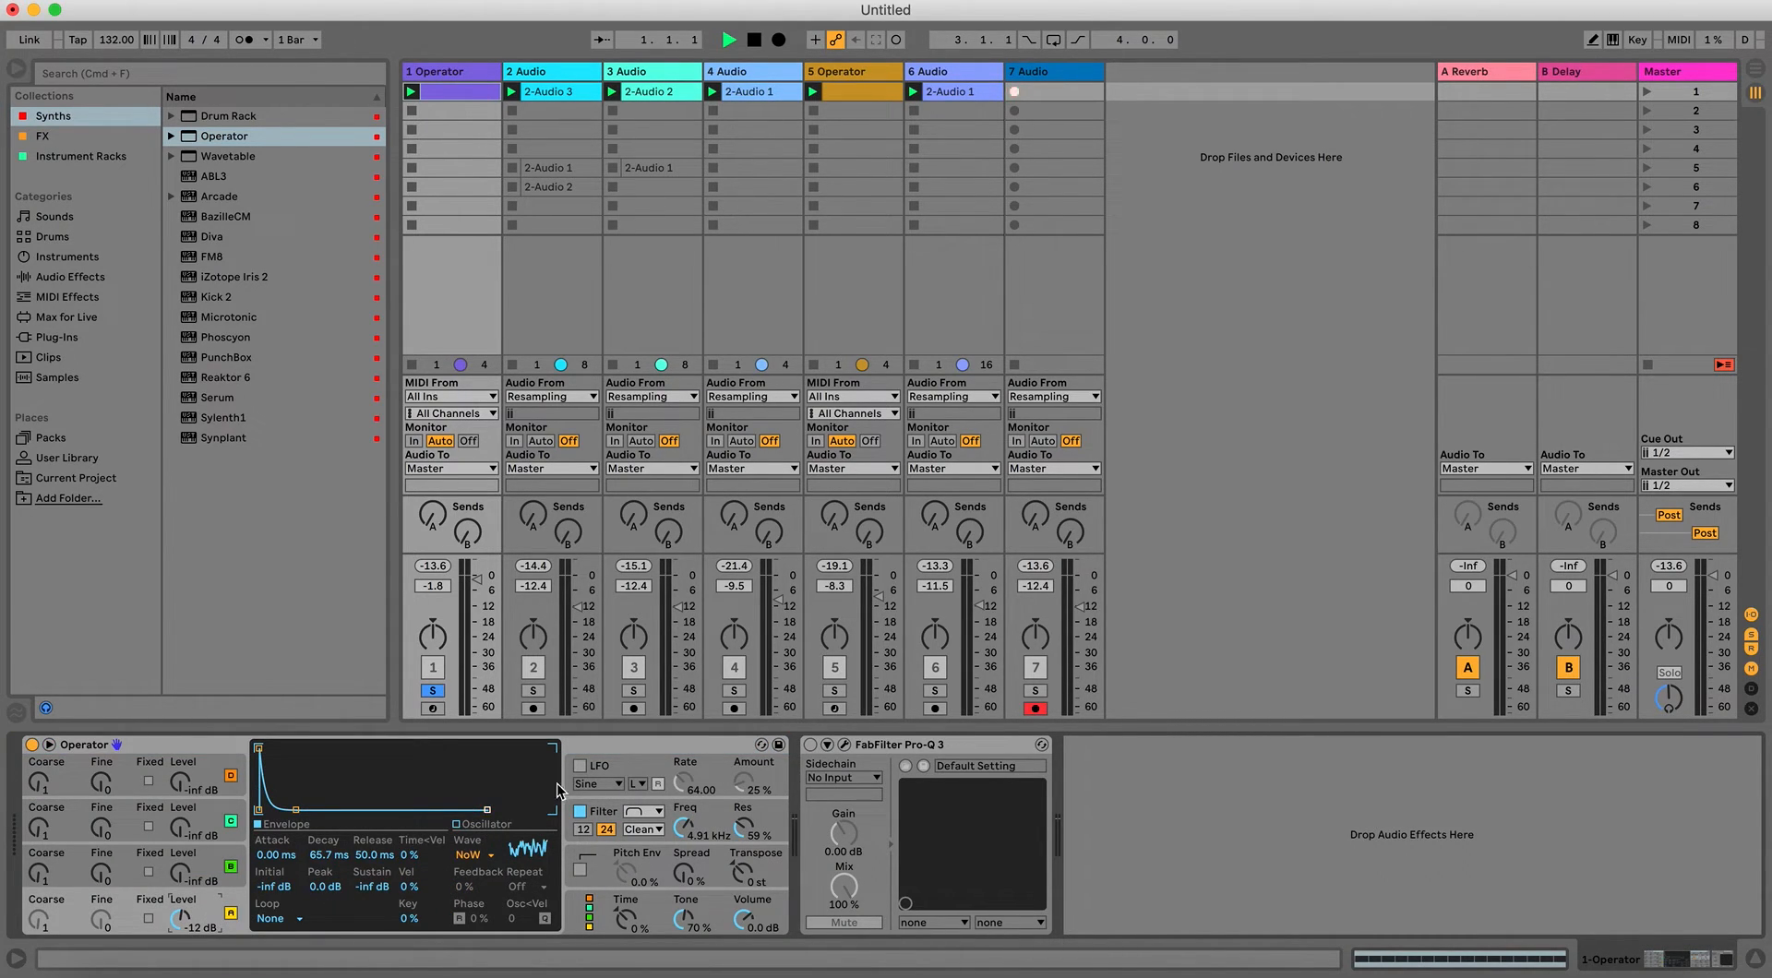
{"action": "left_click", "coordinate": [580, 768]}
{"action": "left_click", "coordinate": [643, 784]}
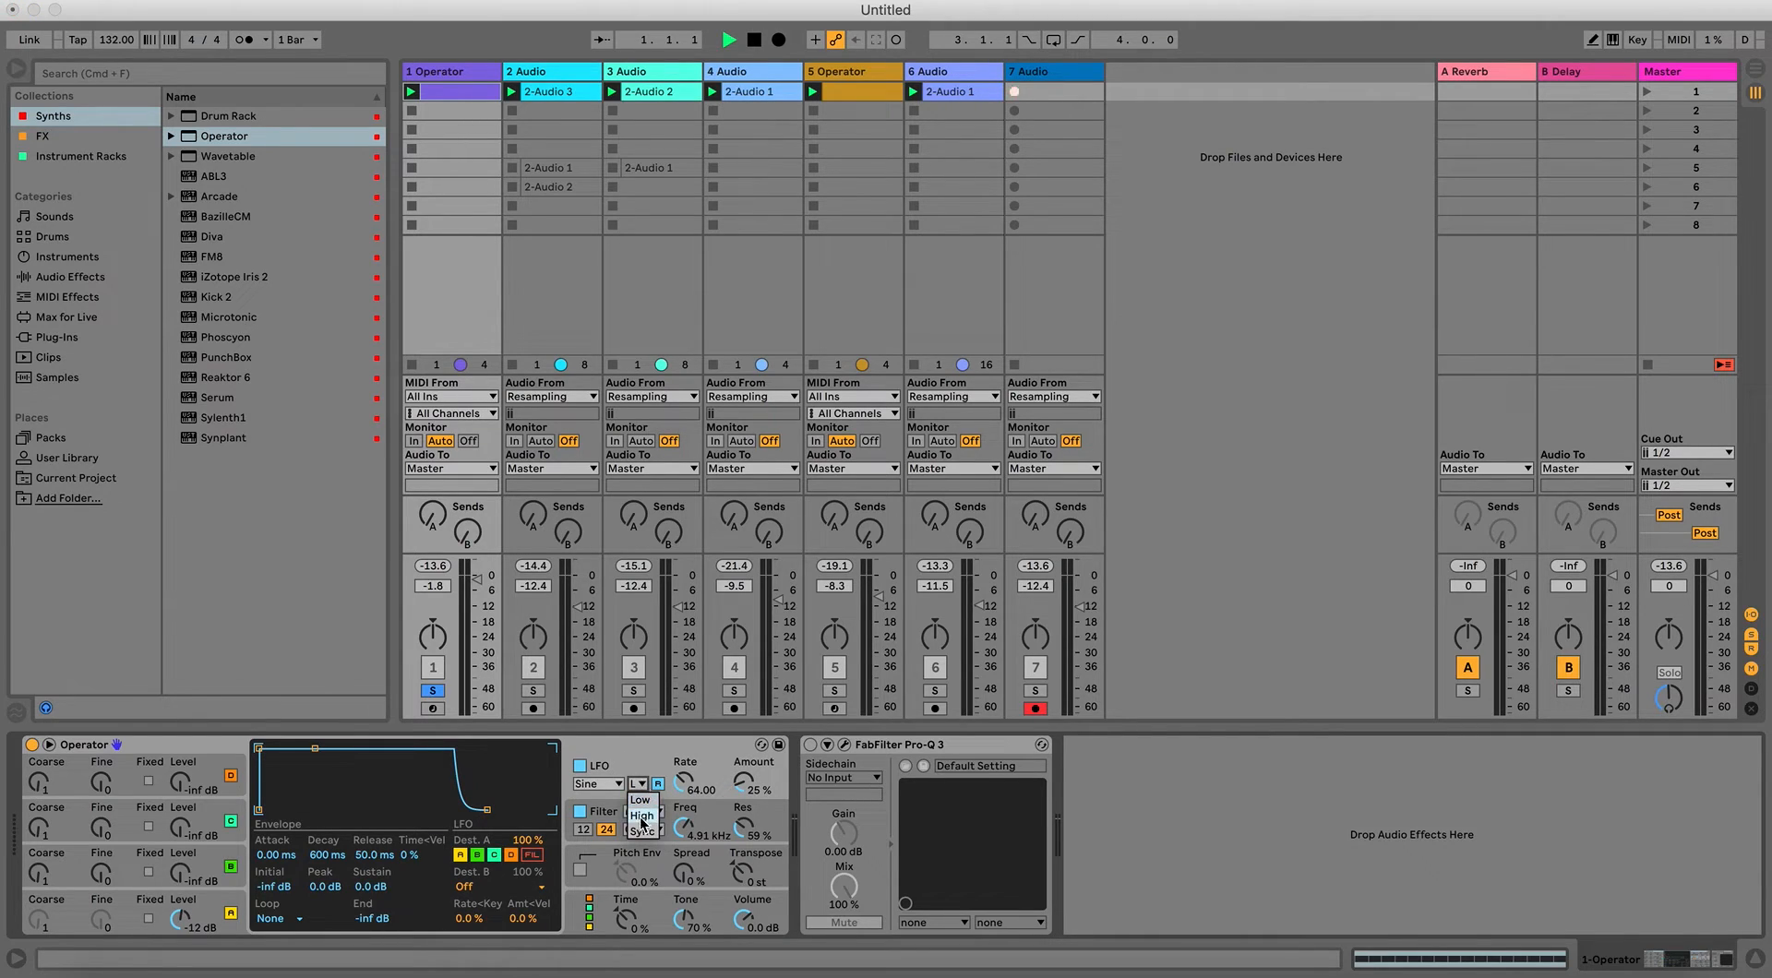
{"action": "left_click", "coordinate": [647, 821]}
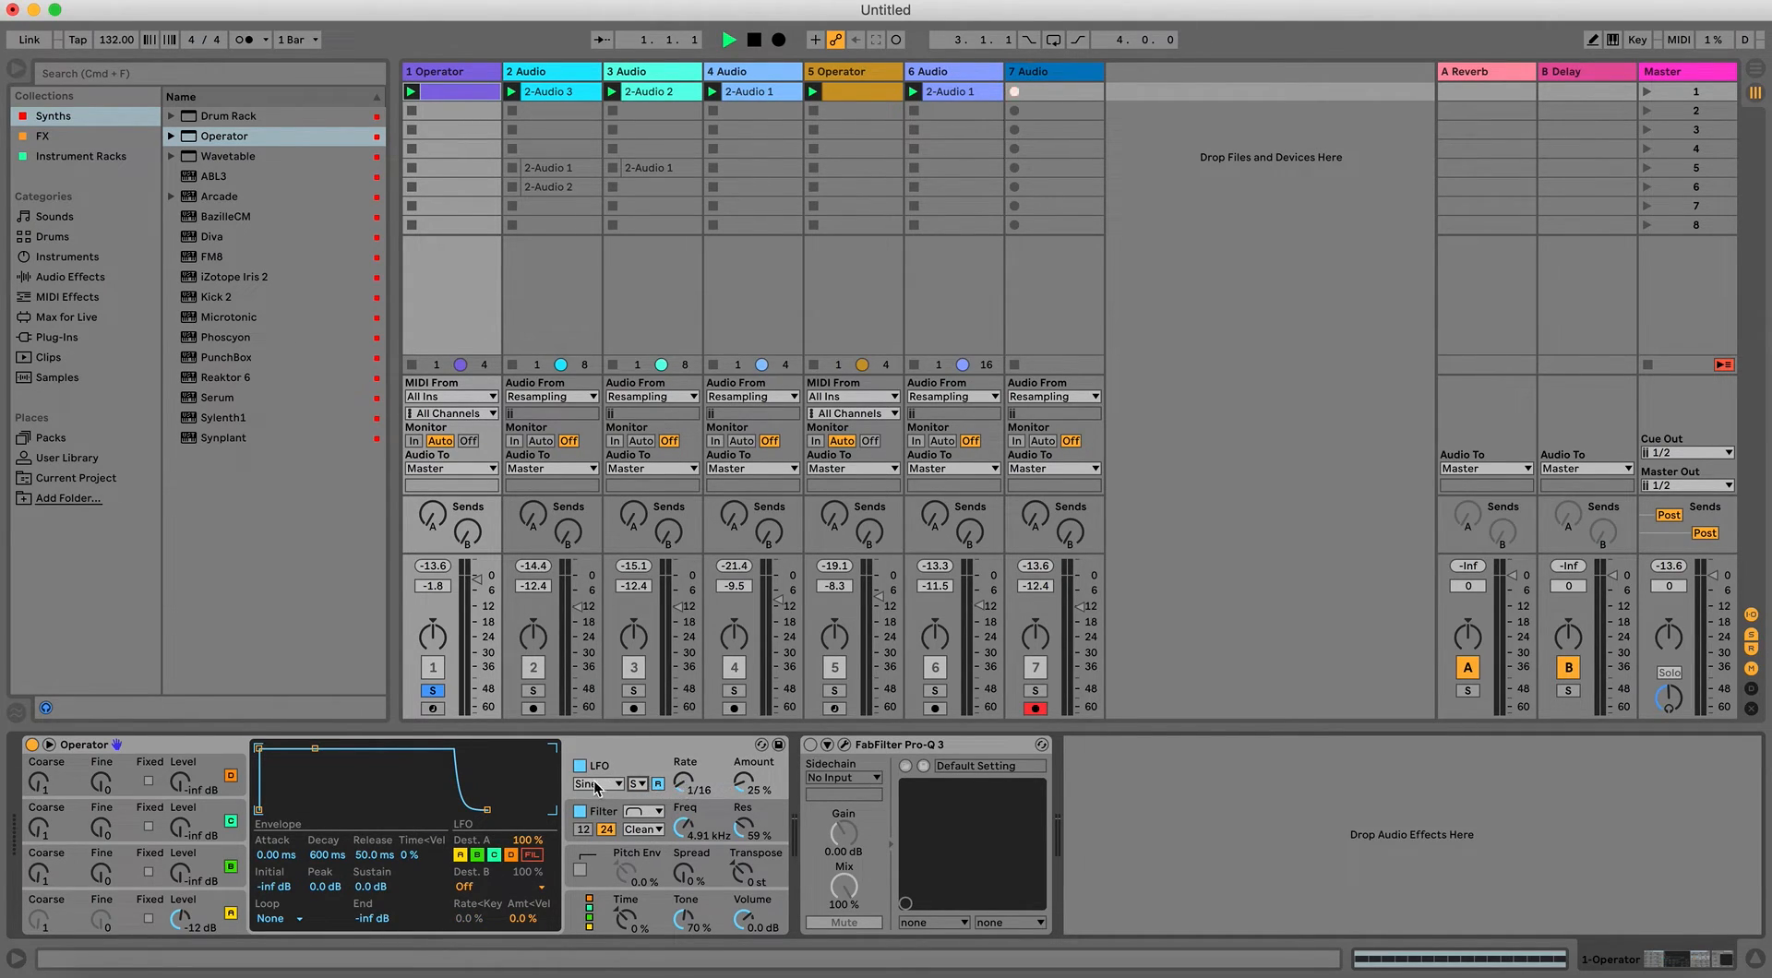
{"action": "left_click_drag", "start_coordinate": [744, 791], "coordinate": [744, 784]}
Restrict the LFO's Dest. A to oscillator A and audition the sound with the LFO amount at 100%.
{"action": "left_click", "coordinate": [205, 913]}
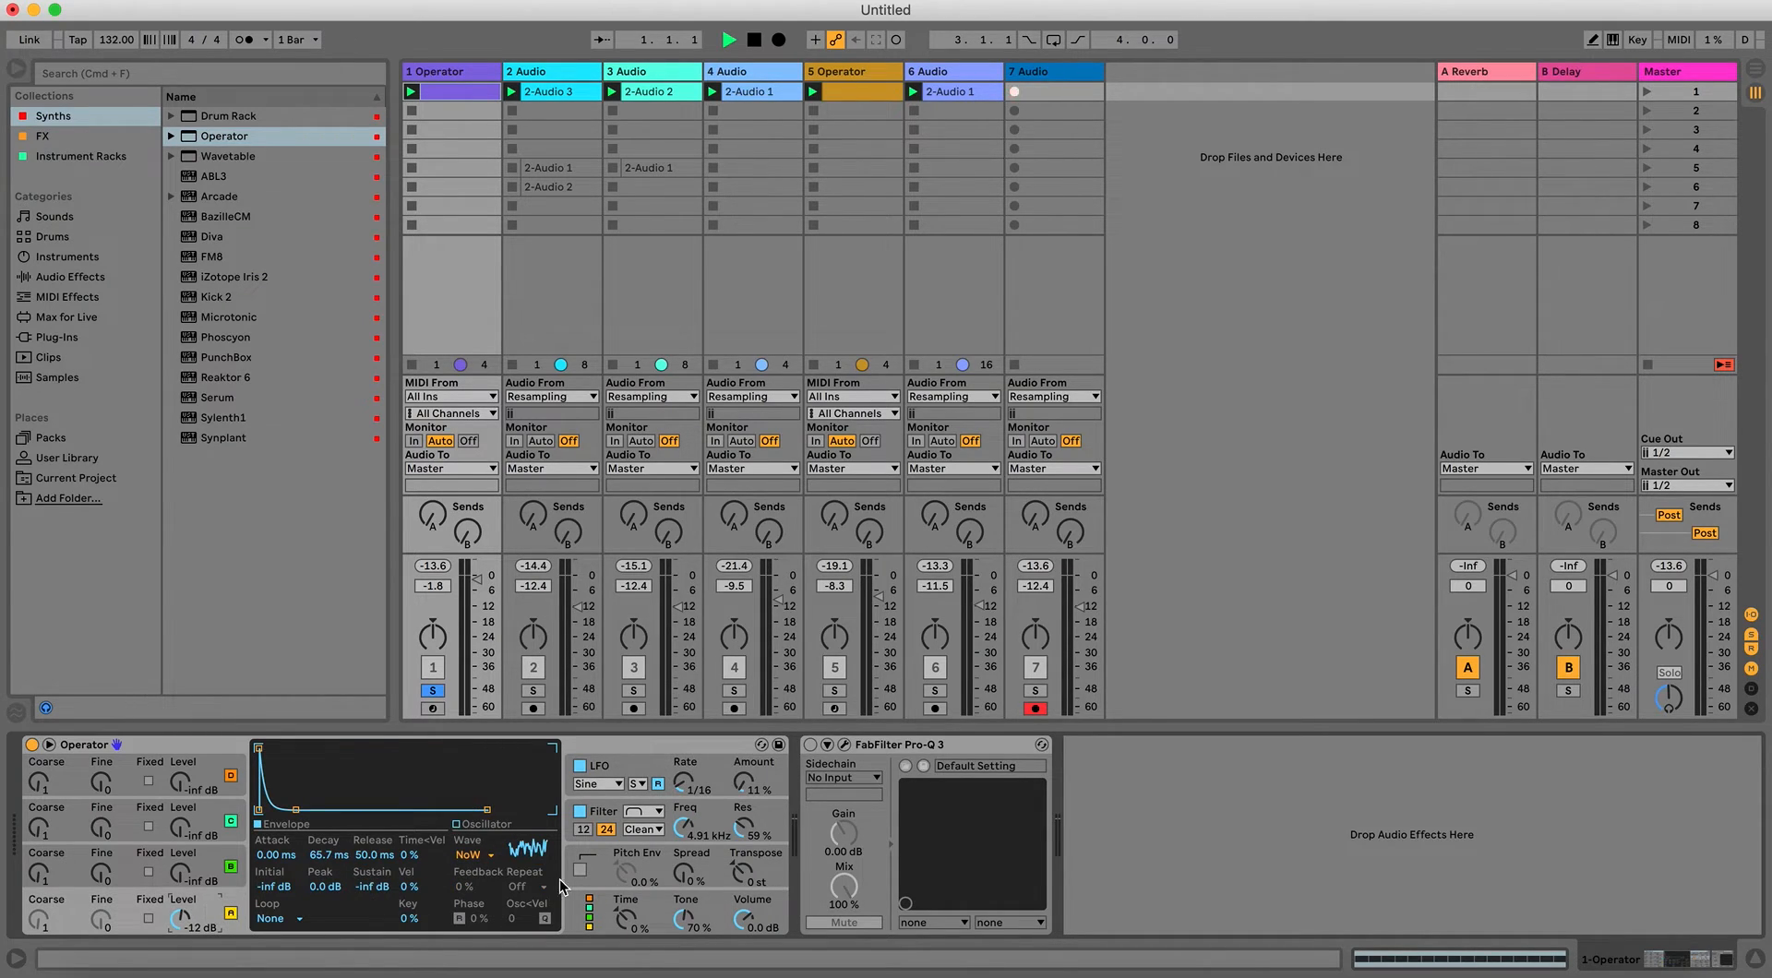
{"action": "left_click", "coordinate": [661, 910]}
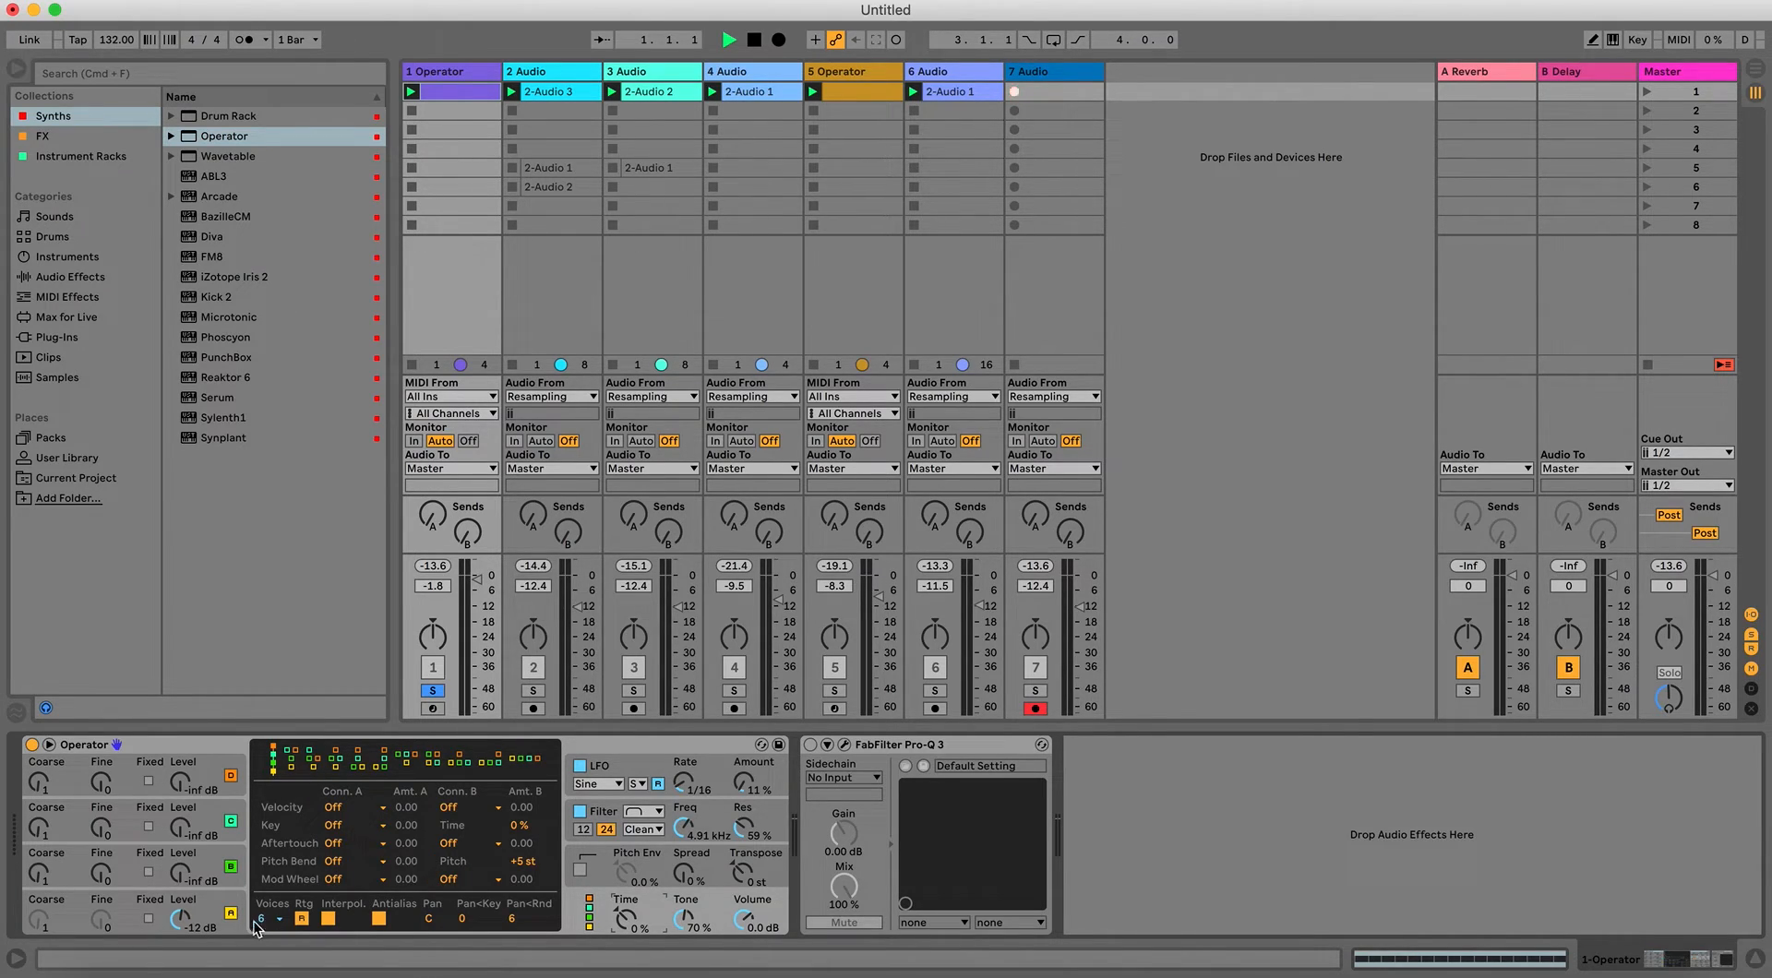
{"action": "left_click", "coordinate": [714, 788]}
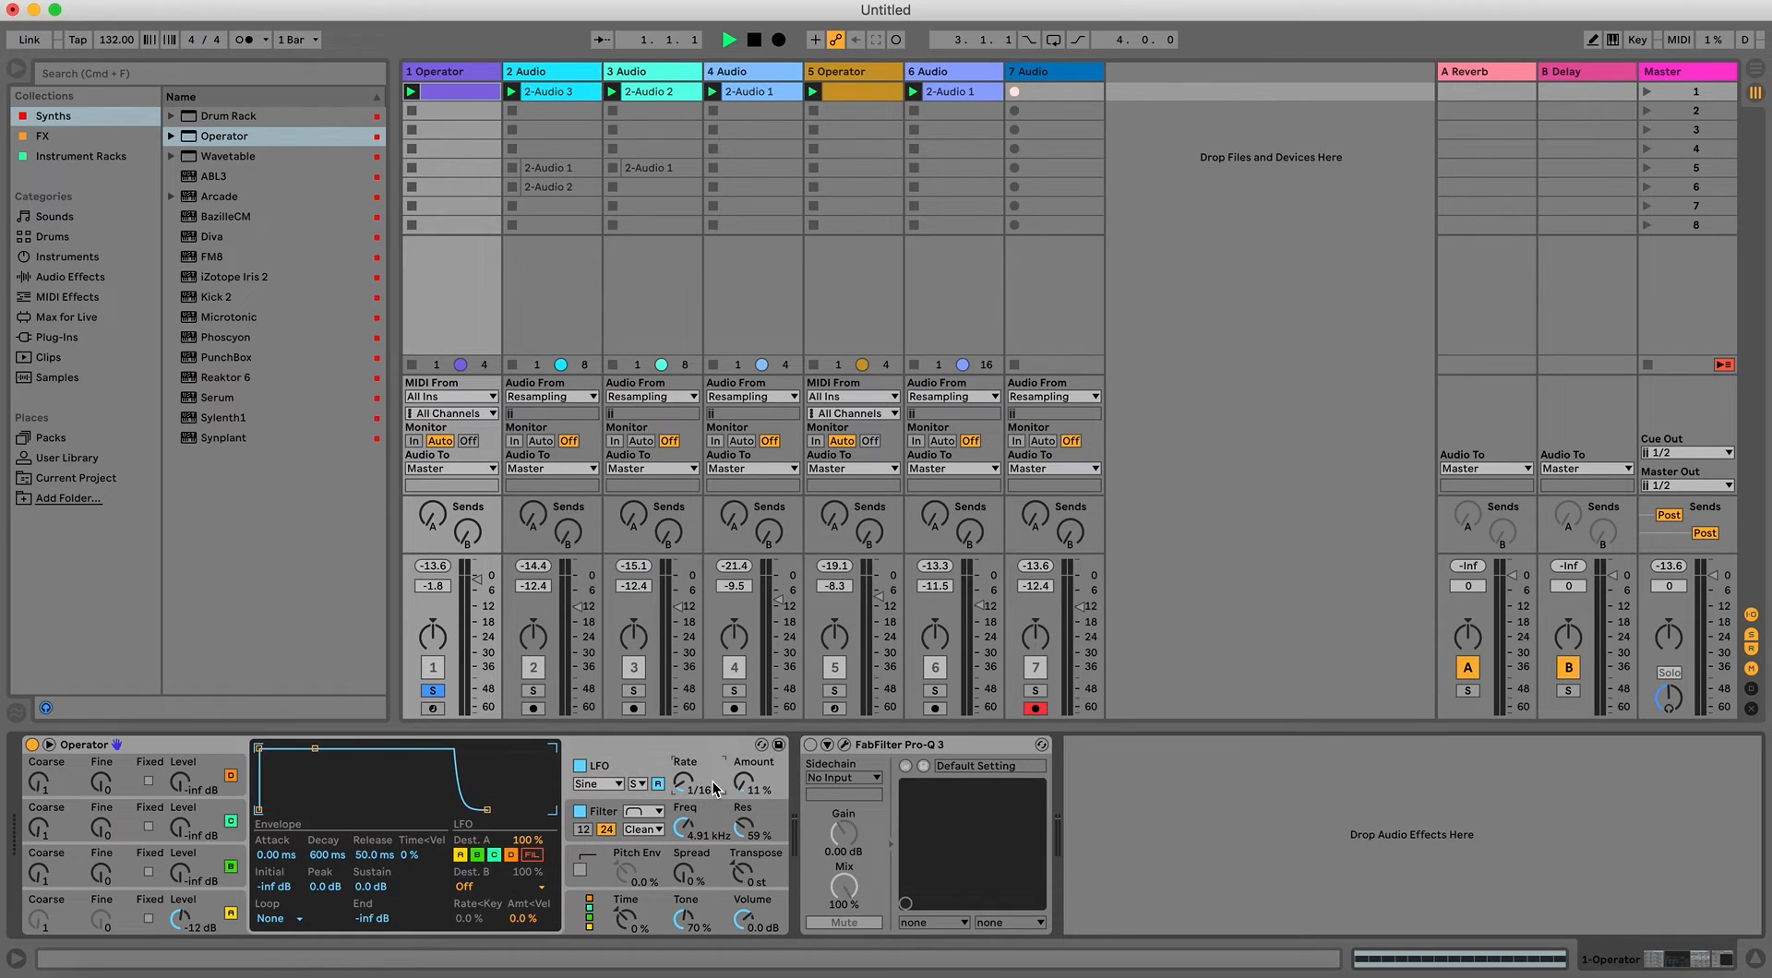
{"action": "left_click", "coordinate": [459, 855]}
{"action": "left_click", "coordinate": [477, 855]}
{"action": "left_click", "coordinate": [474, 856]}
{"action": "left_click_drag", "start_coordinate": [744, 790], "coordinate": [744, 674]}
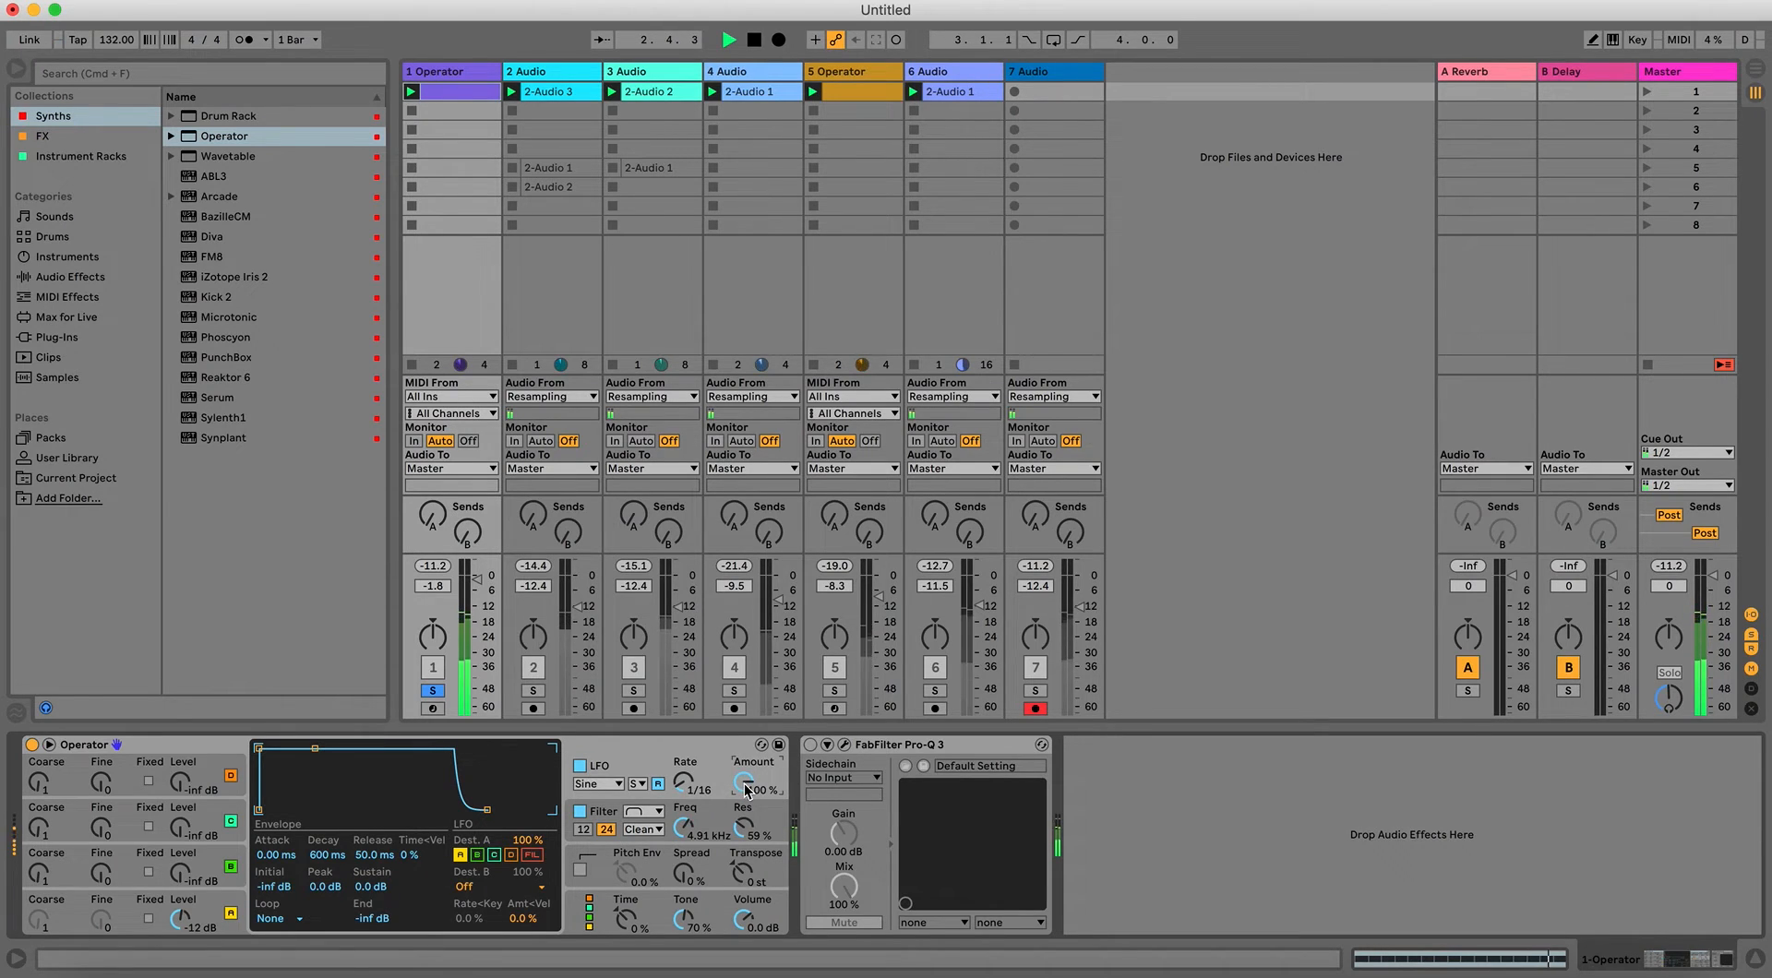
{"action": "key", "text": "space"}
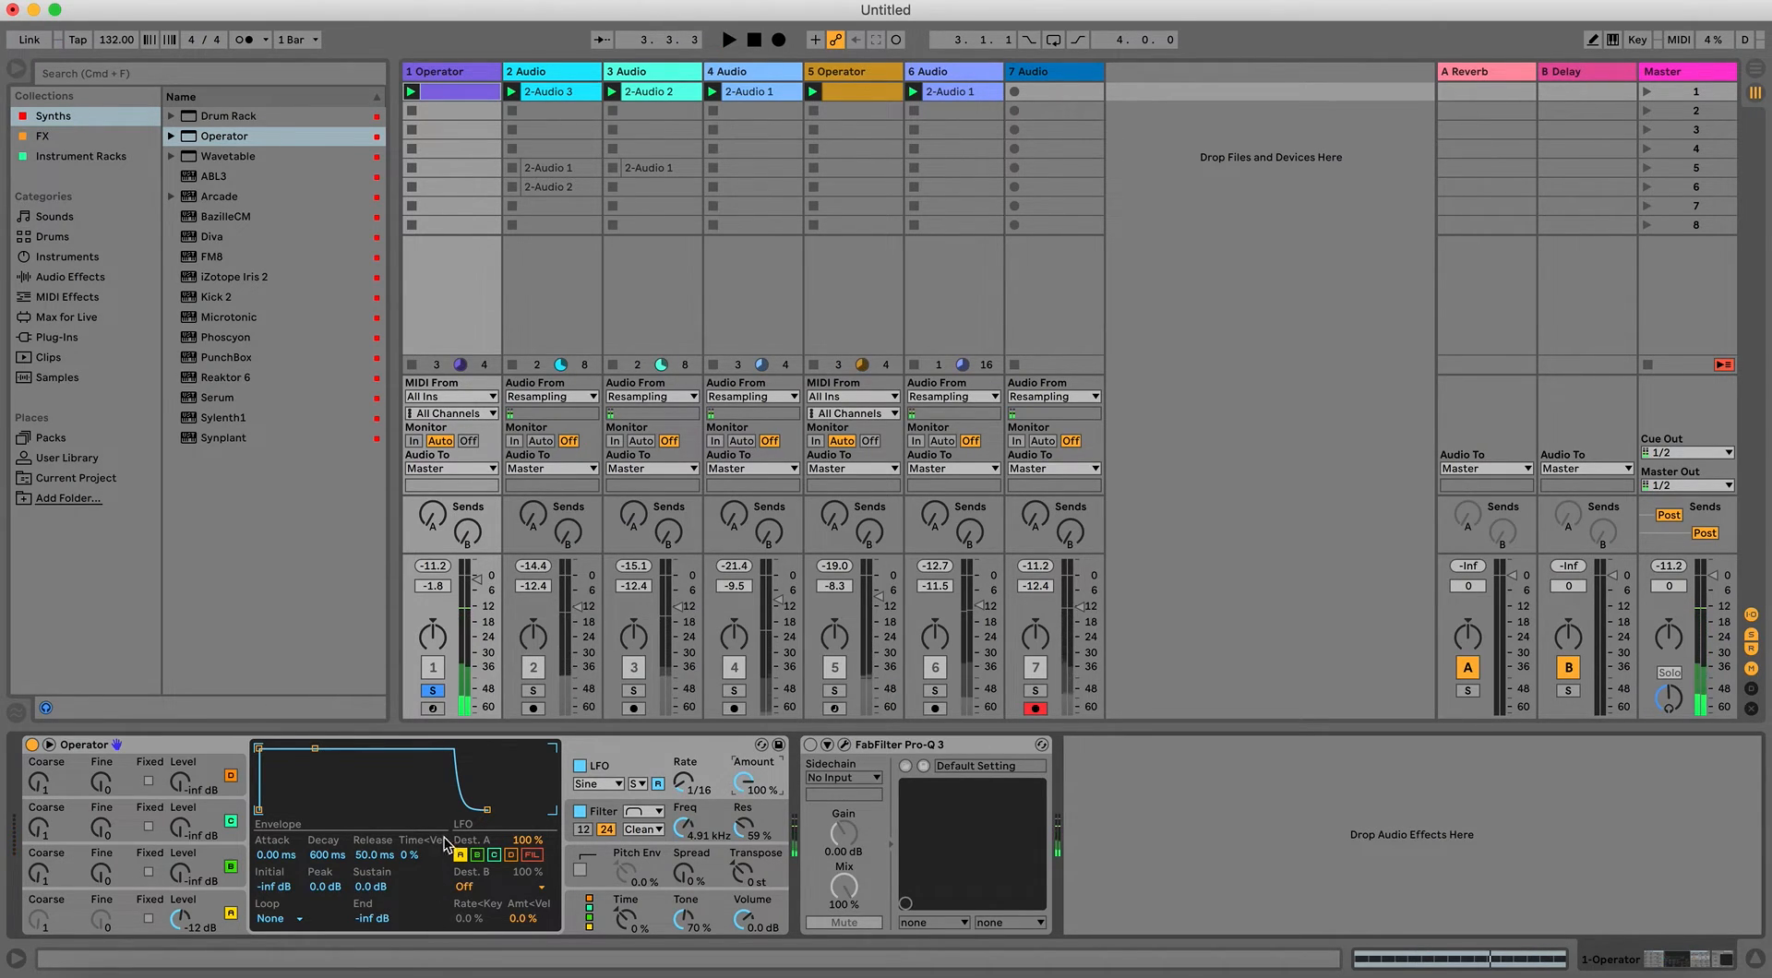
Set the LFO's Dest. B to OSC Volume A and turn off LFO retriggering while auditioning the sound.
{"action": "left_click", "coordinate": [465, 886]}
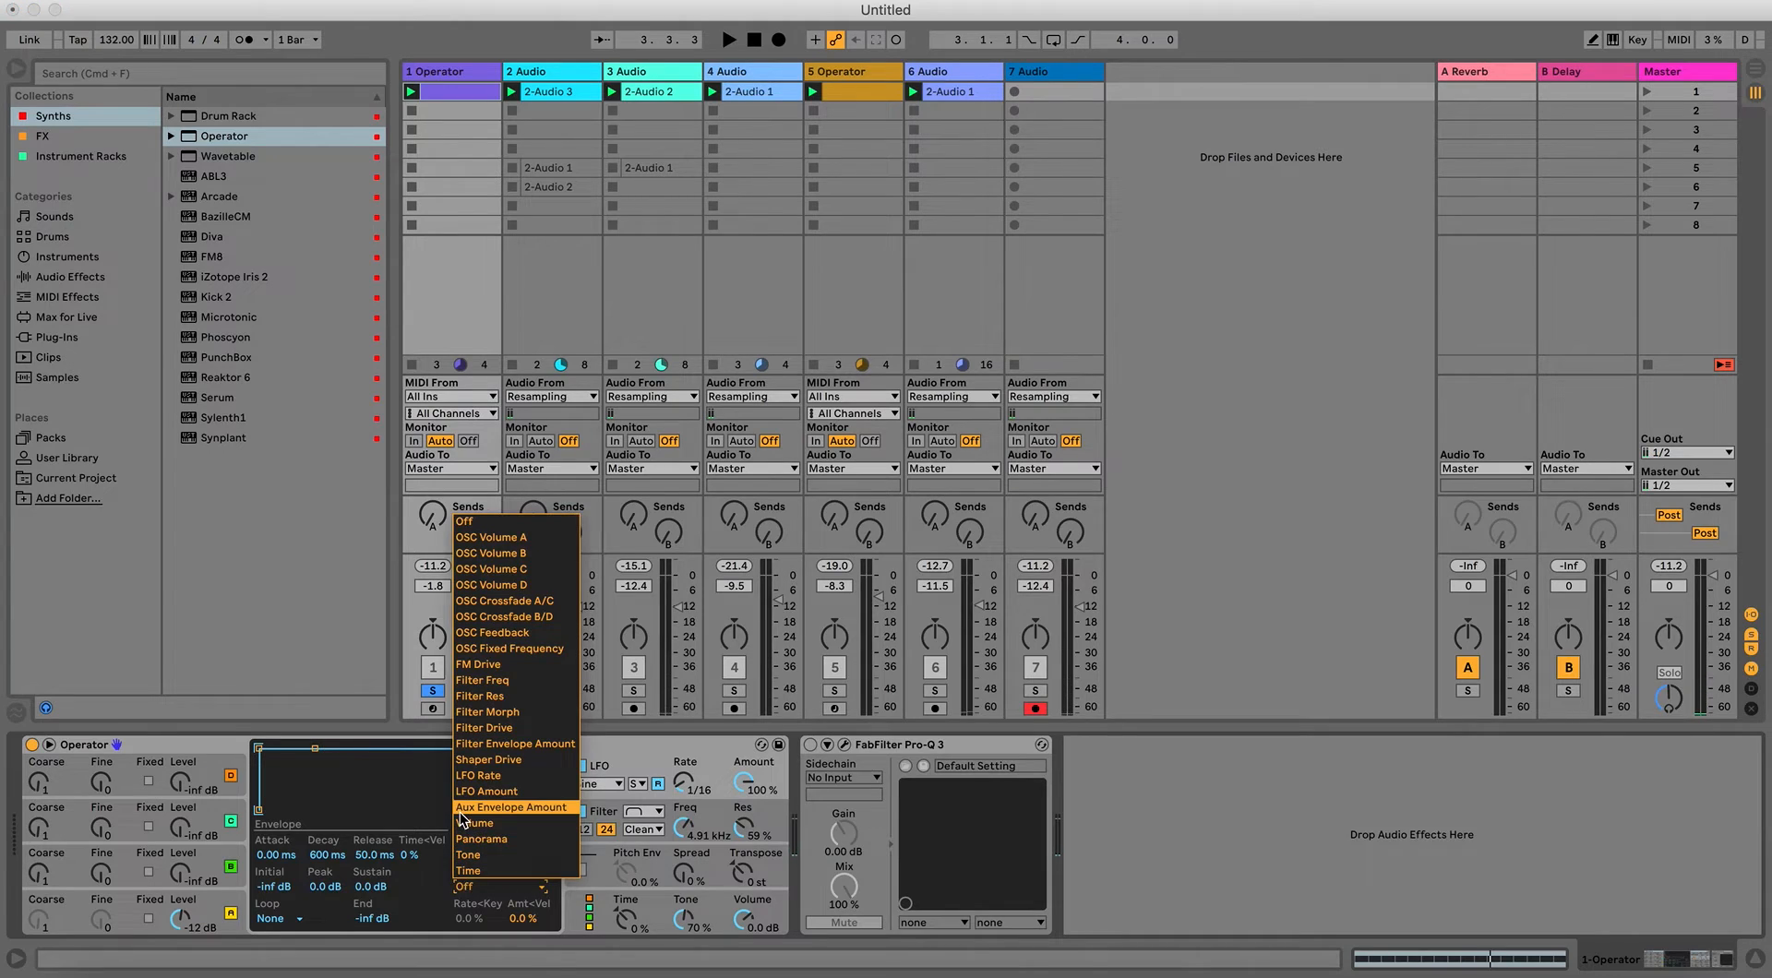
{"action": "left_click", "coordinate": [440, 868]}
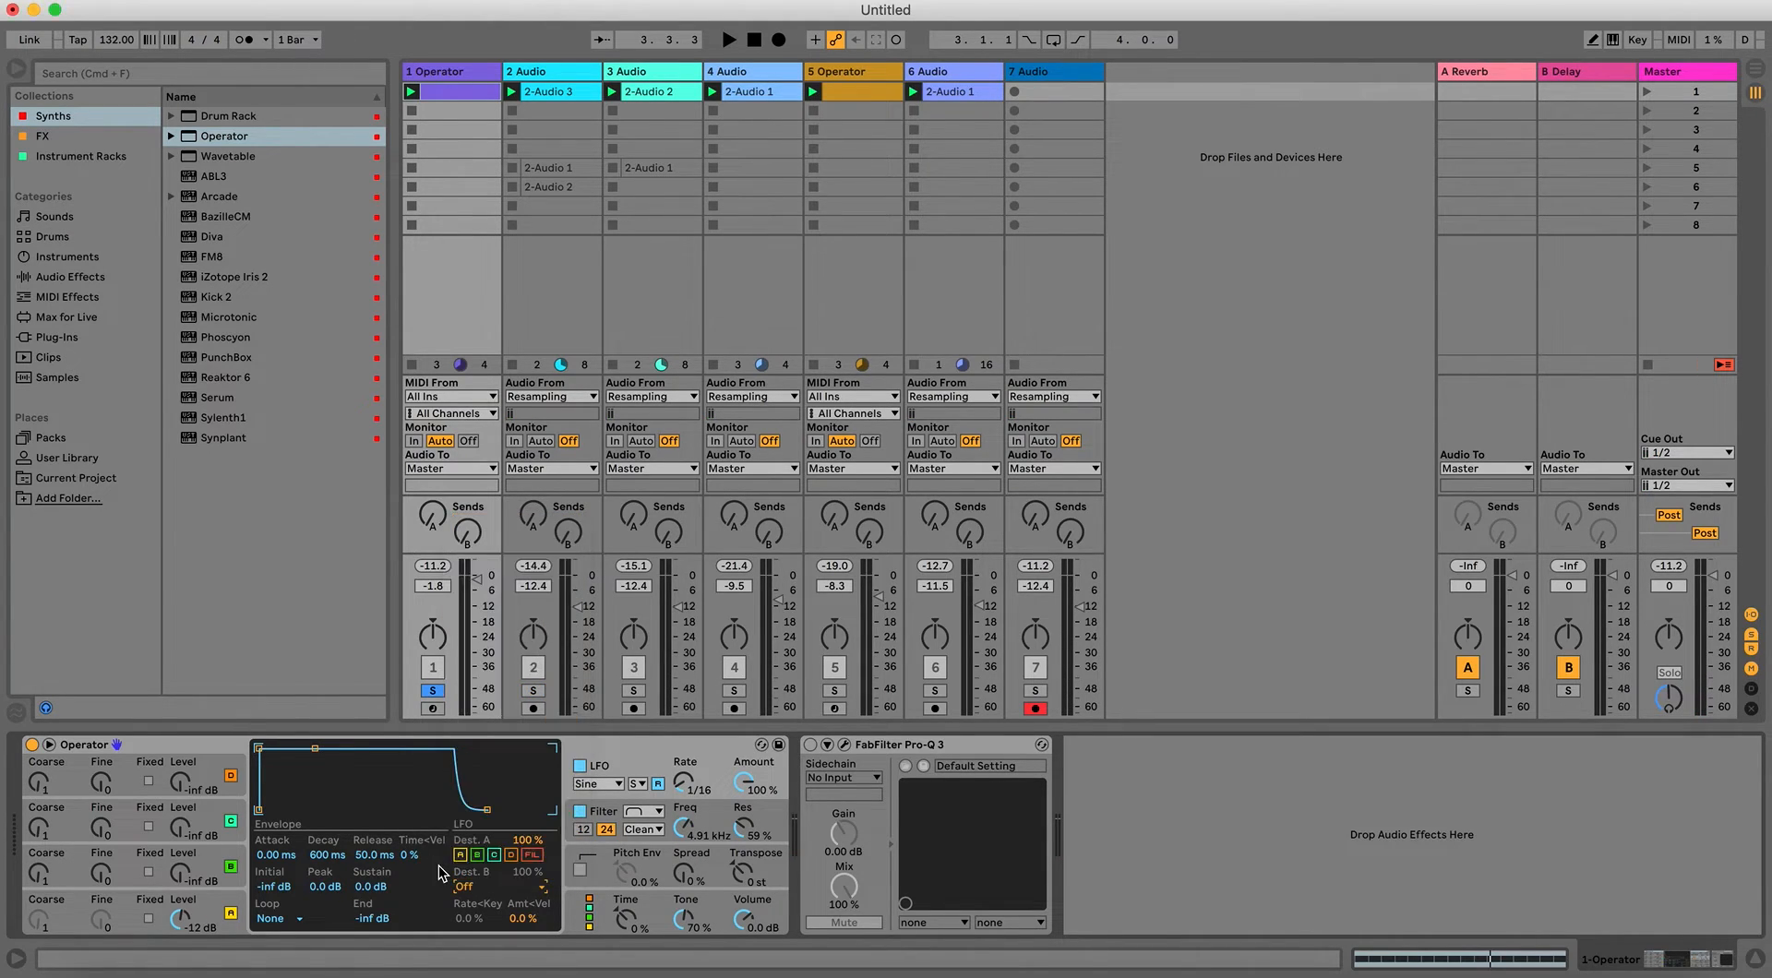
{"action": "left_click", "coordinate": [484, 889]}
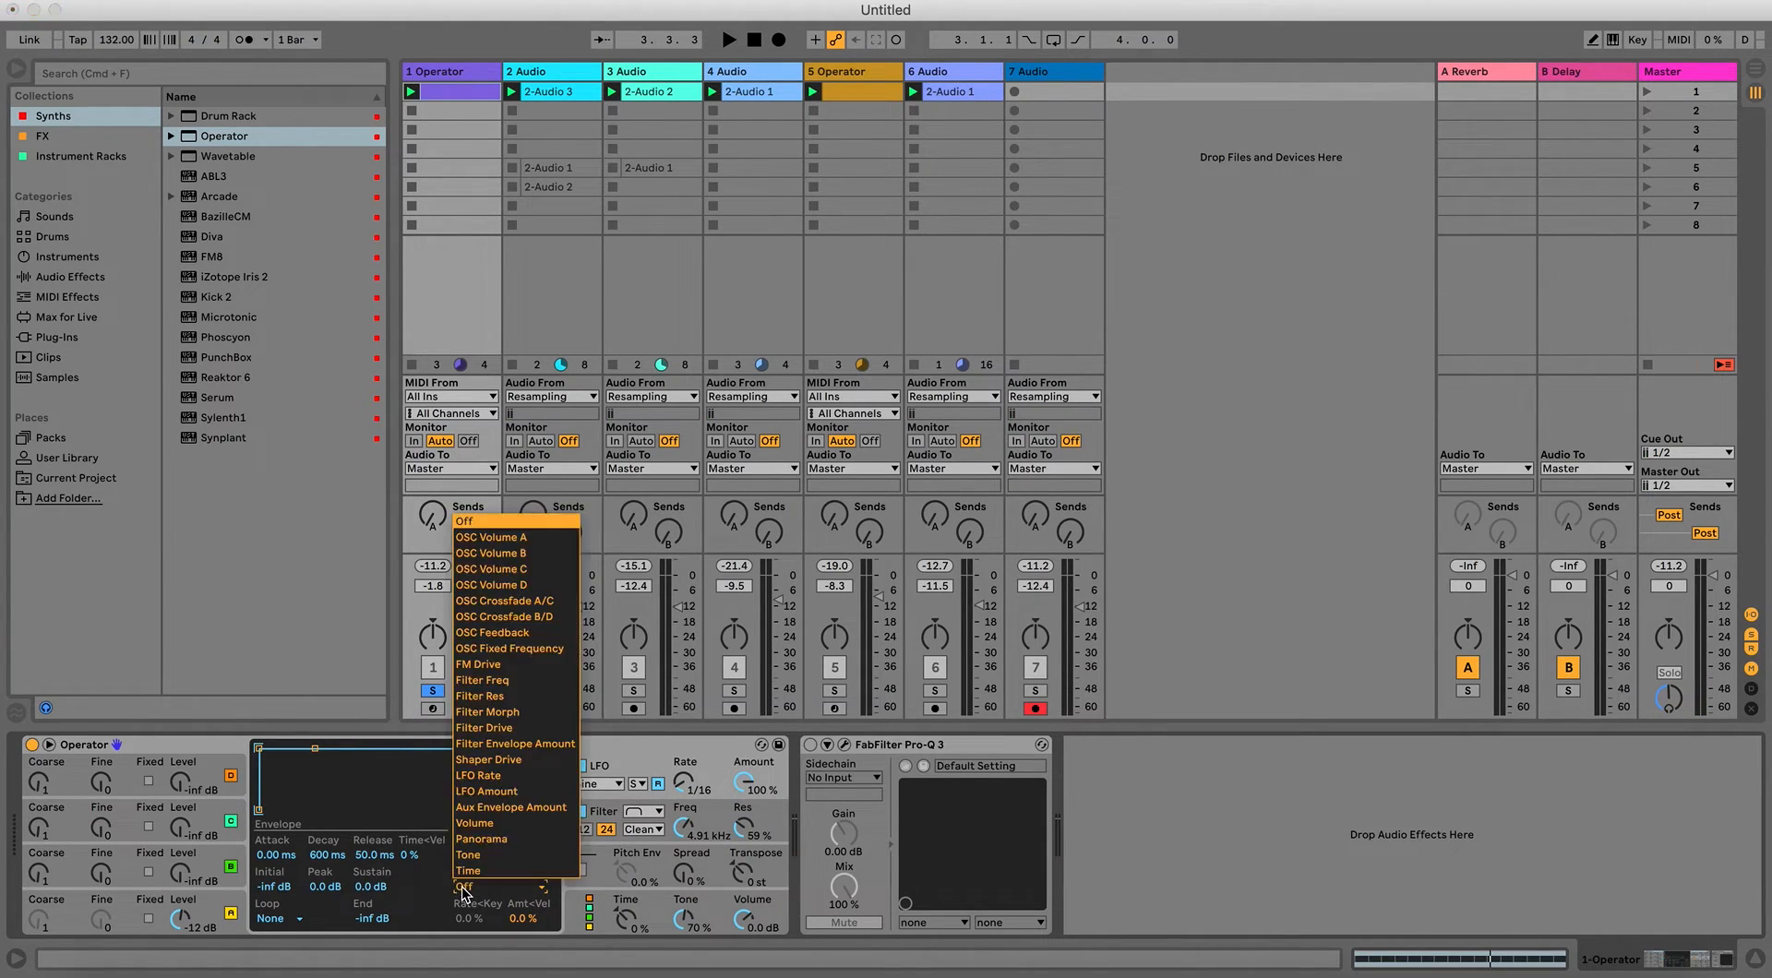
{"action": "left_click", "coordinate": [485, 539]}
{"action": "key", "text": "space"}
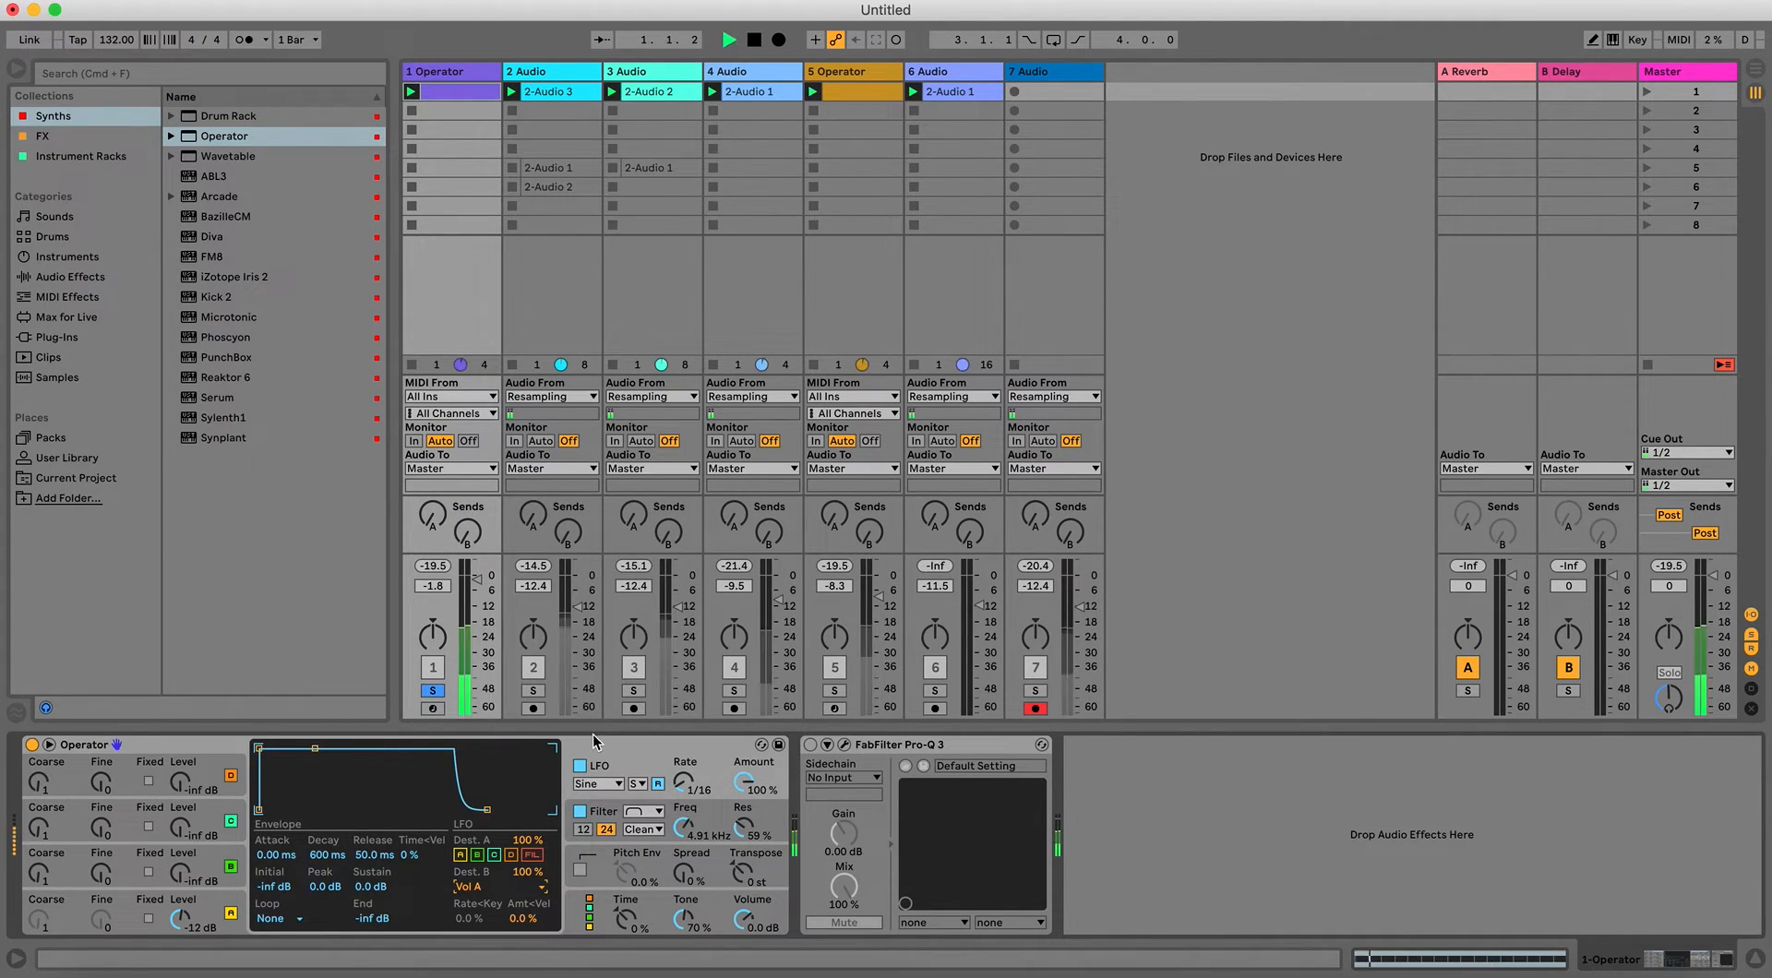
{"action": "left_click", "coordinate": [658, 784]}
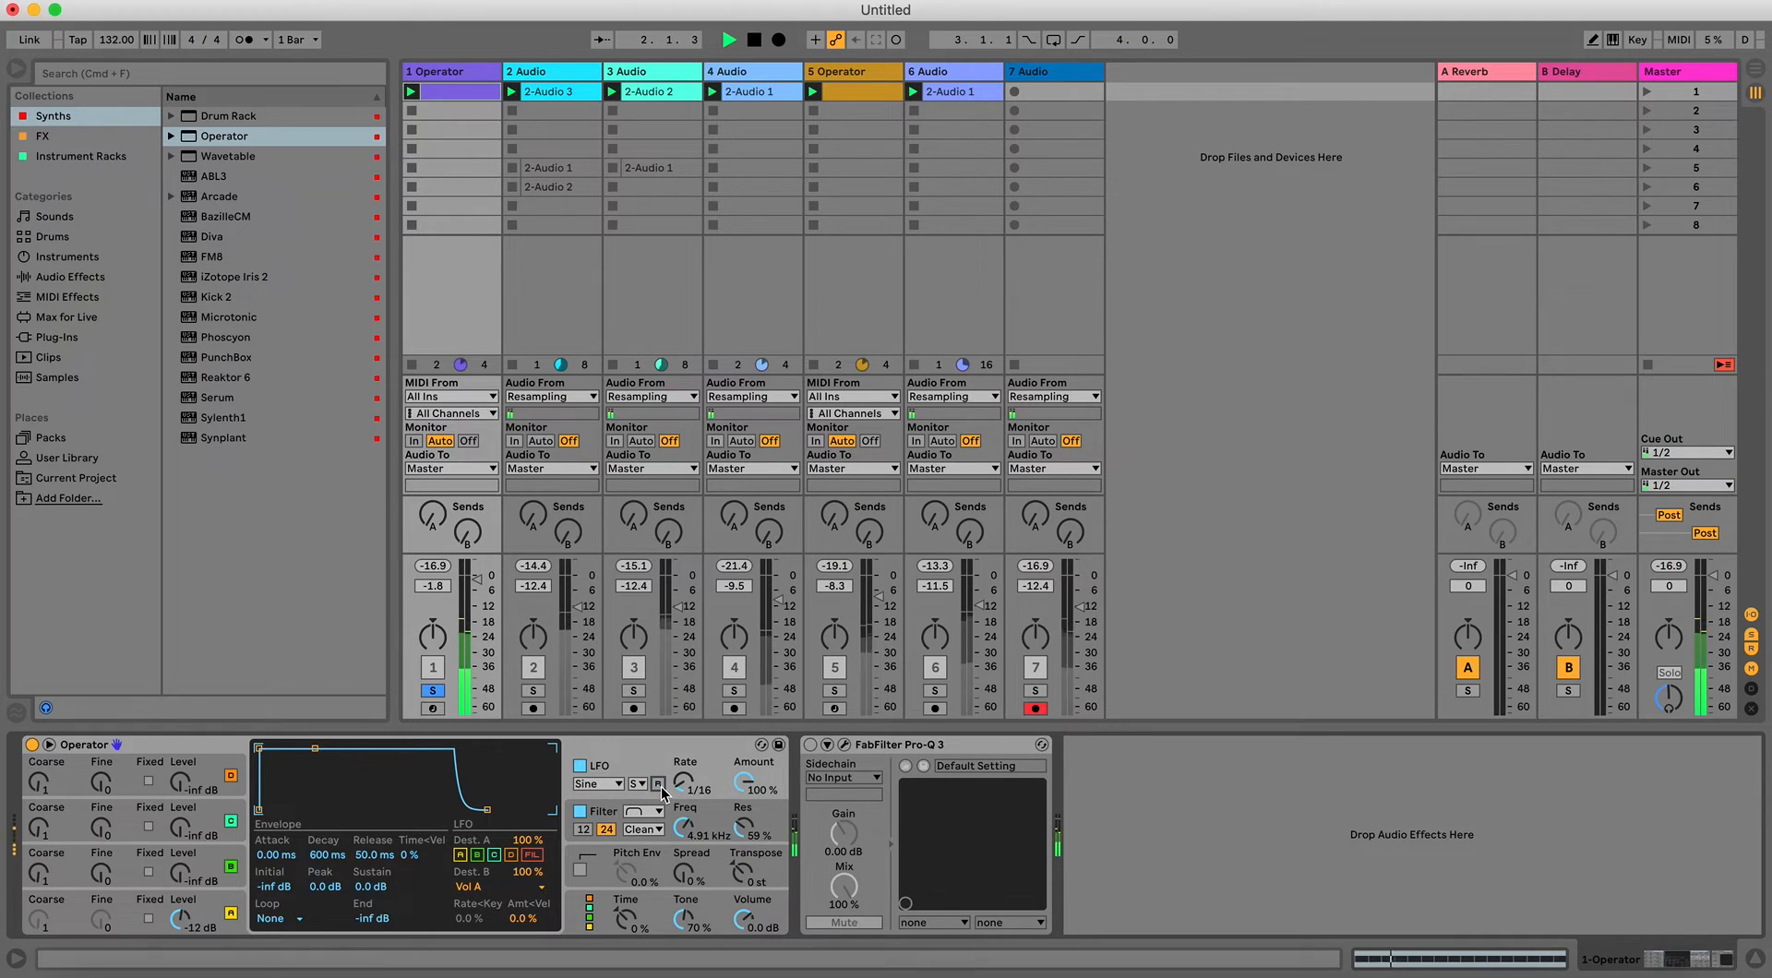
{"action": "key", "text": "space"}
Change the LFO waveform to S&H and reduce its amount to 13% during playback.
{"action": "left_click", "coordinate": [598, 784]}
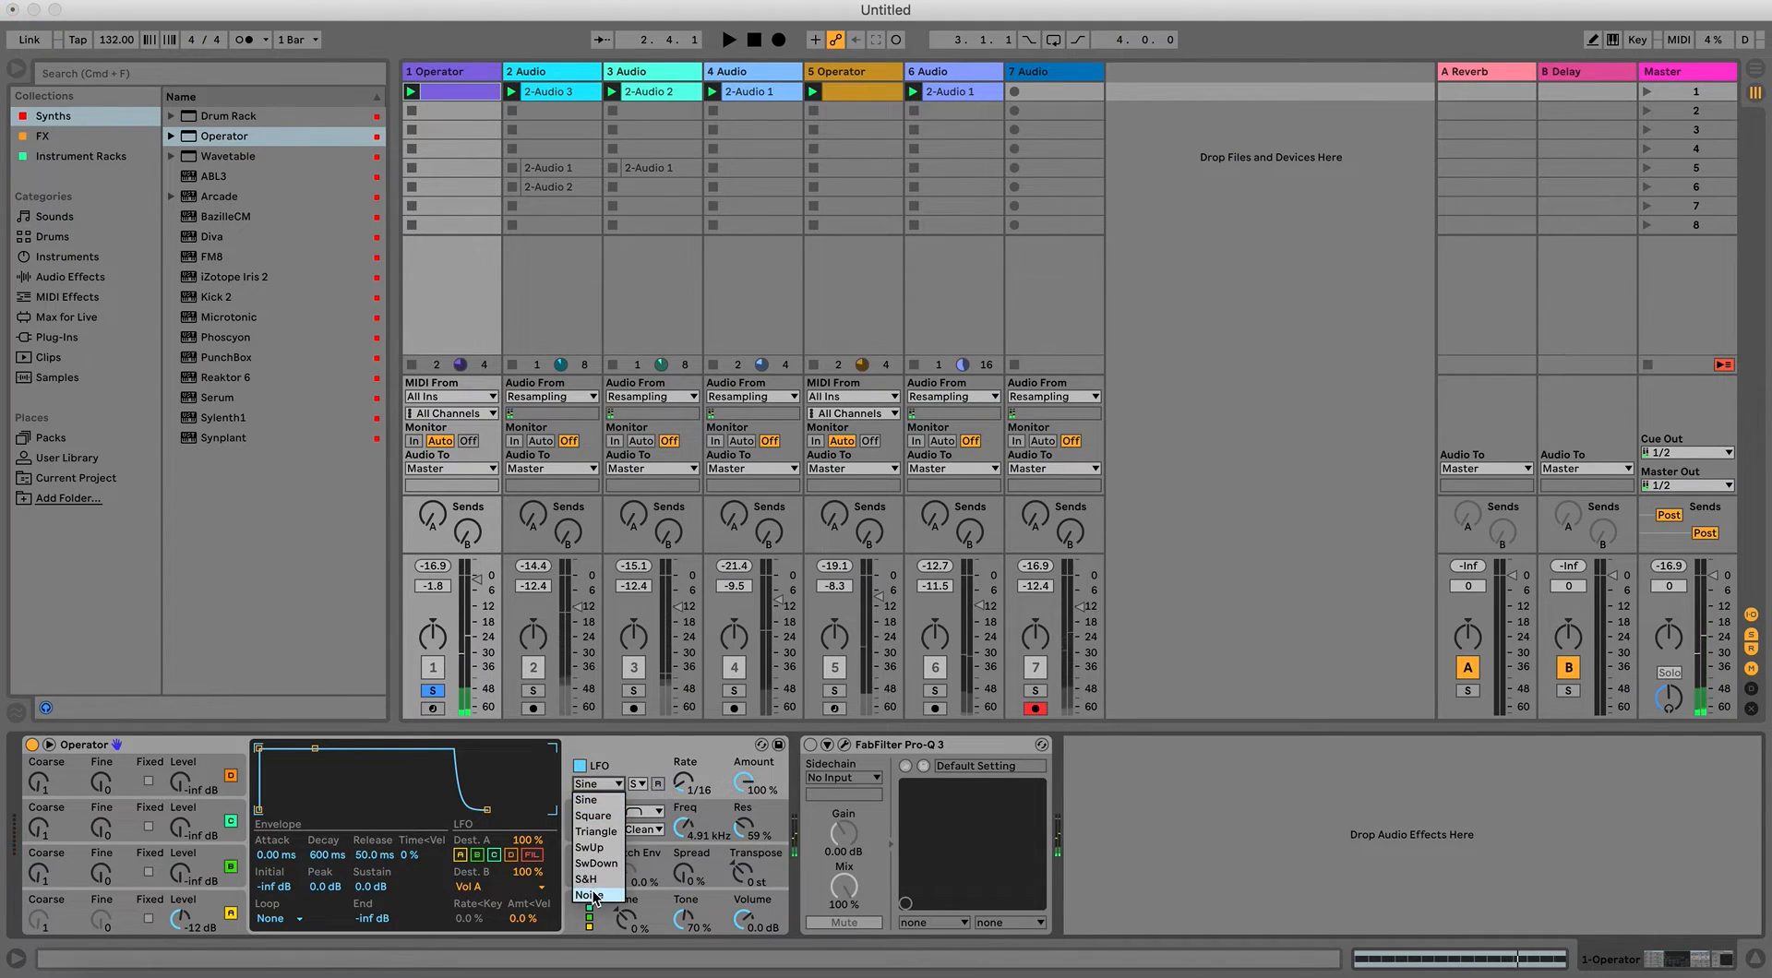
{"action": "left_click", "coordinate": [589, 881]}
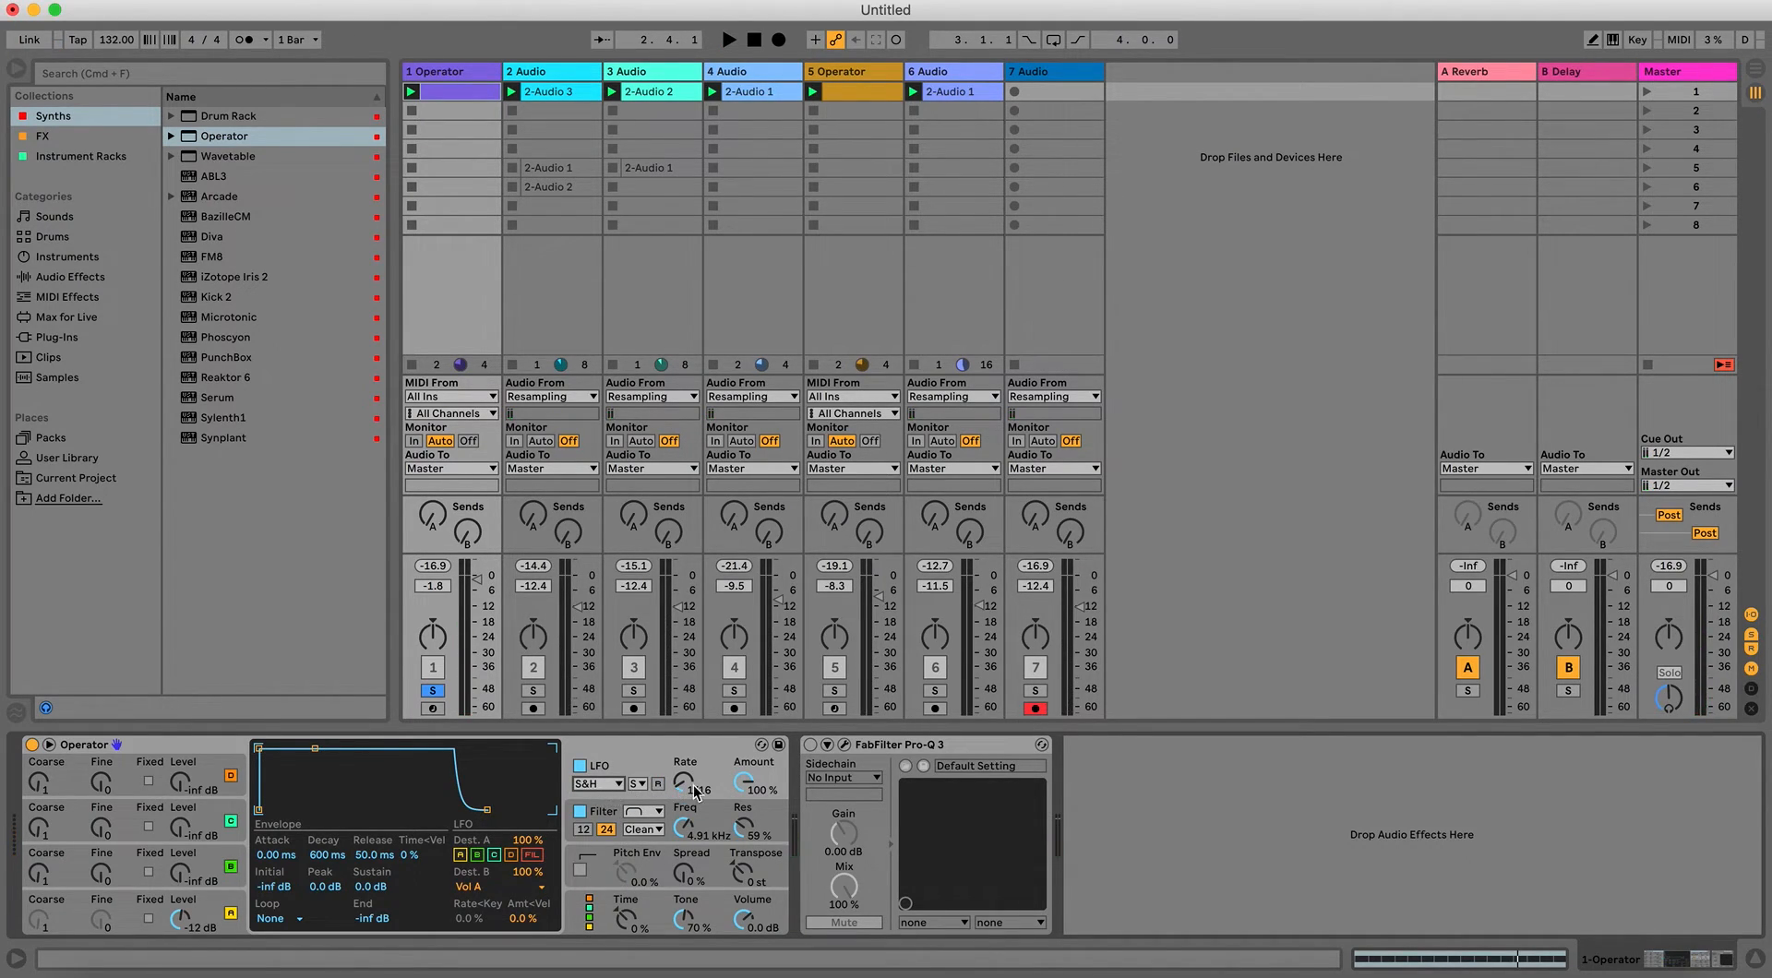
{"action": "key", "text": "space"}
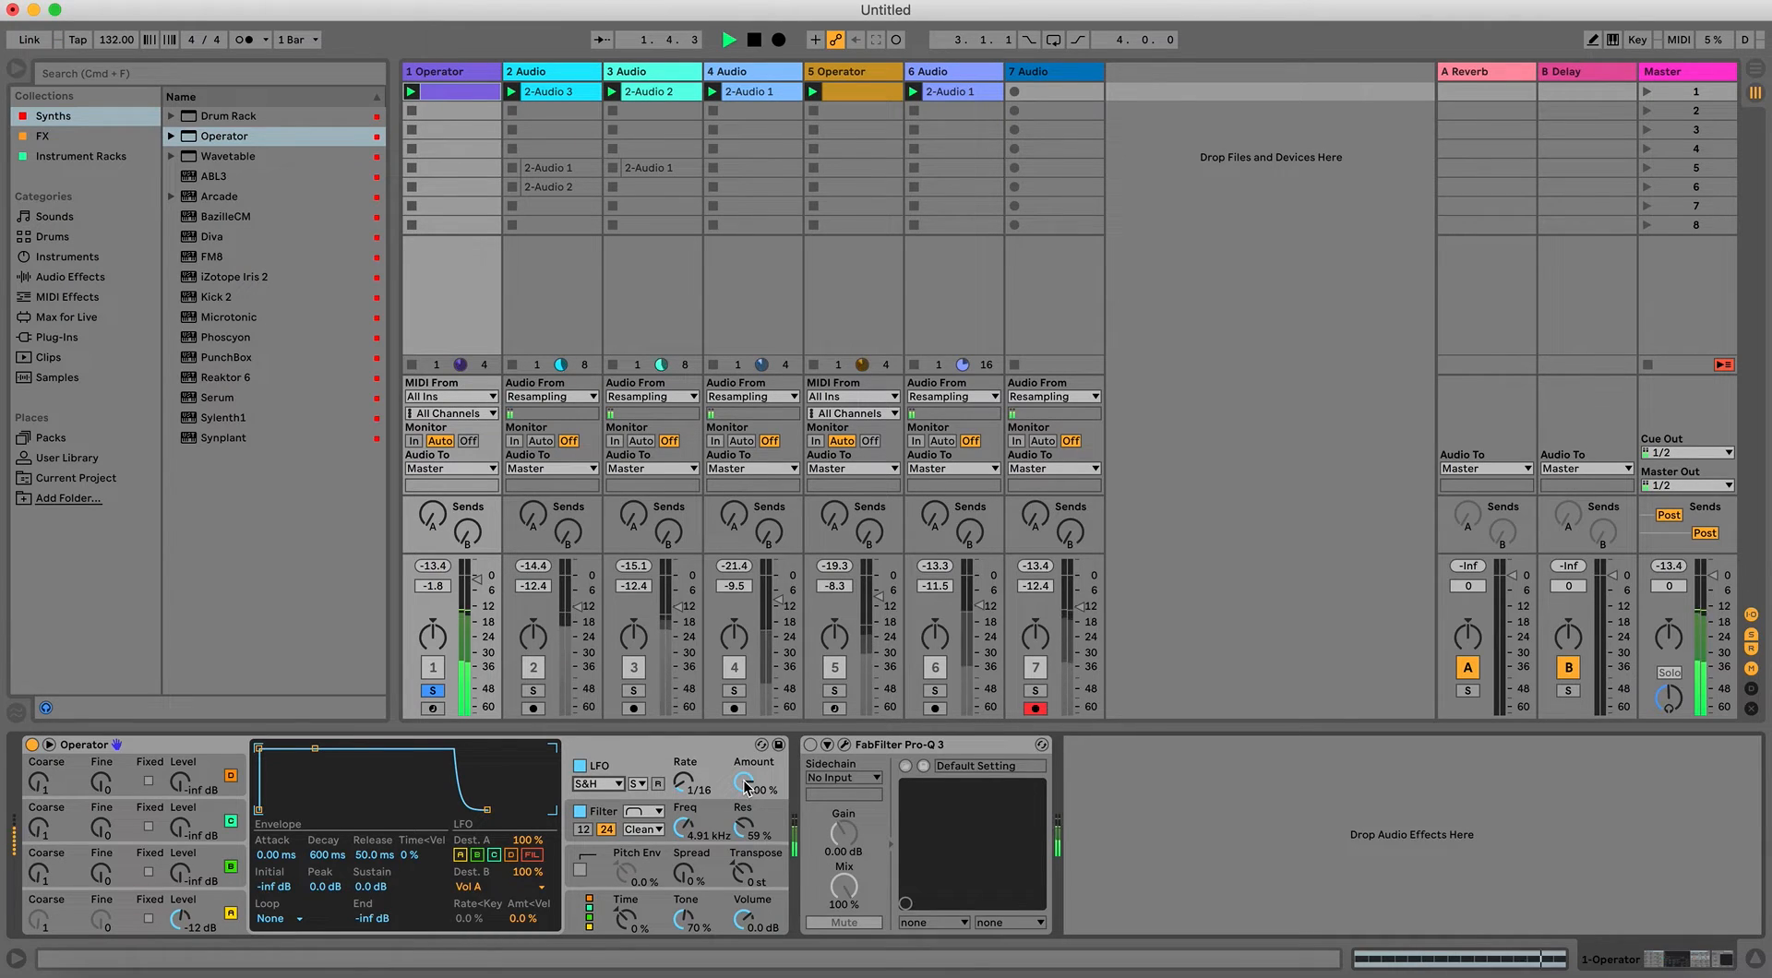
{"action": "left_click", "coordinate": [744, 784]}
{"action": "left_click_drag", "start_coordinate": [744, 784], "coordinate": [744, 865]}
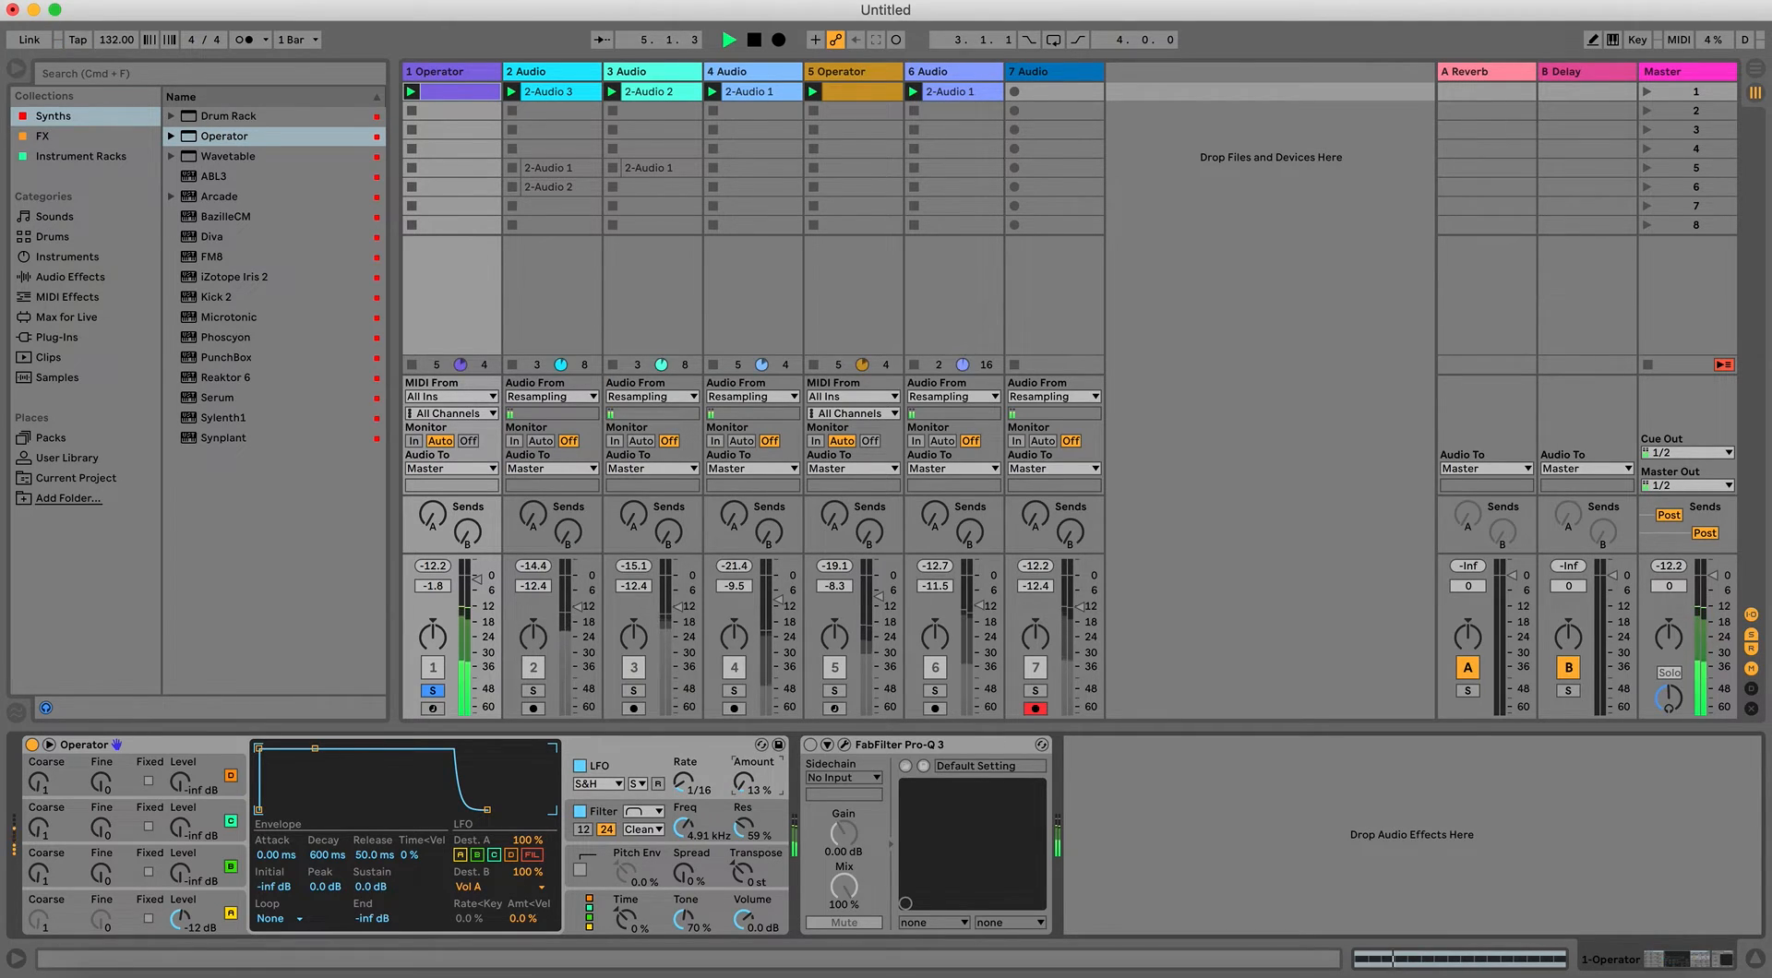
{"action": "key", "text": "space"}
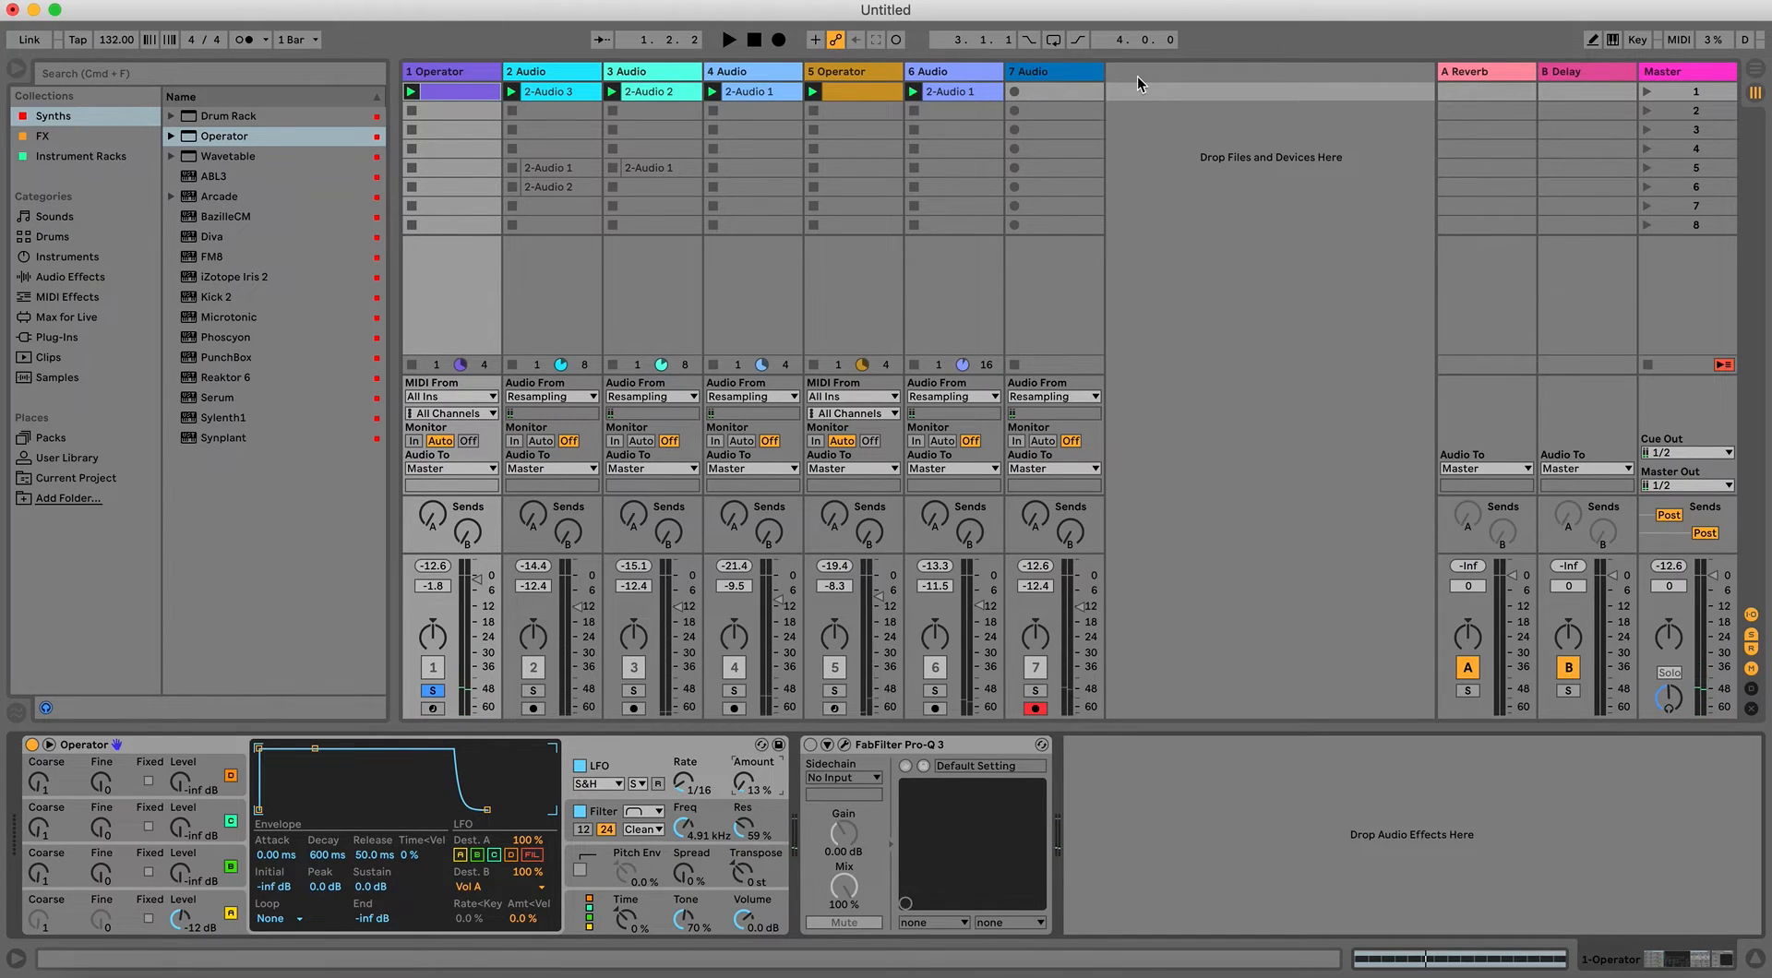
Resample four bars of the soloed Operator pattern into track 7's first slot, then unsolo and deactivate track 1.
{"action": "left_click", "coordinate": [1017, 91]}
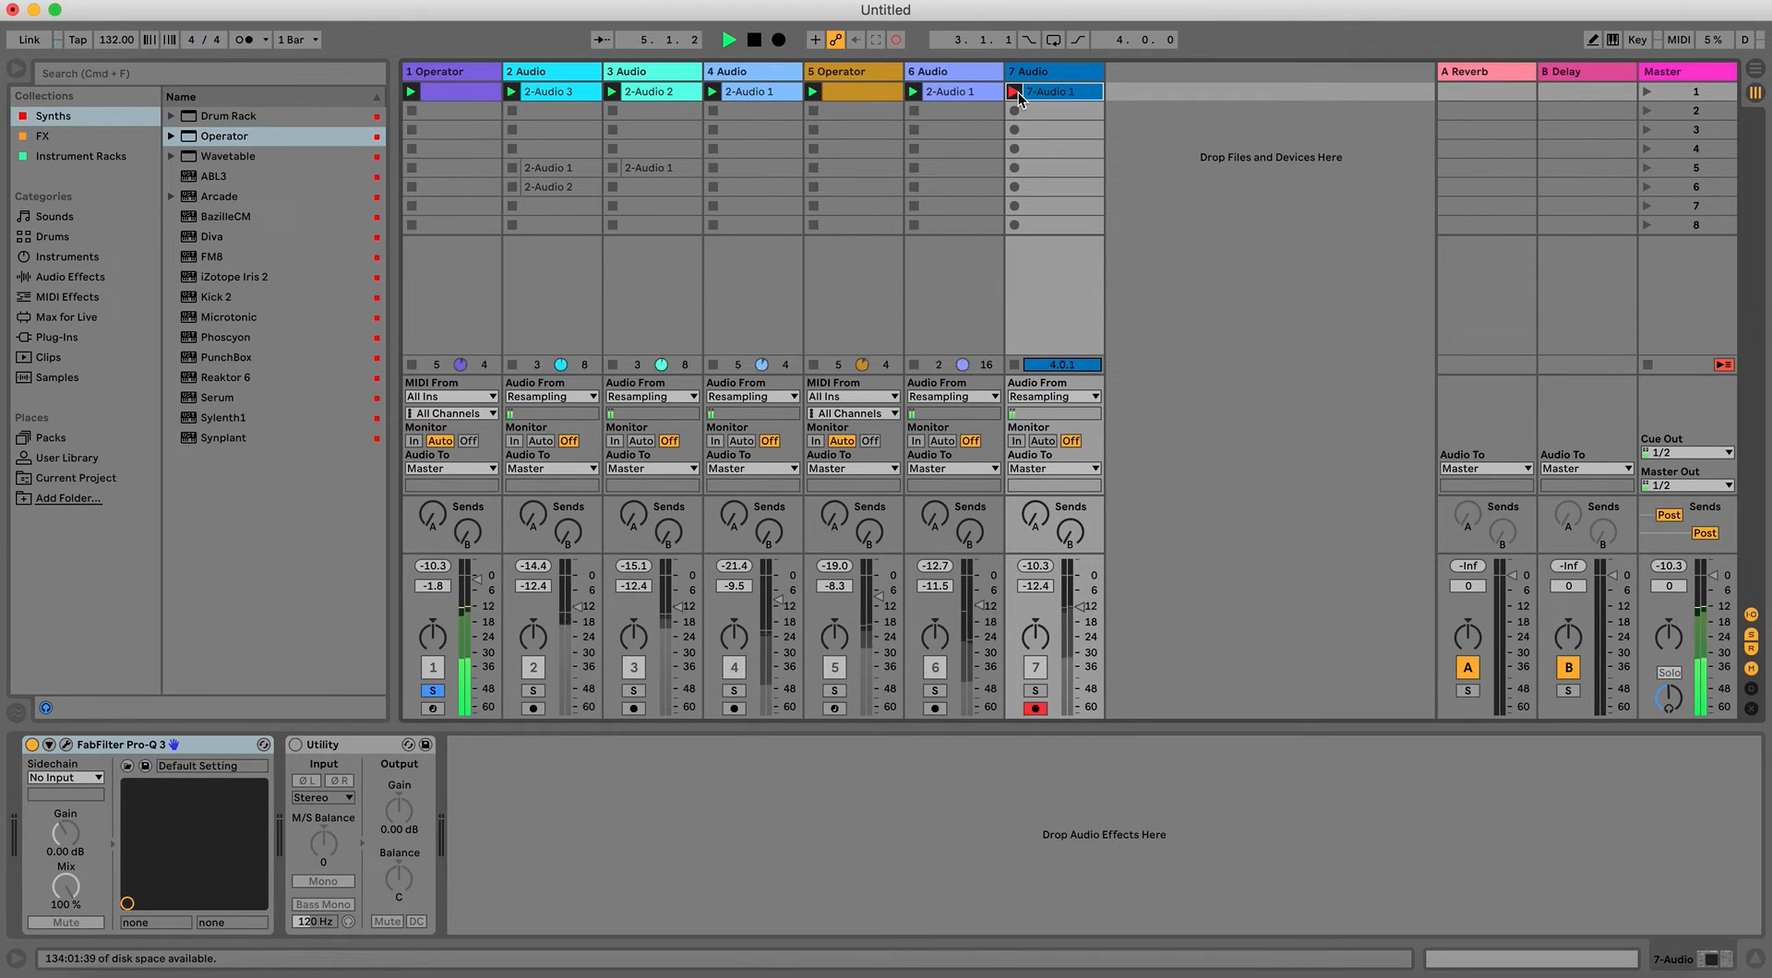
{"action": "key", "text": "space"}
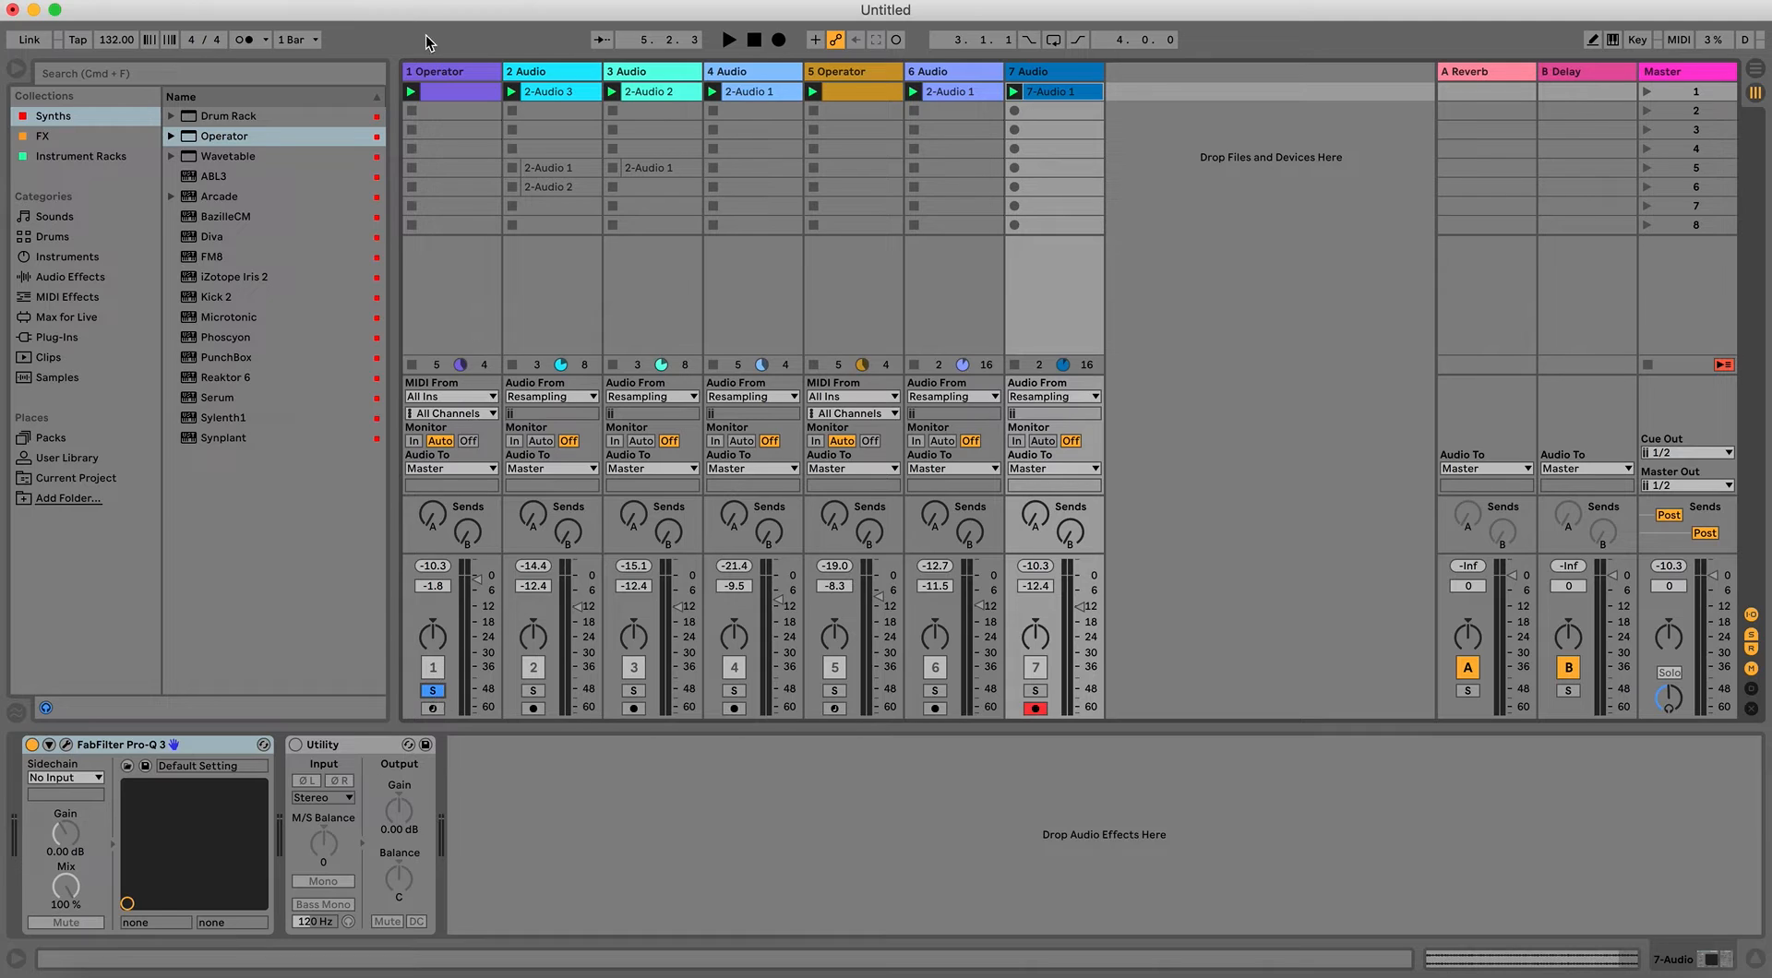
{"action": "left_click", "coordinate": [433, 690]}
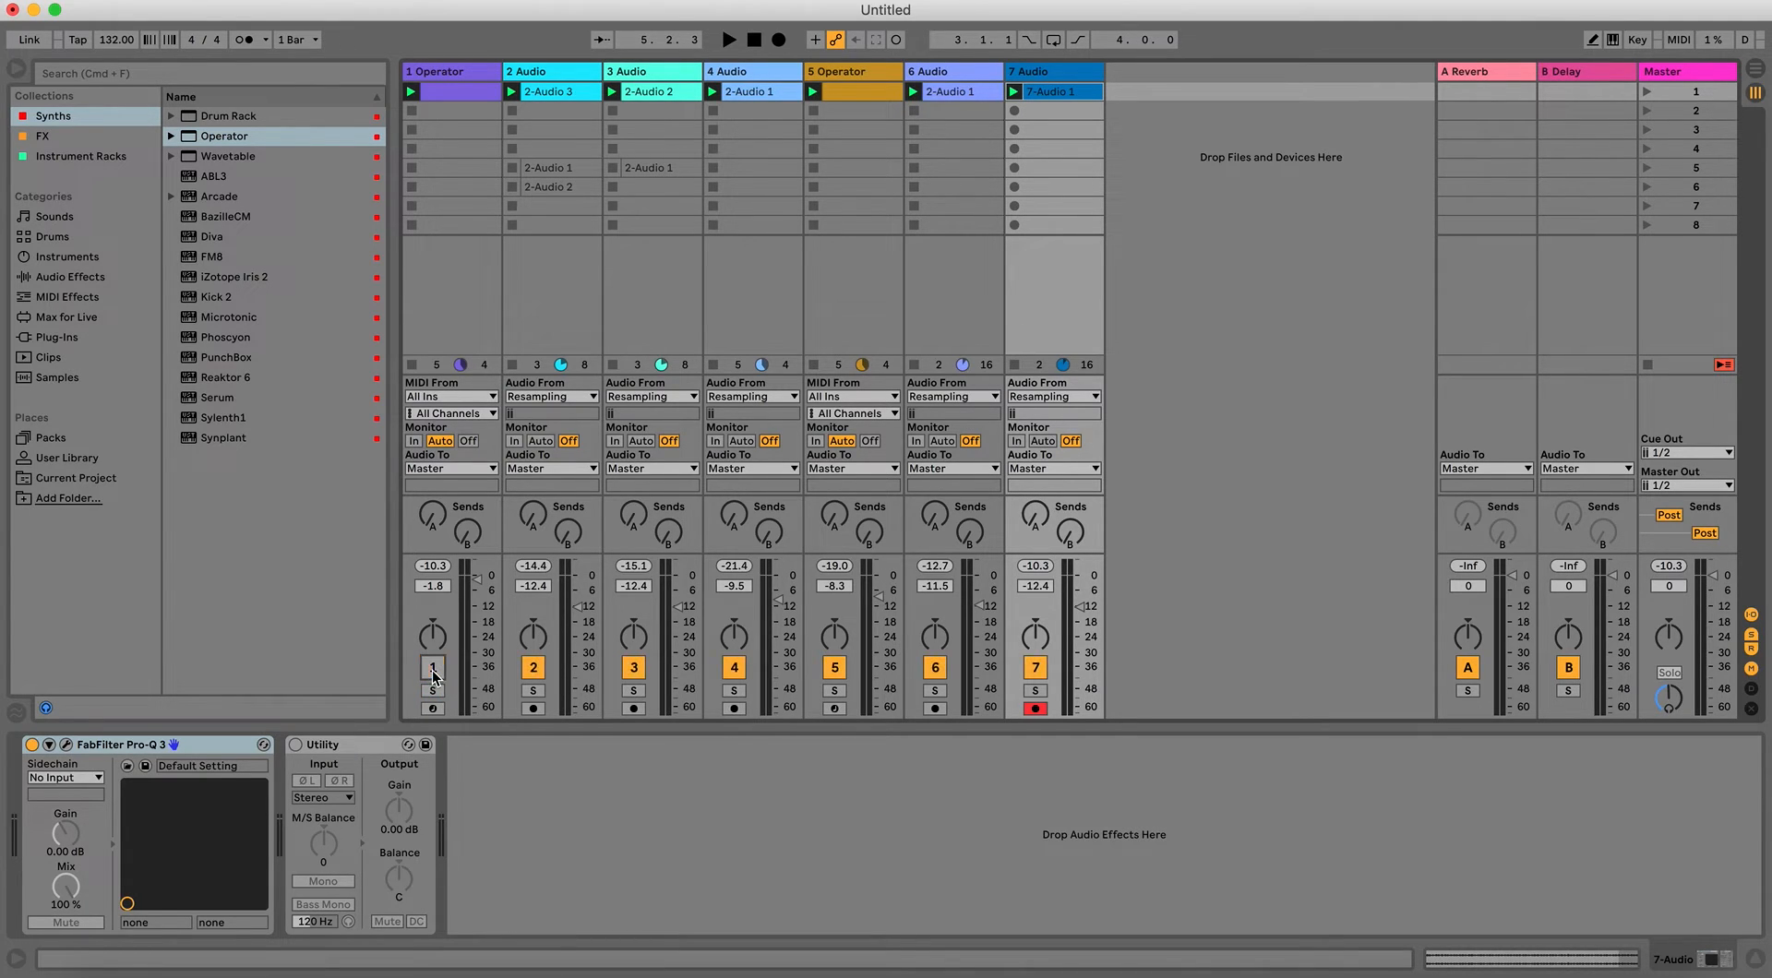
{"action": "left_click", "coordinate": [433, 667]}
Play the mix, raise track 7's volume to -5.0 dB and solo the track.
{"action": "key", "text": "space"}
{"action": "left_click_drag", "start_coordinate": [1078, 606], "coordinate": [1078, 593]}
{"action": "left_click", "coordinate": [1036, 691]}
Add a 12 dB/oct low cut in track 7's FabFilter Pro-Q 3 at about 6320 Hz with a Q of about 3.1.
{"action": "left_click", "coordinate": [66, 744]}
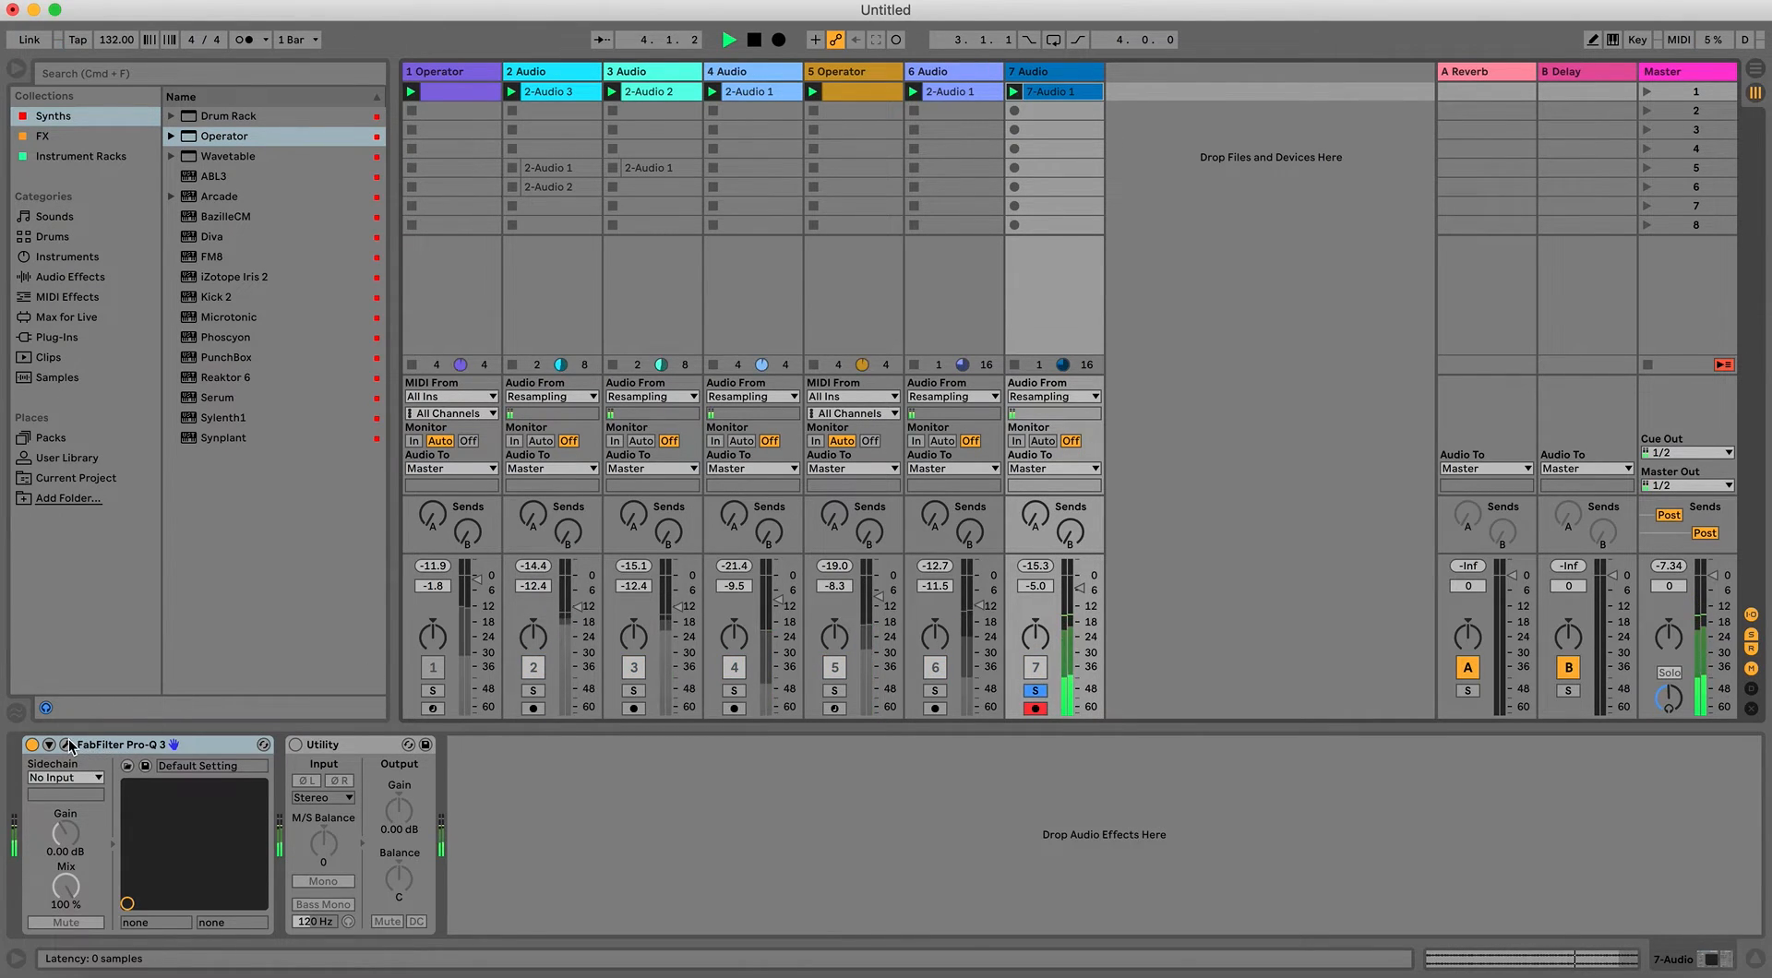
{"action": "left_click", "coordinate": [1139, 386]}
{"action": "left_click", "coordinate": [1087, 355]}
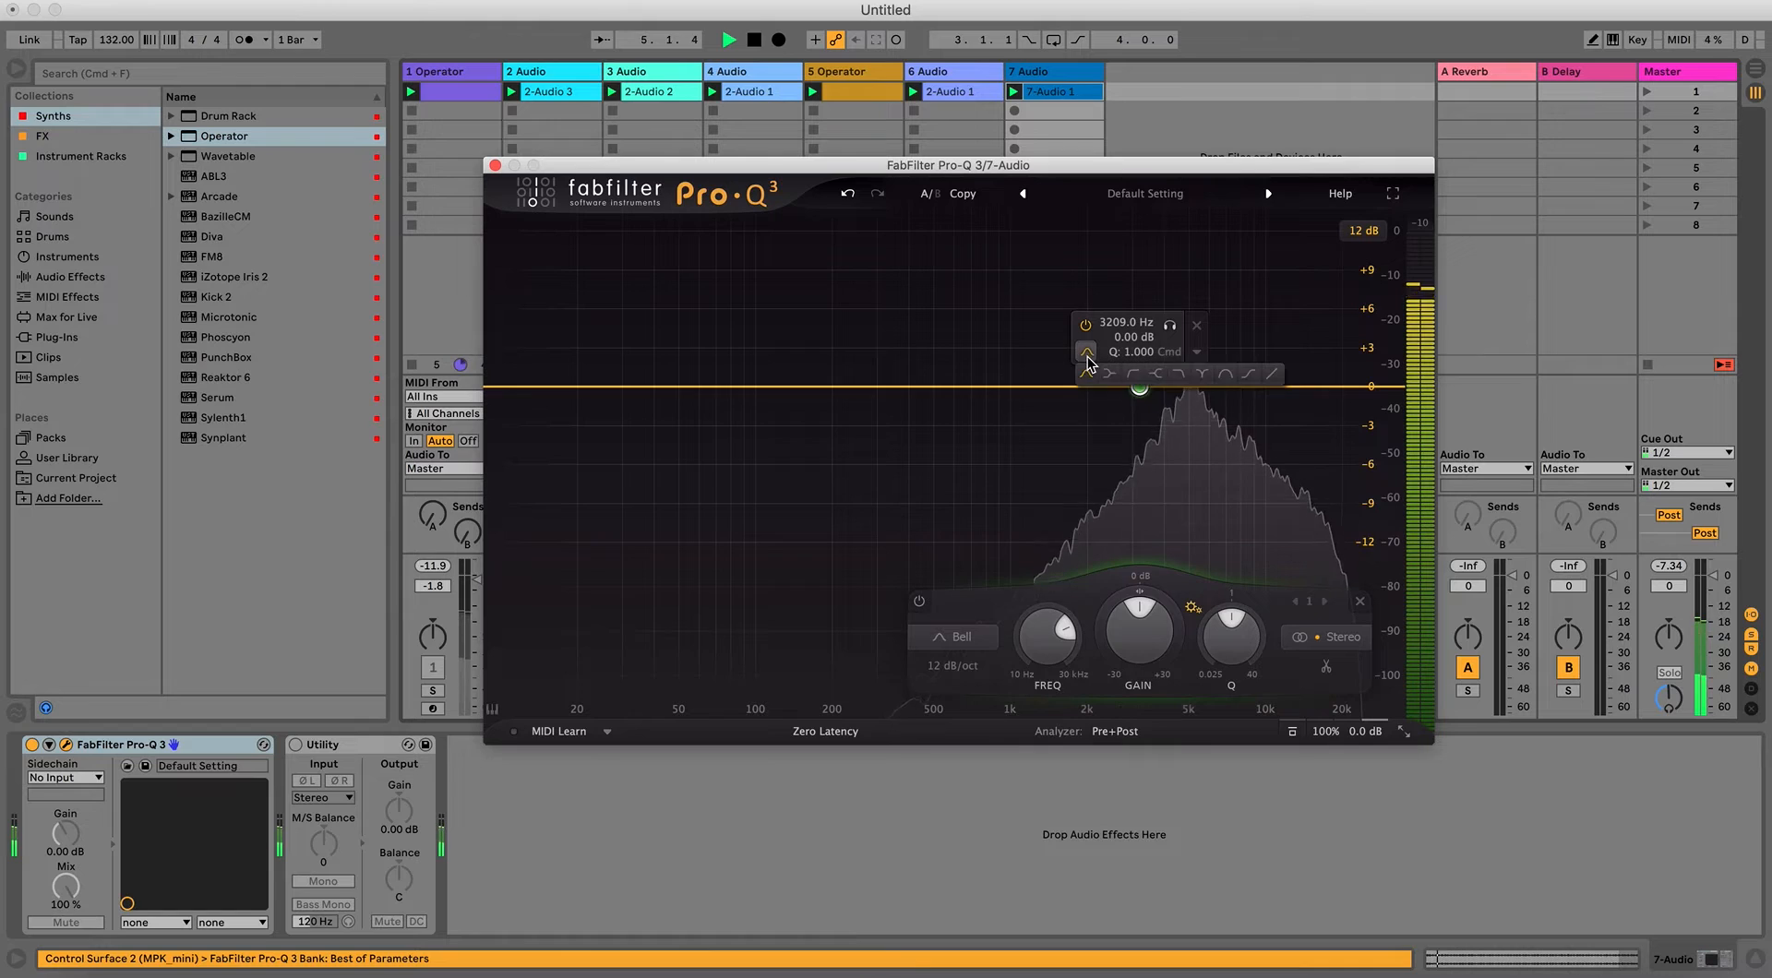
{"action": "left_click", "coordinate": [1129, 373]}
{"action": "left_click_drag", "start_coordinate": [1139, 386], "coordinate": [1218, 268]}
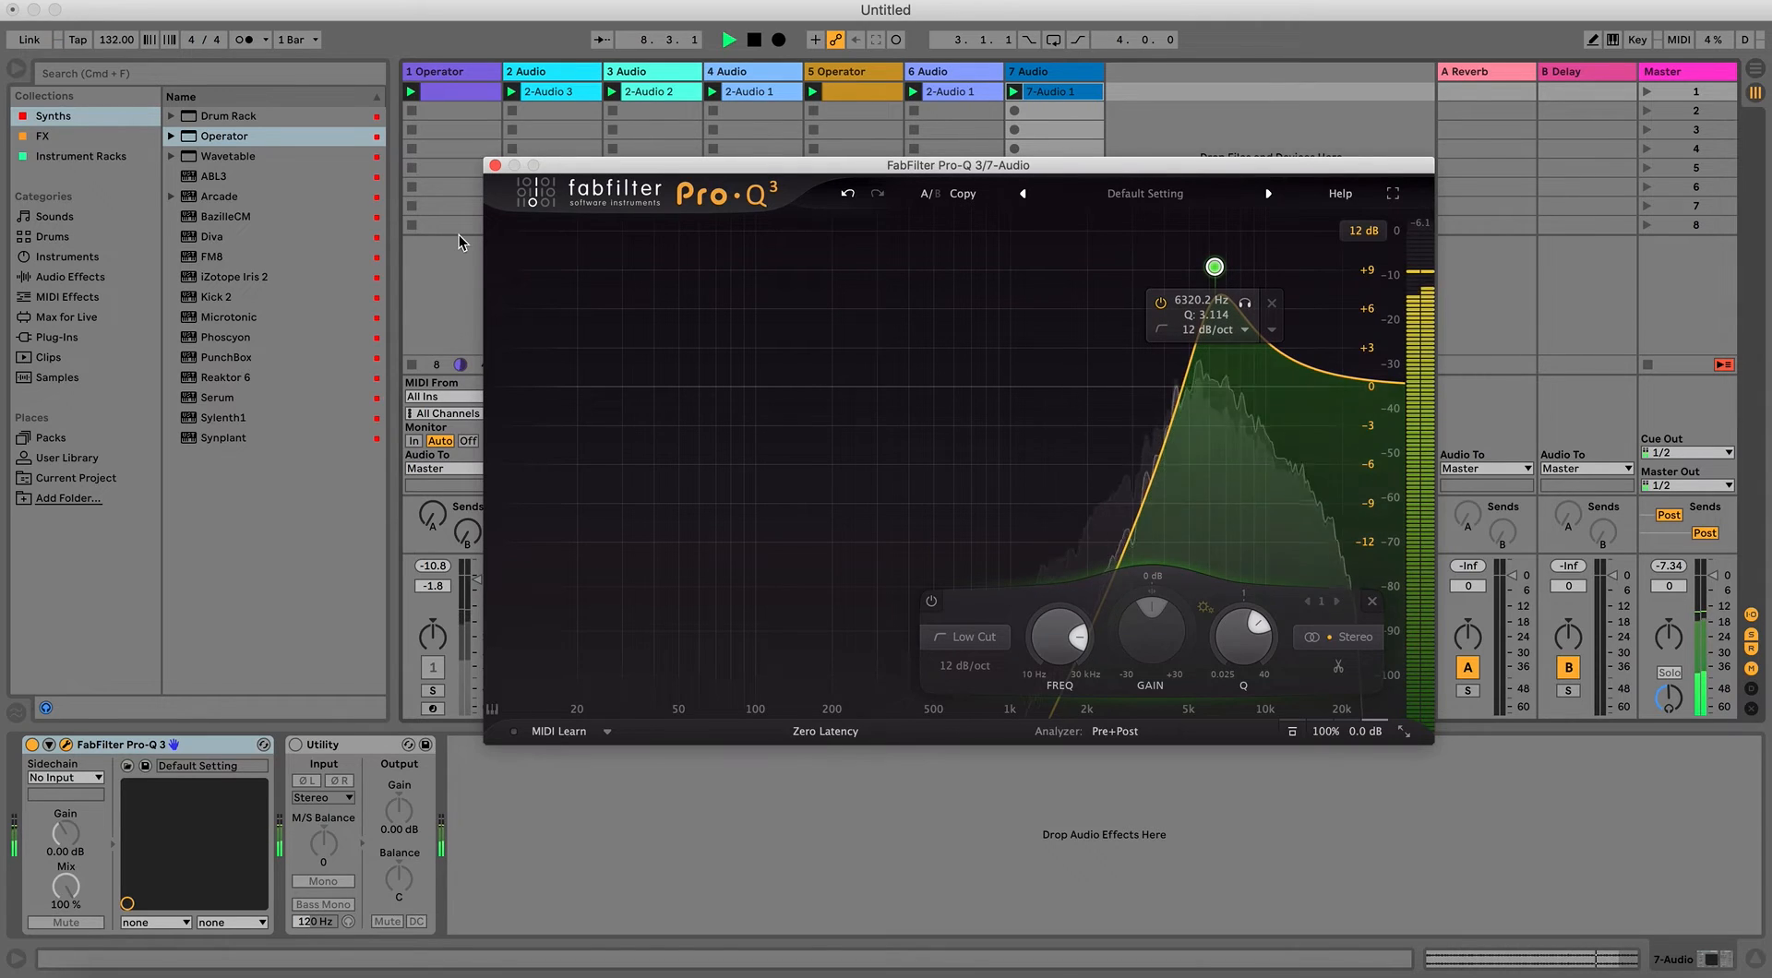
Close the equalizer window, unsolo track 7 and lower its volume to -13.6 dB while playing the mix.
{"action": "left_click", "coordinate": [494, 165]}
{"action": "key", "text": "space"}
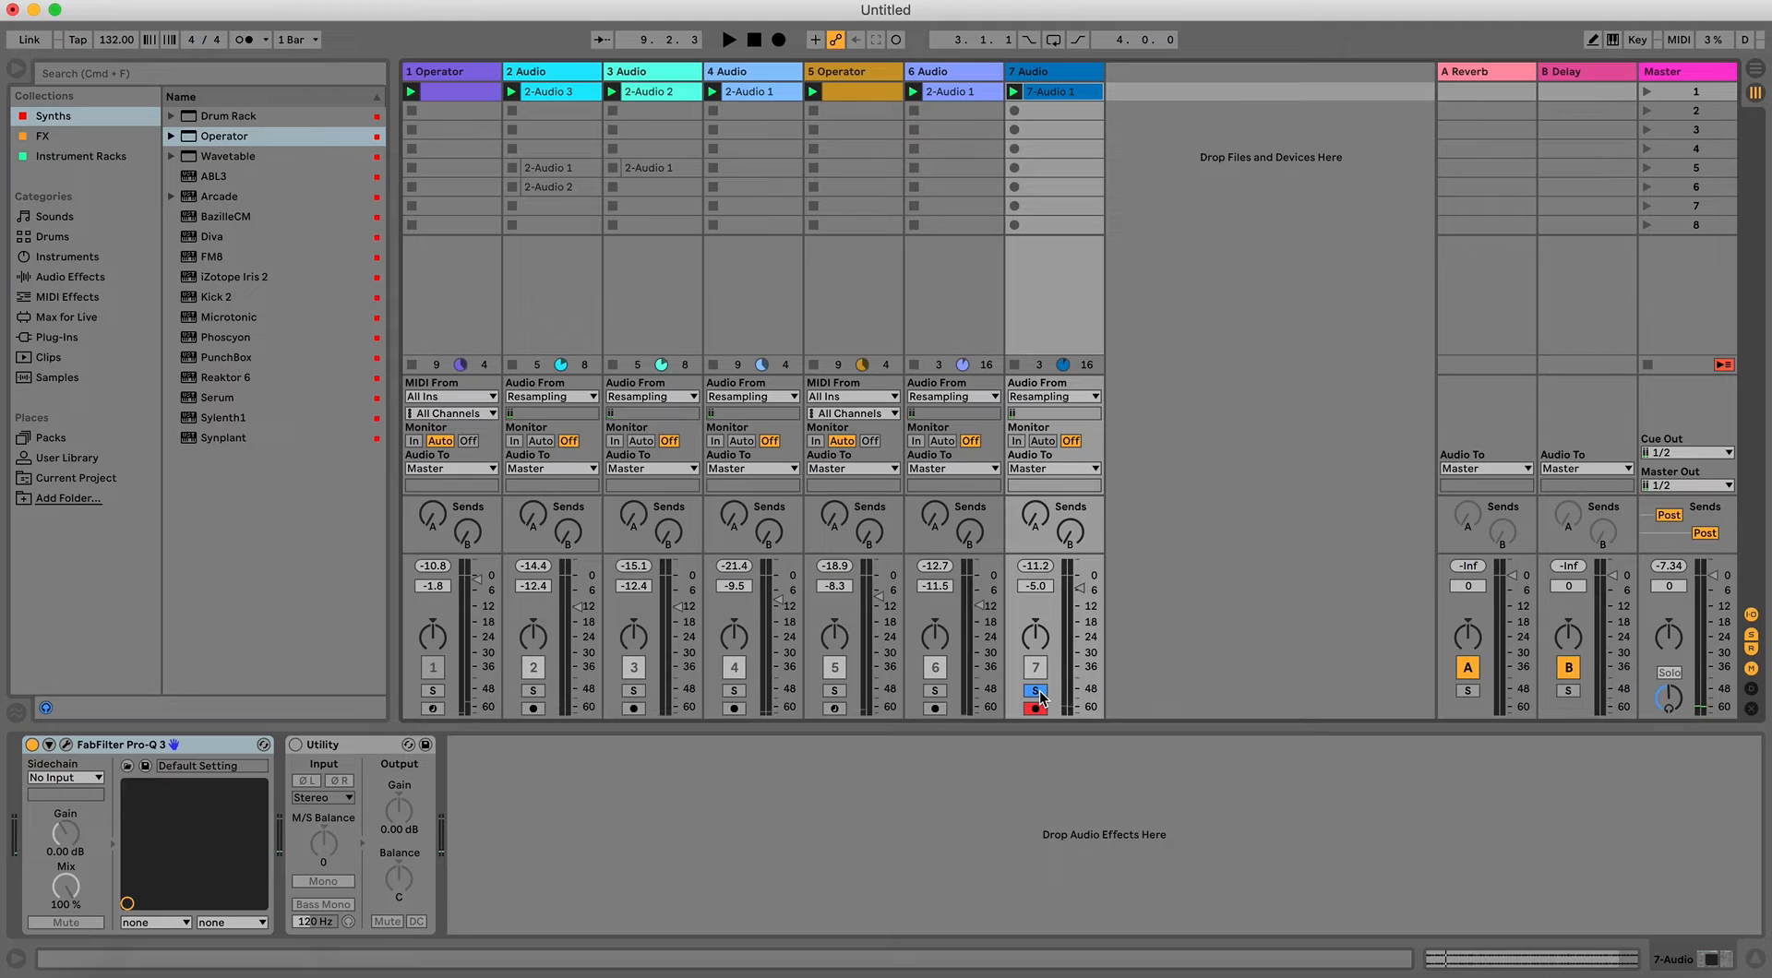
{"action": "left_click", "coordinate": [1052, 73]}
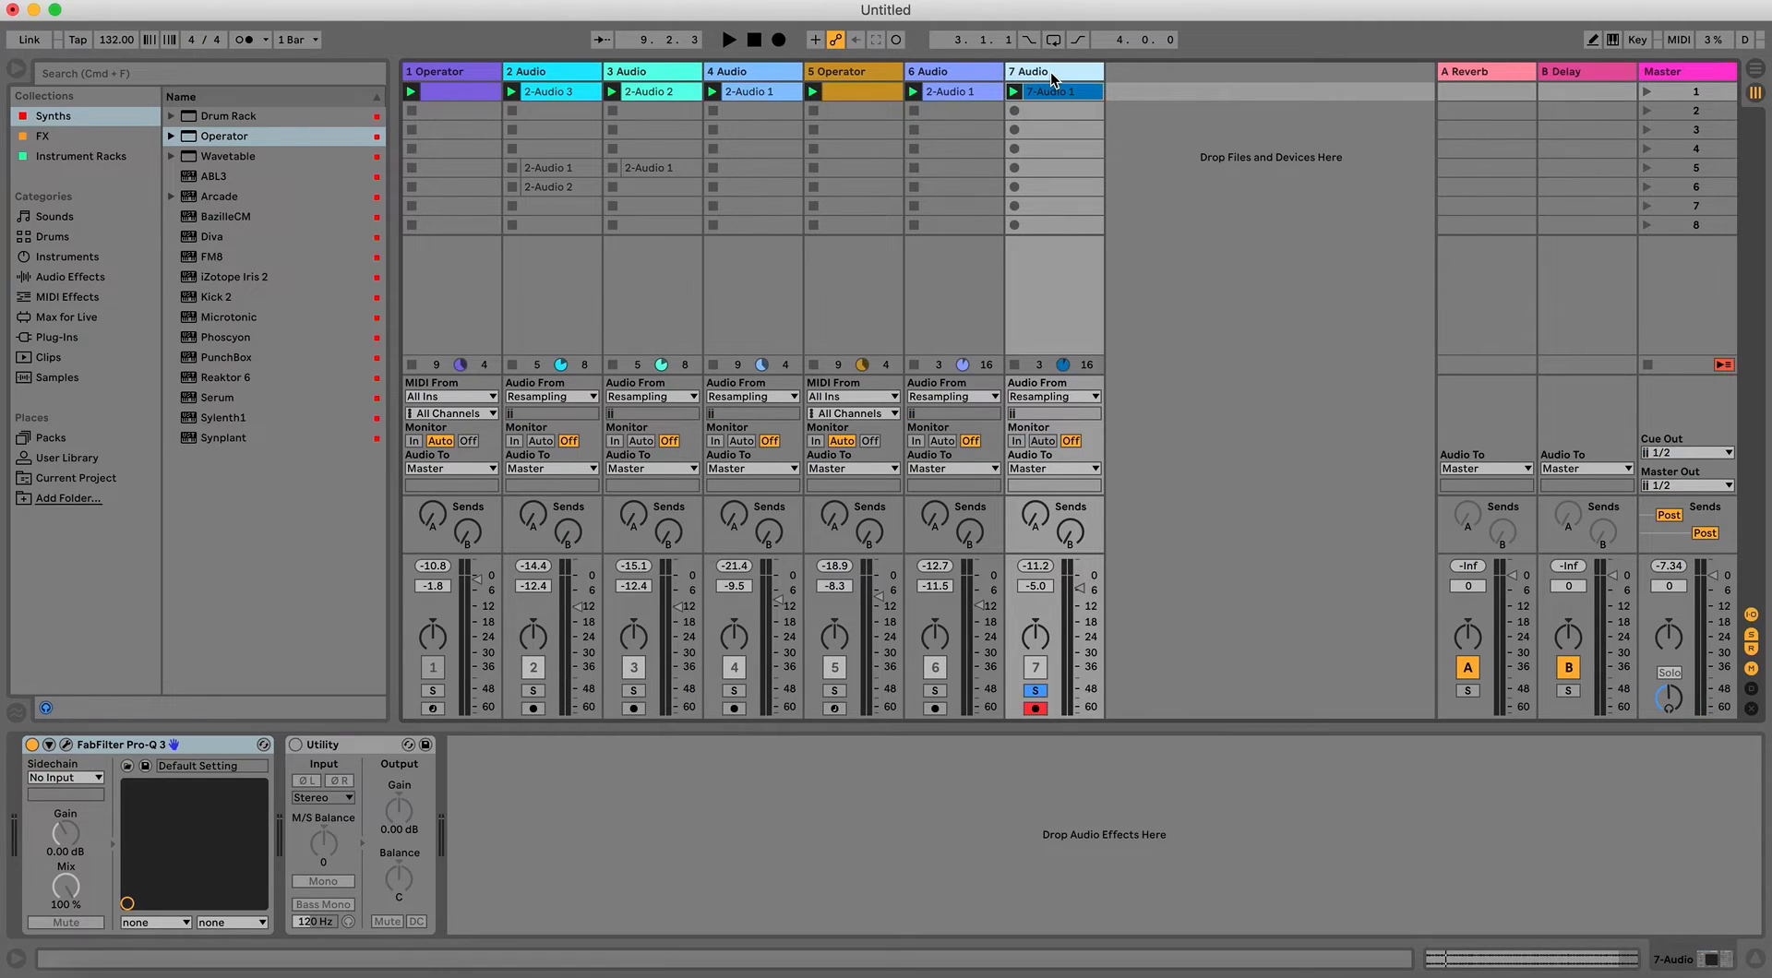
{"action": "left_click", "coordinate": [1035, 691]}
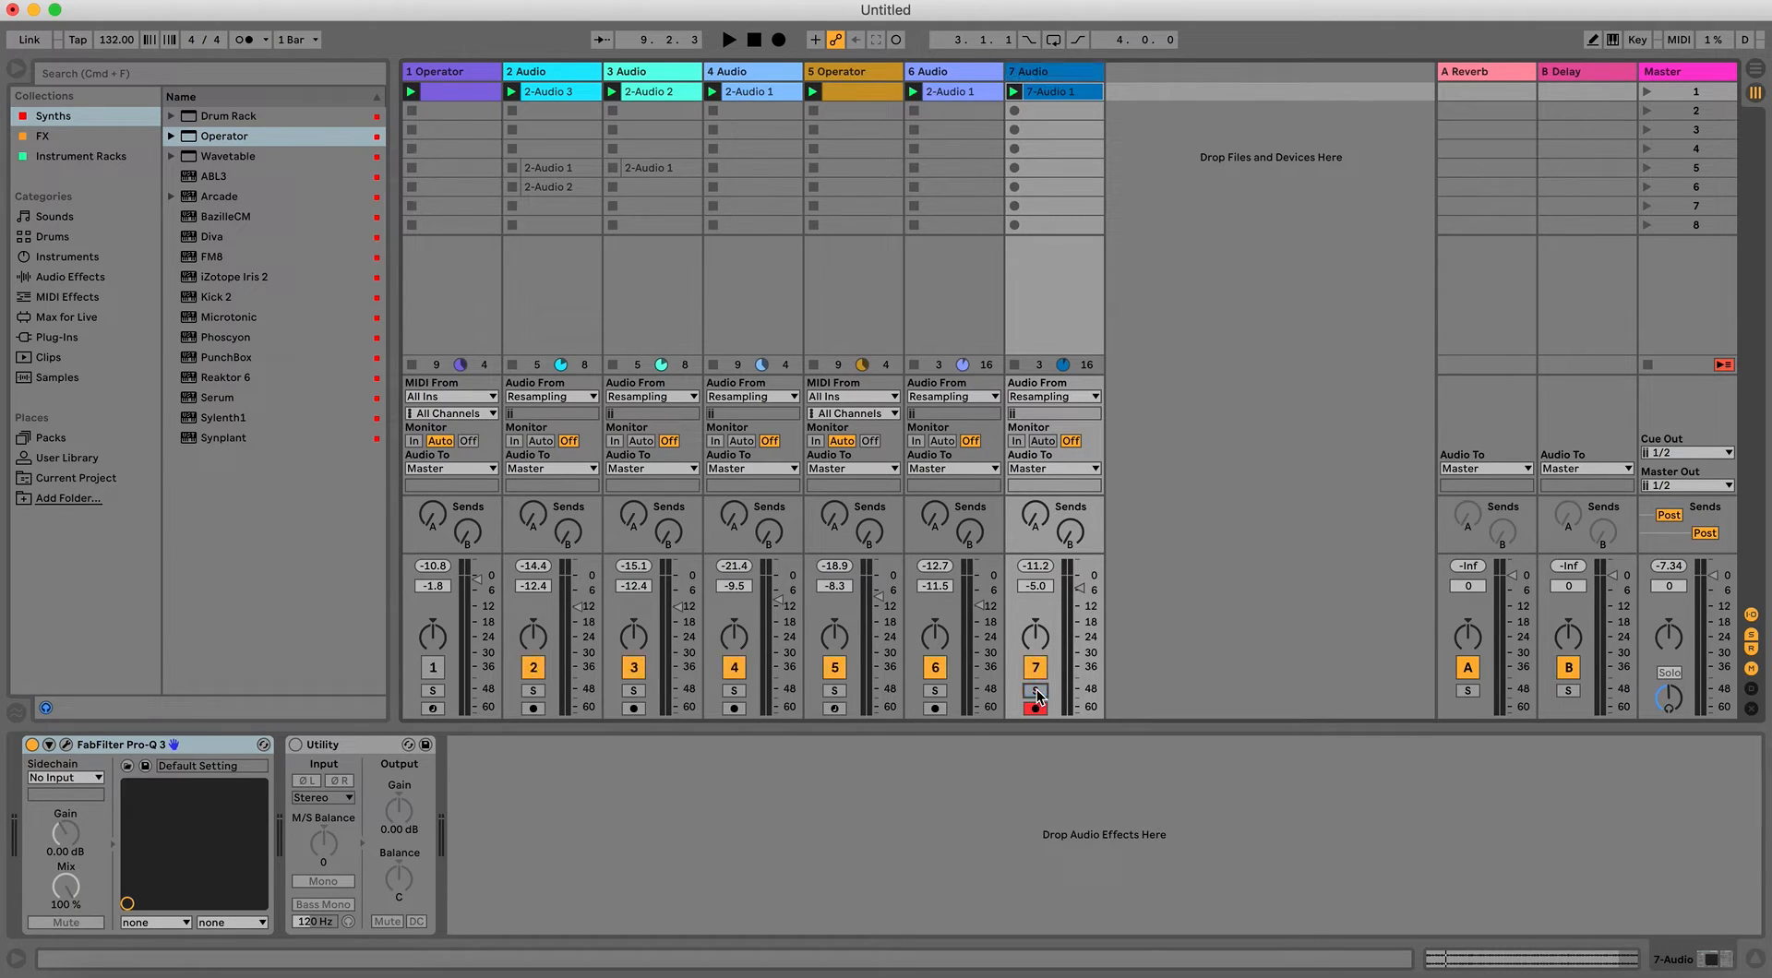
{"action": "key", "text": "space"}
{"action": "left_click_drag", "start_coordinate": [1079, 588], "coordinate": [1082, 612]}
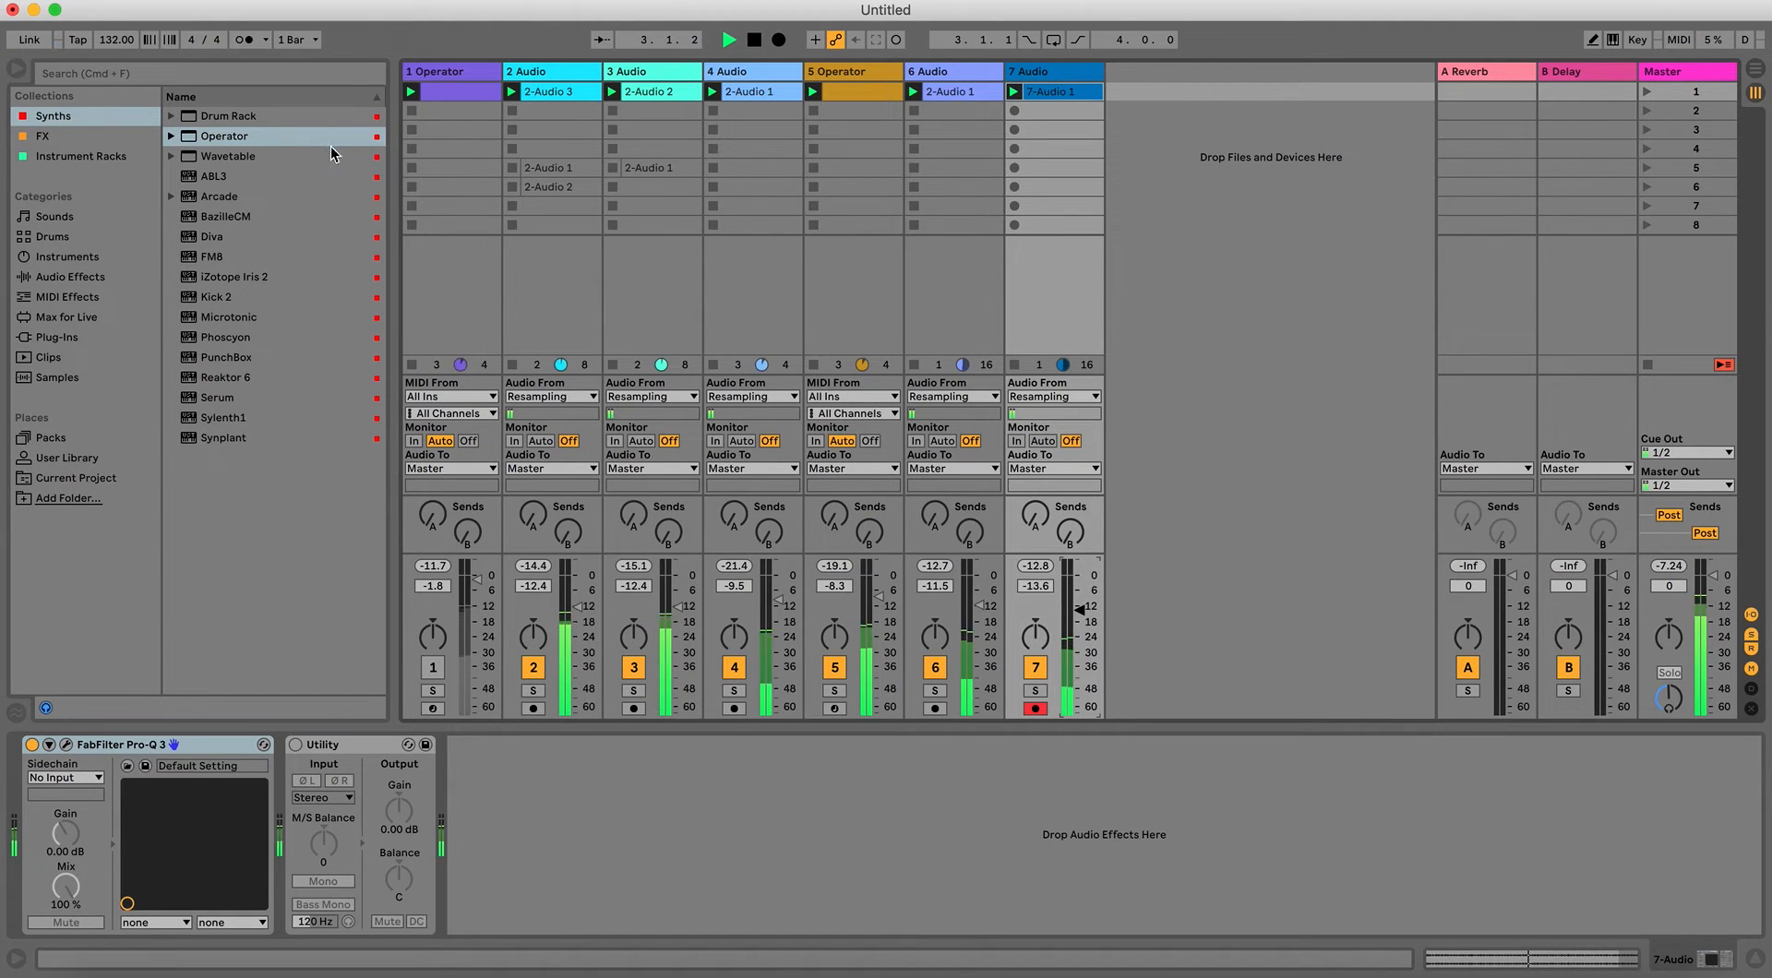
{"action": "key", "text": "space"}
Clear the notes in track 1's clip, lengthen the loop to four bars and enter one sustained C3 note across it.
{"action": "left_click", "coordinate": [437, 74]}
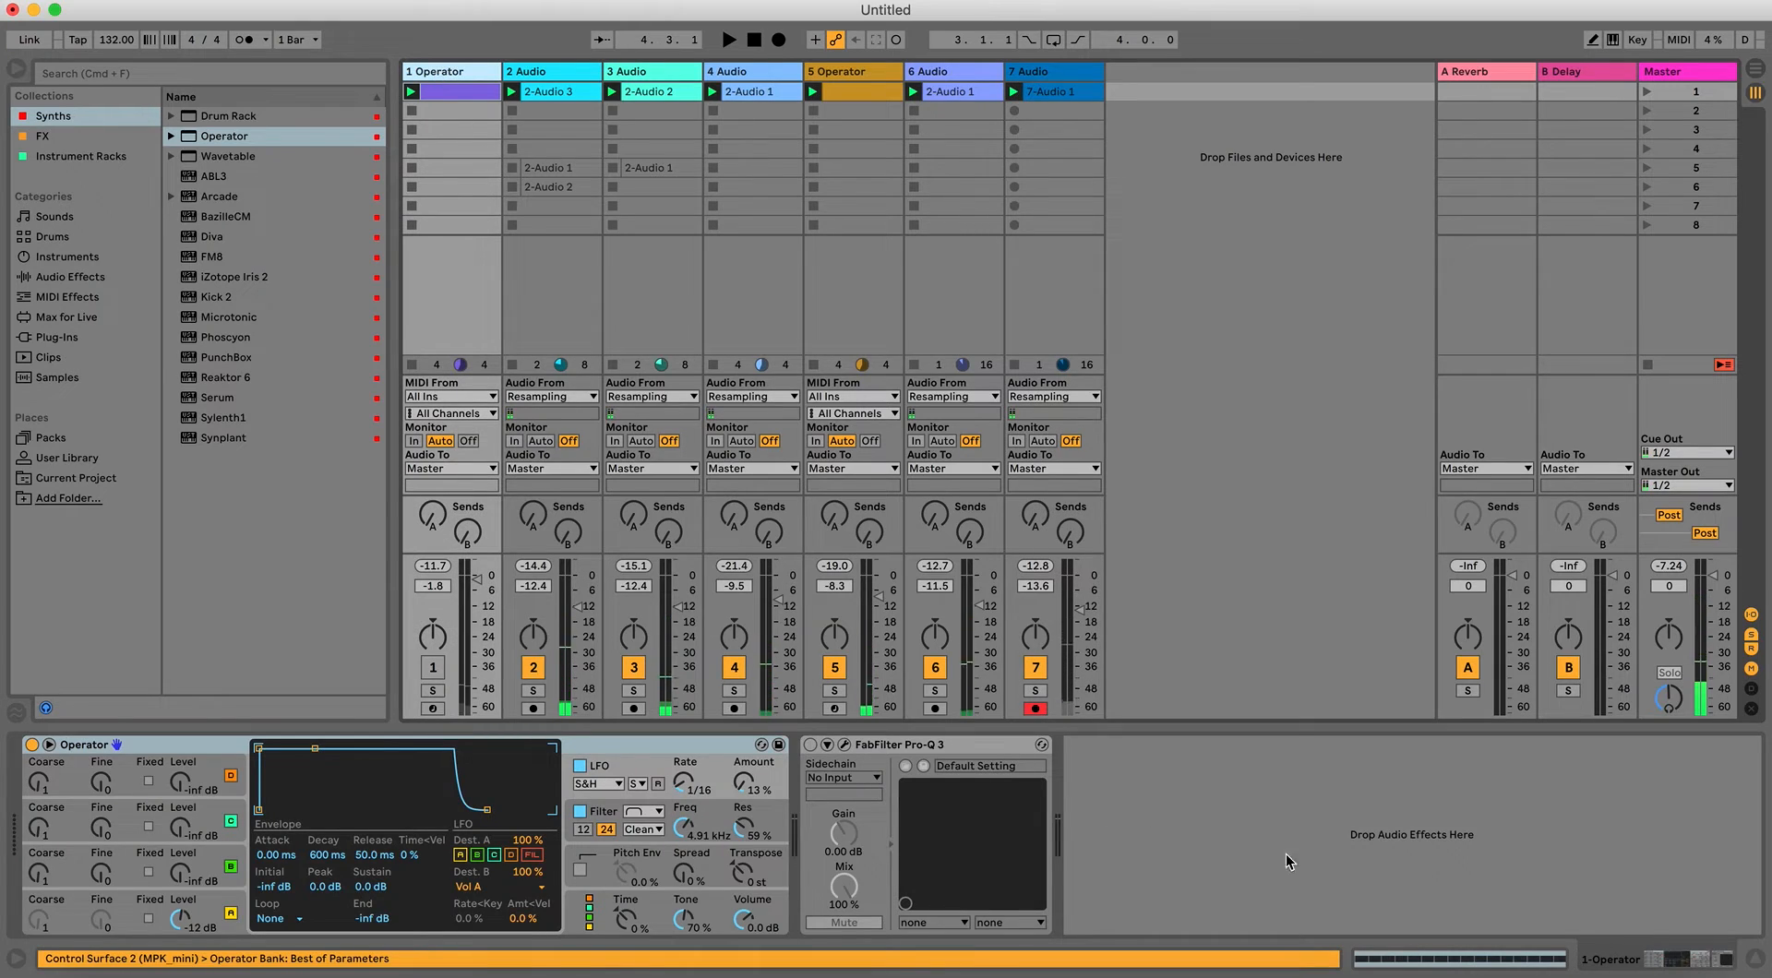
{"action": "left_click", "coordinate": [1417, 961]}
{"action": "key", "text": "Delete"}
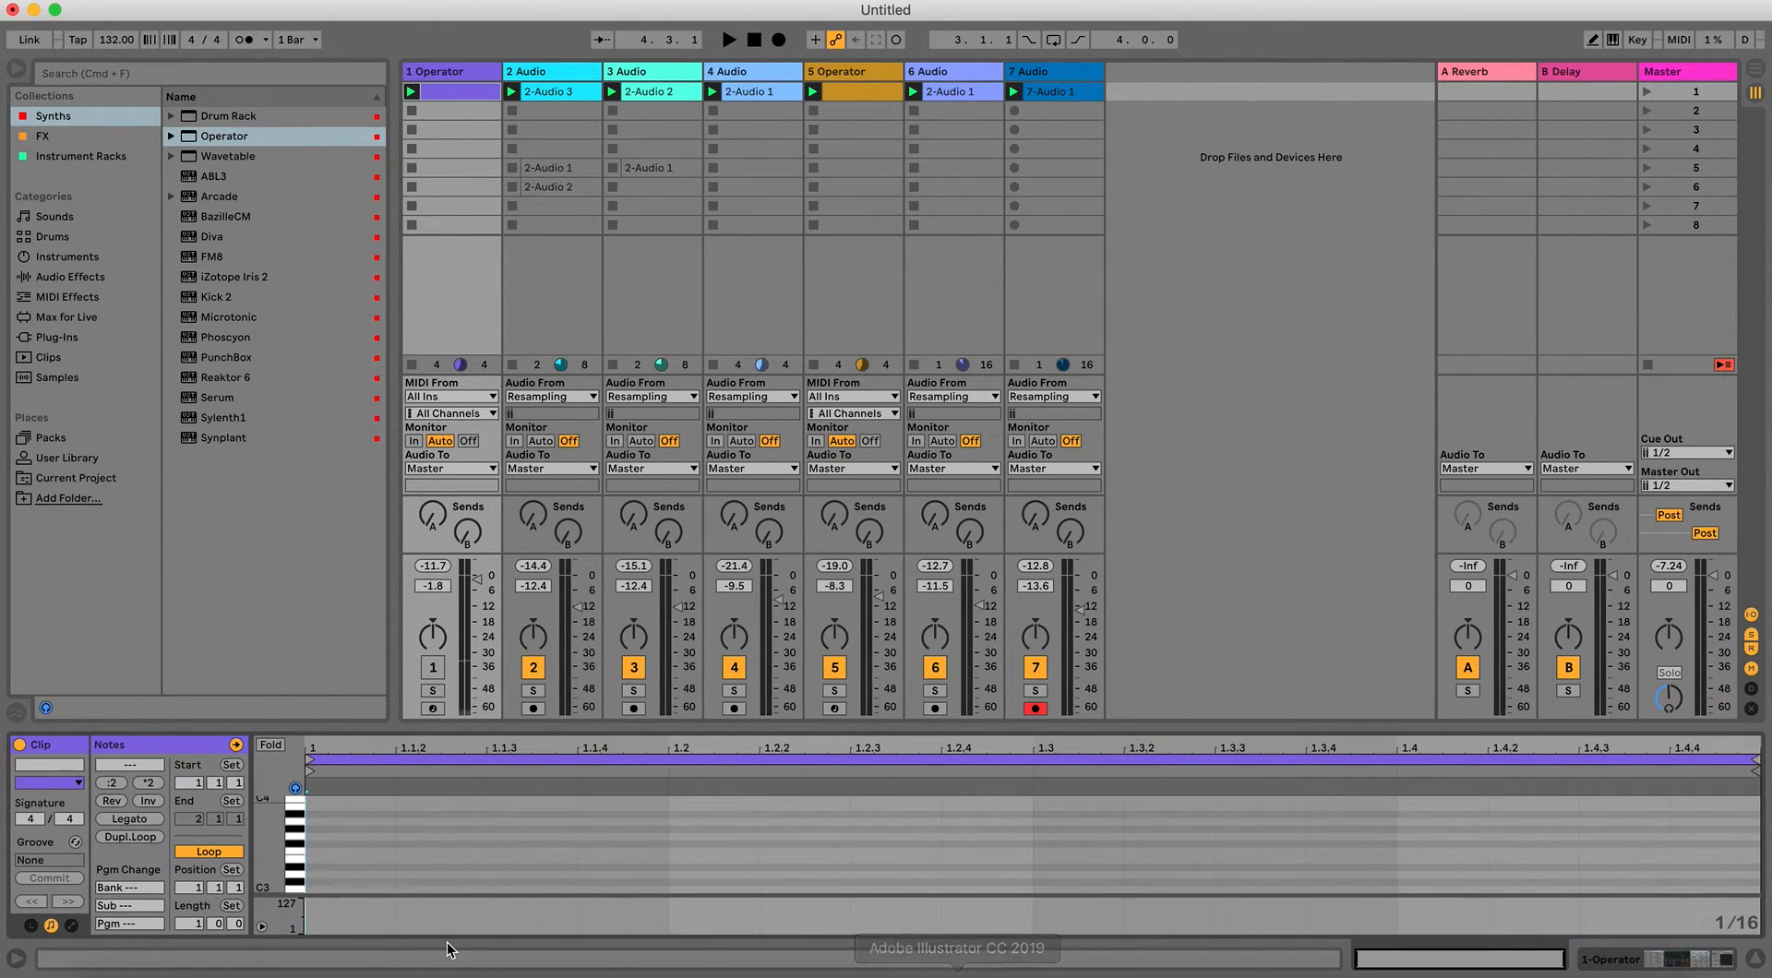
{"action": "double_click", "coordinate": [317, 888]}
{"action": "left_click", "coordinate": [189, 923]}
{"action": "key", "text": "Up"}
{"action": "key", "text": "Up"}
{"action": "key", "text": "Up"}
{"action": "left_click", "coordinate": [322, 890]}
{"action": "left_click_drag", "start_coordinate": [323, 890], "coordinate": [1754, 960]}
{"action": "left_click", "coordinate": [1722, 965]}
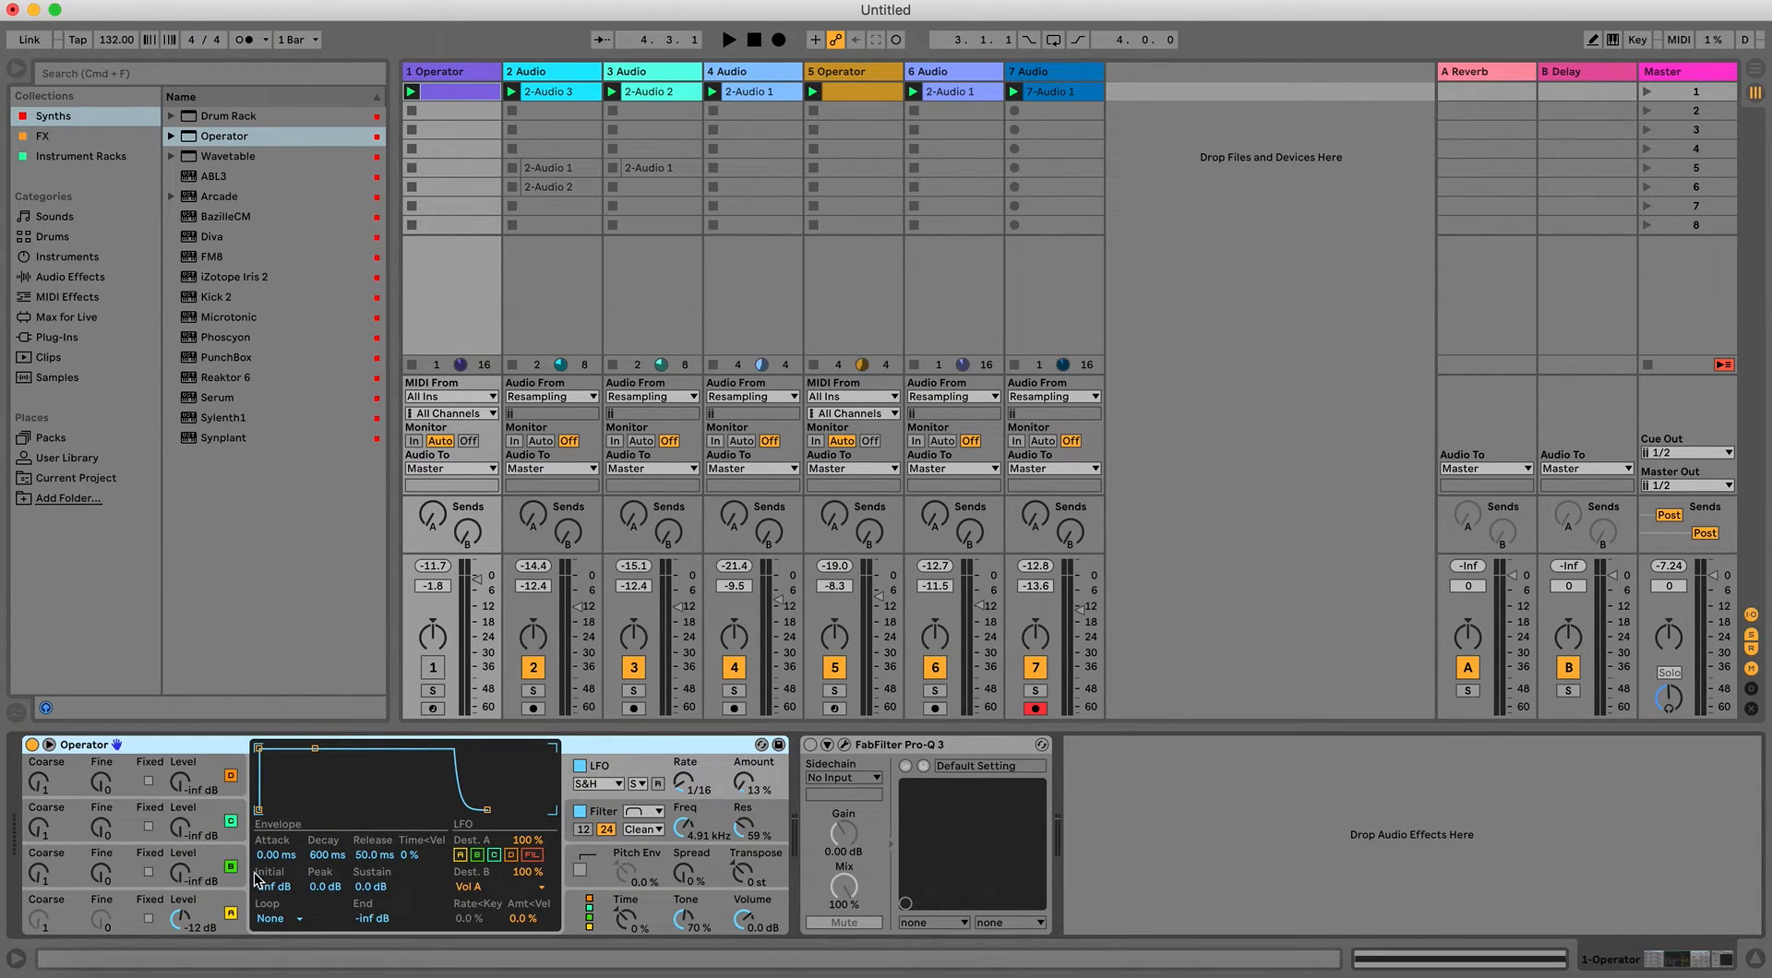
Change oscillator A's waveform in track 1's Operator to Sine.
{"action": "left_click", "coordinate": [225, 906]}
{"action": "left_click", "coordinate": [480, 859]}
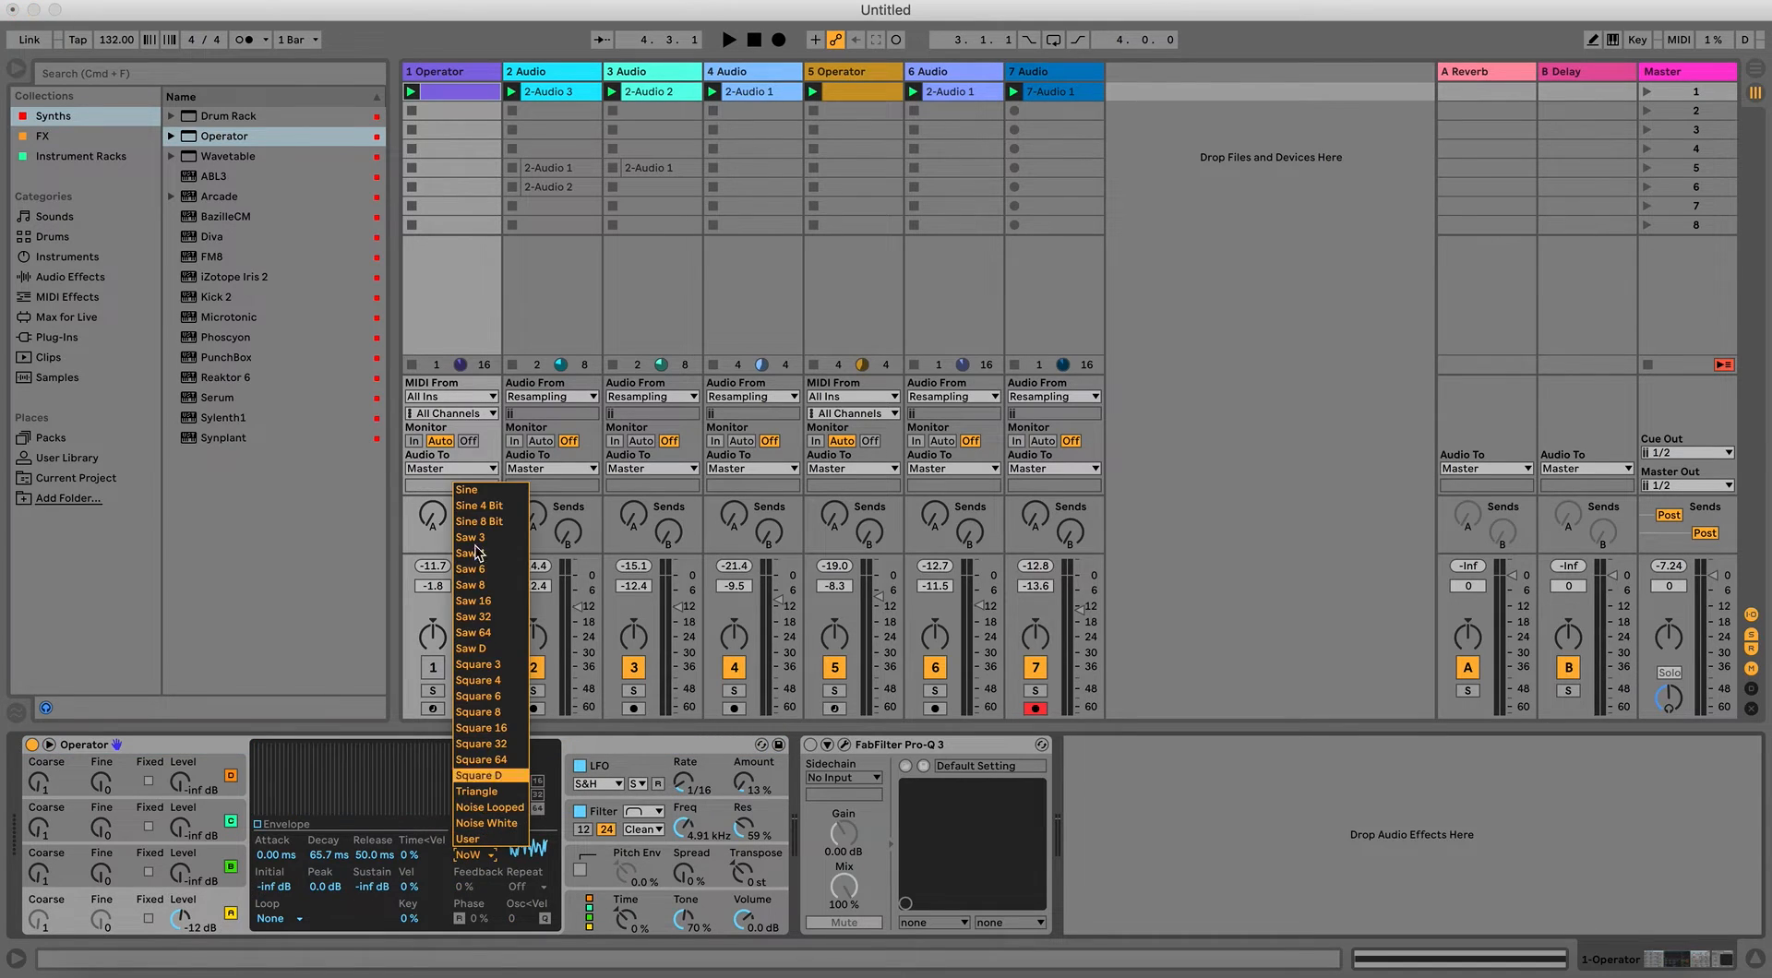
{"action": "left_click", "coordinate": [469, 490]}
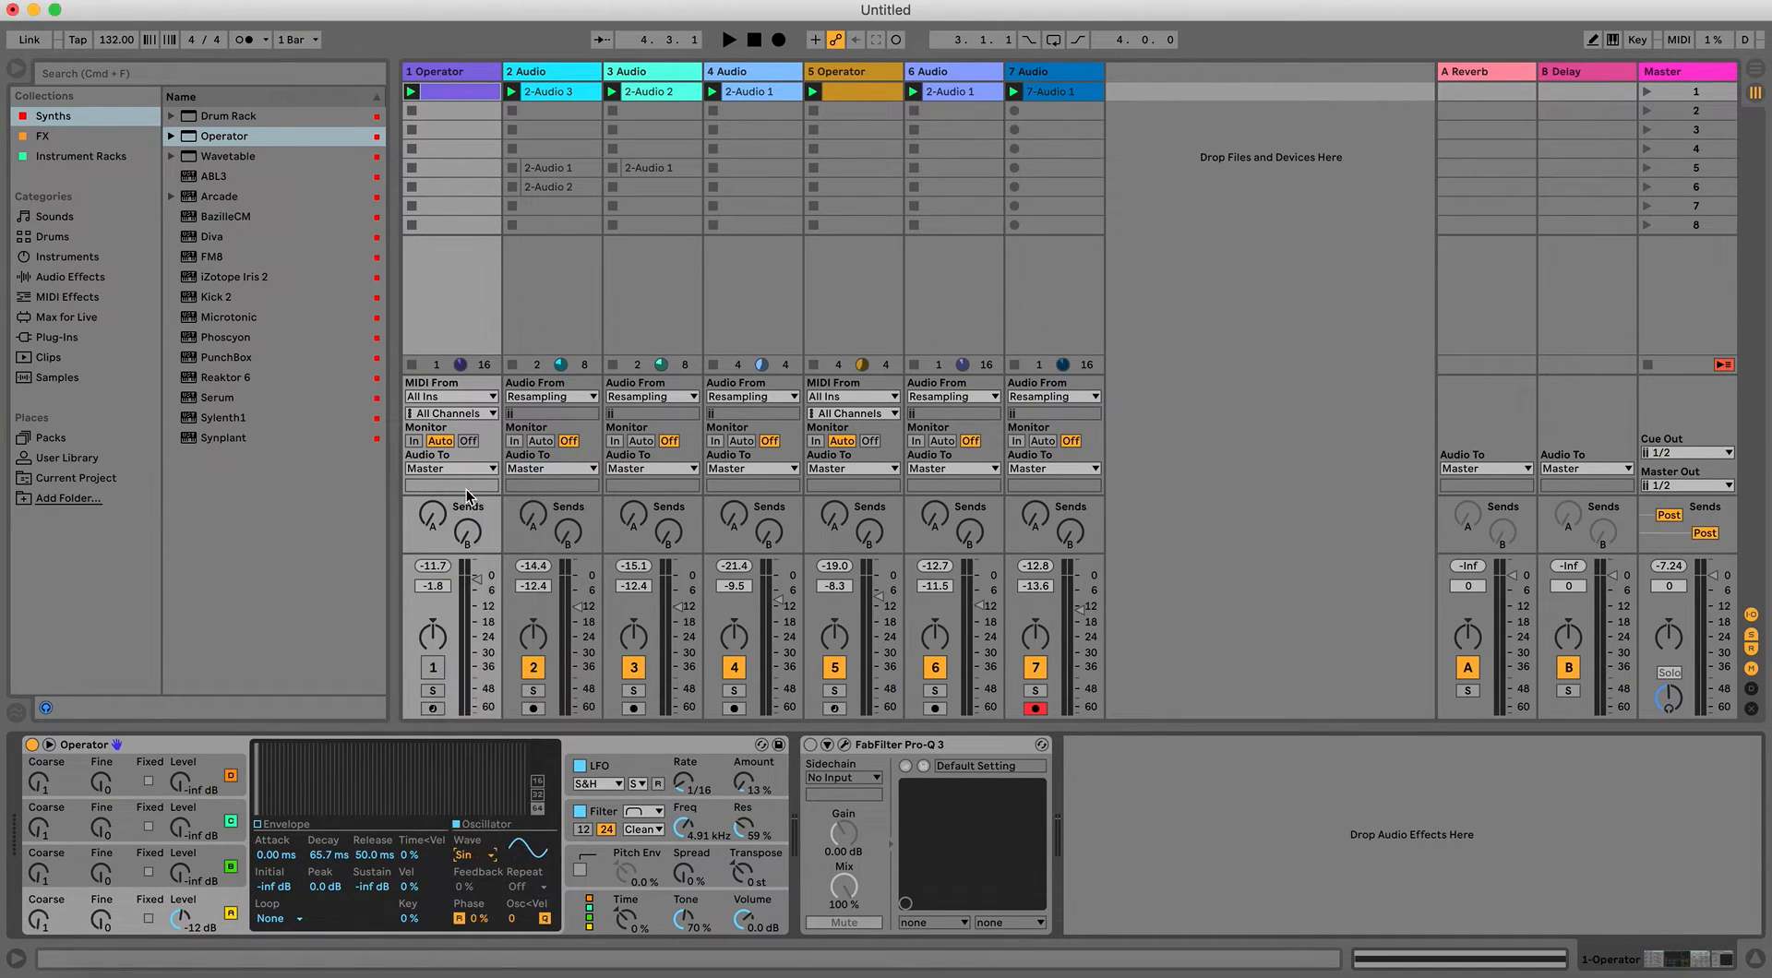
Set Operator's LFO to a triangle wave in the L range with a rate of 44.35.
{"action": "left_click", "coordinate": [591, 784]}
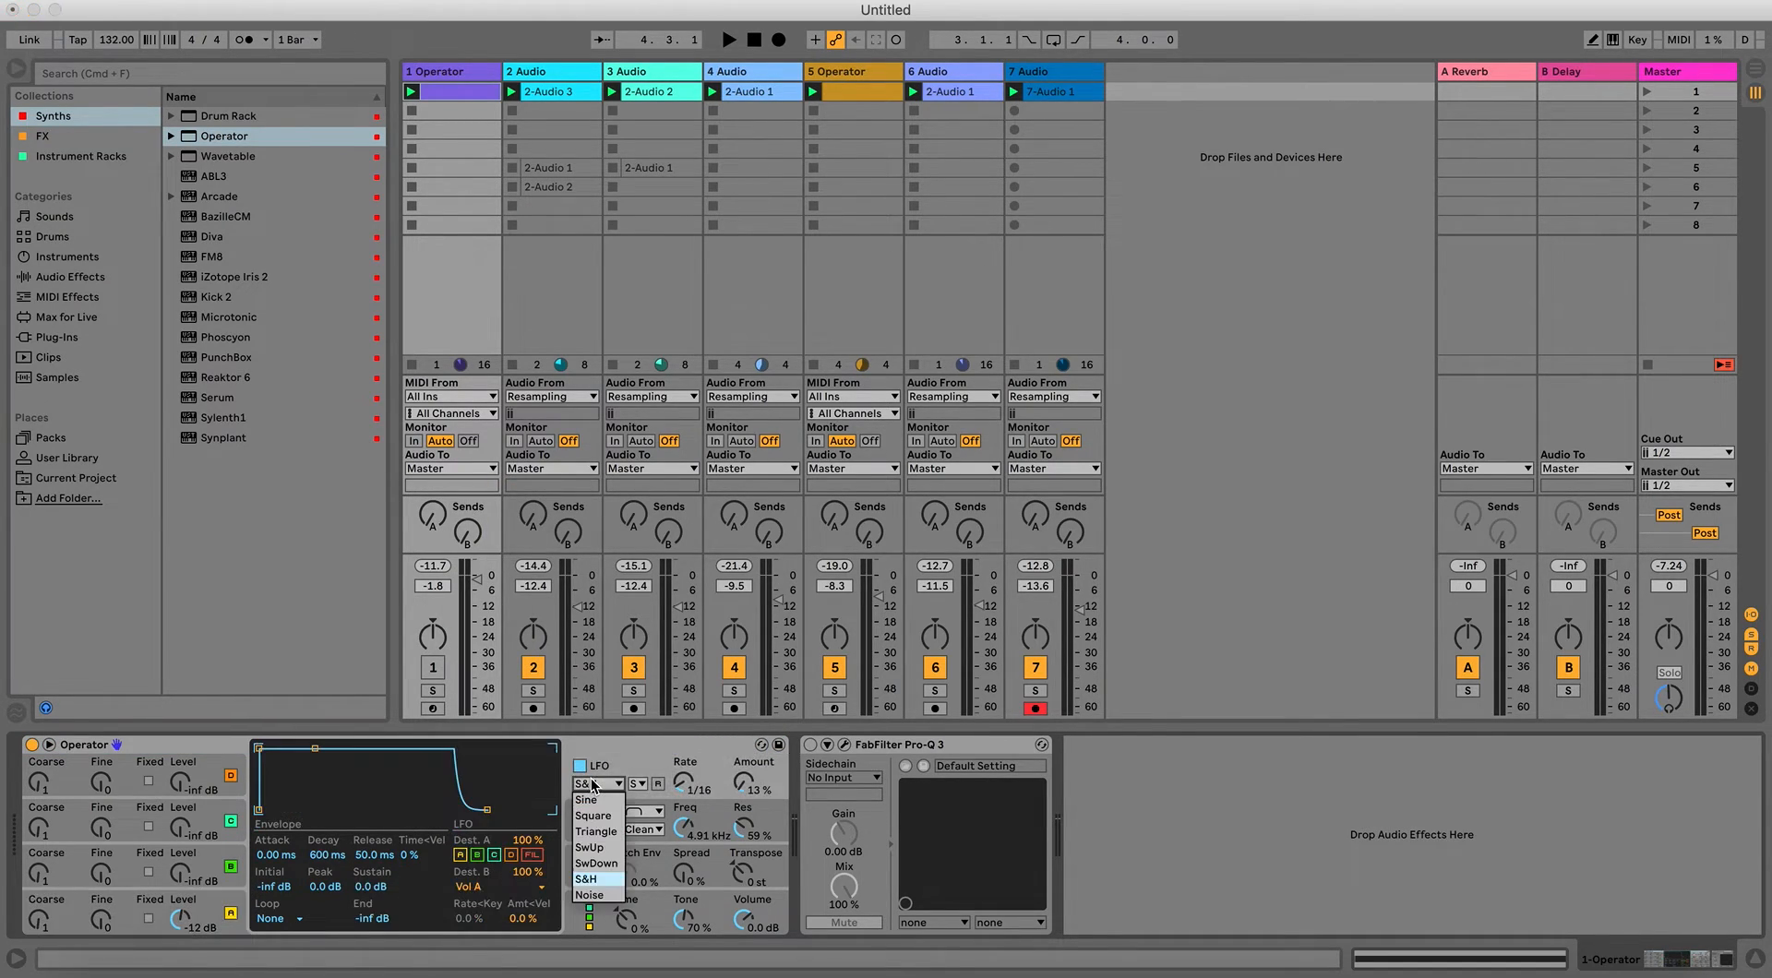
{"action": "left_click", "coordinate": [596, 831]}
{"action": "left_click", "coordinate": [637, 784]}
{"action": "left_click", "coordinate": [645, 806]}
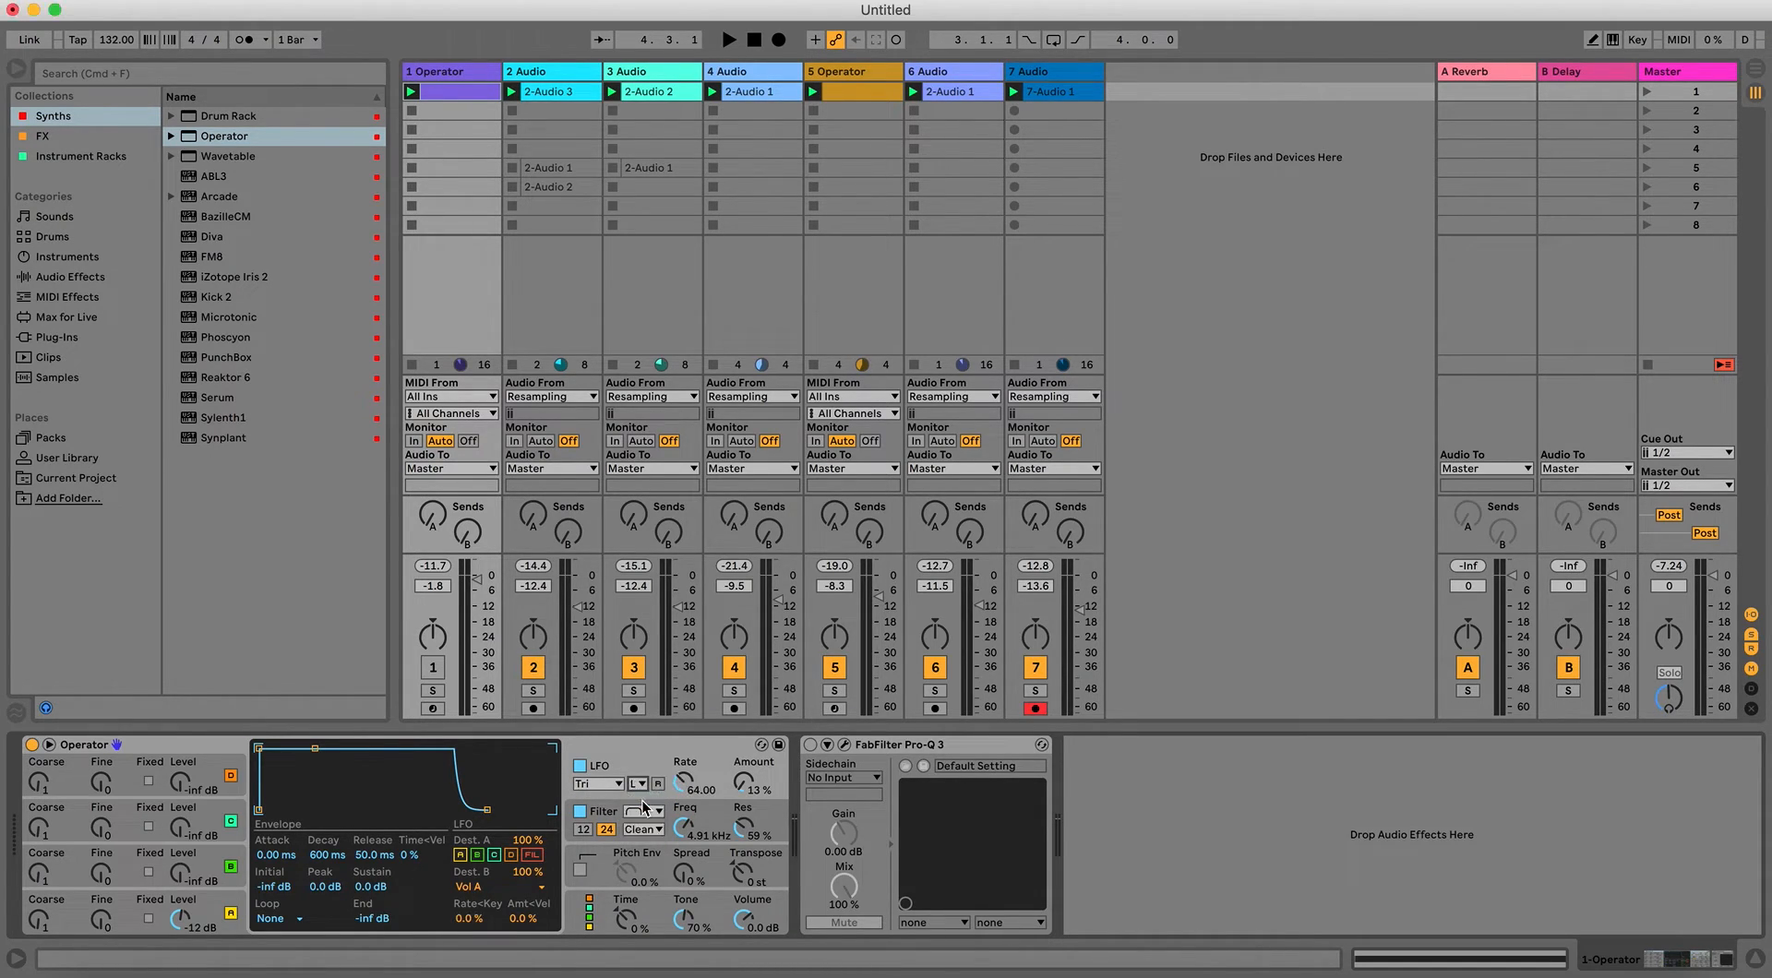
{"action": "left_click_drag", "start_coordinate": [683, 782], "coordinate": [683, 796]}
Set the LFO's destination B to Off.
{"action": "left_click", "coordinate": [476, 887]}
{"action": "left_click", "coordinate": [475, 891]}
{"action": "left_click", "coordinate": [476, 891]}
{"action": "left_click", "coordinate": [466, 528]}
Raise oscillator B's level to -17 dB, then solo track 1 and audition the sound.
{"action": "left_click", "coordinate": [218, 910]}
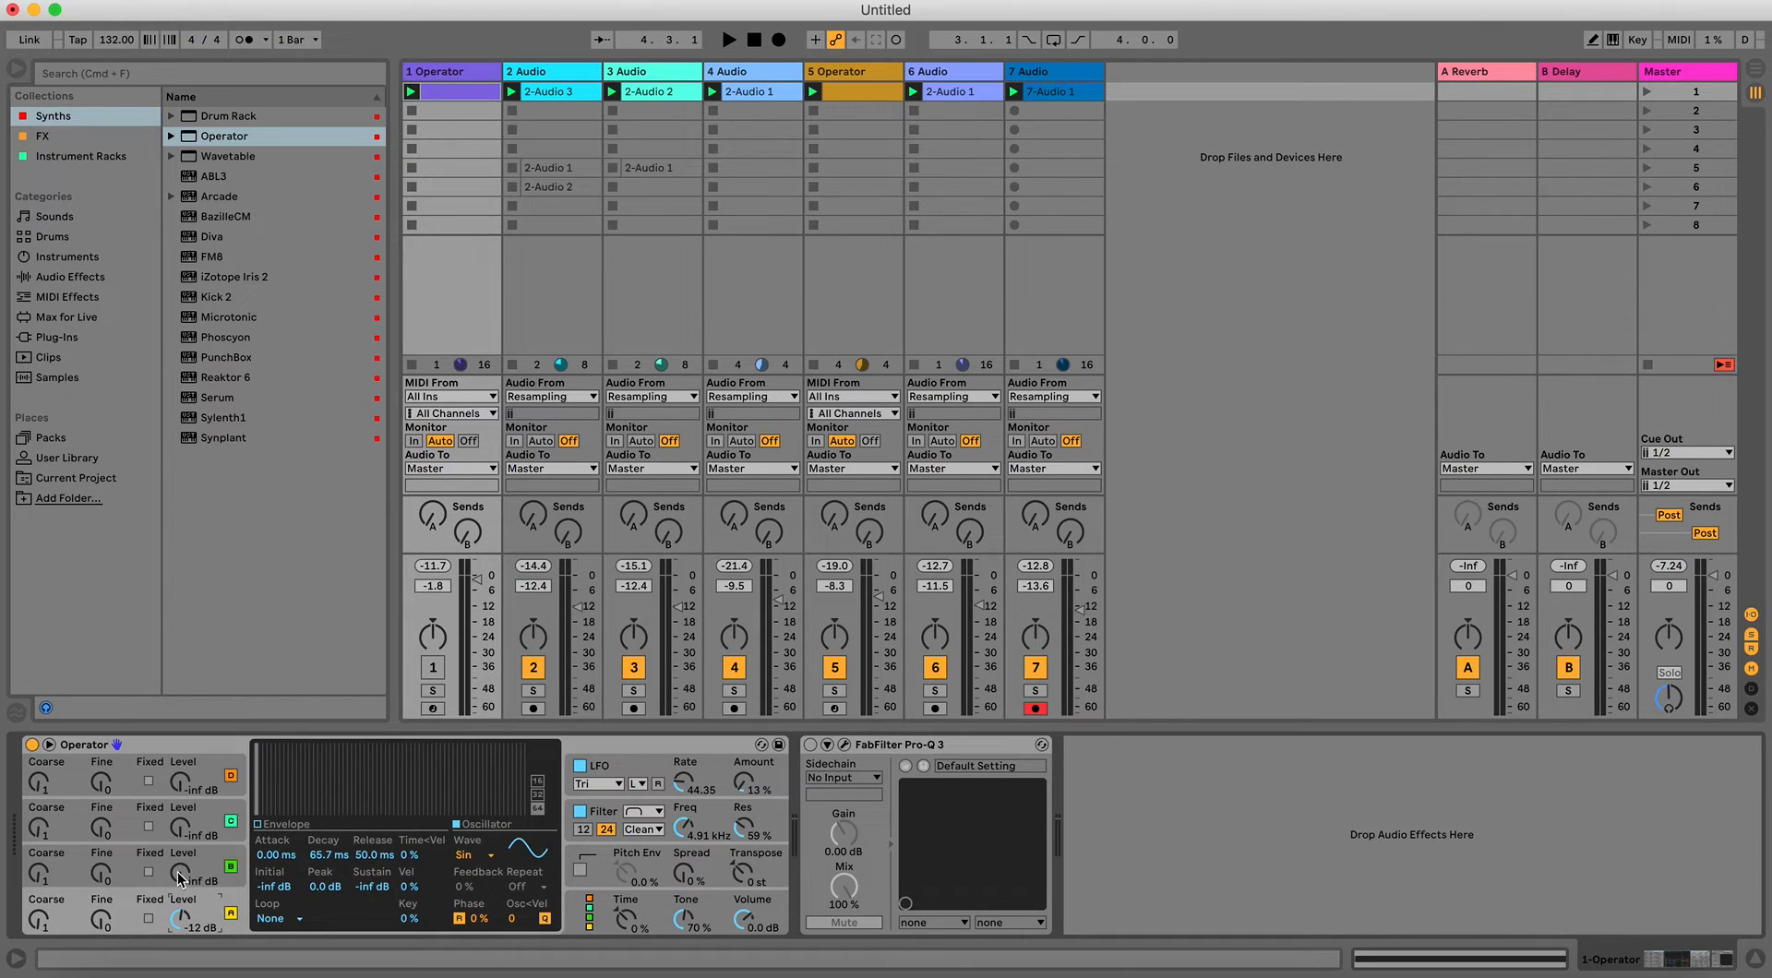
{"action": "left_click_drag", "start_coordinate": [181, 877], "coordinate": [181, 866]}
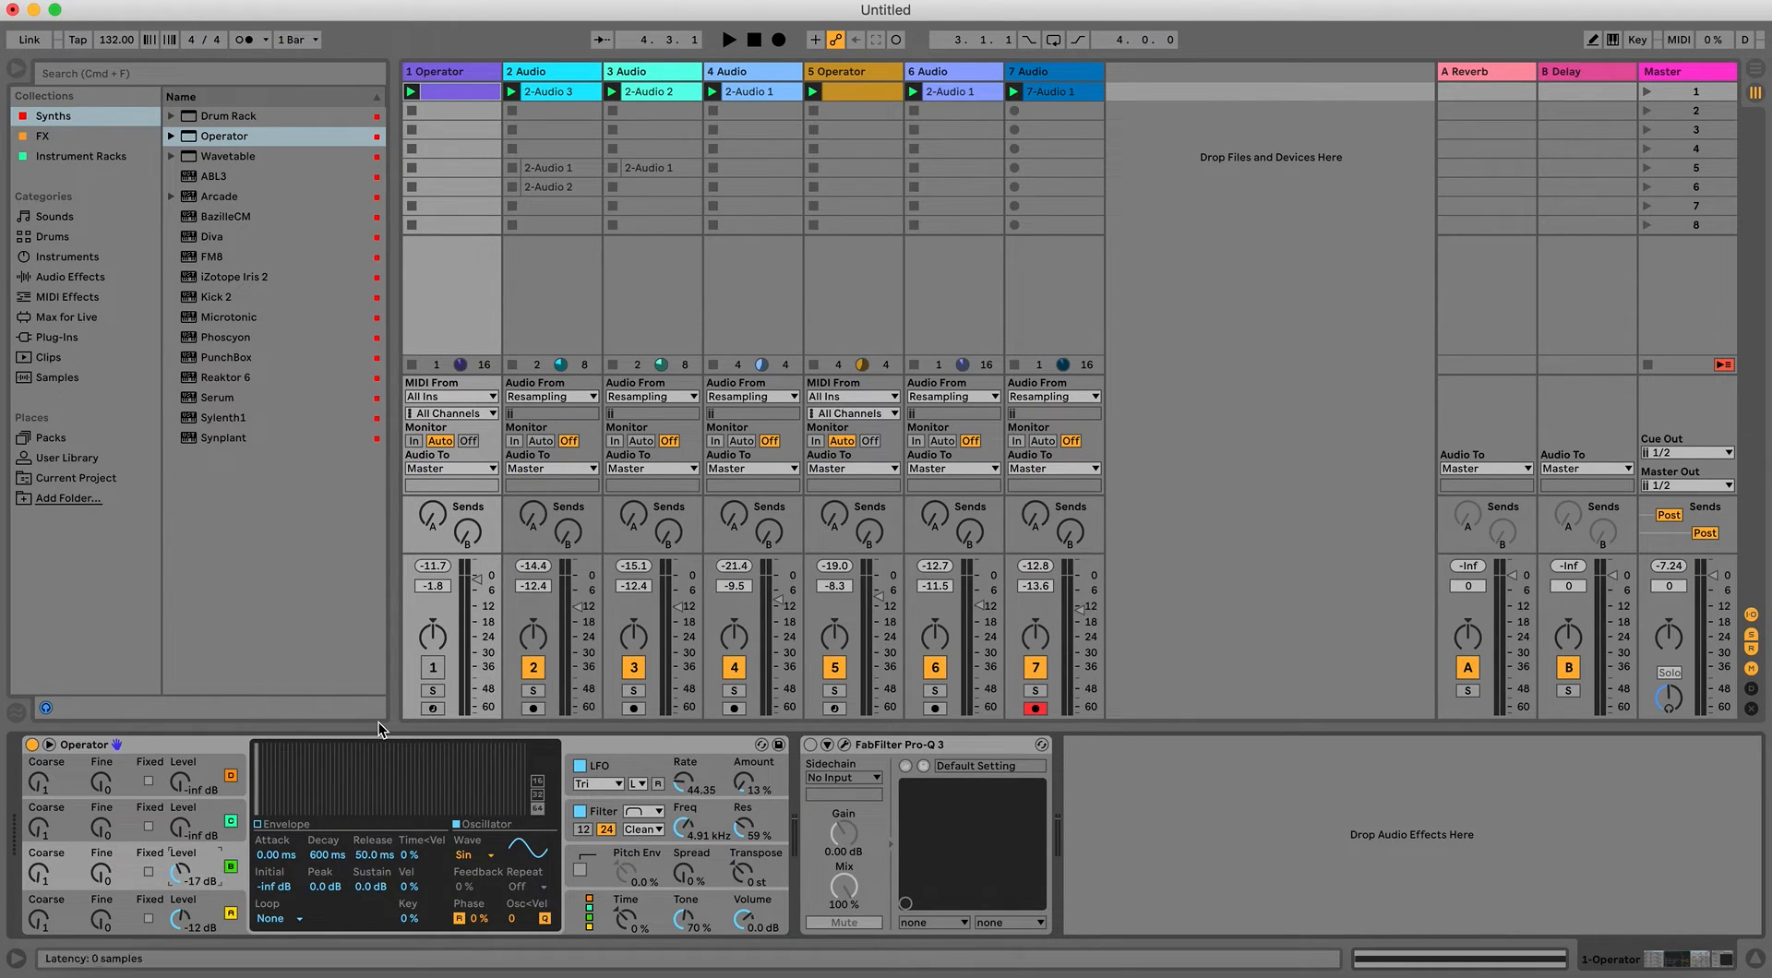
{"action": "left_click", "coordinate": [434, 707]}
{"action": "left_click", "coordinate": [433, 690]}
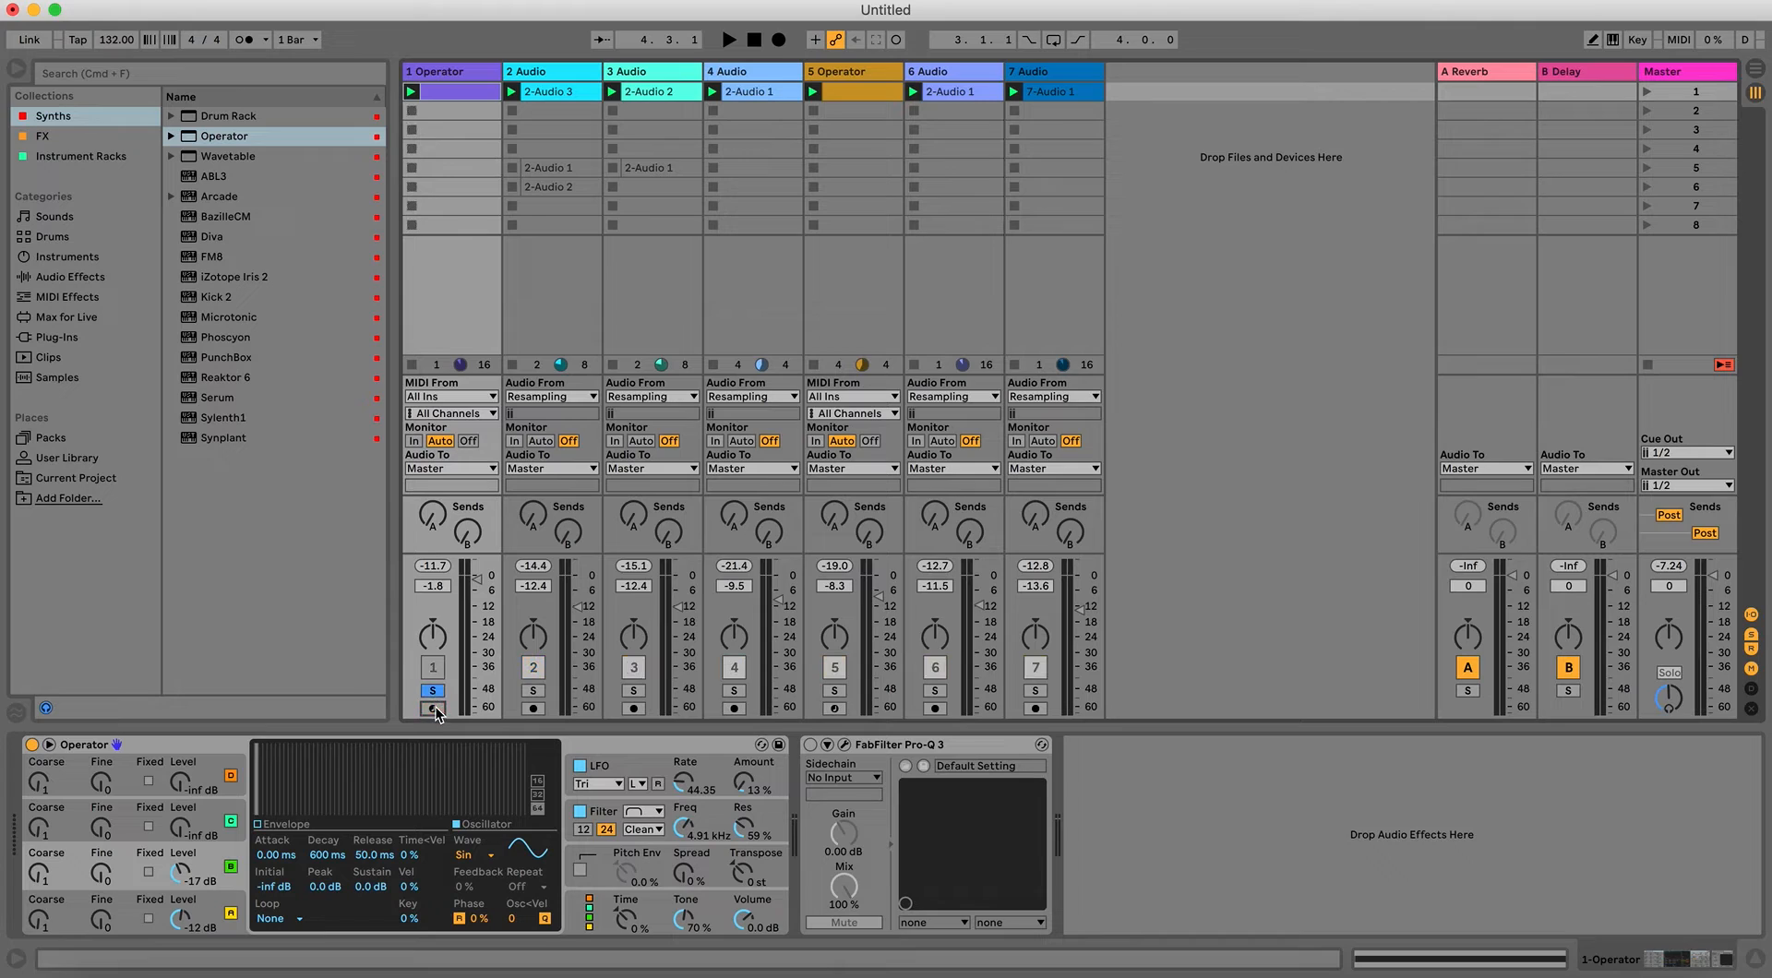
{"action": "key", "text": "space"}
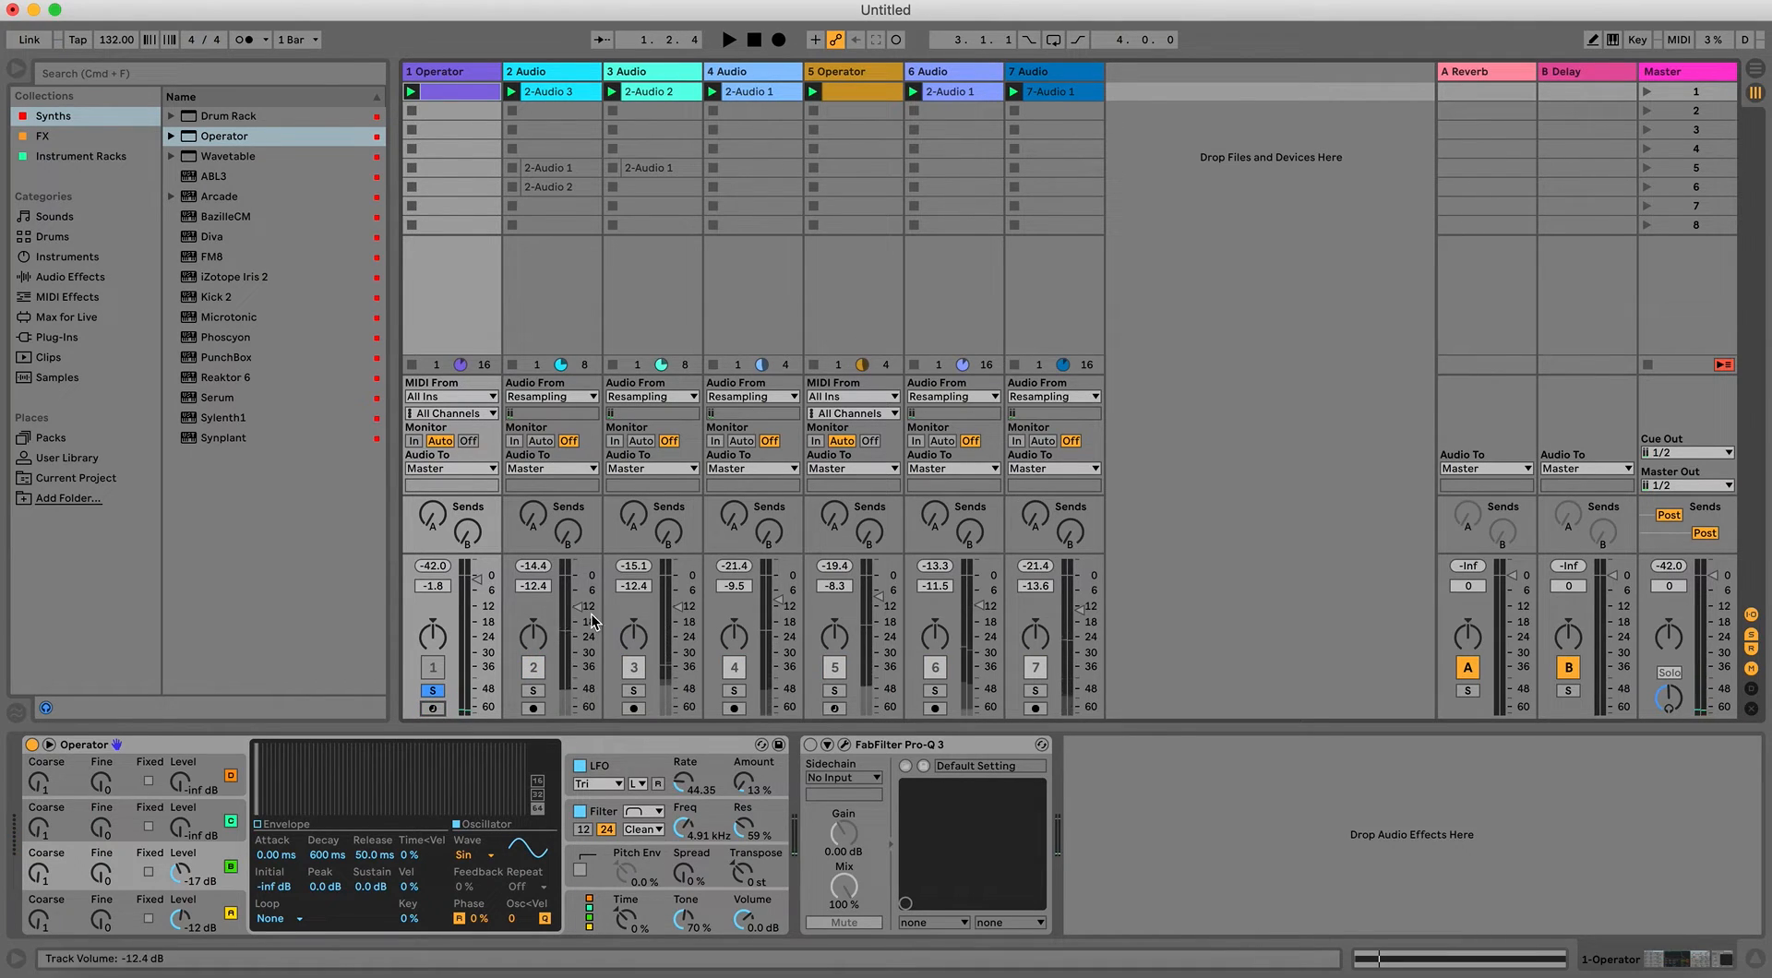
Turn off the filter and shape oscillator A's envelope with 72.0 ms attack, 120 ms decay, 0.0 dB sustain and 2.29 s release.
{"action": "left_click", "coordinate": [655, 909]}
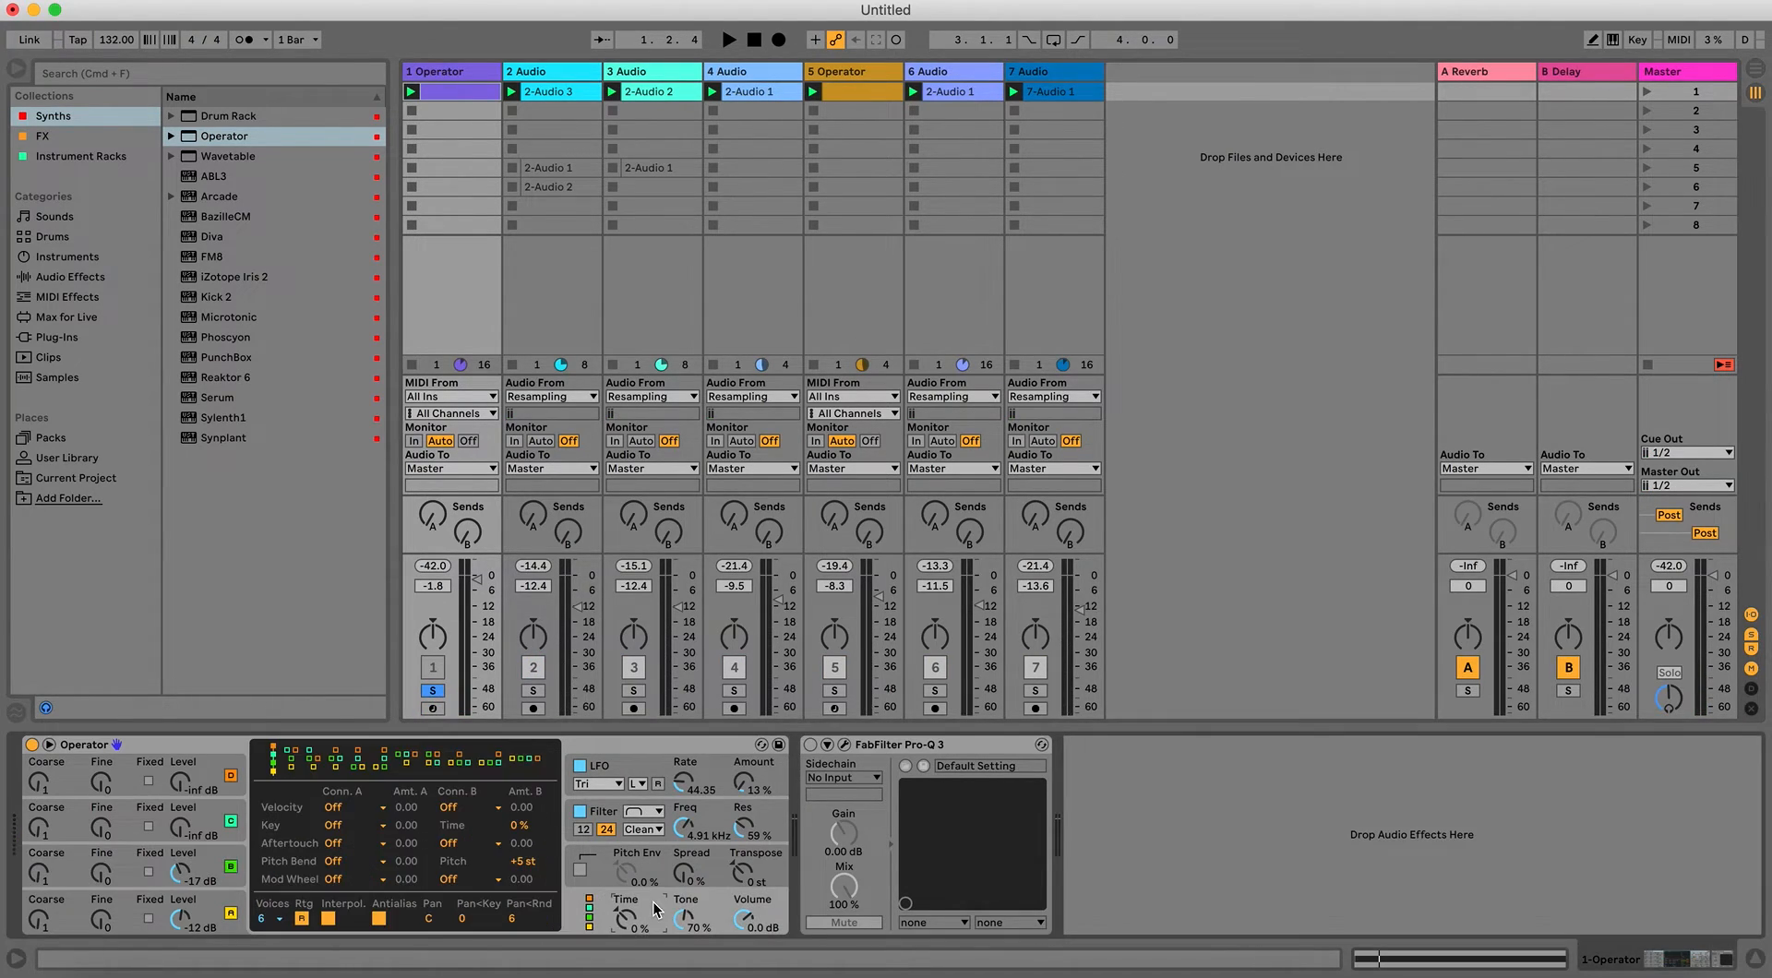
{"action": "left_click", "coordinate": [579, 811]}
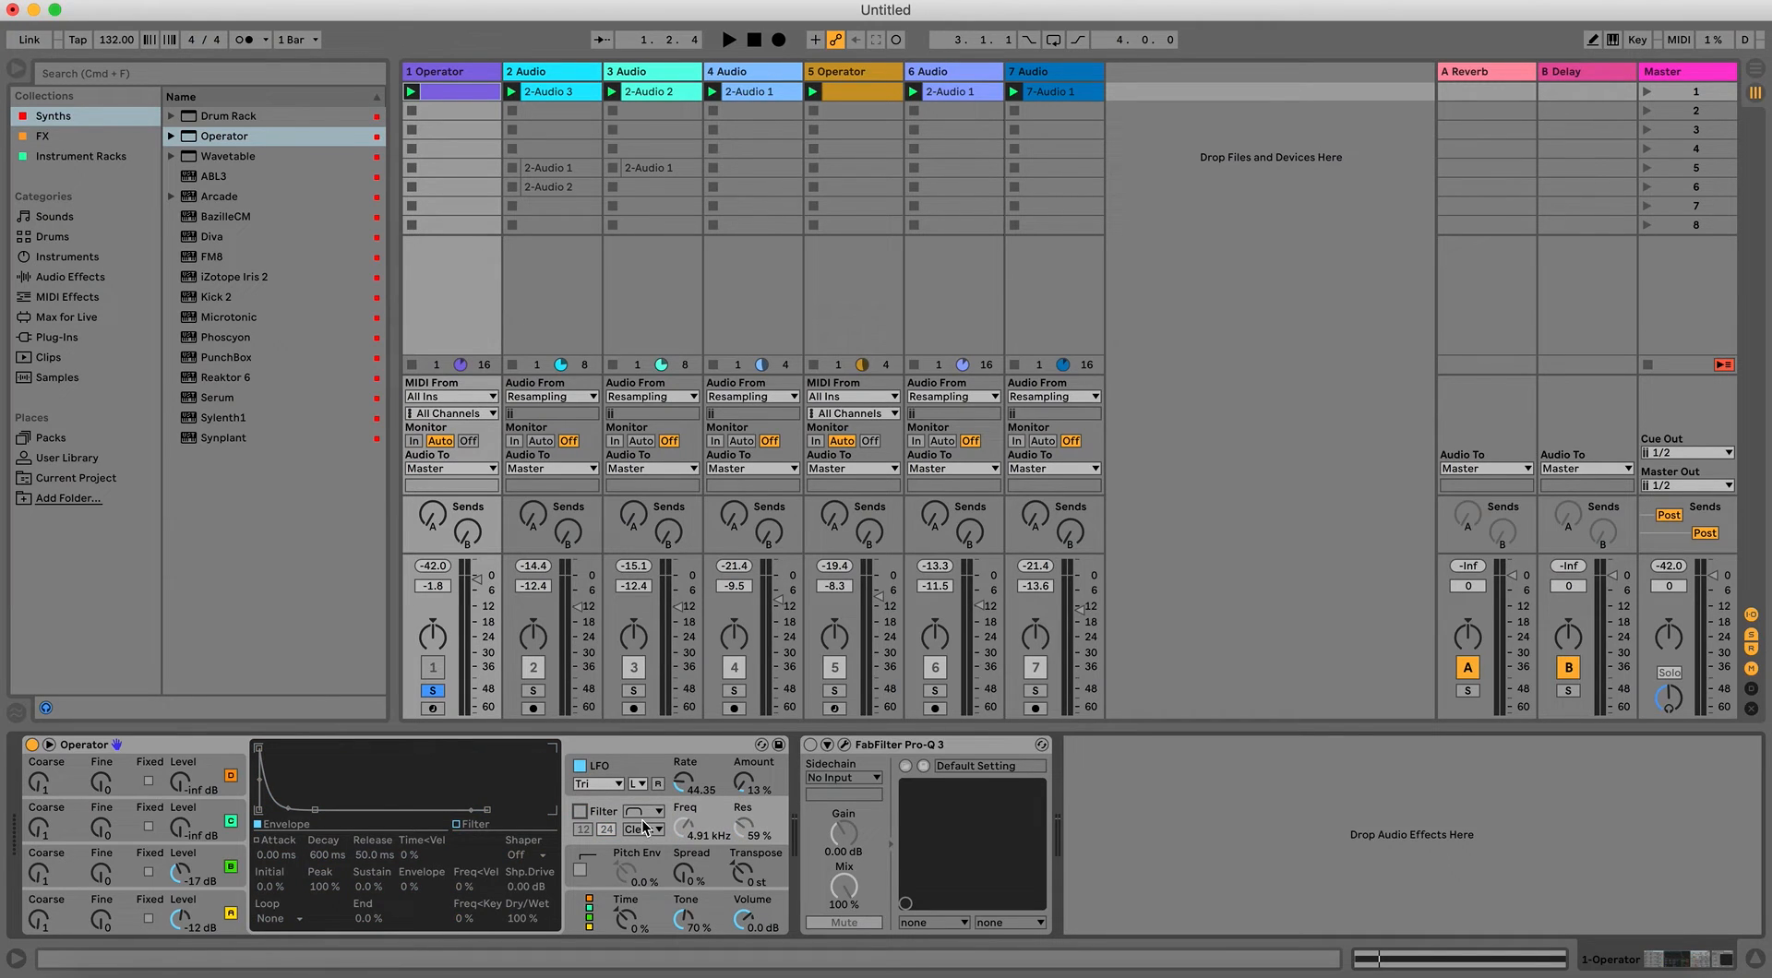
{"action": "left_click", "coordinate": [205, 914]}
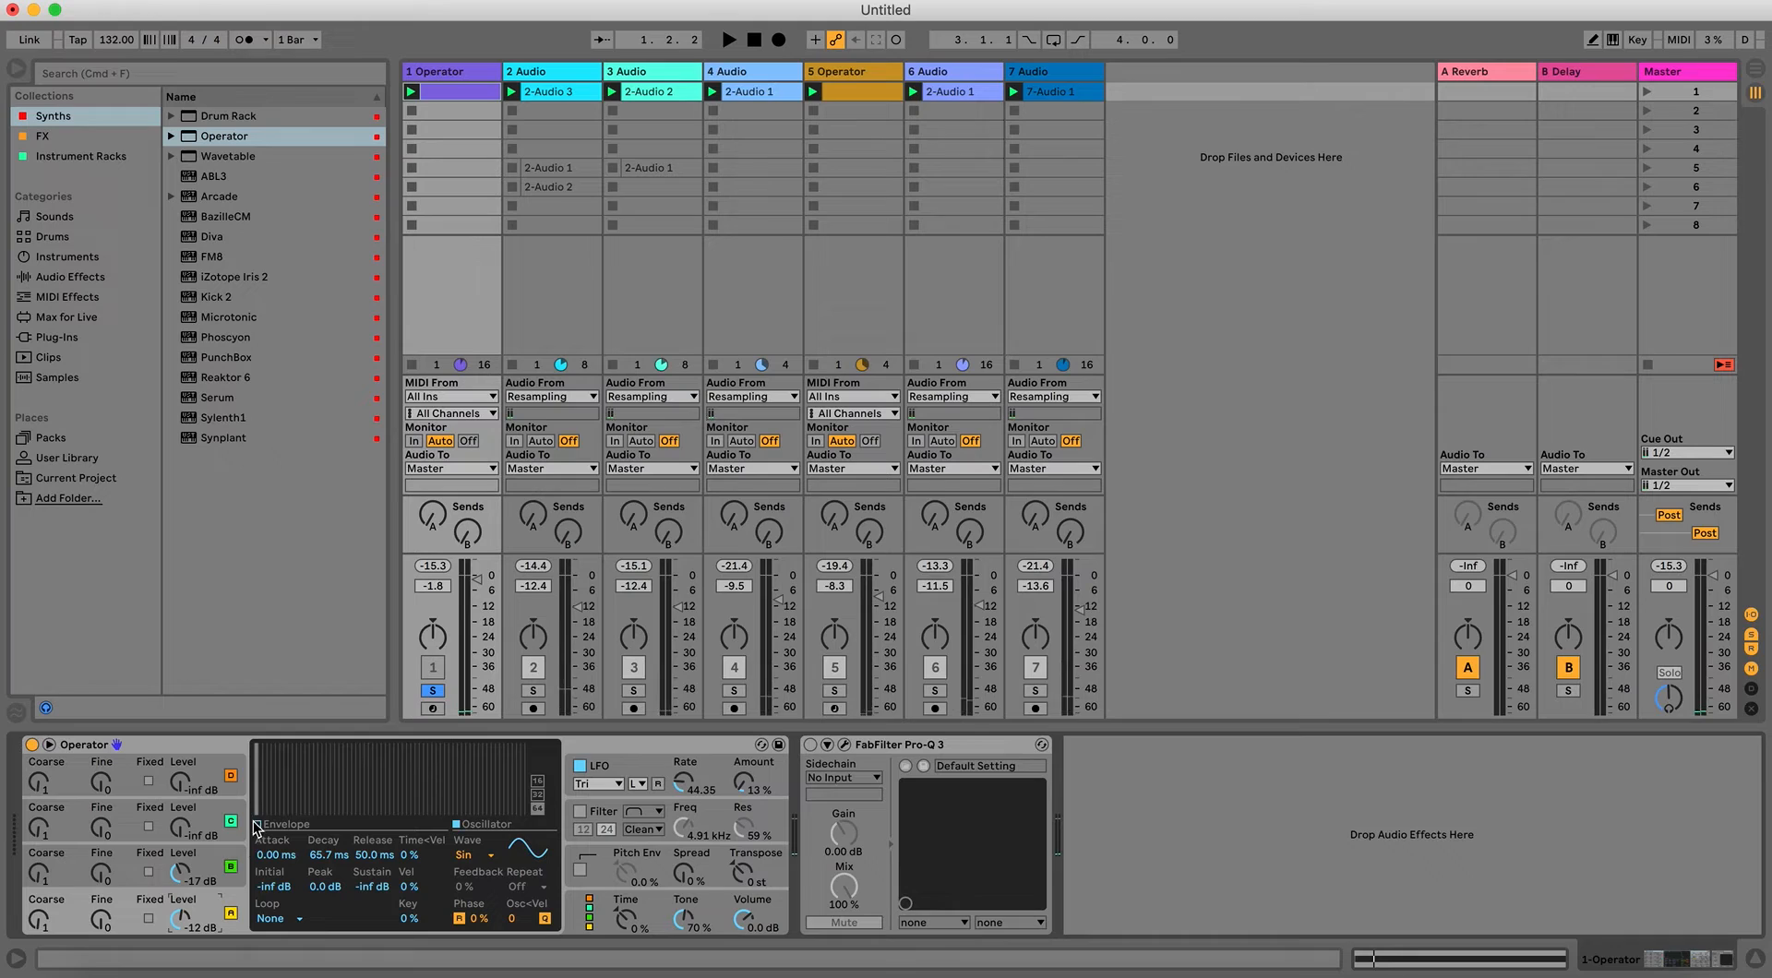
{"action": "left_click", "coordinate": [301, 826]}
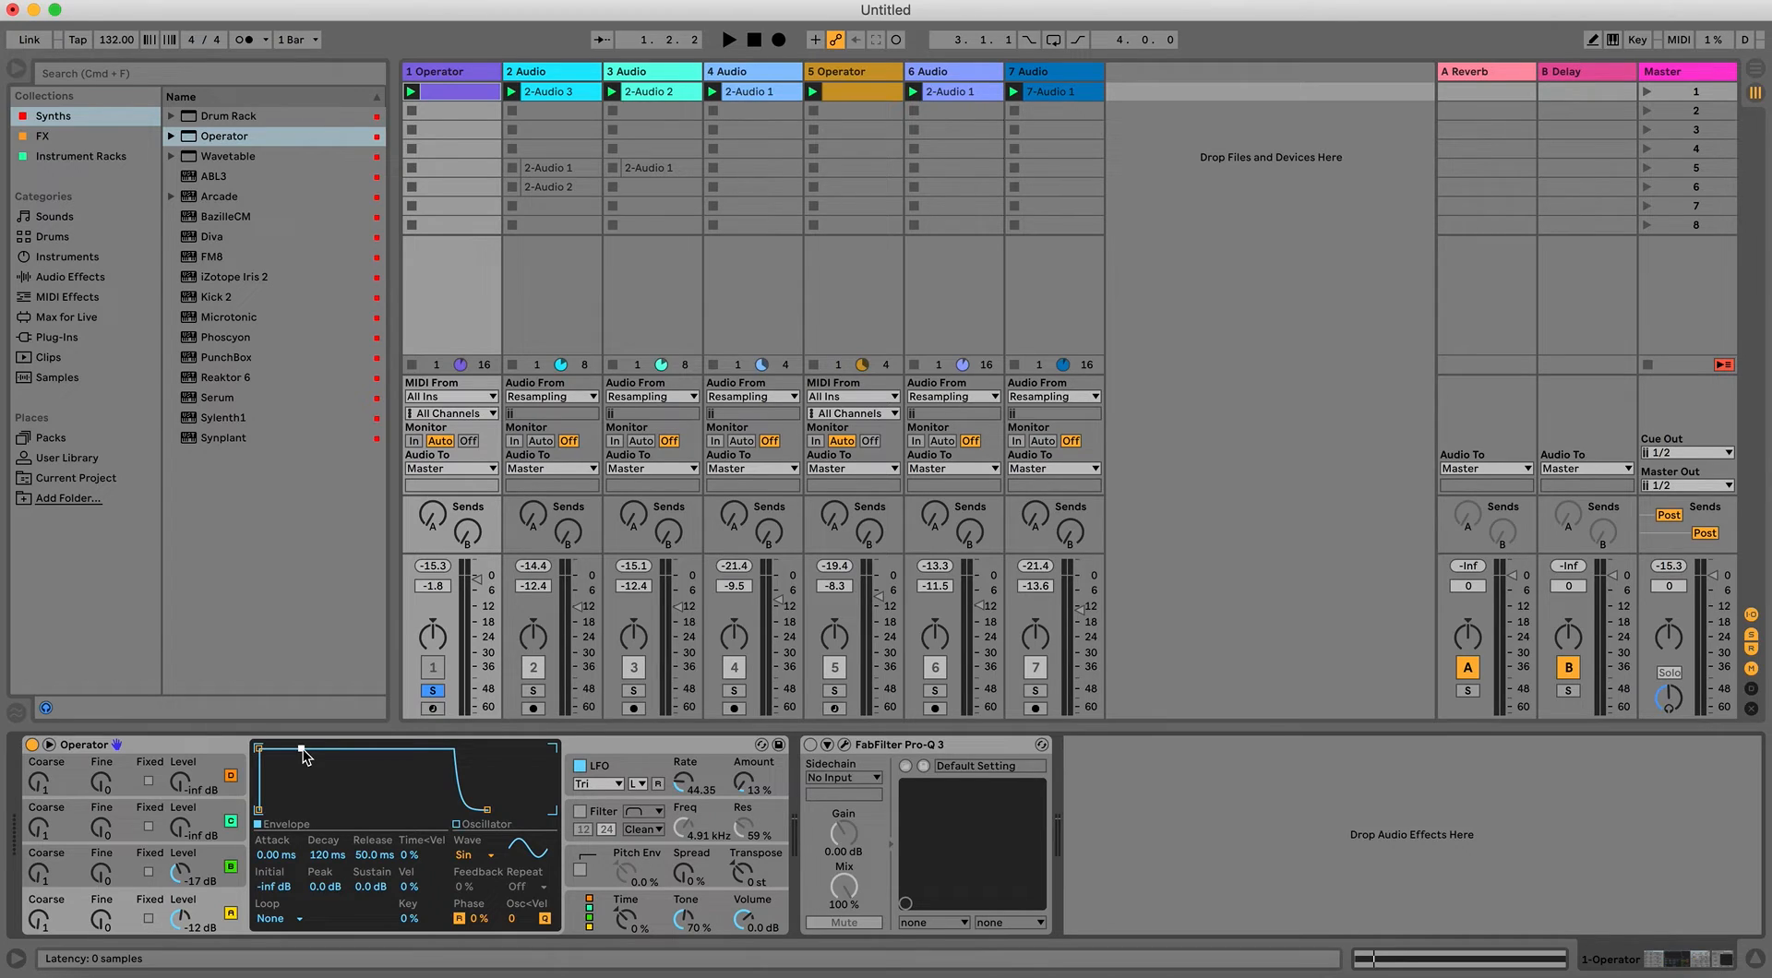
{"action": "left_click_drag", "start_coordinate": [259, 749], "coordinate": [311, 749]}
{"action": "left_click_drag", "start_coordinate": [486, 809], "coordinate": [521, 809]}
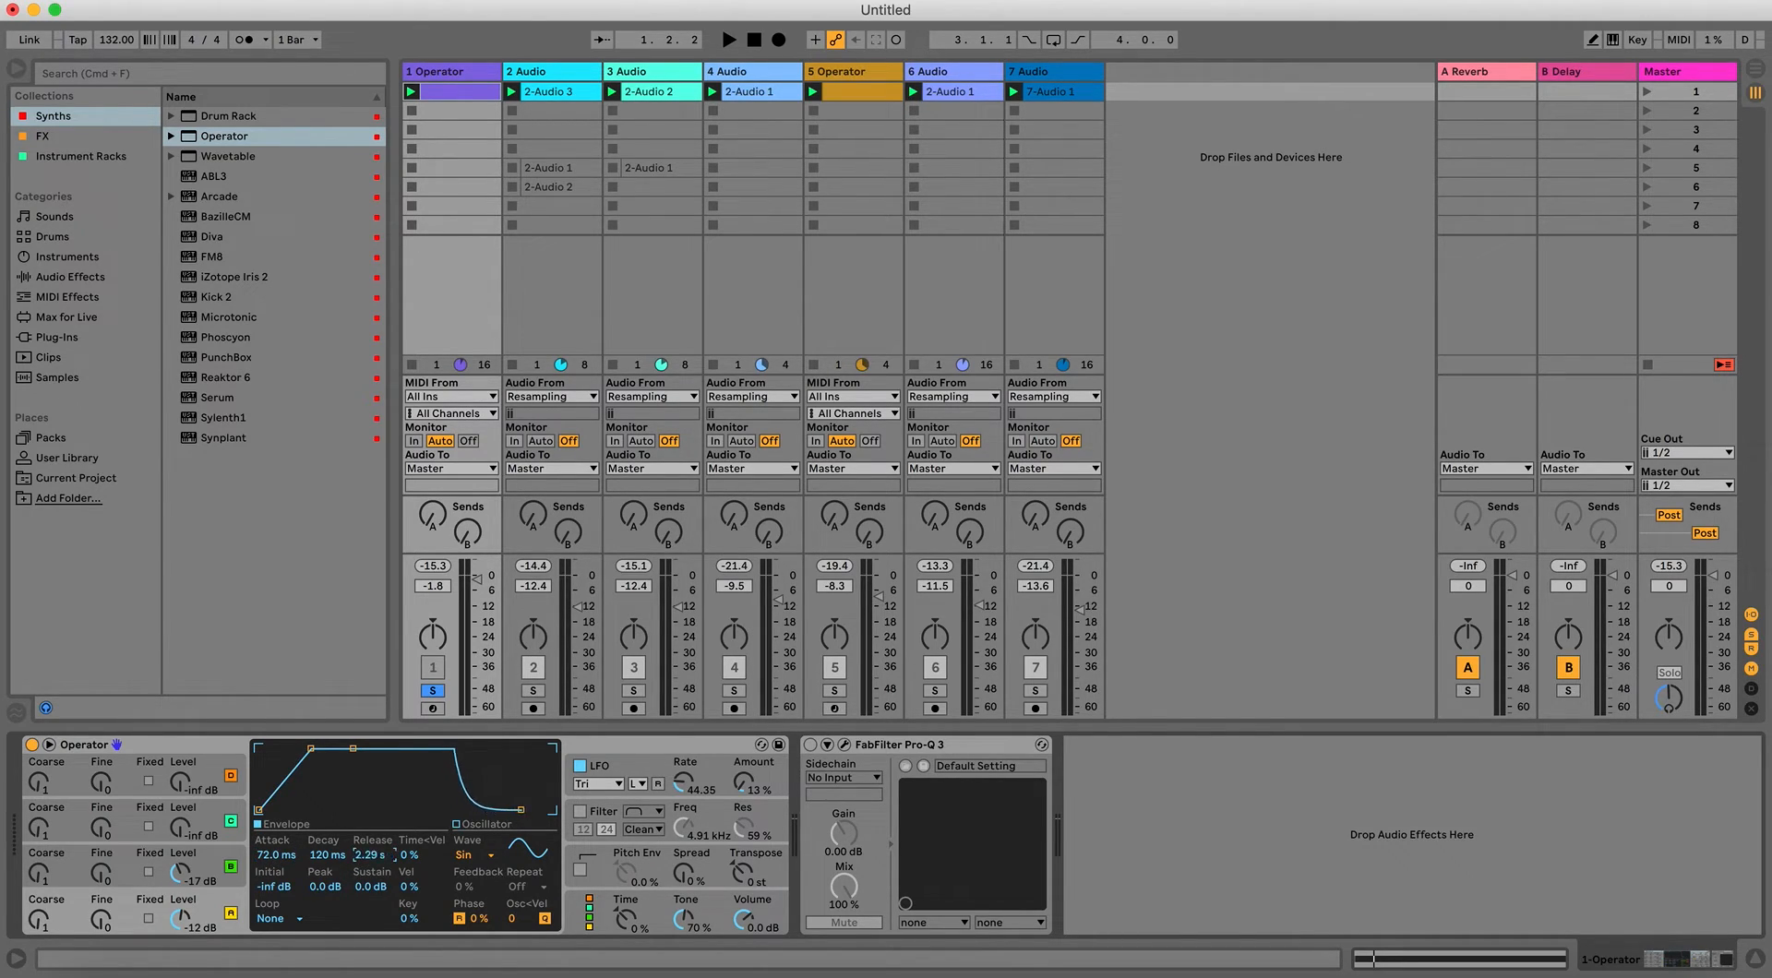
Audition the soloed track 1 and lower its volume to -8.0 dB.
{"action": "key", "text": "space"}
{"action": "key", "text": "space"}
{"action": "left_click_drag", "start_coordinate": [478, 580], "coordinate": [477, 596]}
{"action": "key", "text": "space"}
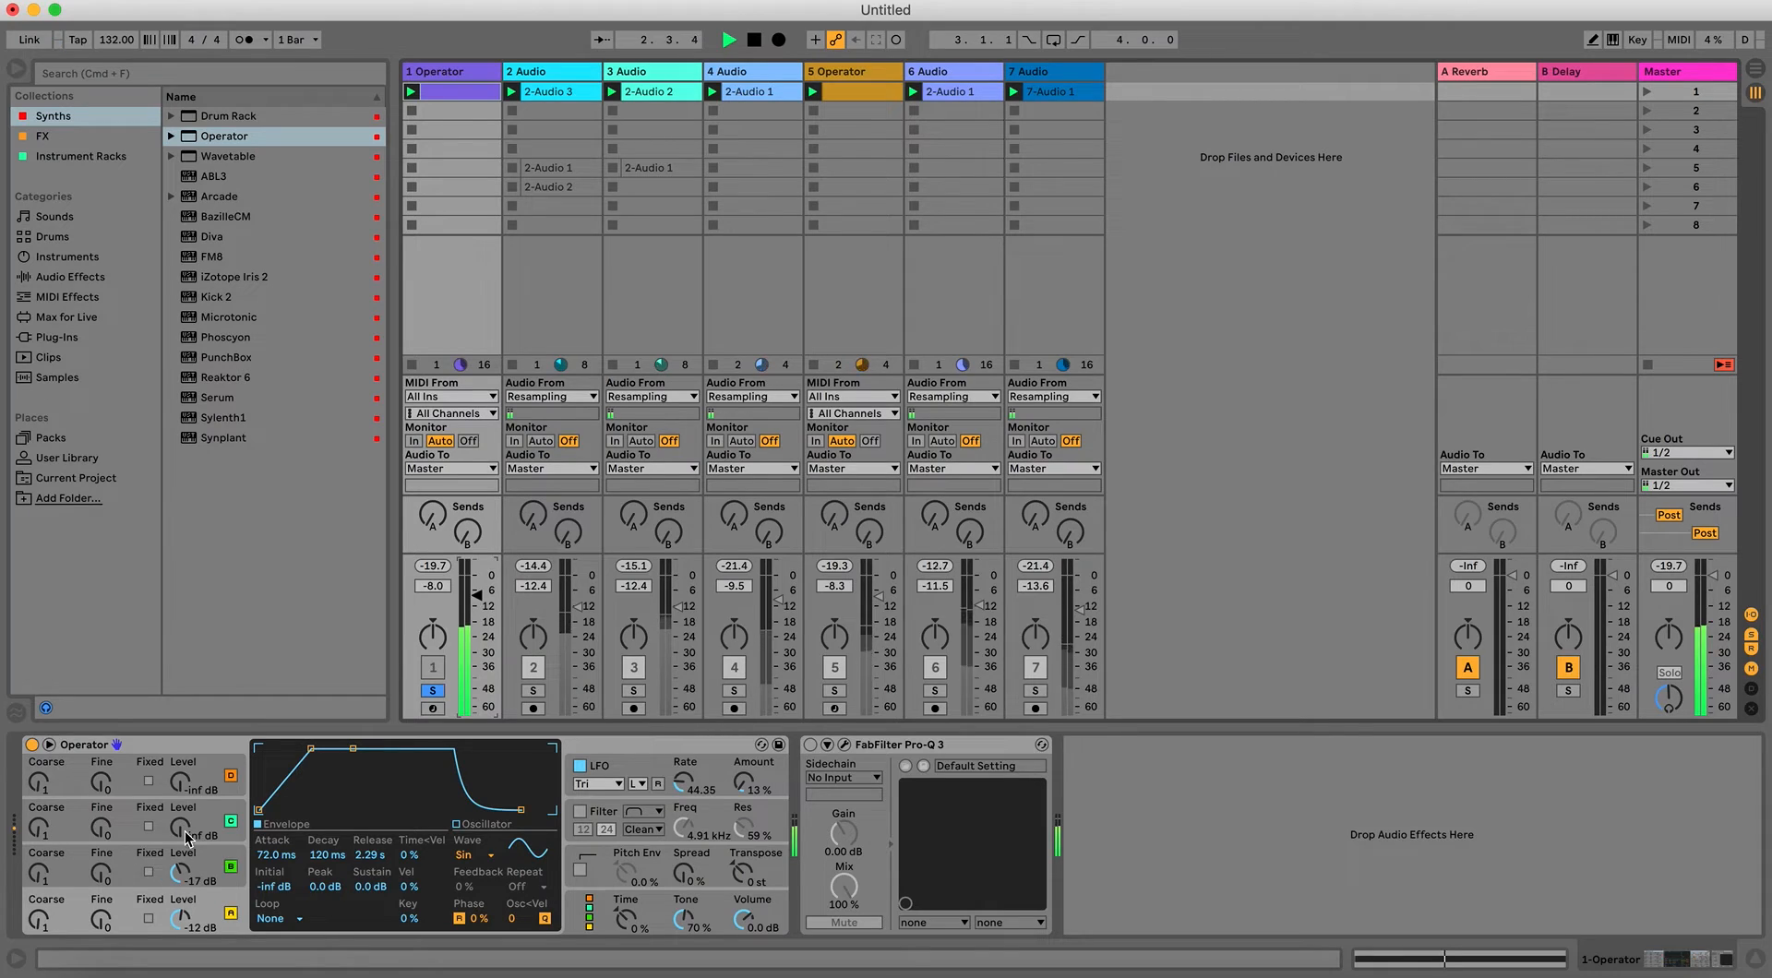
{"action": "key", "text": "space"}
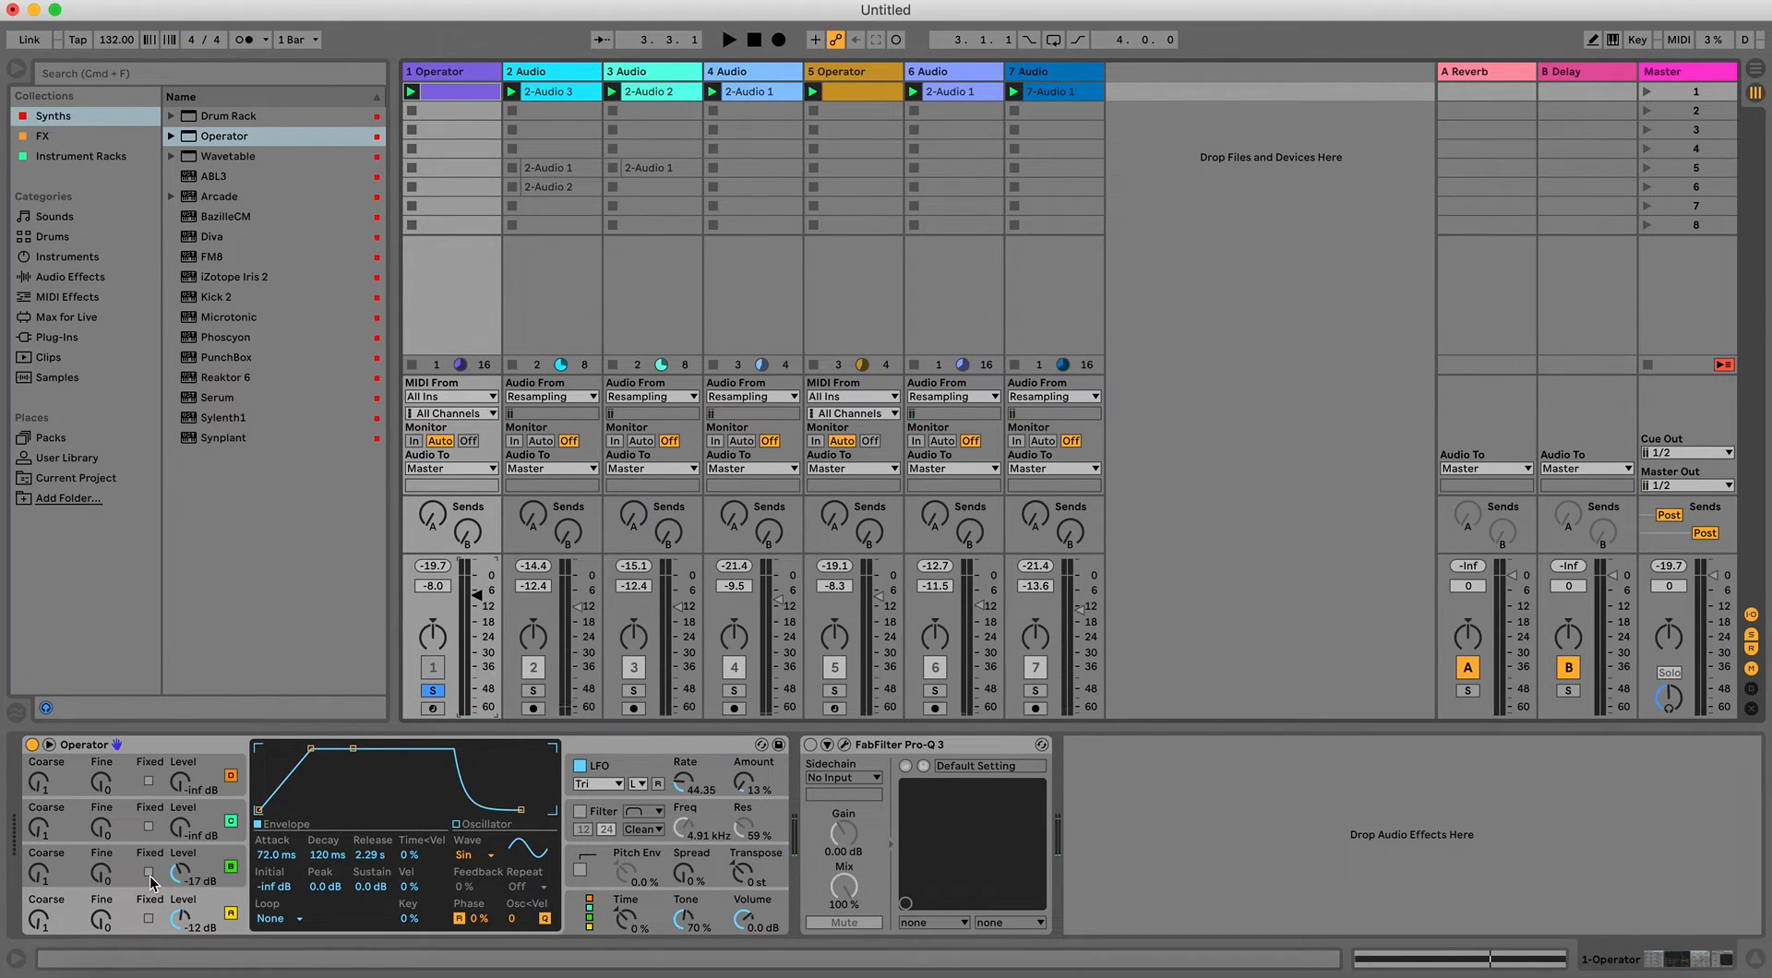
Set oscillator B's coarse tuning to 3 and oscillator C's level to -31 dB, auditioning the changes.
{"action": "left_click", "coordinate": [46, 875]}
{"action": "key", "text": "space"}
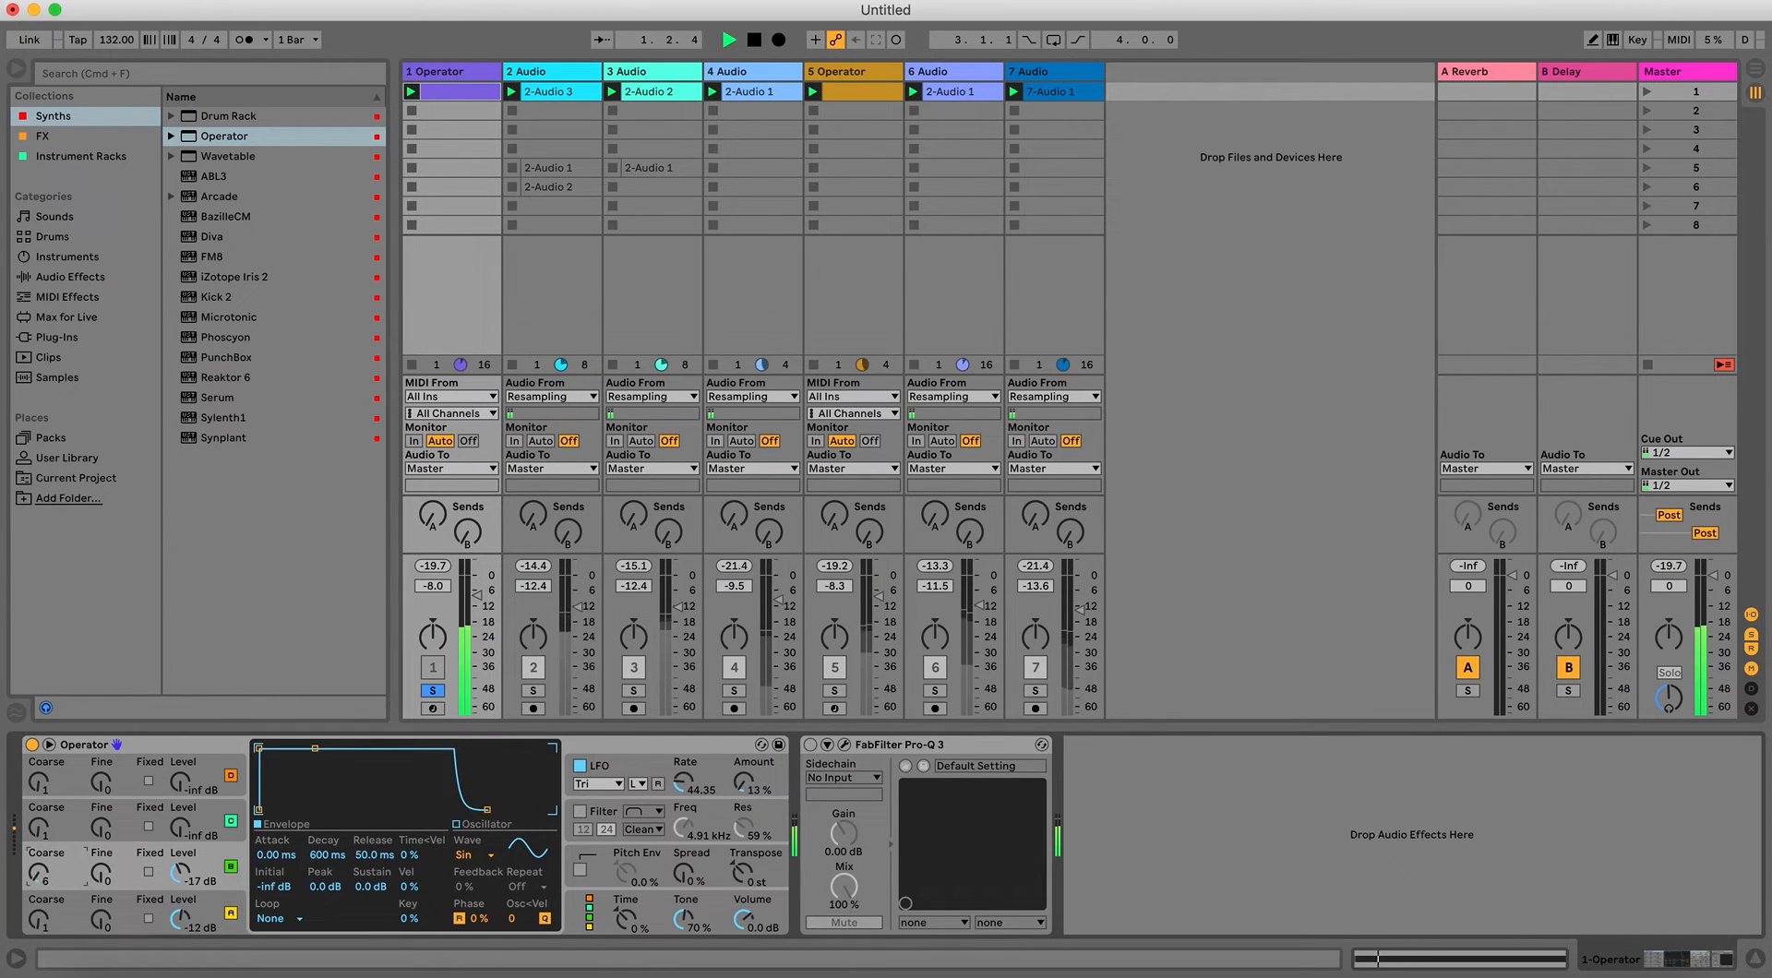
{"action": "key", "text": "space"}
{"action": "left_click_drag", "start_coordinate": [42, 875], "coordinate": [188, 843]}
{"action": "key", "text": "space"}
{"action": "key", "text": "space"}
Switch Operator to a branching oscillator algorithm and set oscillator C's level to -30 dB during playback.
{"action": "left_click", "coordinate": [591, 914]}
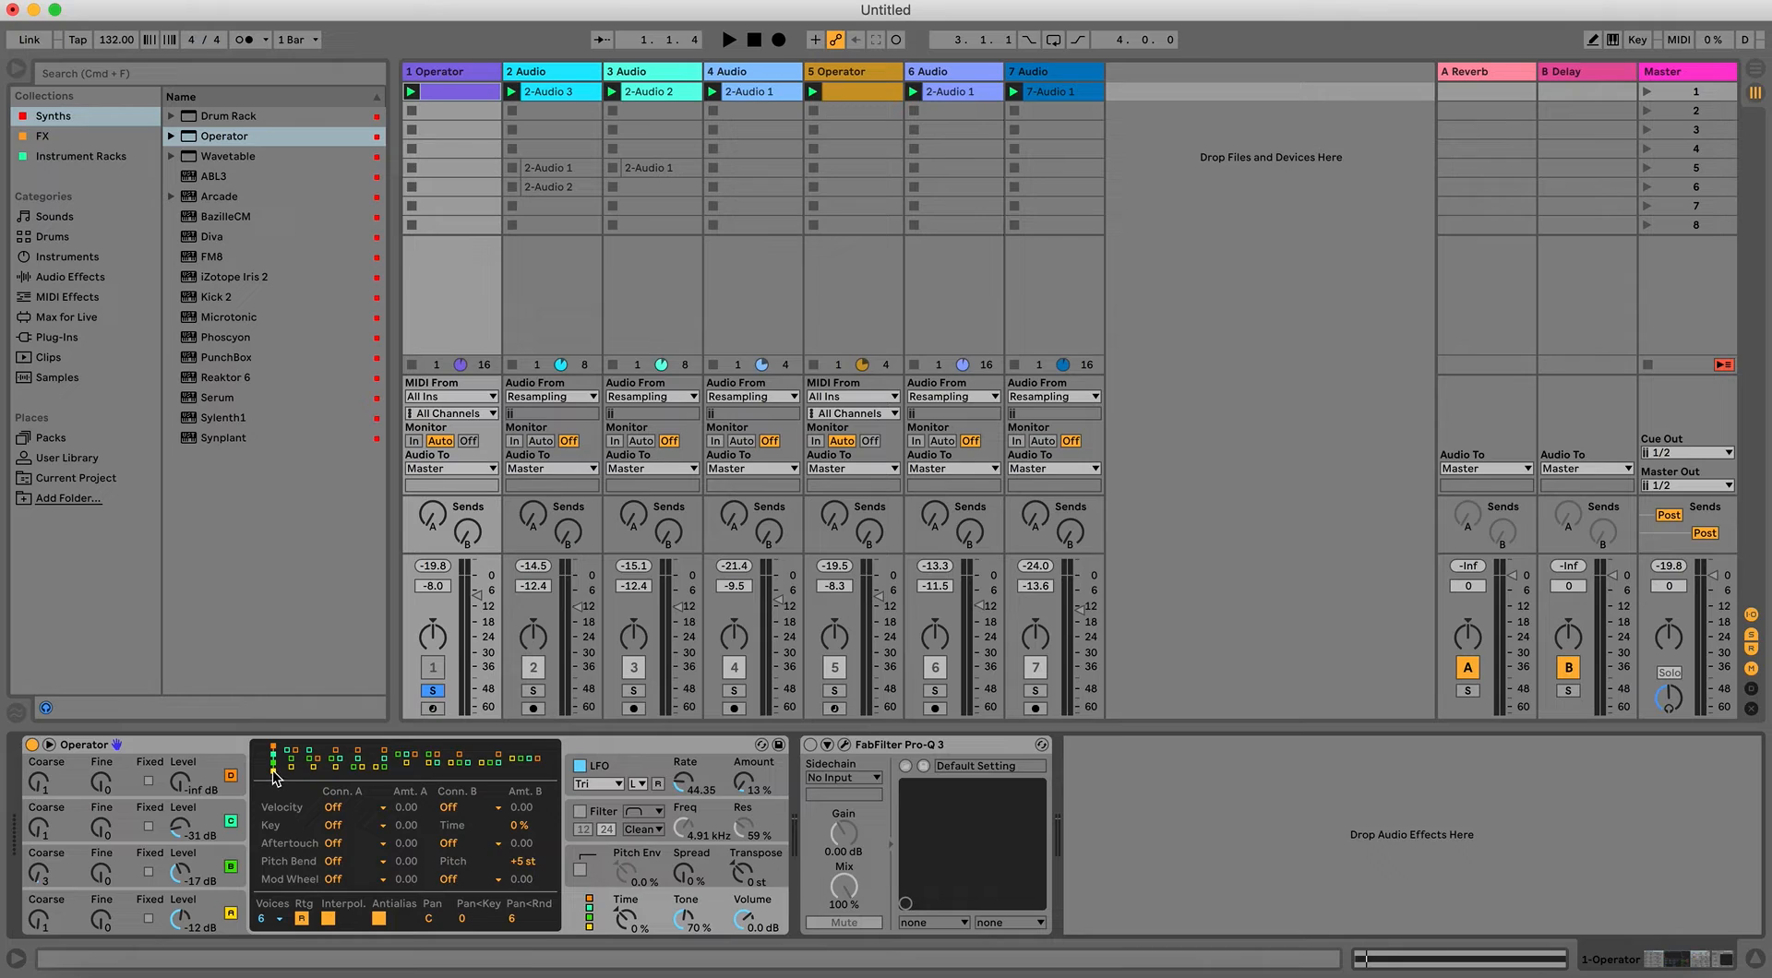
{"action": "left_click", "coordinate": [382, 766]}
{"action": "left_click", "coordinate": [210, 864]}
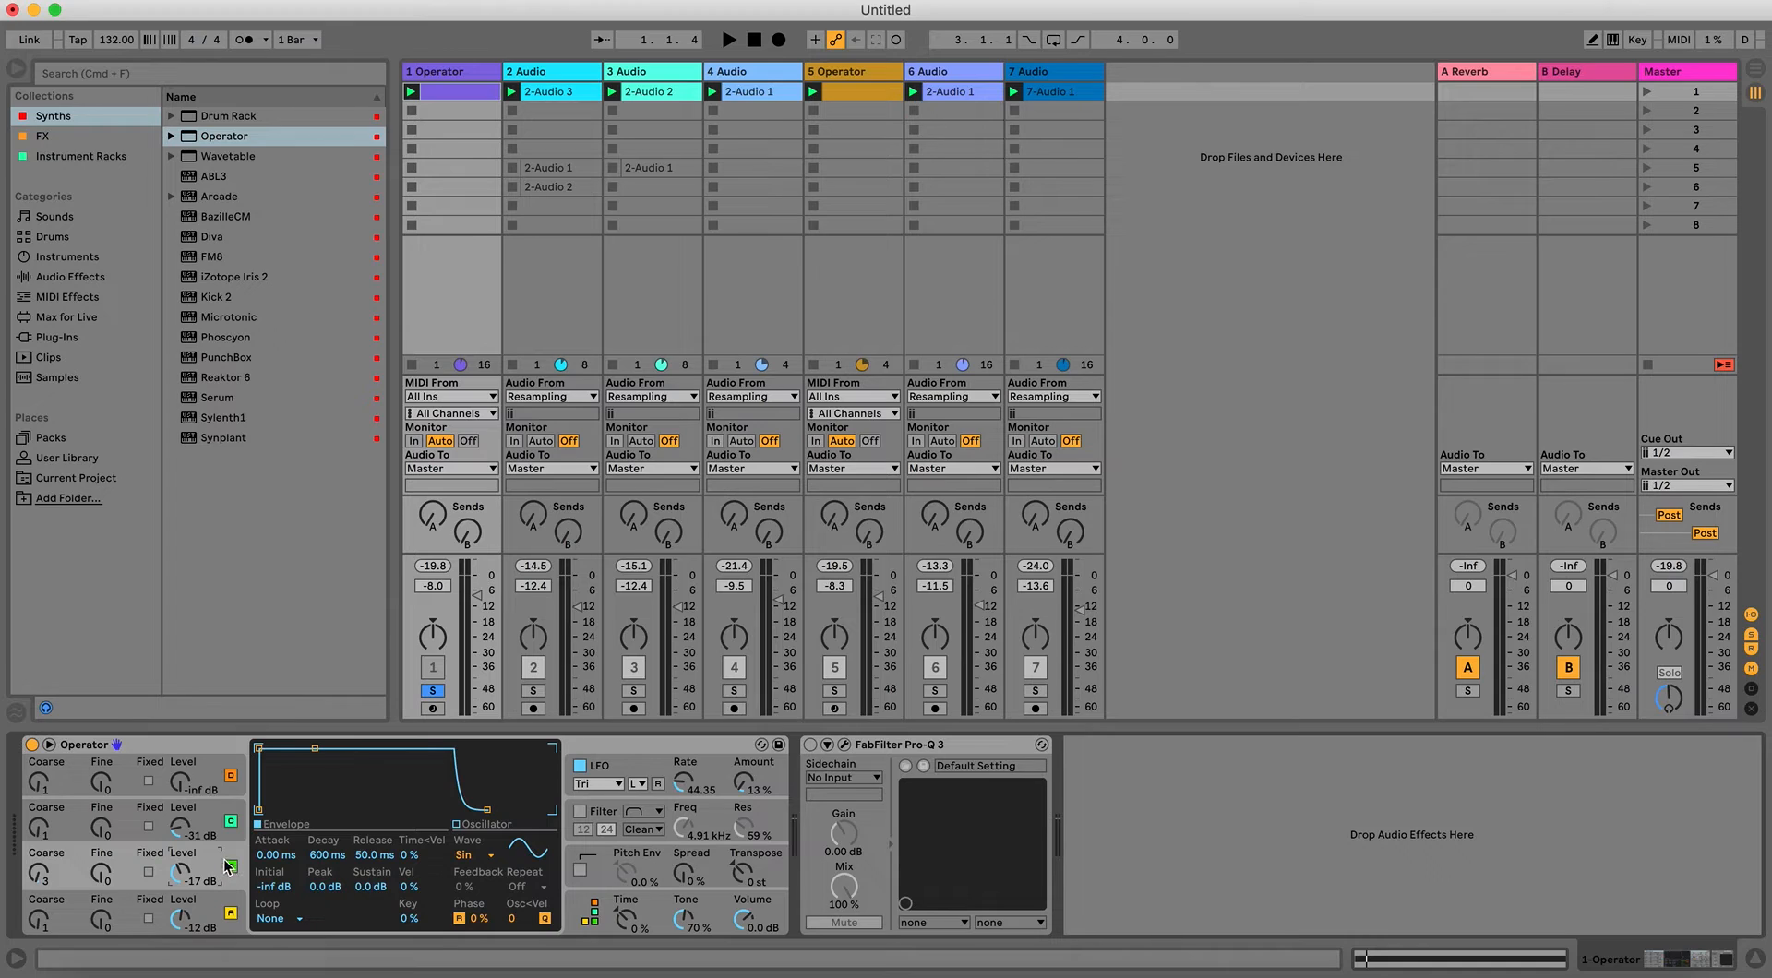
{"action": "key", "text": "space"}
{"action": "mouse_move", "coordinate": [181, 826]}
{"action": "left_mouse_down"}
{"action": "mouse_move", "coordinate": [180, 794]}
{"action": "mouse_move", "coordinate": [181, 826]}
{"action": "left_mouse_up"}
{"action": "key", "text": "space"}
{"action": "left_click", "coordinate": [218, 870]}
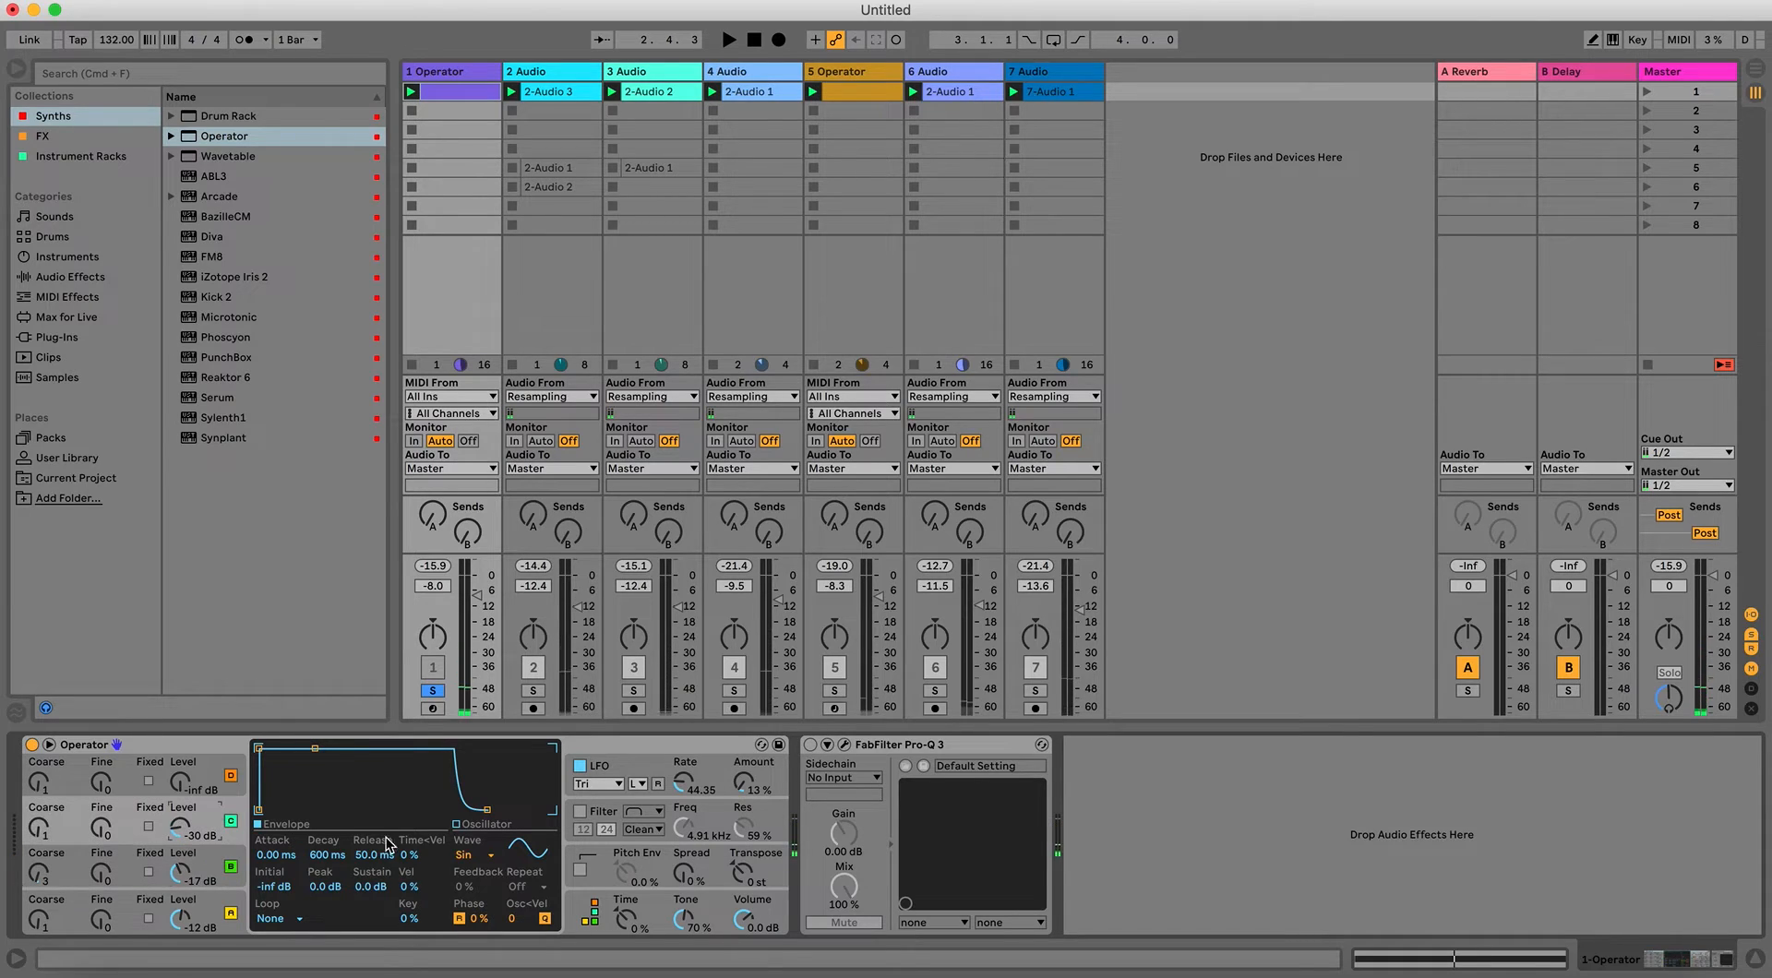
Toggle oscillator C as a target of LFO destination A and raise its level to -12 dB during playback.
{"action": "left_click", "coordinate": [652, 771]}
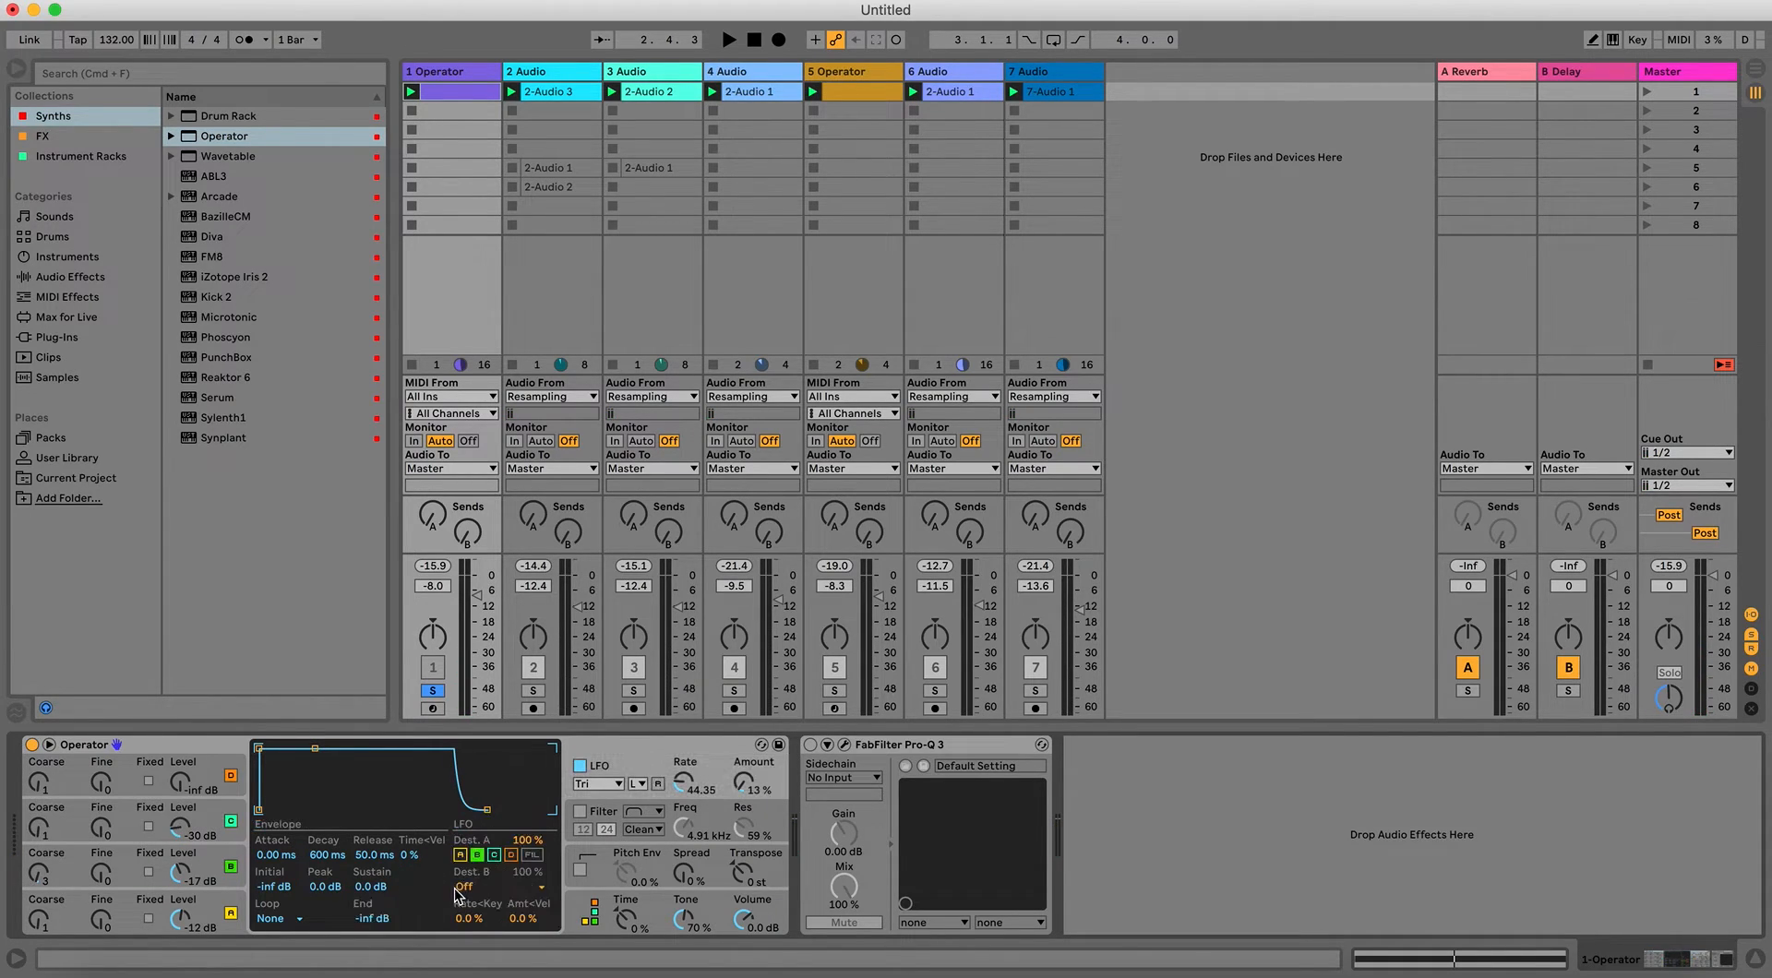
{"action": "left_click", "coordinate": [493, 854]}
{"action": "key", "text": "space"}
{"action": "left_click_drag", "start_coordinate": [183, 834], "coordinate": [184, 823]}
{"action": "key", "text": "space"}
Set oscillator C's coarse tuning to 0.5 and audition it, then set oscillator B's coarse tuning to 2.
{"action": "left_click_drag", "start_coordinate": [39, 831], "coordinate": [39, 826]}
{"action": "key", "text": "space"}
{"action": "key", "text": "space"}
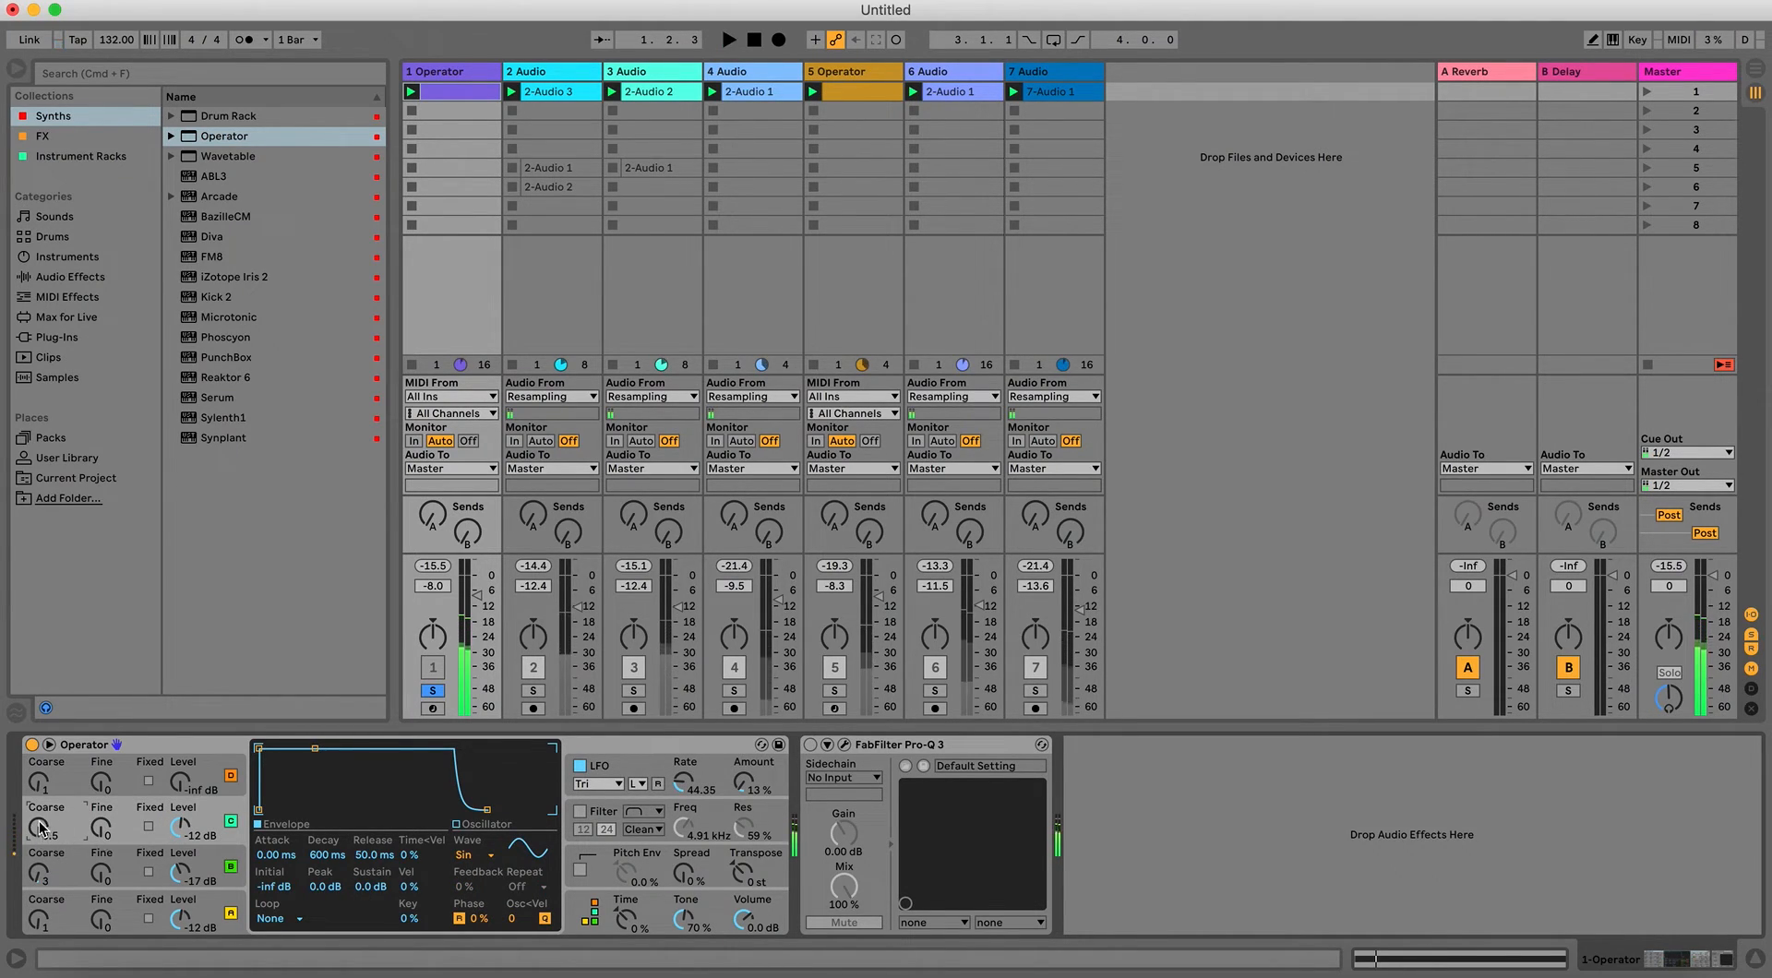
{"action": "left_click", "coordinate": [38, 885]}
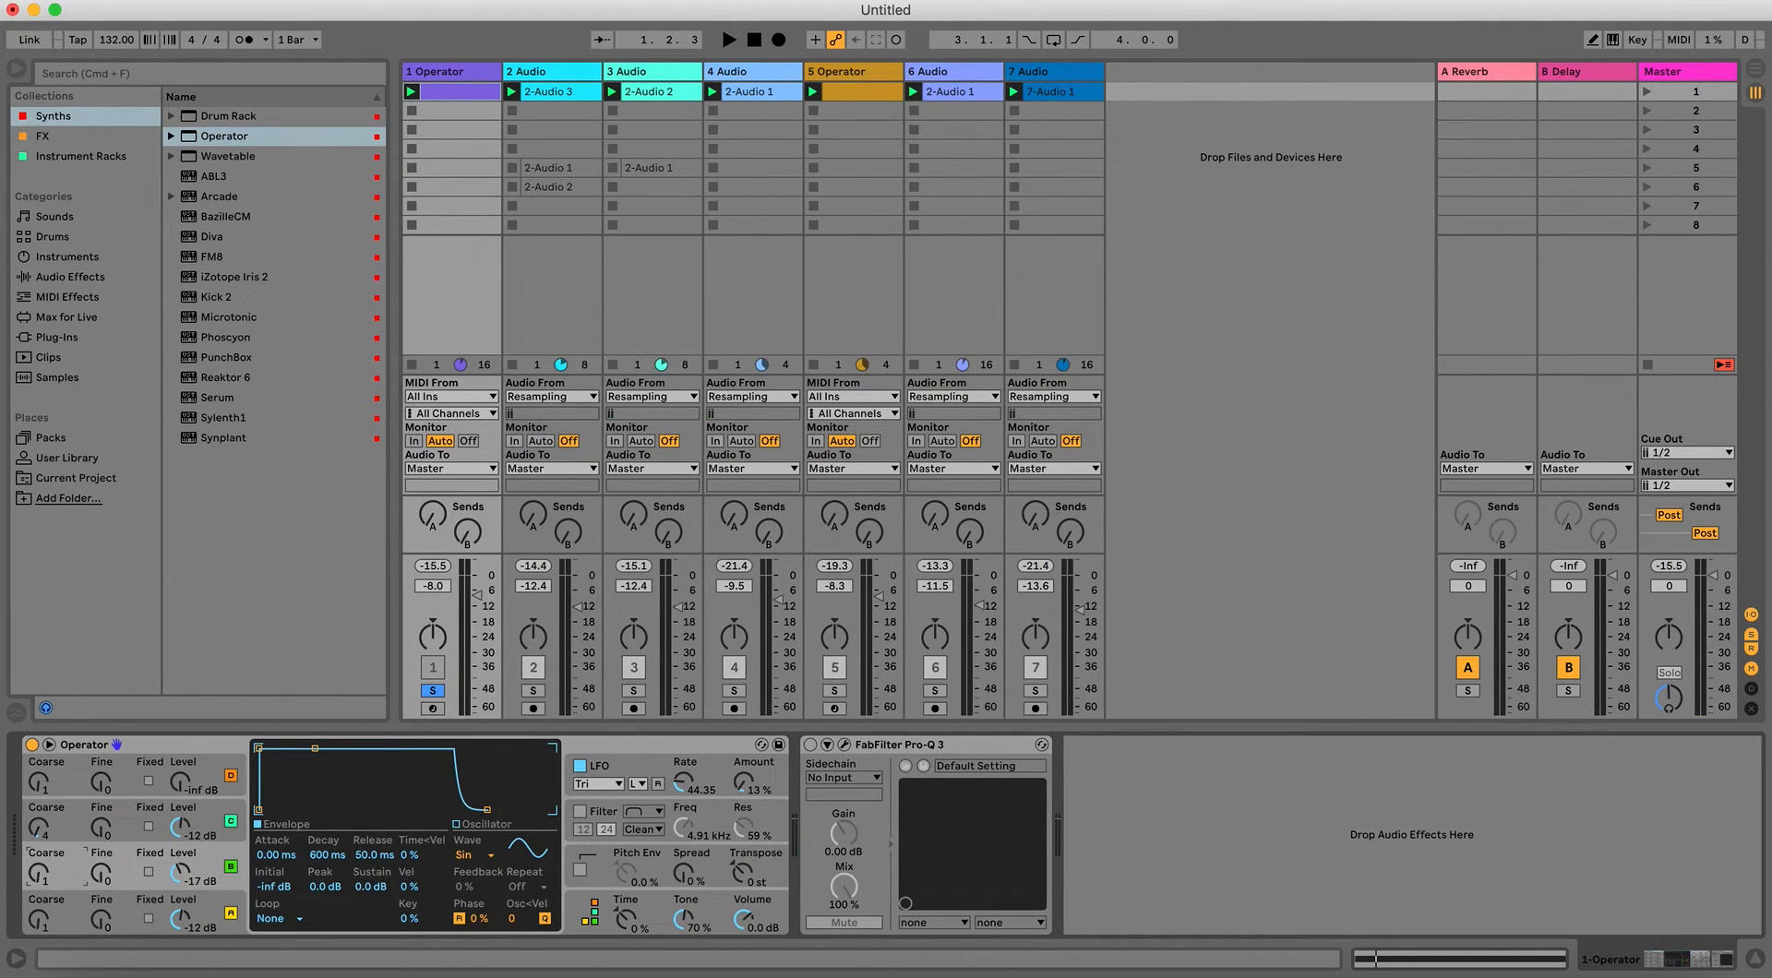
During playback, set oscillator C's level to -13 dB and oscillator D to a level of -25 dB with coarse tuning 2.
{"action": "key", "text": "space"}
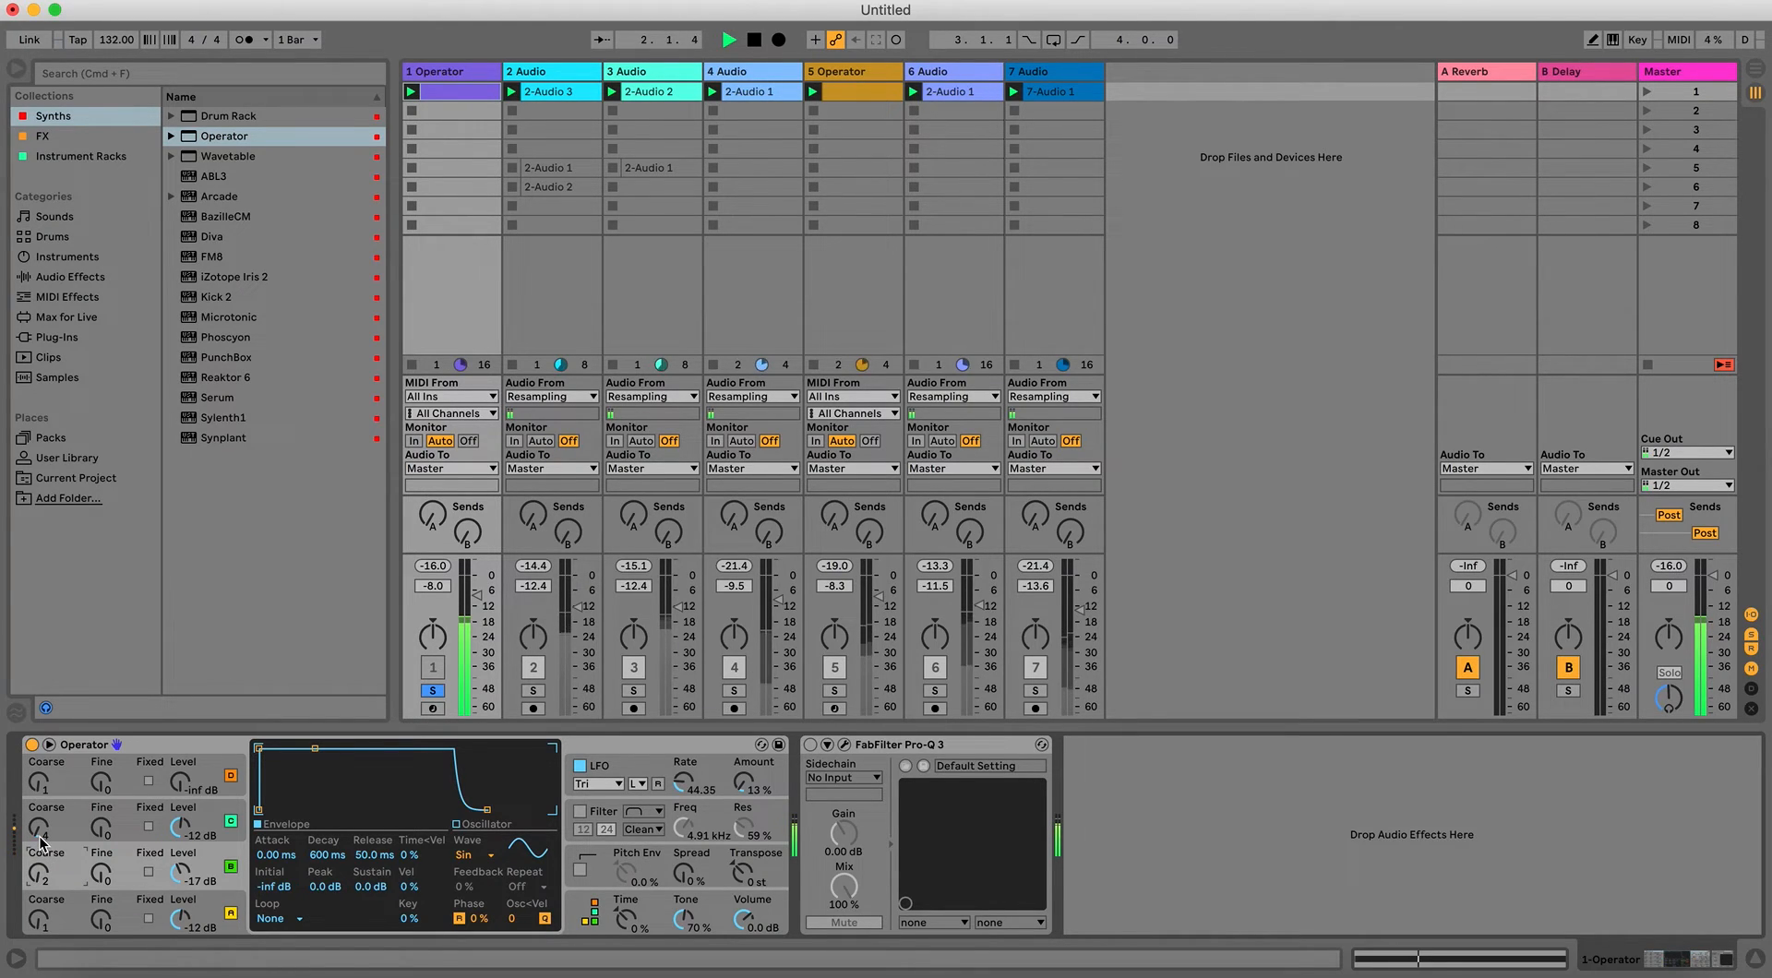
{"action": "left_click_drag", "start_coordinate": [180, 828], "coordinate": [182, 720]}
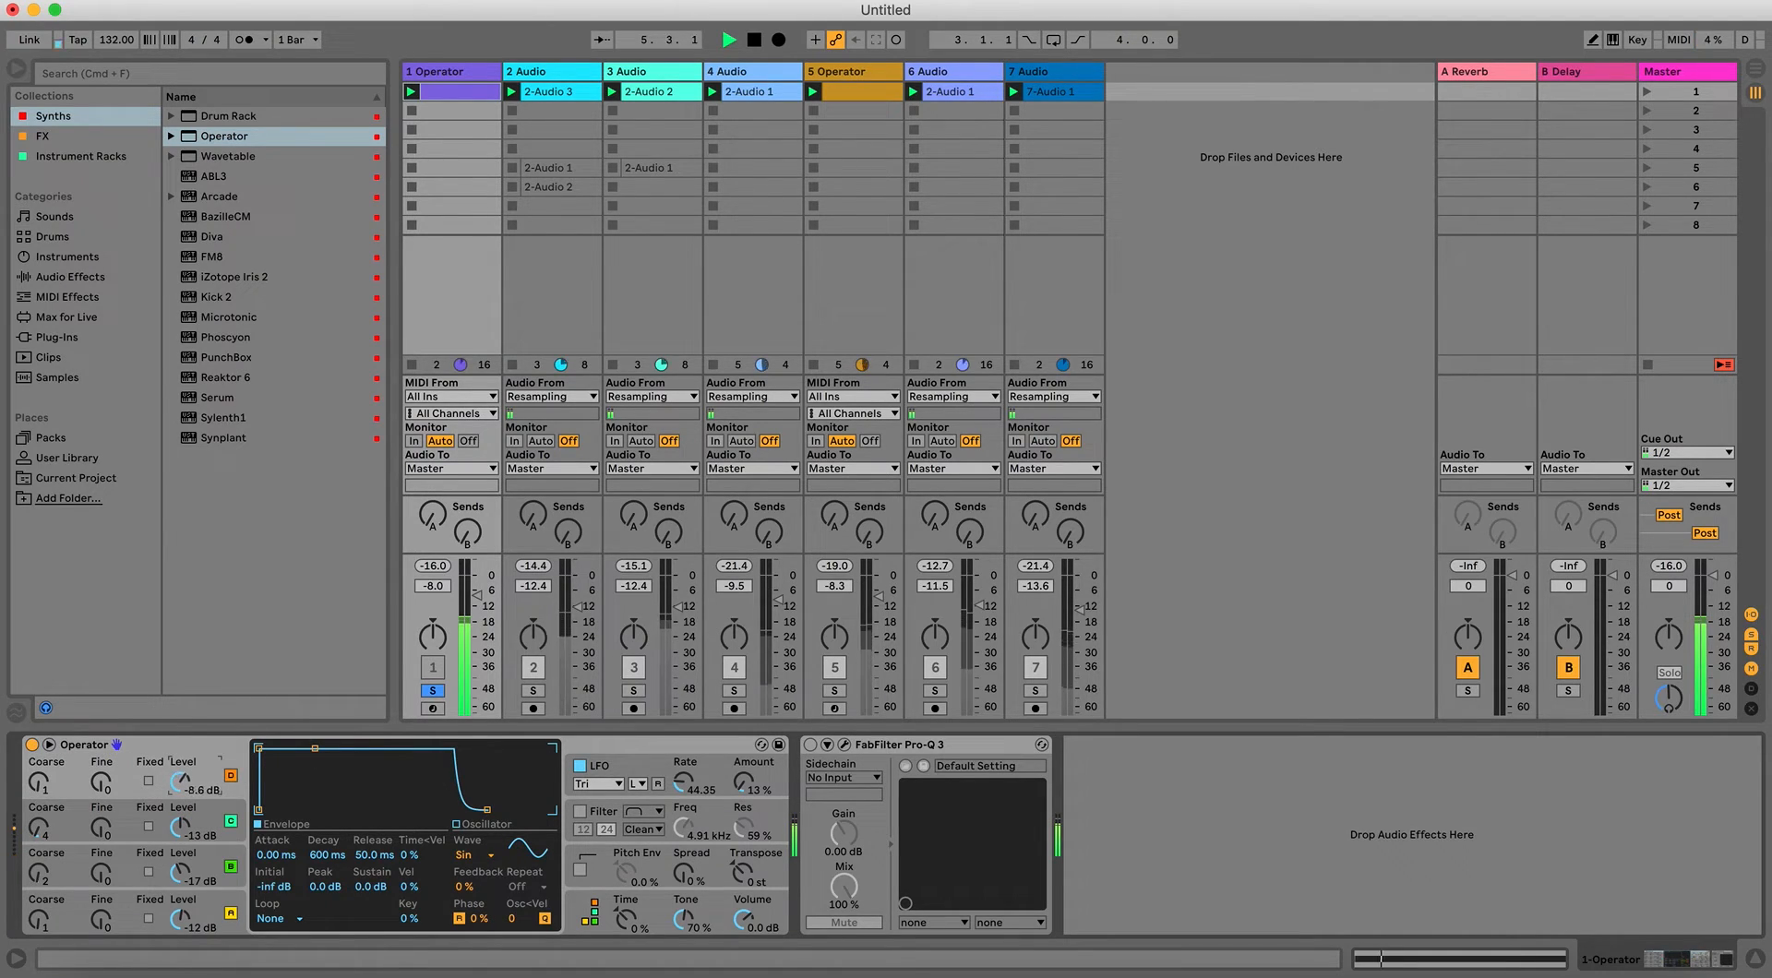
{"action": "left_click_drag", "start_coordinate": [182, 781], "coordinate": [181, 804]}
{"action": "mouse_move", "coordinate": [44, 786]}
{"action": "left_mouse_down"}
{"action": "mouse_move", "coordinate": [43, 771]}
{"action": "mouse_move", "coordinate": [44, 798]}
{"action": "left_mouse_up"}
{"action": "key", "text": "space"}
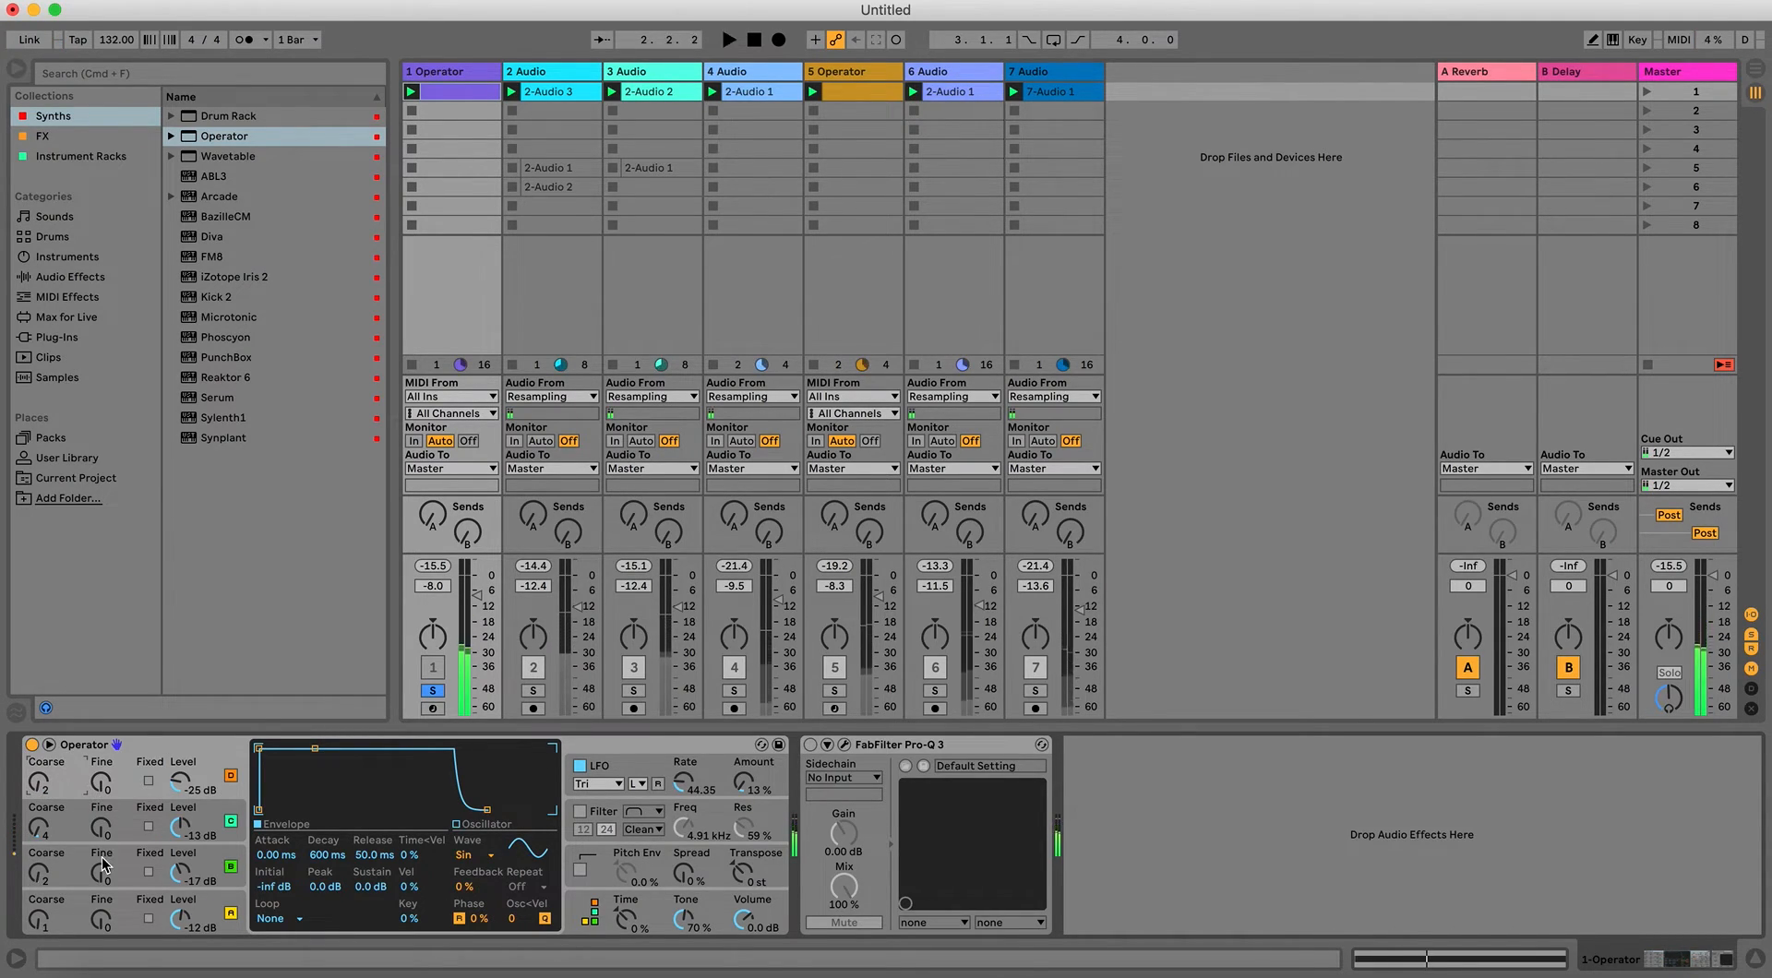
{"action": "left_click", "coordinate": [145, 917]}
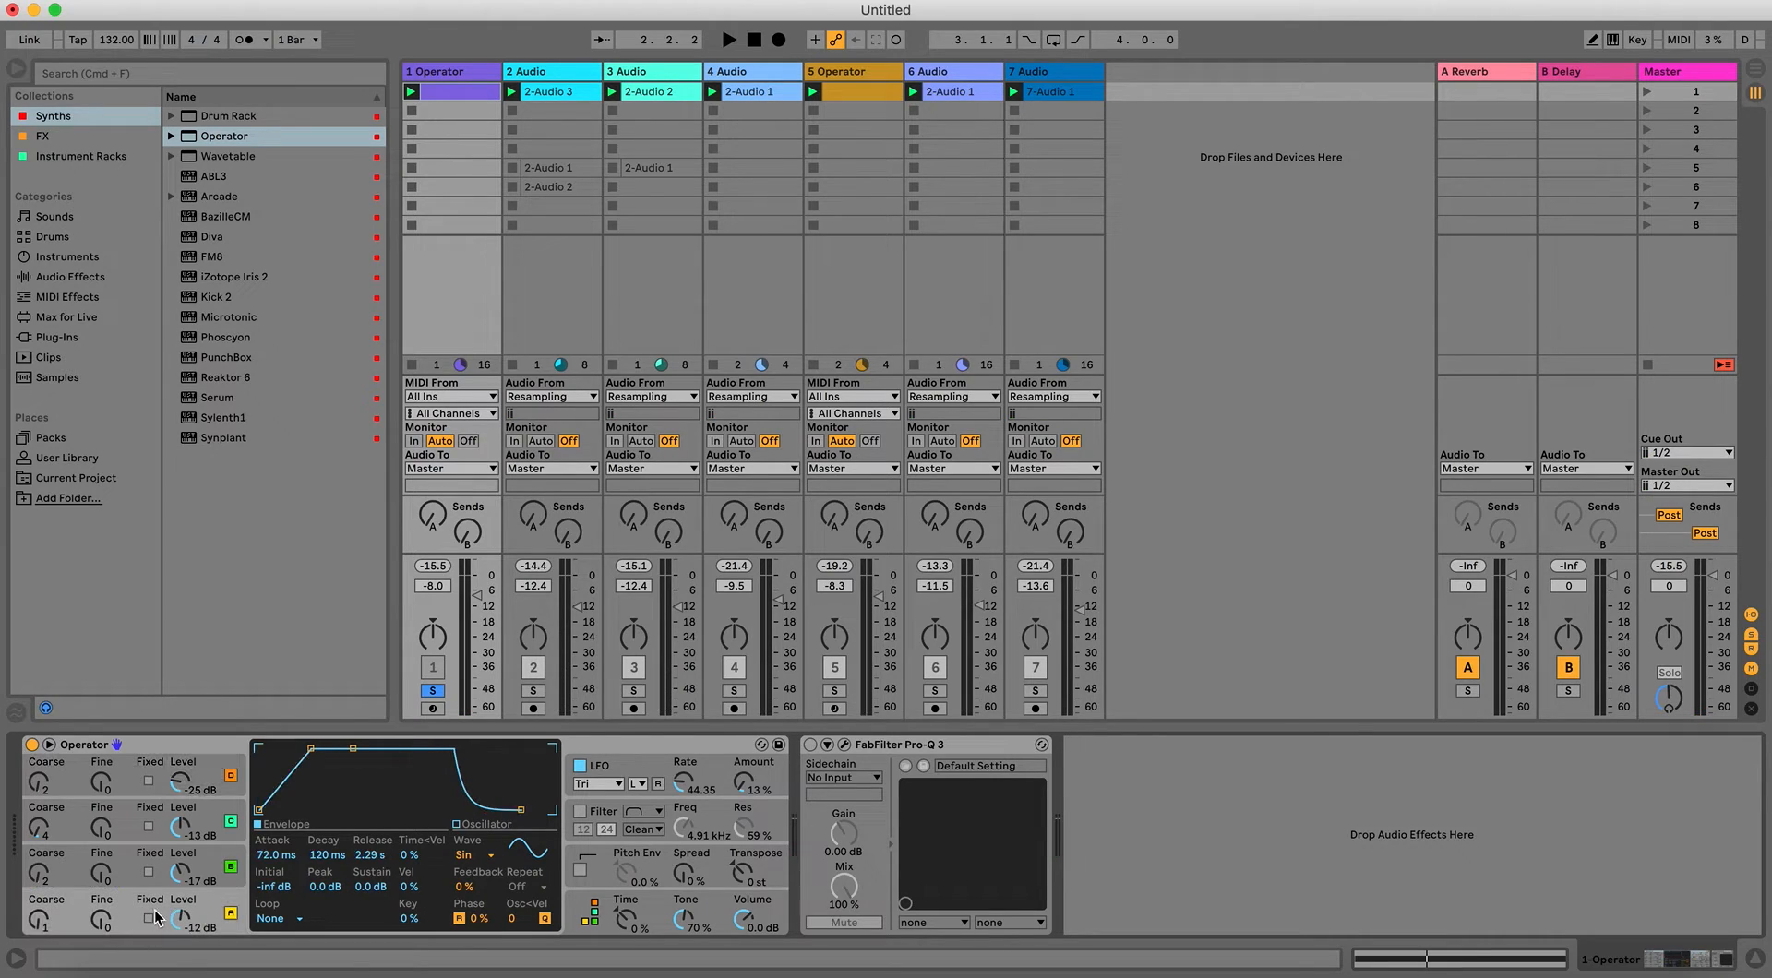
{"action": "left_click", "coordinate": [208, 865]}
{"action": "left_click", "coordinate": [212, 913]}
{"action": "left_click", "coordinate": [211, 882]}
{"action": "right_click", "coordinate": [215, 873]}
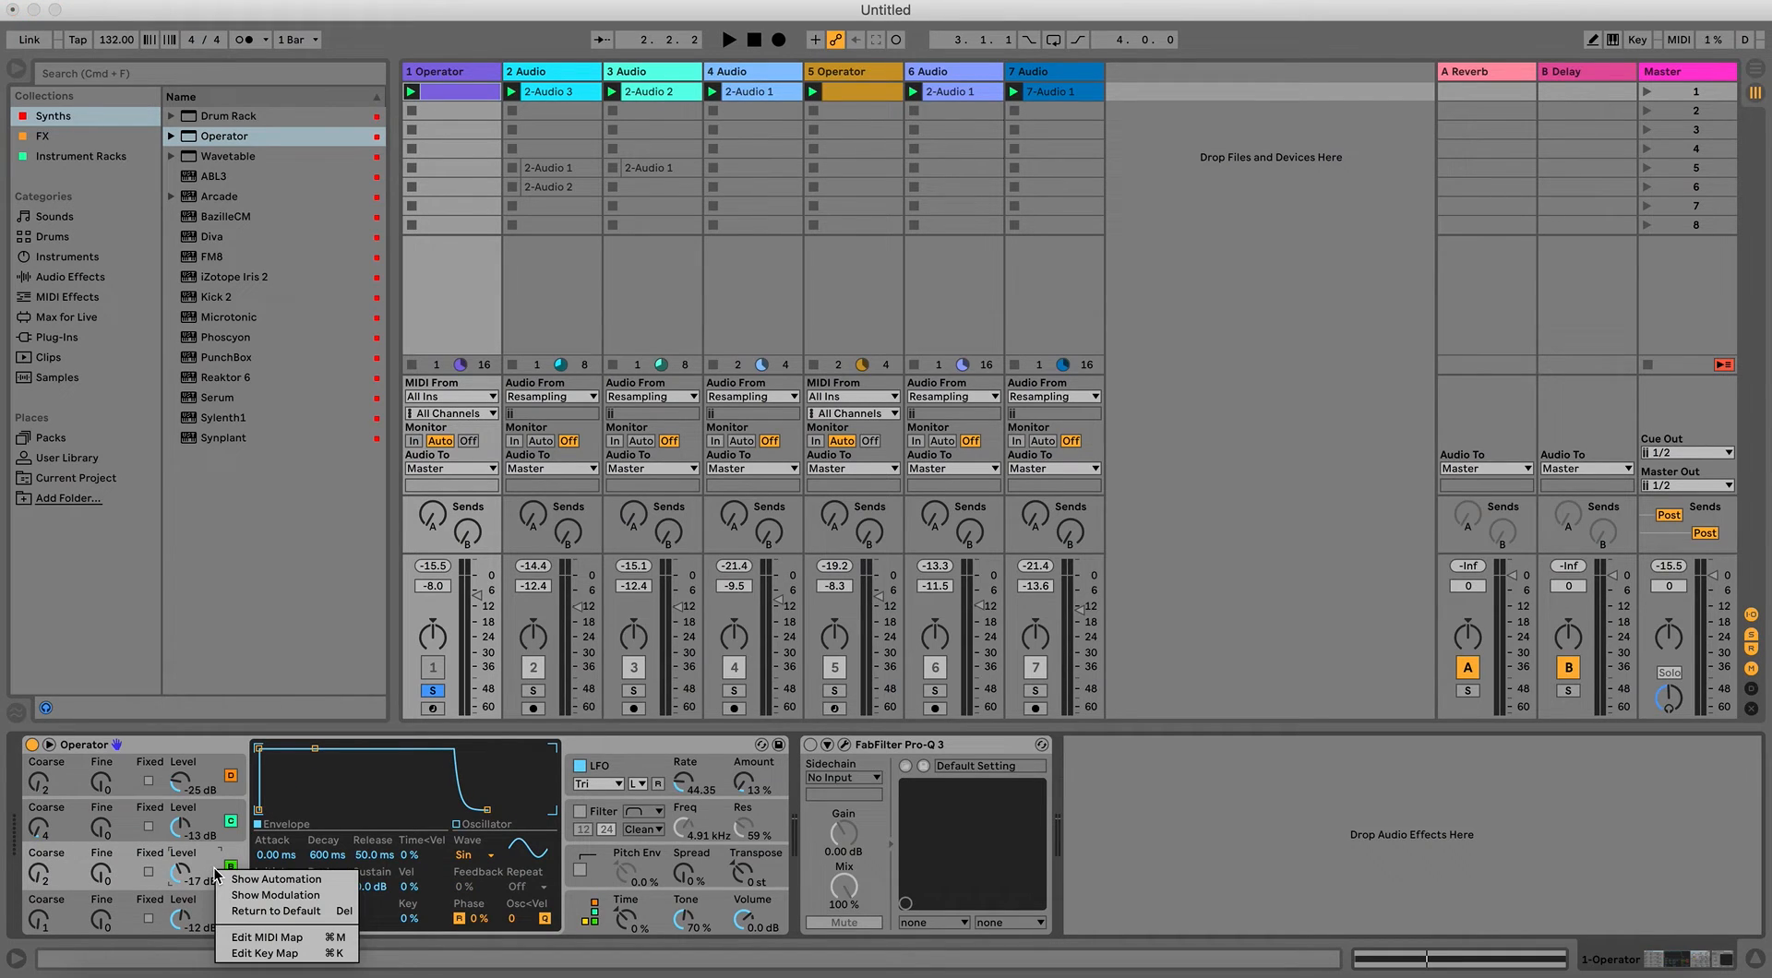
{"action": "key", "text": "Escape"}
{"action": "right_click", "coordinate": [129, 870]}
{"action": "key", "text": "Escape"}
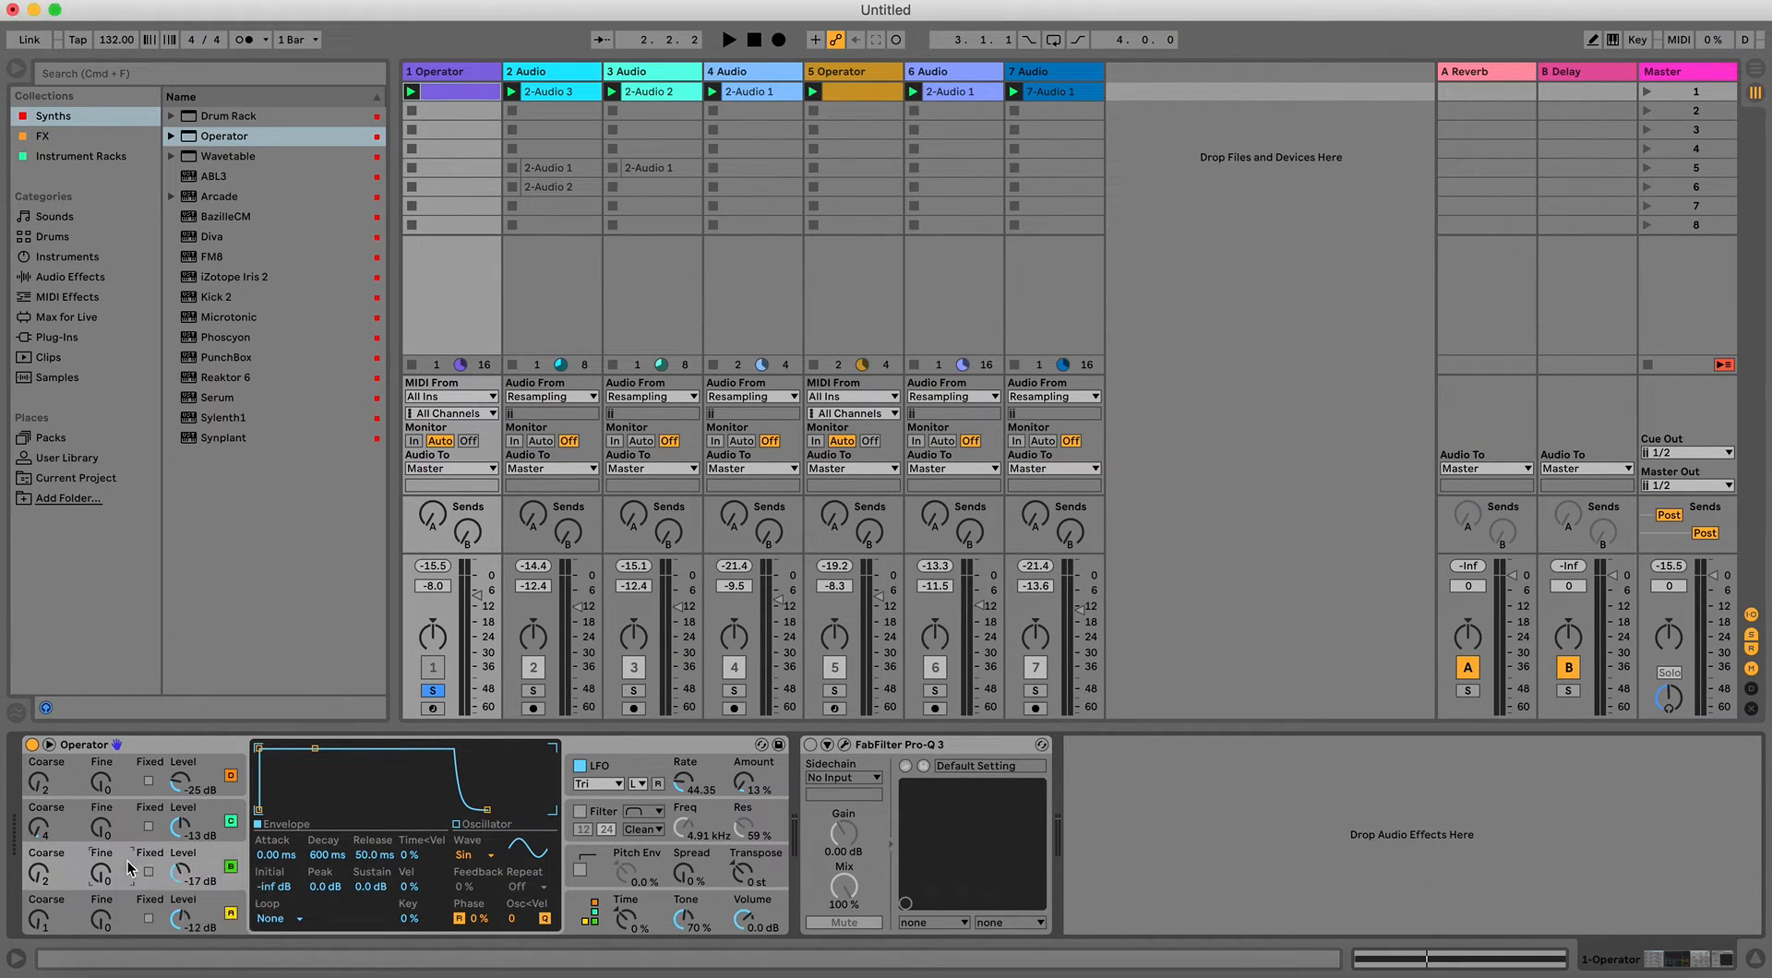
Copy oscillator A's settings to oscillator B, then set oscillator A's waveform to Square D.
{"action": "right_click", "coordinate": [338, 783]}
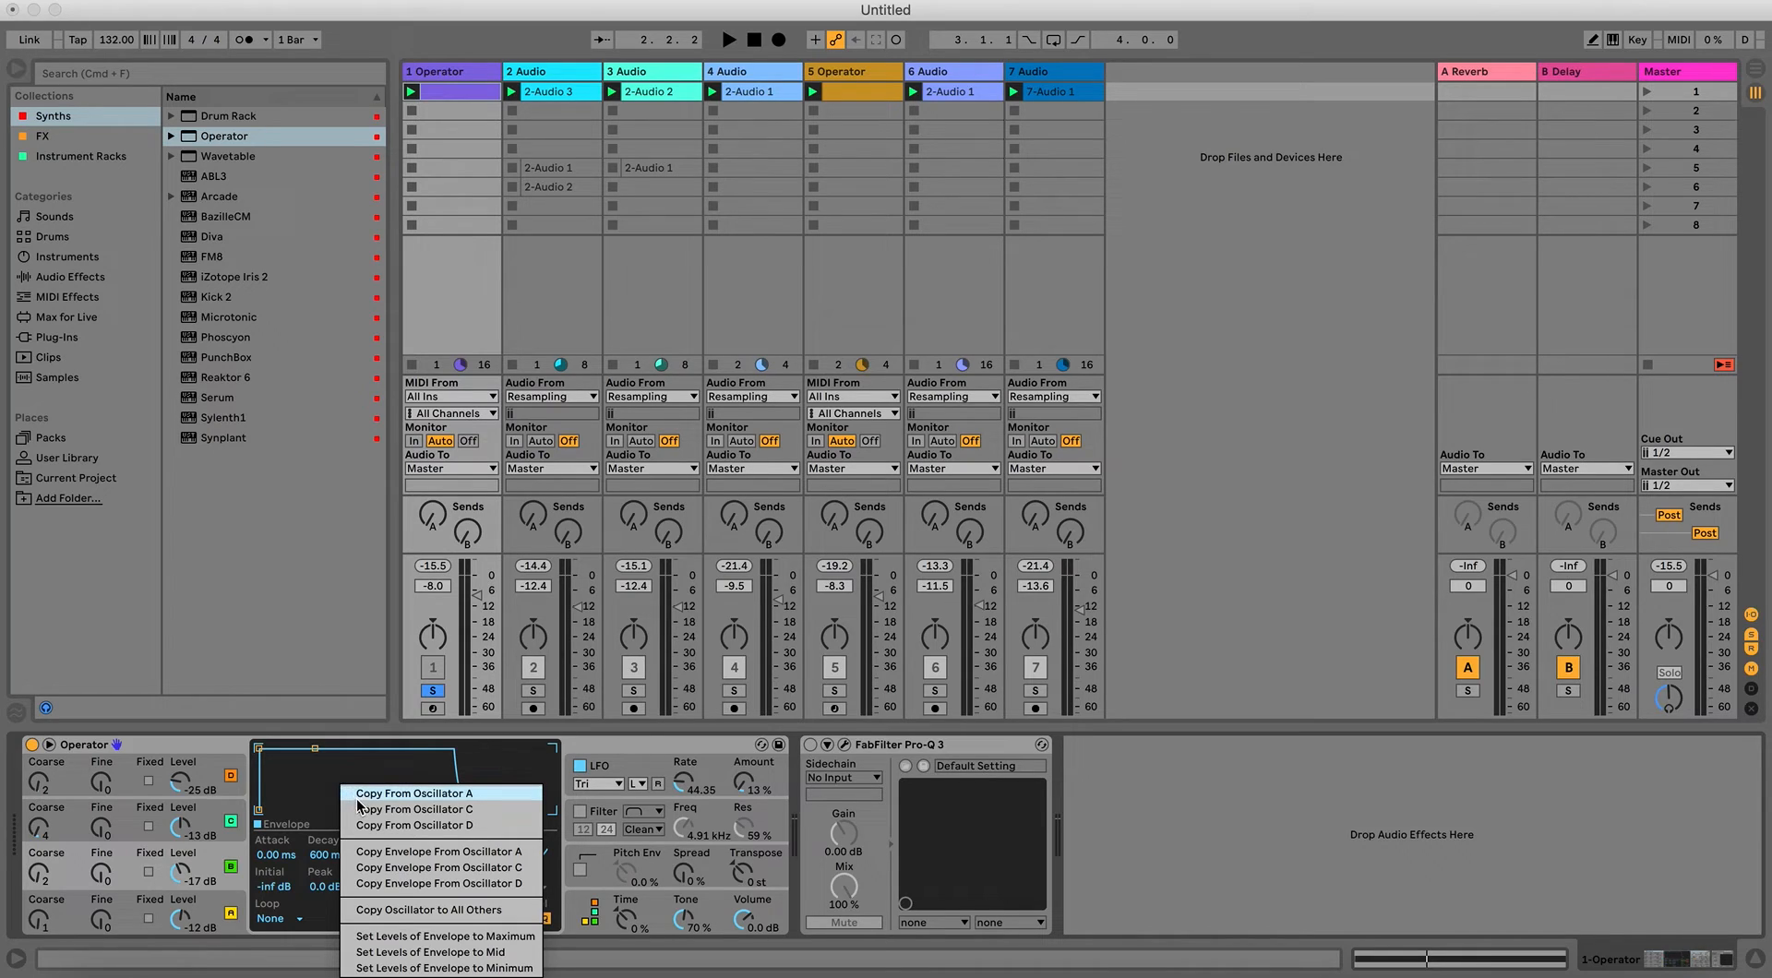
{"action": "left_click", "coordinate": [359, 800]}
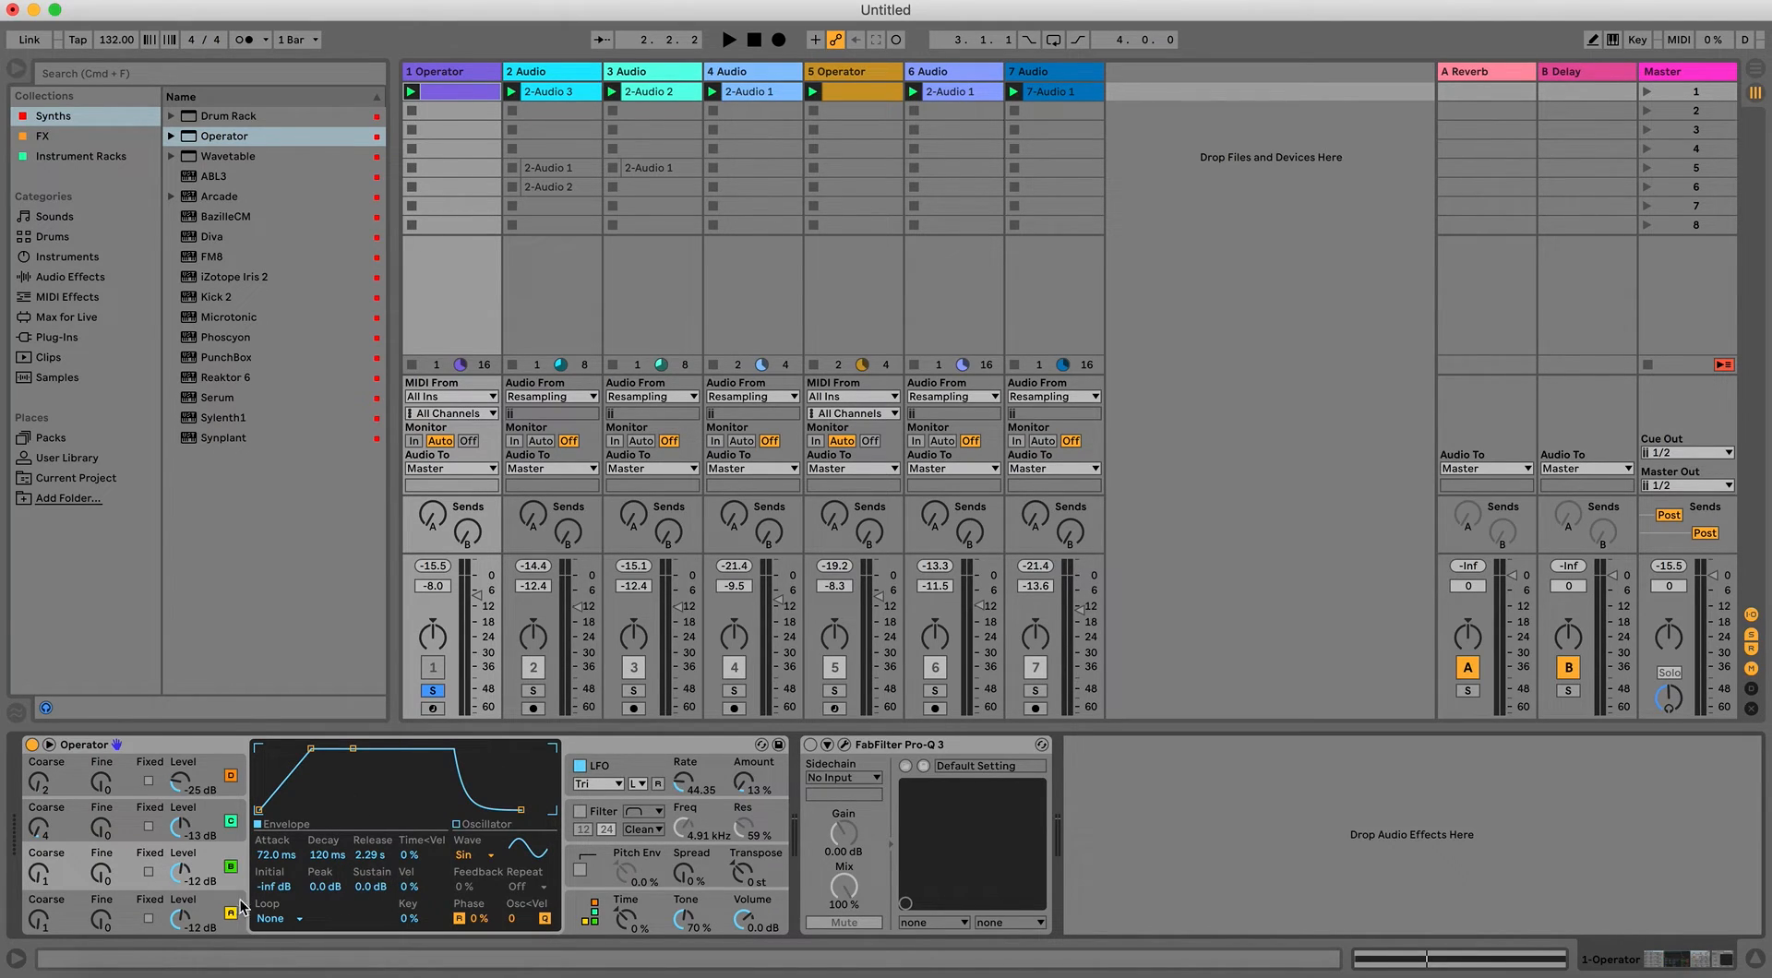
{"action": "left_click", "coordinate": [218, 918]}
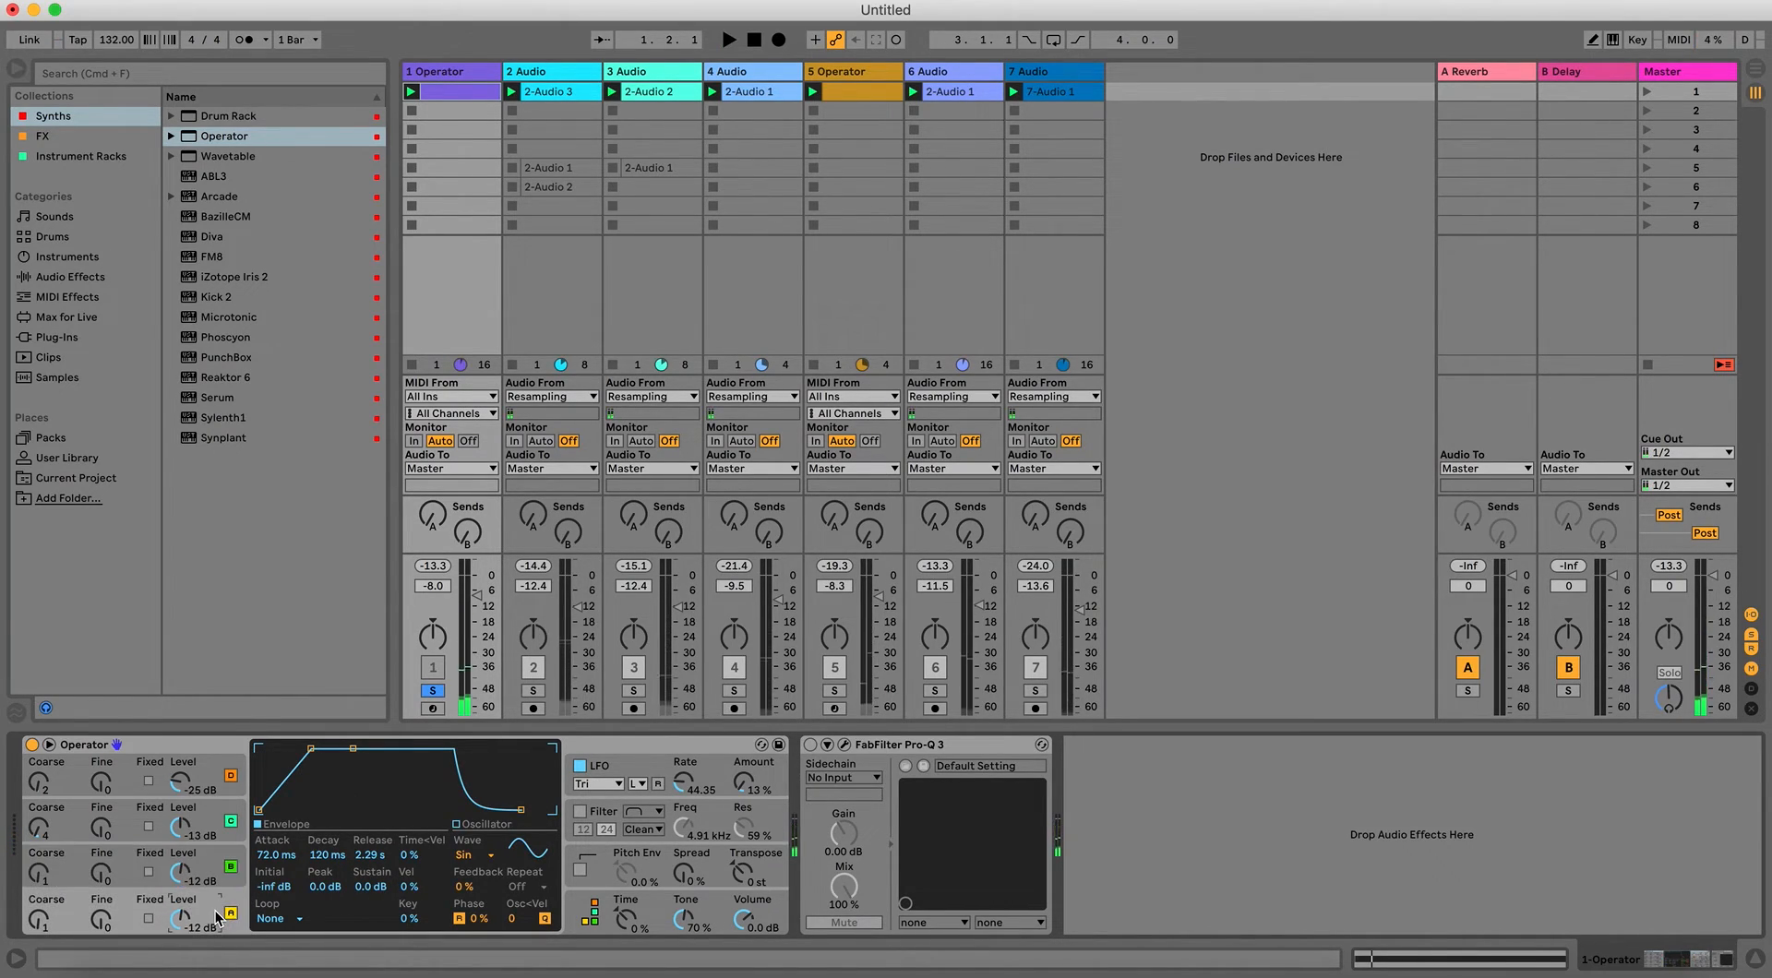
{"action": "left_click", "coordinate": [484, 857]}
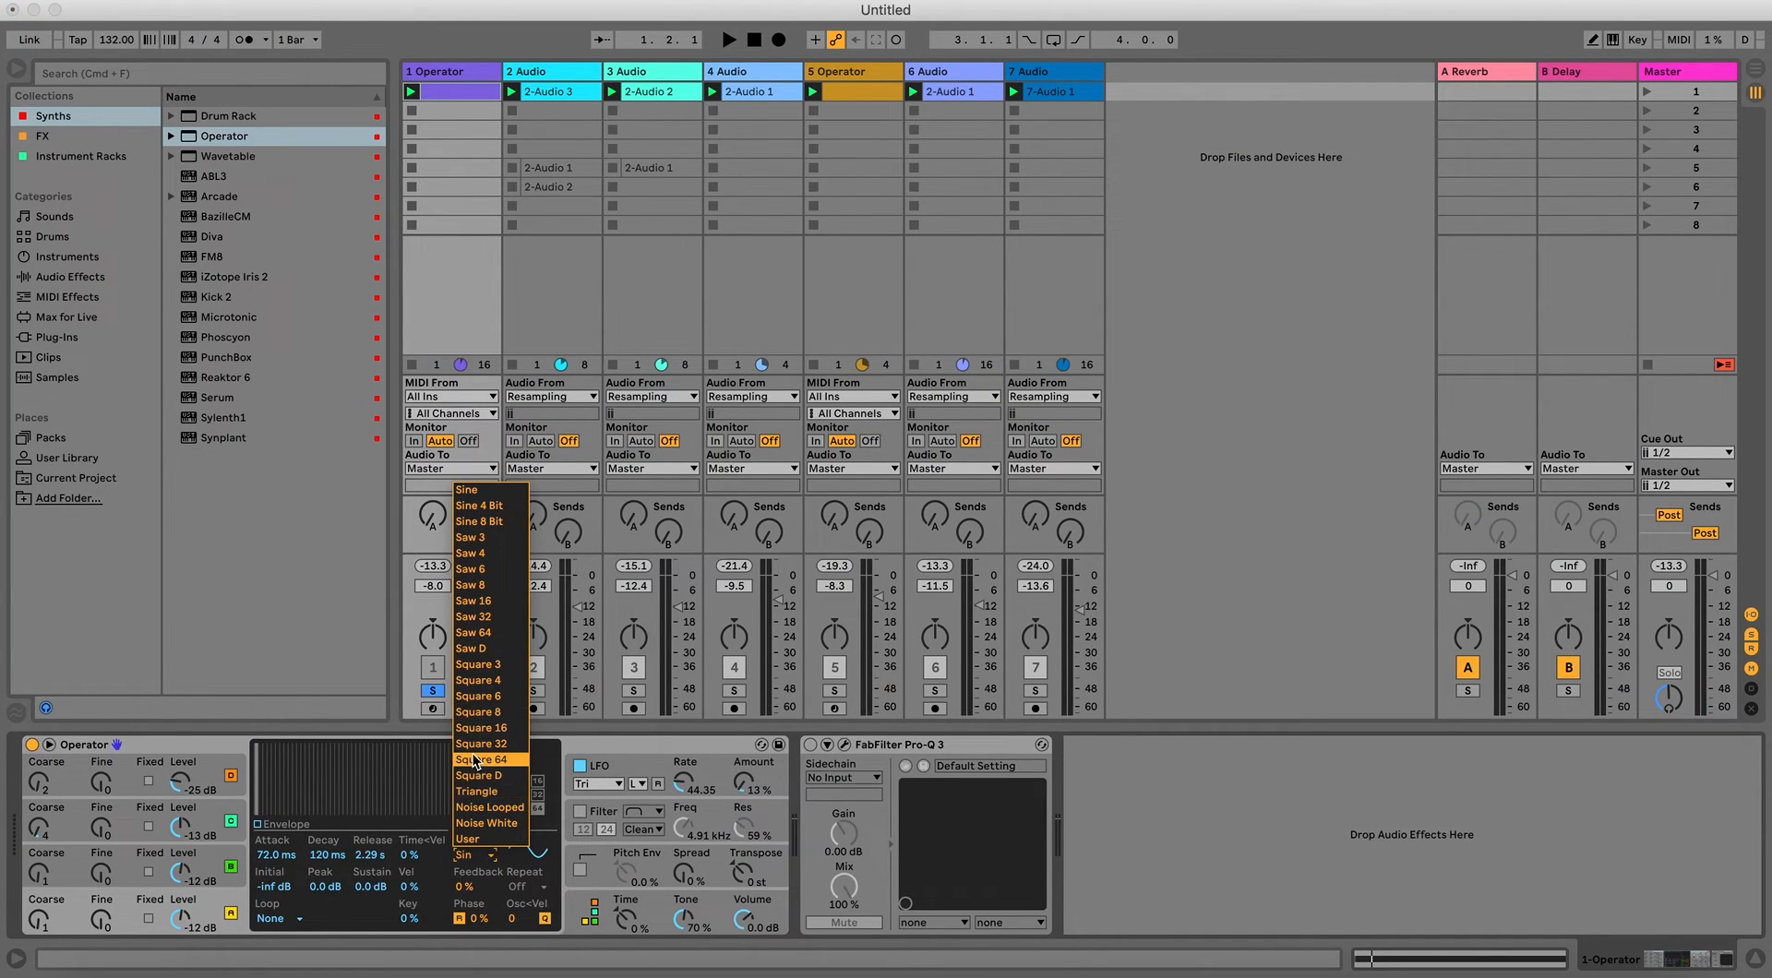
{"action": "left_click", "coordinate": [476, 773]}
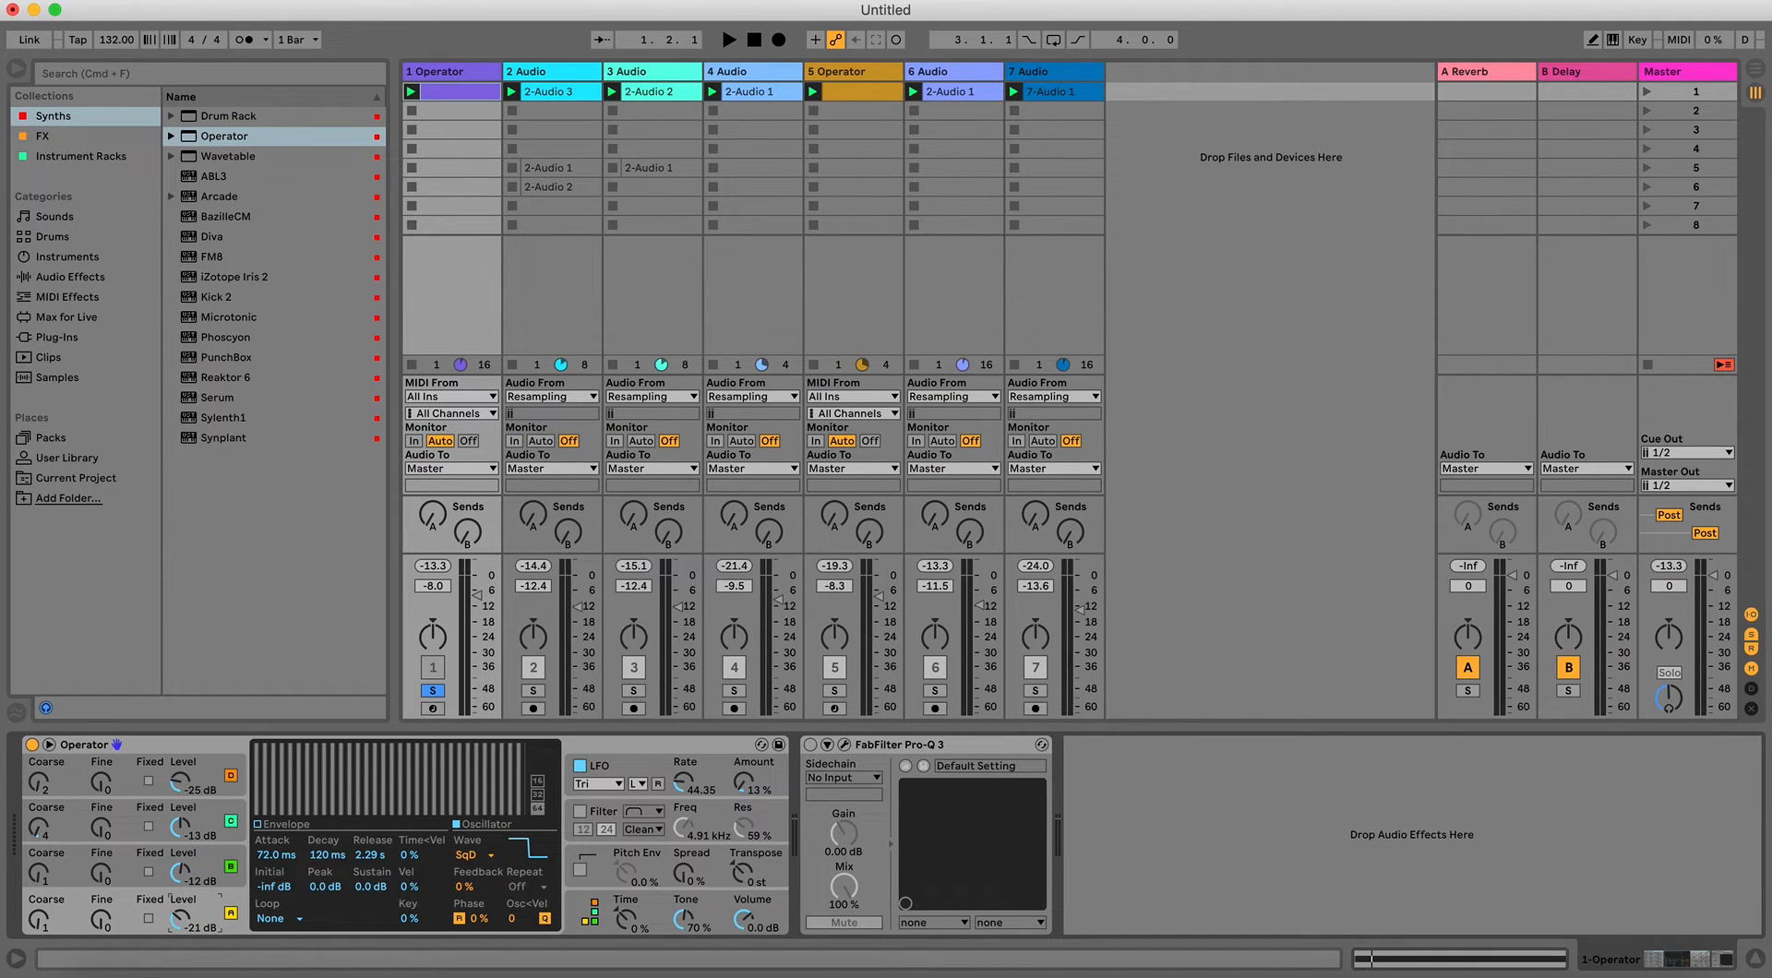
Lower oscillator A's level to -32 dB, audition the sound, and show Operator's global settings.
{"action": "key", "text": "space"}
{"action": "left_click_drag", "start_coordinate": [180, 918], "coordinate": [180, 963]}
{"action": "key", "text": "space"}
{"action": "key", "text": "space"}
{"action": "key", "text": "space"}
{"action": "key", "text": "space"}
{"action": "key", "text": "space"}
{"action": "left_click", "coordinate": [659, 911]}
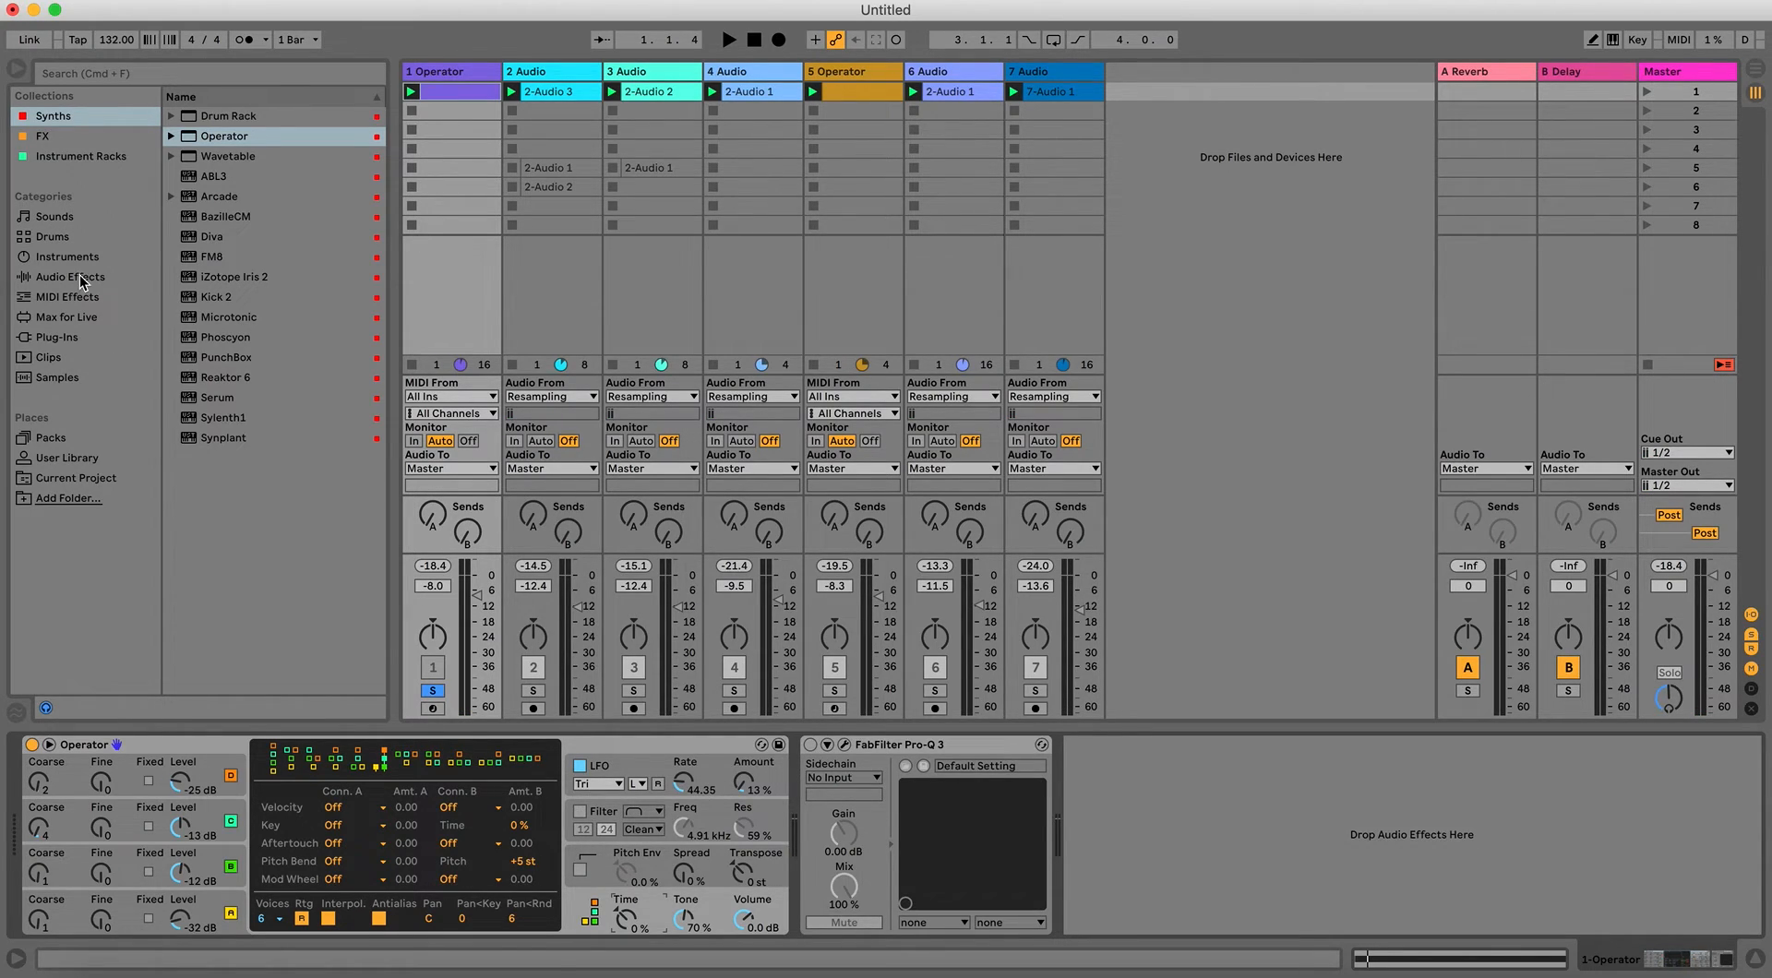
Insert ValhallaRoom directly after Operator and set its mix to 42.9% and decay to 6.46 s.
{"action": "left_click", "coordinate": [59, 138]}
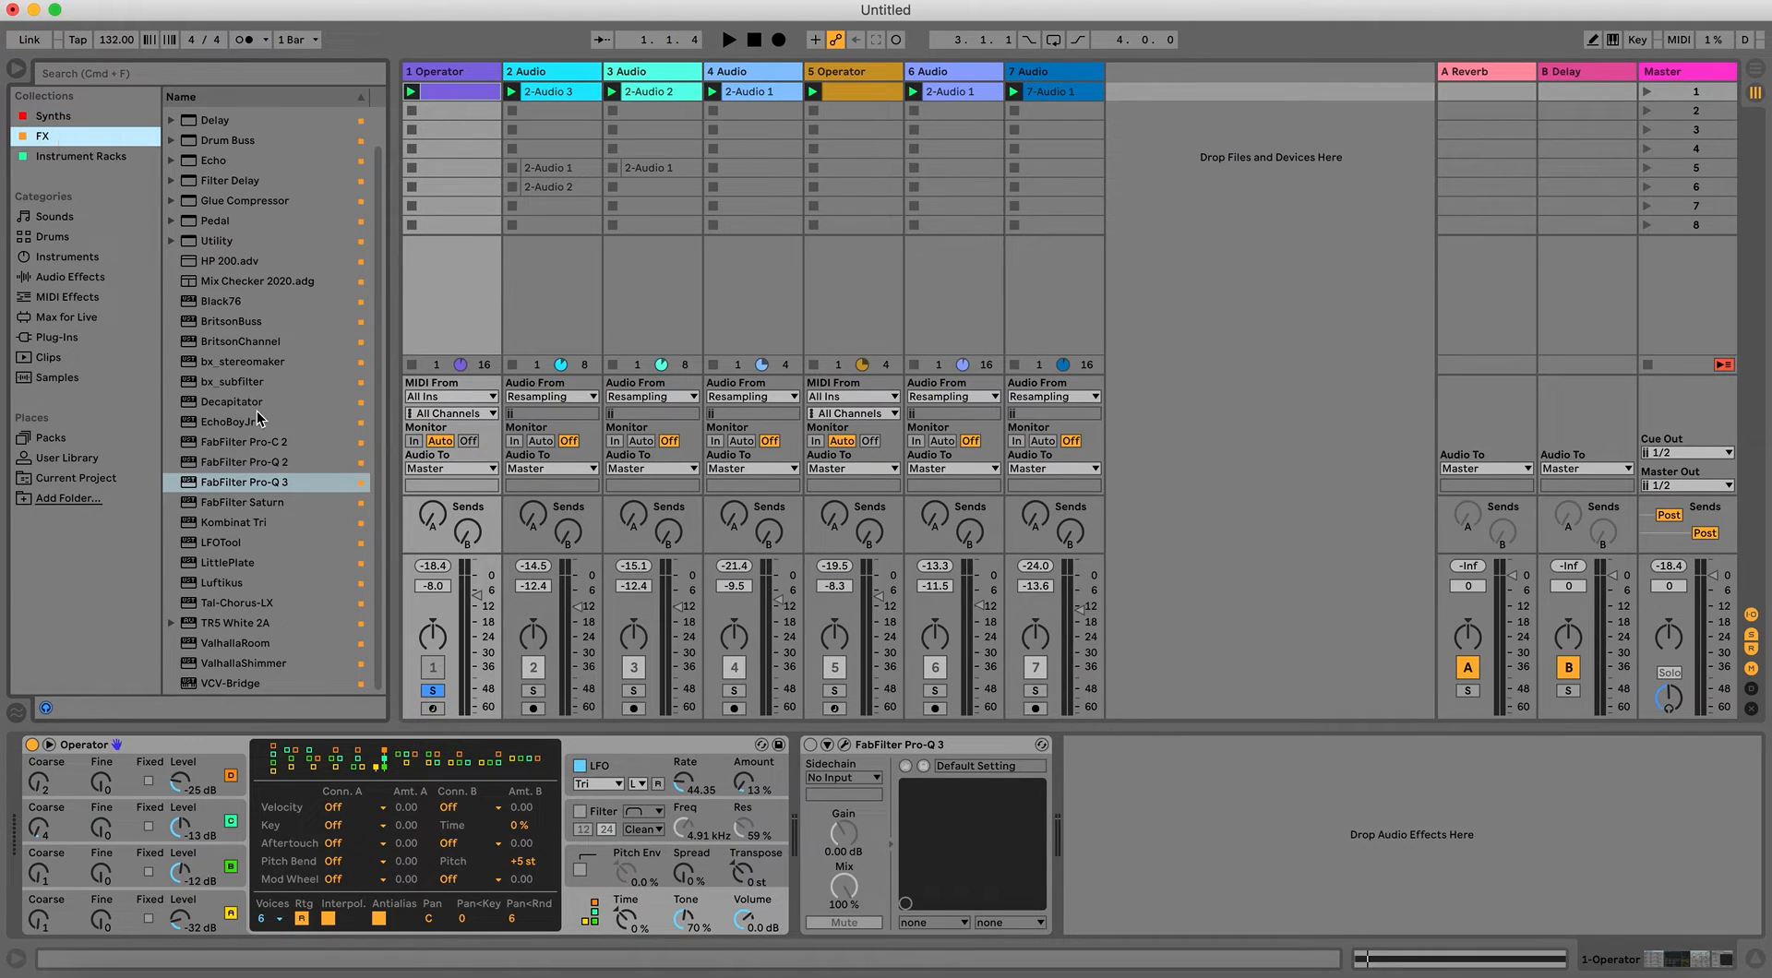
{"action": "left_click", "coordinate": [245, 644]}
{"action": "left_click_drag", "start_coordinate": [490, 716], "coordinate": [788, 805]}
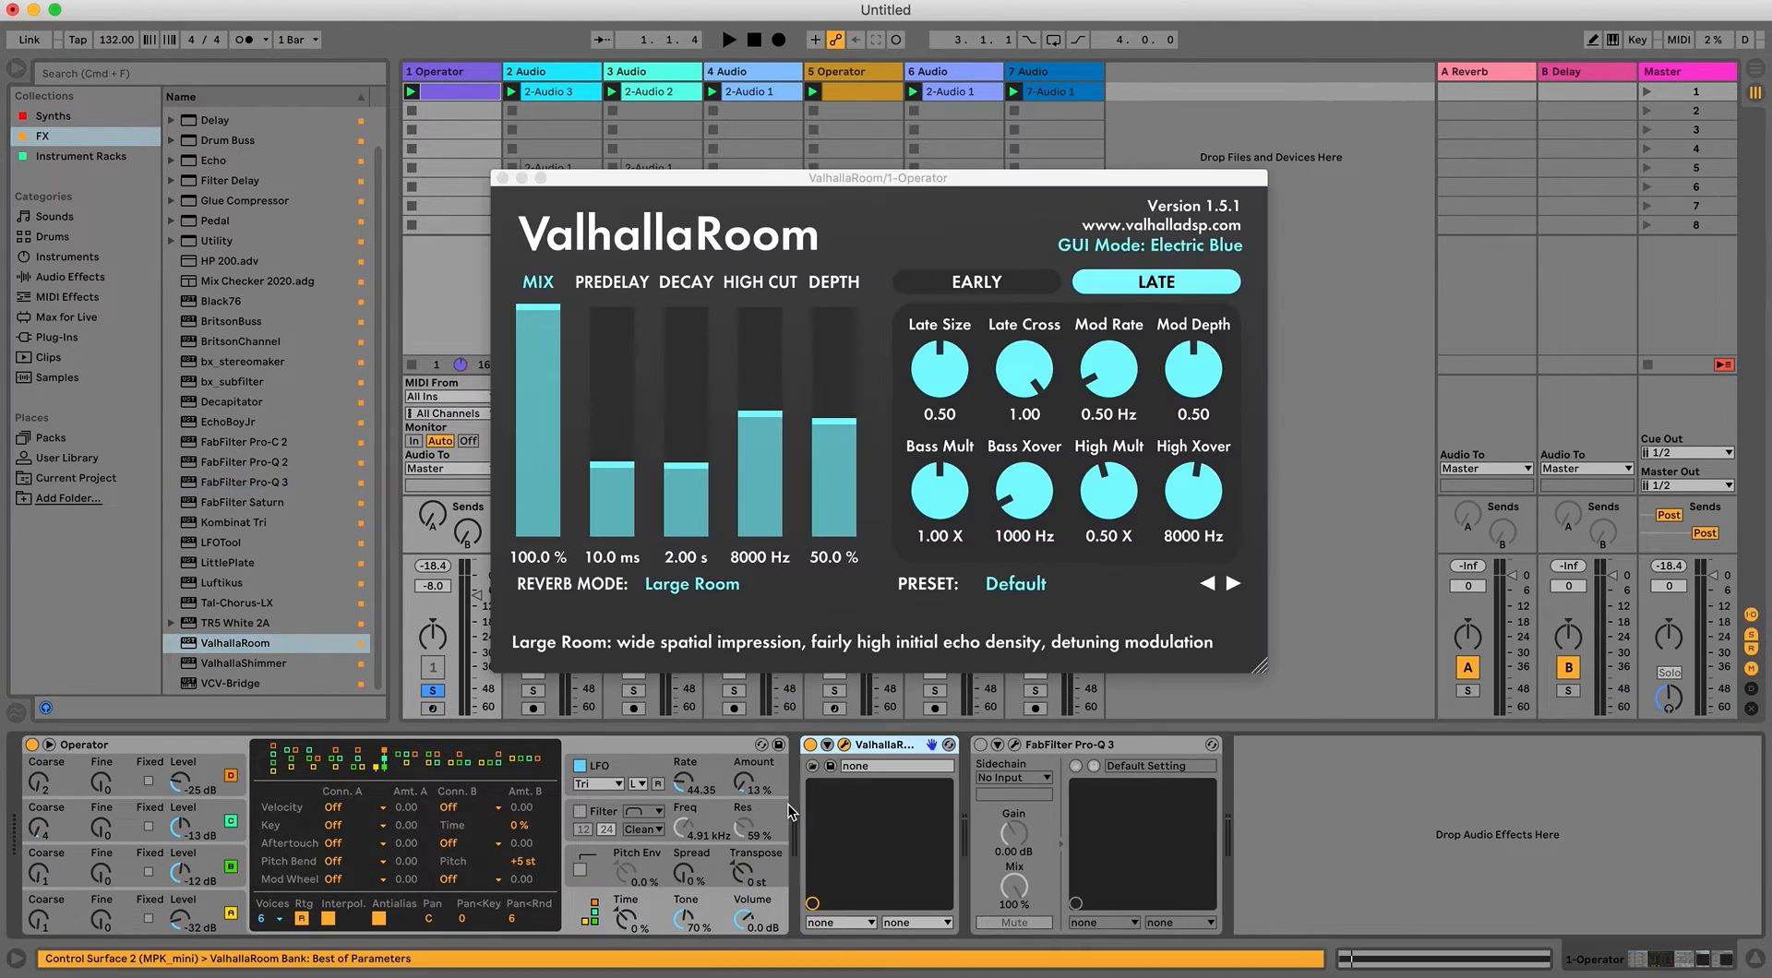
{"action": "left_click", "coordinate": [676, 434]}
{"action": "left_click_drag", "start_coordinate": [534, 428], "coordinate": [565, 447]}
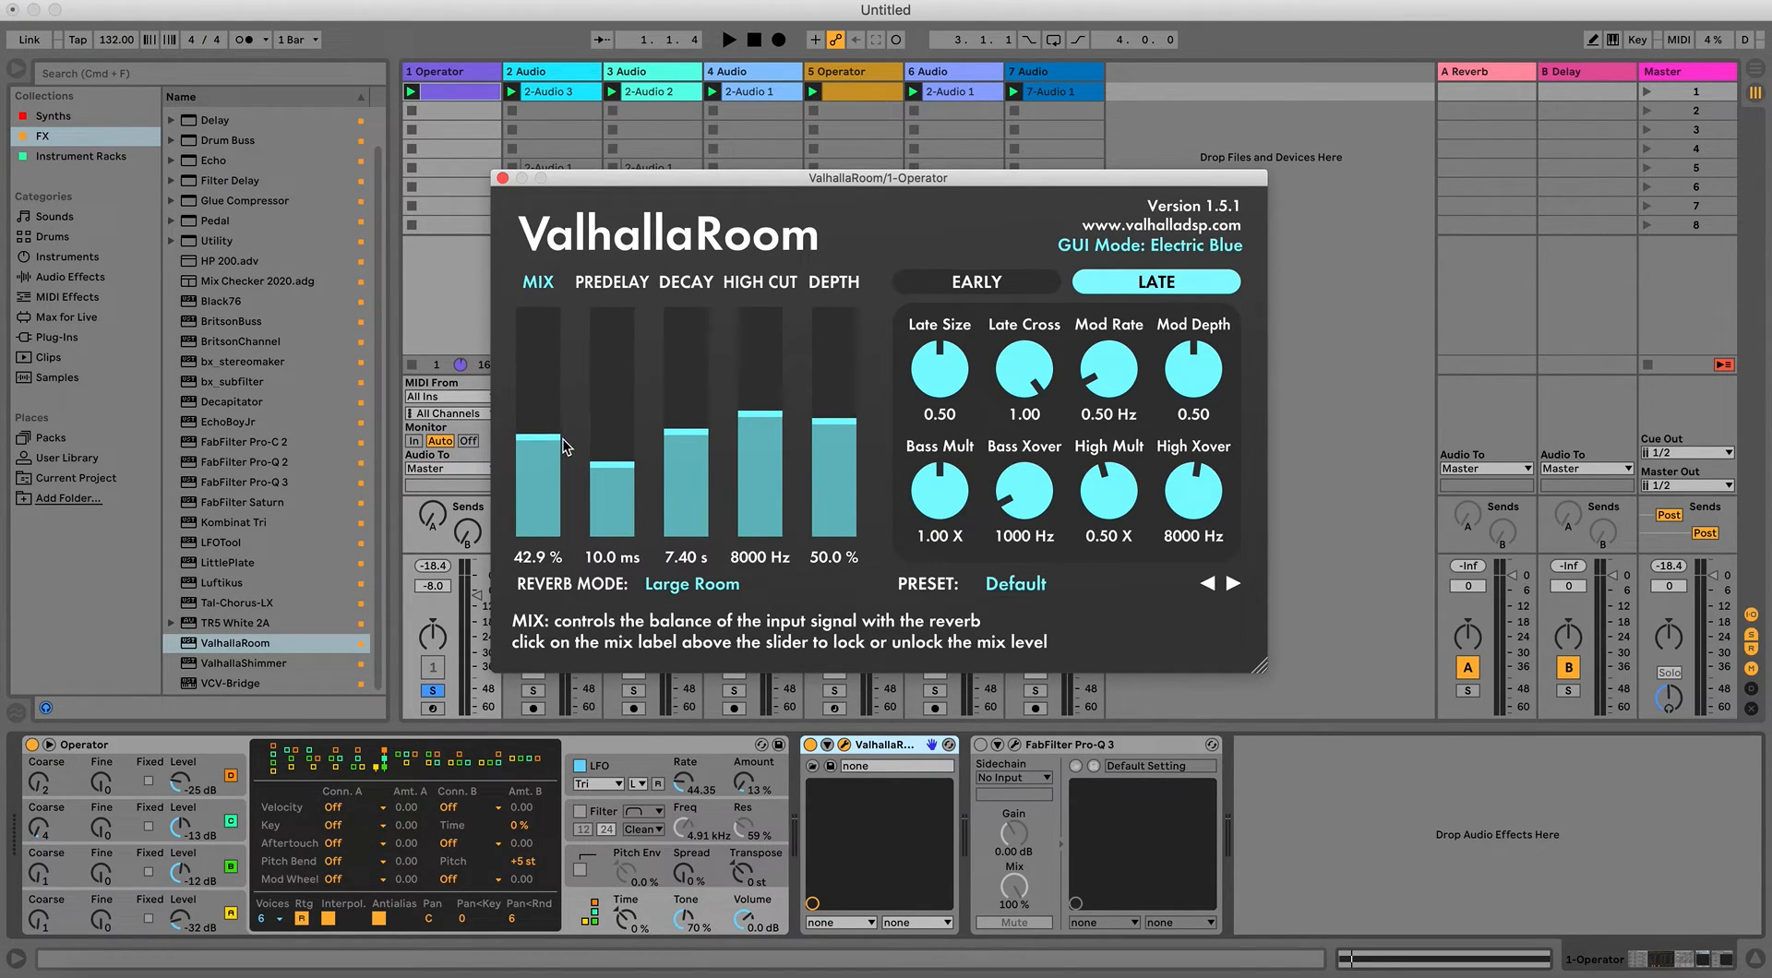
{"action": "left_click_drag", "start_coordinate": [683, 445], "coordinate": [683, 448]}
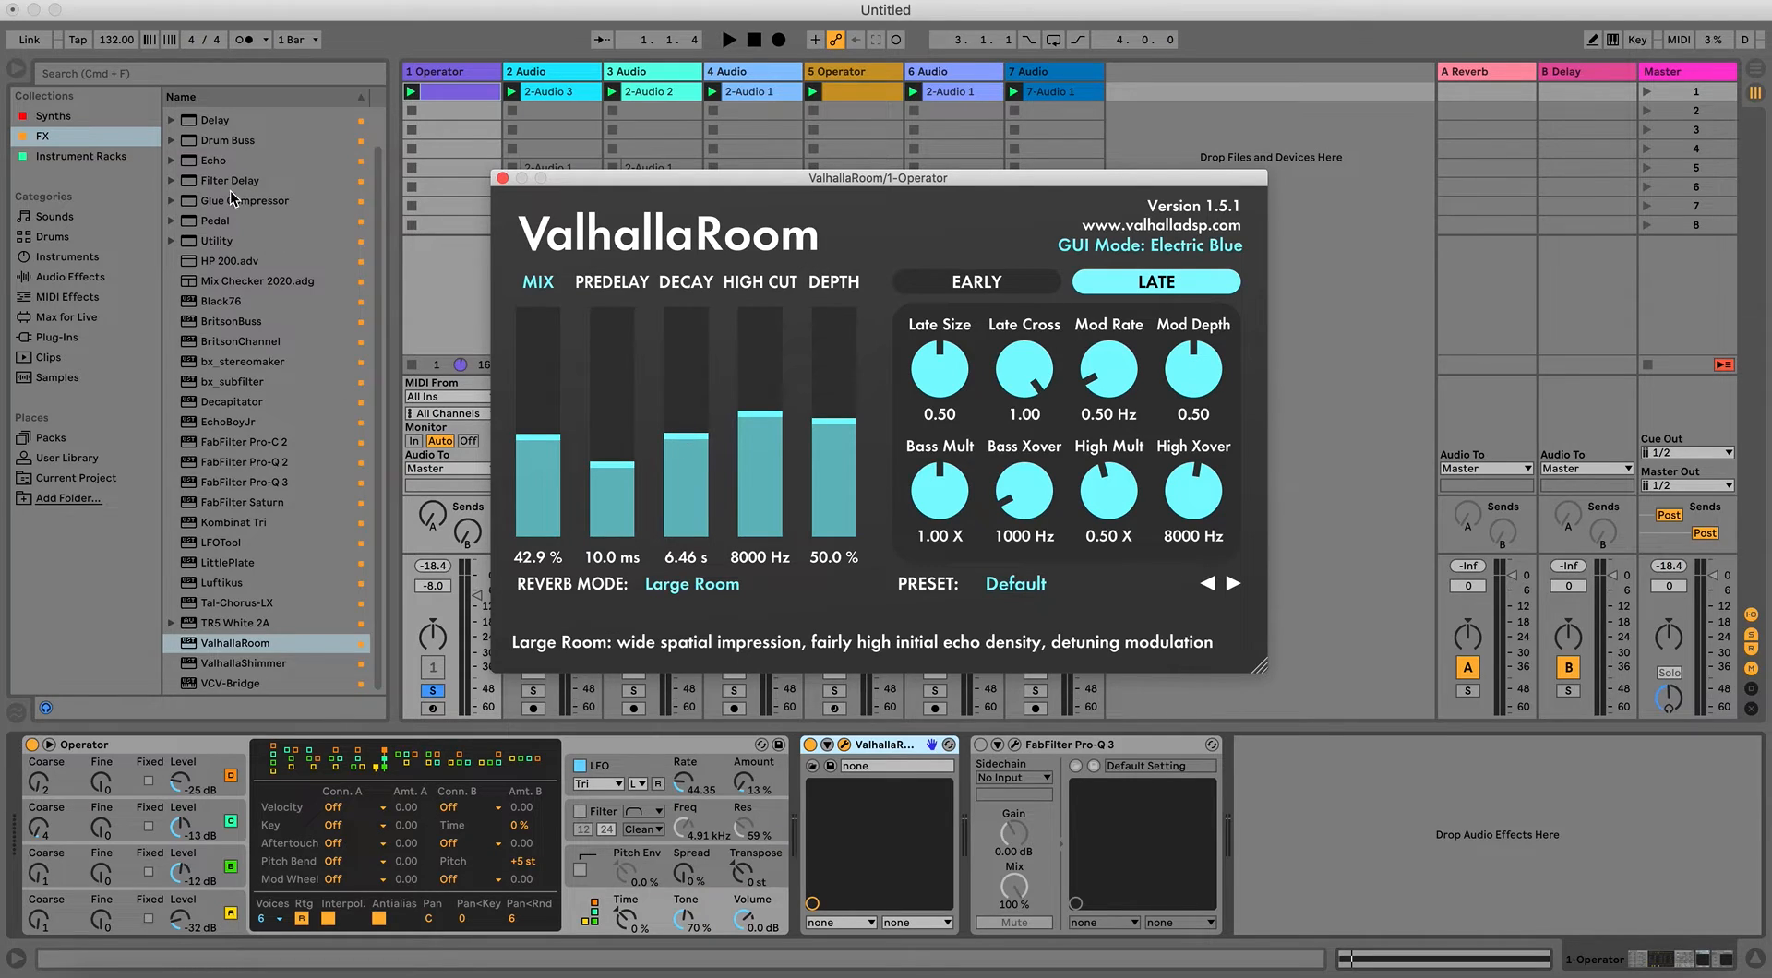
Add an upgraded Auto Filter with a 3.88 kHz cutoff after ValhallaRoom and place FabFilter Pro-Q 3 between the two.
{"action": "scroll", "coordinate": [198, 174], "scroll_direction": "up", "scroll_amount": 2}
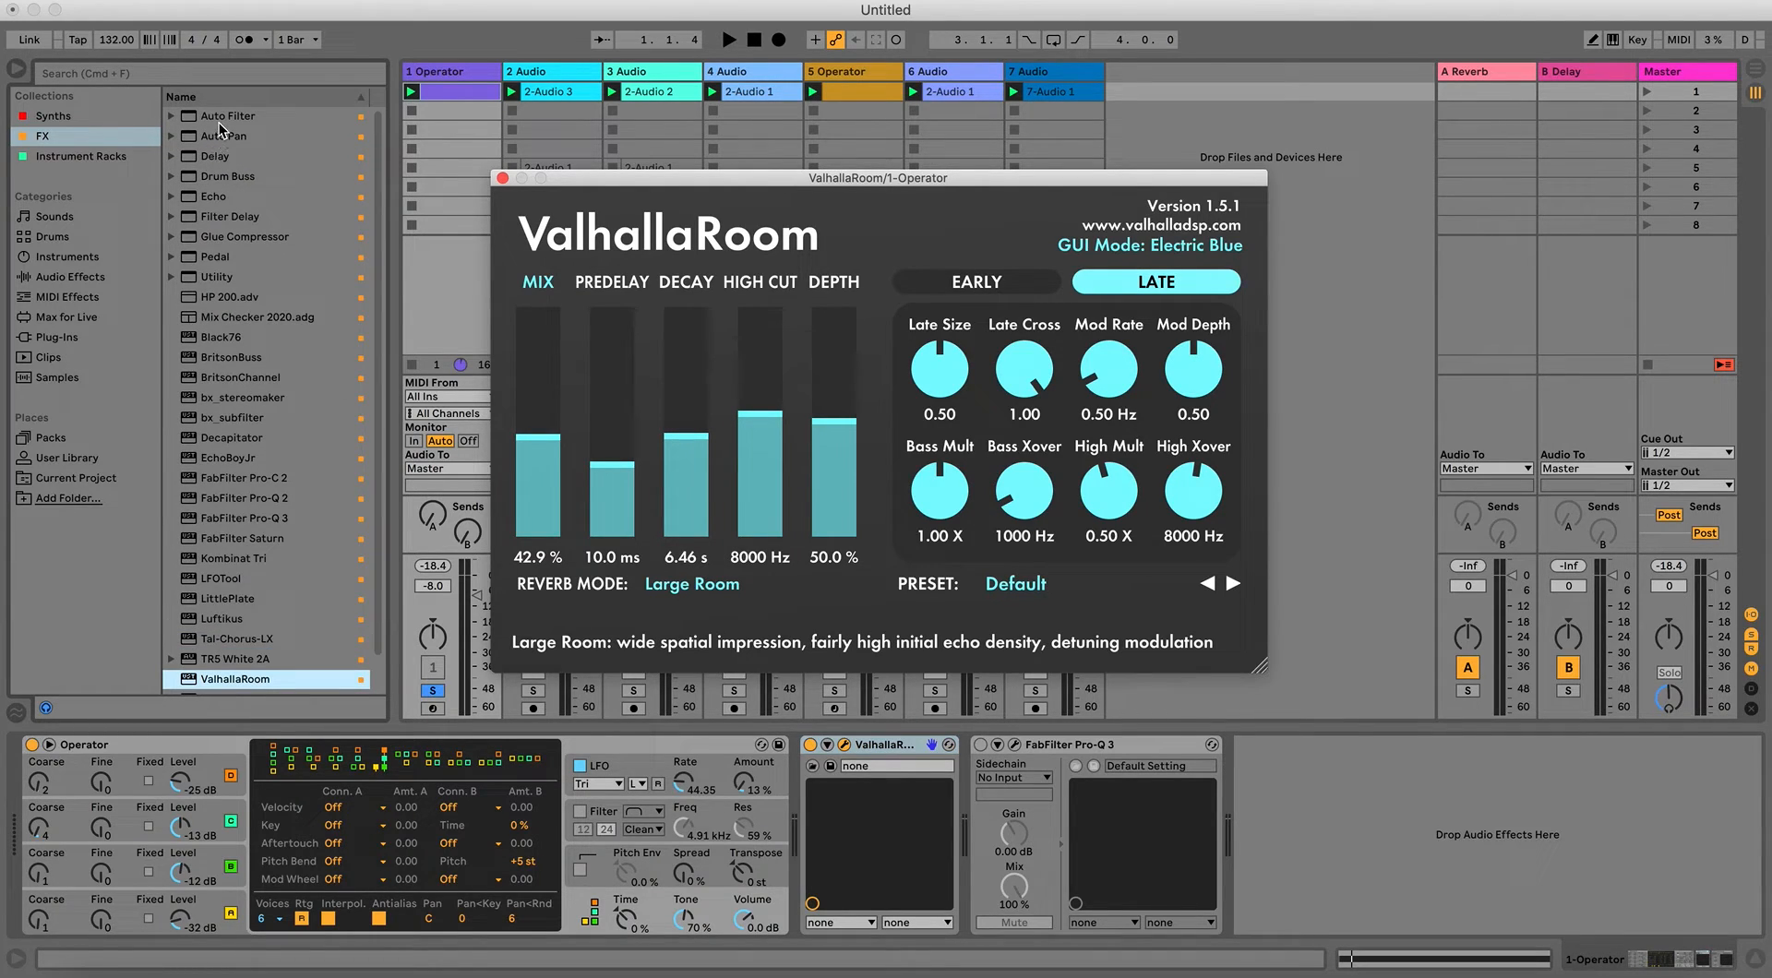
{"action": "left_click_drag", "start_coordinate": [218, 114], "coordinate": [974, 822]}
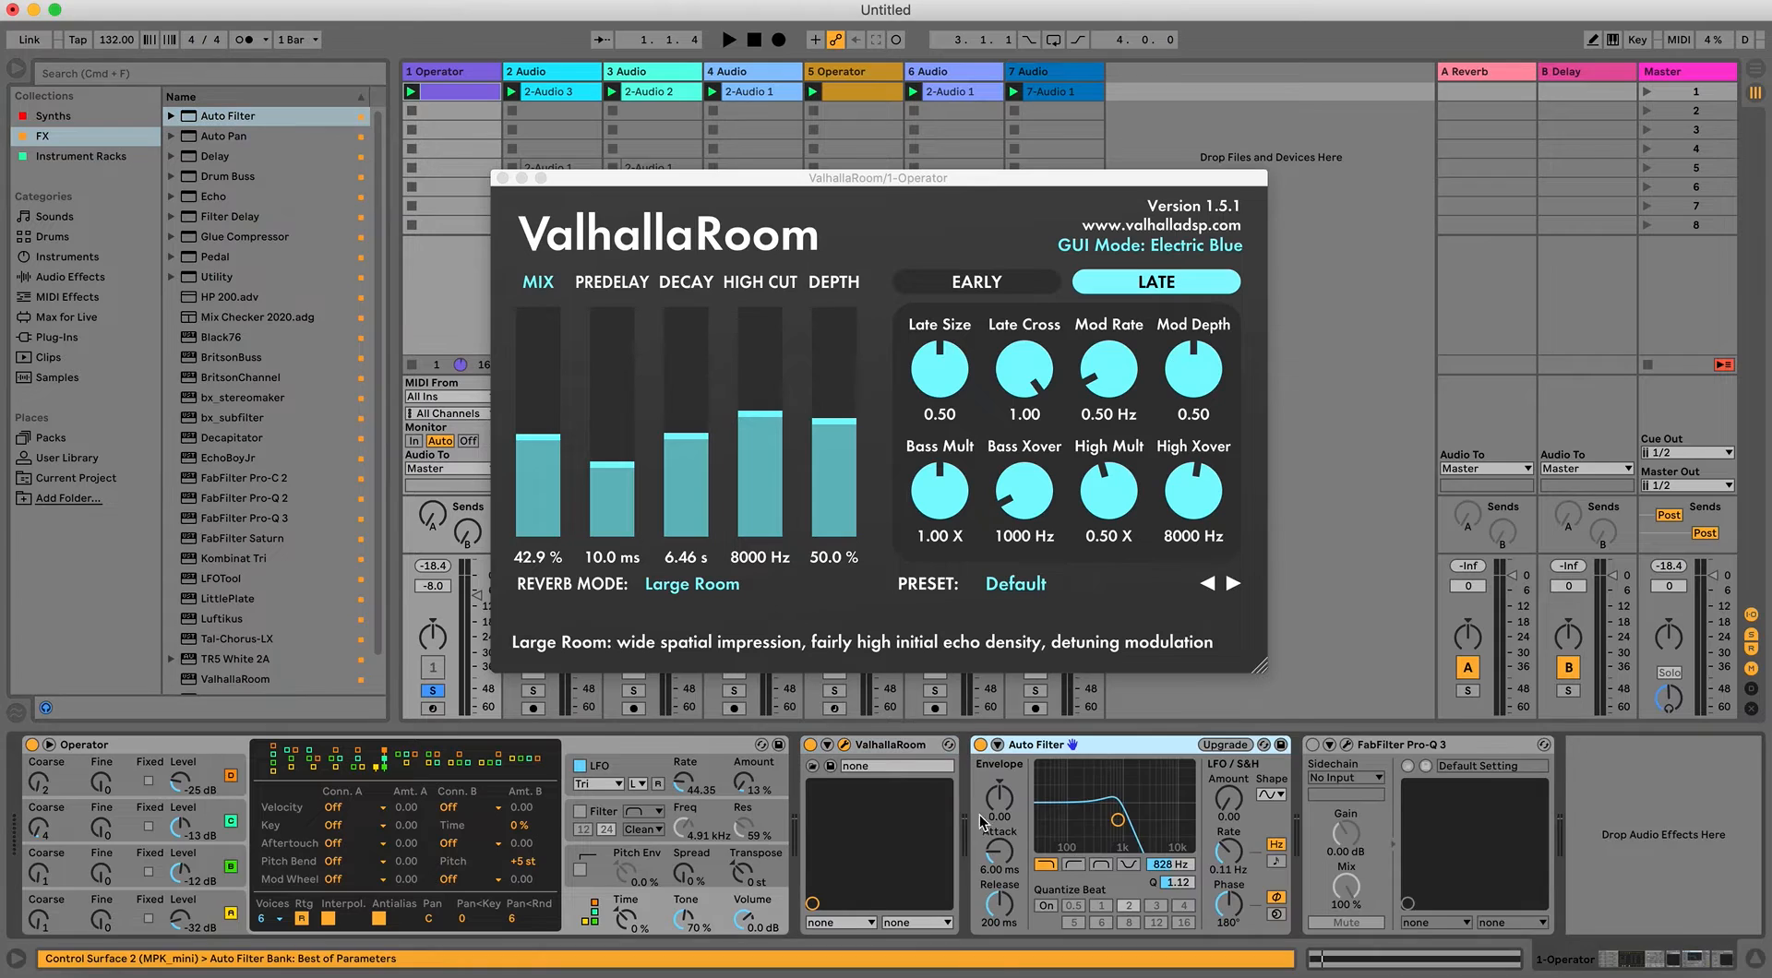
{"action": "left_click", "coordinate": [1225, 746]}
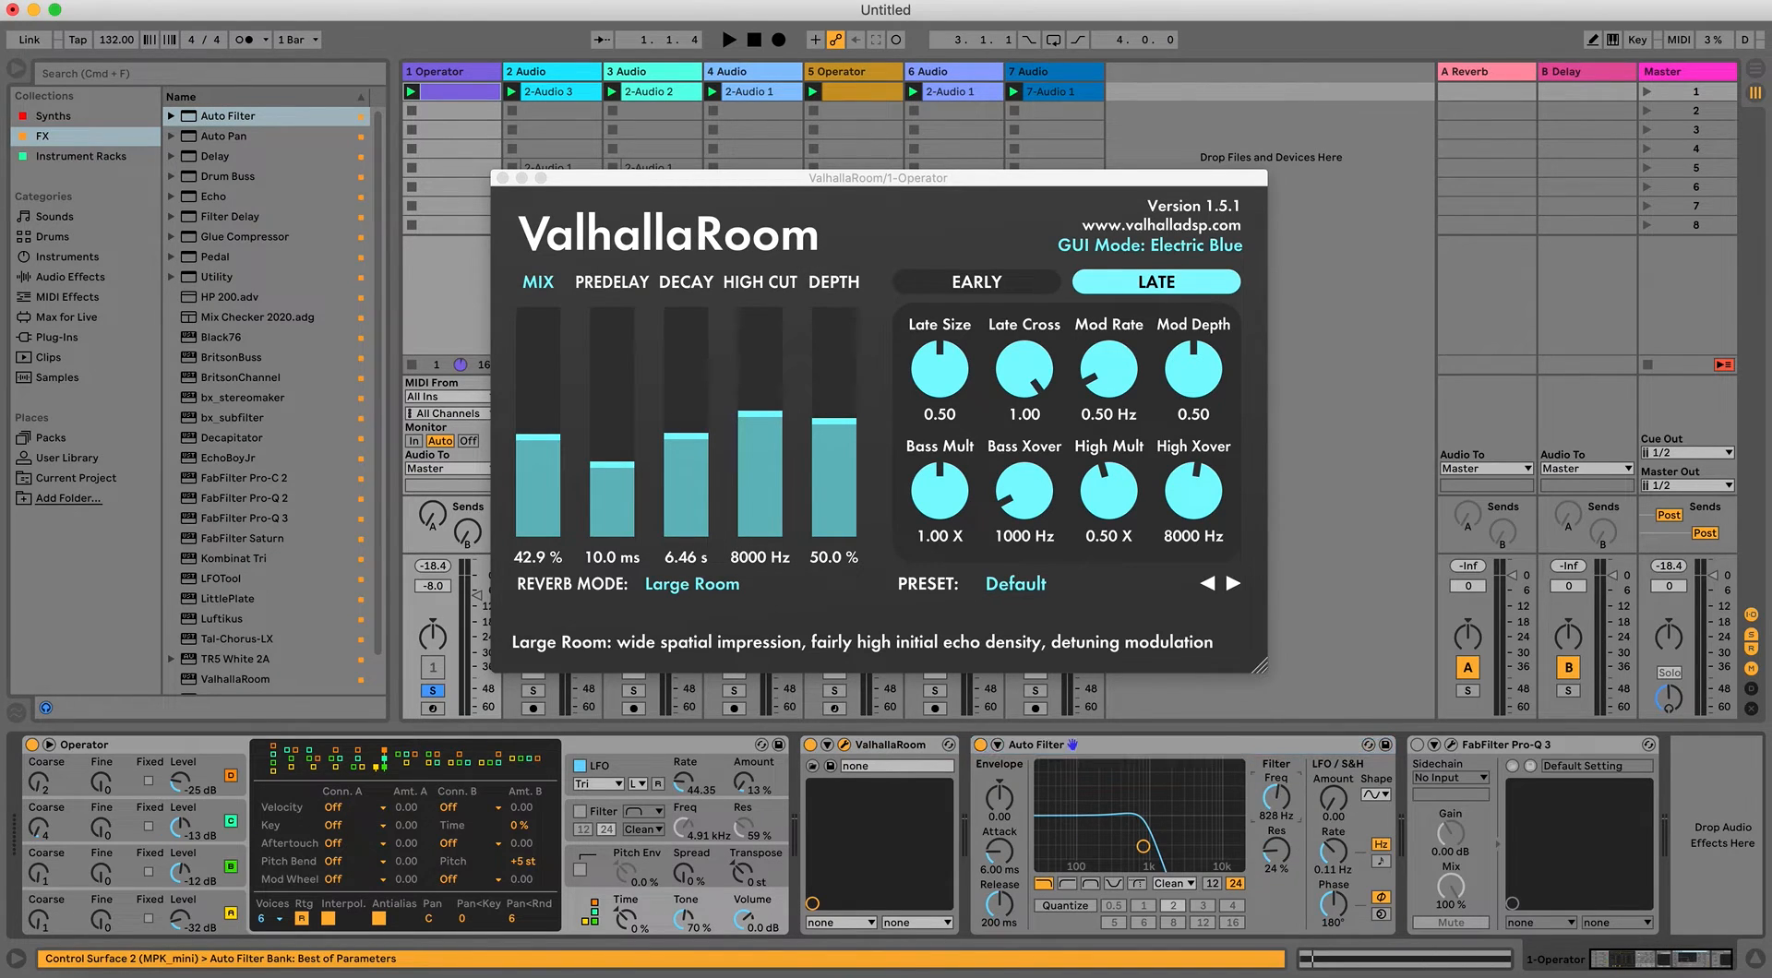
{"action": "left_click", "coordinate": [1457, 744]}
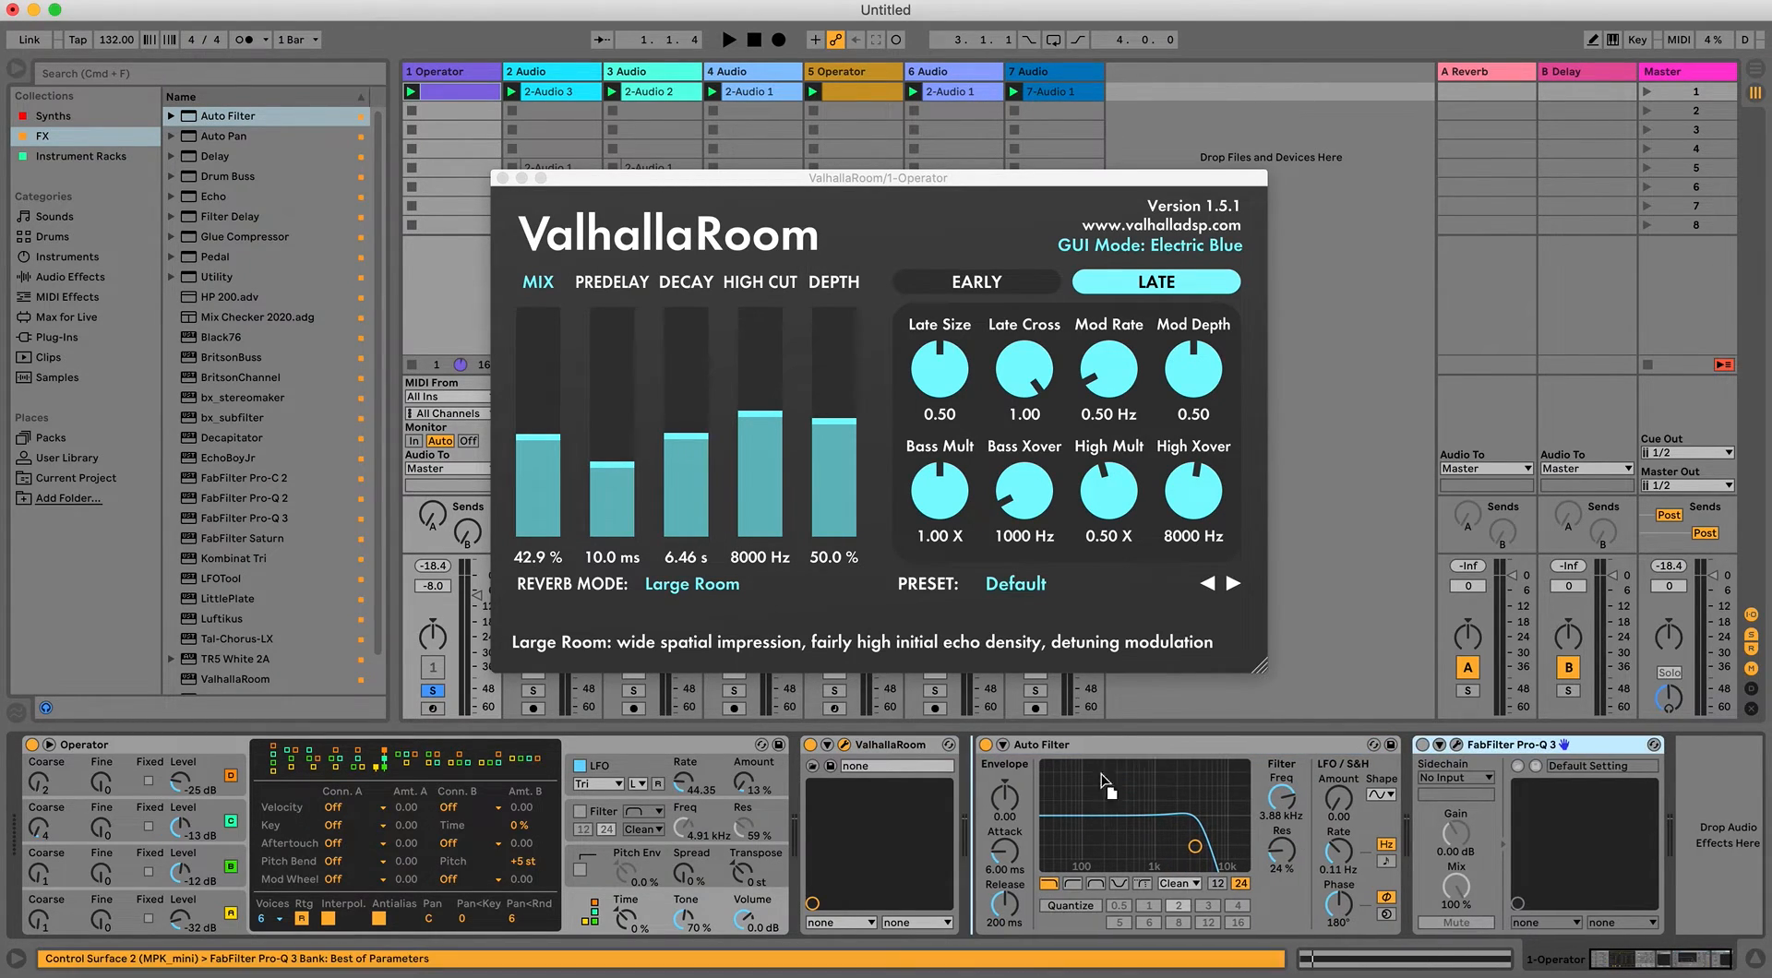
{"action": "left_click_drag", "start_coordinate": [875, 840], "coordinate": [955, 841]}
{"action": "left_click", "coordinate": [500, 178]}
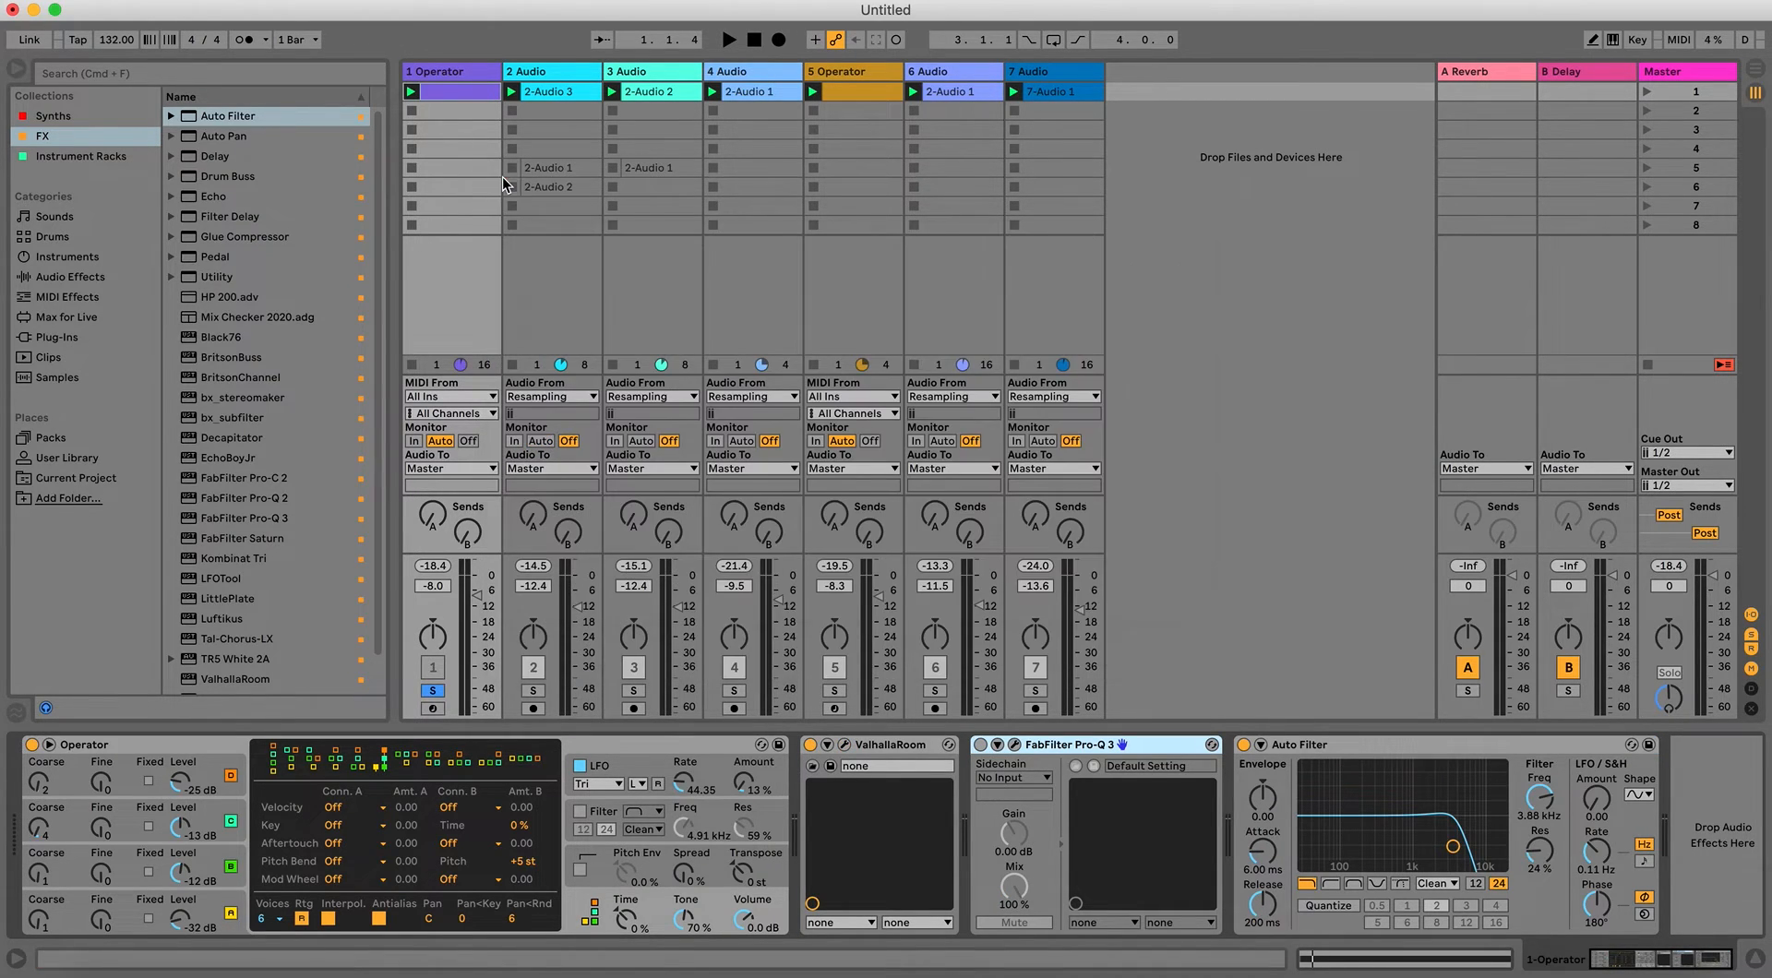
Add a low cut at about 354 Hz in Pro-Q 3 and lower track 1's volume to -16.4 dB during playback.
{"action": "left_click", "coordinate": [1015, 745]}
{"action": "left_click_drag", "start_coordinate": [957, 391], "coordinate": [910, 411]}
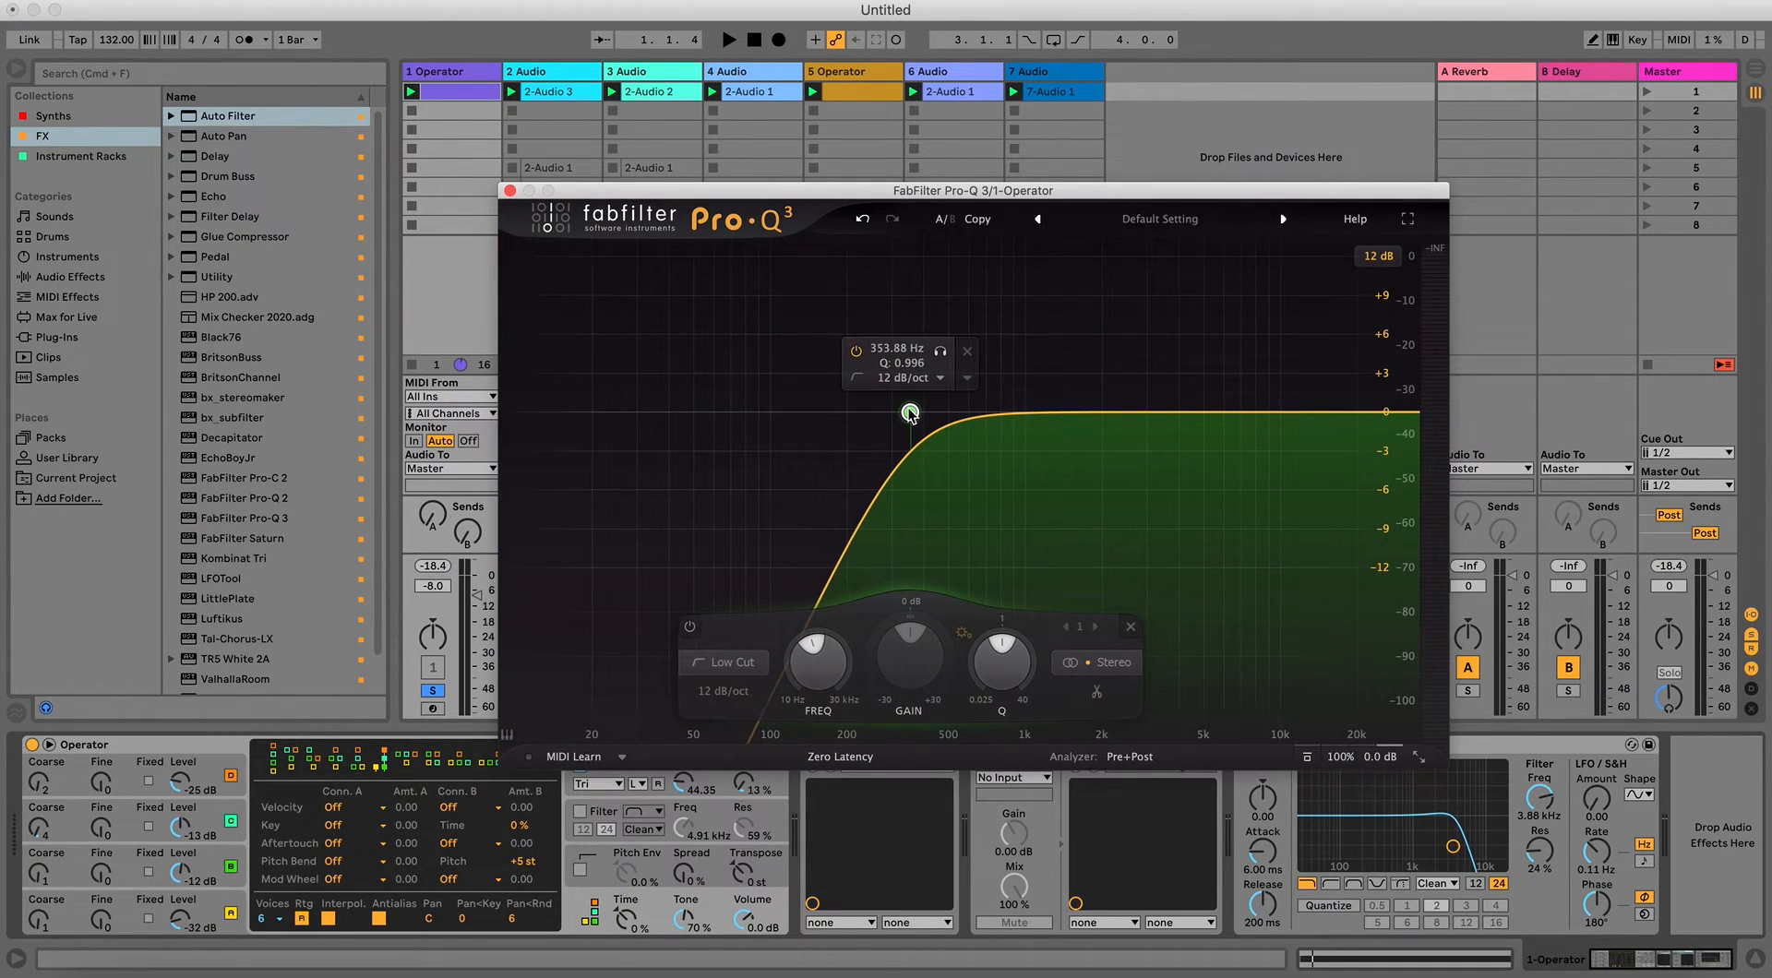
{"action": "left_click", "coordinate": [509, 190]}
{"action": "key", "text": "space"}
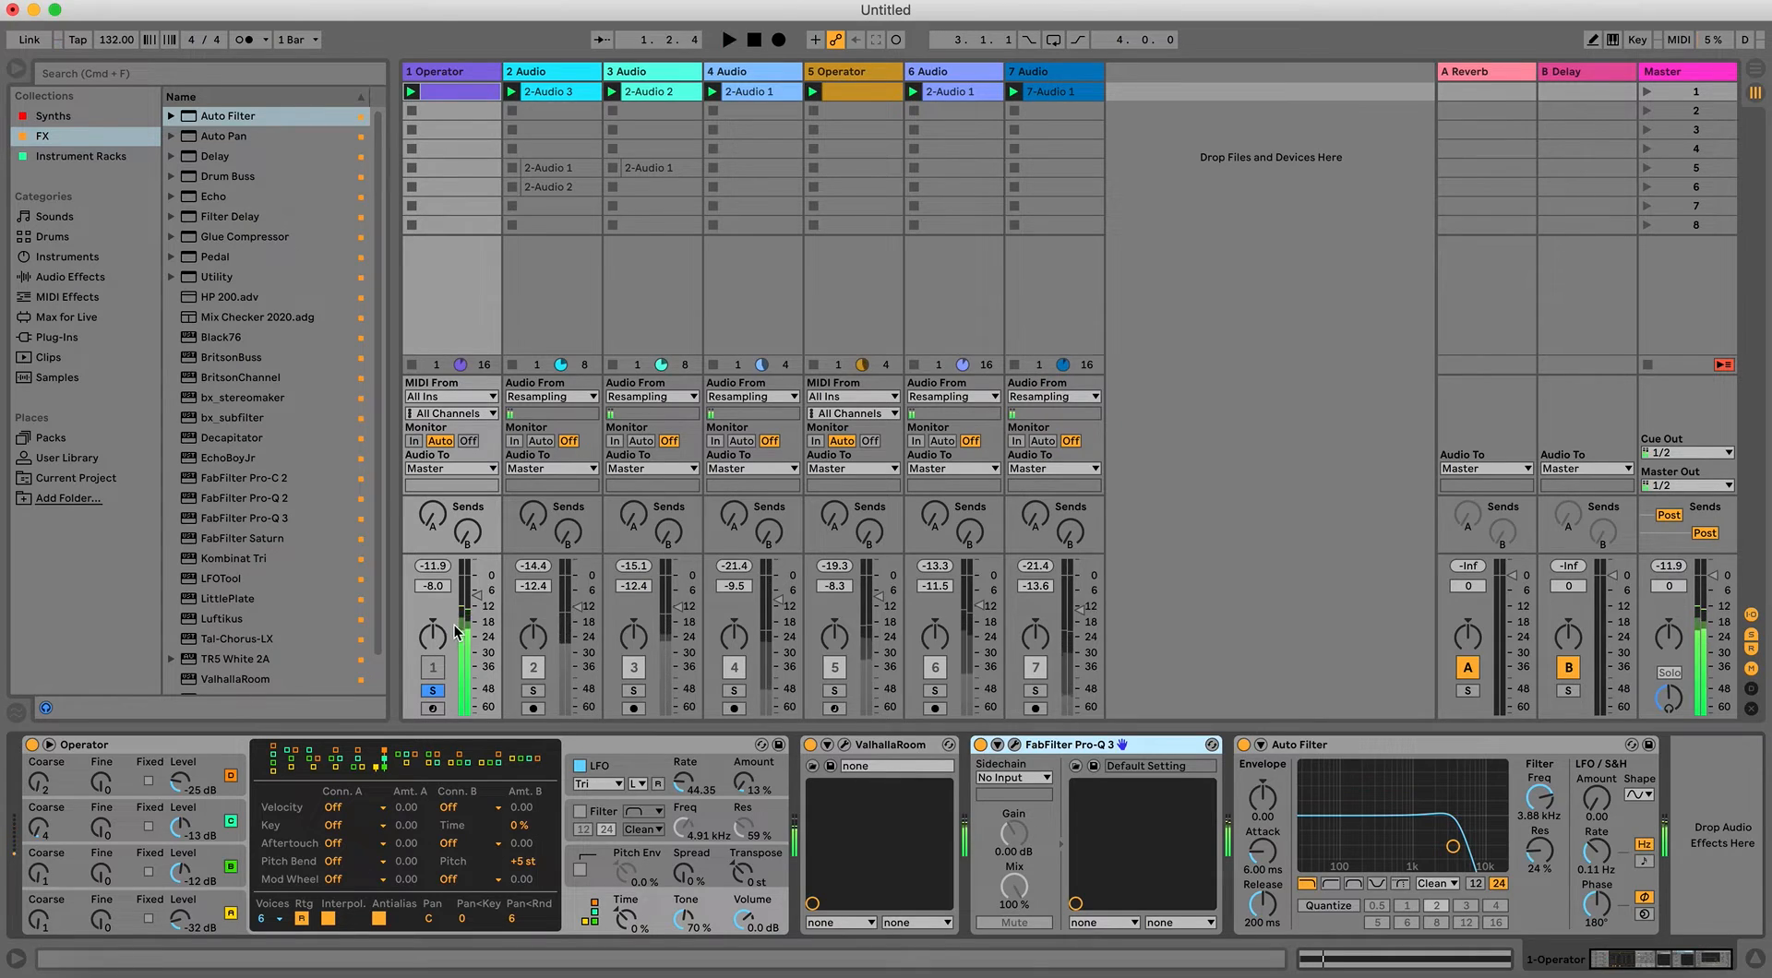
{"action": "left_click_drag", "start_coordinate": [477, 595], "coordinate": [477, 622]}
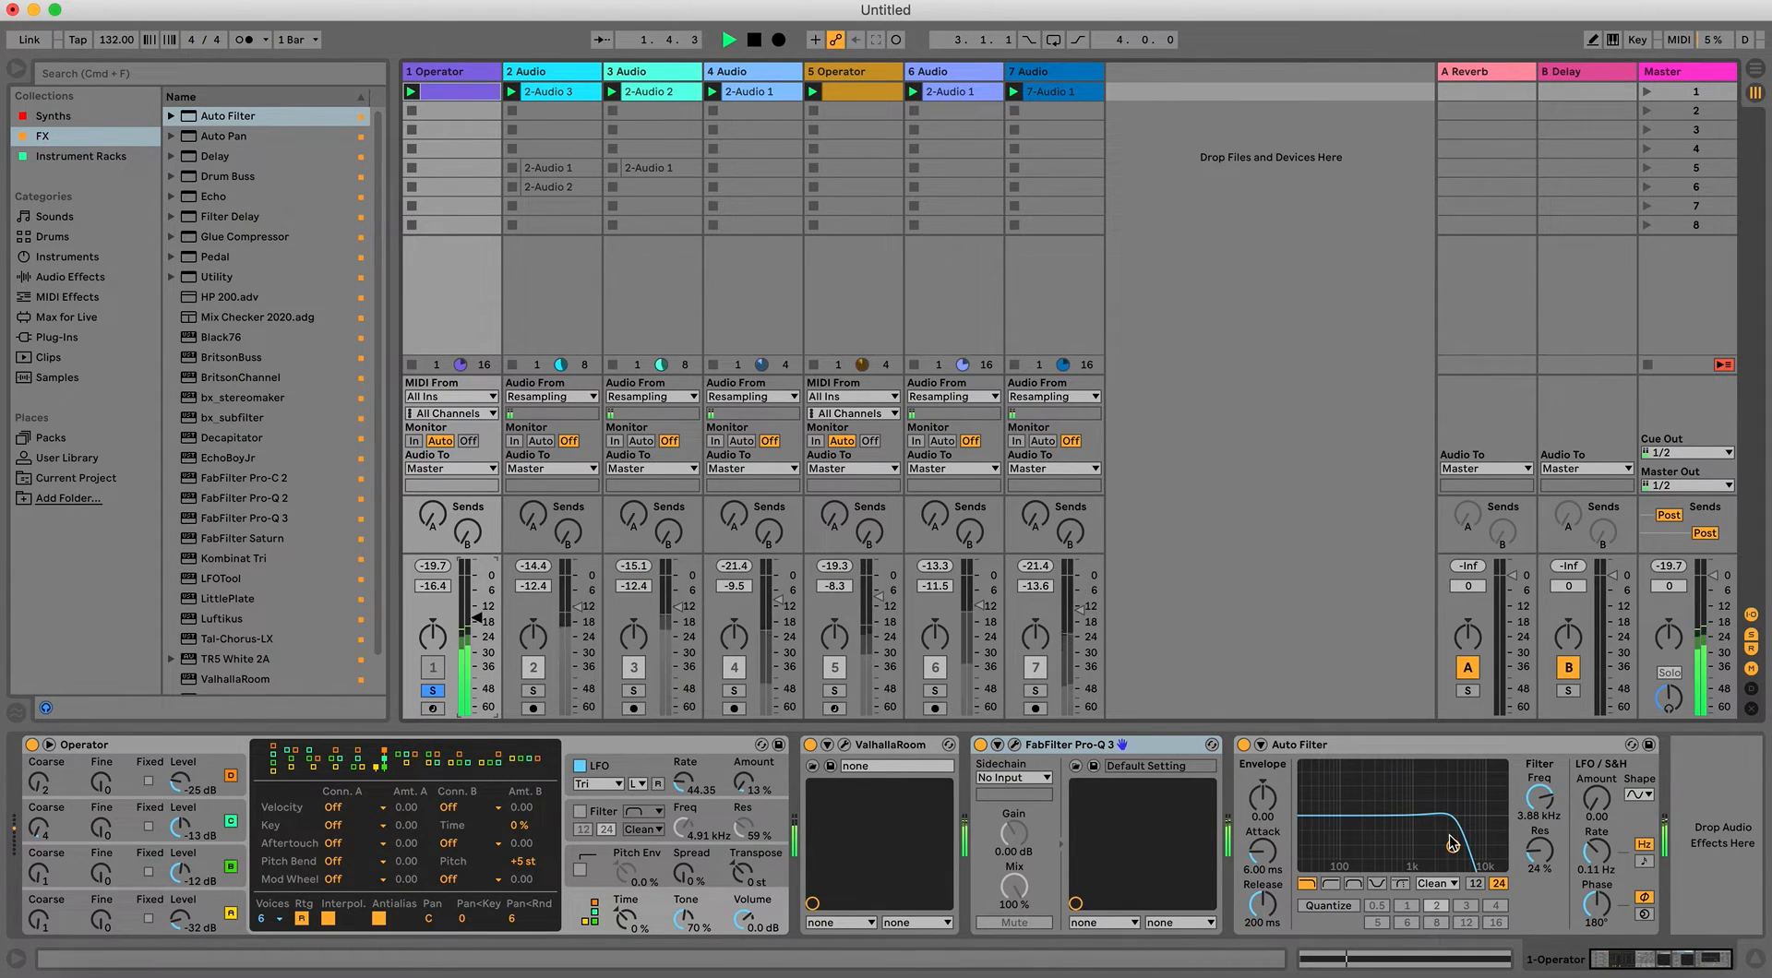
Set Auto Filter's frequency to 2.69 kHz, resonance to 11% and slope to 12 dB.
{"action": "left_click_drag", "start_coordinate": [1546, 800], "coordinate": [1540, 876]}
{"action": "left_click", "coordinate": [1479, 883]}
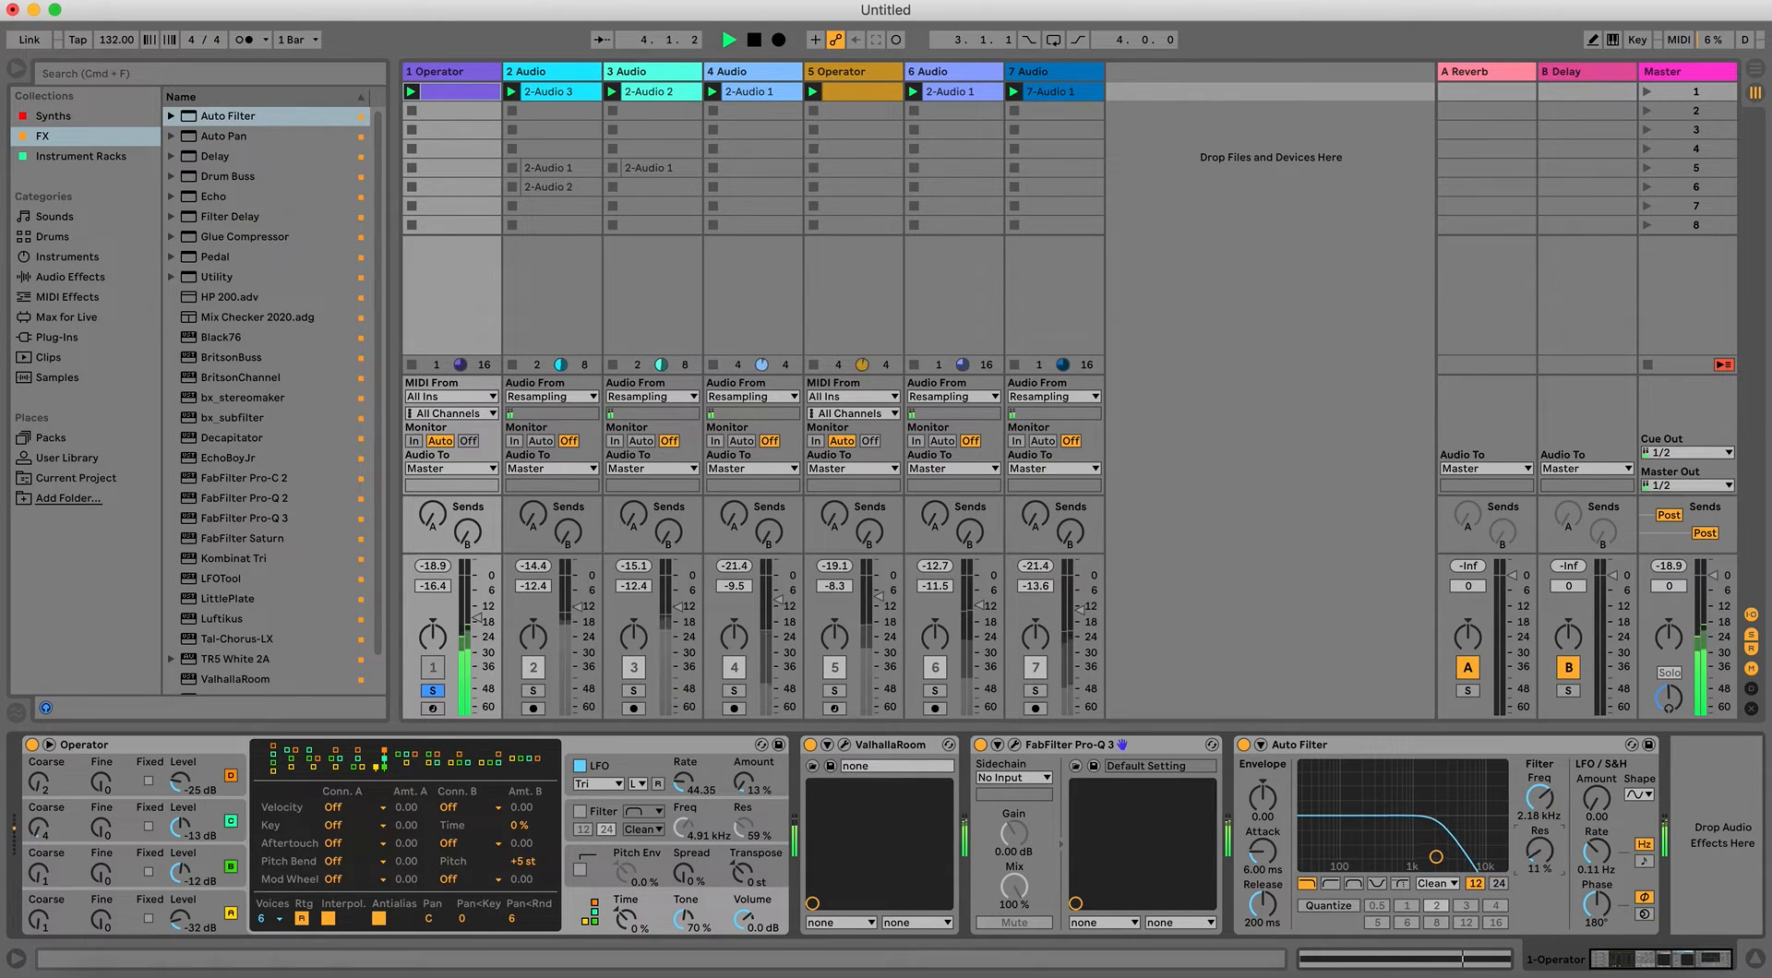
{"action": "left_click_drag", "start_coordinate": [1544, 806], "coordinate": [1543, 802]}
Move Pro-Q 3's low cut up to about 1135 Hz and steepen it to 24 dB/oct.
{"action": "left_click", "coordinate": [1015, 745]}
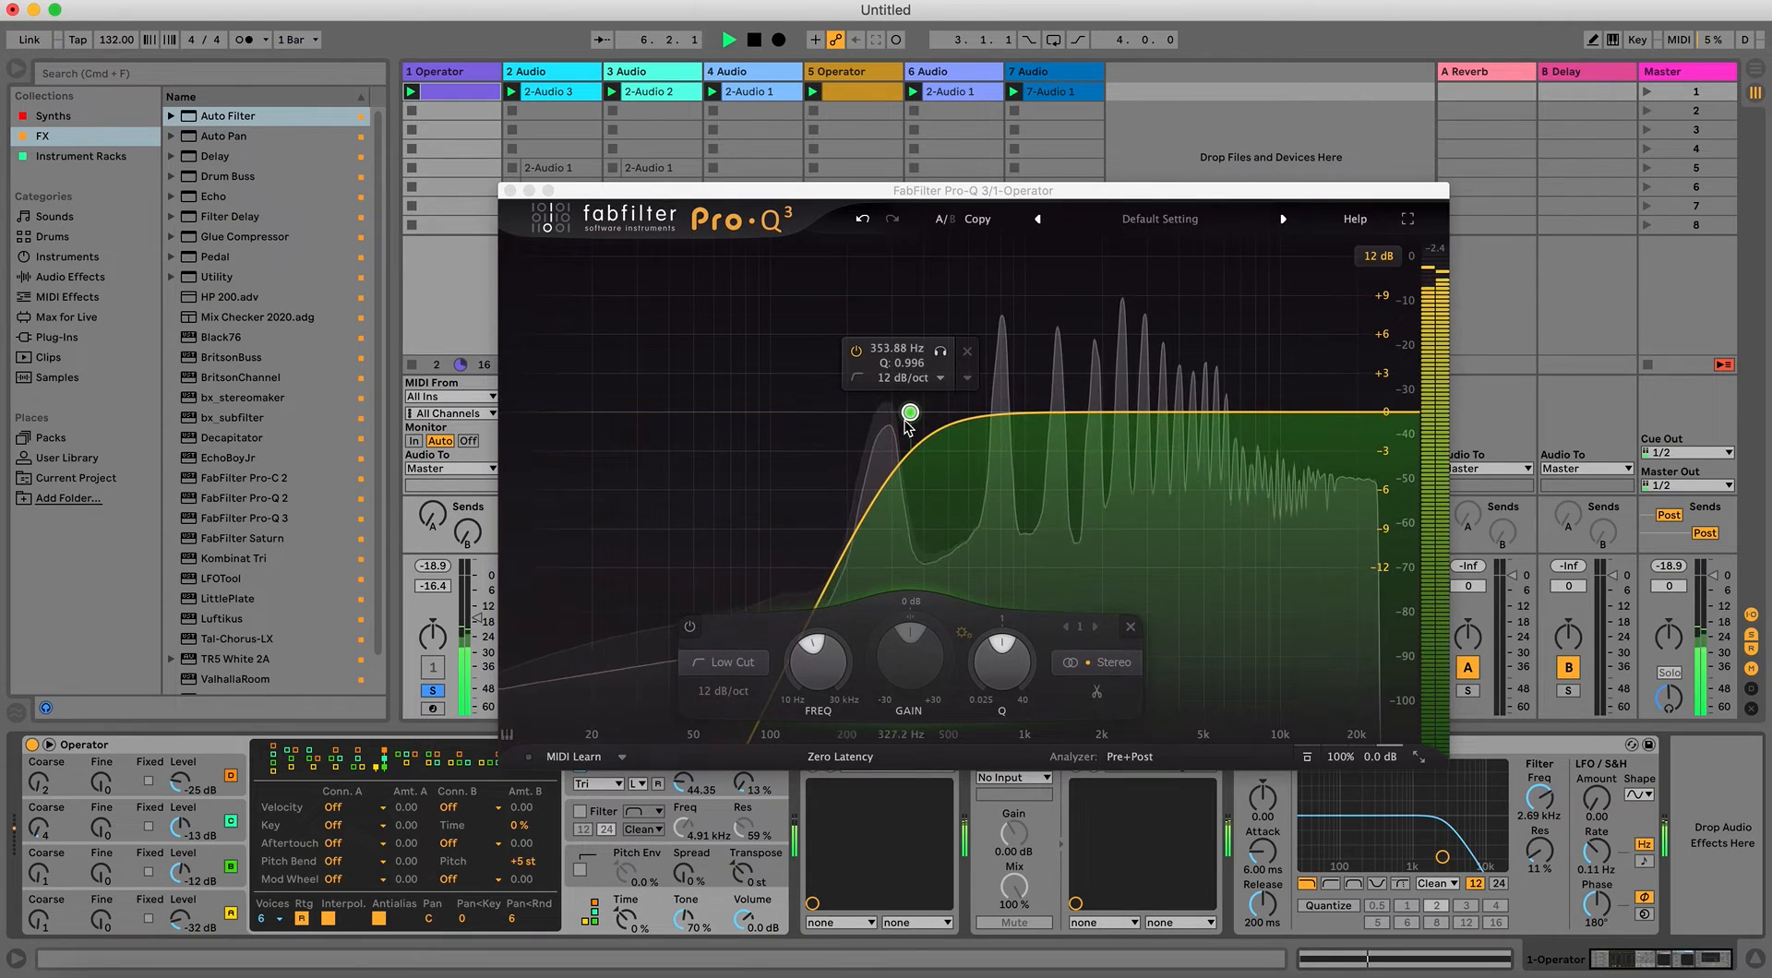
{"action": "left_click_drag", "start_coordinate": [910, 424], "coordinate": [1040, 424]}
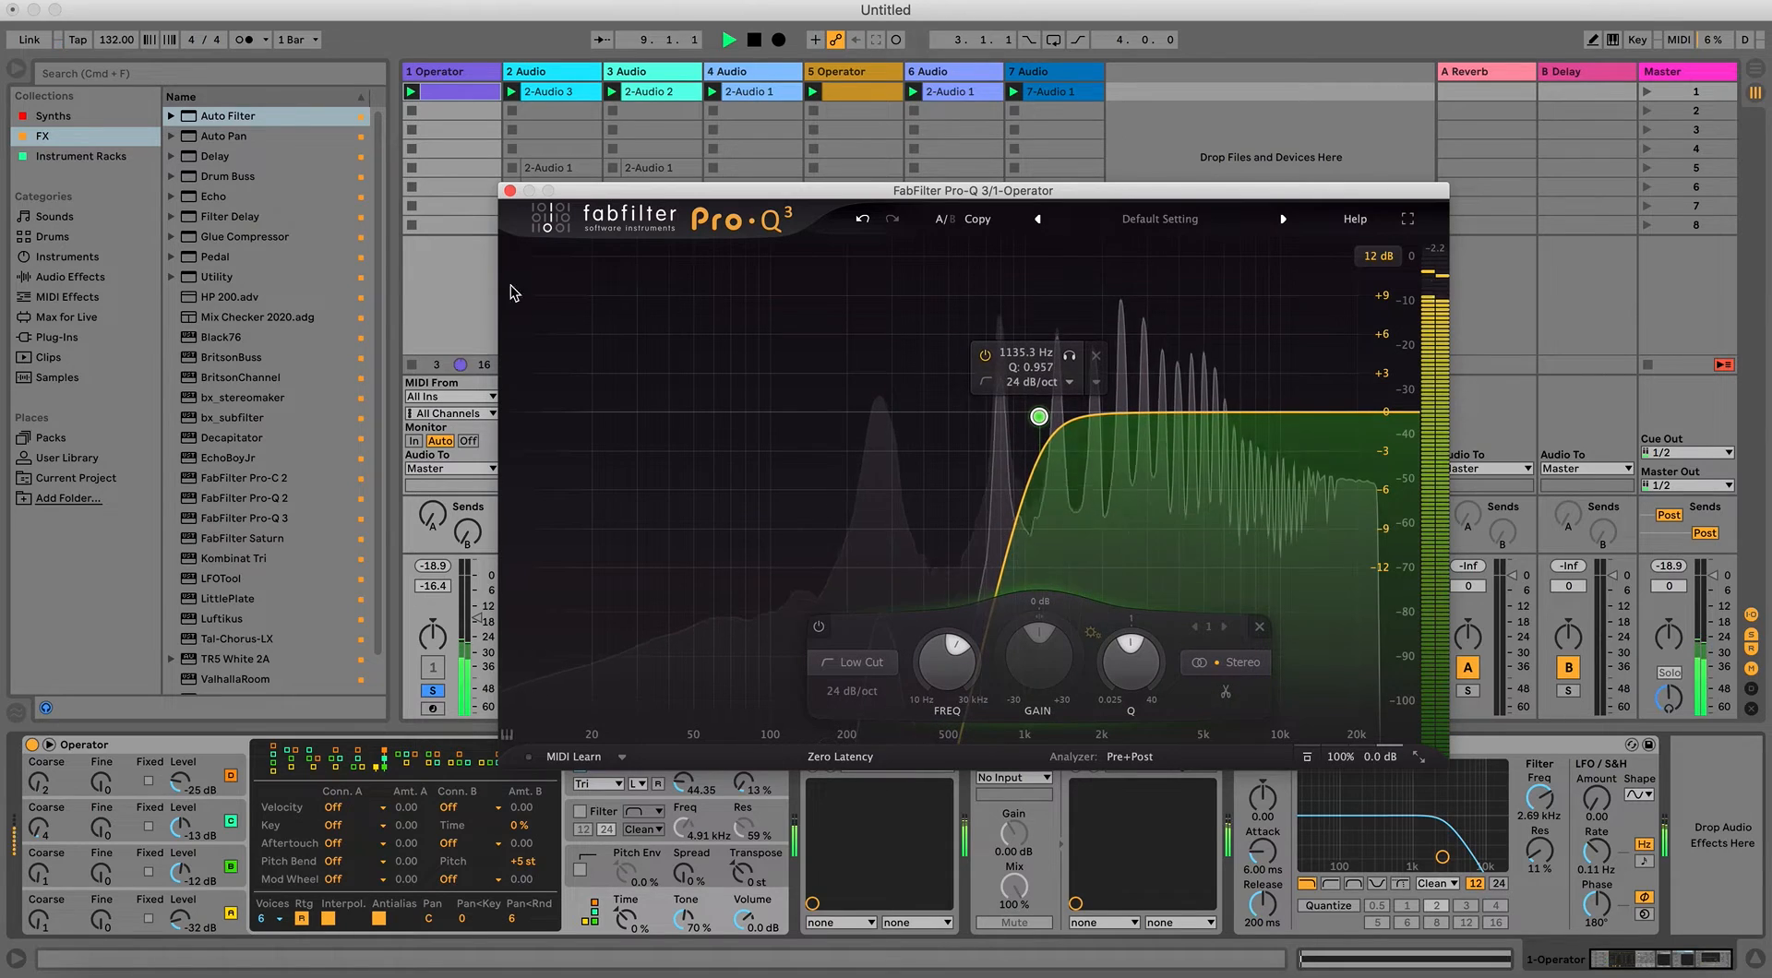
{"action": "left_click", "coordinate": [508, 190]}
Try fine-tuning oscillators B and C during playback, setting oscillator C's fine tuning to 113.
{"action": "left_click_drag", "start_coordinate": [102, 873], "coordinate": [102, 900]}
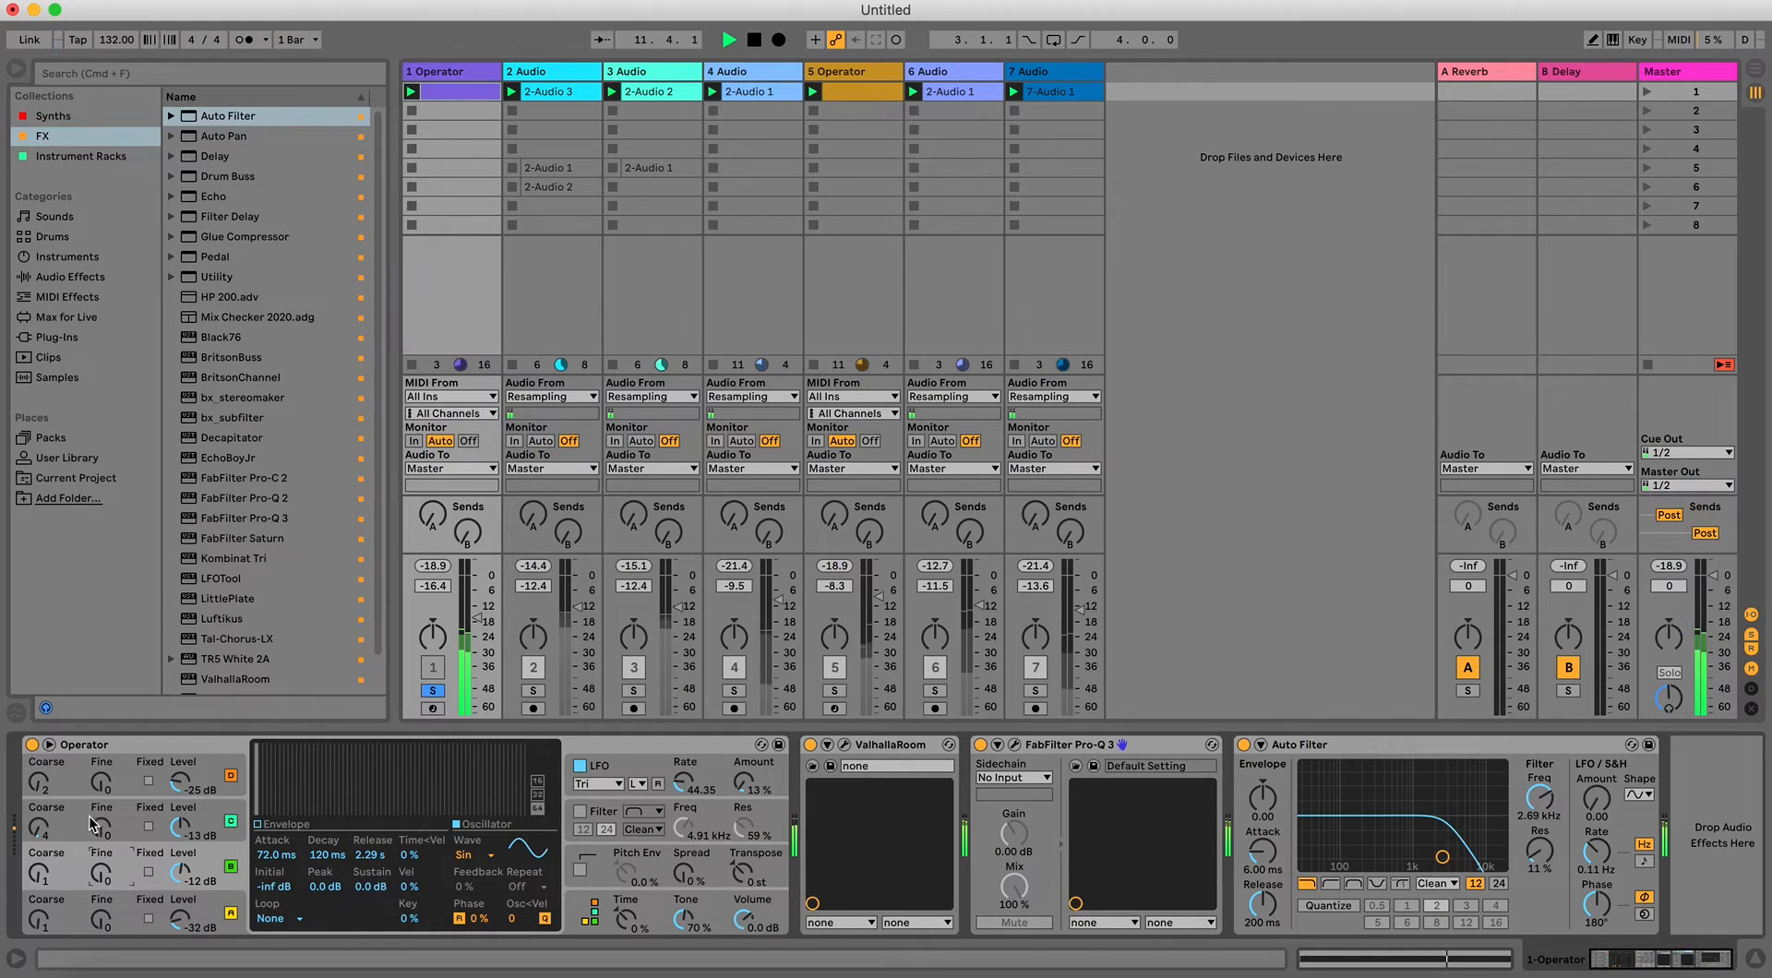
{"action": "left_click", "coordinate": [100, 824]}
{"action": "left_click_drag", "start_coordinate": [102, 827], "coordinate": [101, 766]}
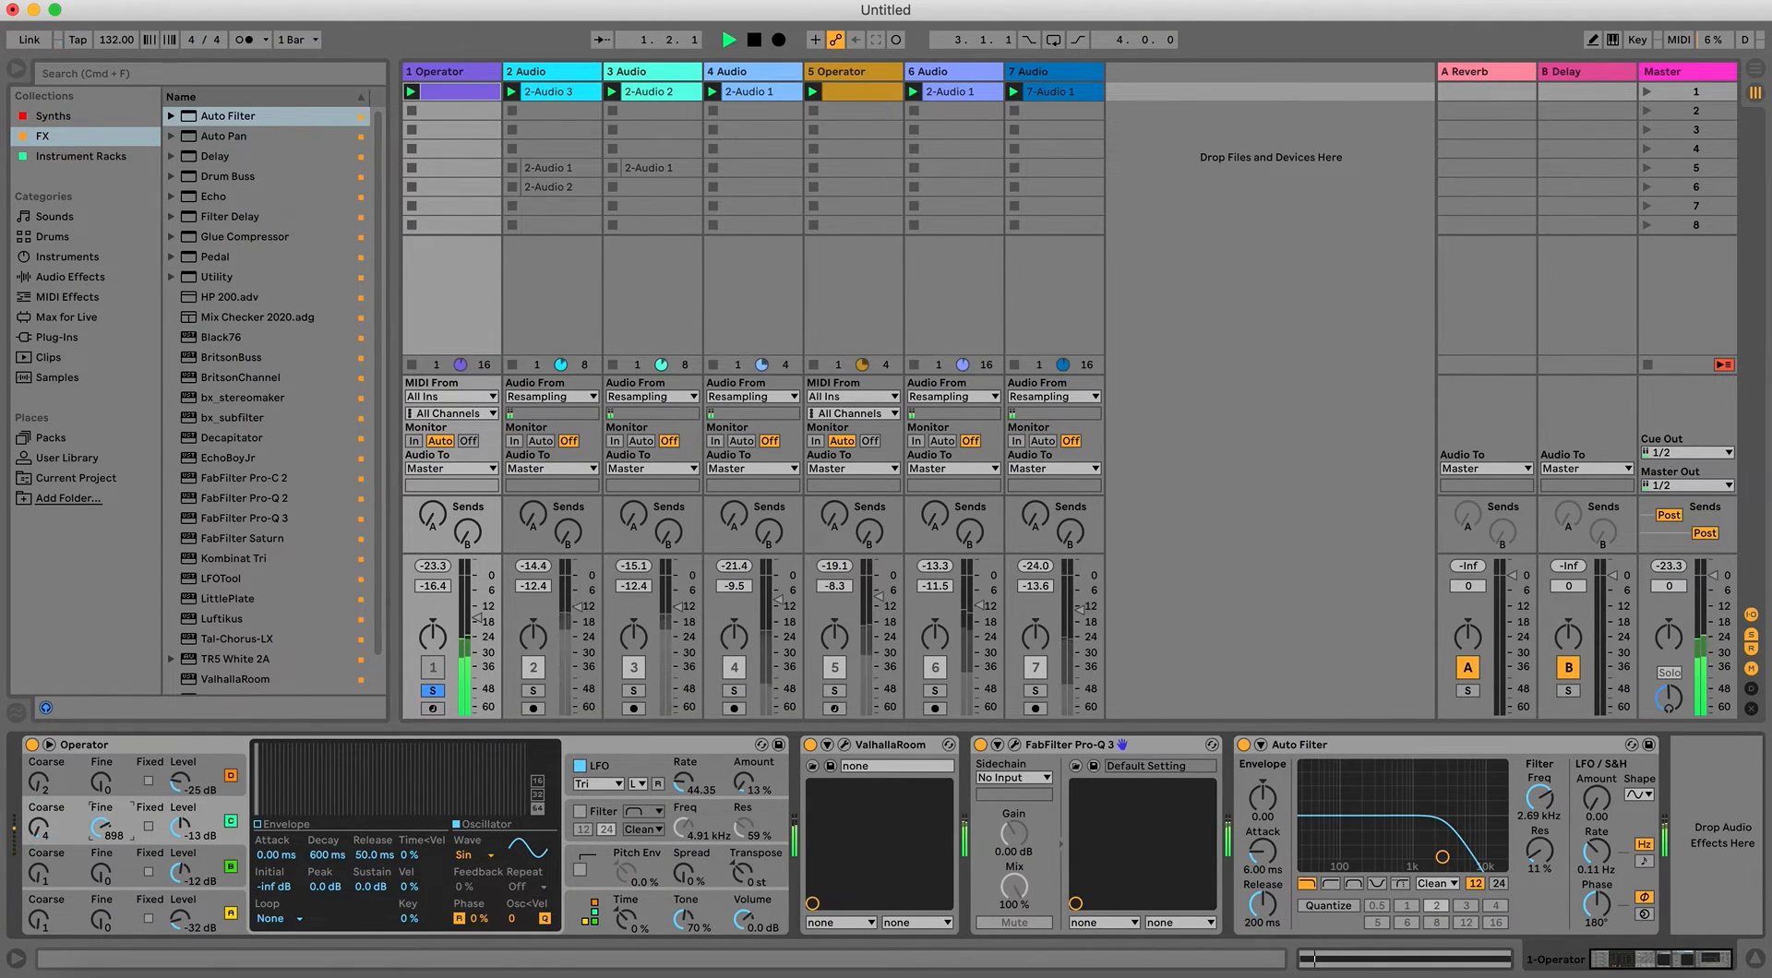
{"action": "left_click_drag", "start_coordinate": [102, 826], "coordinate": [101, 830]}
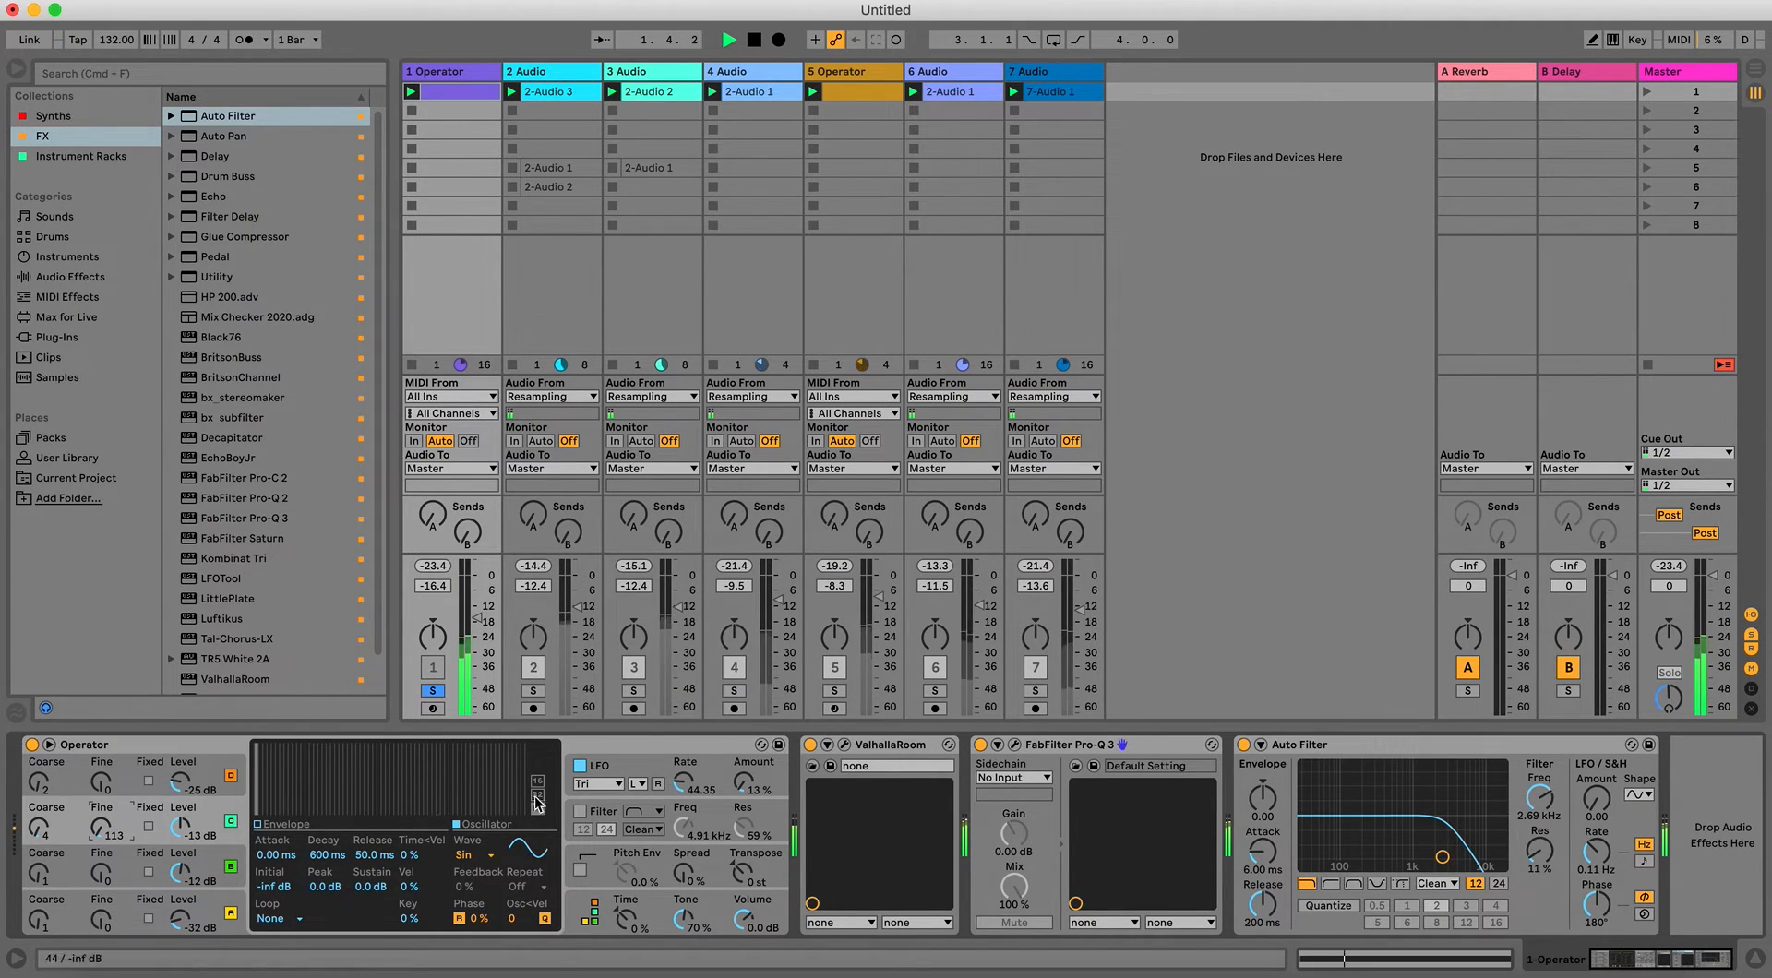
Set Operator's LFO rate to 16.87 and Auto Filter's frequency to 3.07 kHz, auditioning the result.
{"action": "mouse_move", "coordinate": [684, 783]}
{"action": "left_mouse_down"}
{"action": "mouse_move", "coordinate": [683, 746]}
{"action": "mouse_move", "coordinate": [683, 792]}
{"action": "left_mouse_up"}
{"action": "key", "text": "space"}
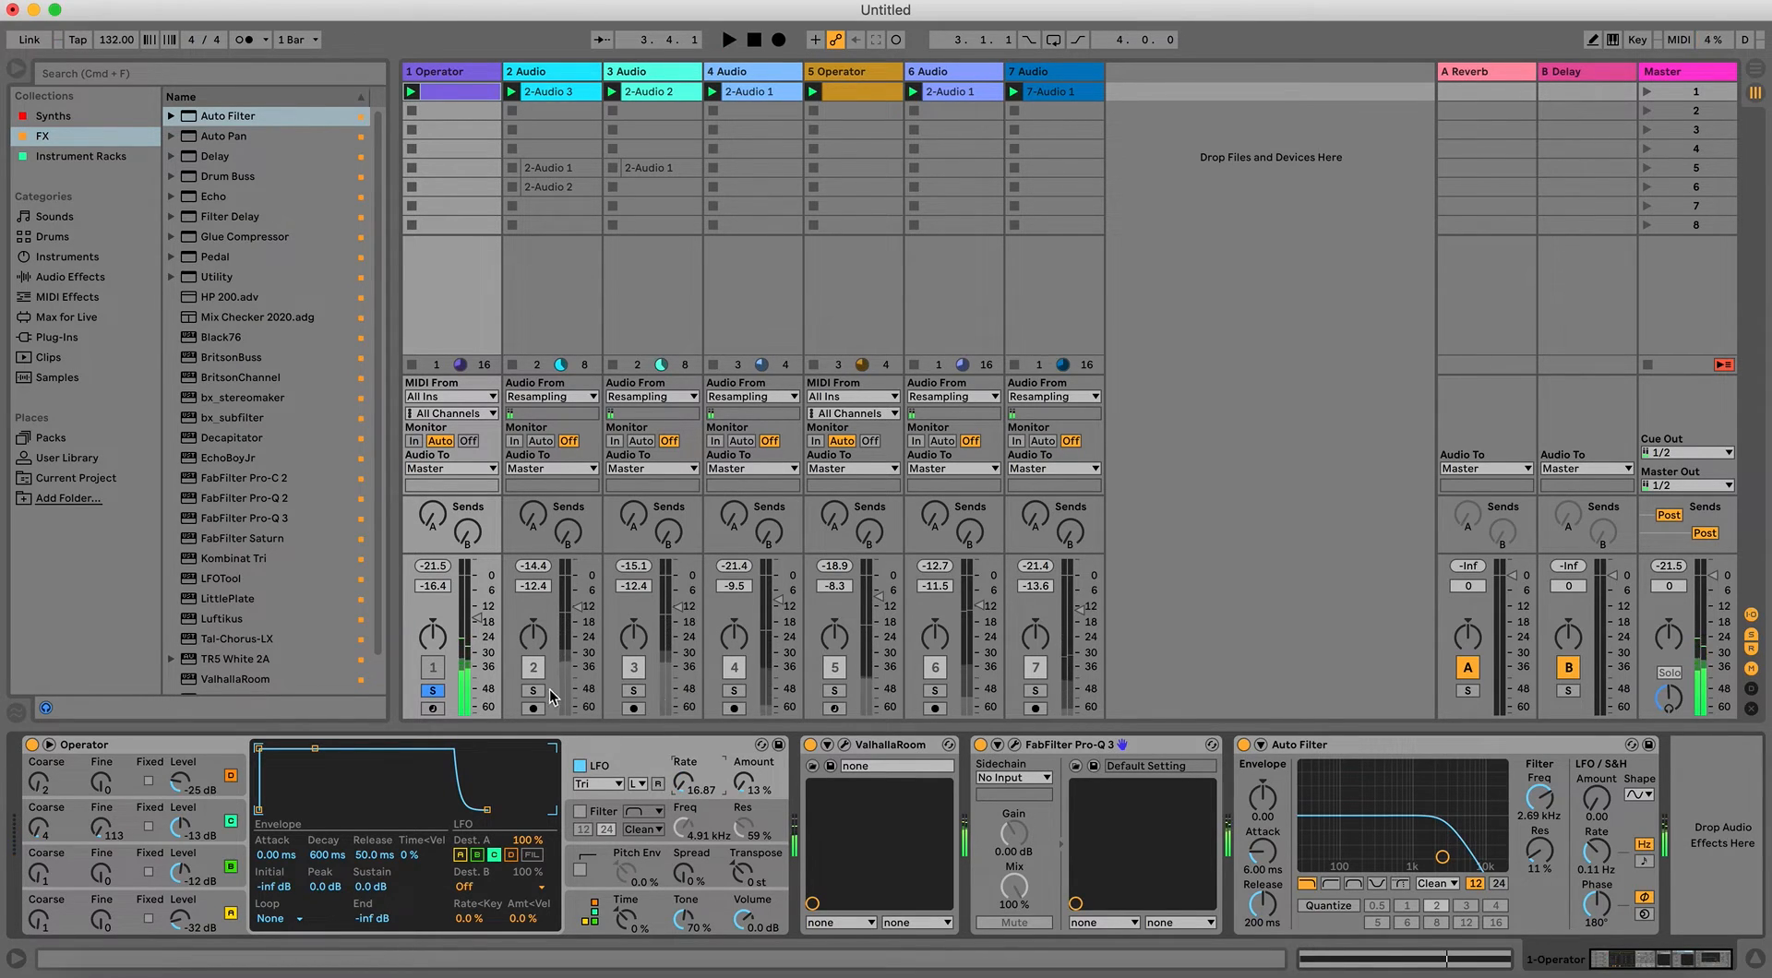
{"action": "mouse_move", "coordinate": [1540, 796]}
{"action": "left_mouse_down"}
{"action": "mouse_move", "coordinate": [1540, 827]}
{"action": "mouse_move", "coordinate": [1540, 795]}
{"action": "left_mouse_up"}
{"action": "key", "text": "space"}
{"action": "key", "text": "space"}
Unsolo track 1 and lower its volume to -22 dB while playing it with the other tracks.
{"action": "mouse_move", "coordinate": [477, 617]}
{"action": "left_mouse_down"}
{"action": "mouse_move", "coordinate": [477, 641]}
{"action": "mouse_move", "coordinate": [477, 622]}
{"action": "left_mouse_up"}
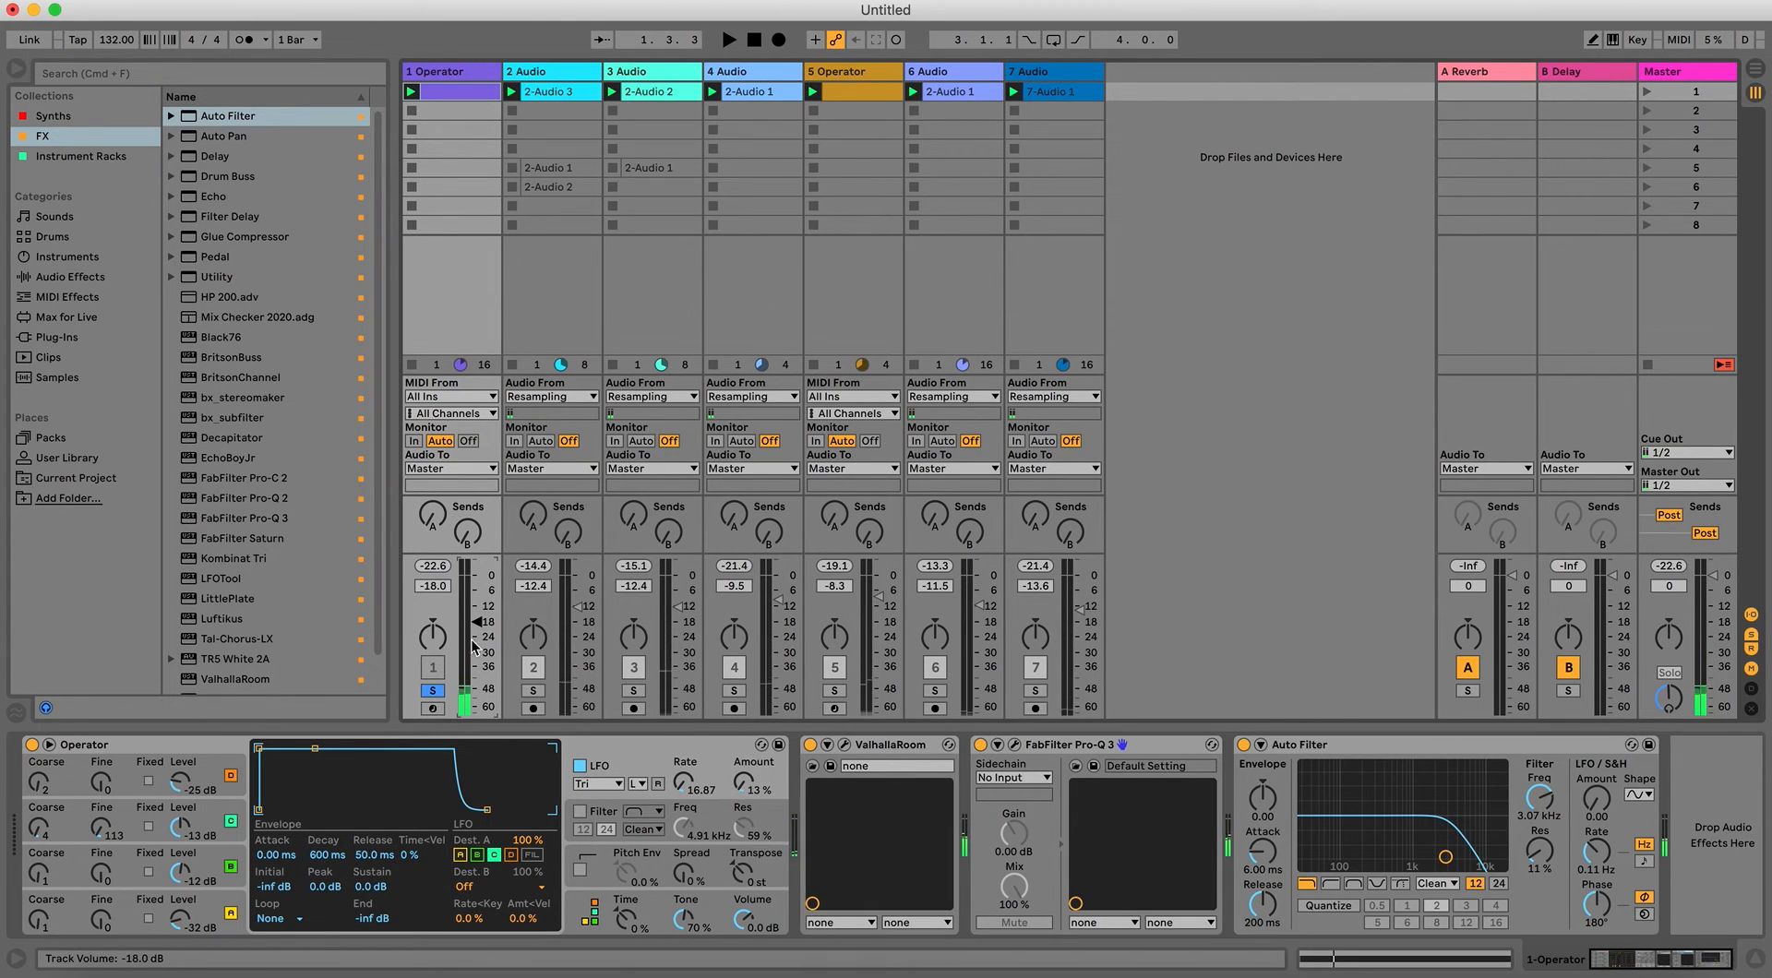
{"action": "left_click", "coordinate": [433, 692]}
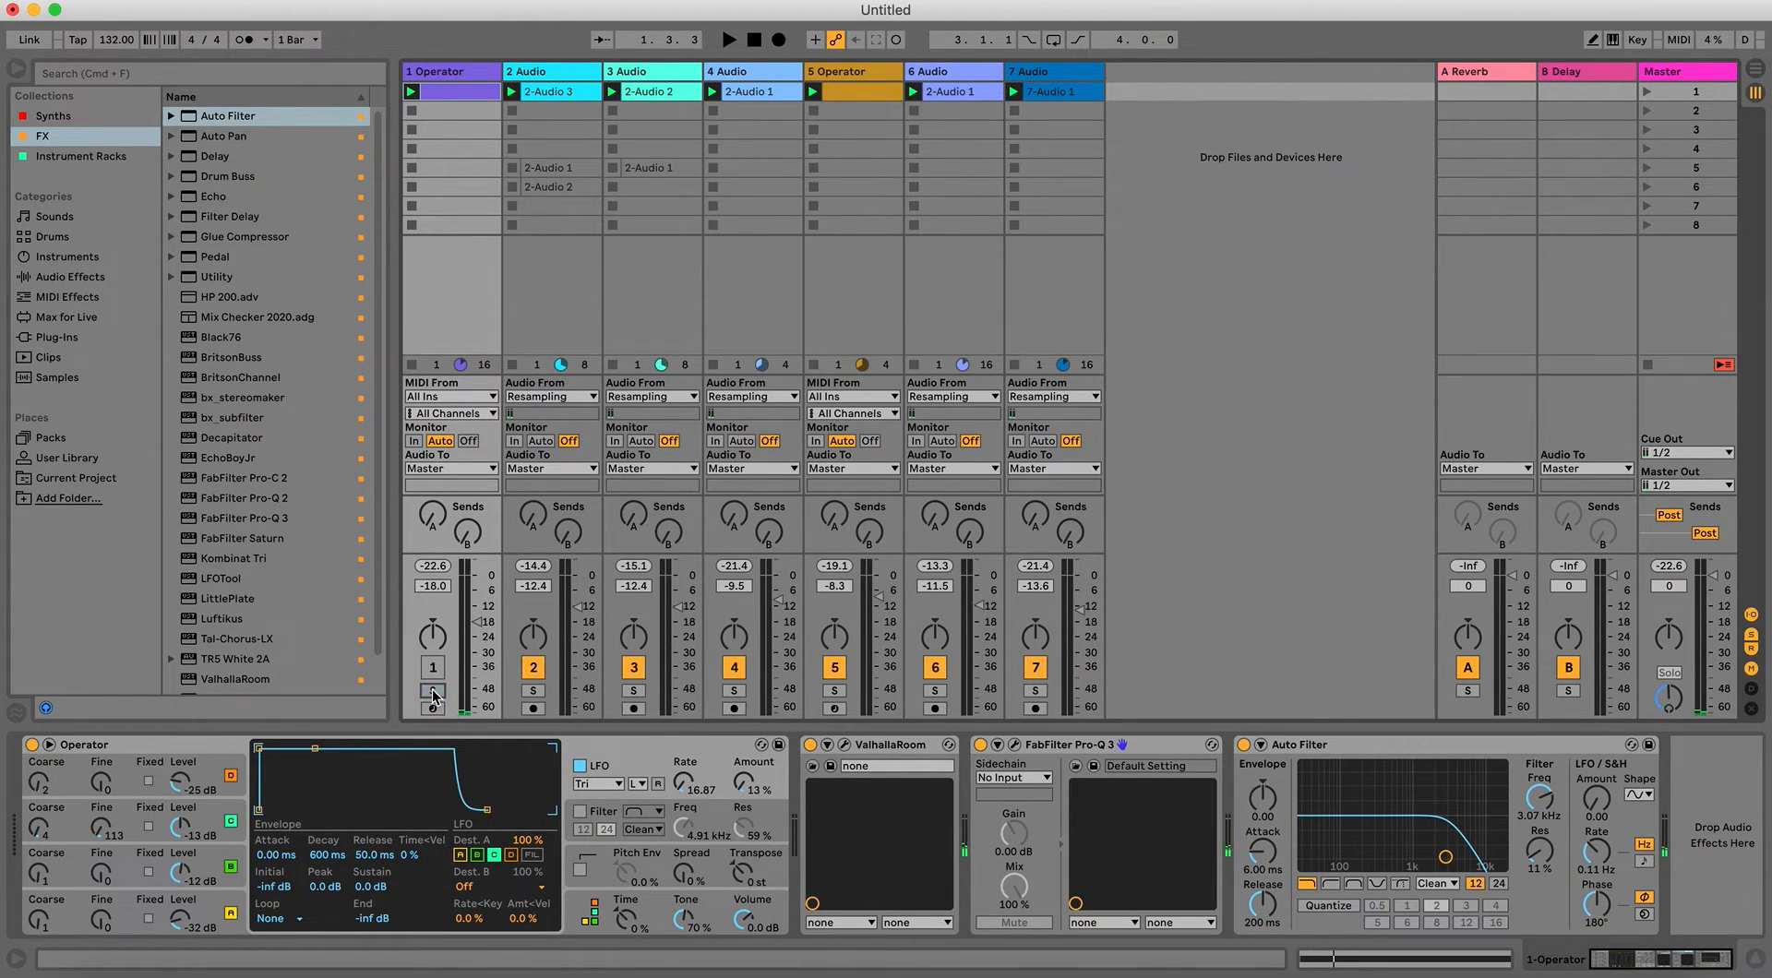
{"action": "key", "text": "space"}
{"action": "left_click_drag", "start_coordinate": [477, 622], "coordinate": [480, 633]}
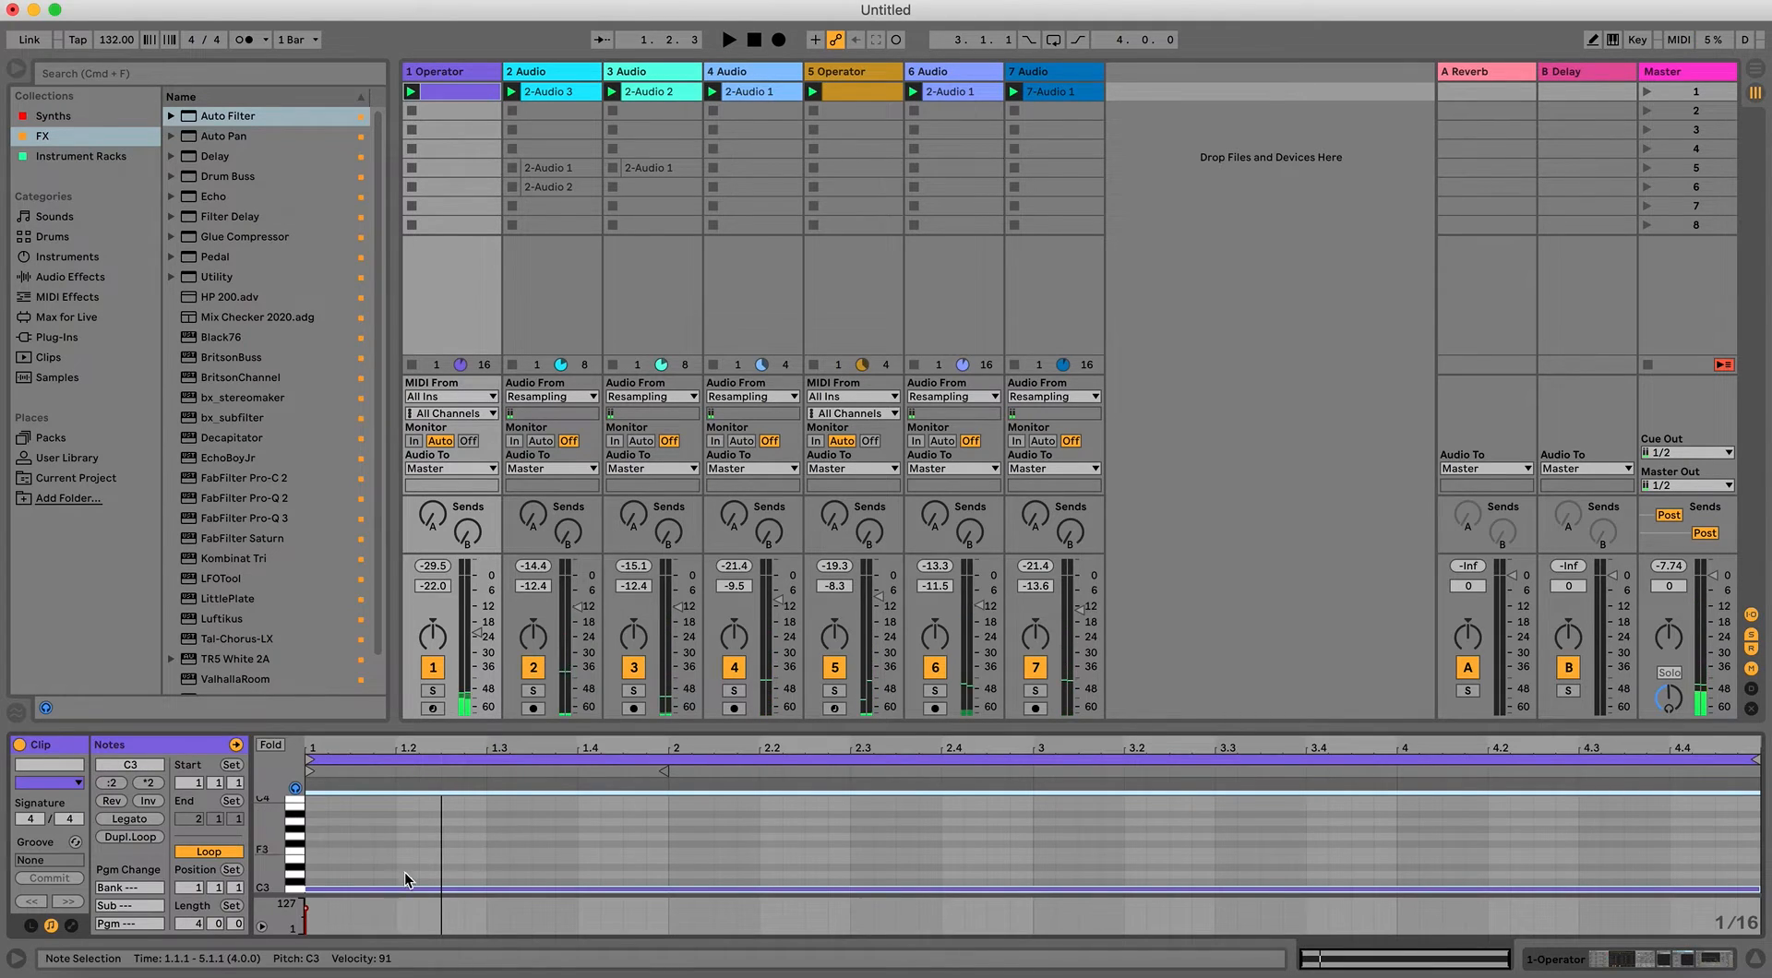
Transpose the sustained C3 note in track 1's clip, auditioning it at E3 and settling on D#3.
{"action": "left_click", "coordinate": [296, 884]}
{"action": "key", "text": "Up"}
{"action": "key", "text": "Up"}
{"action": "key", "text": "Up"}
{"action": "key", "text": "Up"}
{"action": "key", "text": "space"}
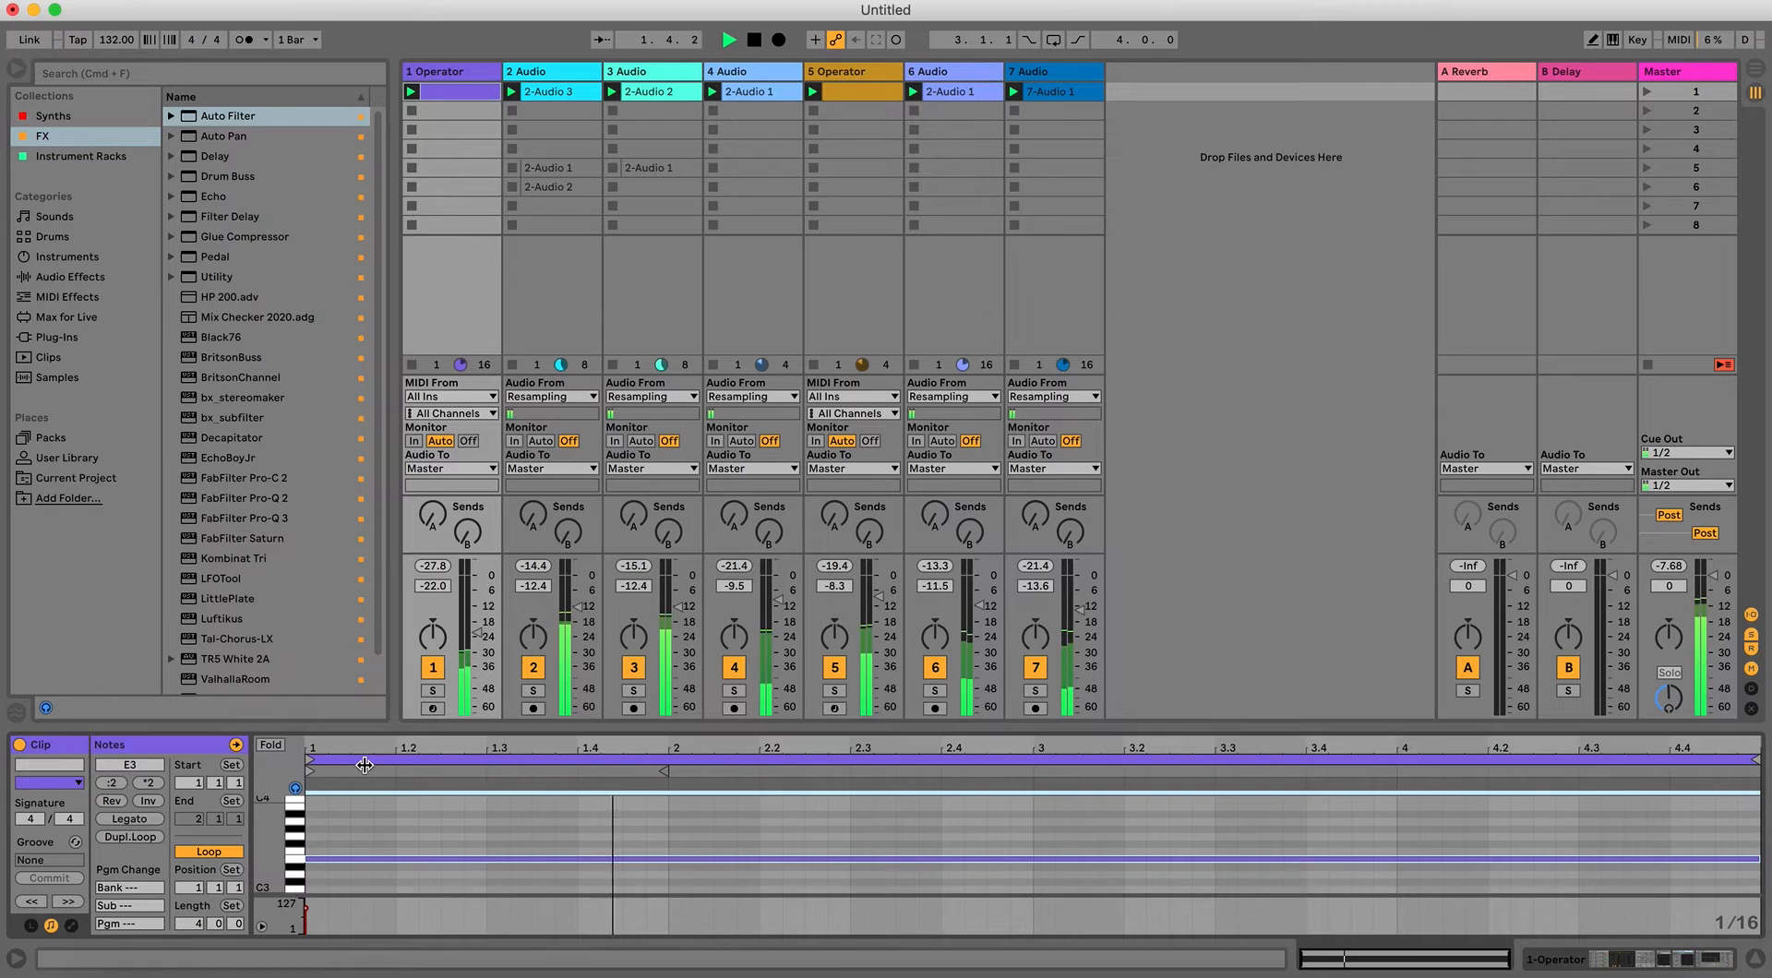
{"action": "key", "text": "space"}
{"action": "key", "text": "Down"}
{"action": "key", "text": "space"}
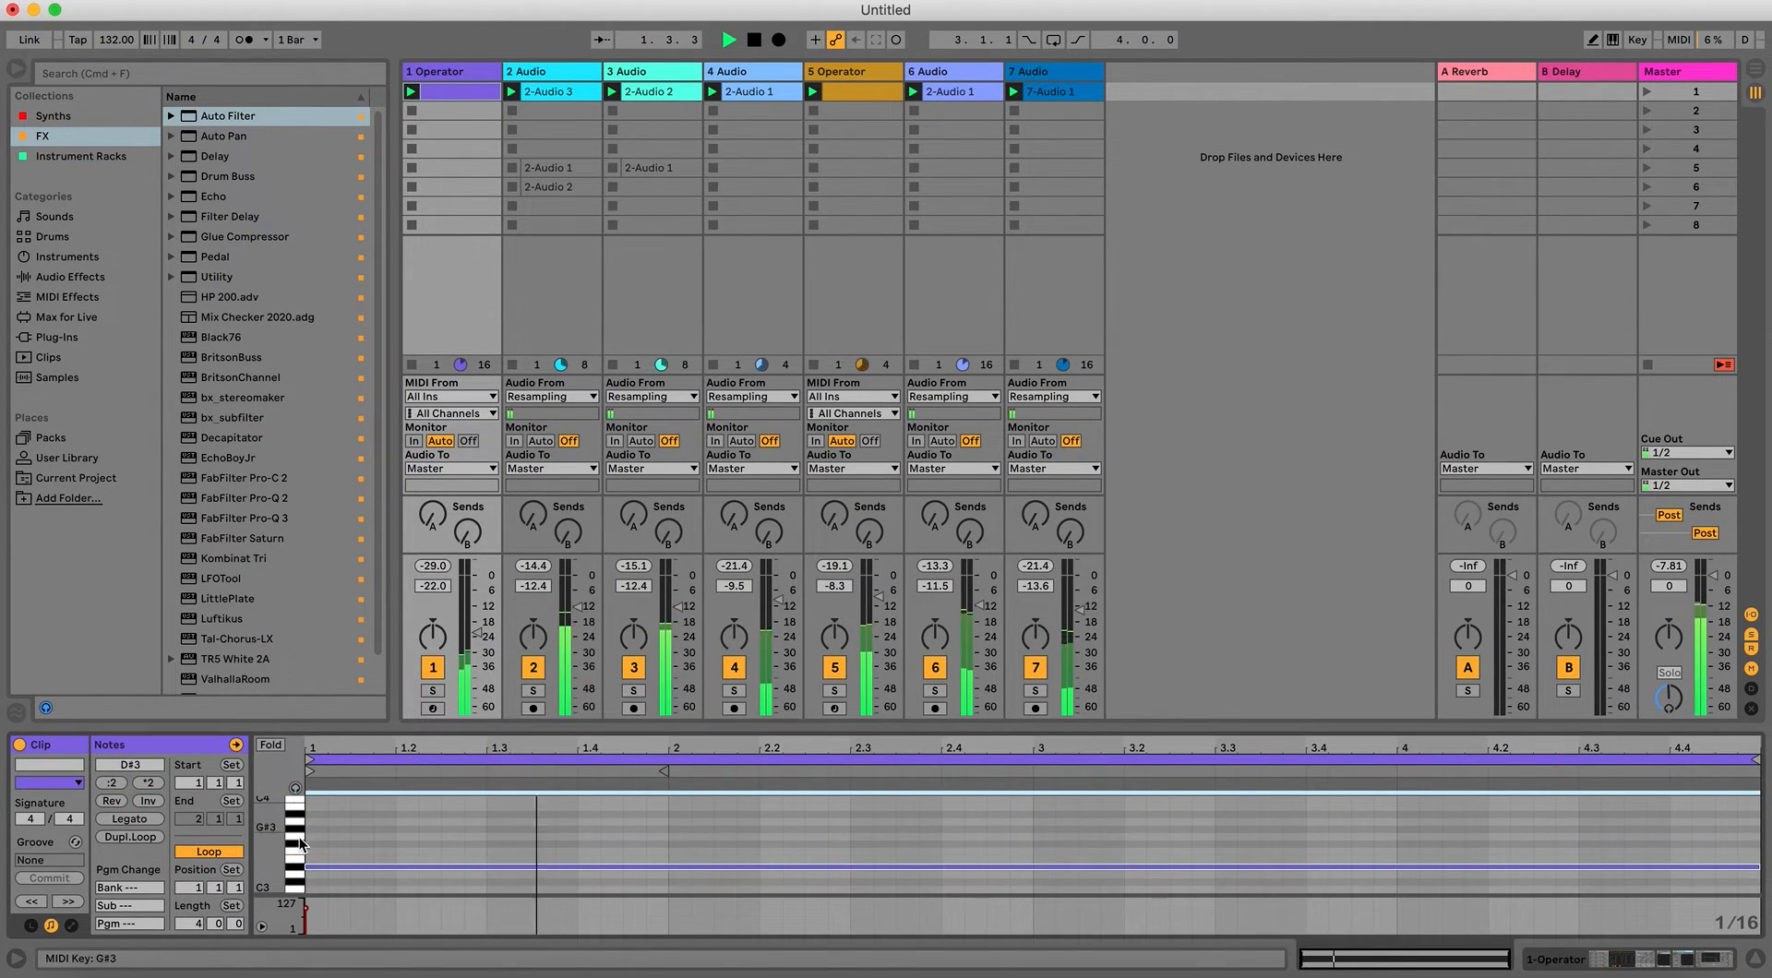
{"action": "key", "text": "space"}
During playback, reset oscillator C's fine tuning to 0 and raise oscillator D's level to -4.4 dB.
{"action": "left_click", "coordinate": [1588, 965]}
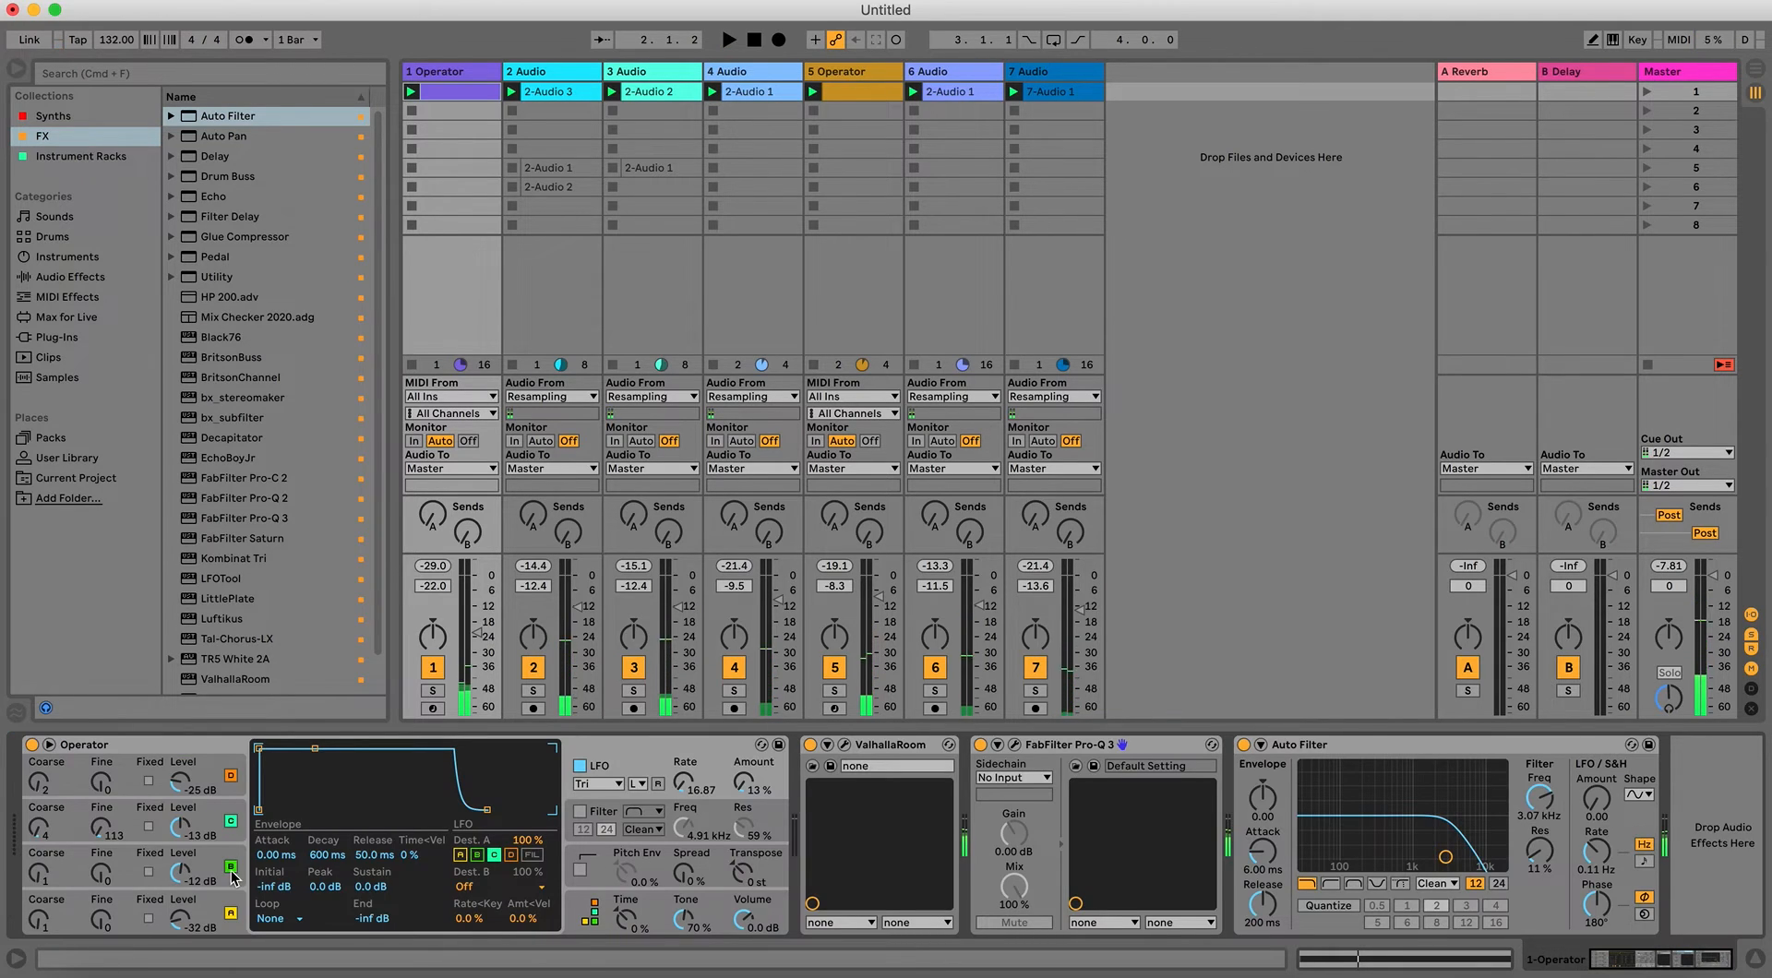
{"action": "key", "text": "space"}
{"action": "left_click_drag", "start_coordinate": [109, 840], "coordinate": [101, 837]}
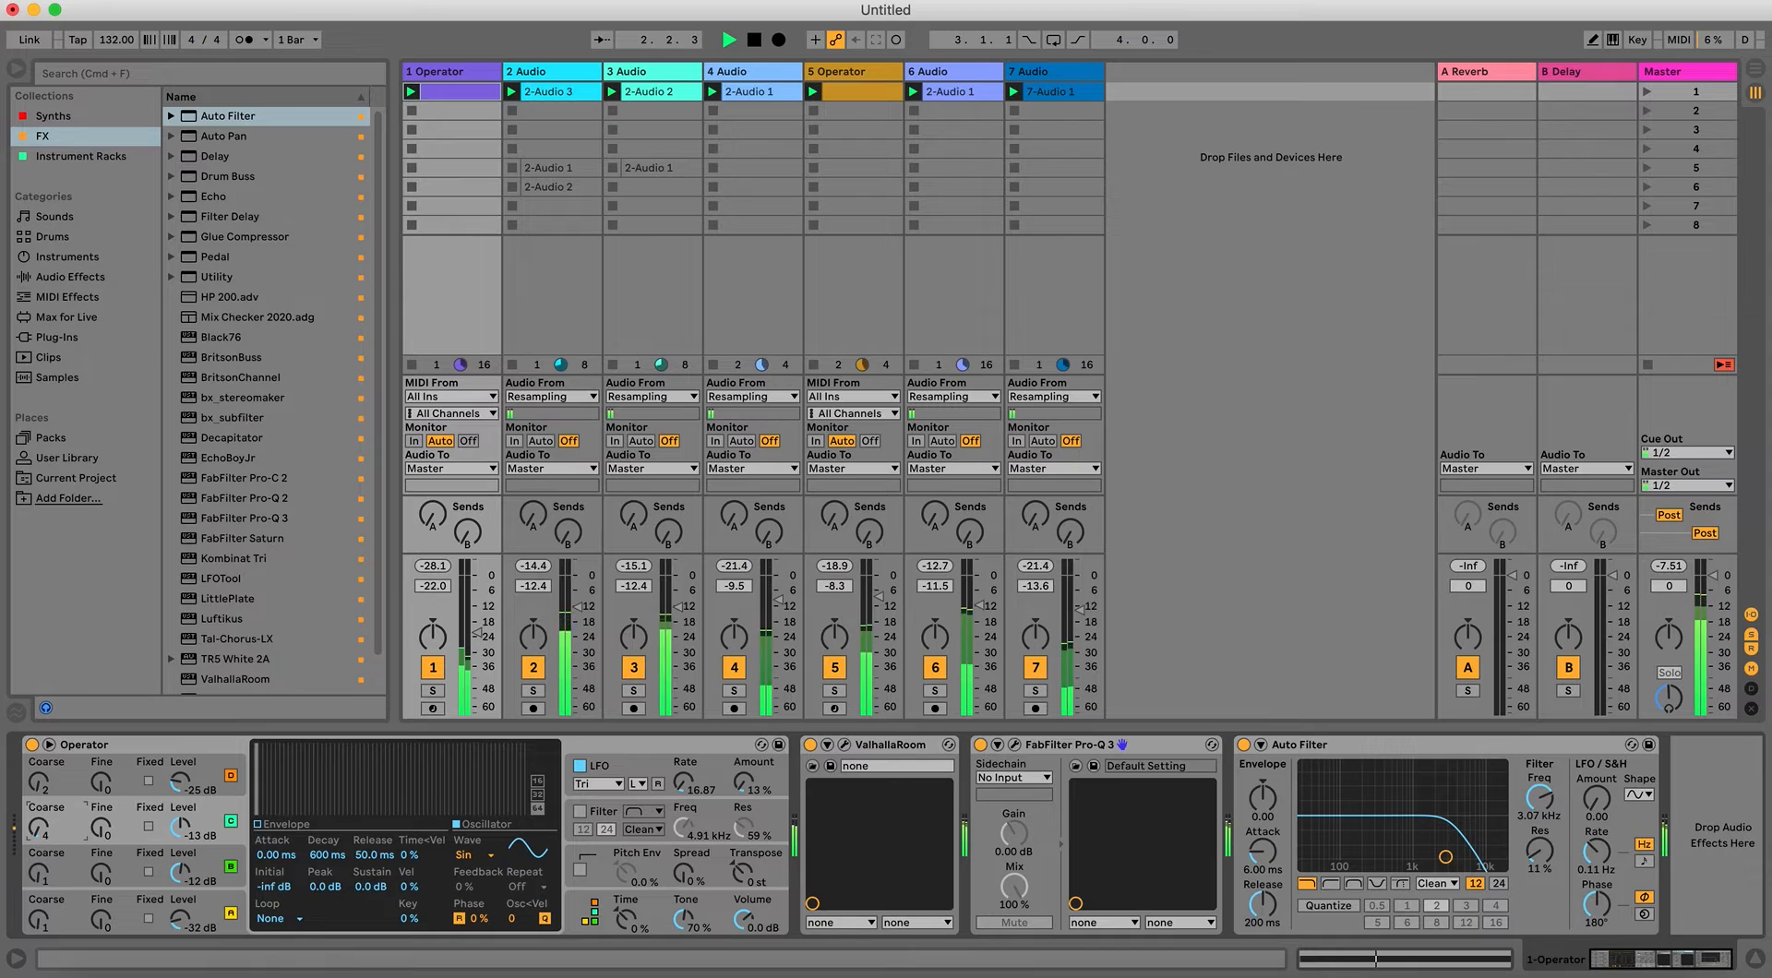
{"action": "left_click_drag", "start_coordinate": [187, 789], "coordinate": [187, 782]}
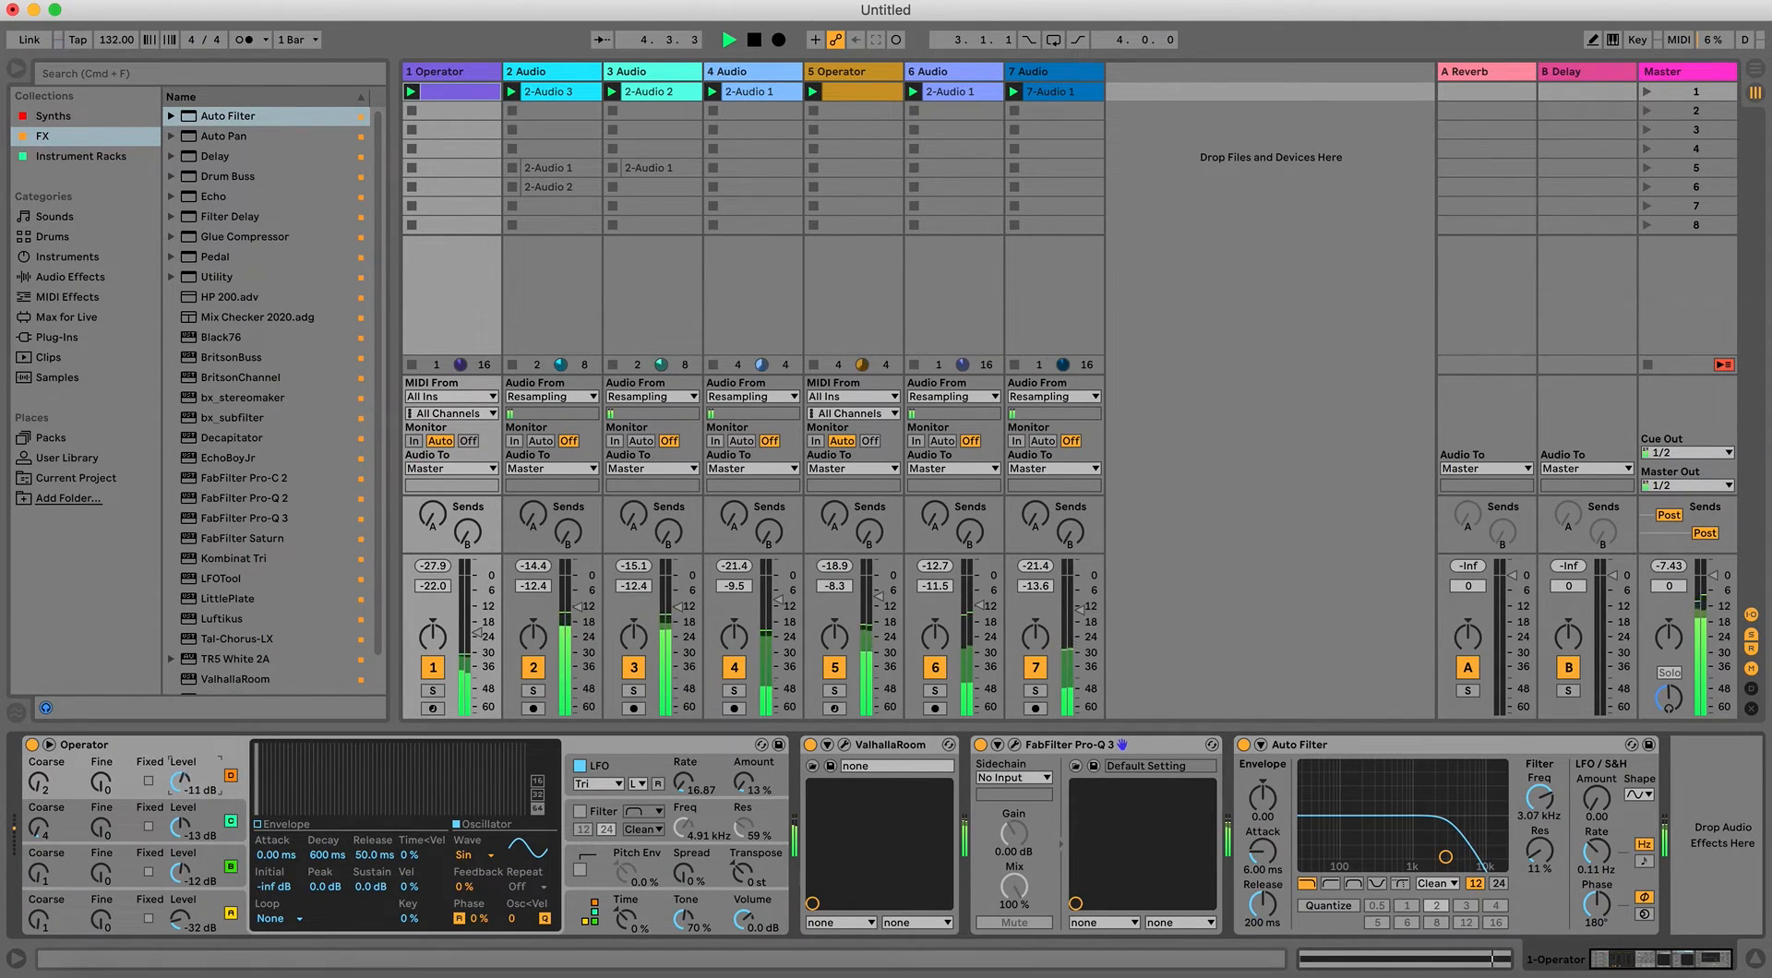
{"action": "left_click_drag", "start_coordinate": [187, 782], "coordinate": [187, 779]}
{"action": "key", "text": "space"}
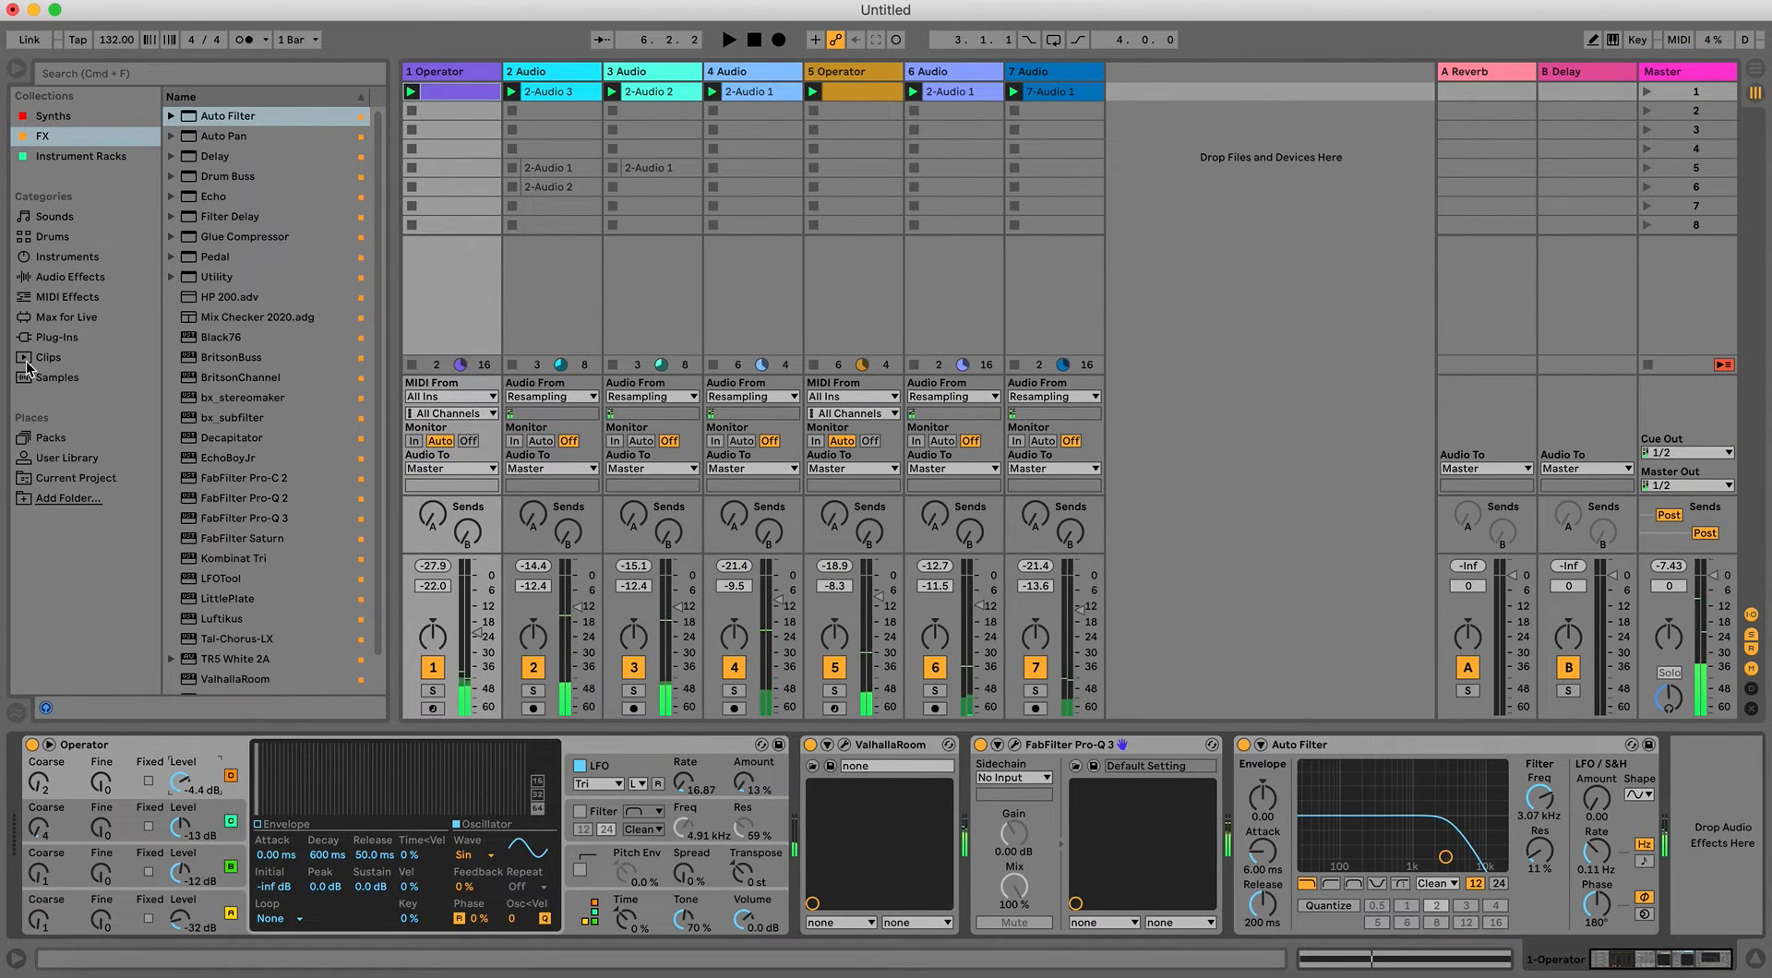
Insert the Max for Live LFO MIDI device before Operator on track 1.
{"action": "left_click", "coordinate": [65, 297]}
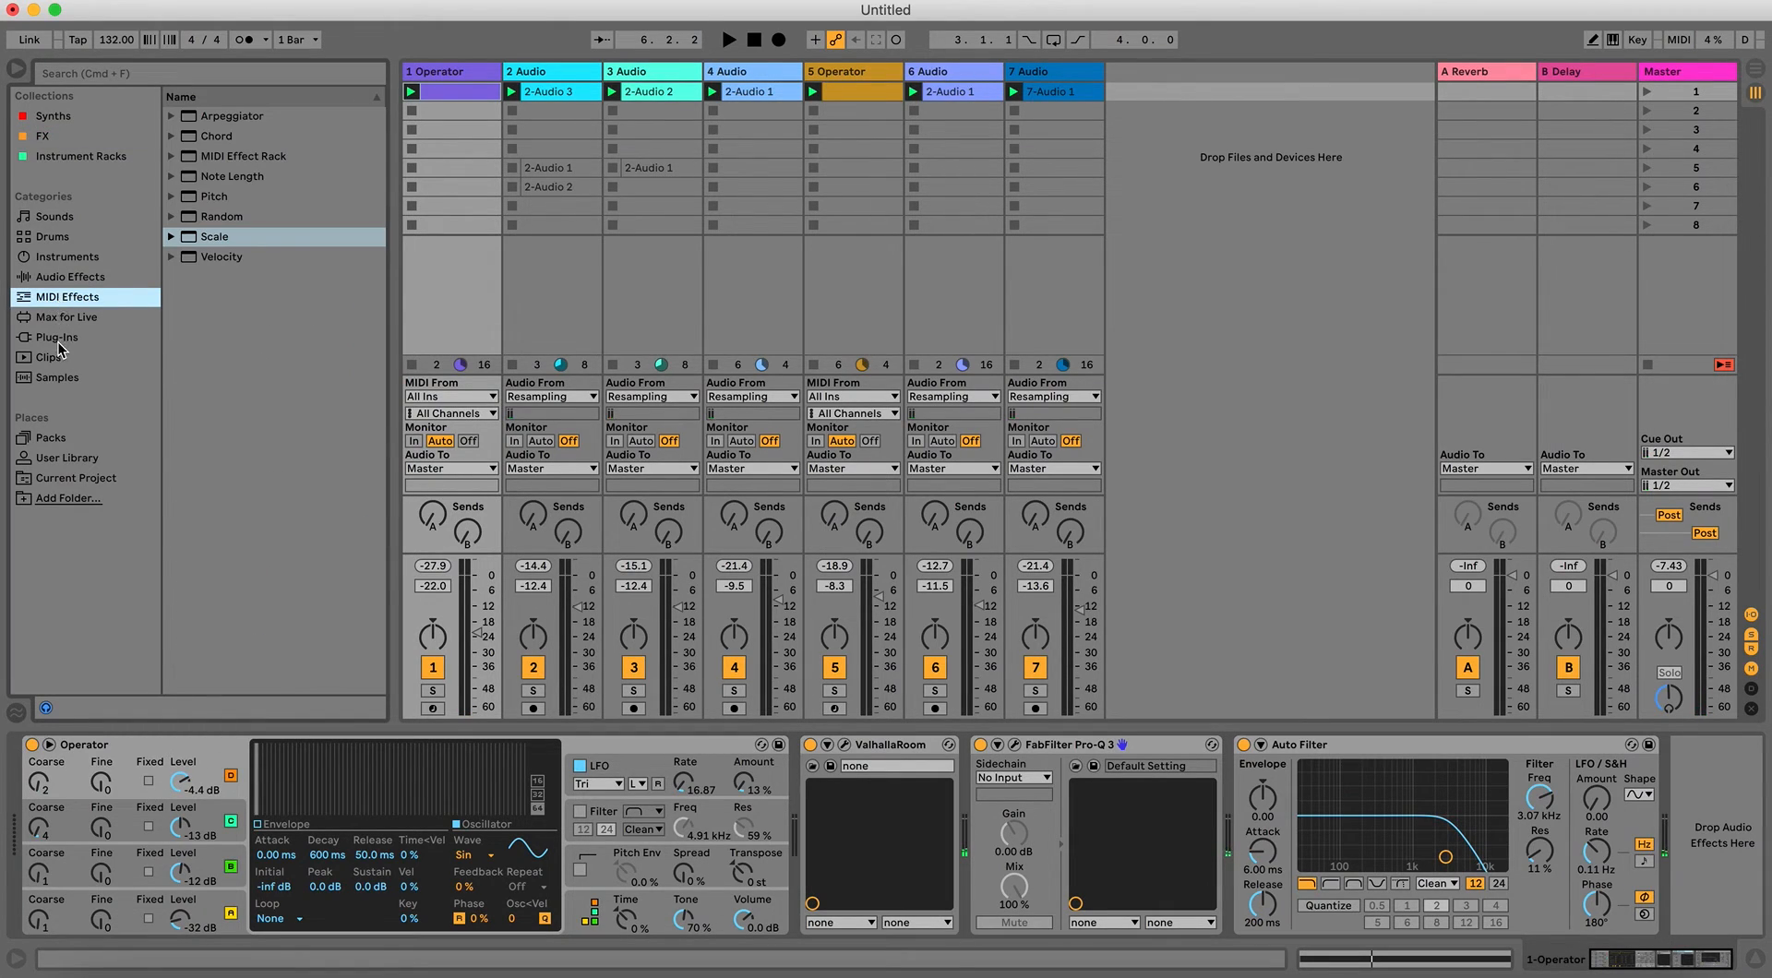
{"action": "left_click", "coordinate": [65, 317]}
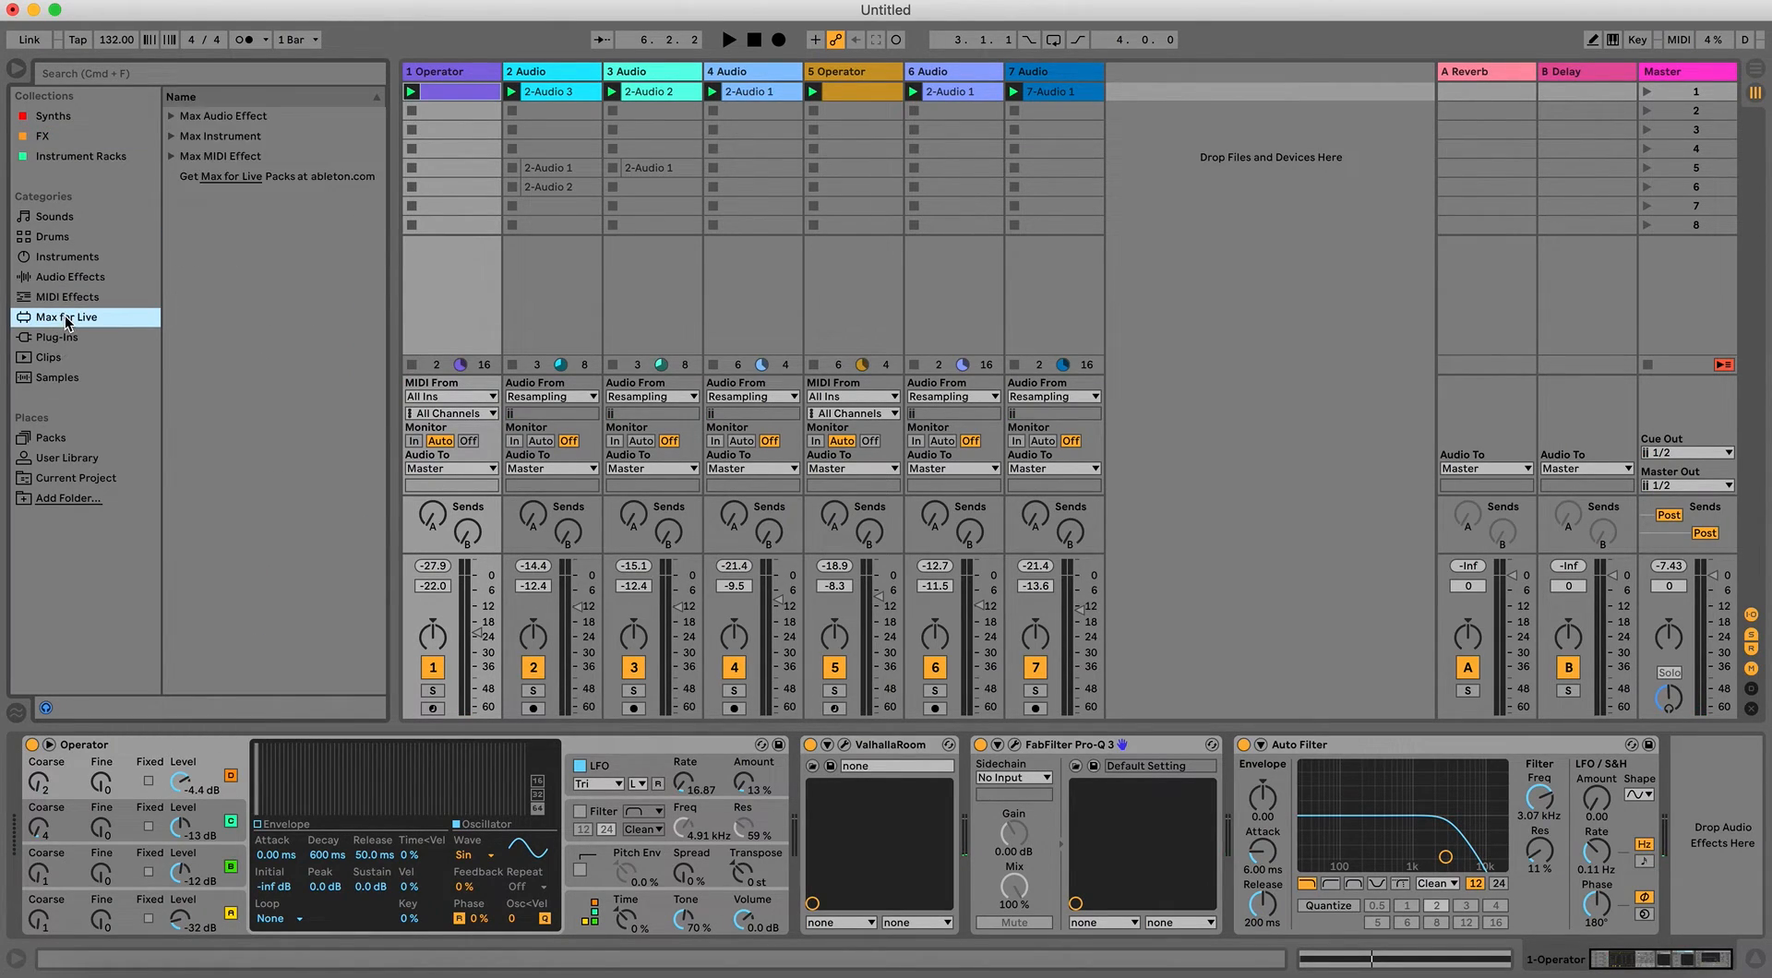
{"action": "left_click", "coordinate": [174, 157]}
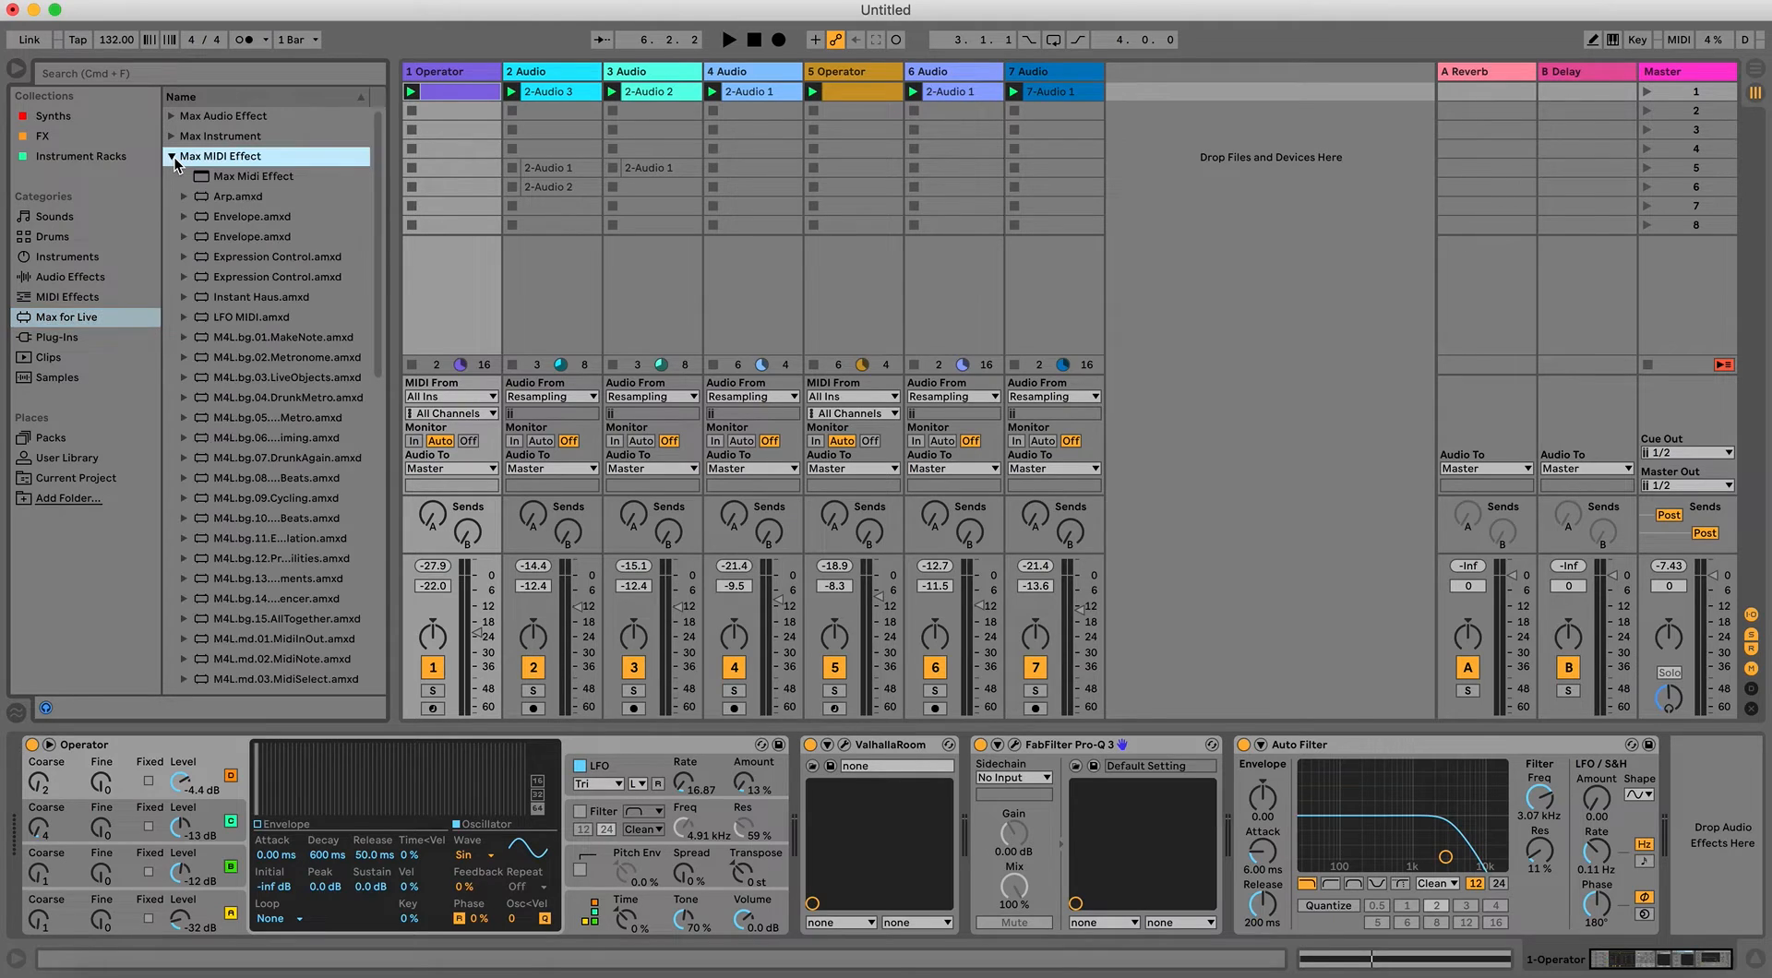
{"action": "mouse_move", "coordinate": [220, 313]}
{"action": "left_mouse_down"}
{"action": "mouse_move", "coordinate": [16, 796]}
{"action": "mouse_move", "coordinate": [117, 808]}
{"action": "left_mouse_up"}
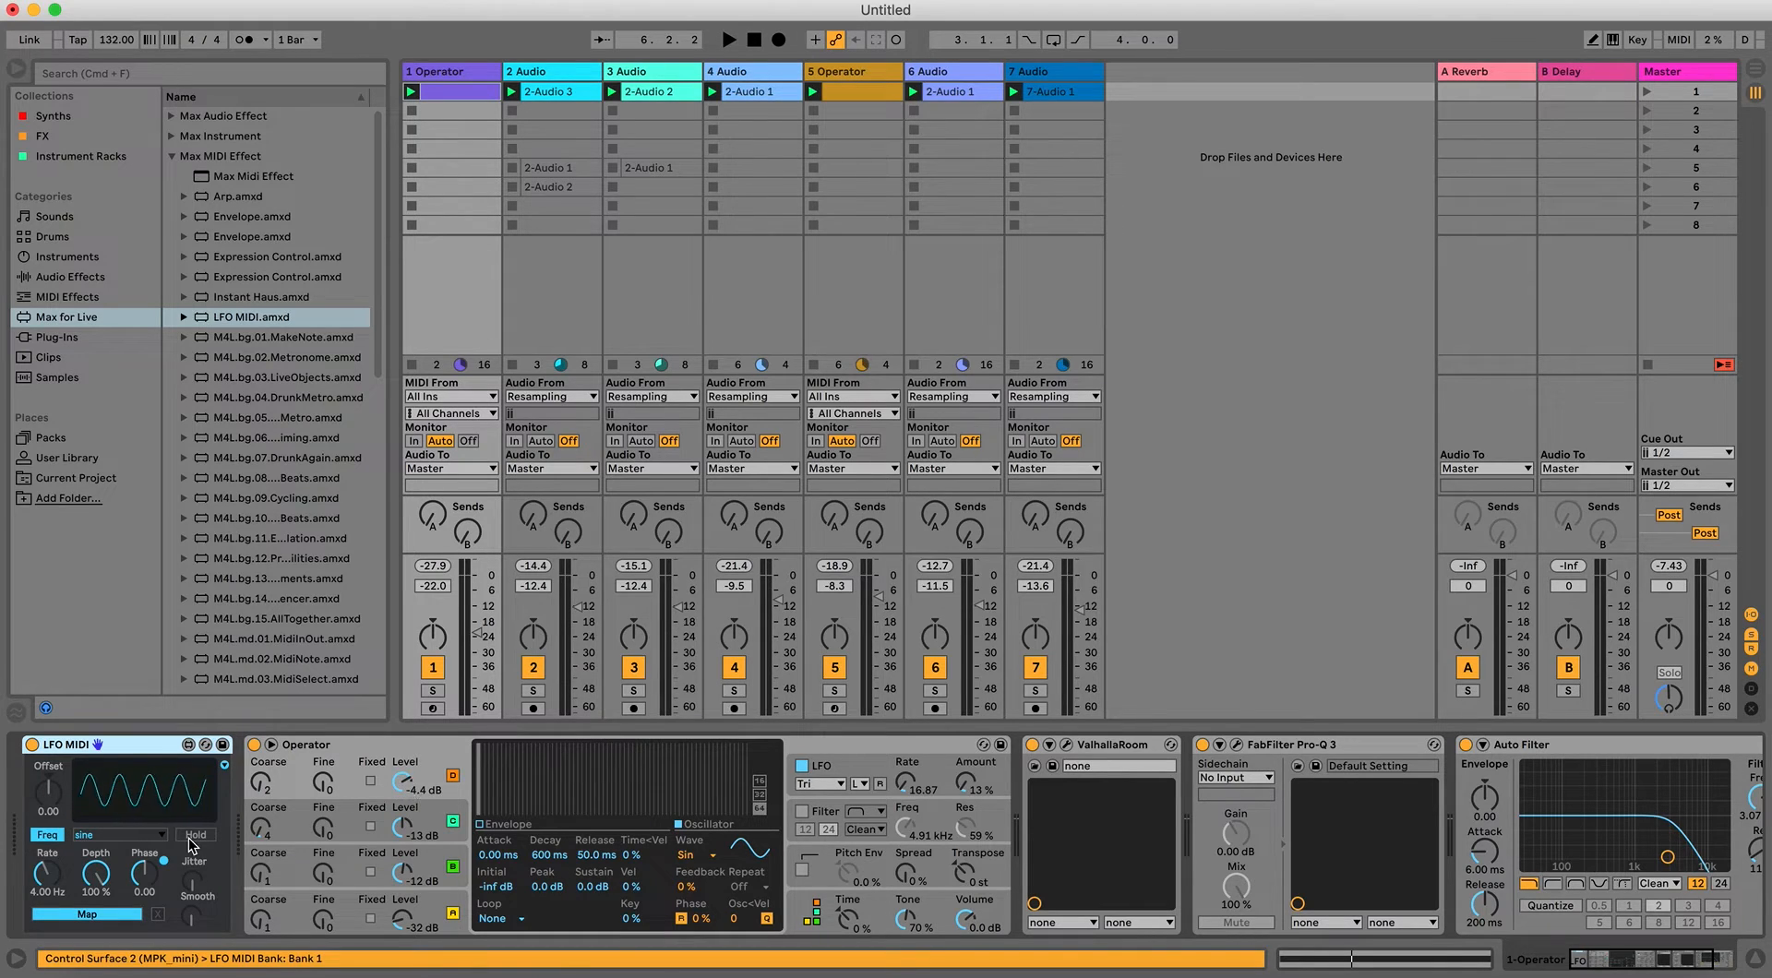
Set LFO MIDI's depth to 0%, map it to oscillator D's level, and set its offset to 0.77 and rate to 0.11 Hz.
{"action": "left_click_drag", "start_coordinate": [83, 880], "coordinate": [79, 914]}
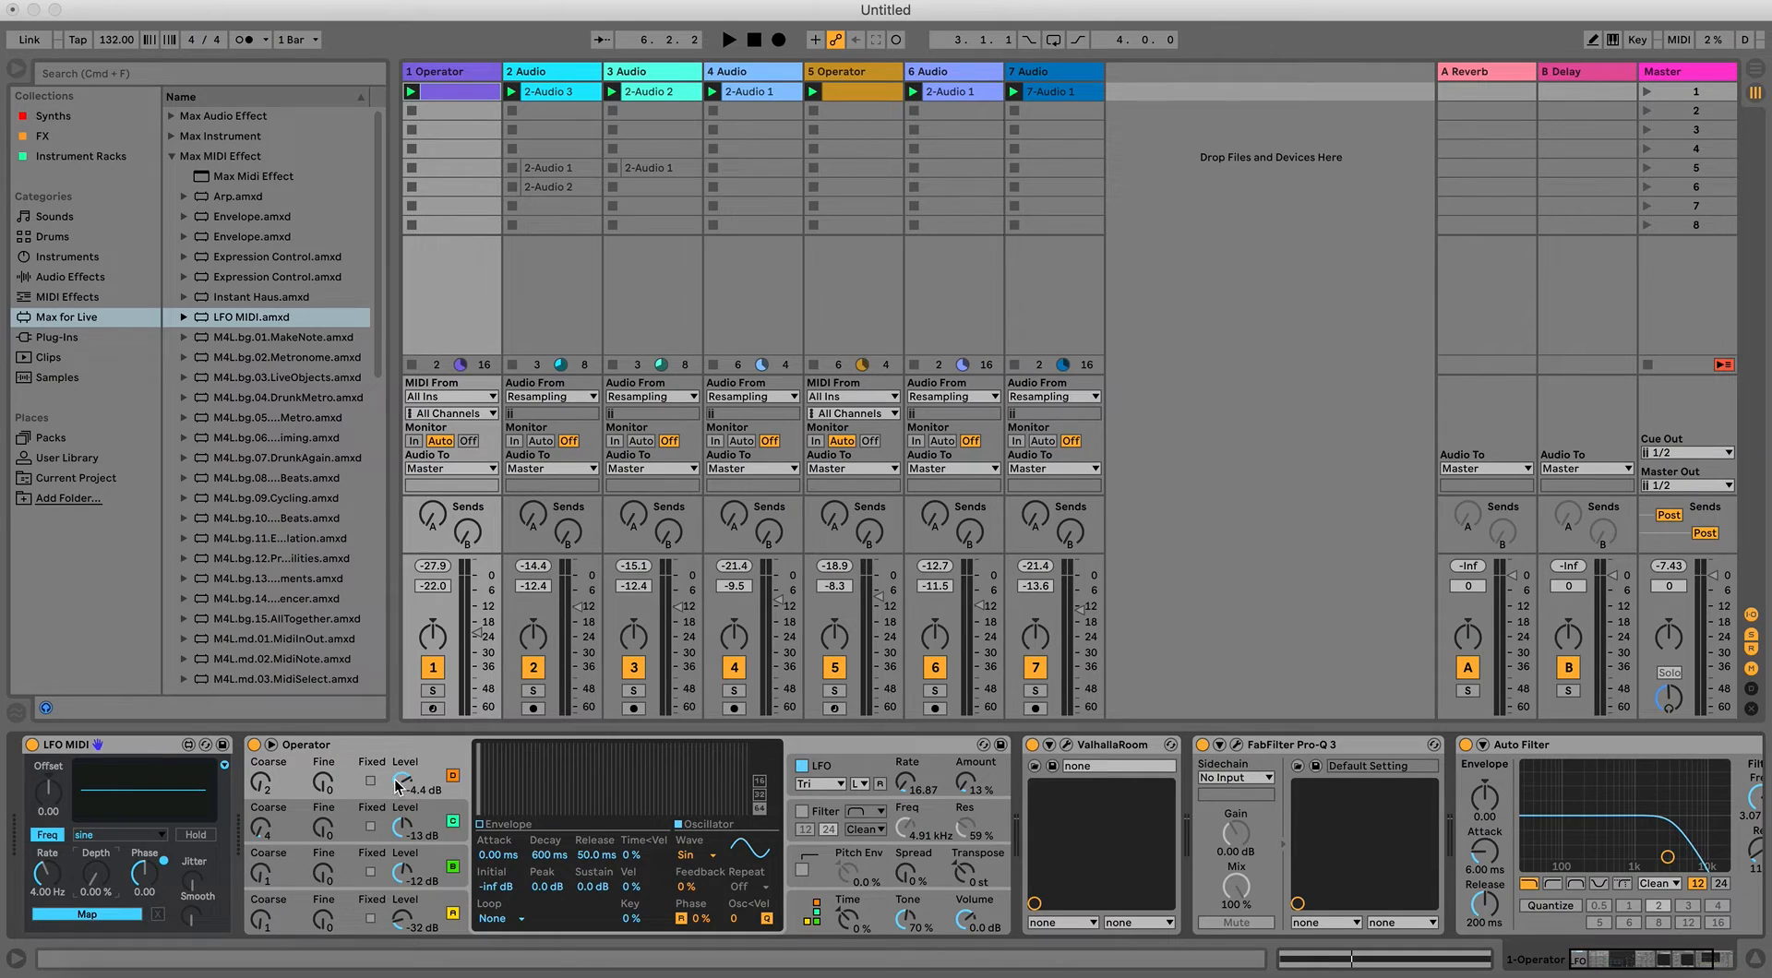
{"action": "left_click", "coordinate": [85, 916]}
{"action": "left_click", "coordinate": [404, 785]}
{"action": "left_click_drag", "start_coordinate": [48, 790], "coordinate": [48, 793]}
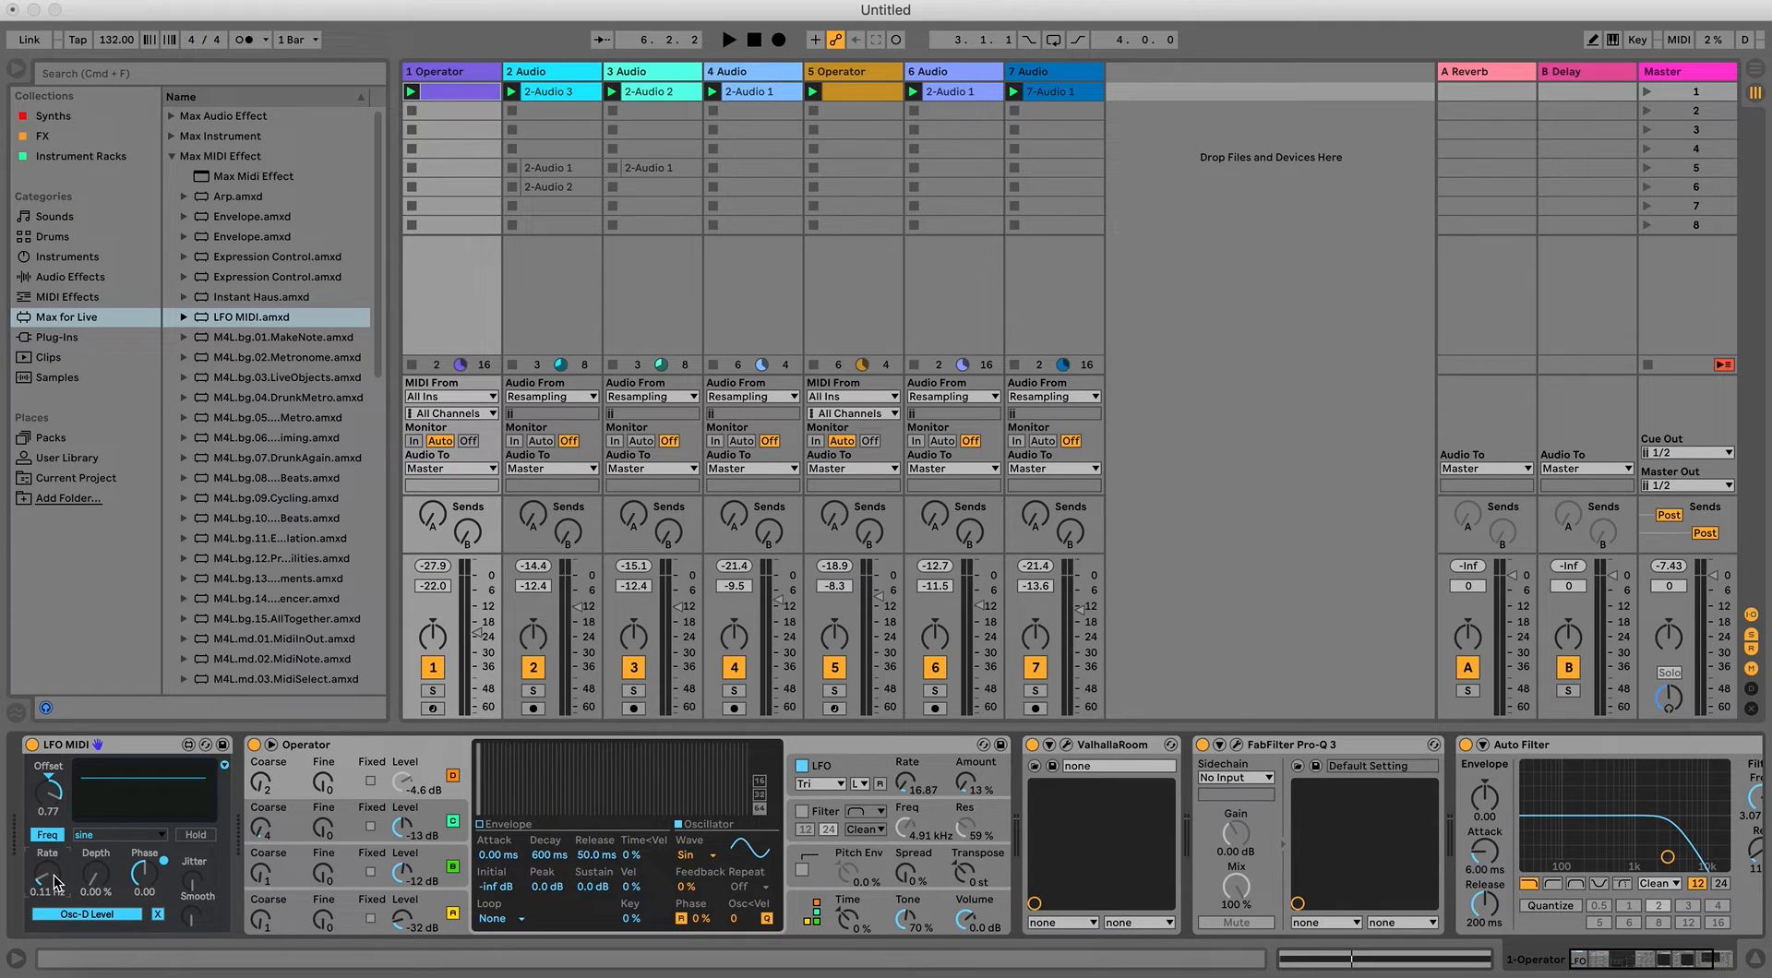
Switch LFO MIDI to a triangle wave with 1.05% depth and 0.69 offset, and play the clips to audition it.
{"action": "left_click", "coordinate": [92, 842]}
{"action": "left_click", "coordinate": [94, 886]}
{"action": "left_click_drag", "start_coordinate": [96, 886], "coordinate": [96, 882]}
{"action": "key", "text": "space"}
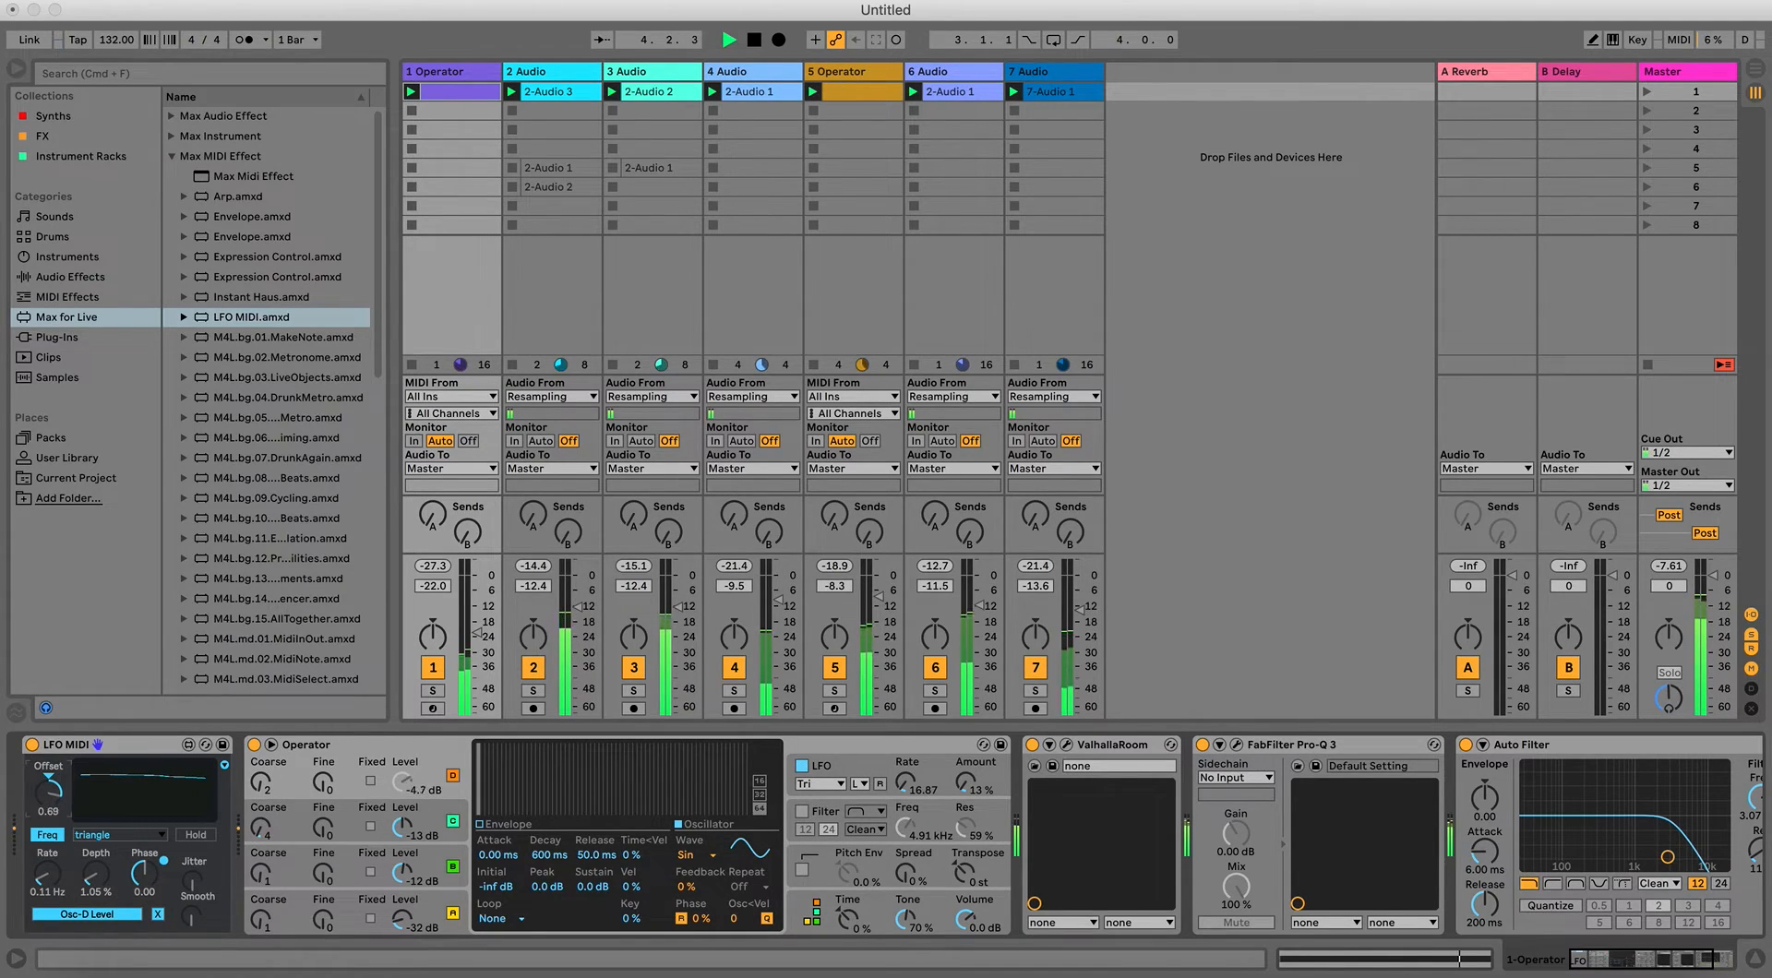
{"action": "left_click_drag", "start_coordinate": [48, 791], "coordinate": [48, 773]}
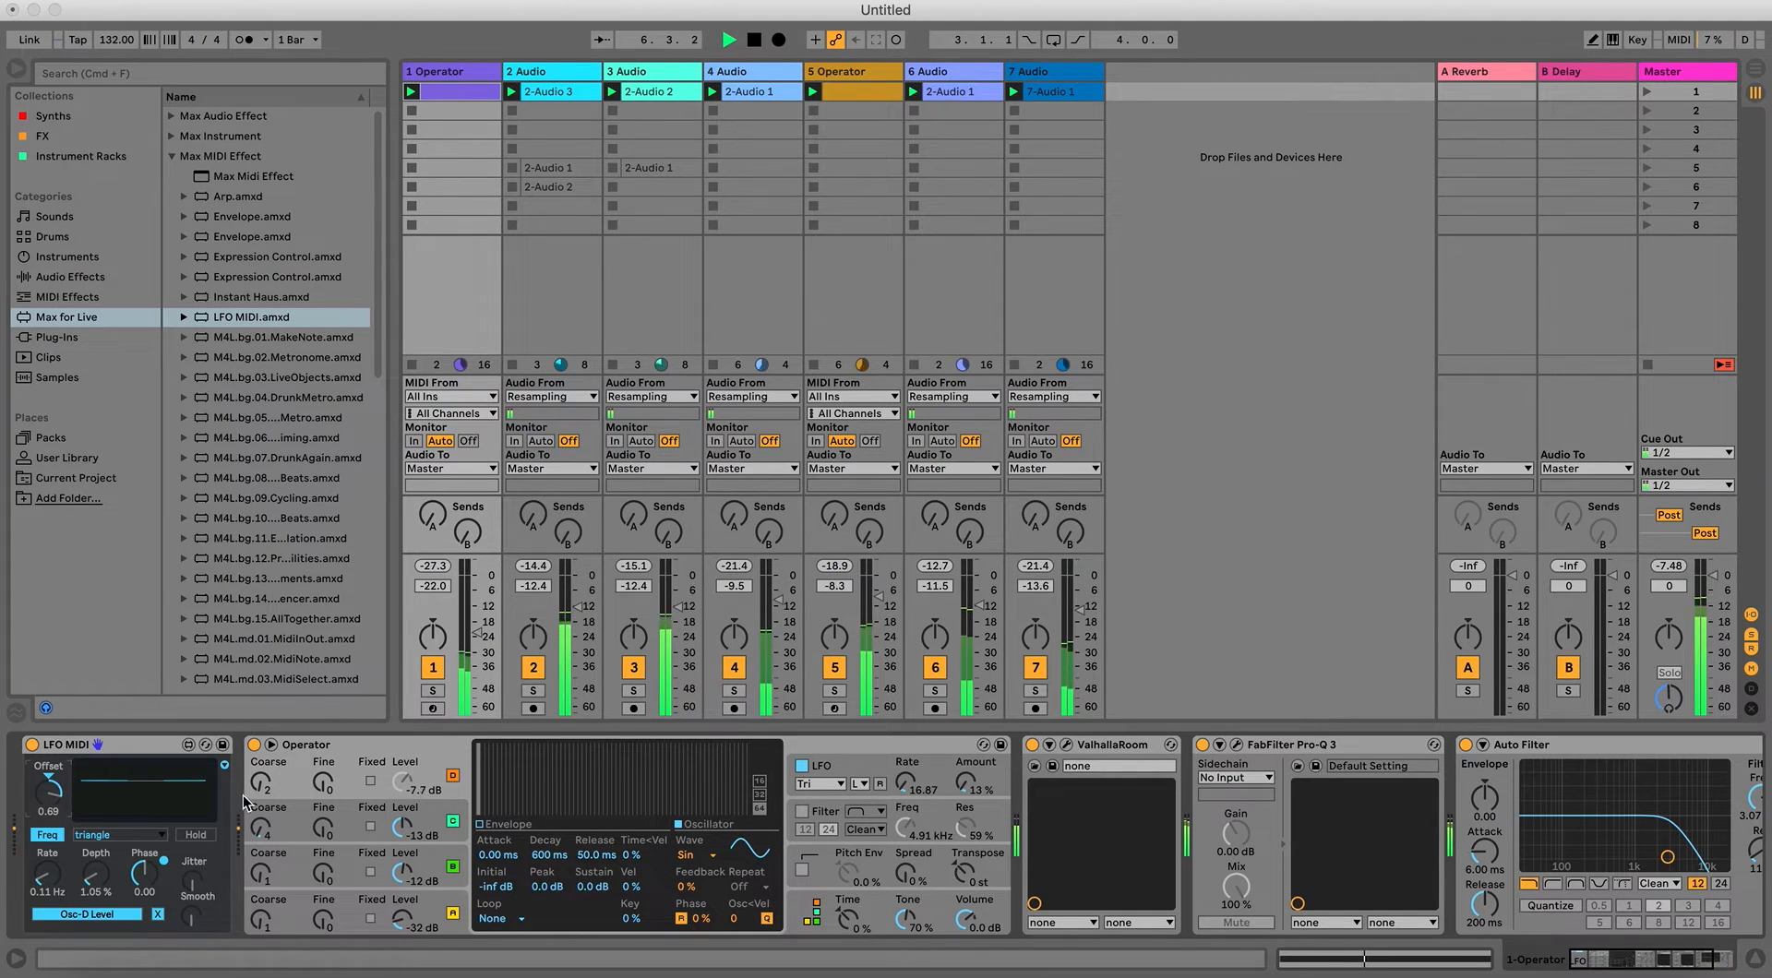
During playback, audition oscillator D's coarse tuning at 1 and set oscillator C's coarse tuning to 3.
{"action": "left_click_drag", "start_coordinate": [265, 794], "coordinate": [266, 785]}
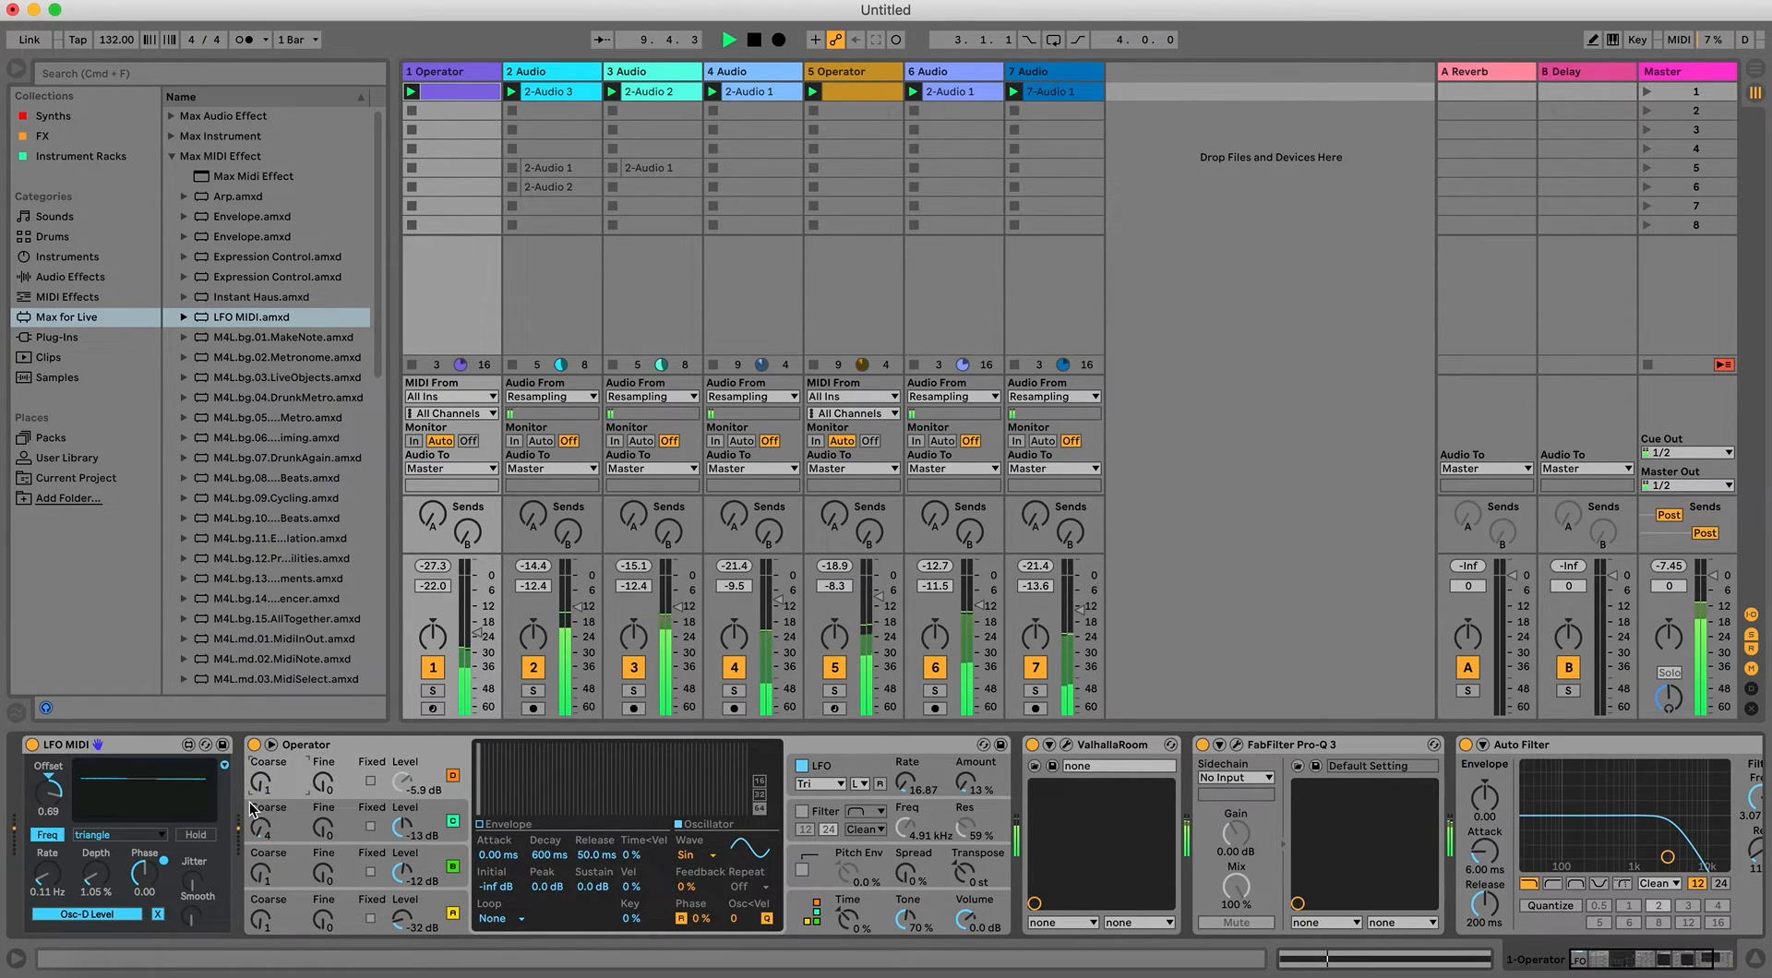
{"action": "left_click_drag", "start_coordinate": [323, 783], "coordinate": [322, 829]}
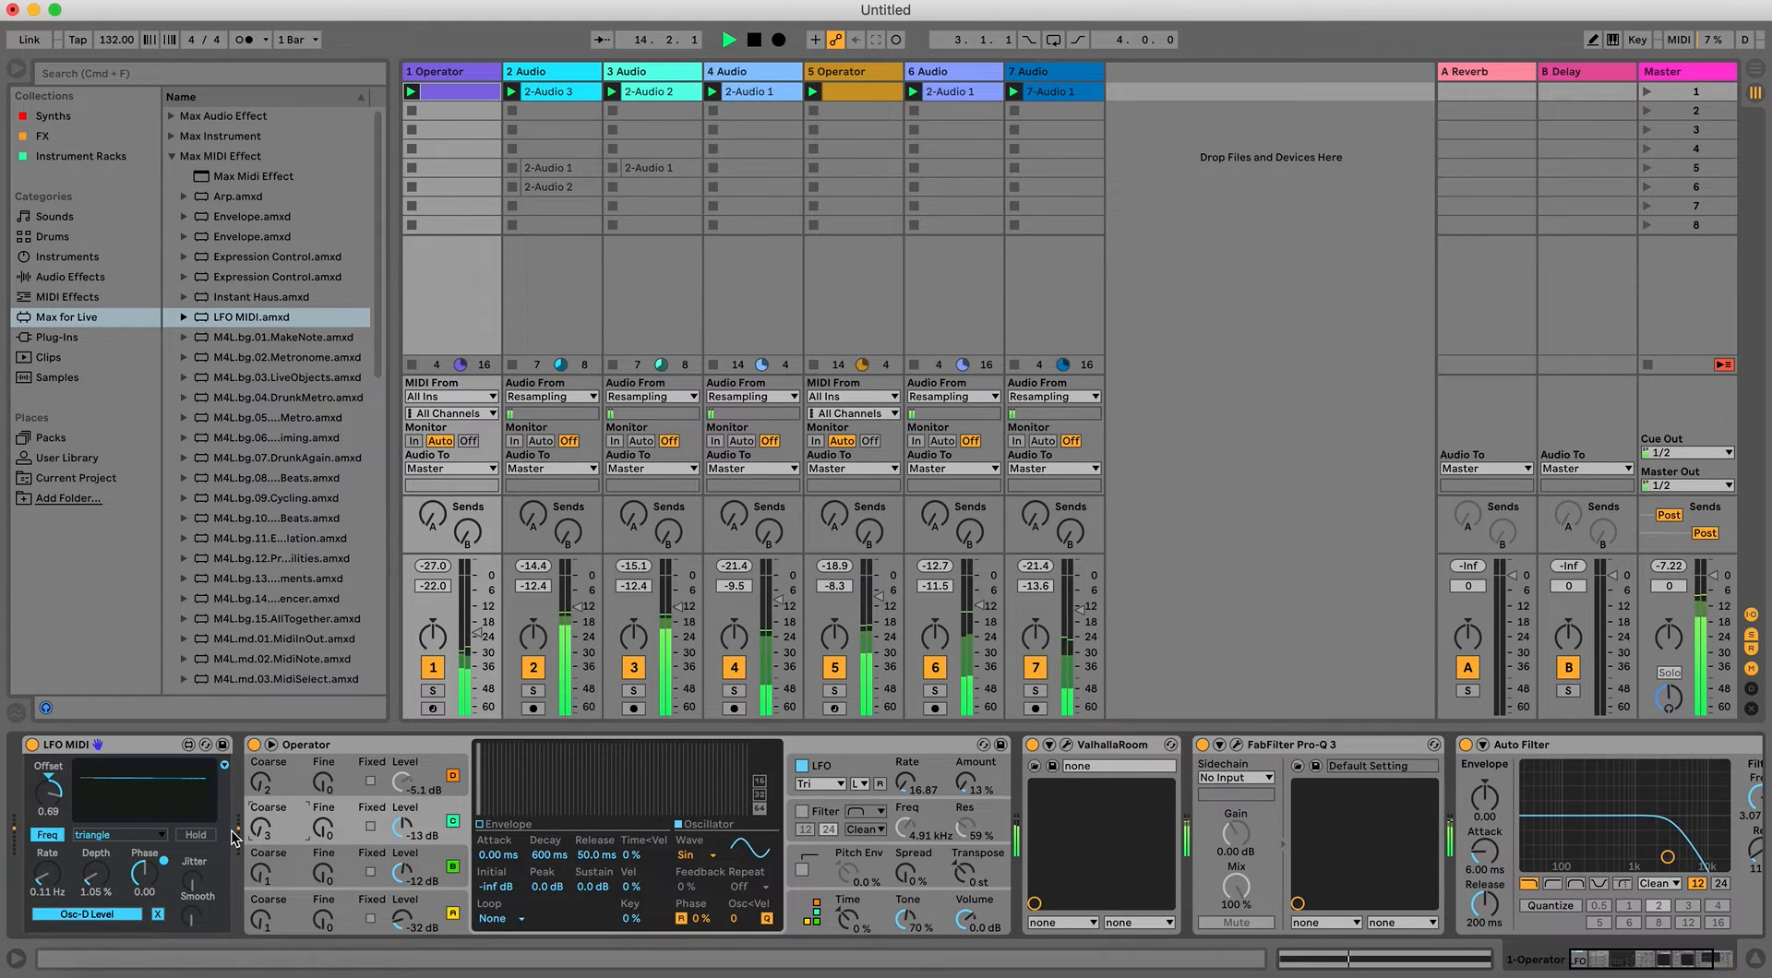
{"action": "key", "text": "space"}
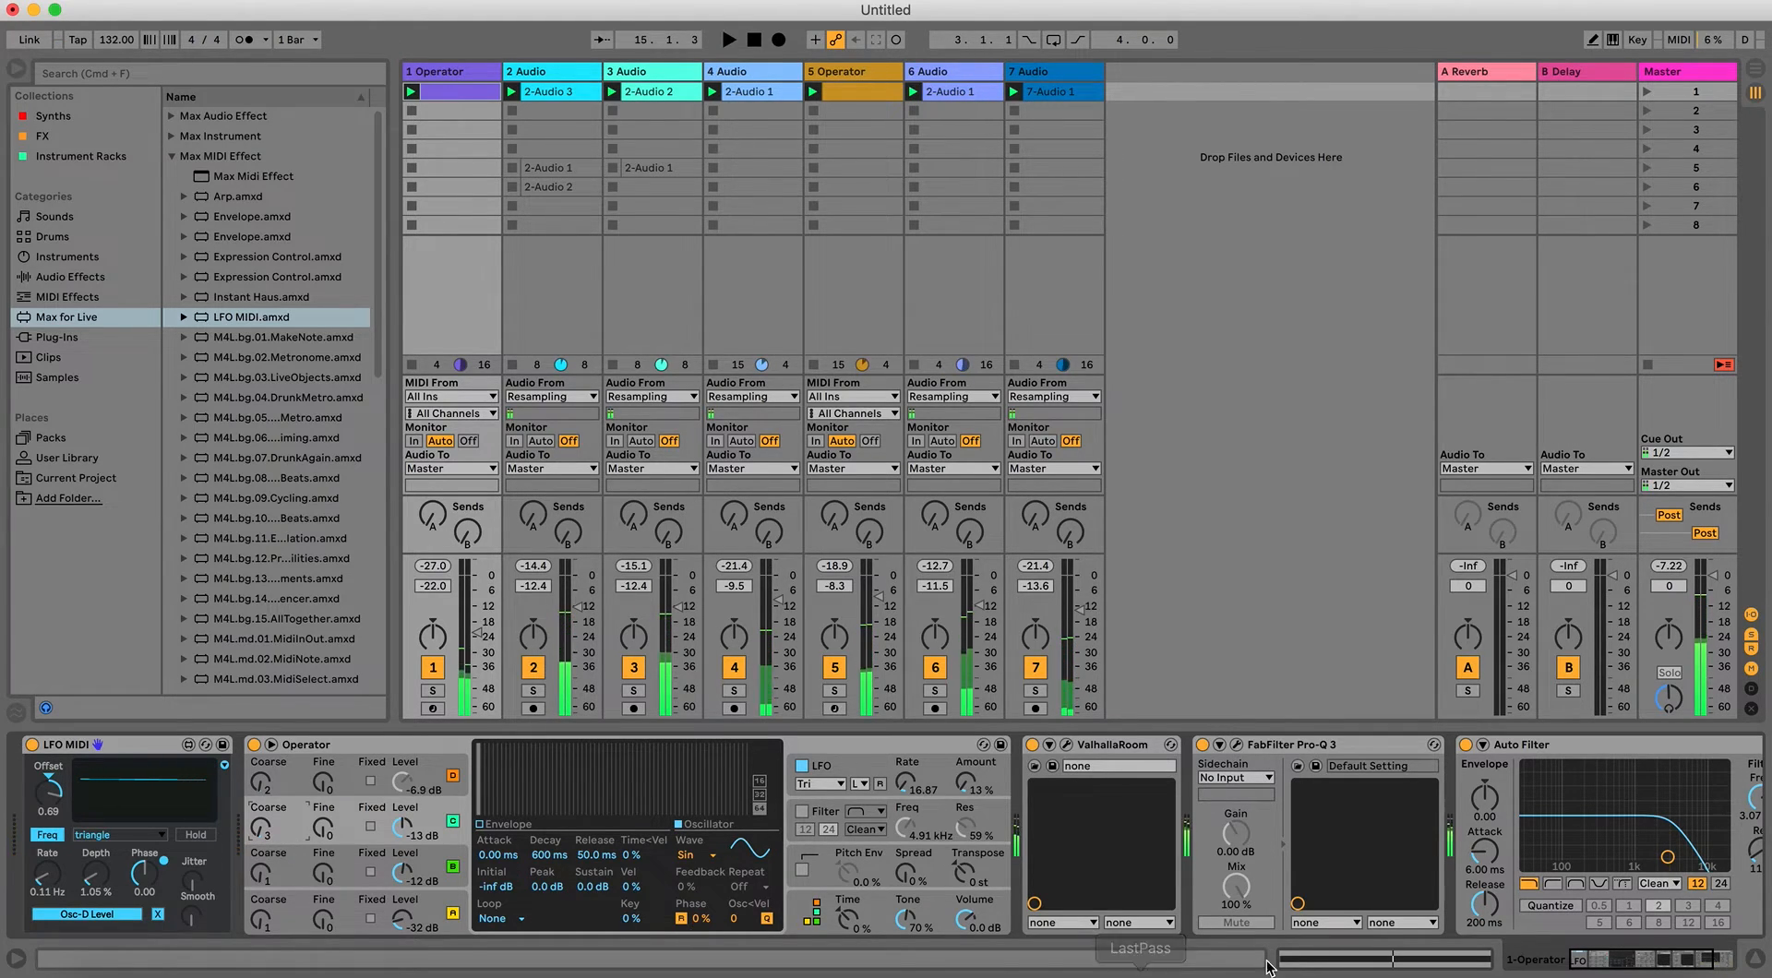
Try adding a C3 note below the D#3 in track 1's clip, extended across all four bars, and audition it.
{"action": "key", "text": "shift+Tab"}
{"action": "left_click", "coordinate": [434, 866]}
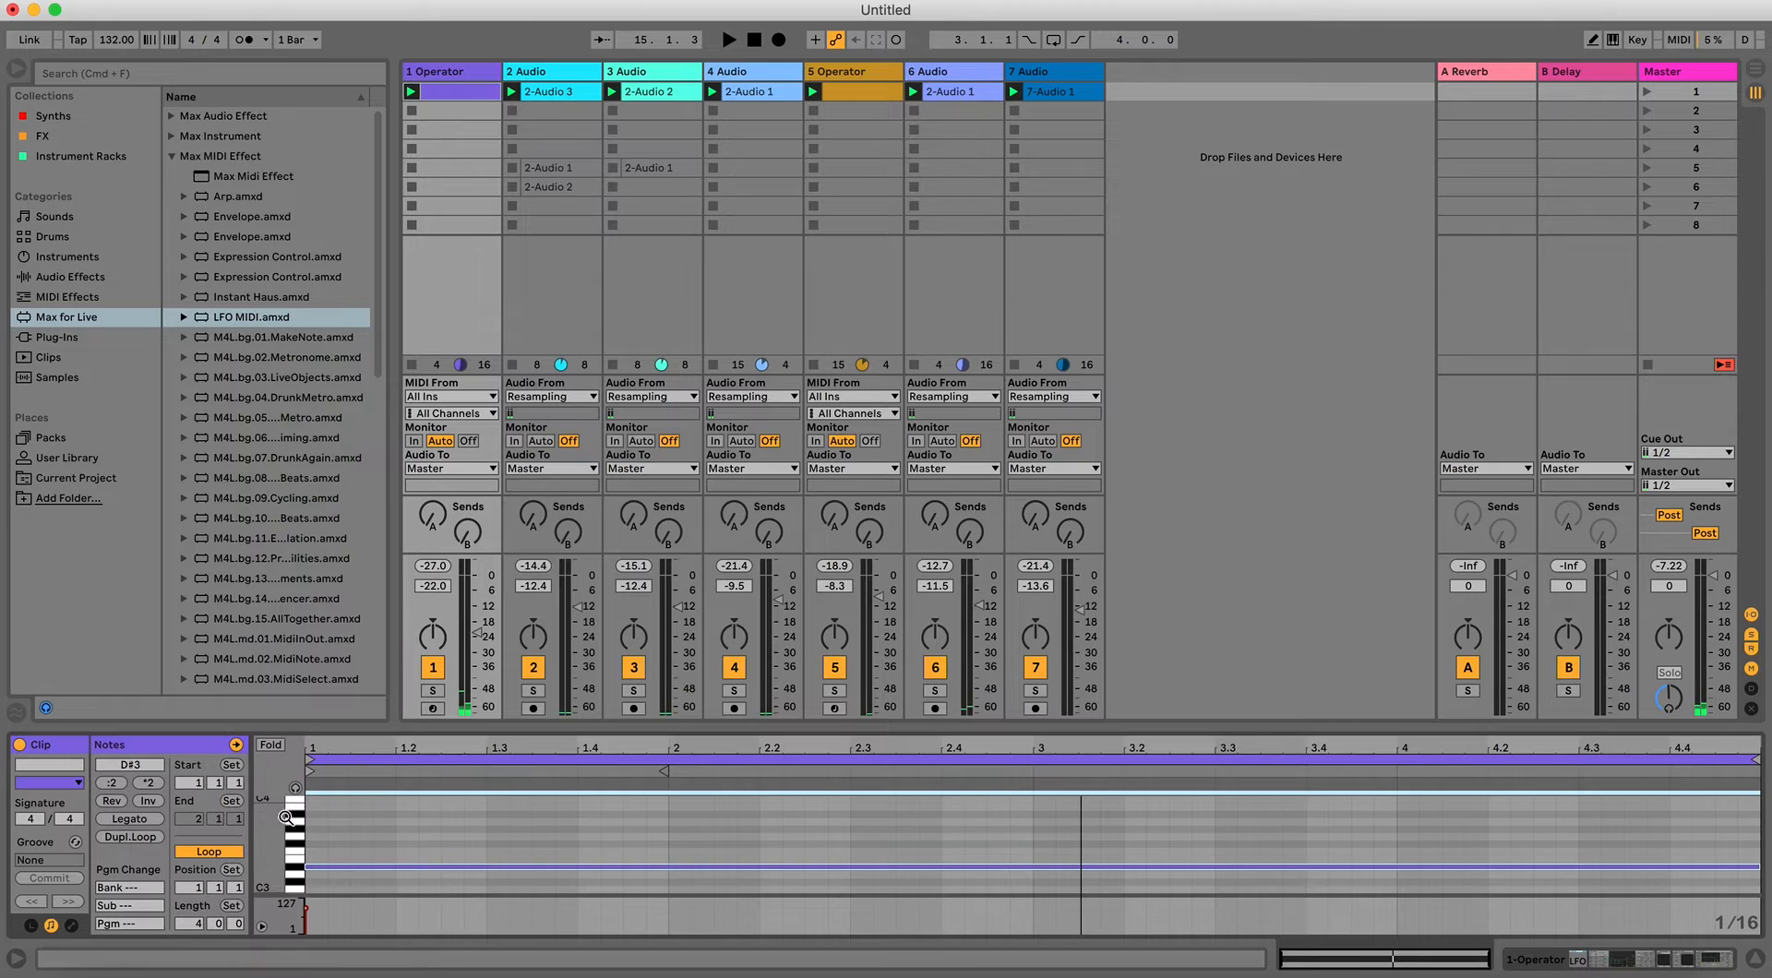
{"action": "left_click", "coordinate": [302, 873]}
{"action": "scroll", "coordinate": [301, 870], "scroll_direction": "down", "scroll_amount": 3}
{"action": "double_click", "coordinate": [306, 860]}
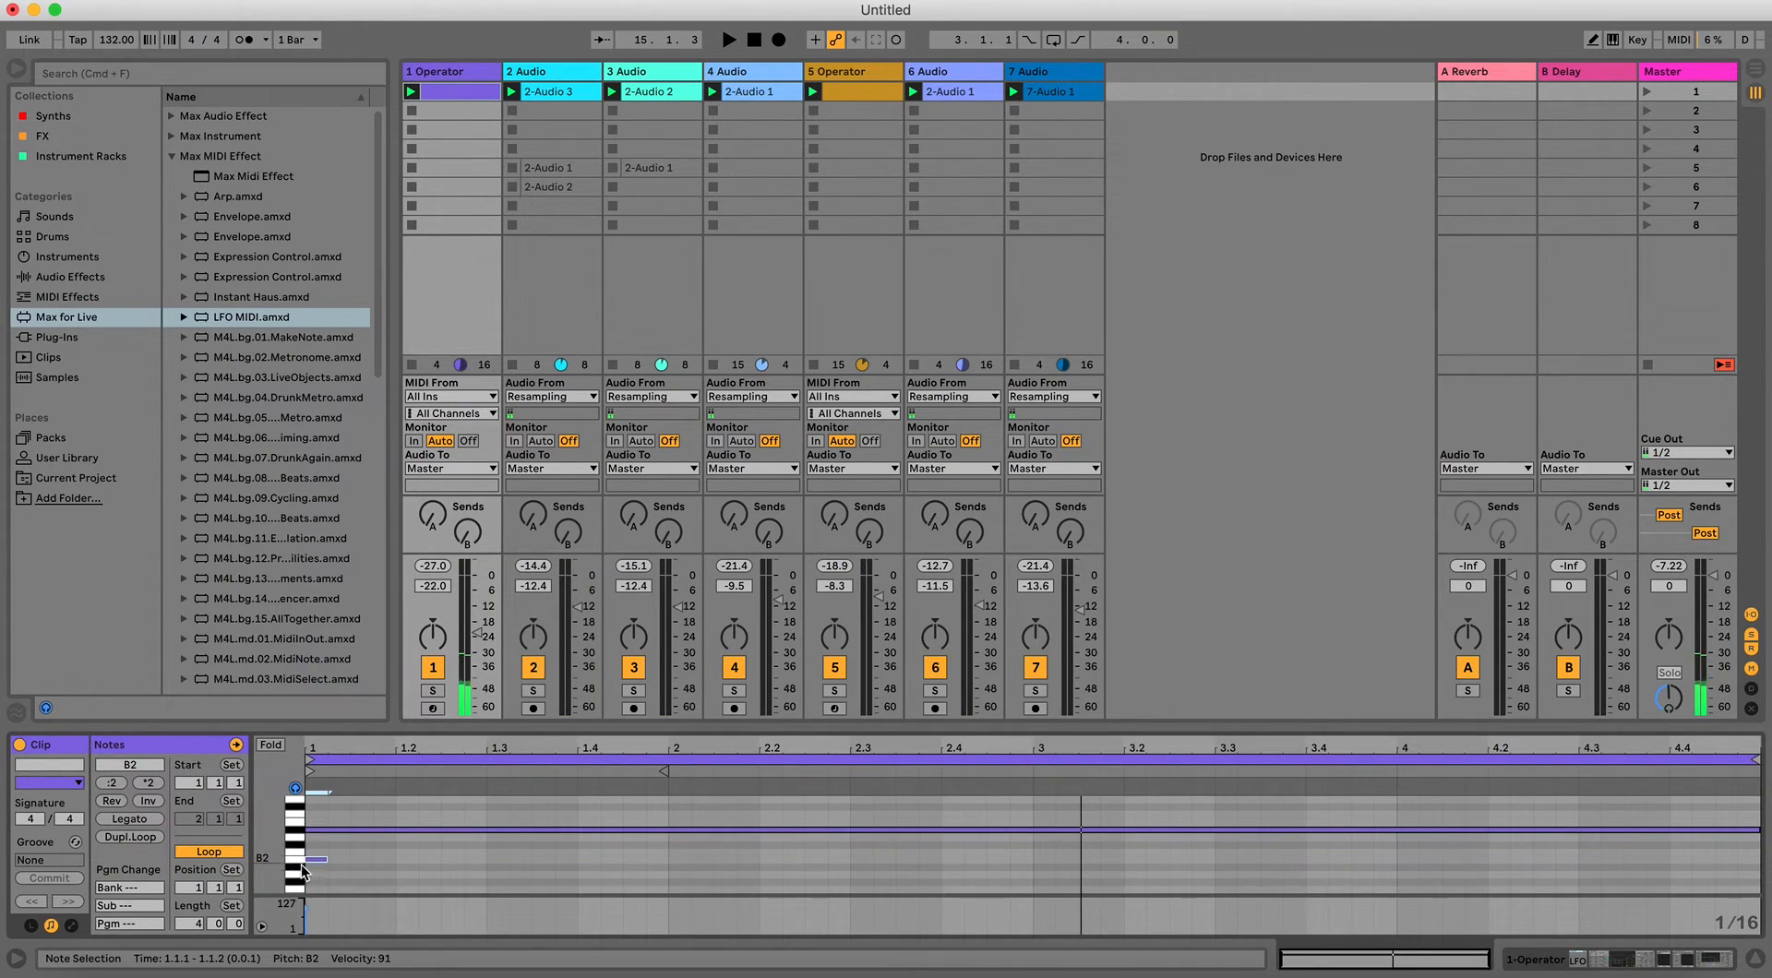
{"action": "key", "text": "Up"}
{"action": "left_click_drag", "start_coordinate": [325, 852], "coordinate": [1639, 694]}
{"action": "key", "text": "space"}
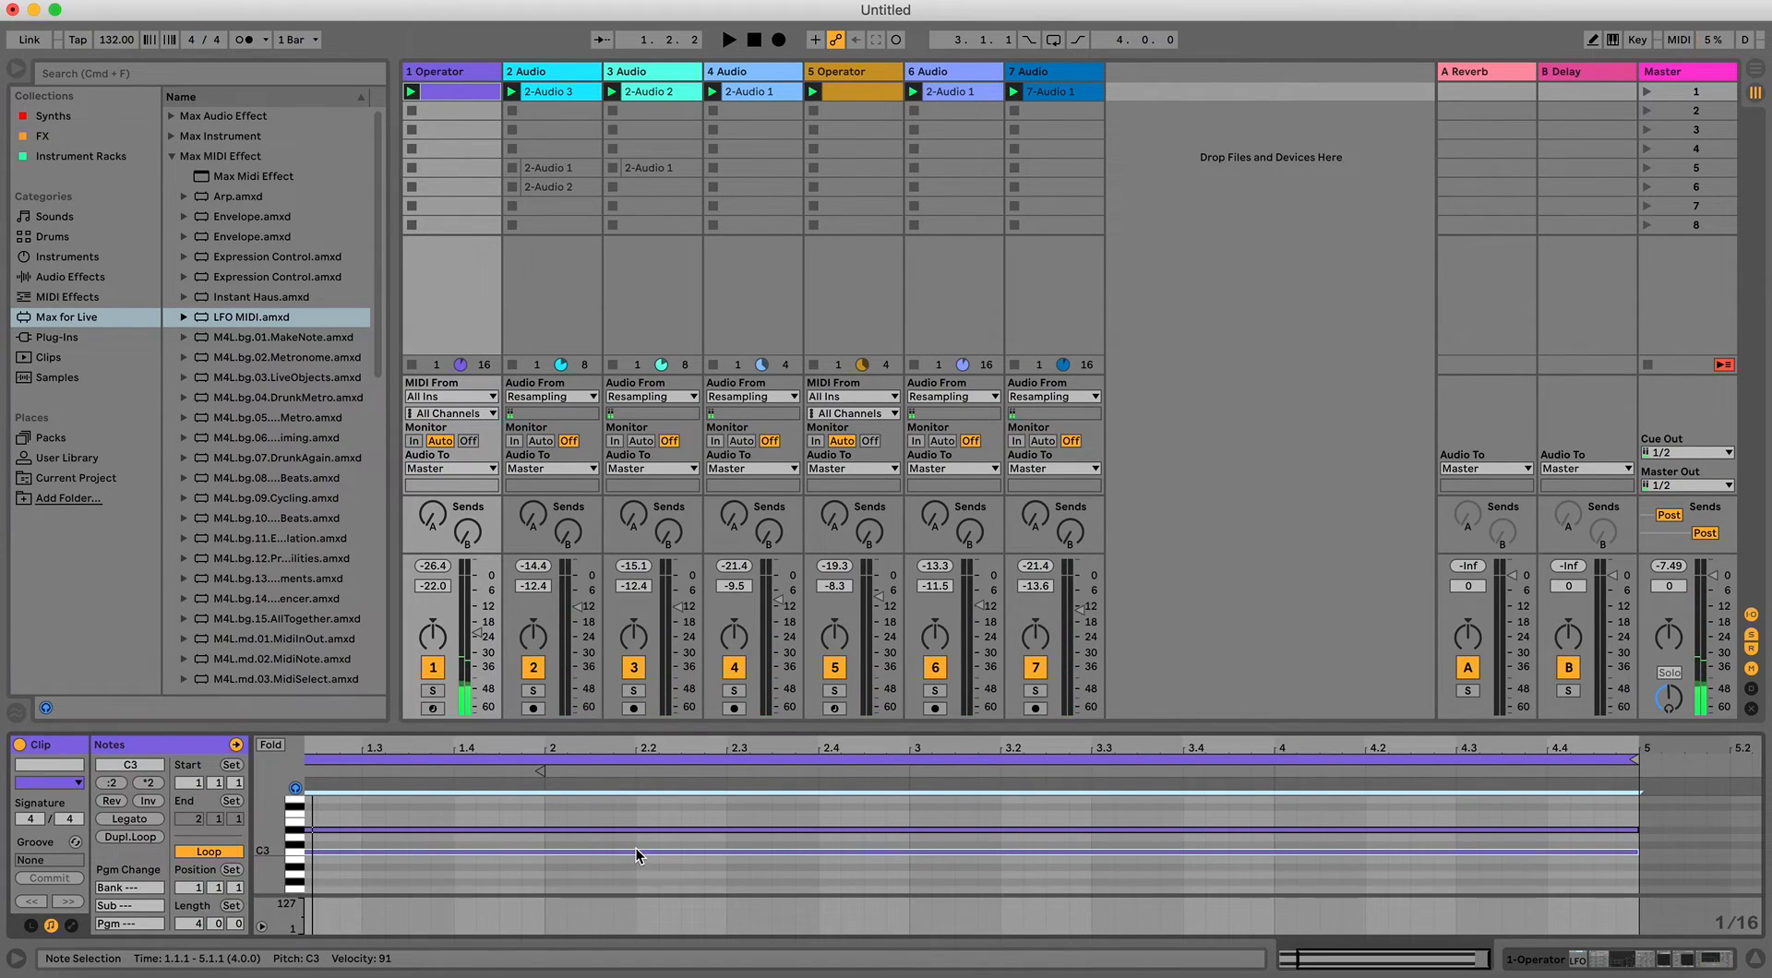
Try transposing the added C3 note down an octave, up three semitones and back up an octave onto D#3.
{"action": "key", "text": "shift+Down"}
{"action": "key", "text": "Up"}
{"action": "key", "text": "Up"}
{"action": "key", "text": "Up"}
{"action": "key", "text": "shift+Up"}
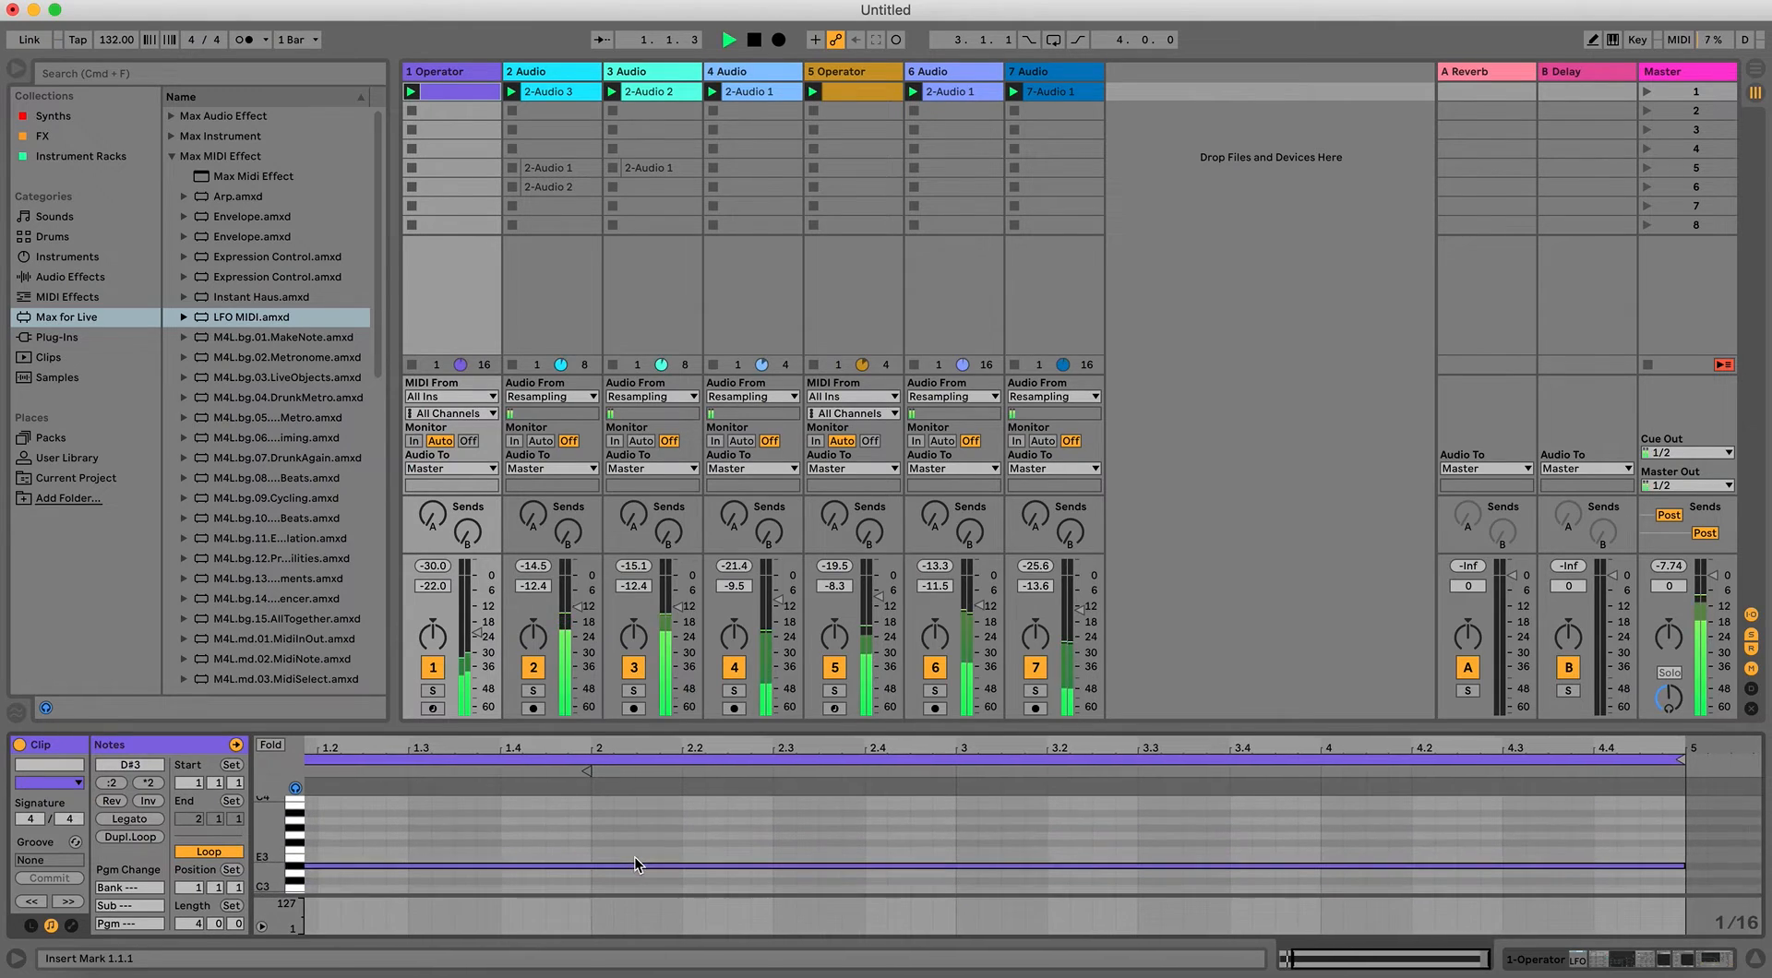
Lower track 1's volume to -24 dB during playback, stop, and return to its device chain.
{"action": "mouse_move", "coordinate": [477, 635]}
{"action": "left_mouse_down"}
{"action": "mouse_move", "coordinate": [477, 654]}
{"action": "mouse_move", "coordinate": [477, 637]}
{"action": "left_mouse_up"}
{"action": "key", "text": "space"}
{"action": "key", "text": "shift+Tab"}
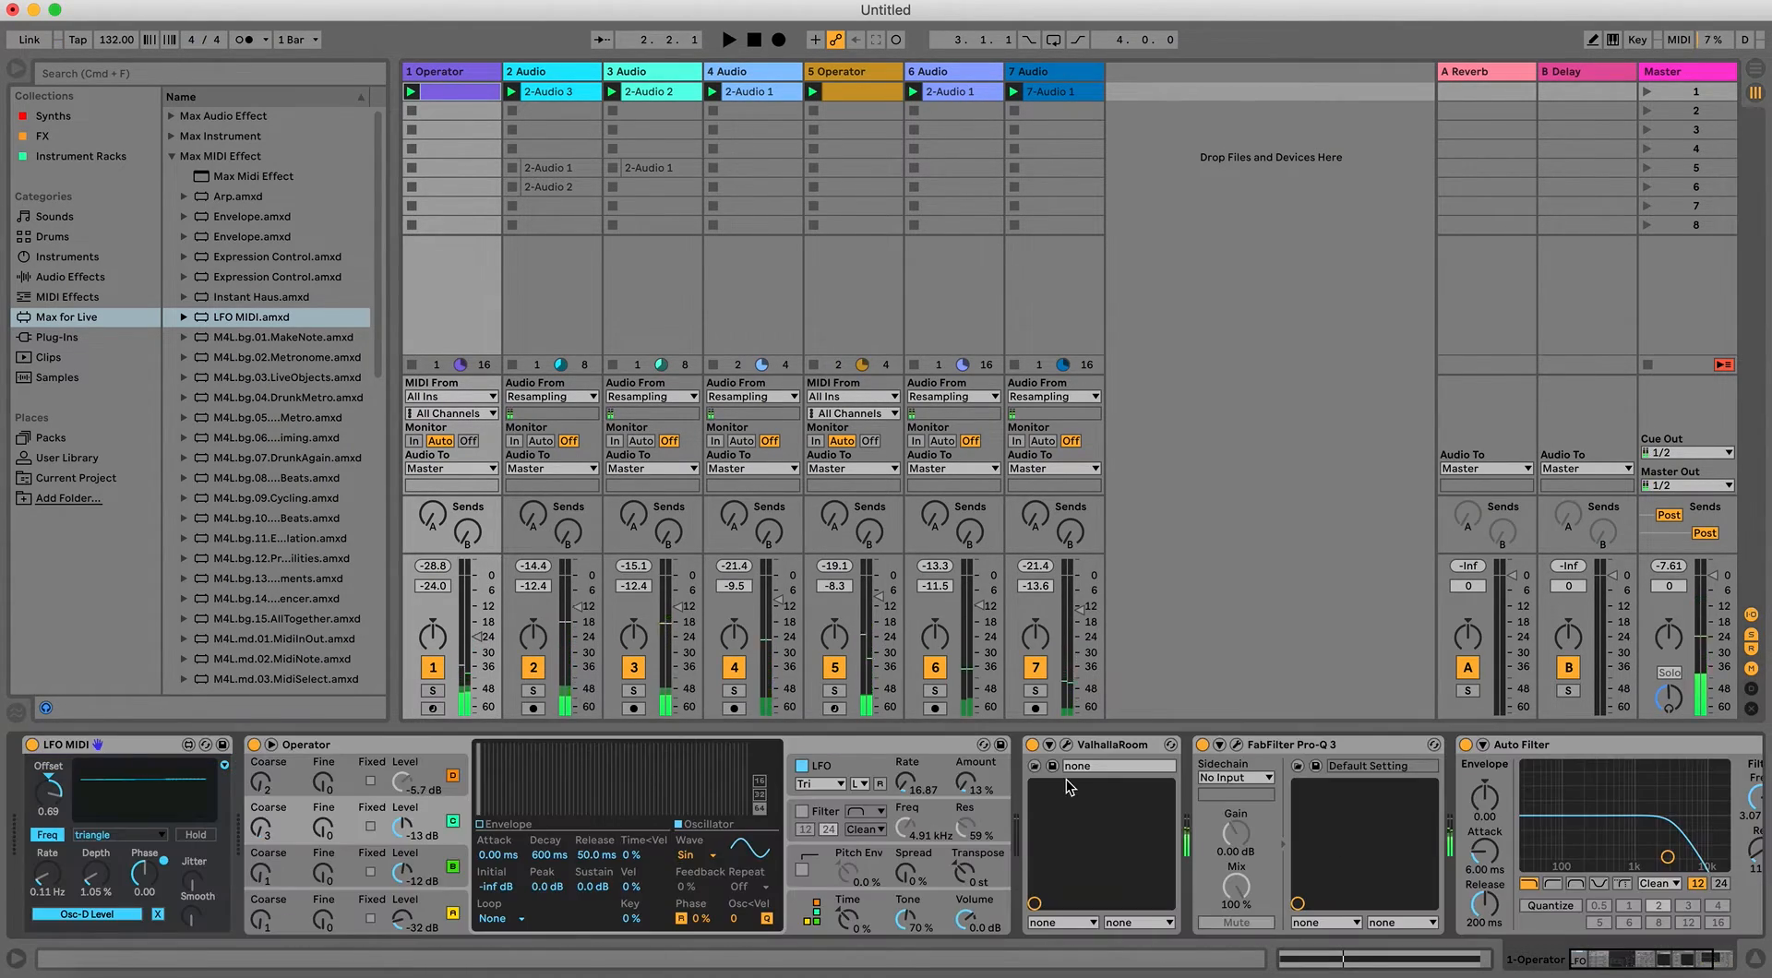
Lower Auto Filter's frequency to 2.55 kHz and audition the change with the other tracks.
{"action": "scroll", "coordinate": [1604, 803], "scroll_direction": "right", "scroll_amount": 5}
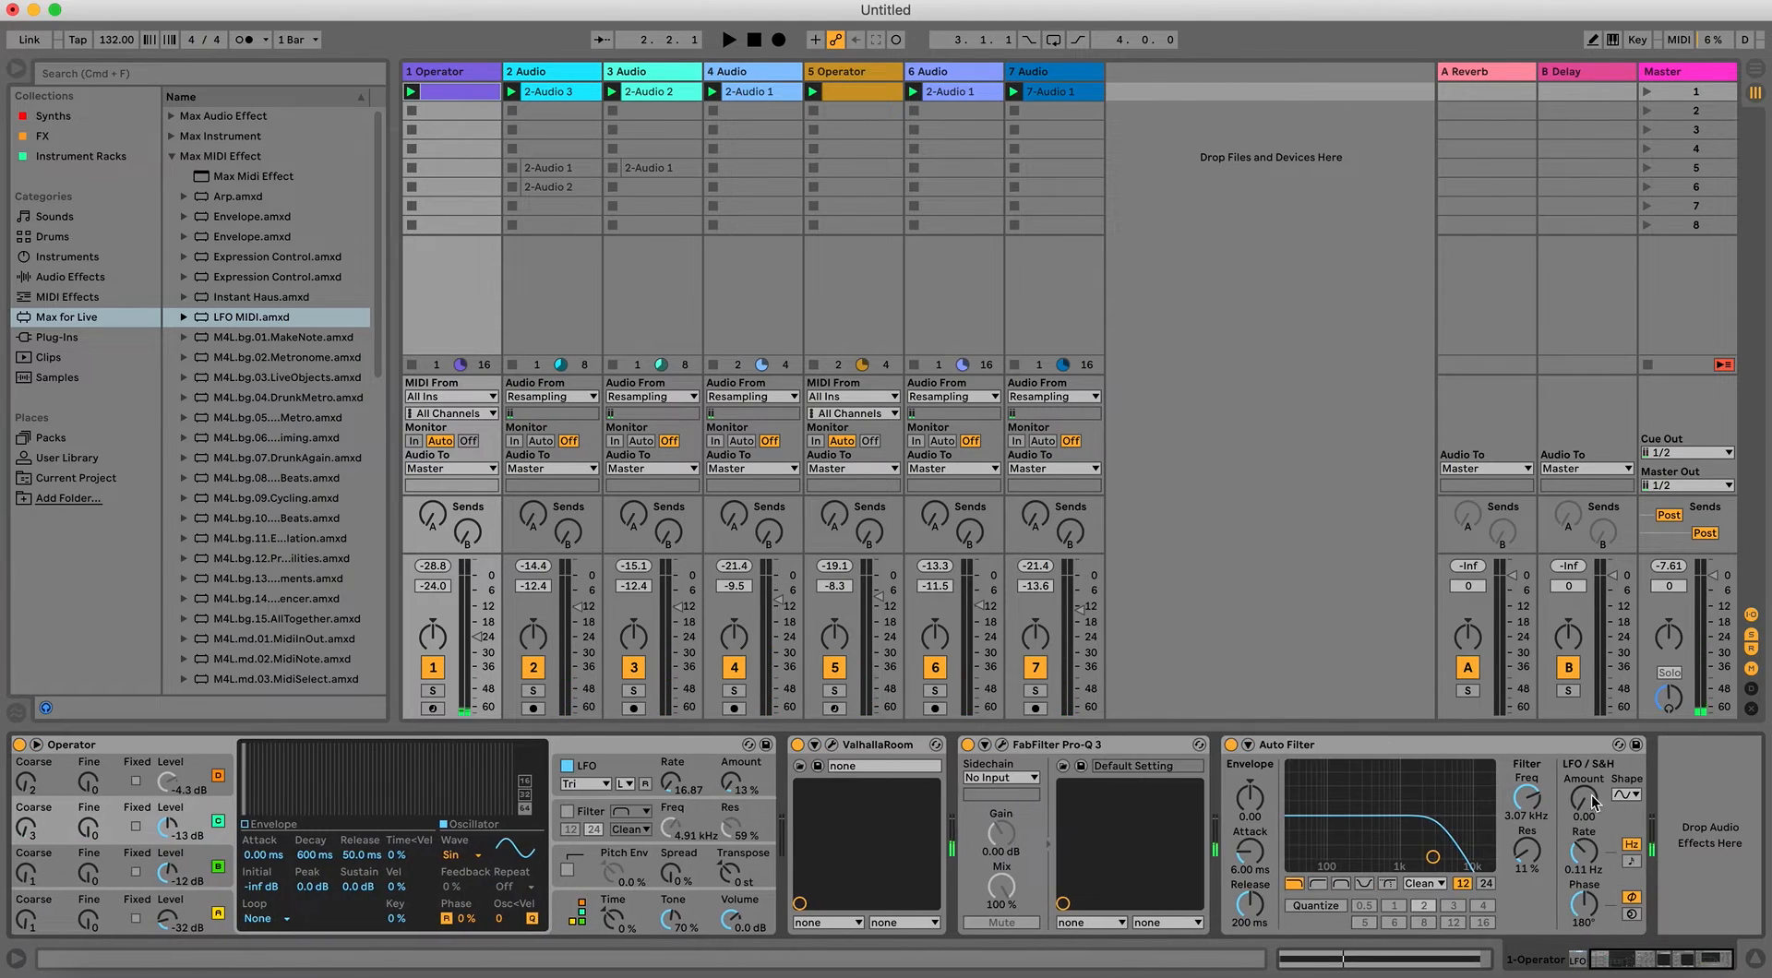
{"action": "left_click_drag", "start_coordinate": [1535, 803], "coordinate": [1524, 814]}
{"action": "key", "text": "space"}
{"action": "scroll", "coordinate": [1147, 850], "scroll_direction": "left", "scroll_amount": 5}
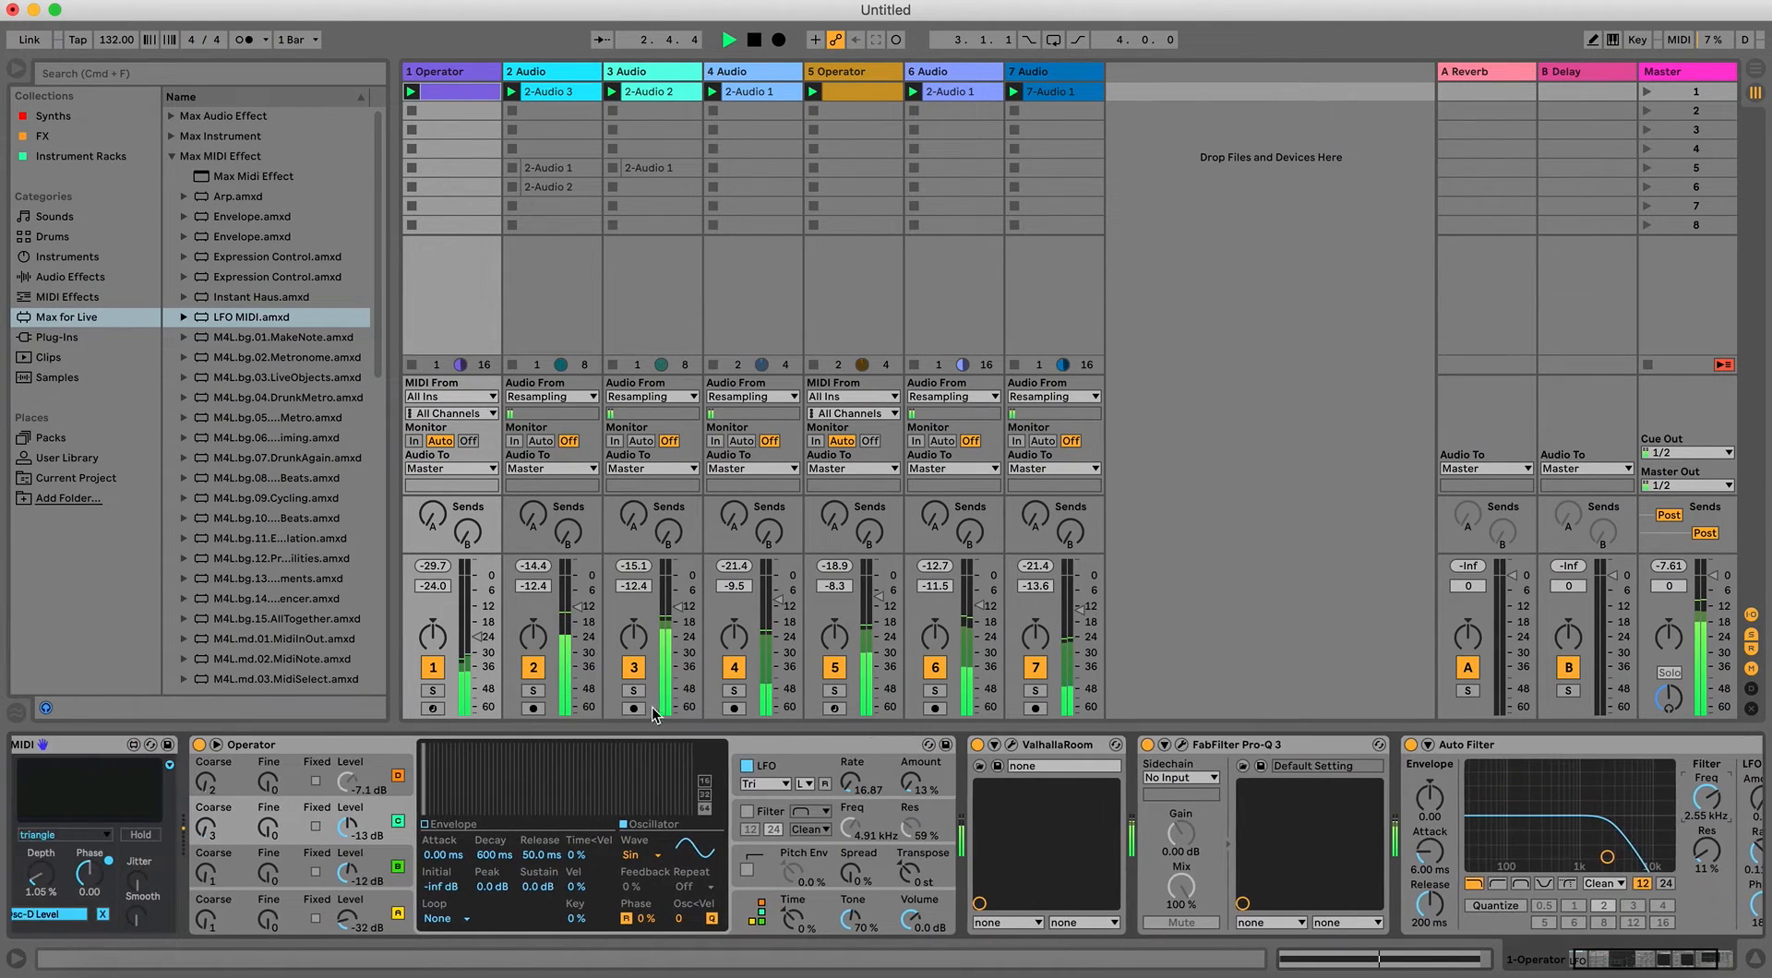
{"action": "key", "text": "space"}
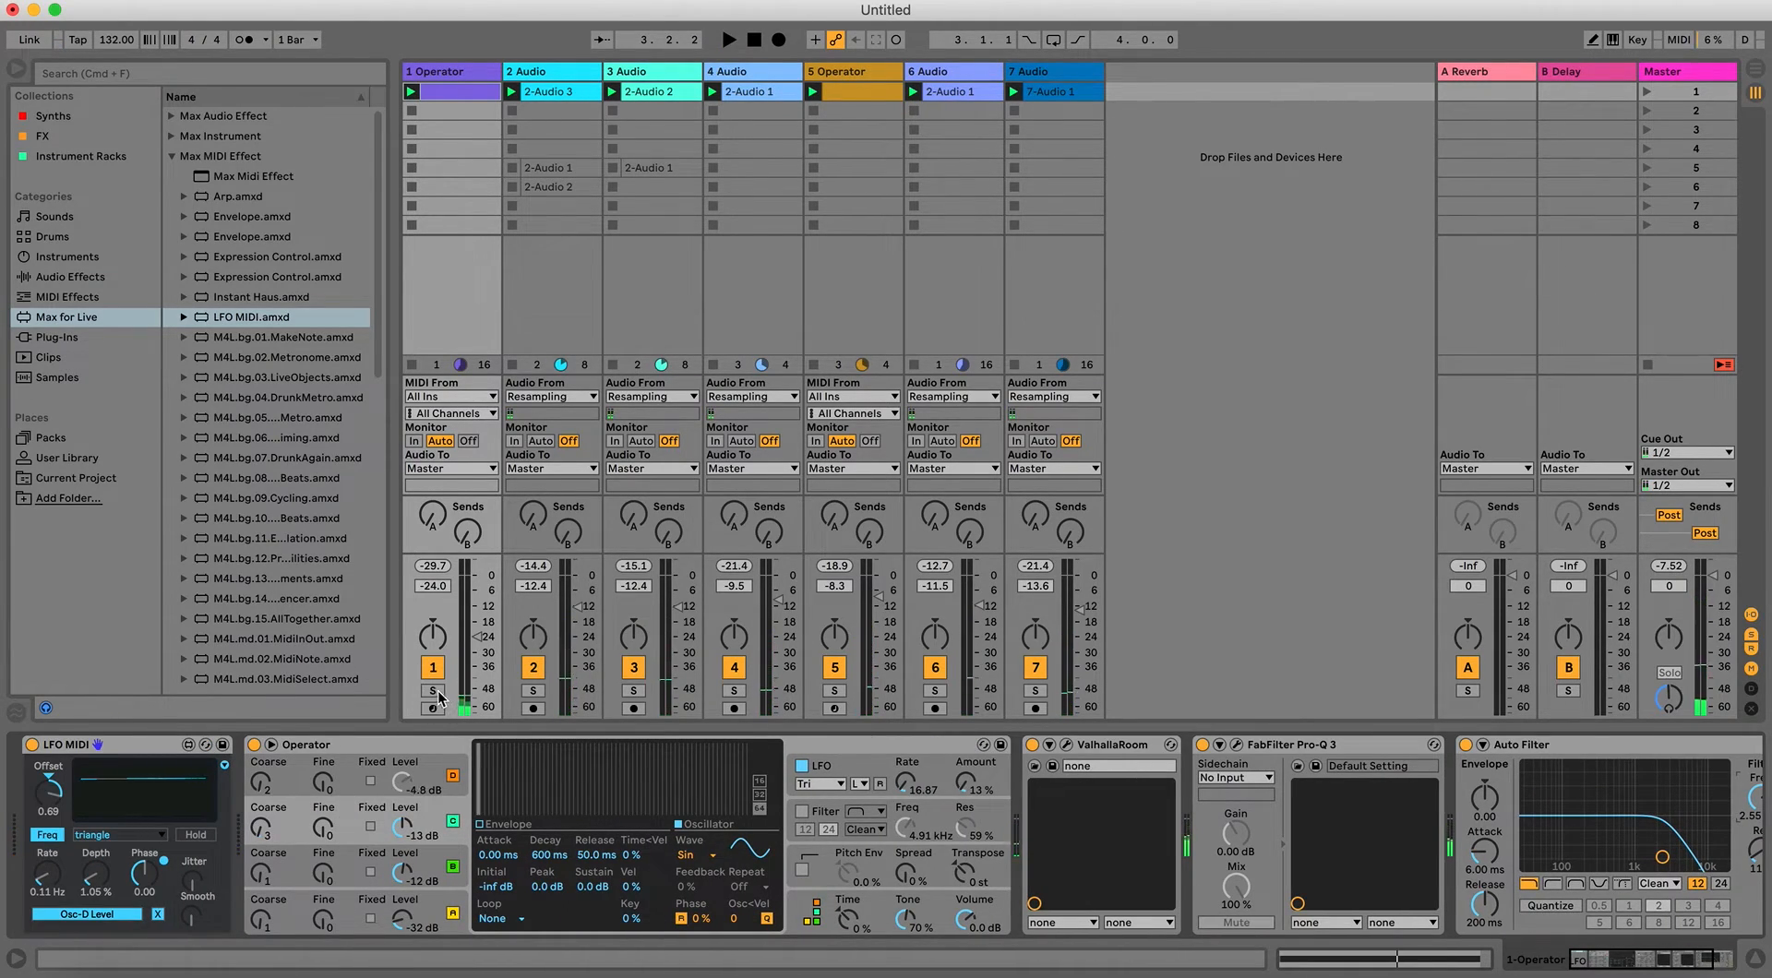
Solo track 1 and, while playing it, set oscillator B's coarse tuning to 7 and oscillator C's to 6.
{"action": "key", "text": "space"}
{"action": "left_click", "coordinate": [432, 690]}
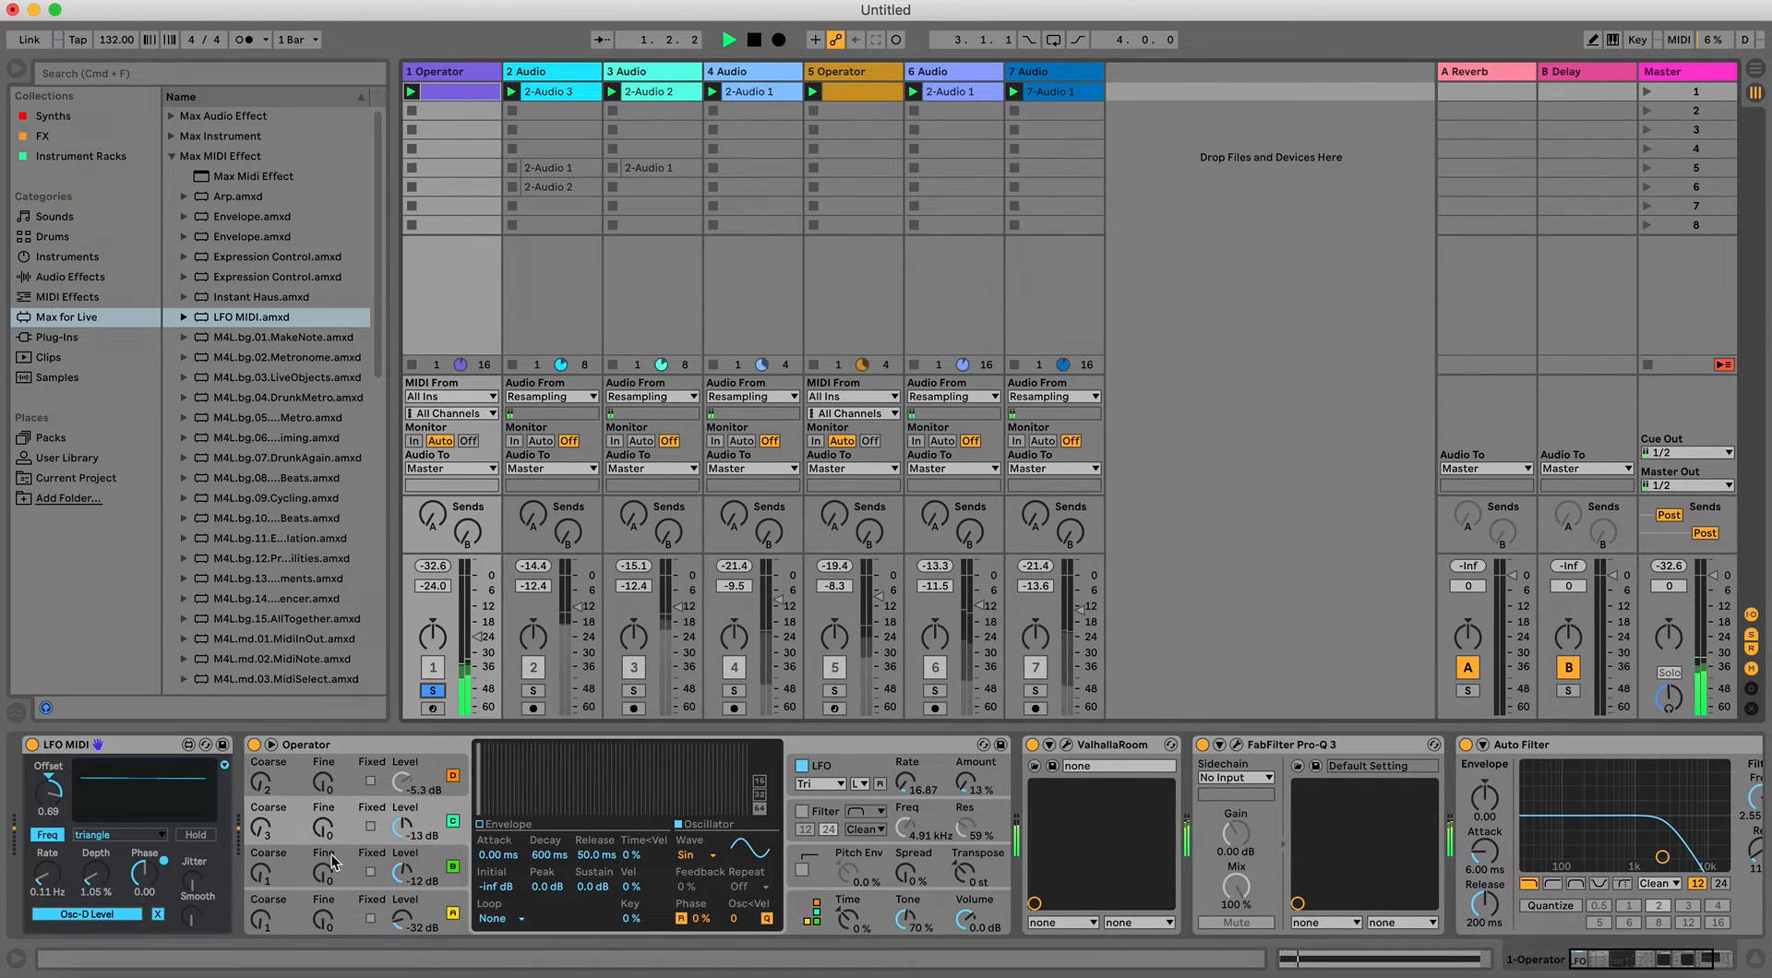
{"action": "left_click", "coordinate": [300, 871]}
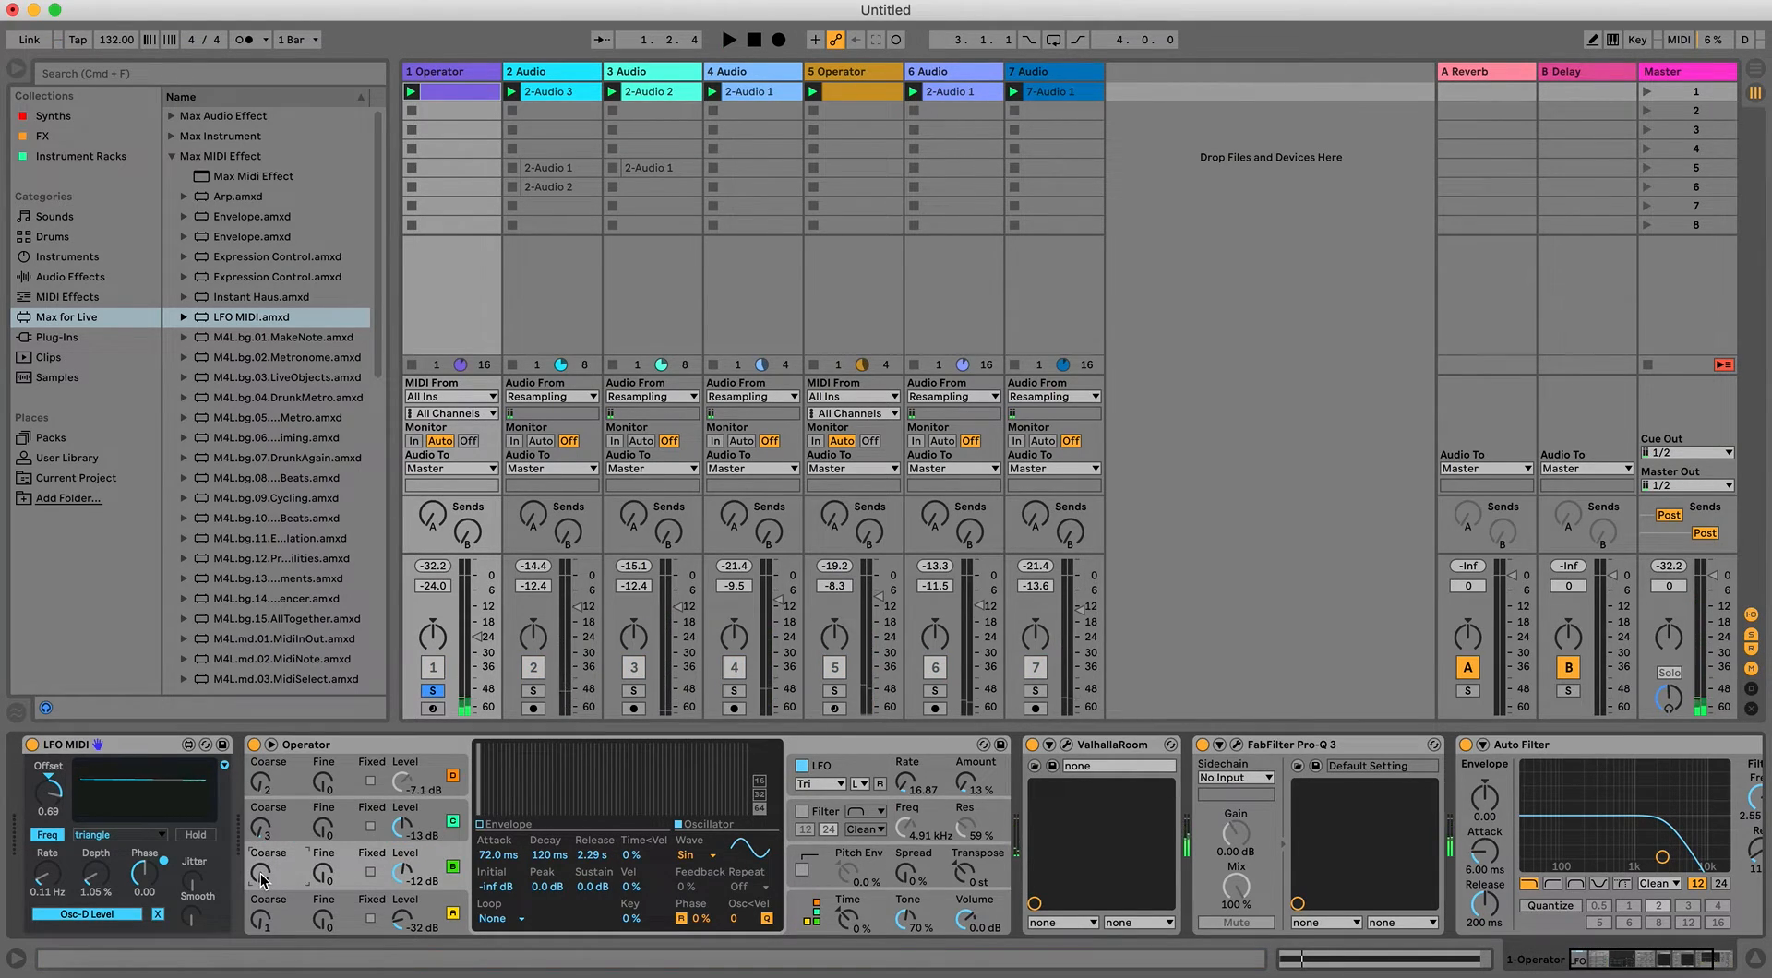
{"action": "key", "text": "space"}
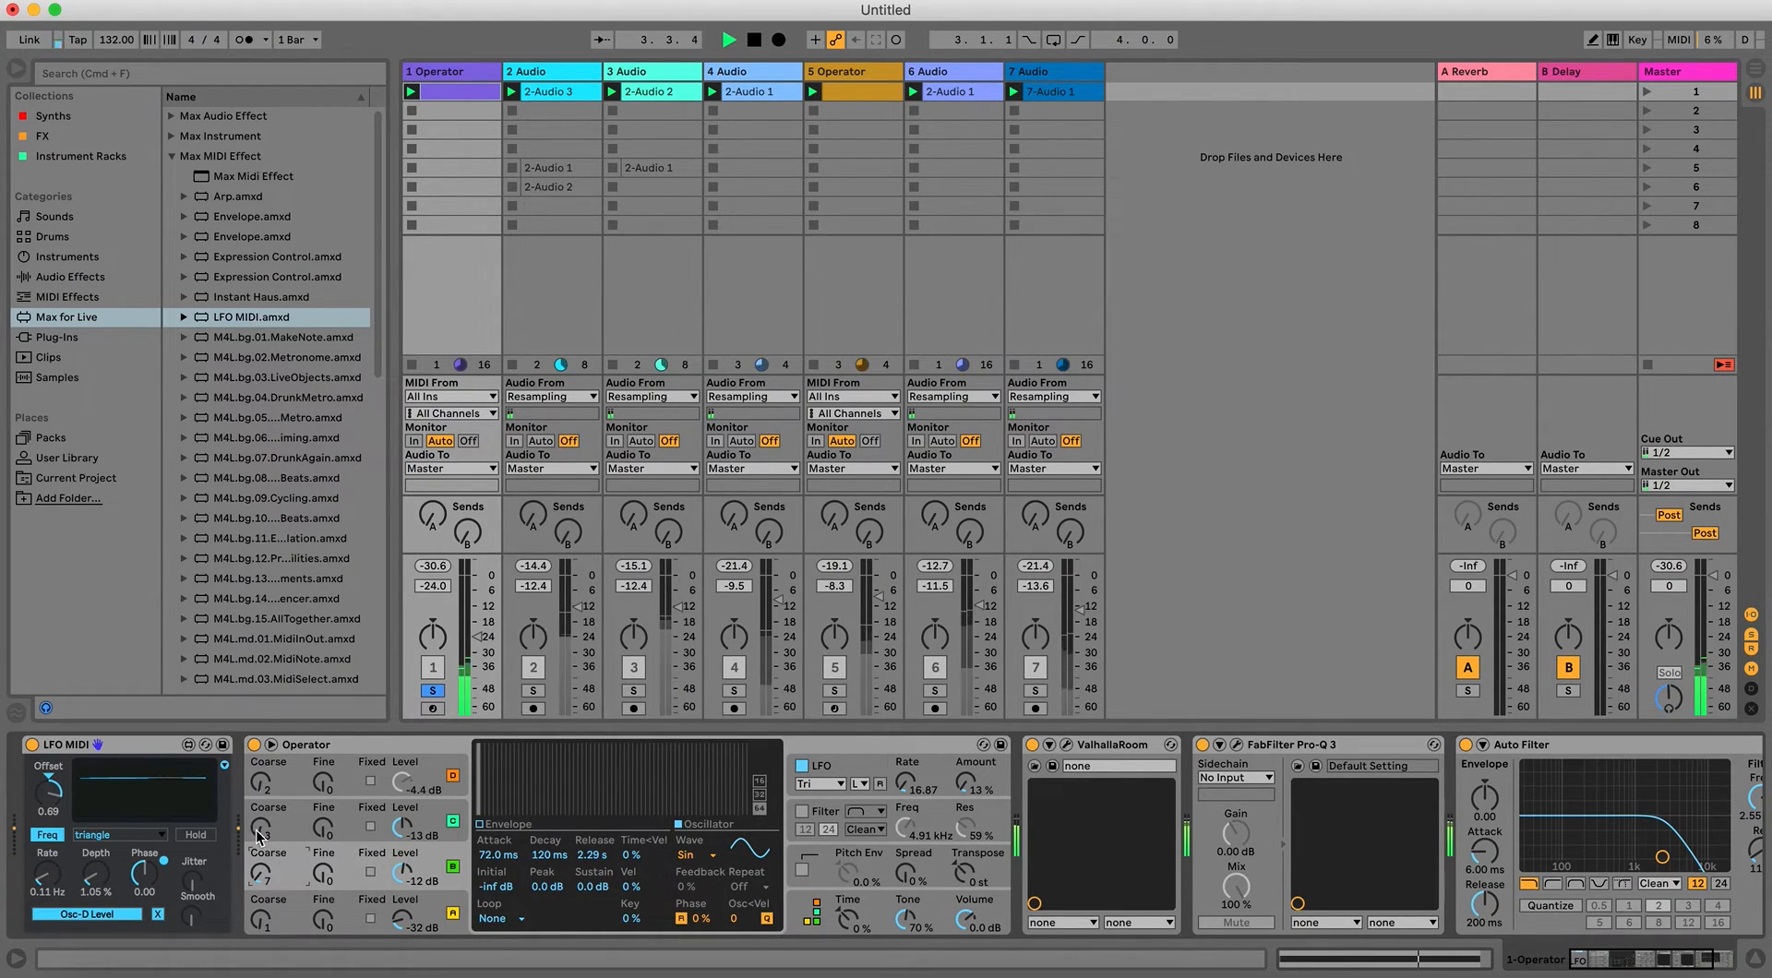
{"action": "left_click_drag", "start_coordinate": [263, 828], "coordinate": [262, 818]}
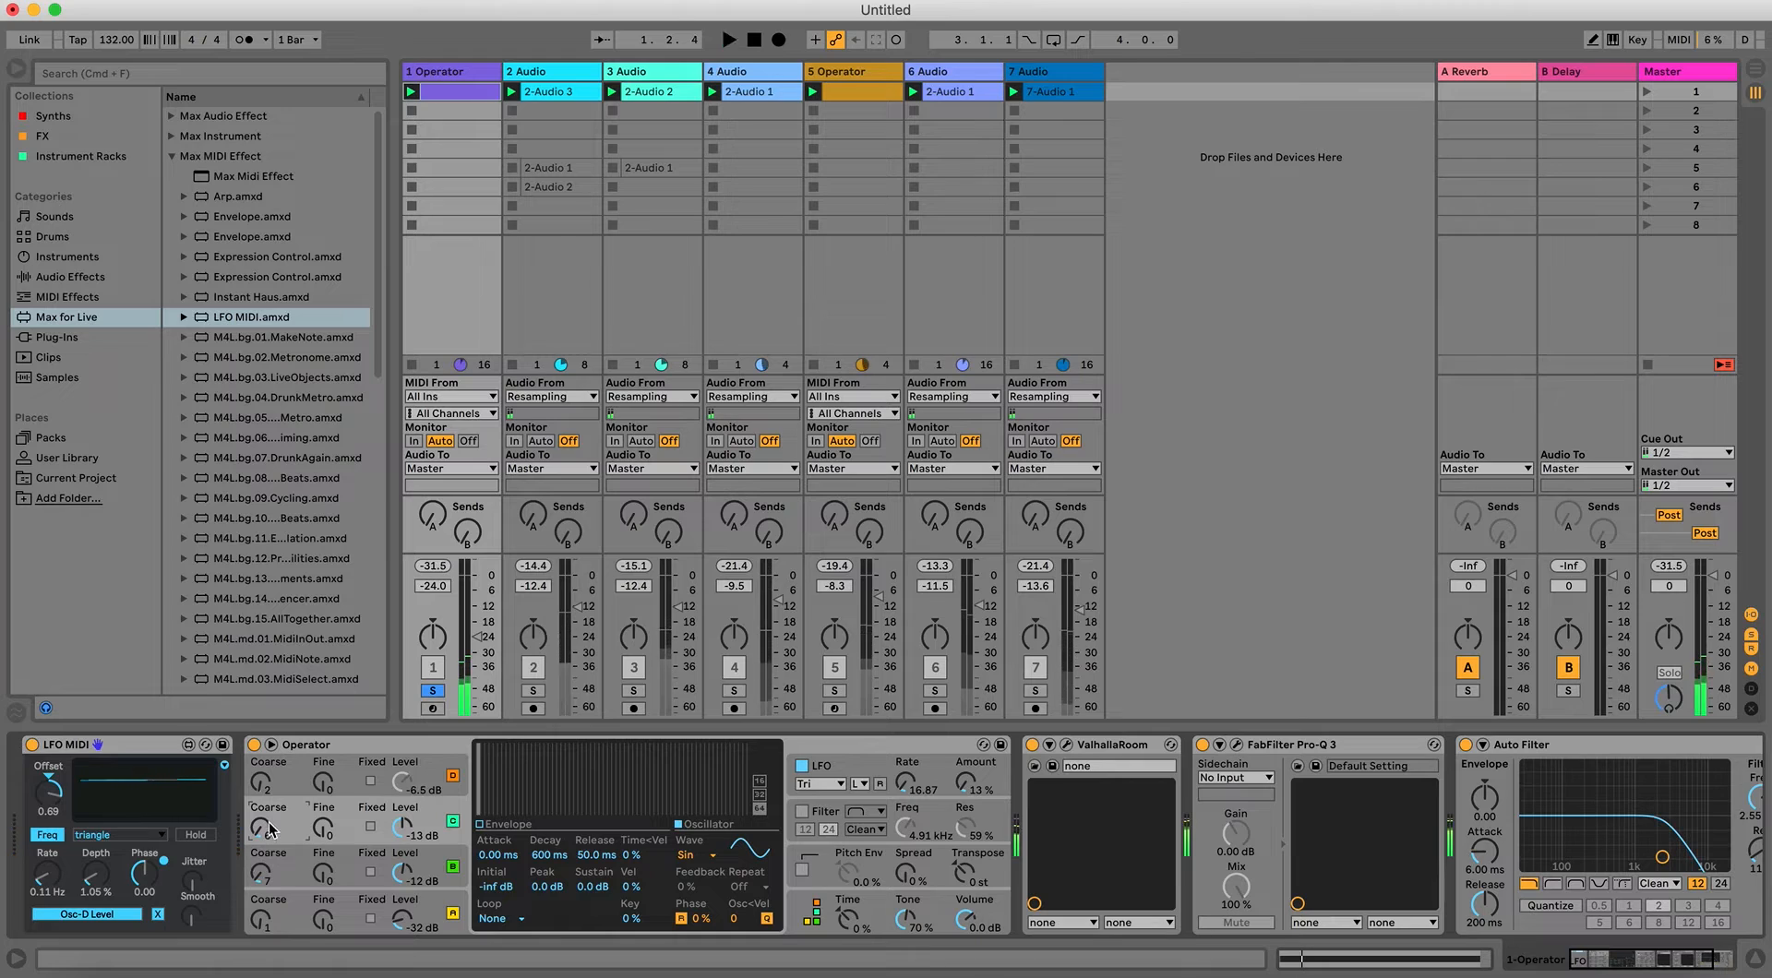
Compare the sound with oscillator D off and on, and lower LFO MIDI's offset to -0.41 during playback.
{"action": "left_click", "coordinate": [453, 776]}
{"action": "left_click", "coordinate": [452, 777]}
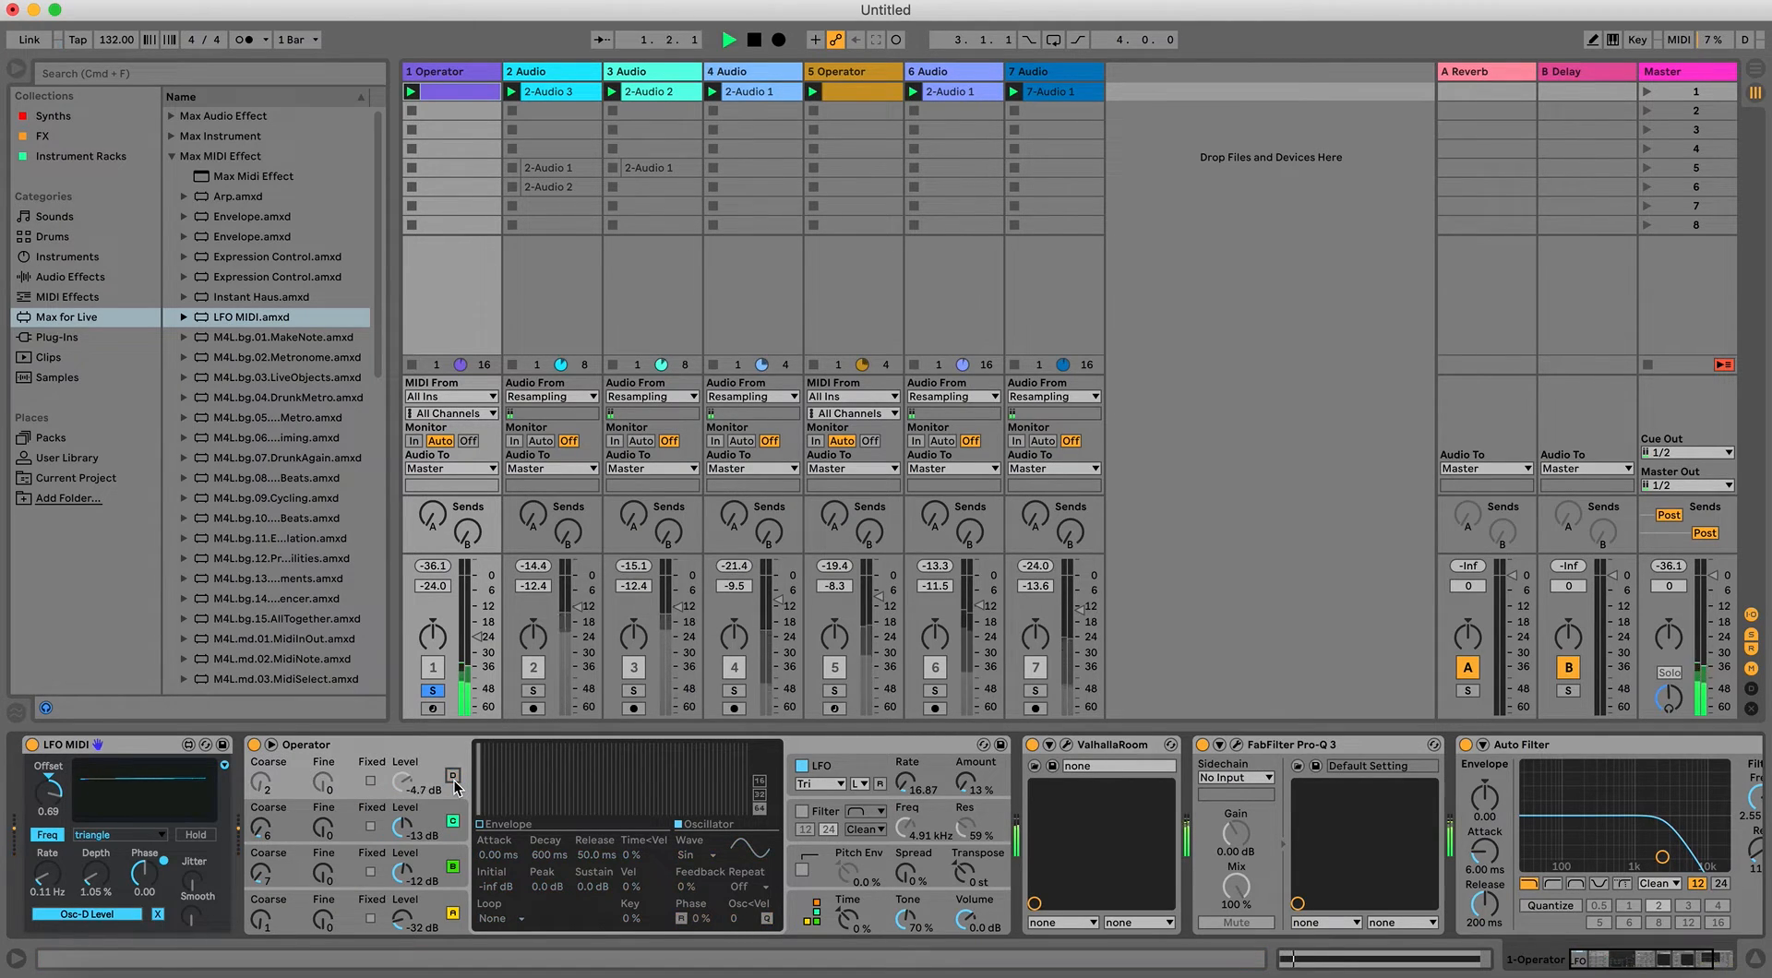
{"action": "key", "text": "space"}
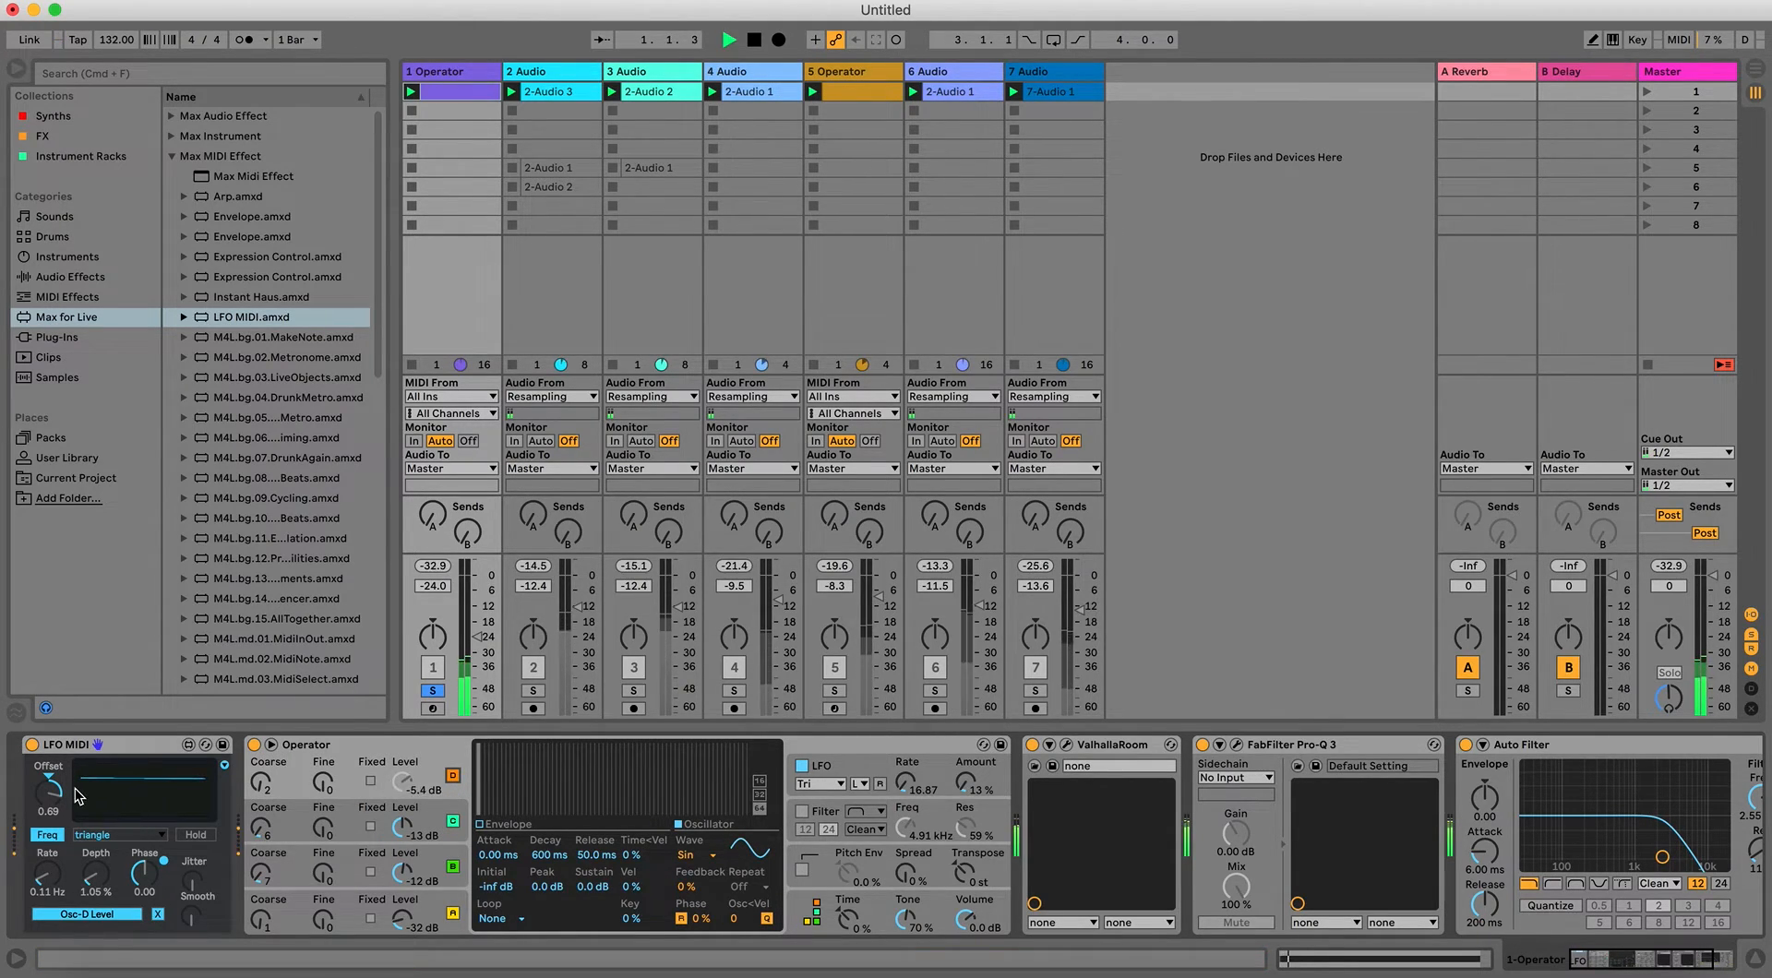
{"action": "left_click_drag", "start_coordinate": [53, 796], "coordinate": [53, 834]}
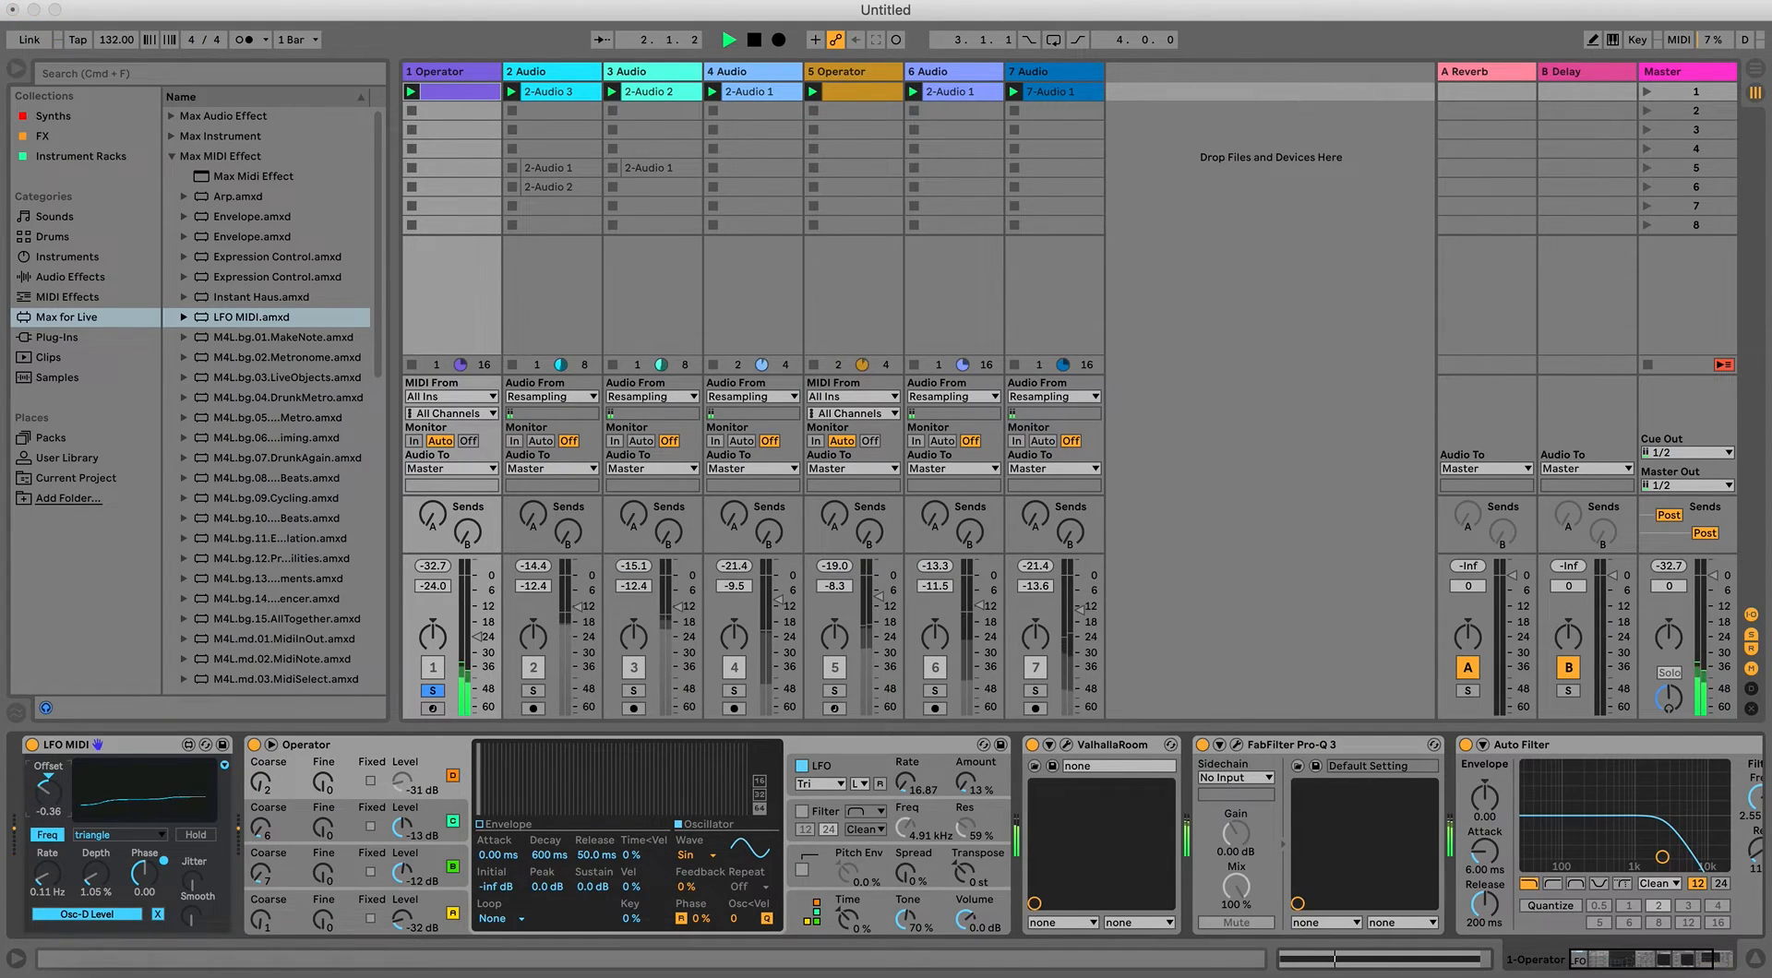
Transpose the sustained note in track 1's clip down an octave to D#2 and play it.
{"action": "key", "text": "shift+Tab"}
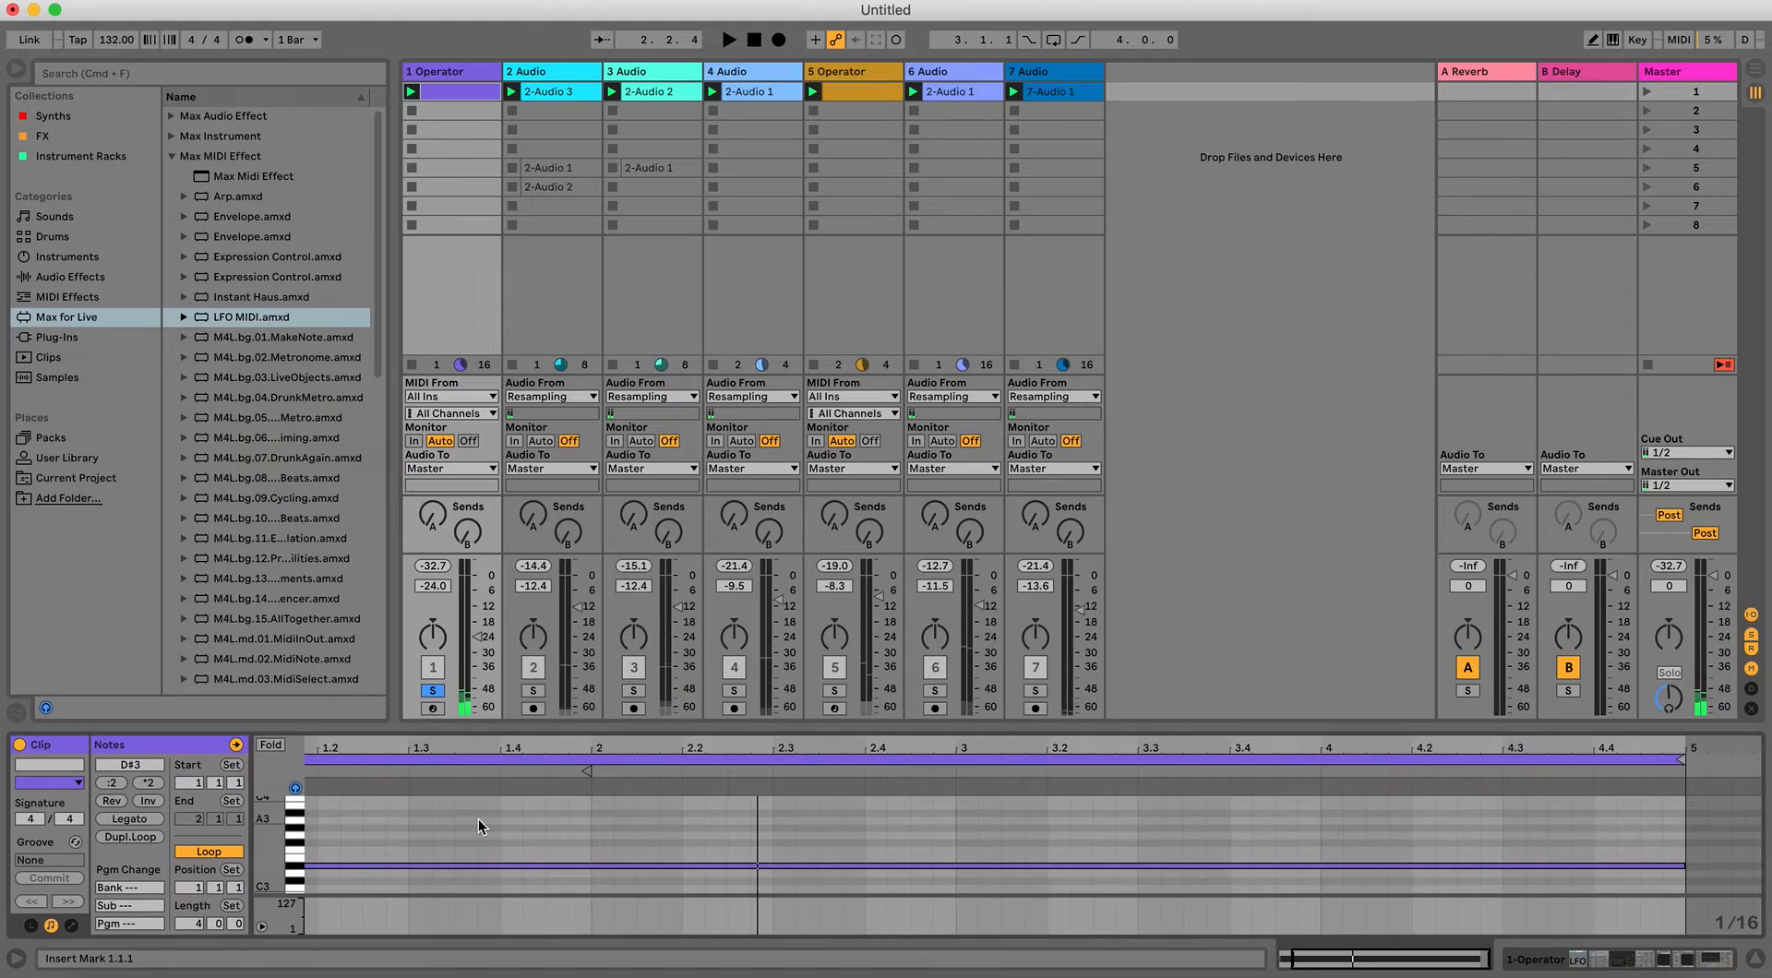
{"action": "left_click", "coordinate": [411, 865]}
{"action": "key", "text": "shift+Down"}
{"action": "key", "text": "space"}
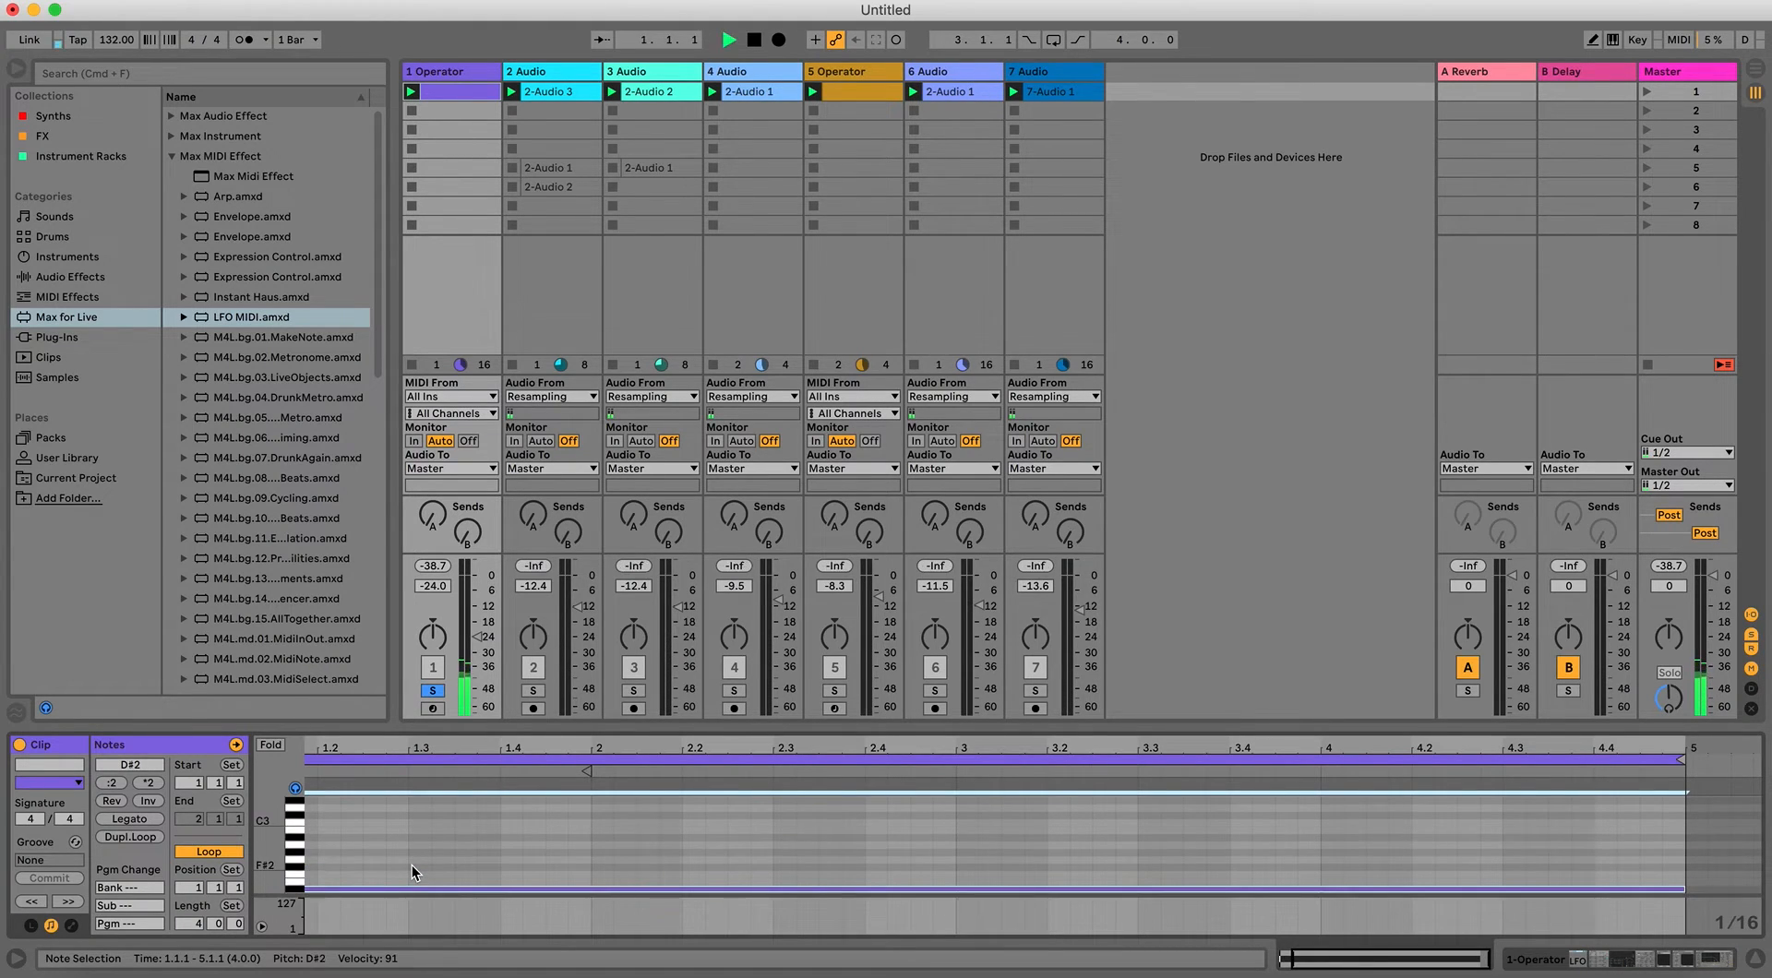
Unsolo track 1, set its volume to -24.6 dB against the other tracks, and stop playback with its devices shown.
{"action": "left_click", "coordinate": [432, 691]}
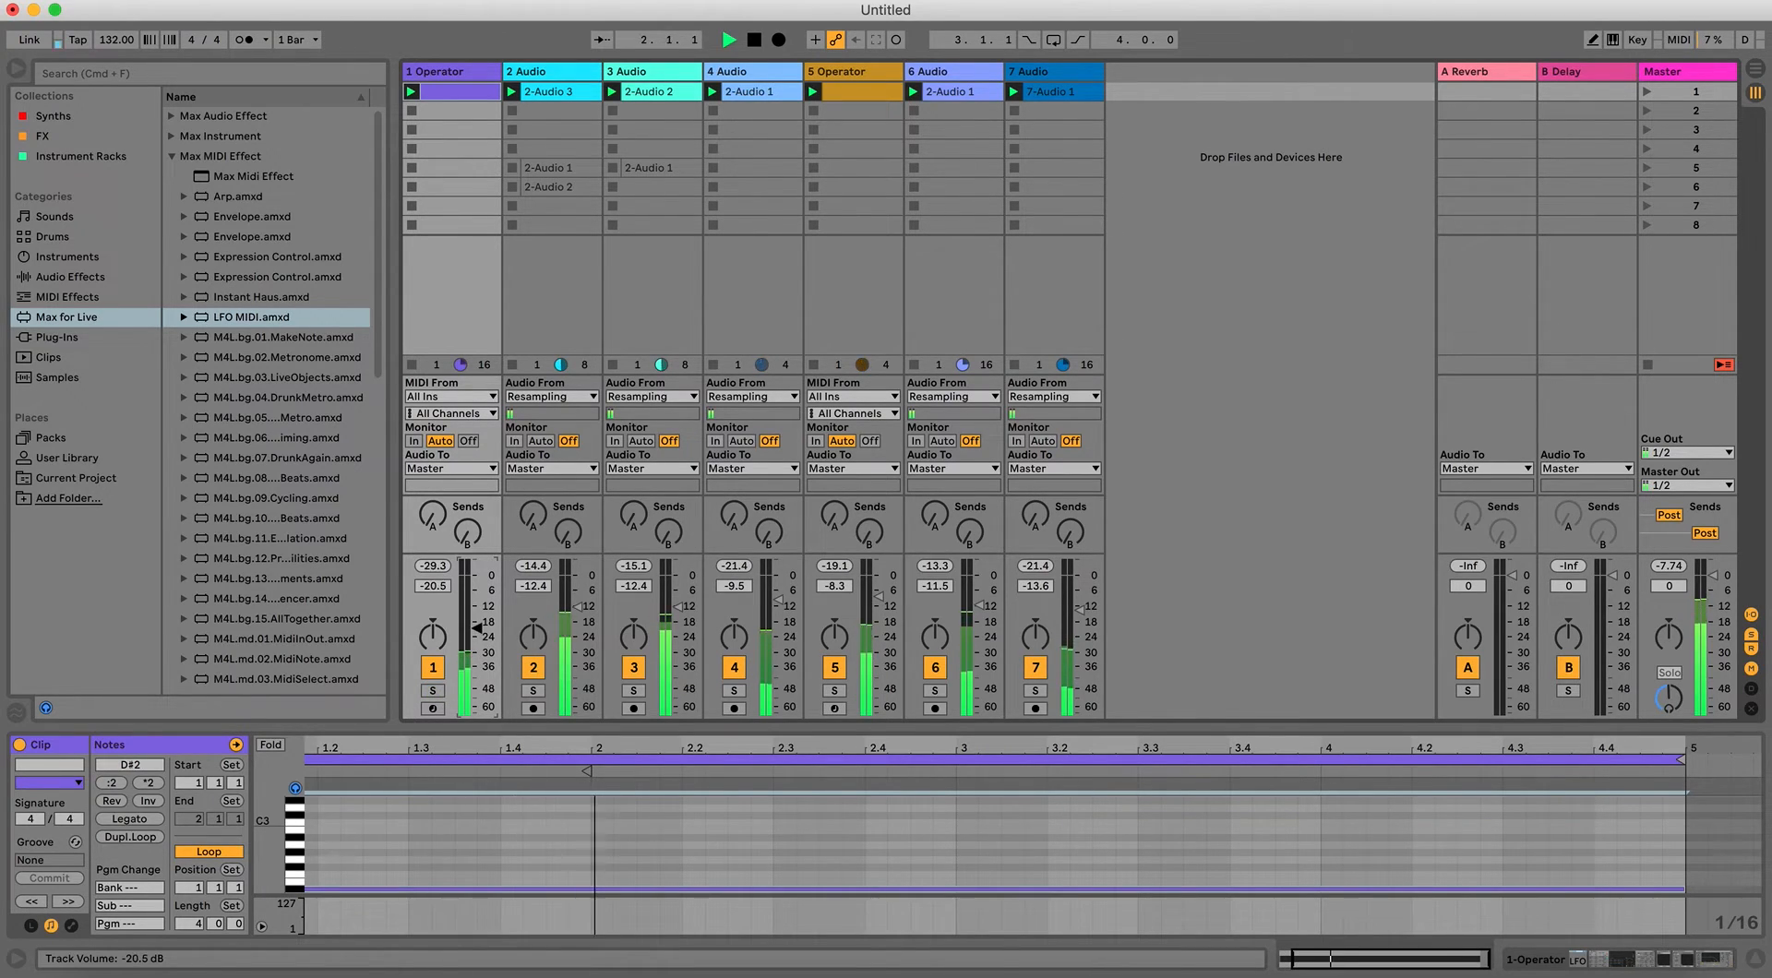
{"action": "left_click_drag", "start_coordinate": [481, 644], "coordinate": [477, 641]}
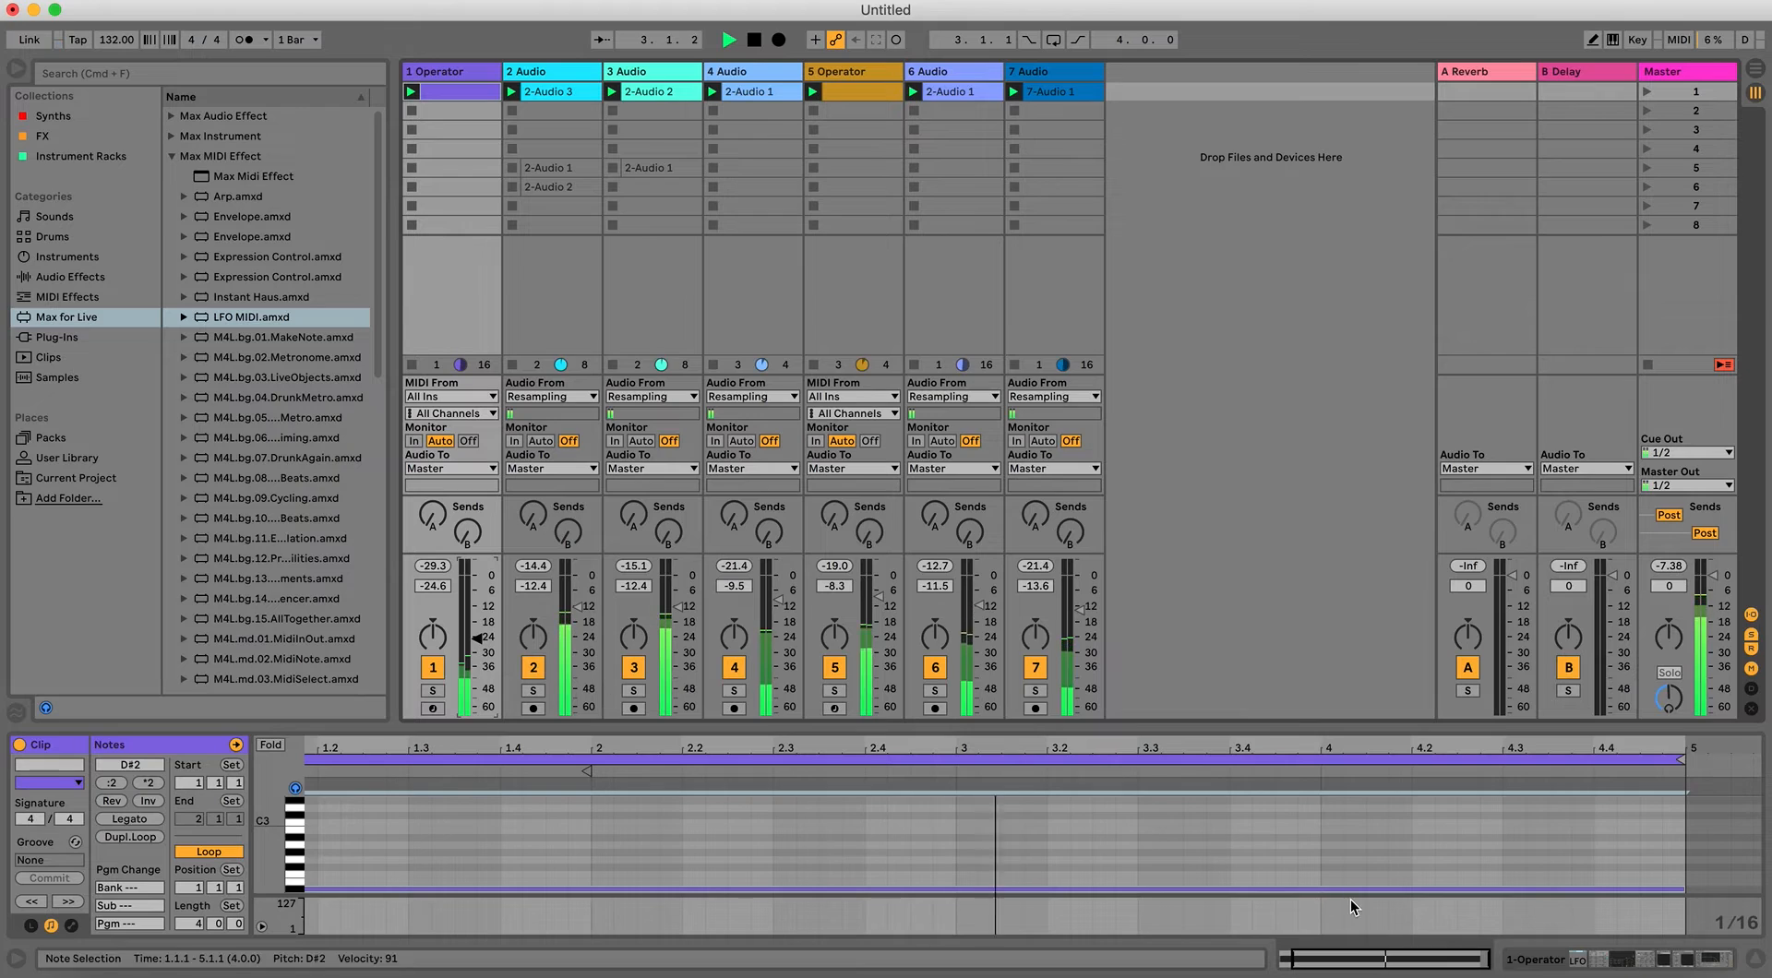
{"action": "left_click", "coordinate": [1604, 962]}
{"action": "key", "text": "space"}
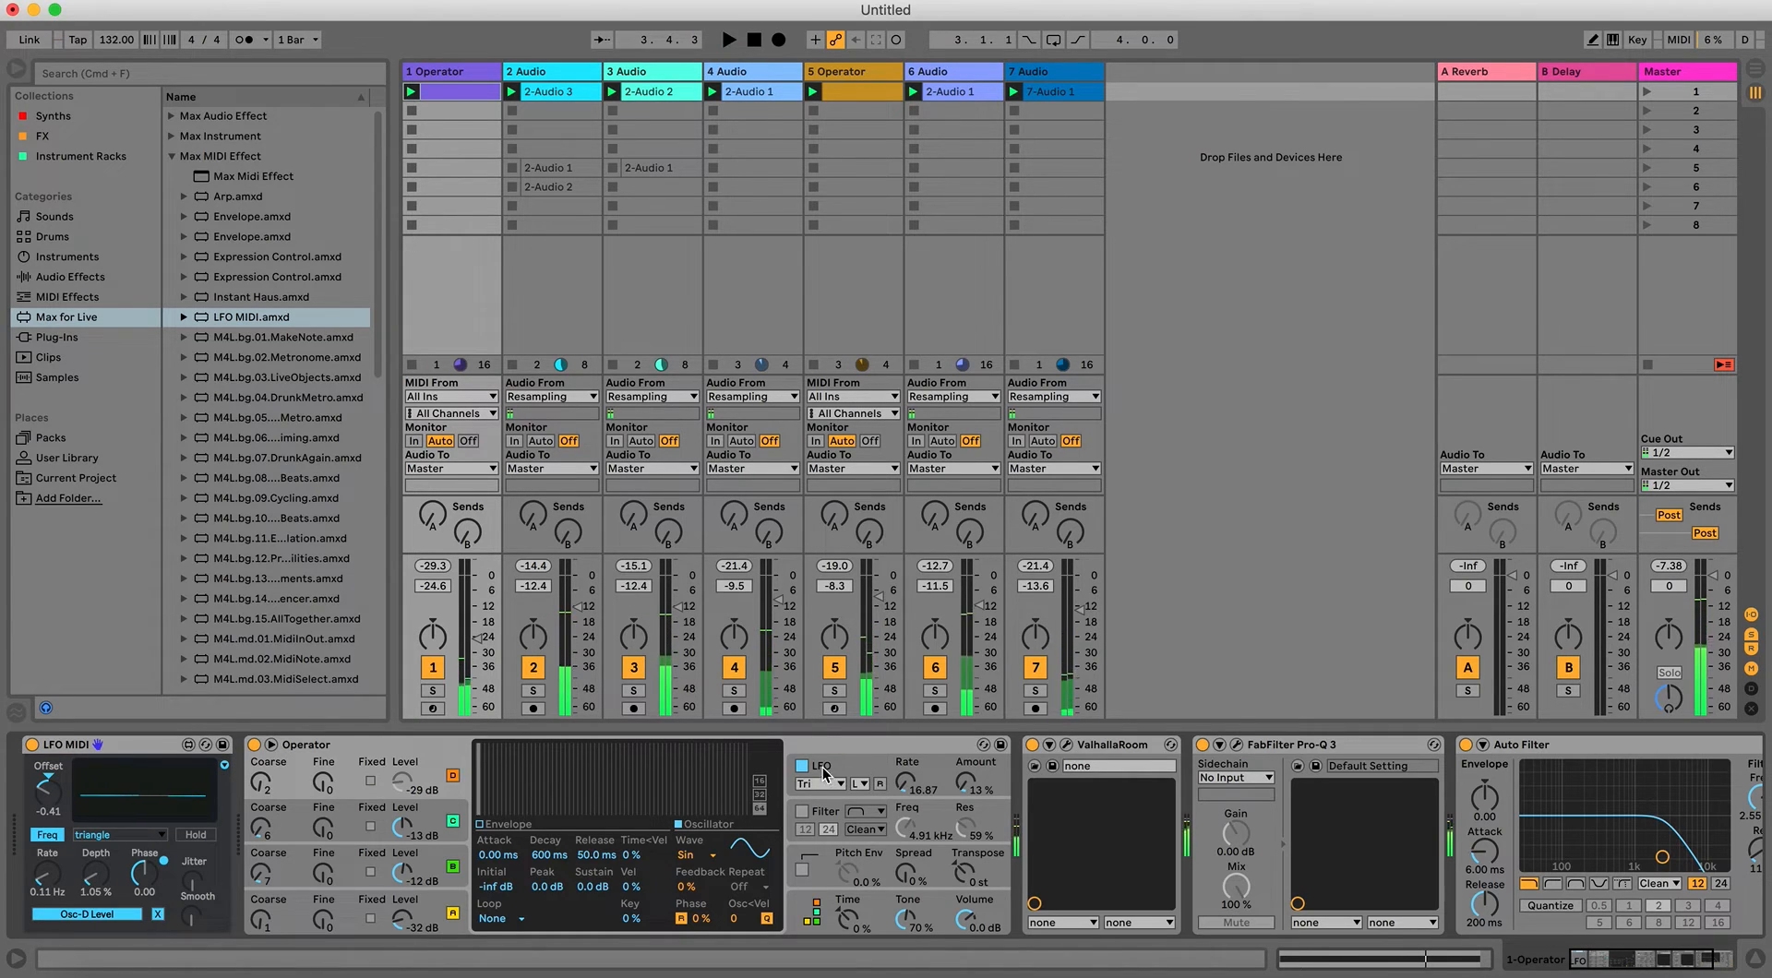
Turn off Operator's built-in LFO, audition the sound in the mix, and select oscillator B.
{"action": "left_click", "coordinate": [803, 774]}
{"action": "key", "text": "space"}
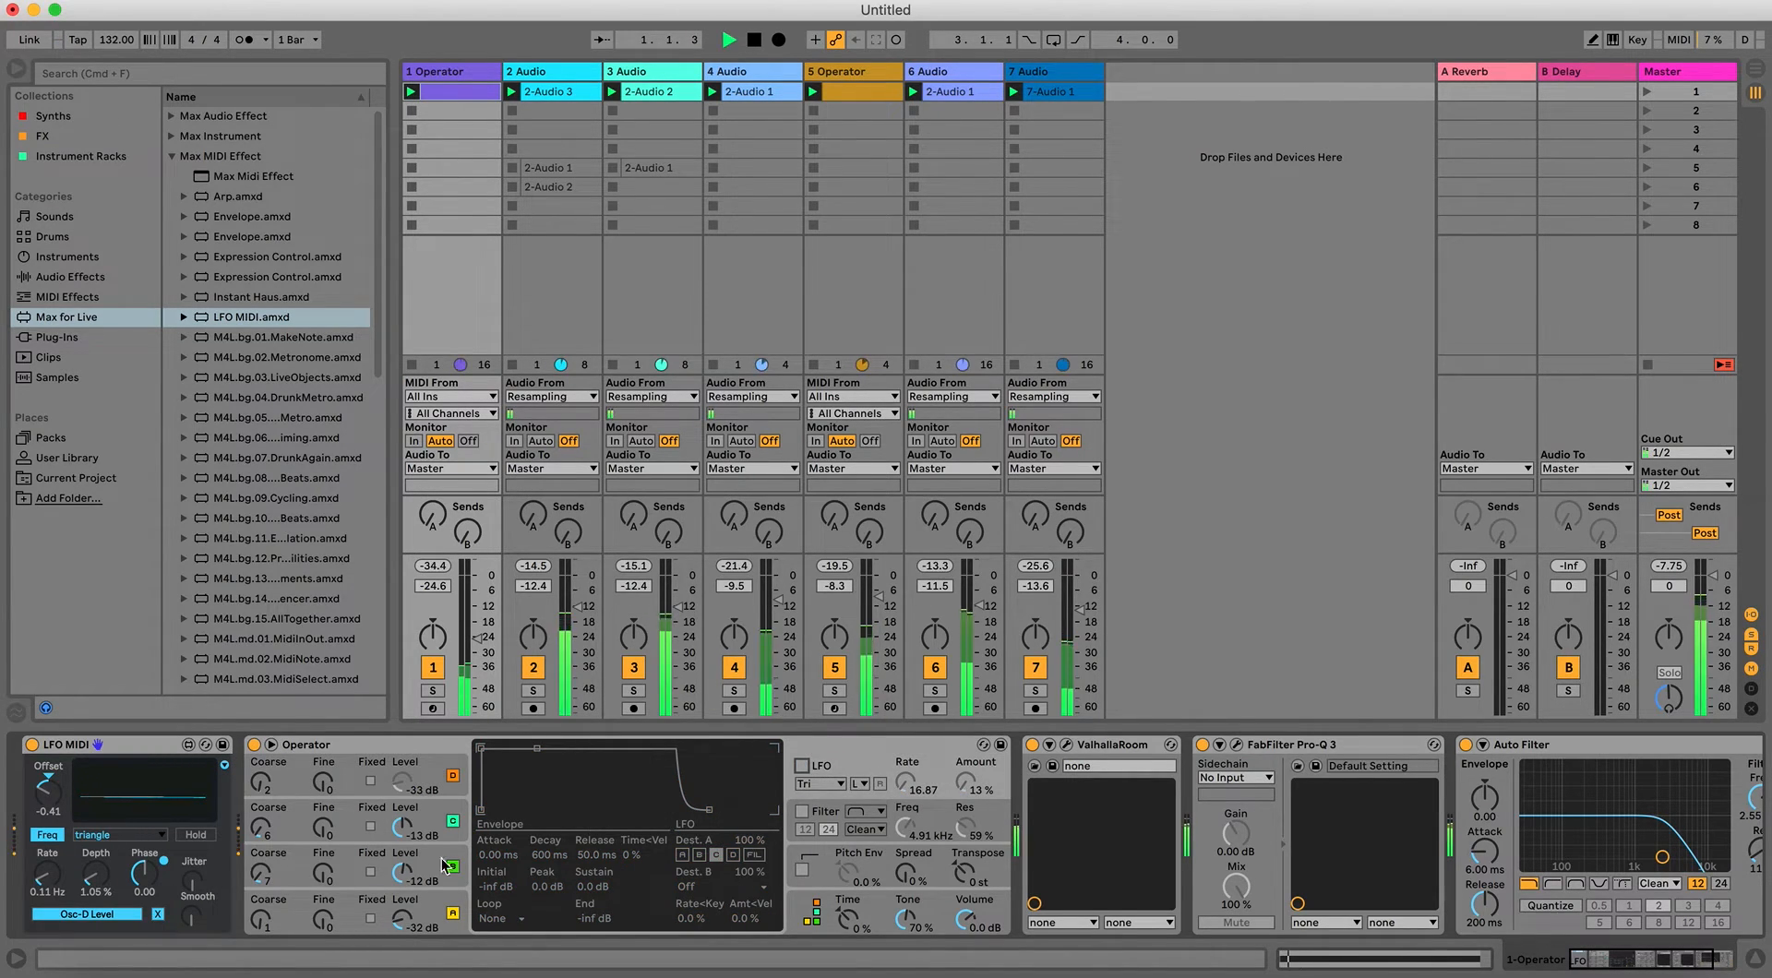
{"action": "left_click", "coordinate": [427, 866]}
{"action": "key", "text": "space"}
Transpose the sustained D#2 note in track 1's clip down one semitone and return to the device chain.
{"action": "key", "text": "shift+Tab"}
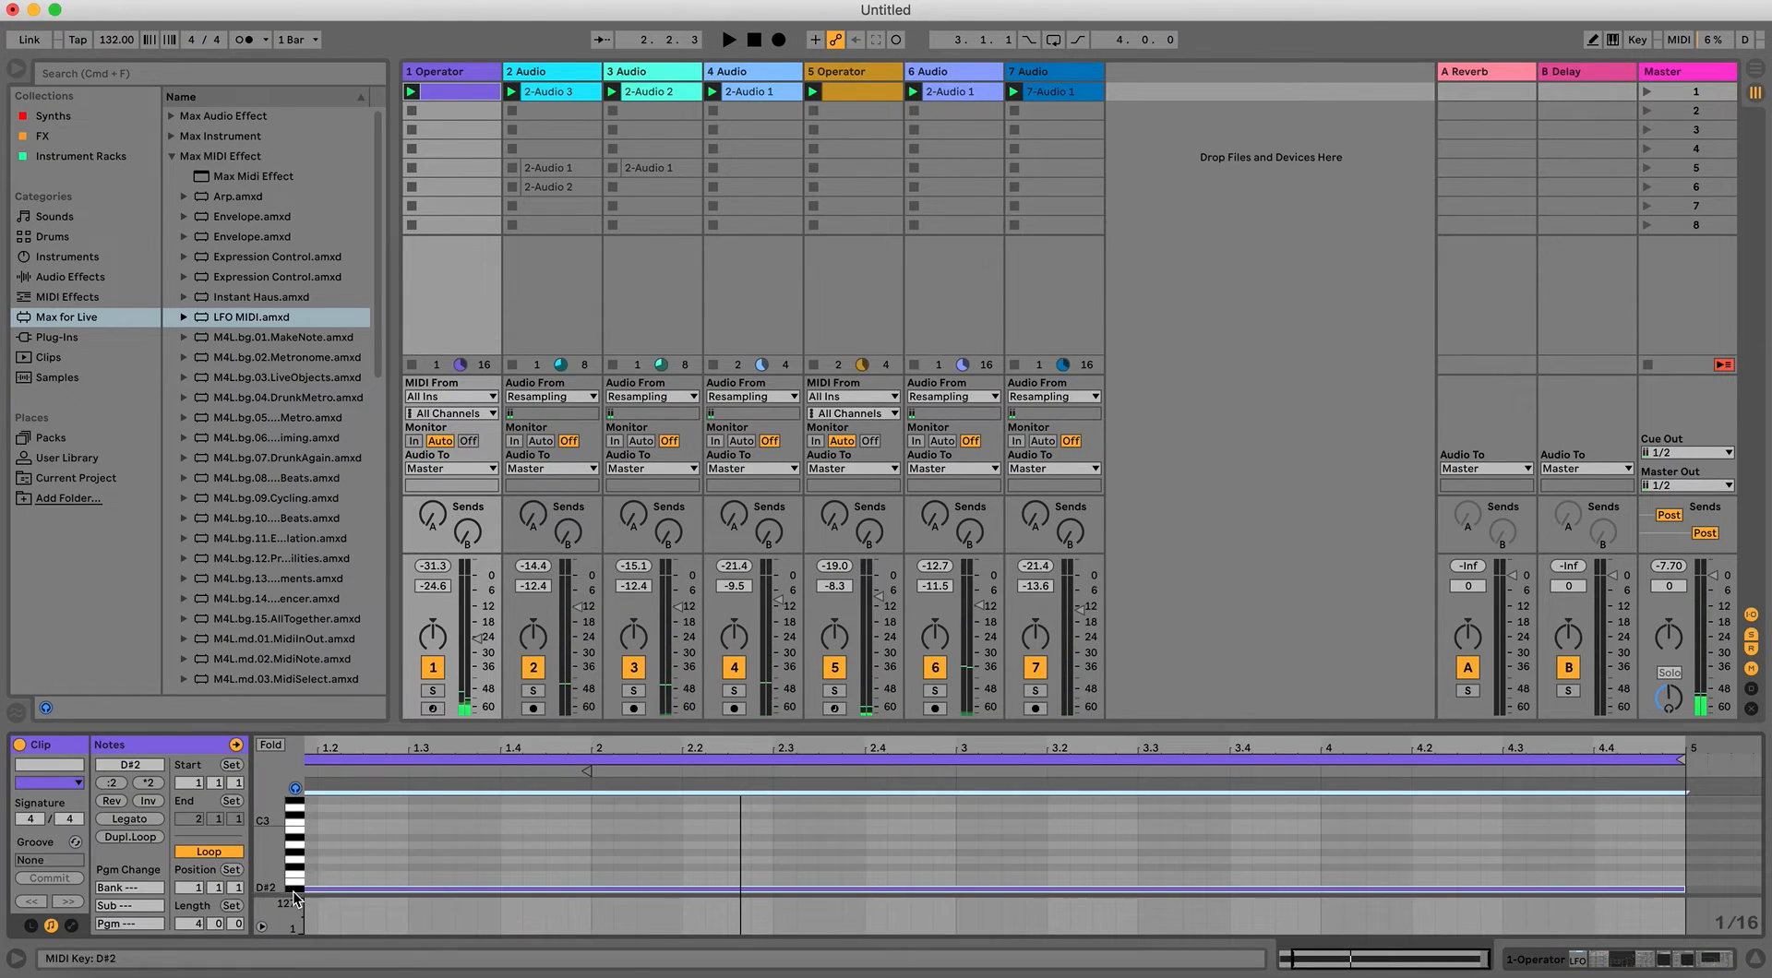
{"action": "key", "text": "Down"}
{"action": "key", "text": "shift+Tab"}
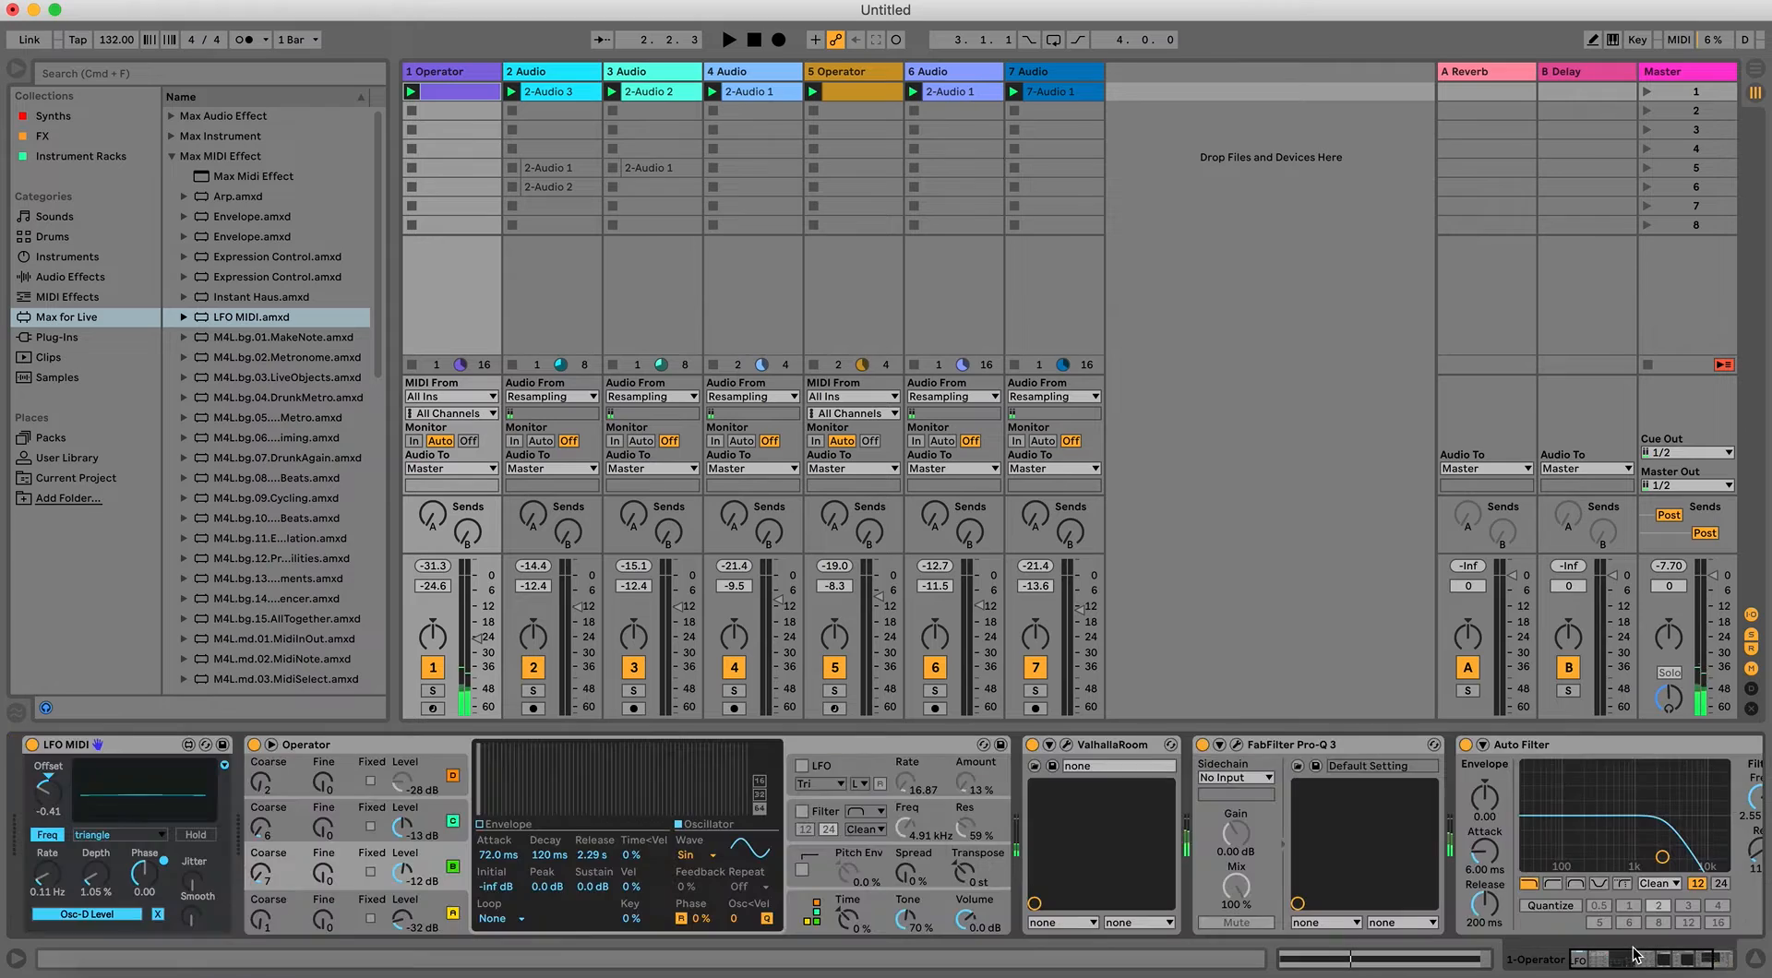
Show oscillator C's envelope in Operator and lengthen its attack to 2.39 s.
{"action": "left_click", "coordinate": [480, 825]}
{"action": "left_click_drag", "start_coordinate": [492, 755], "coordinate": [562, 755]}
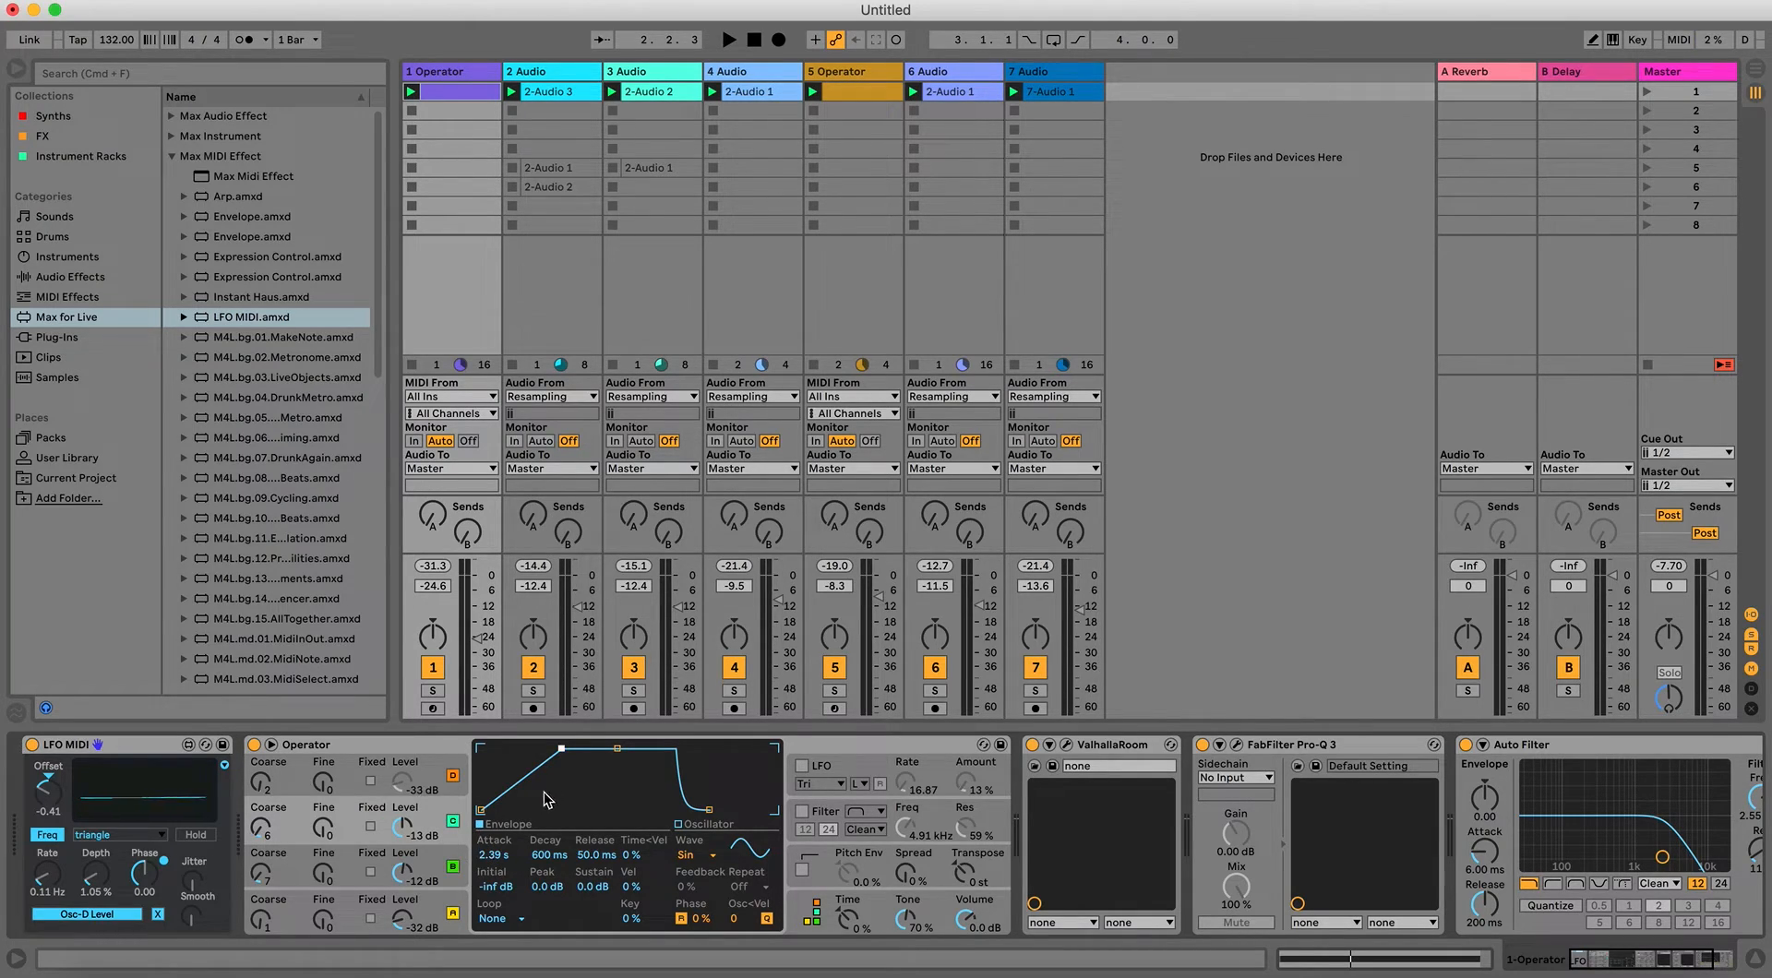
Check the envelopes of oscillators B and A, return to oscillator C's envelope, and play the mix.
{"action": "left_click", "coordinate": [423, 870]}
{"action": "left_click", "coordinate": [434, 909]}
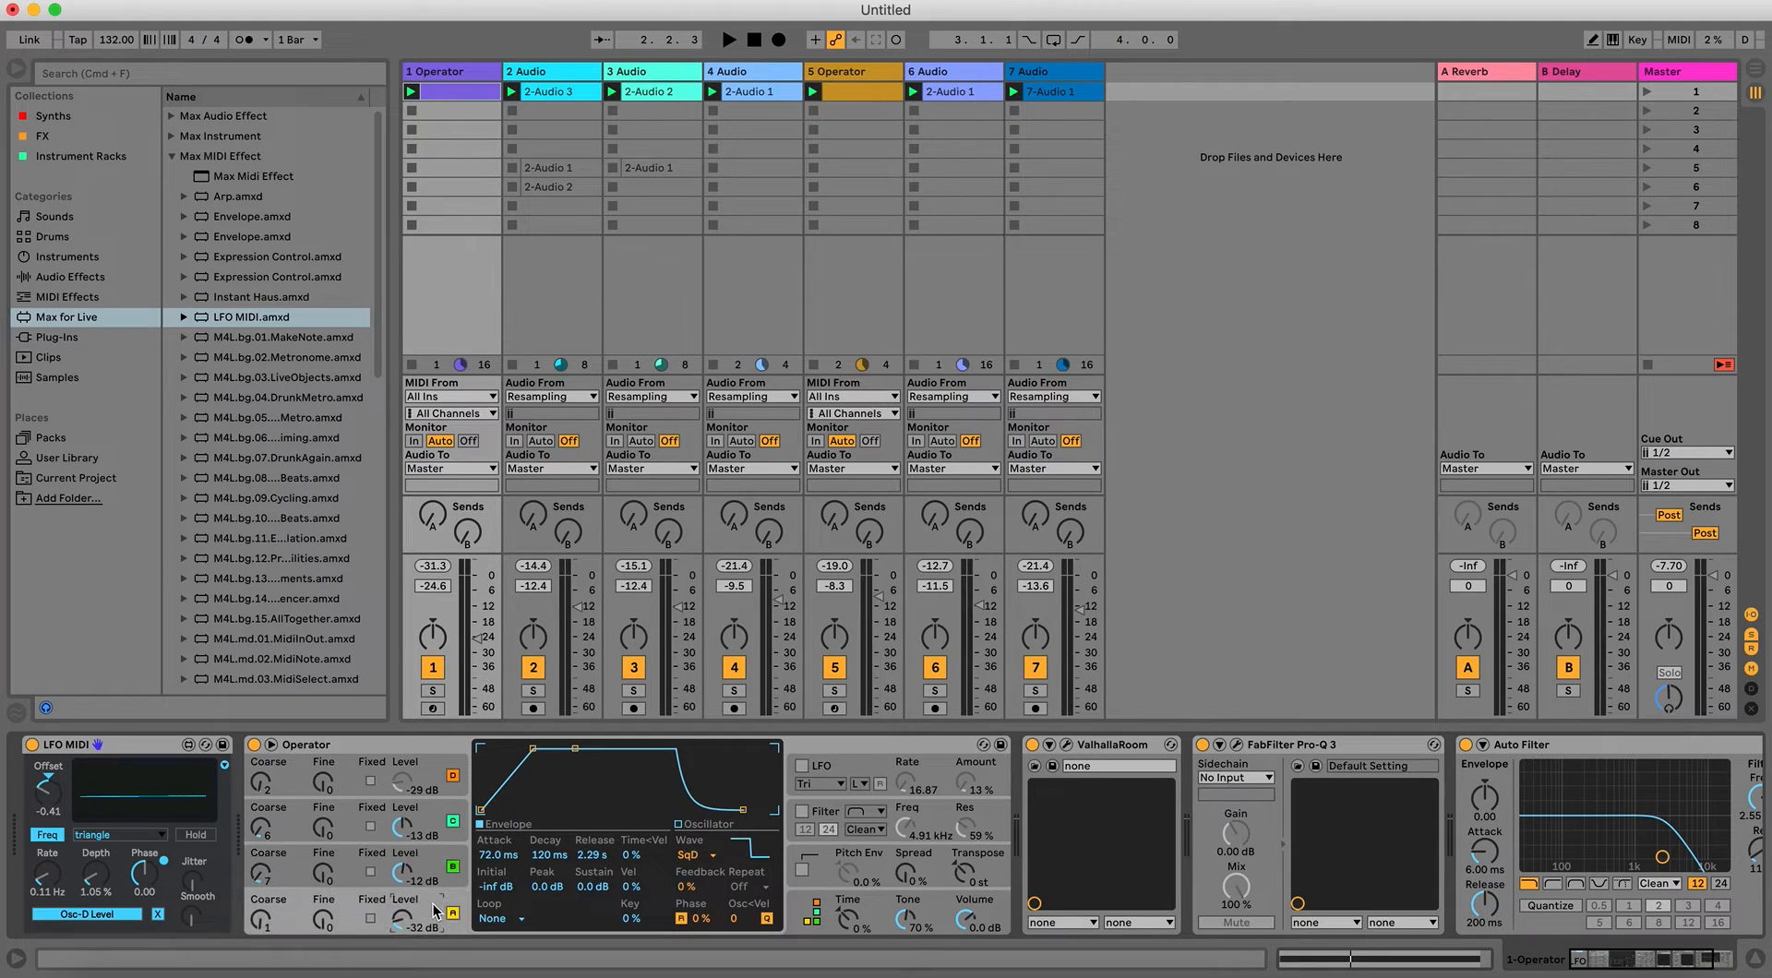
{"action": "left_click", "coordinate": [427, 812]}
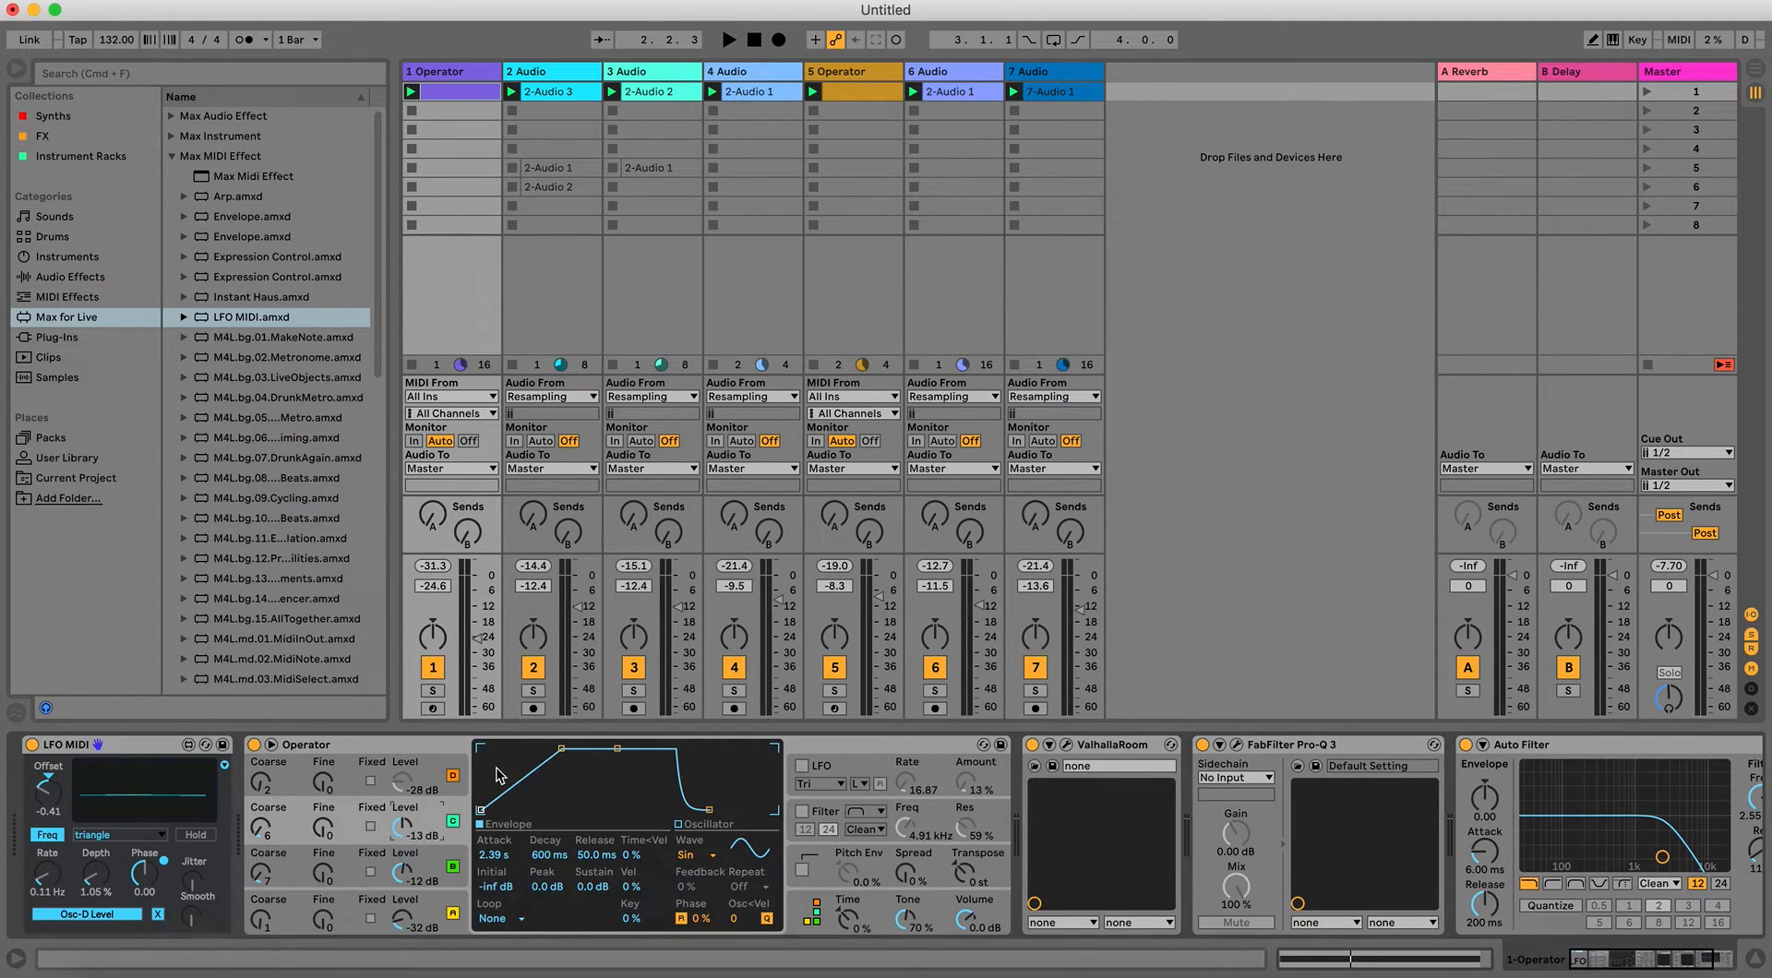
{"action": "key", "text": "space"}
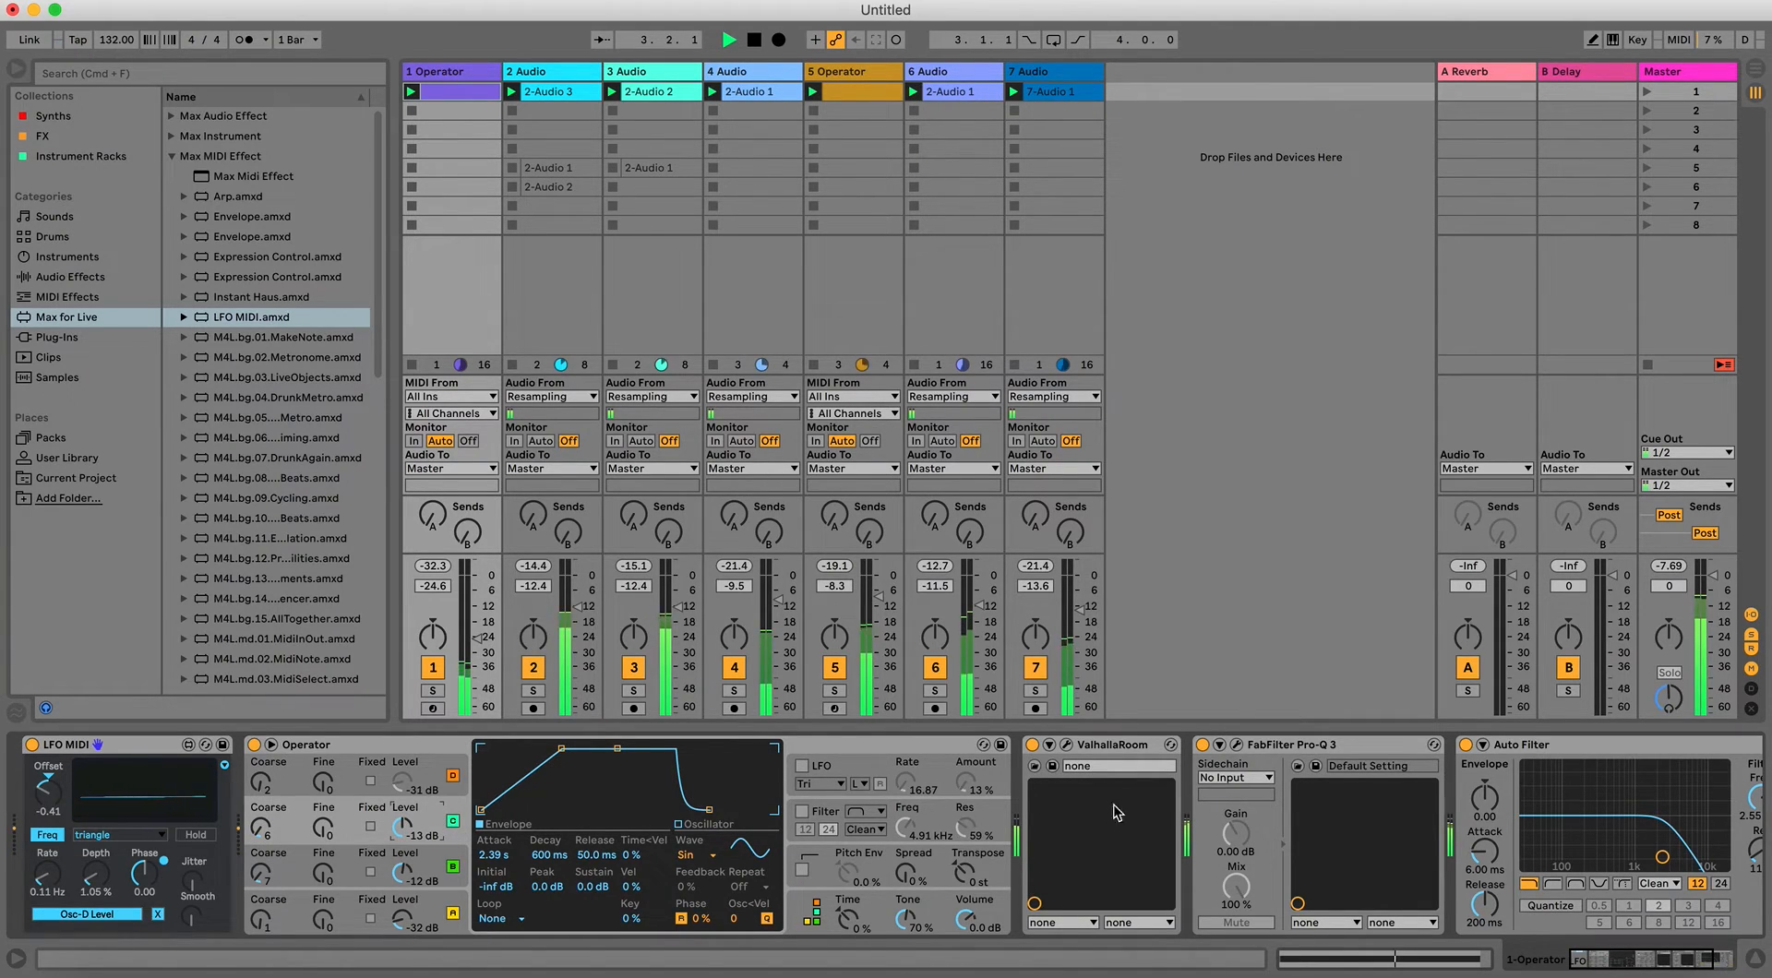
Set oscillator C's envelope to a 7.86 s decay and 376 ms release, keeping sustain at 0.0 dB, and audition it.
{"action": "mouse_move", "coordinate": [617, 749]}
{"action": "left_mouse_down"}
{"action": "mouse_move", "coordinate": [625, 809]}
{"action": "mouse_move", "coordinate": [651, 809]}
{"action": "mouse_move", "coordinate": [610, 810]}
{"action": "mouse_move", "coordinate": [657, 810]}
{"action": "mouse_move", "coordinate": [600, 757]}
{"action": "left_mouse_up"}
{"action": "key", "text": "space"}
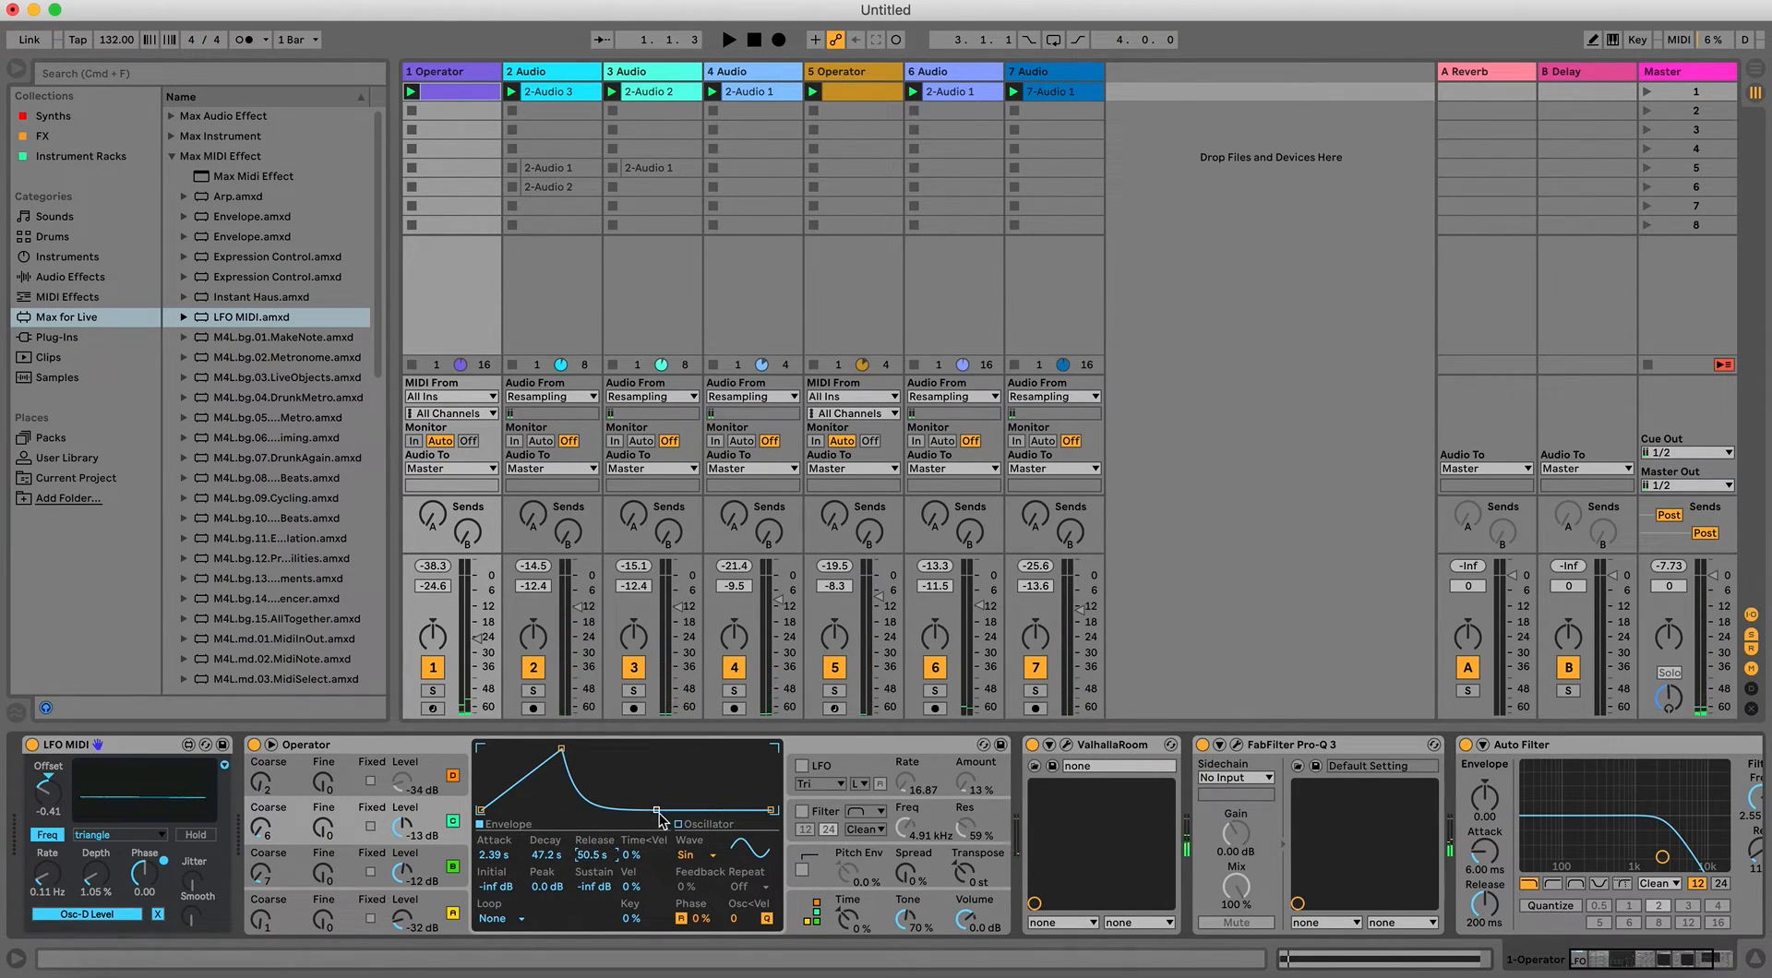
{"action": "left_click_drag", "start_coordinate": [657, 810], "coordinate": [574, 748]}
{"action": "left_click_drag", "start_coordinate": [578, 749], "coordinate": [640, 748]}
{"action": "key", "text": "space"}
{"action": "key", "text": "space"}
{"action": "left_click_drag", "start_coordinate": [592, 855], "coordinate": [592, 913]}
{"action": "key", "text": "space"}
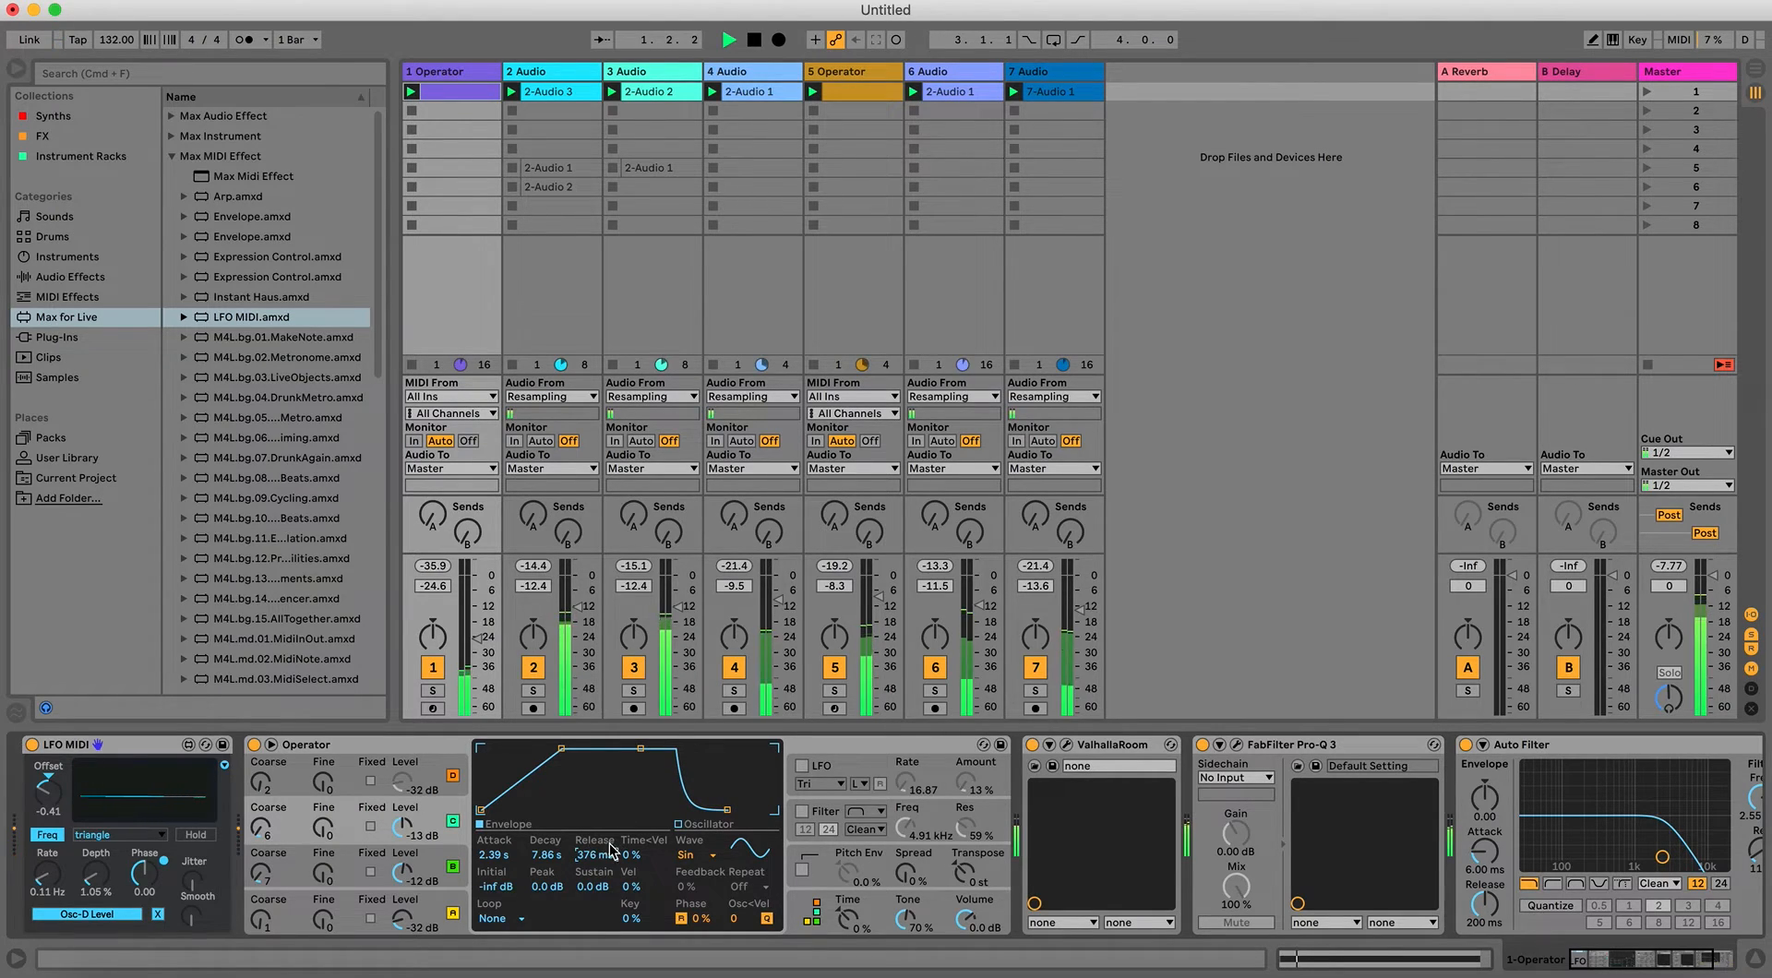
Raise oscillator C's level to -0.3 dB, audition it, and shorten its envelope attack to 44.7 ms.
{"action": "left_click_drag", "start_coordinate": [402, 873], "coordinate": [403, 800]}
{"action": "key", "text": "space"}
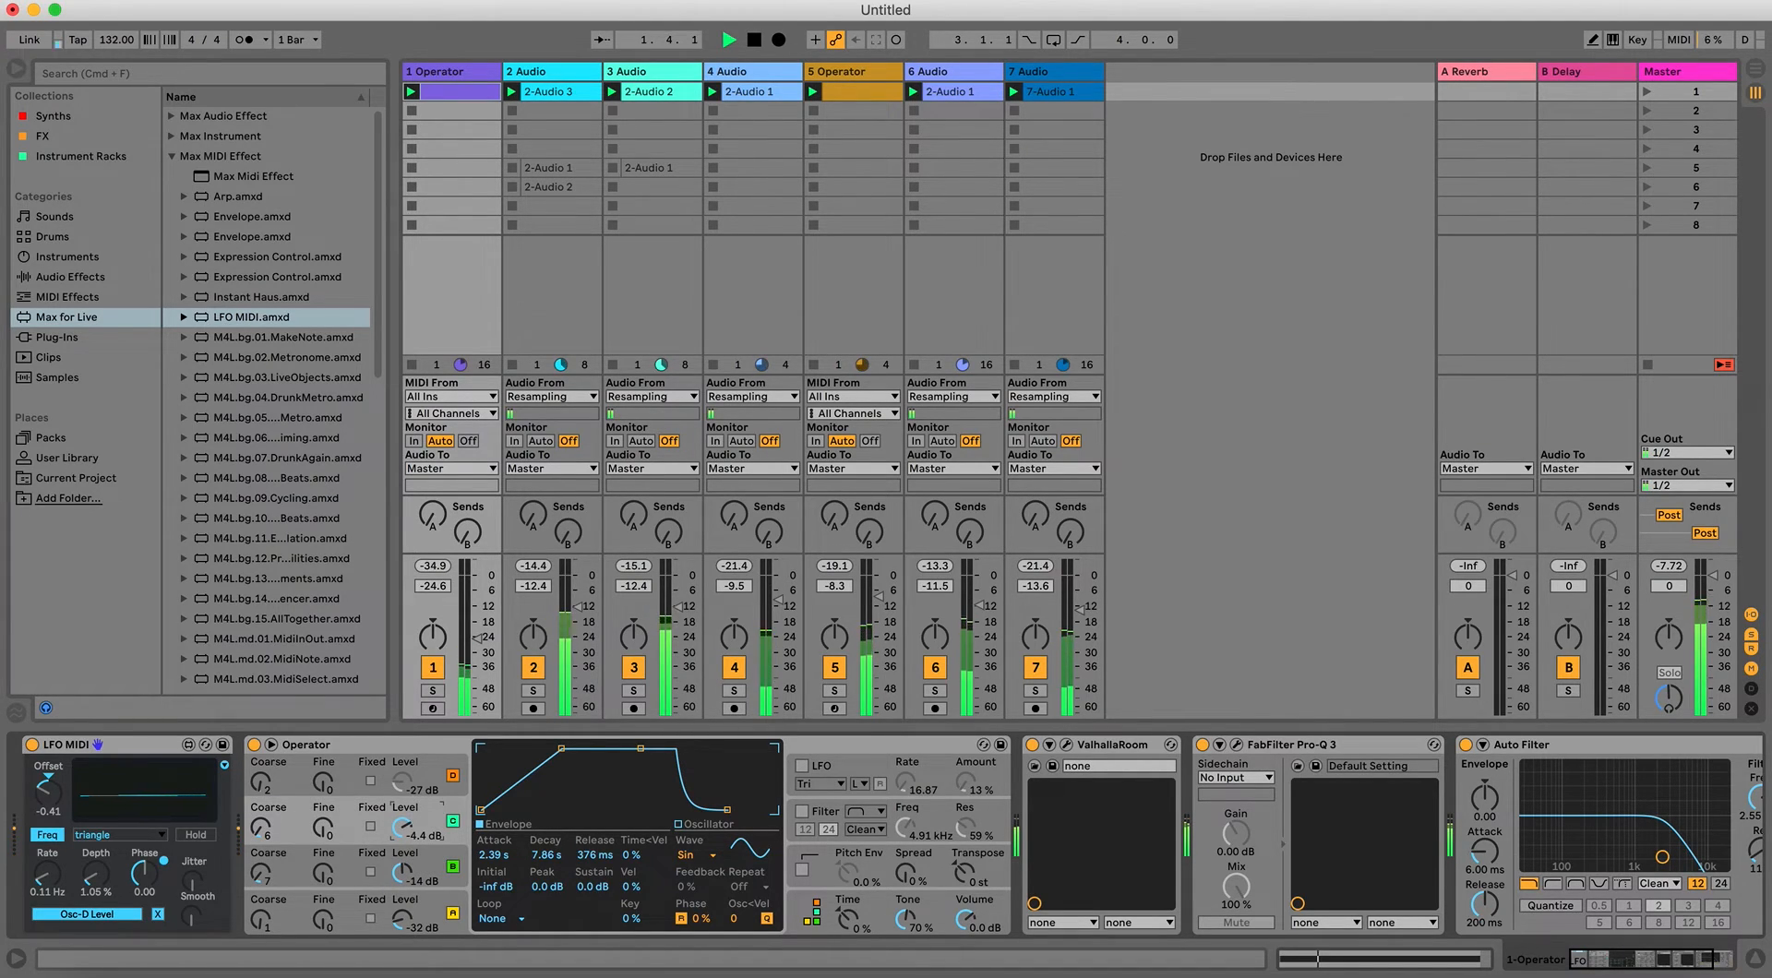
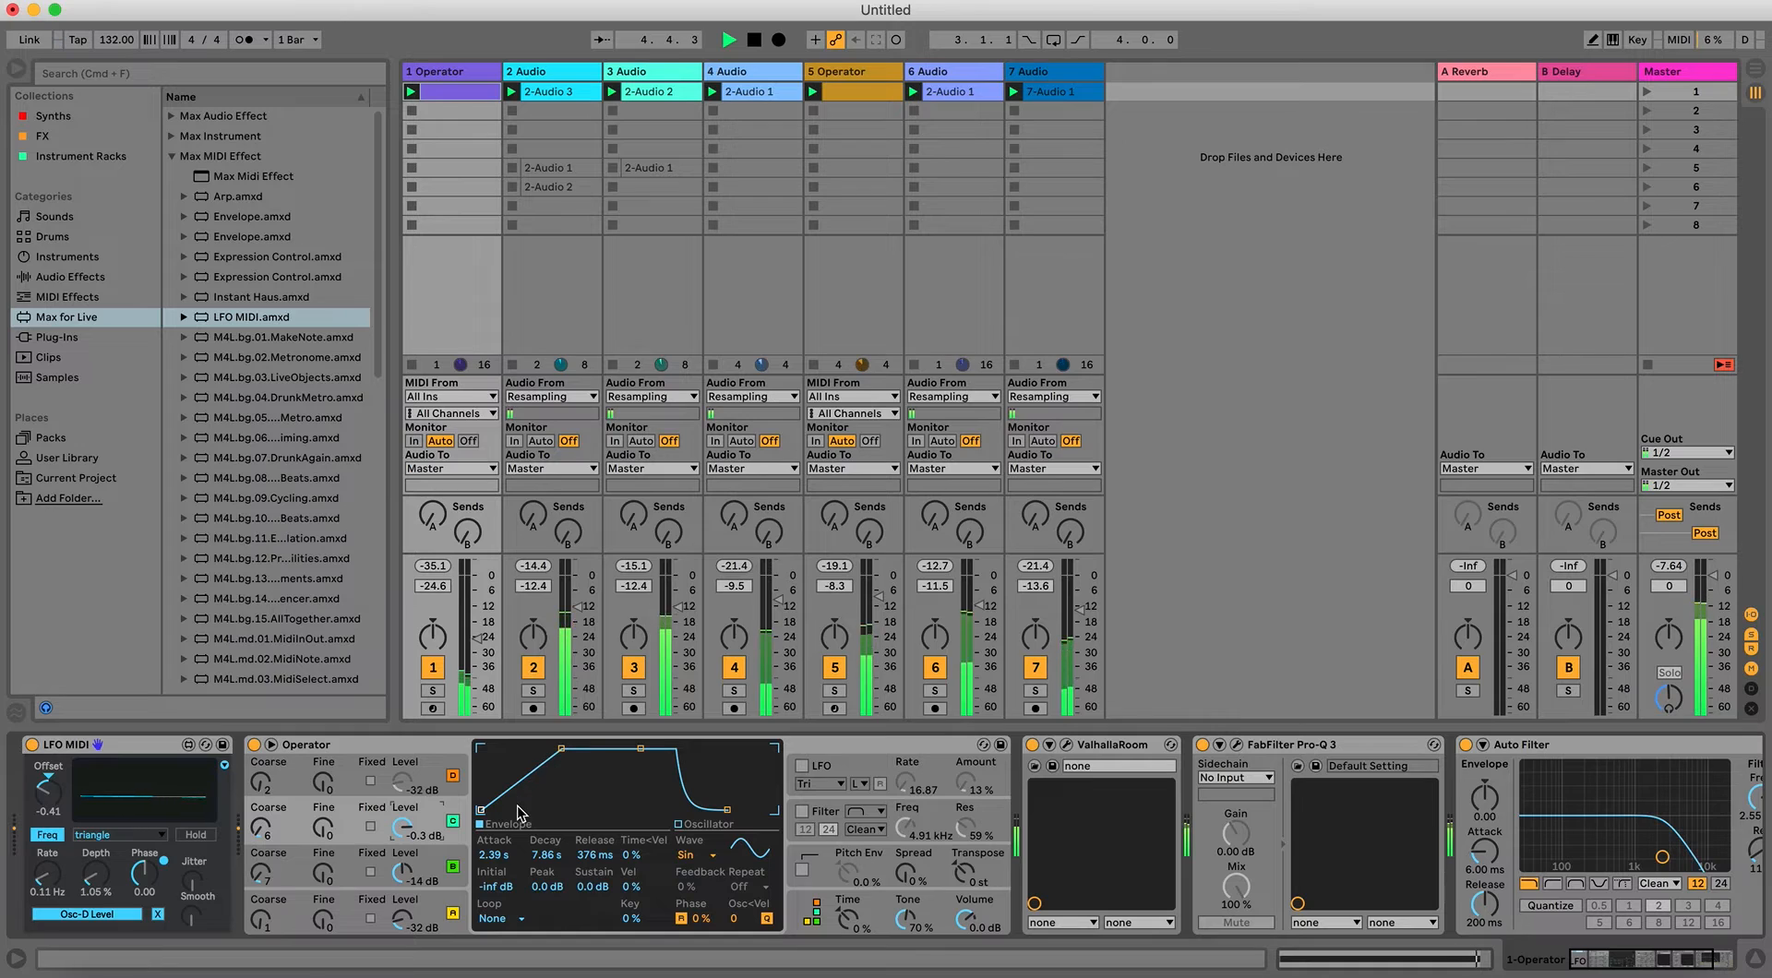
{"action": "key", "text": "space"}
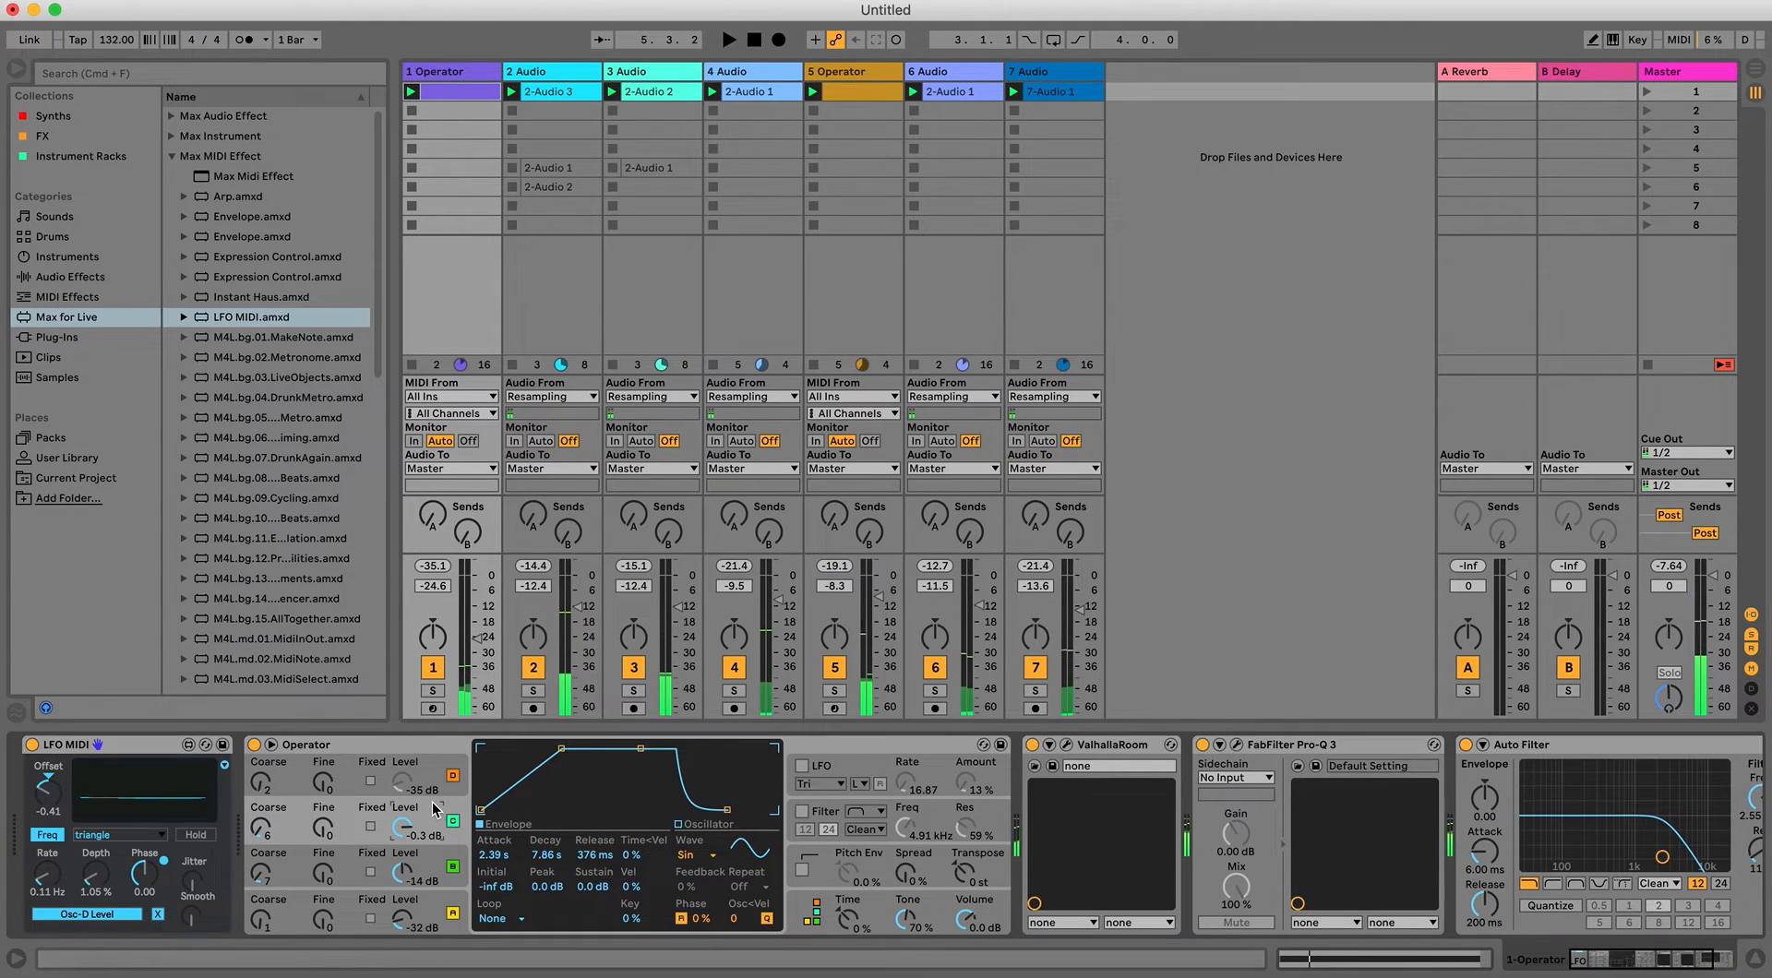
{"action": "left_click_drag", "start_coordinate": [563, 750], "coordinate": [512, 749]}
{"action": "key", "text": "space"}
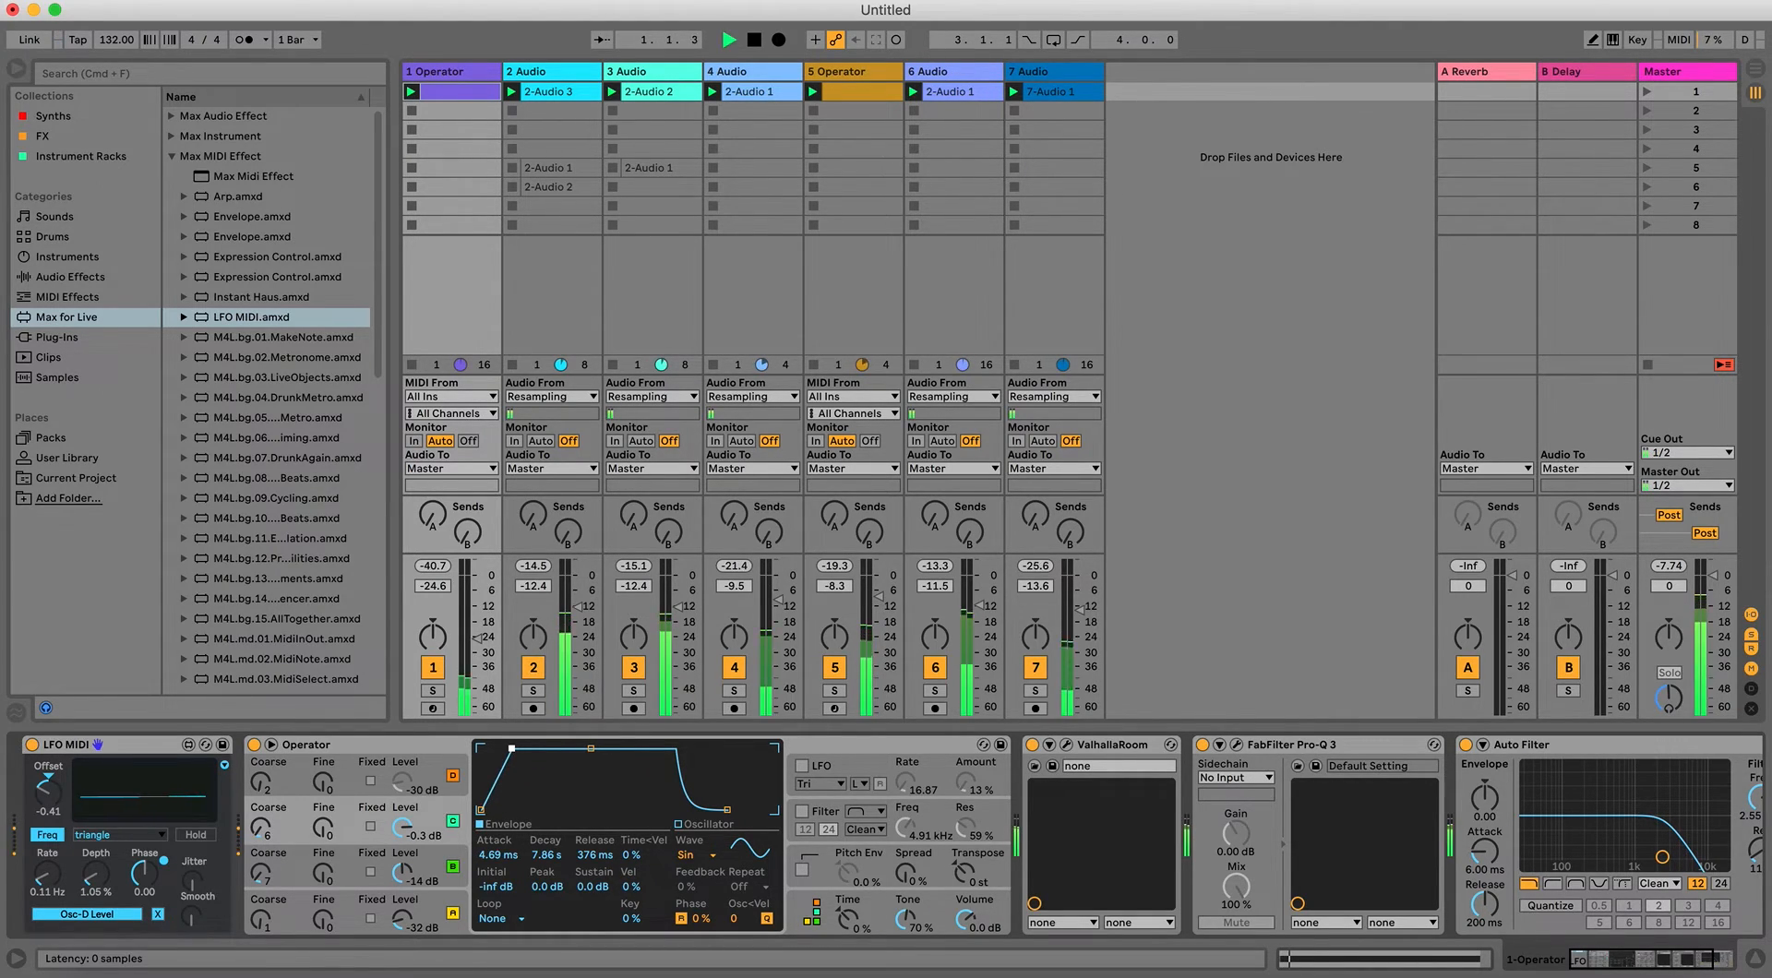
{"action": "left_click_drag", "start_coordinate": [513, 749], "coordinate": [532, 748]}
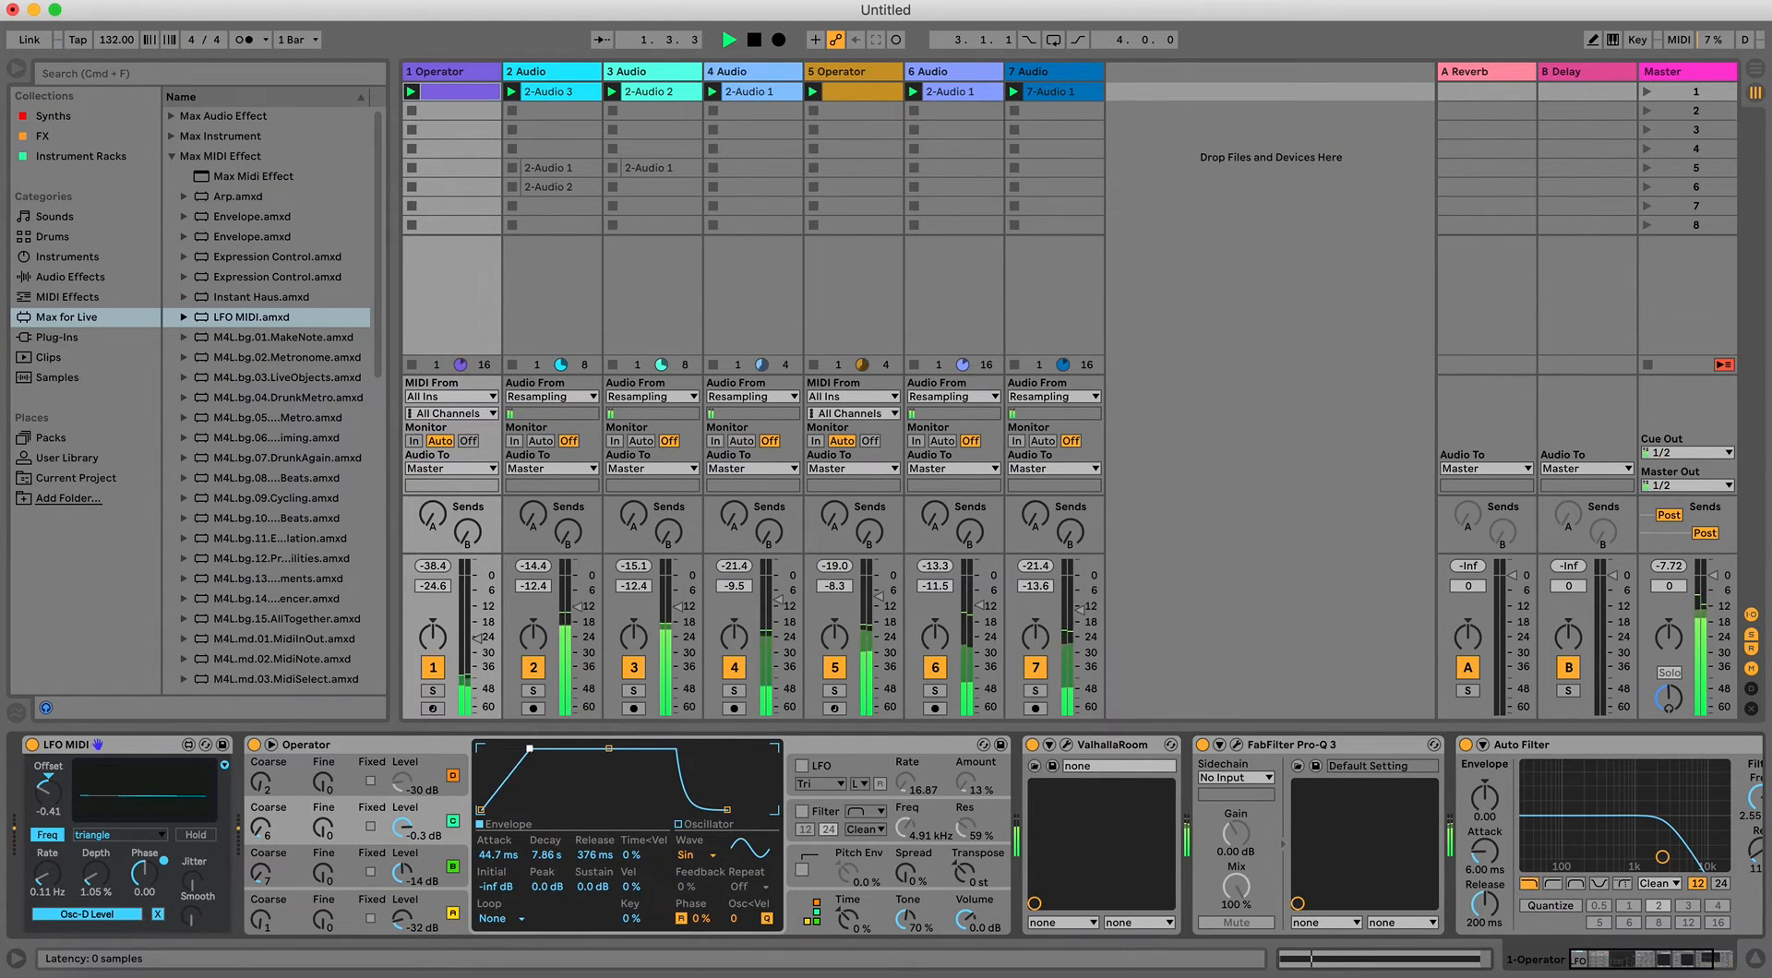
Solo track 1 and insert a new audio track after track 7.
{"action": "left_click", "coordinate": [432, 690]}
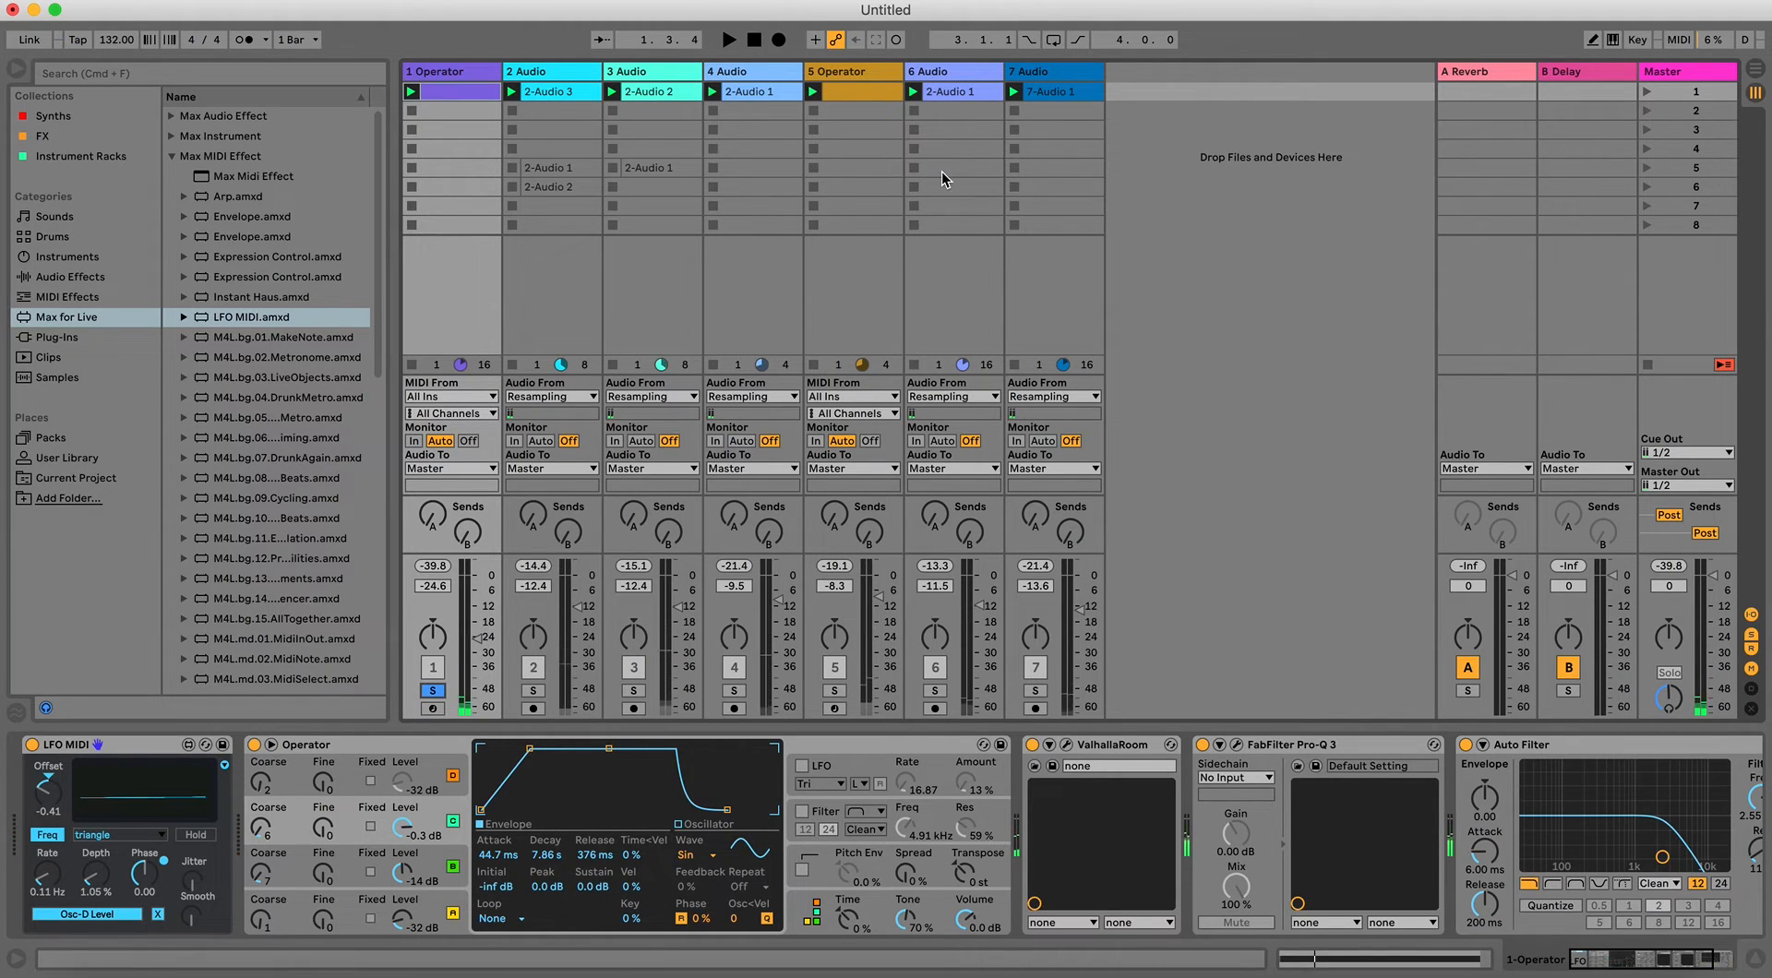
{"action": "left_click", "coordinate": [1041, 74]}
{"action": "key", "text": "super+t"}
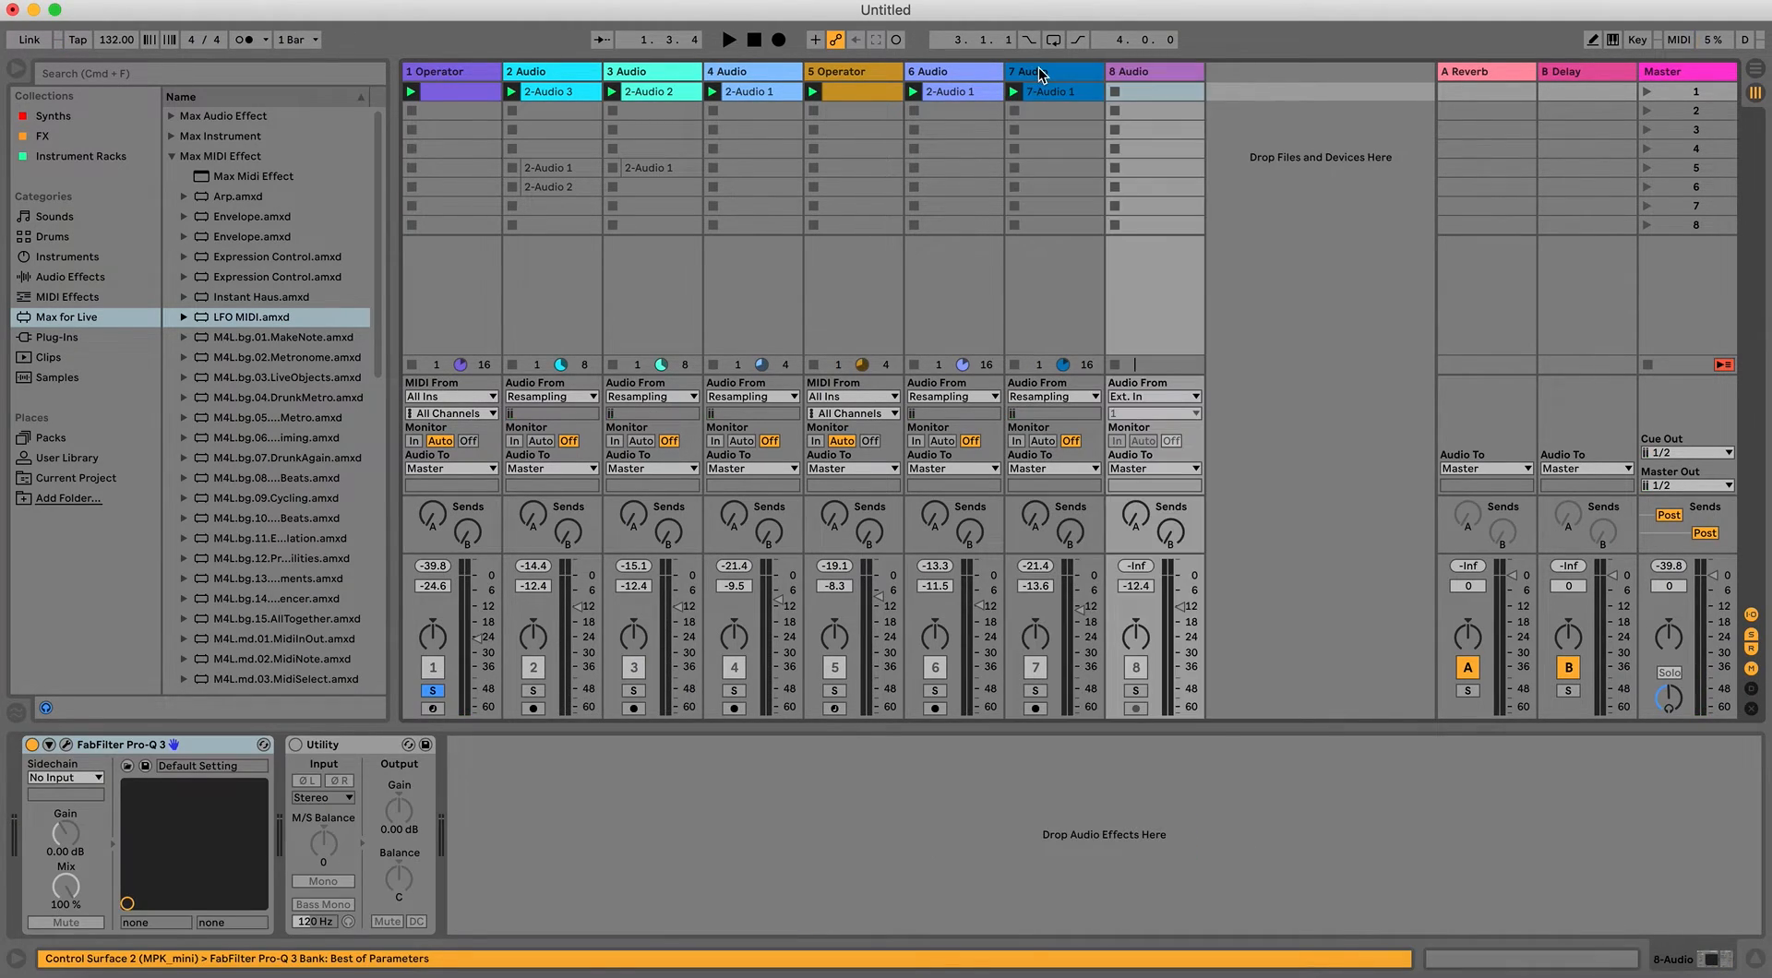
Open track 1's FabFilter Pro-Q 3, adjust its EQ curve while the track plays, and close the plug-in window.
{"action": "left_click", "coordinate": [455, 74]}
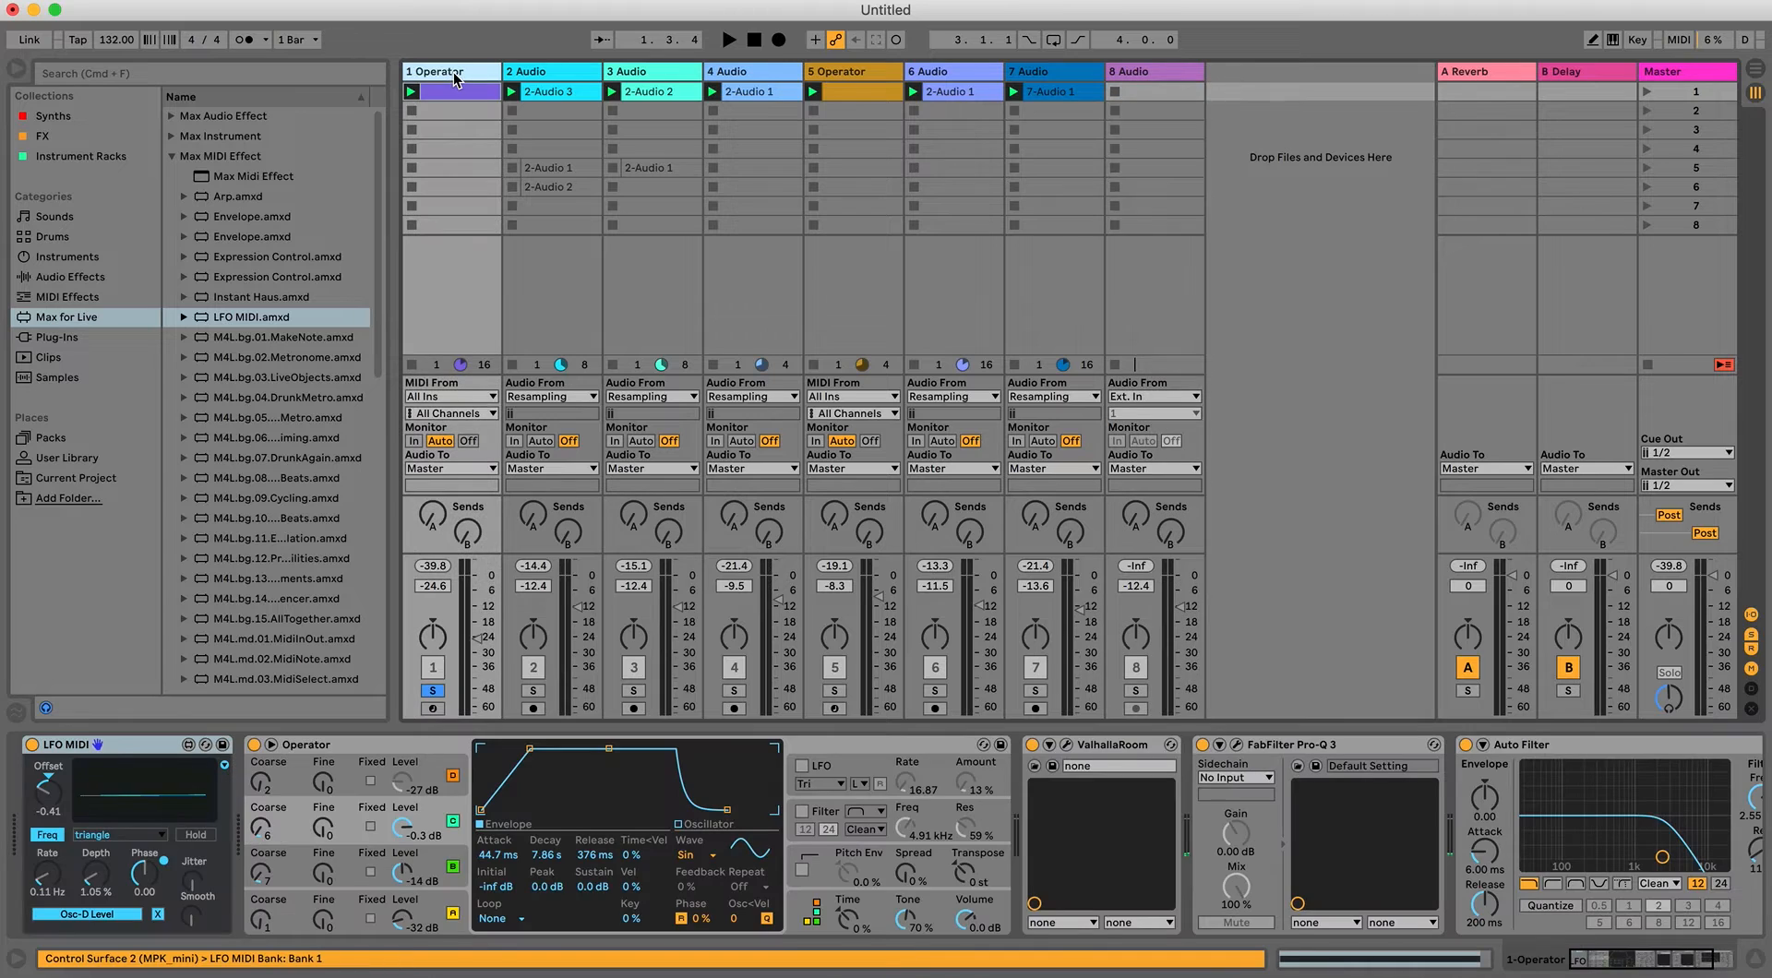
{"action": "left_click", "coordinate": [1237, 746]}
{"action": "key", "text": "space"}
{"action": "left_click_drag", "start_coordinate": [933, 413], "coordinate": [793, 424]}
{"action": "left_click", "coordinate": [510, 190]}
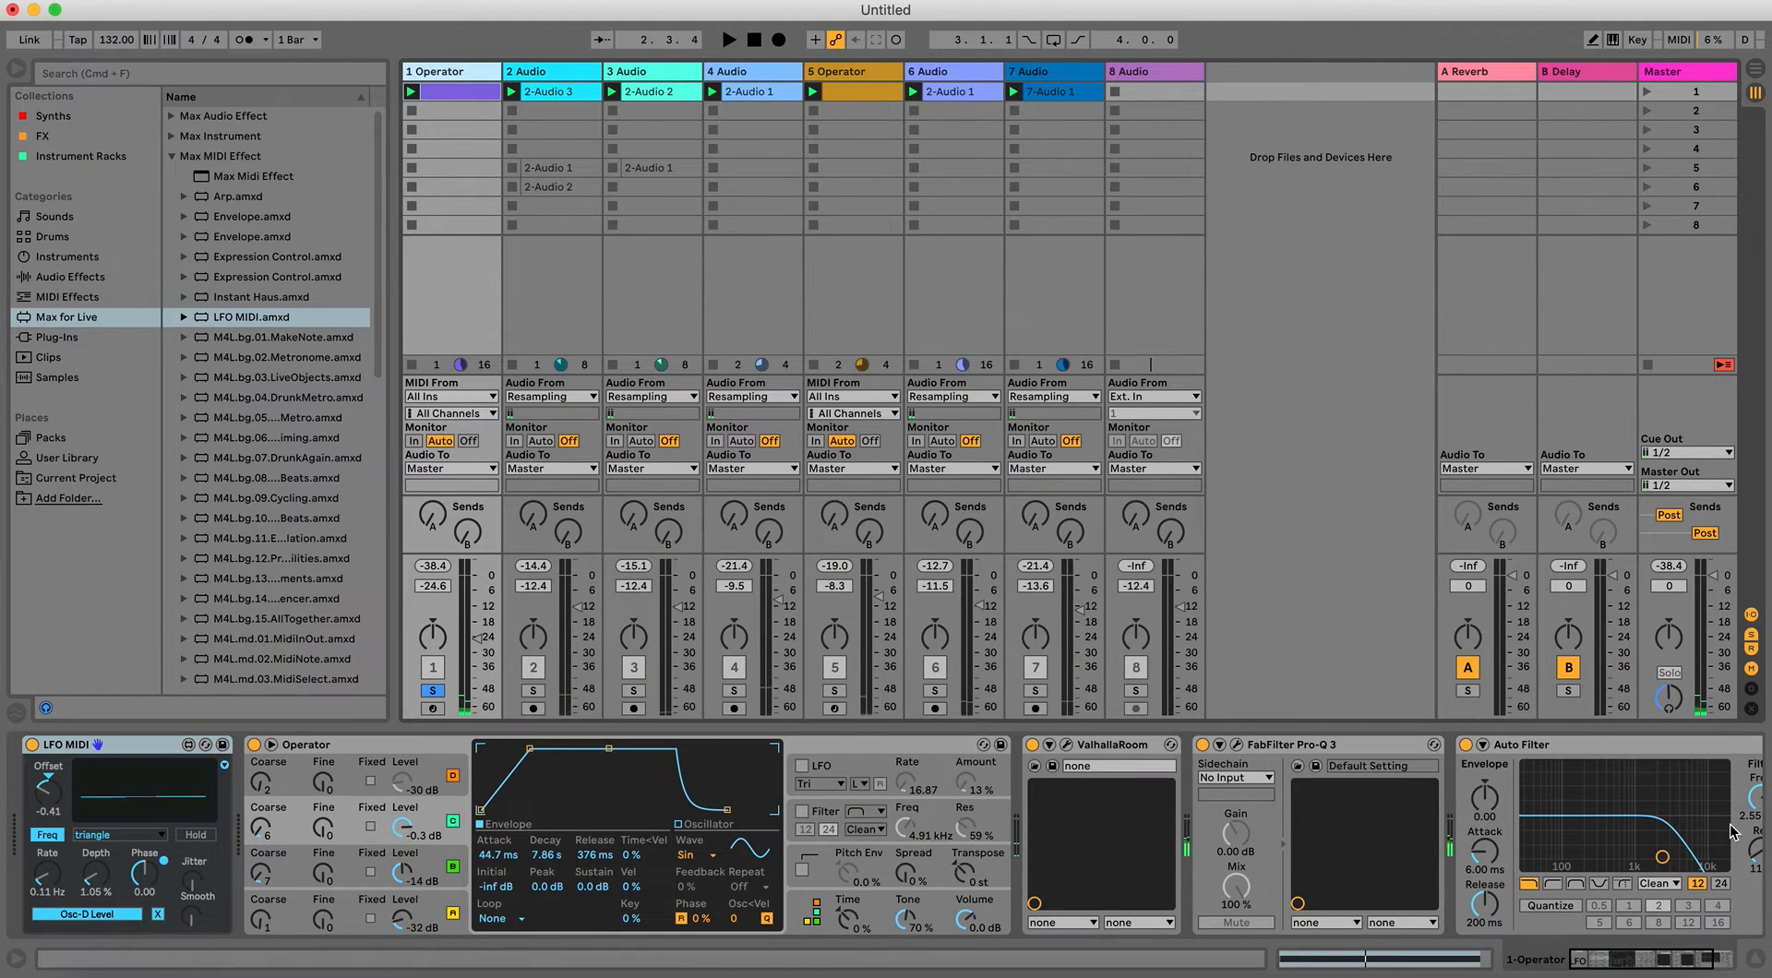
Set track 1's Auto Filter frequency to 6.24 kHz and audition the soloed sound.
{"action": "scroll", "coordinate": [1710, 800], "scroll_direction": "right", "scroll_amount": 3}
{"action": "scroll", "coordinate": [1710, 799], "scroll_direction": "right", "scroll_amount": 2}
{"action": "mouse_move", "coordinate": [1608, 783]}
{"action": "left_mouse_down"}
{"action": "mouse_move", "coordinate": [1608, 748]}
{"action": "mouse_move", "coordinate": [1608, 766]}
{"action": "left_mouse_up"}
{"action": "key", "text": "space"}
{"action": "key", "text": "space"}
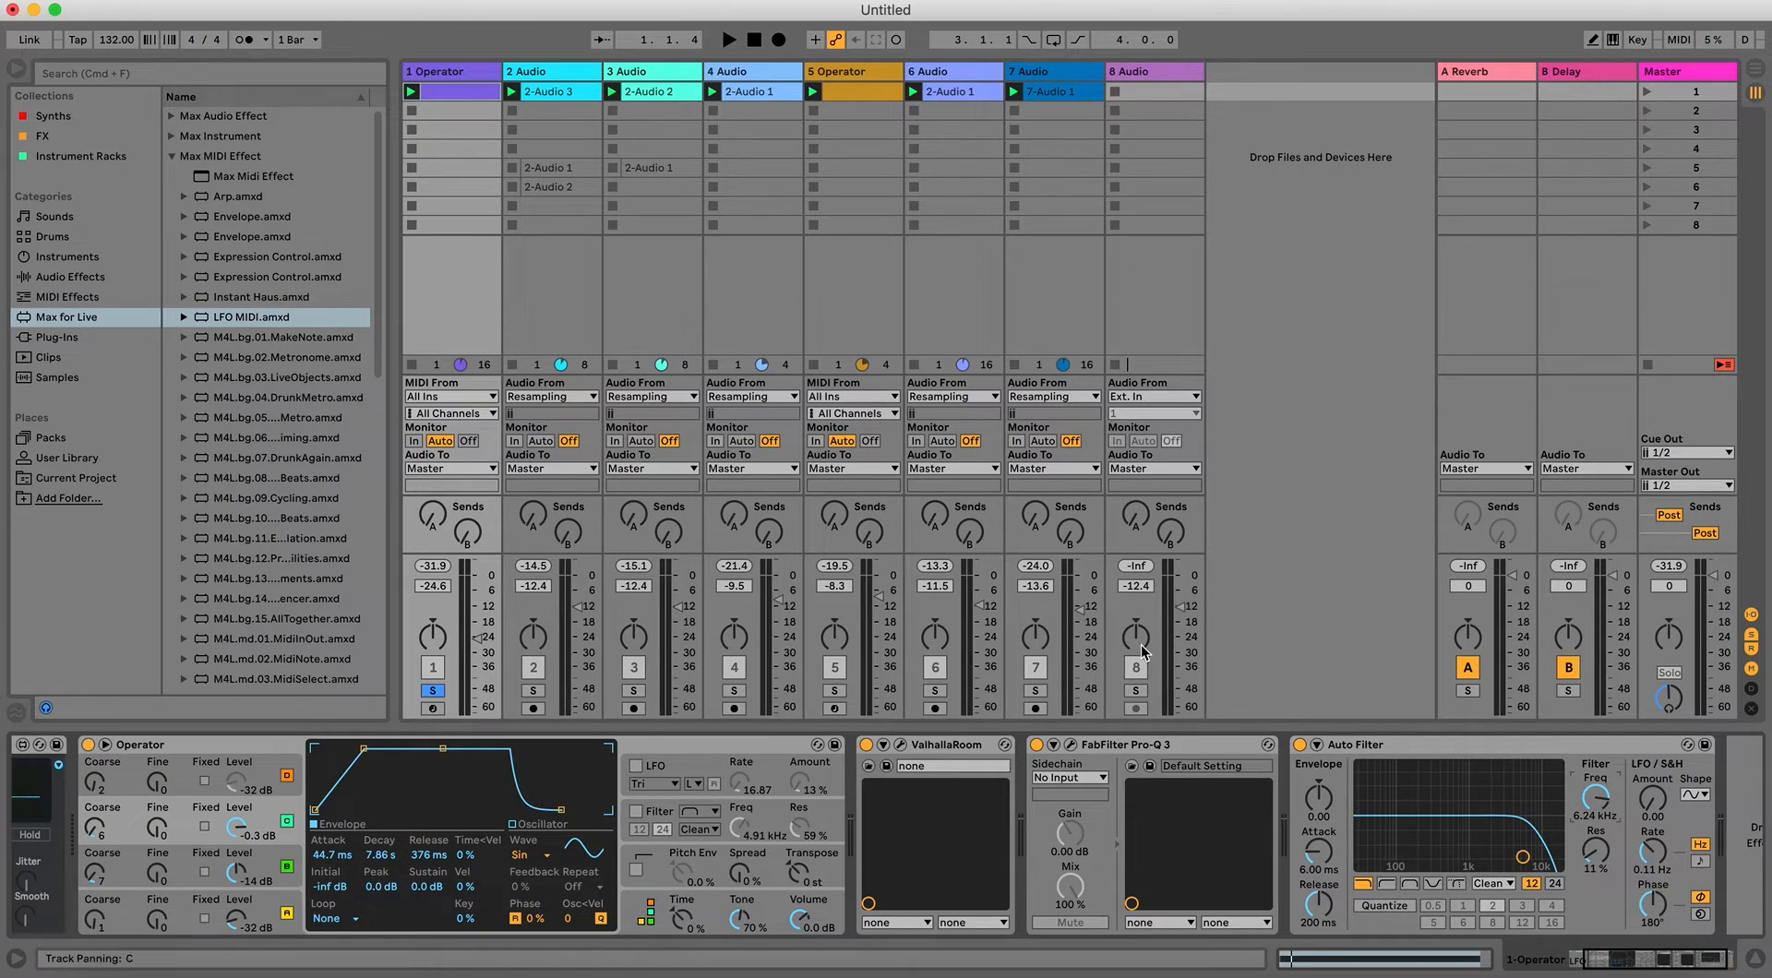
Move FabFilter Pro-Q 3 and Auto Filter together from track 1 to audio track 8.
{"action": "left_click", "coordinate": [1167, 744]}
{"action": "left_click", "coordinate": [1396, 750], "text": "shift"}
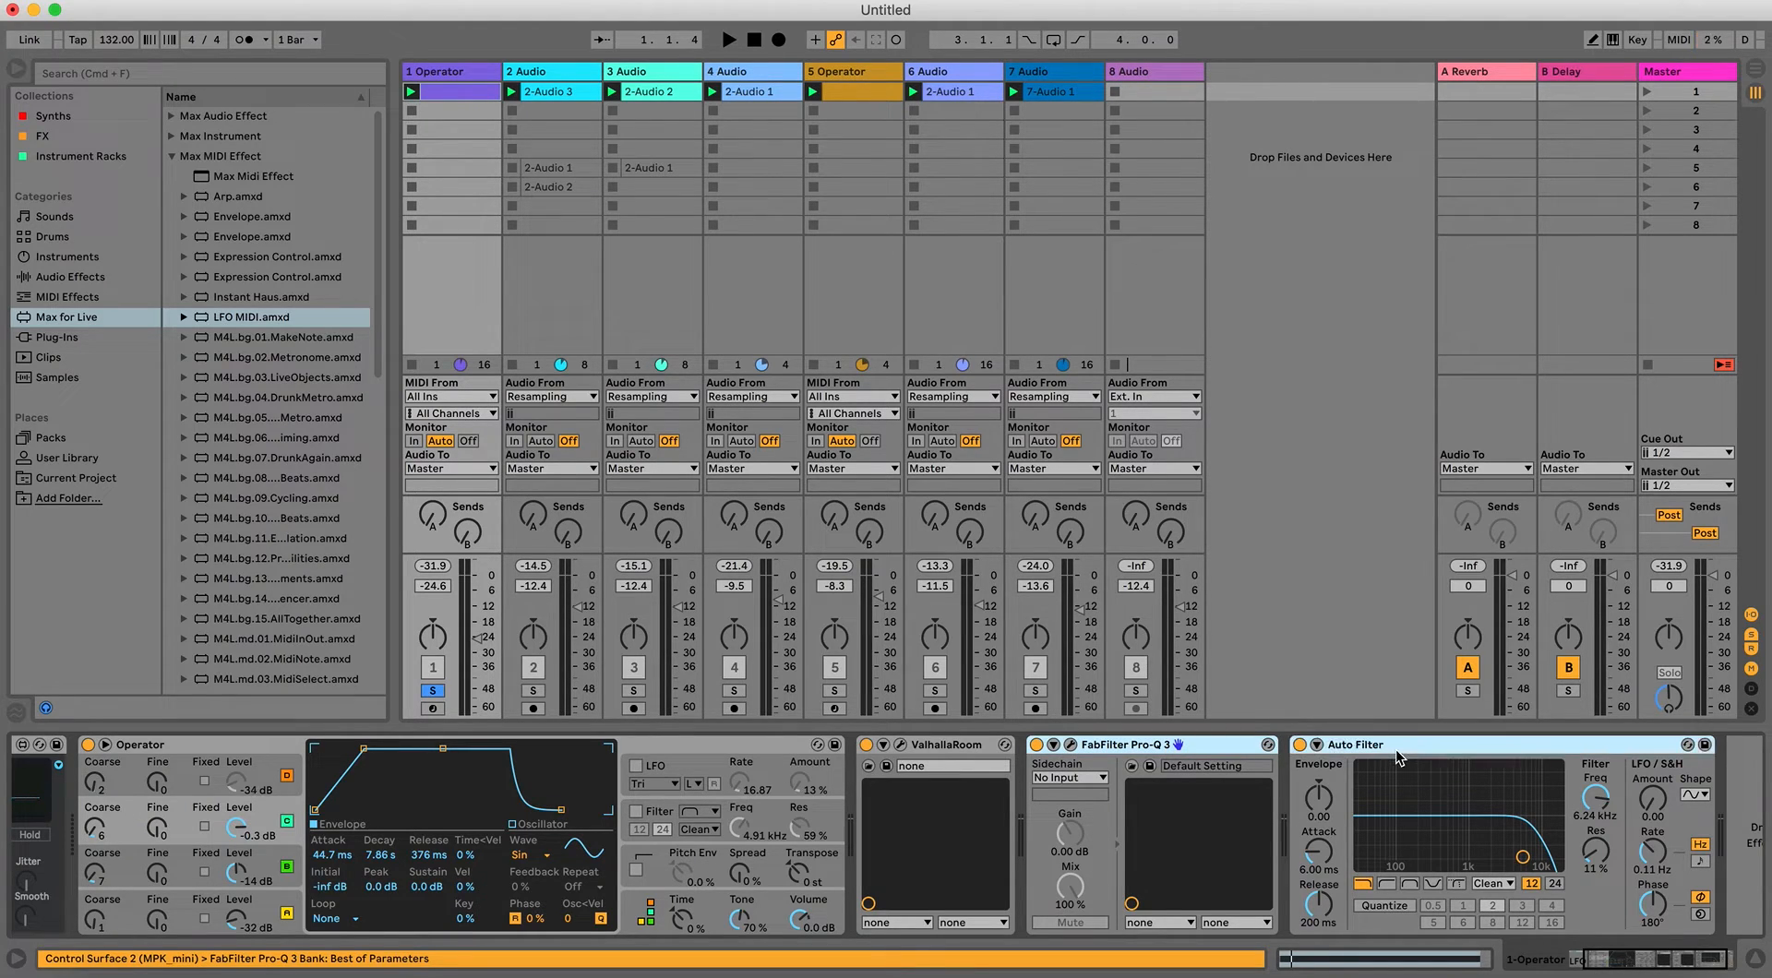
{"action": "left_click_drag", "start_coordinate": [1160, 307], "coordinate": [1161, 310]}
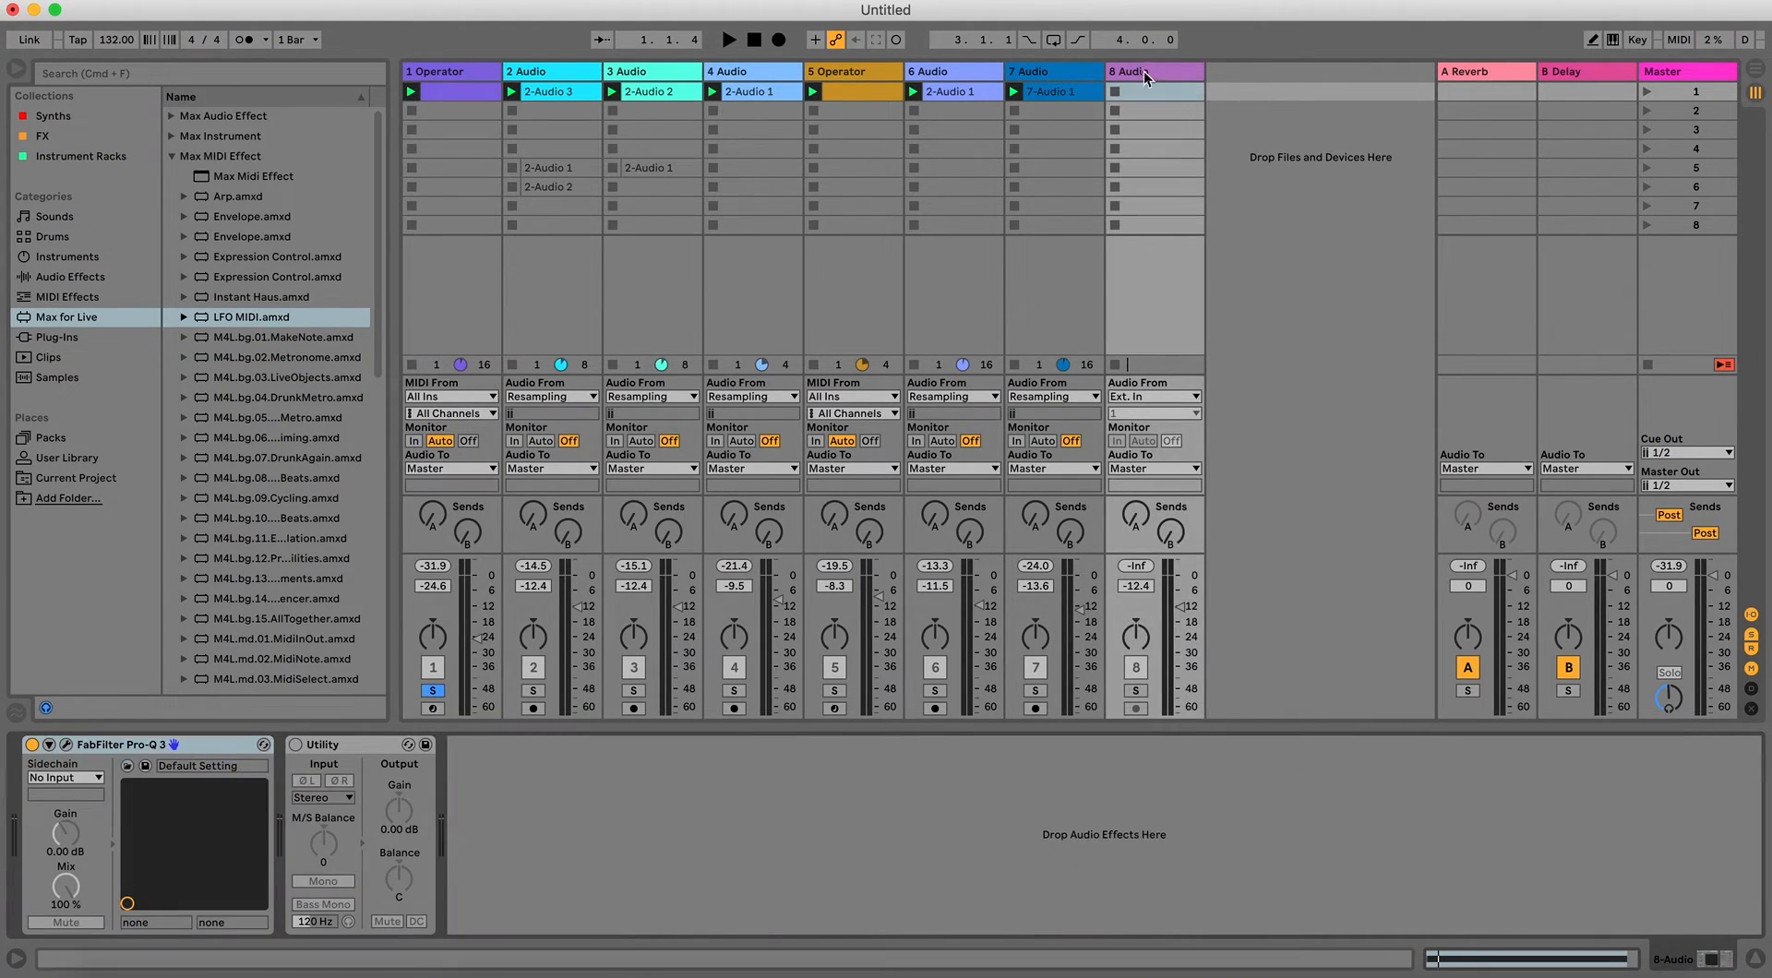
Delete track 8's default, unedited Pro-Q 3 and move Utility to the end of the device chain.
{"action": "left_click", "coordinate": [66, 745]}
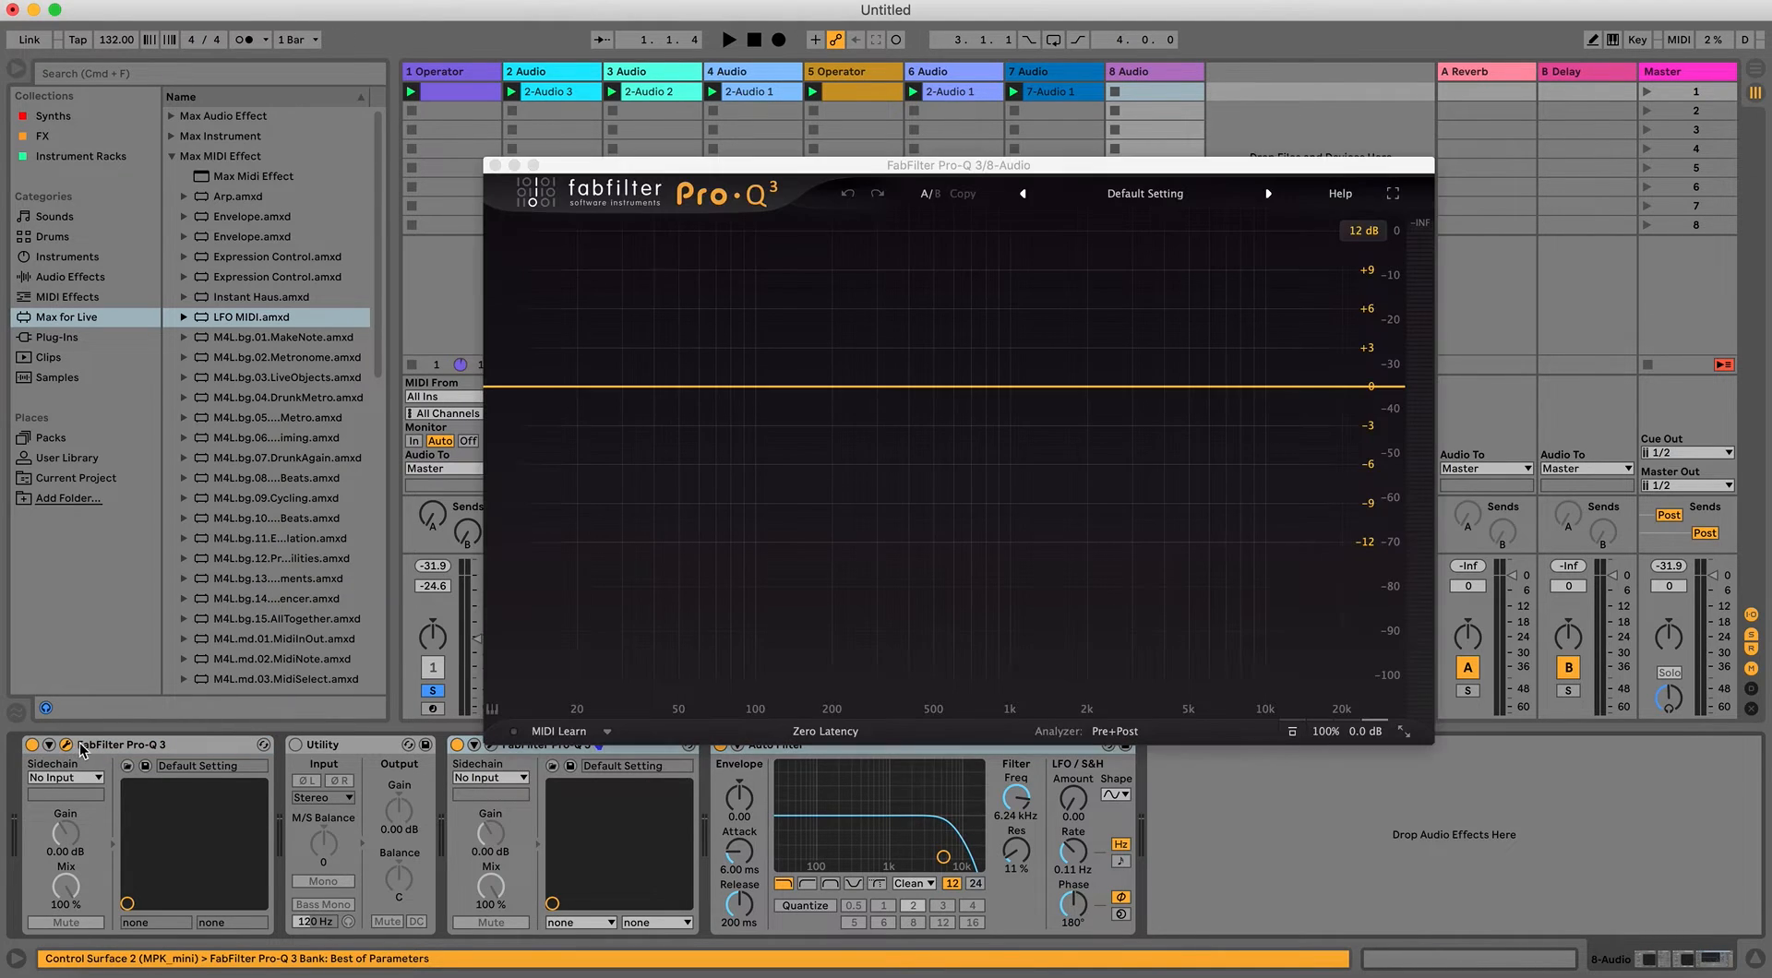
{"action": "left_click", "coordinate": [134, 748]}
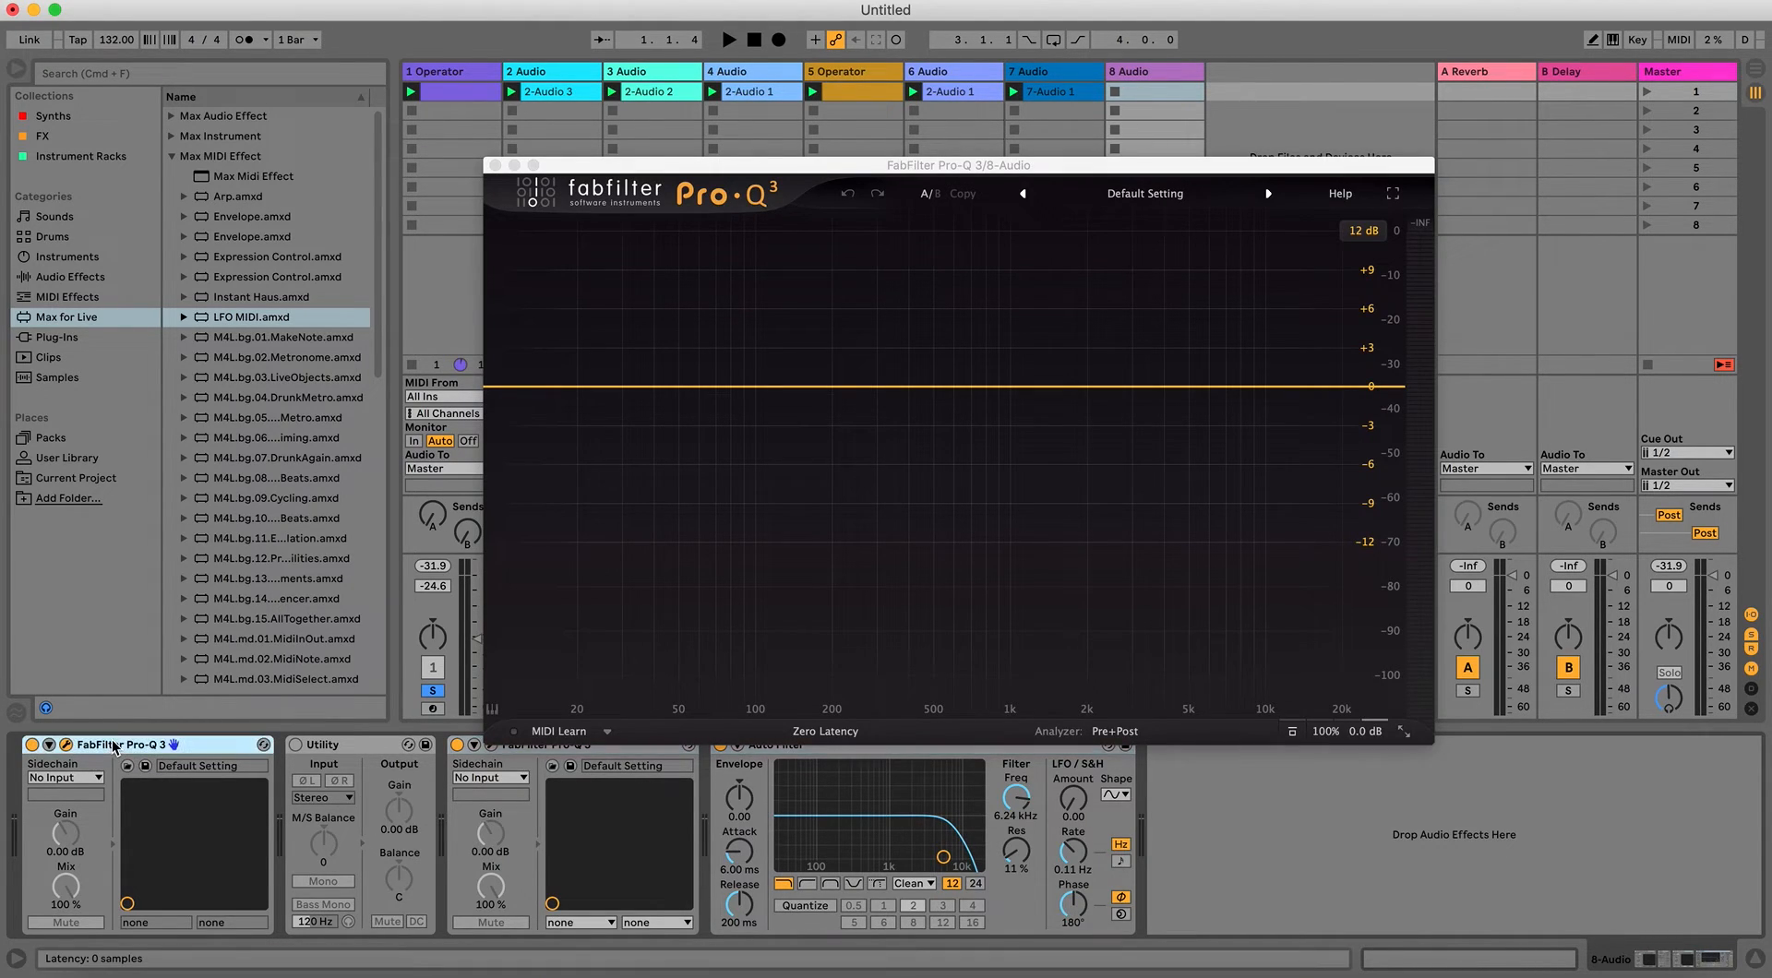
{"action": "key", "text": "Delete"}
{"action": "left_click_drag", "start_coordinate": [102, 748], "coordinate": [987, 871]}
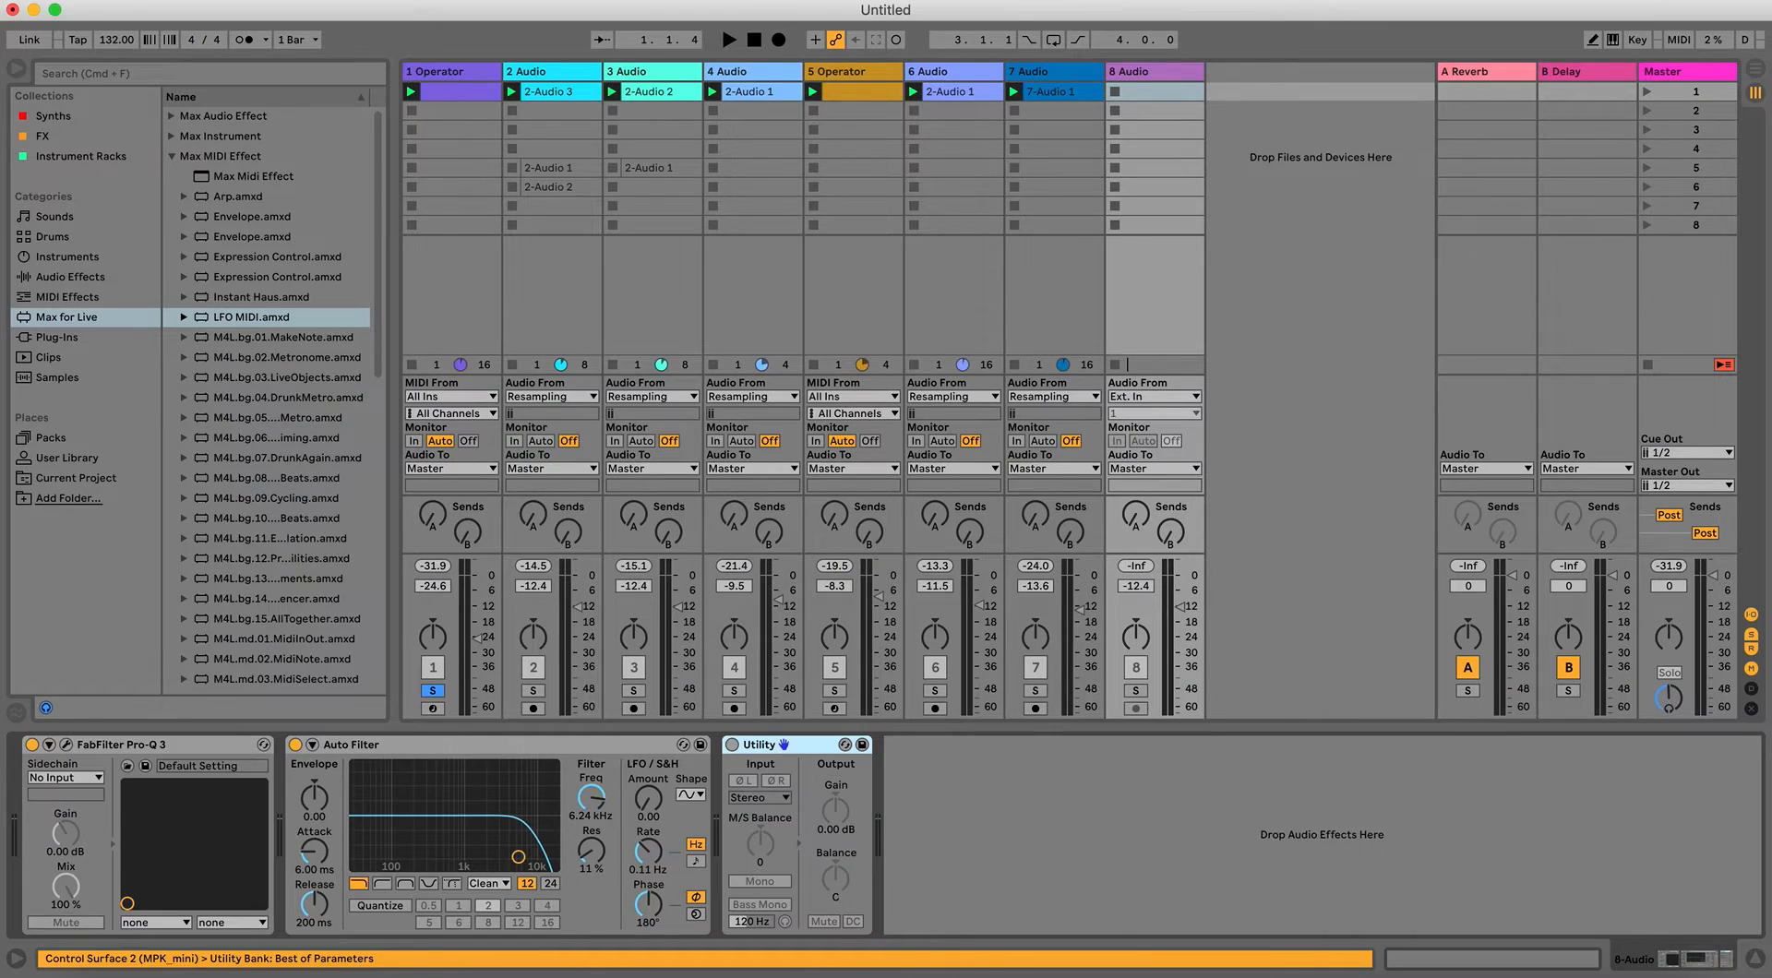
Raise track 1's volume to -8.3 dB and set track 8's audio input to Resampling.
{"action": "left_click", "coordinate": [471, 587]}
{"action": "left_click_drag", "start_coordinate": [476, 592], "coordinate": [476, 596]}
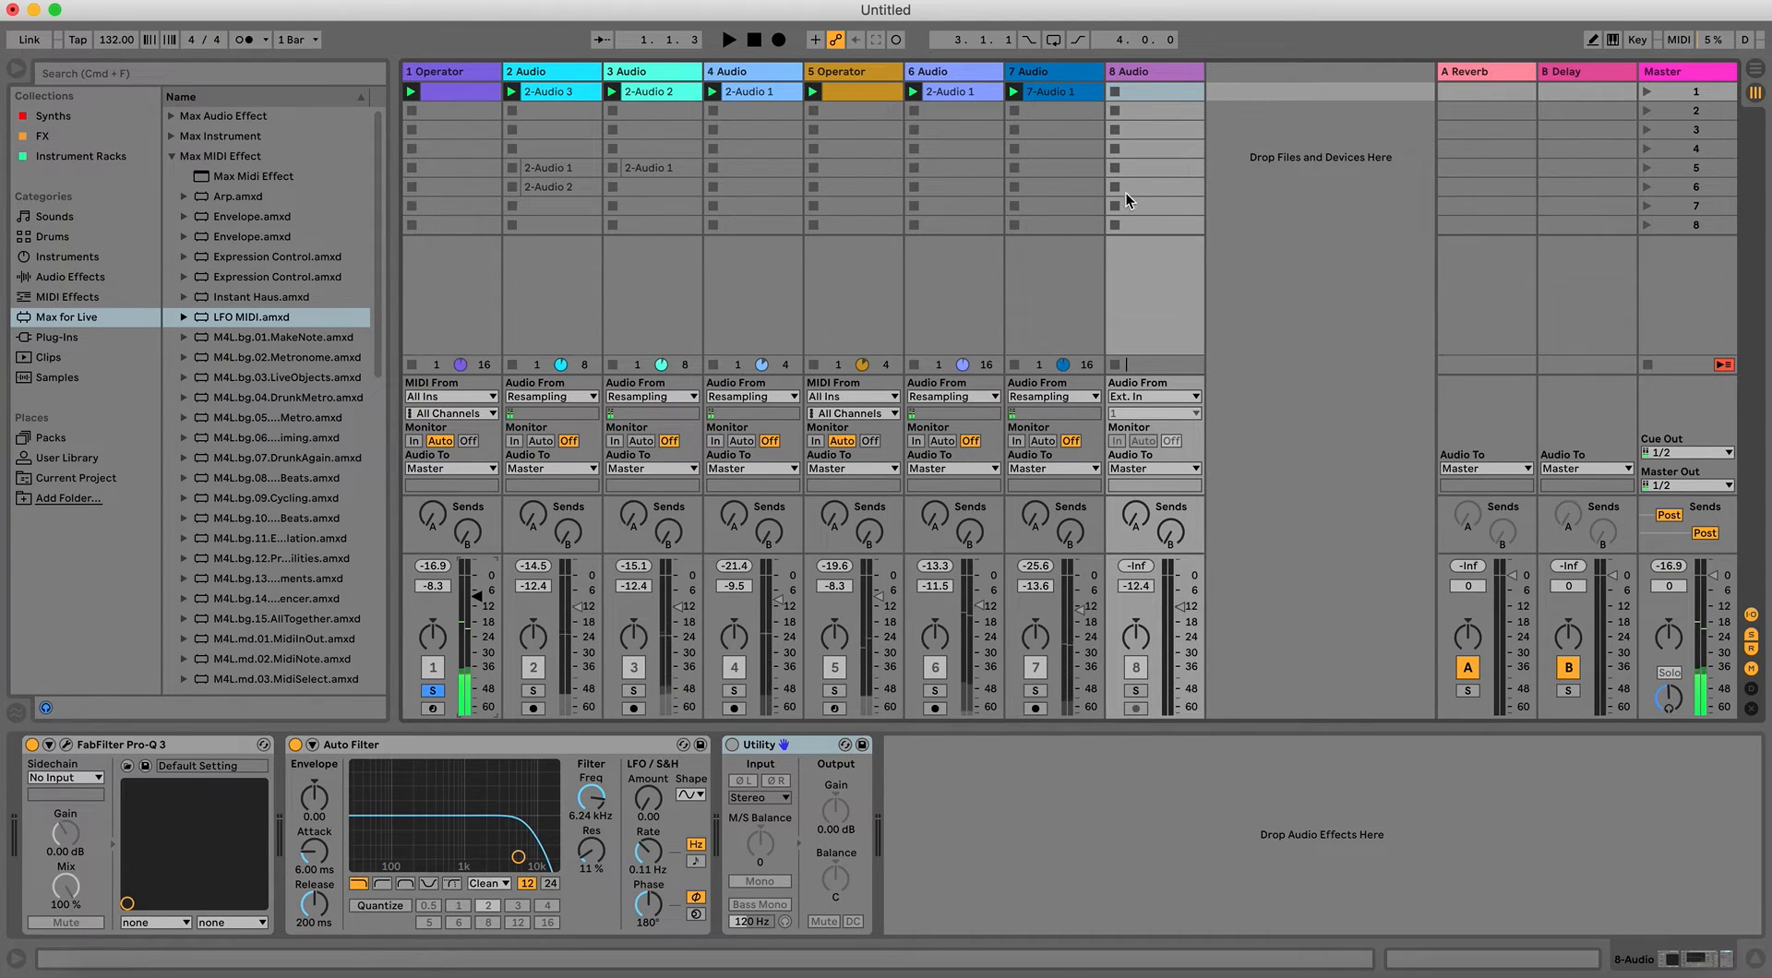
{"action": "left_click", "coordinate": [1156, 396]}
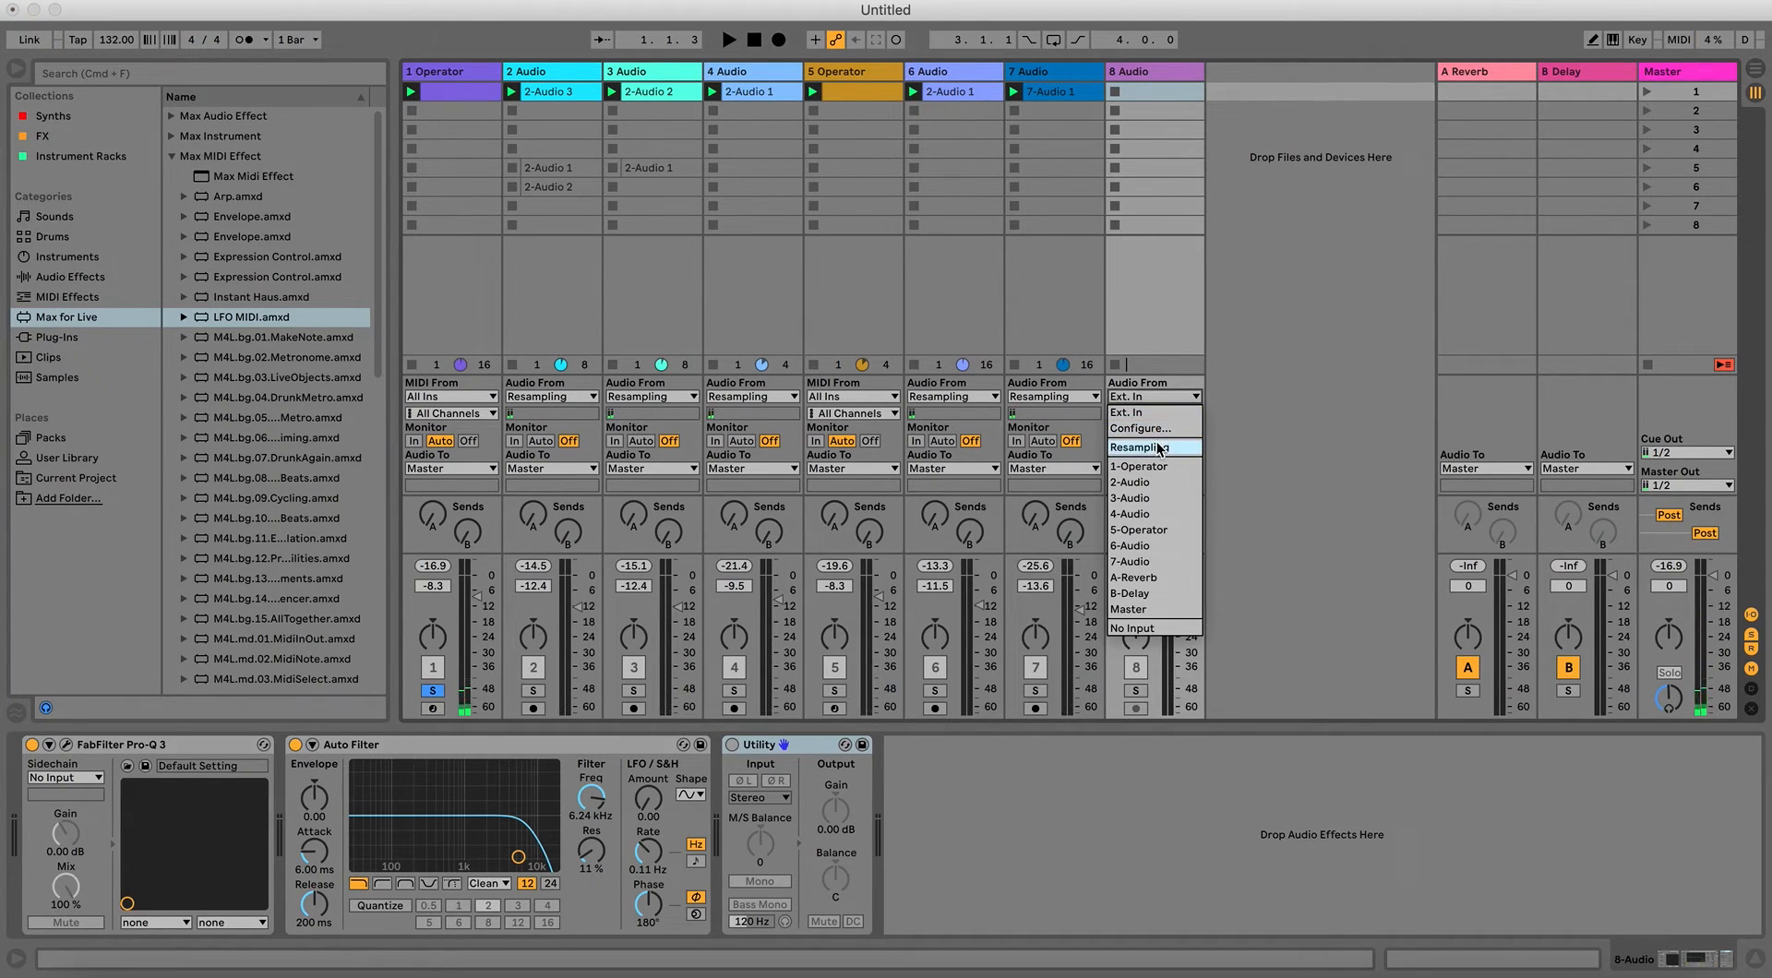
{"action": "left_click", "coordinate": [1159, 446]}
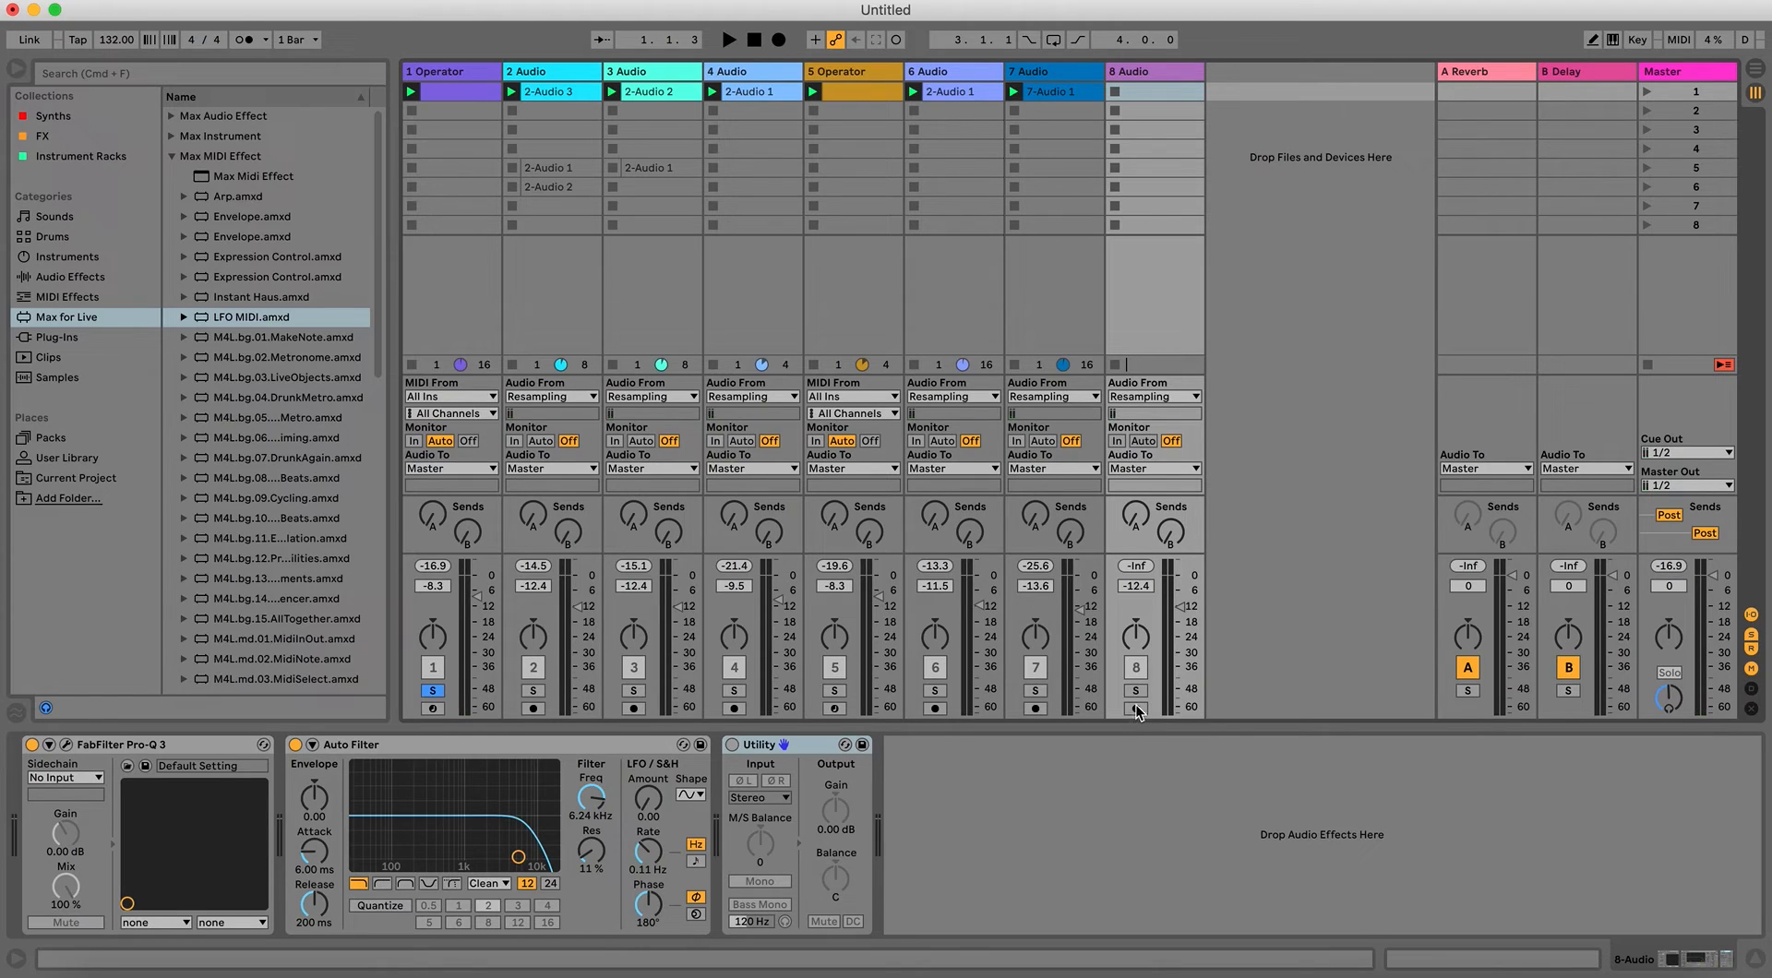
Arm track 8, record the soloed track 1 sound into its first clip slot, and stop after about five bars.
{"action": "left_click", "coordinate": [1116, 91]}
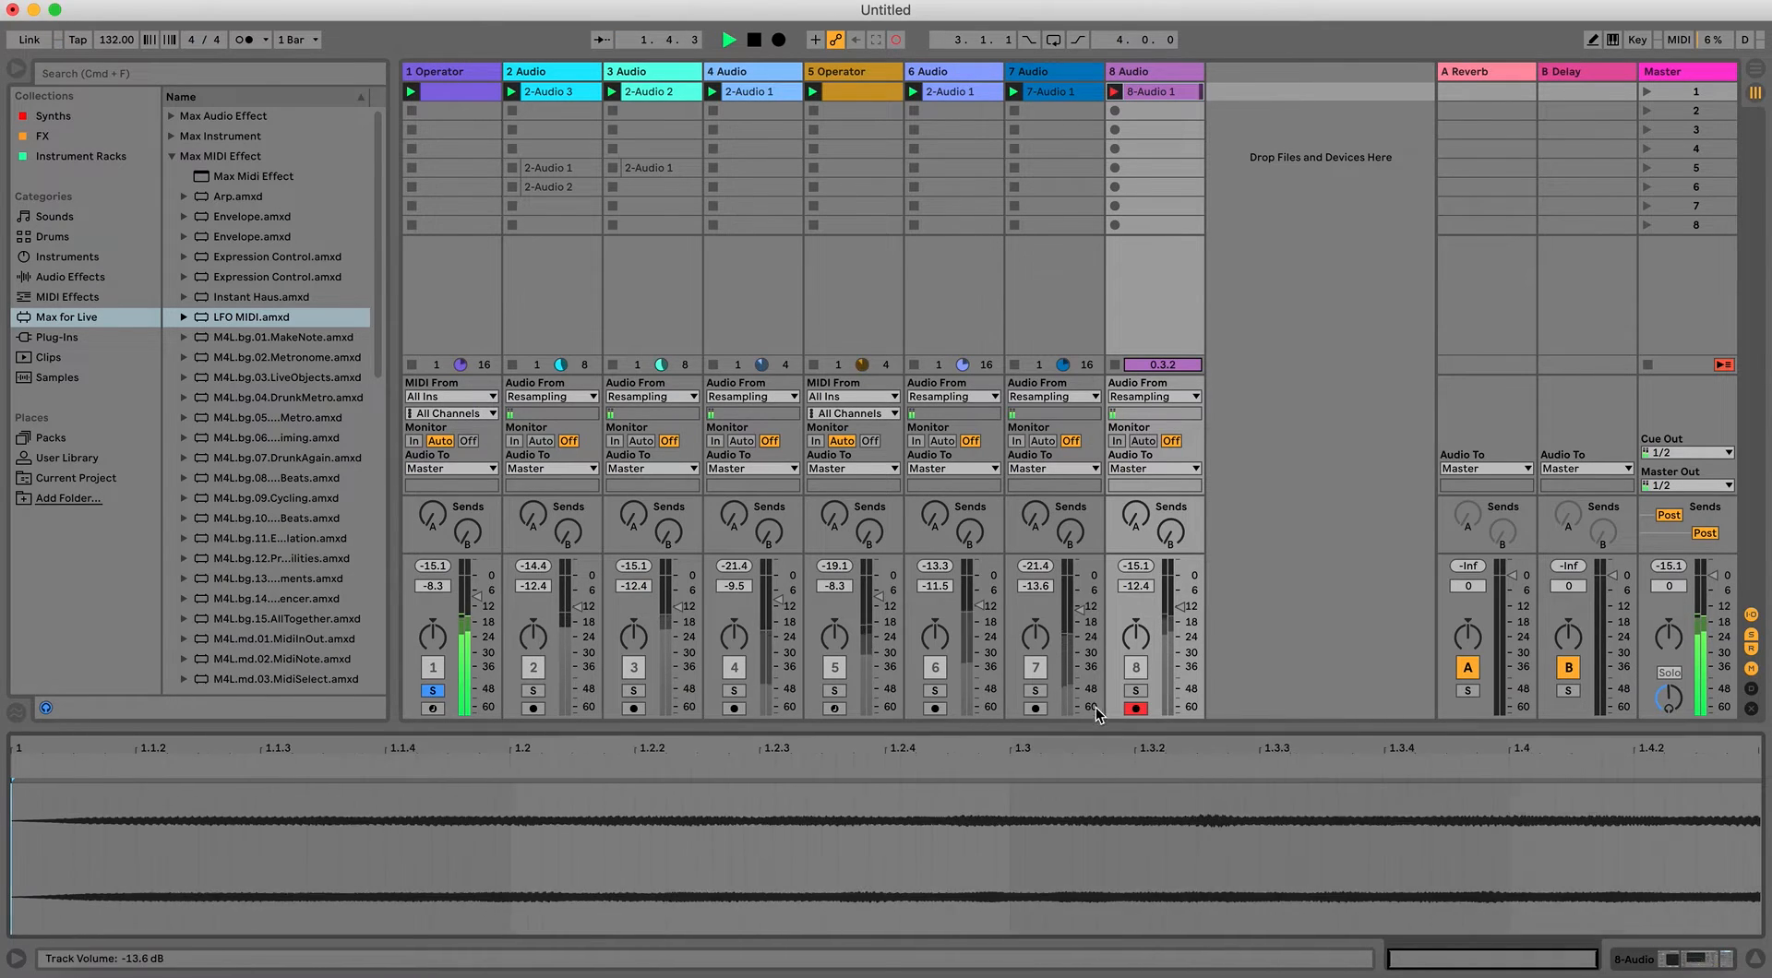
{"action": "left_click", "coordinate": [451, 97]}
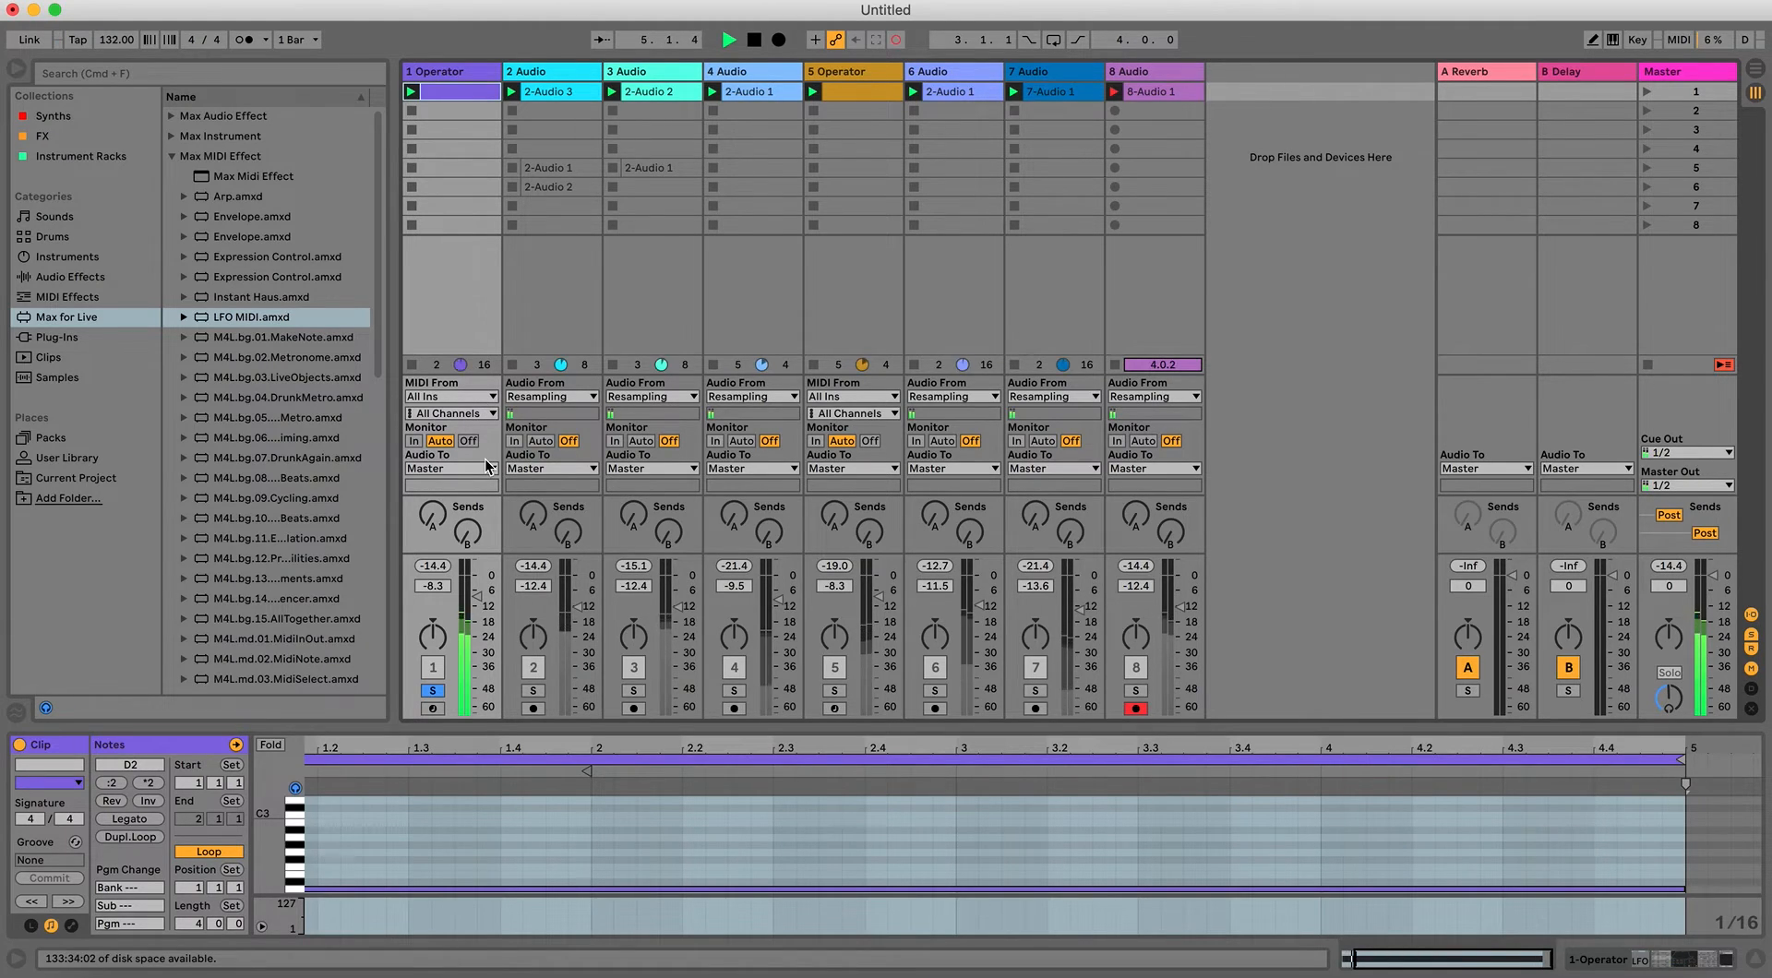
{"action": "key", "text": "space"}
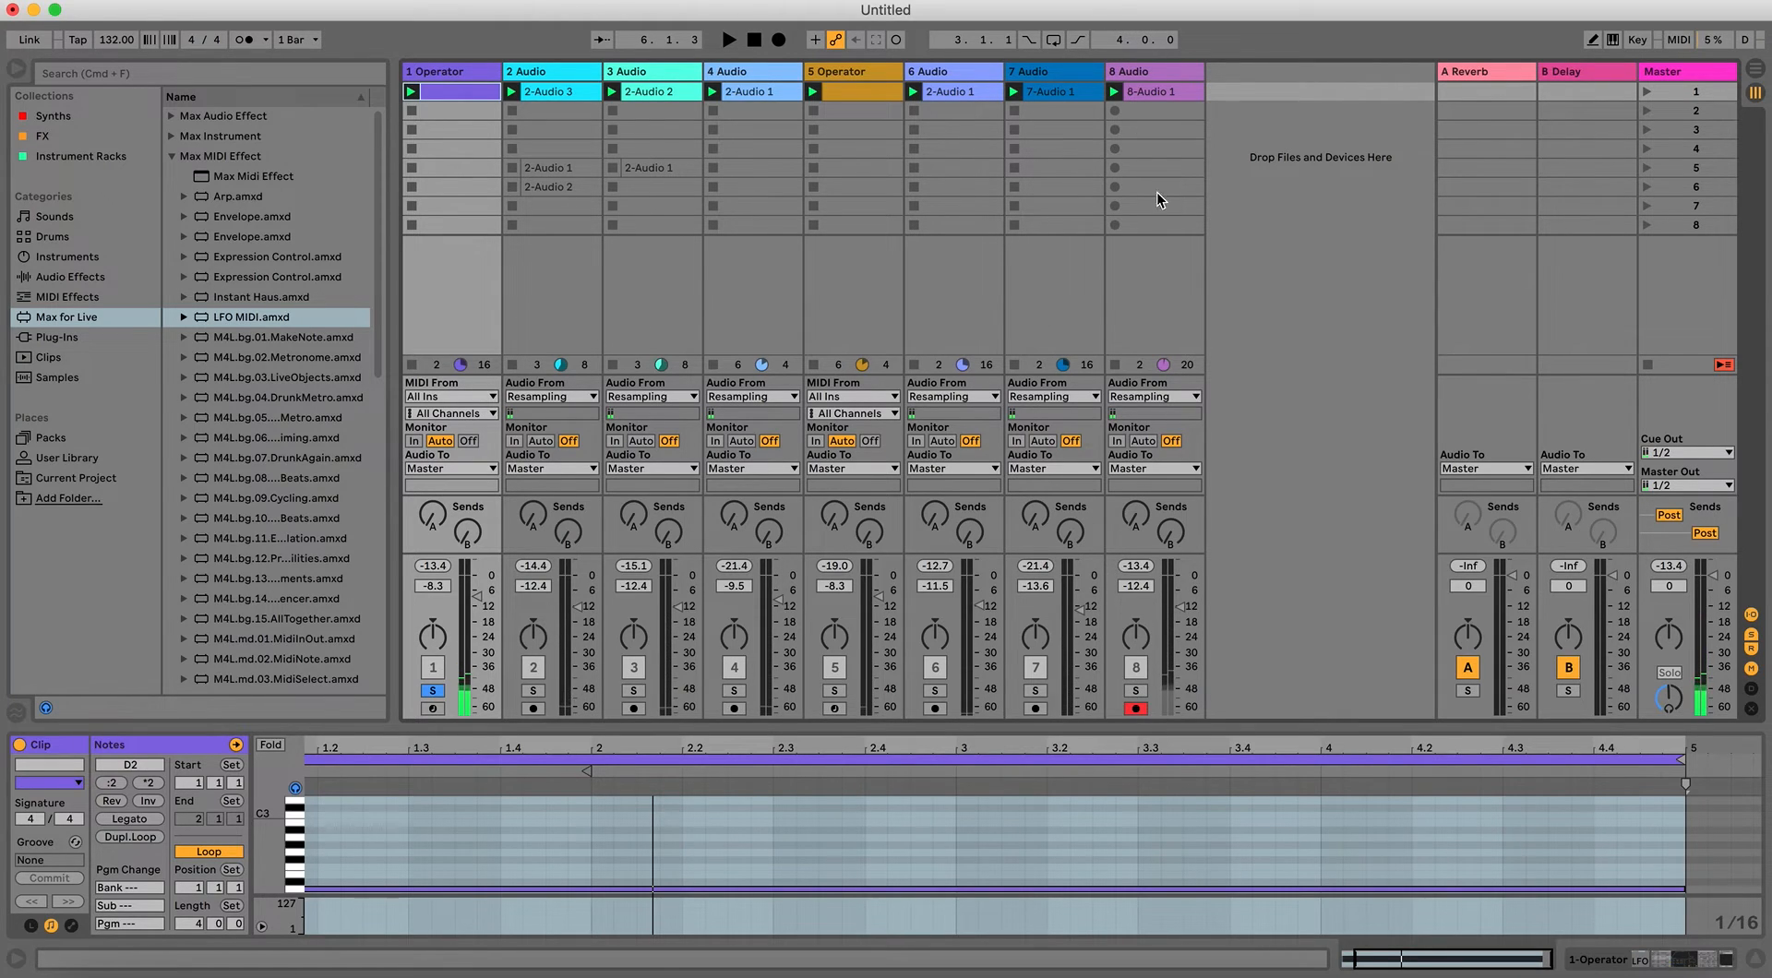
Disarm and solo track 8, set its volume to -11.0 dB, and audition the recorded clip.
{"action": "left_click", "coordinate": [1137, 90]}
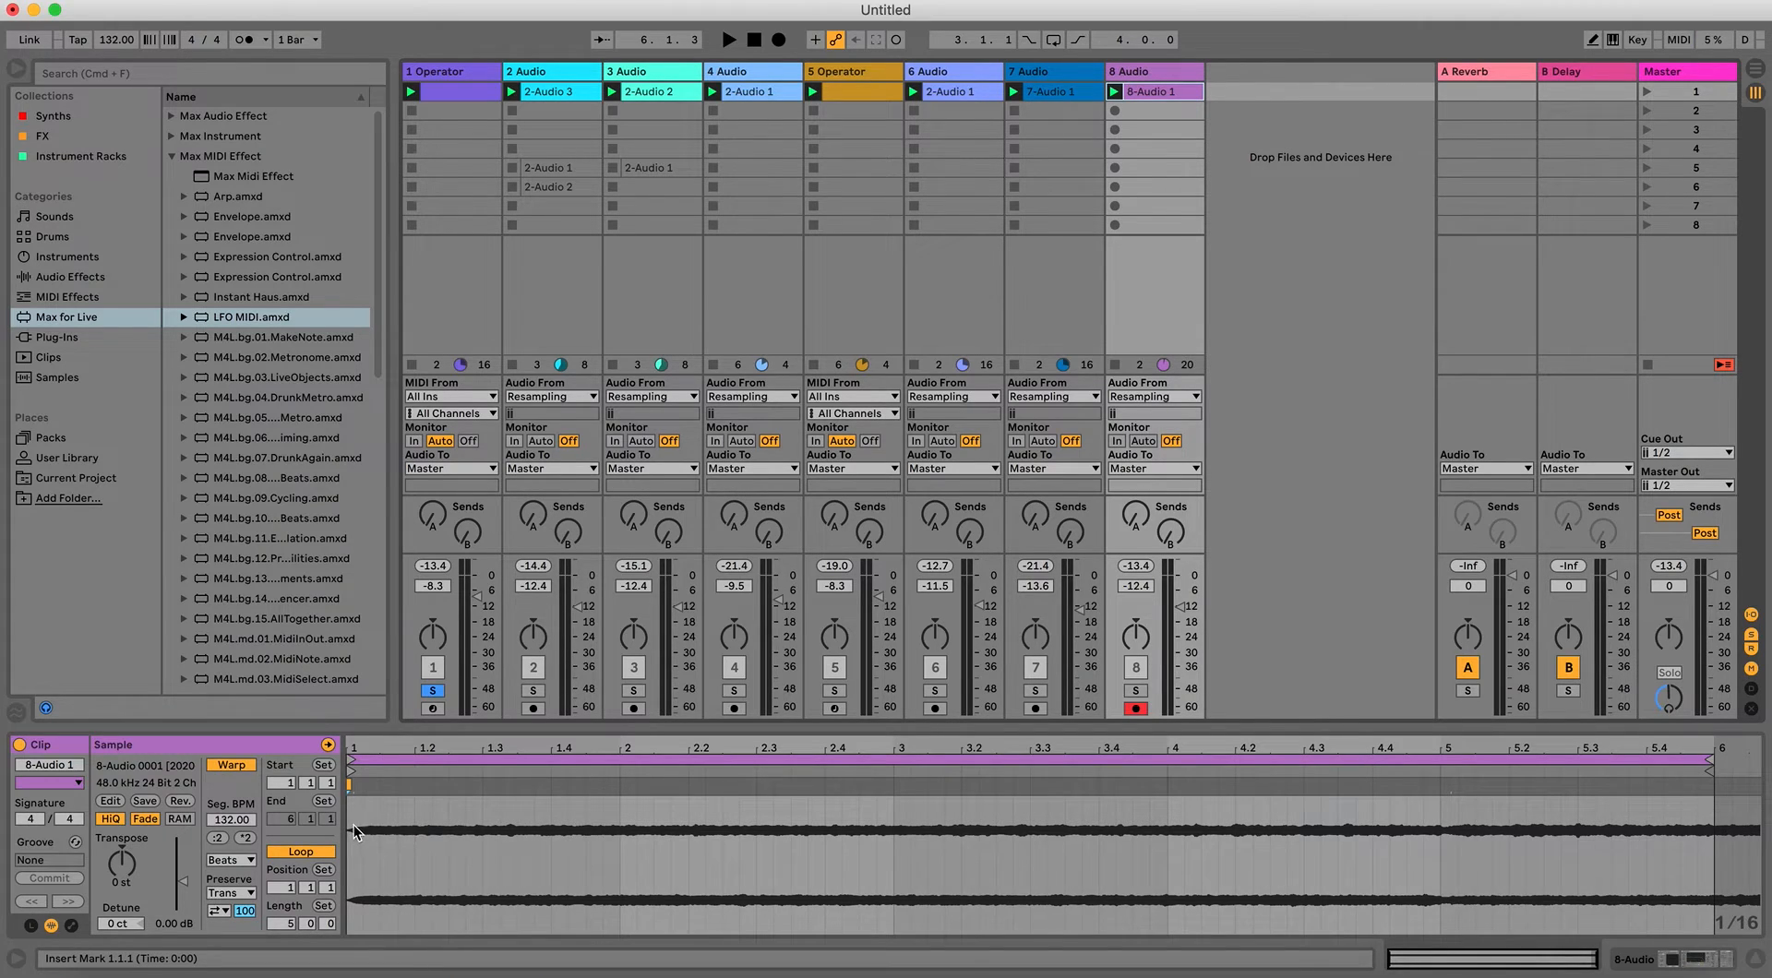
{"action": "left_click", "coordinate": [1138, 709]}
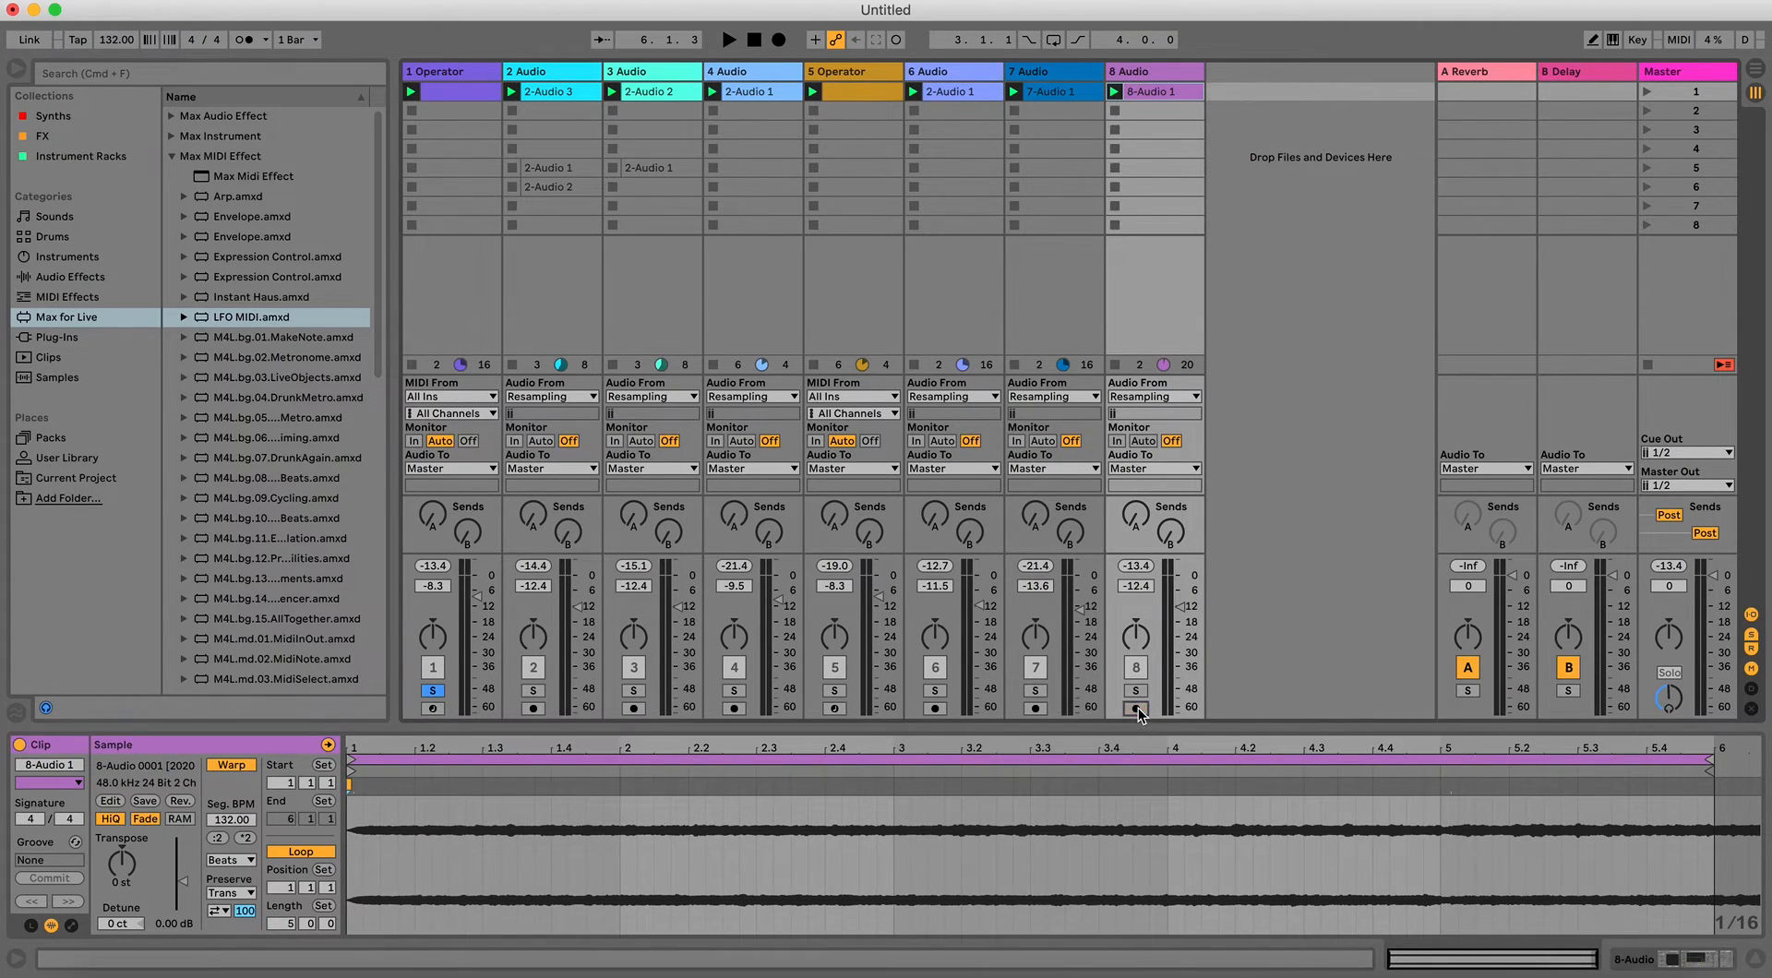
{"action": "key", "text": "space"}
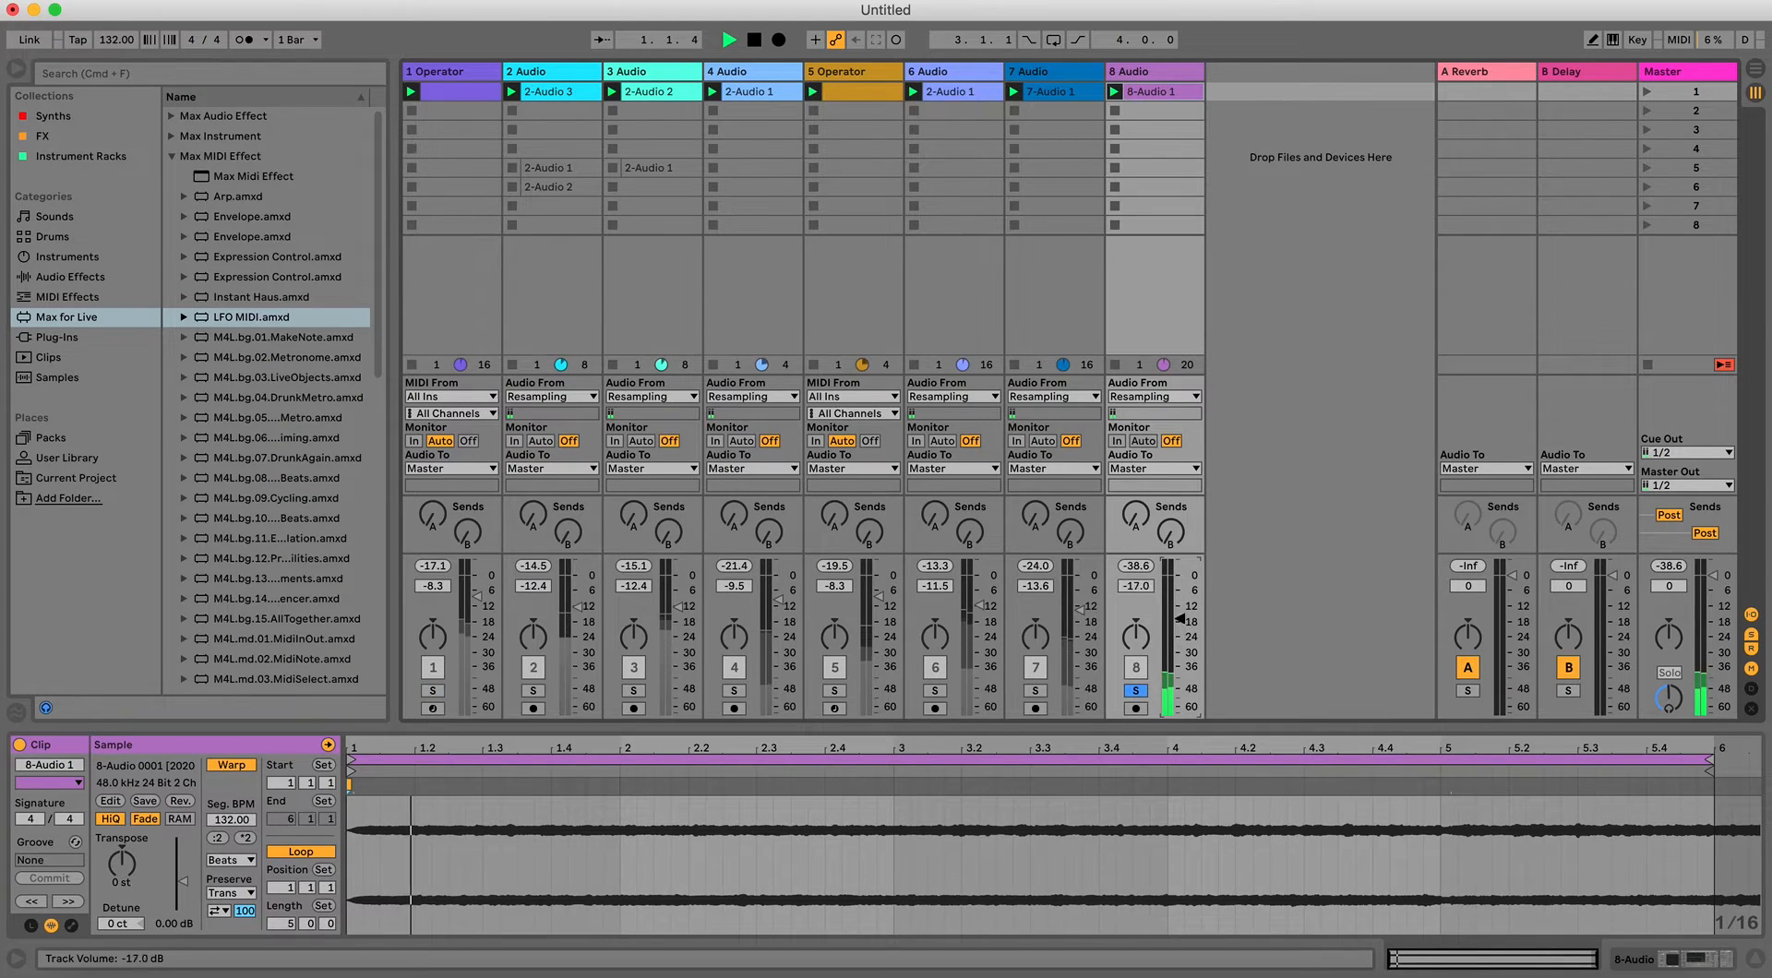
{"action": "left_click", "coordinate": [1549, 771]}
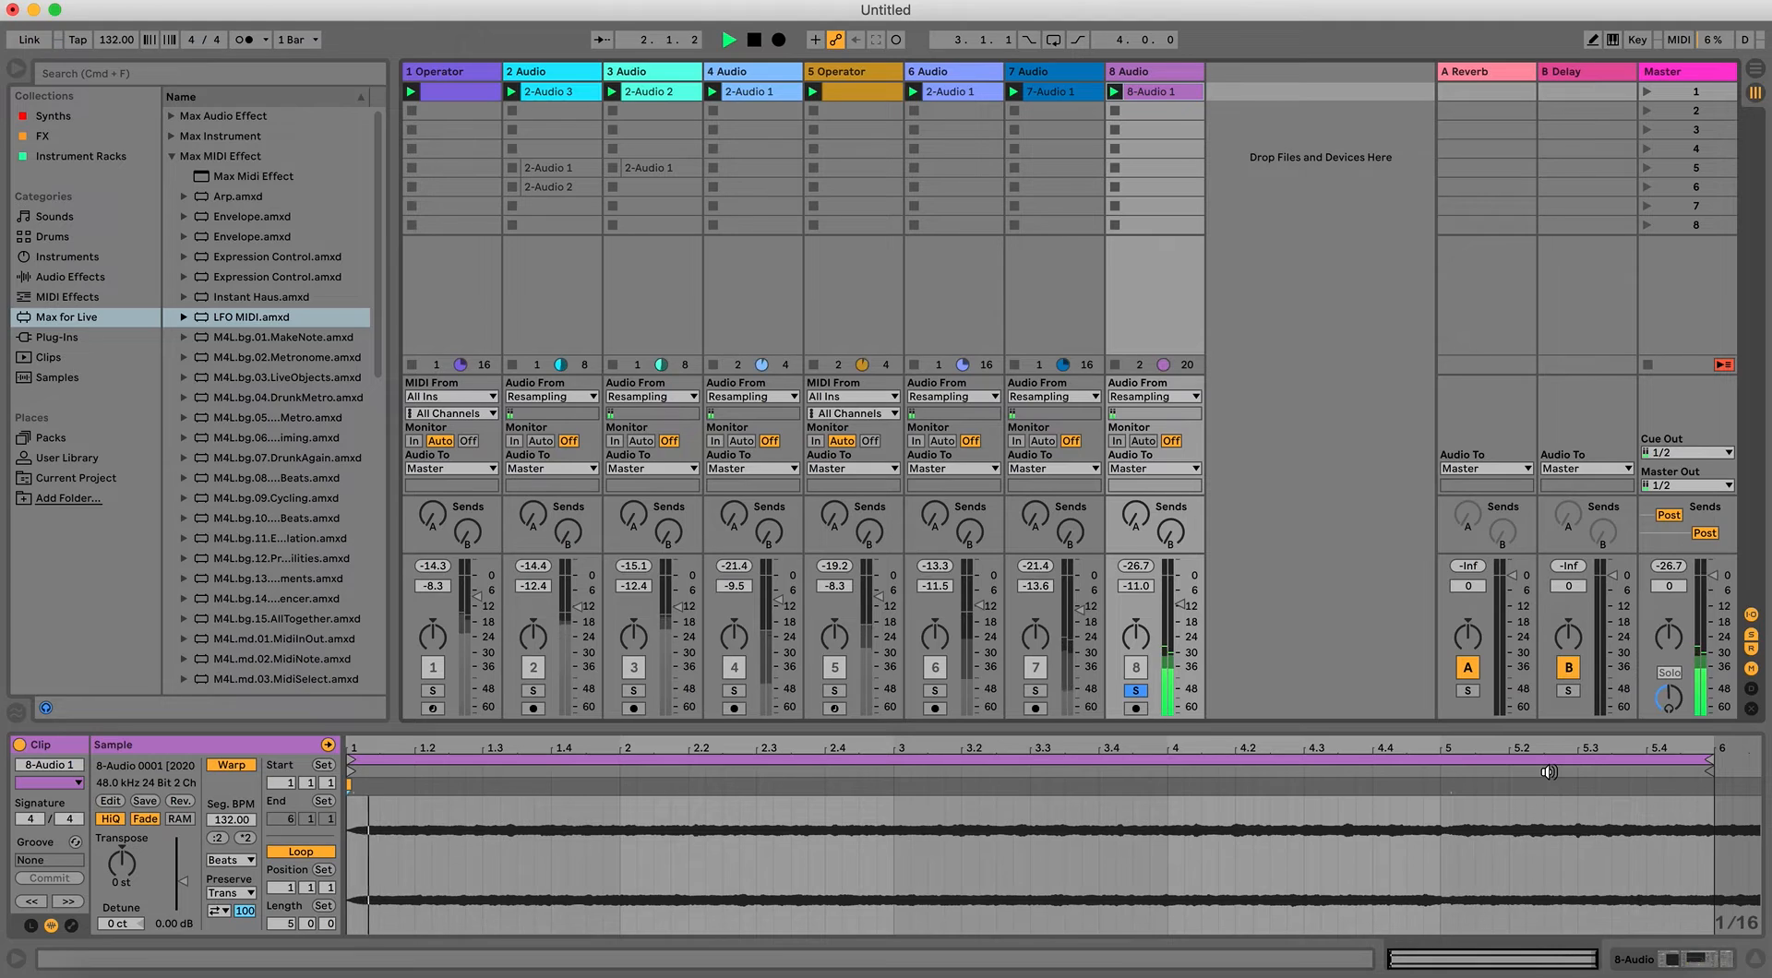
{"action": "key", "text": "space"}
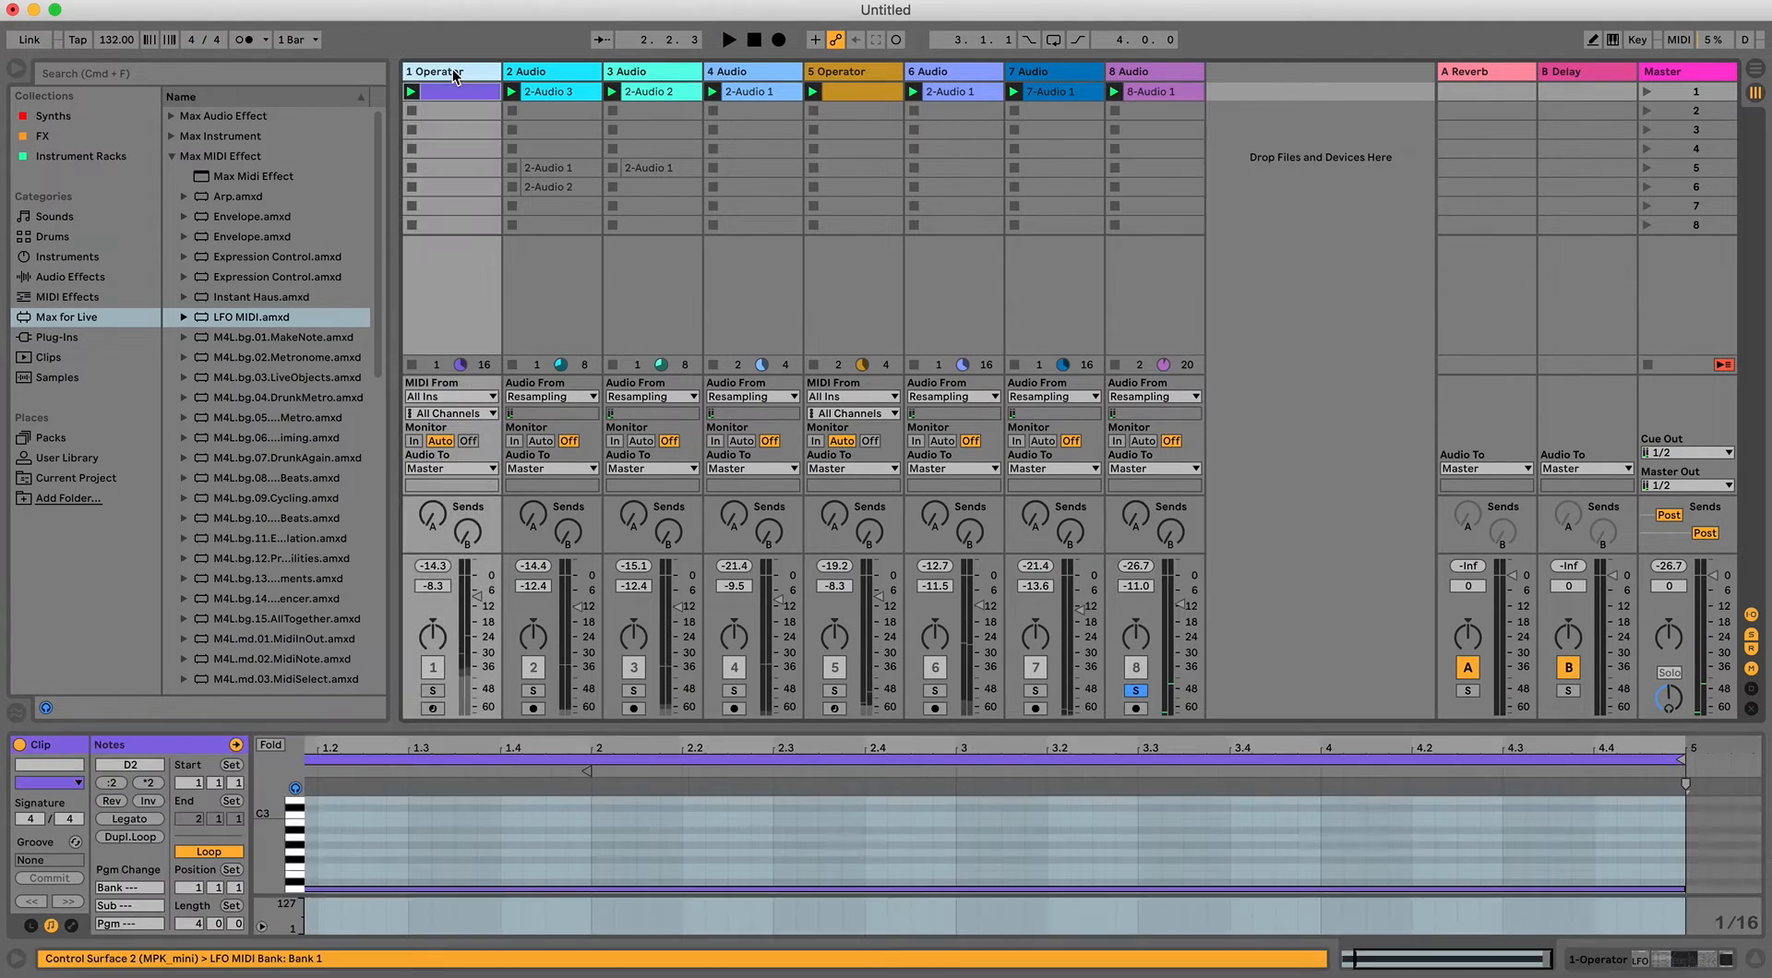
Delete the recorded clip from track 8 and show track 1's device chain.
{"action": "left_click", "coordinate": [1172, 111]}
{"action": "left_click", "coordinate": [1170, 92]}
{"action": "key", "text": "Delete"}
{"action": "left_click", "coordinate": [1673, 968]}
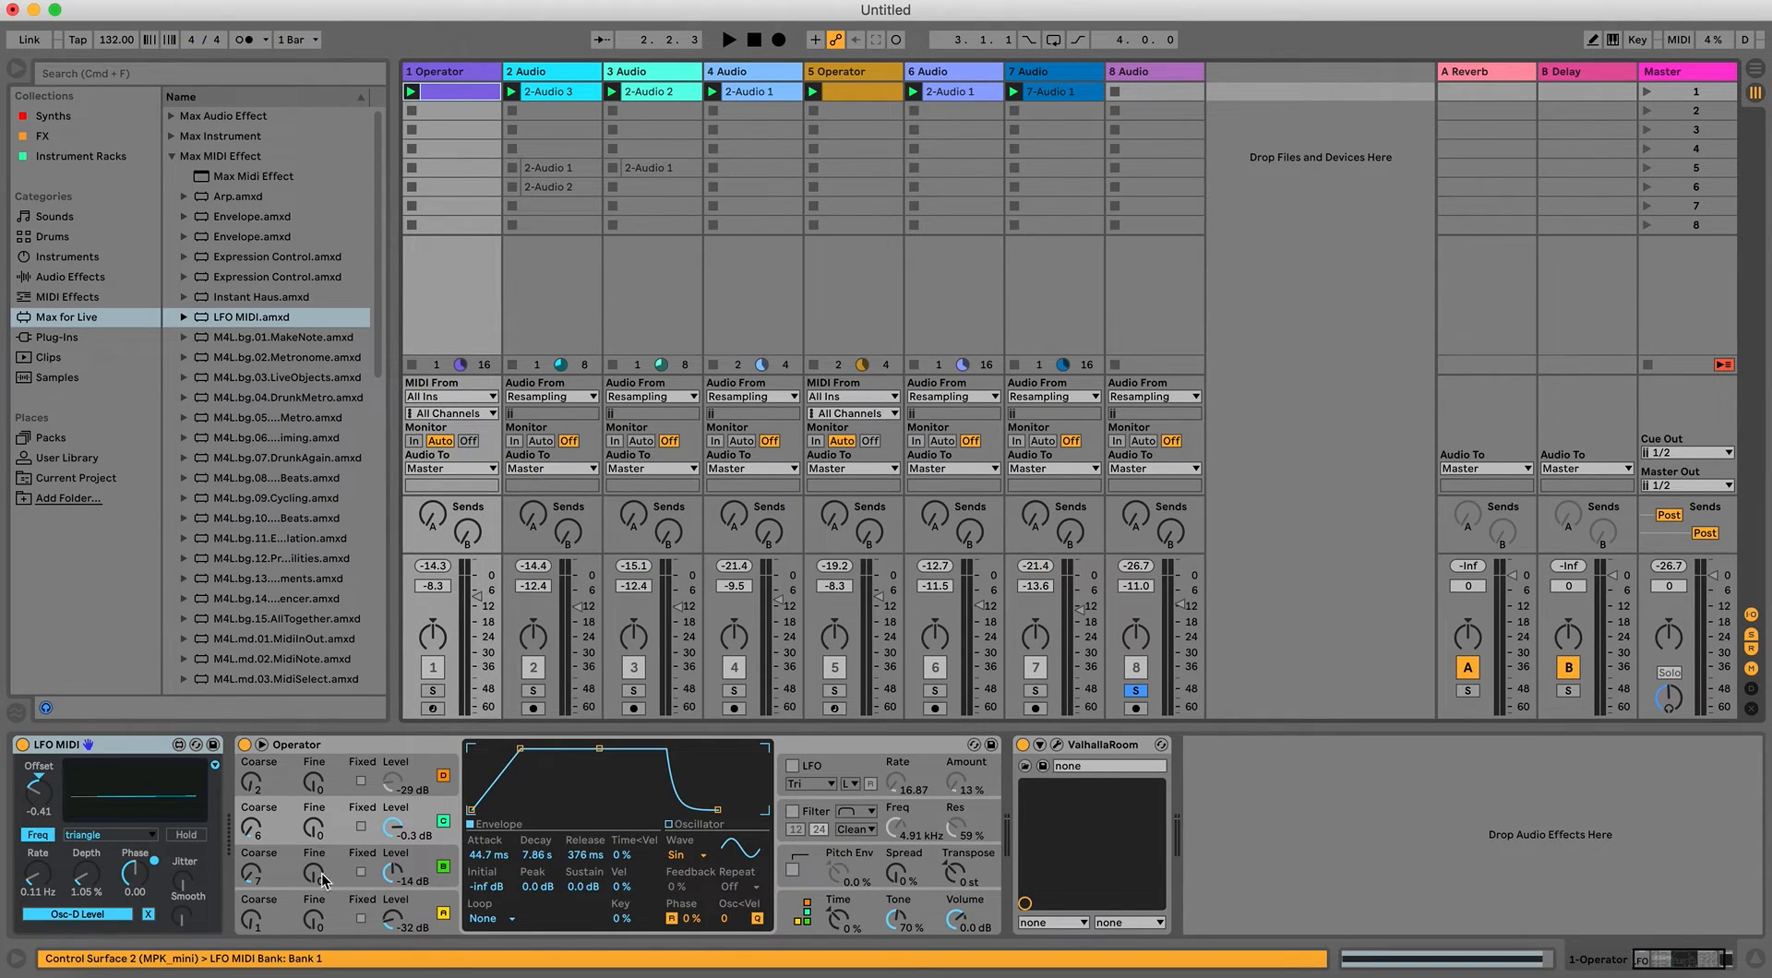
Check oscillator B's envelope and shorten oscillator A's envelope attack to 0.00 ms in track 1's Operator.
{"action": "left_click", "coordinate": [427, 867]}
{"action": "left_click_drag", "start_coordinate": [482, 854], "coordinate": [480, 856]}
{"action": "left_click", "coordinate": [432, 916]}
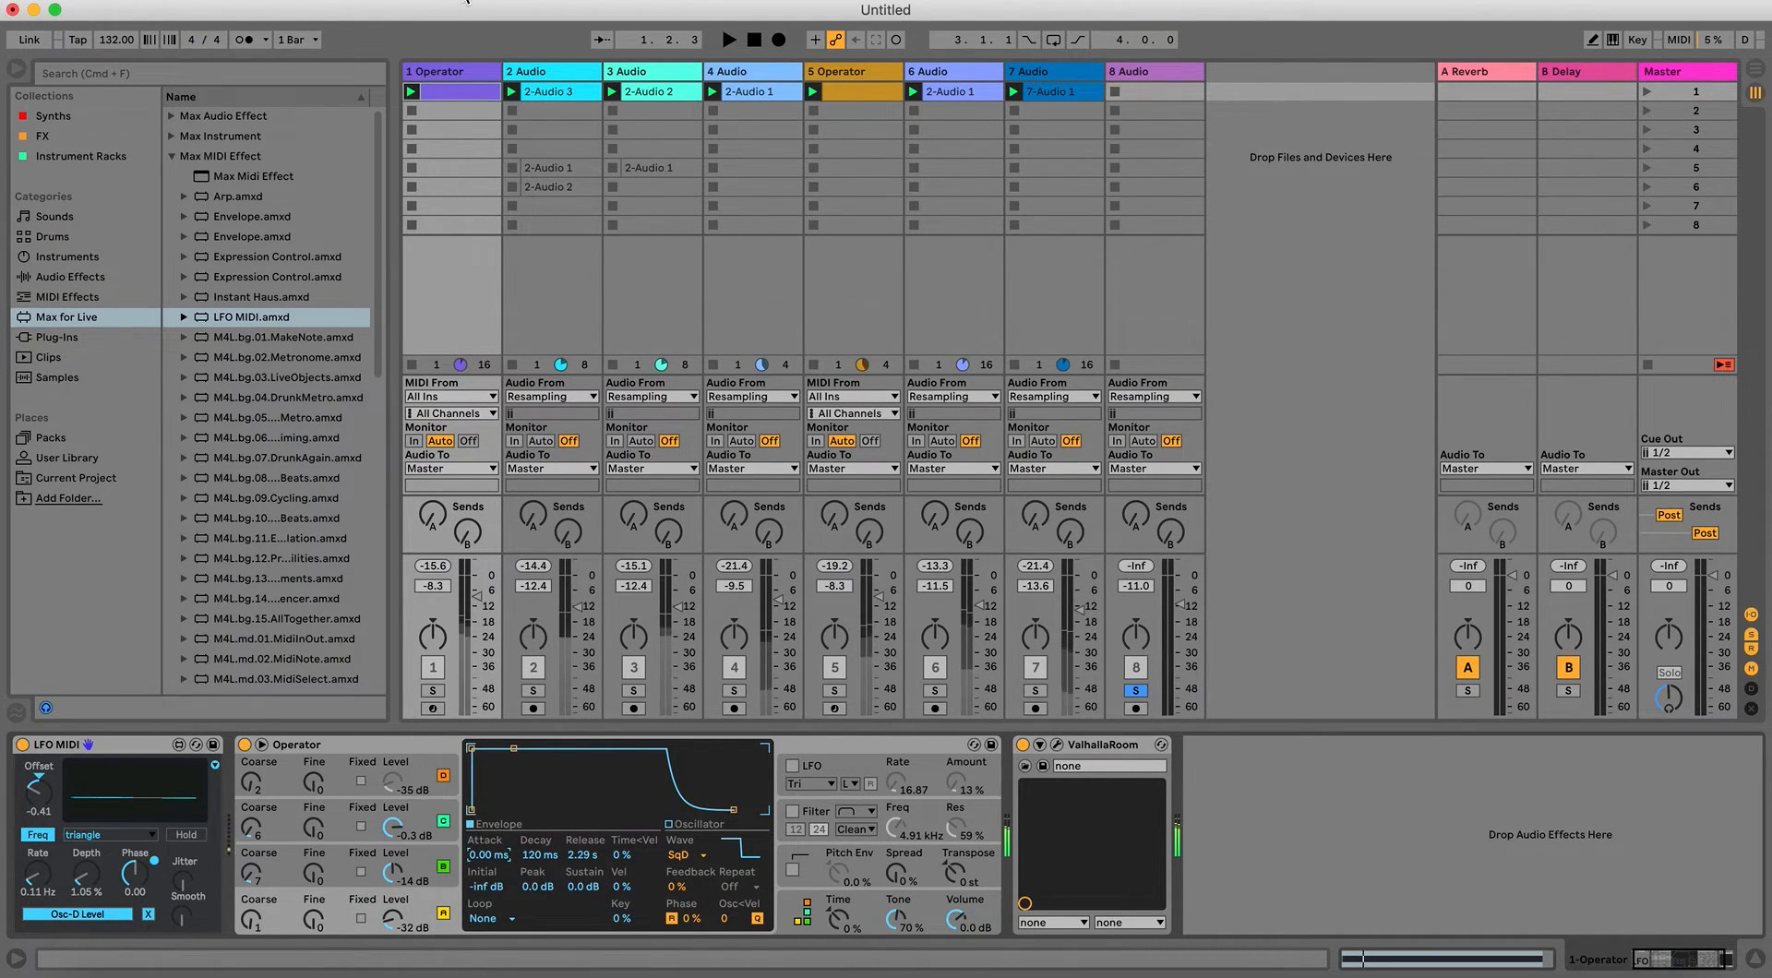
Solo track 1, audition the start of its sound repeatedly, and show oscillator C's envelope.
{"action": "left_click", "coordinate": [432, 692]}
{"action": "key", "text": "space"}
{"action": "key", "text": "space"}
{"action": "key", "text": "space"}
{"action": "key", "text": "space"}
{"action": "key", "text": "space"}
{"action": "key", "text": "space"}
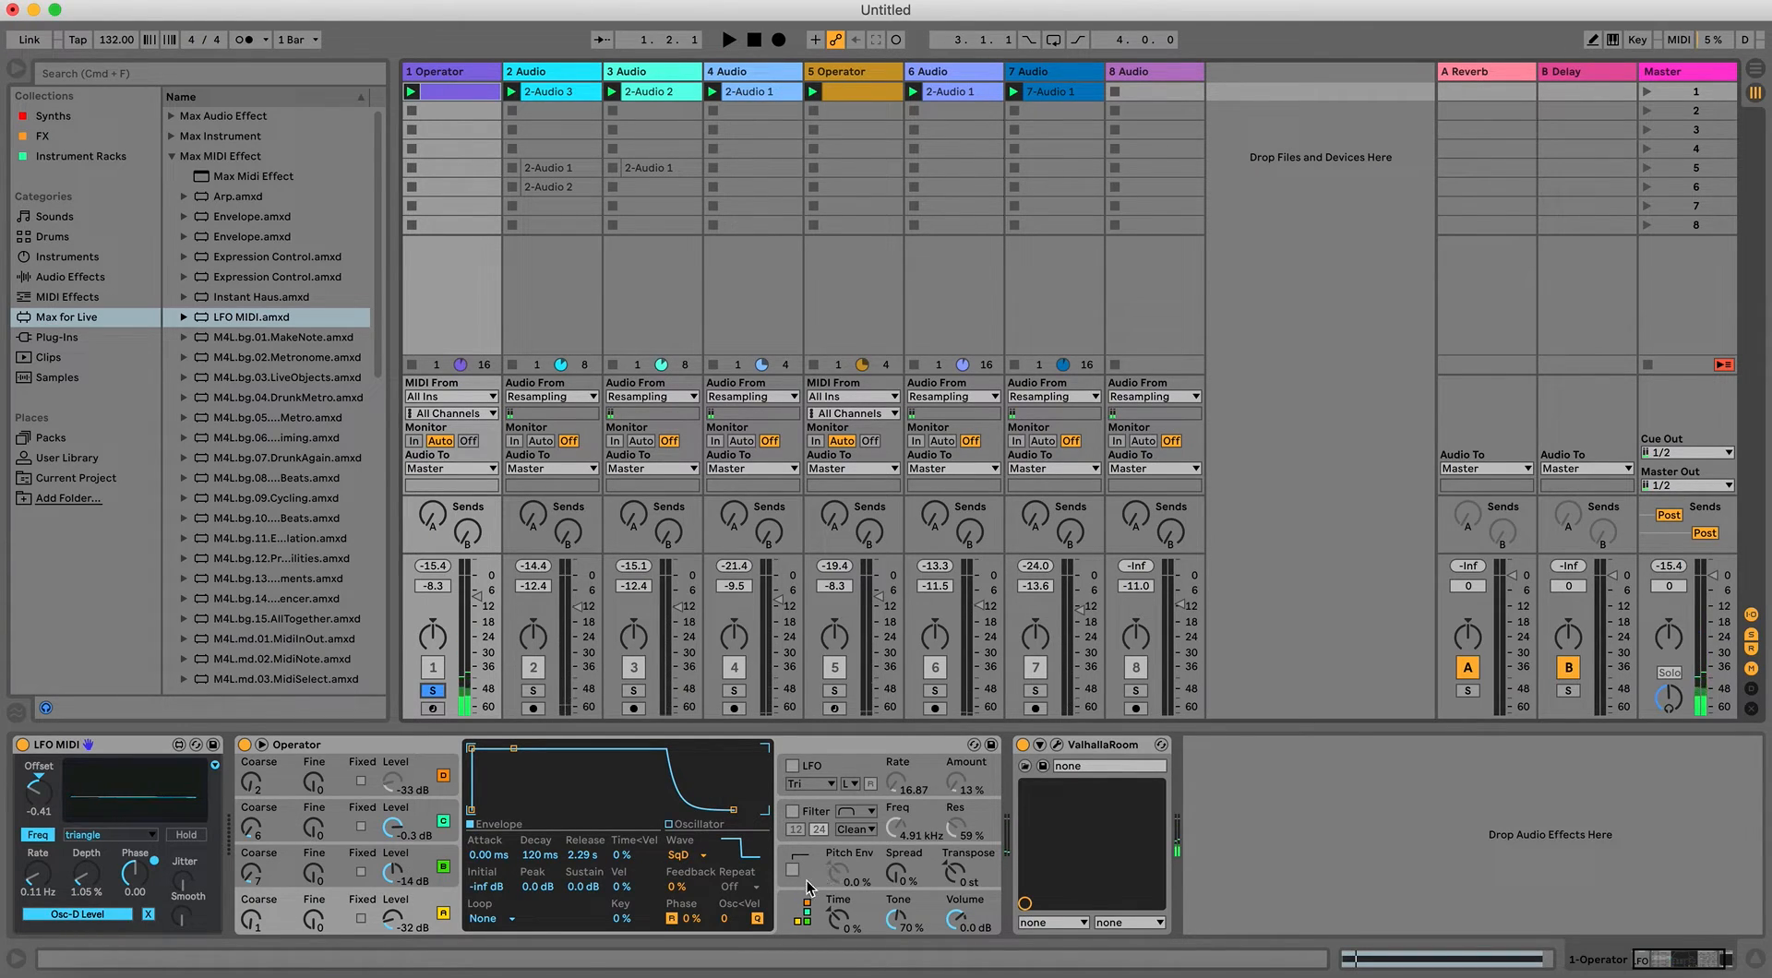
{"action": "left_click", "coordinate": [416, 837]}
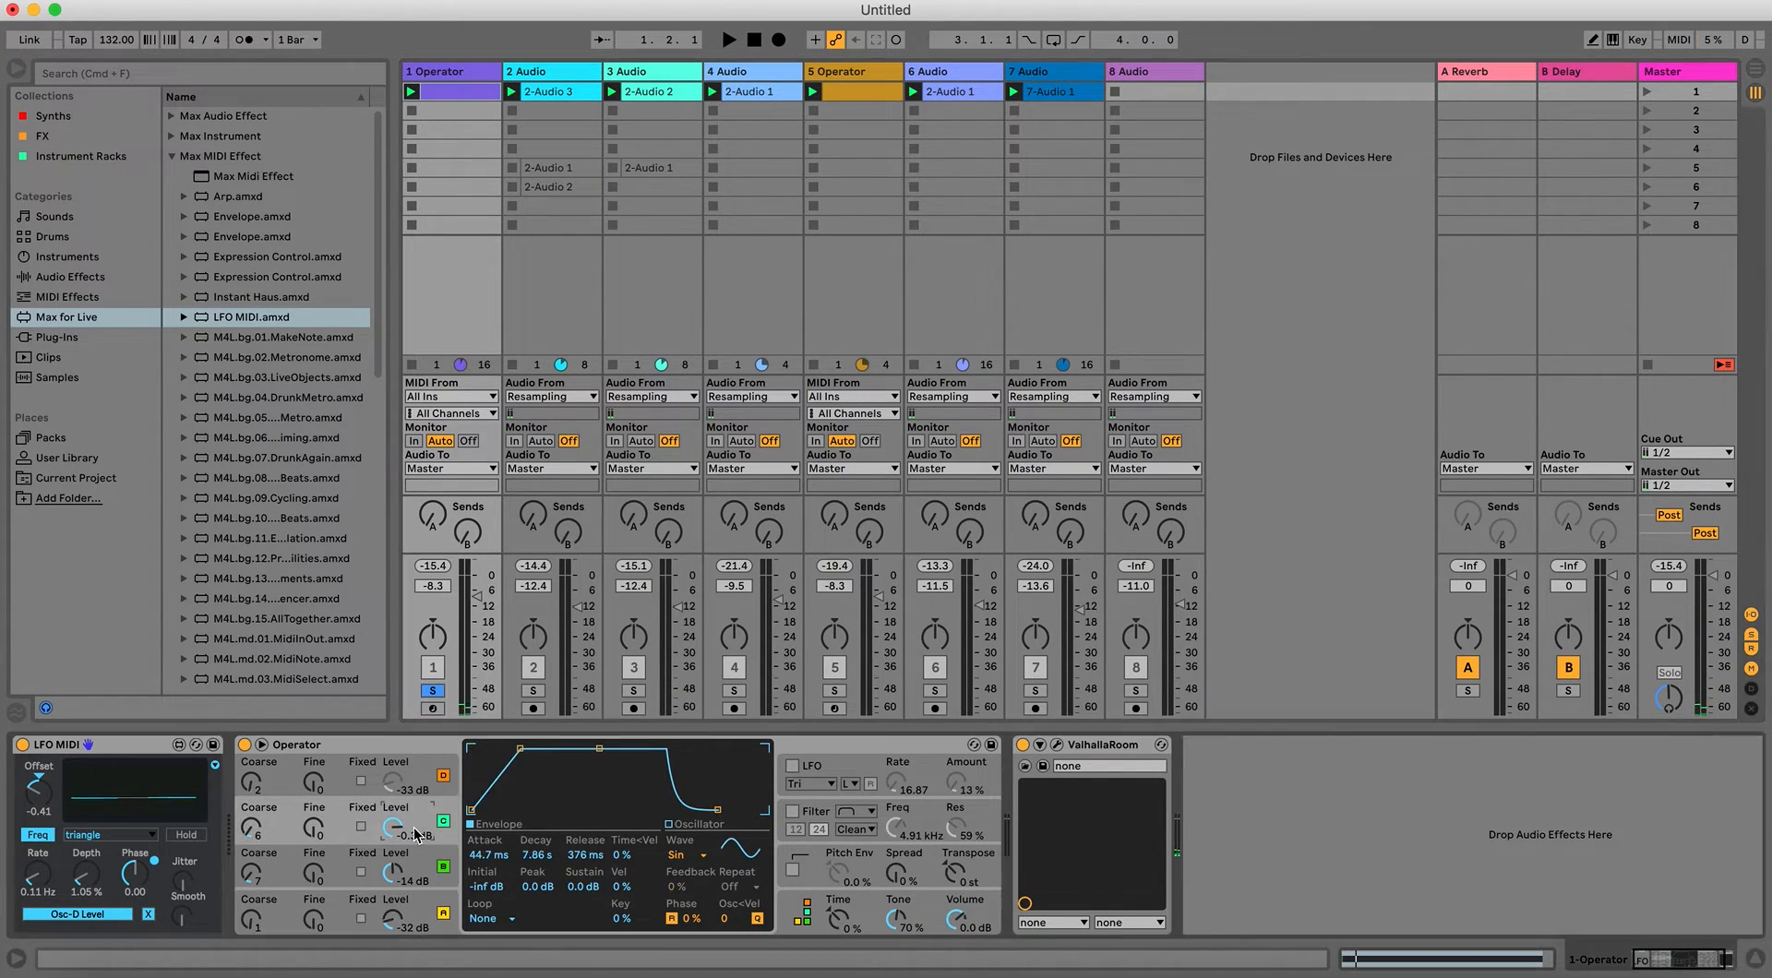
Lengthen oscillator C's envelope attack to 6.06 s in track 1's Operator and audition the sound.
{"action": "left_click_drag", "start_coordinate": [518, 750], "coordinate": [560, 749]}
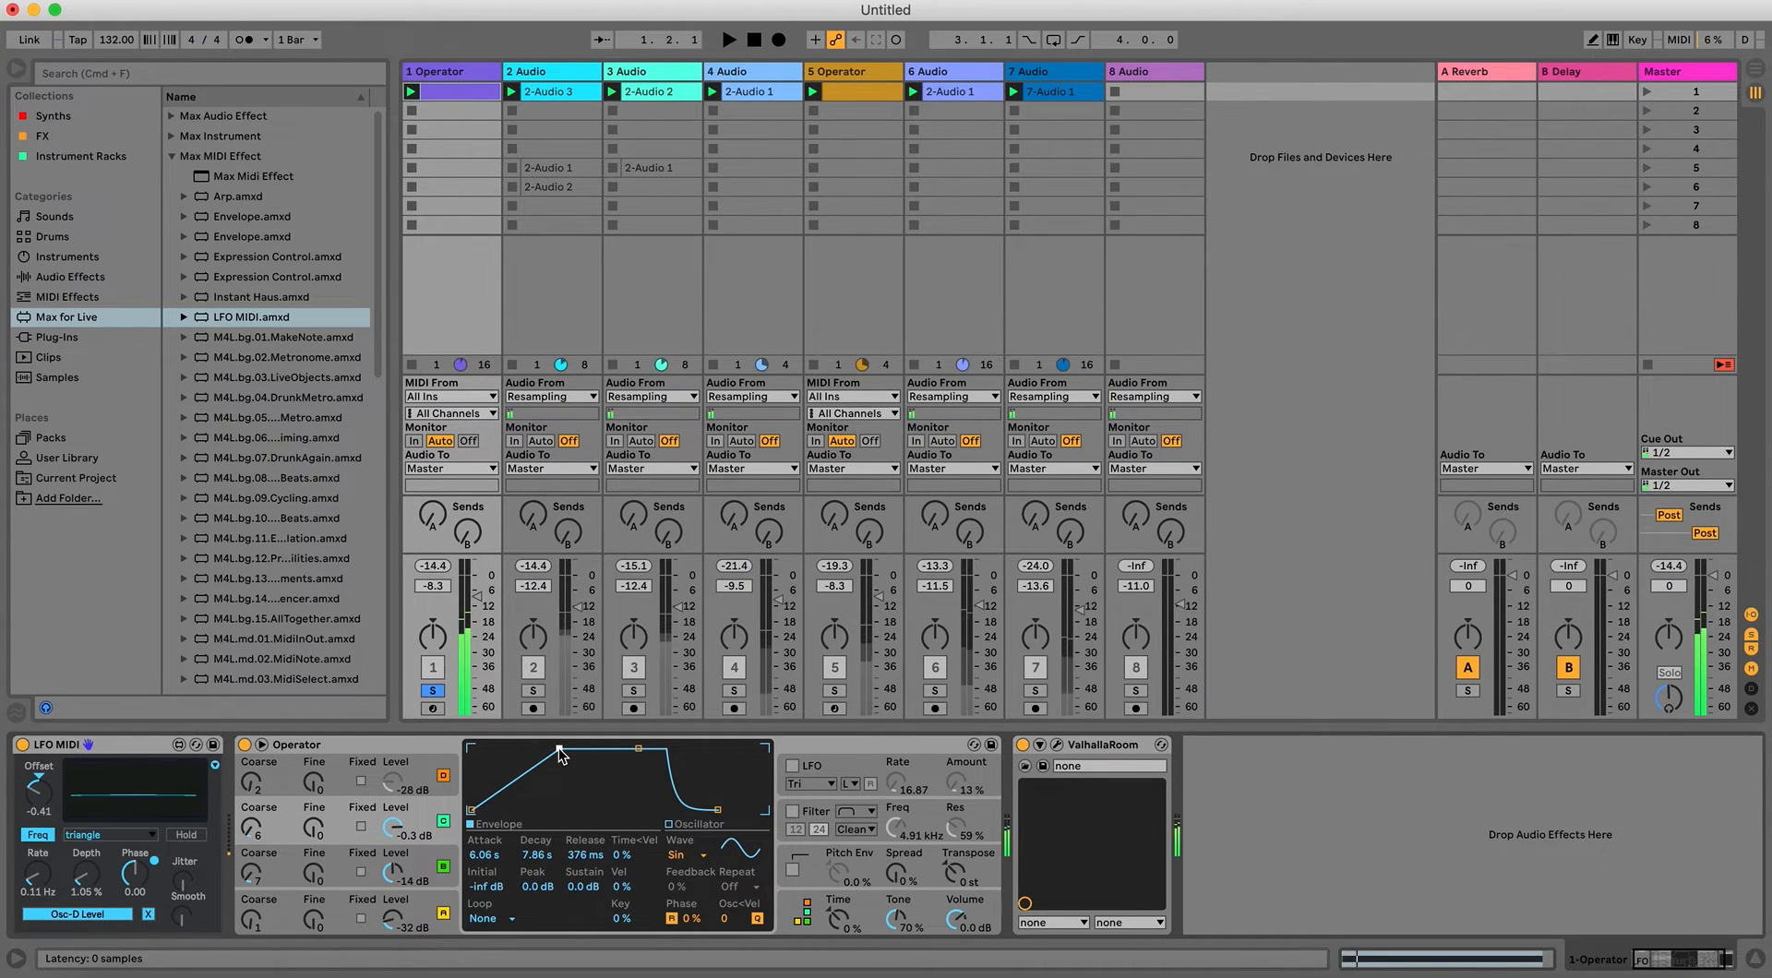
{"action": "key", "text": "space"}
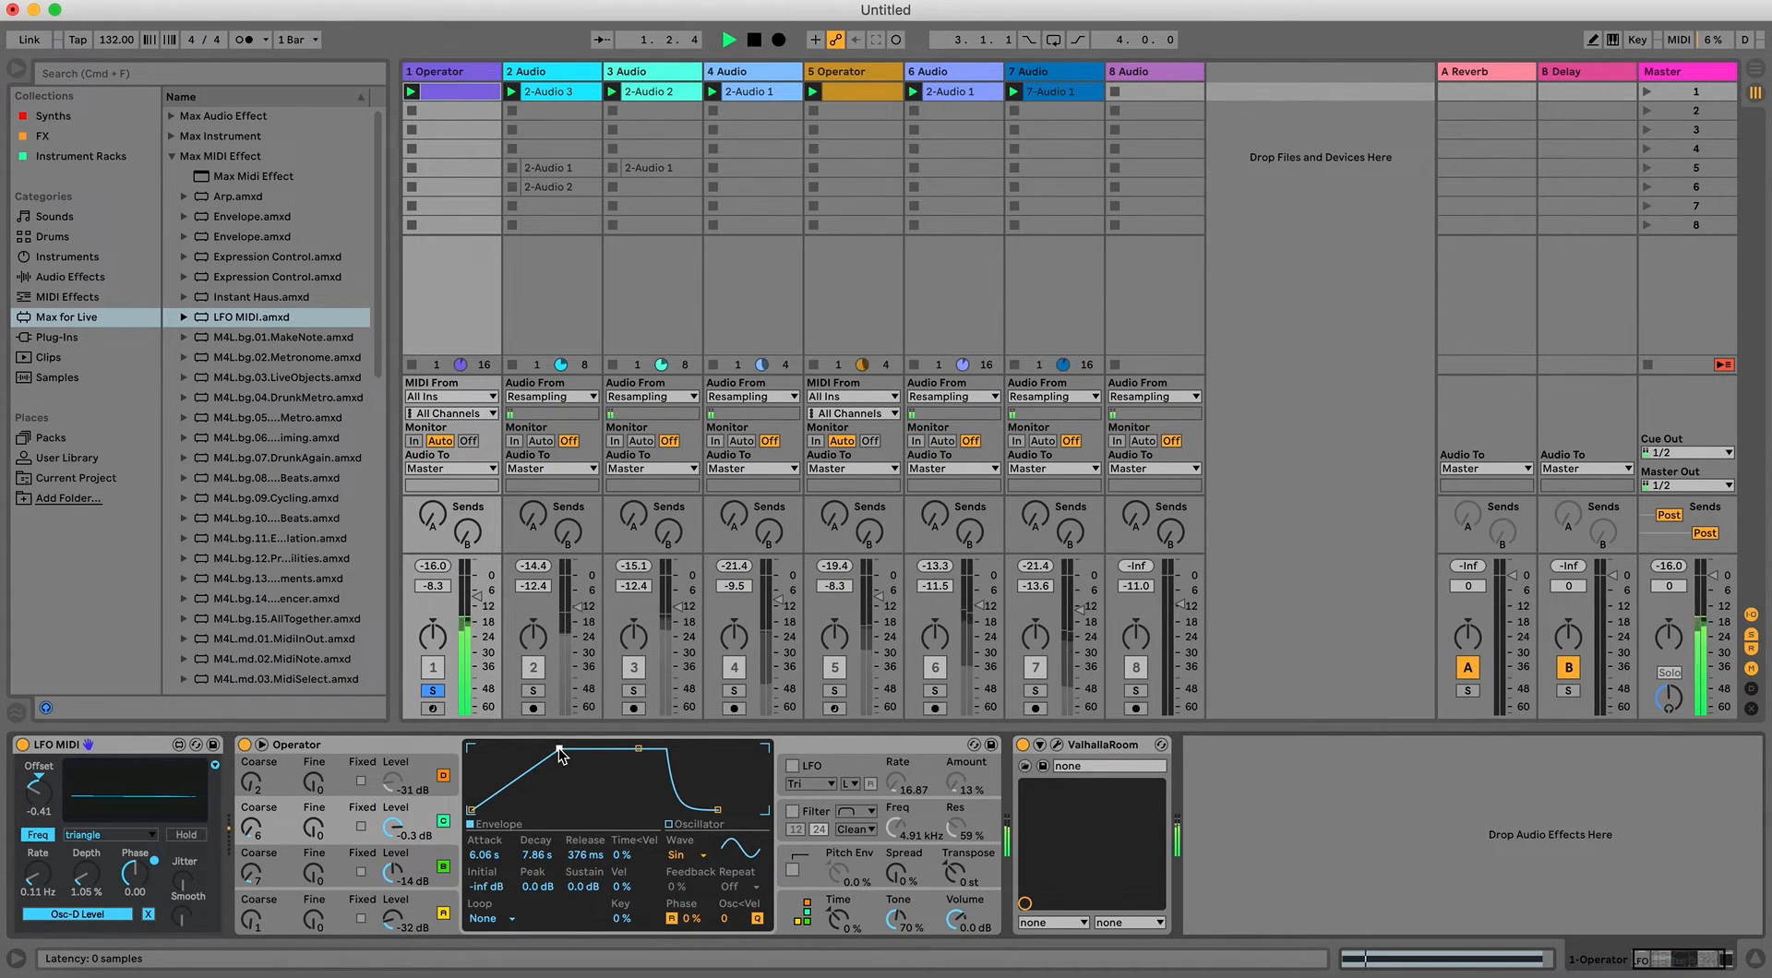
{"action": "key", "text": "space"}
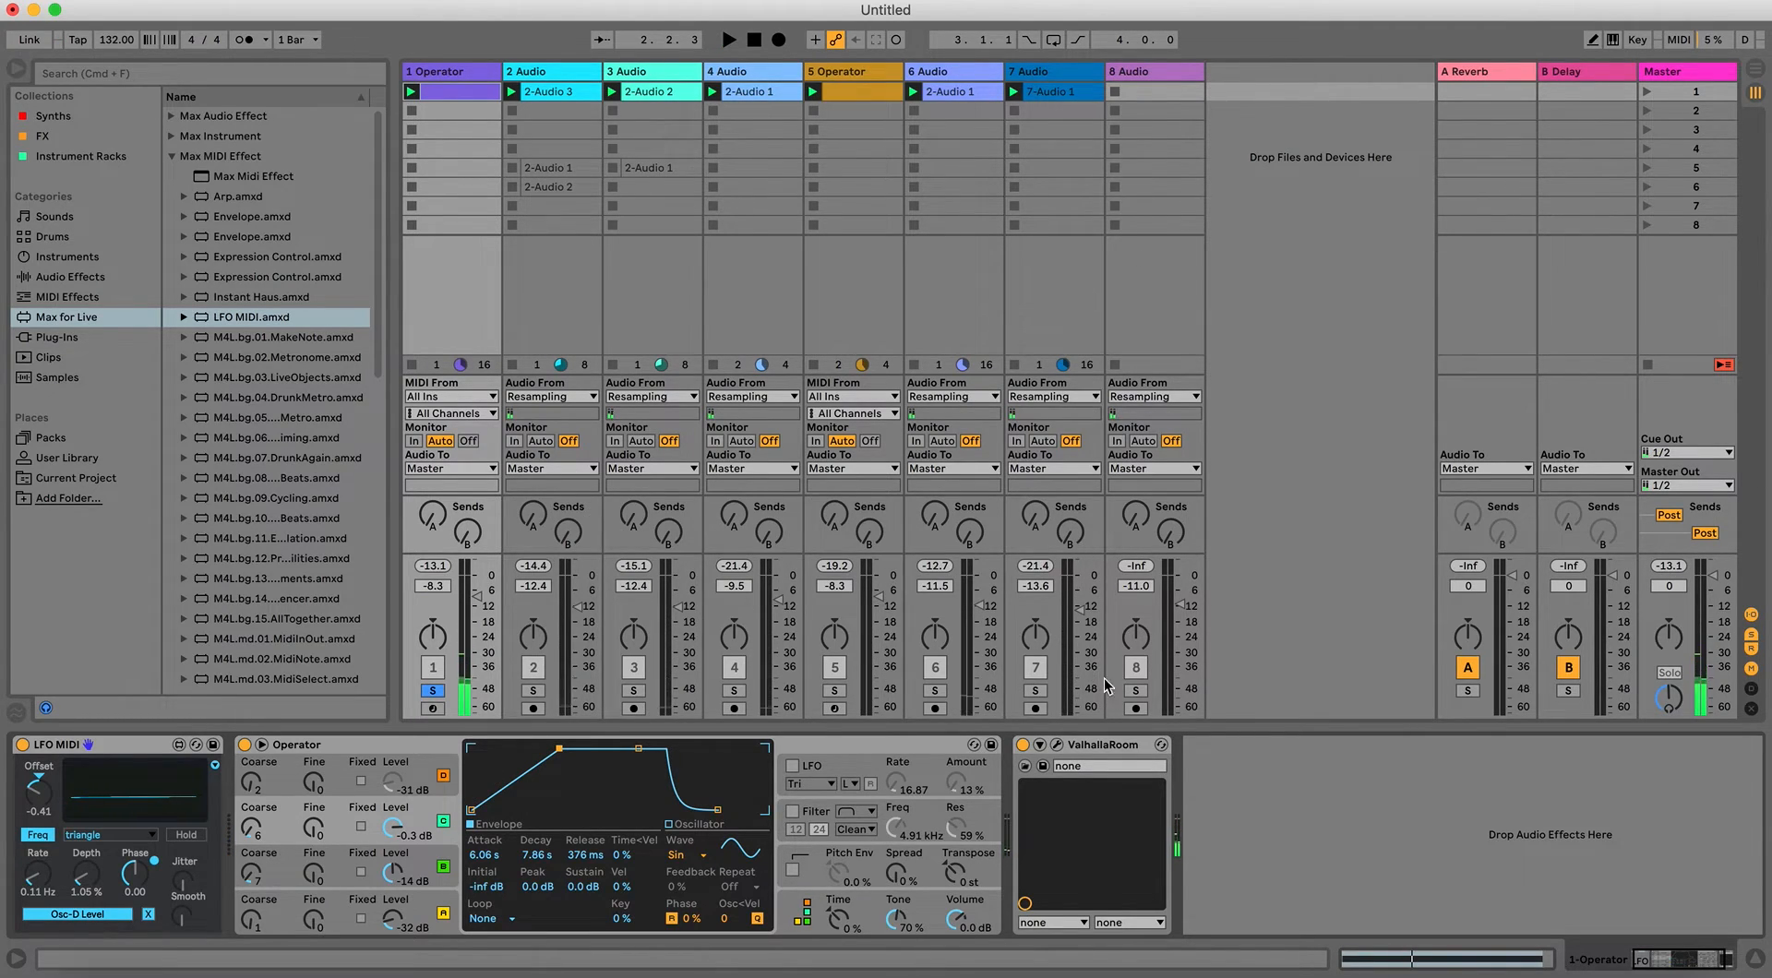
Arm track 8 for recording and move ValhallaRoom from track 1 to the start of track 8's device chain.
{"action": "left_click", "coordinate": [1135, 708]}
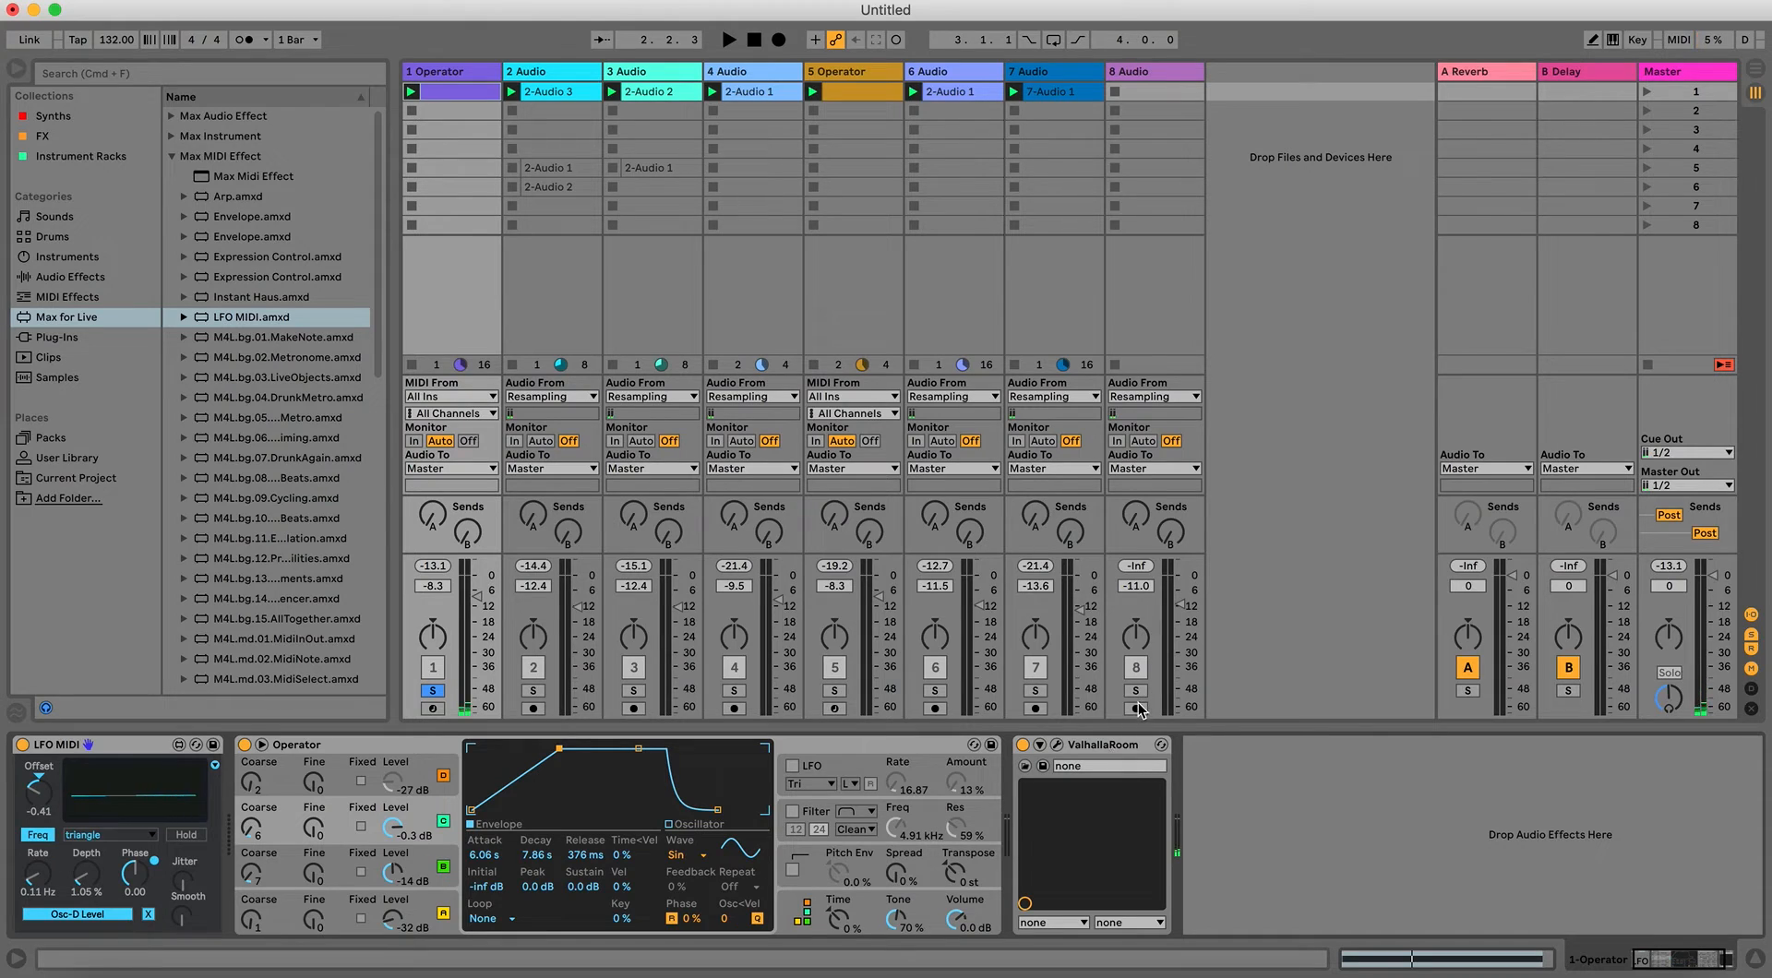
{"action": "left_click", "coordinate": [1142, 296]}
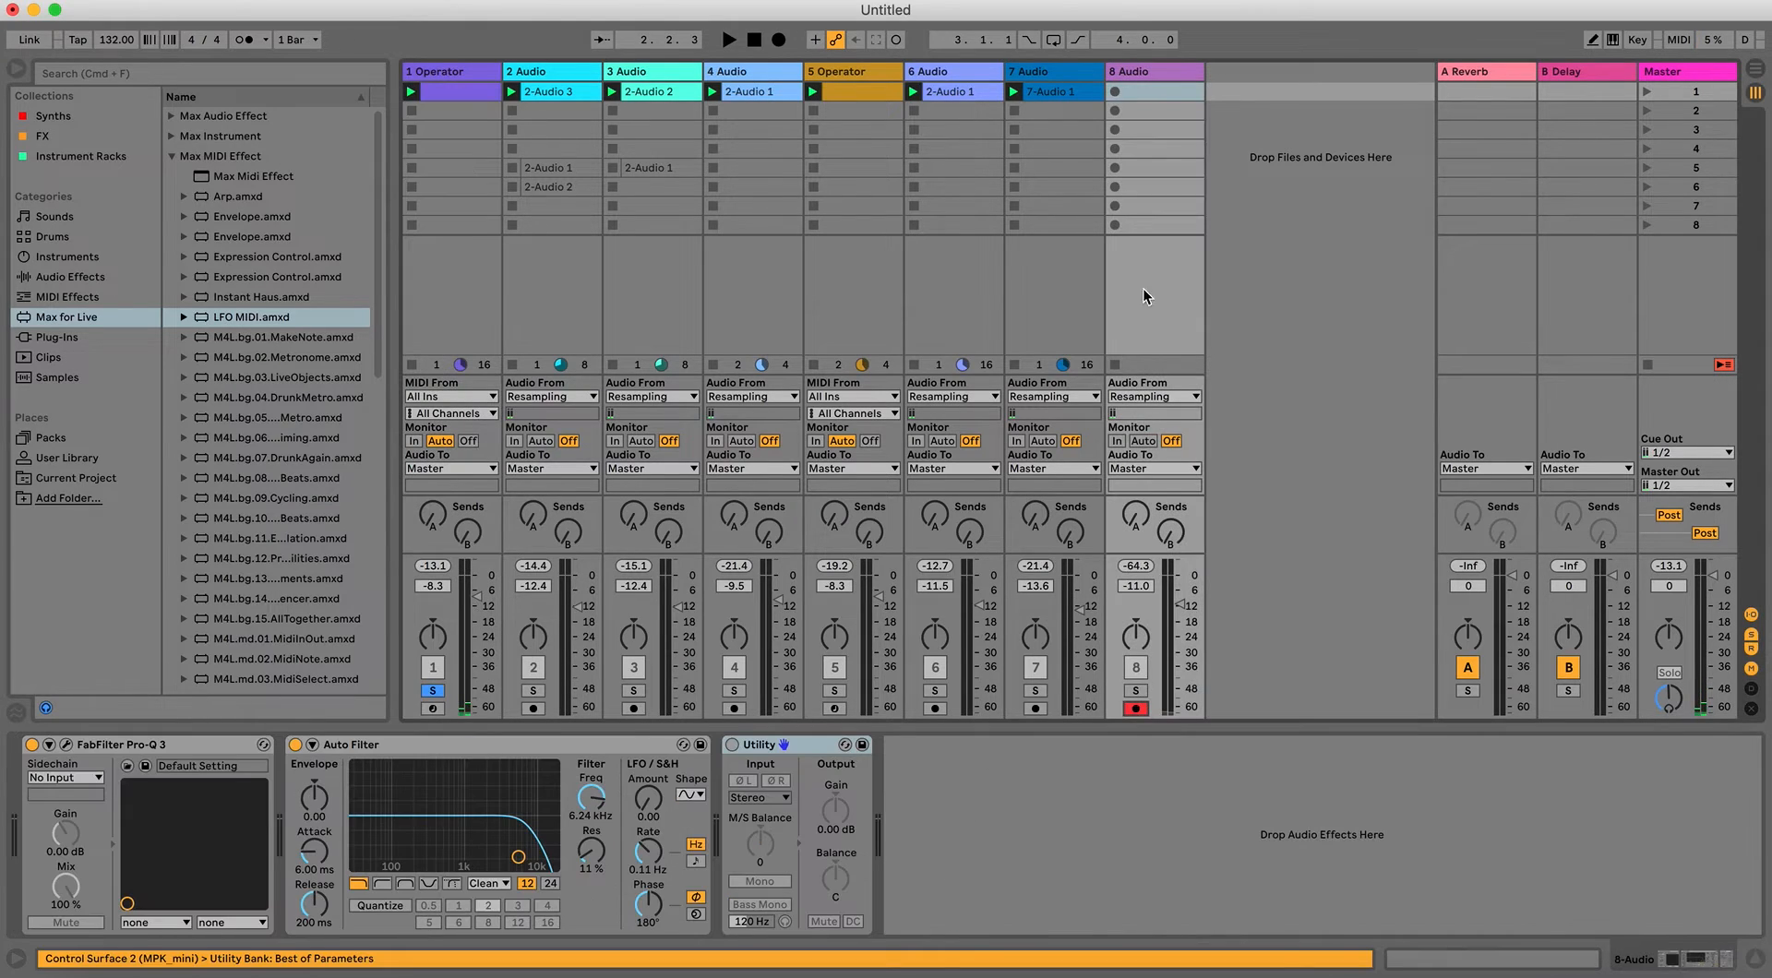
{"action": "left_click", "coordinate": [447, 73]}
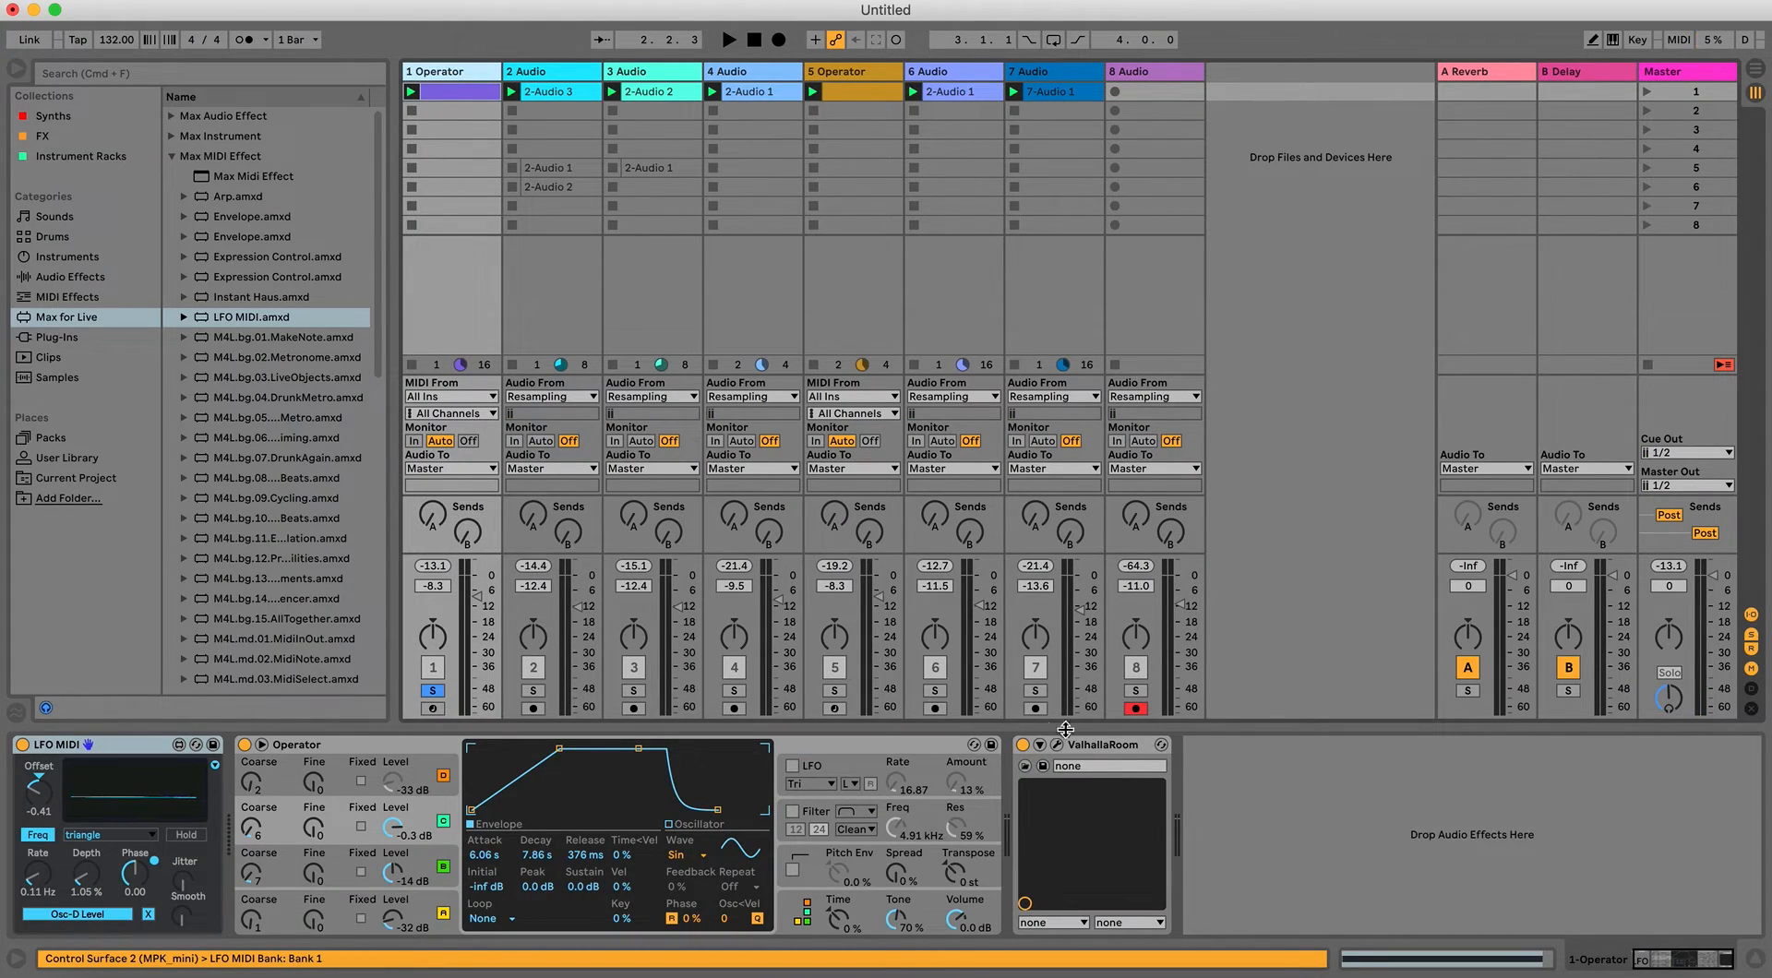
{"action": "left_click", "coordinate": [1087, 749]}
{"action": "left_click", "coordinate": [1150, 72]}
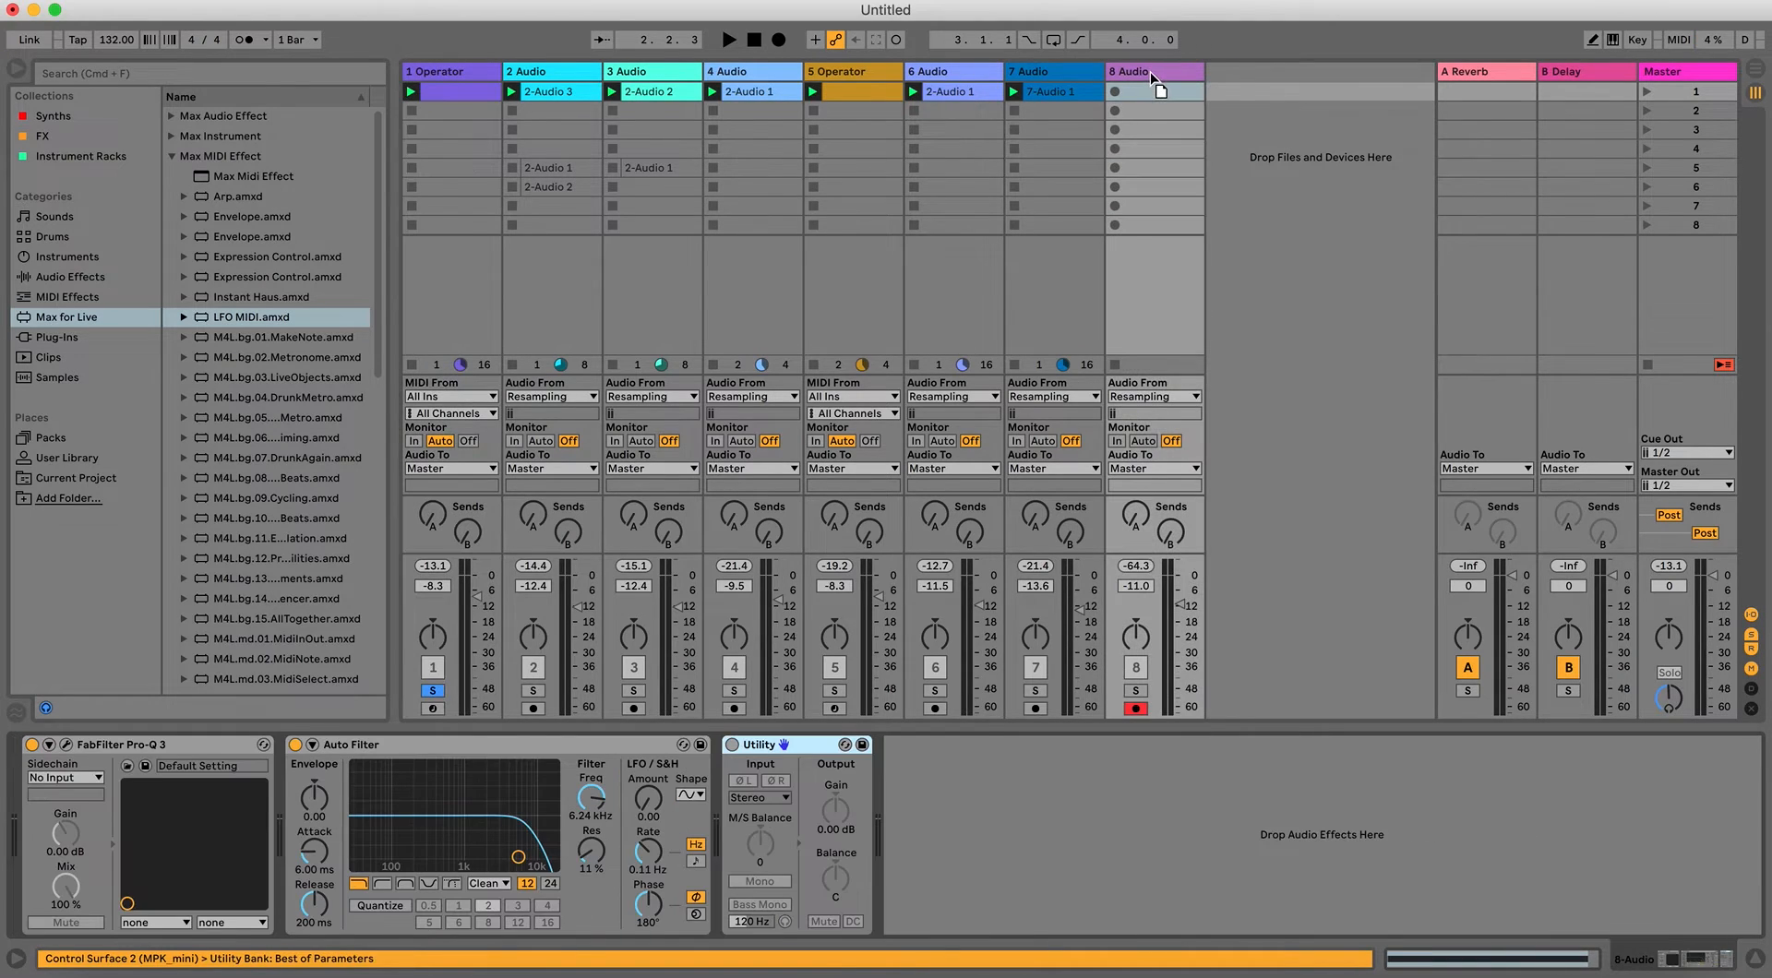
{"action": "left_click_drag", "start_coordinate": [590, 707], "coordinate": [52, 801]}
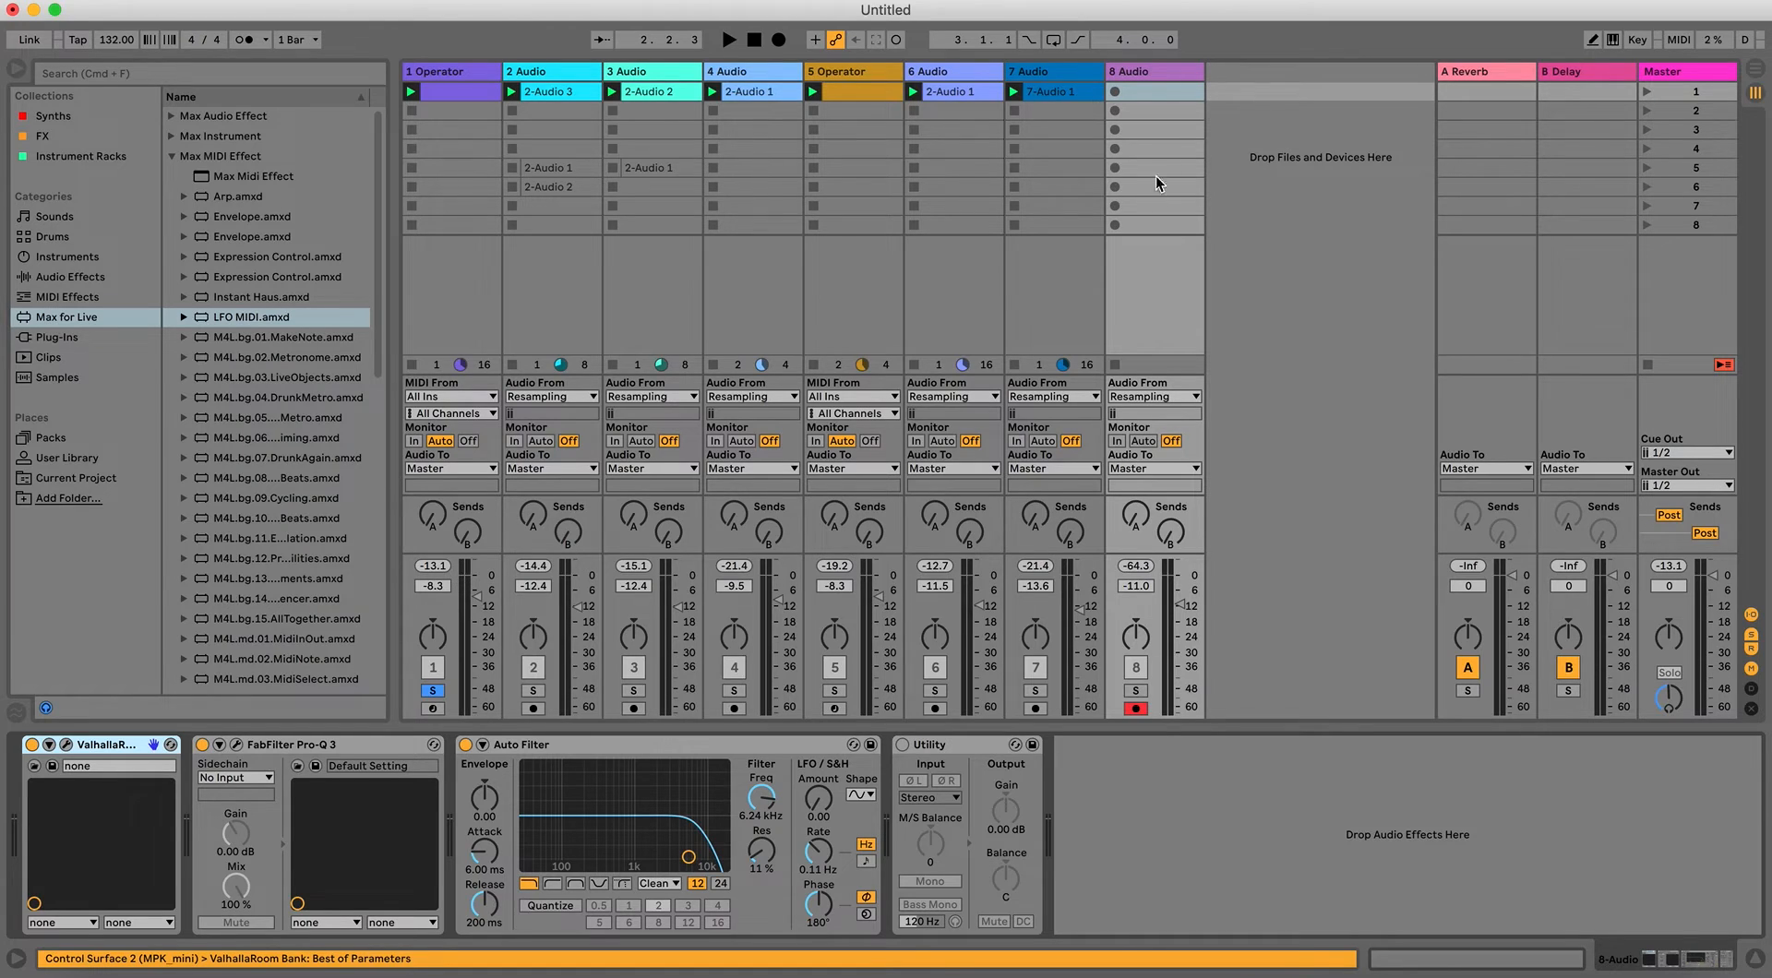
Resample track 1 into a four-bar clip in track 8's first slot and raise the clip's gain to 17.2 dB.
{"action": "left_click", "coordinate": [1123, 92]}
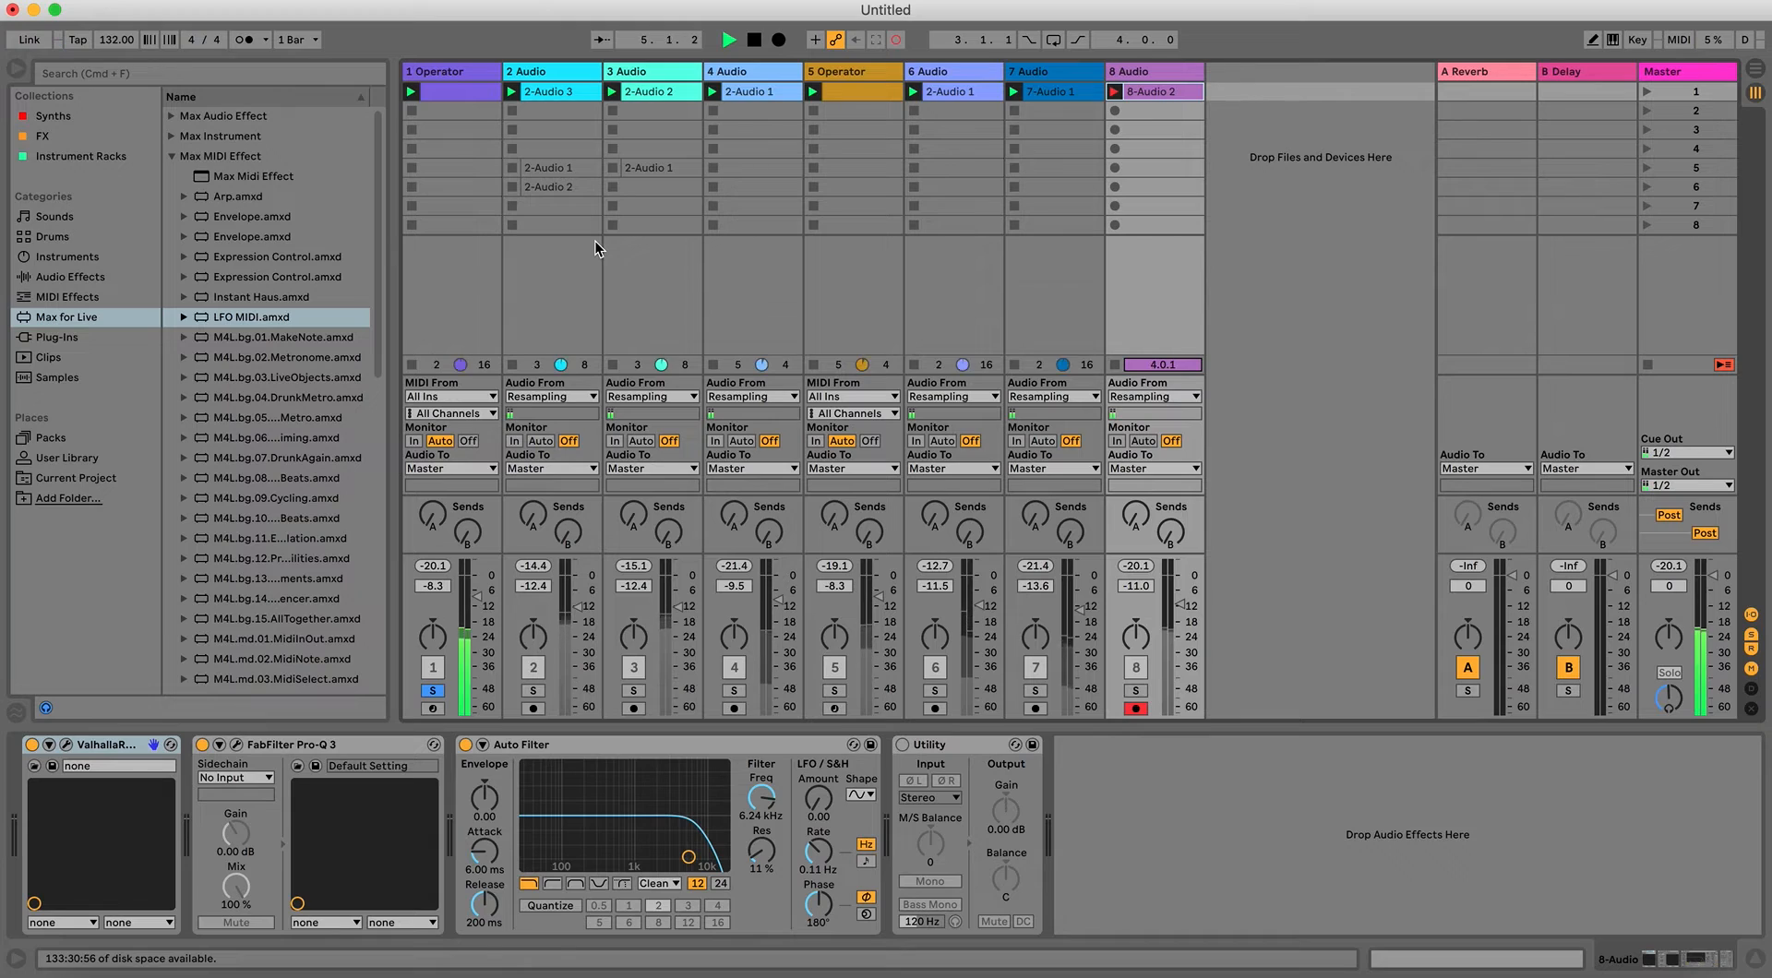
{"action": "key", "text": "space"}
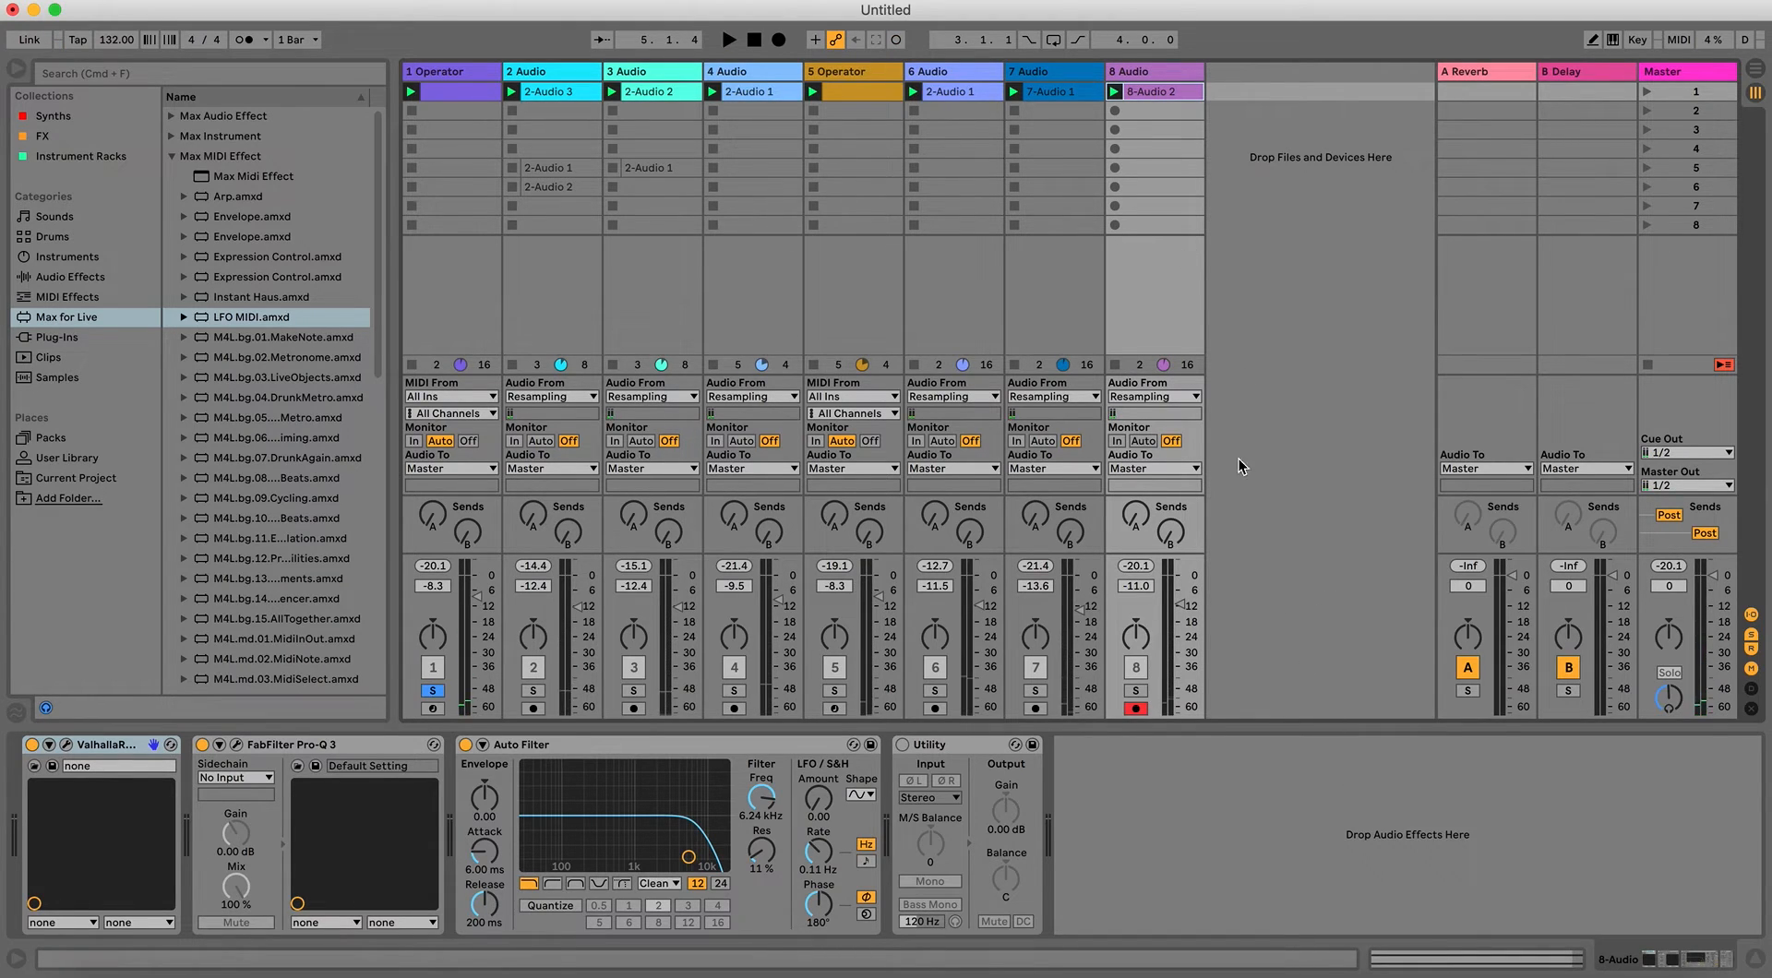
{"action": "key", "text": "shift+Tab"}
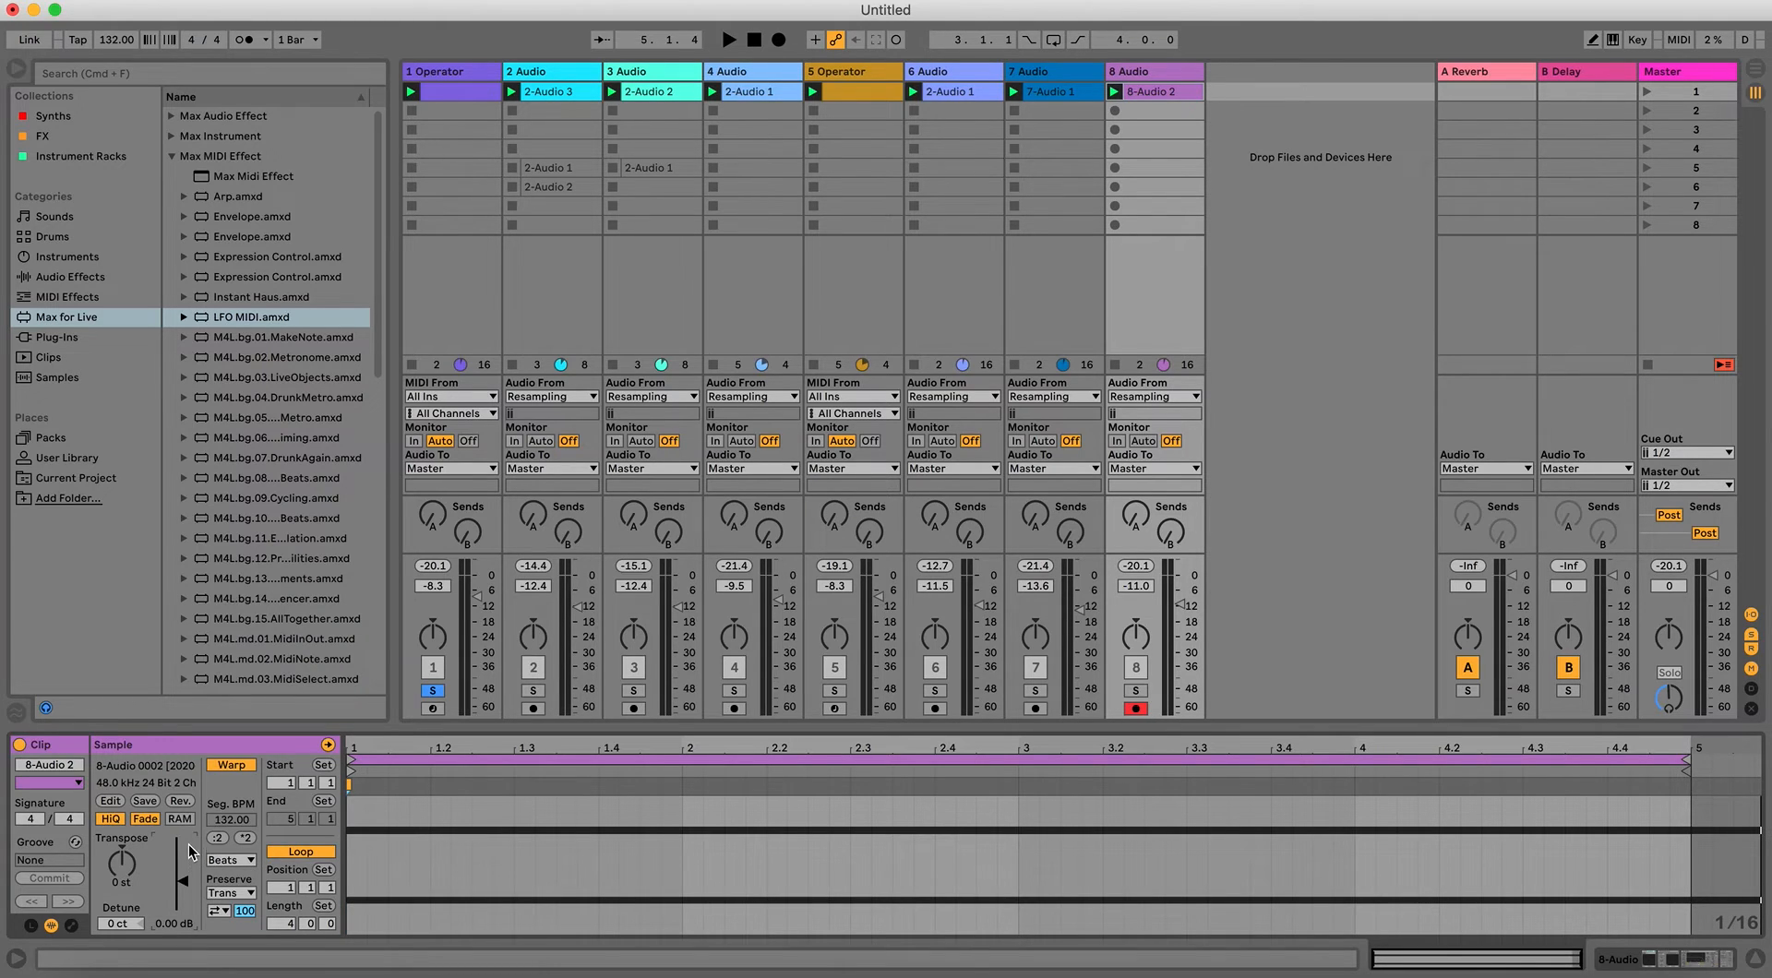
{"action": "left_click_drag", "start_coordinate": [187, 849], "coordinate": [187, 824]}
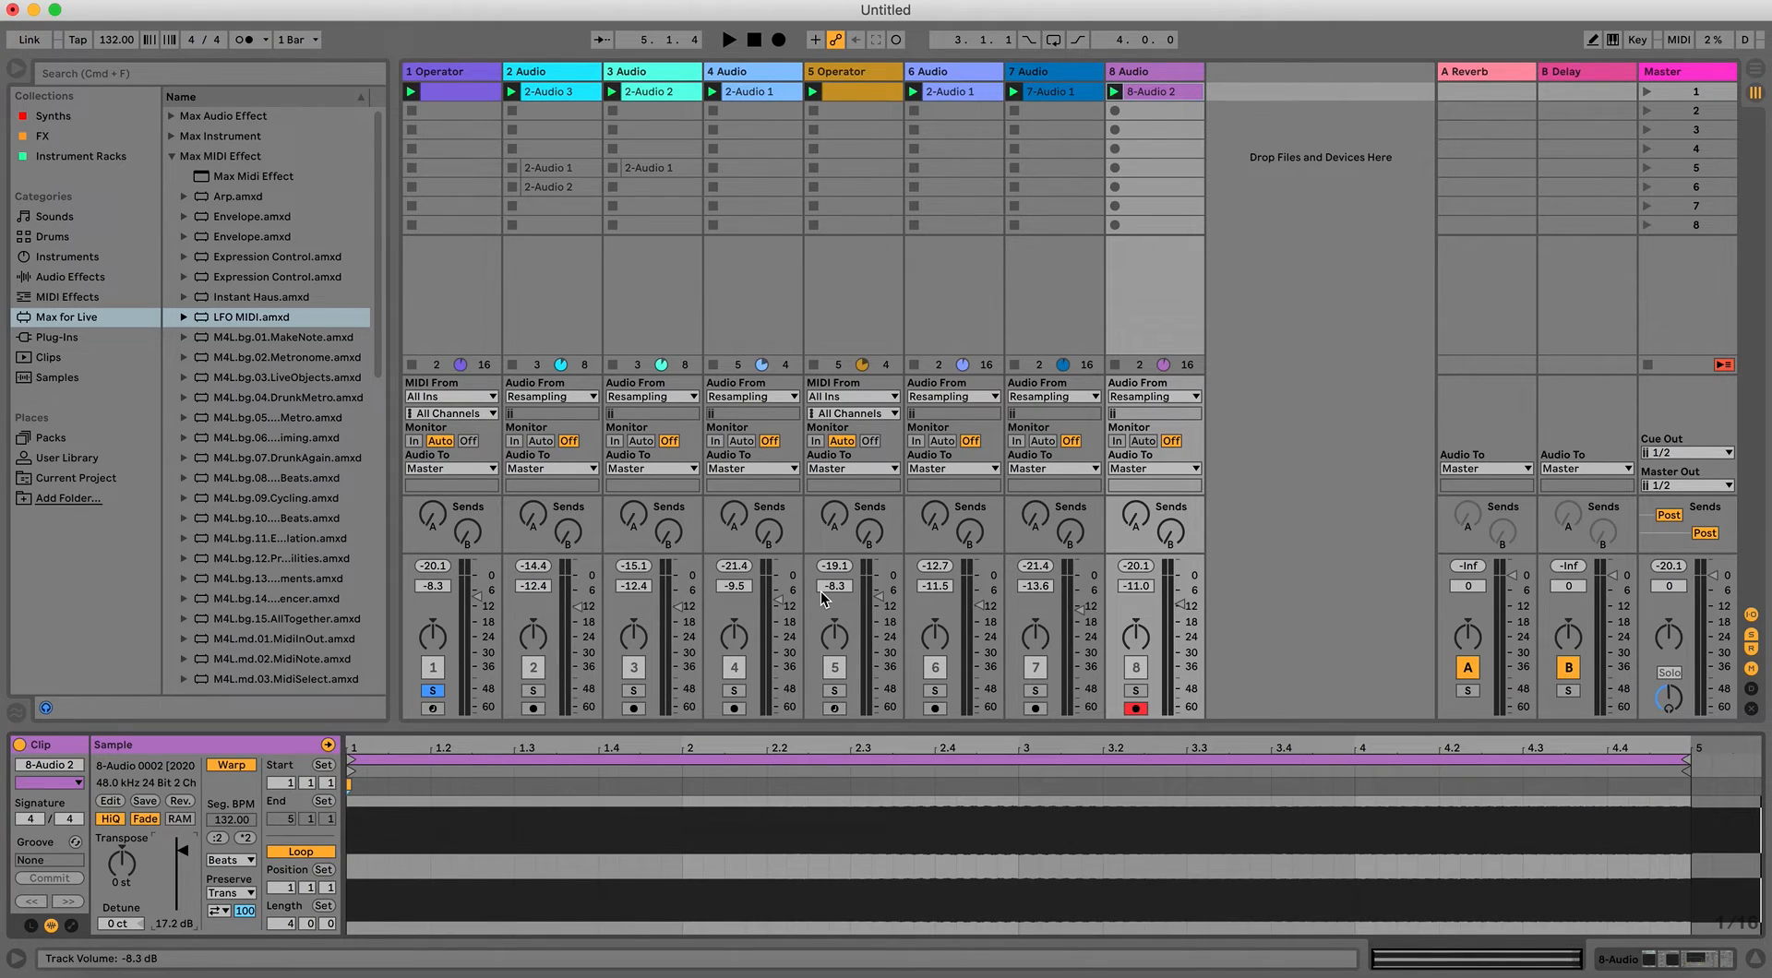
Show track 8's device chain and take track 1 out of solo.
{"action": "left_click", "coordinate": [1156, 72]}
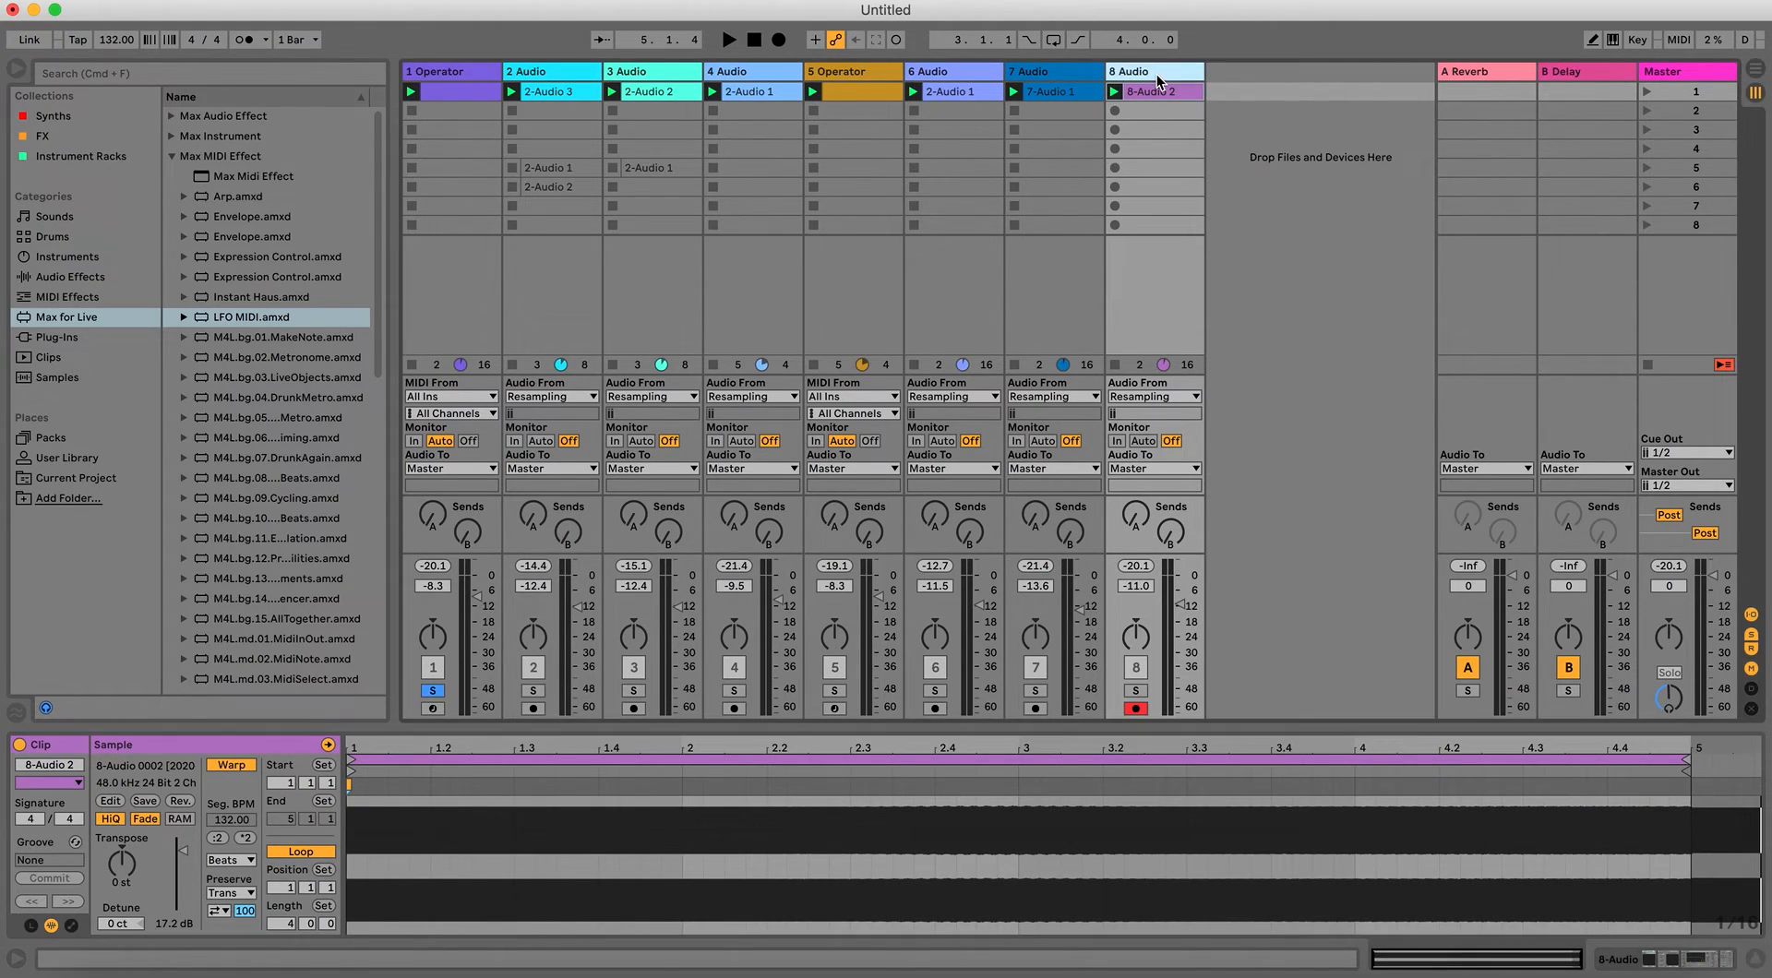
{"action": "left_click", "coordinate": [1658, 961]}
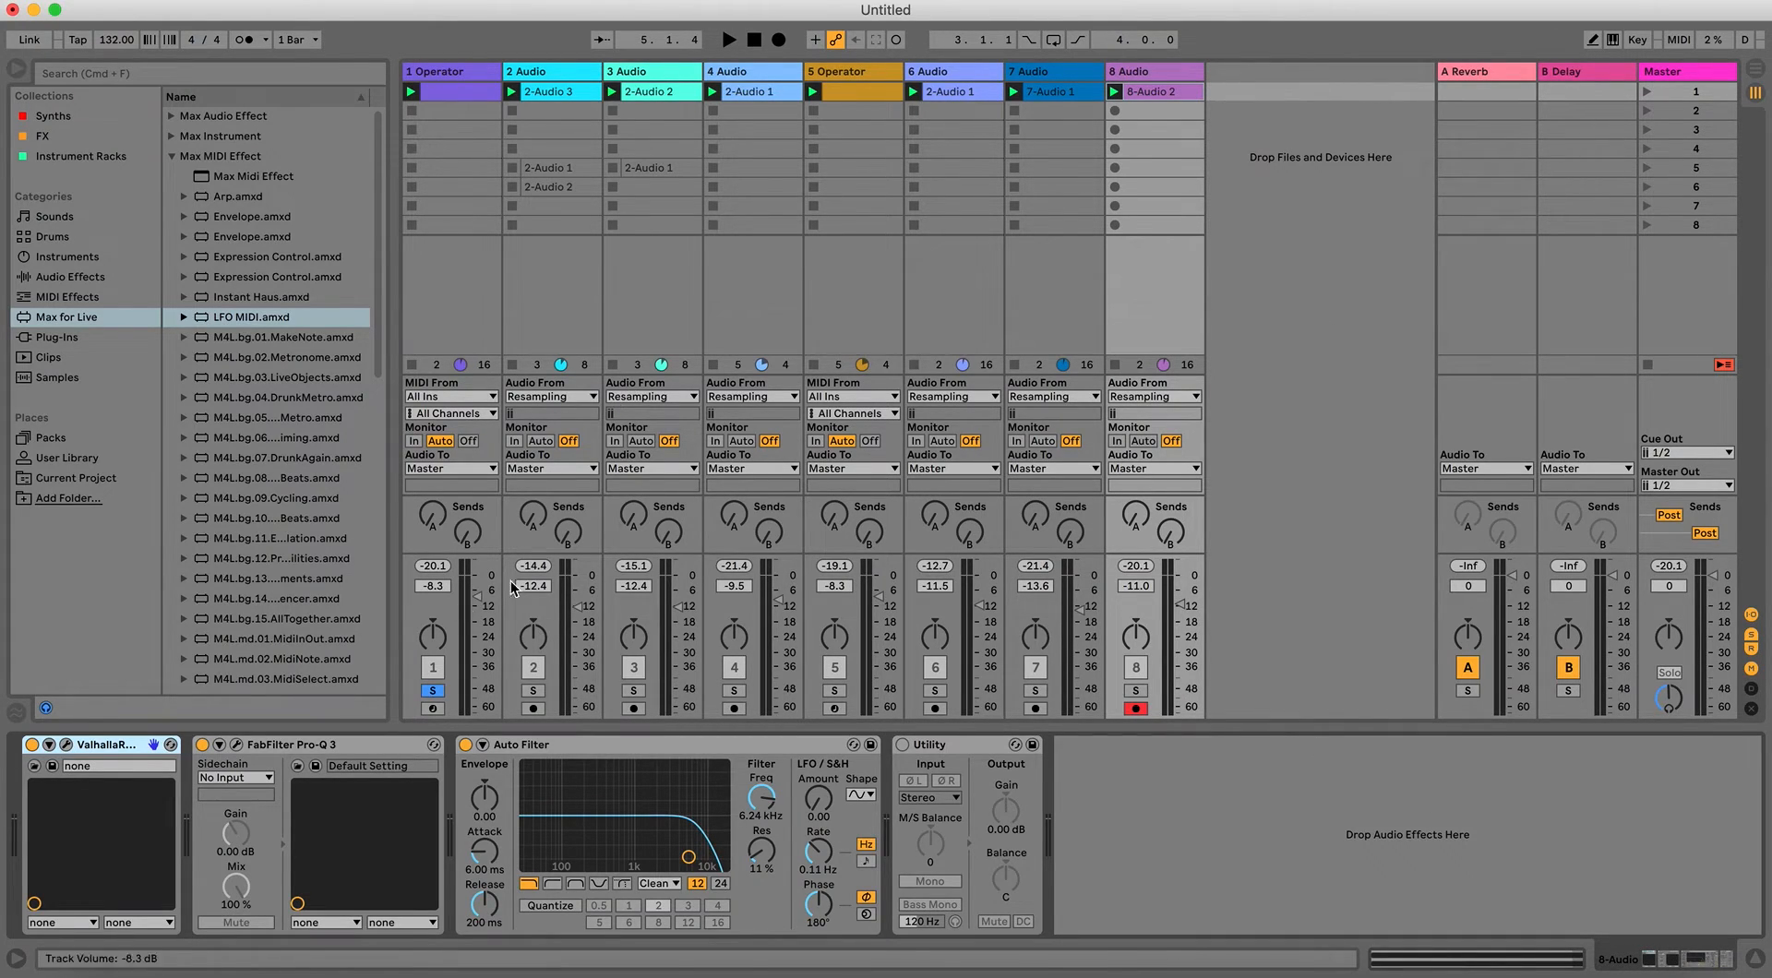
{"action": "left_click", "coordinate": [431, 692]}
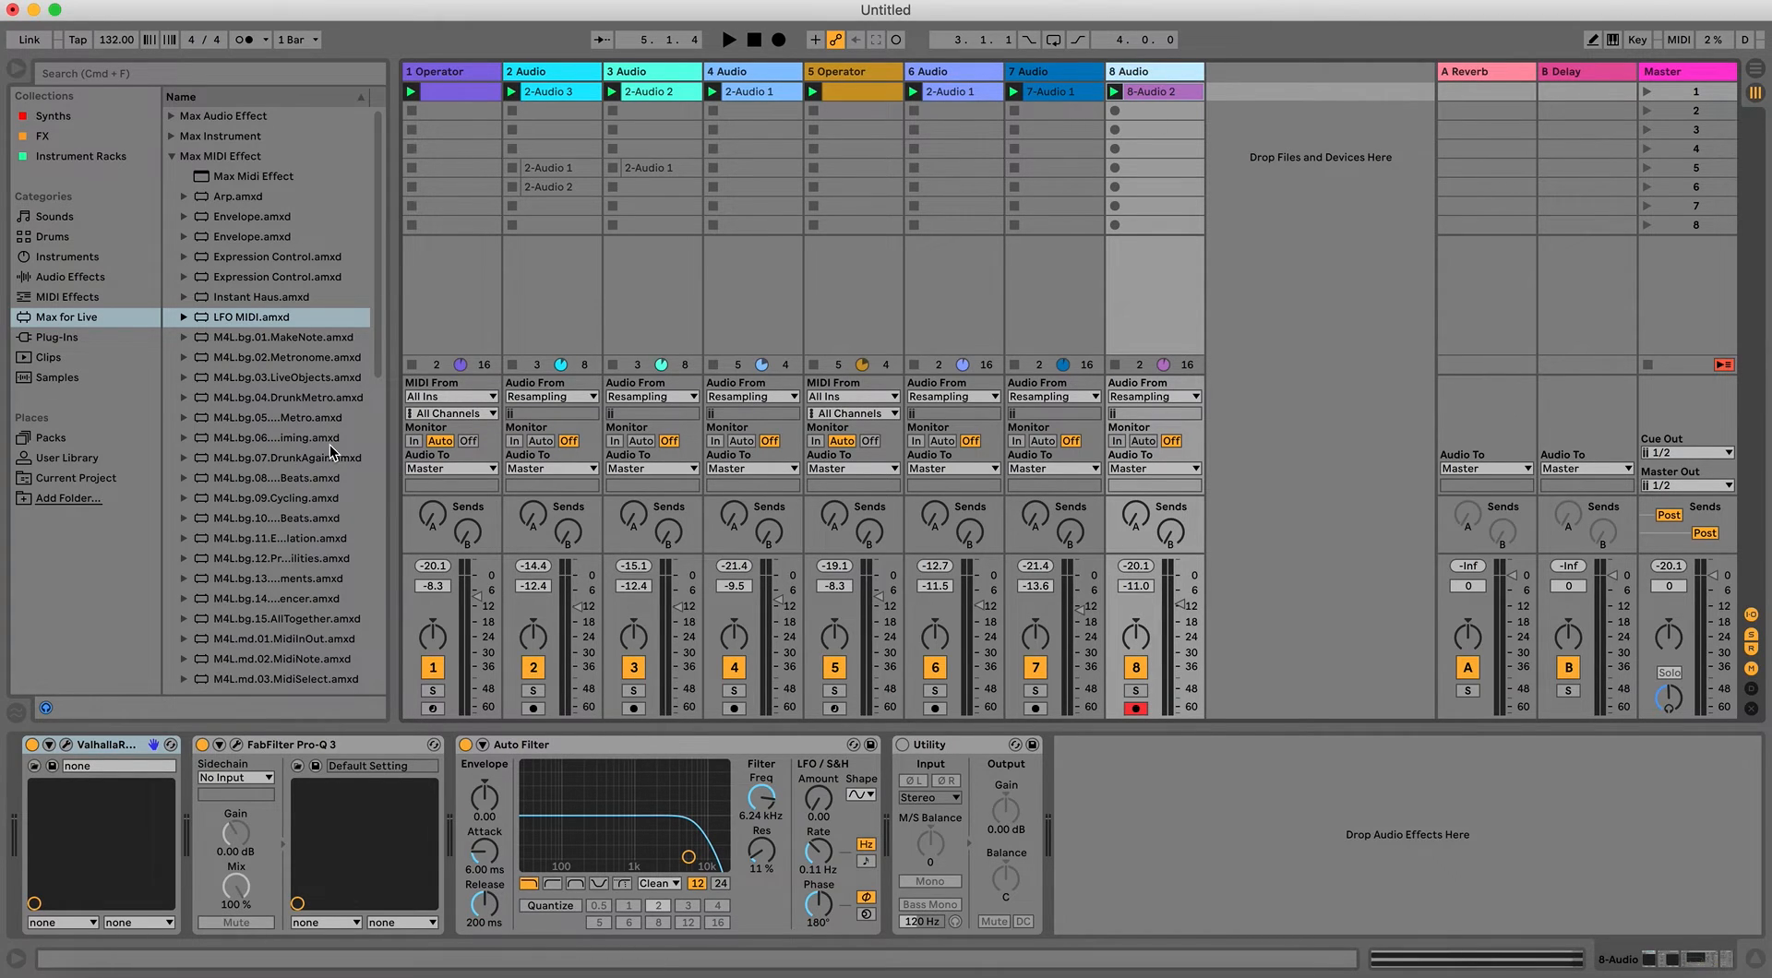
{"action": "left_click", "coordinate": [62, 746]}
{"action": "left_click", "coordinate": [504, 179]}
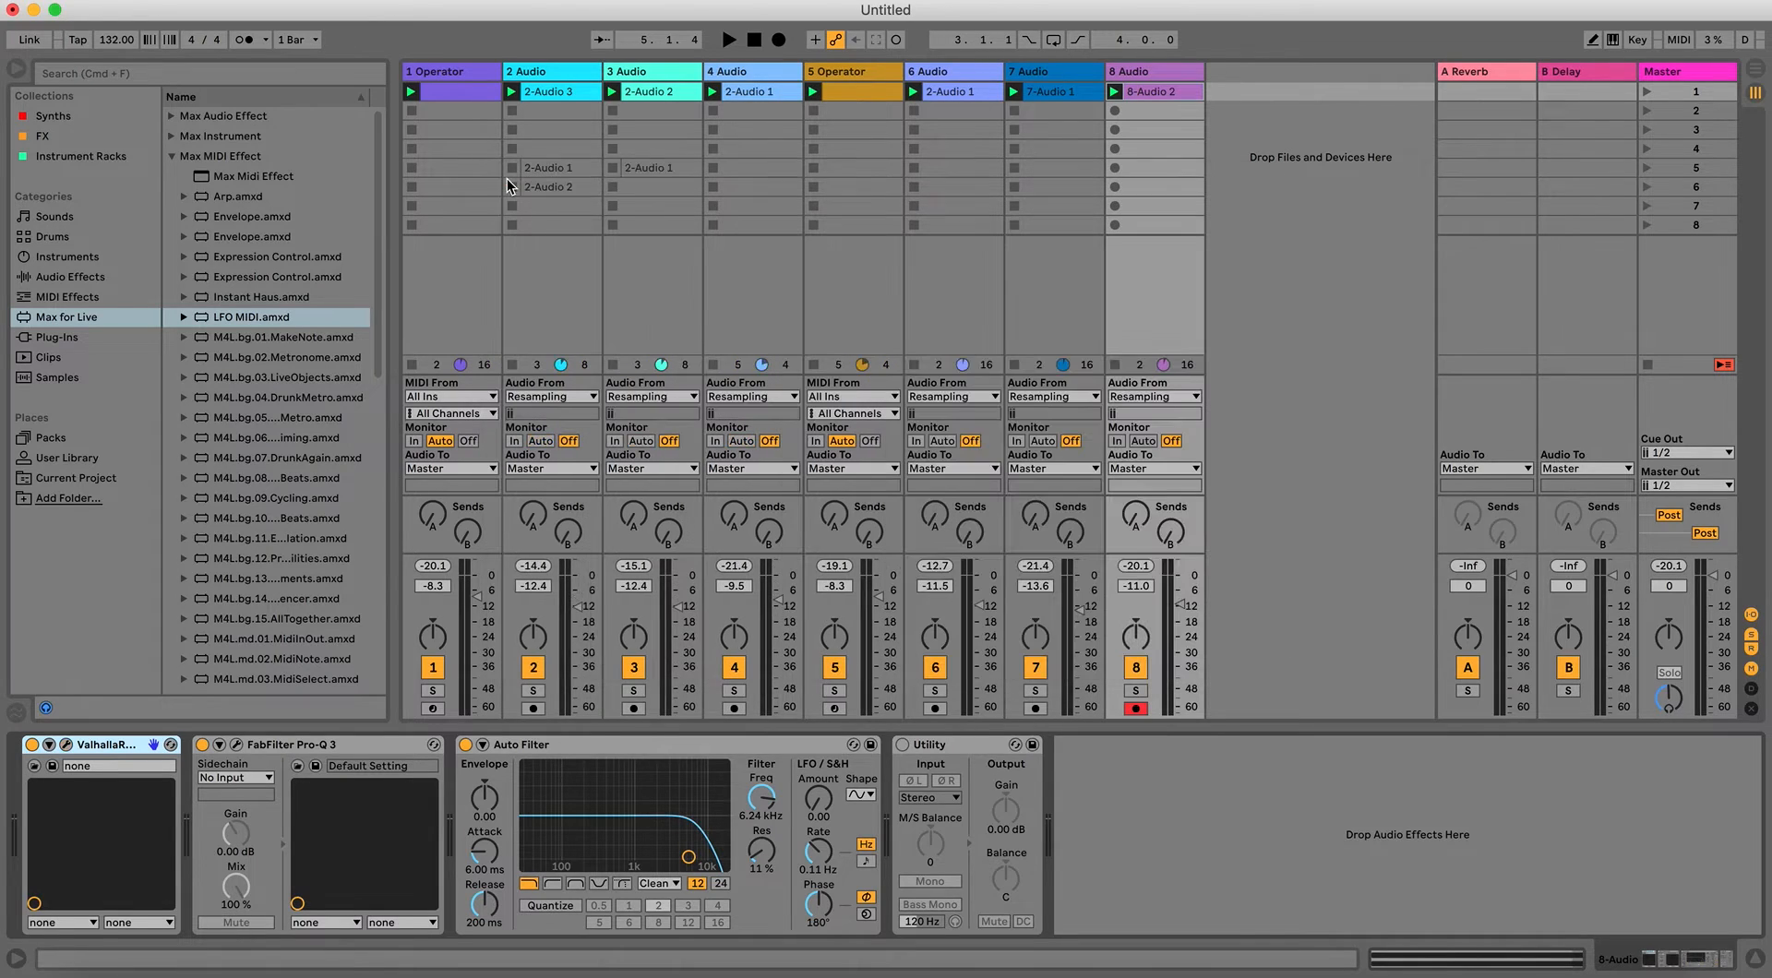
Audition track 8 in solo, lower its volume to -34.0 dB, and return to the full mix.
{"action": "left_click", "coordinate": [1132, 672]}
{"action": "left_click", "coordinate": [1137, 690]}
{"action": "key", "text": "space"}
{"action": "left_click_drag", "start_coordinate": [1180, 604], "coordinate": [1179, 637]}
{"action": "key", "text": "space"}
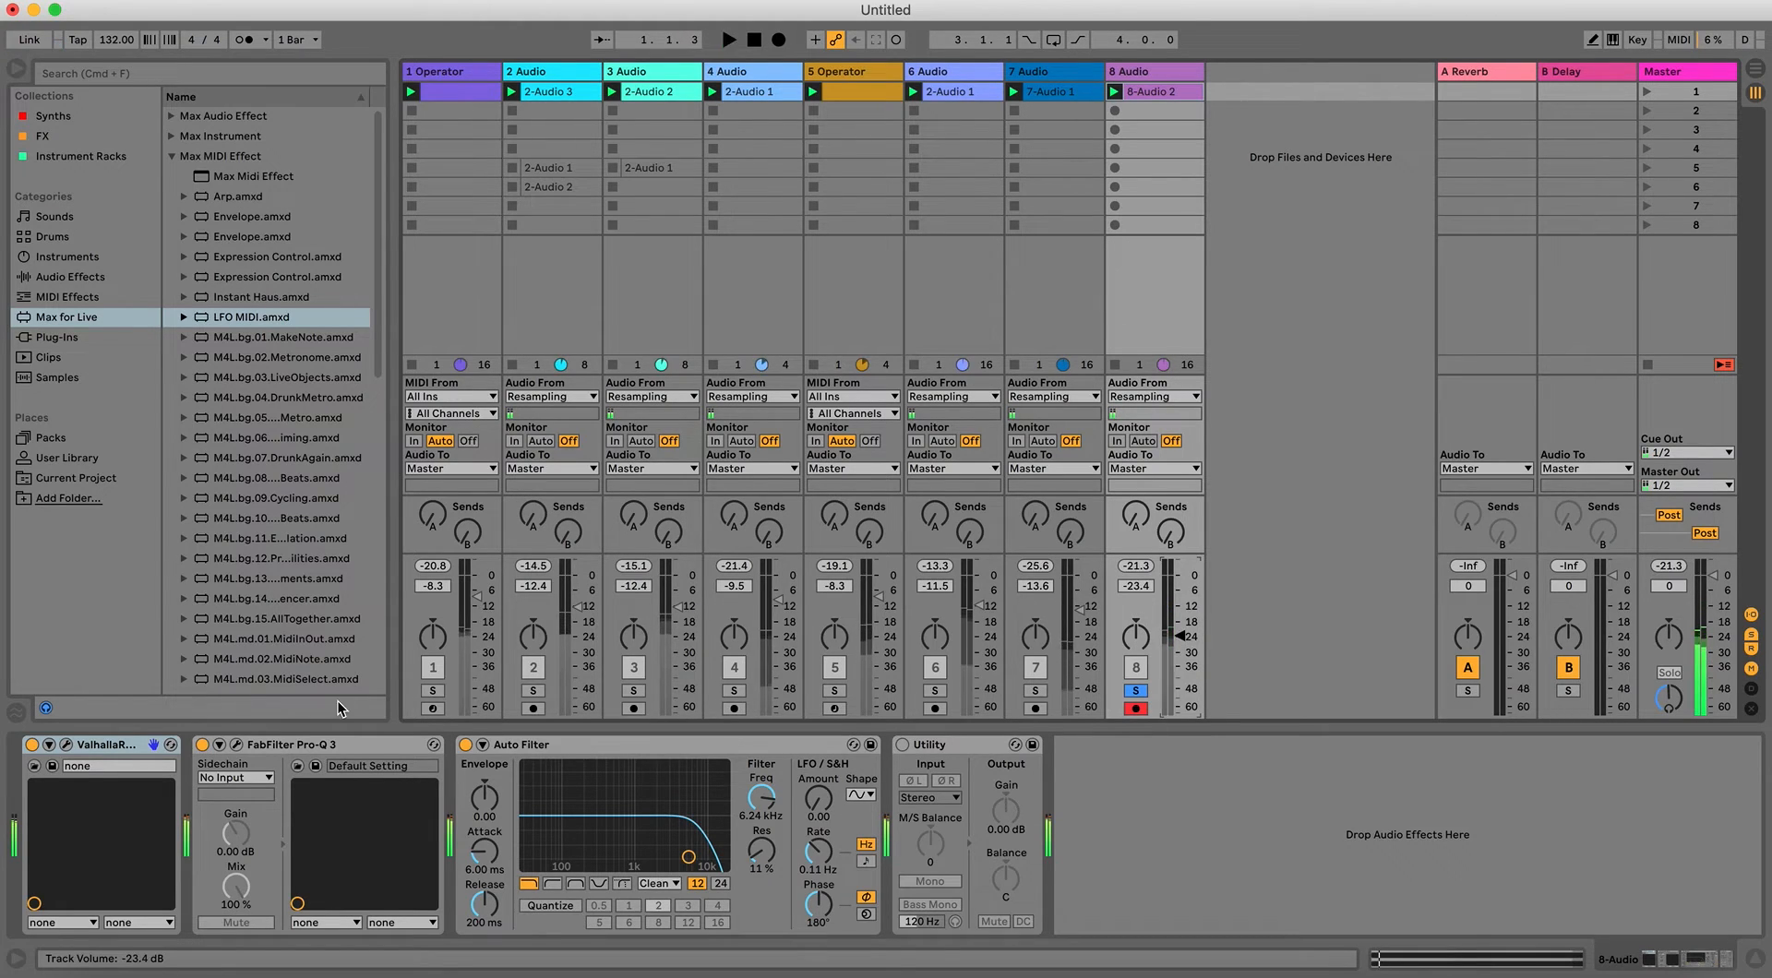
{"action": "key", "text": "space"}
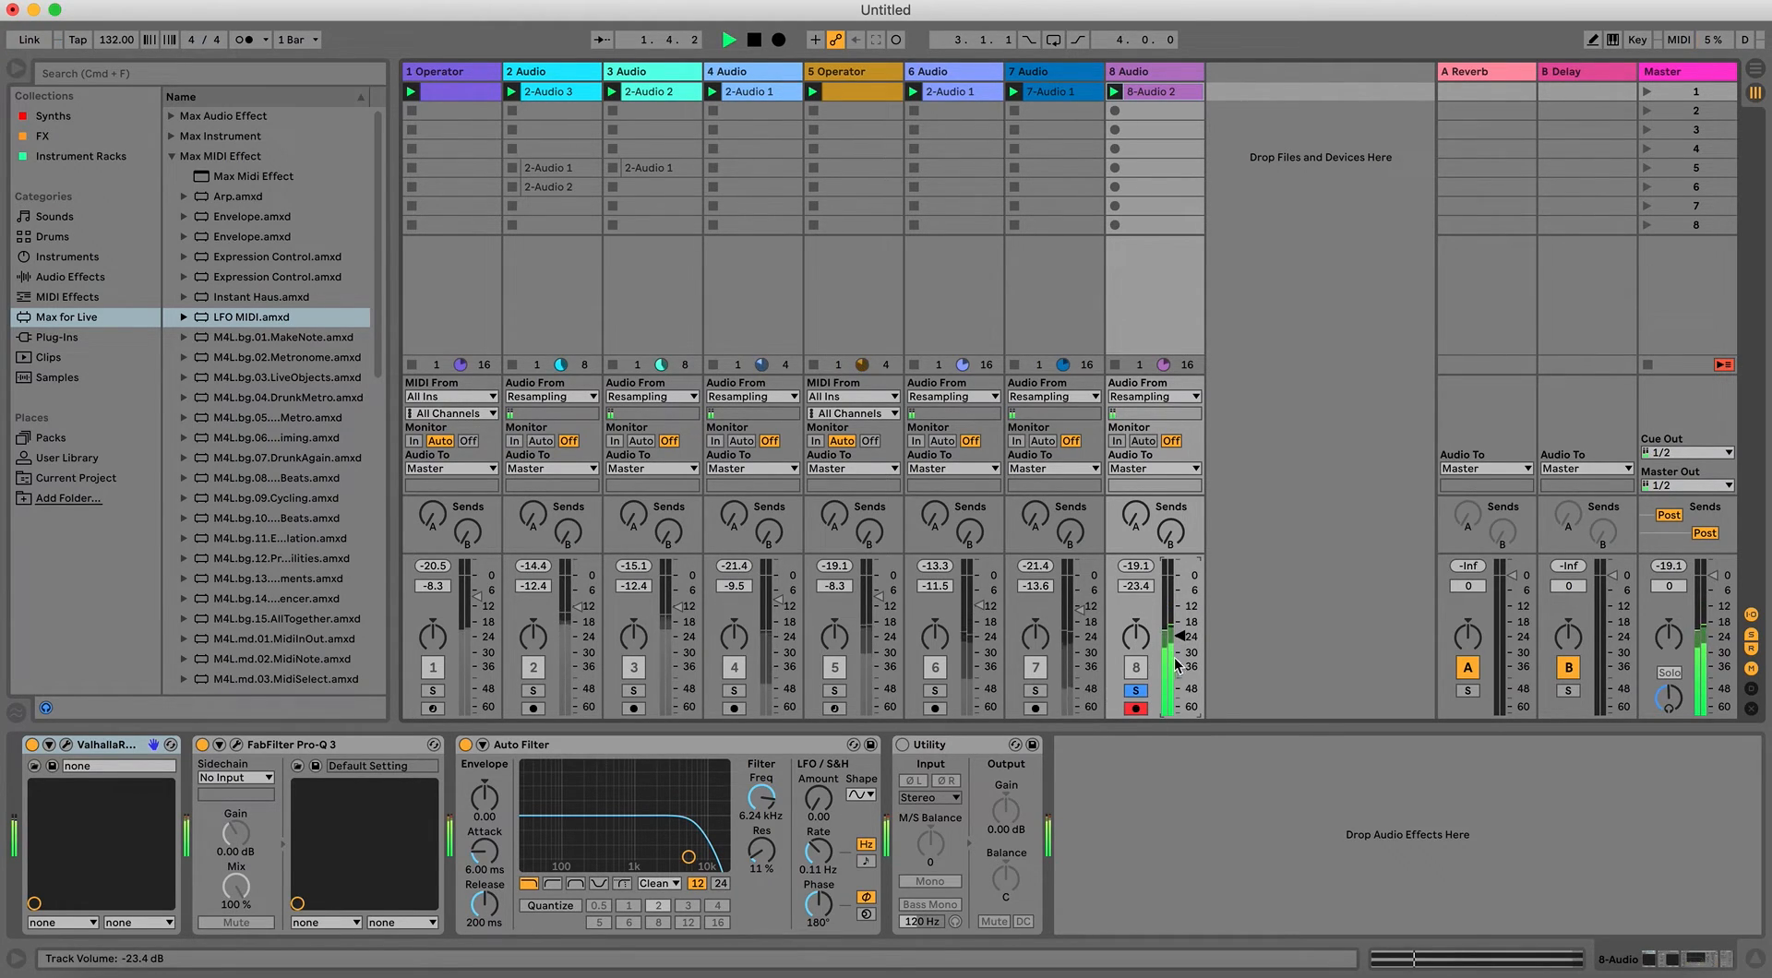
{"action": "left_click", "coordinate": [1138, 691]}
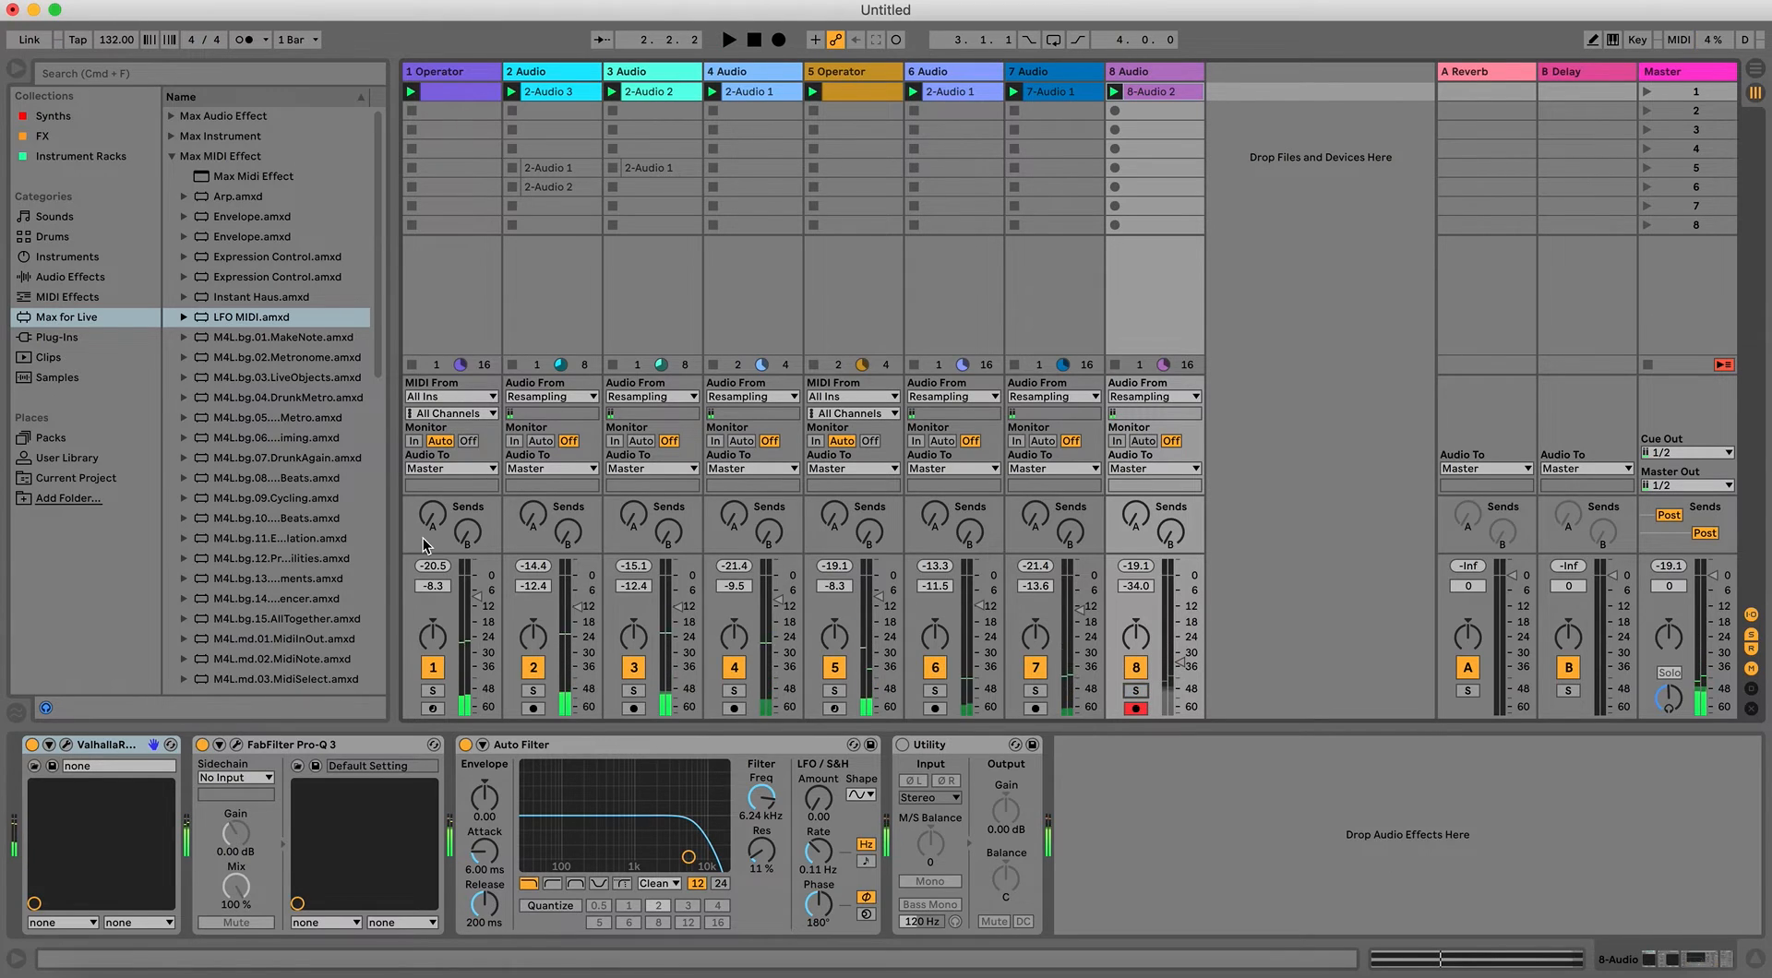
Deactivate track 1, set track 8's volume to -32.0 dB against the full mix, and solo track 8.
{"action": "left_click", "coordinate": [433, 667]}
{"action": "key", "text": "space"}
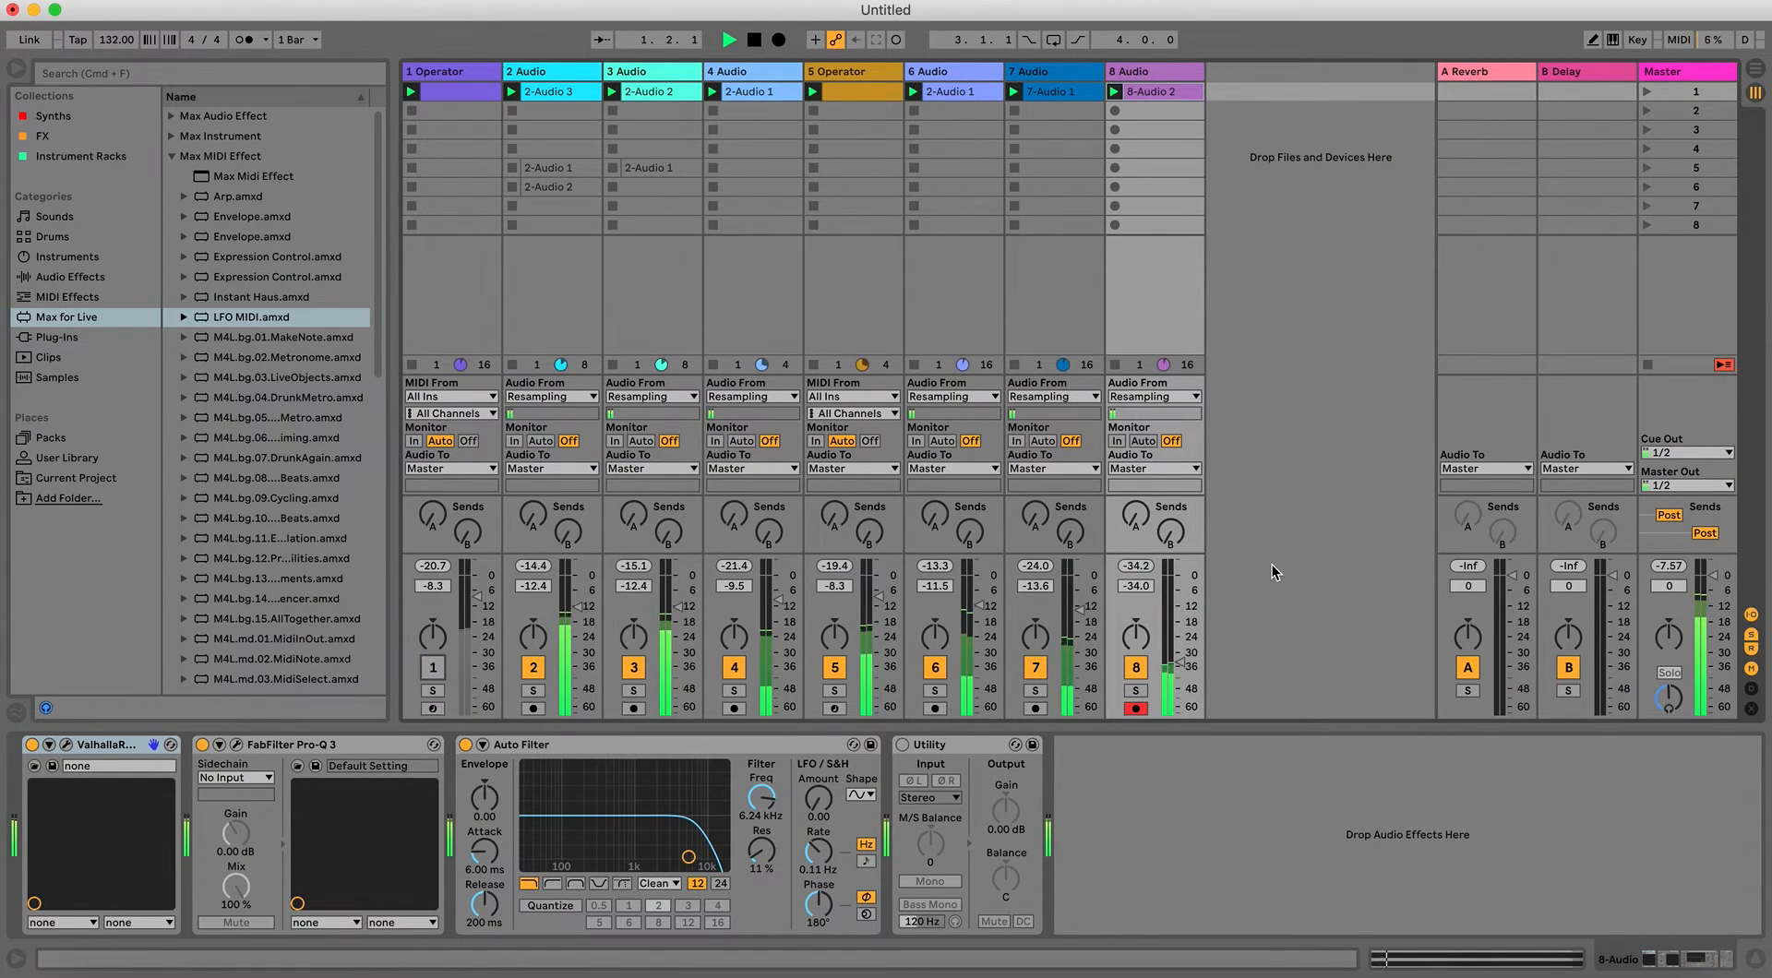
{"action": "mouse_move", "coordinate": [1177, 663]}
{"action": "left_mouse_down"}
{"action": "mouse_move", "coordinate": [1180, 635]}
{"action": "mouse_move", "coordinate": [1179, 657]}
{"action": "left_mouse_up"}
{"action": "left_click", "coordinate": [1136, 691]}
{"action": "key", "text": "space"}
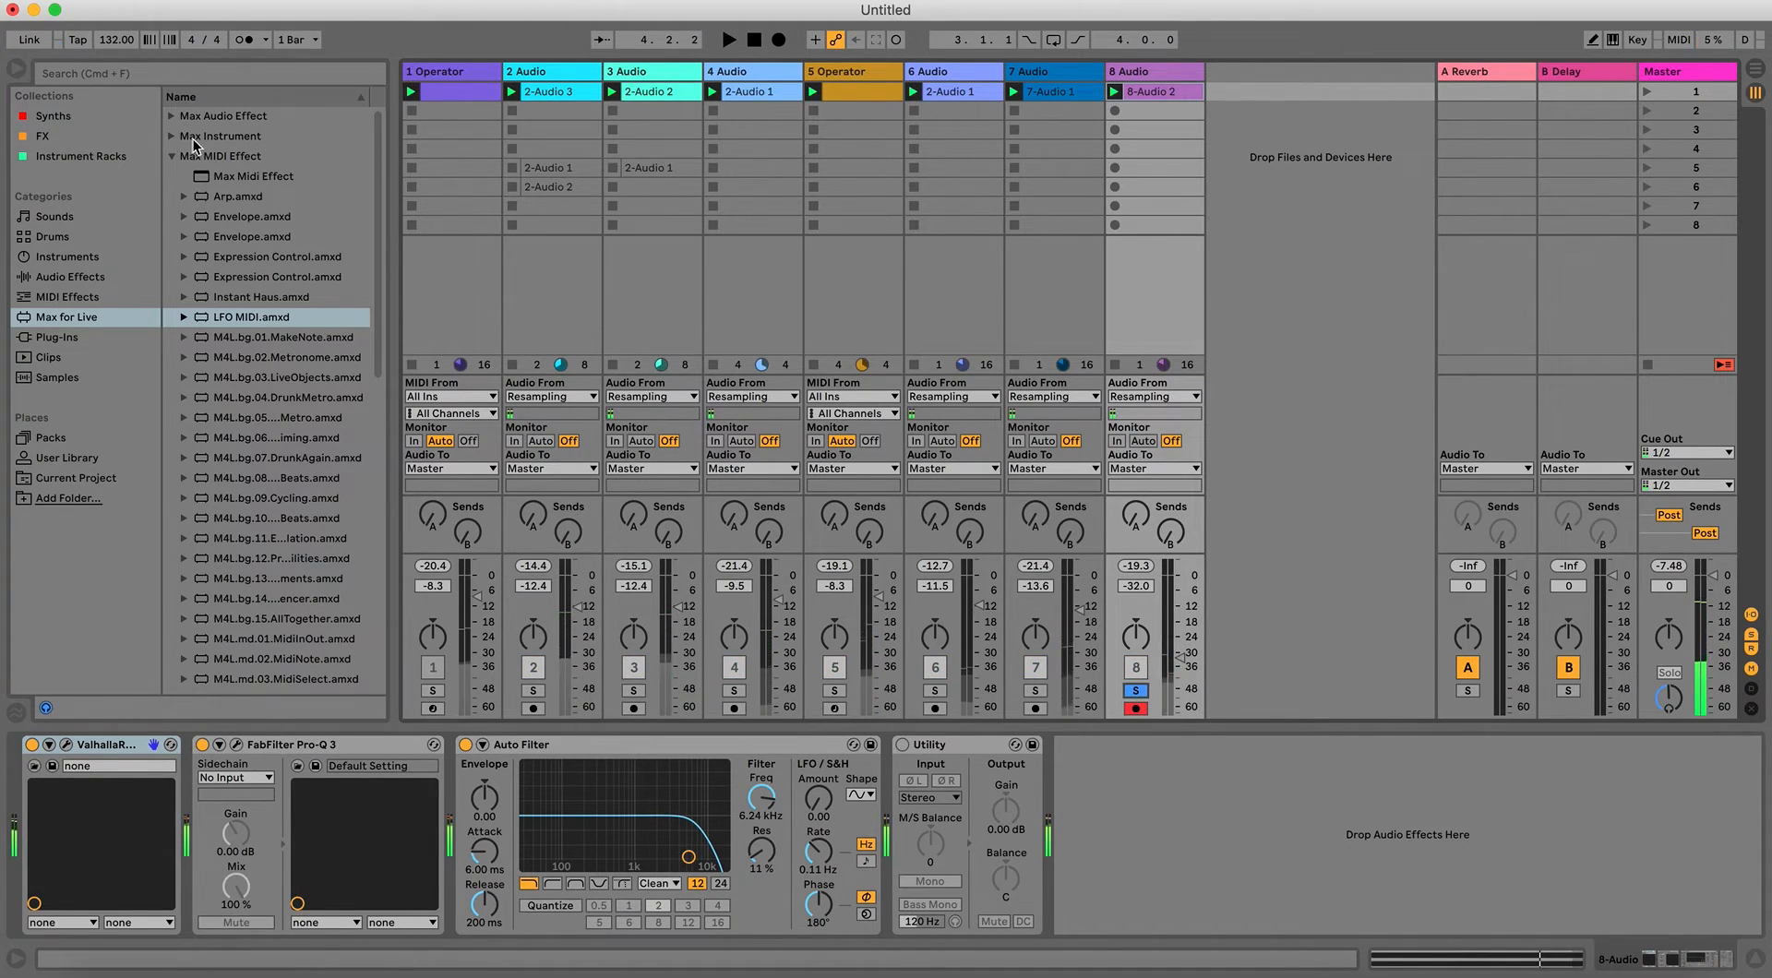
Insert Auto Pan at the start of track 8's chain with a triangle waveform, 24.6 % amount and 0.36 Hz rate.
{"action": "left_click", "coordinate": [59, 136]}
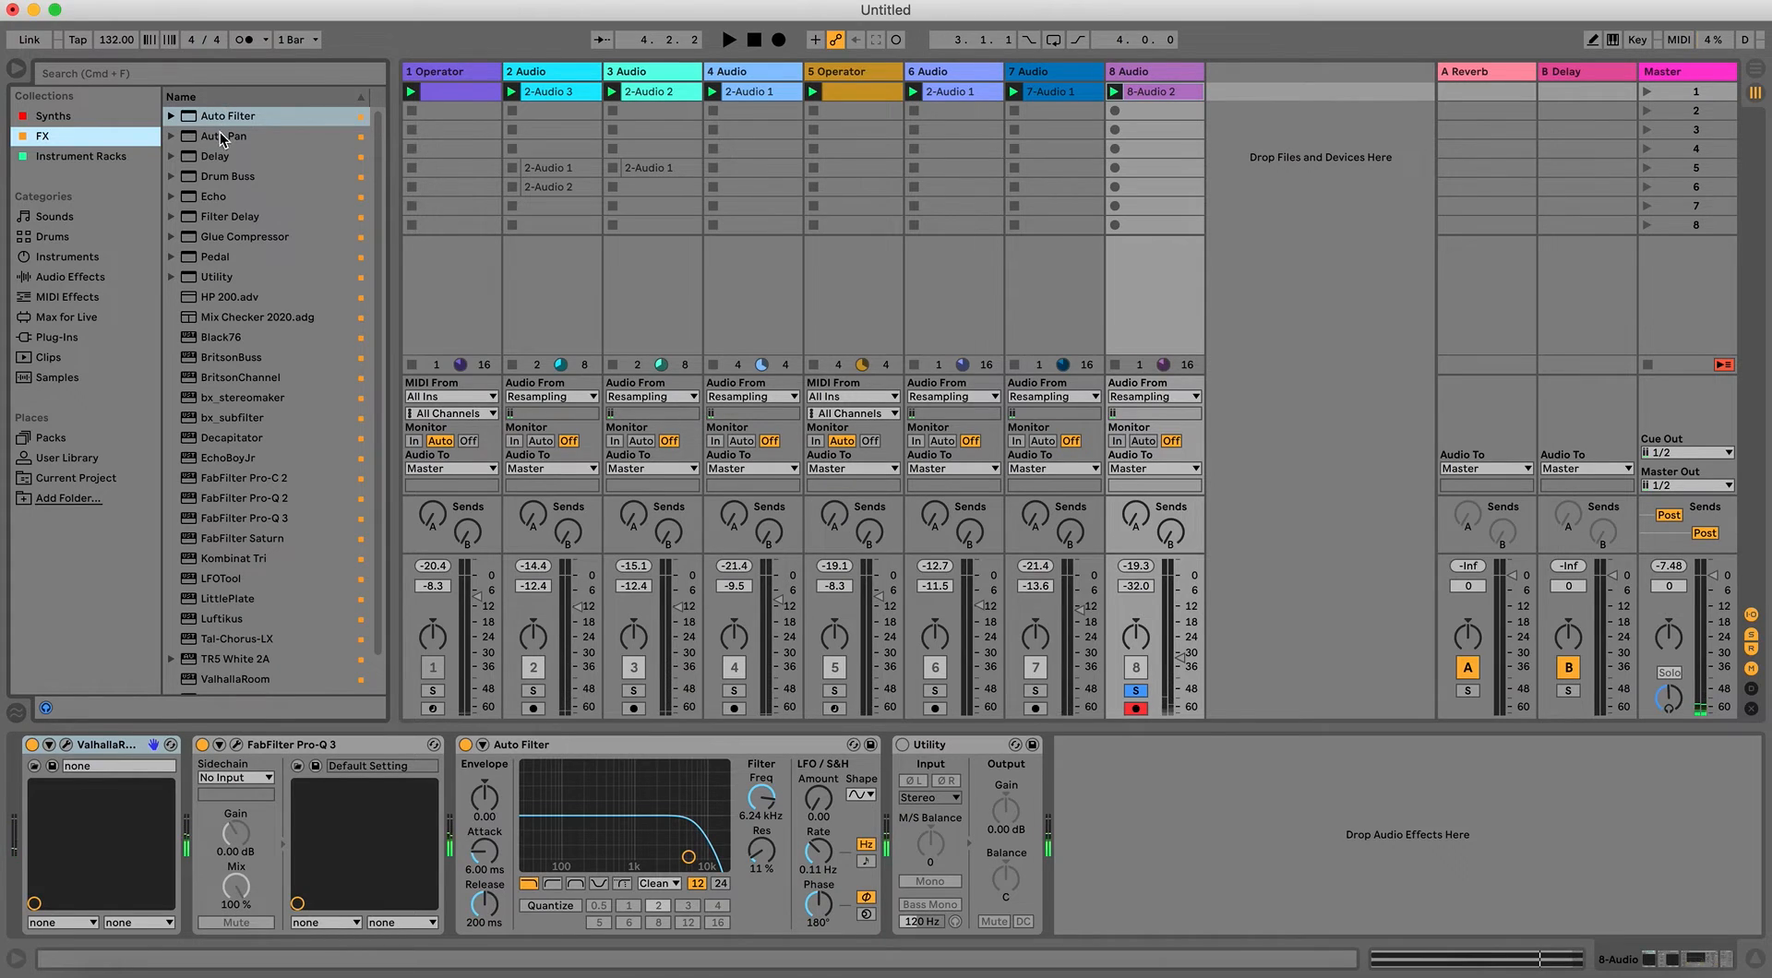
{"action": "left_click", "coordinate": [222, 136]}
{"action": "left_click_drag", "start_coordinate": [236, 459], "coordinate": [31, 786]}
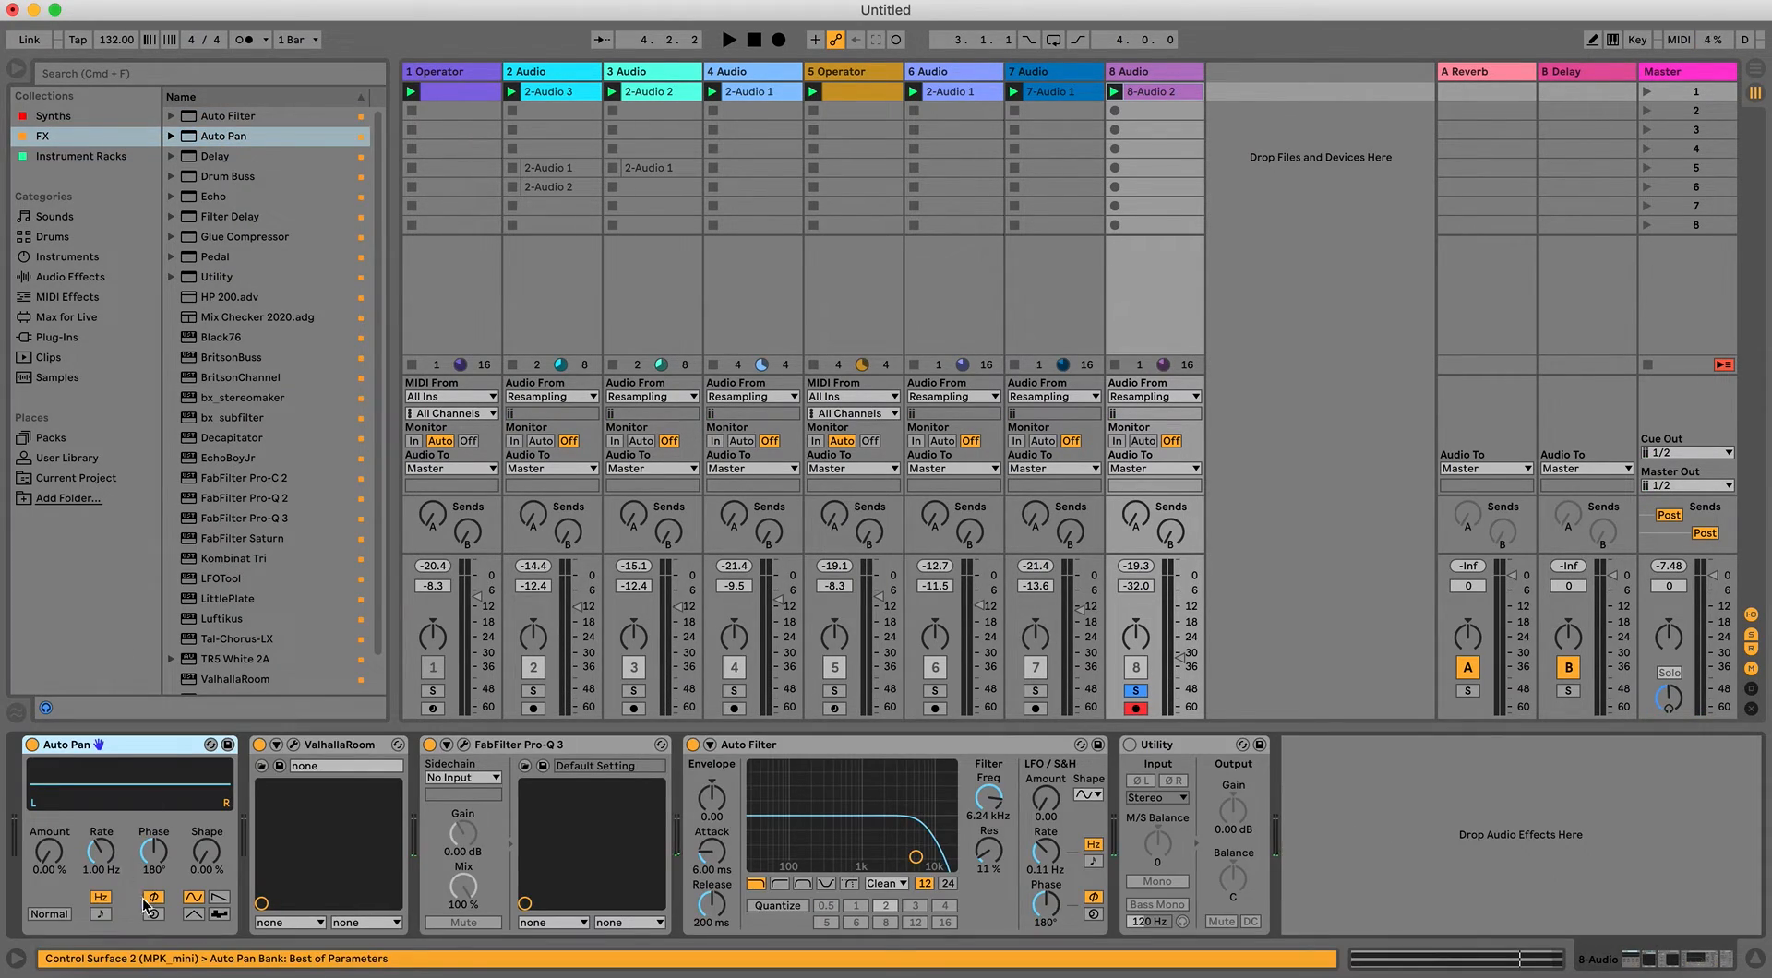
{"action": "left_click", "coordinate": [194, 914]}
{"action": "left_click_drag", "start_coordinate": [101, 852], "coordinate": [49, 827]}
Raise ValhallaRoom's mix to 82.19 % on track 8 during playback.
{"action": "key", "text": "space"}
{"action": "left_click", "coordinate": [276, 745]}
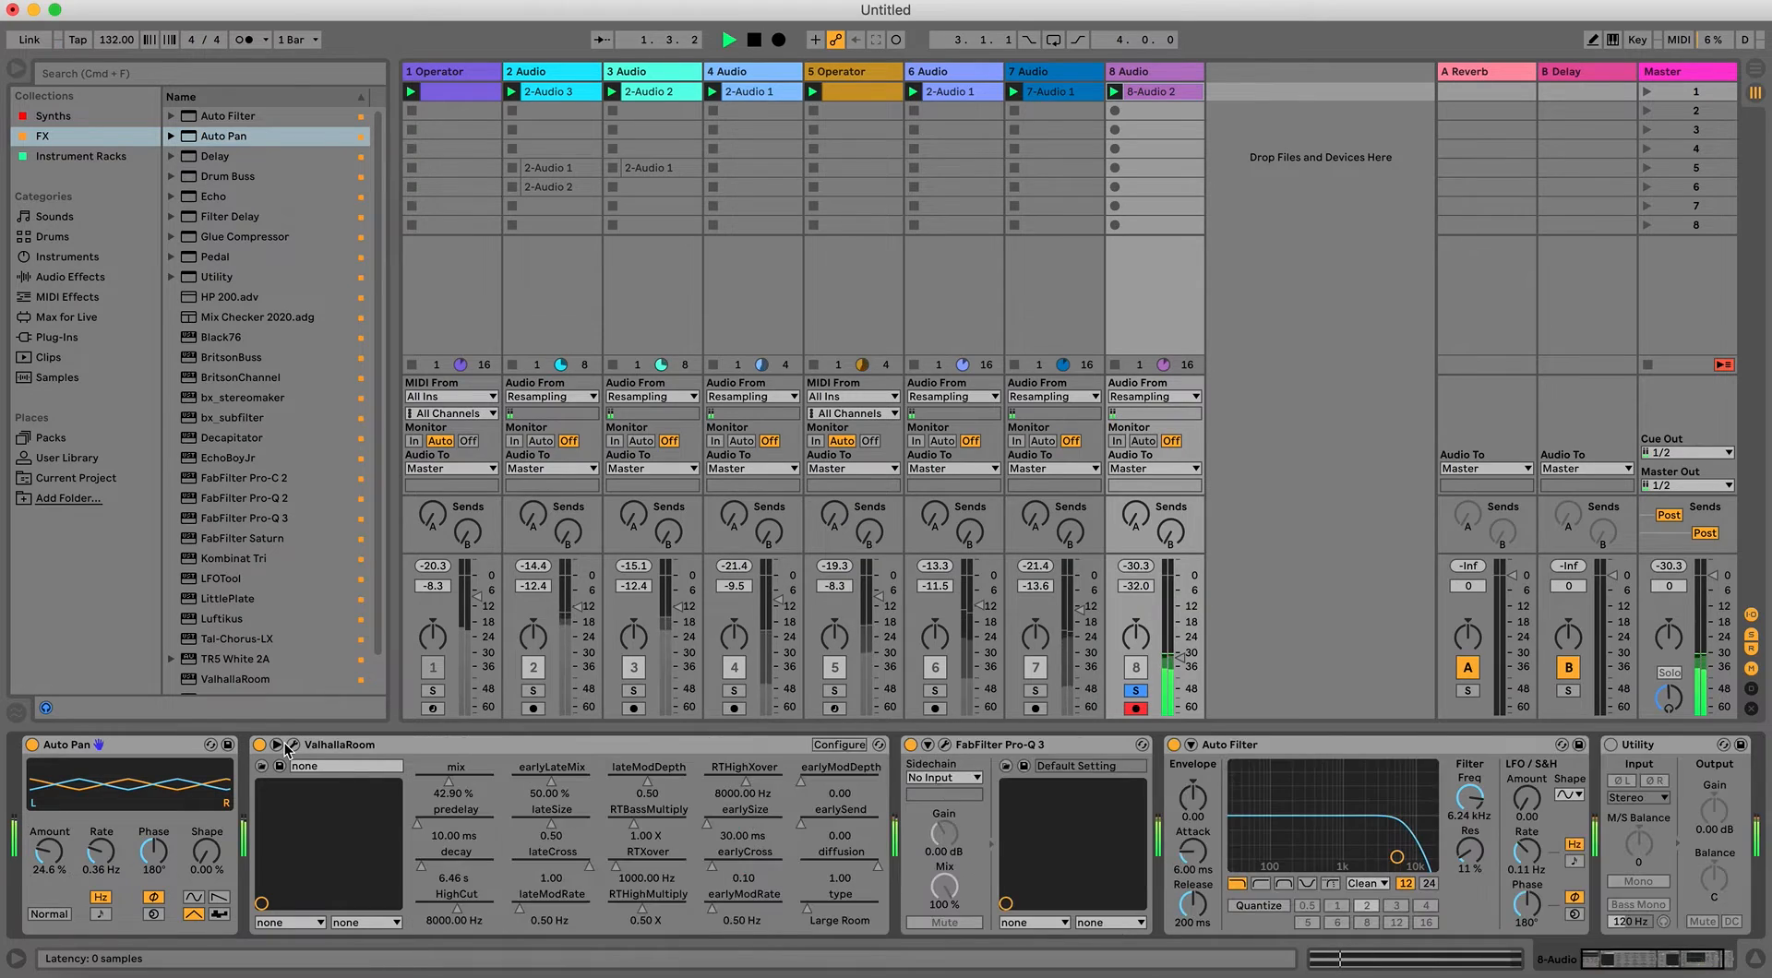
{"action": "left_click_drag", "start_coordinate": [474, 784], "coordinate": [473, 752]}
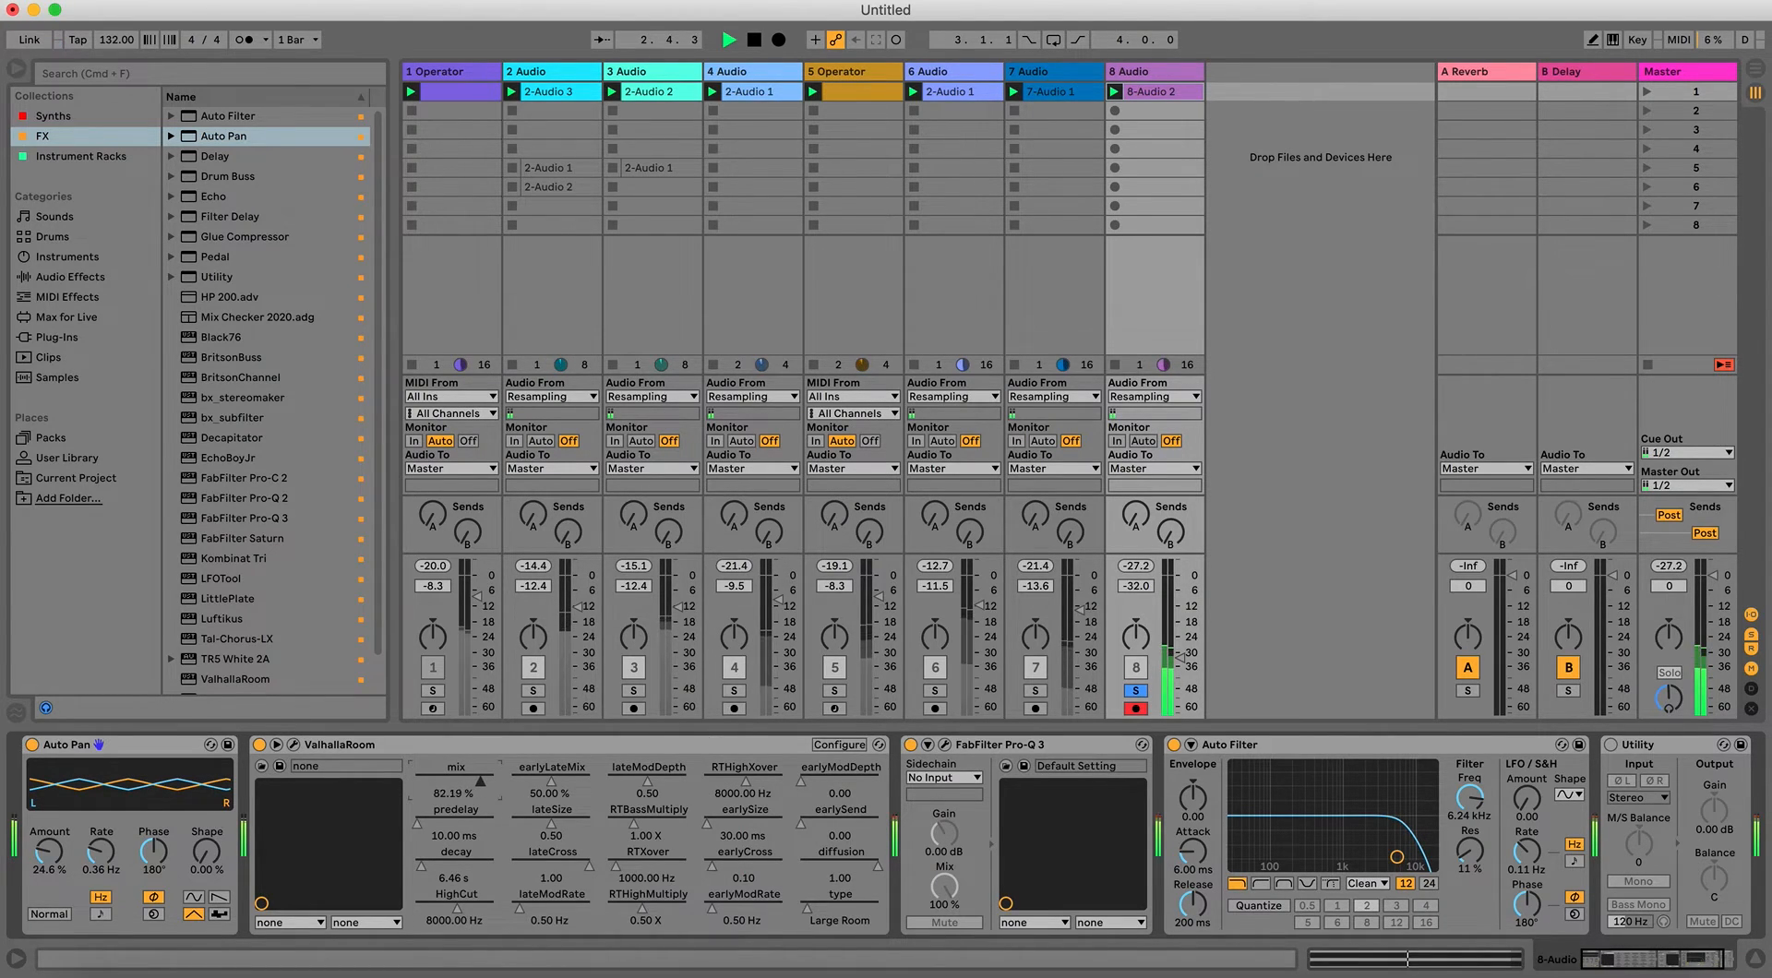
{"action": "left_click", "coordinate": [276, 745]}
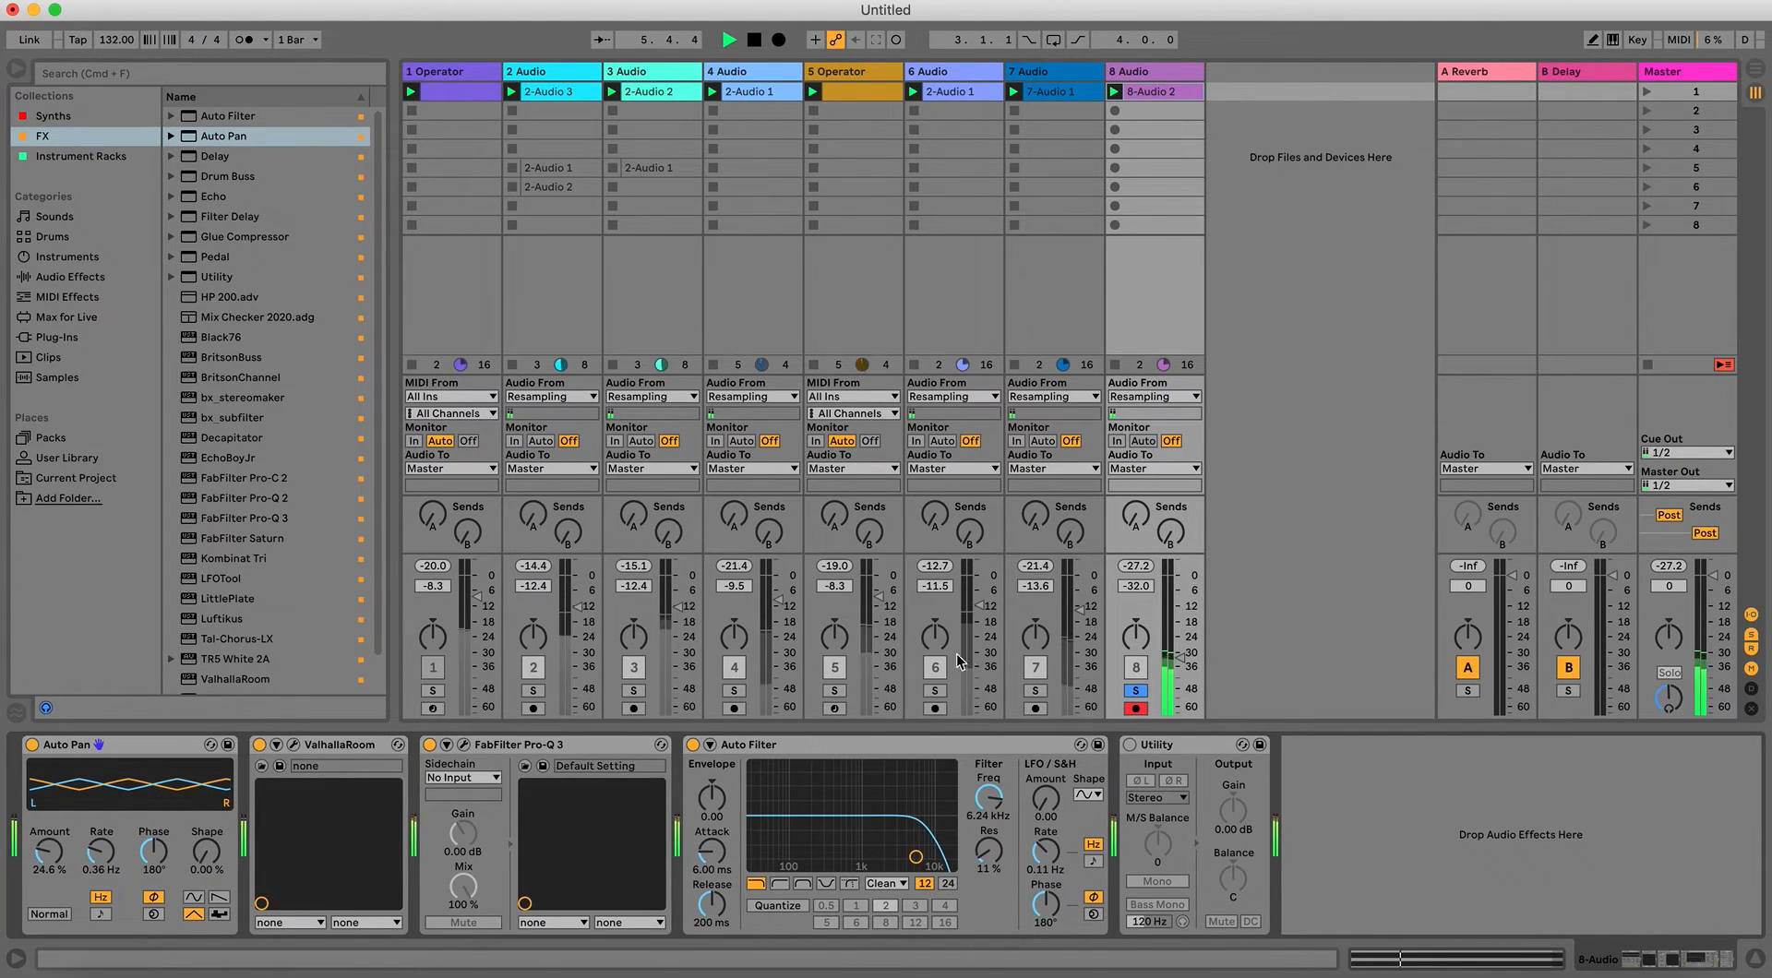
Set track 8's volume to -32.5 dB, take it out of solo, and audition it within the full mix.
{"action": "left_click_drag", "start_coordinate": [1181, 658], "coordinate": [1180, 661]}
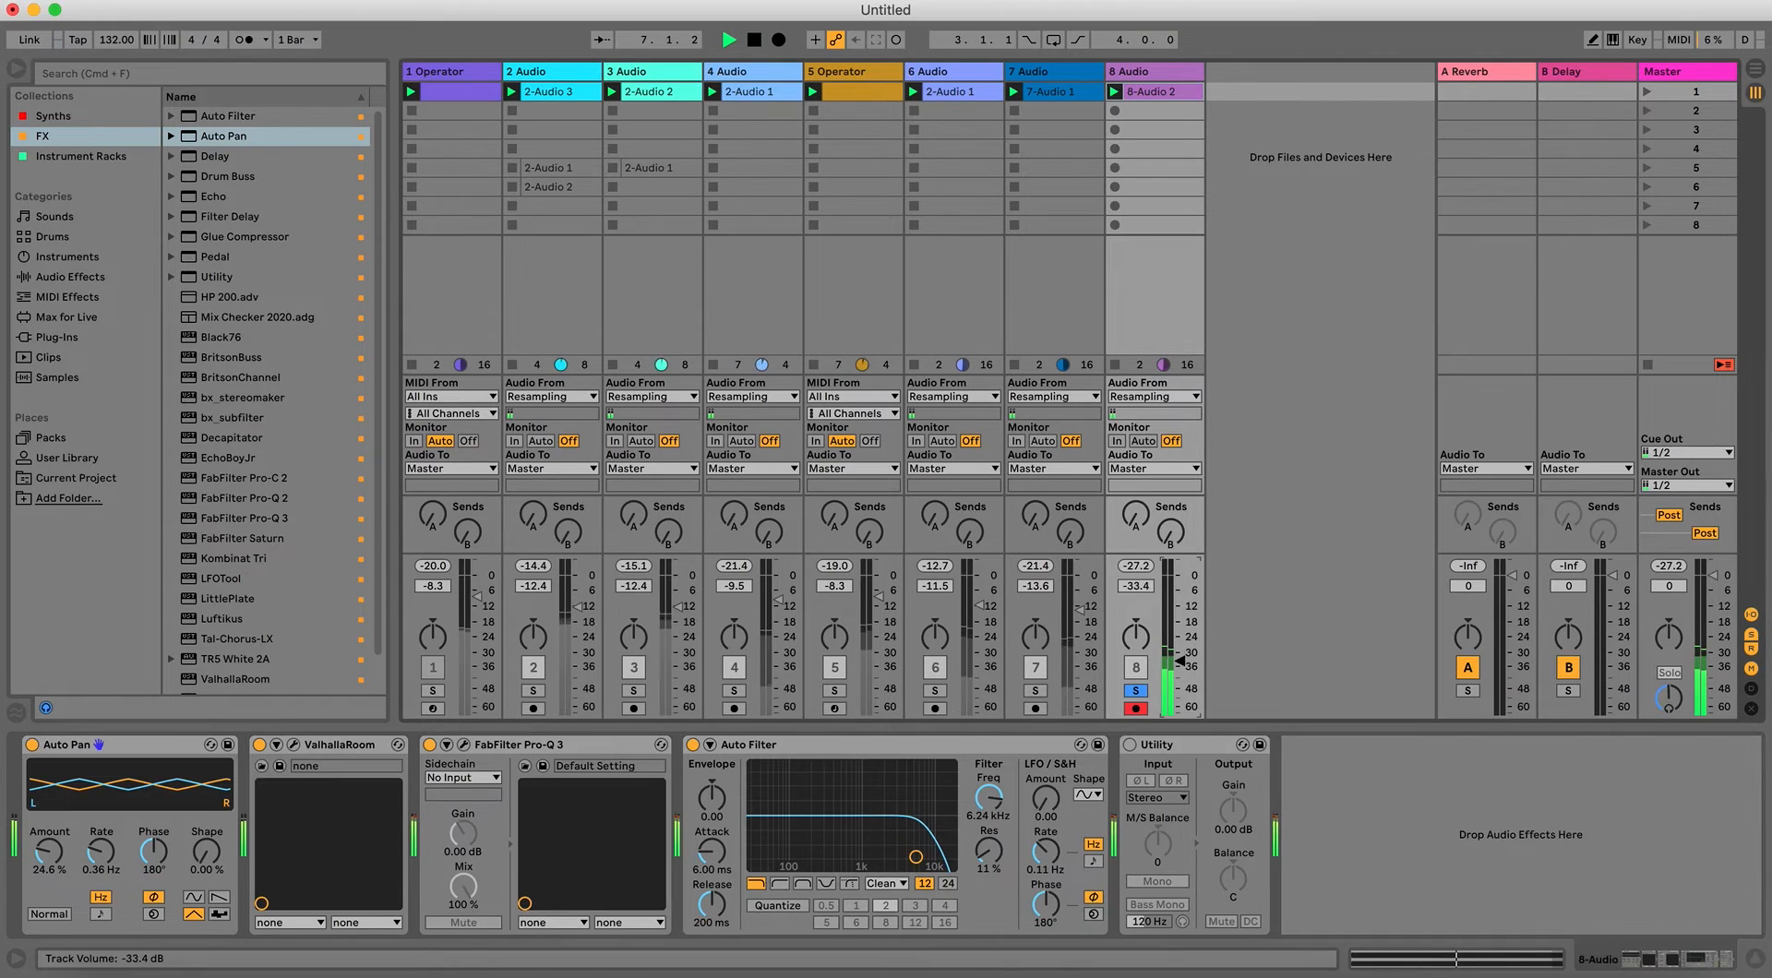
{"action": "left_click", "coordinate": [1135, 691]}
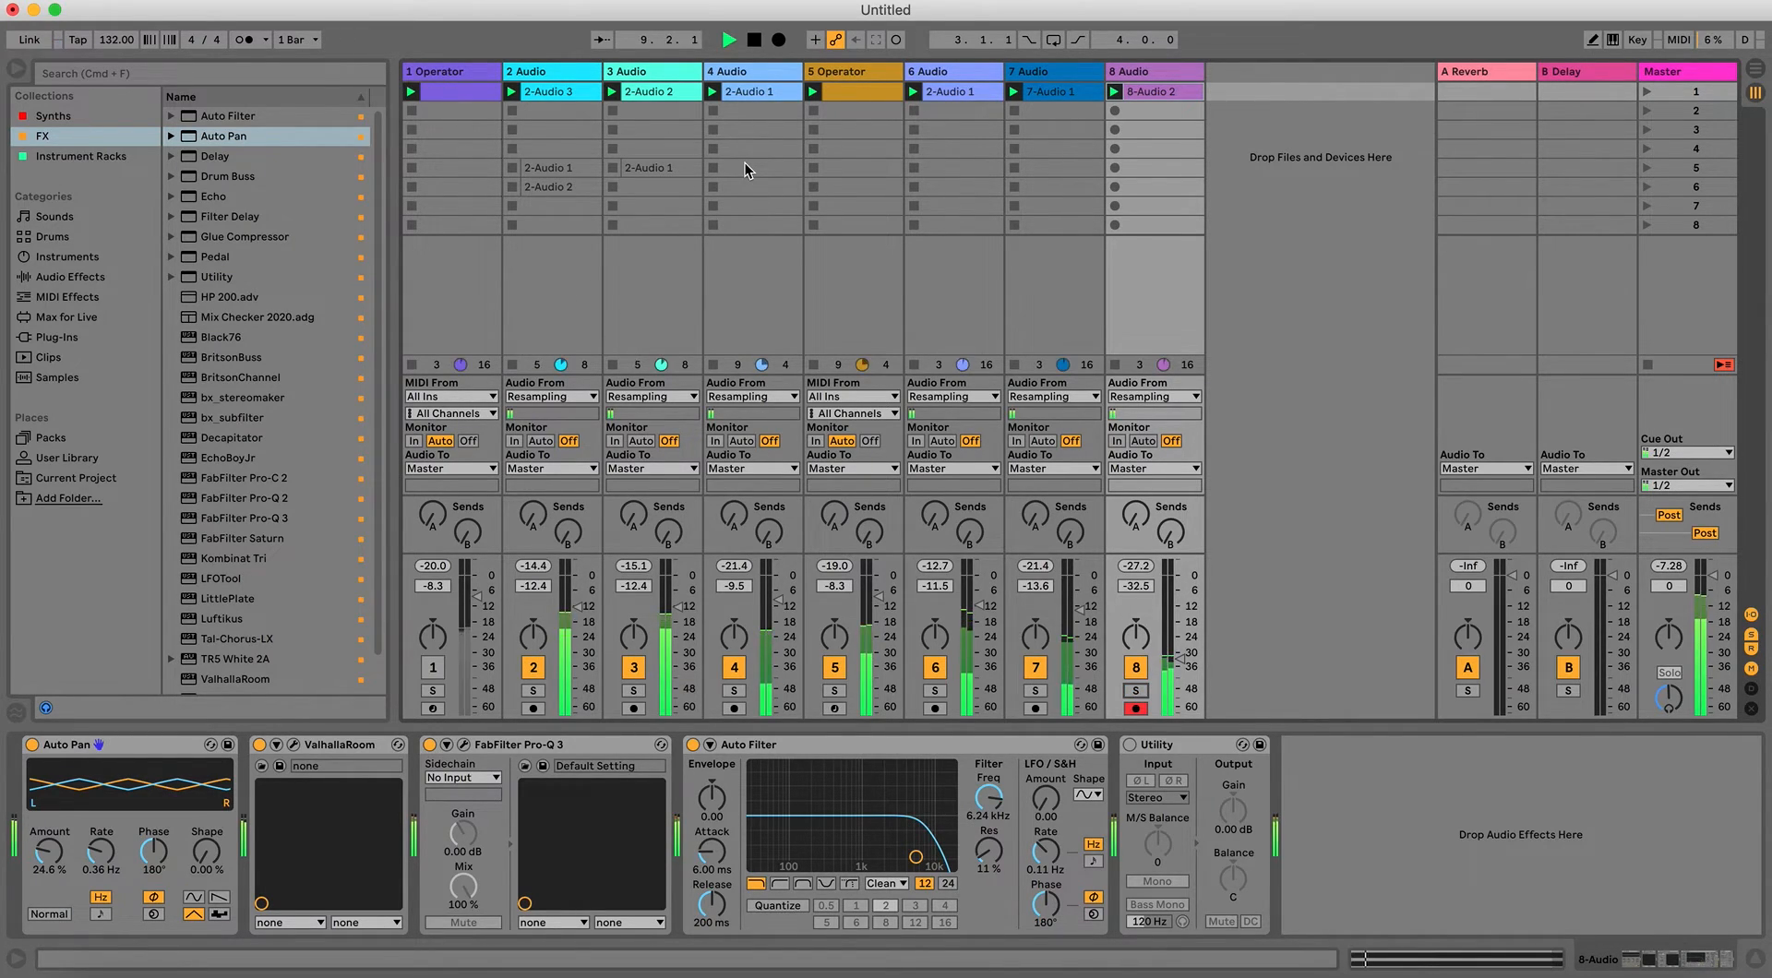
{"action": "key", "text": "space"}
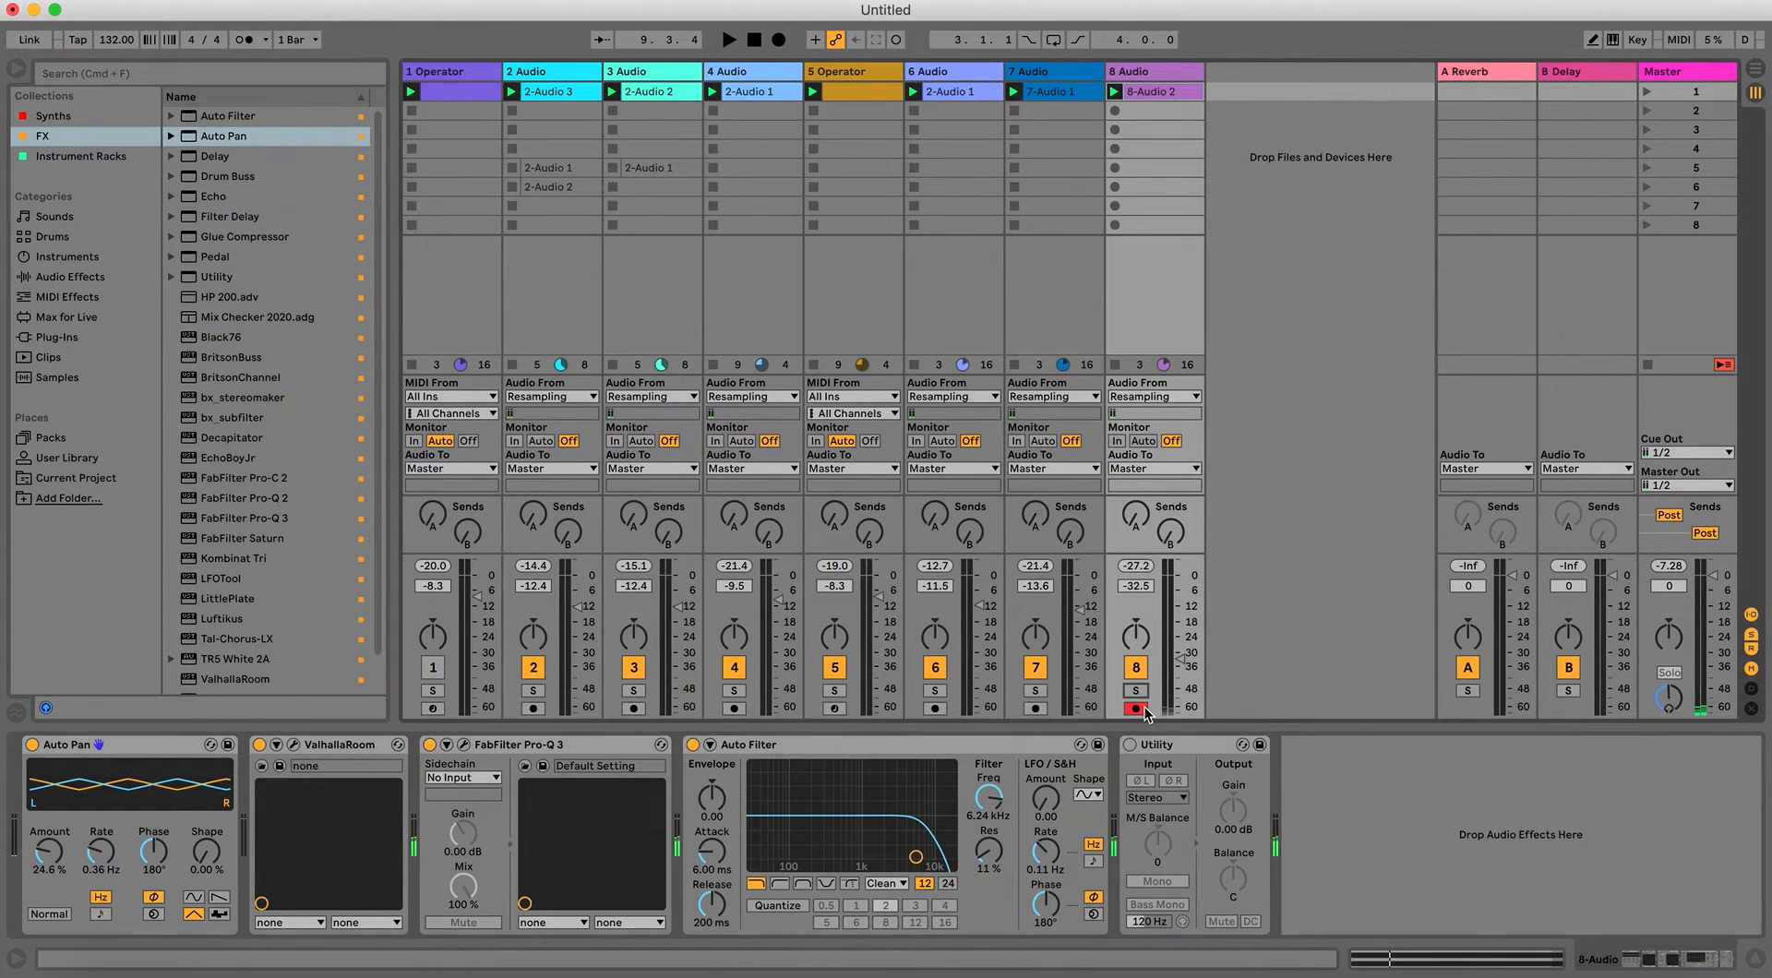
{"action": "key", "text": "space"}
{"action": "key", "text": "space"}
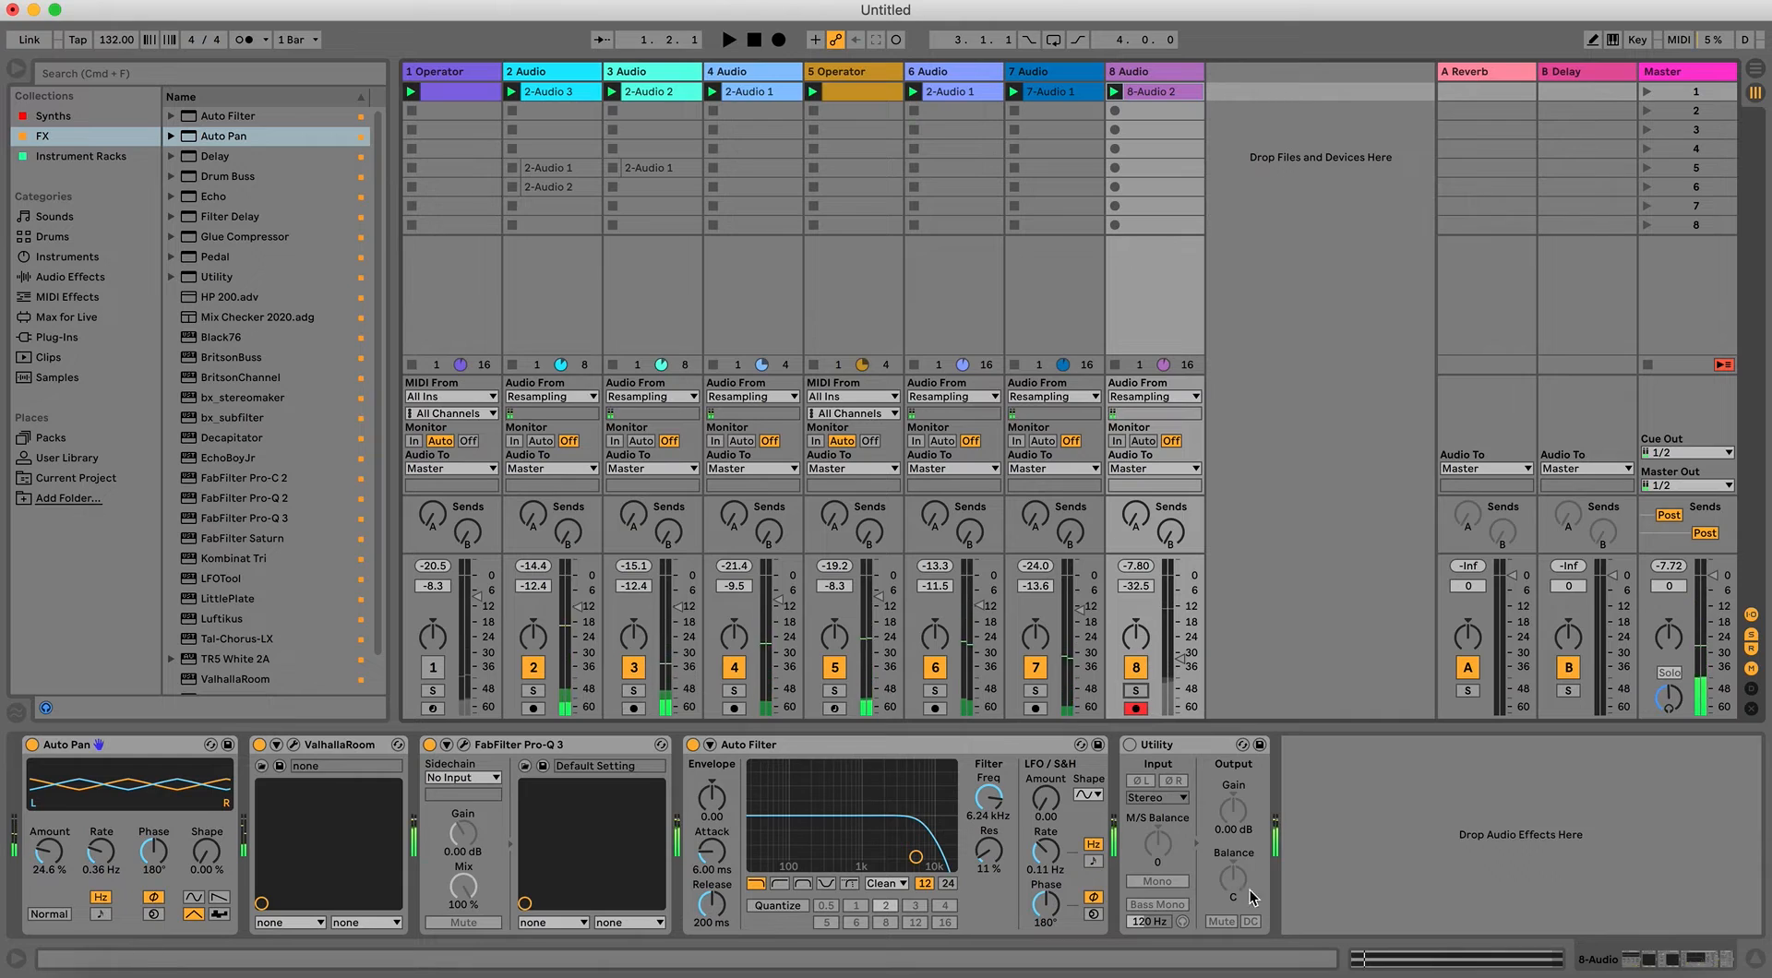
Show track 8's clip, audition tracks 3, 4, 5 and 8 in solo during playback, and disarm track 8.
{"action": "left_click", "coordinate": [1361, 956]}
{"action": "key", "text": "space"}
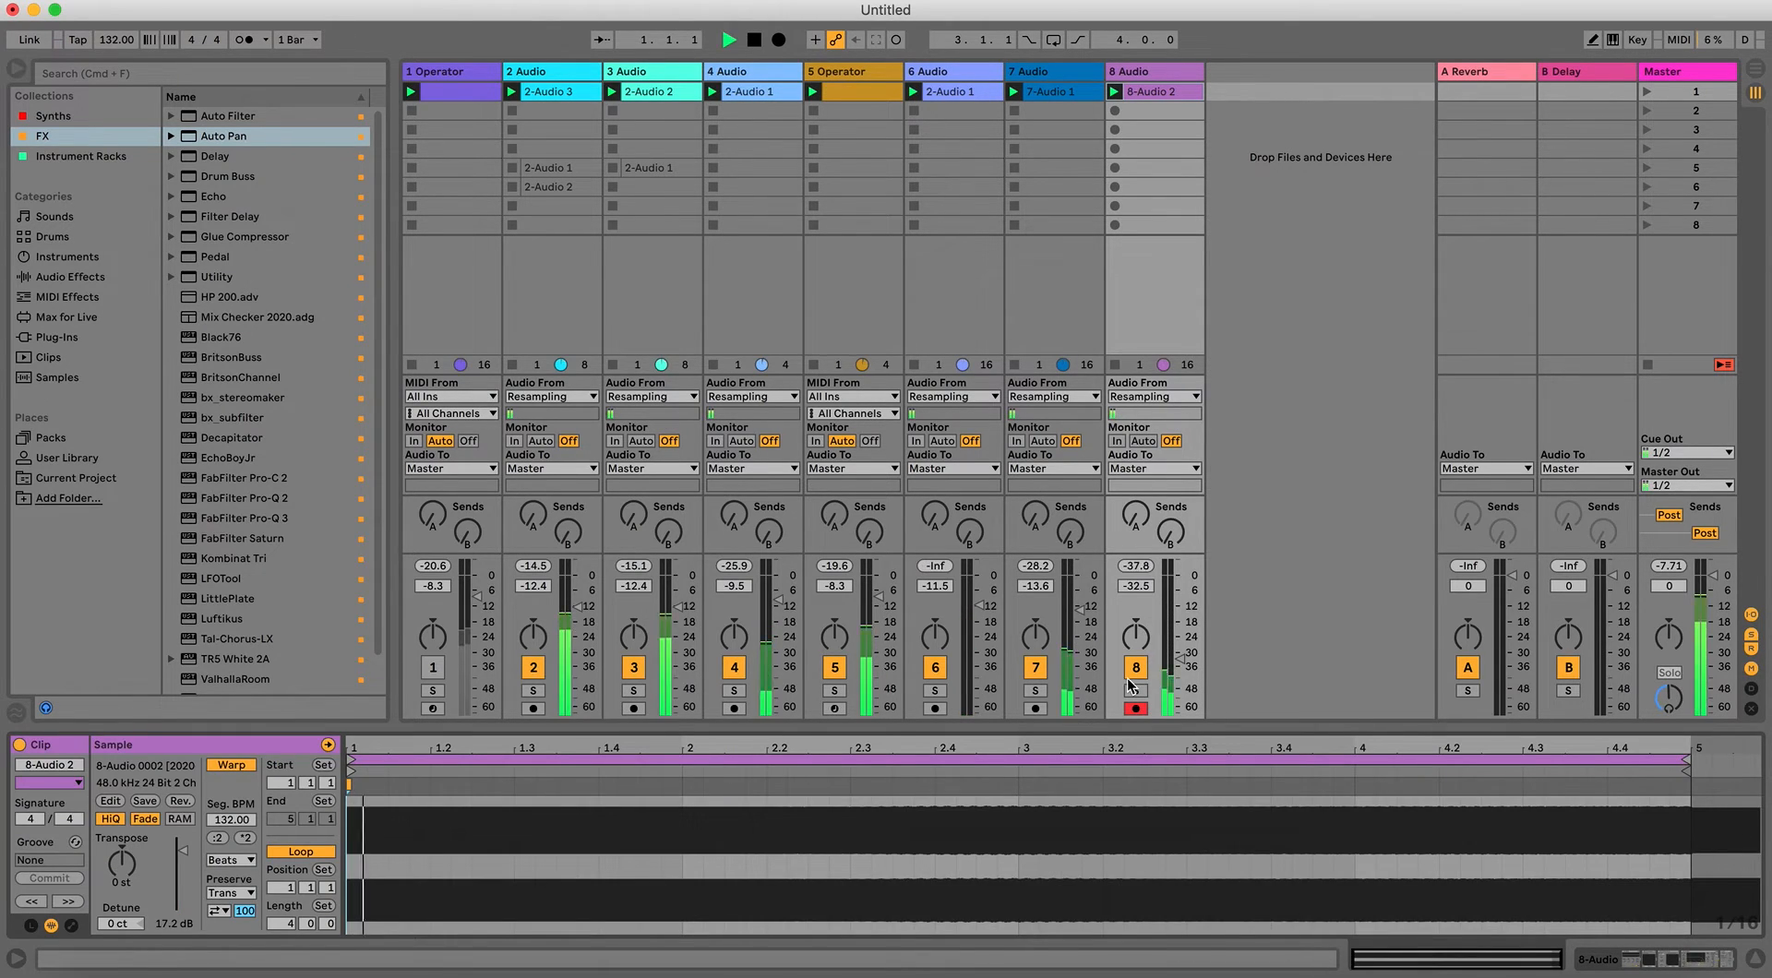
{"action": "left_click", "coordinate": [1136, 692]}
{"action": "left_click", "coordinate": [634, 691]}
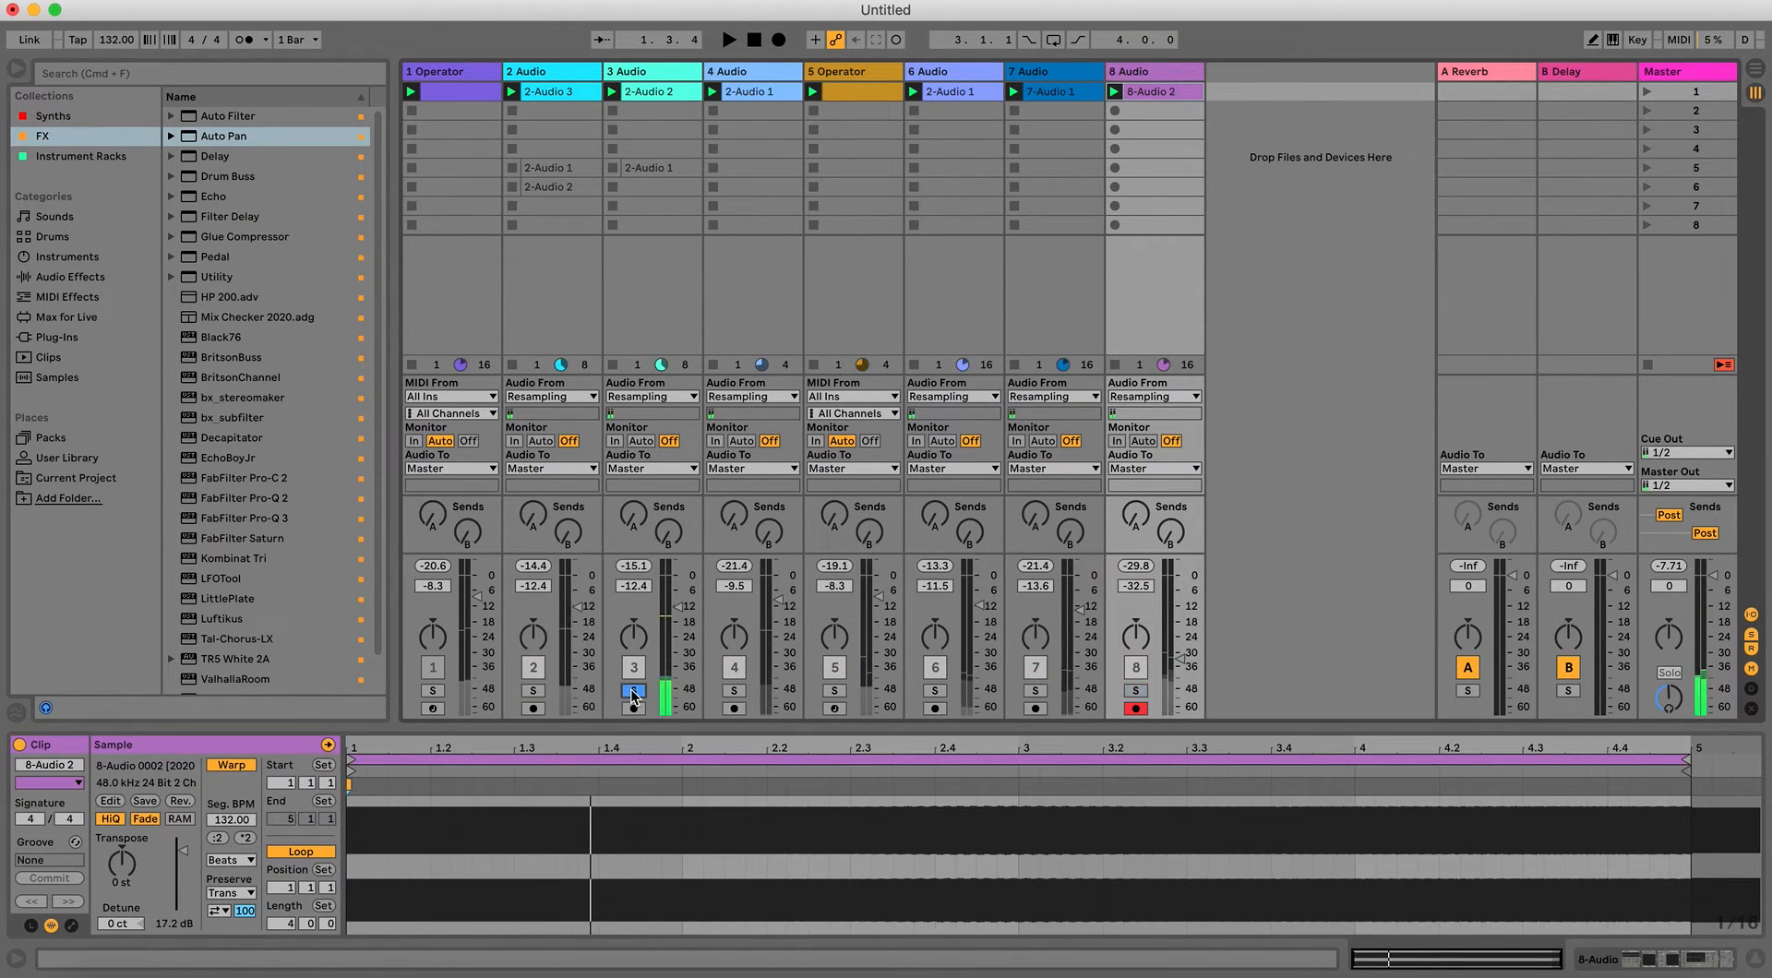
{"action": "left_click", "coordinate": [734, 690]}
{"action": "left_click", "coordinate": [835, 691]}
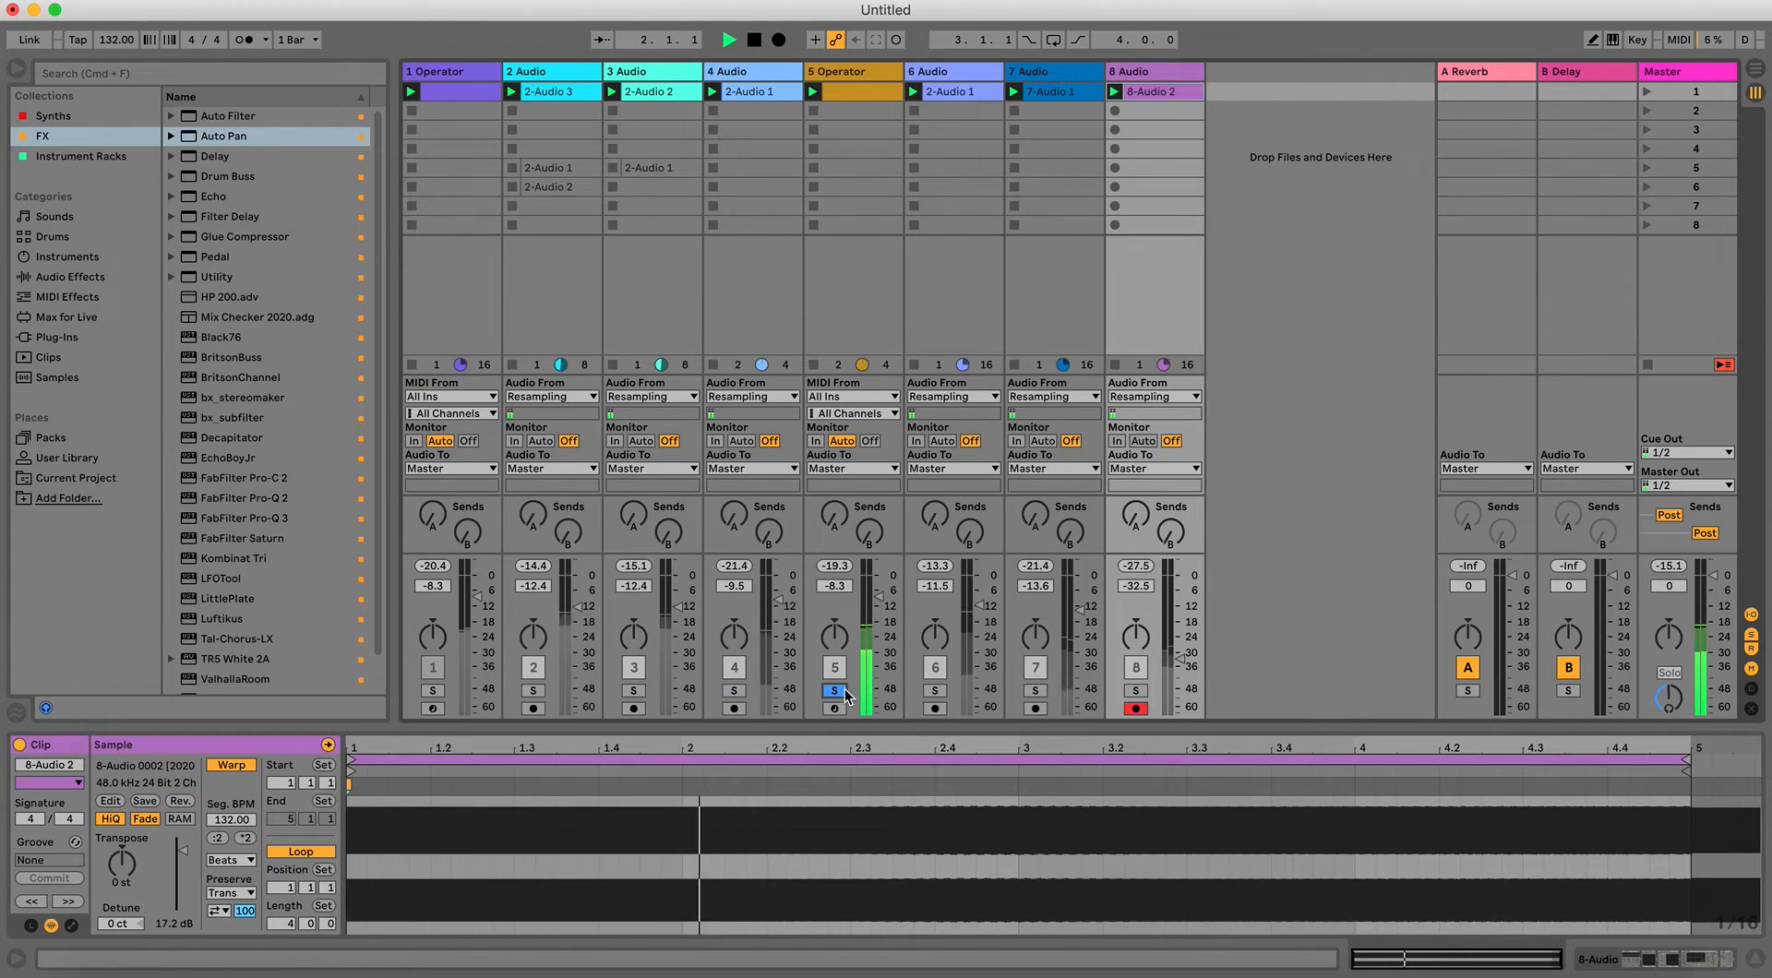
{"action": "left_click", "coordinate": [1134, 690]}
{"action": "left_click", "coordinate": [1136, 708]}
{"action": "key", "text": "space"}
Set the warp mode of track 8's clip to Complex.
{"action": "left_click", "coordinate": [220, 892]}
{"action": "left_click", "coordinate": [223, 860]}
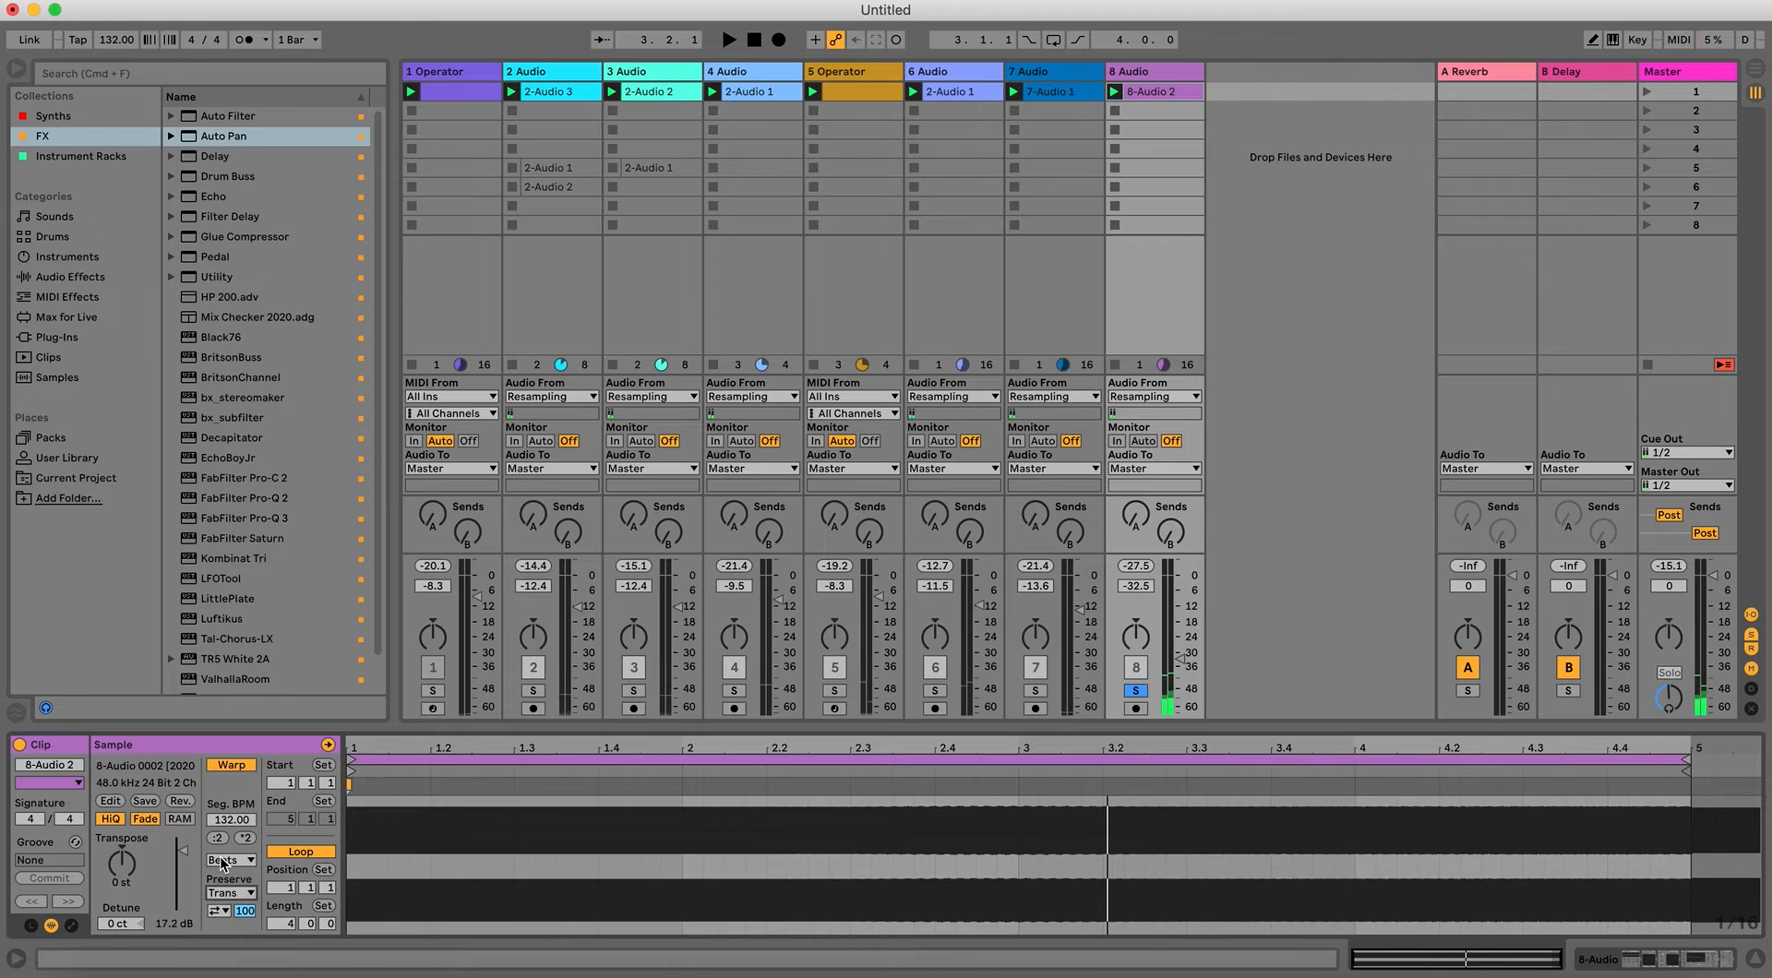
{"action": "left_click", "coordinate": [229, 956]}
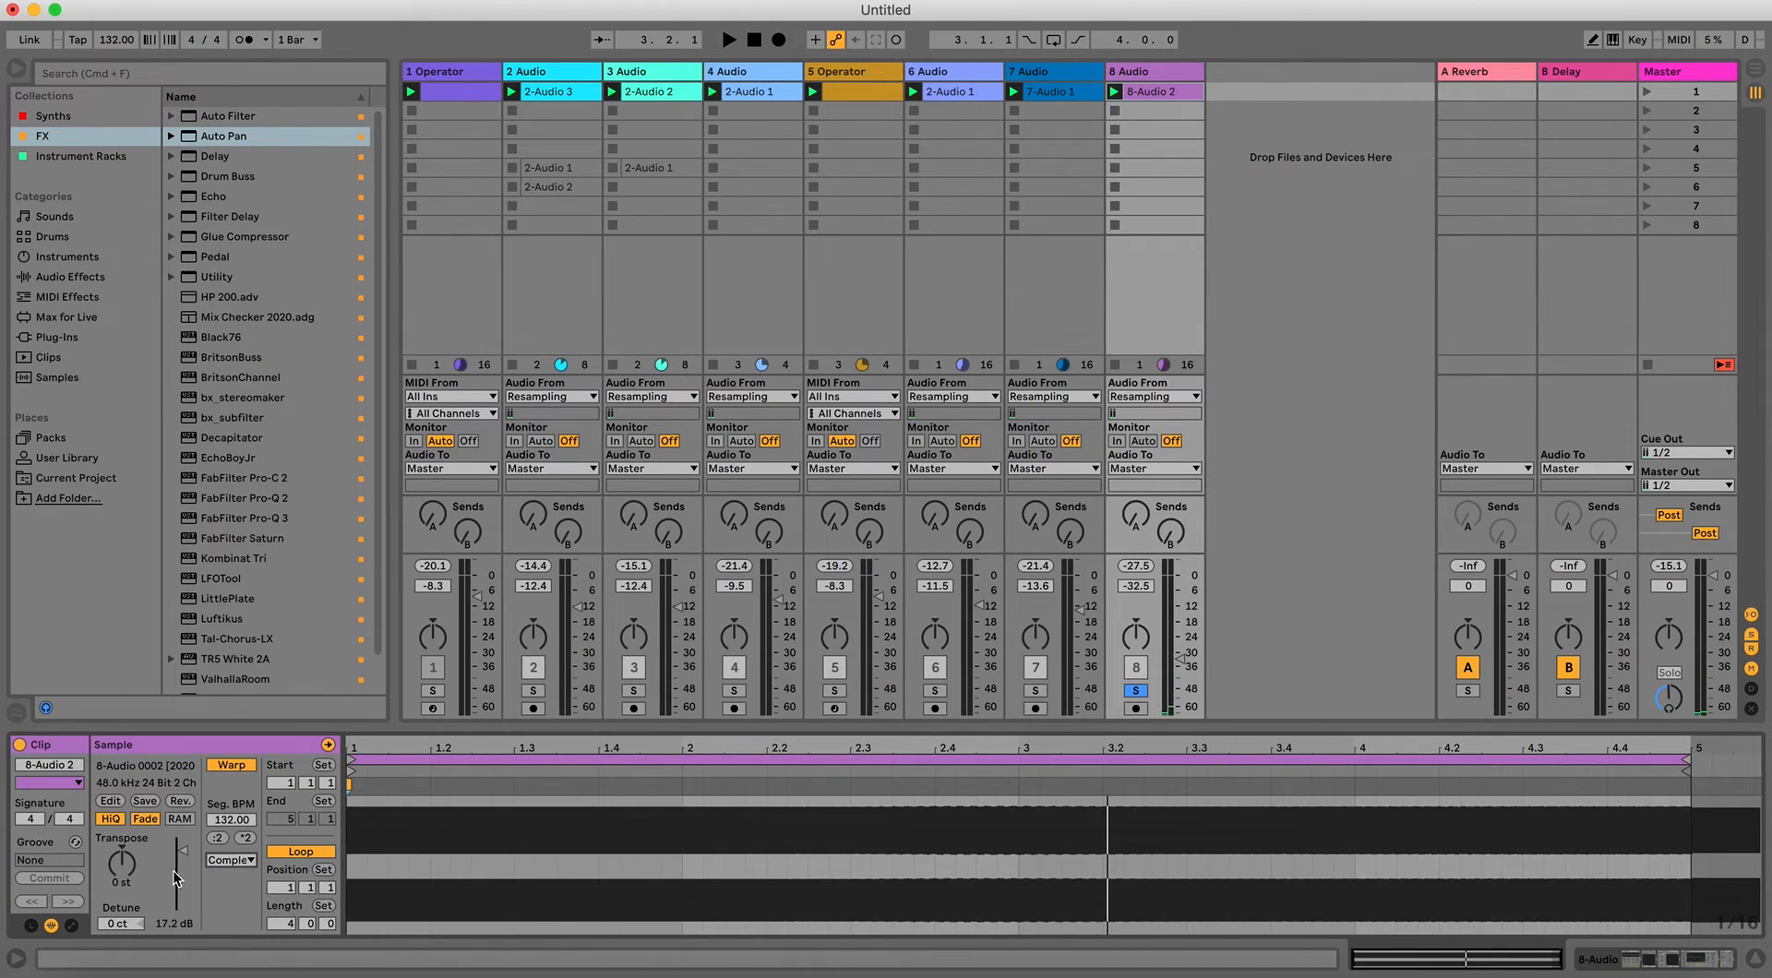
Set the transpose of track 8's clip to -2 st, audition it in solo, and check track 1's MIDI clip.
{"action": "left_click_drag", "start_coordinate": [127, 866], "coordinate": [120, 870]}
{"action": "key", "text": "space"}
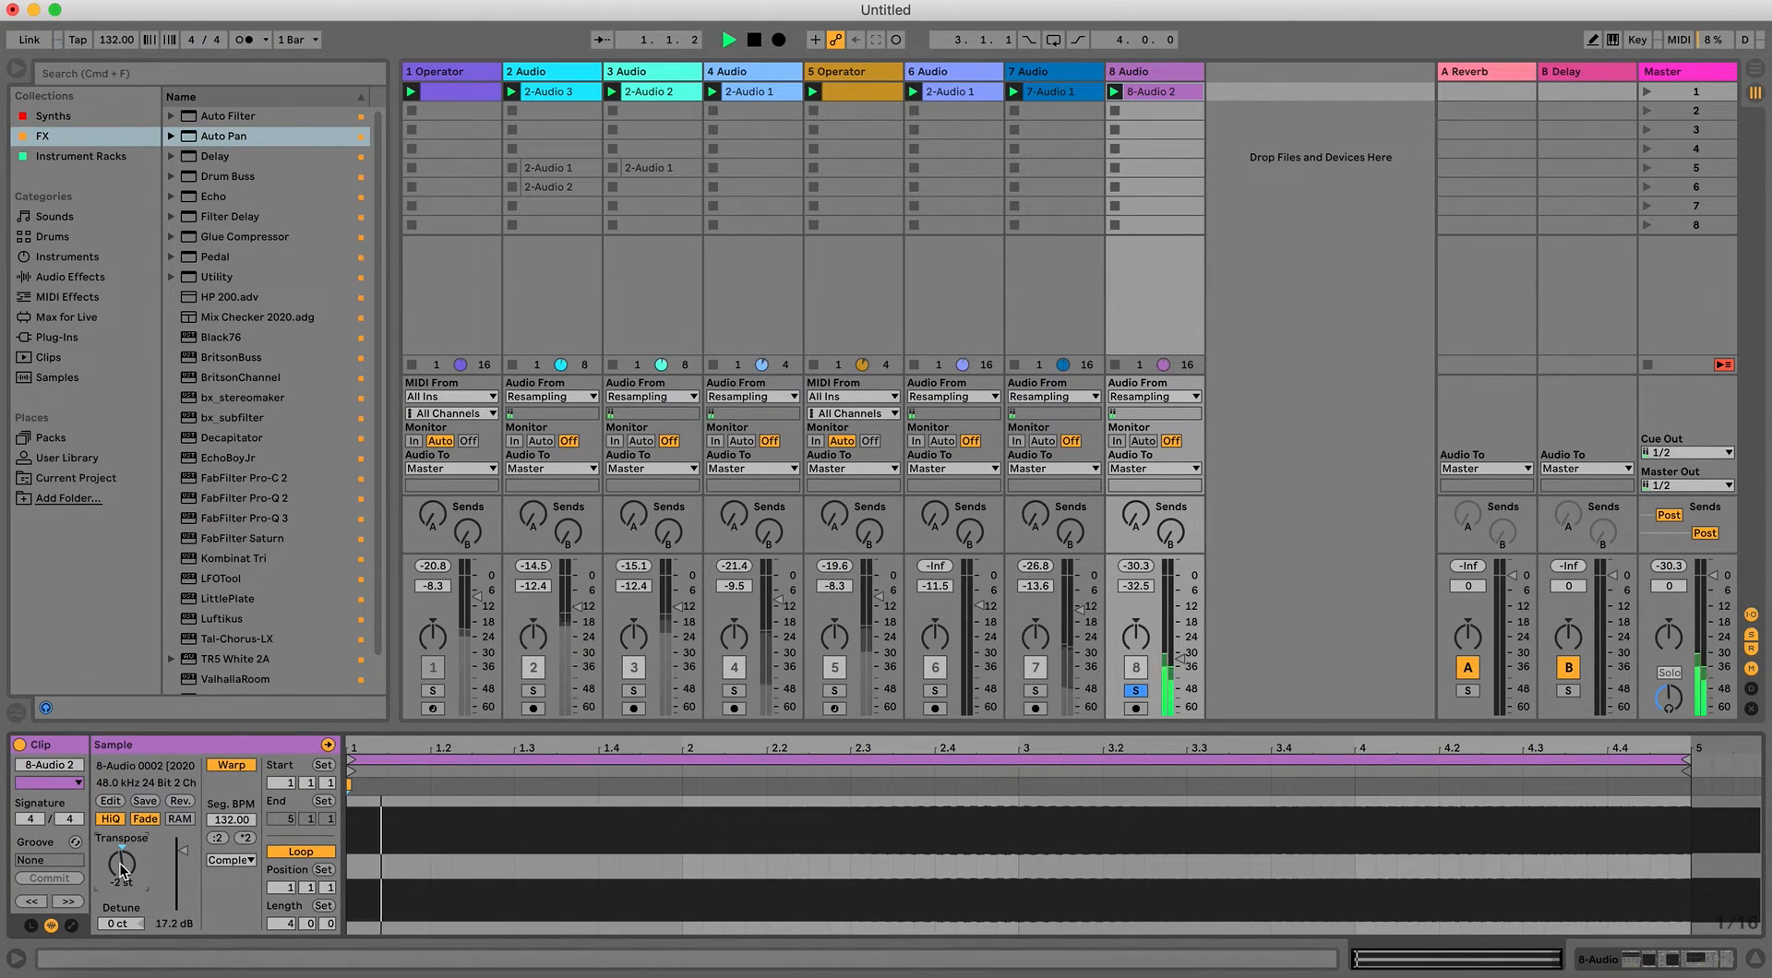
{"action": "key", "text": "space"}
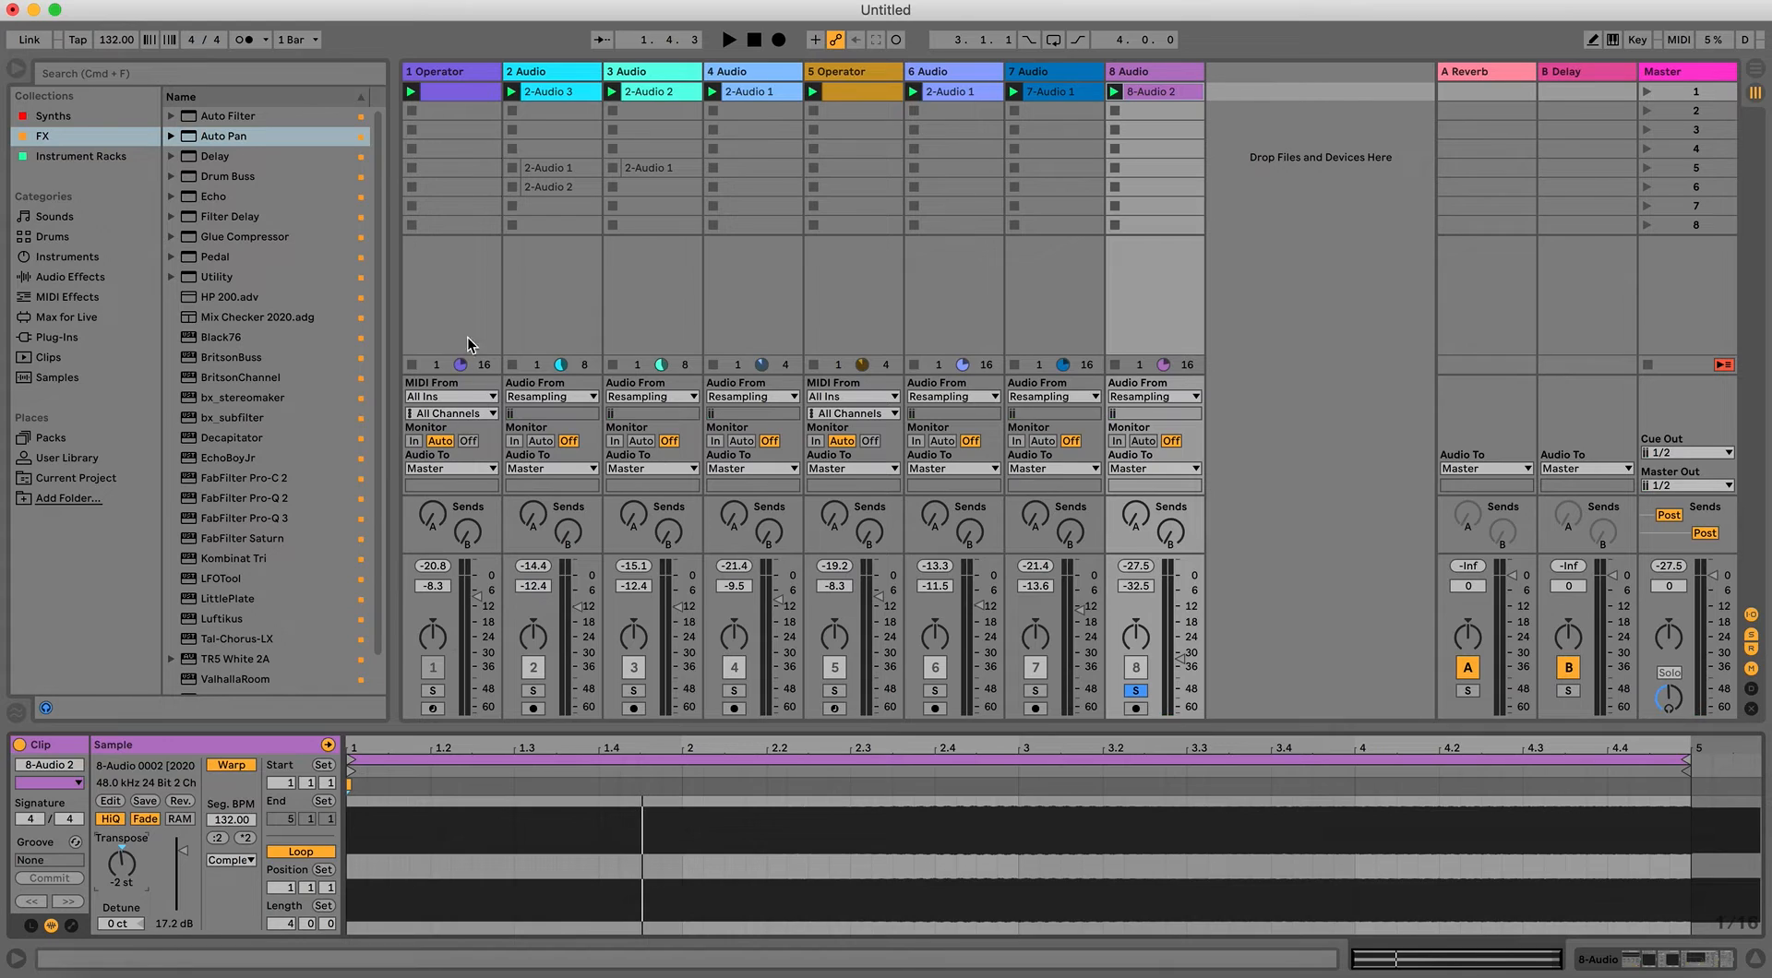
{"action": "left_click", "coordinate": [471, 94]}
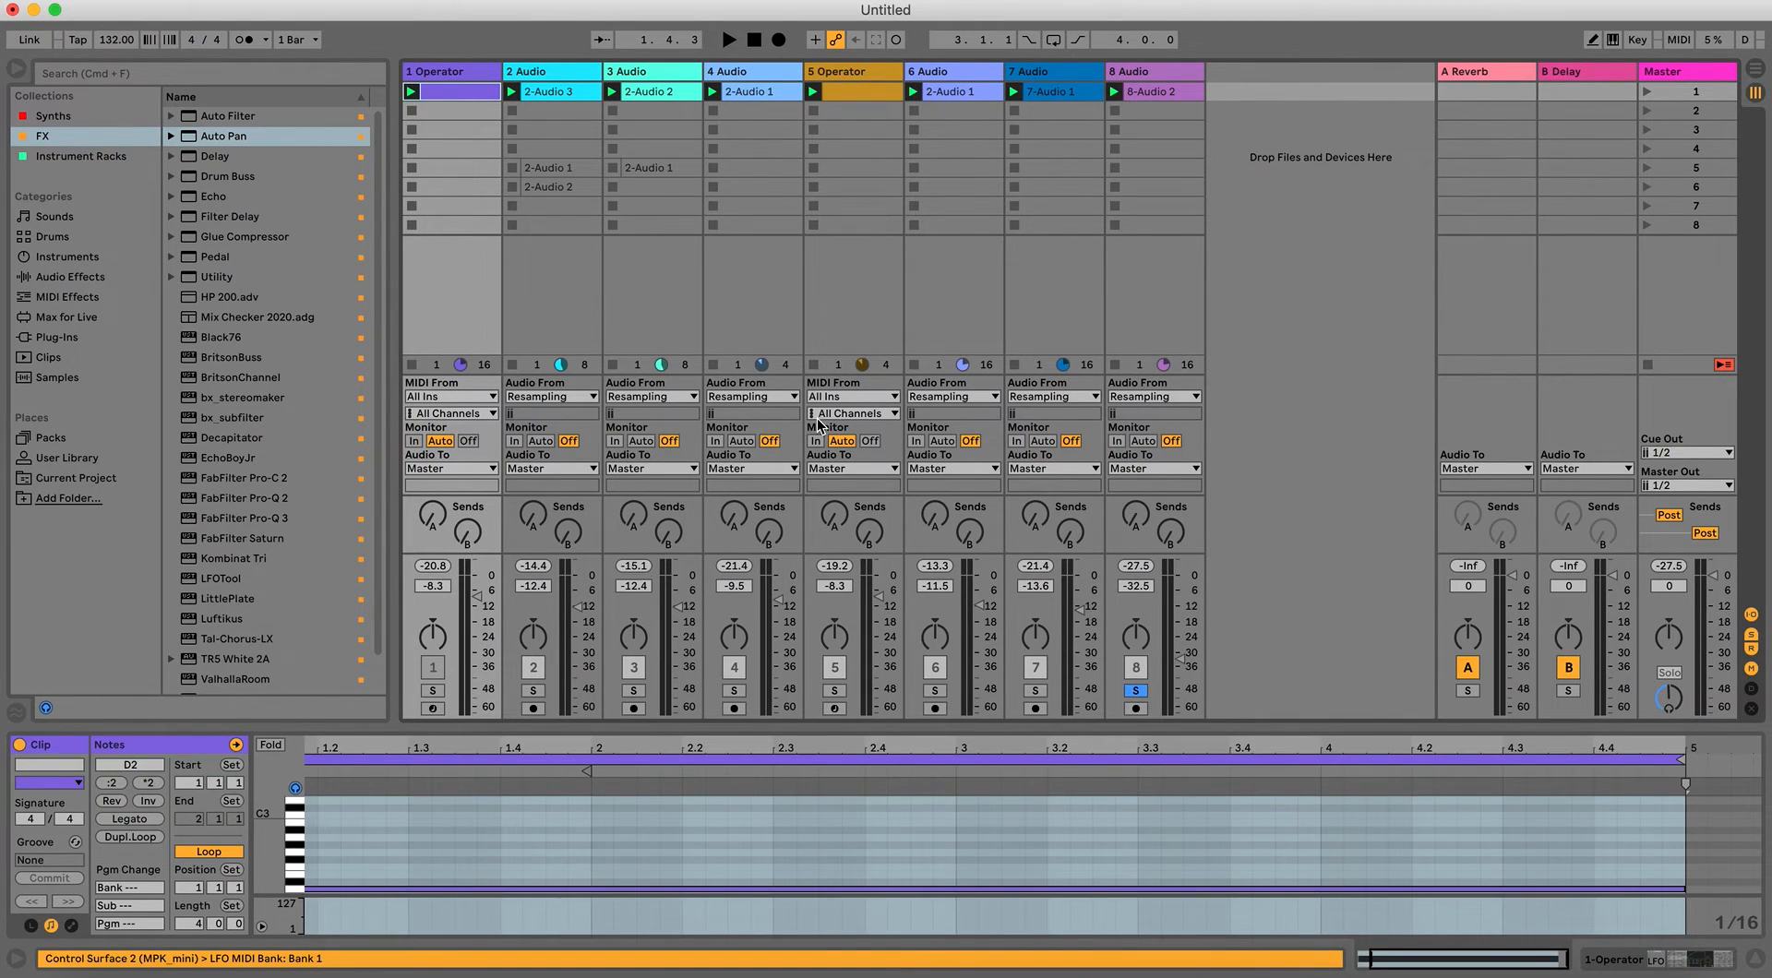
{"action": "left_click", "coordinate": [1139, 74]}
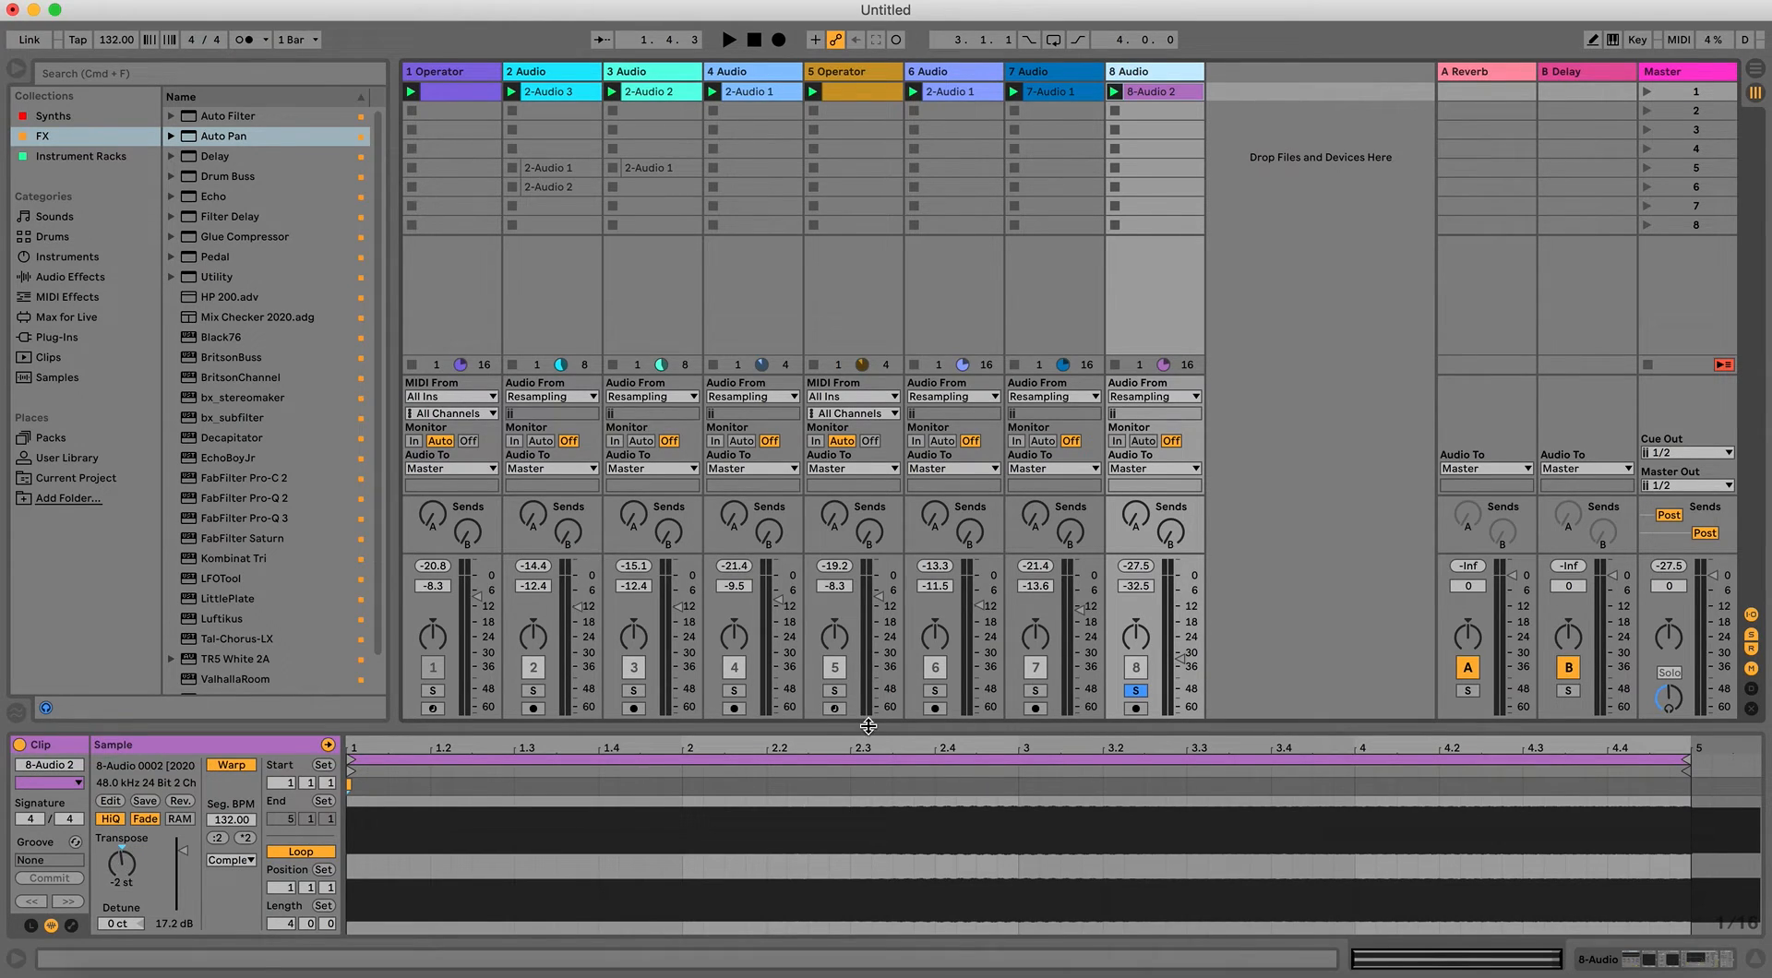
Take track 8 out of solo, audition it within the full mix, and return playback to the start.
{"action": "left_click", "coordinate": [1136, 690]}
{"action": "key", "text": "space"}
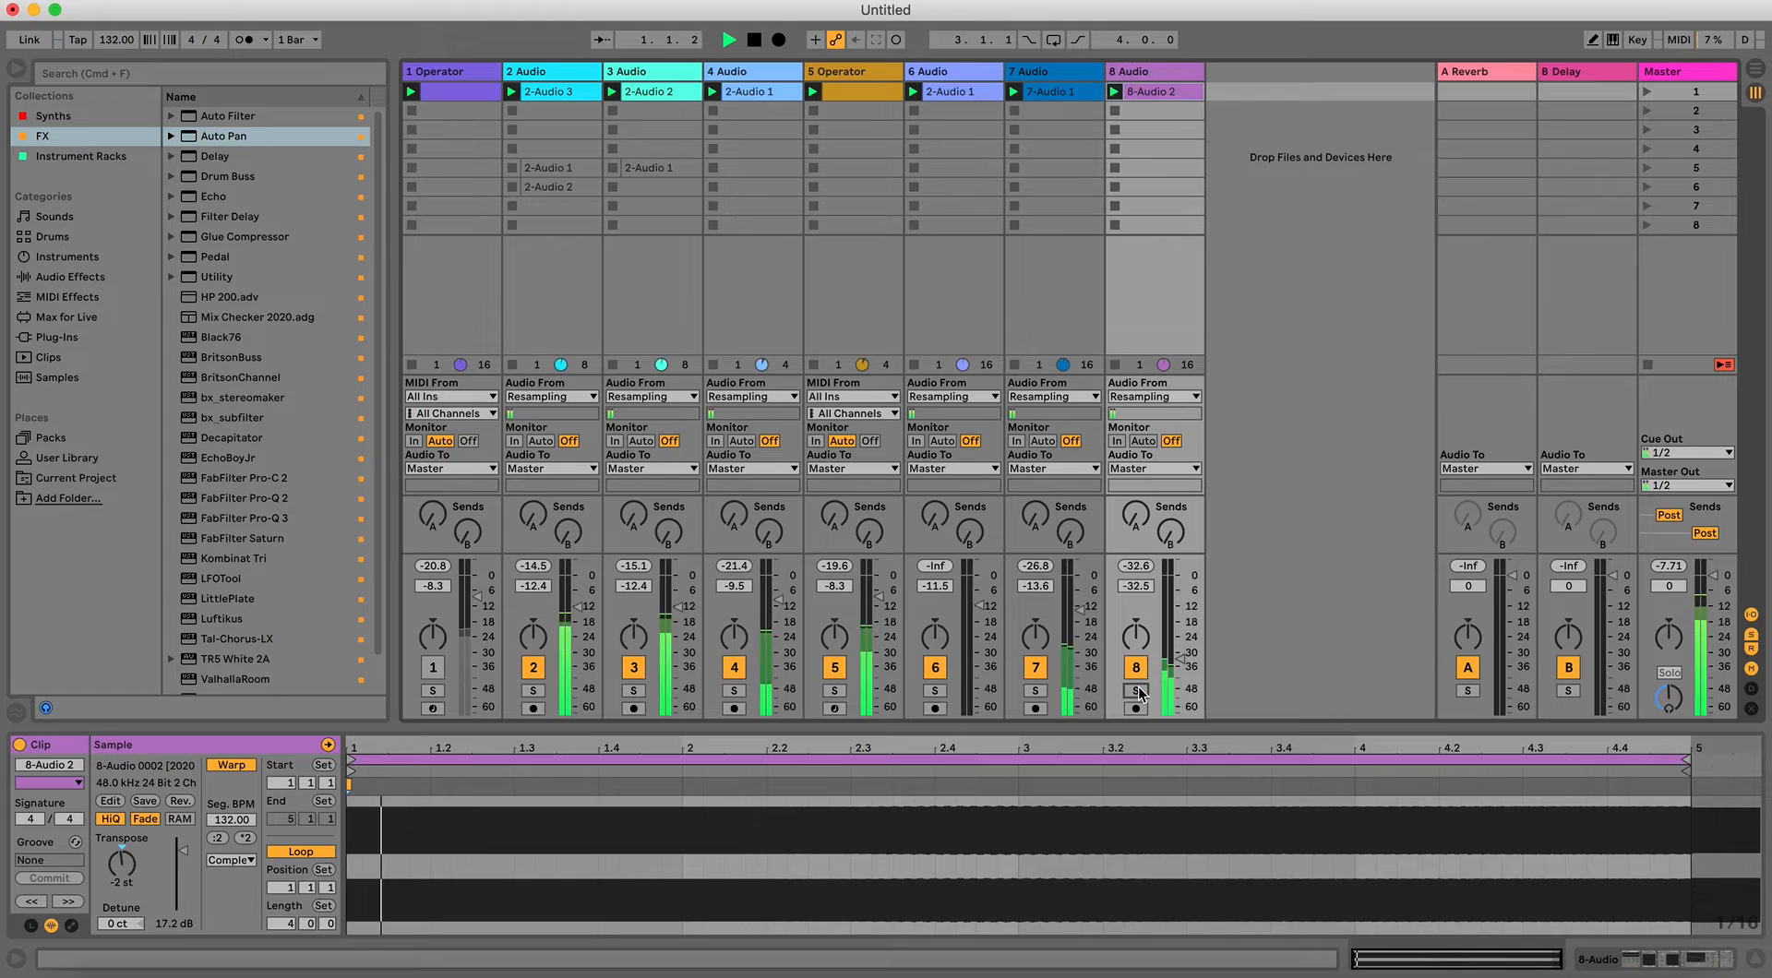
{"action": "left_click_drag", "start_coordinate": [1180, 660], "coordinate": [1179, 657]}
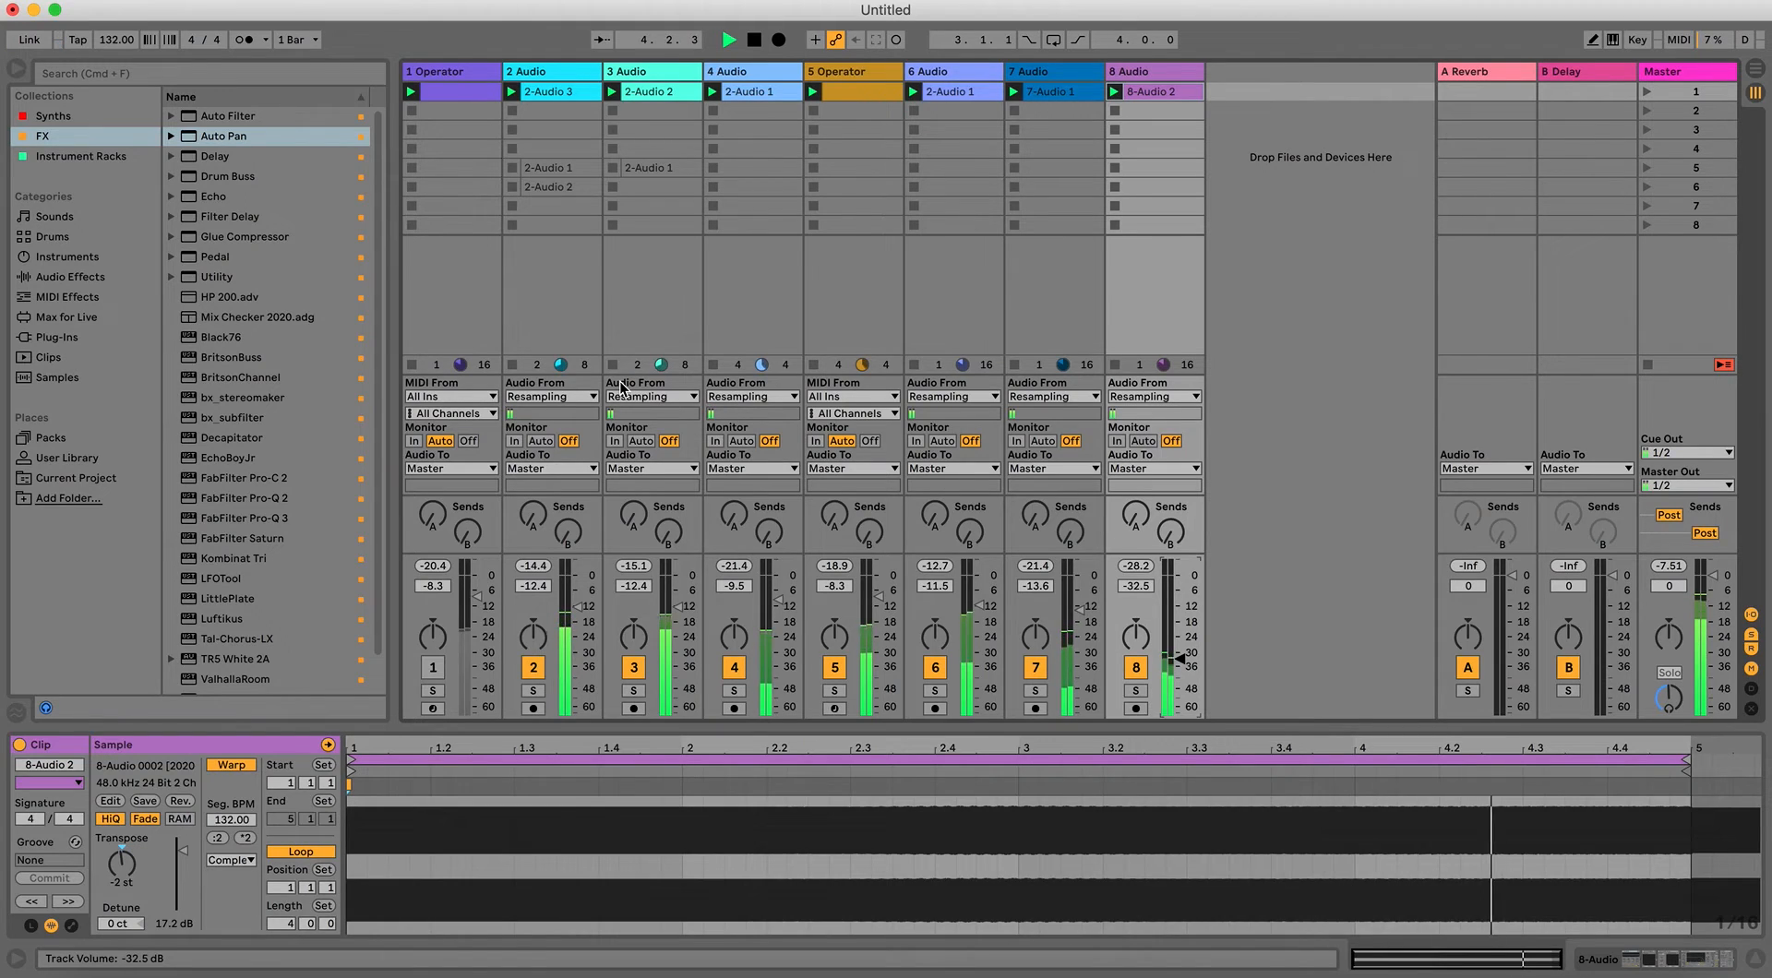
{"action": "key", "text": "space"}
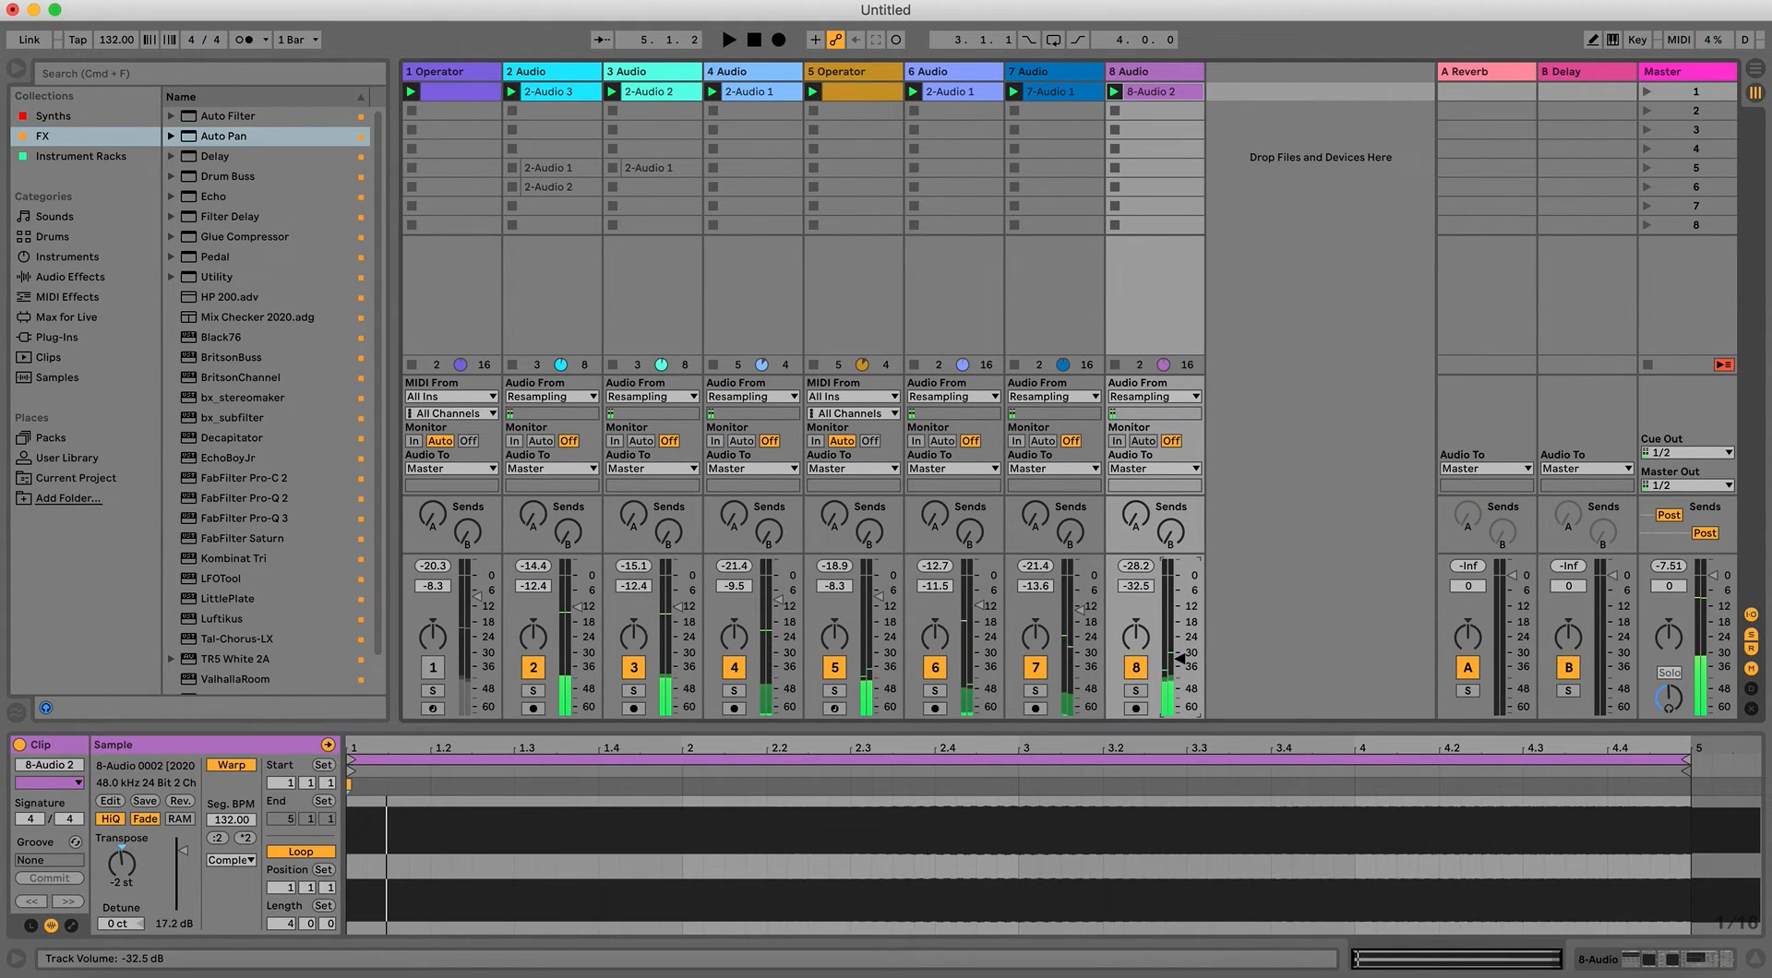
{"action": "left_click", "coordinate": [754, 40]}
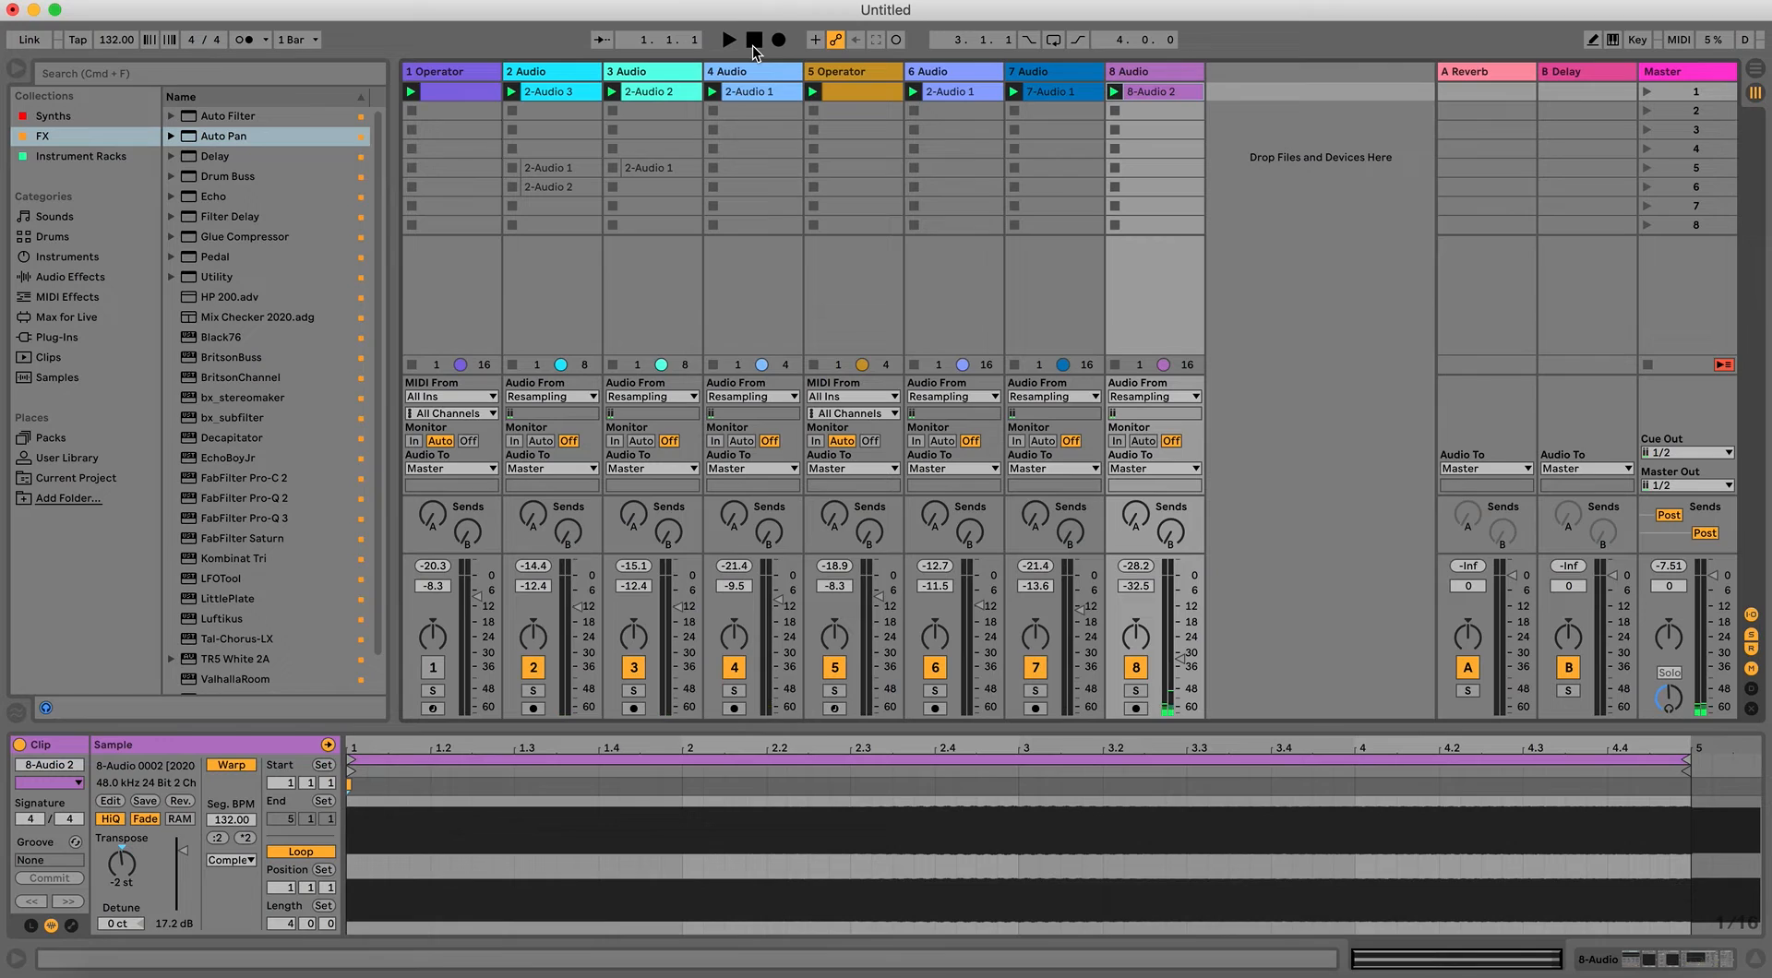
Show track 1's device chain and select its Operator device.
{"action": "left_click", "coordinate": [450, 90]}
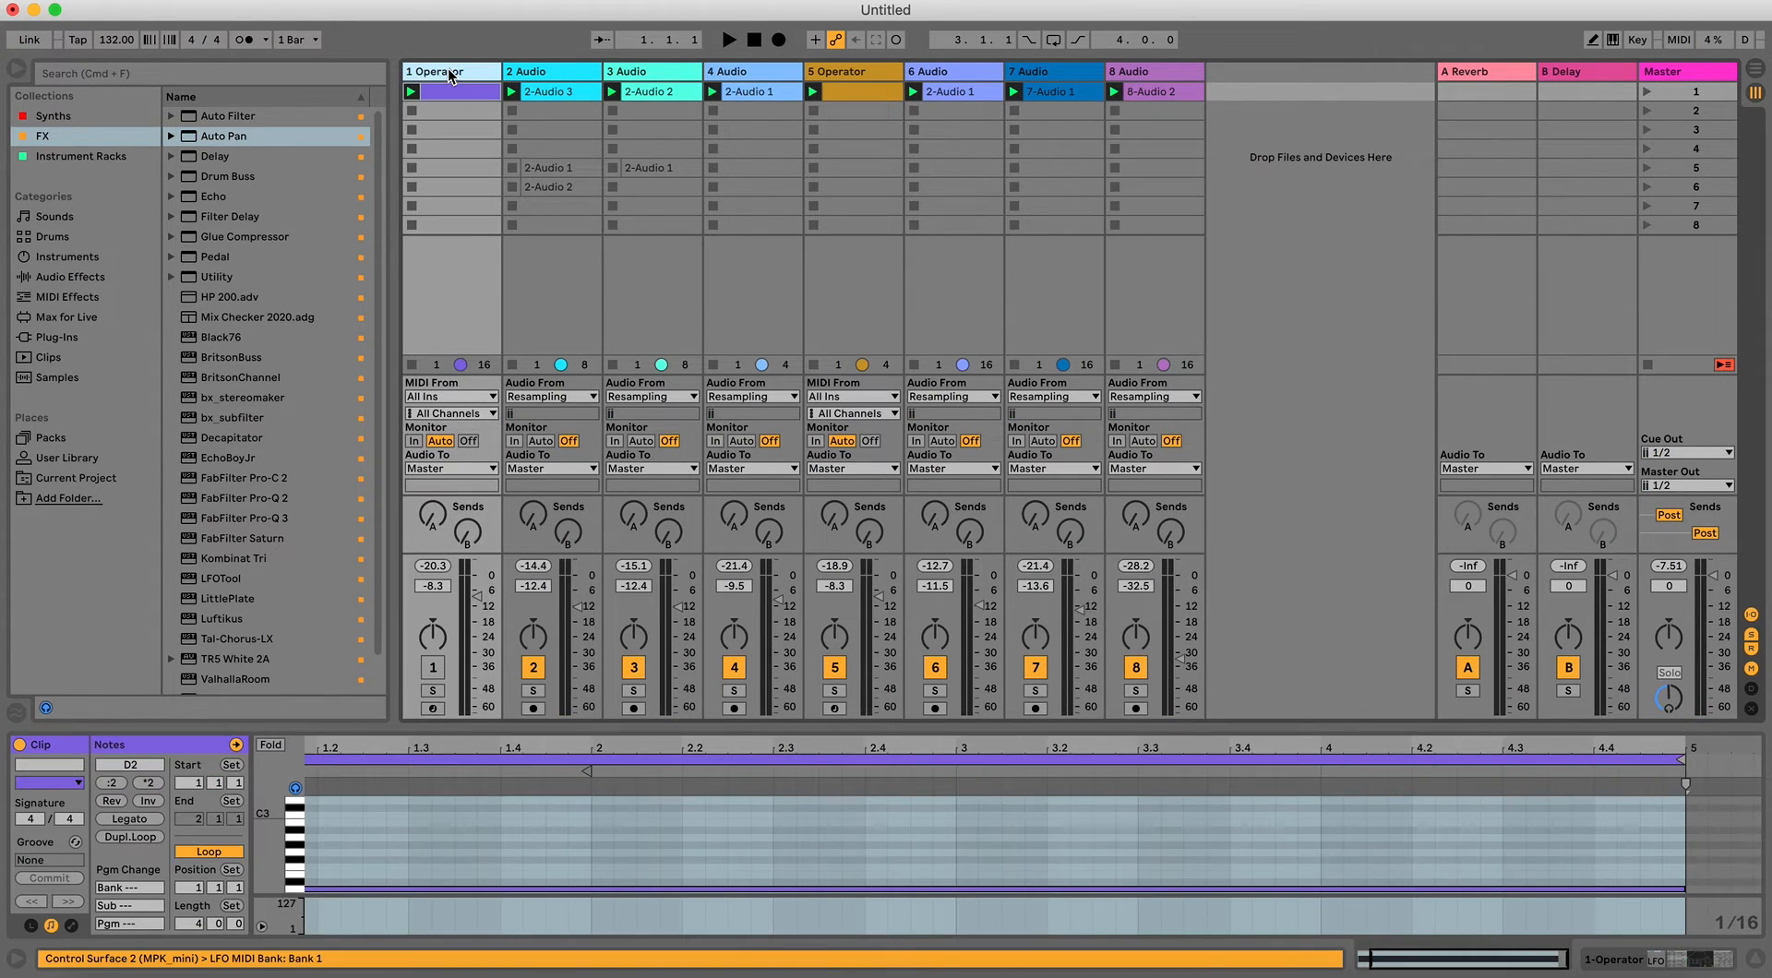
{"action": "left_click", "coordinate": [1687, 958]}
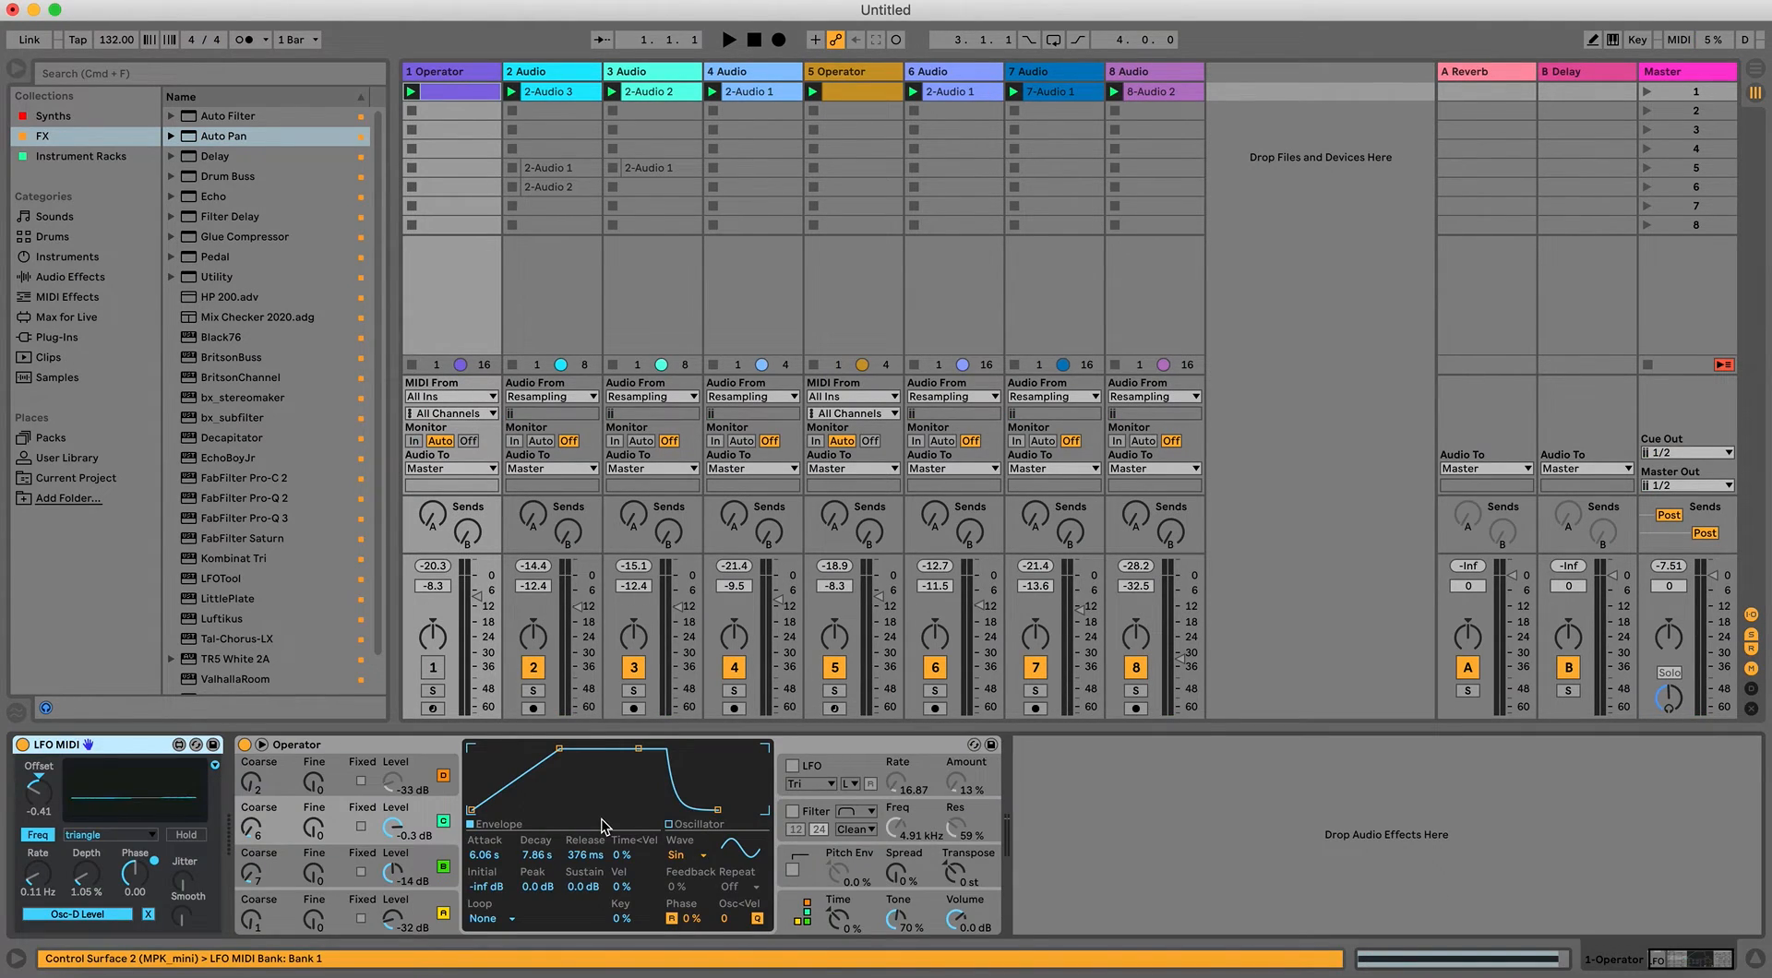
{"action": "left_click", "coordinate": [401, 747]}
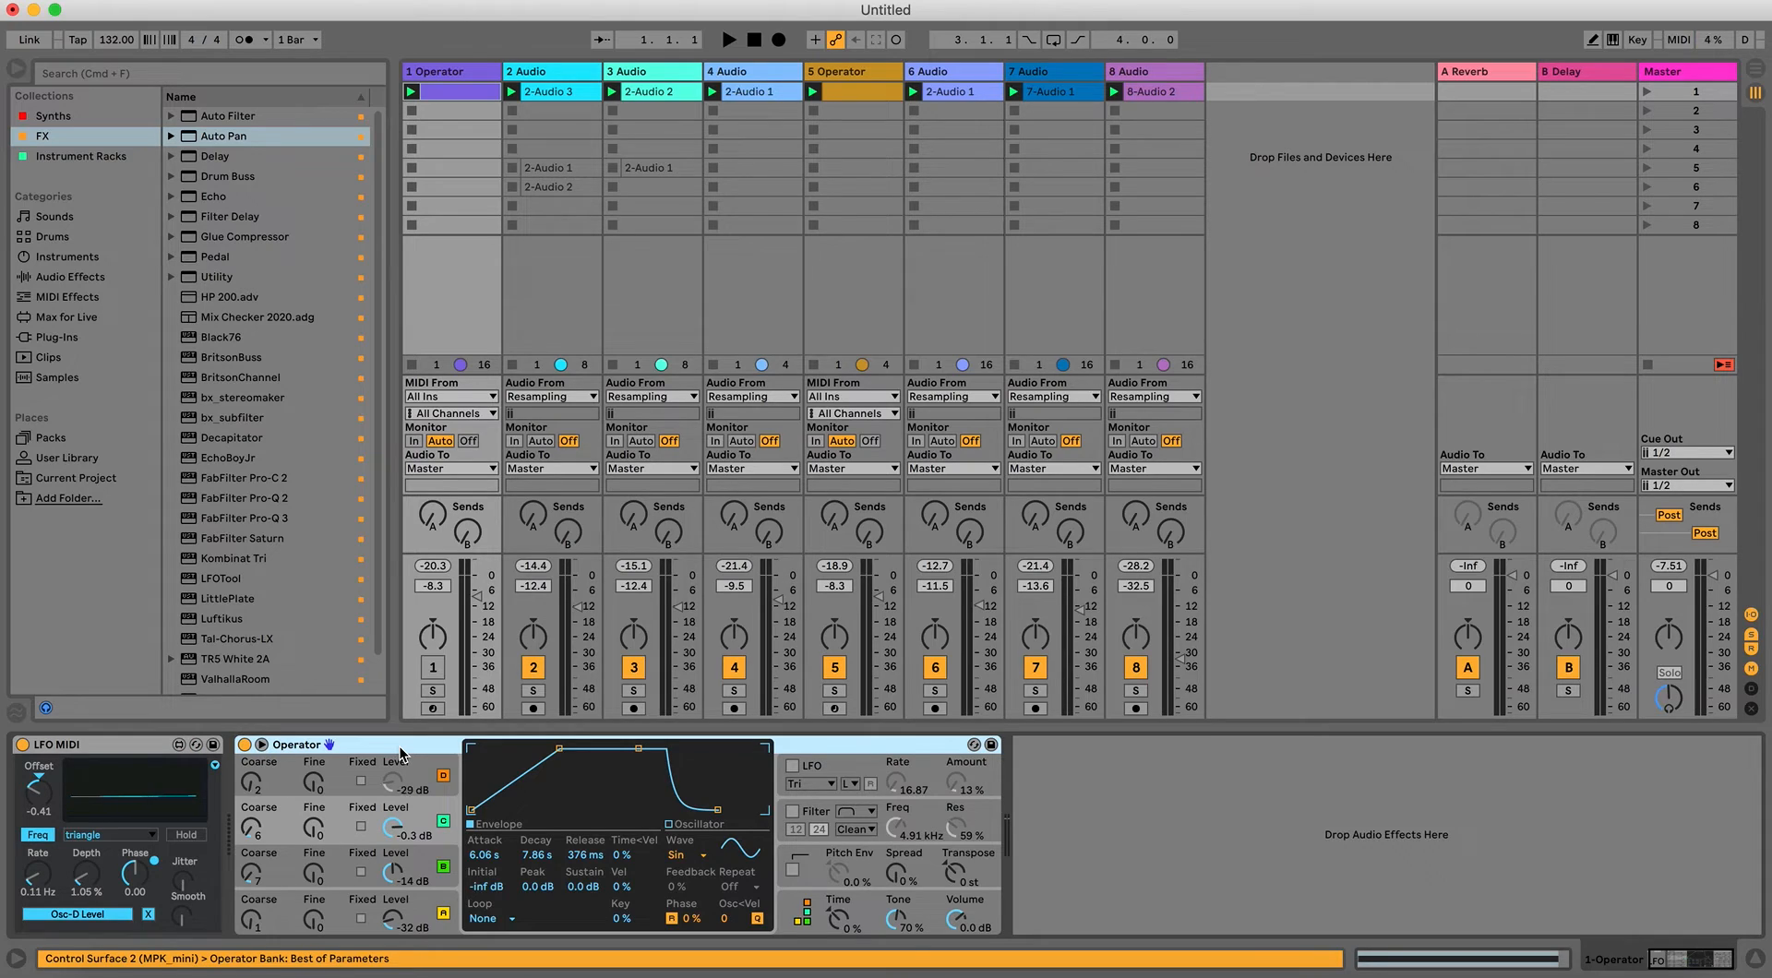